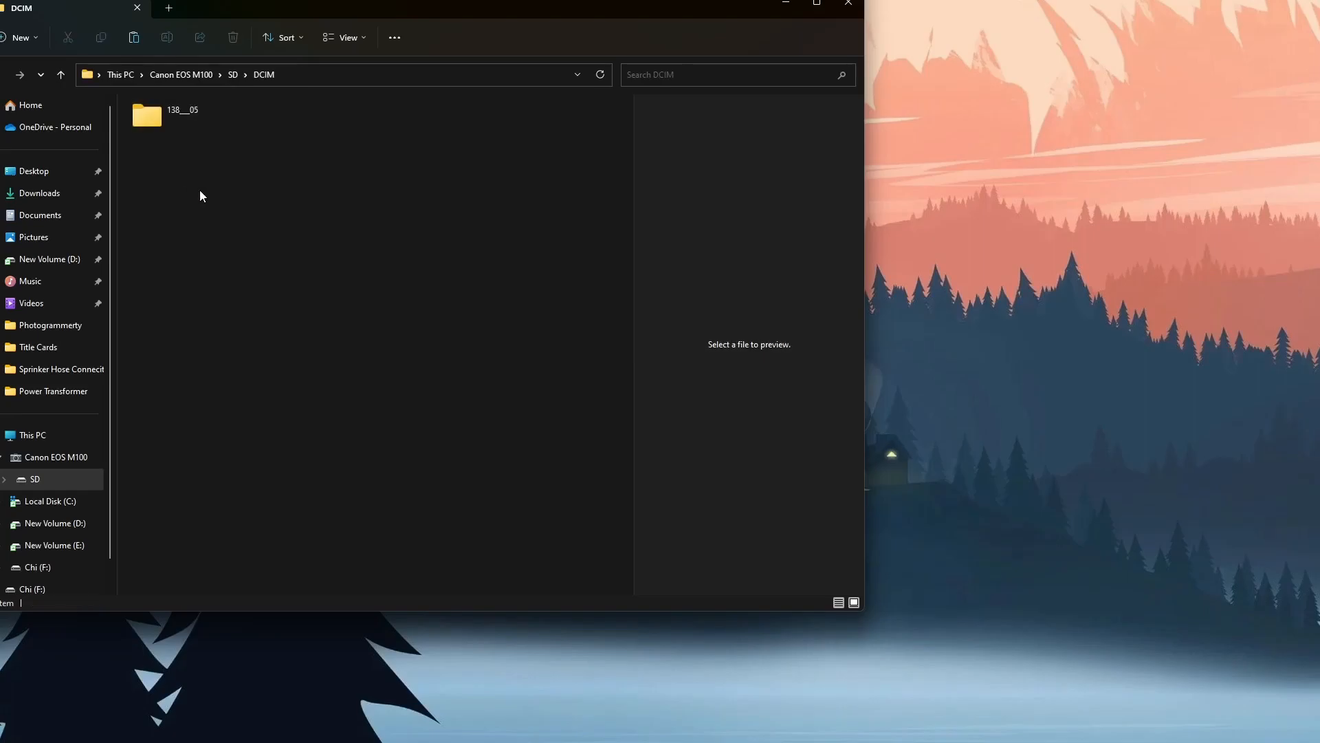
Open the 138__05 folder on the camera's SD card and select the files from IMG_6604.JPG through IMG_6694.JPG
double_click(190, 129)
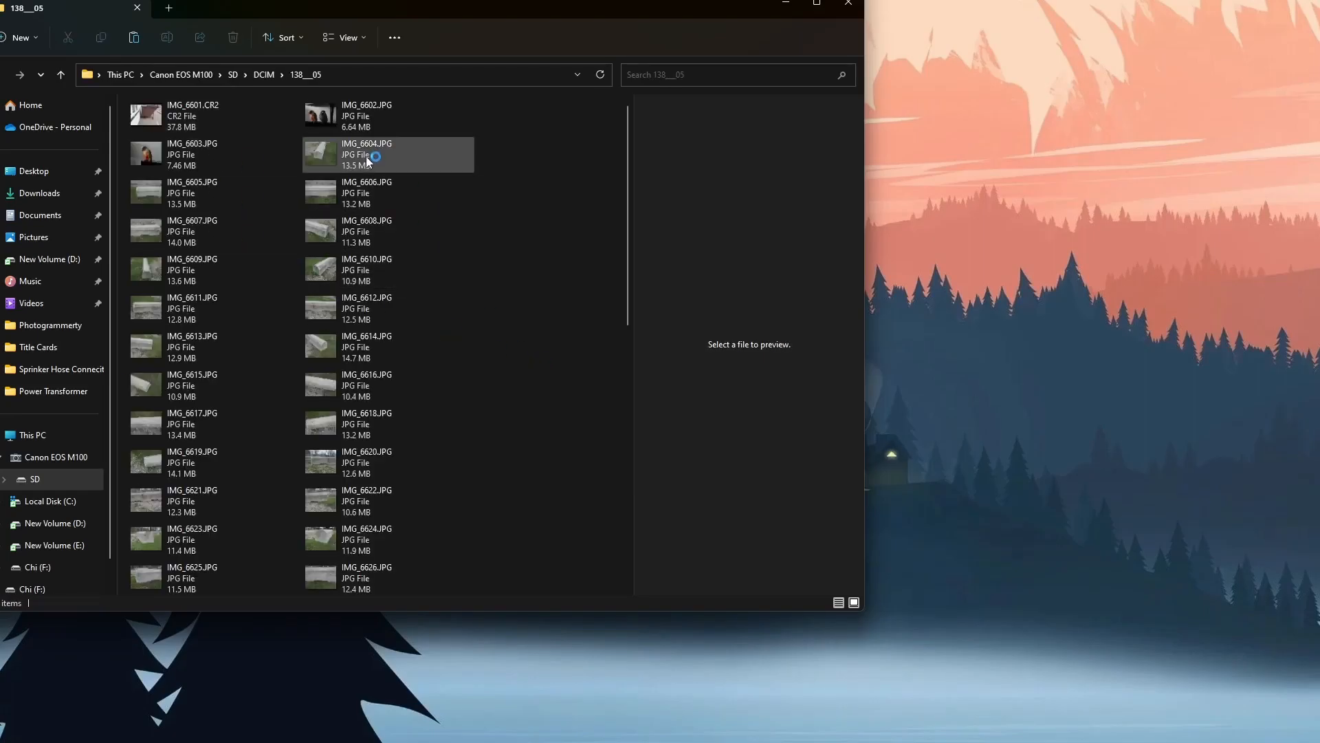
click(335, 159)
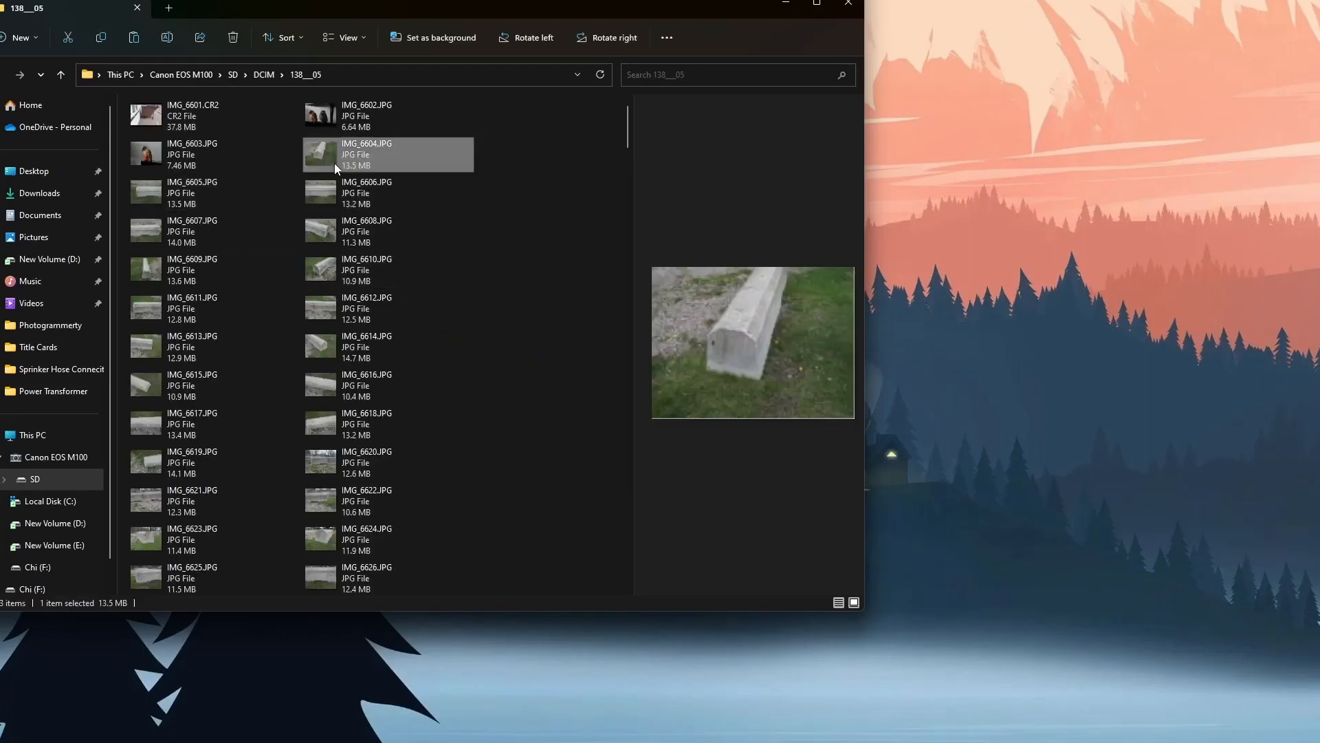
scroll(344, 270, down, 10)
scroll(350, 440, down, 10)
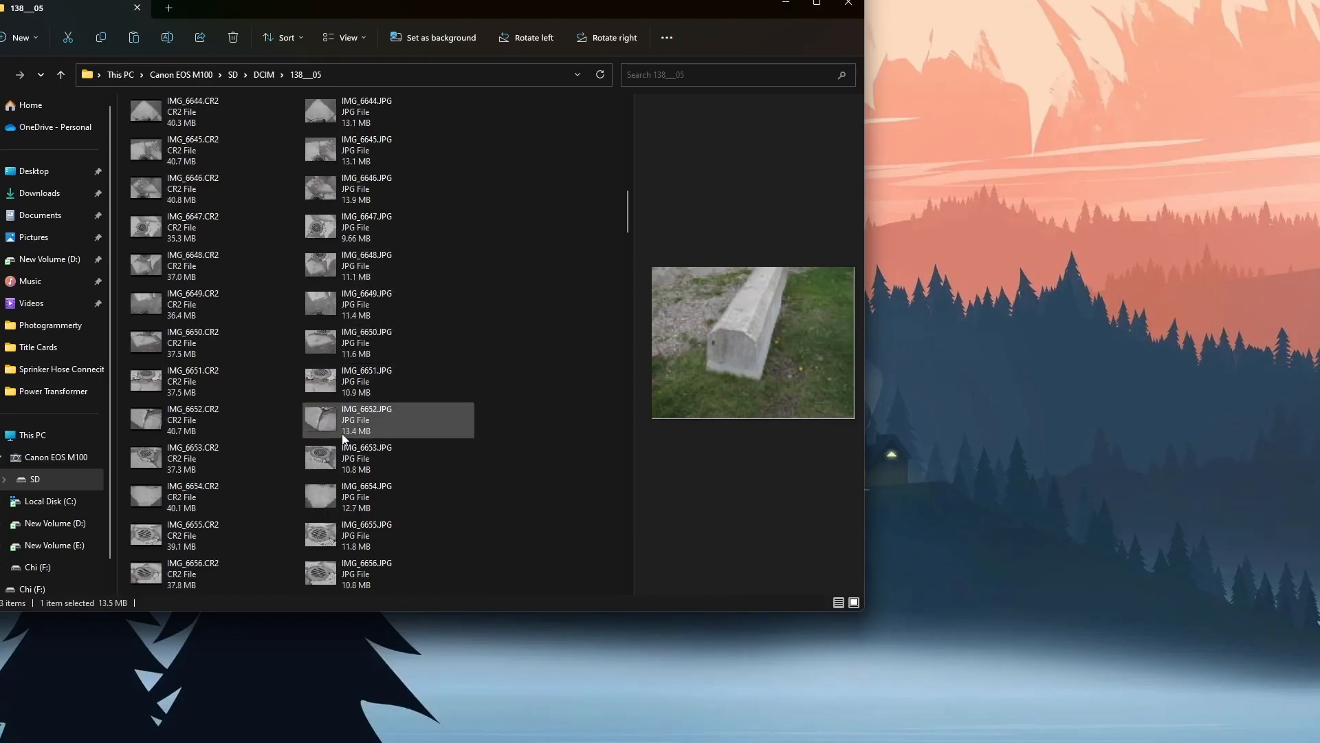
scroll(331, 451, down, 5)
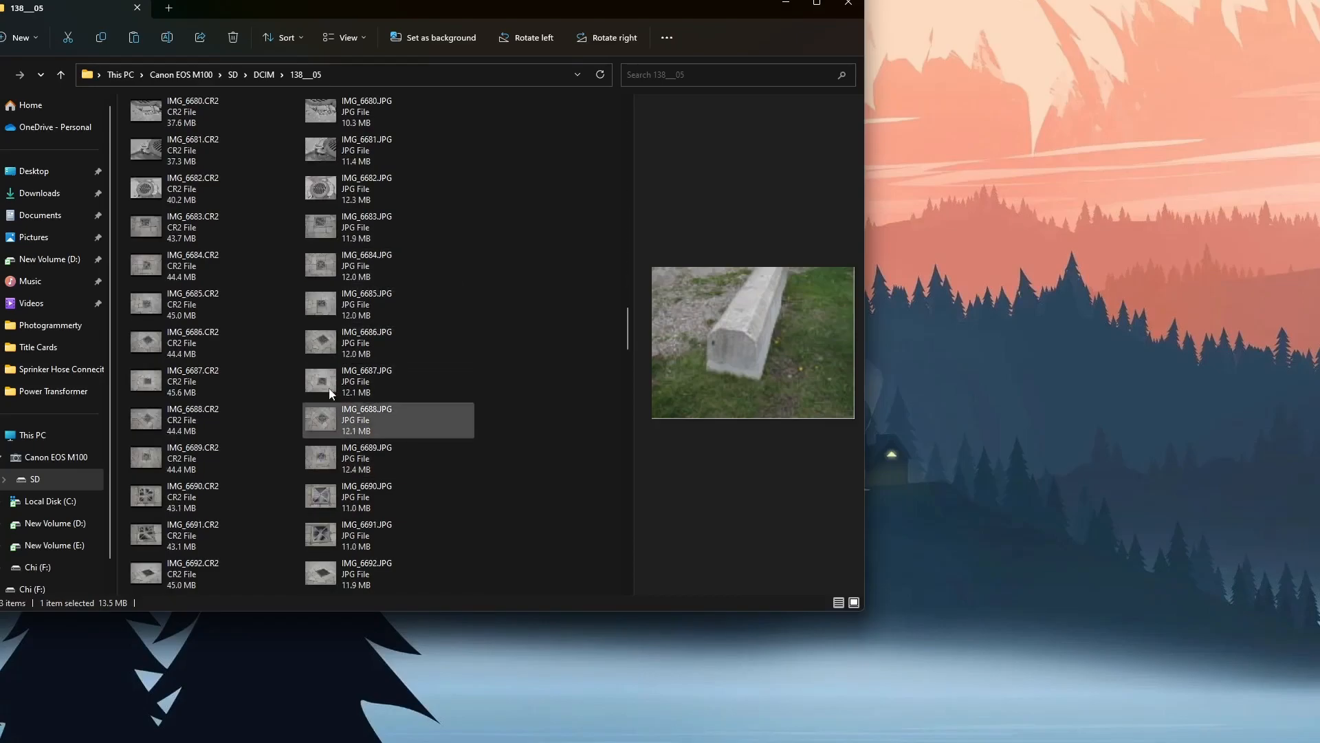
scroll(325, 550, down, 1)
shift+click(320, 534)
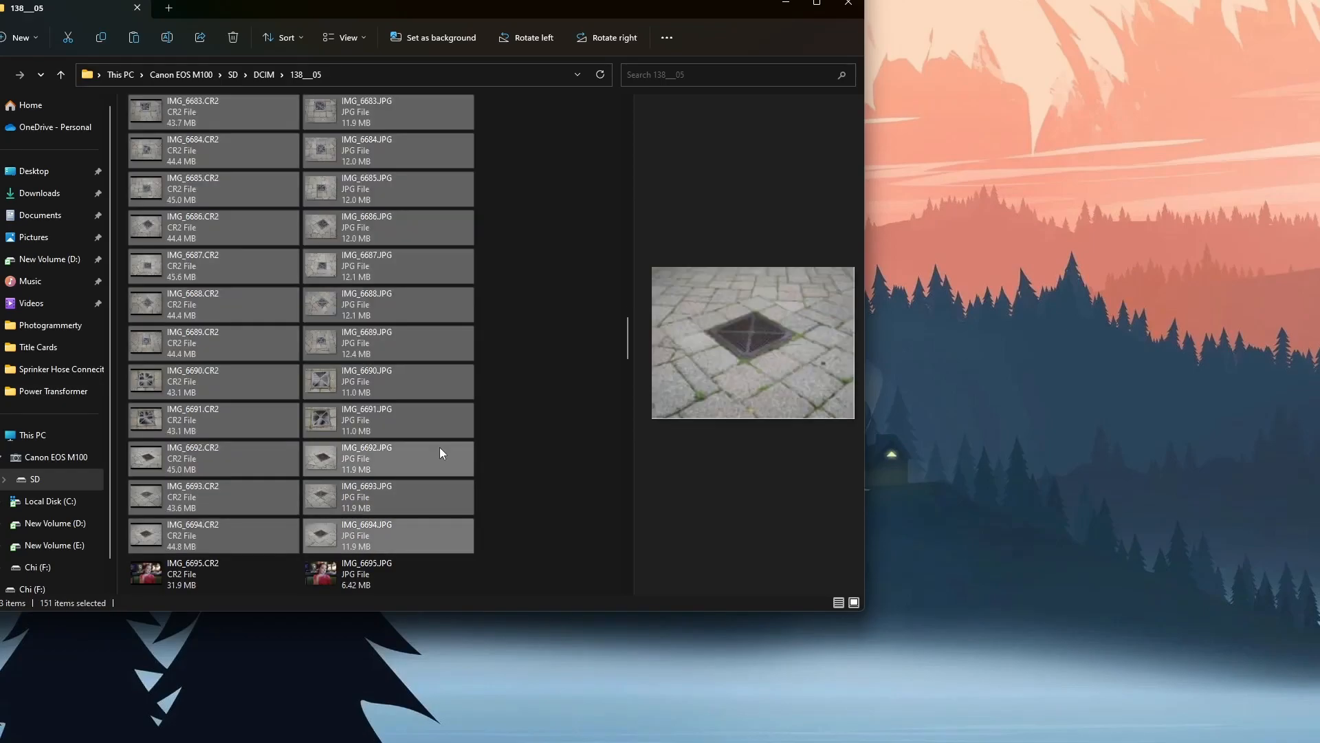
scroll(413, 433, up, 1)
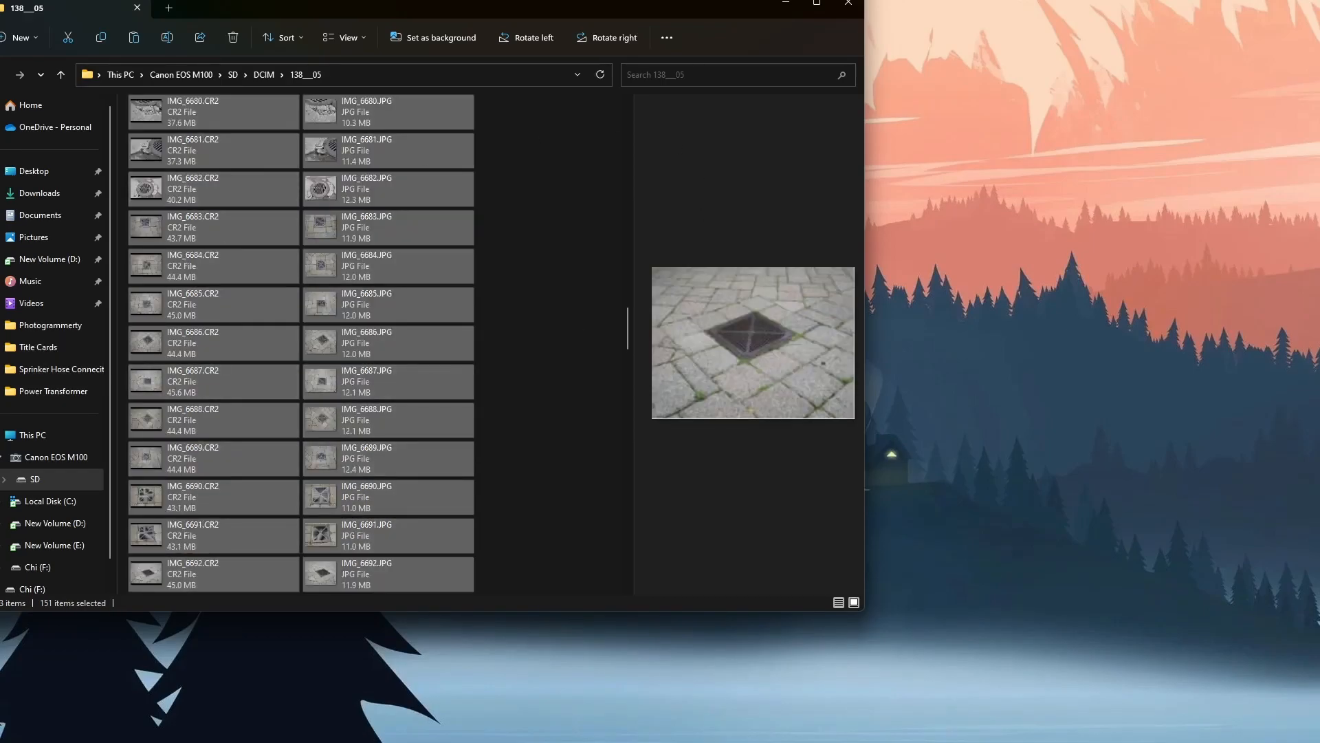
In a second File Explorer window, open the Tutorial Dump folder inside Photogrammerty on New Volume (E:)
drag(1319, 48, 966, 12)
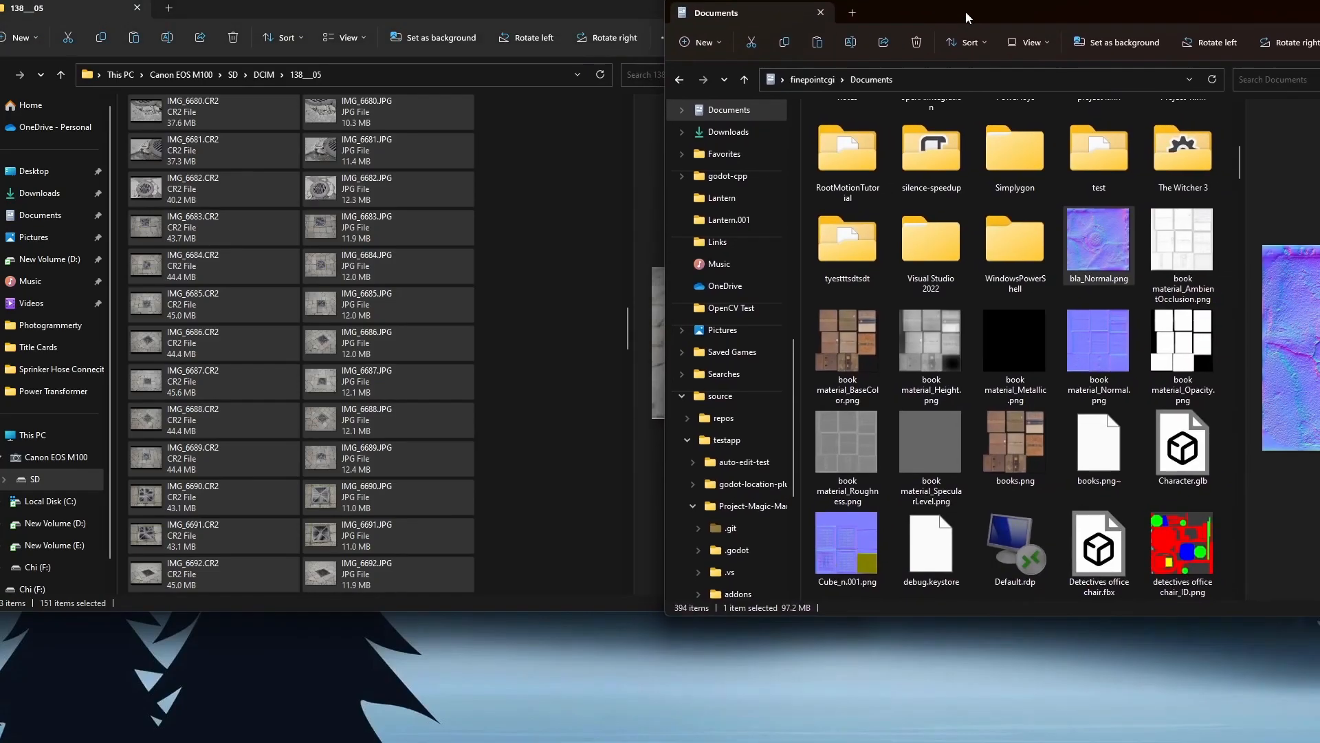
scroll(715, 413, down, 3)
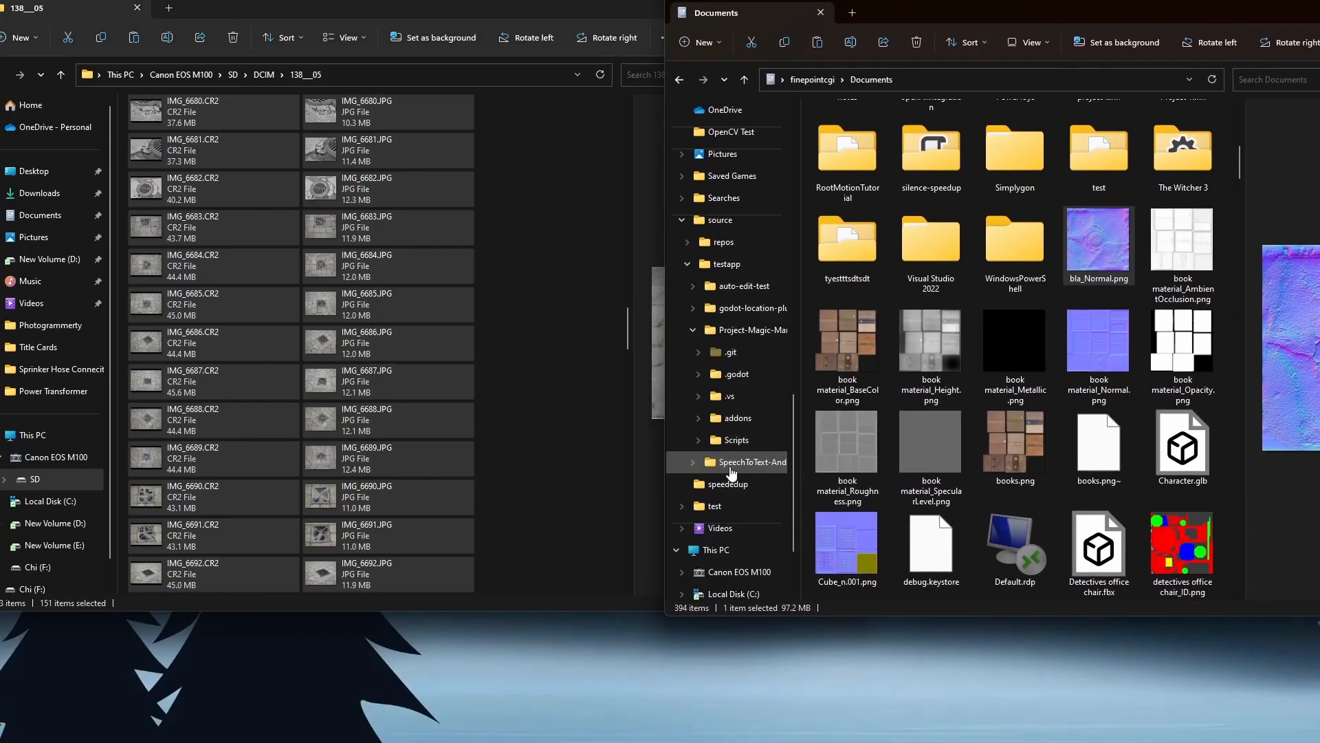
scroll(729, 481, down, 2)
scroll(716, 451, up, 5)
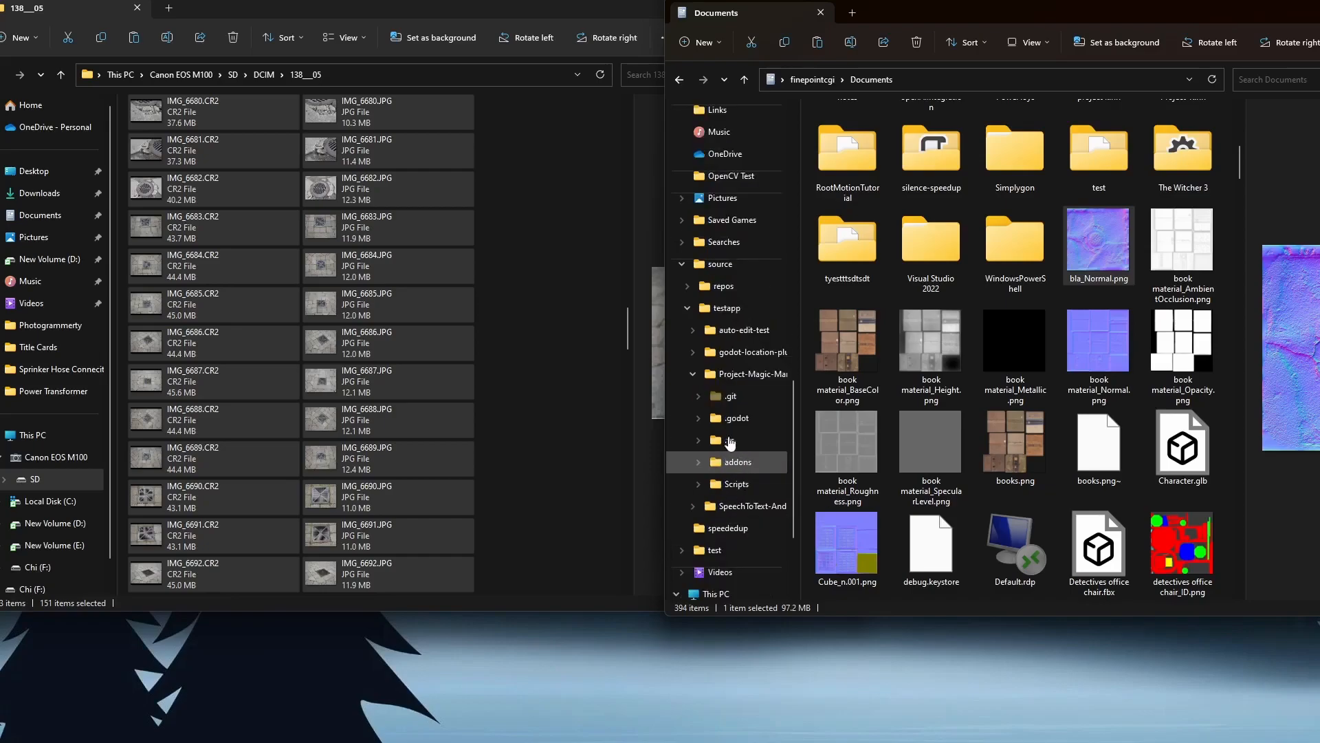
scroll(714, 357, down, 3)
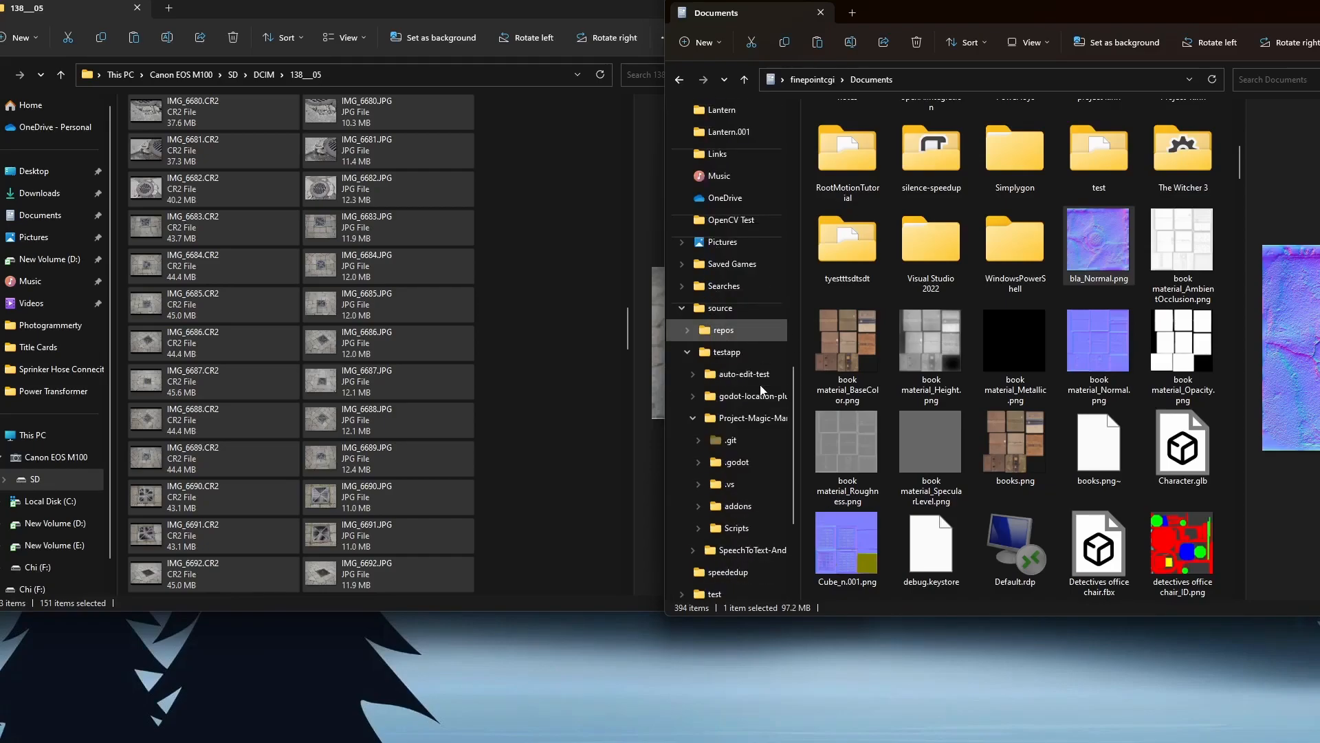
scroll(751, 468, down, 2)
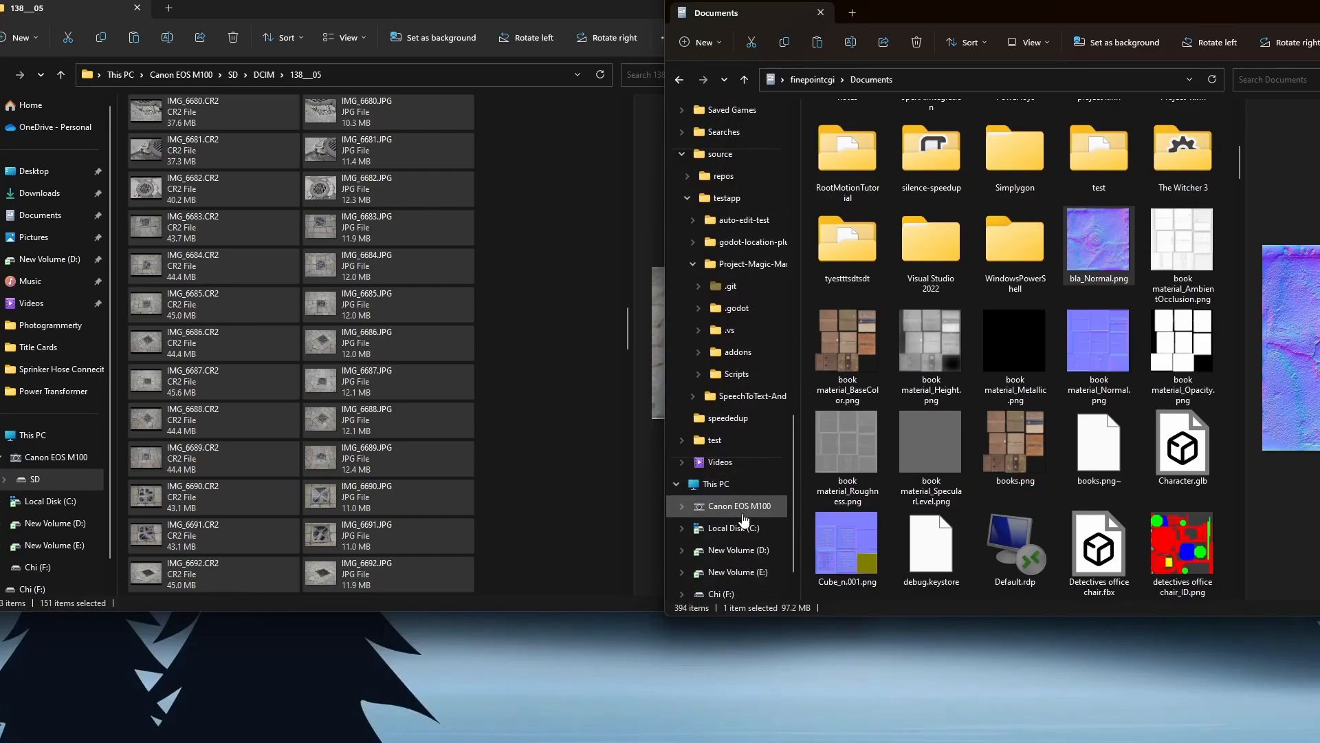
scroll(737, 576, down, 1)
click(739, 509)
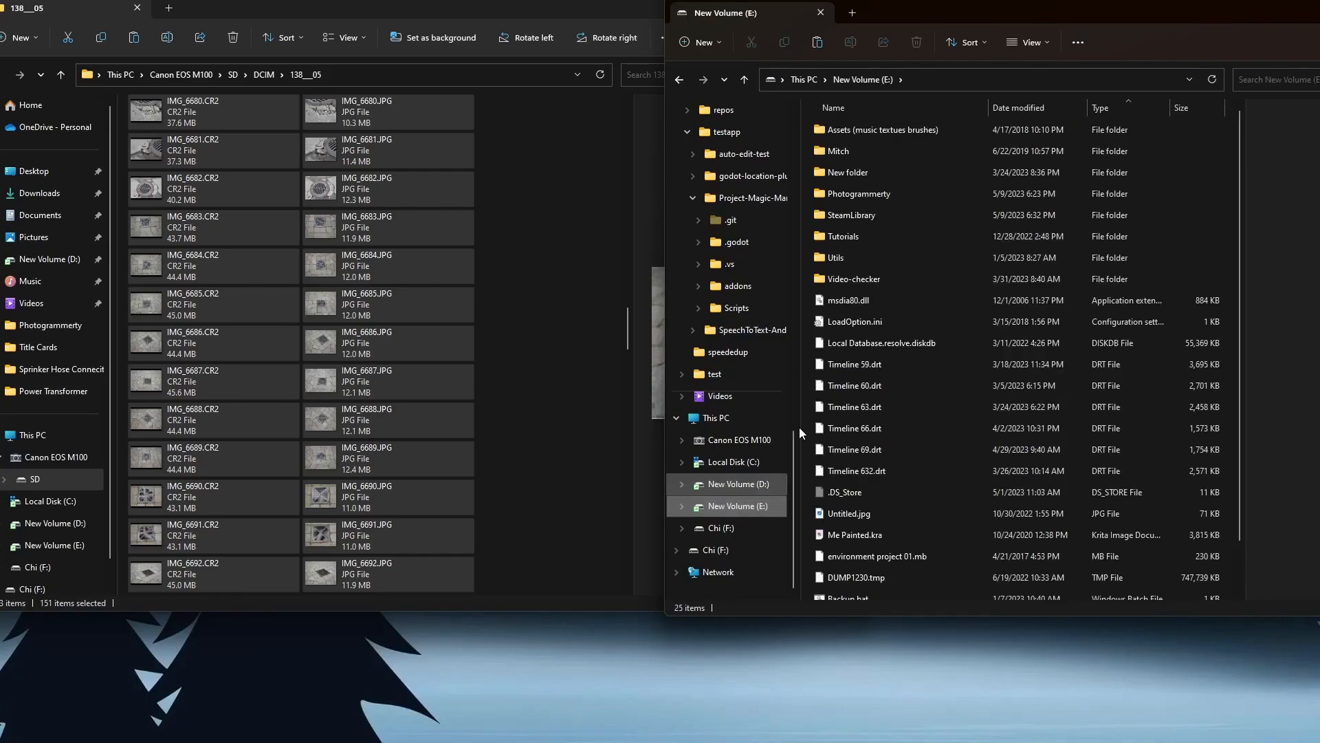
double_click(897, 200)
click(825, 389)
click(871, 408)
double_click(871, 409)
Copy the selected camera photos into the Tutorial Dump folder and put away the camera folder window
drag(949, 17, 983, 19)
drag(413, 230, 1046, 303)
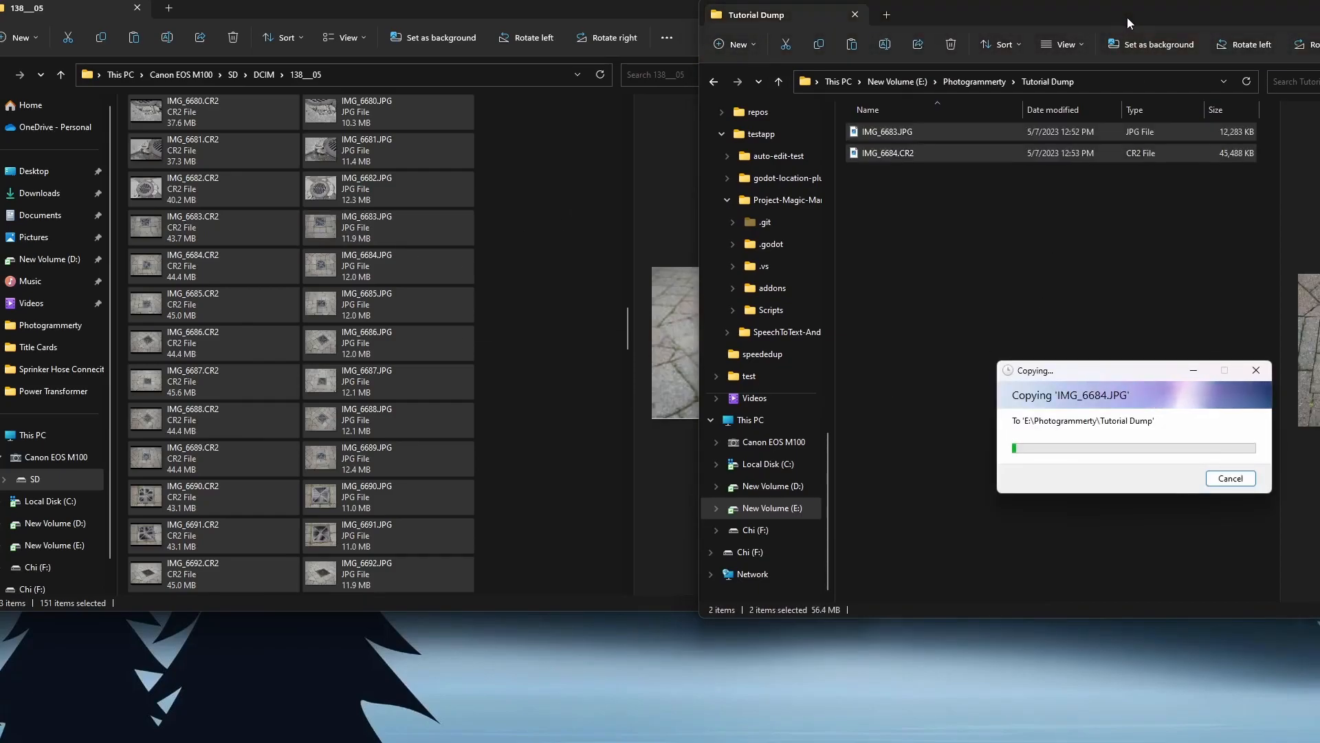
drag(1099, 372, 666, 303)
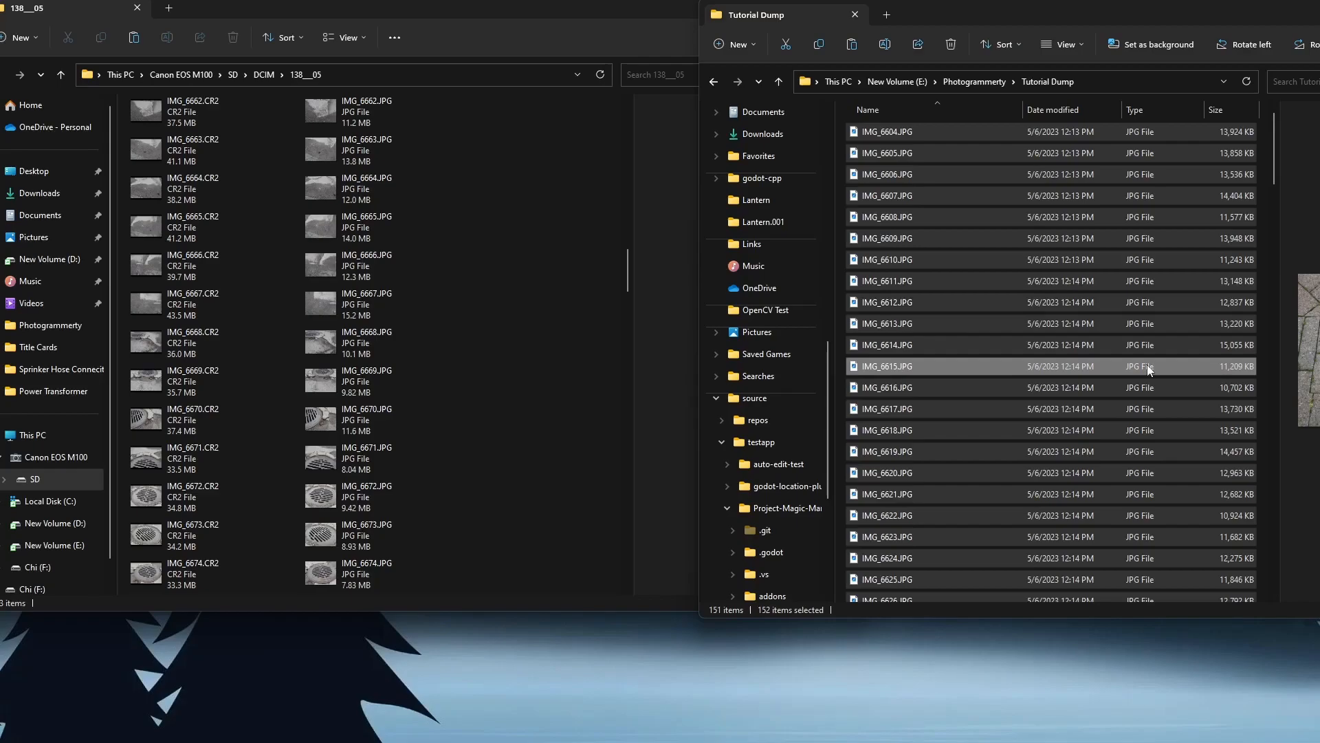
click(693, 8)
click(783, 3)
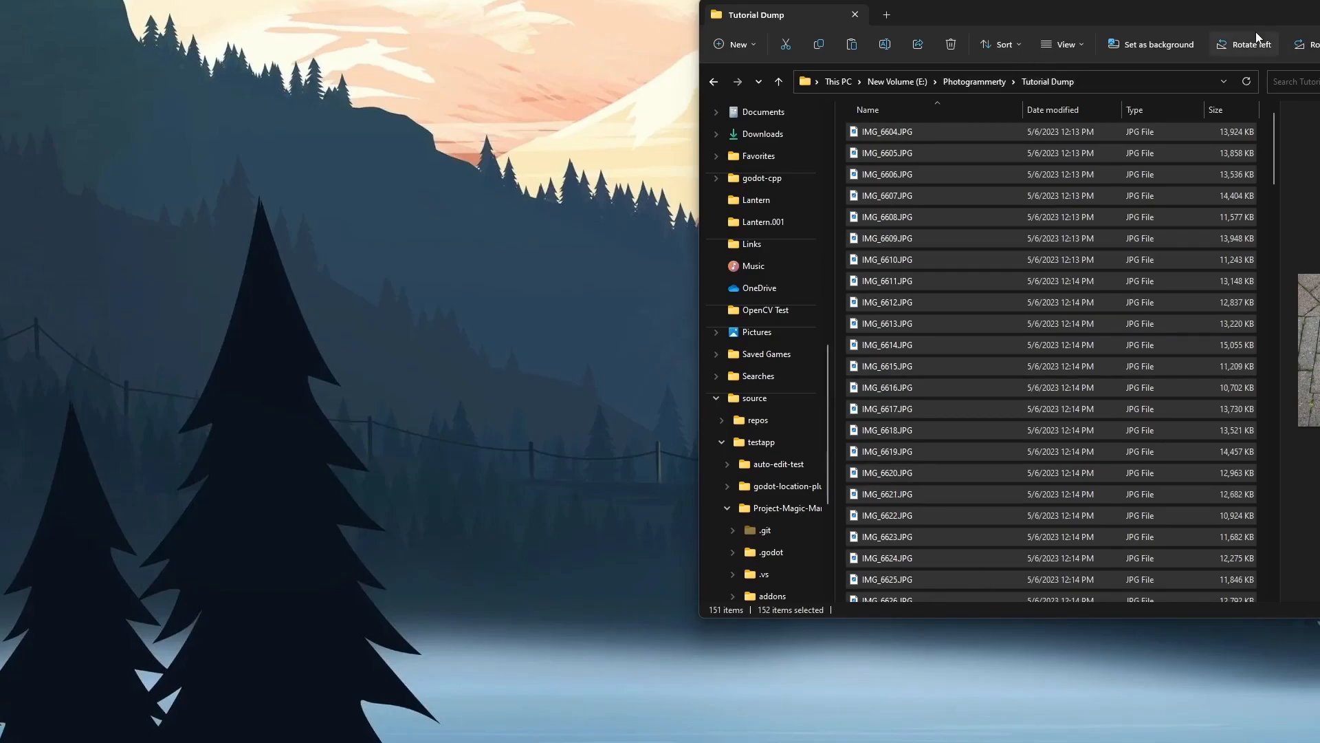
Reposition and resize the Tutorial Dump window to show its preview, and look through the copied files from IMG_6604.JPG to IMG_6637.CR2
drag(1161, 27, 587, 14)
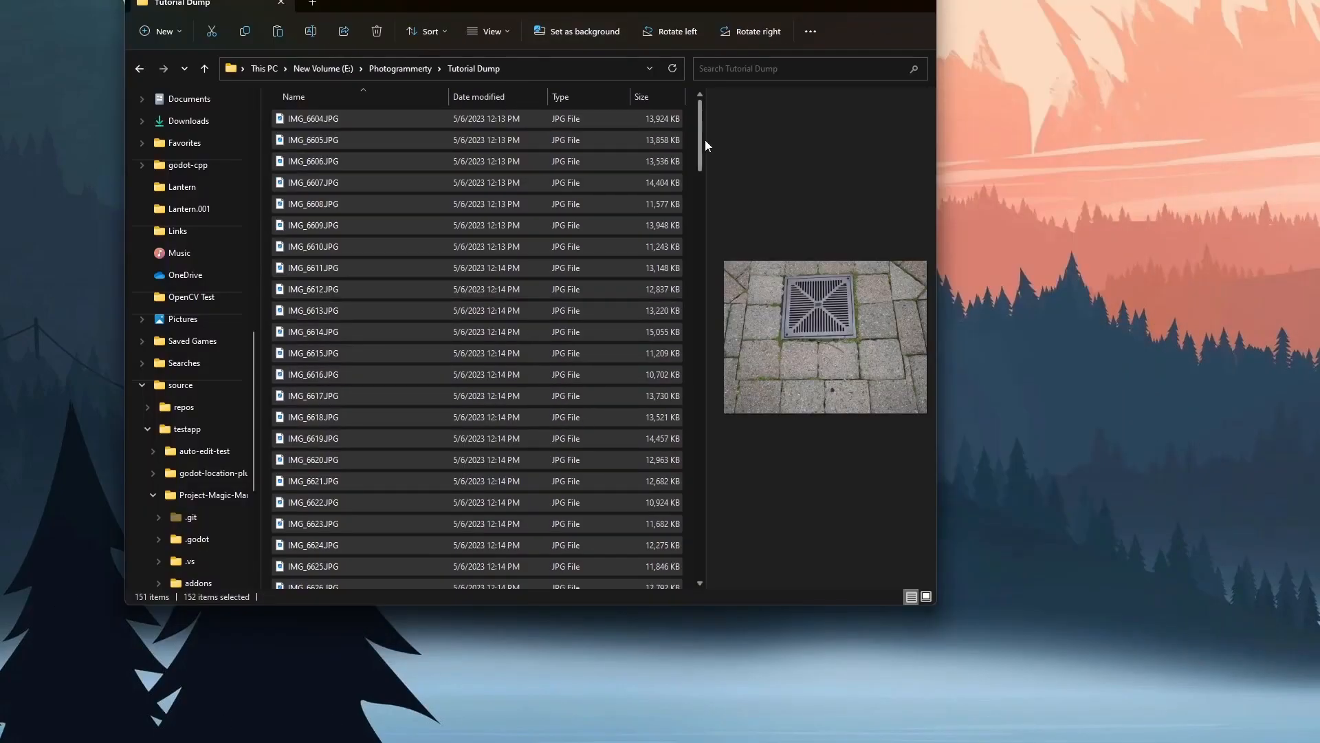
drag(937, 208, 1319, 209)
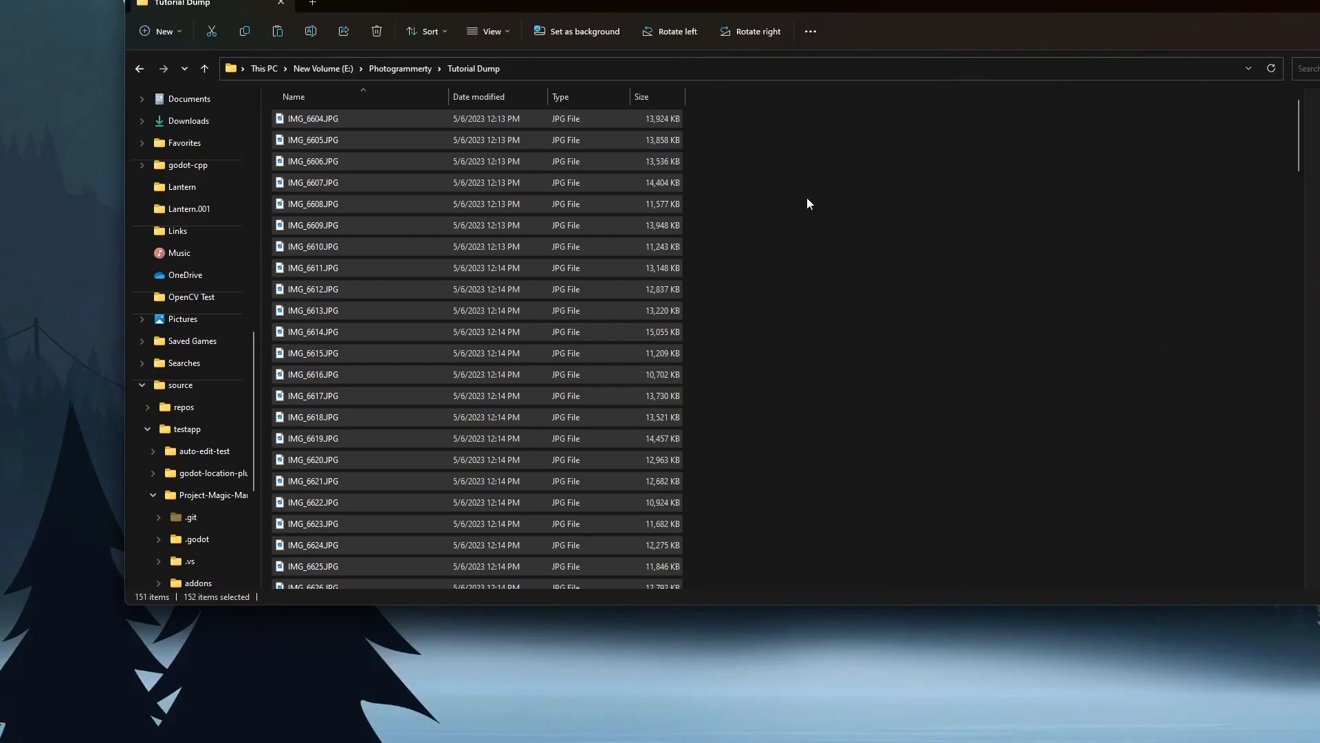
click(429, 134)
click(422, 122)
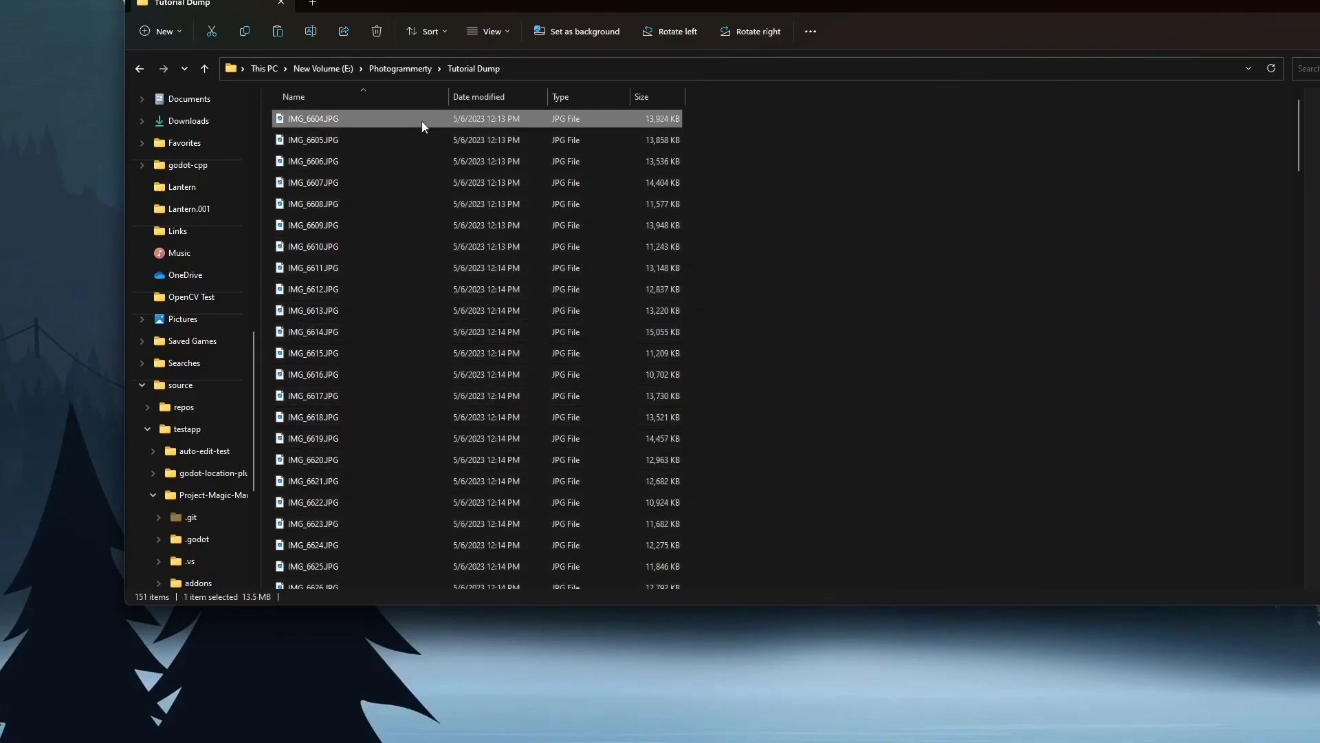
scroll(598, 347, down, 10)
click(568, 221)
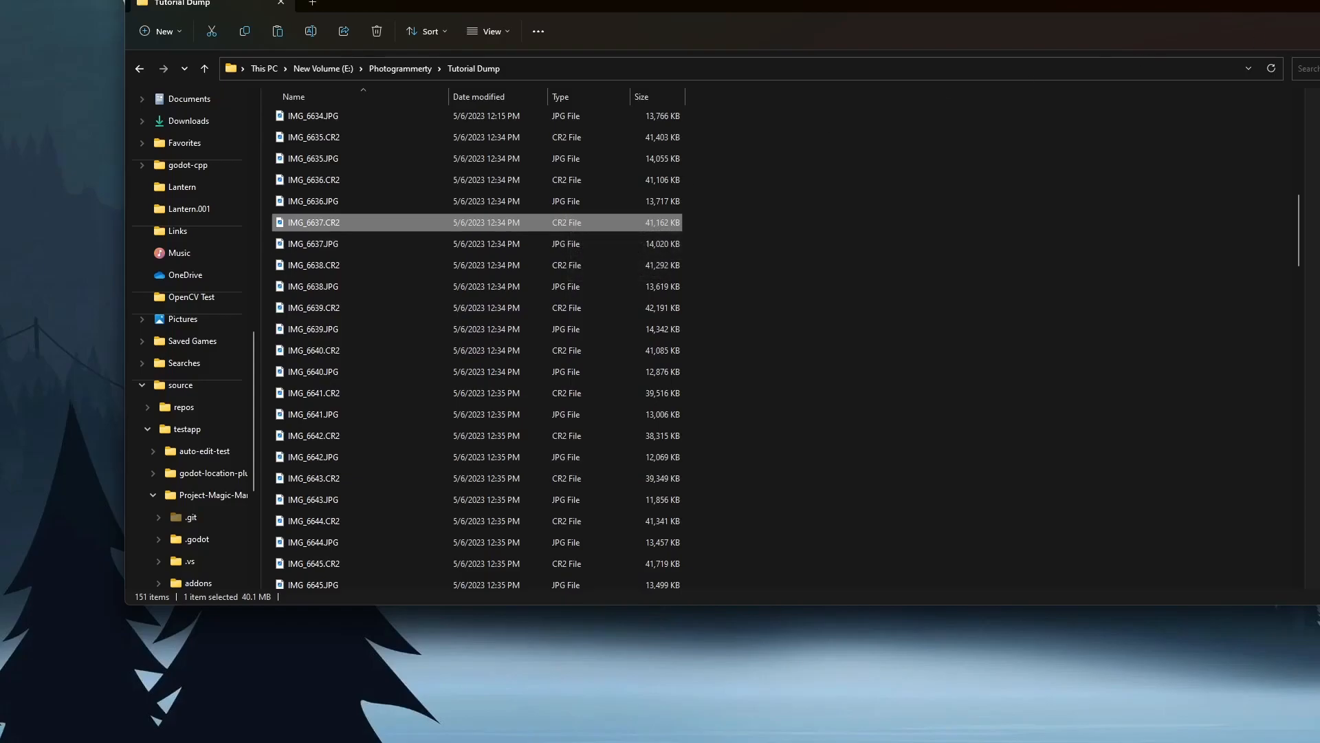
drag(1319, 85, 1101, 86)
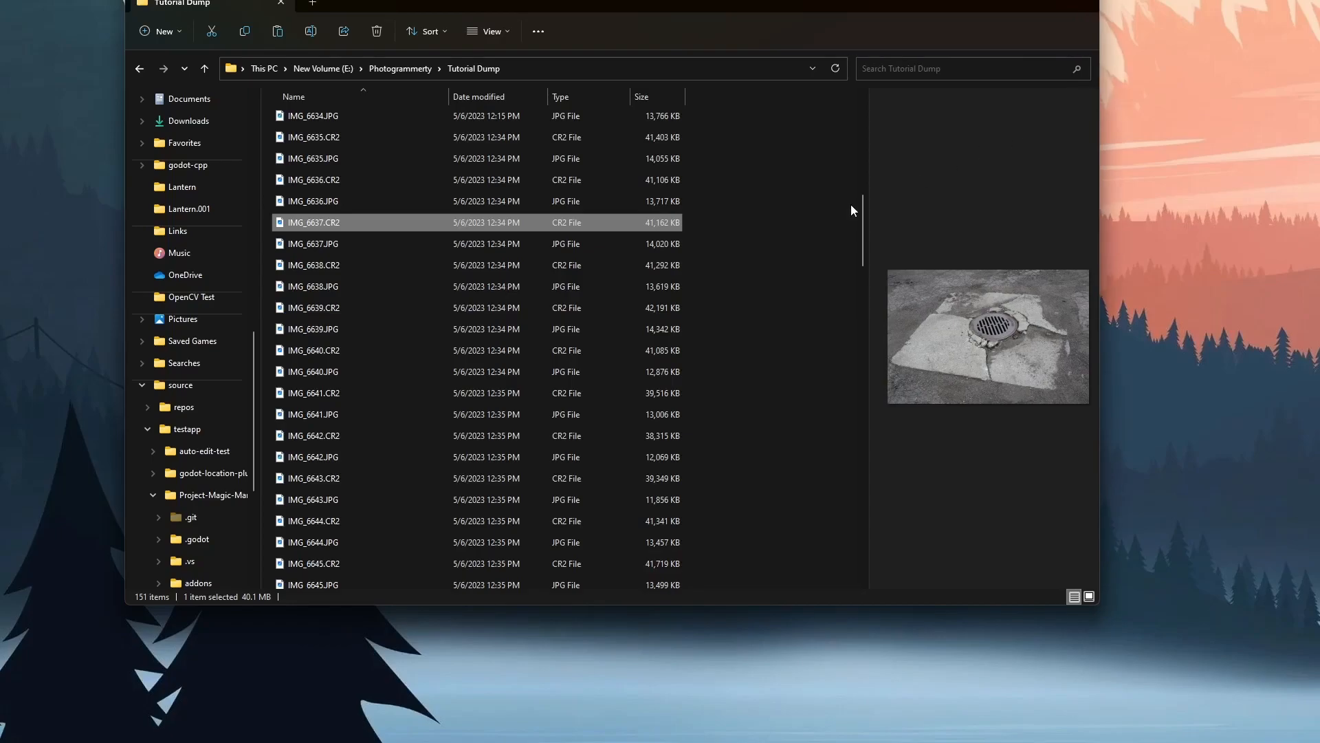
Compare the previews of the raw CR2 and JPG versions of the storm drain photos around IMG_6637 and IMG_6638
click(604, 203)
click(593, 225)
click(645, 238)
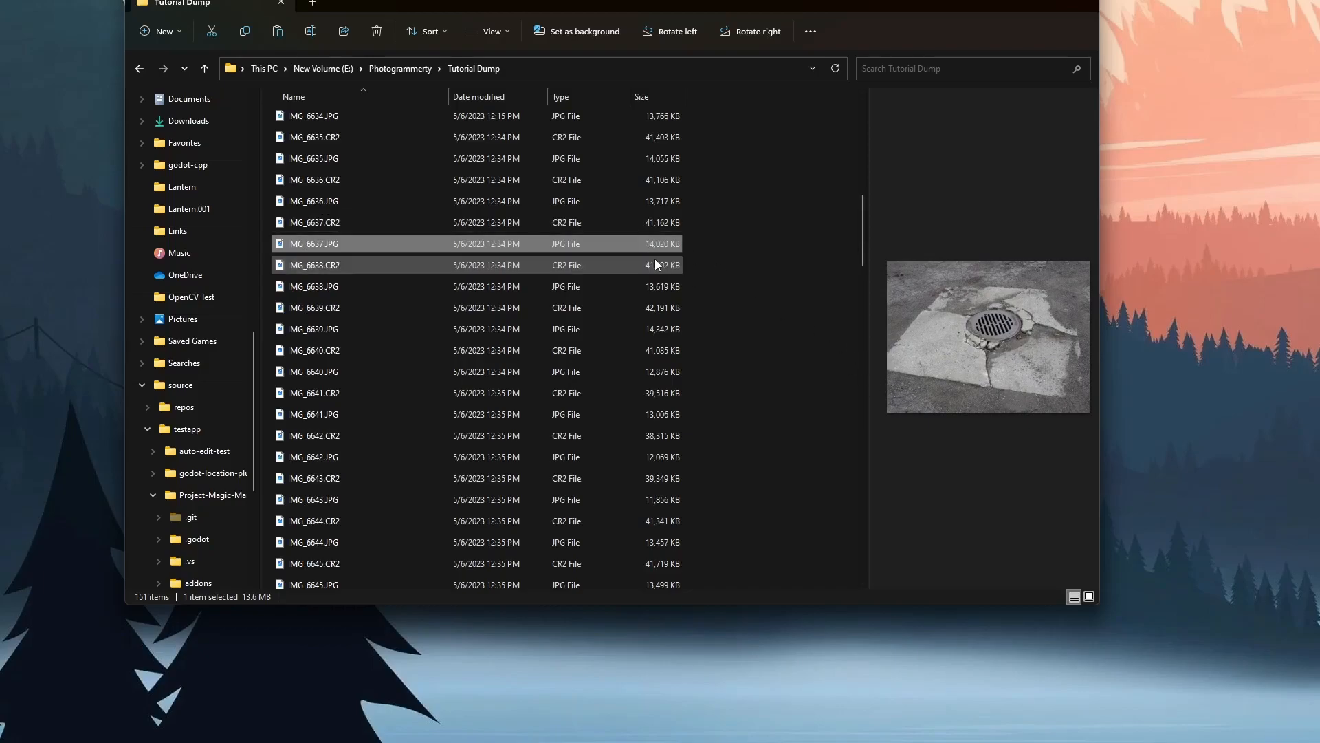
mouse_move(659, 257)
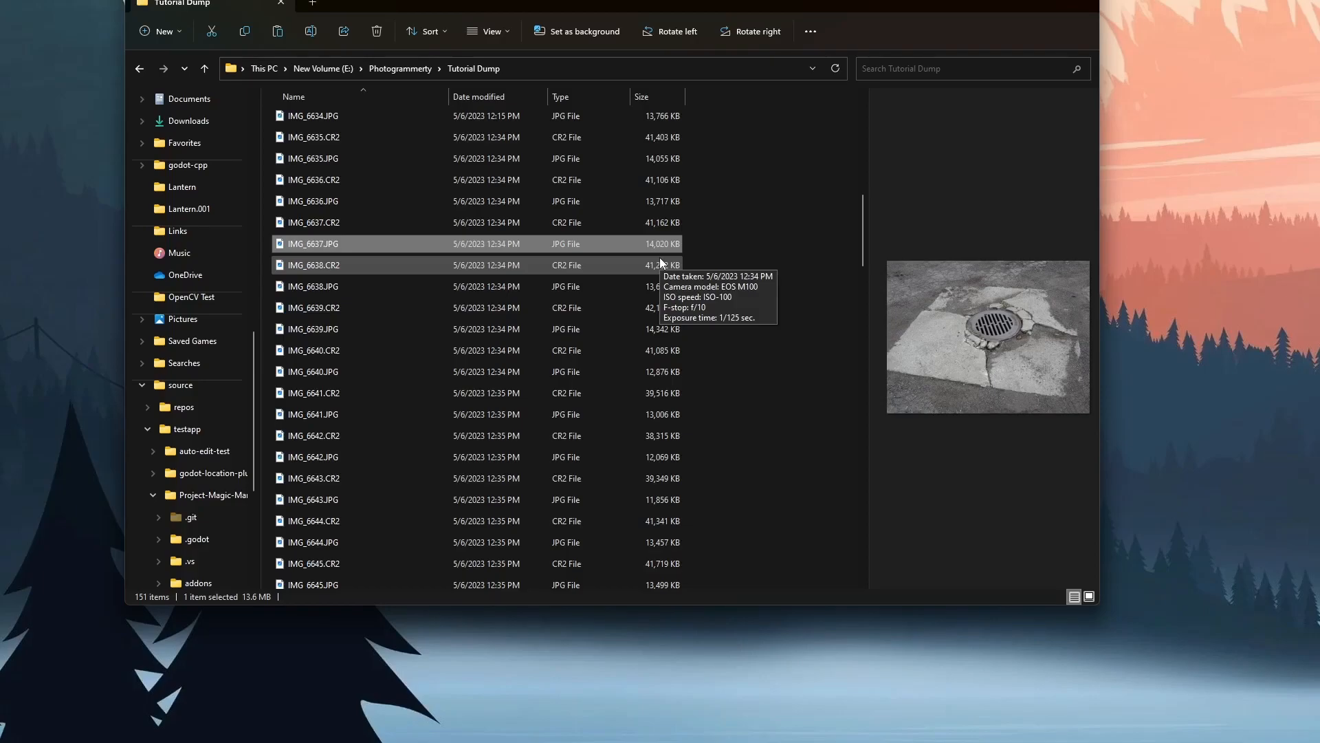
click(601, 266)
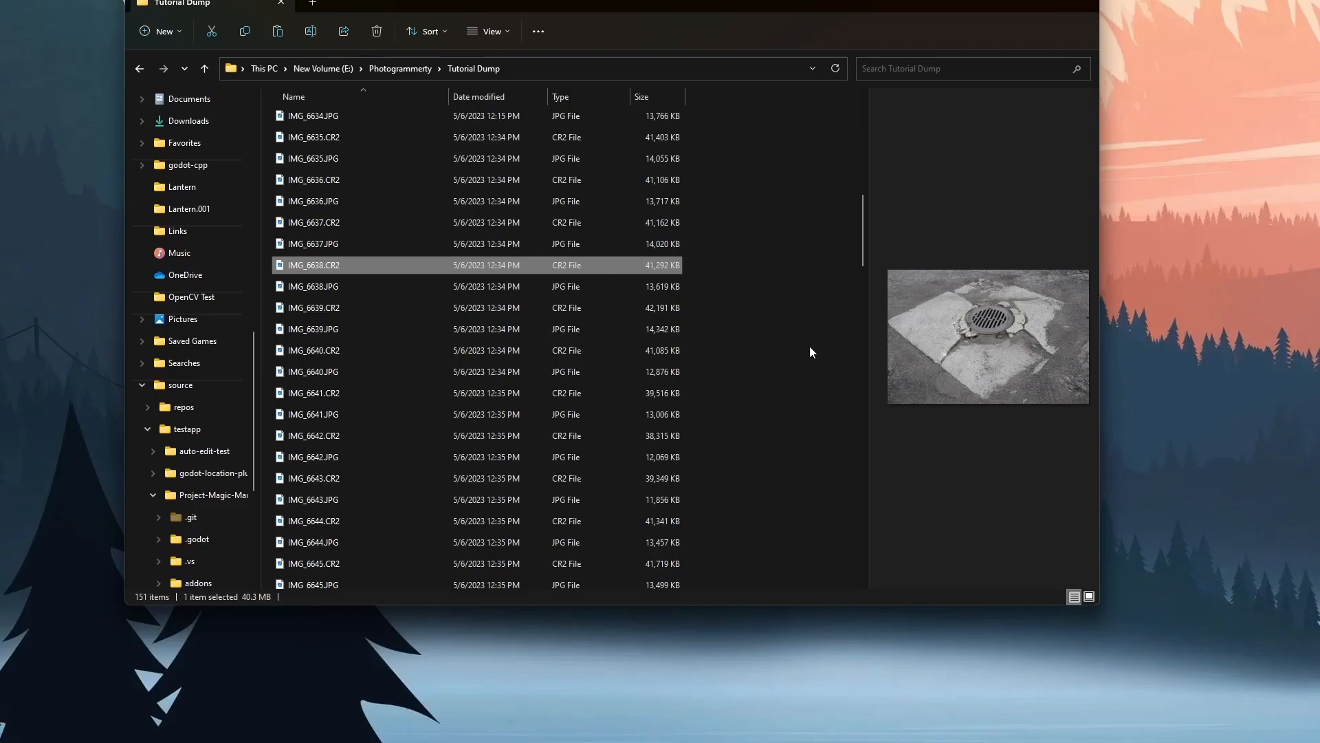
drag(770, 5, 738, 39)
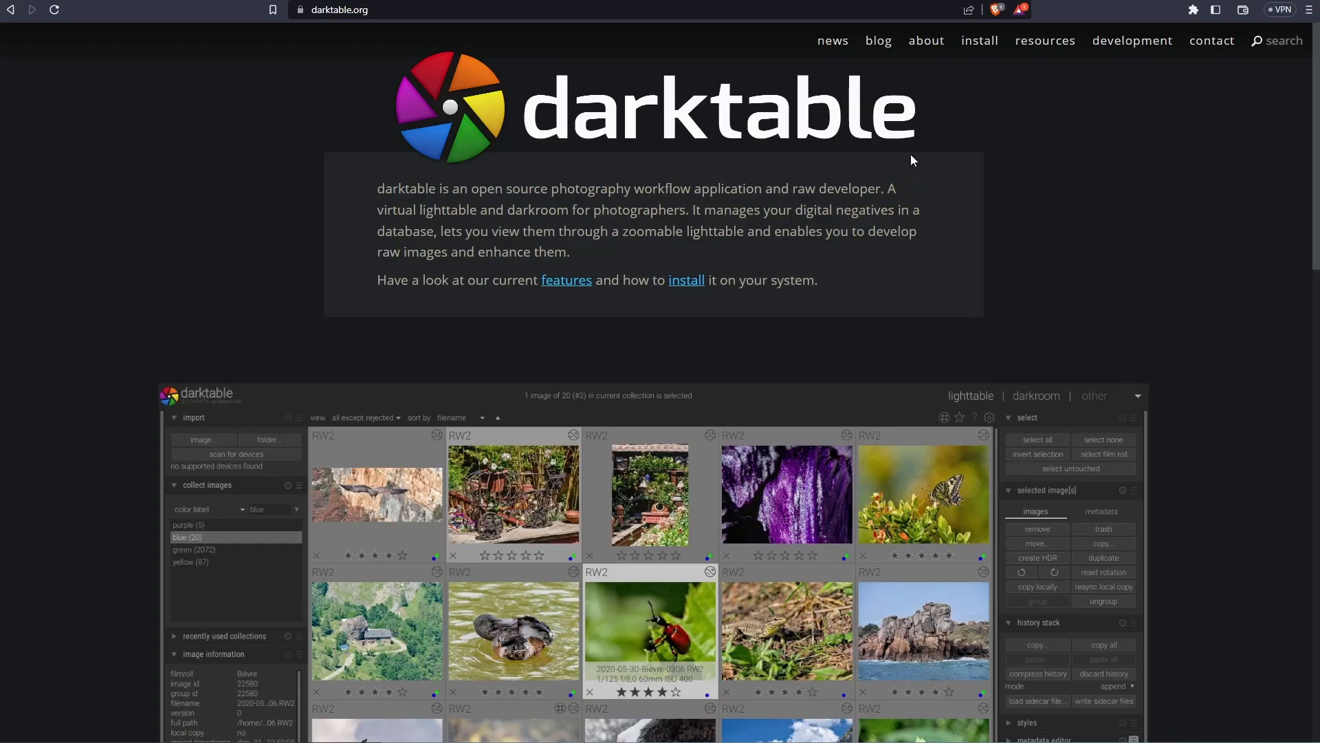
From the darktable website's install page, download the Windows installer darktable-4.2.1-win64.exe and run it
click(975, 43)
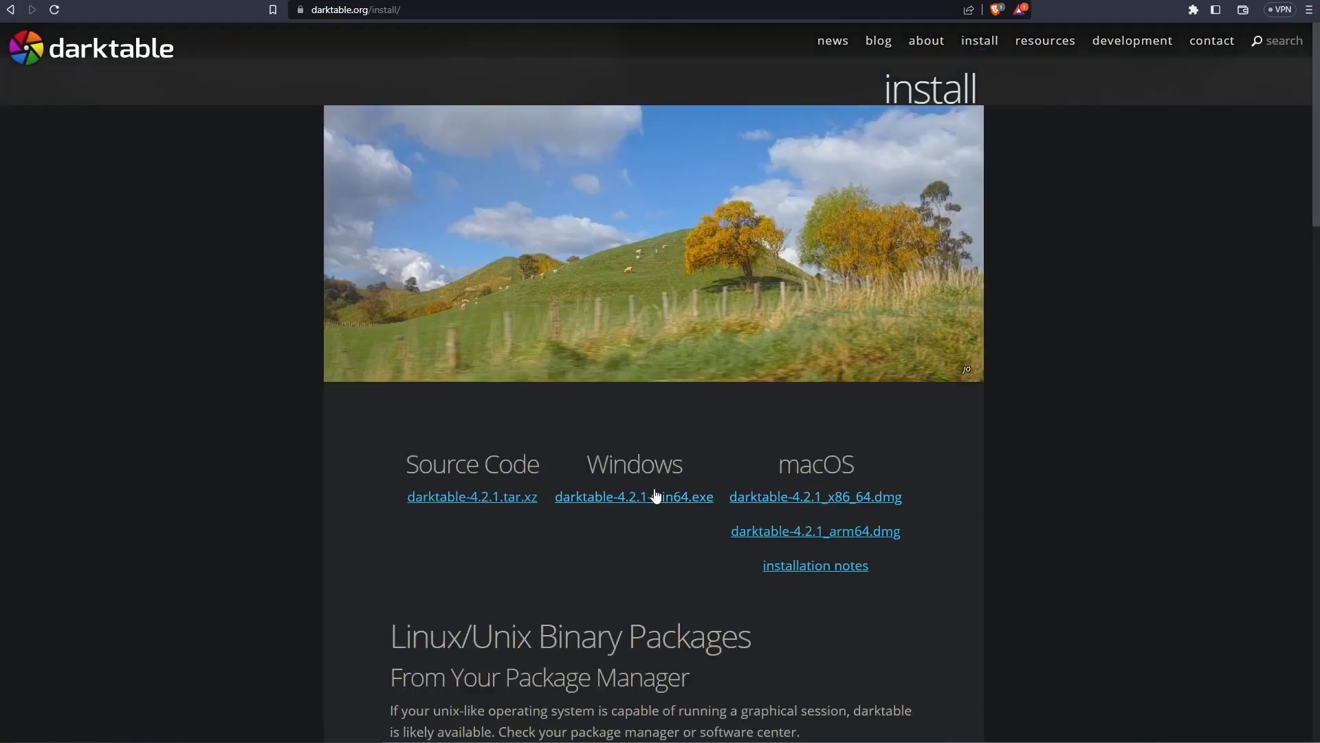
scroll(724, 464, down, 4)
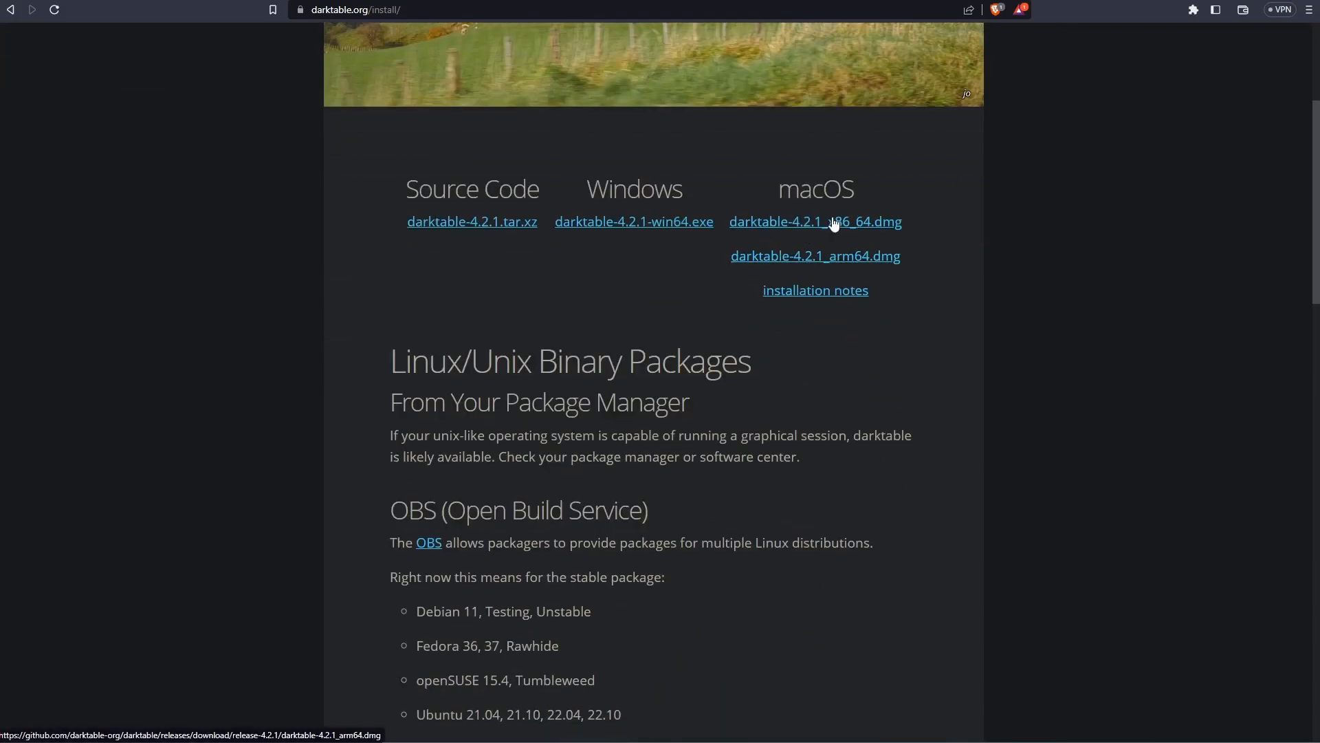
click(601, 227)
click(701, 443)
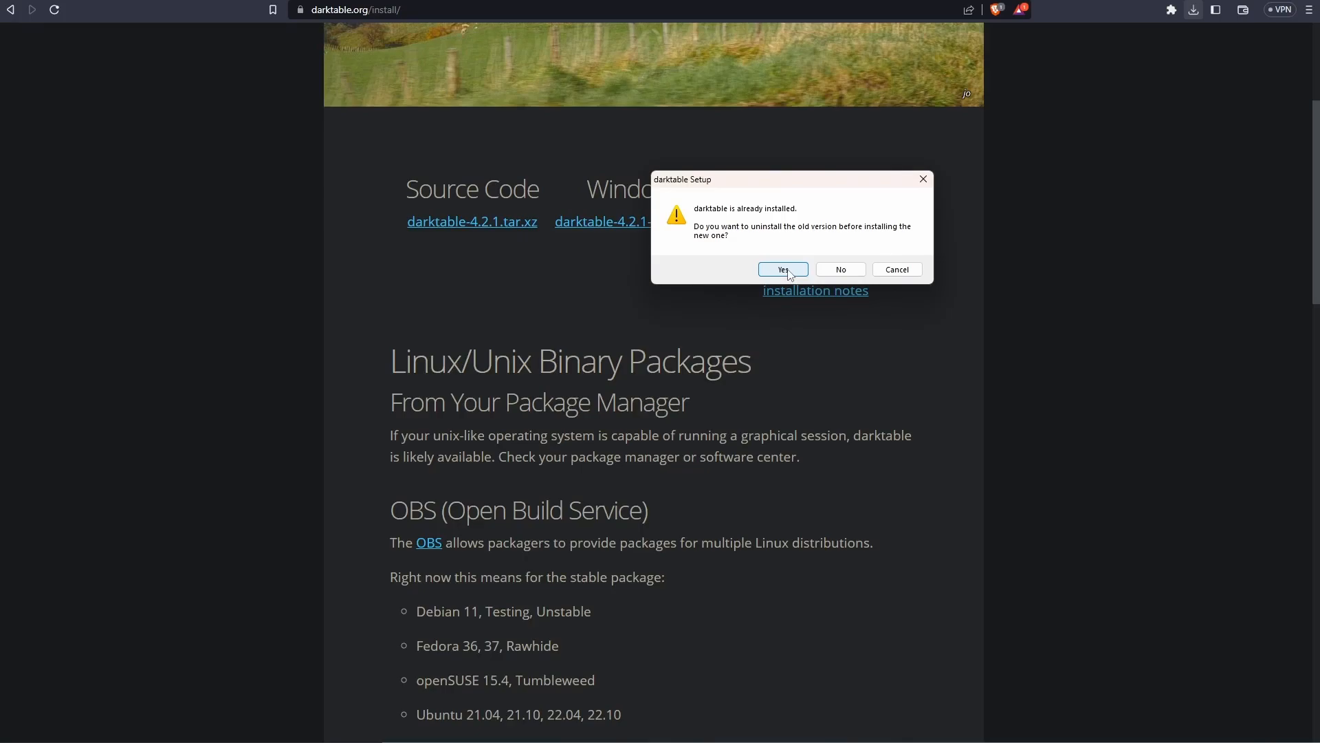
Uninstall the old darktable version and install darktable 4.2.1 with the default setup options
click(784, 269)
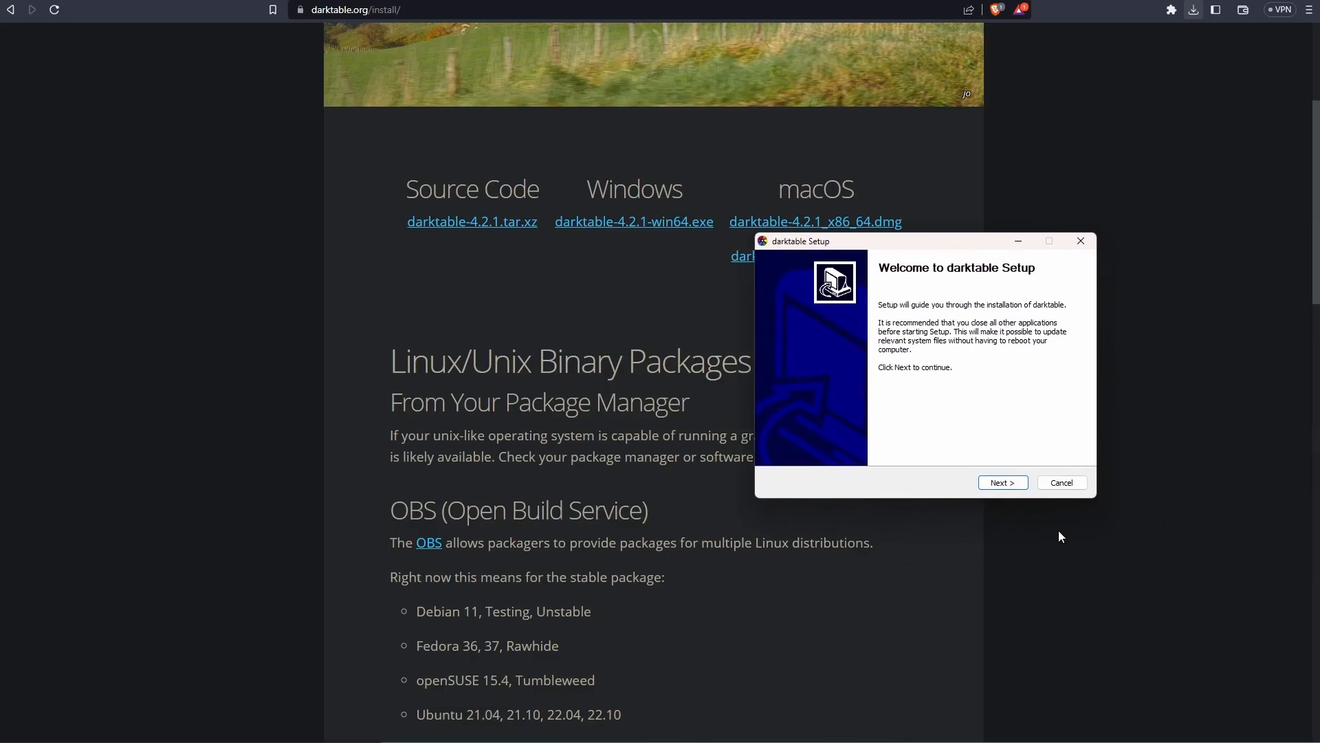
click(1002, 483)
click(1002, 483)
click(1002, 482)
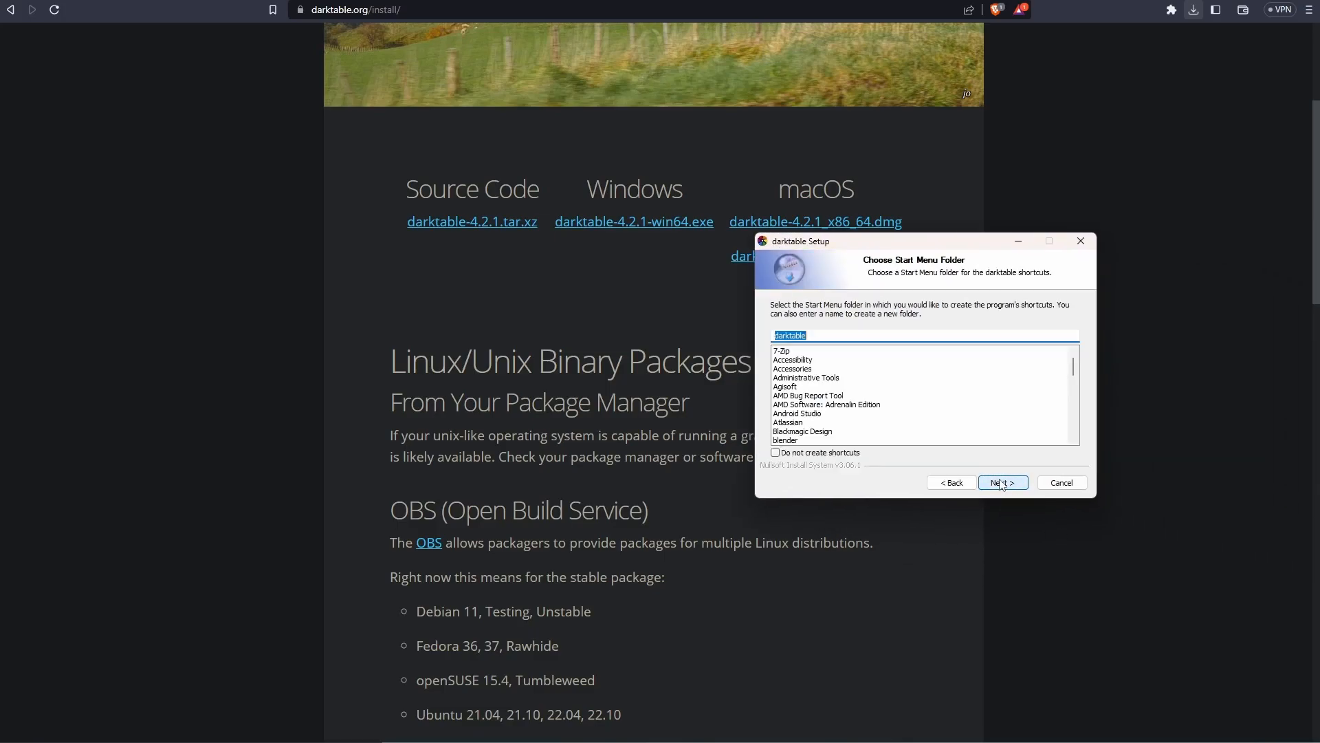
click(1002, 482)
click(1002, 483)
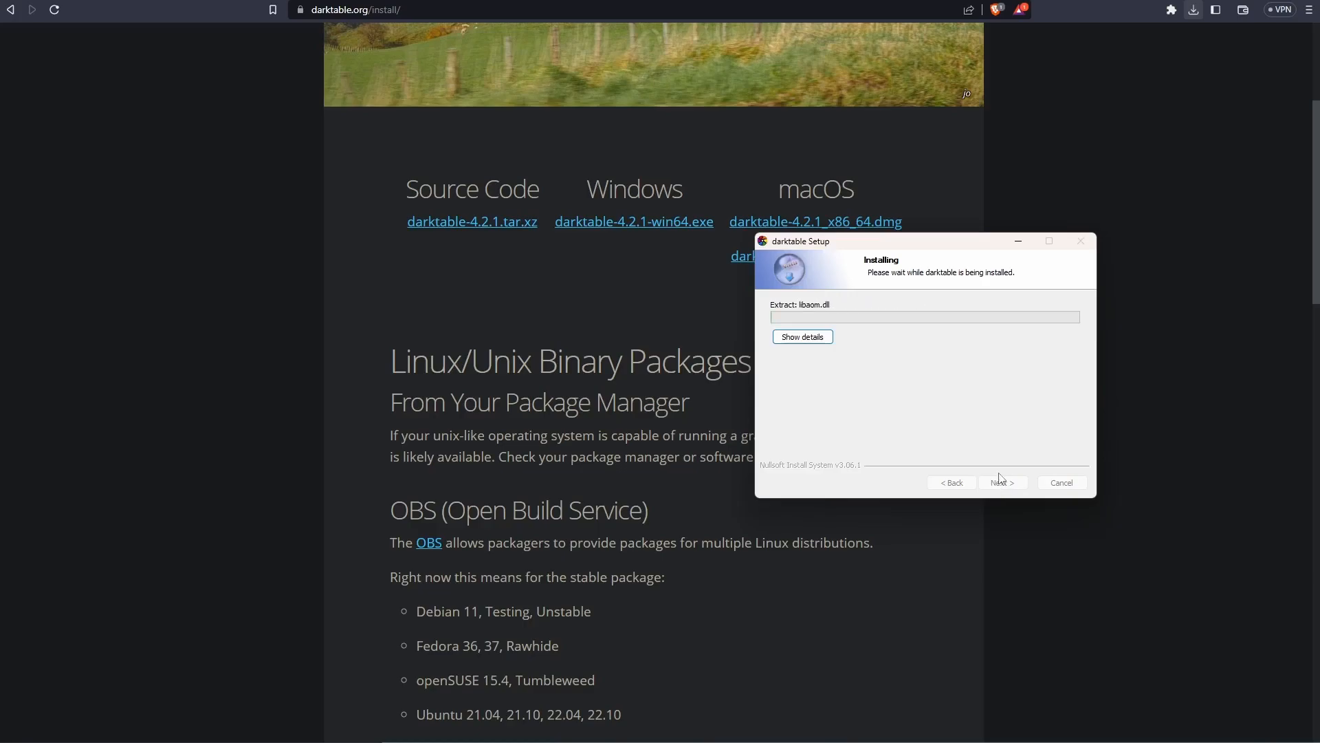
click(1013, 485)
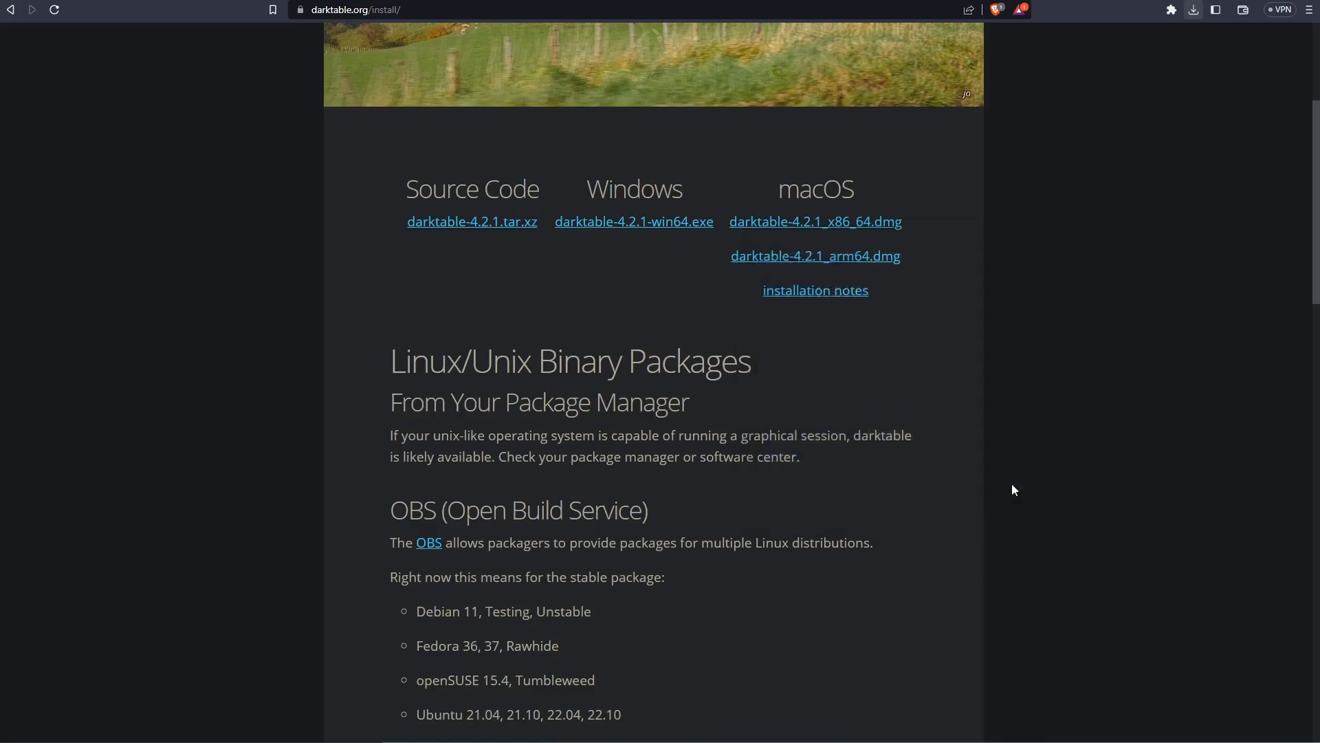
Find the installed darktable application with a system search for "dar" and launch it
key(super)
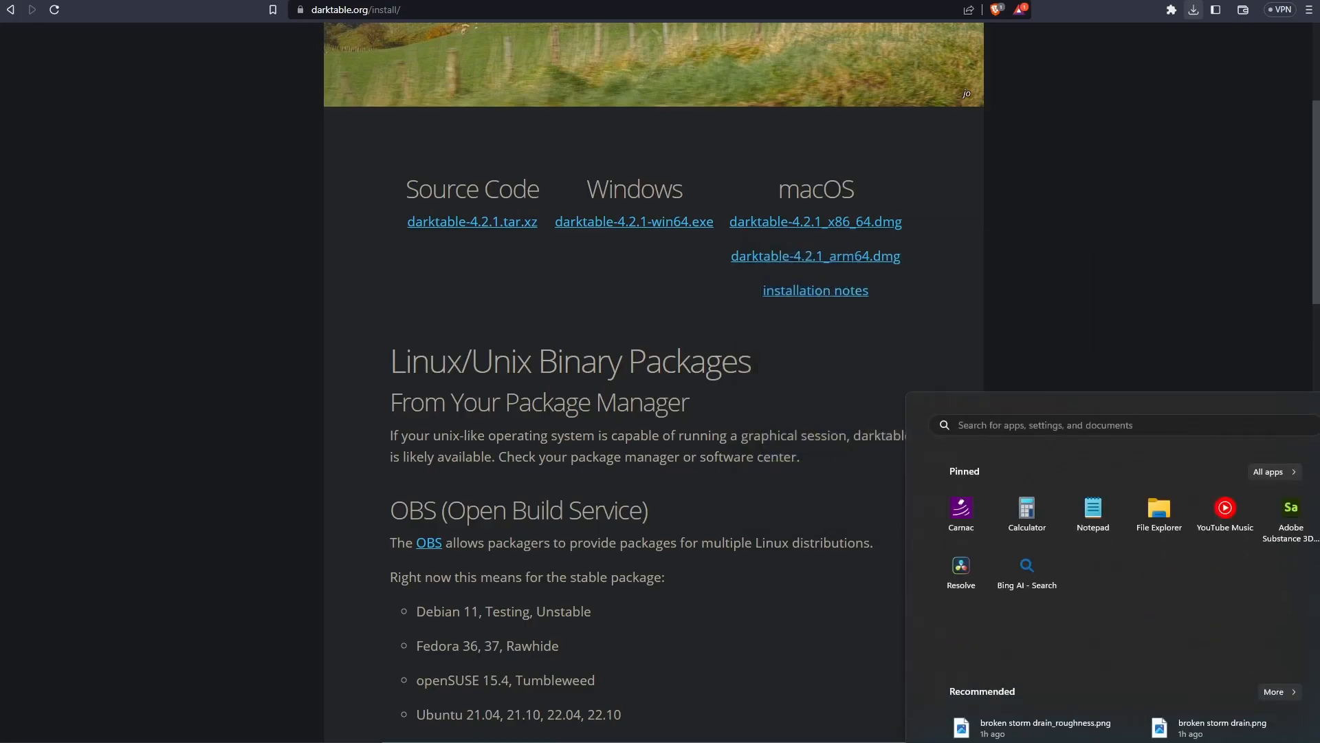
text(dar)
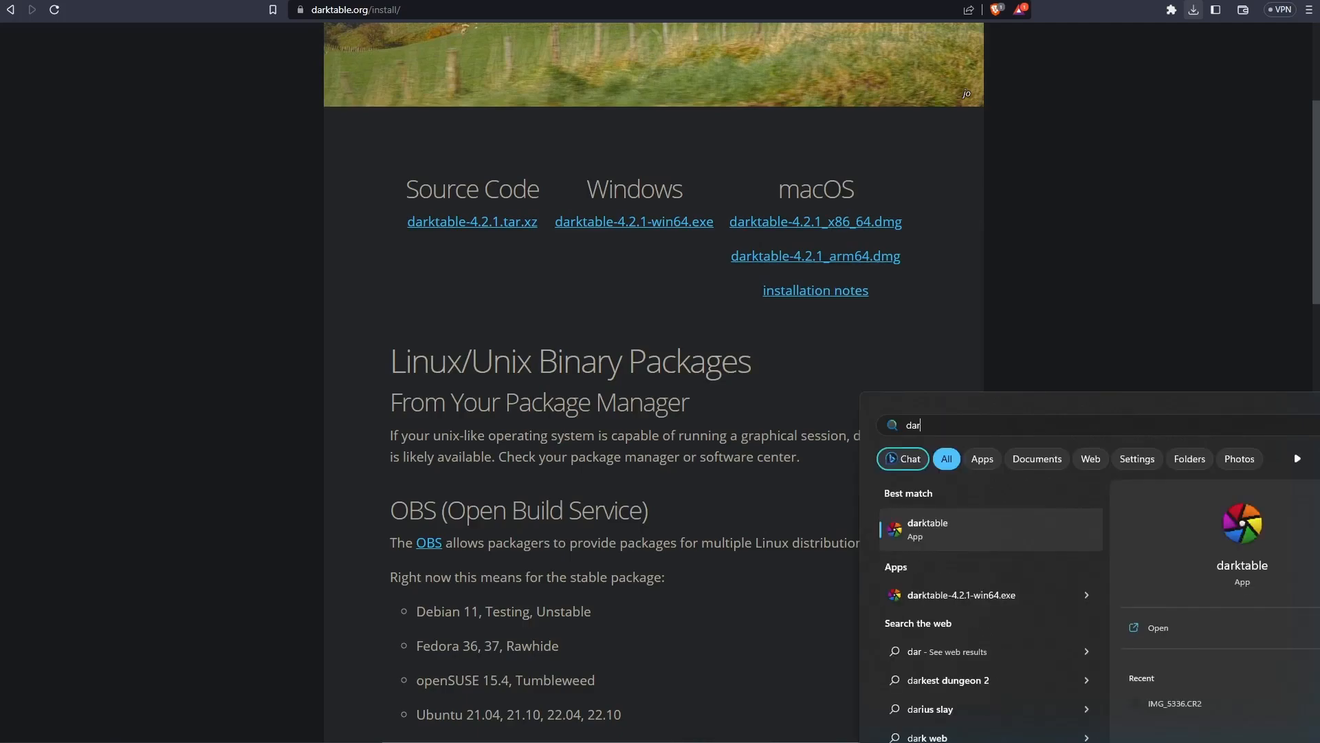
key(Return)
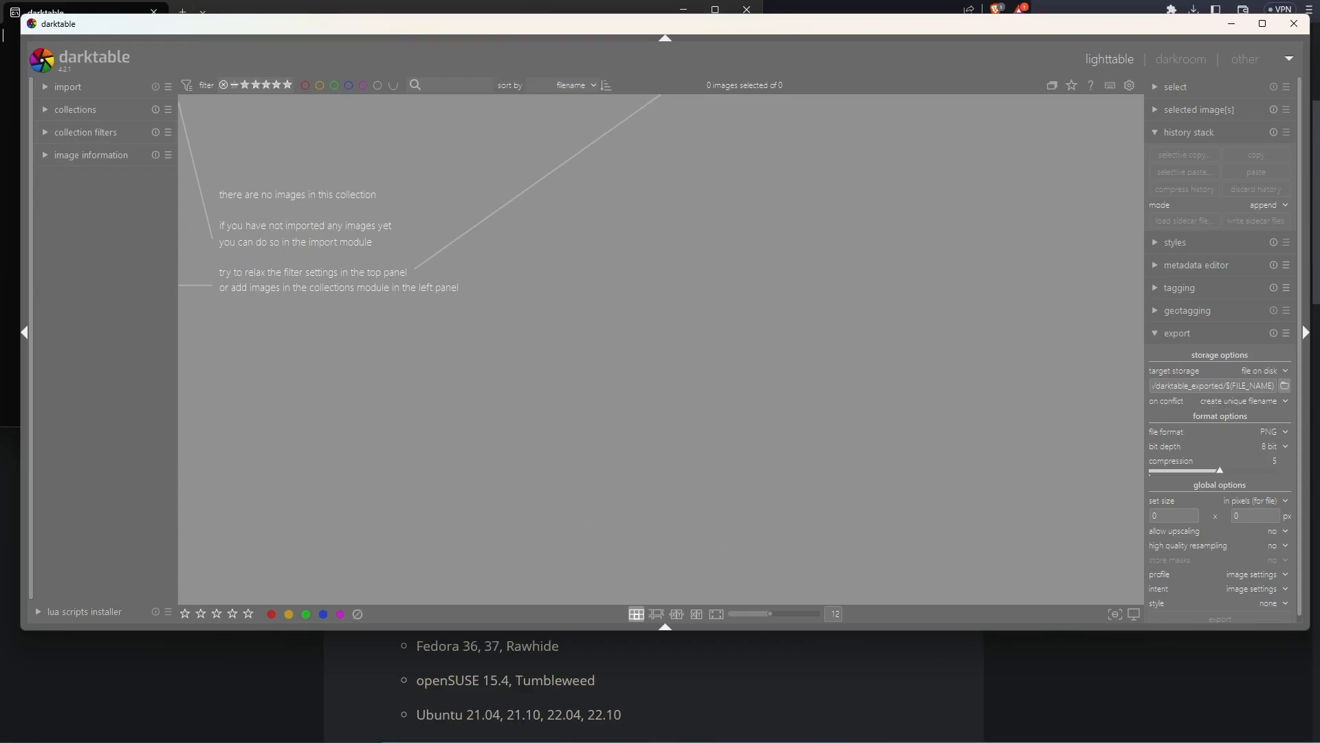
Switch to File Explorer and show the photos in the Tutorial Dump folder as icon thumbnails
key(alt+Tab)
drag(497, 43, 911, 23)
key(ctrl+a)
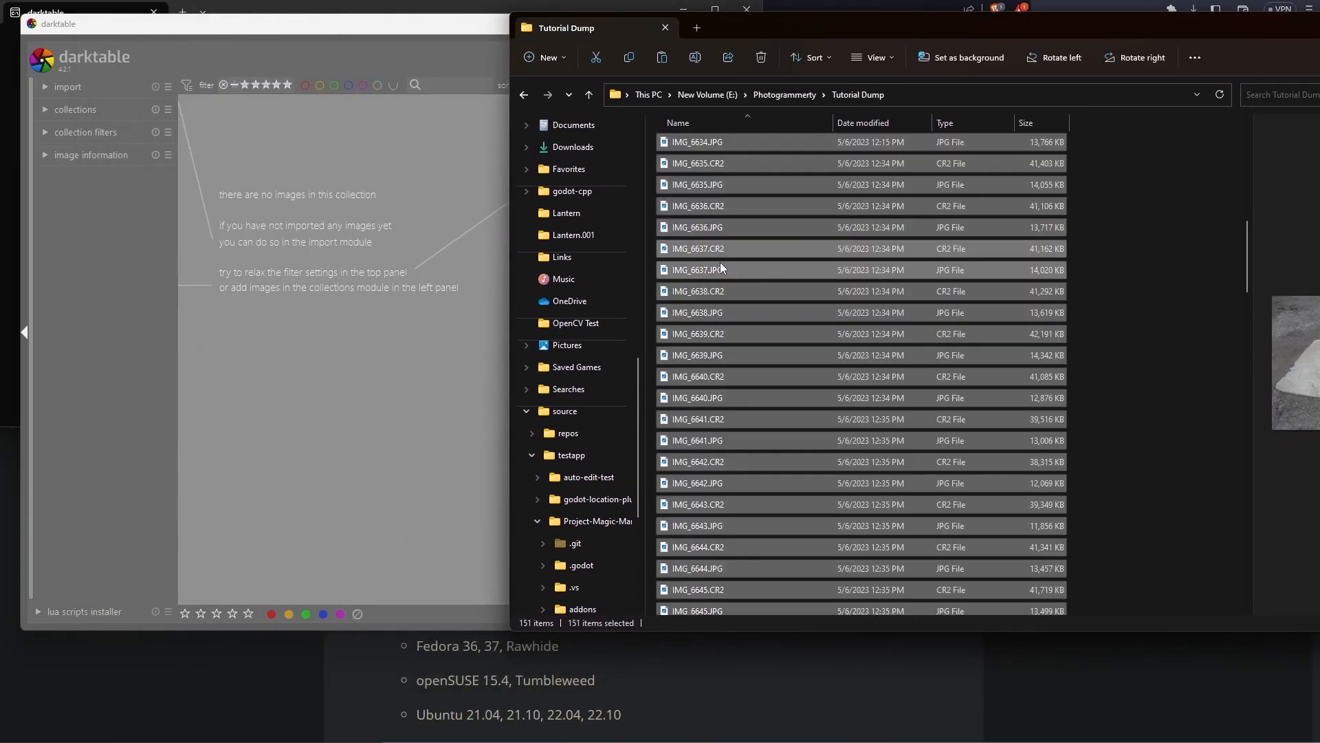
click(1139, 290)
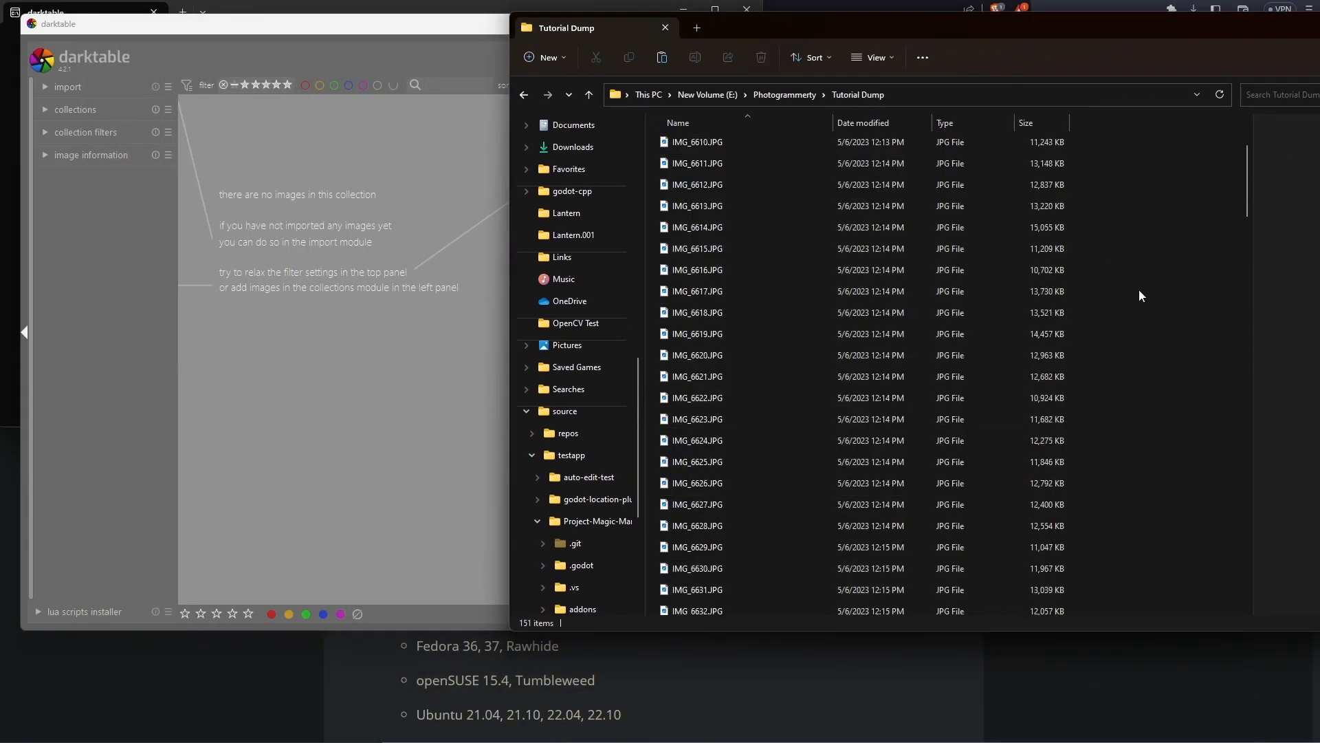
scroll(1139, 294, up, 10)
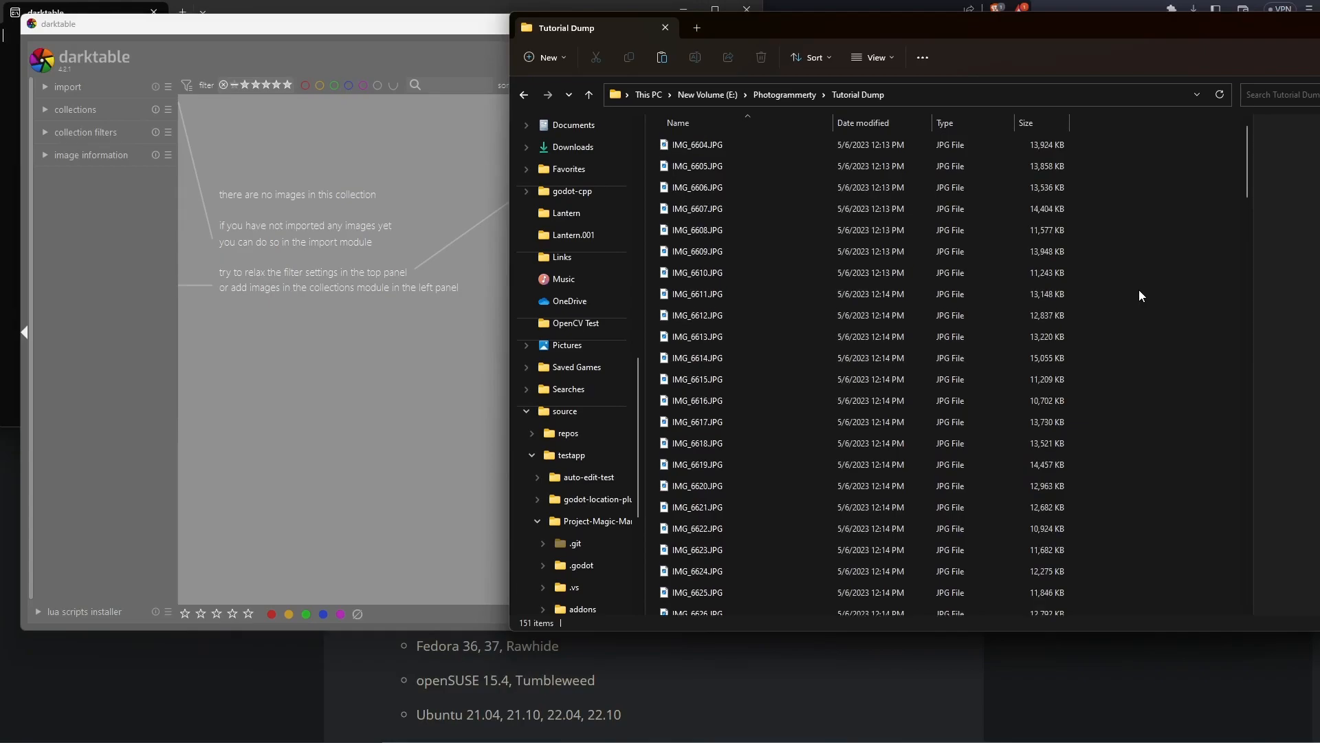
click(873, 57)
click(856, 135)
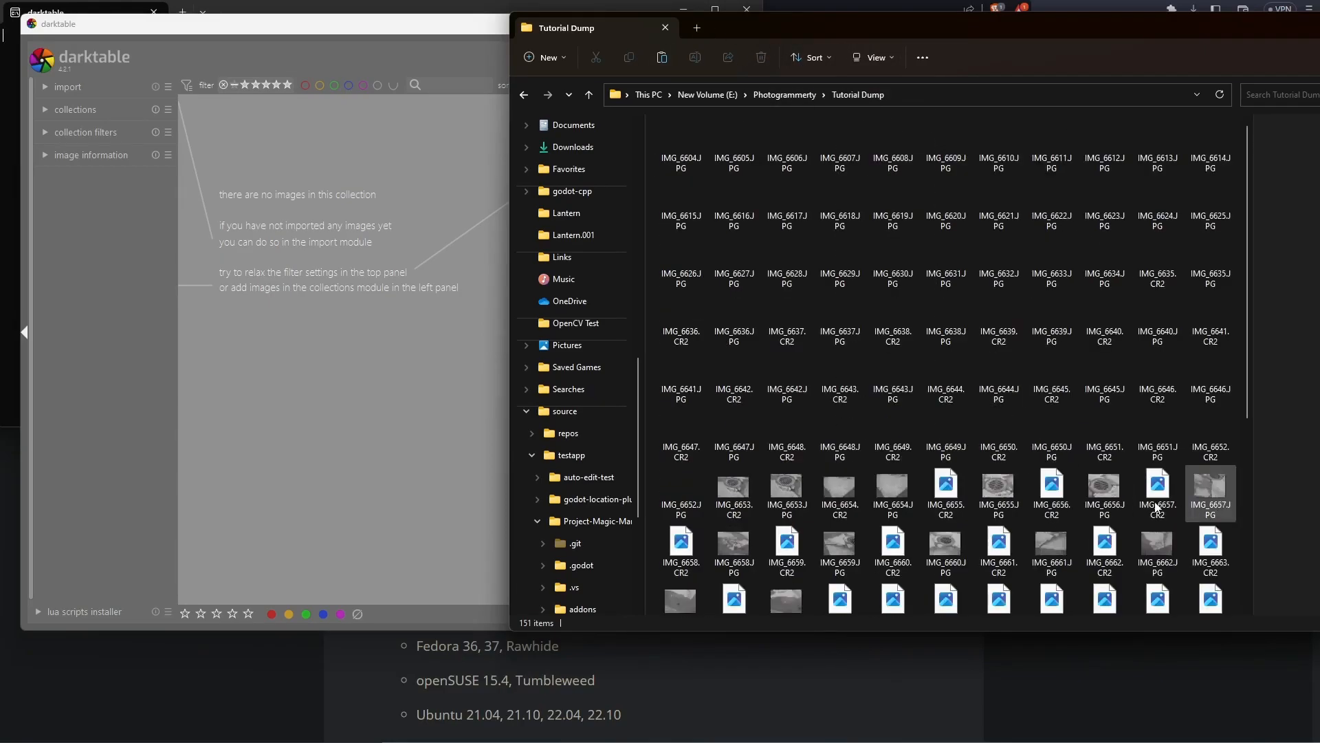
Select the raw and JPG versions of IMG_6635 in Tutorial Dump and import both into darktable
ctrl+click(1199, 262)
mouse_move(1219, 257)
mouse_down()
mouse_move(1205, 283)
mouse_move(1209, 271)
mouse_up()
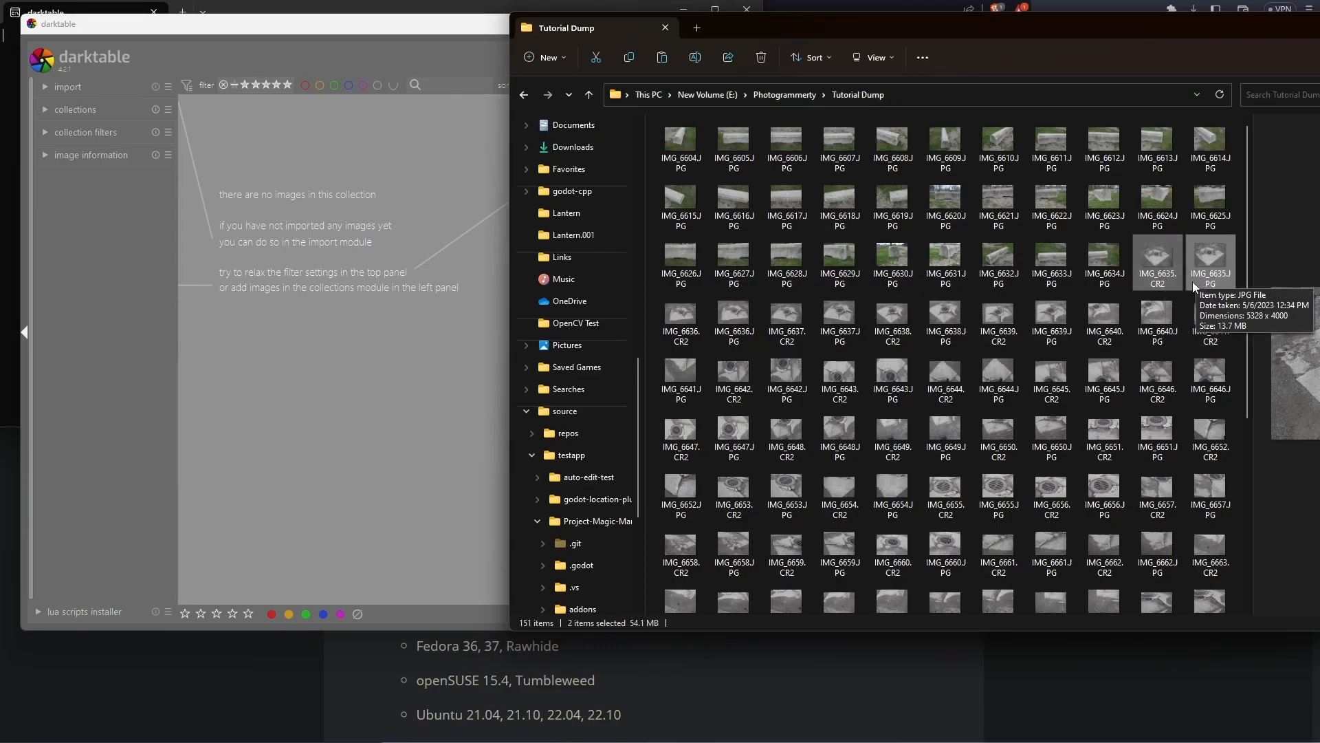
ctrl+scroll(1194, 283, up, 3)
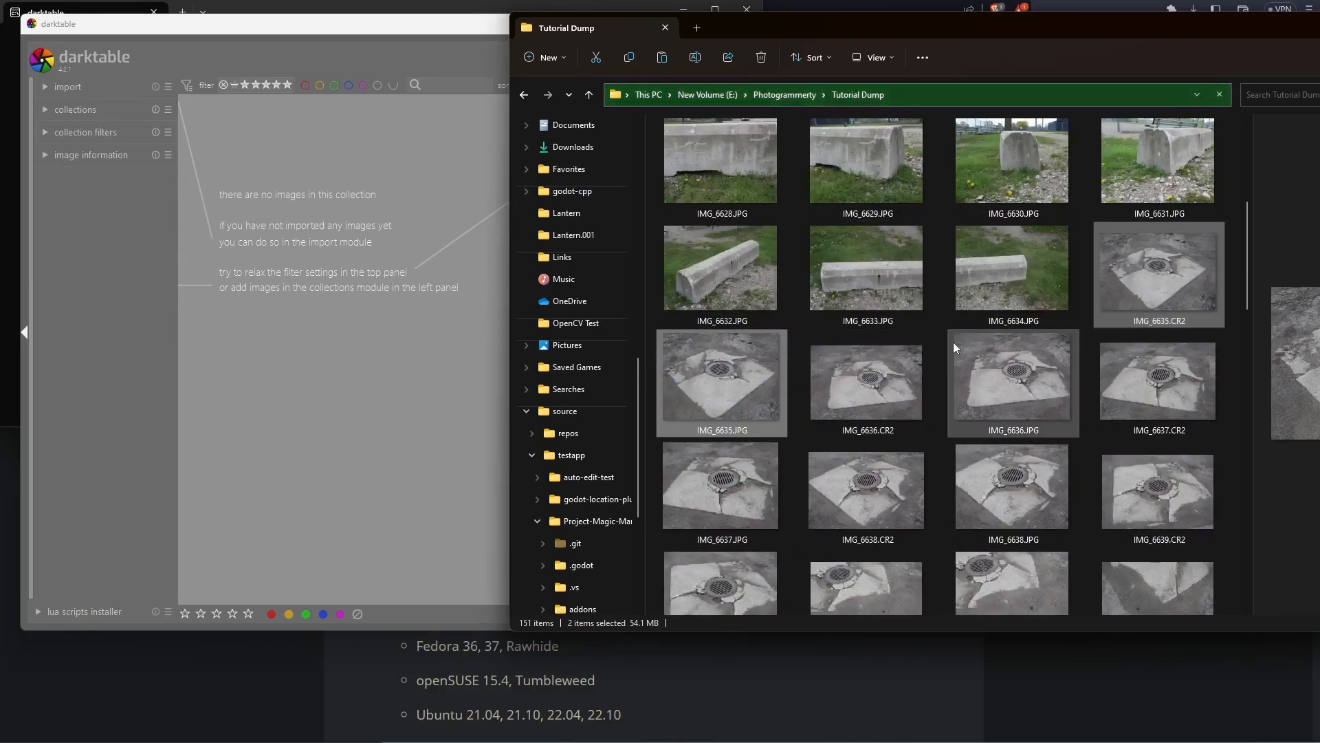
drag(1163, 287, 397, 305)
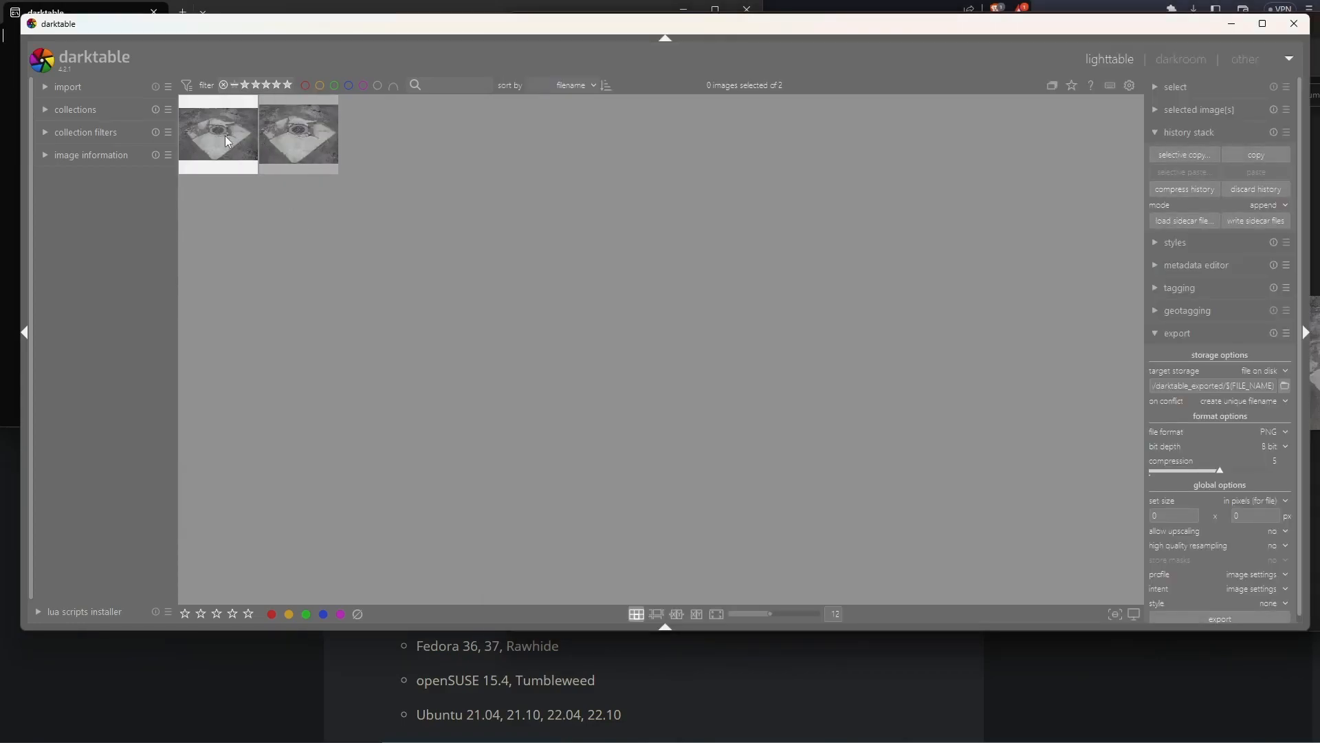
Open the JPG version of IMG_6635 in the darkroom and examine its drain grate at 100%
click(296, 130)
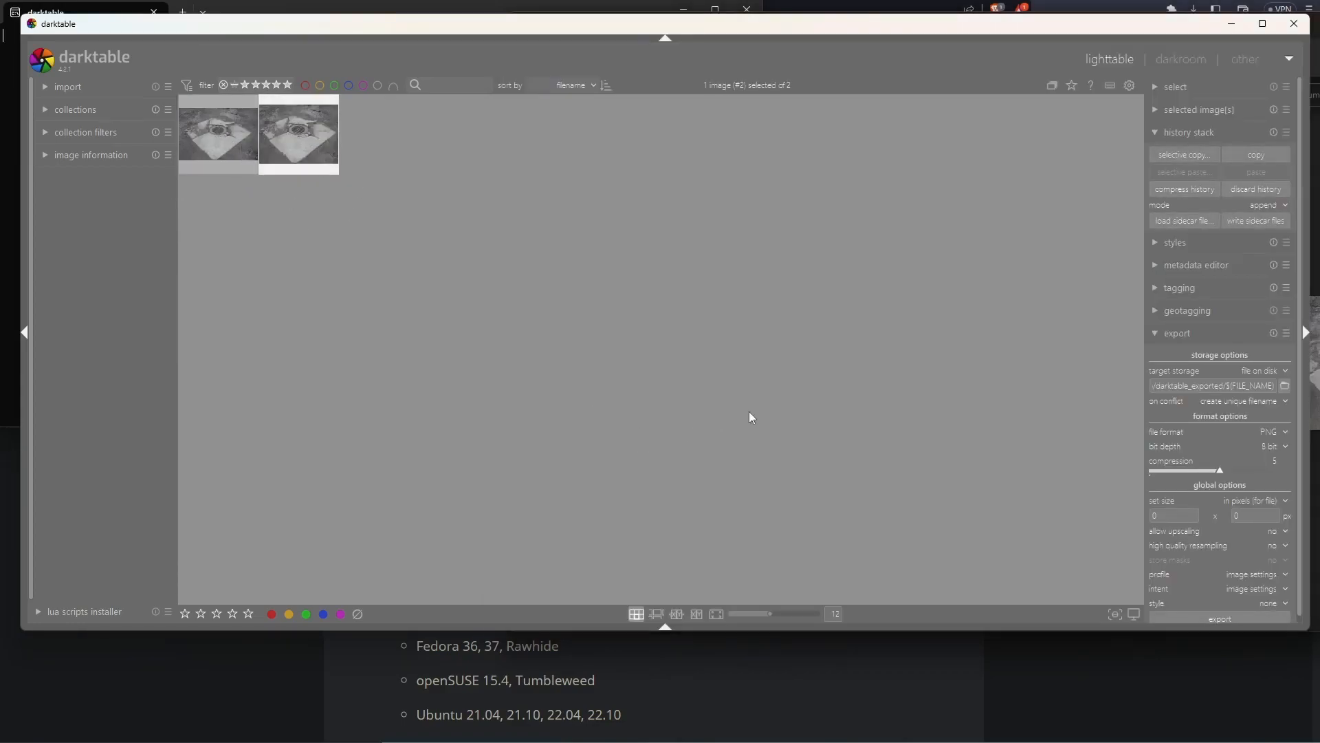
key(d)
scroll(704, 311, up, 10)
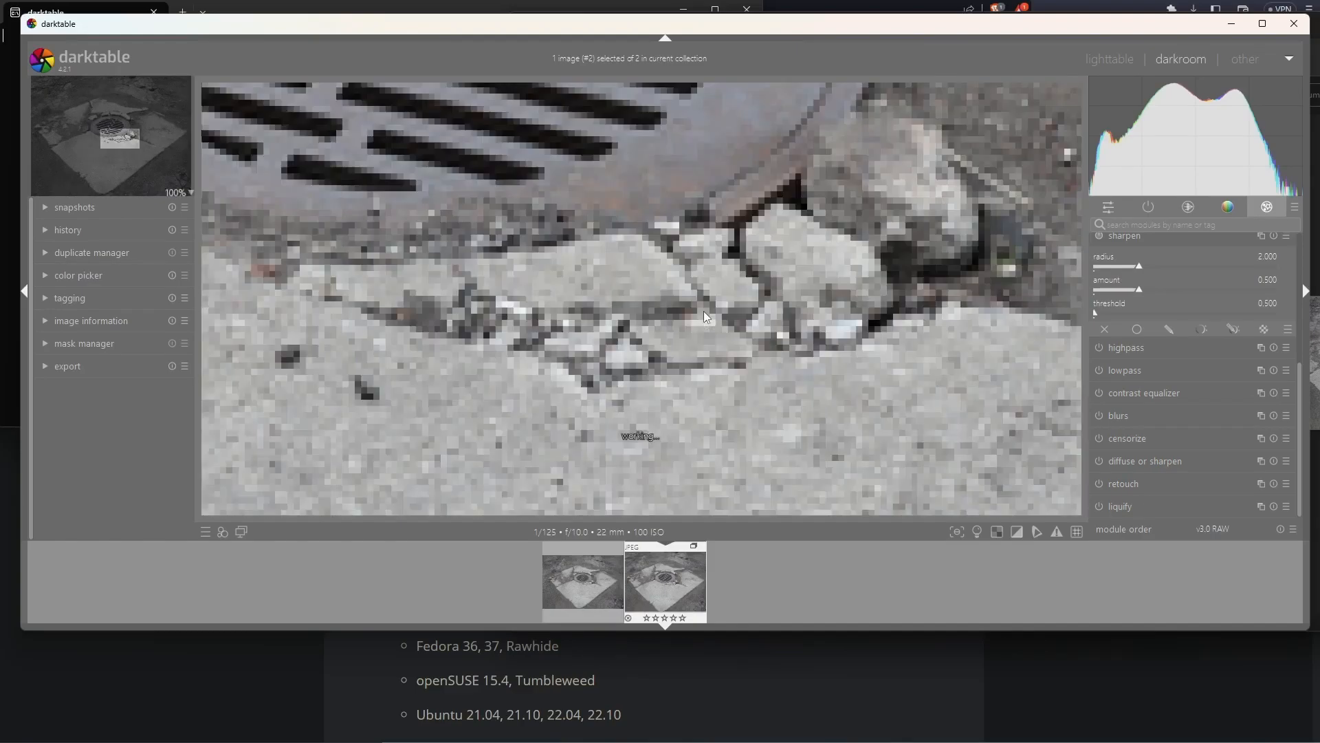
drag(704, 311, 964, 509)
drag(576, 315, 533, 491)
drag(949, 337, 614, 351)
drag(817, 457, 666, 36)
drag(650, 264, 775, 387)
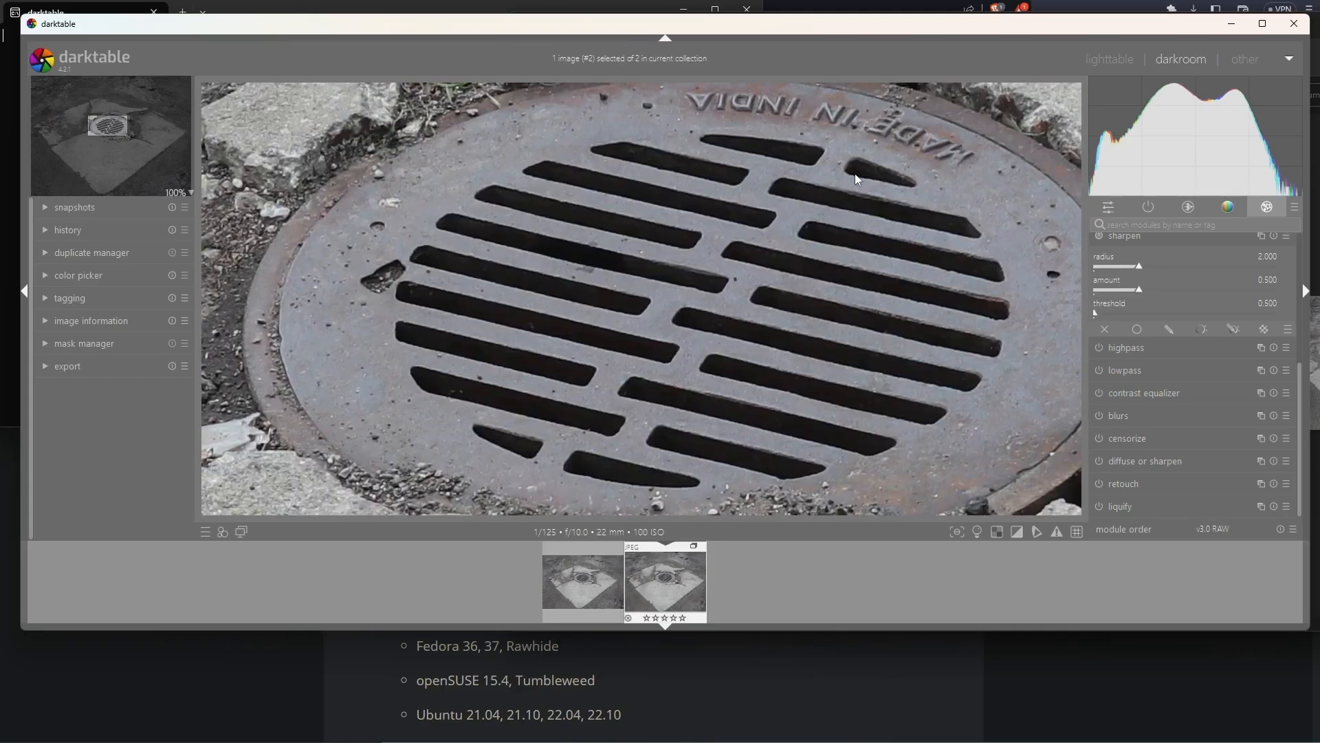
Compare the drain grate's detail and brightness at 100% between the CR2 and JPG versions of IMG_6635
click(570, 595)
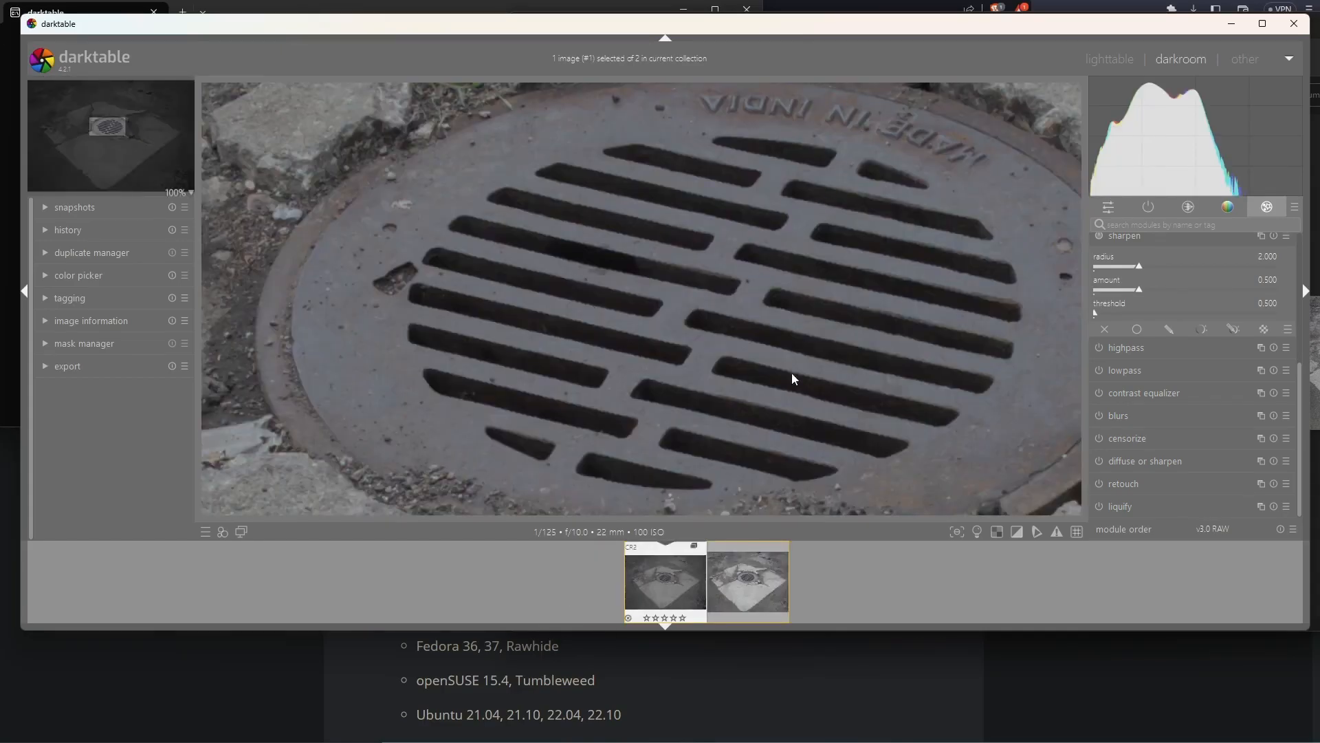
click(741, 583)
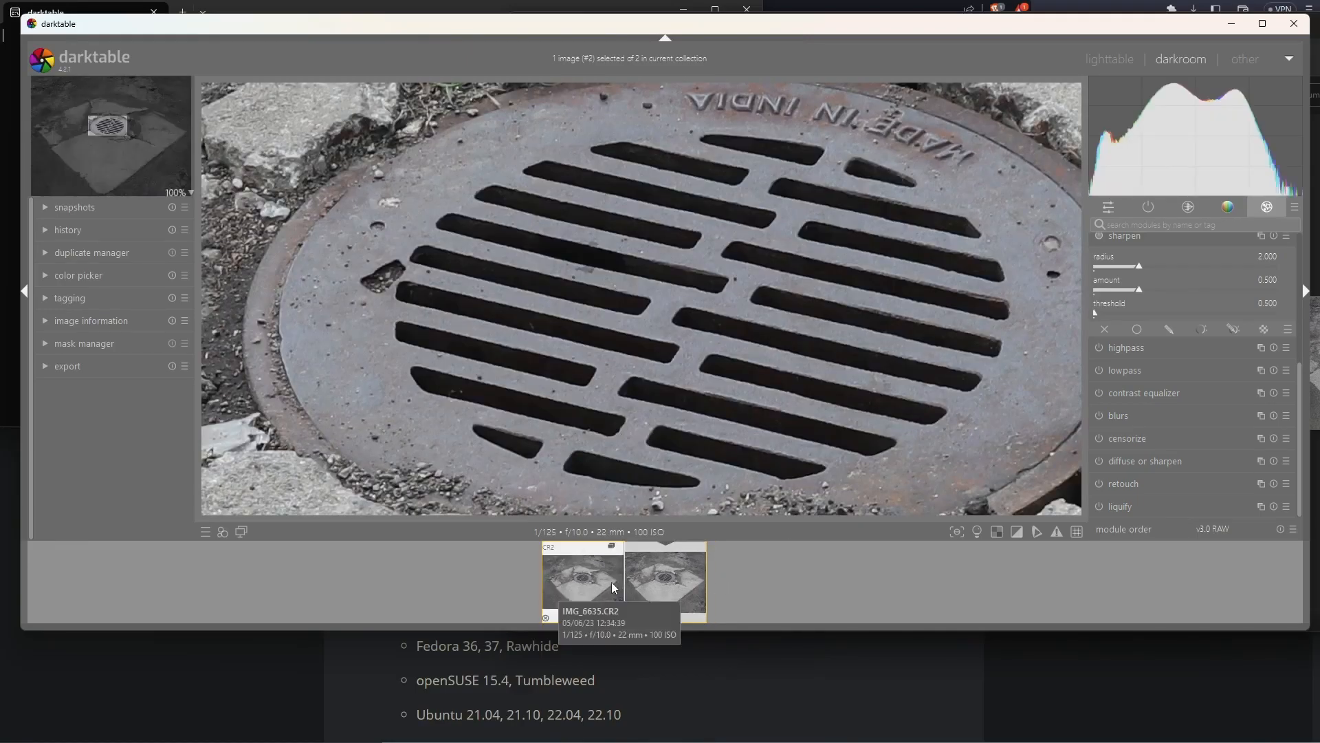
click(612, 582)
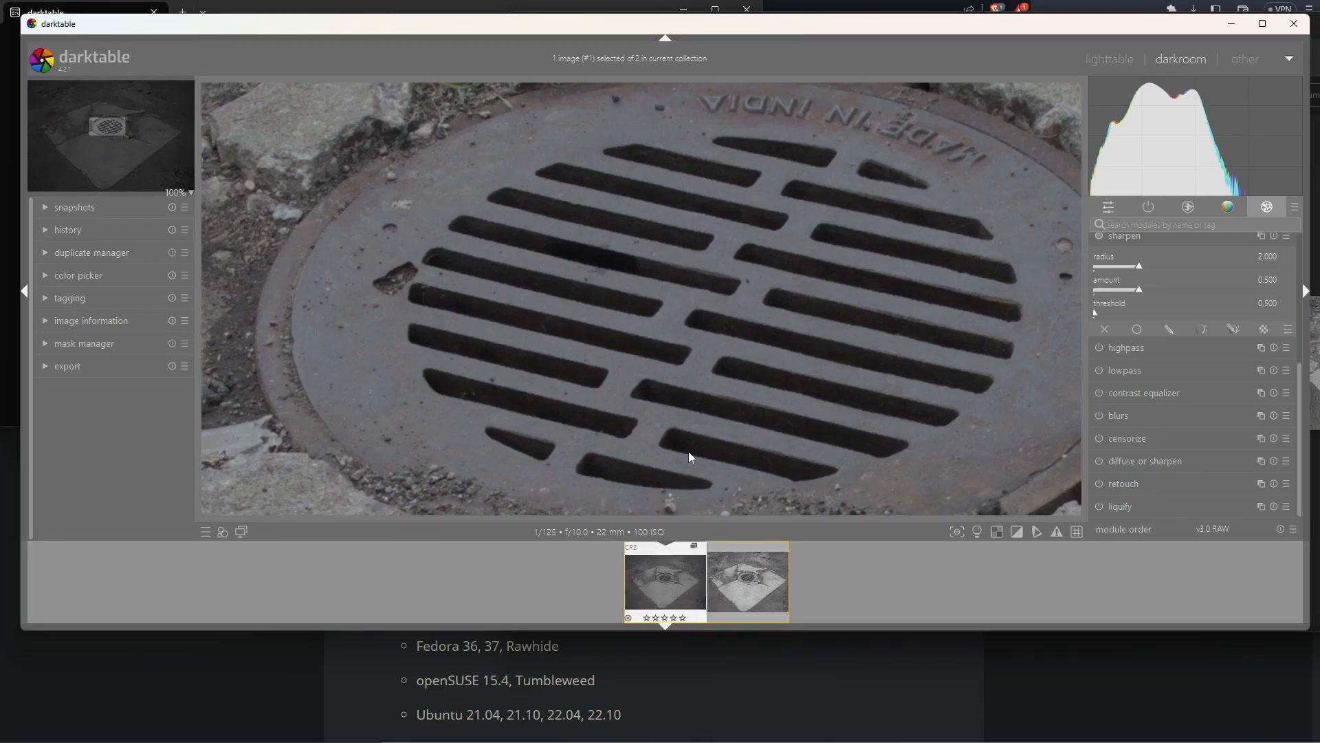
click(759, 598)
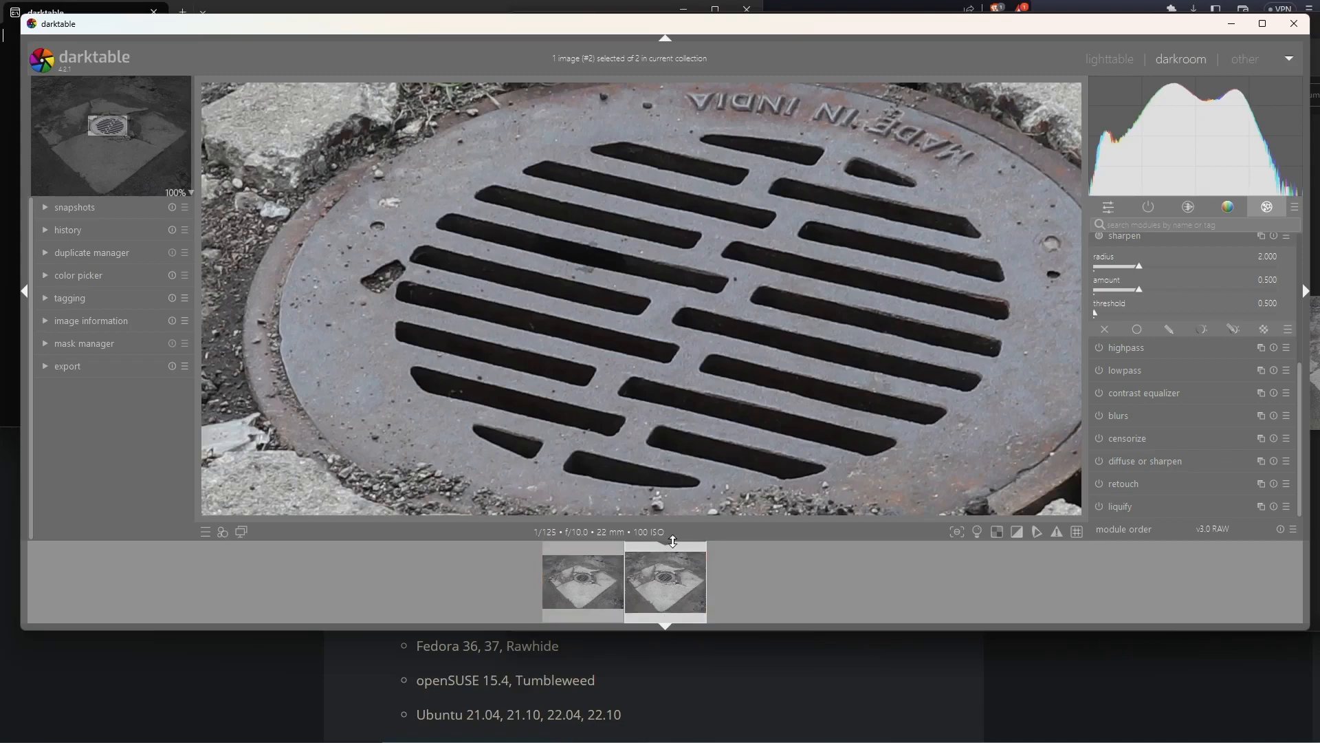
key(BackSpace)
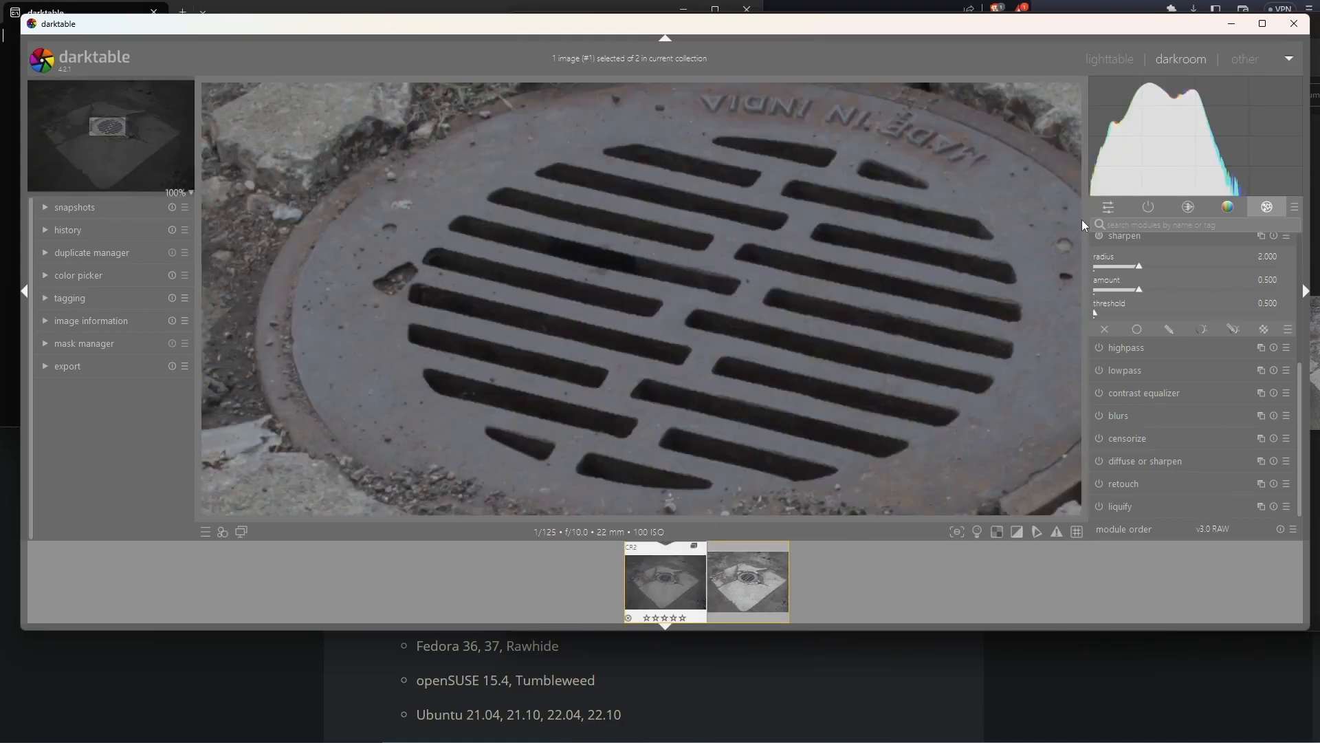
key(space)
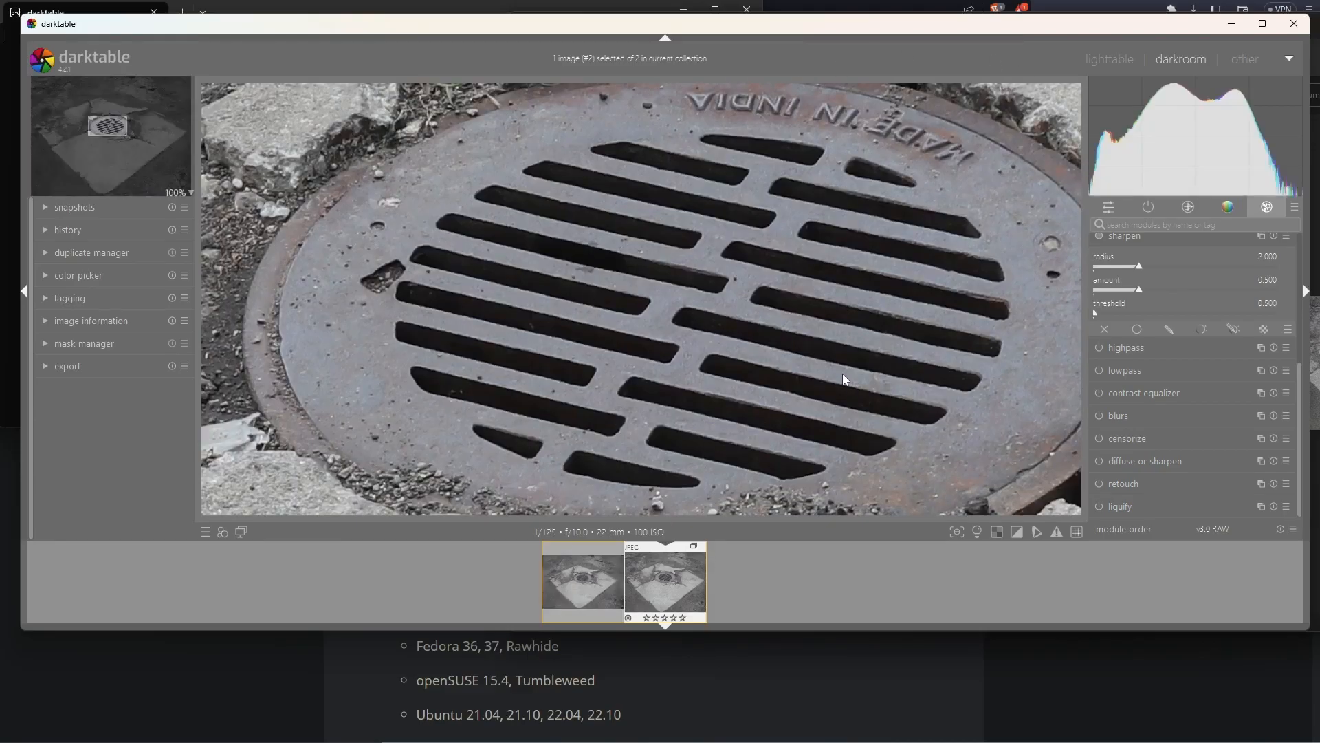
Compare the concrete texture below the drain grate at 100% between the CR2 and JPG versions
drag(846, 361, 757, 199)
click(608, 600)
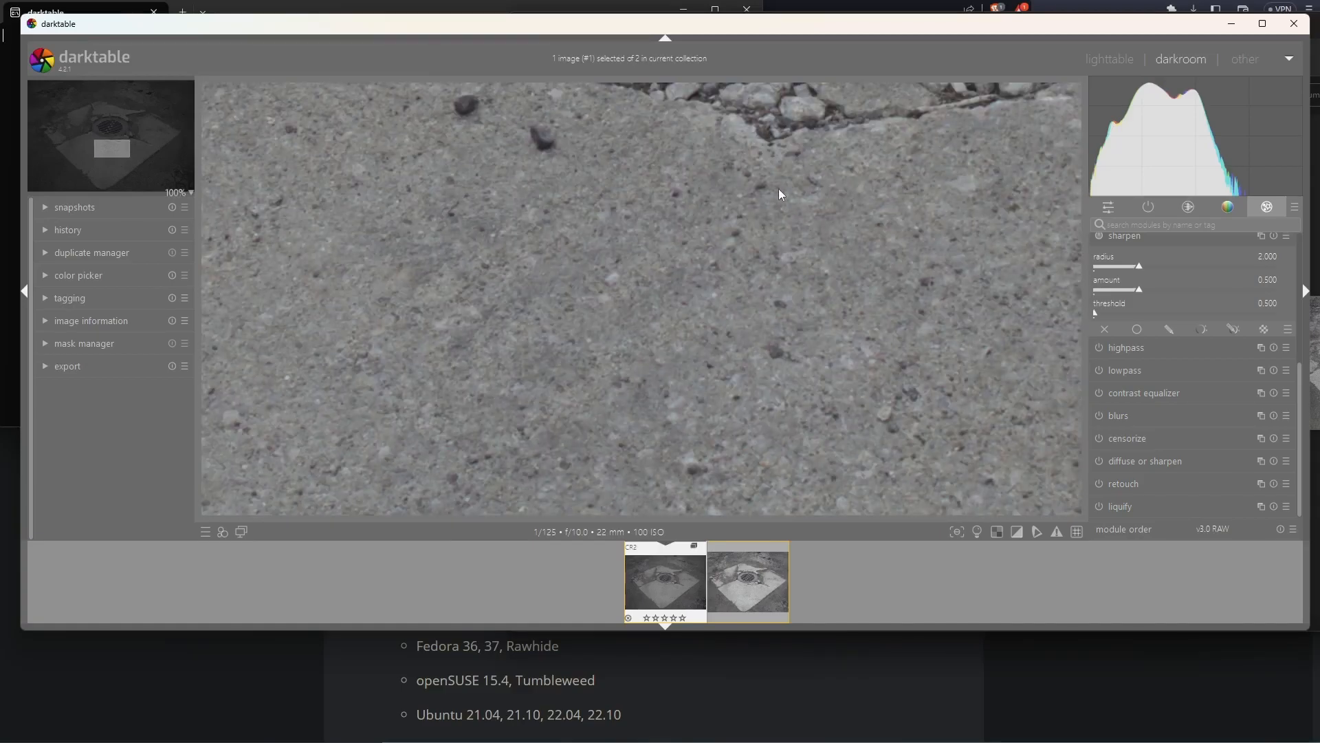
click(764, 588)
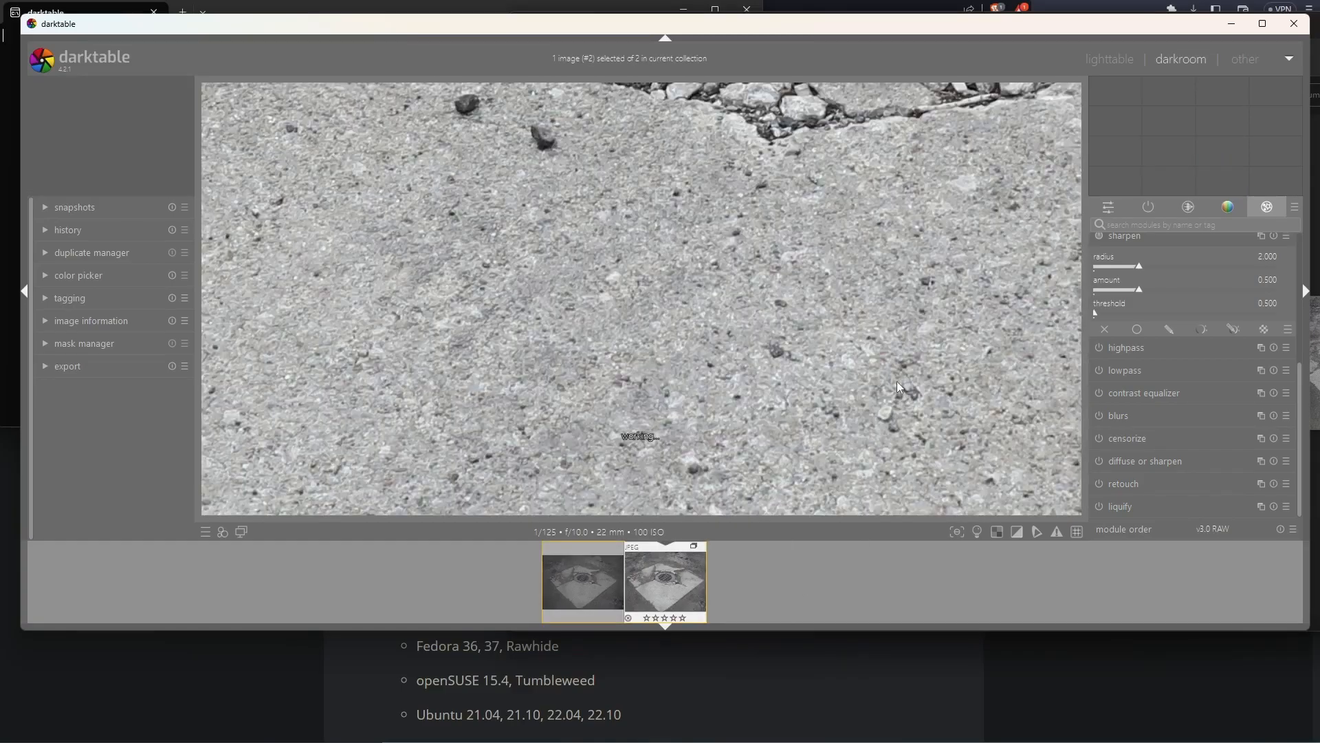
drag(839, 364, 835, 400)
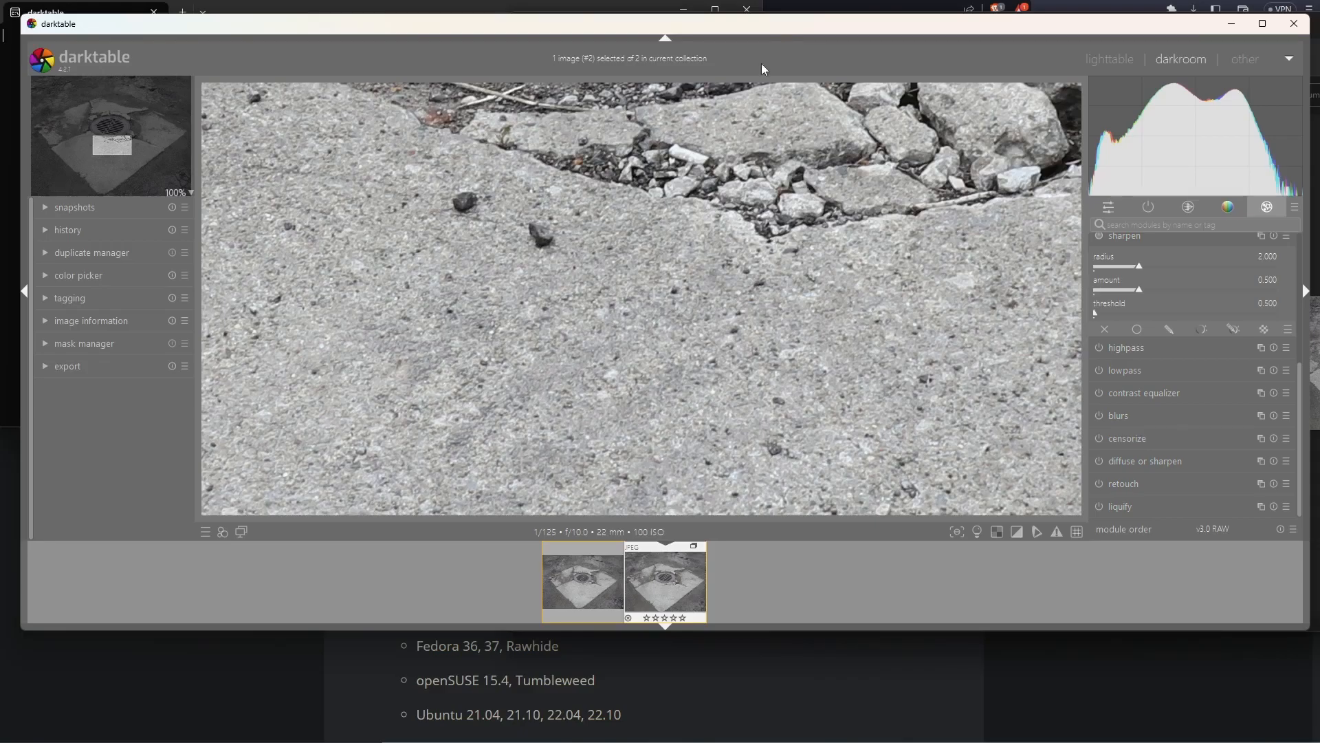
Compare the drain and its surrounding pavement between the JPG and CR2 versions at wider views
scroll(669, 435, down, 6)
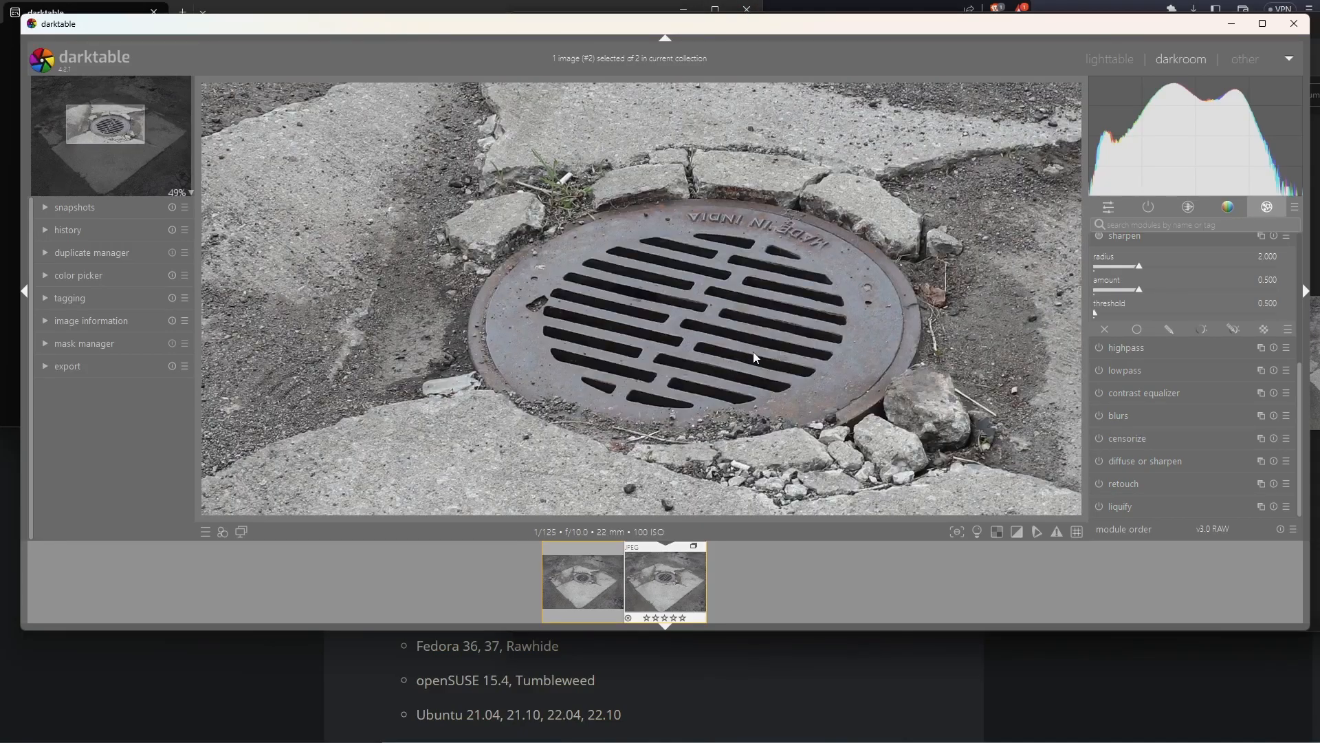
drag(758, 352, 798, 341)
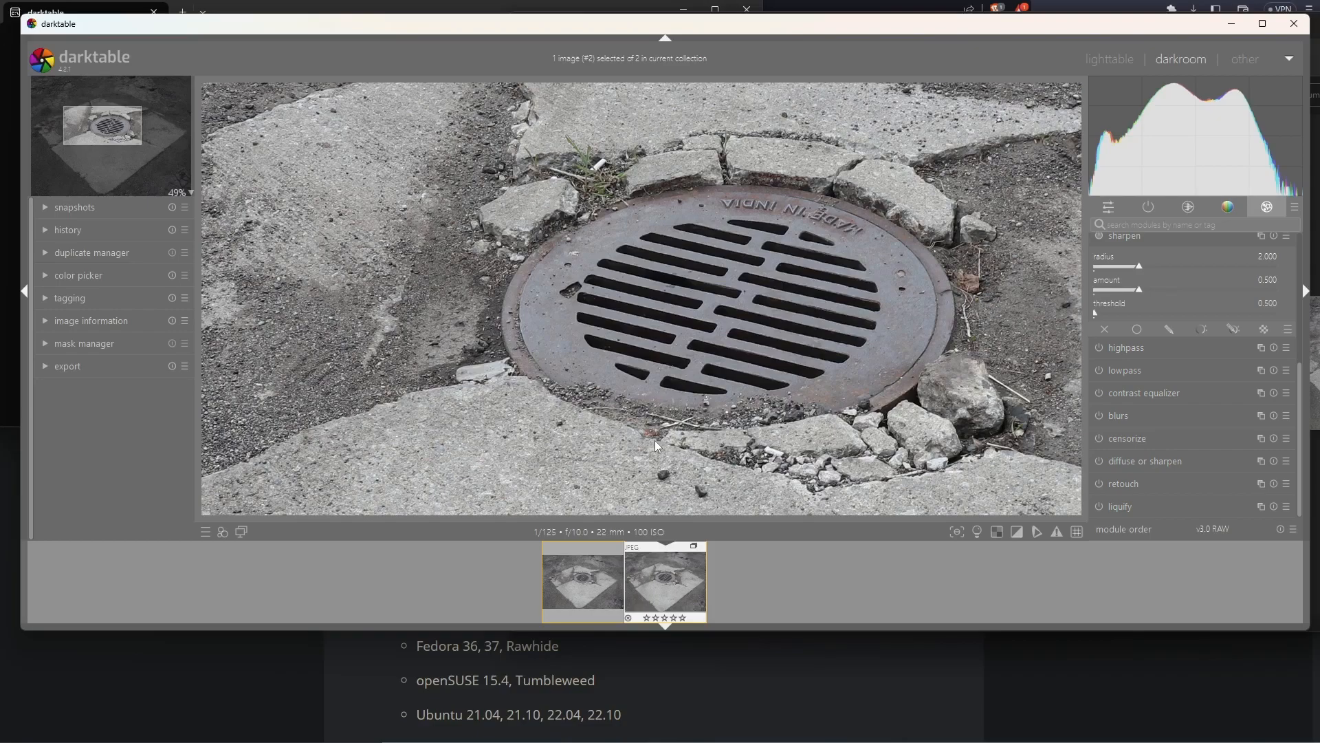
click(621, 581)
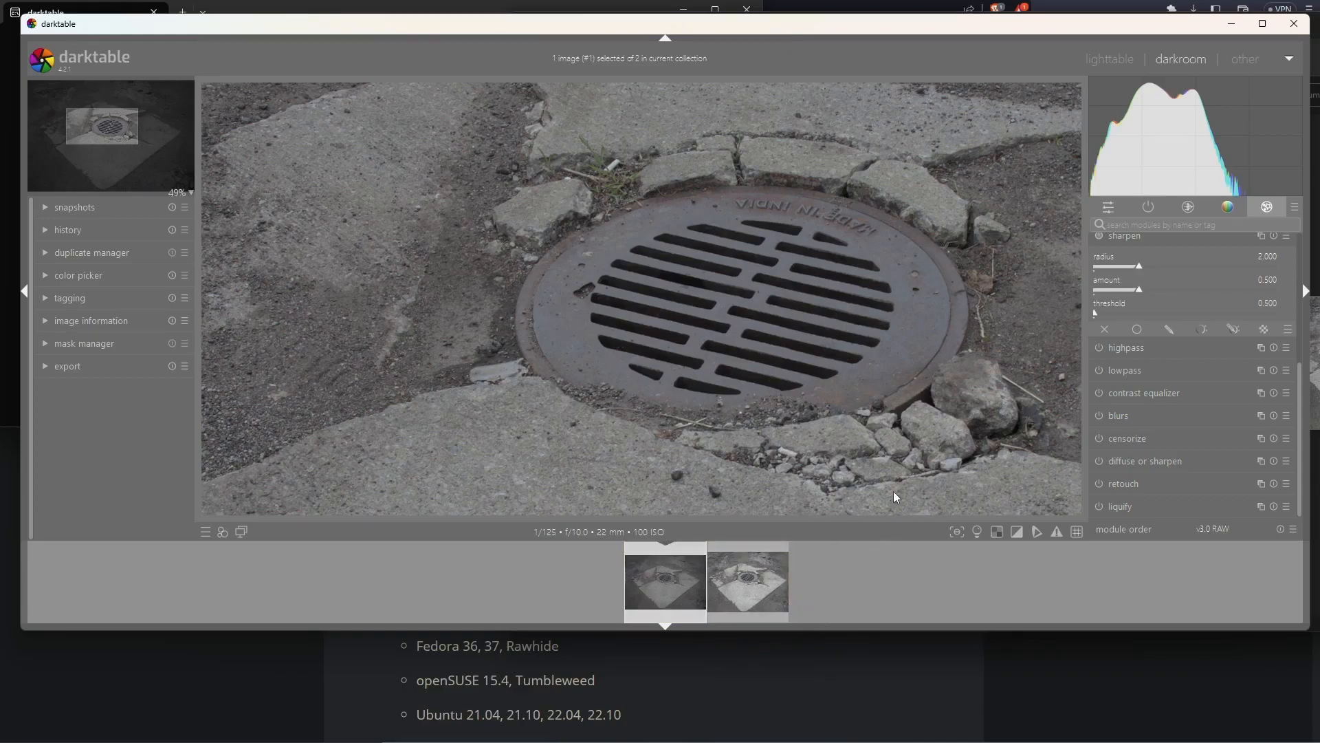
drag(898, 456, 773, 339)
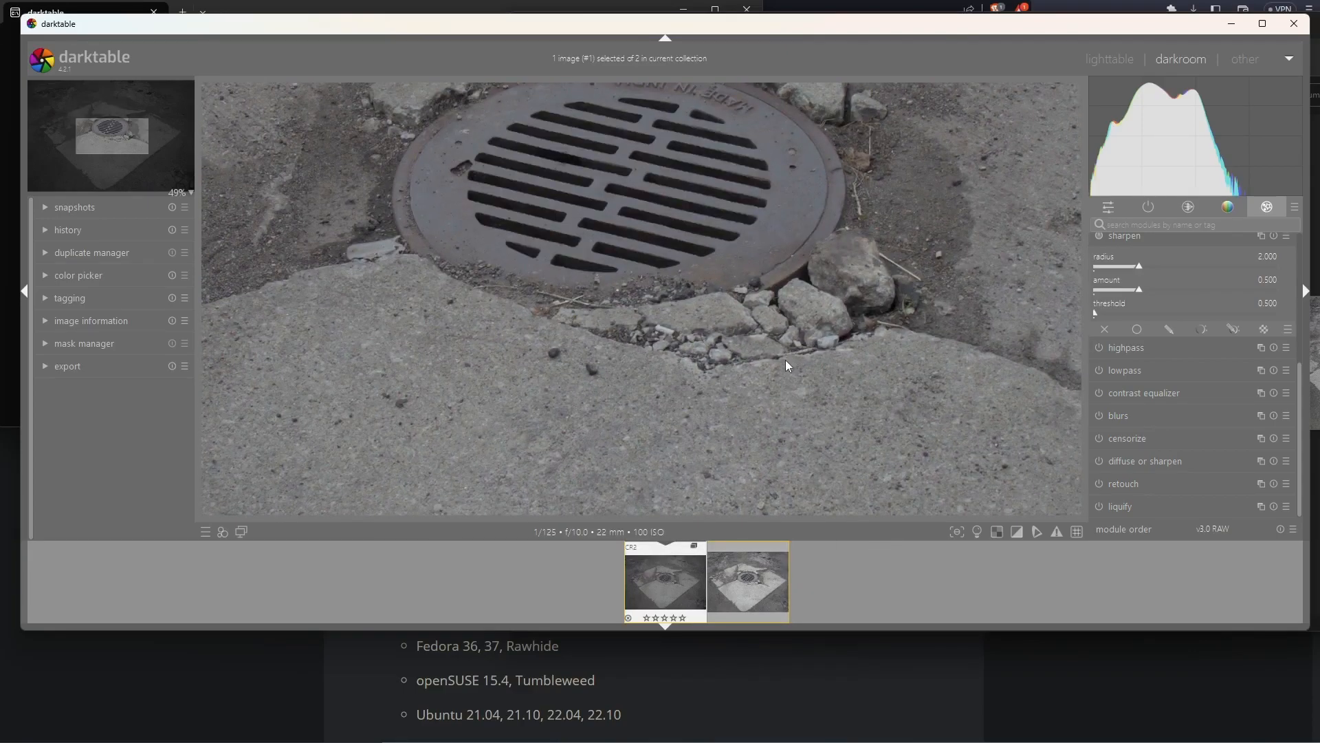
click(718, 567)
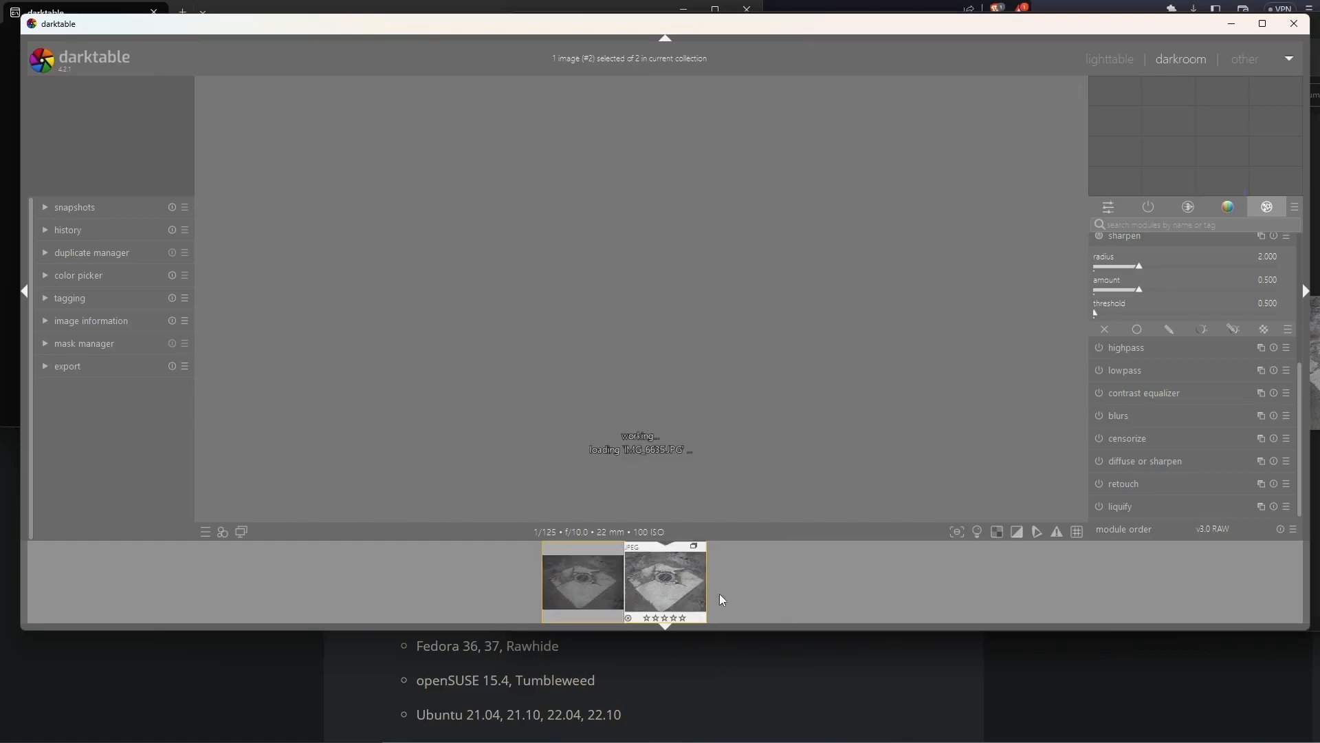
drag(724, 336, 492, 295)
scroll(732, 395, down, 4)
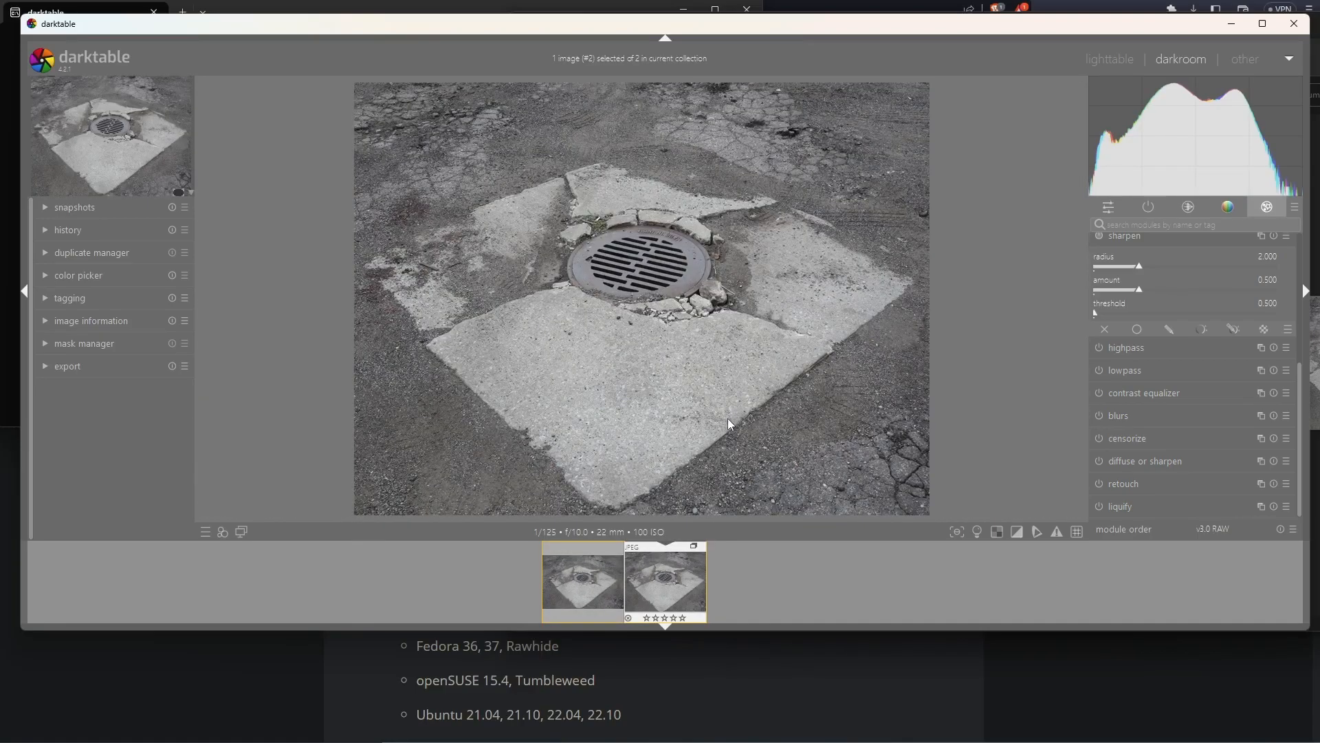
Sharpen the CR2 photo with a radius of about 5.9 and an amount of about 1.5, inspecting the concrete texture
click(577, 566)
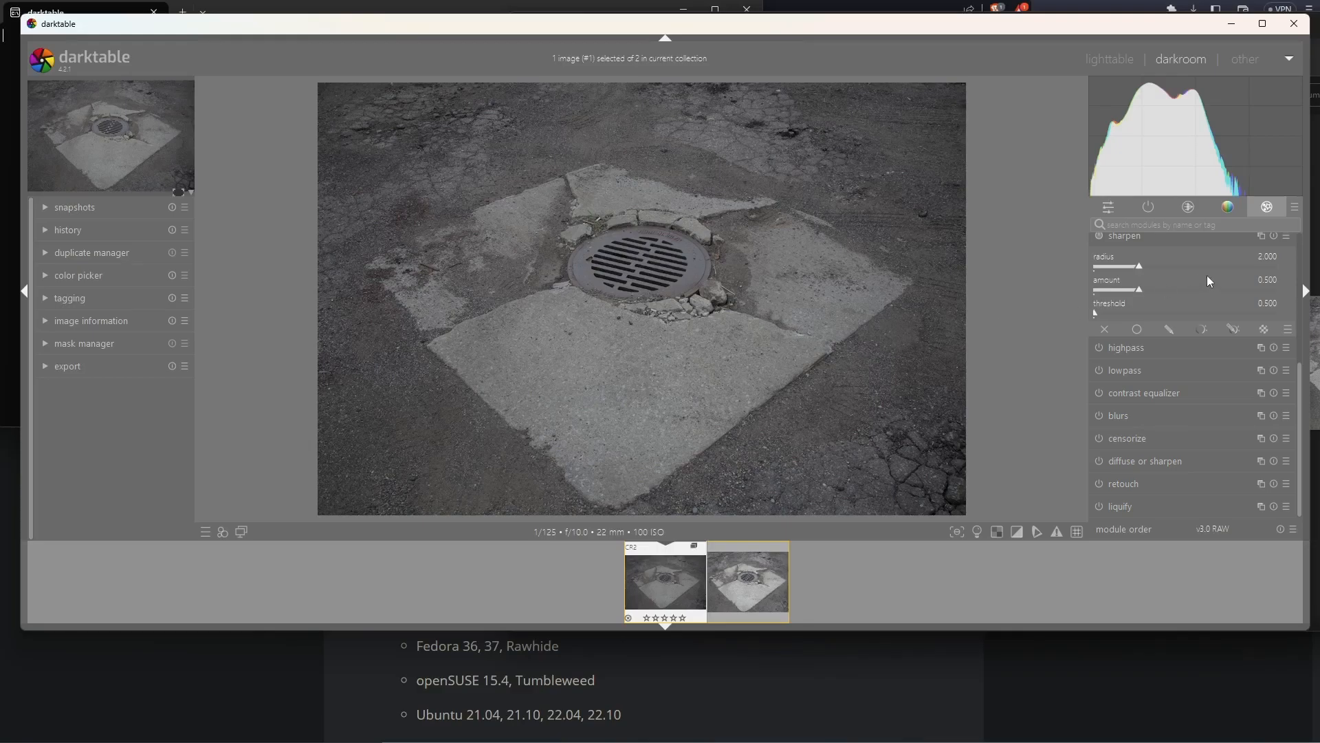
scroll(679, 268, up, 5)
scroll(756, 364, up, 3)
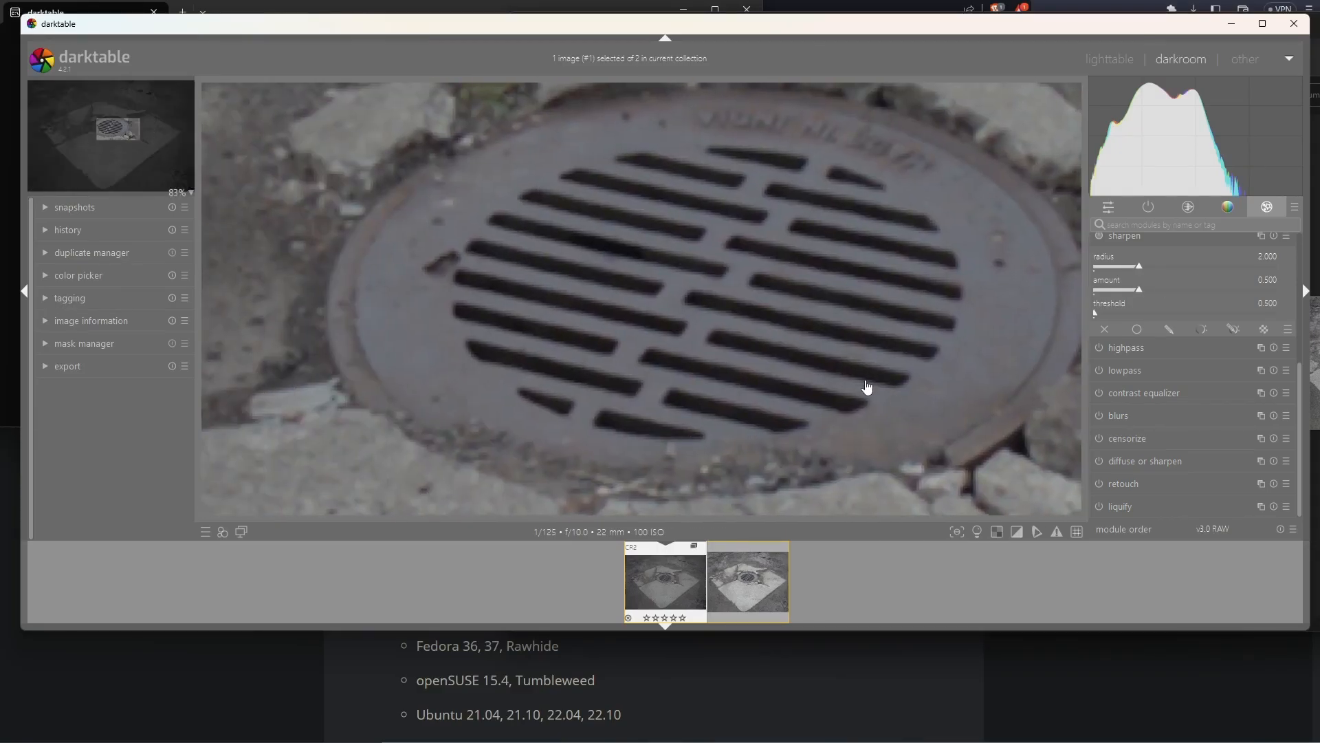
click(1231, 265)
click(1232, 291)
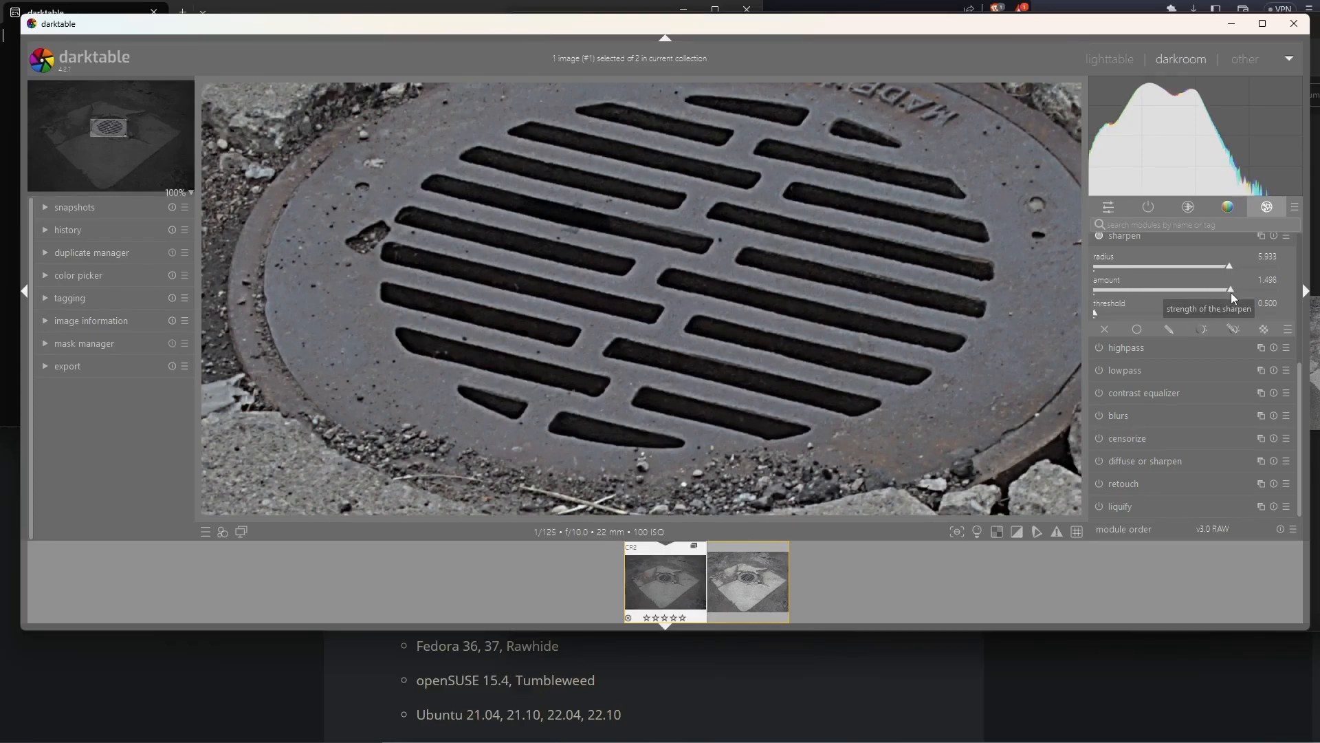
drag(783, 446, 785, 244)
drag(734, 464, 899, 184)
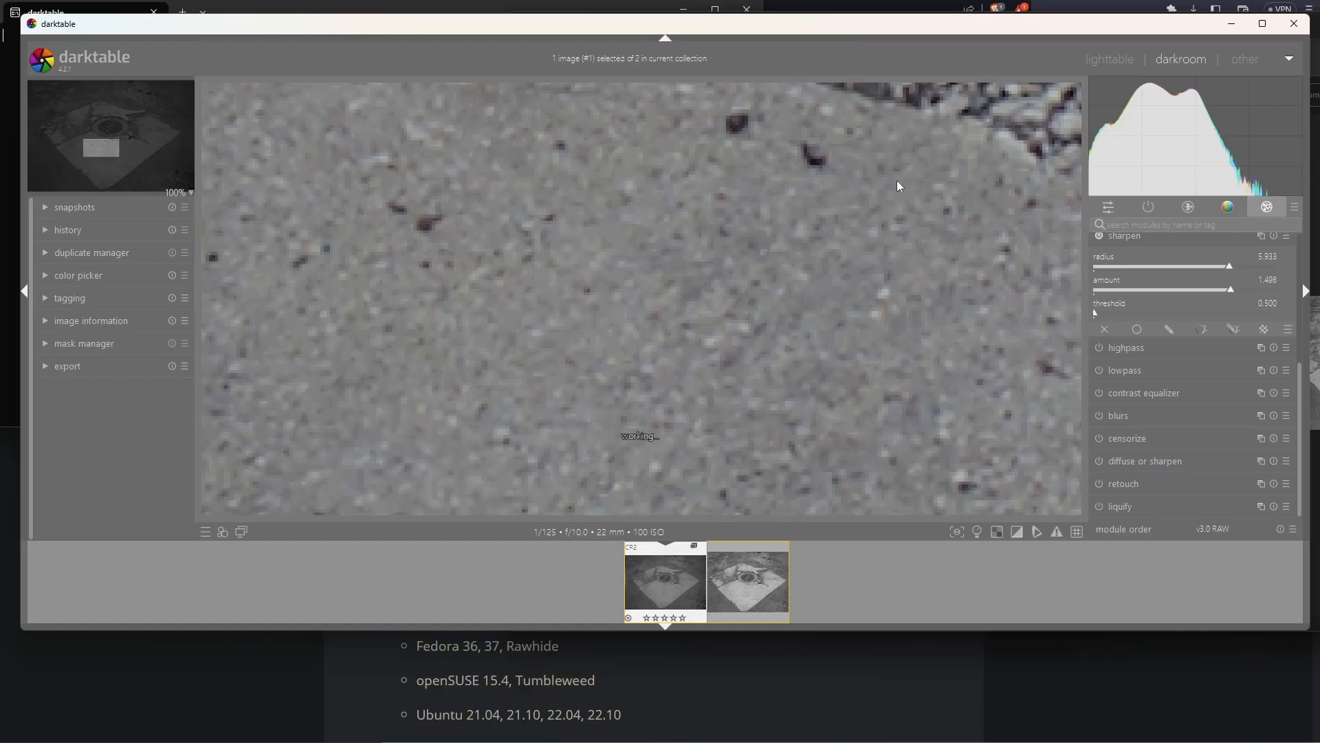
drag(934, 296, 683, 280)
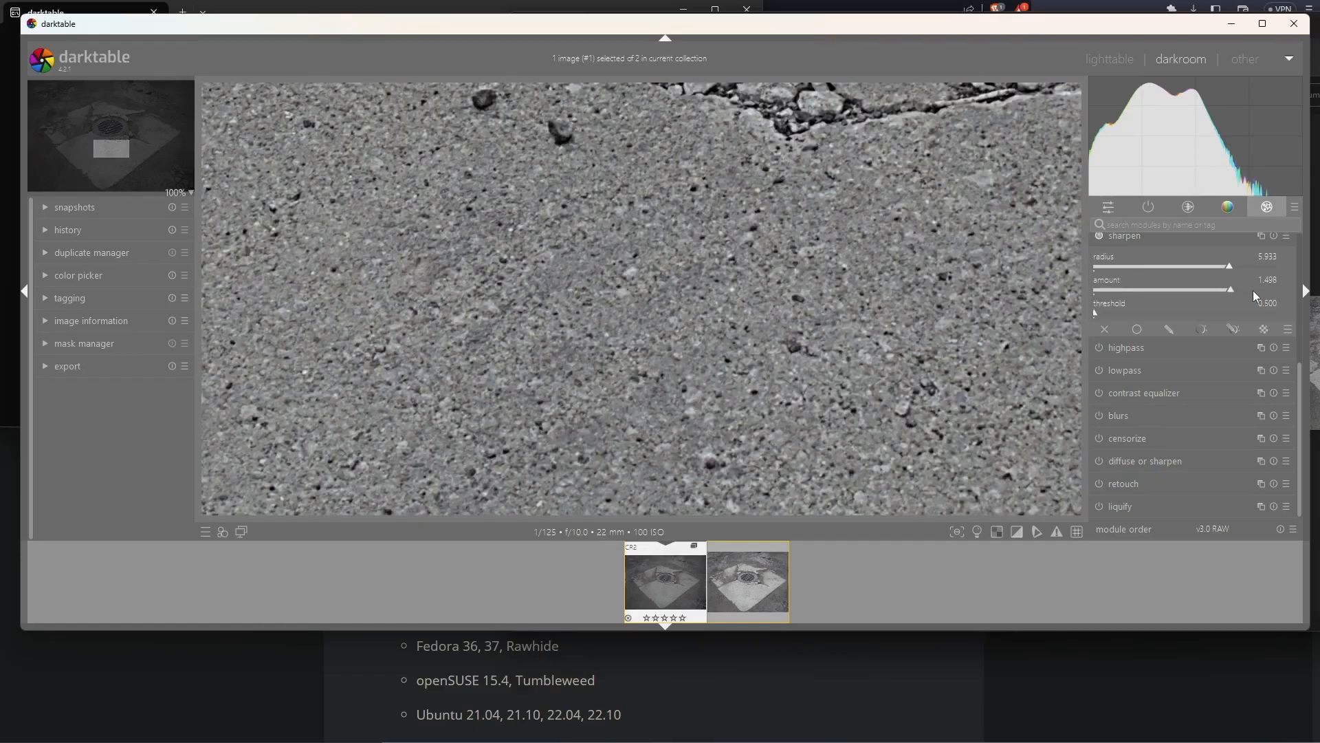
Set the CR2 photo's sharpen radius to about 3.985 and amount to about 1.303, checking the rubble beside the grate
drag(1225, 286, 1182, 267)
drag(863, 292, 840, 425)
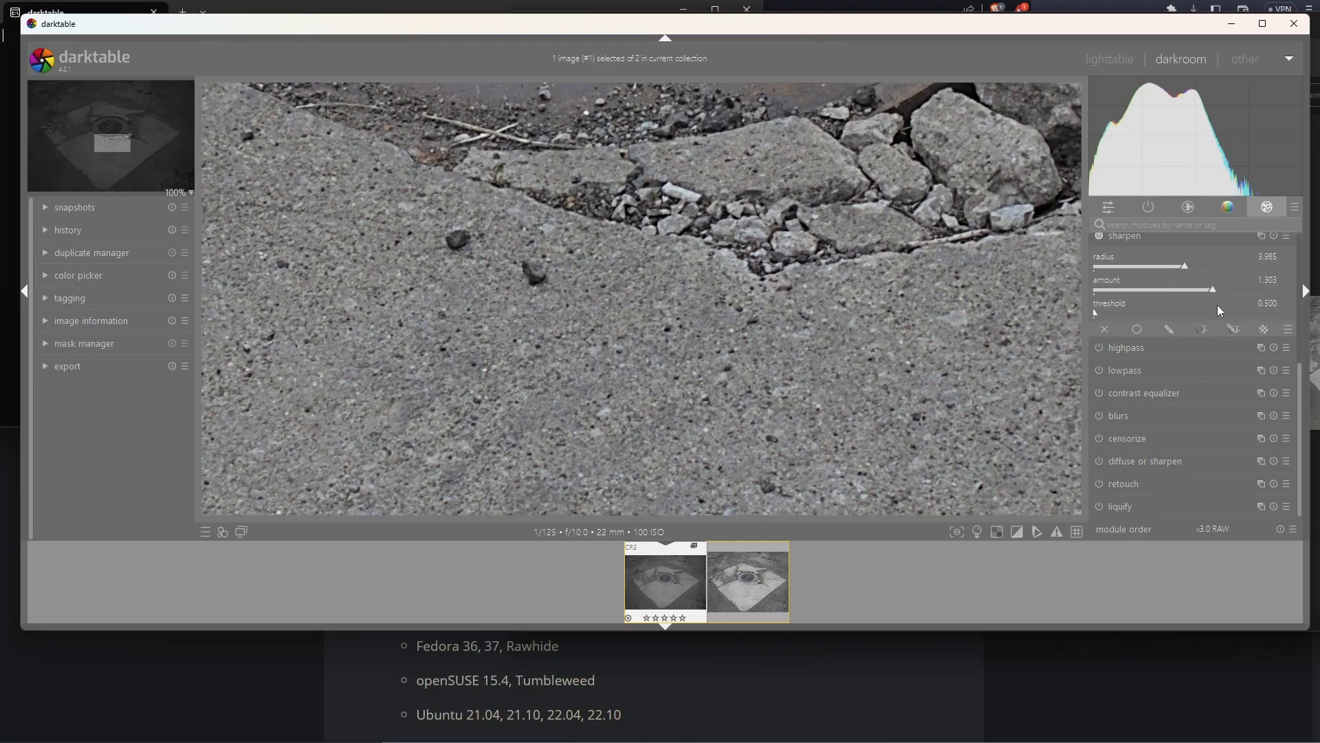
Brighten the CR2 photo by lowering the white point in its levels, and inspect the drain and pavement
click(1230, 211)
drag(1285, 308, 1249, 310)
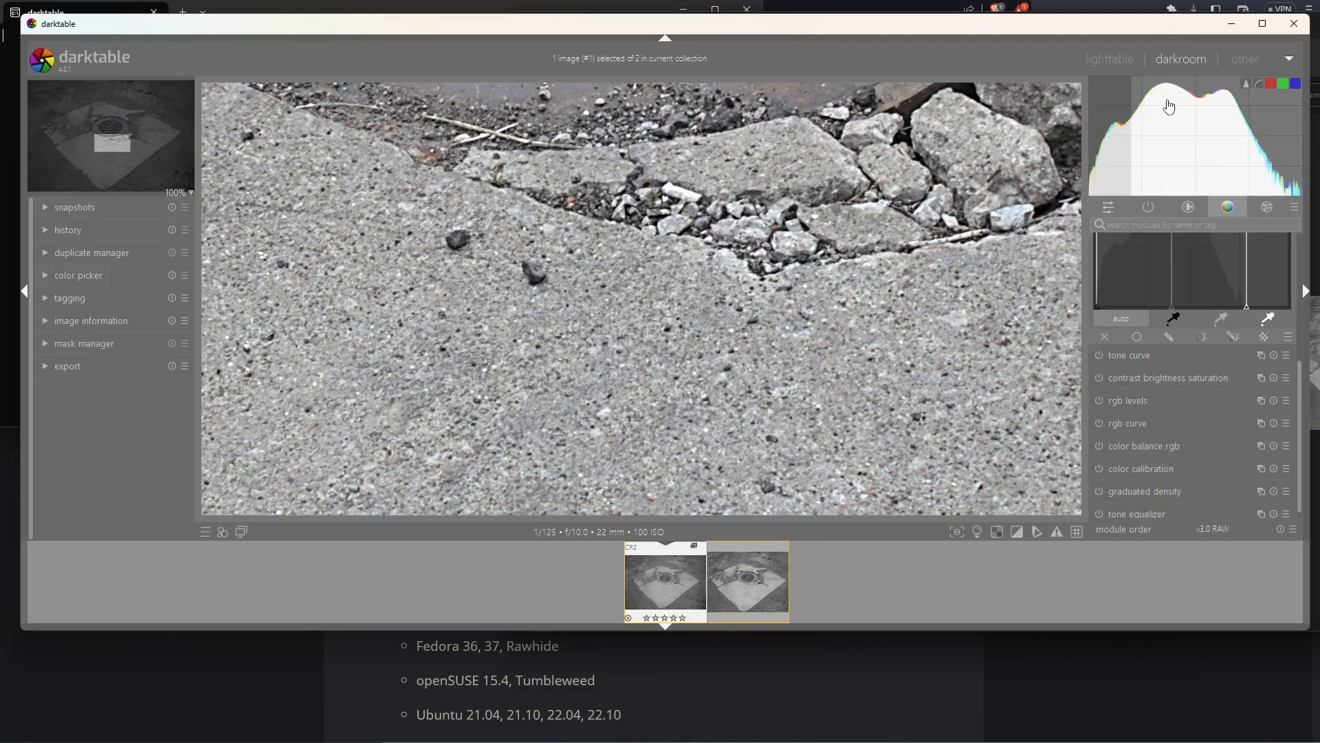
scroll(797, 384, down, 5)
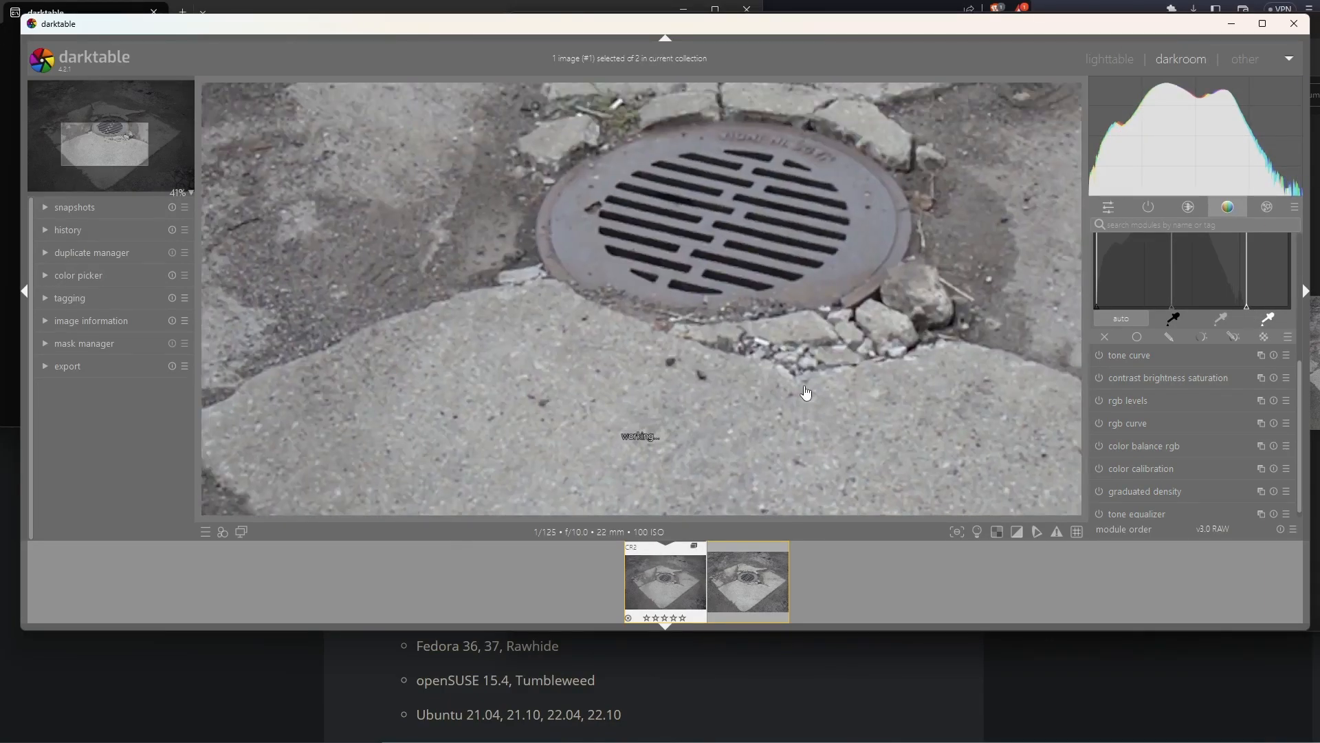
scroll(797, 379, down, 1)
scroll(728, 406, up, 3)
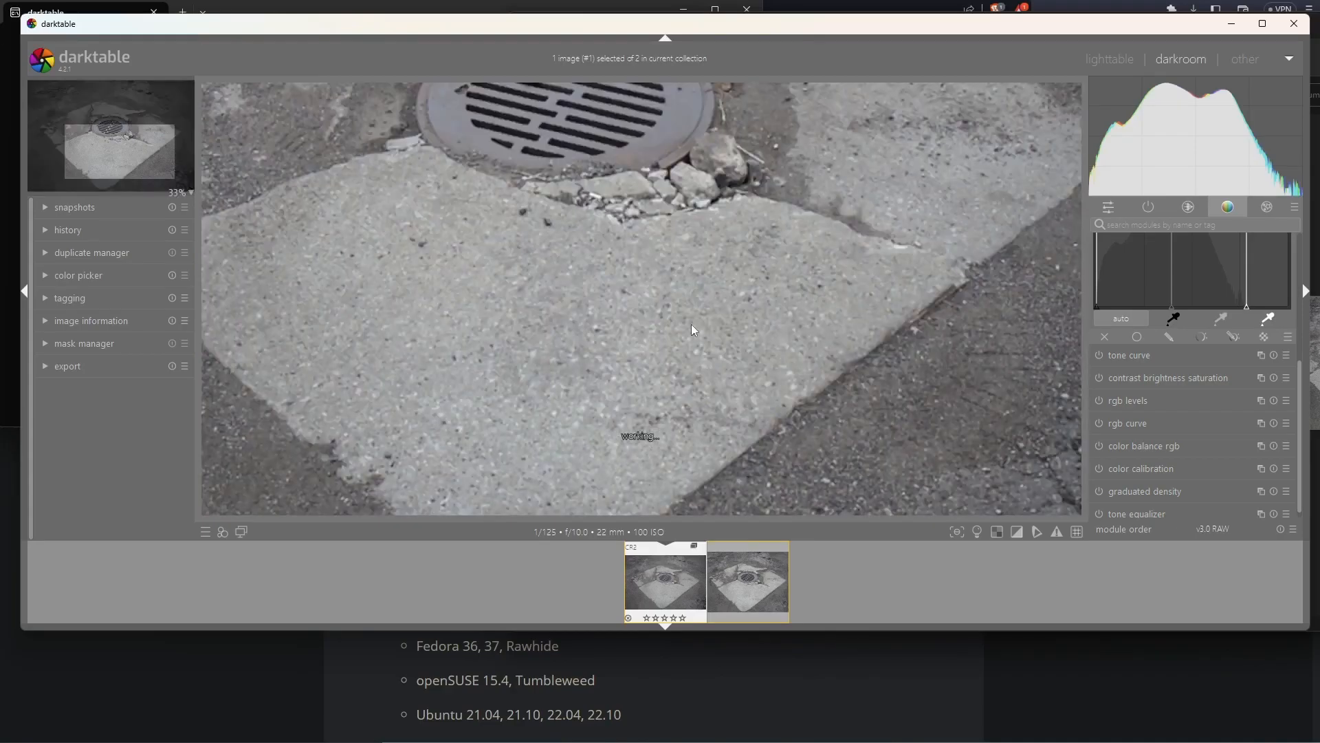
drag(753, 390, 832, 426)
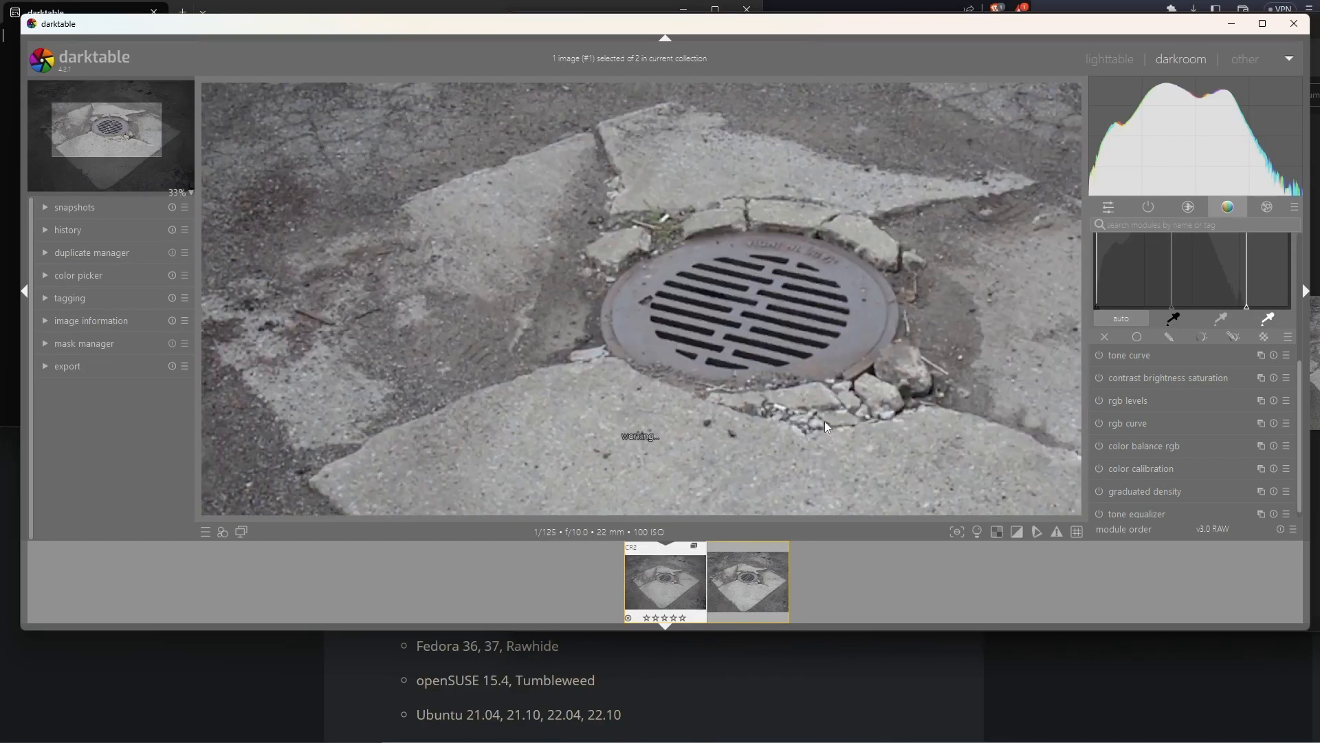
Darken the CR2 photo's midtones slightly in levels, and inspect the concrete texture and the drain
drag(1173, 304, 1175, 299)
drag(736, 468, 663, 300)
scroll(711, 440, down, 1)
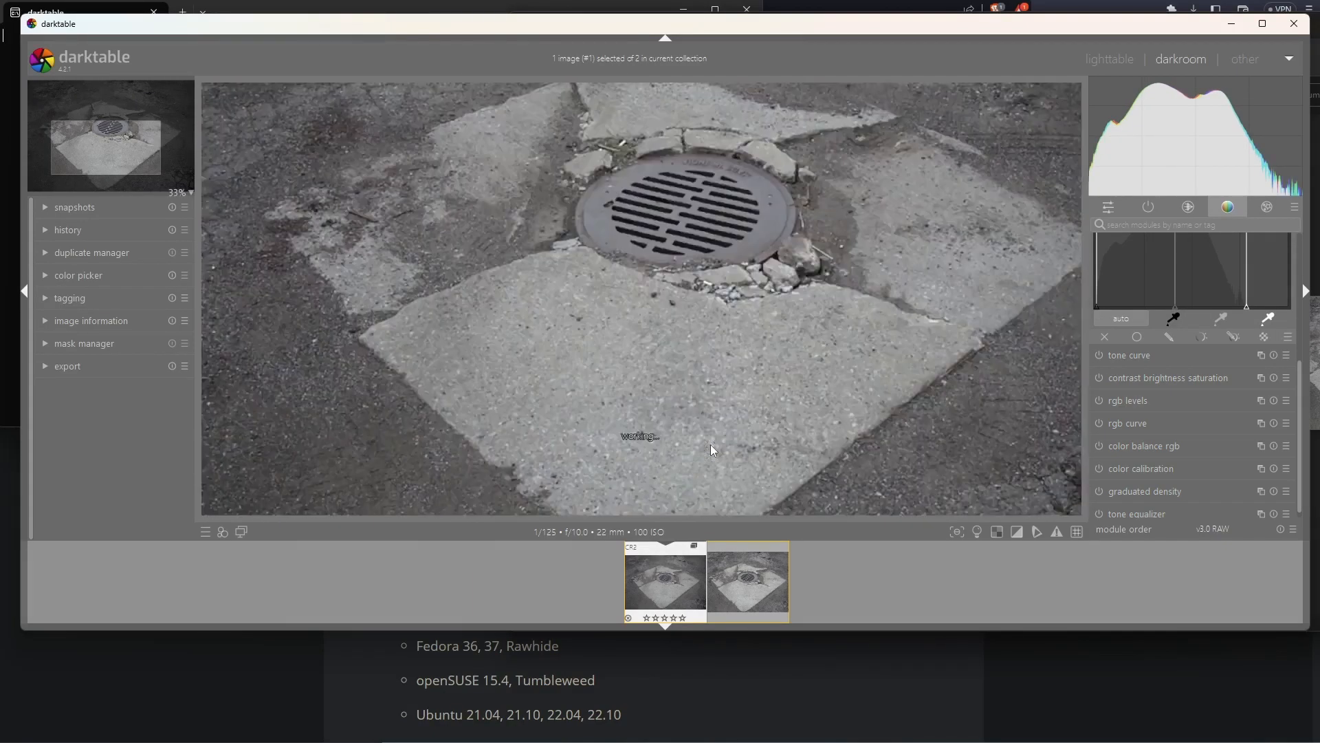
scroll(712, 436, down, 1)
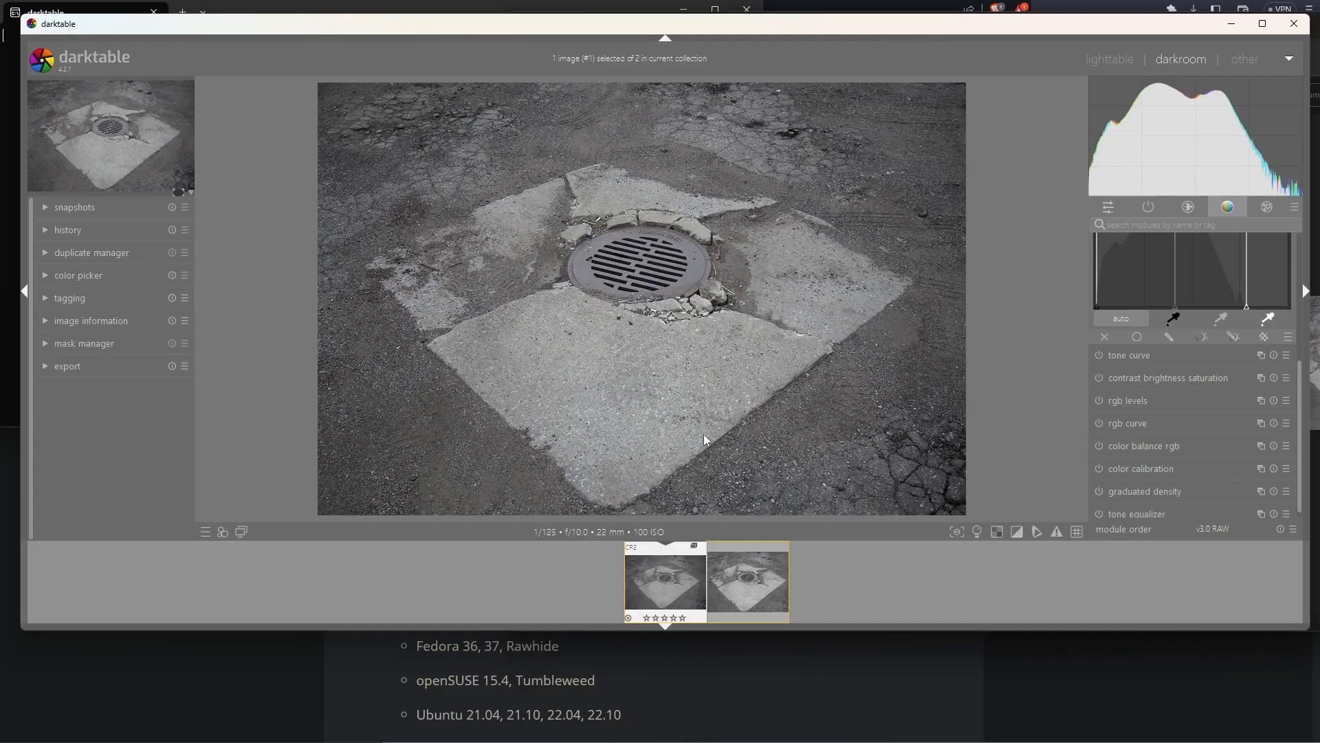
scroll(689, 434, up, 1)
scroll(689, 435, up, 5)
drag(646, 310, 853, 447)
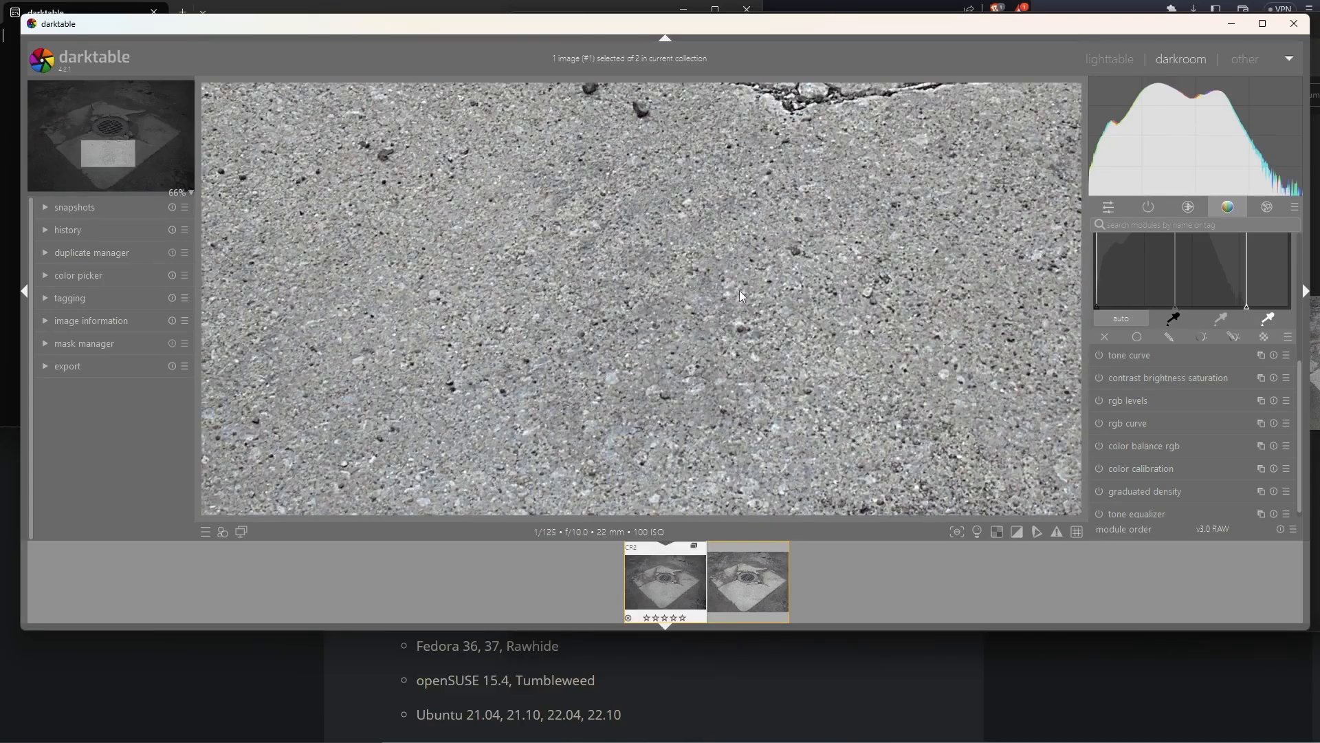
drag(806, 176, 773, 344)
drag(715, 243, 766, 454)
scroll(797, 418, down, 3)
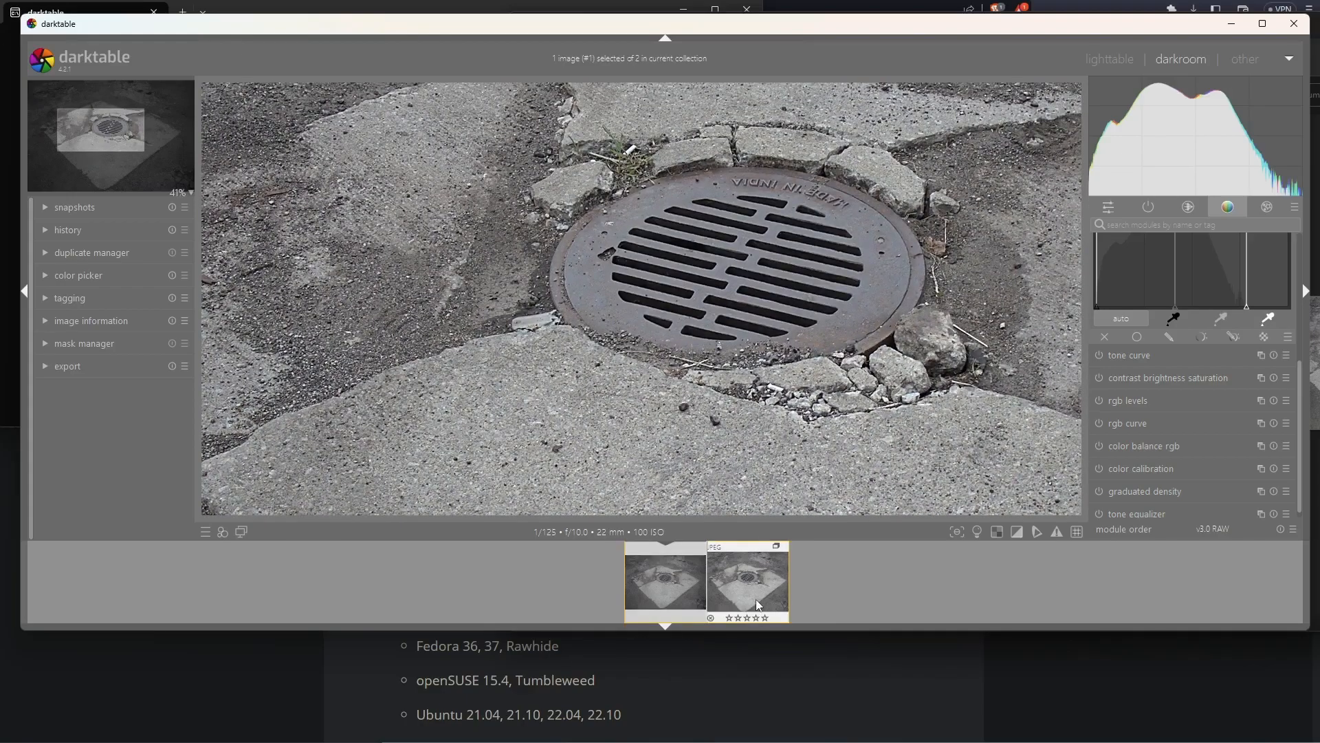
Compare the brightness and histogram of the drain repeatedly between the JPG and CR2 versions
click(758, 590)
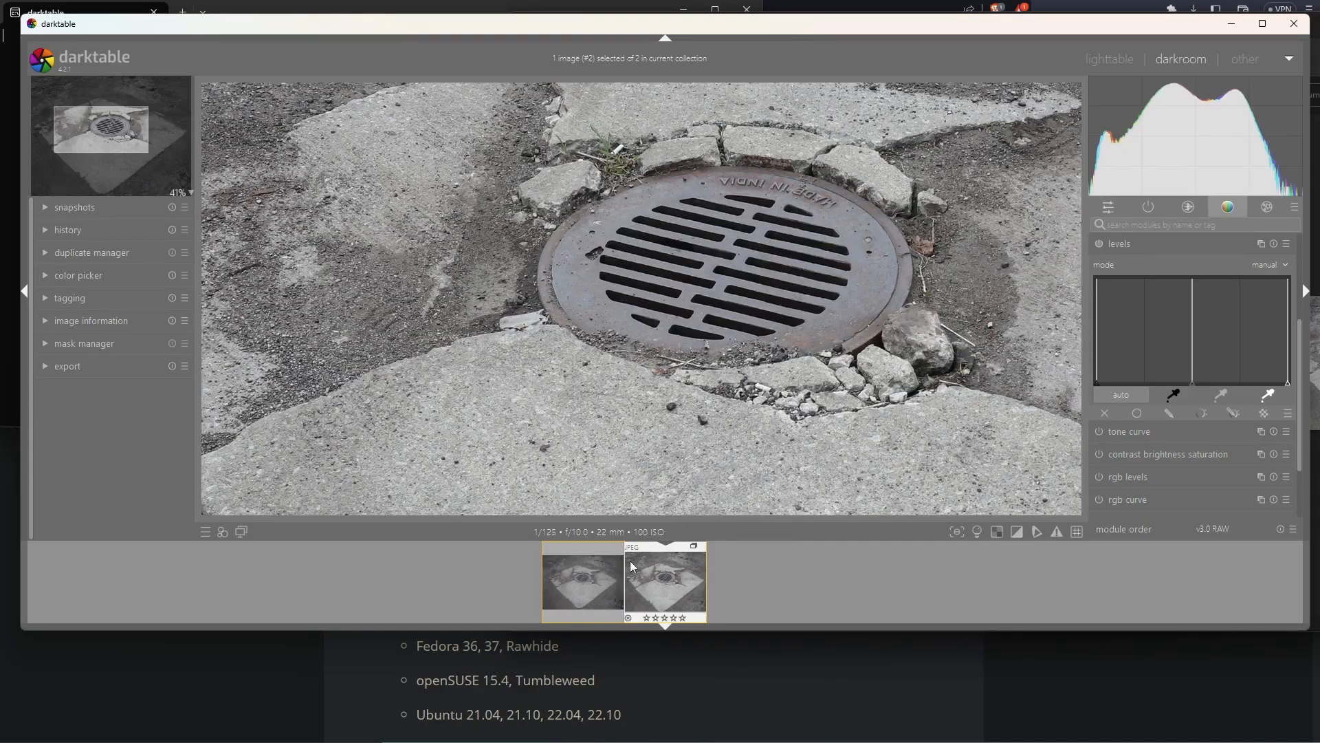
click(614, 570)
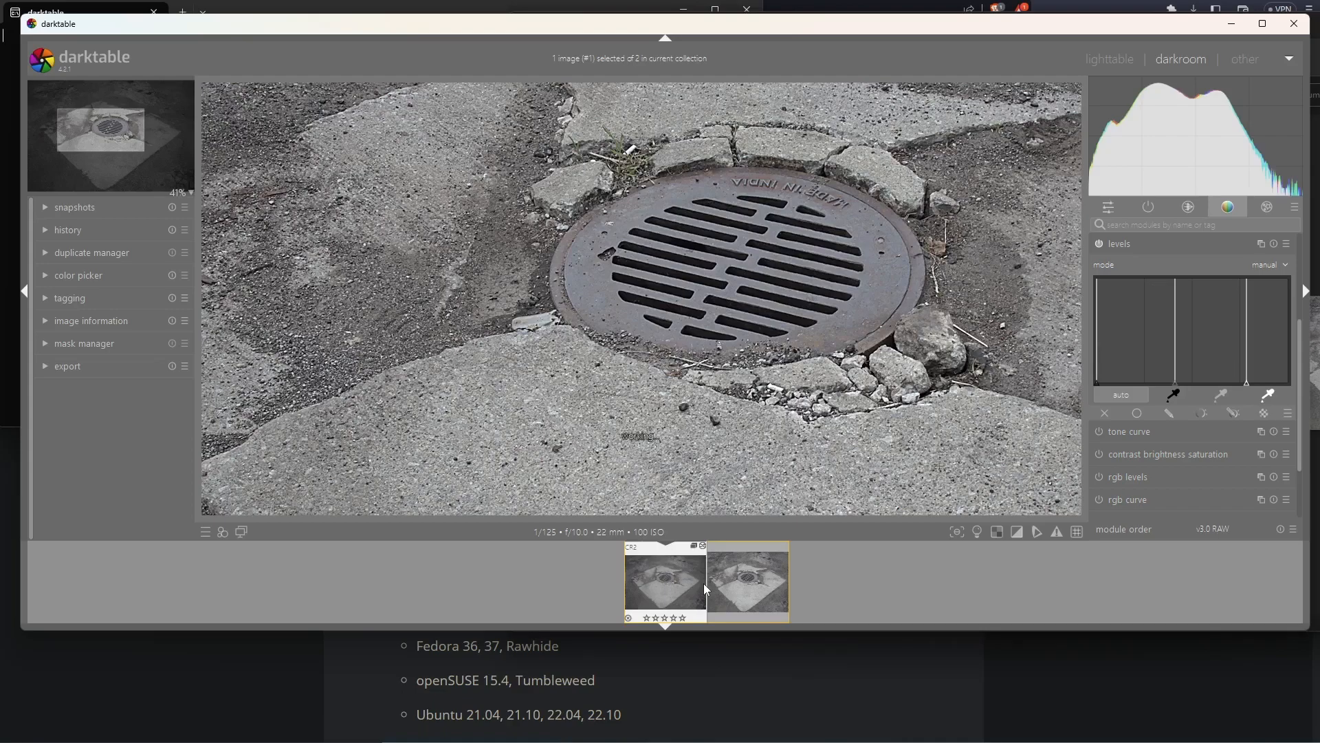
click(721, 576)
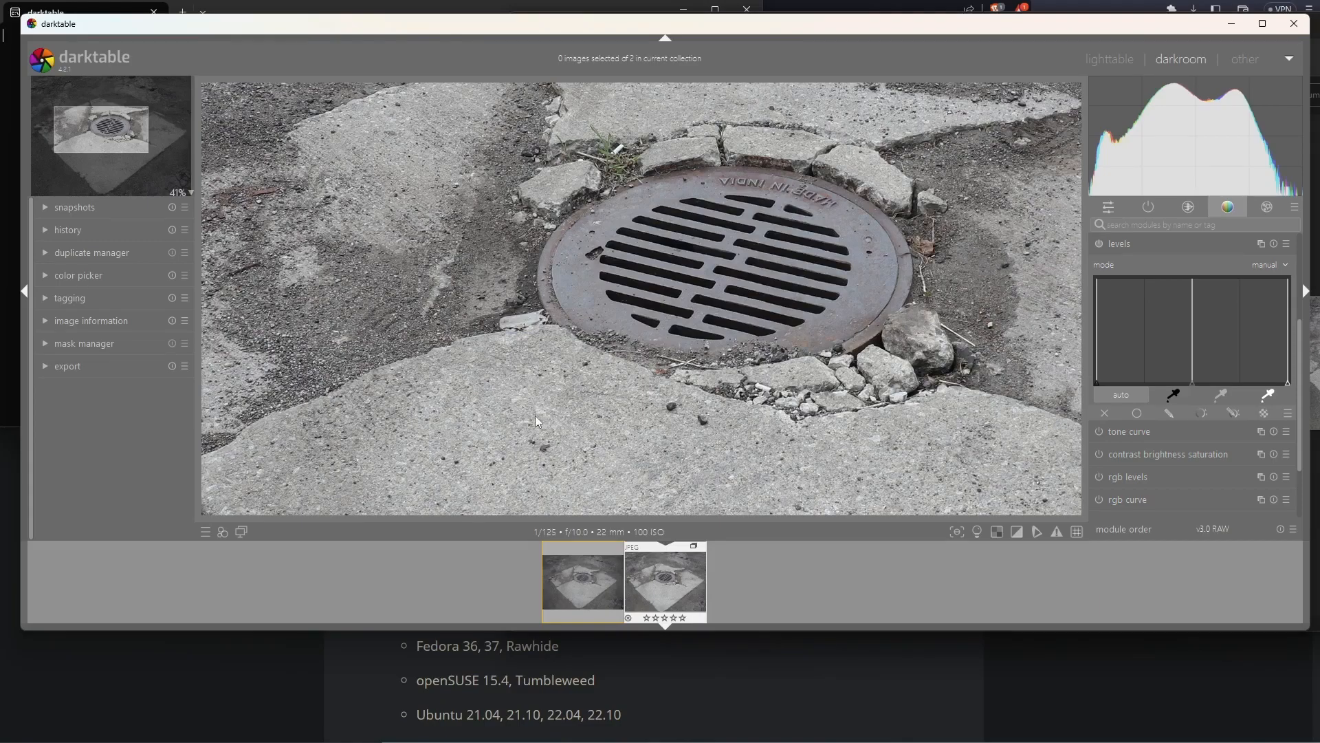
click(604, 592)
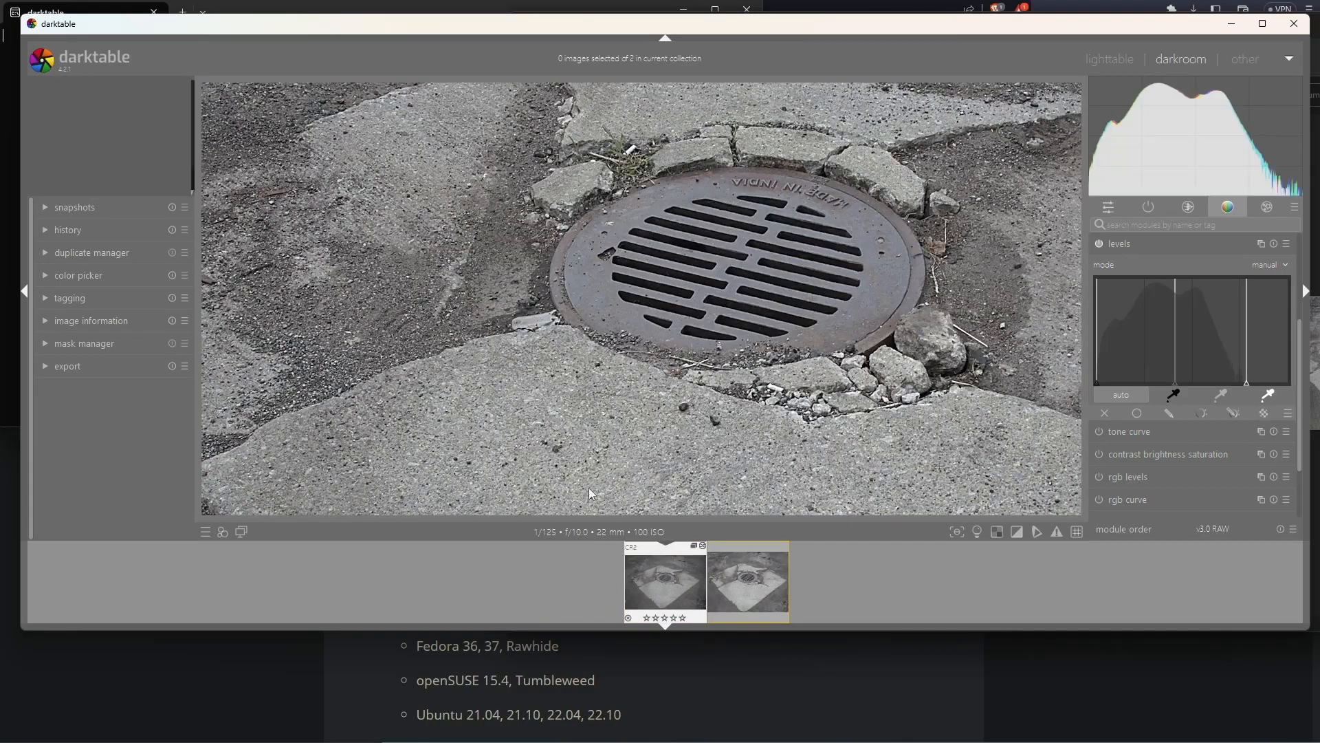
click(731, 572)
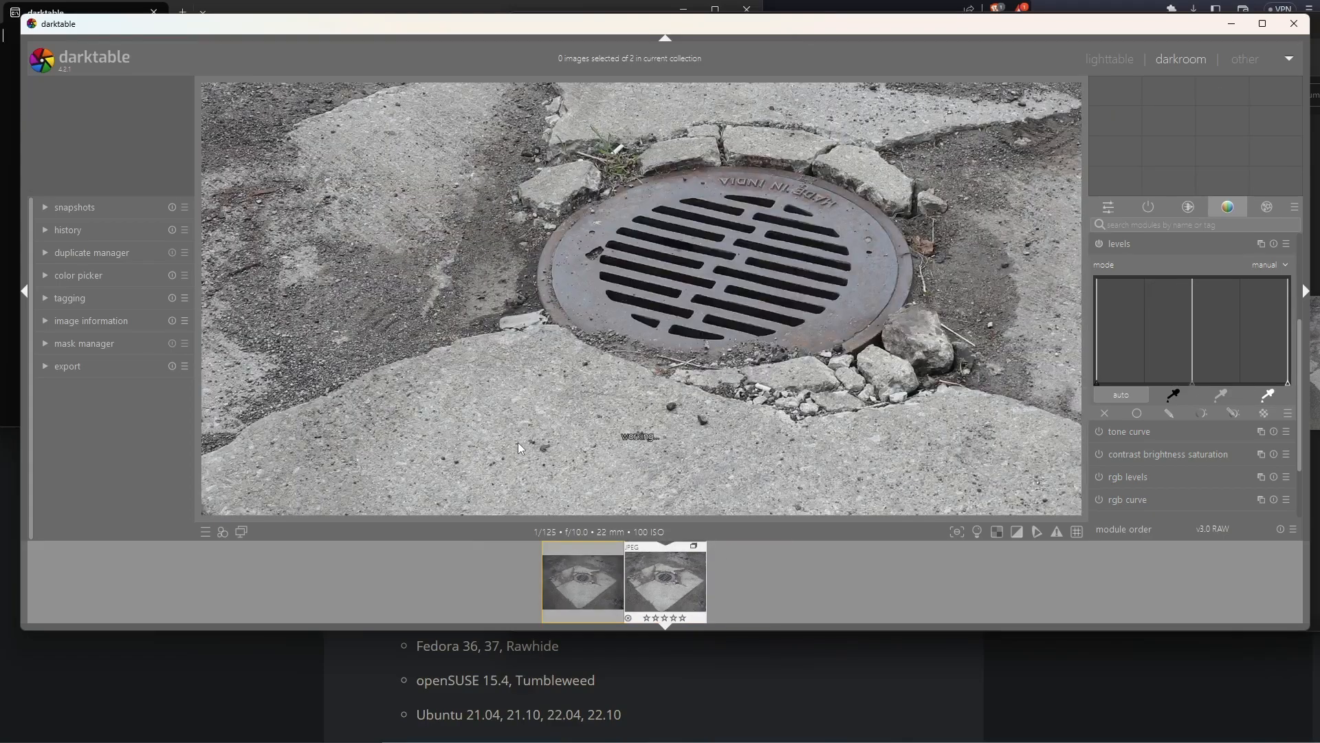
click(583, 575)
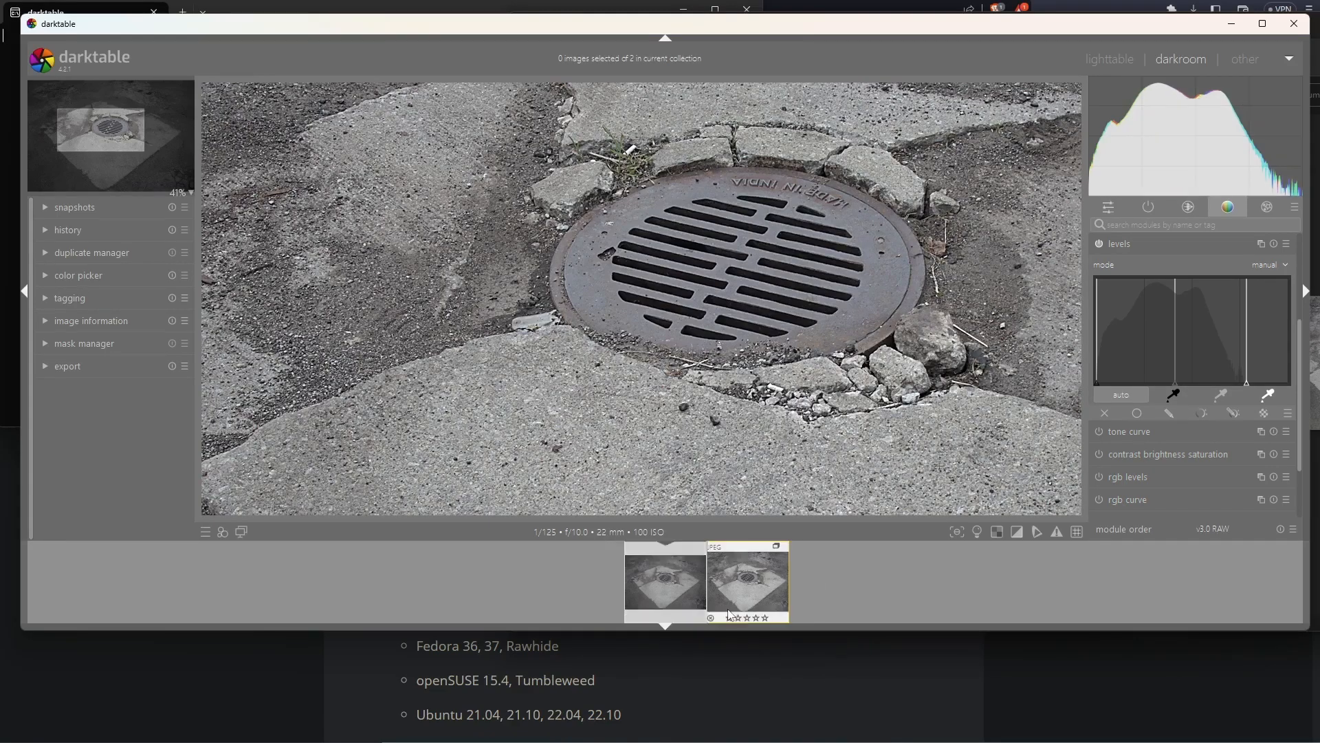
click(760, 584)
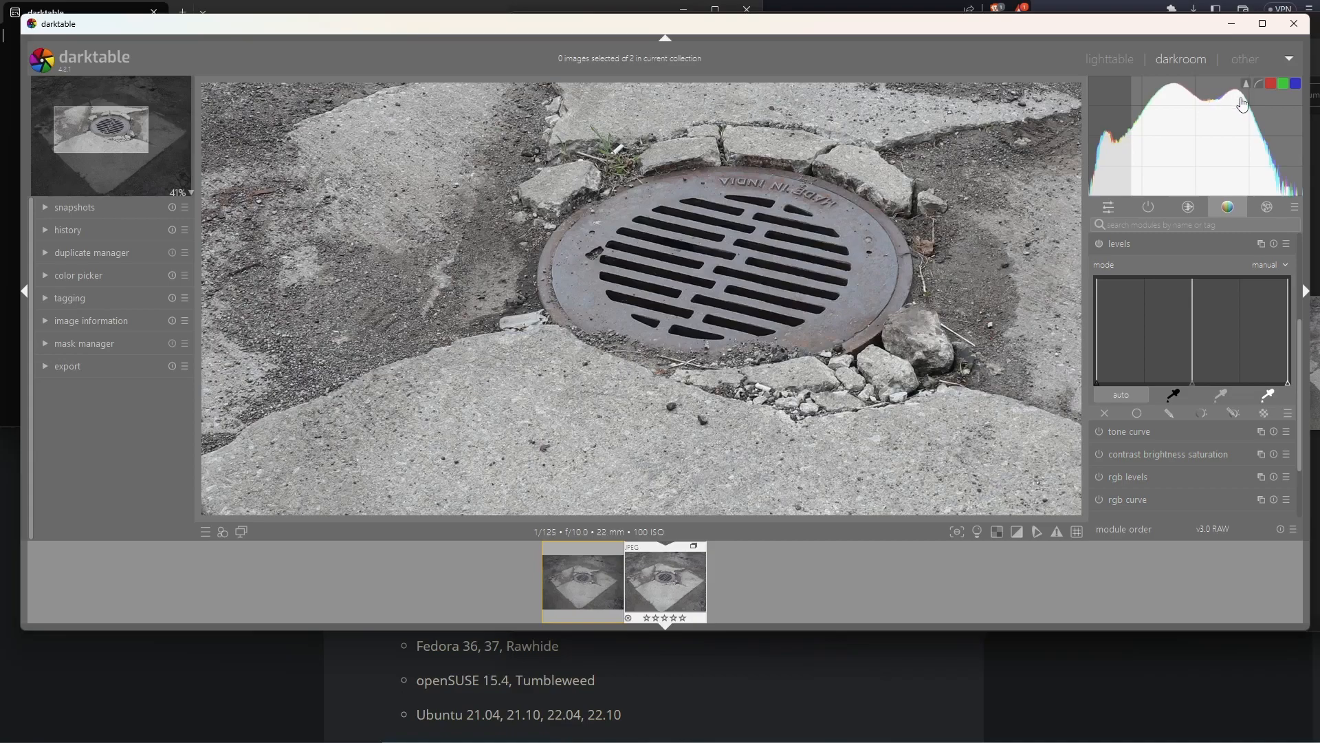
key(BackSpace)
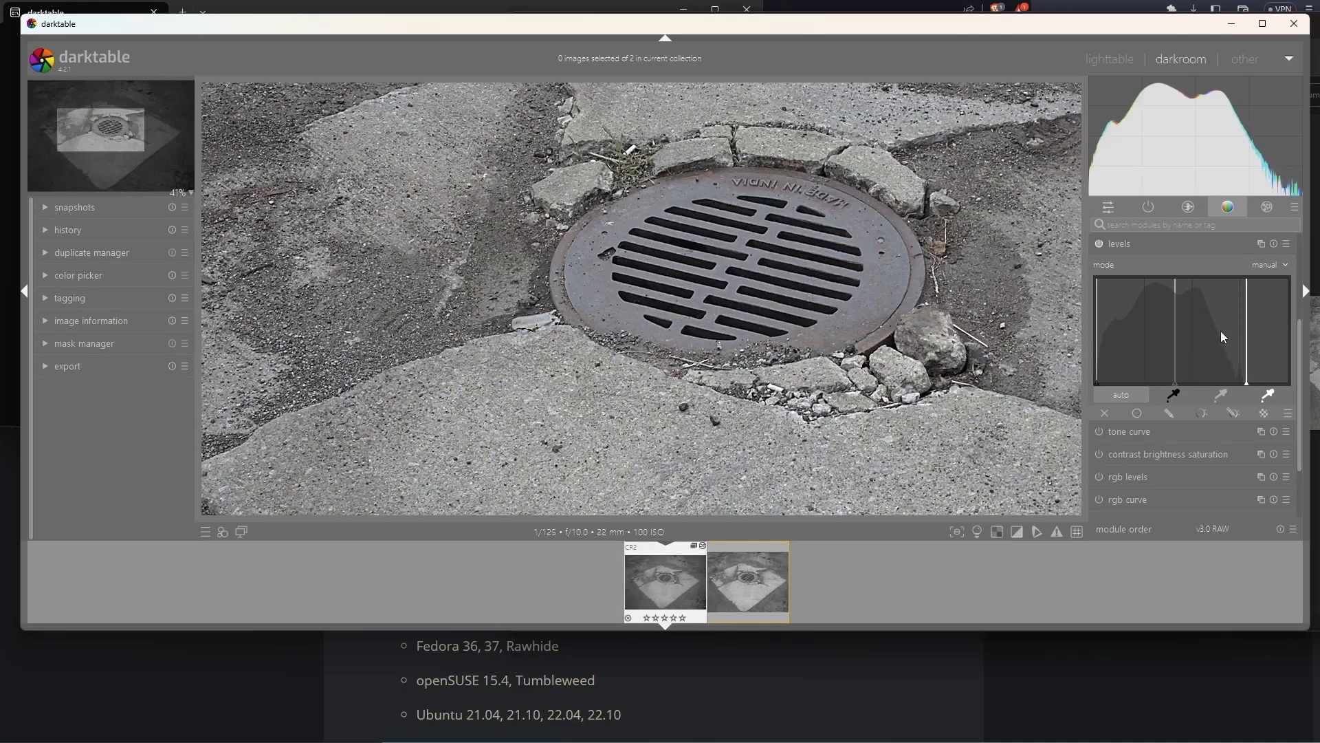
Brighten the CR2 photo's midtones in levels, compare it with the JPG, and fine-tune the midpoint slightly darker
drag(1174, 315, 1168, 322)
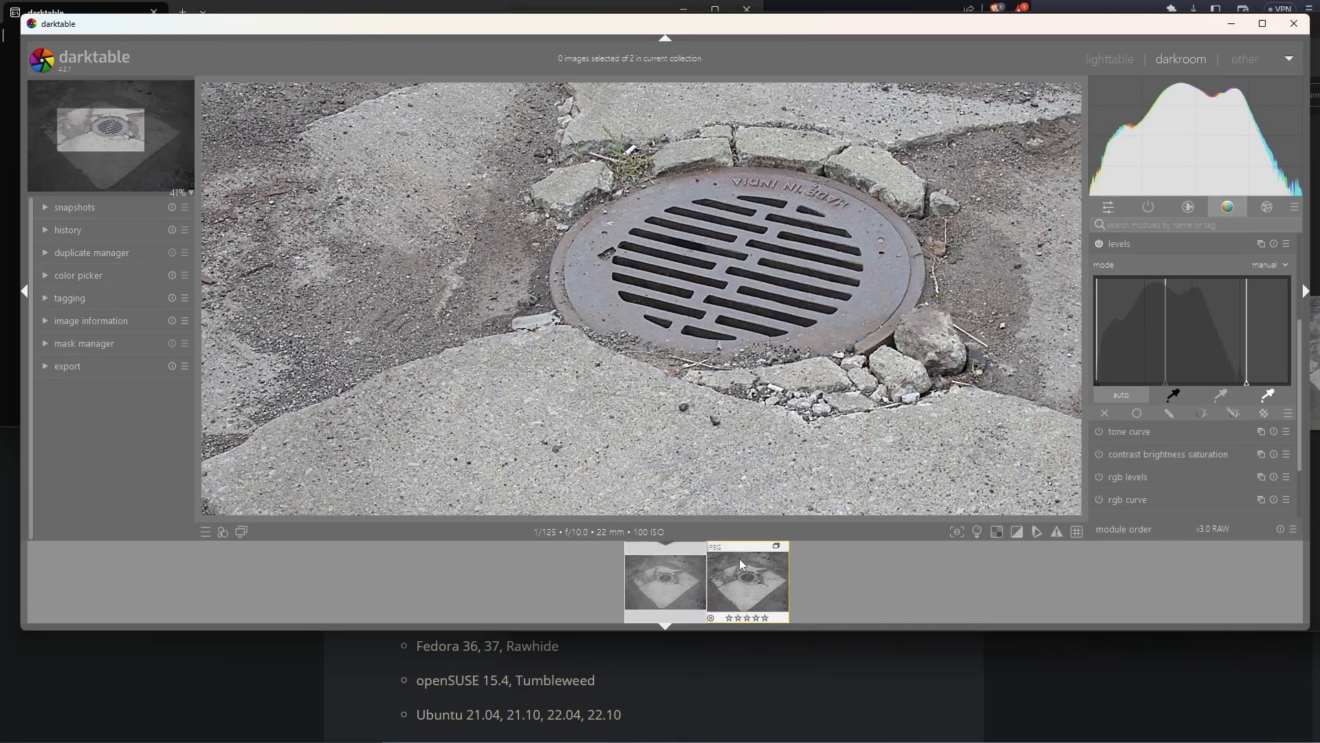
click(719, 574)
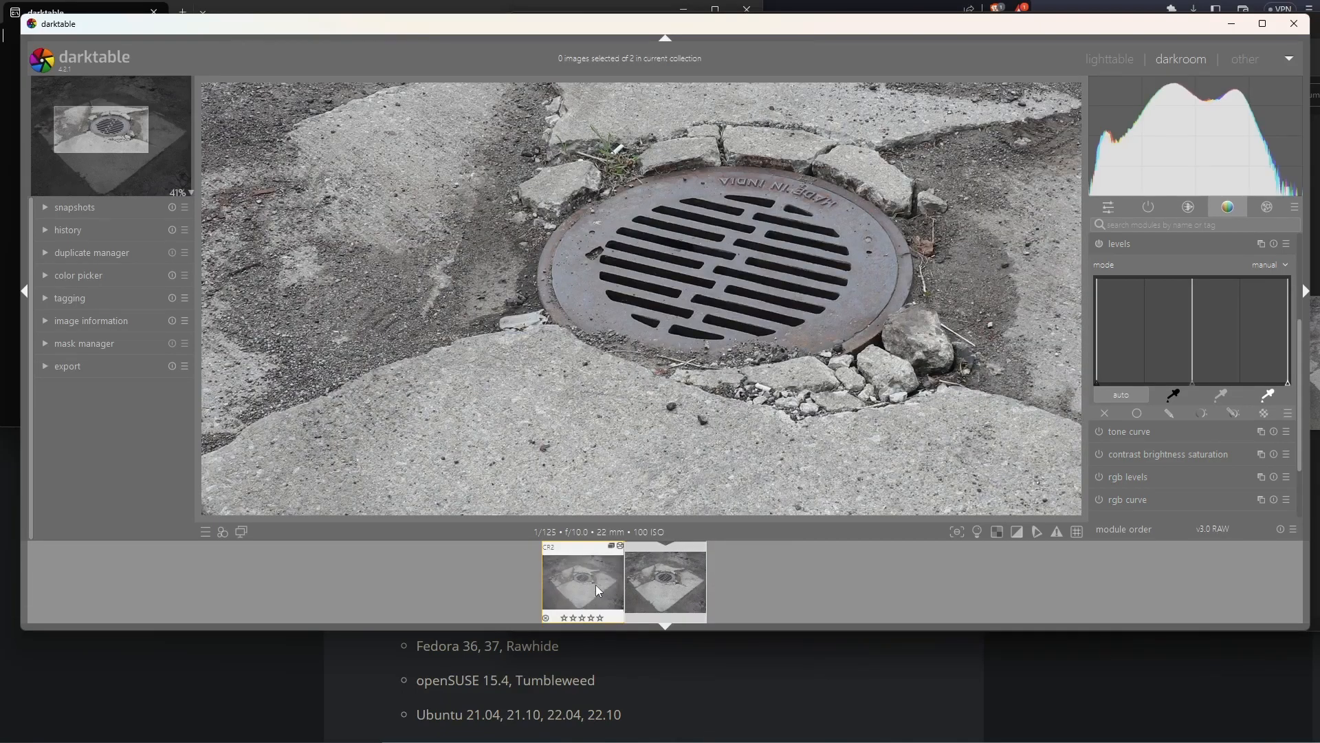
click(596, 584)
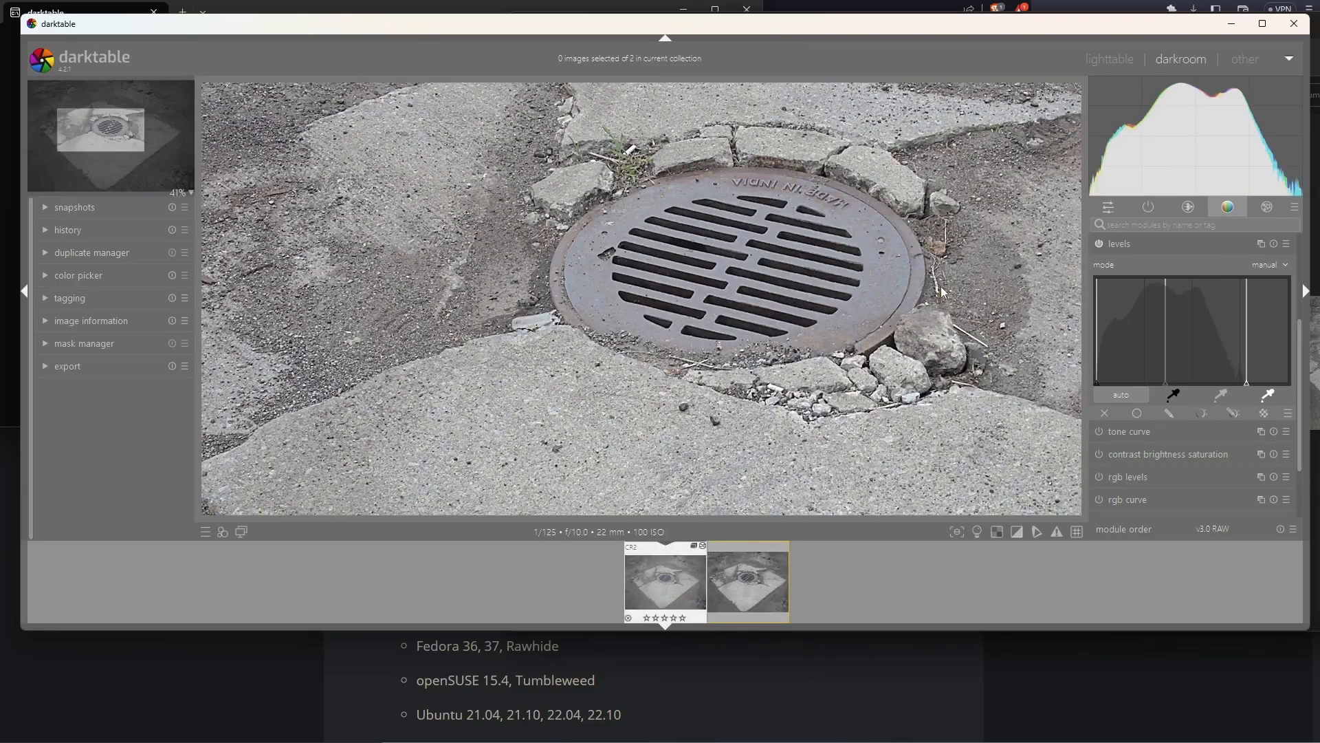
click(725, 575)
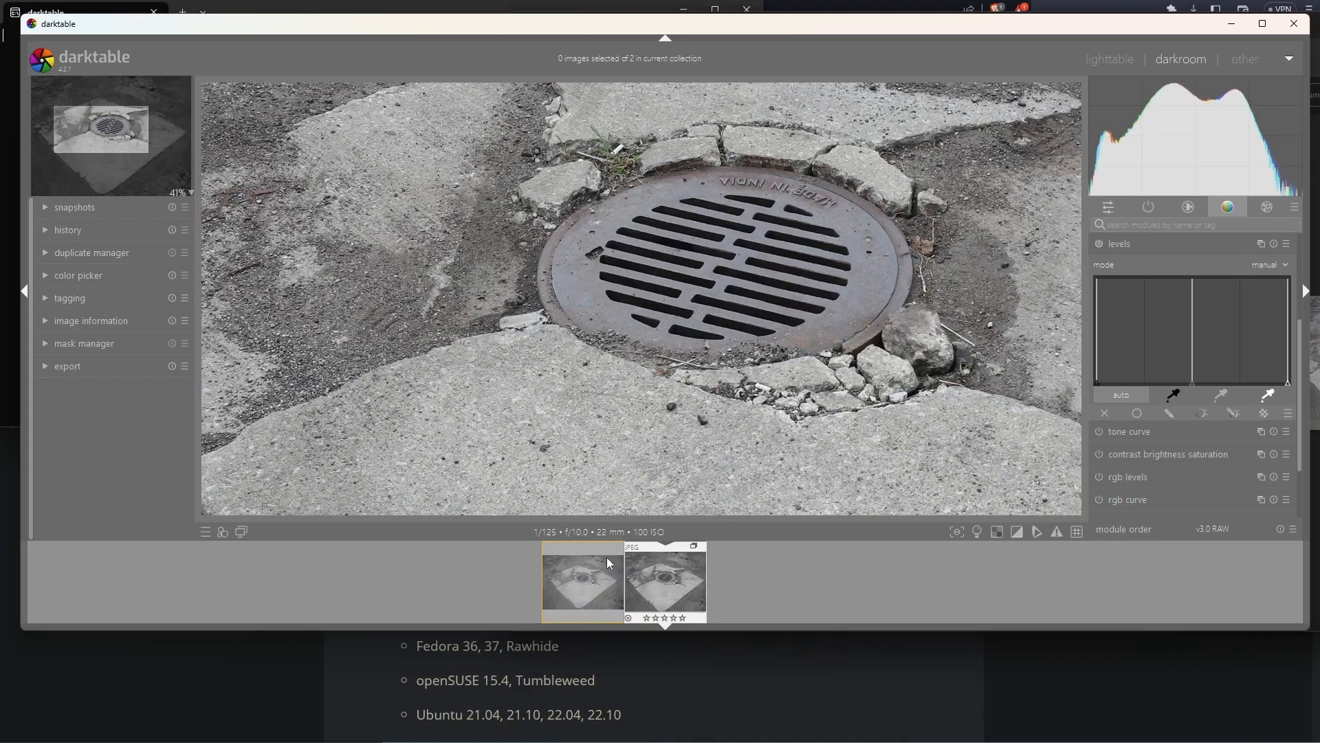
click(601, 575)
drag(1166, 377, 1171, 374)
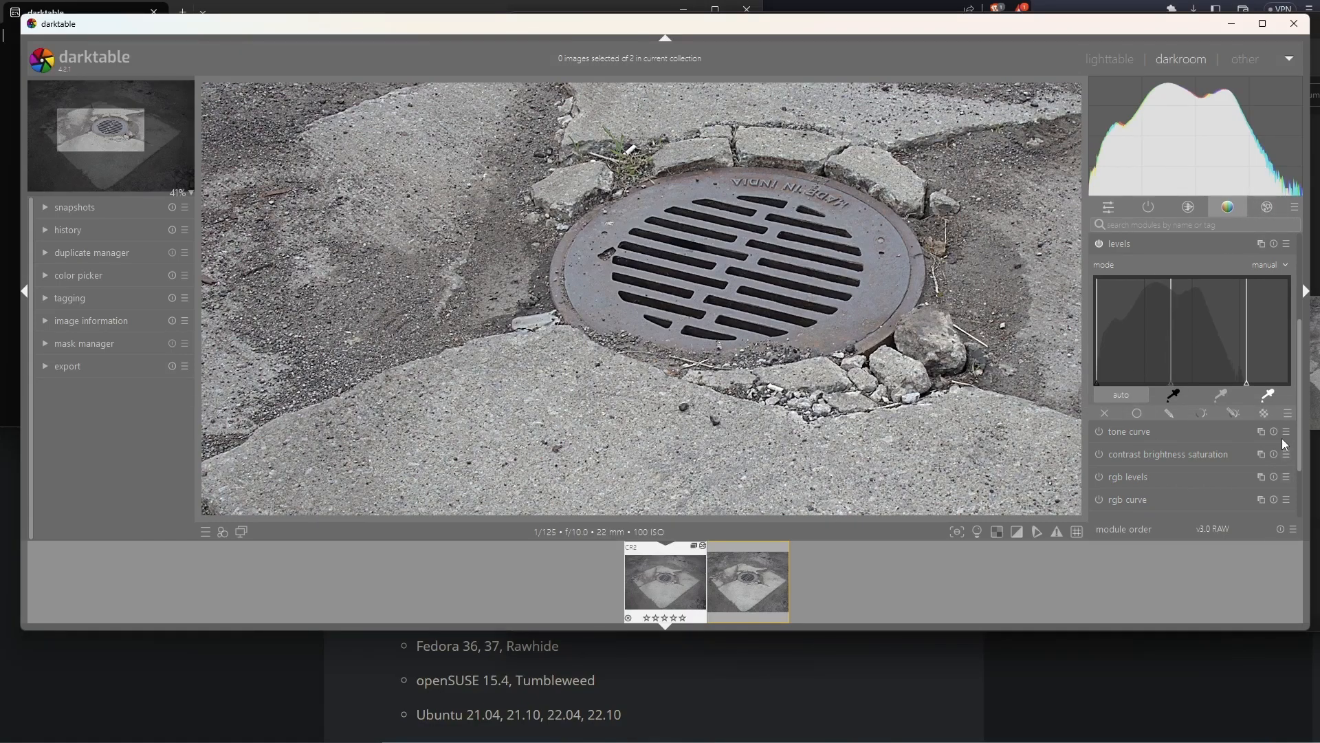
drag(1302, 452, 1301, 530)
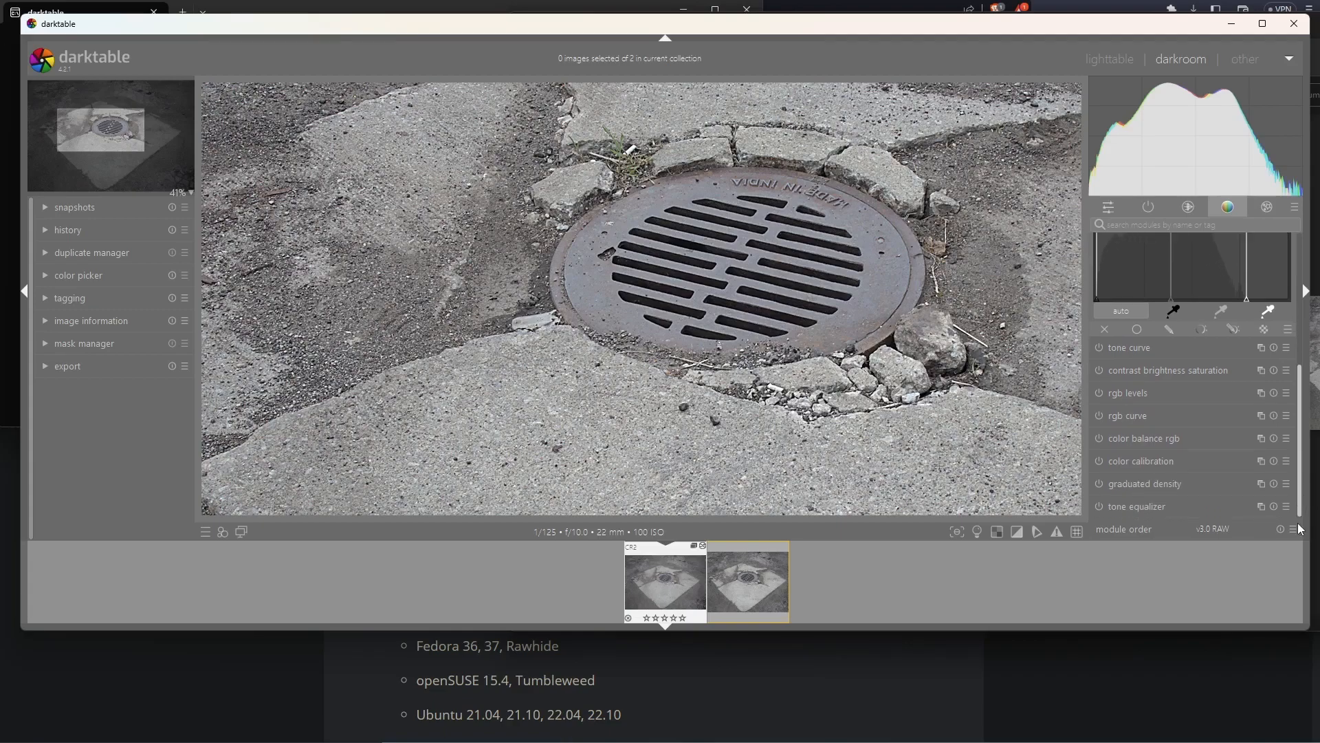
click(1199, 438)
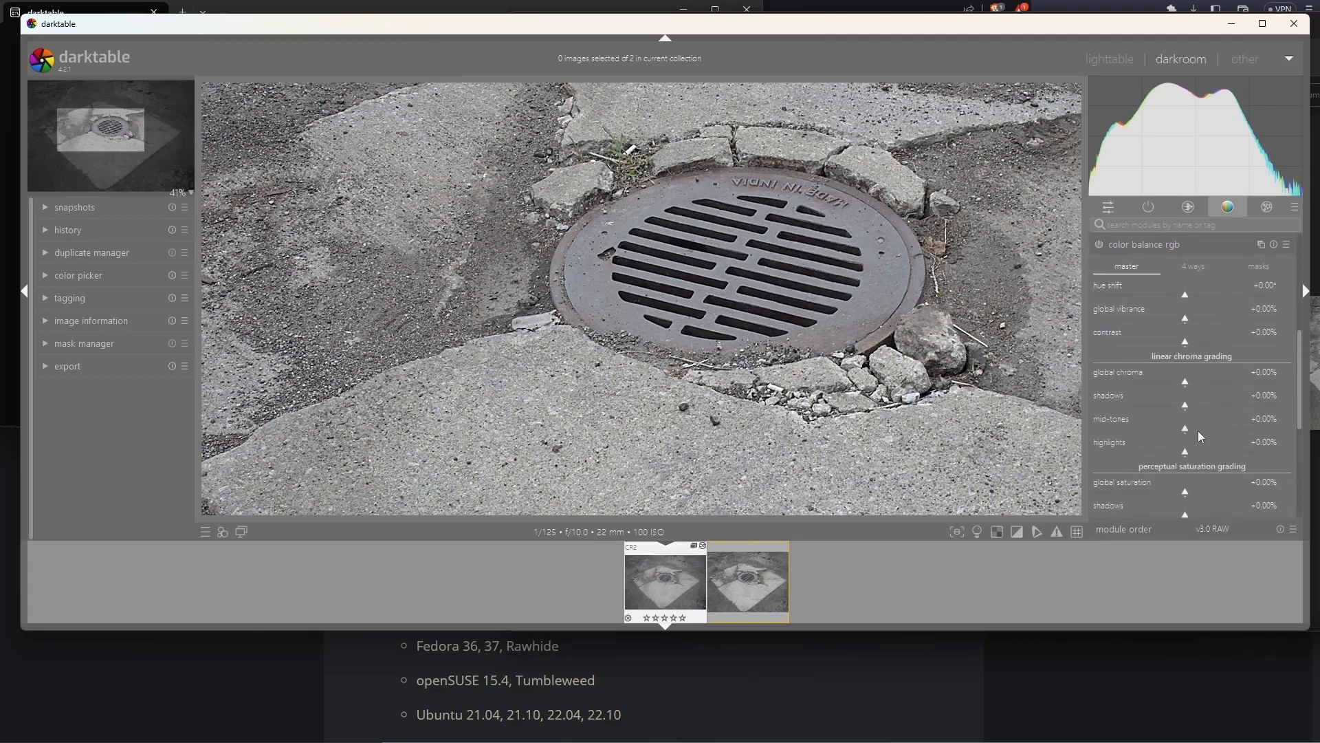
click(1146, 251)
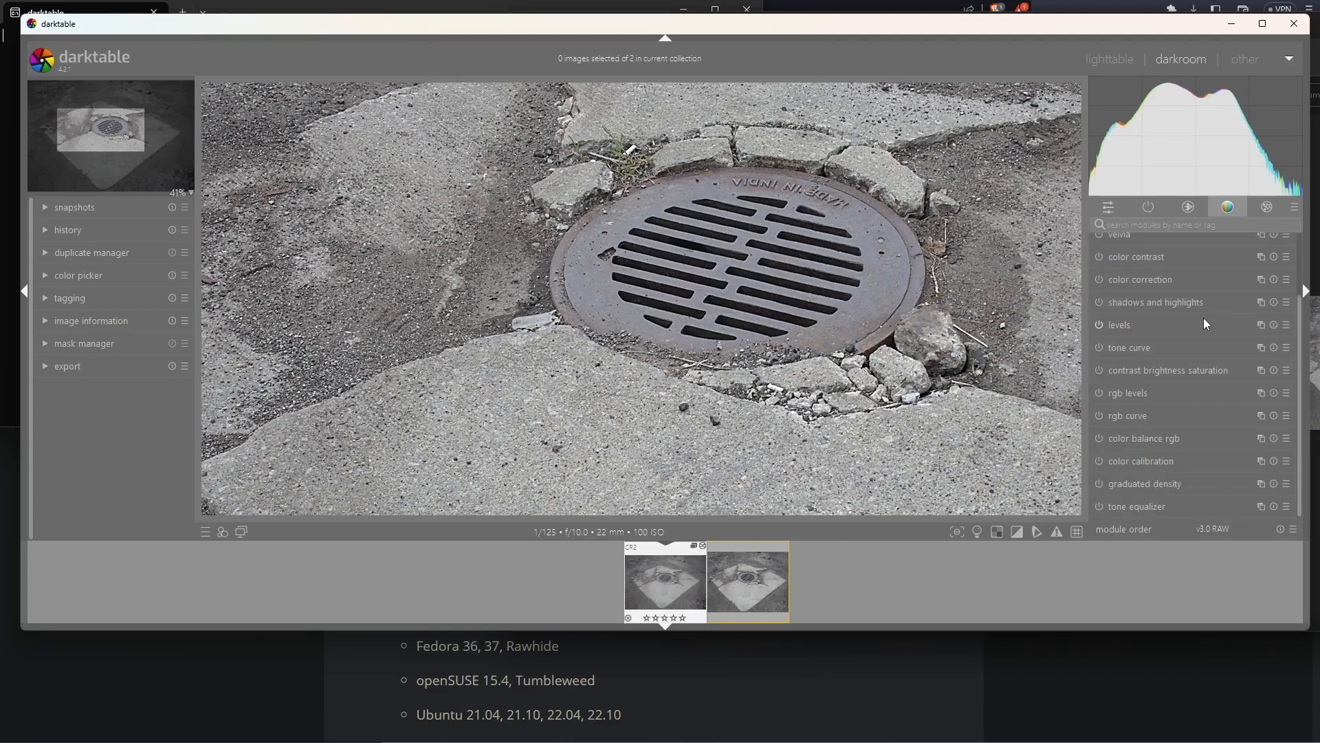
Shift the CR2 photo's tint slightly warmer using color correction
click(1258, 199)
click(1229, 207)
click(1156, 277)
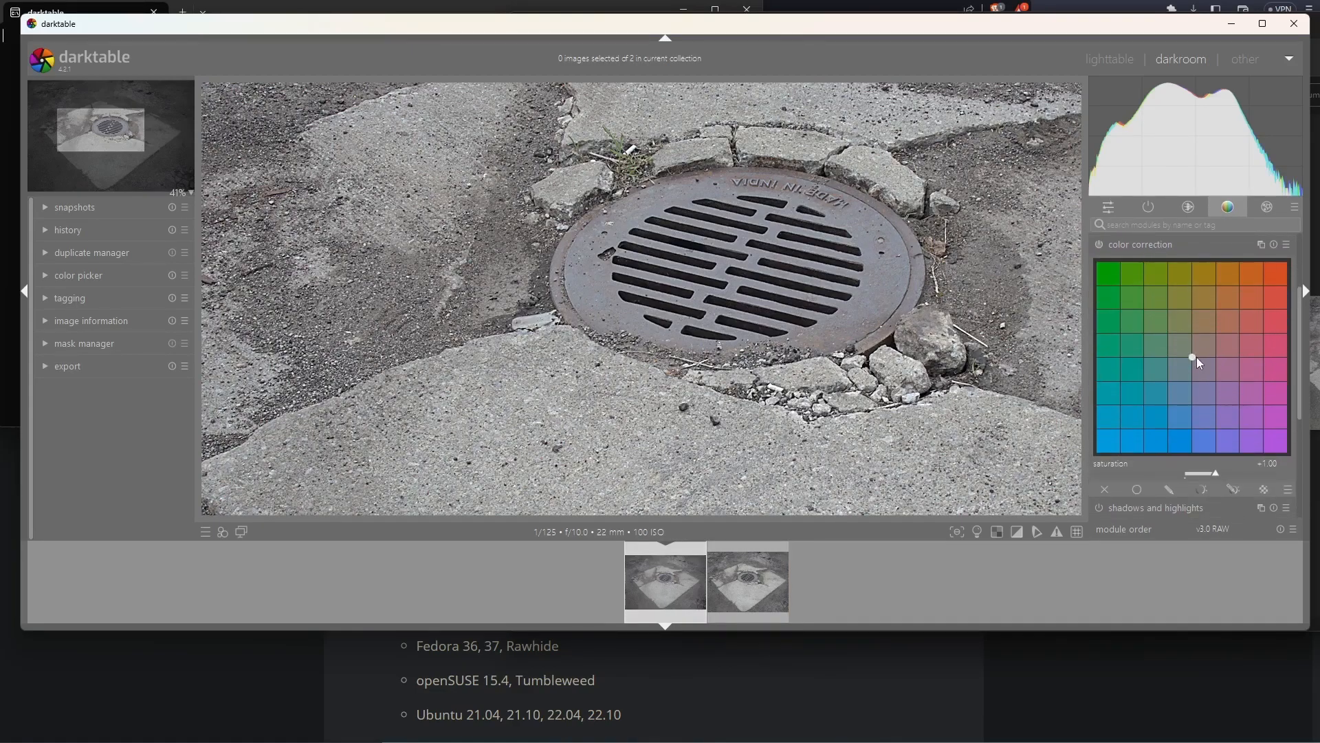
mouse_move(1194, 356)
mouse_down()
mouse_move(1186, 364)
mouse_move(1195, 354)
mouse_up()
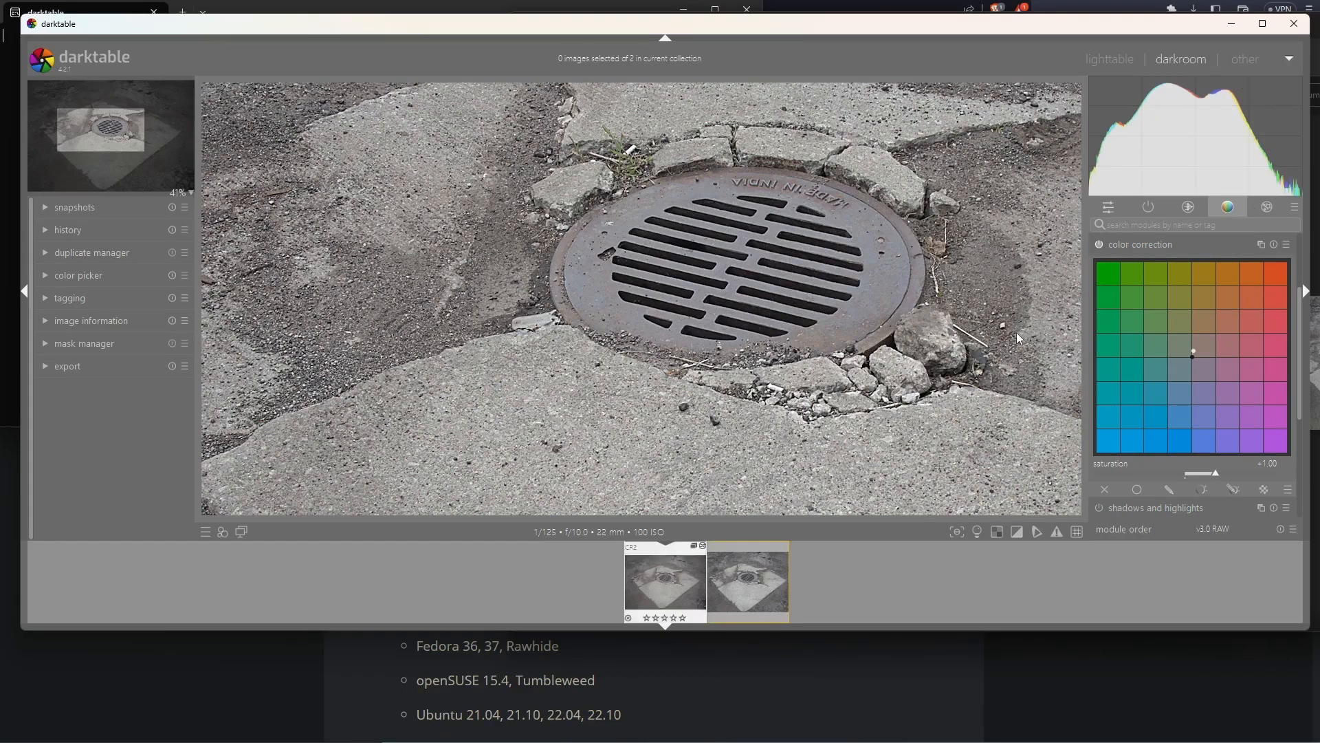
drag(1196, 350, 1192, 356)
click(1222, 244)
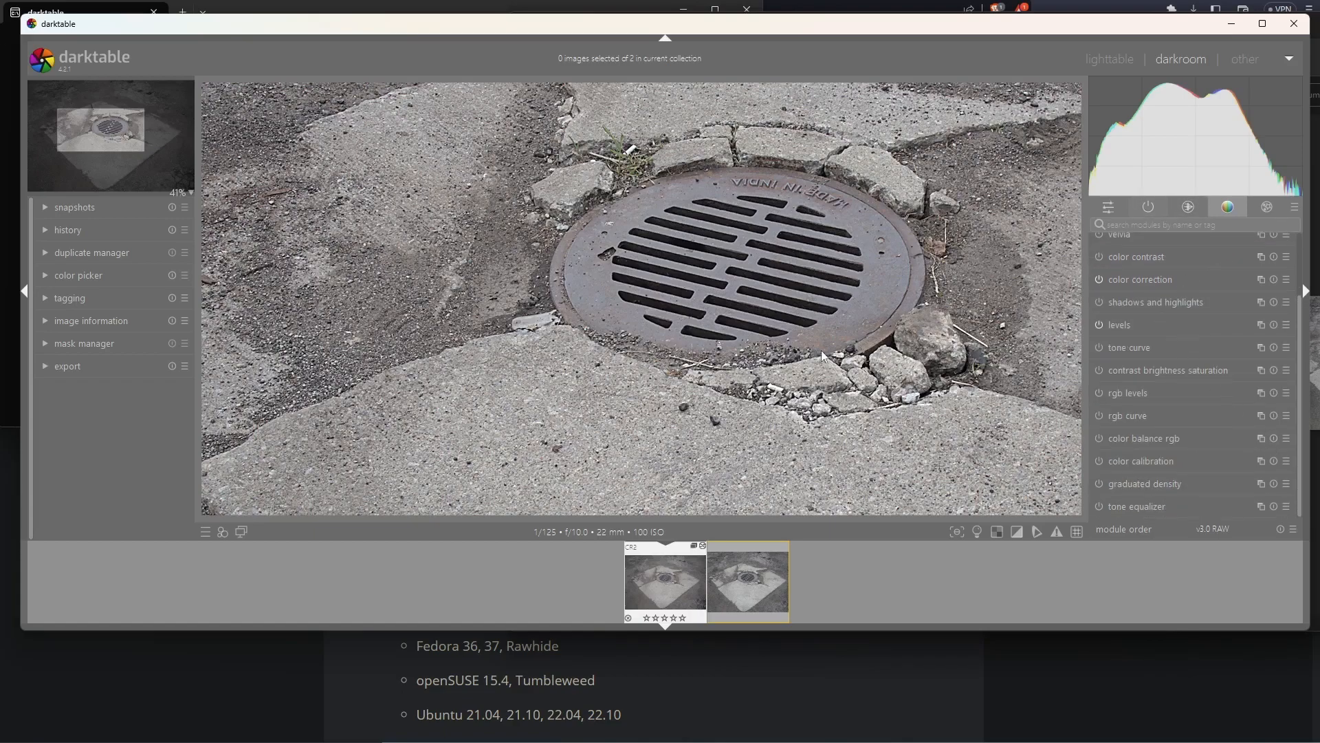
Compare the full drain scene between the processed CR2 photo and the JPG version
scroll(754, 386, down, 3)
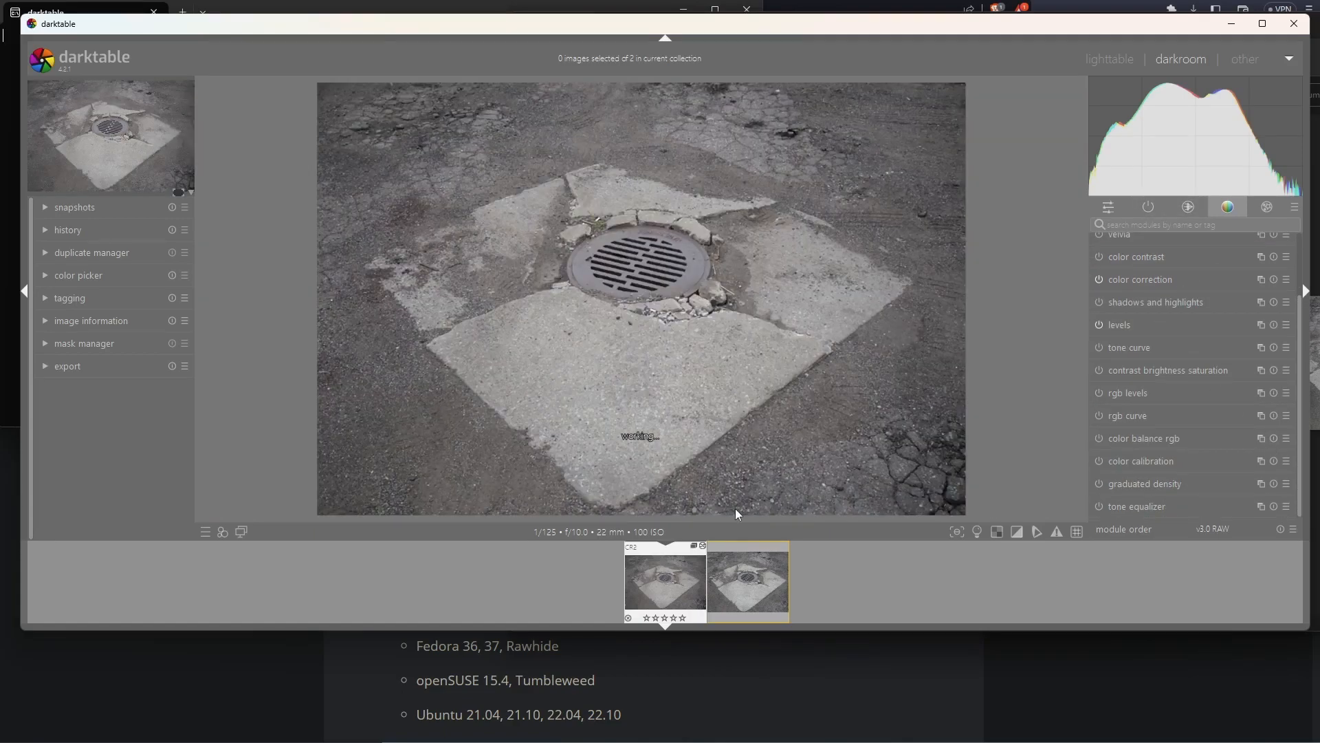
click(1109, 59)
click(307, 143)
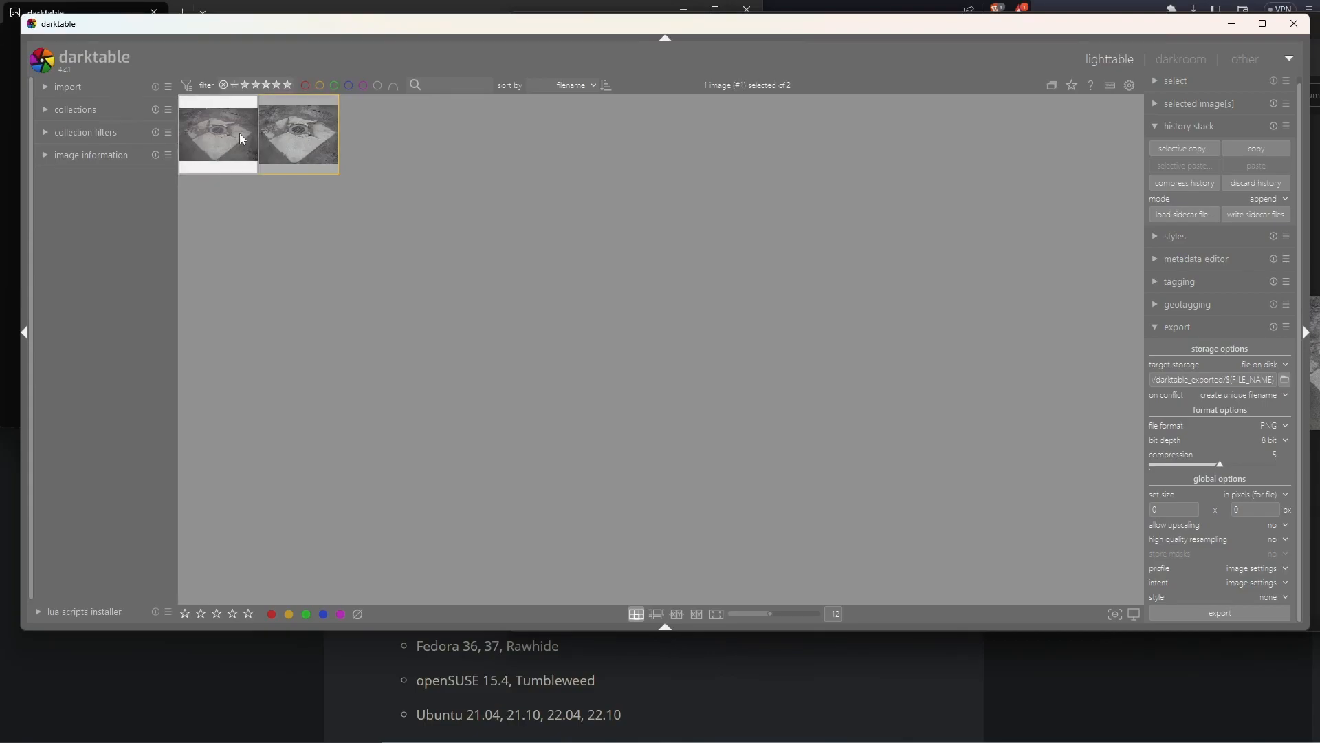
key(d)
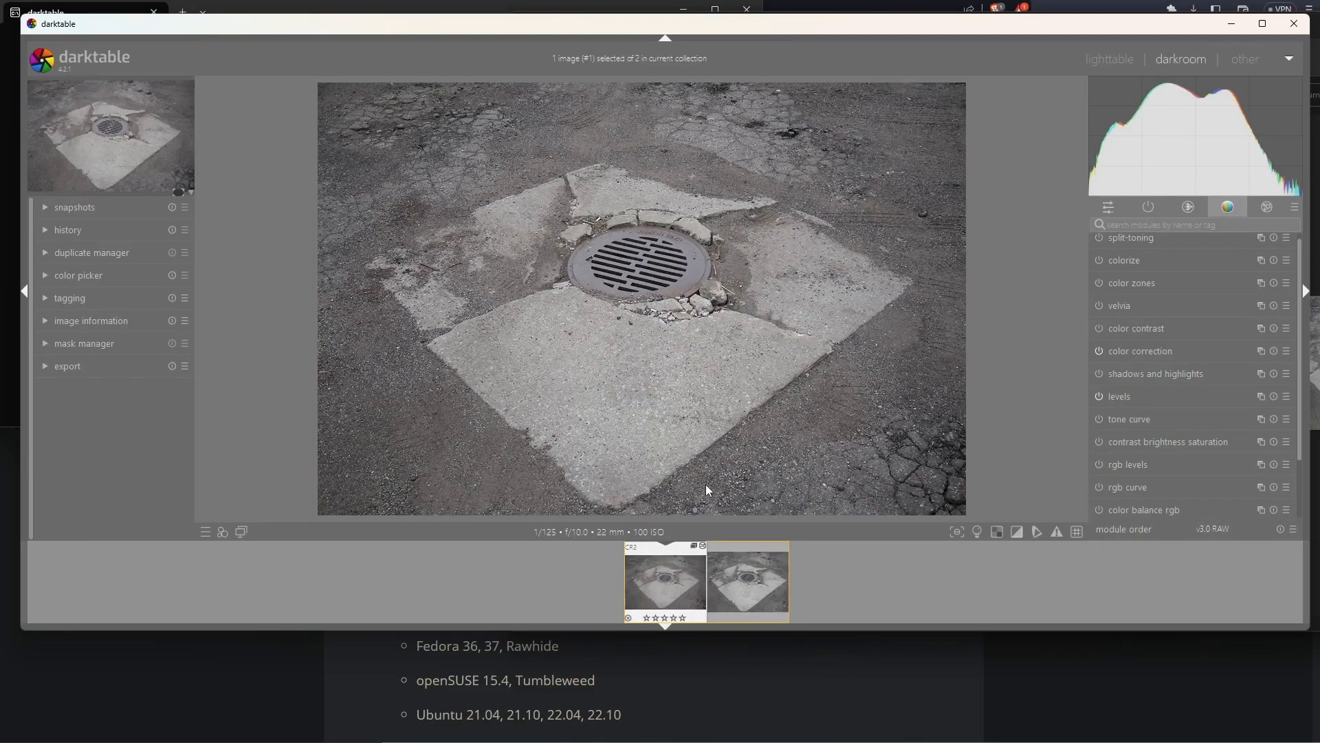
click(753, 585)
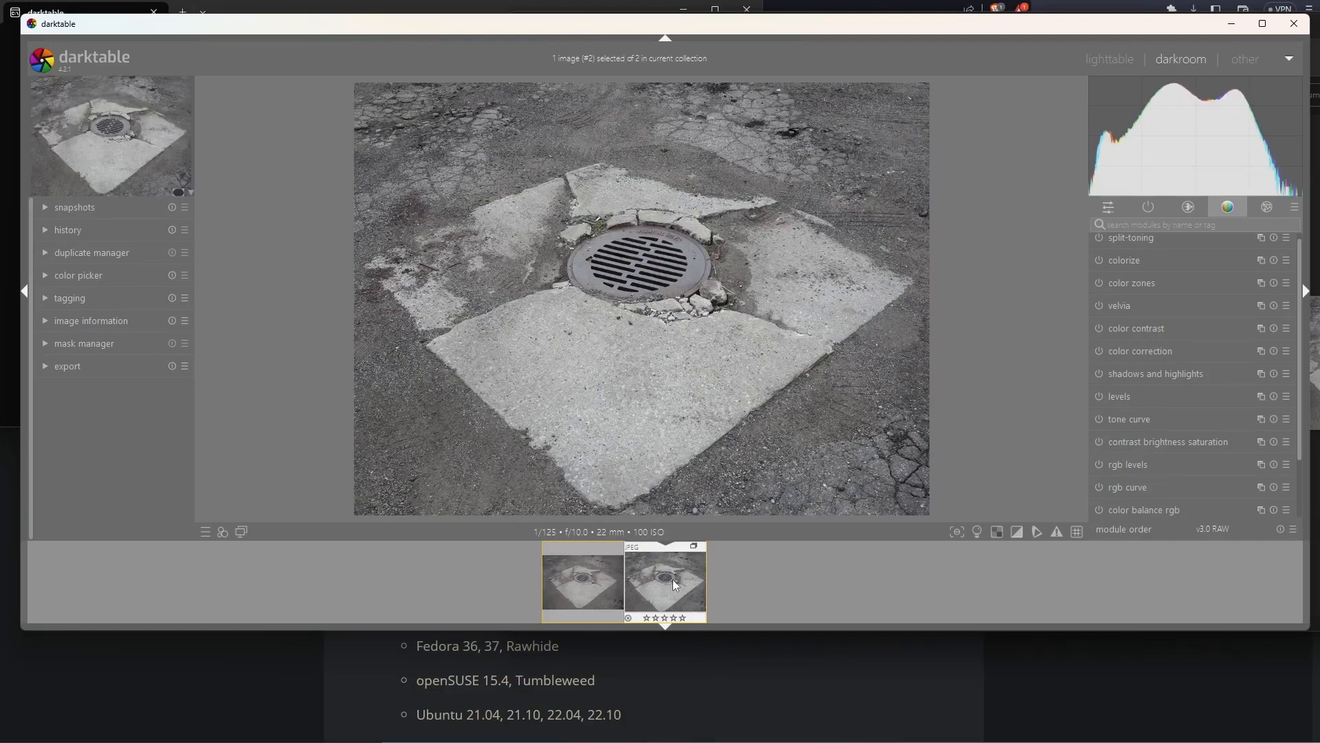
Remove IMG_6635.JPG from the darktable library without deleting the file on disk
click(1110, 61)
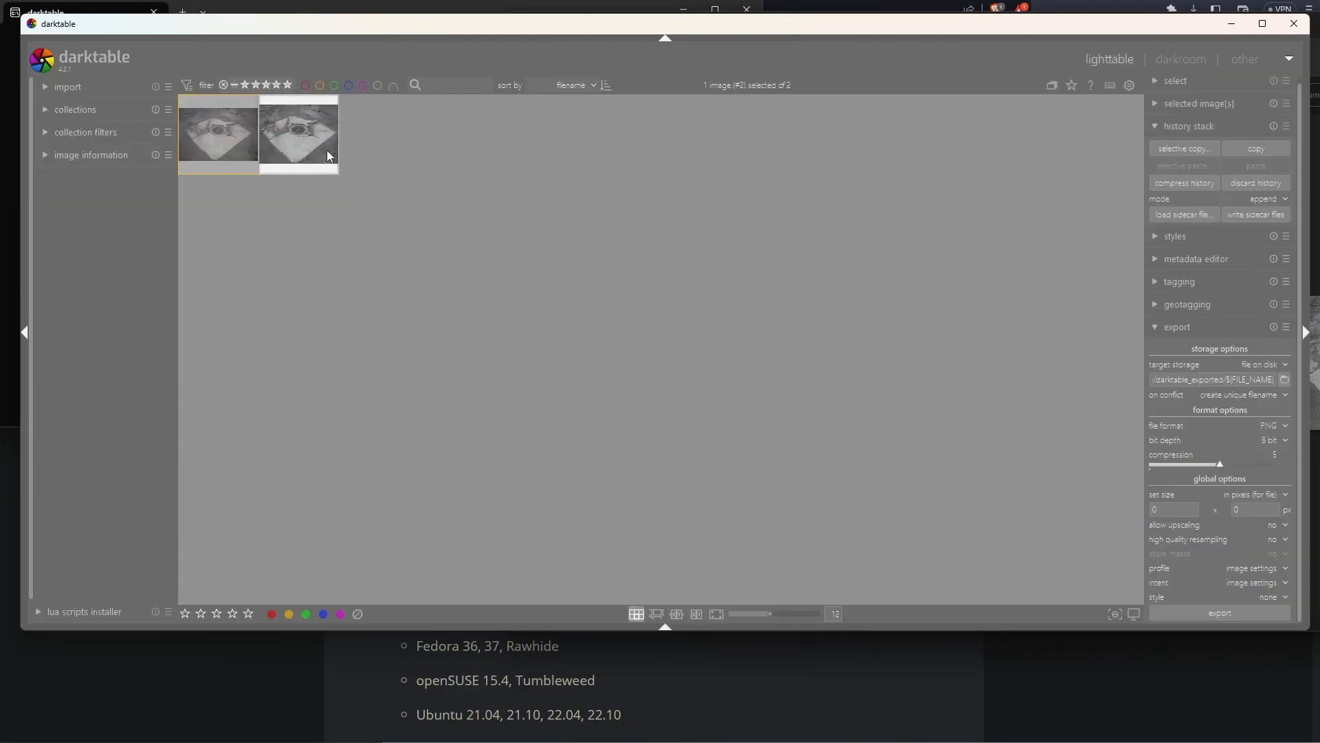
key(Delete)
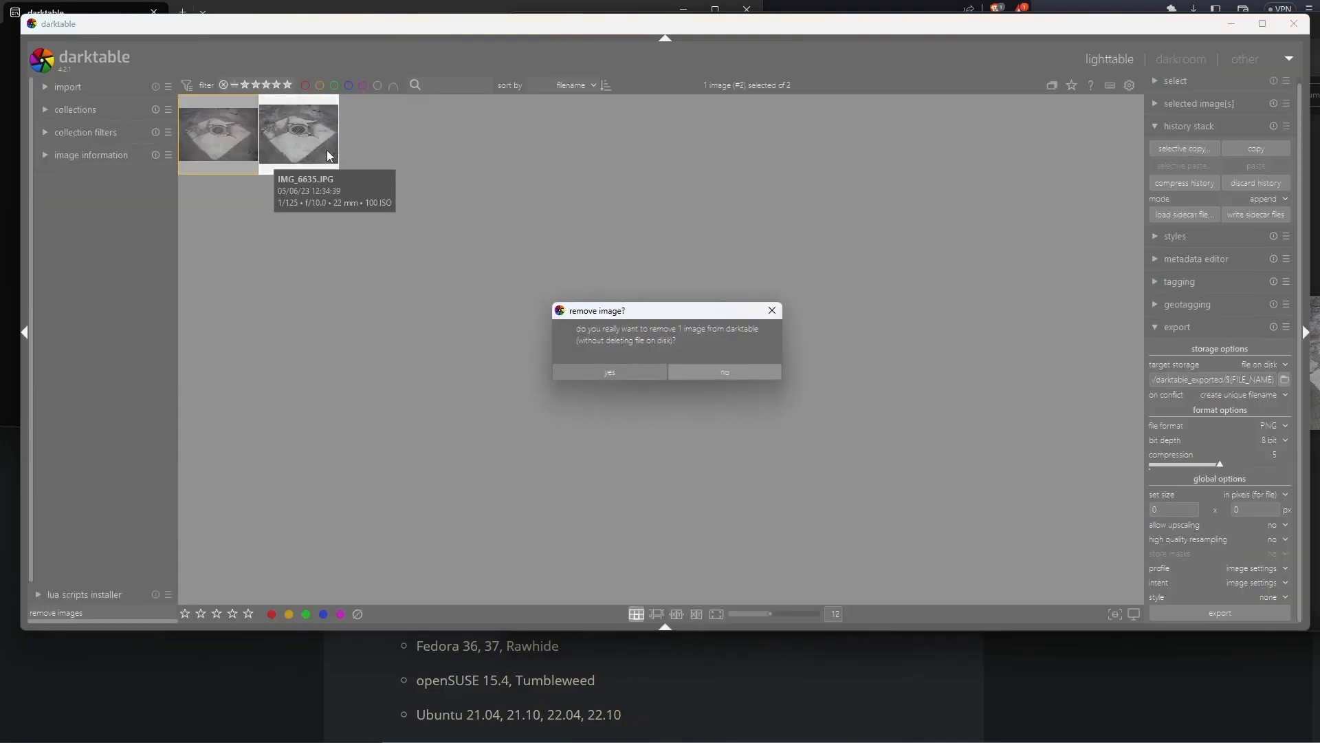
click(646, 372)
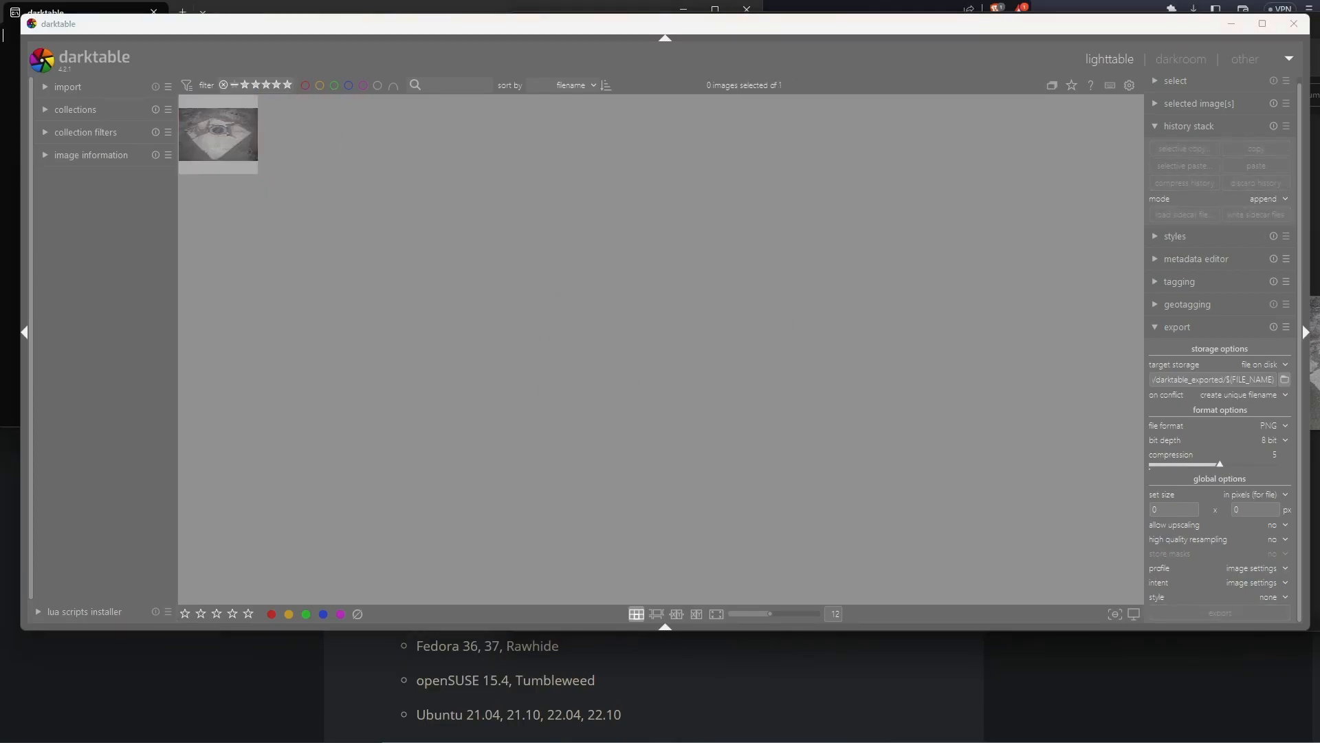
Switch to File Explorer's Tutorial Dump folder and add the round drain's remaining CR2 photos, up to IMG_6682.CR2, to darktable
key(alt+Tab)
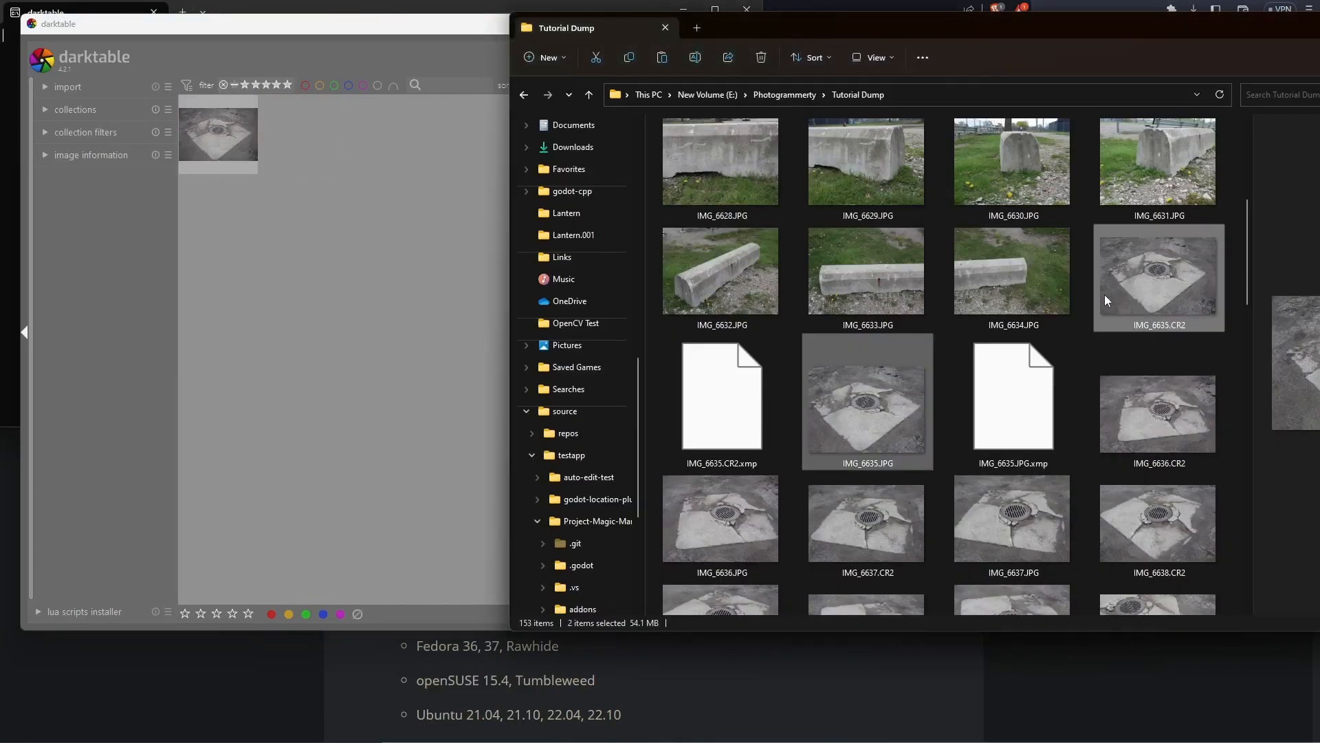
drag(1240, 296, 1149, 548)
scroll(1216, 444, down, 5)
scroll(1207, 421, up, 7)
scroll(1203, 468, down, 2)
click(1164, 335)
scroll(1165, 504, down, 12)
scroll(1162, 517, down, 8)
scroll(1153, 477, up, 4)
drag(1141, 595, 410, 328)
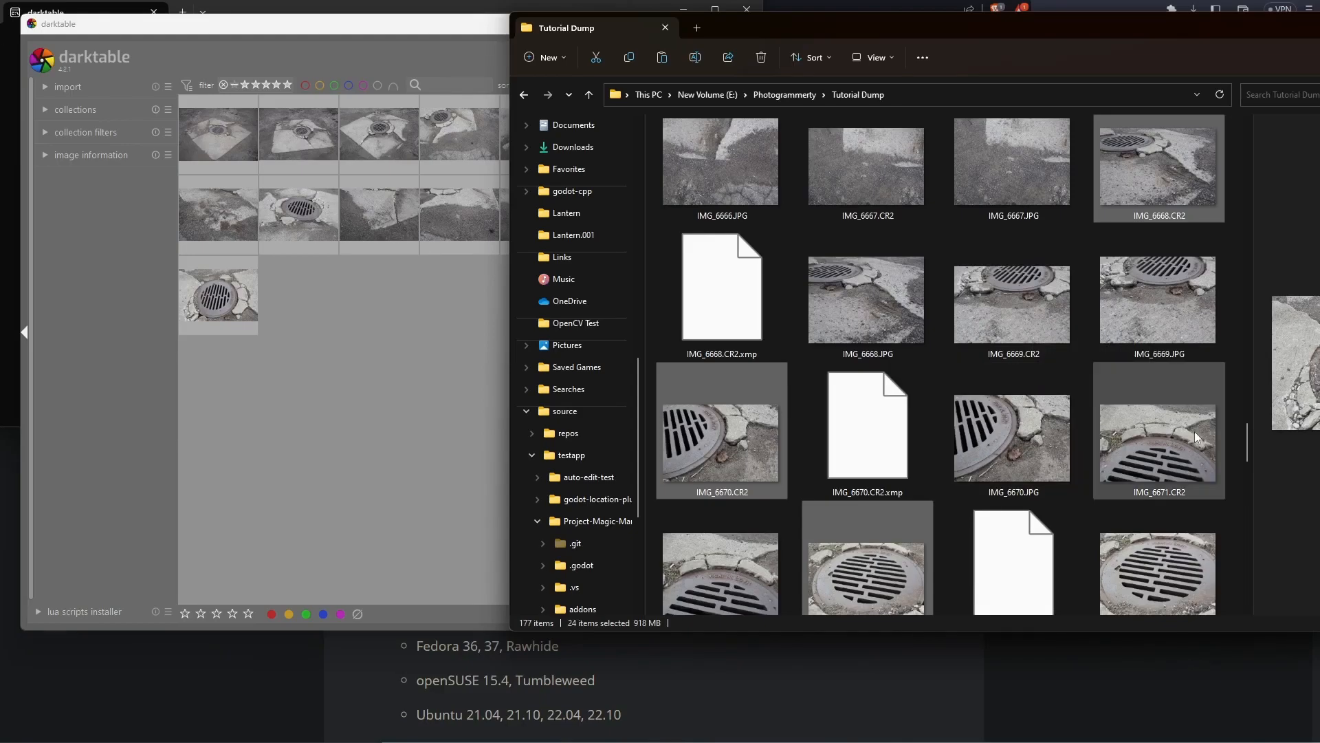
Search the Tutorial Dump folder for ".cr2" files
scroll(936, 309, down, 10)
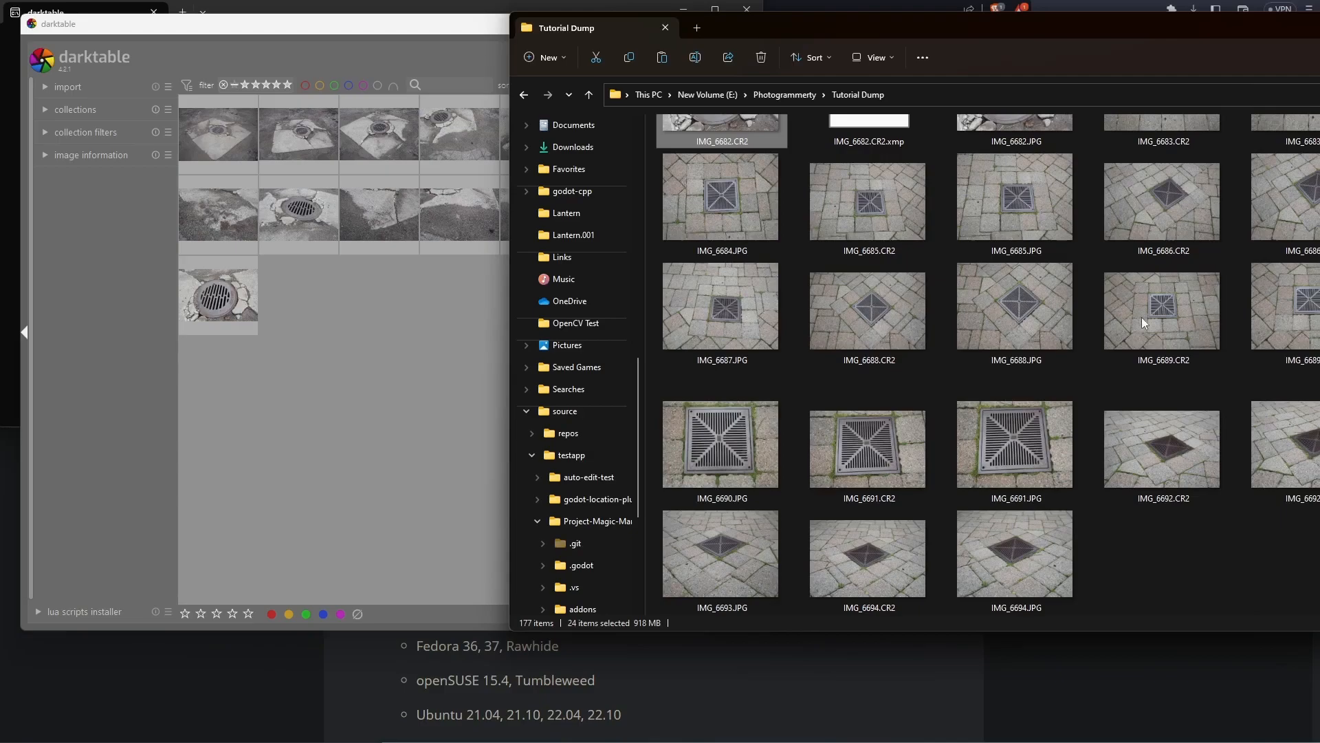
scroll(1169, 334, up, 8)
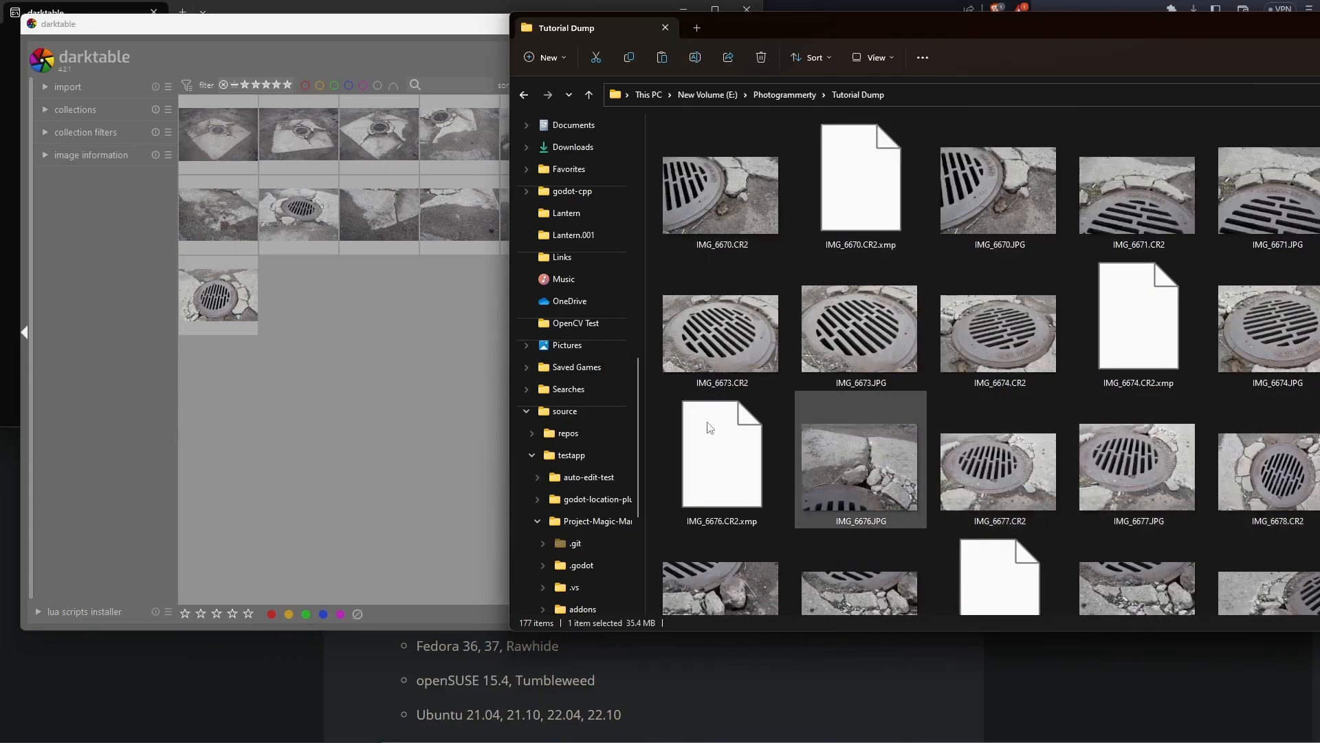
text(.c)
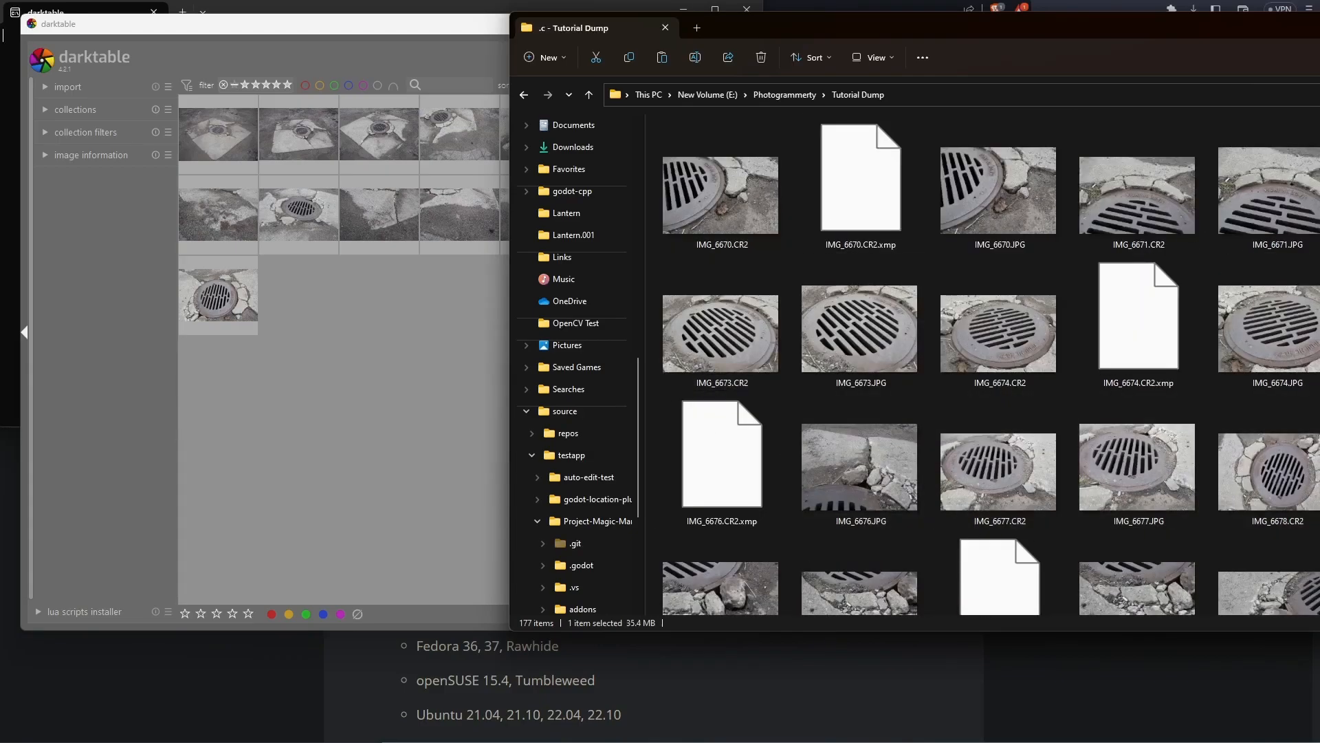
text(r2)
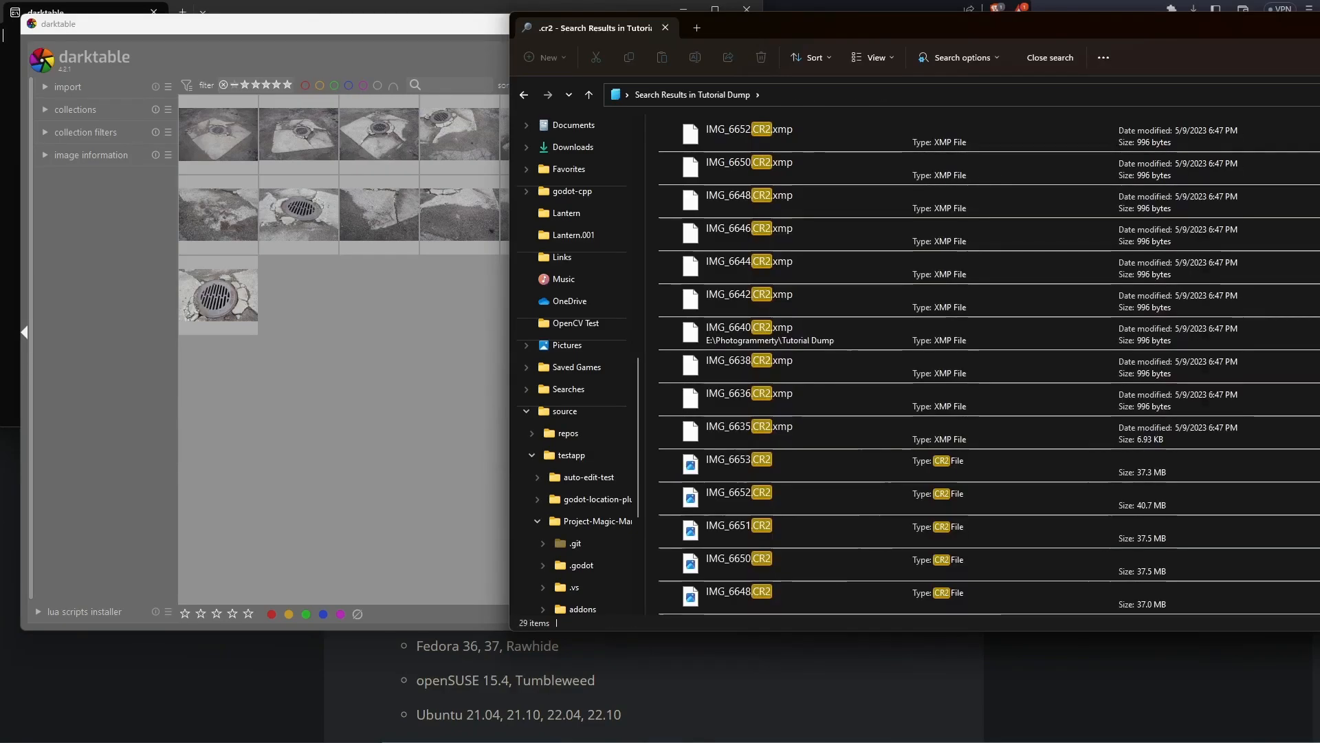
Select the CR2 files from IMG_6694 through IMG_6635 in the search results and add them to darktable
scroll(890, 332, down, 10)
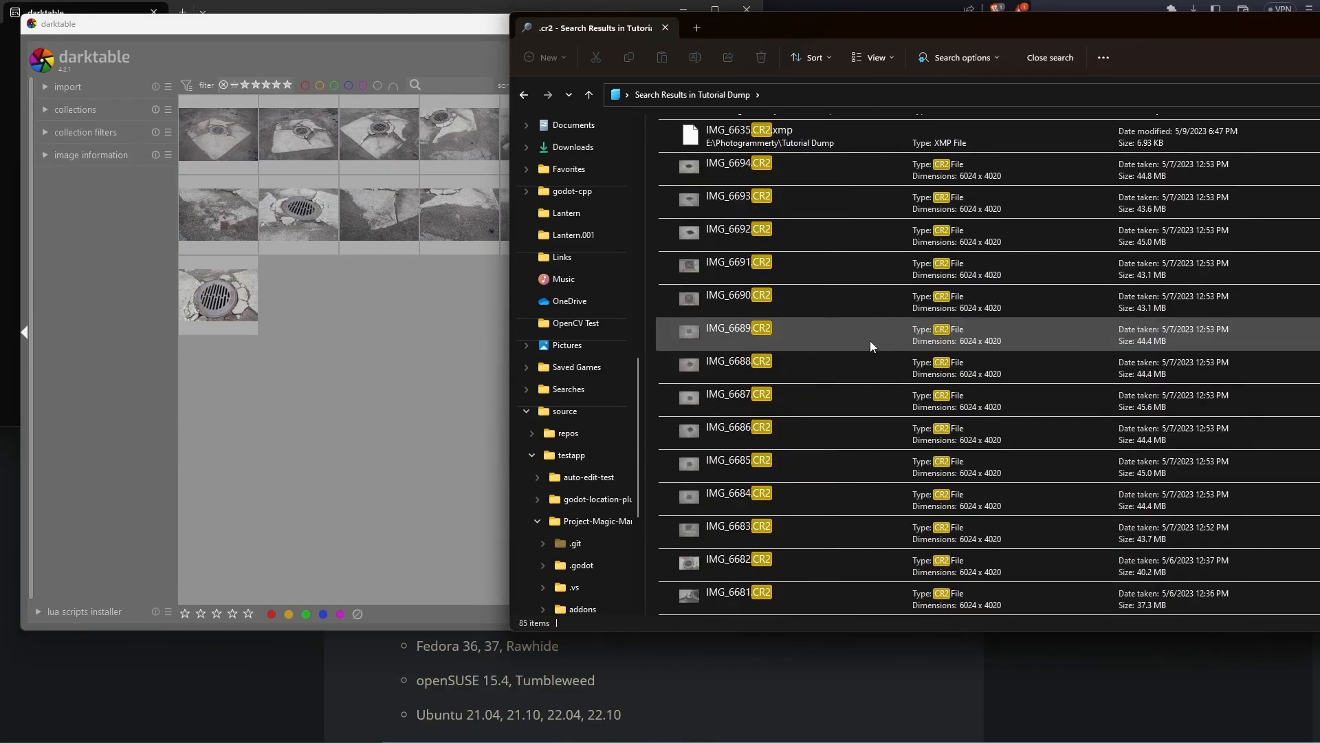
click(800, 170)
scroll(822, 337, down, 7)
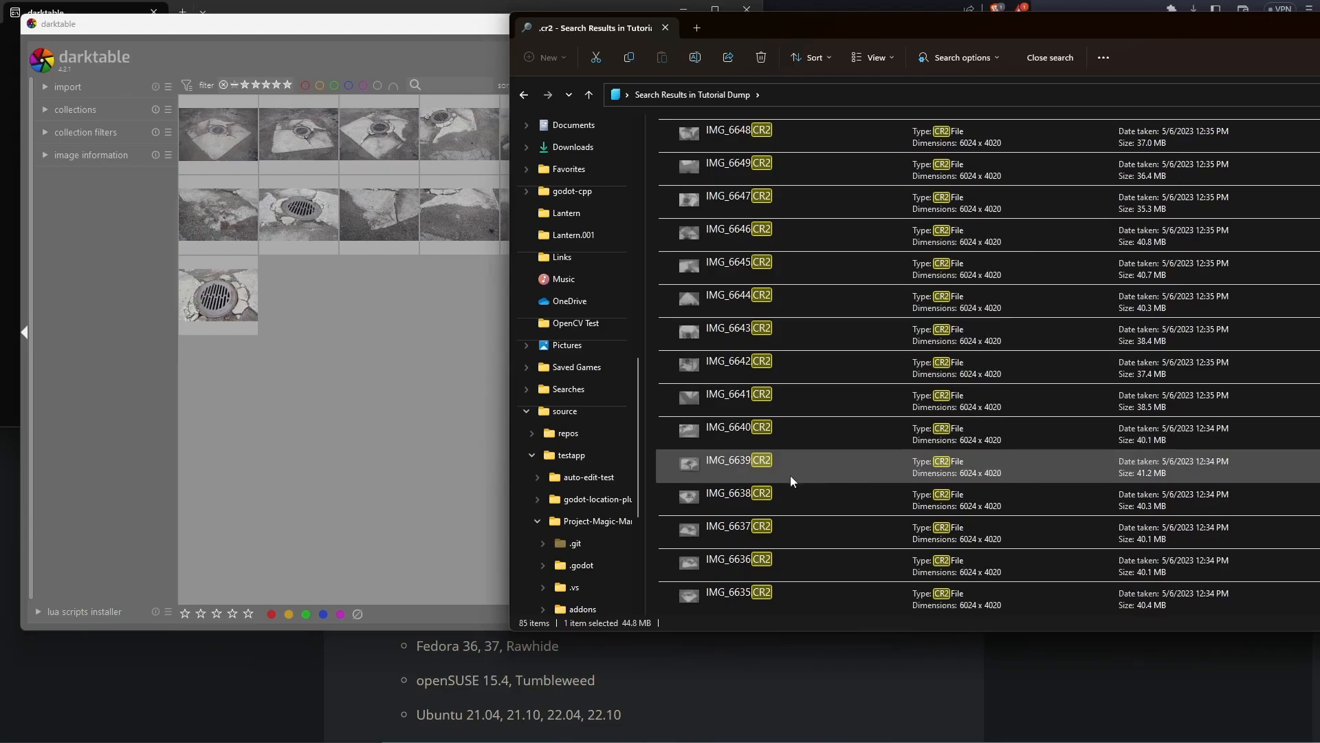
scroll(790, 592, down, 8)
shift+click(789, 593)
drag(713, 316, 361, 426)
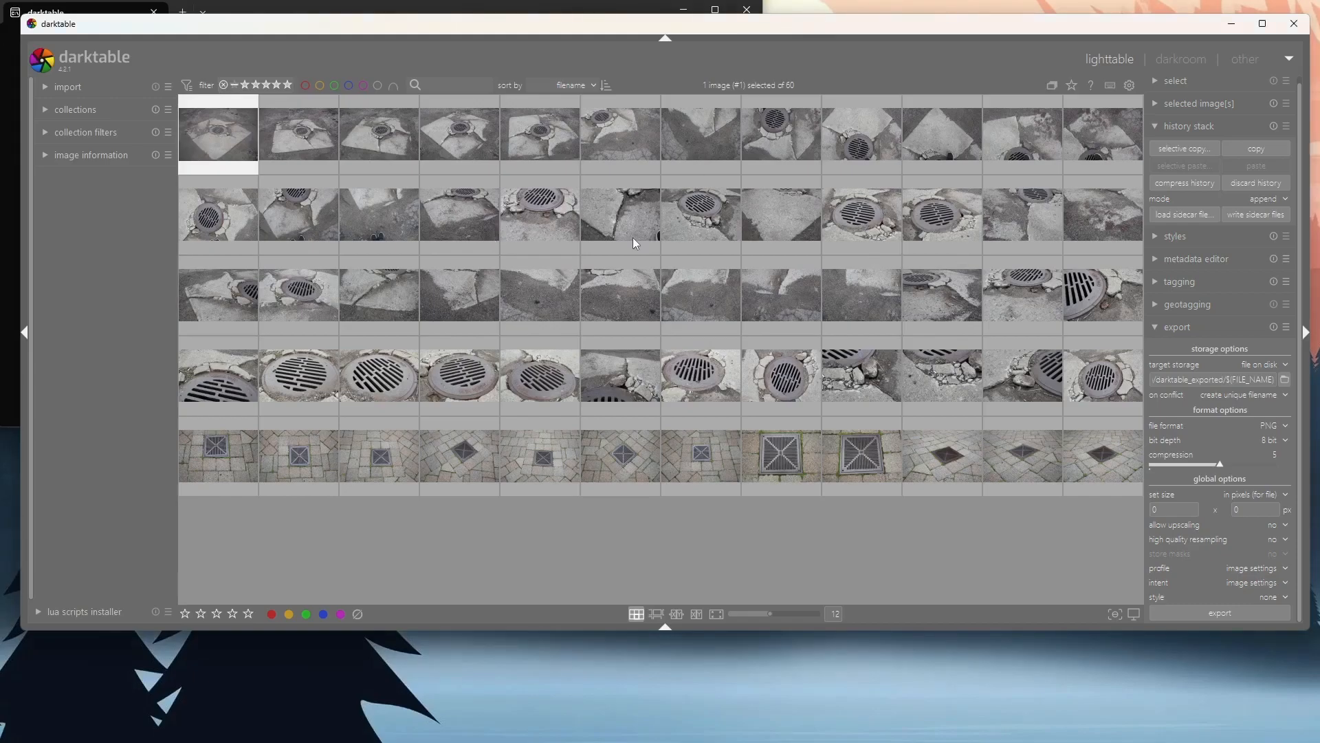
Compare the processed first drain photo with the unprocessed second photo in the darkroom
key(d)
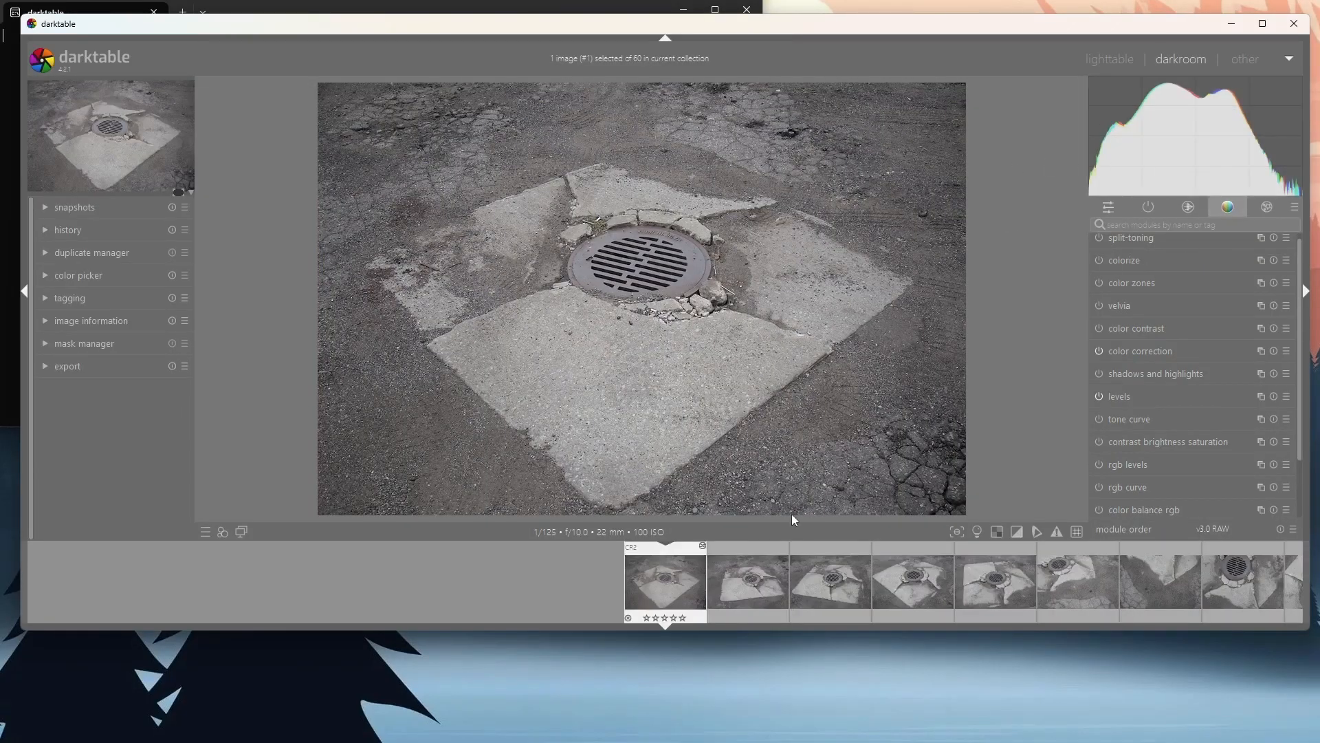
click(750, 584)
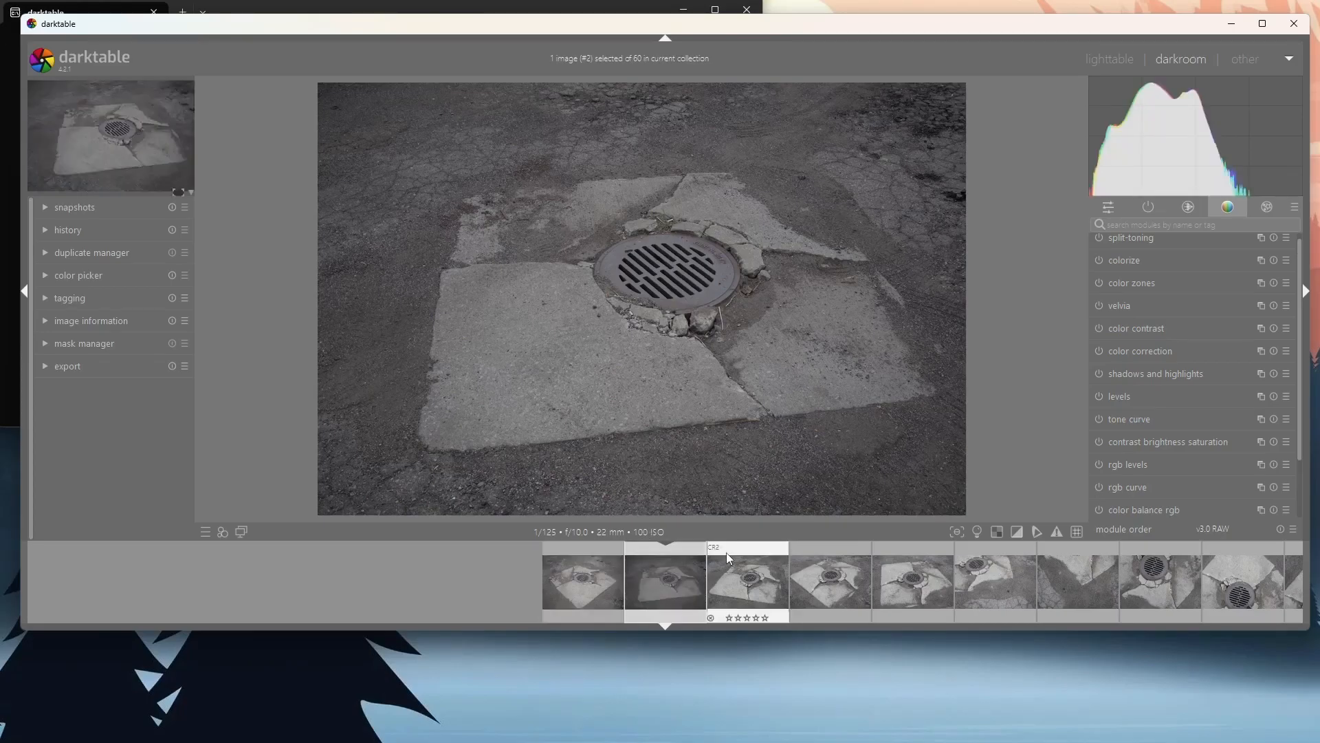
click(596, 572)
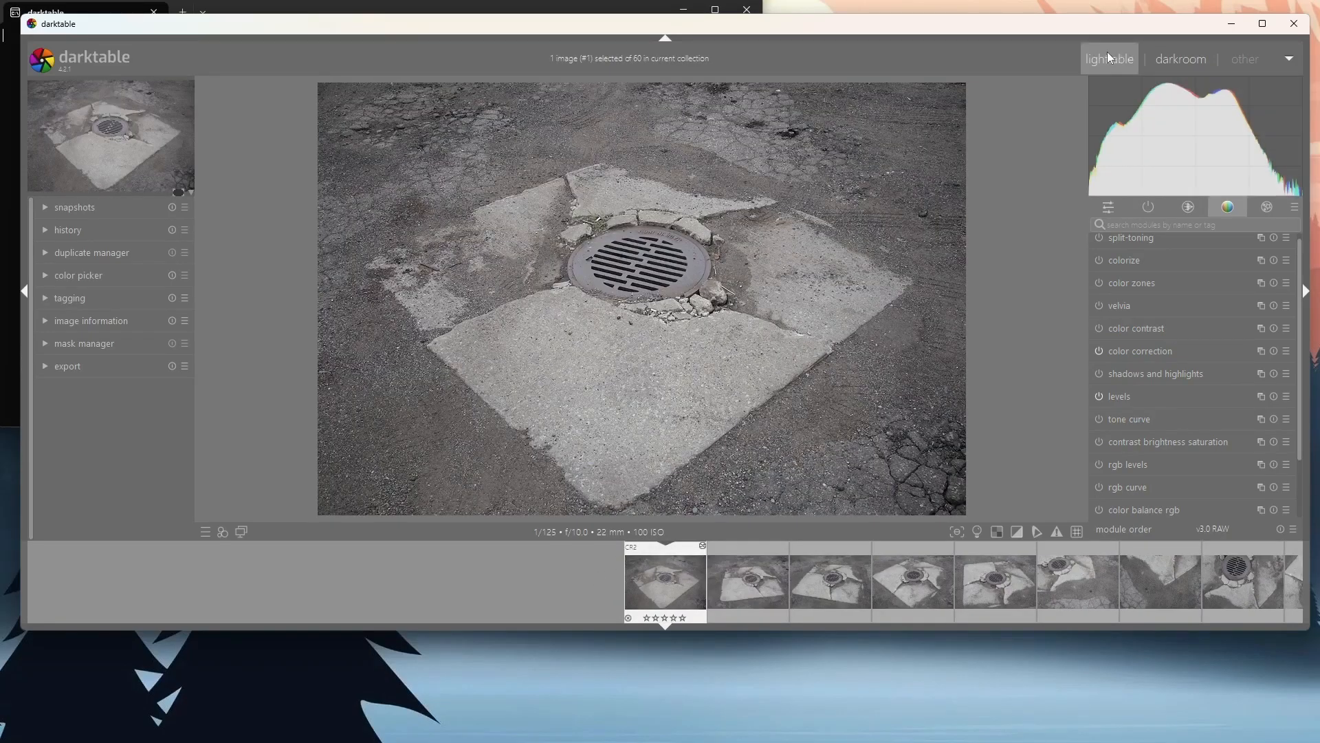
Copy the first photo's edit history and paste it onto the remaining round drain photos, #2 through #48, in the lighttable
click(1107, 62)
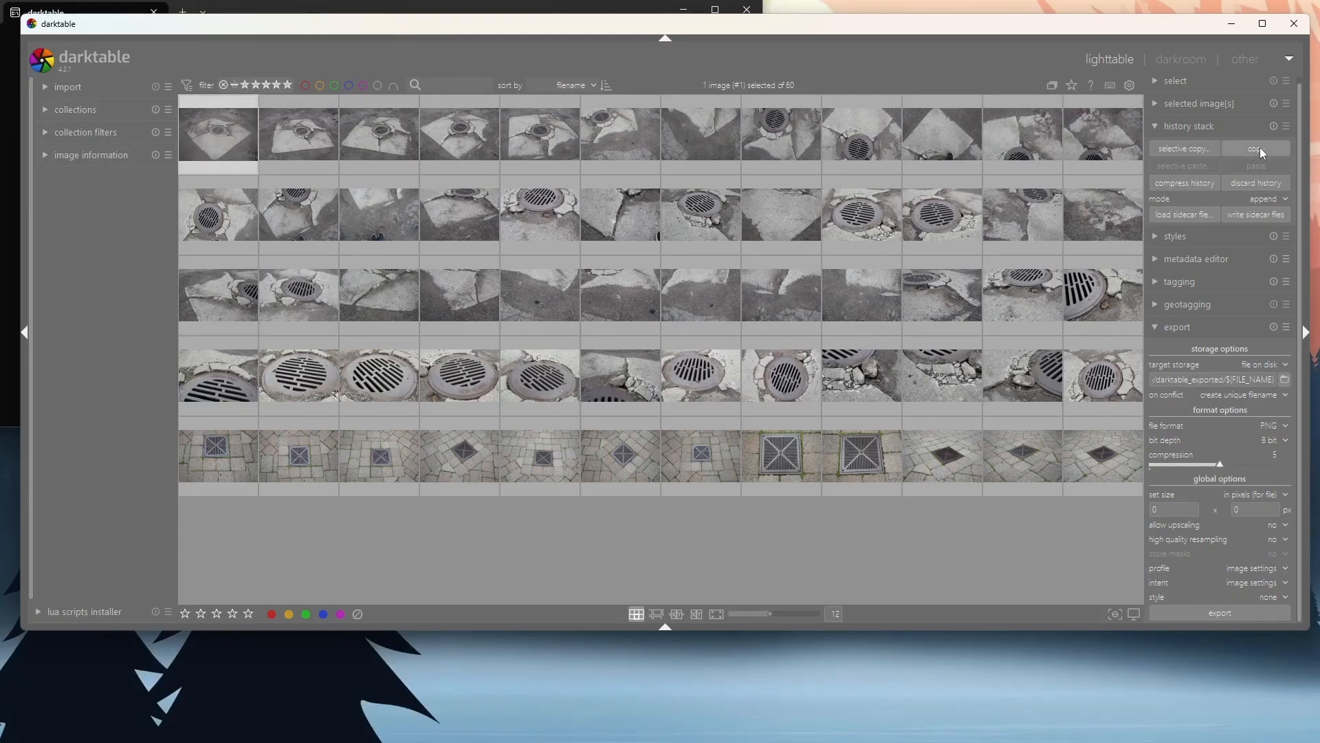
click(269, 113)
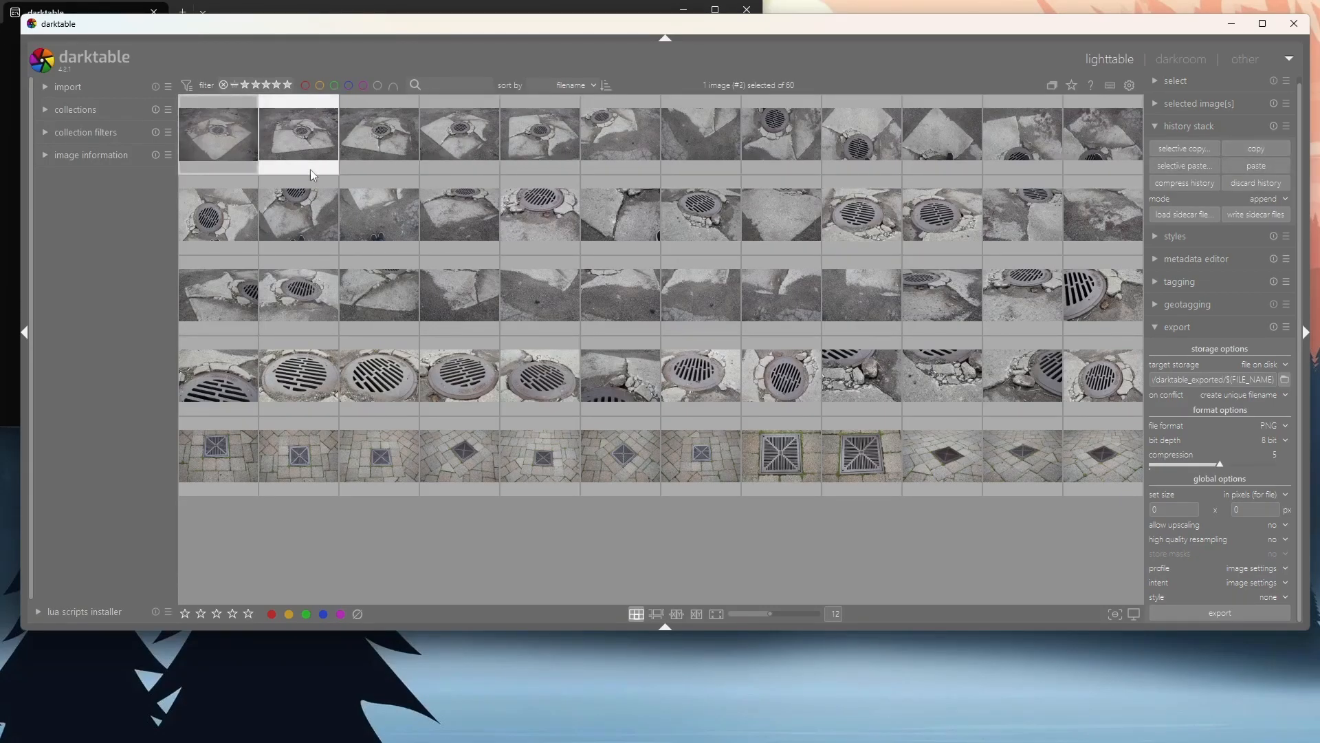
shift+click(1110, 389)
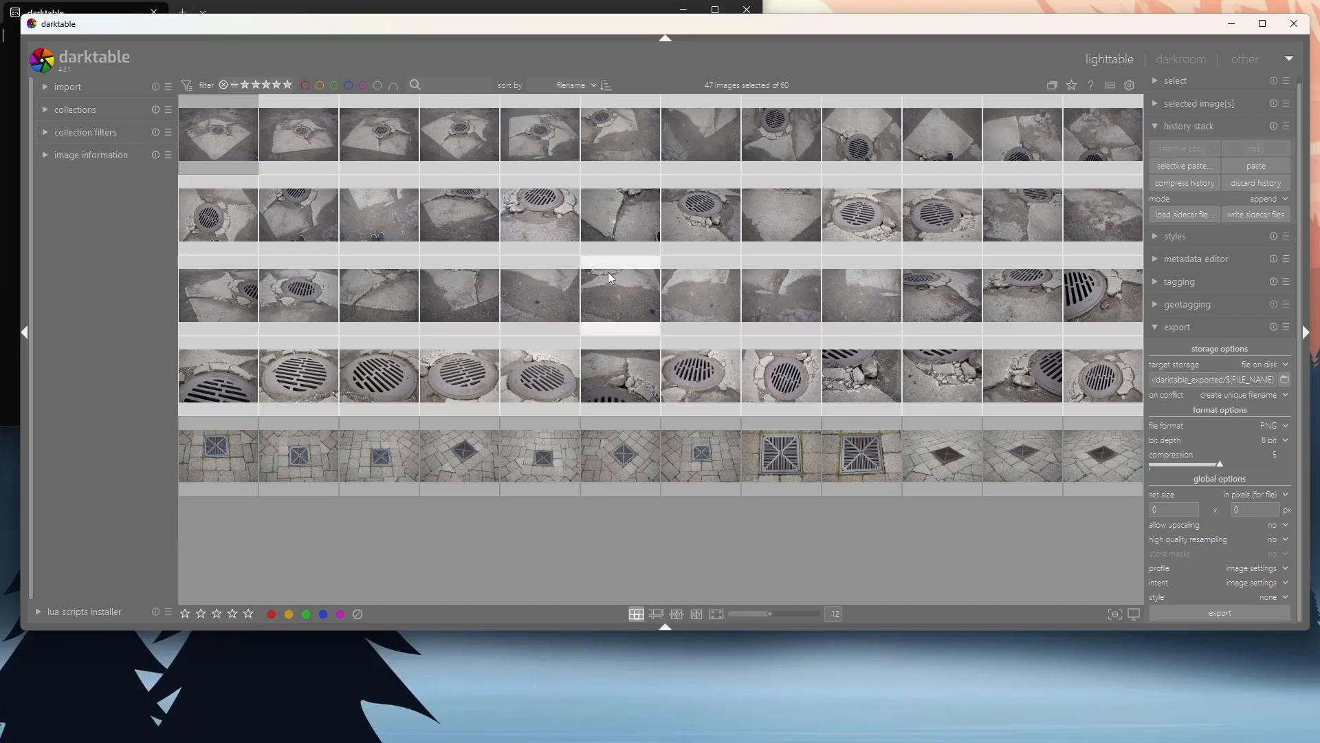
Open drain close-up #17 in the darkroom and darken it by raising the white point in the levels module
click(543, 217)
double_click(542, 212)
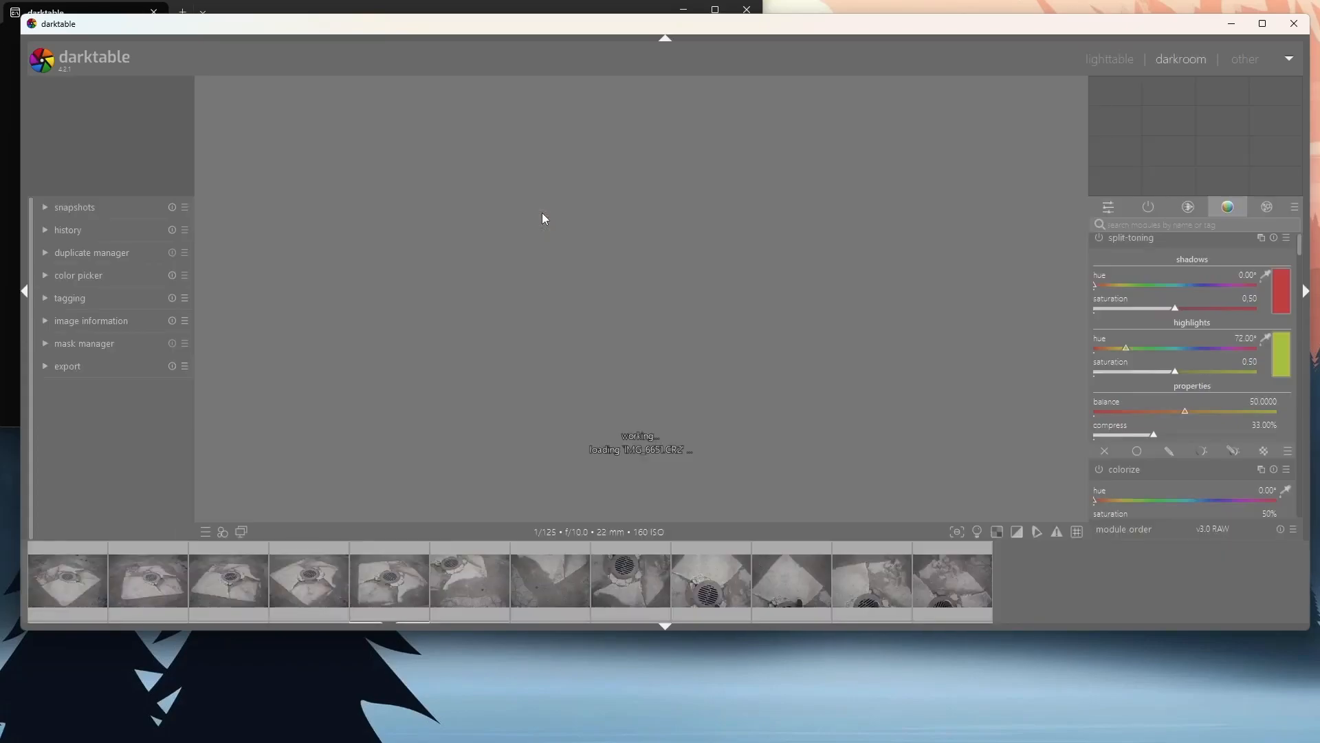
key(l)
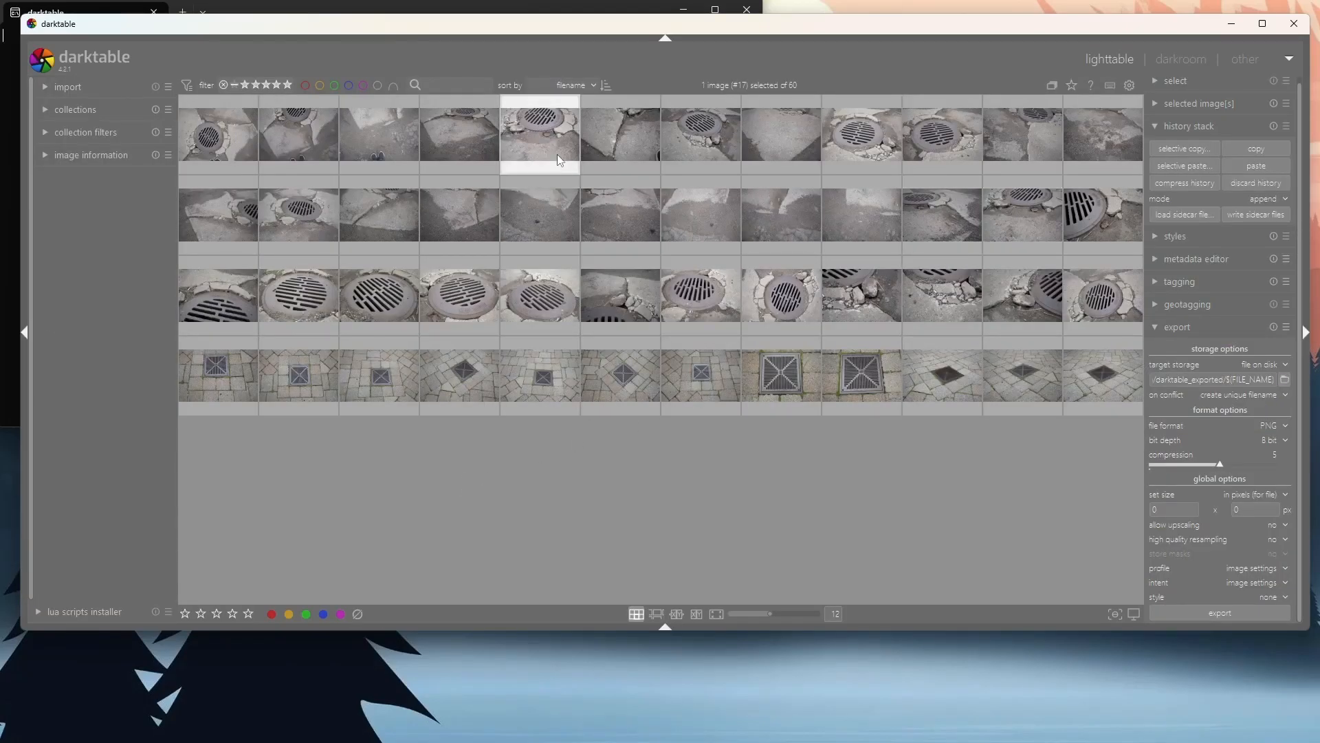
key(d)
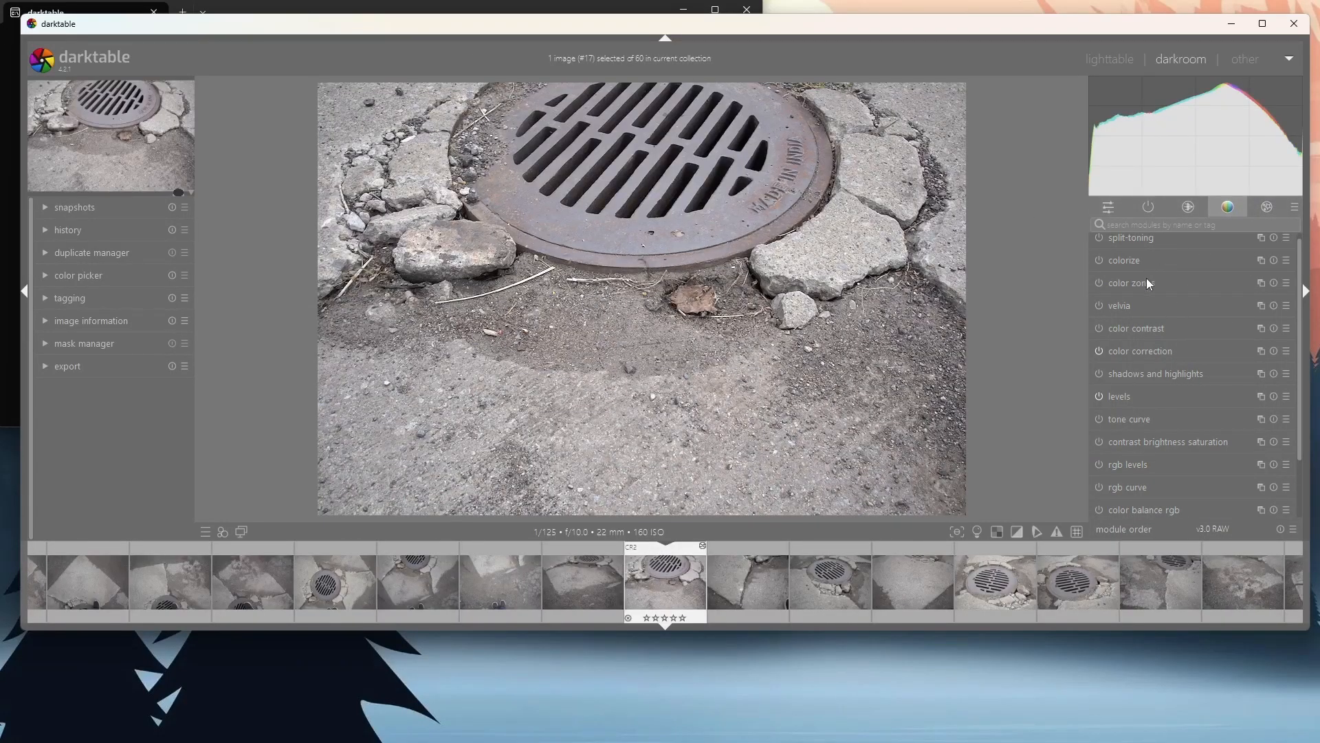
click(1125, 396)
drag(1249, 384, 1271, 387)
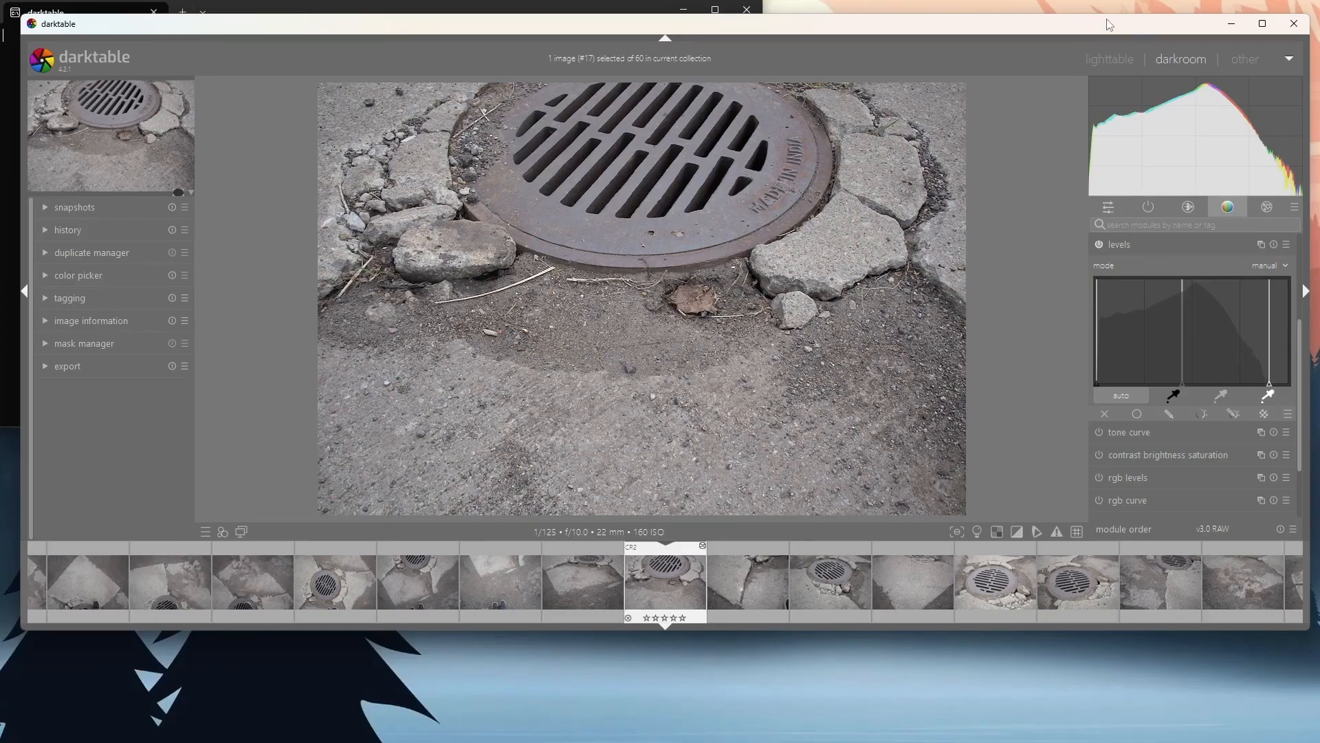
Apply photo #17's adjusted edit history to the bright drain close-ups #21 and #22 in the lighttable
click(1110, 61)
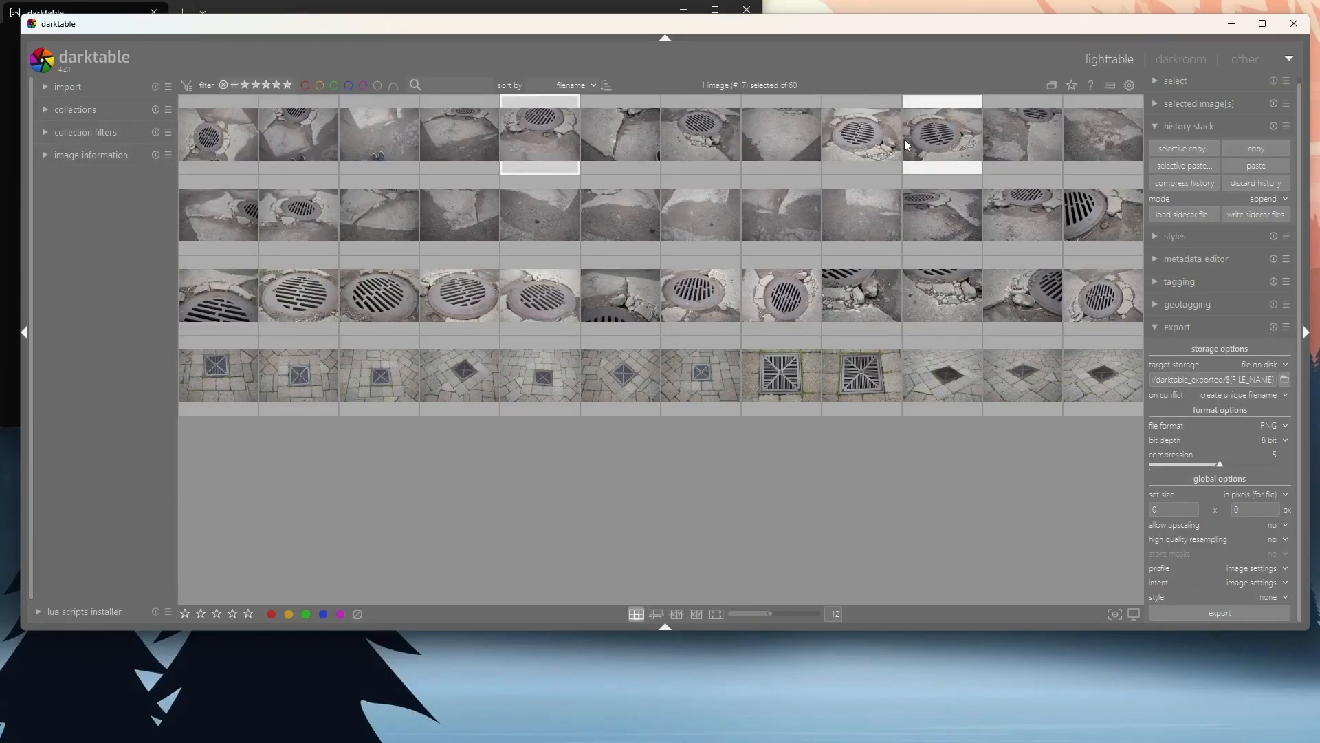
click(863, 134)
ctrl+click(939, 134)
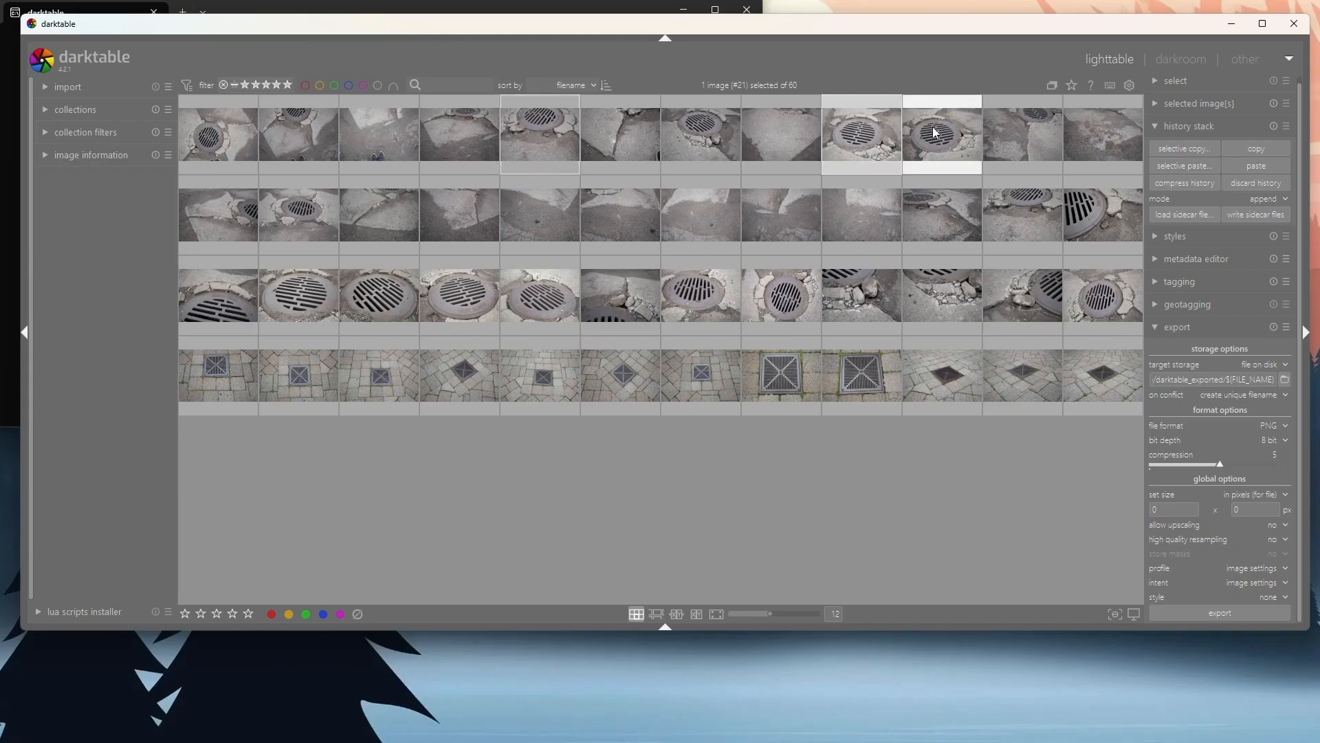
click(1257, 167)
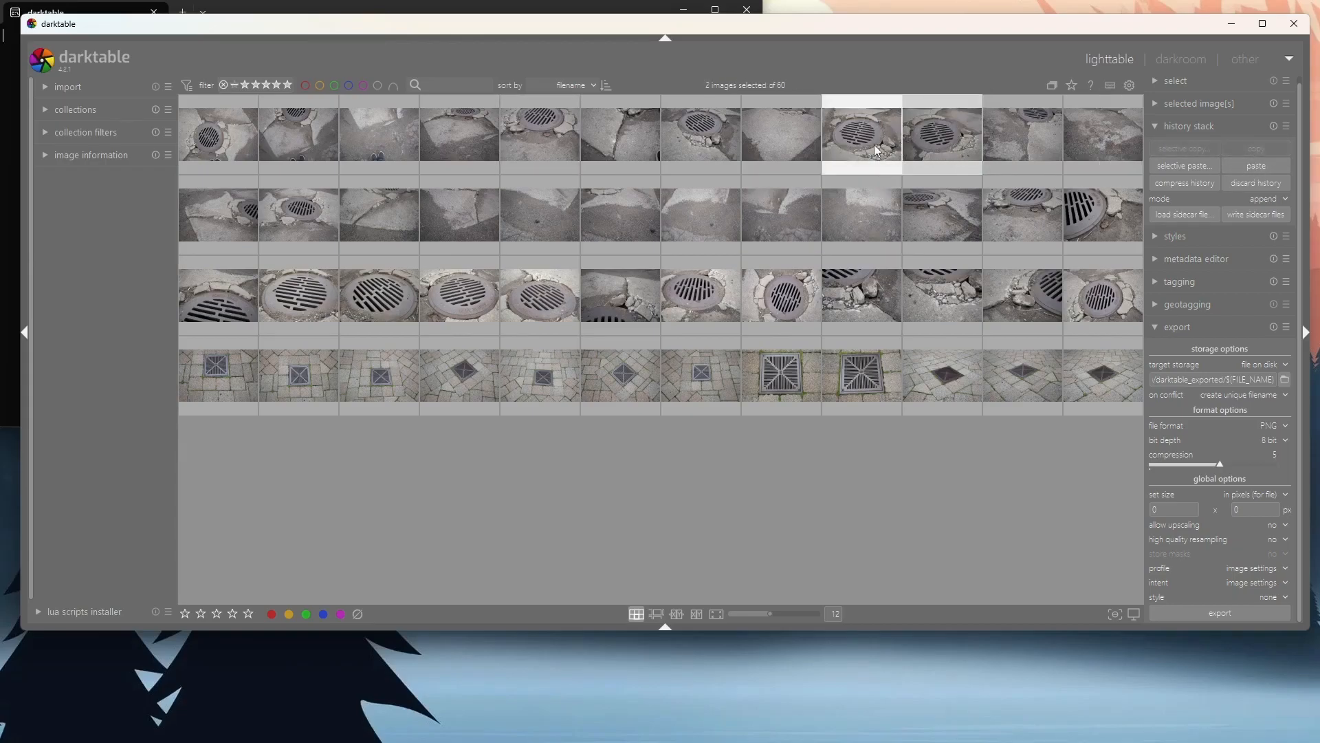
Paste the adjusted edit history onto the bright drain close-ups #37 through #41, #43, #44 and #48
click(454, 300)
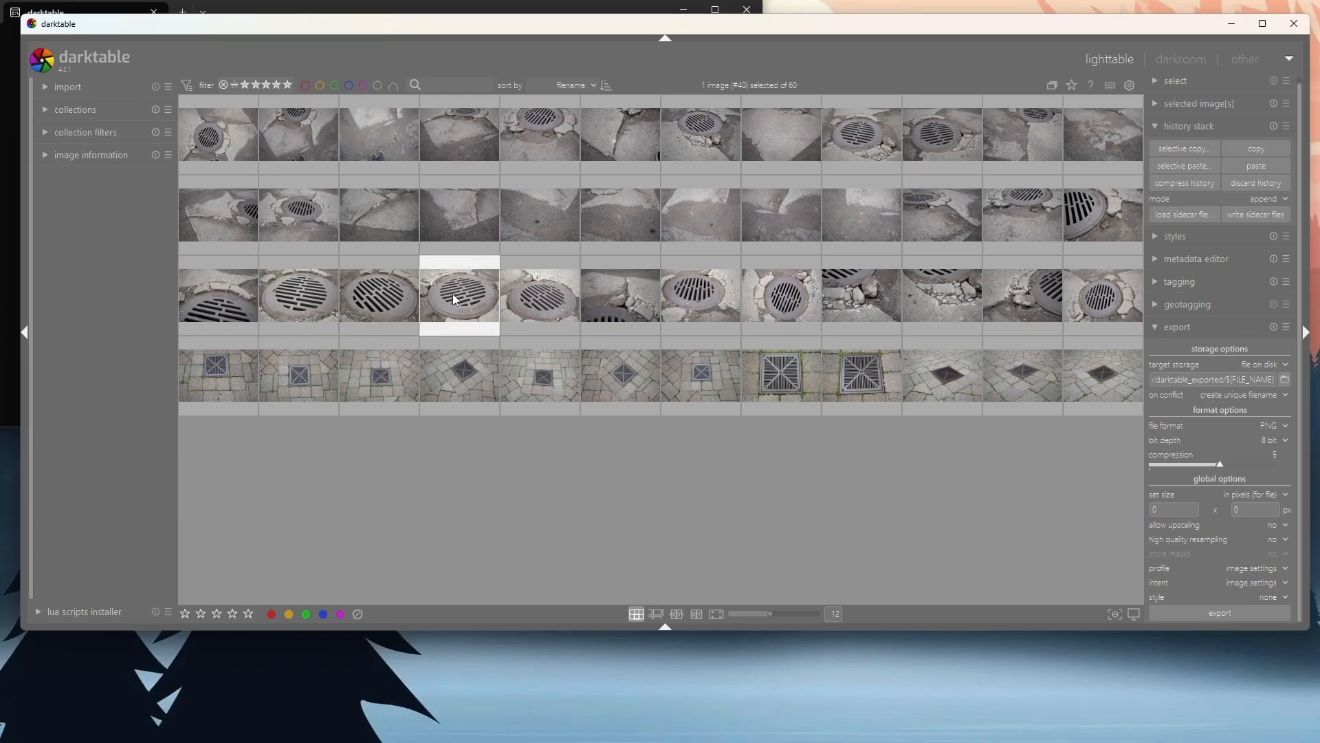
click(218, 296)
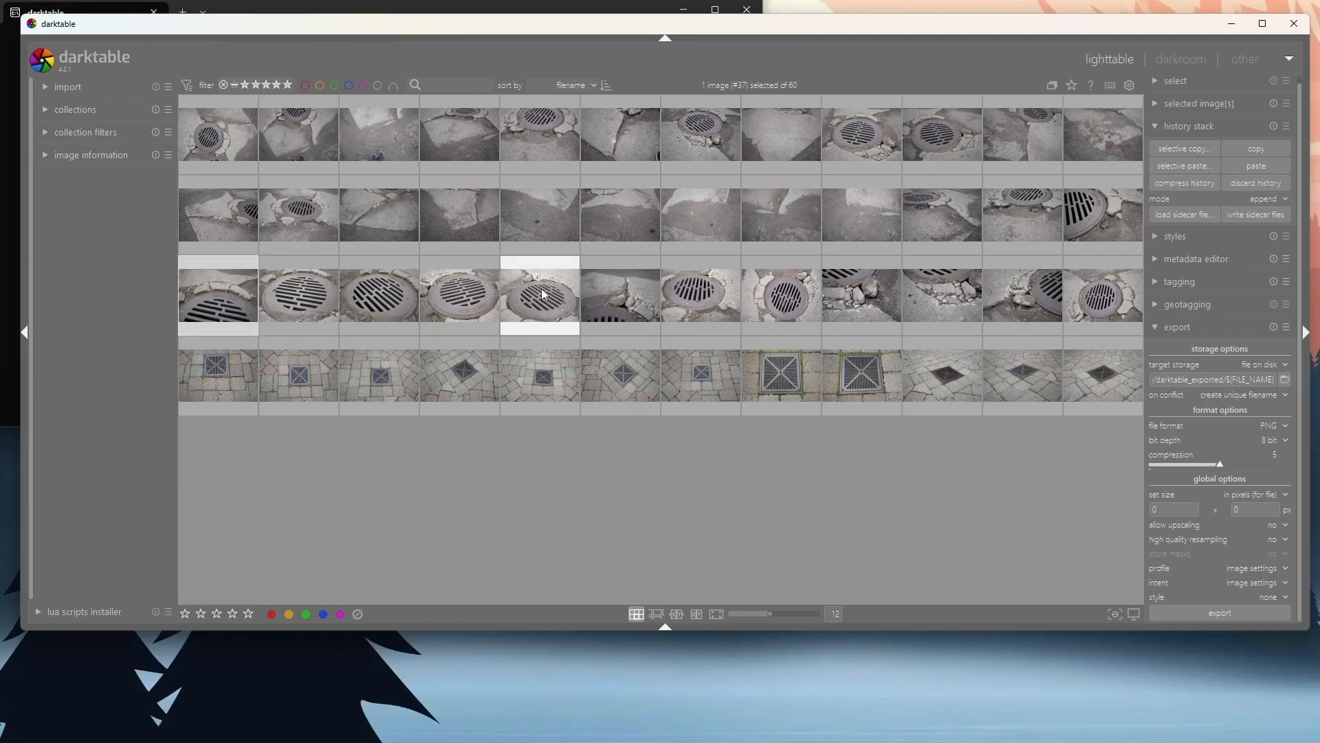
shift+click(549, 296)
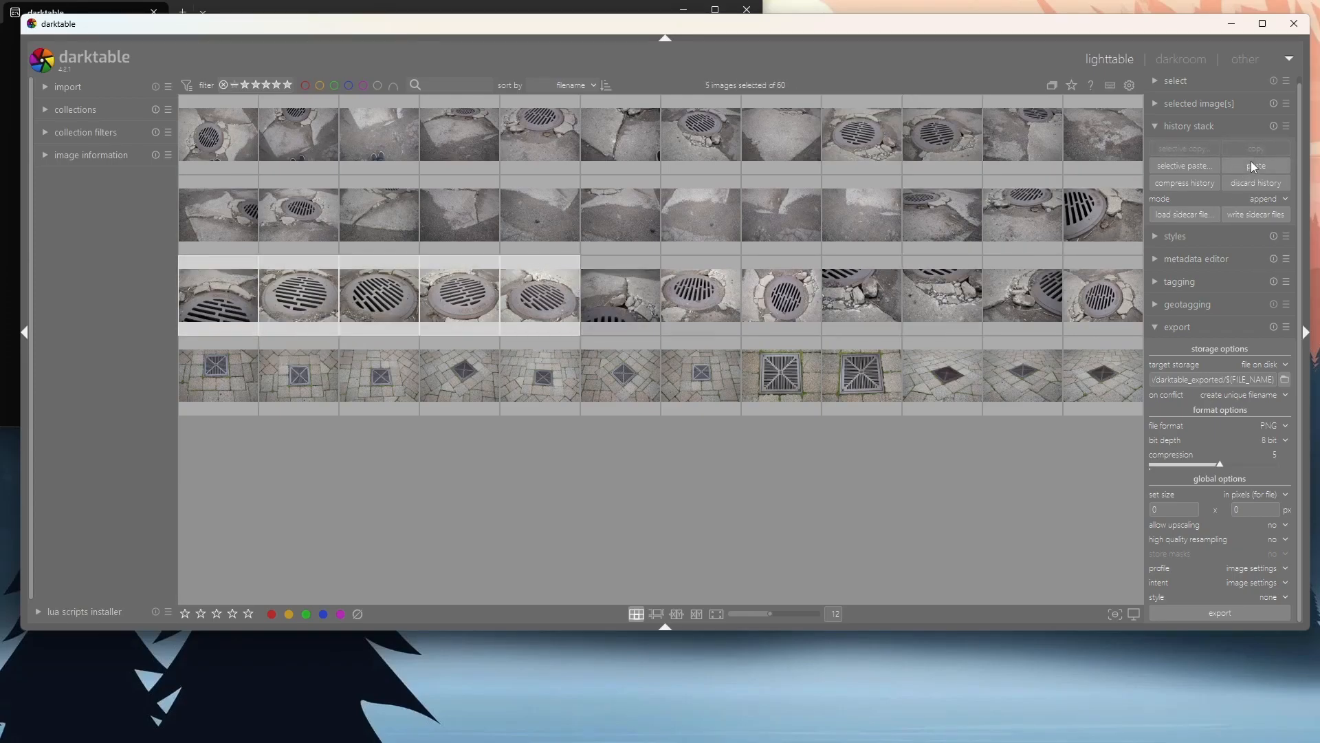
click(722, 314)
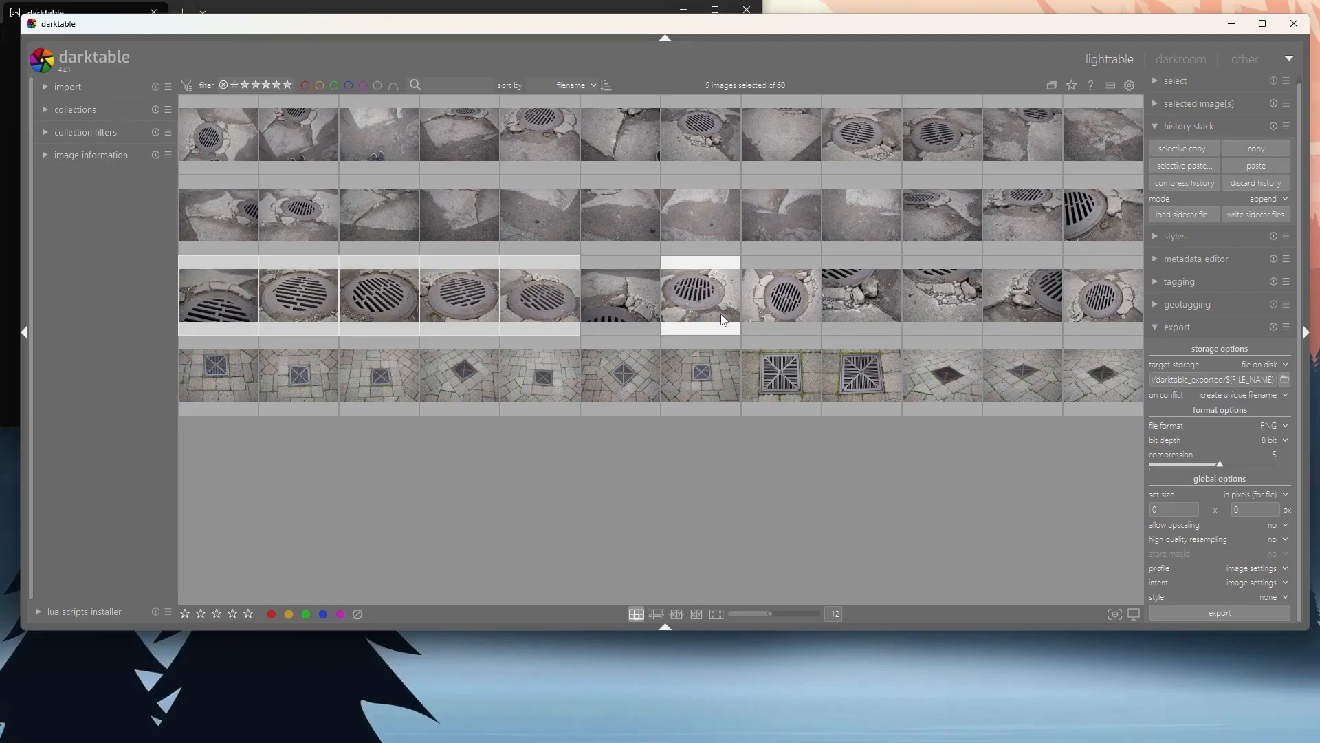
ctrl+click(791, 312)
click(1262, 167)
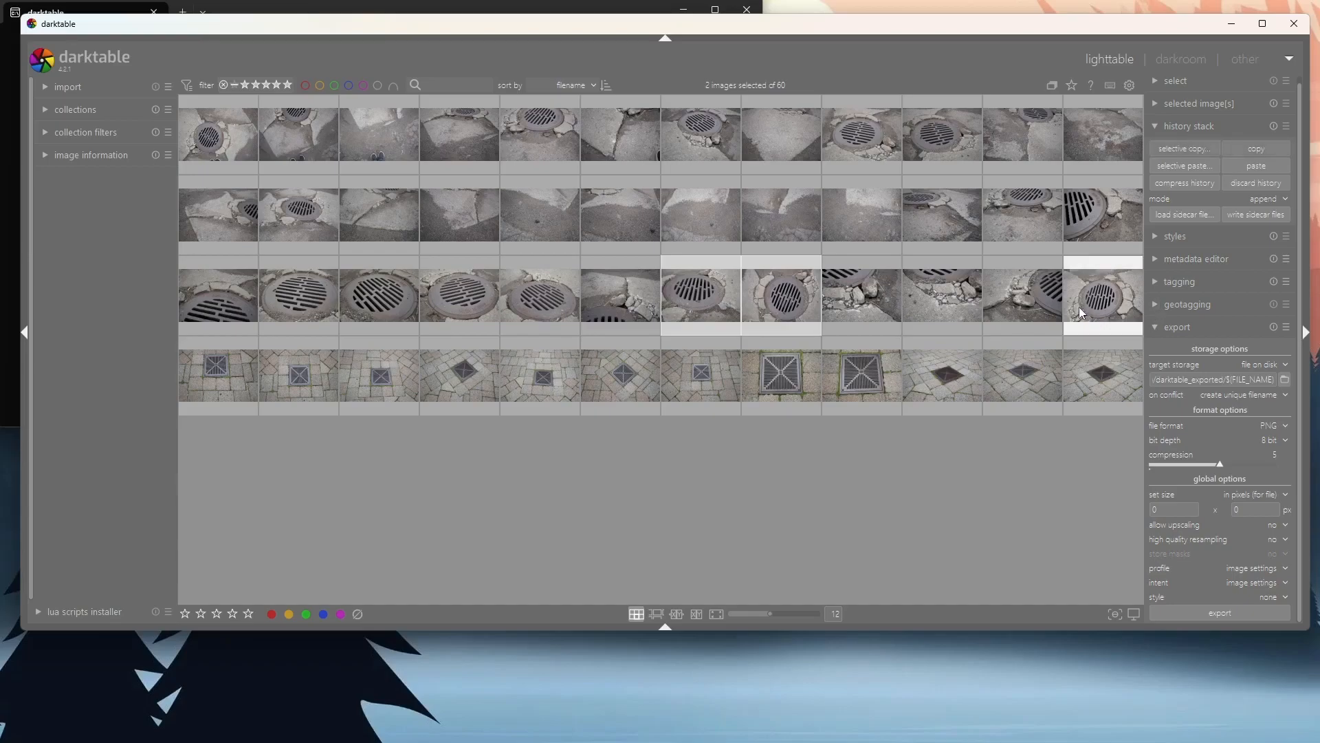
click(1105, 305)
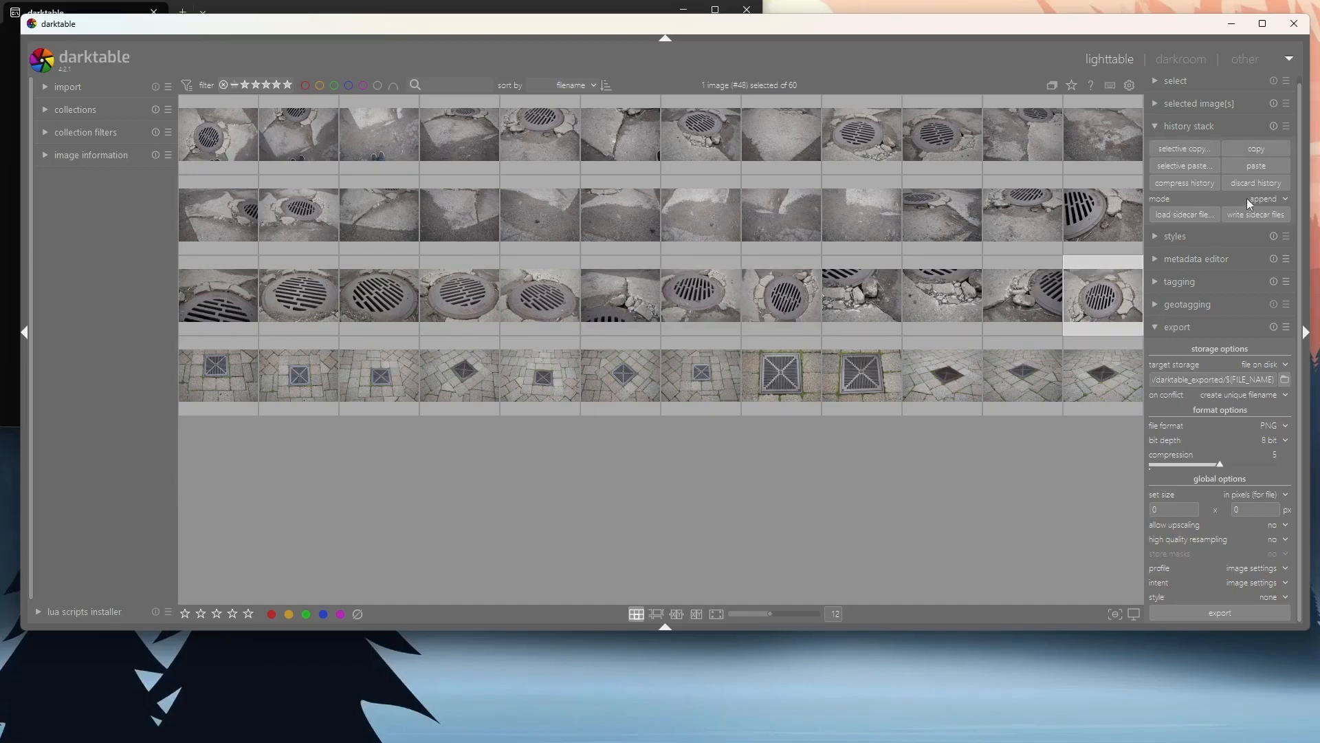
click(1263, 165)
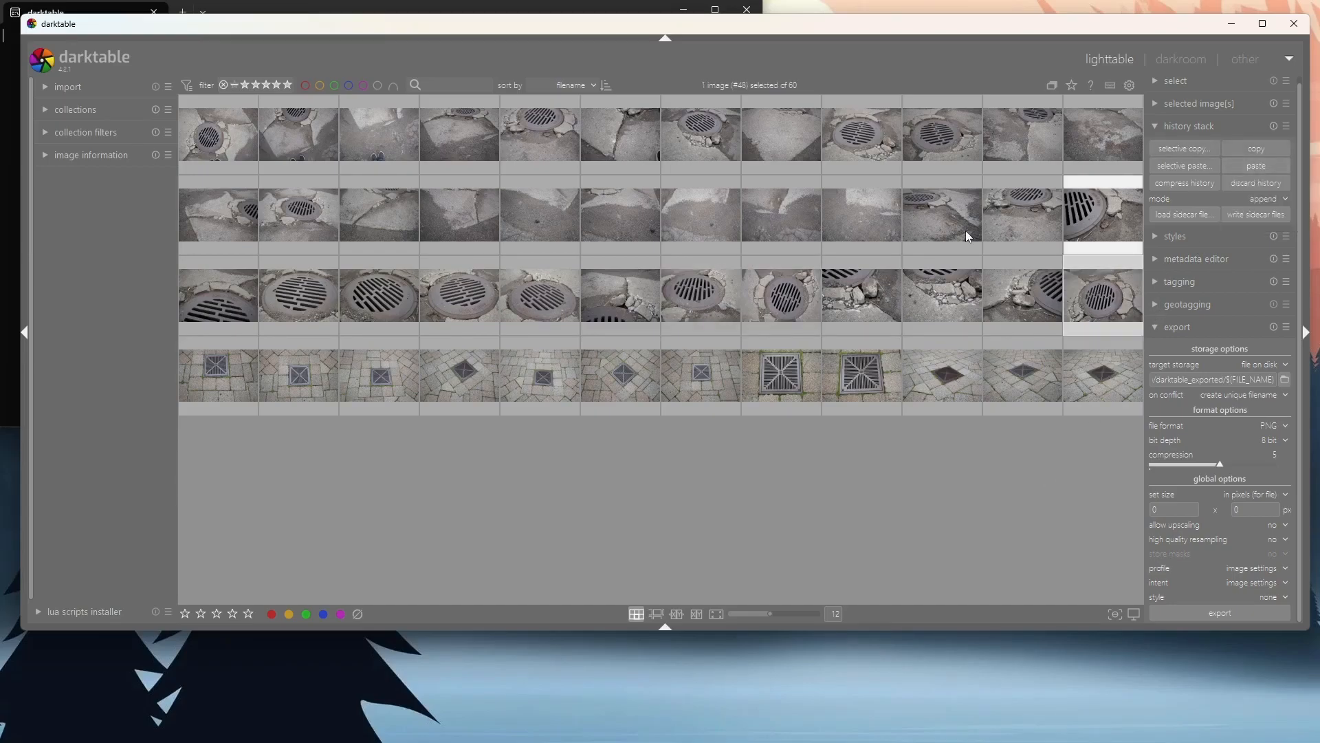
Select the round drain photos #13 through #48 and export them to disk as PNG files
shift+click(198, 146)
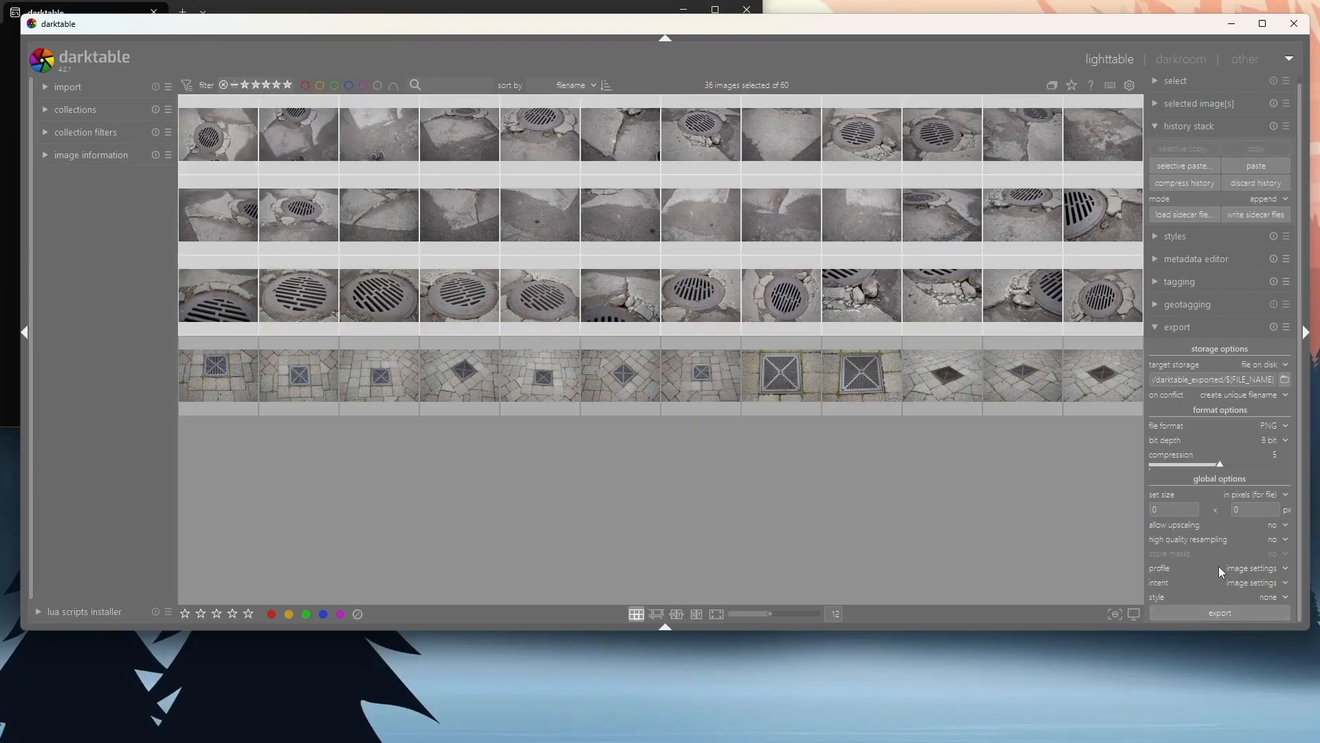
click(1217, 613)
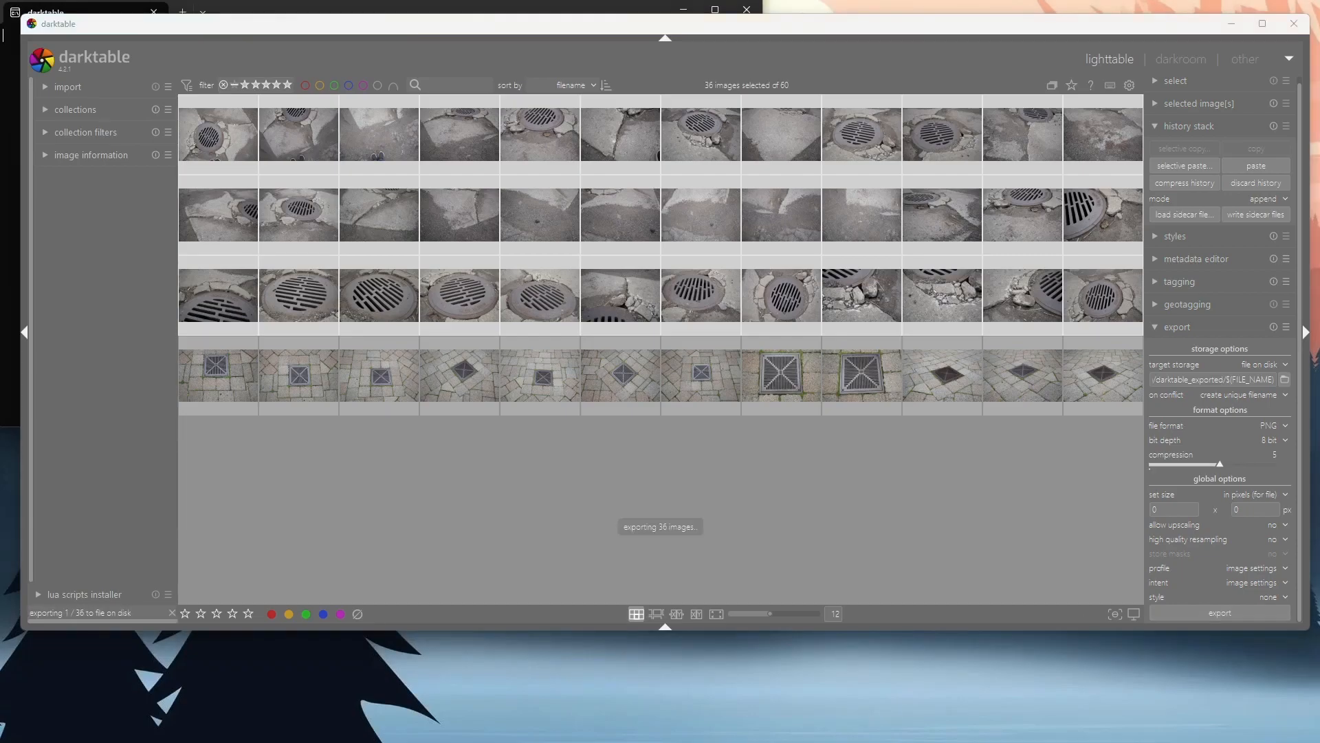
Switch to File Explorer, open Tutorial Dump's darktable_exported folder and check the exported PNG files against the export progress in darktable
key(alt+Tab)
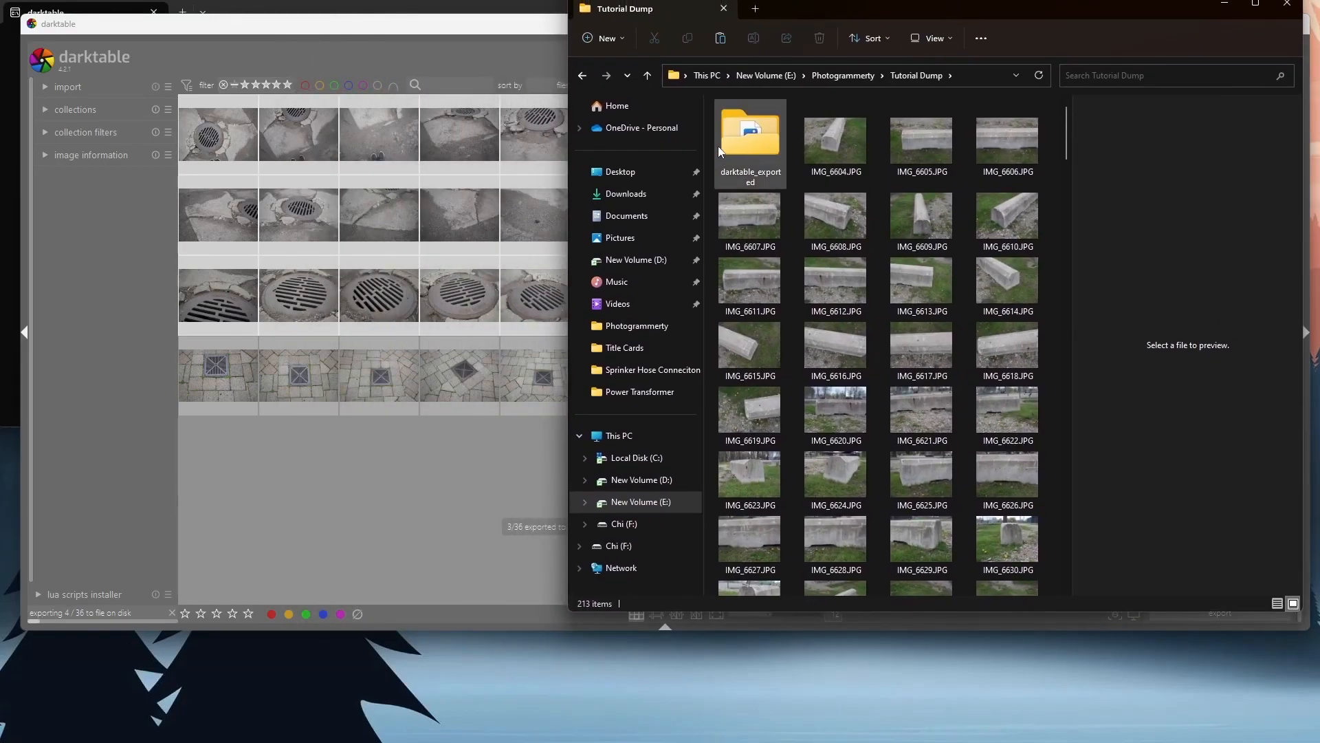
double_click(740, 138)
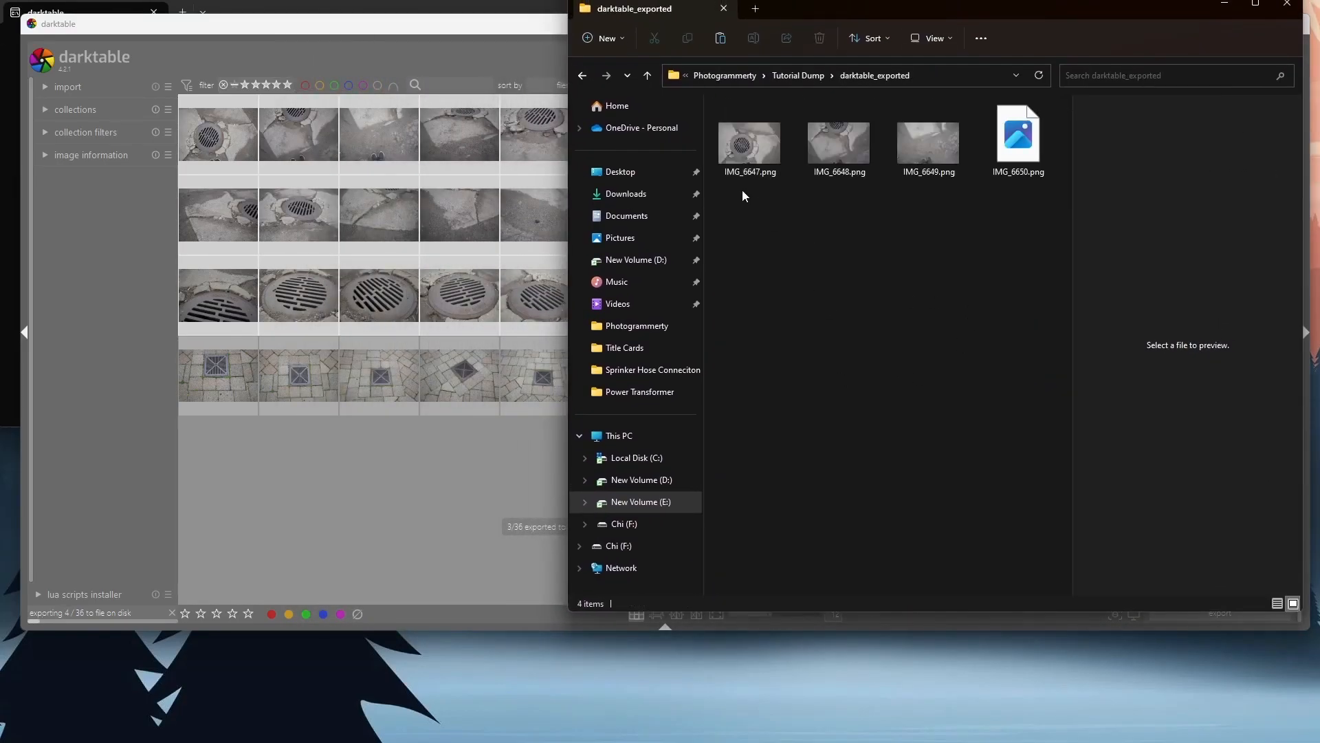
drag(773, 15, 763, 85)
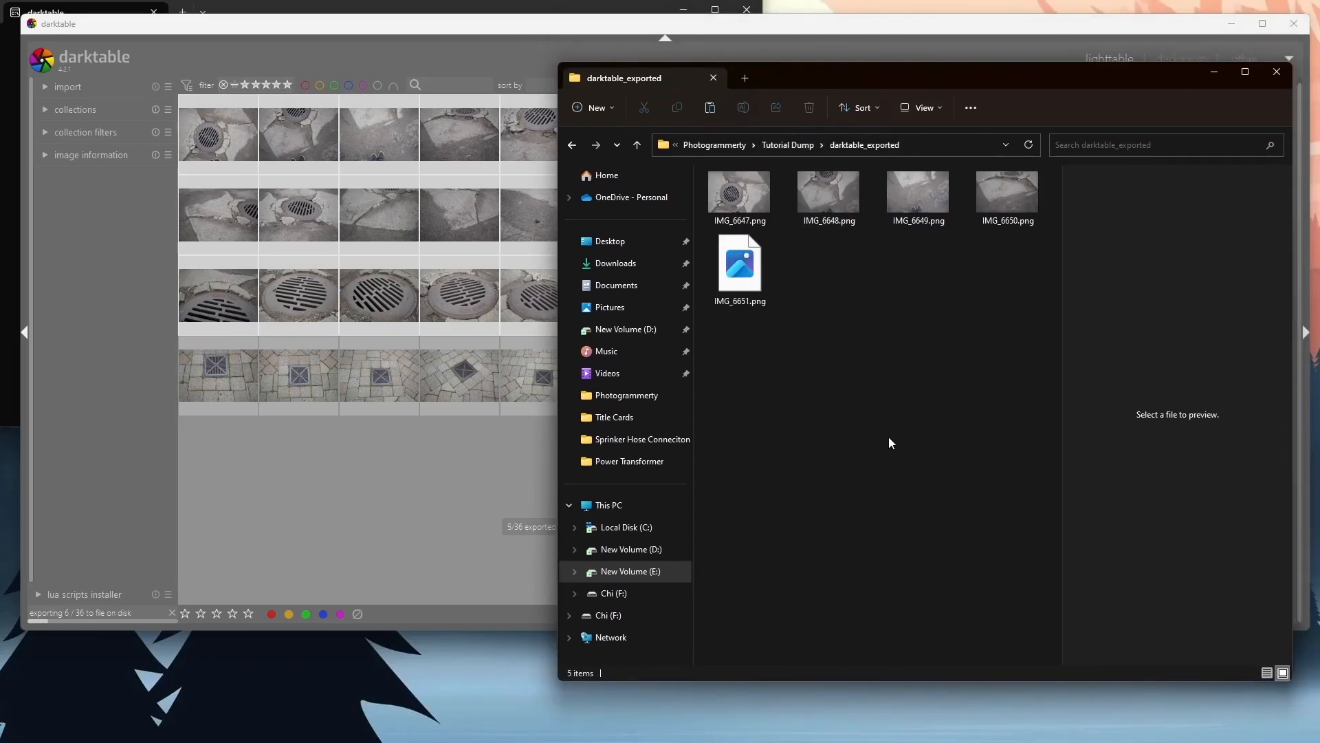
click(121, 451)
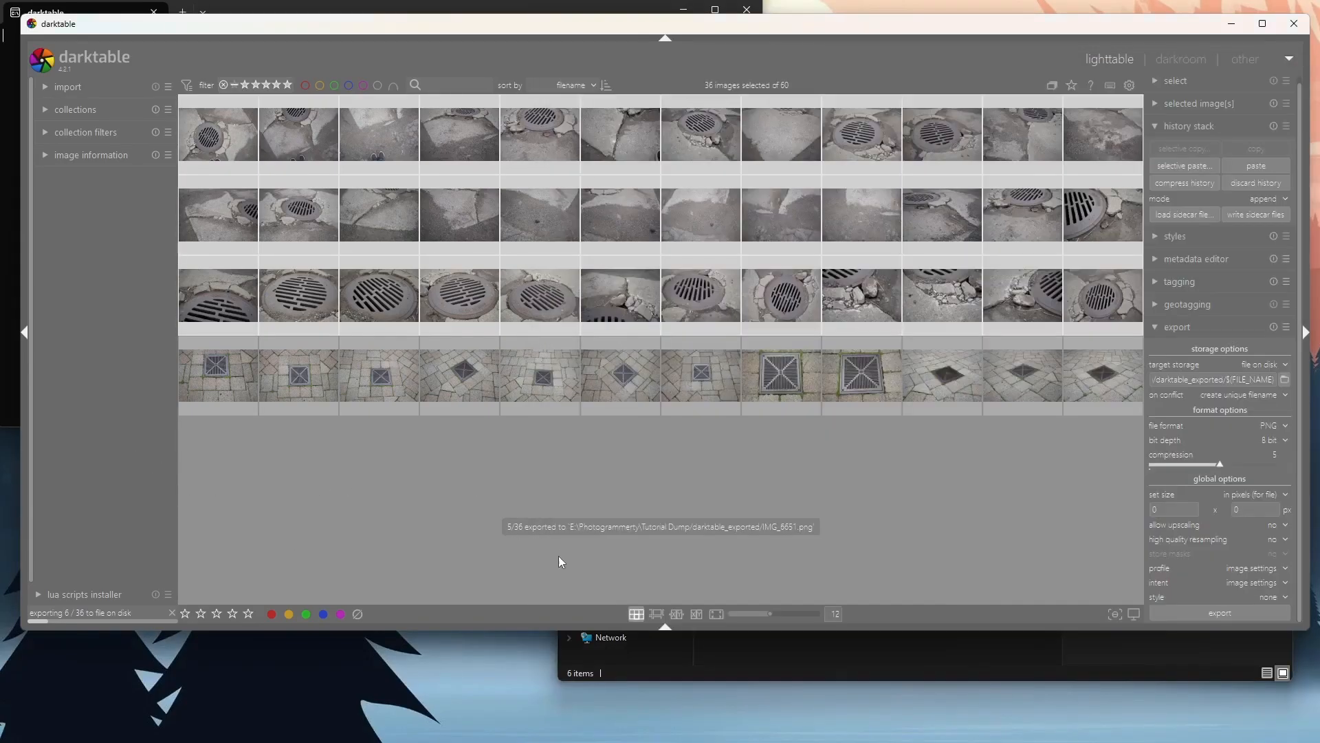
click(1041, 675)
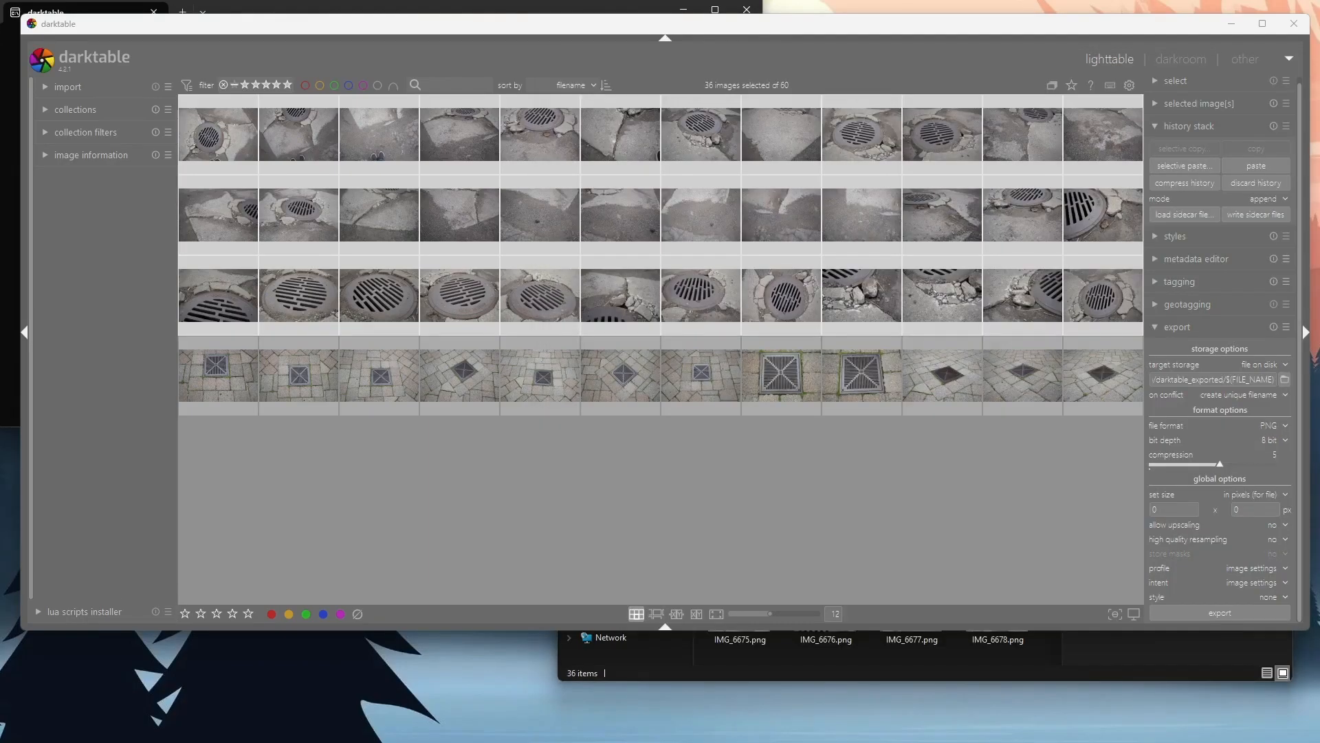
click(1062, 665)
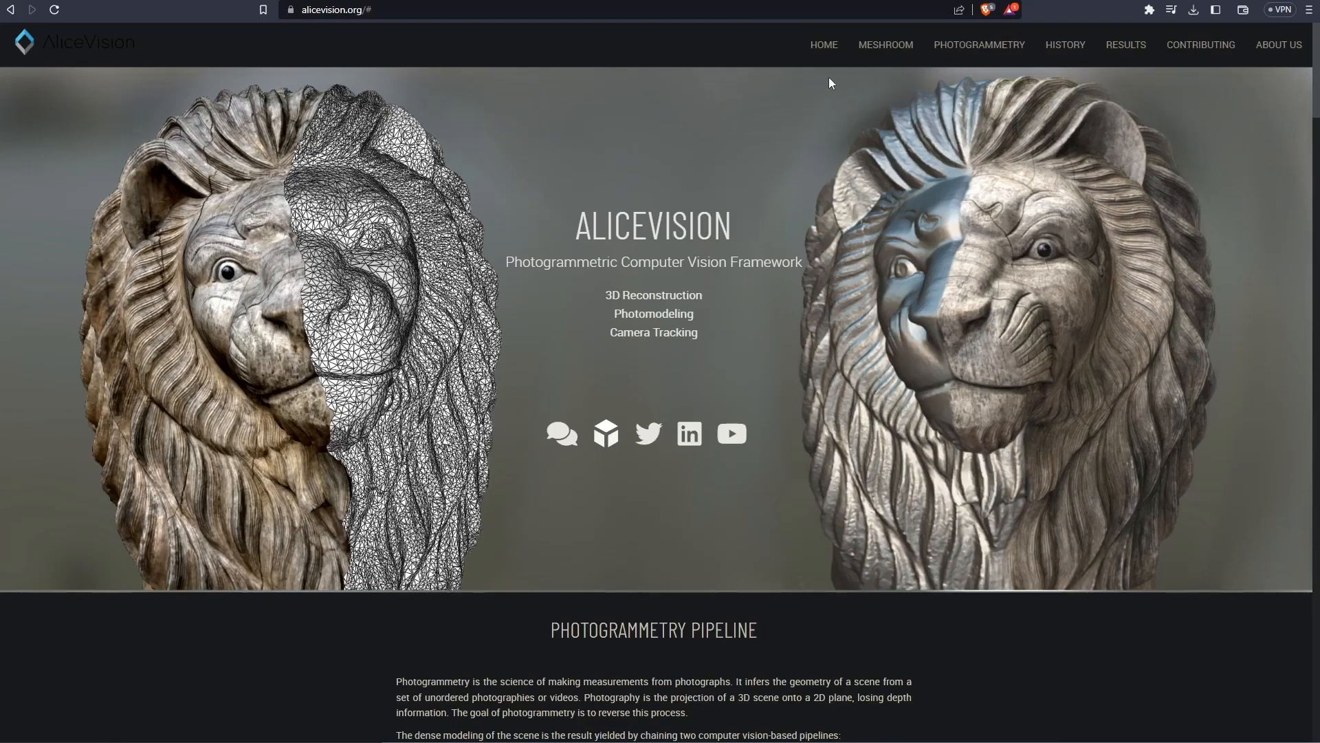
Review the Meshroom section of the AliceVision site and the README of the openphotogrammetry/meshroomcl GitHub repository
click(885, 49)
scroll(267, 390, down, 7)
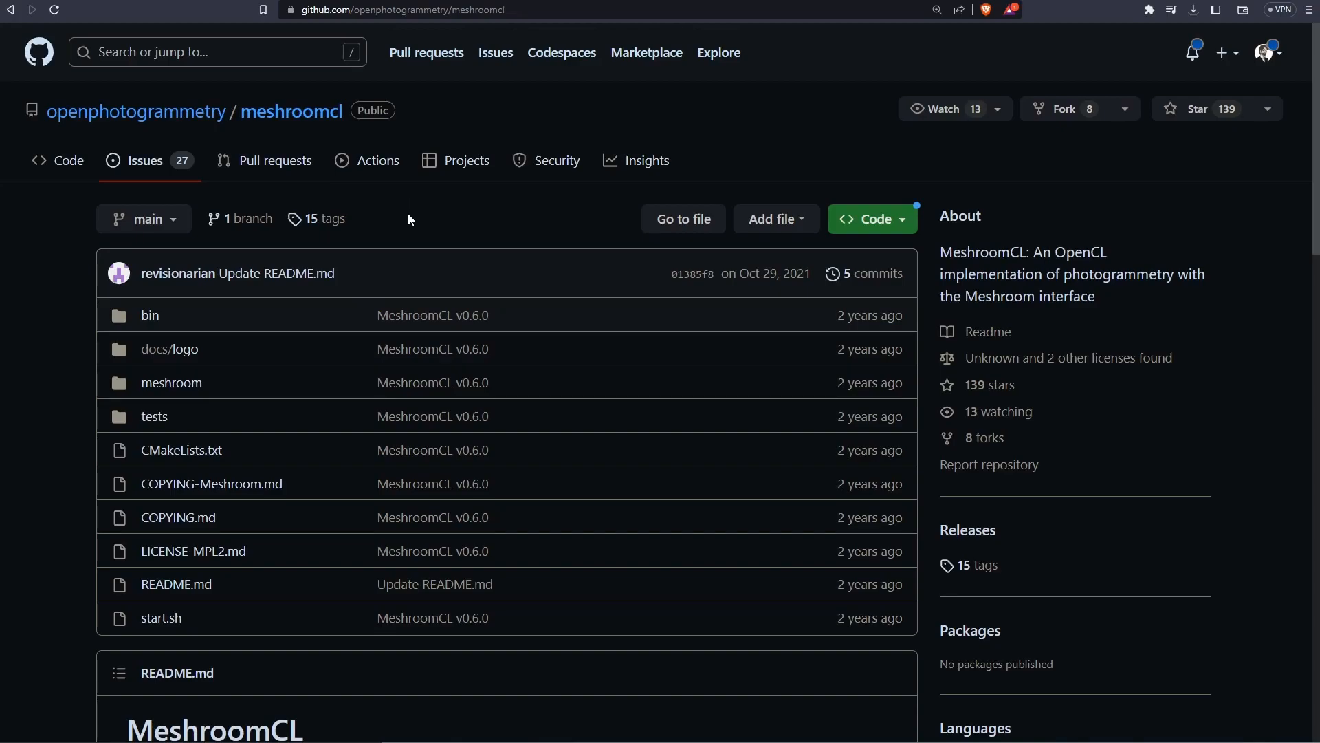
scroll(865, 452, down, 3)
scroll(865, 450, down, 3)
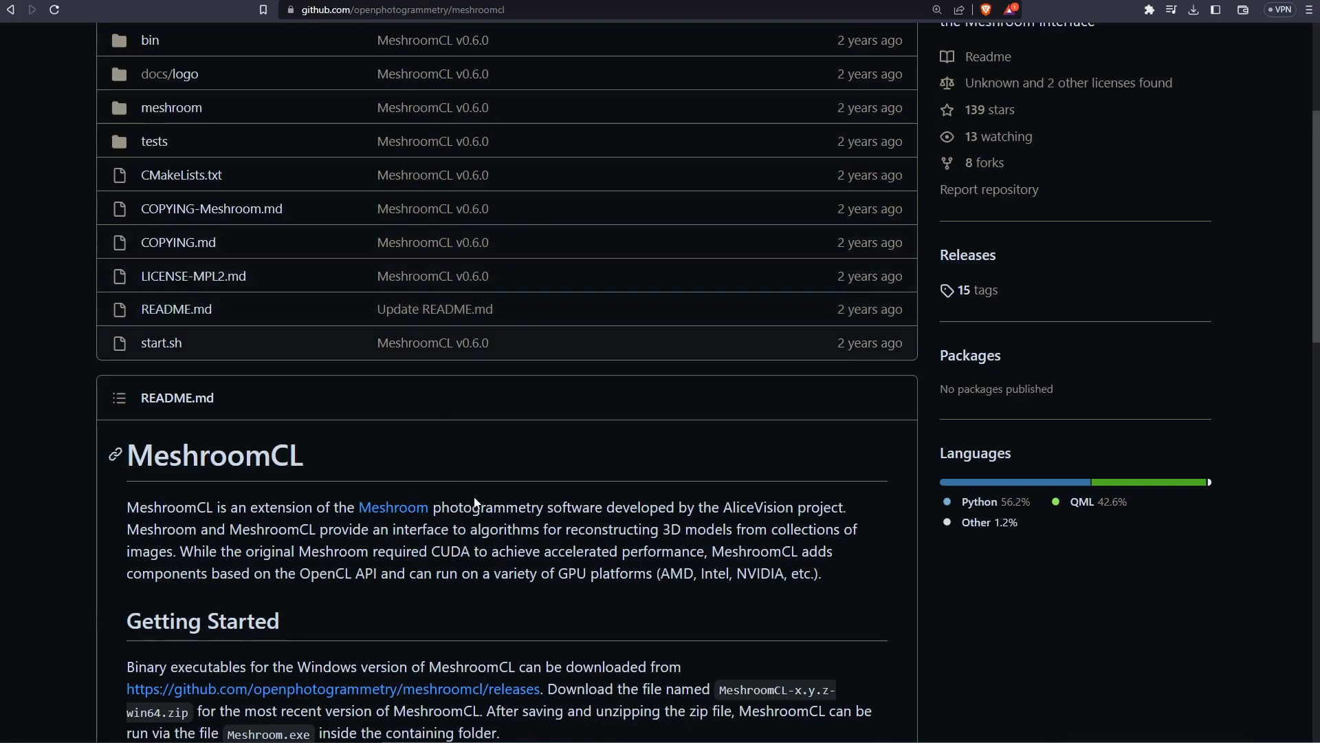
scroll(465, 475, up, 4)
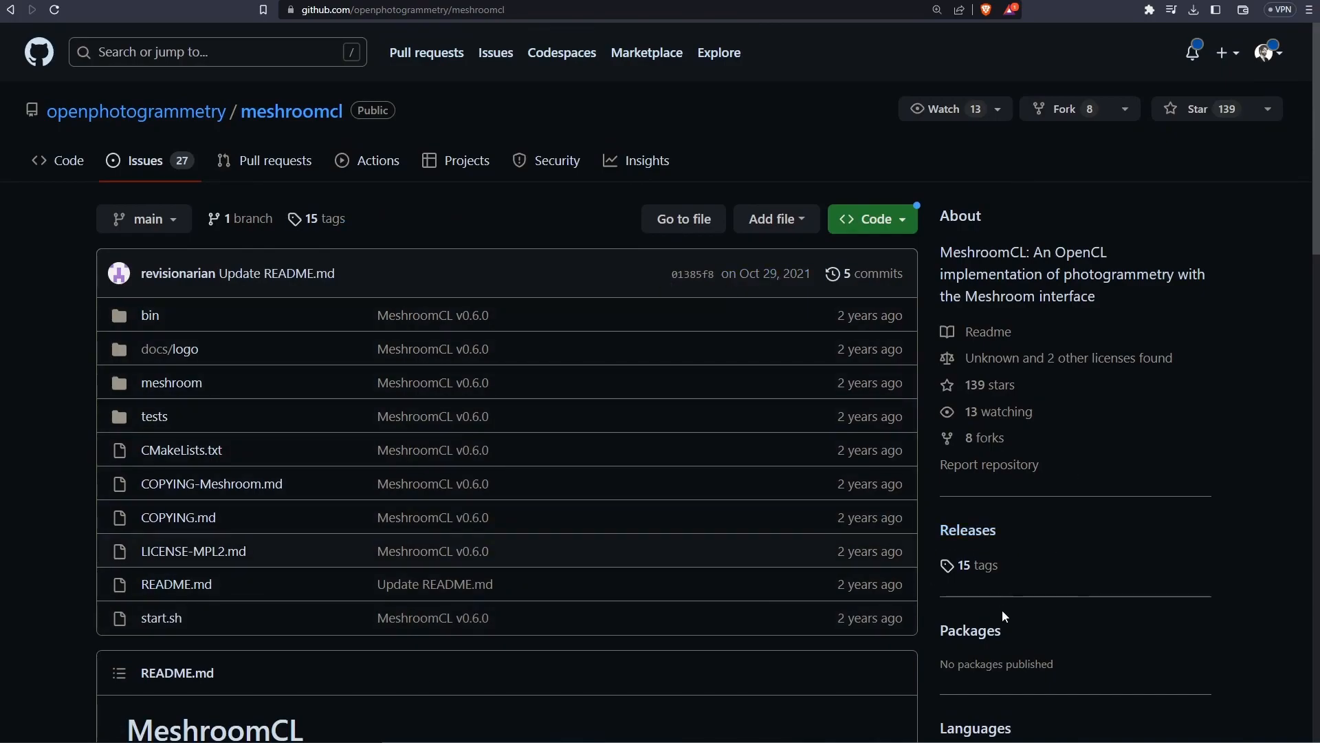
Open the meshroomcl v0.9.0 release from the repository's tags and try to download MeshroomCL-0.9.0-win64.zip
click(995, 567)
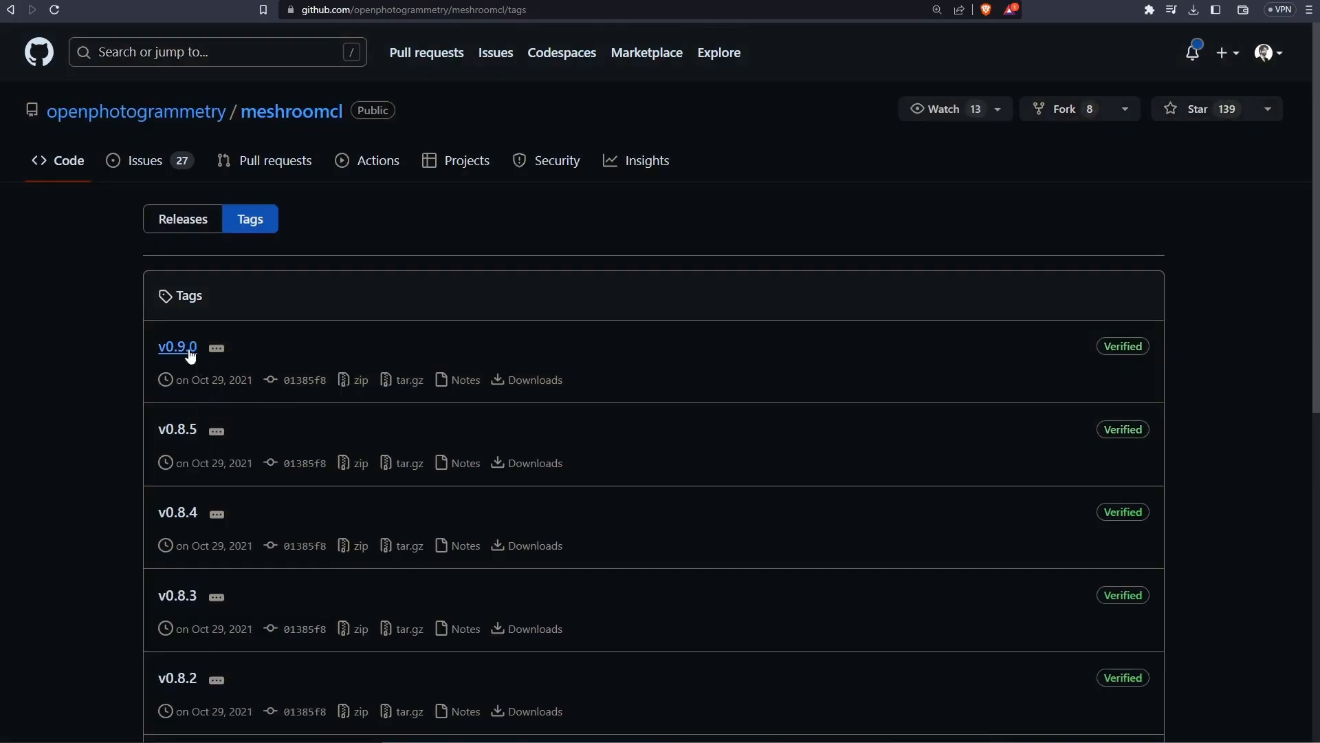
click(189, 350)
click(222, 523)
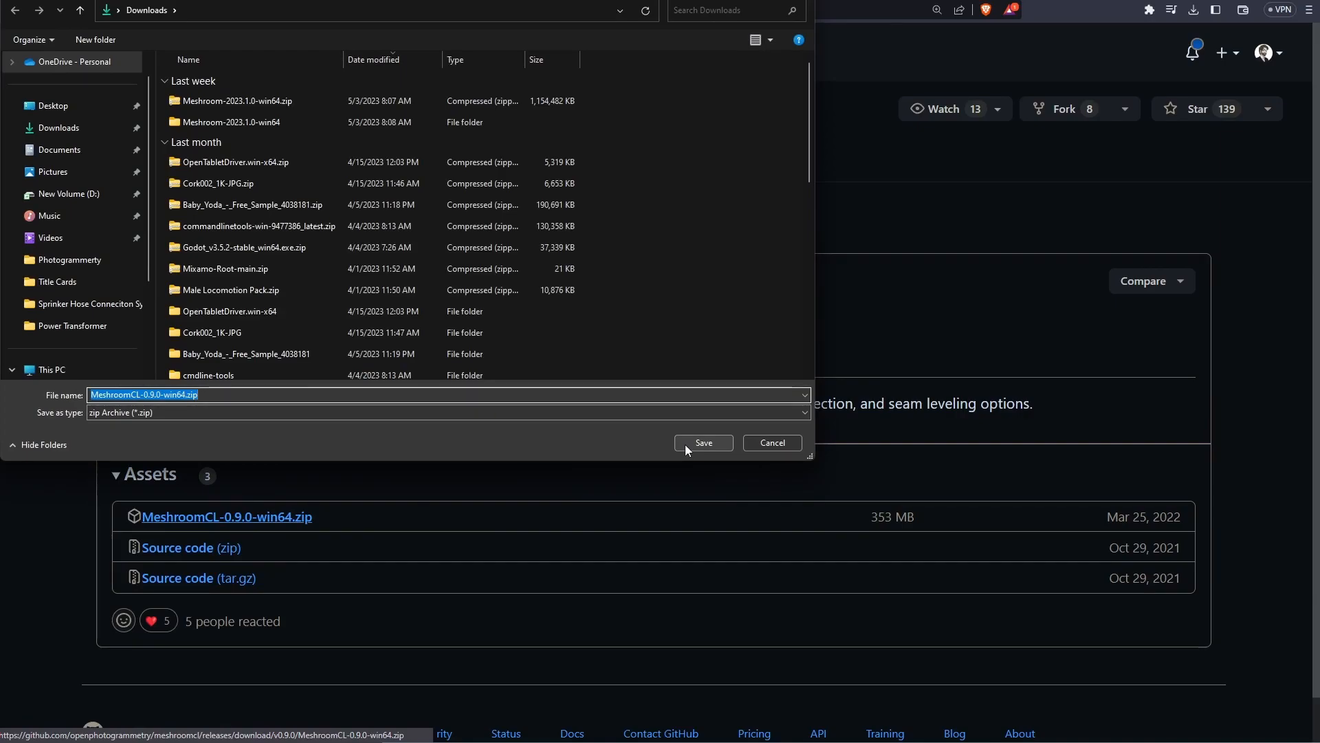
click(772, 443)
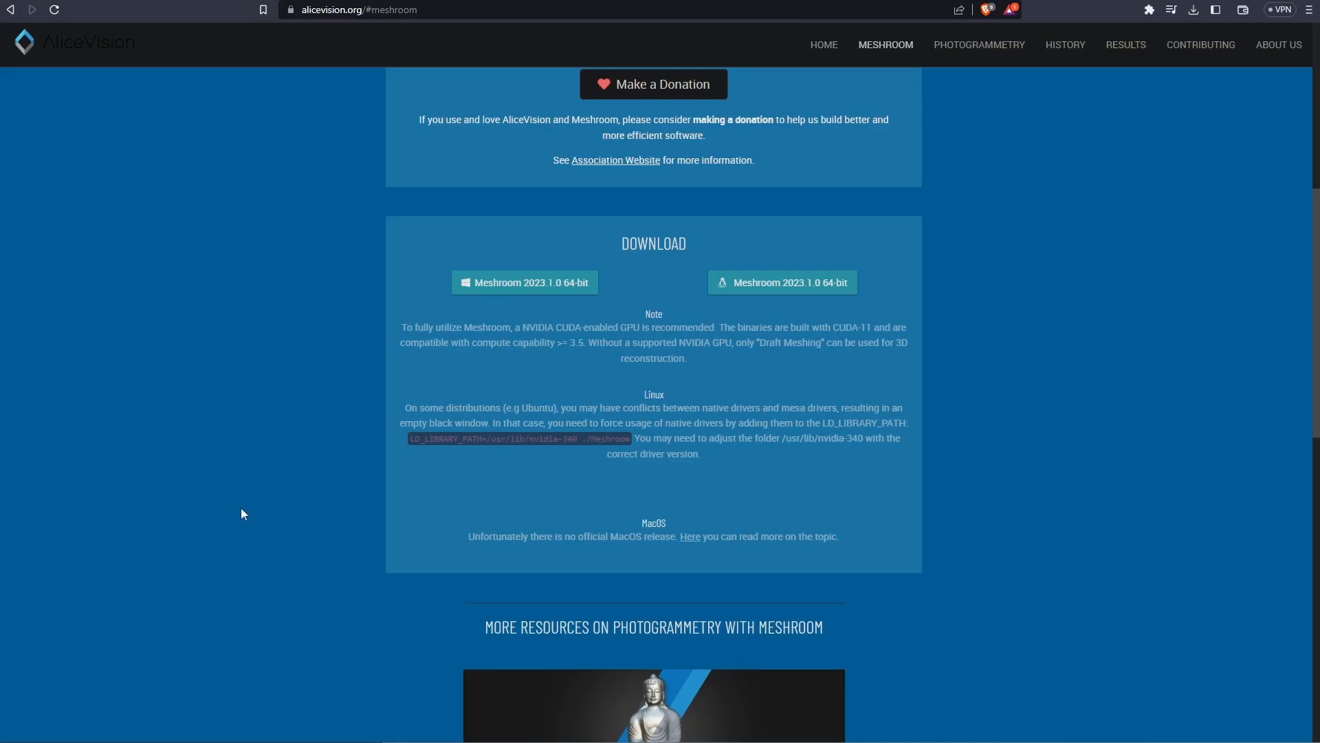
Try to download the Windows build of Meshroom 2023.1.0 64-bit from the AliceVision site
scroll(530, 589, up, 5)
click(519, 637)
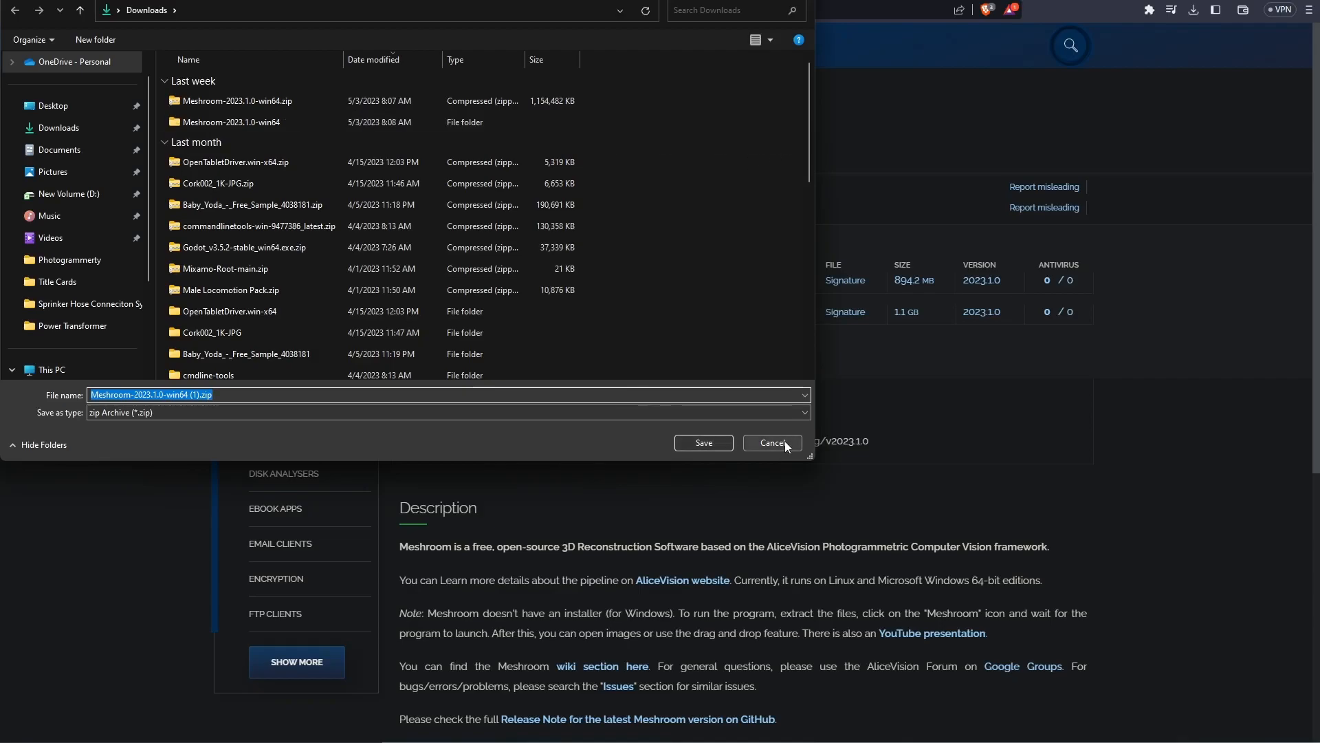
click(785, 442)
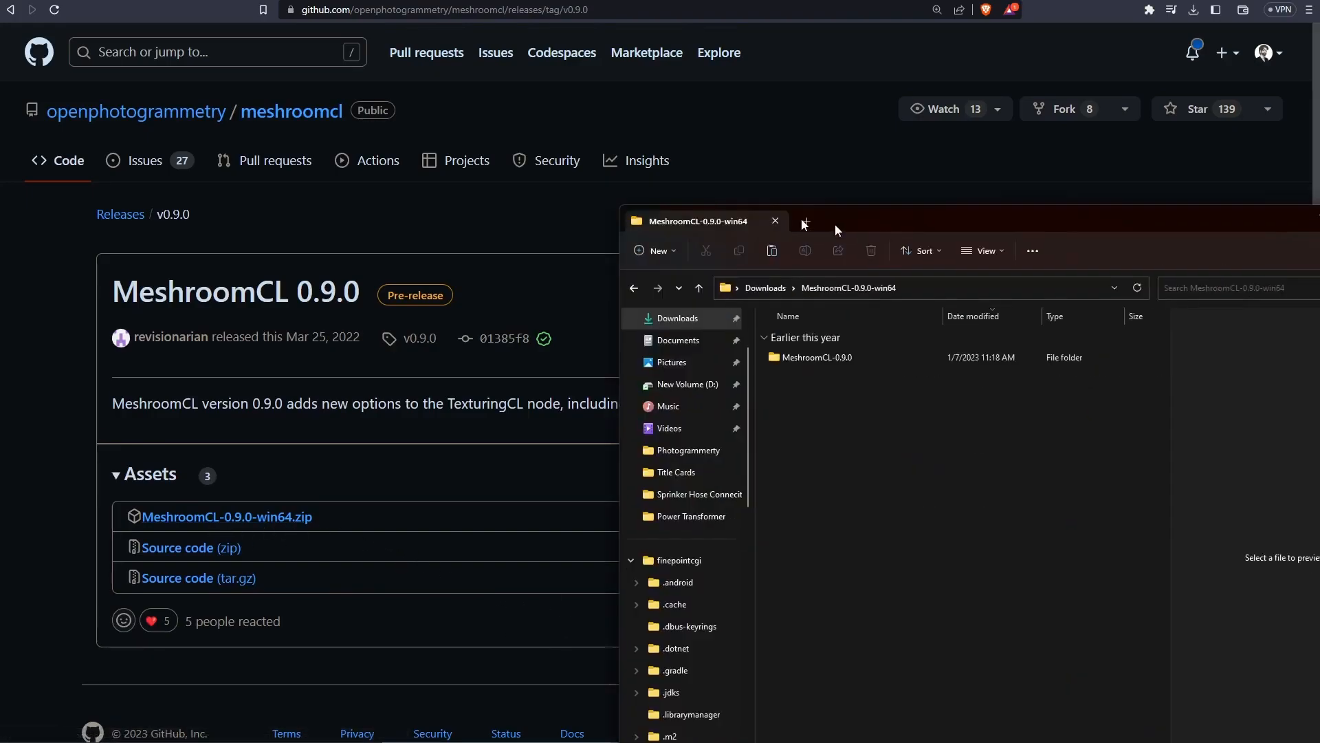
Switch to File Explorer, open the MeshroomCL-0.9.0 folder inside MeshroomCL-0.9.0-win64 and launch Meshroom.exe
drag(802, 232, 357, 65)
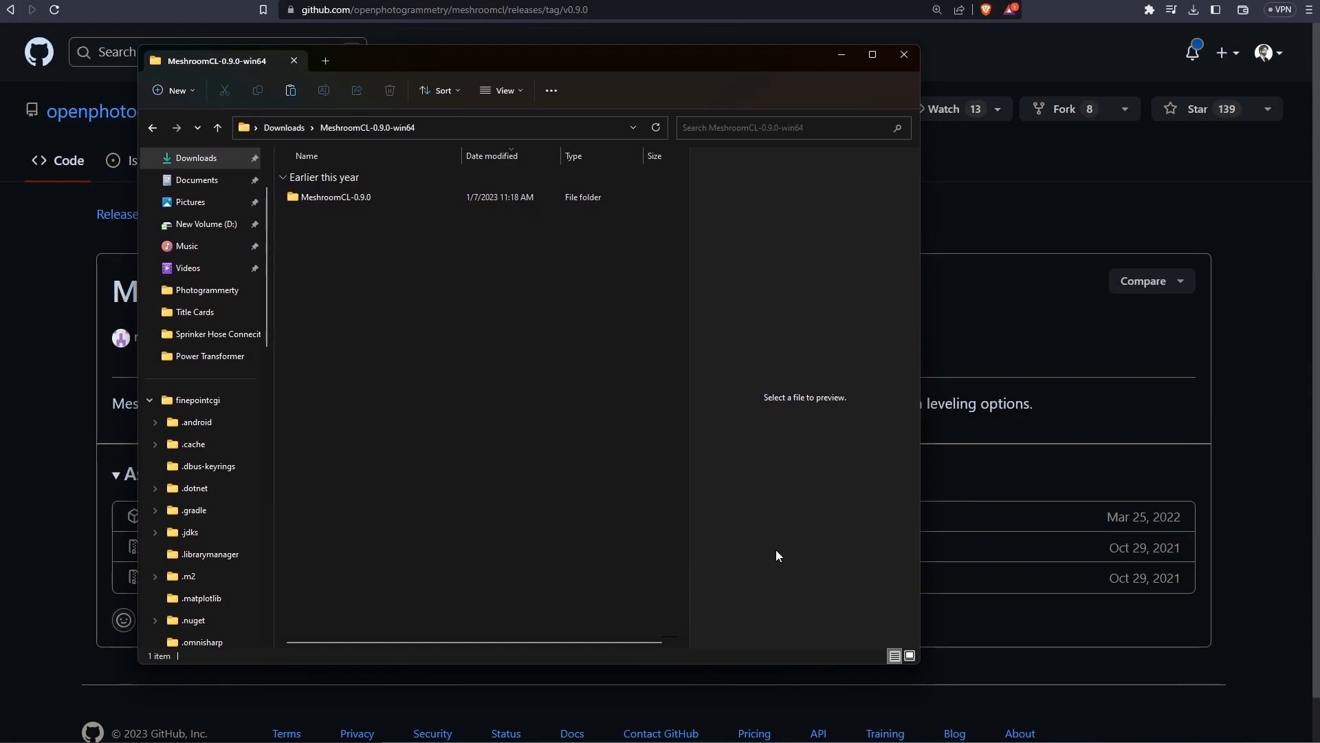
double_click(340, 198)
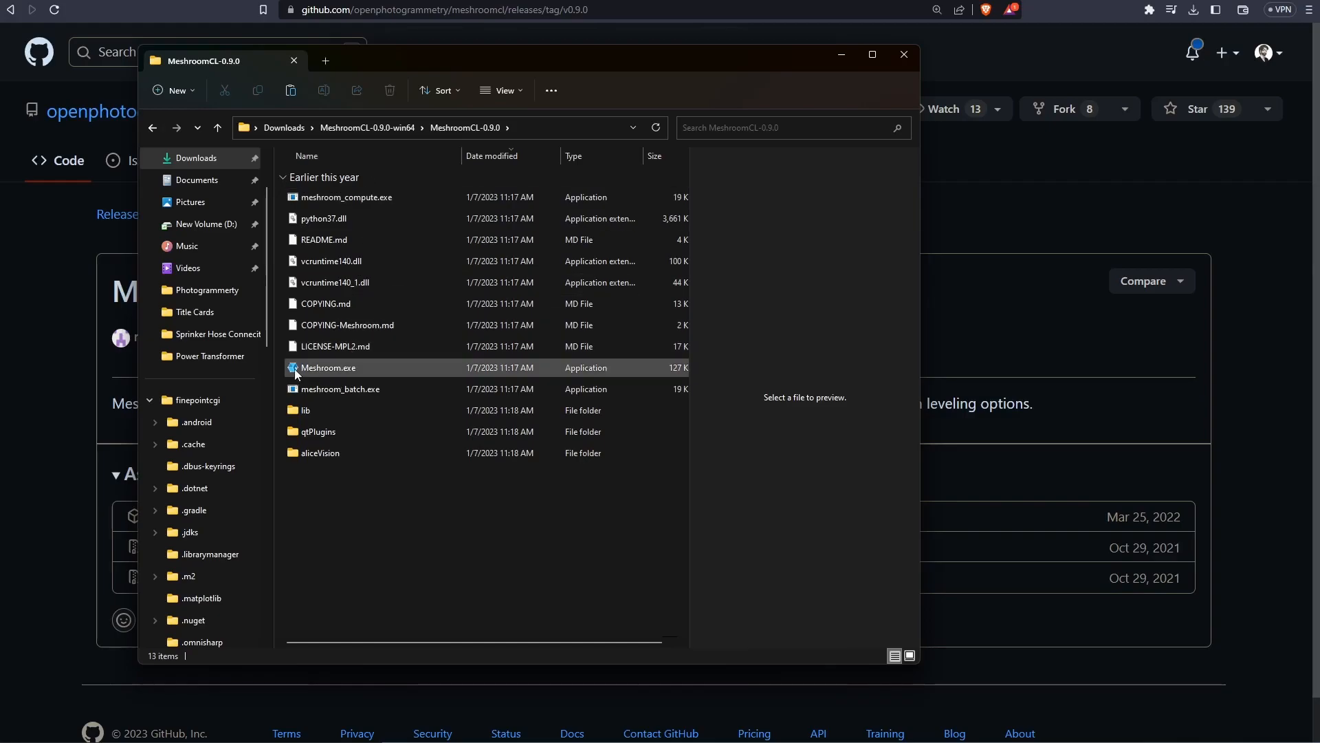
double_click(357, 370)
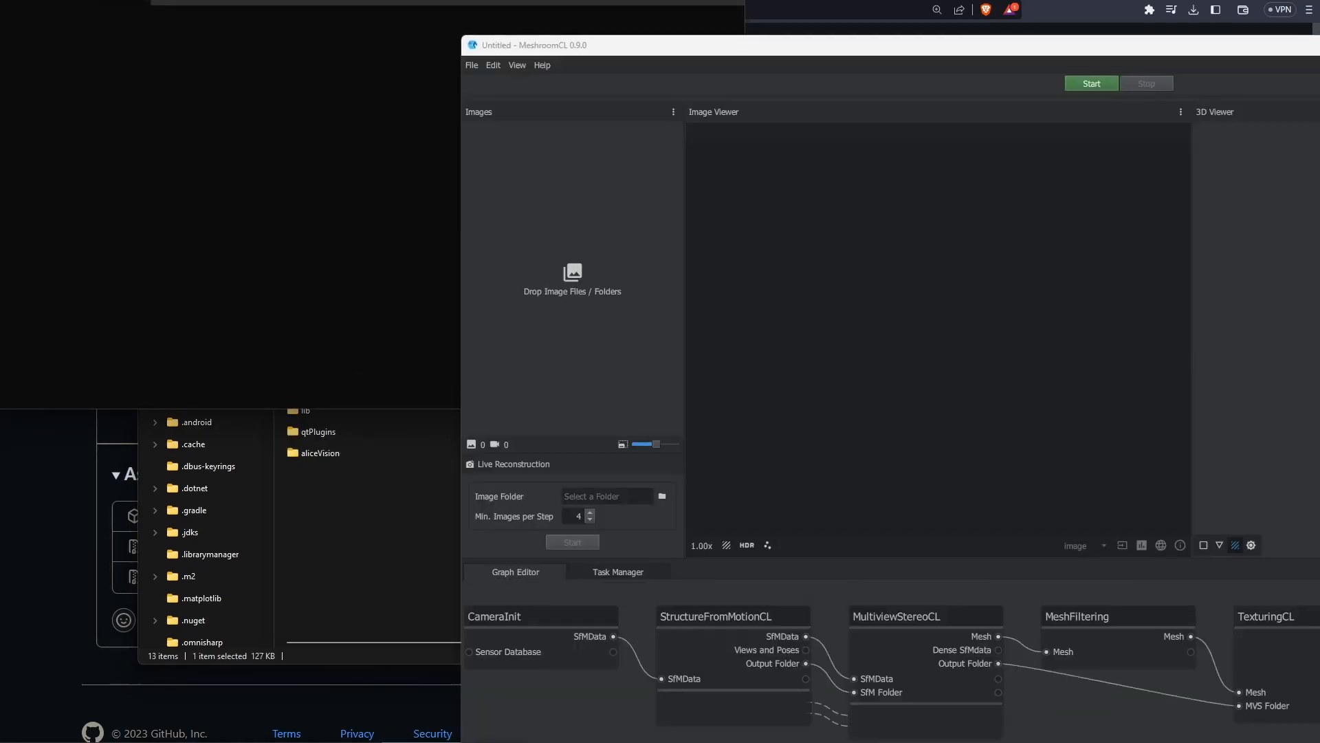
drag(1246, 49, 844, 84)
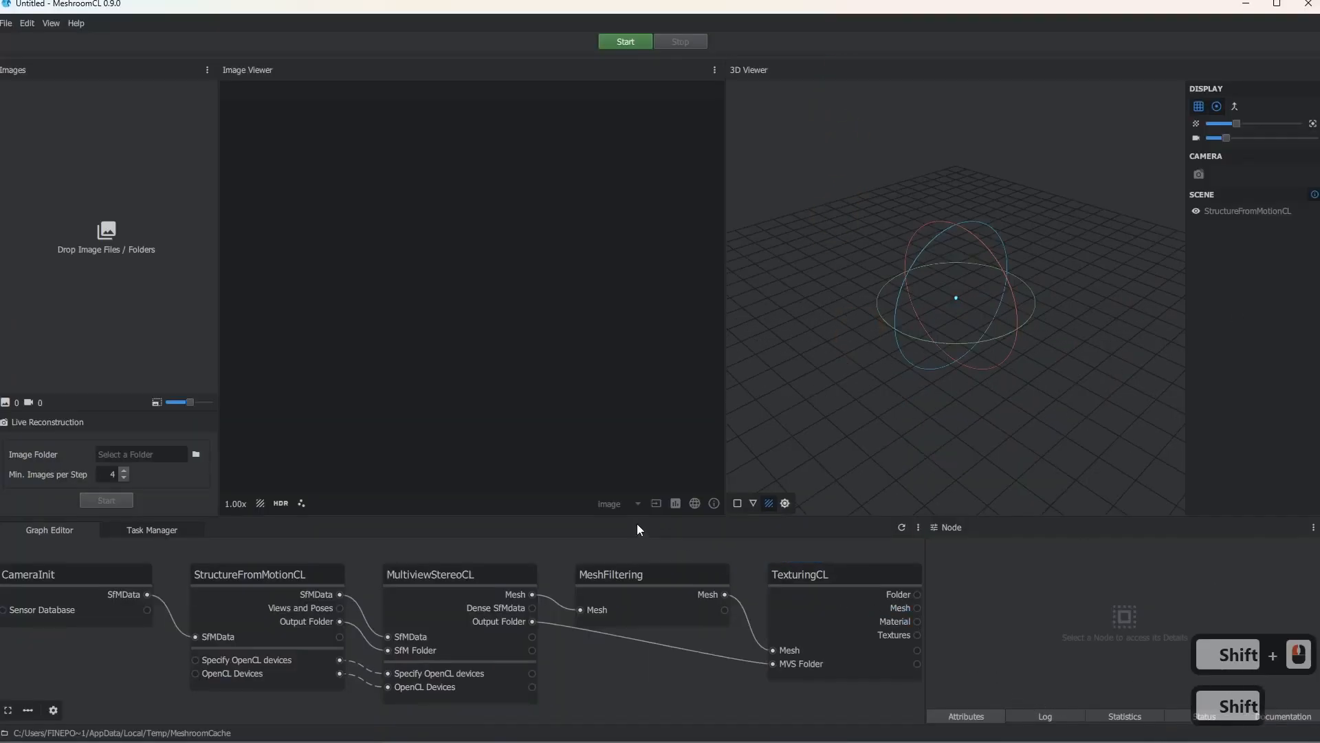
Enlarge the Graph Editor area and move the MeshFiltering node above the rest of the pipeline
drag(606, 516, 605, 359)
mouse_move(604, 612)
middle_down()
mouse_move(725, 679)
mouse_move(587, 610)
middle_up()
scroll(717, 674, down, 3)
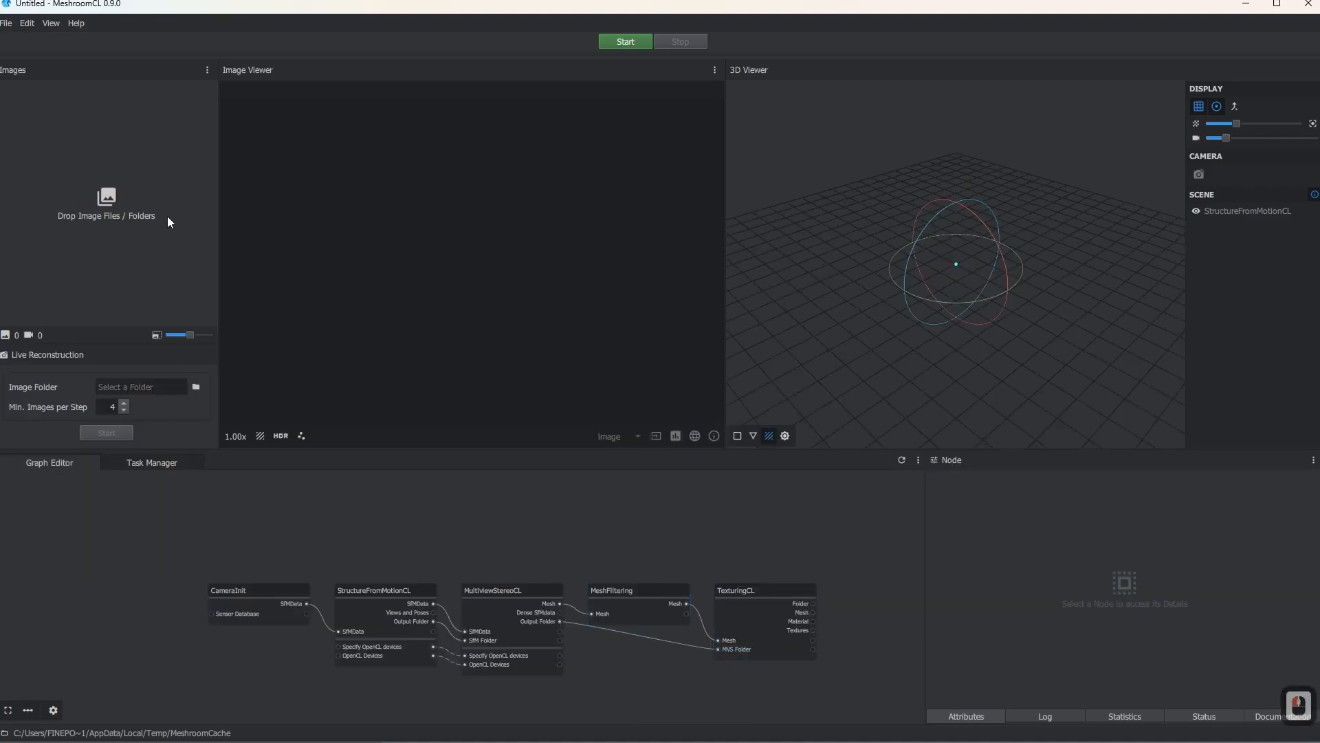
click(81, 582)
drag(639, 591, 638, 509)
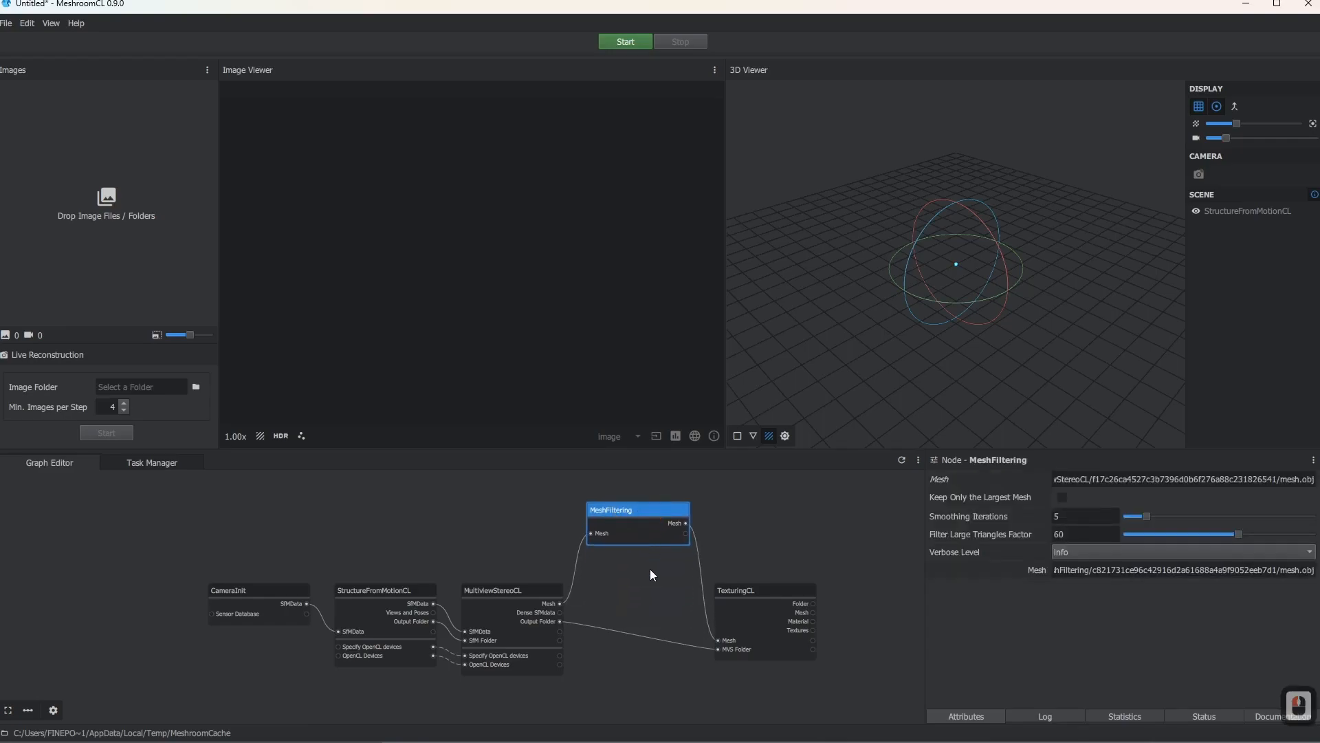
Add a MeshDecimate node from the Mesh Post-Processing category and place it above TexturingCL, beside MeshFiltering
right_click(749, 510)
mouse_move(780, 544)
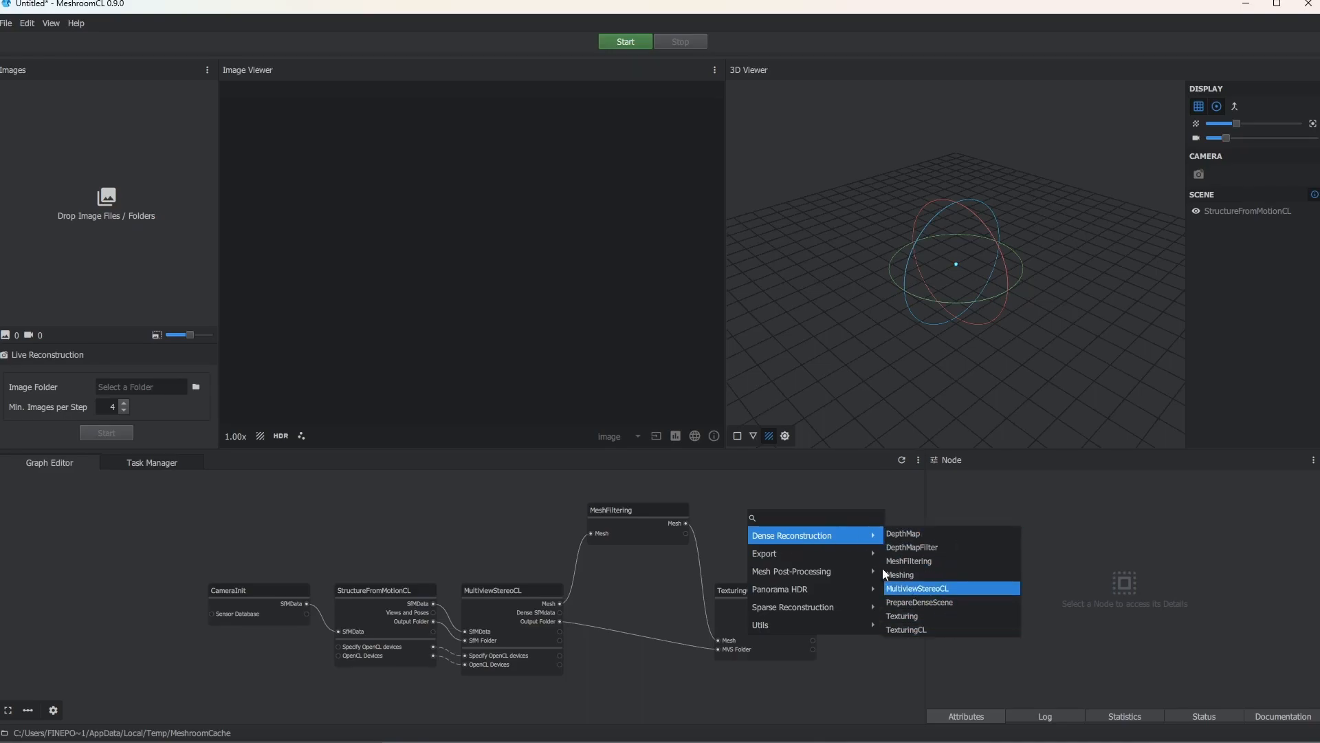
mouse_move(832, 554)
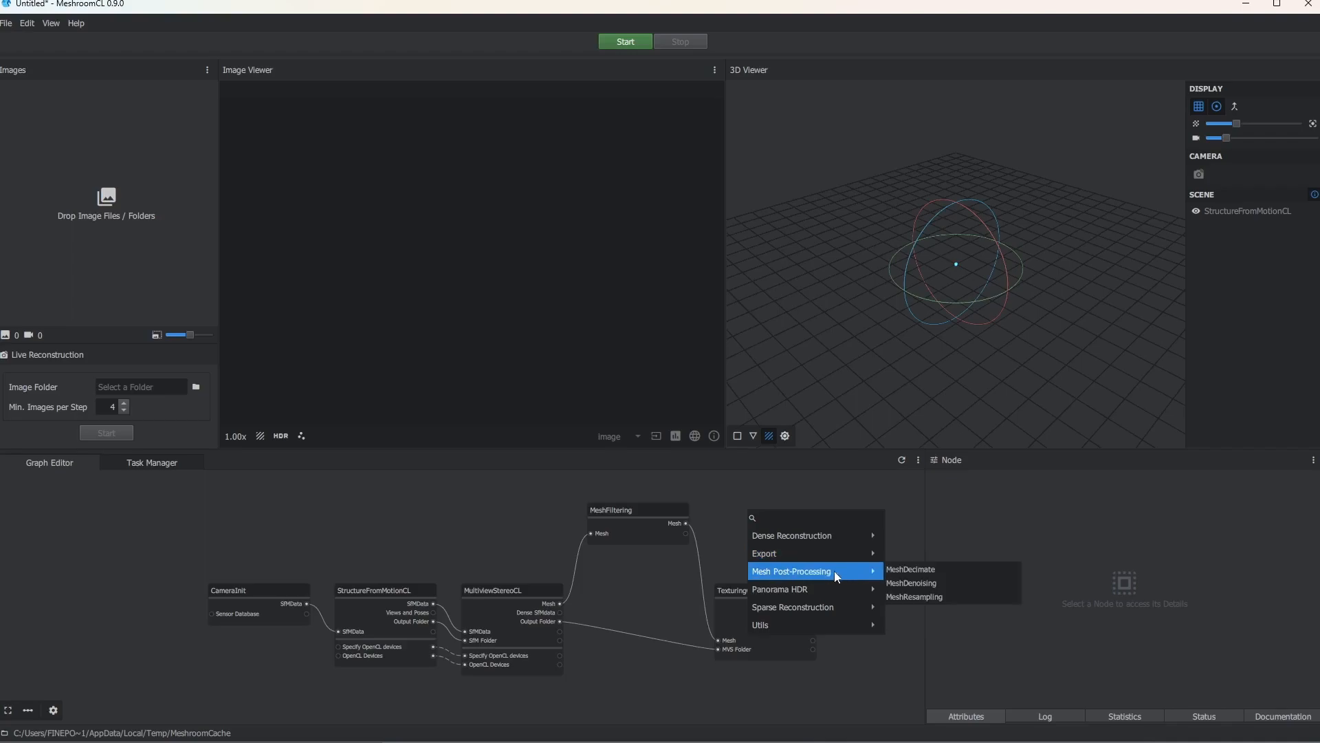
click(916, 572)
drag(797, 519, 771, 502)
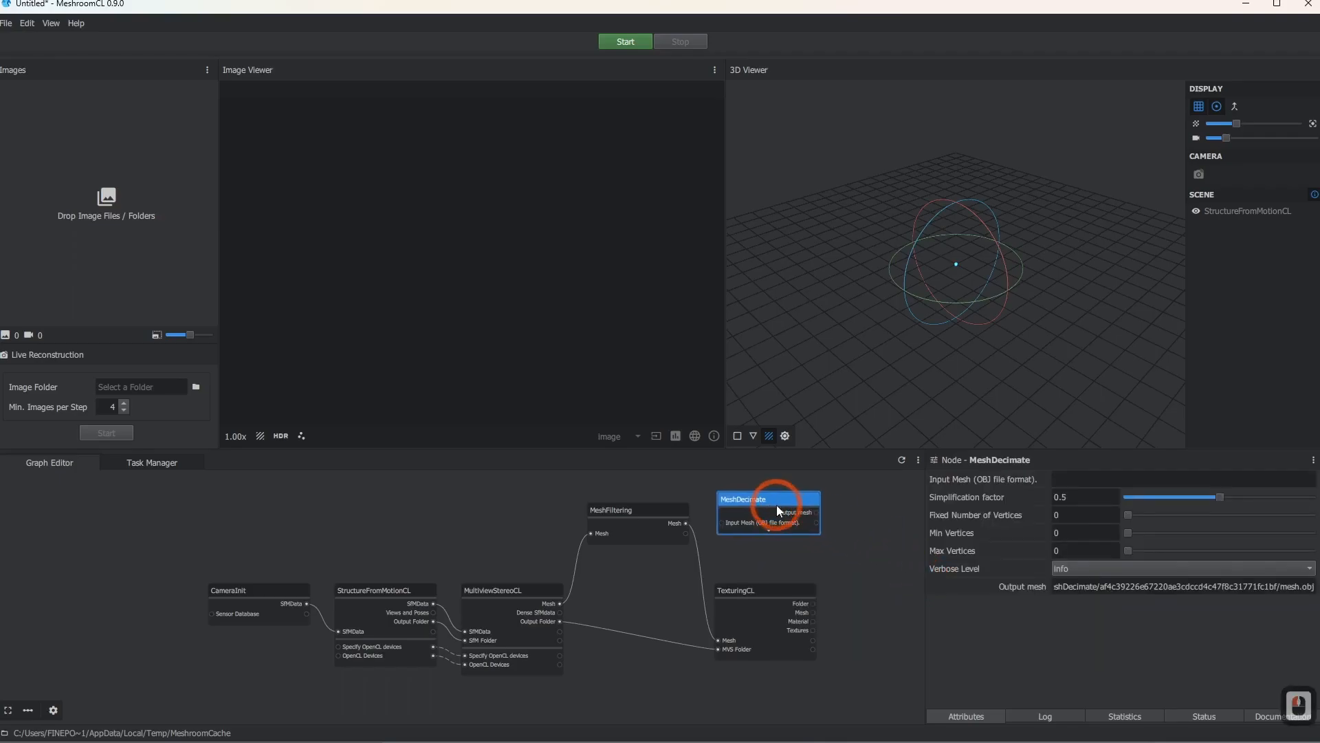
Connect MeshFiltering's Mesh output to the Input Mesh of the MeshDecimate node
scroll(705, 535, up, 4)
drag(621, 499, 687, 497)
scroll(691, 558, down, 3)
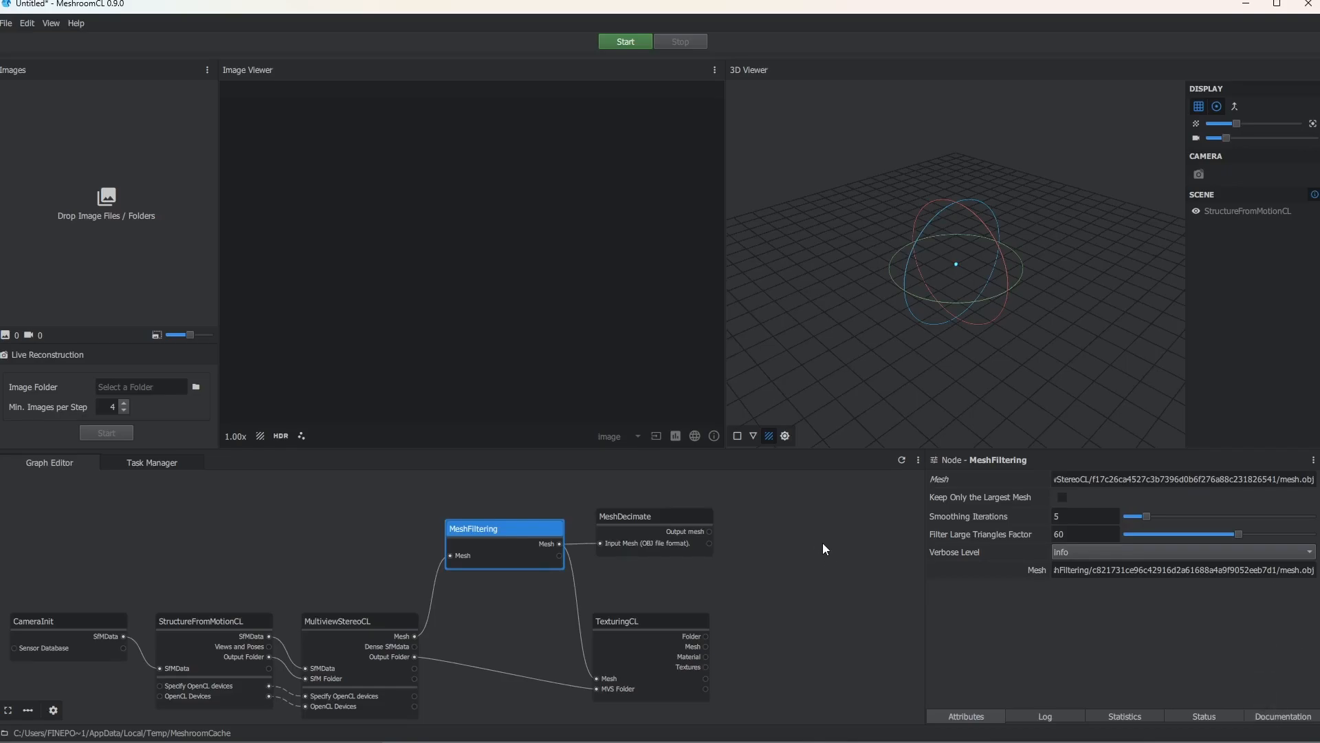
middle_drag(819, 554, 825, 543)
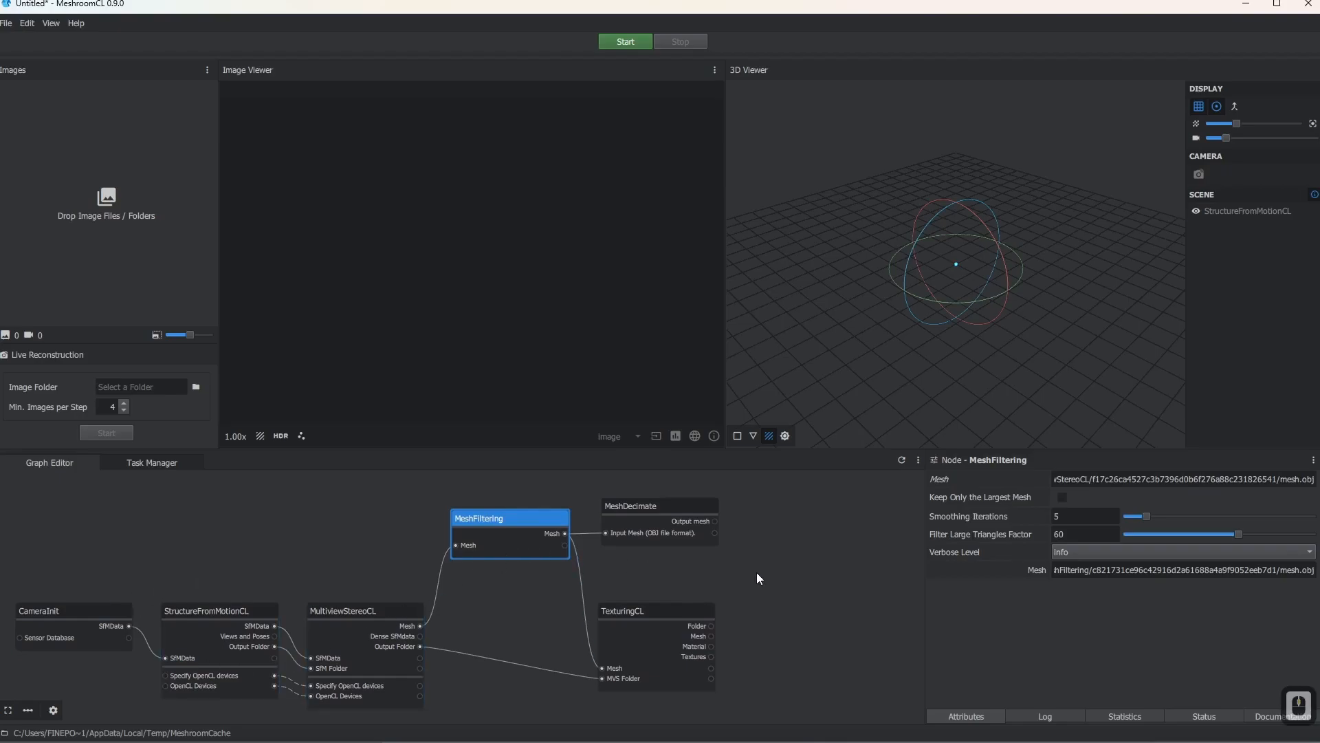
Set MeshDecimate's Fixed Number of Vertices to 5000 and move the node farther right of MeshFiltering
click(638, 510)
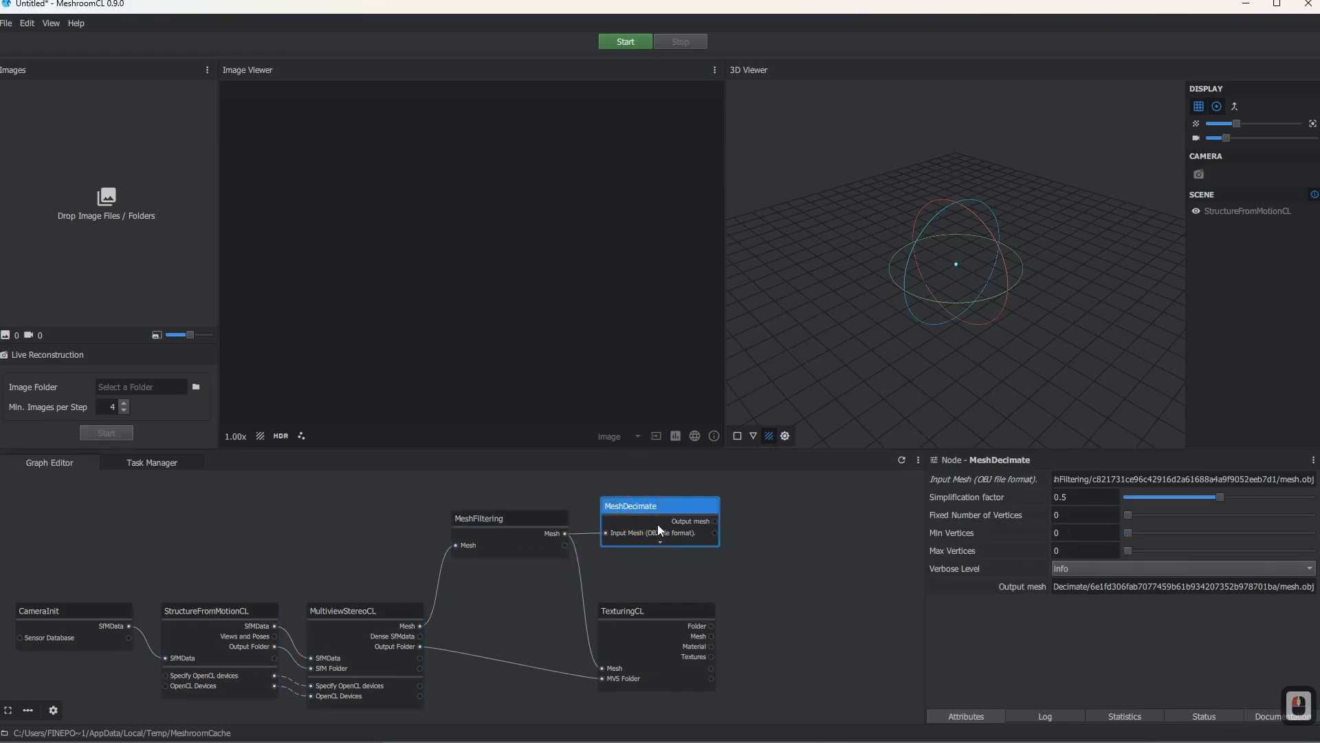
click(1069, 514)
key(BackSpace)
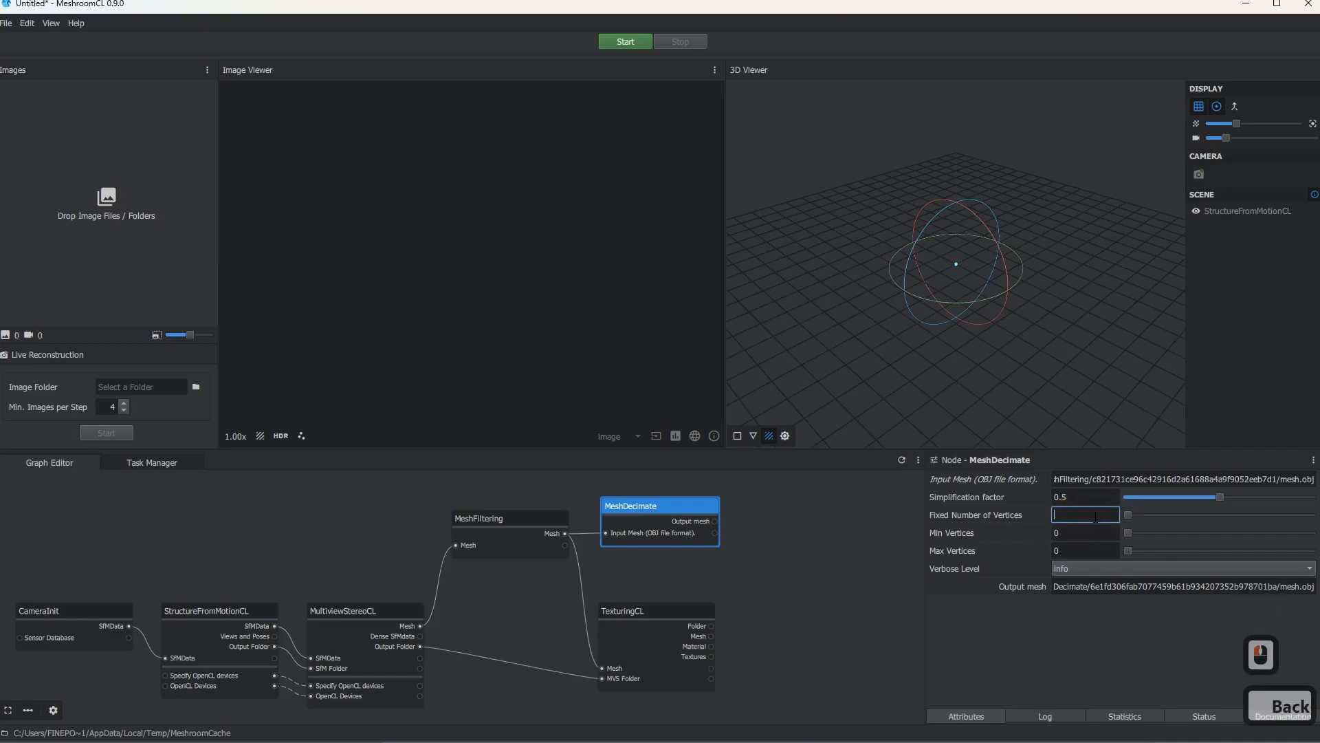
text(5000)
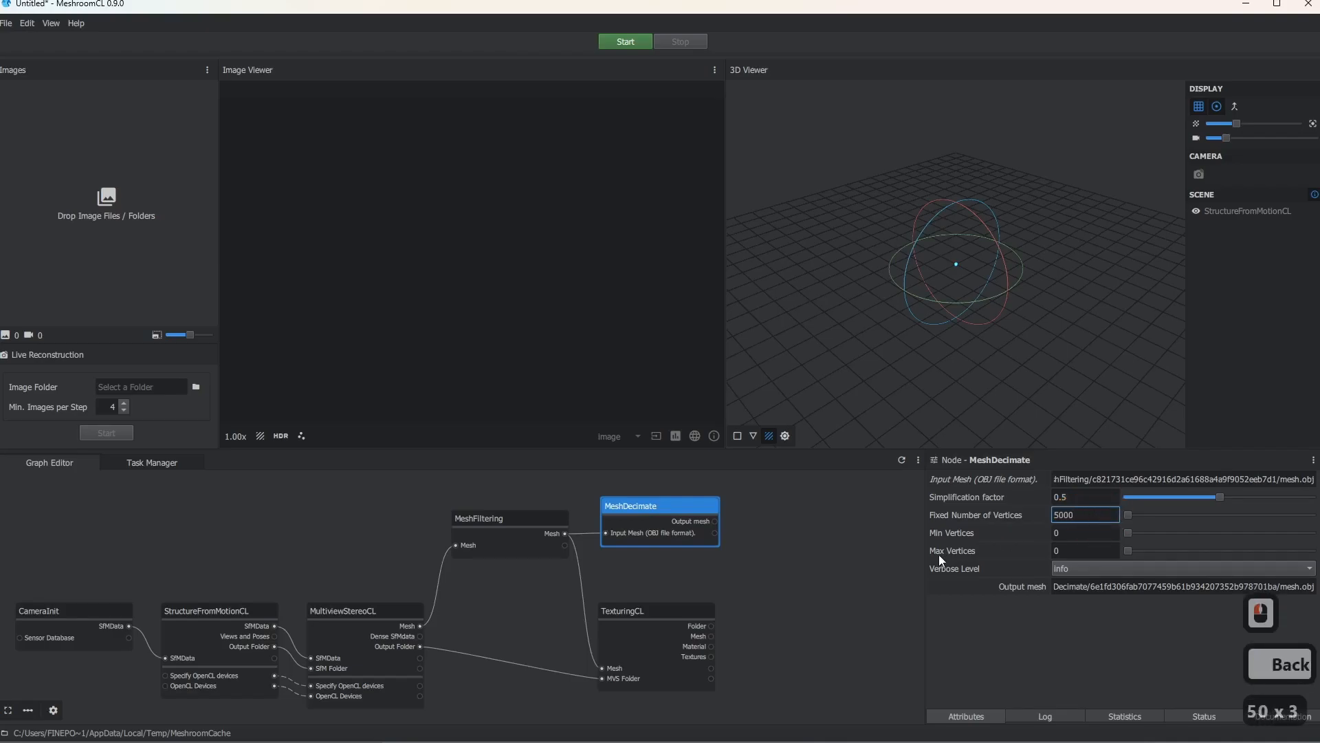
click(935, 576)
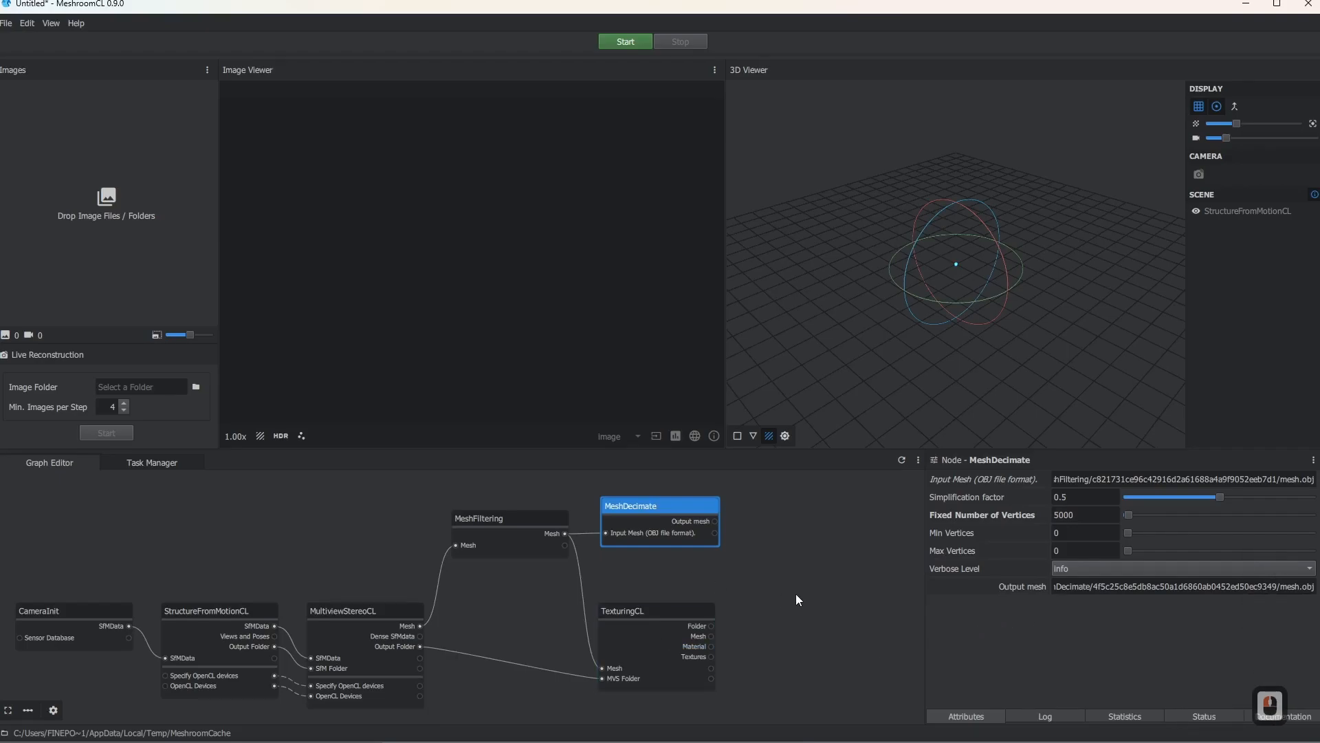
middle_drag(765, 581, 801, 581)
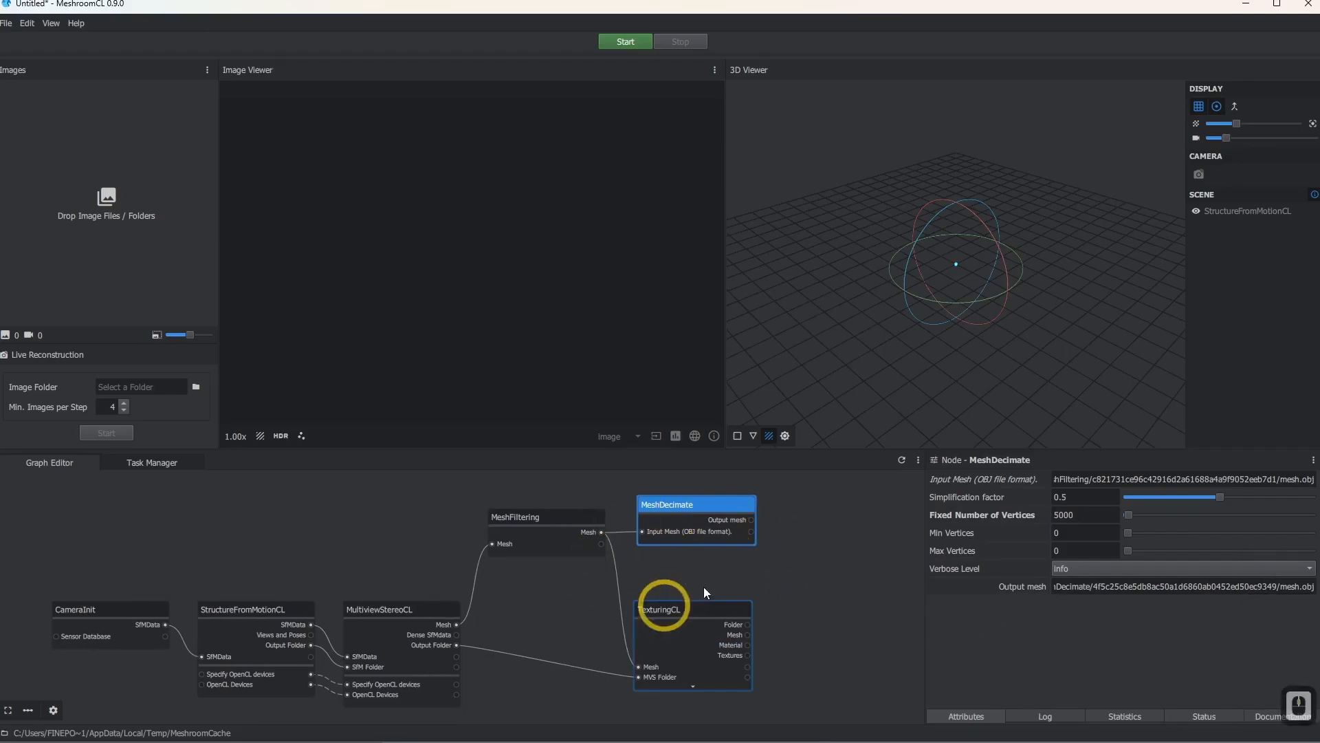
drag(712, 509, 770, 514)
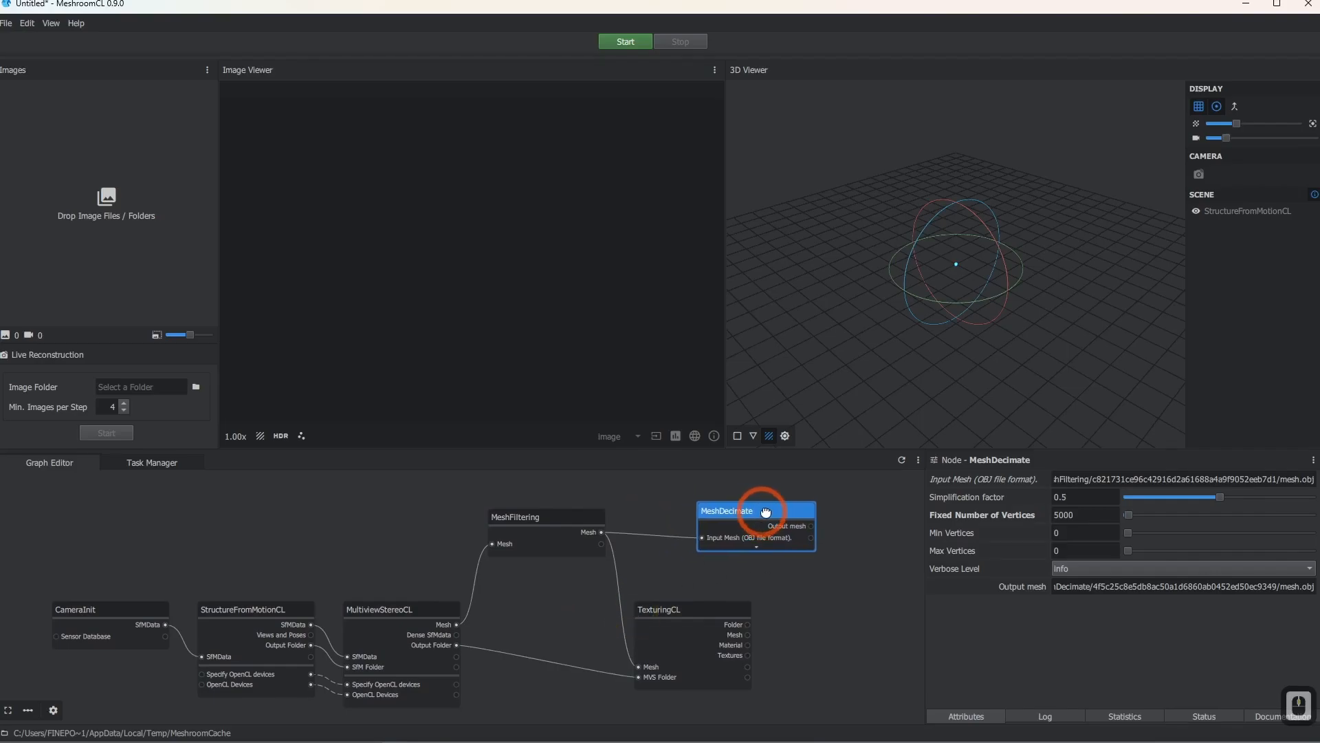
middle_drag(647, 558, 684, 561)
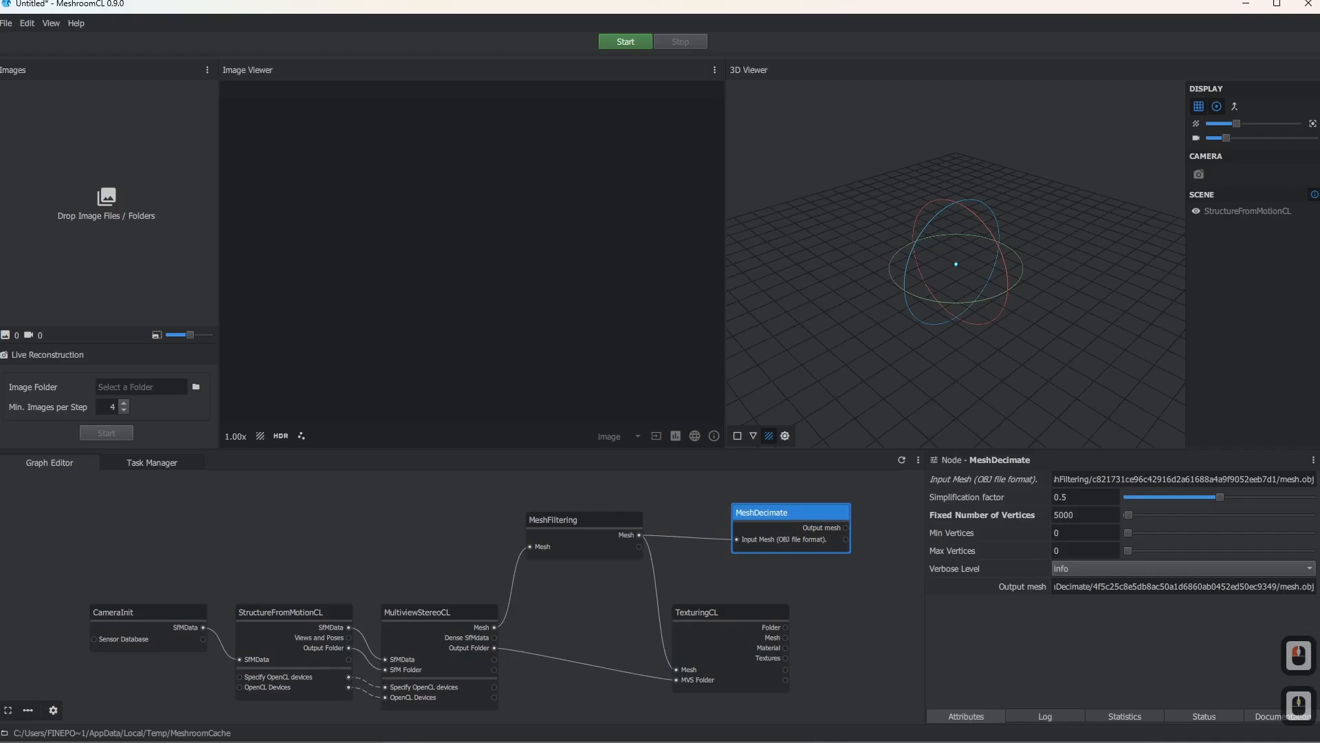
Import all PNG photos from the darktable_exported folder into MeshroomCL's image list
click(942, 693)
click(930, 421)
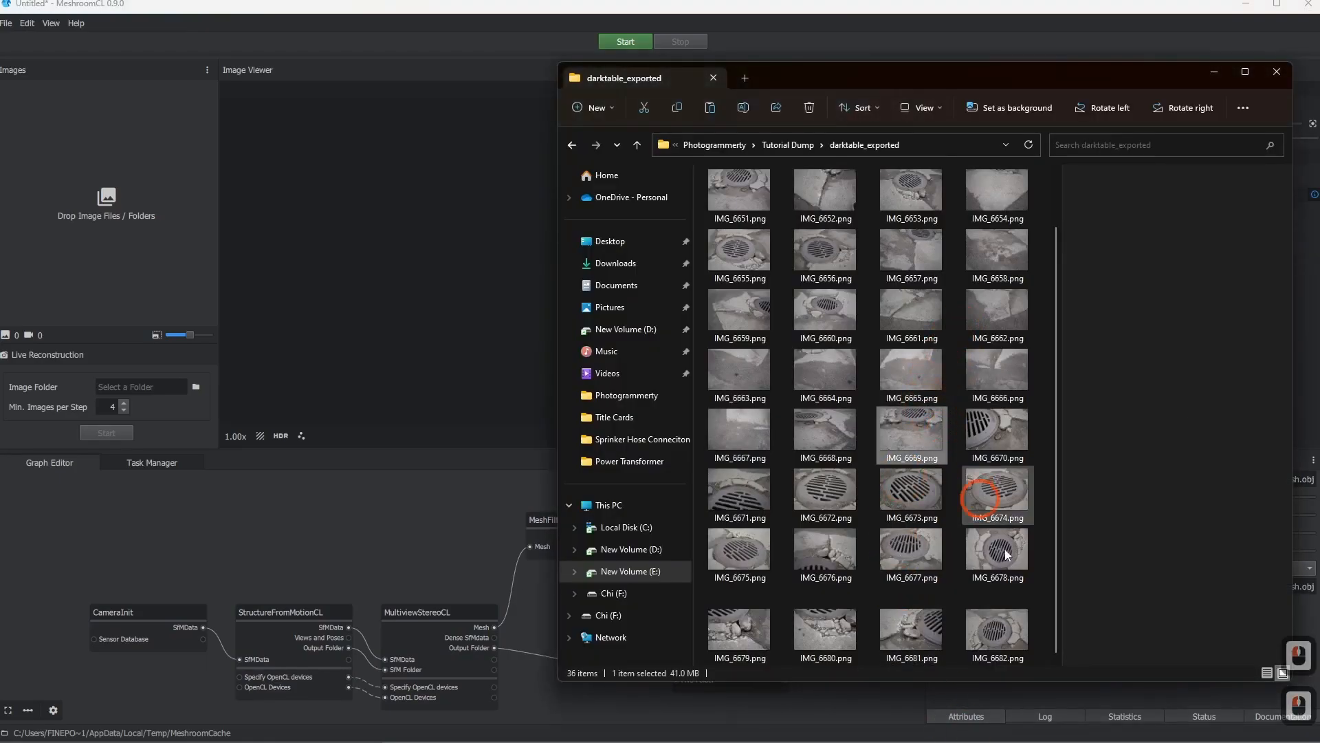
scroll(984, 454, up, 9)
key(ctrl+a)
drag(921, 378, 111, 180)
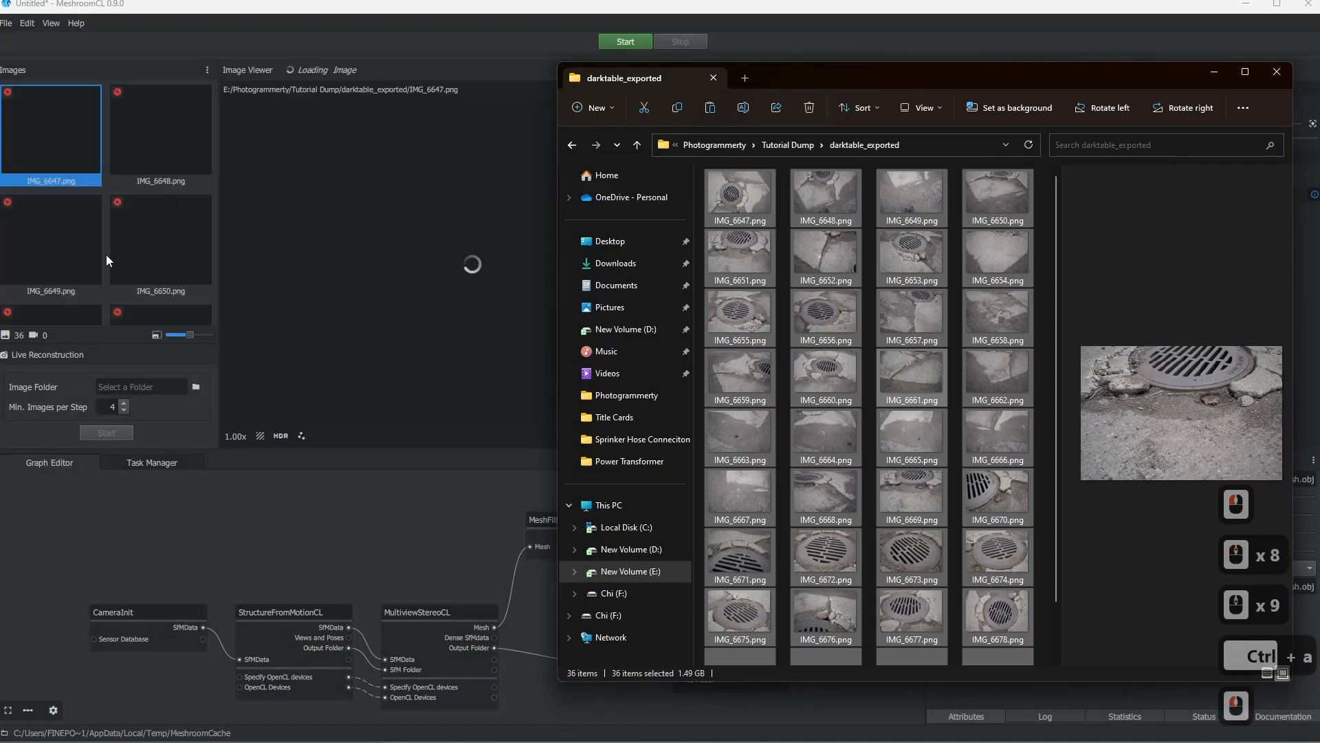
click(451, 29)
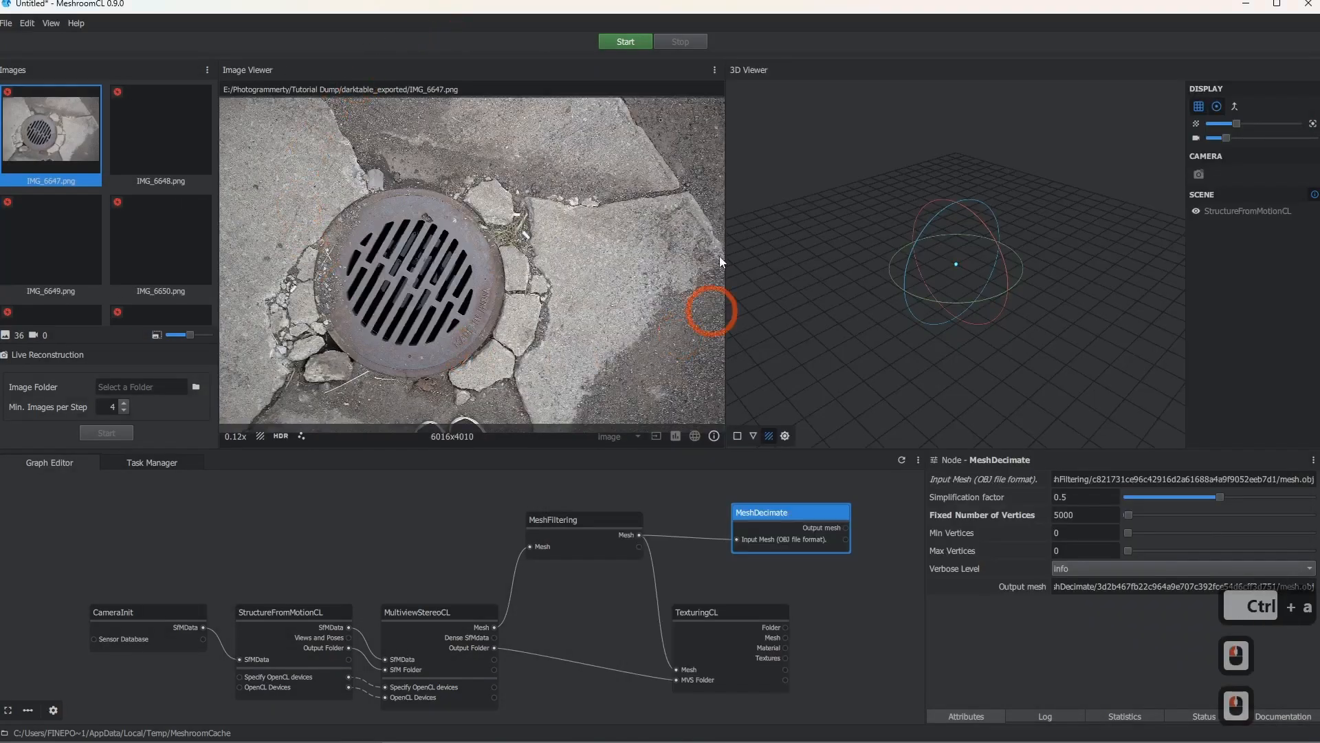
Inspect the imported drain photos IMG_6647.png and IMG_6649.png in the Image Viewer
scroll(384, 321, down, 3)
scroll(370, 304, up, 3)
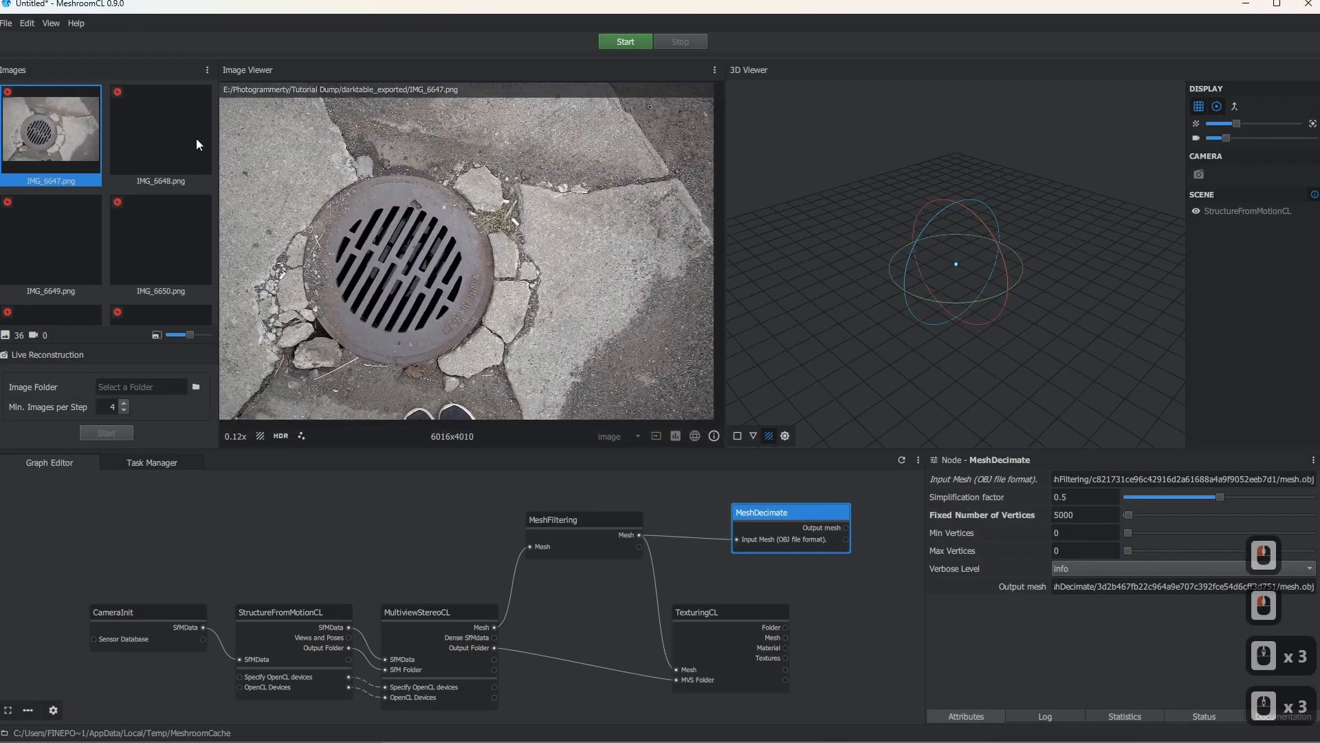
click(47, 217)
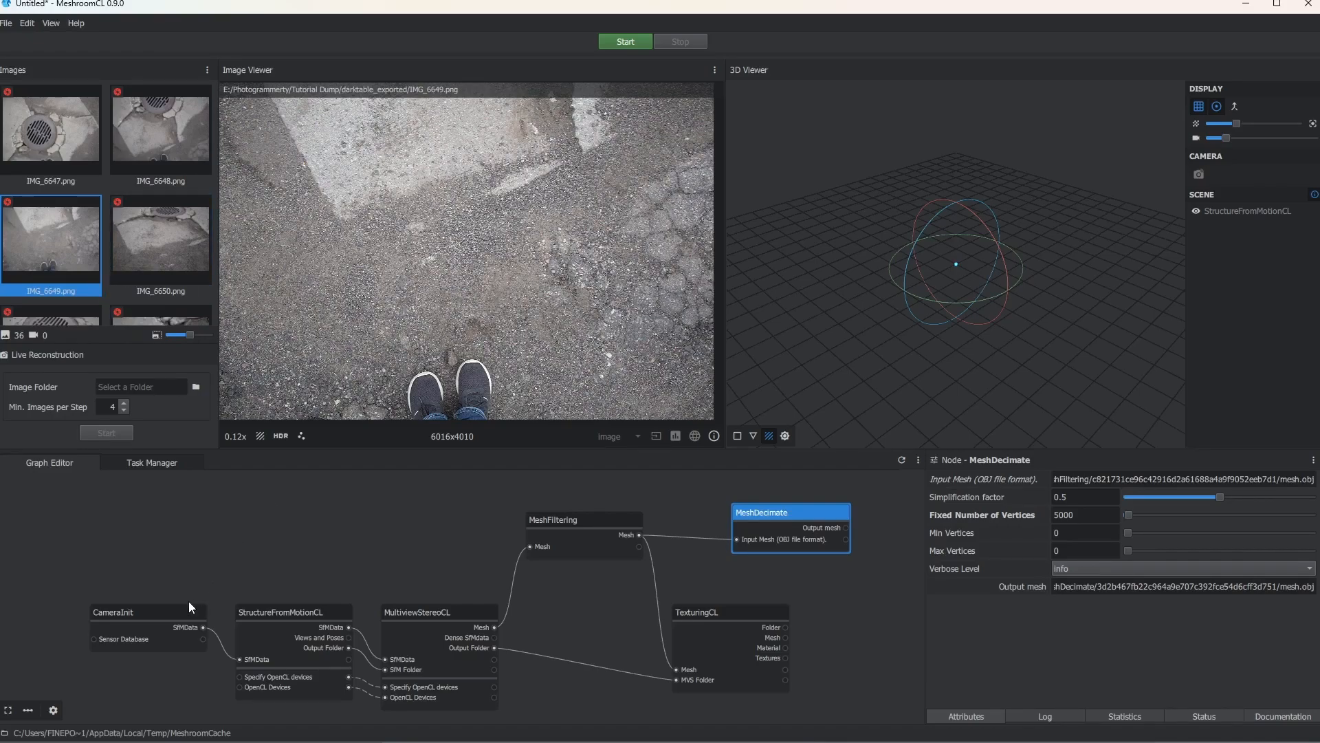
Compute only the CameraInit node for the imported photos
click(315, 594)
click(113, 614)
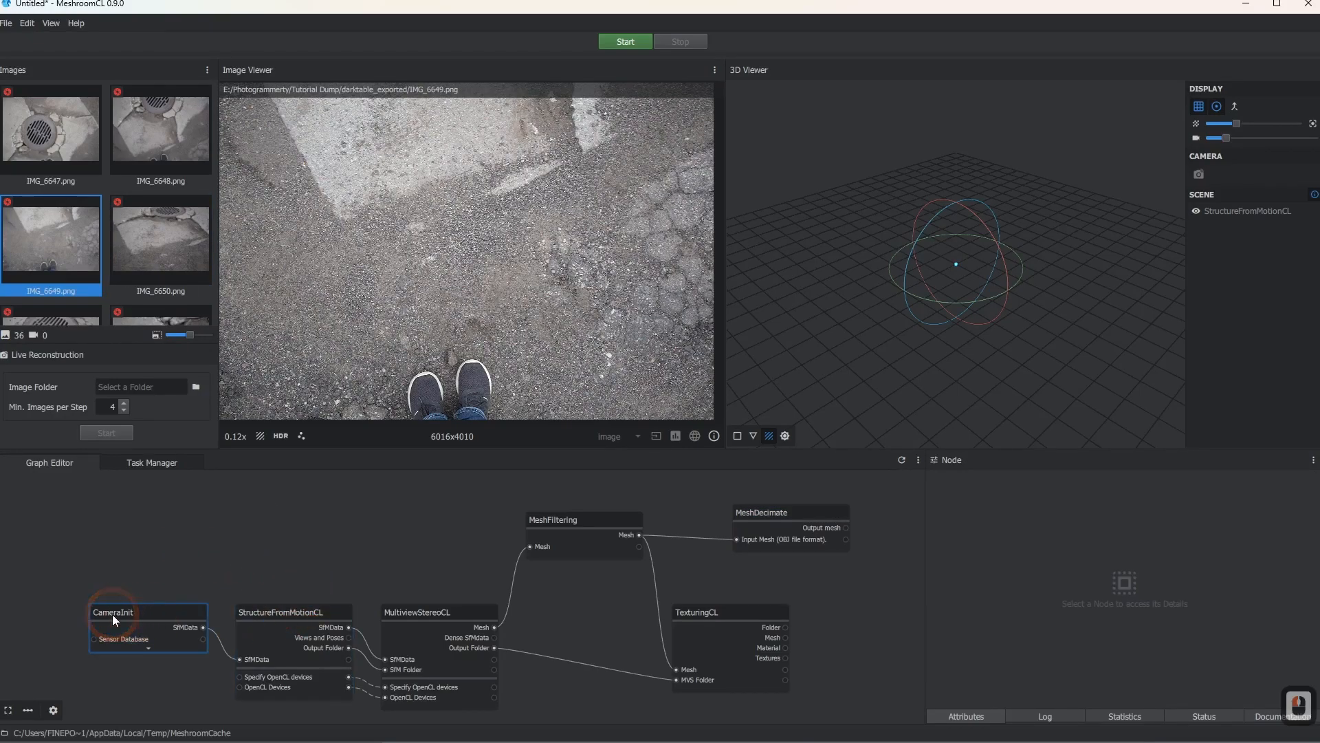
right_click(113, 614)
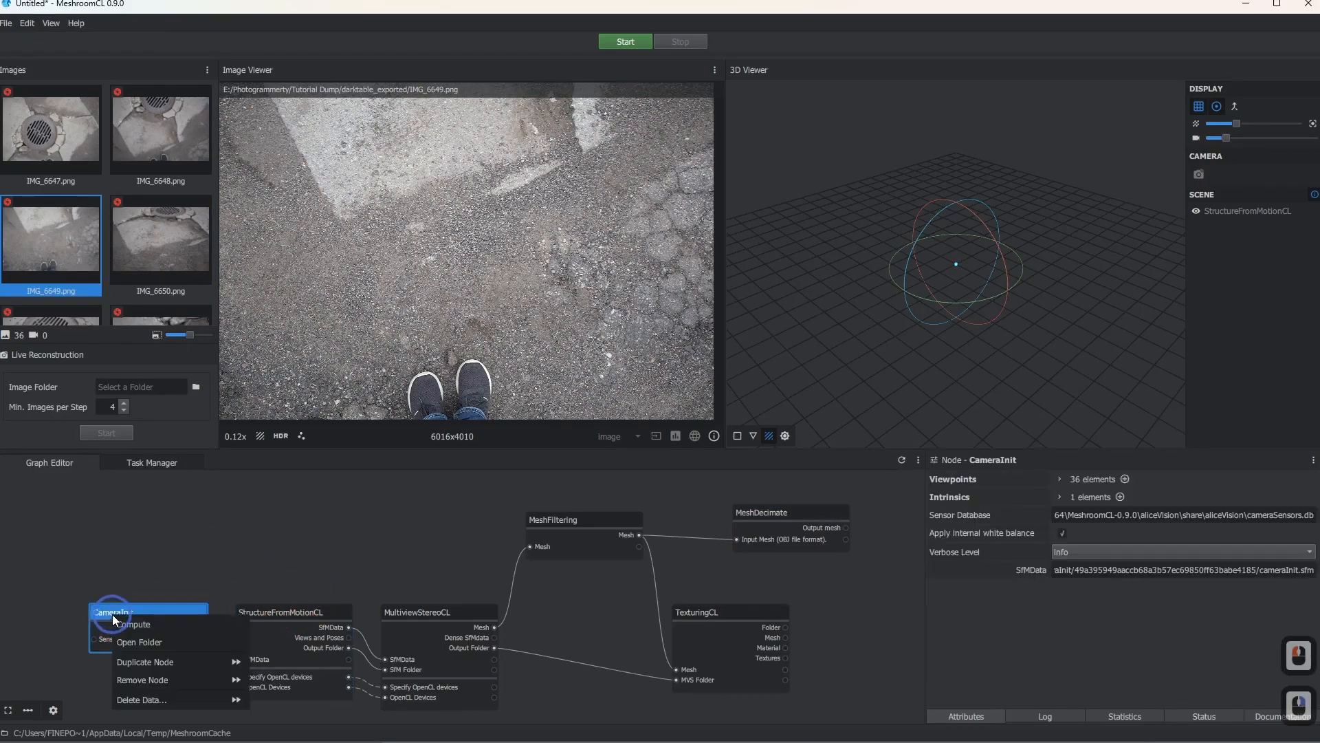
click(155, 624)
click(732, 427)
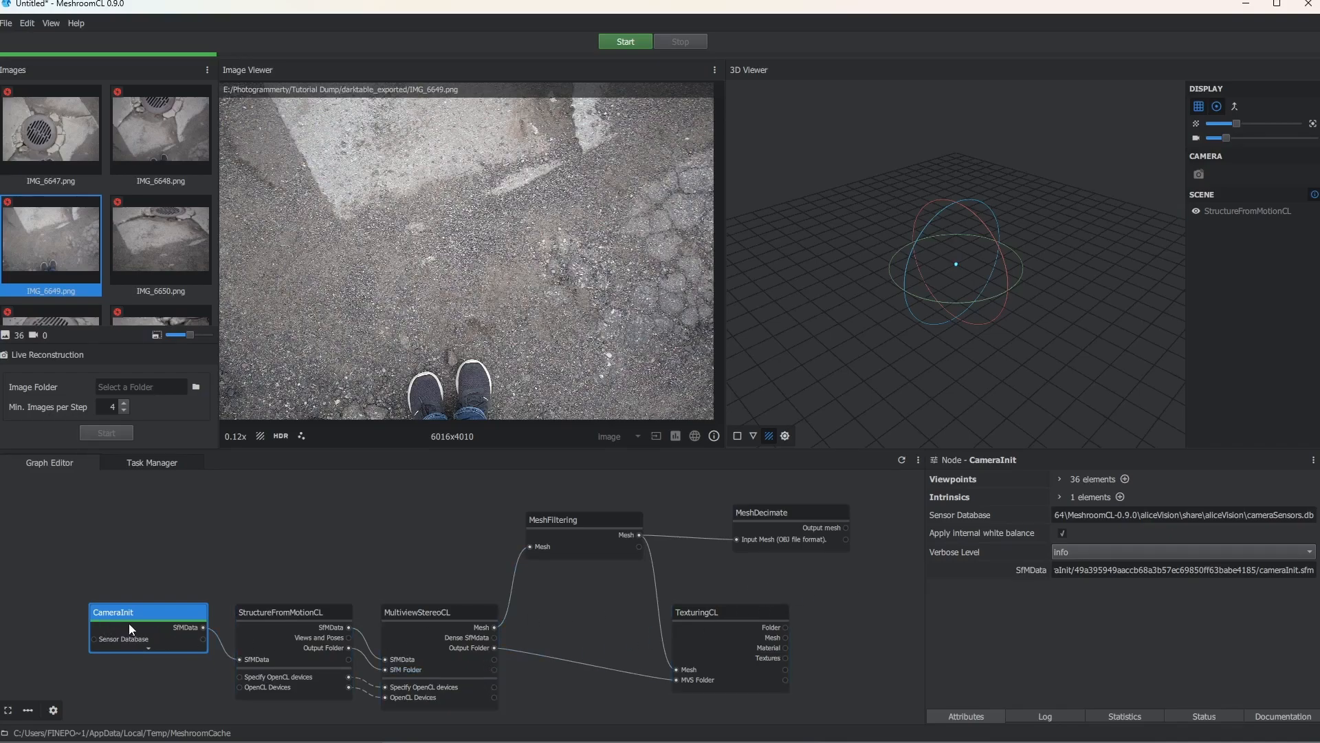
Move the CameraInit and StructureFromMotionCL nodes up and slightly left in the graph
drag(126, 612, 67, 567)
drag(257, 618, 246, 566)
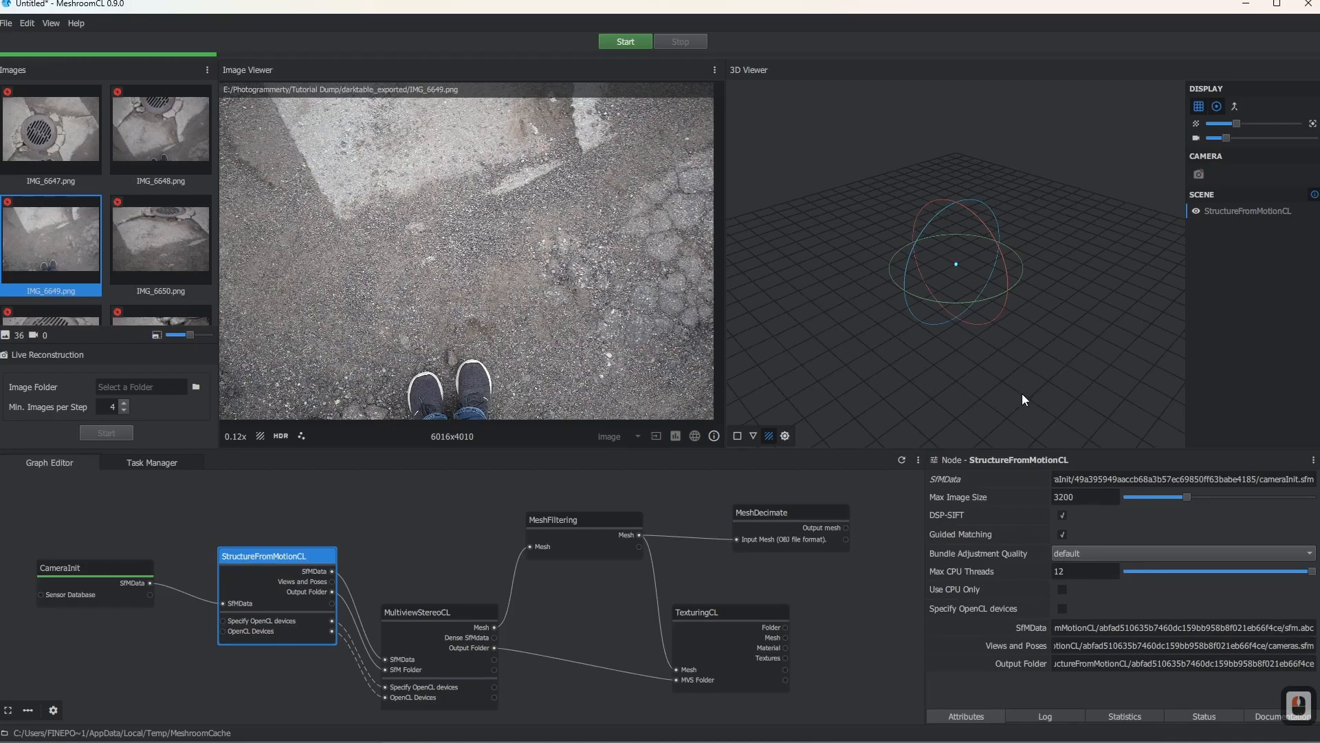
Review the attributes of the MultiviewStereoCL, MeshFiltering, TexturingCL and MeshDecimate nodes, nudging MultiviewStereoCL and TexturingCL slightly to the right
drag(434, 612, 440, 612)
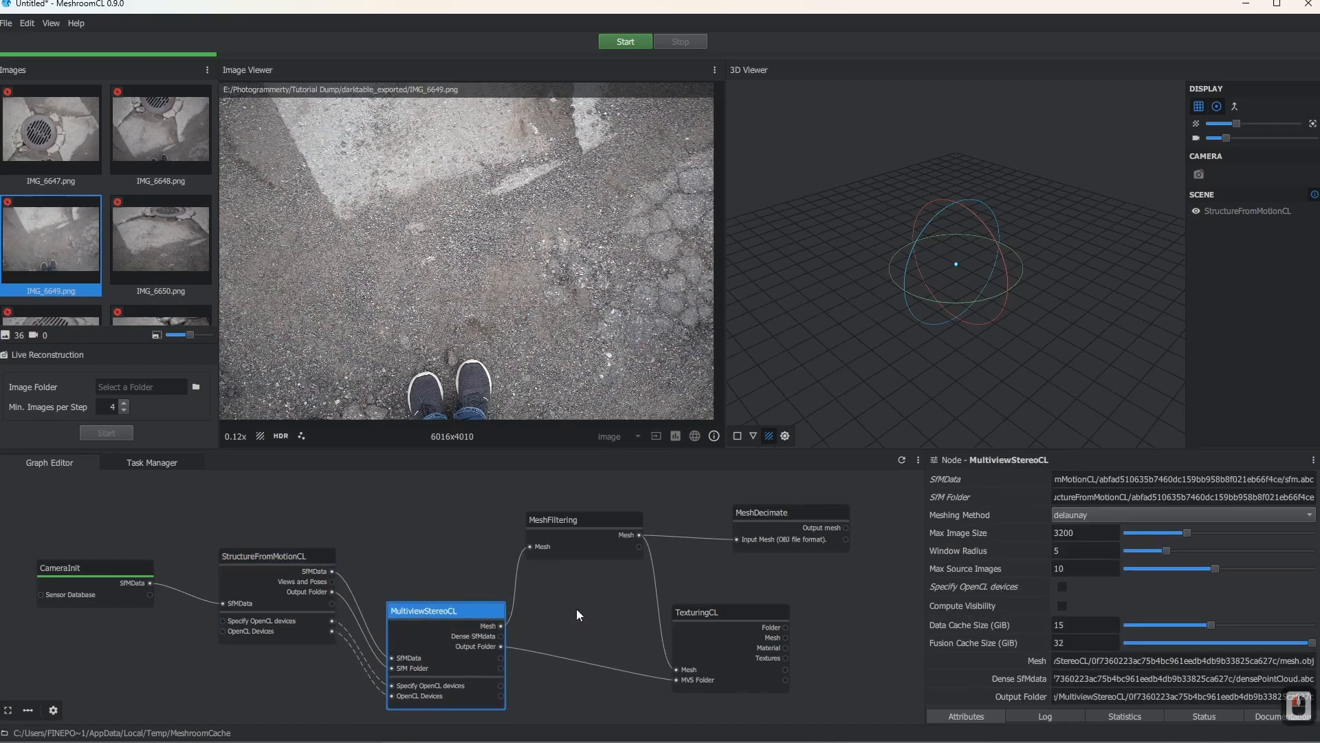
click(589, 537)
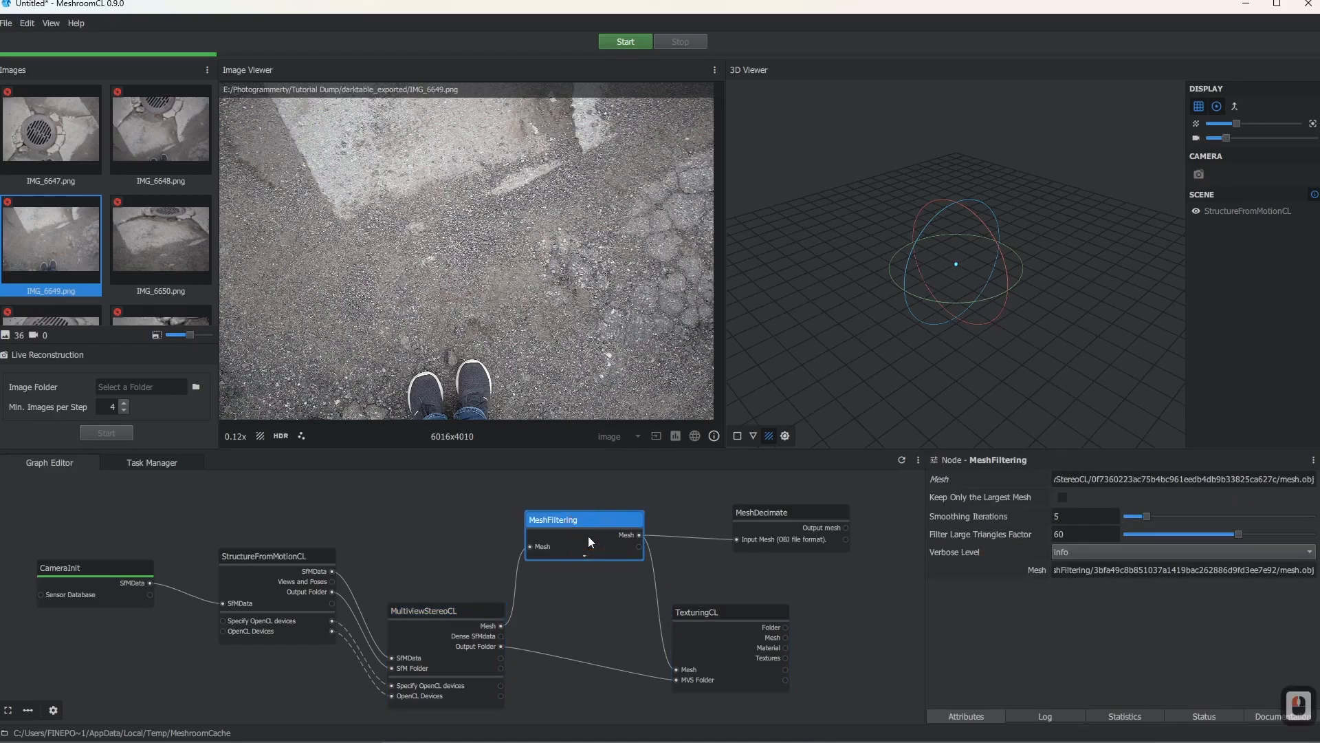
click(433, 621)
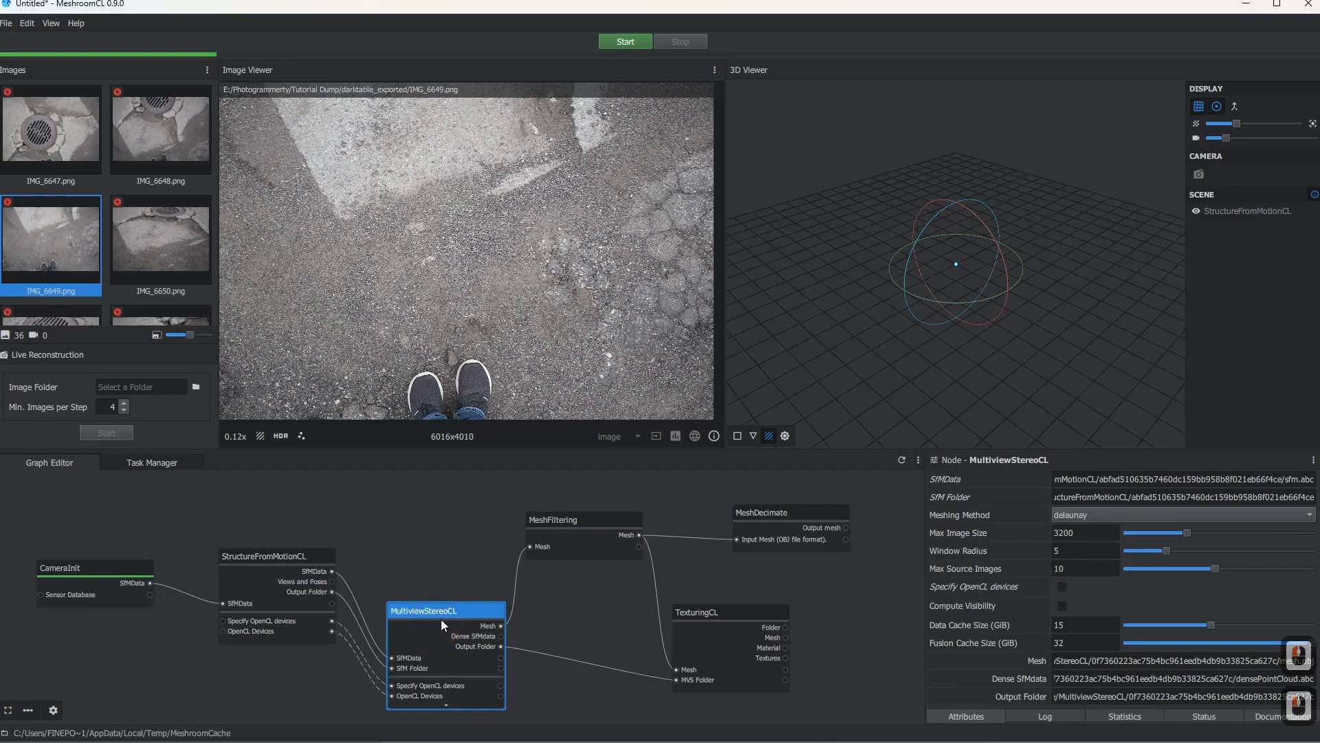
click(580, 543)
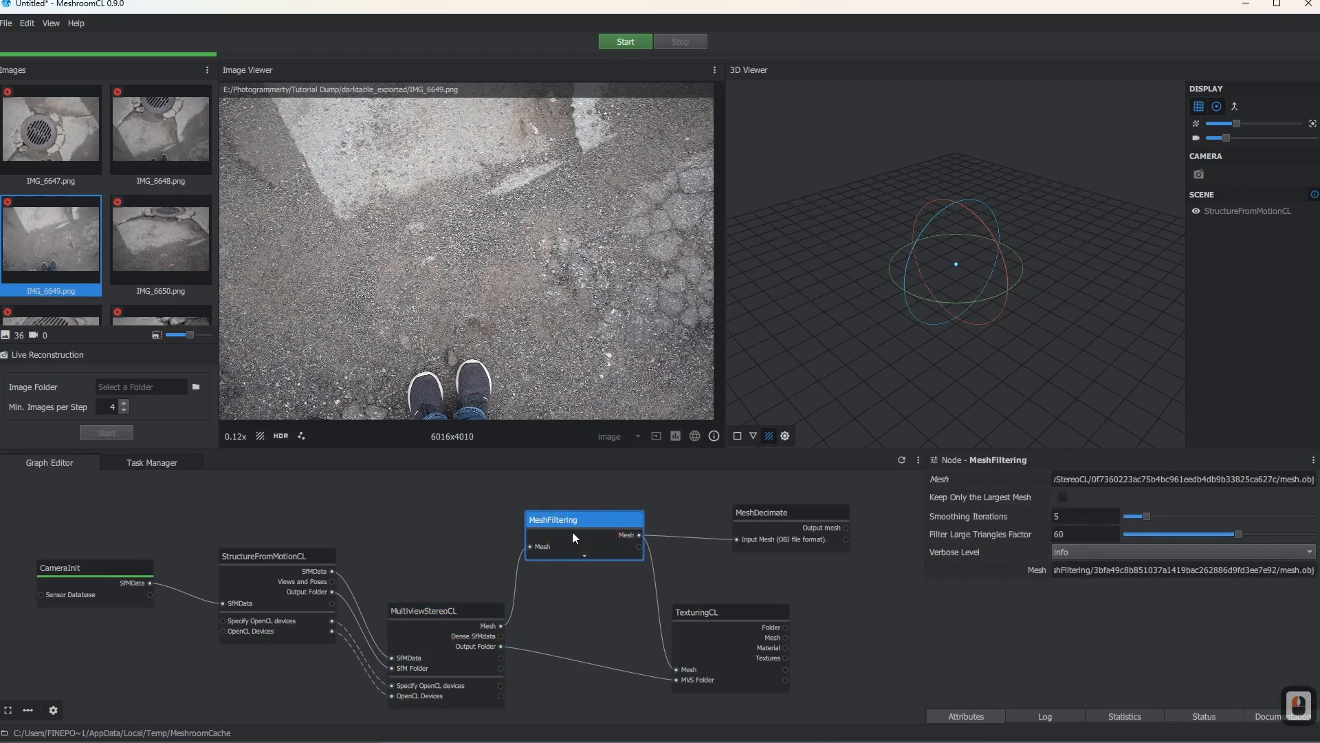
click(708, 614)
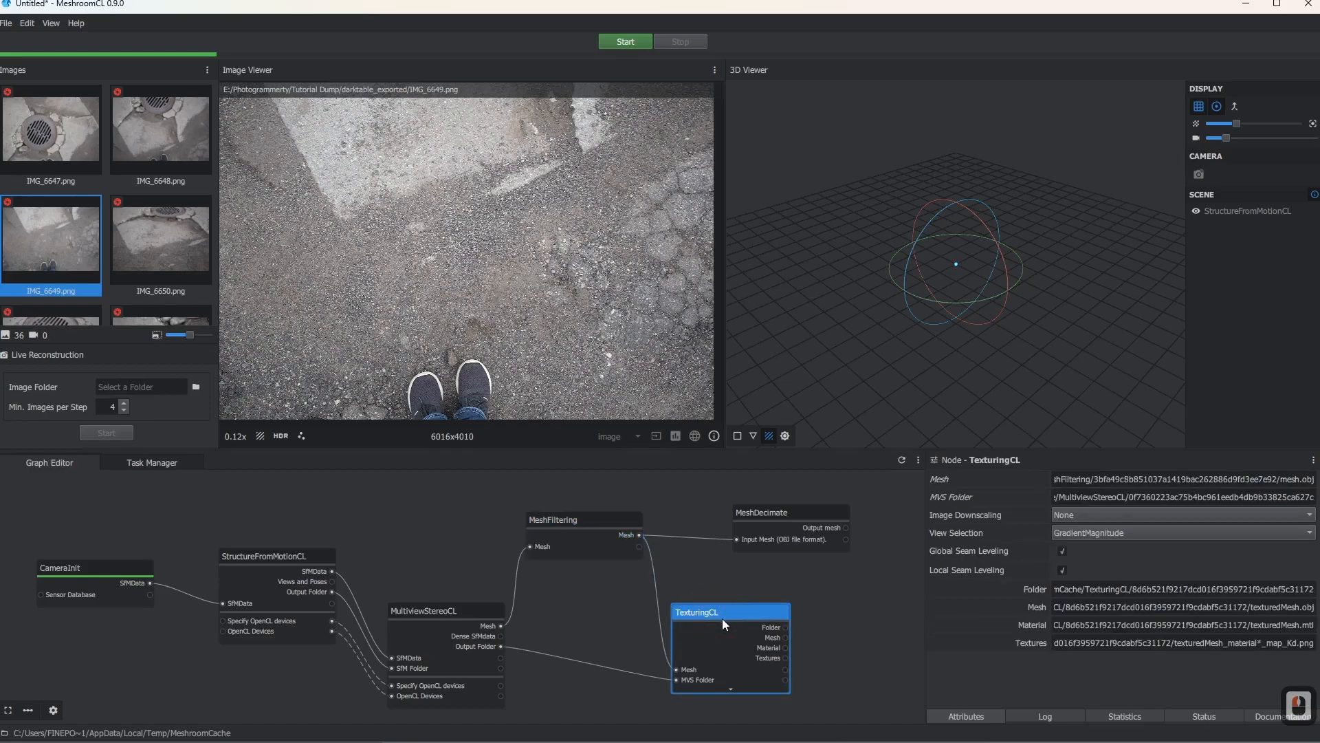
drag(736, 612, 748, 614)
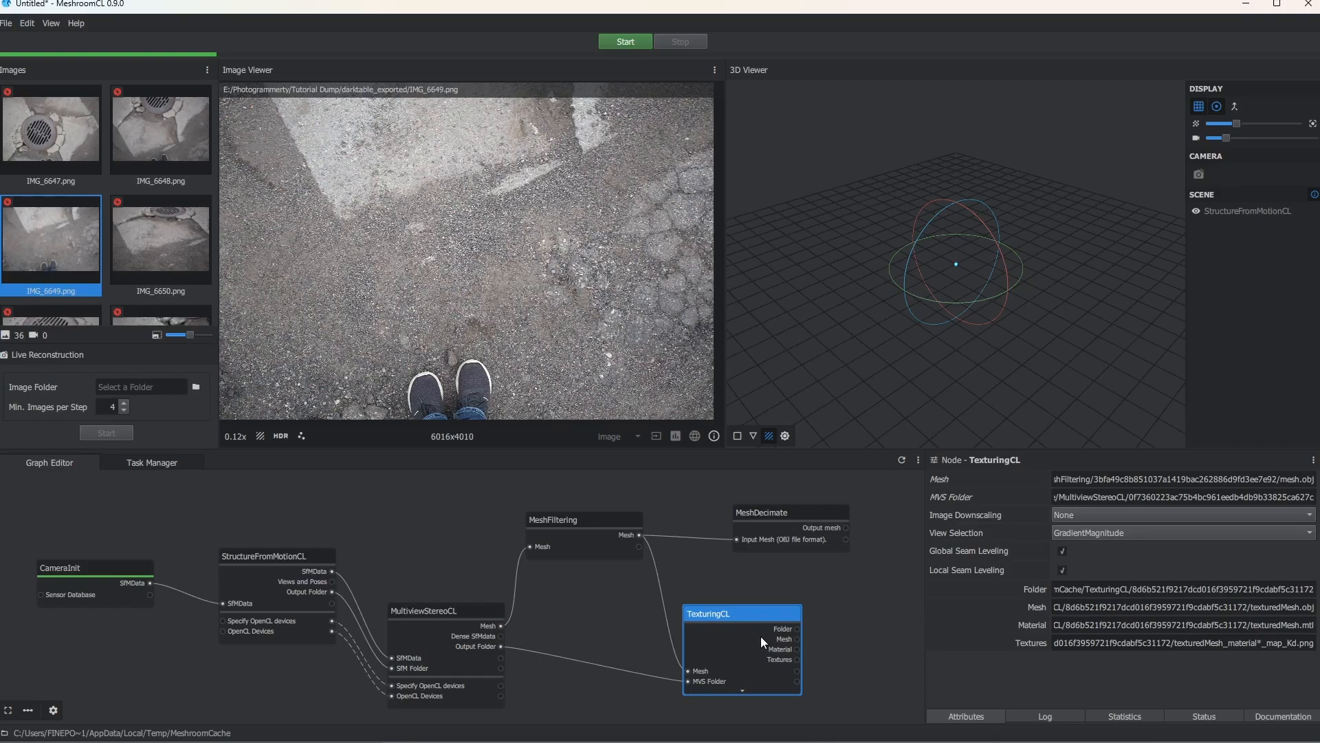
click(183, 514)
click(751, 497)
Enable Specify OpenCL devices on the StructureFromMotionCL node with the AMD gfx1031 device selected, and check that MultiviewStereoCL inherits it
click(266, 570)
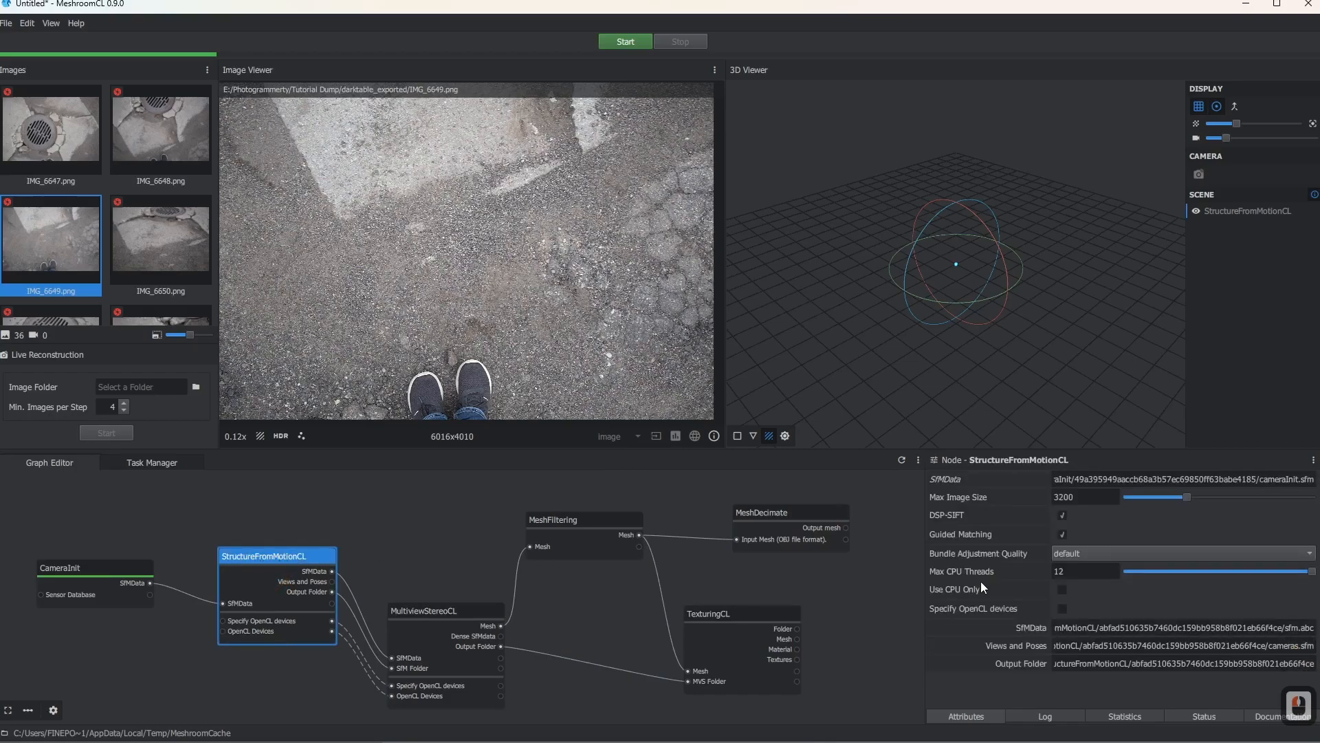
click(1062, 609)
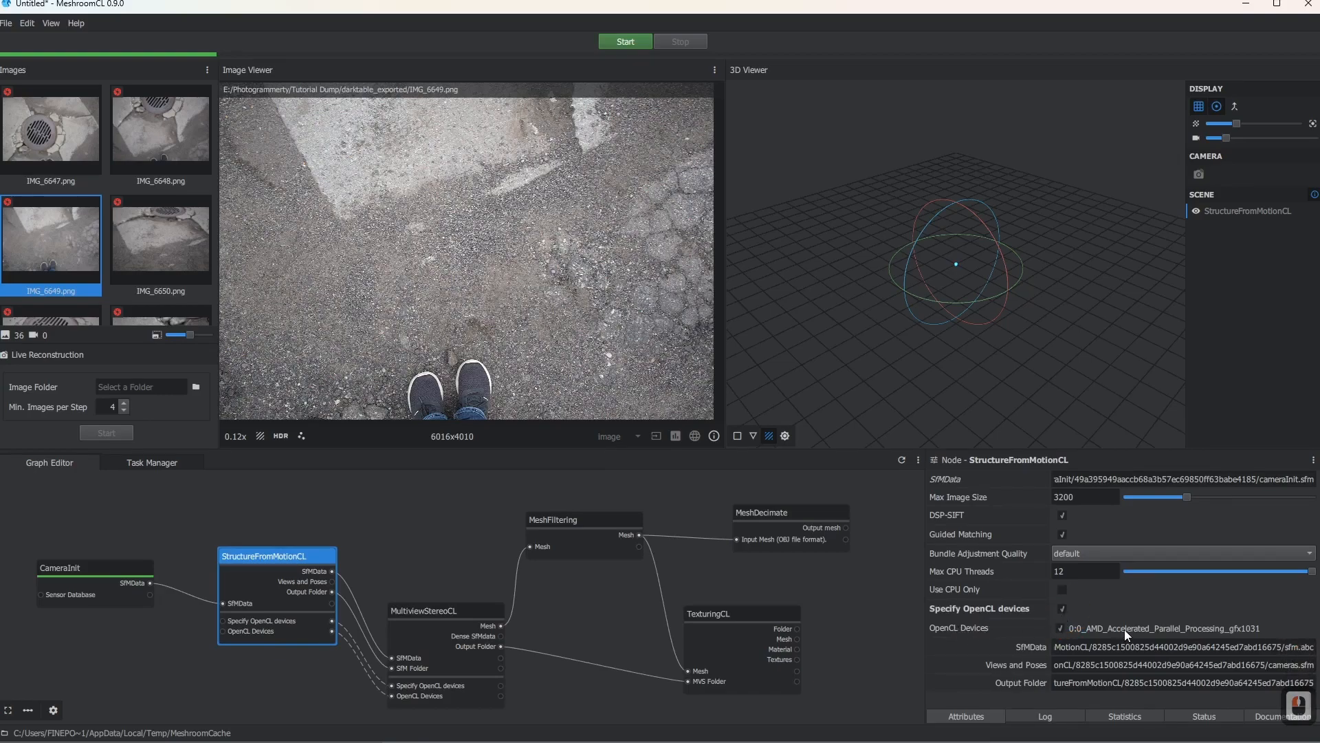
click(473, 609)
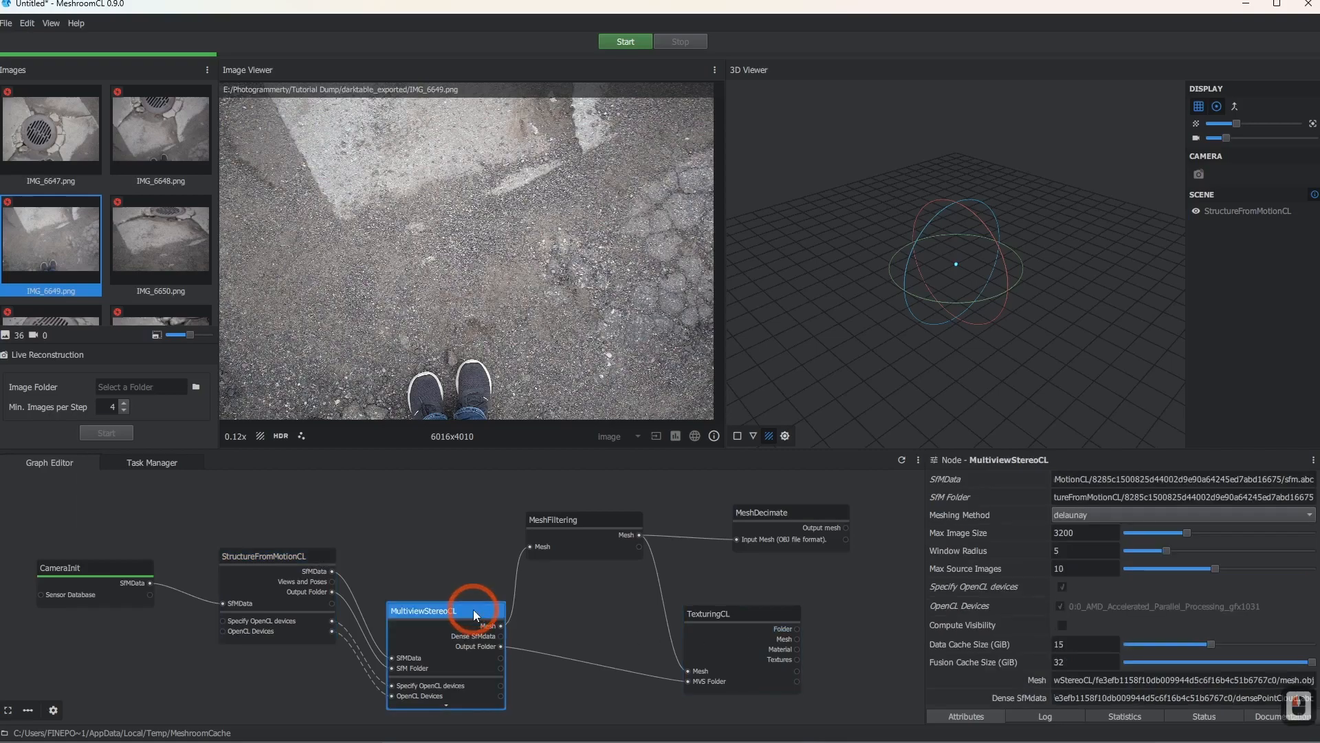
click(708, 612)
click(1079, 612)
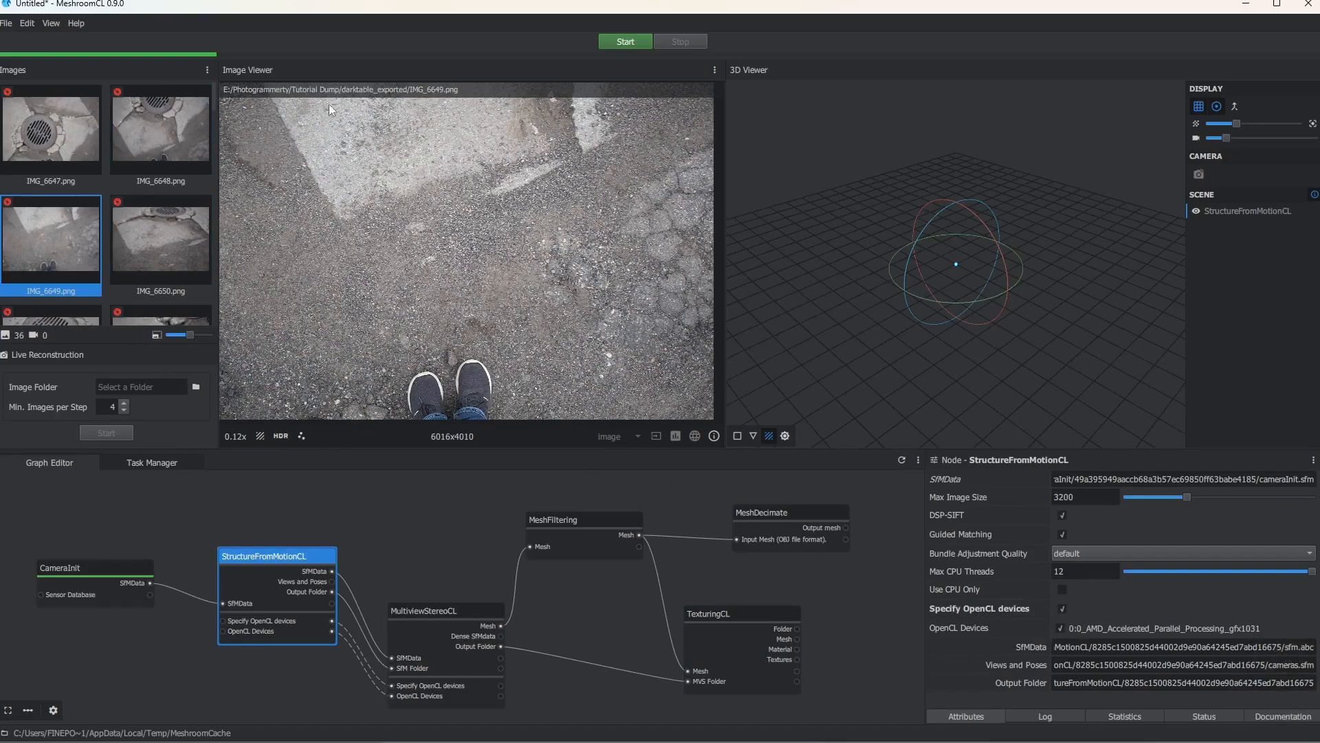
Compute the whole pipeline in the default cache folder without saving the project, suppressing the save reminder for this session
click(625, 41)
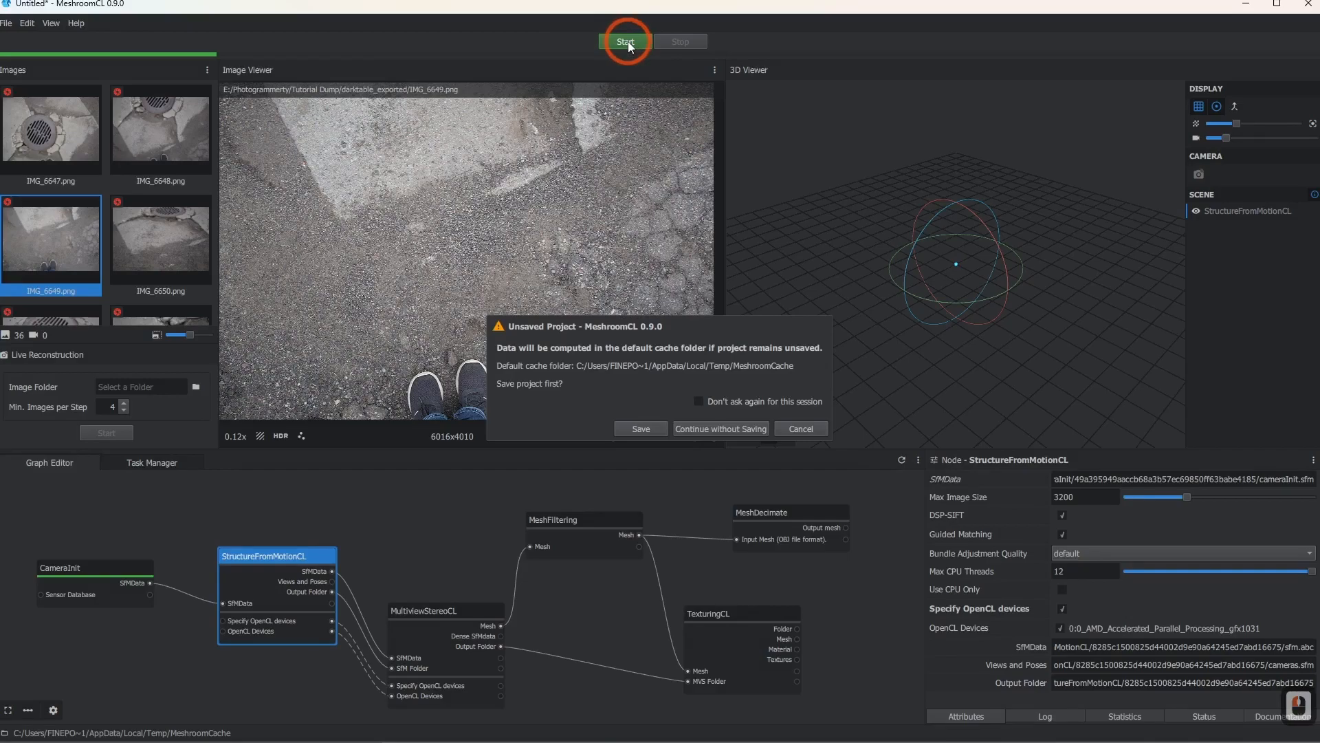
click(701, 402)
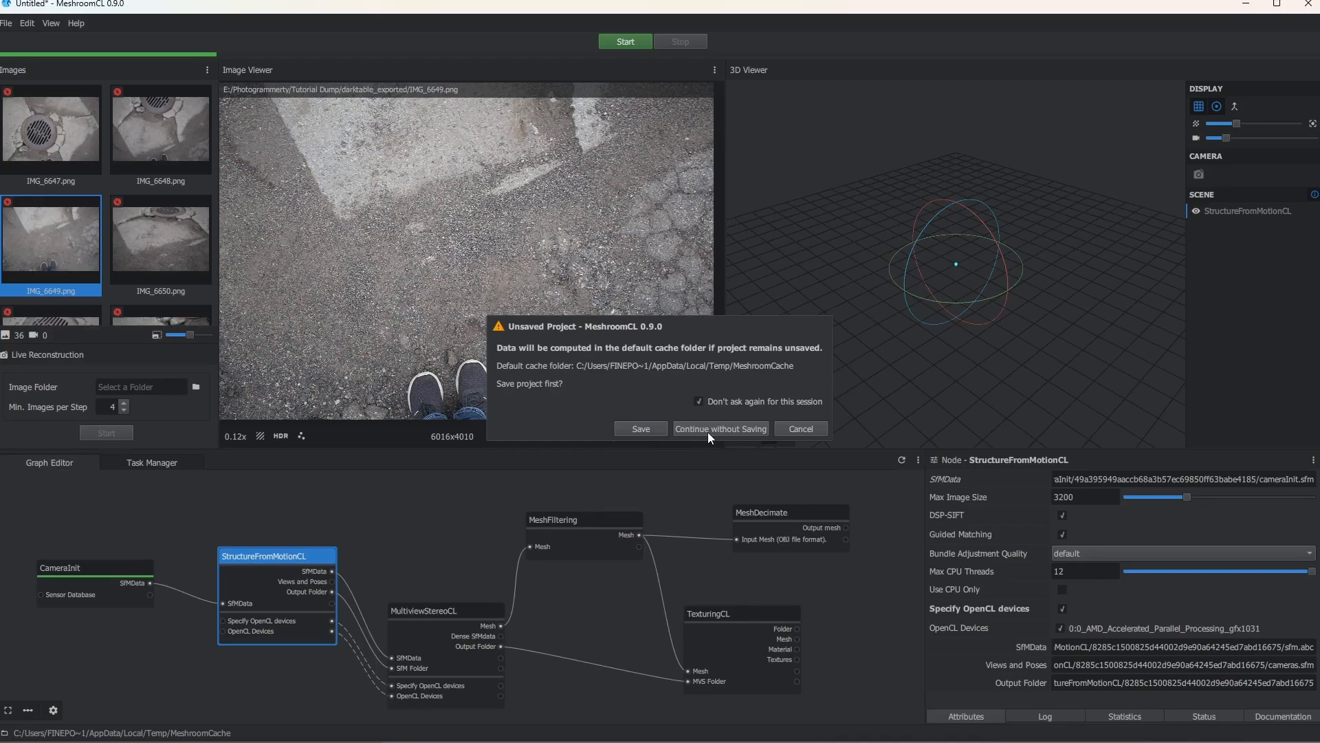
click(713, 430)
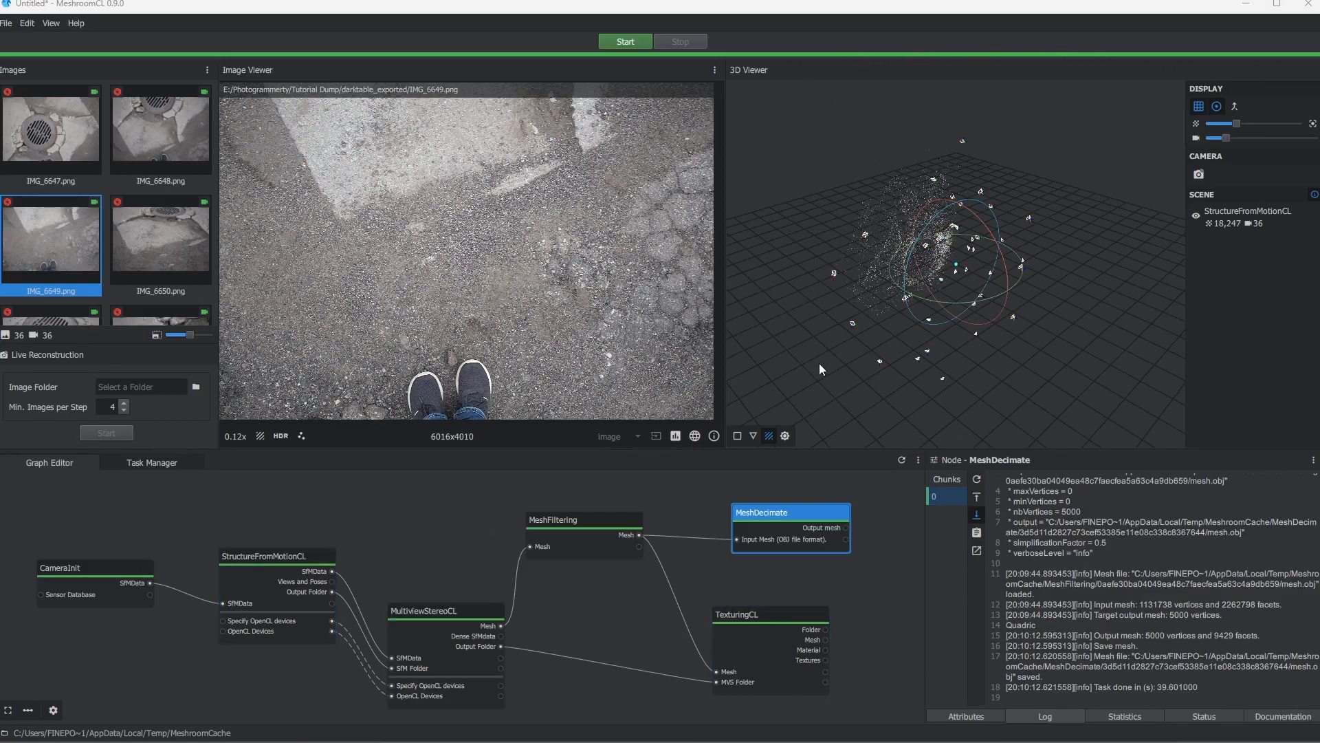
Load the MeshFiltering mesh into the 3D Viewer and inspect the drain surface from above
double_click(599, 529)
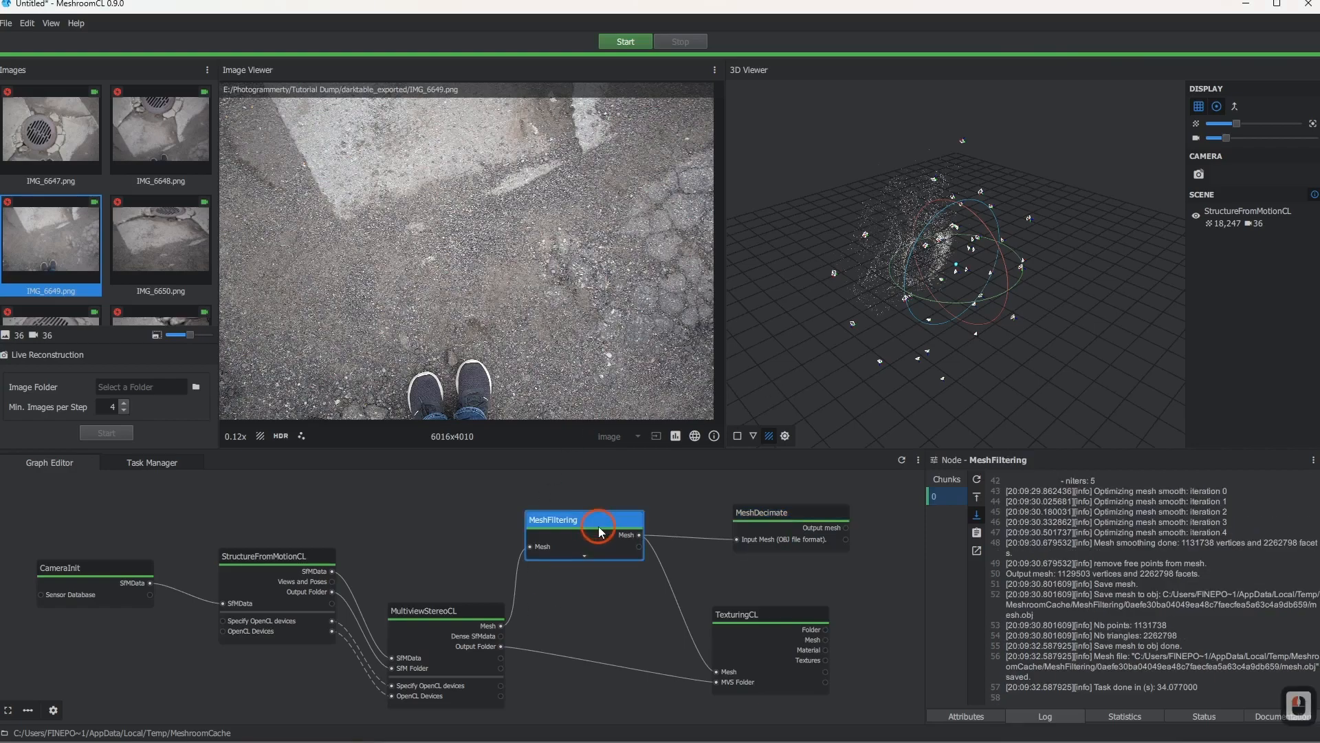
drag(958, 267, 956, 303)
click(957, 302)
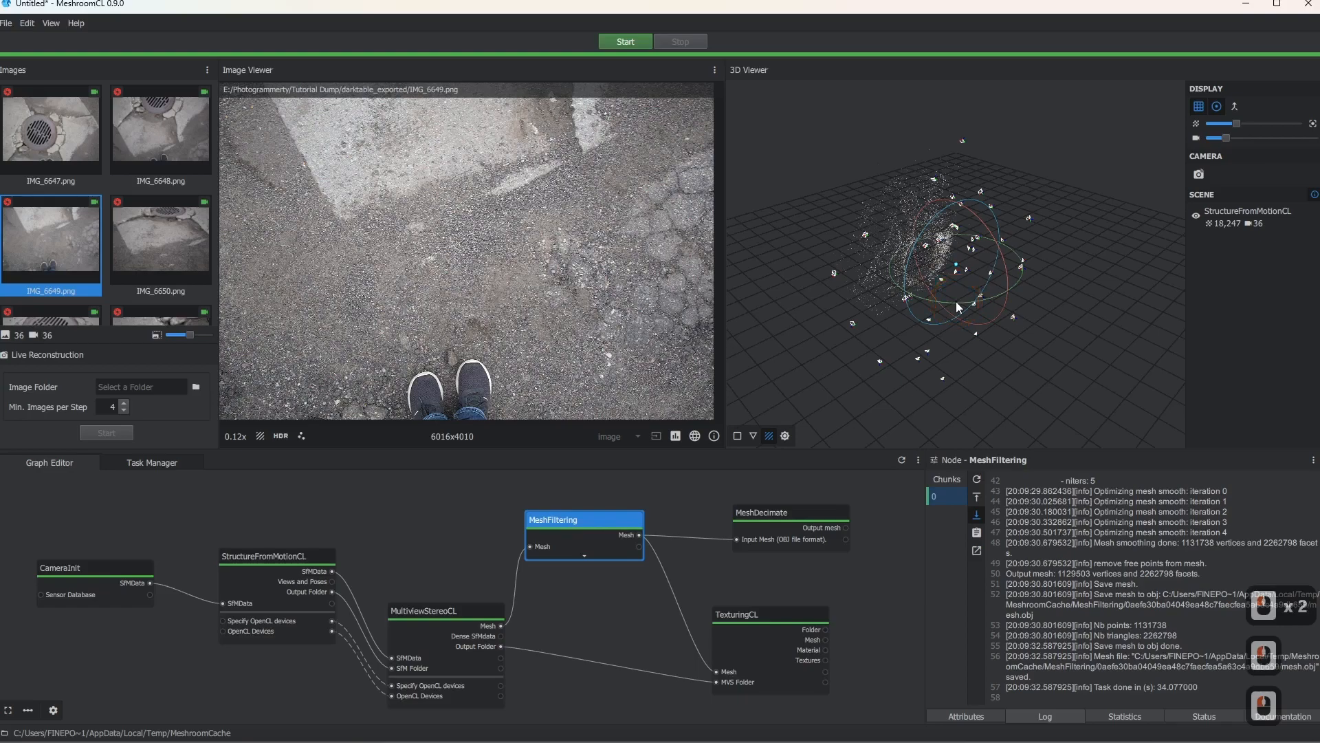
click(970, 311)
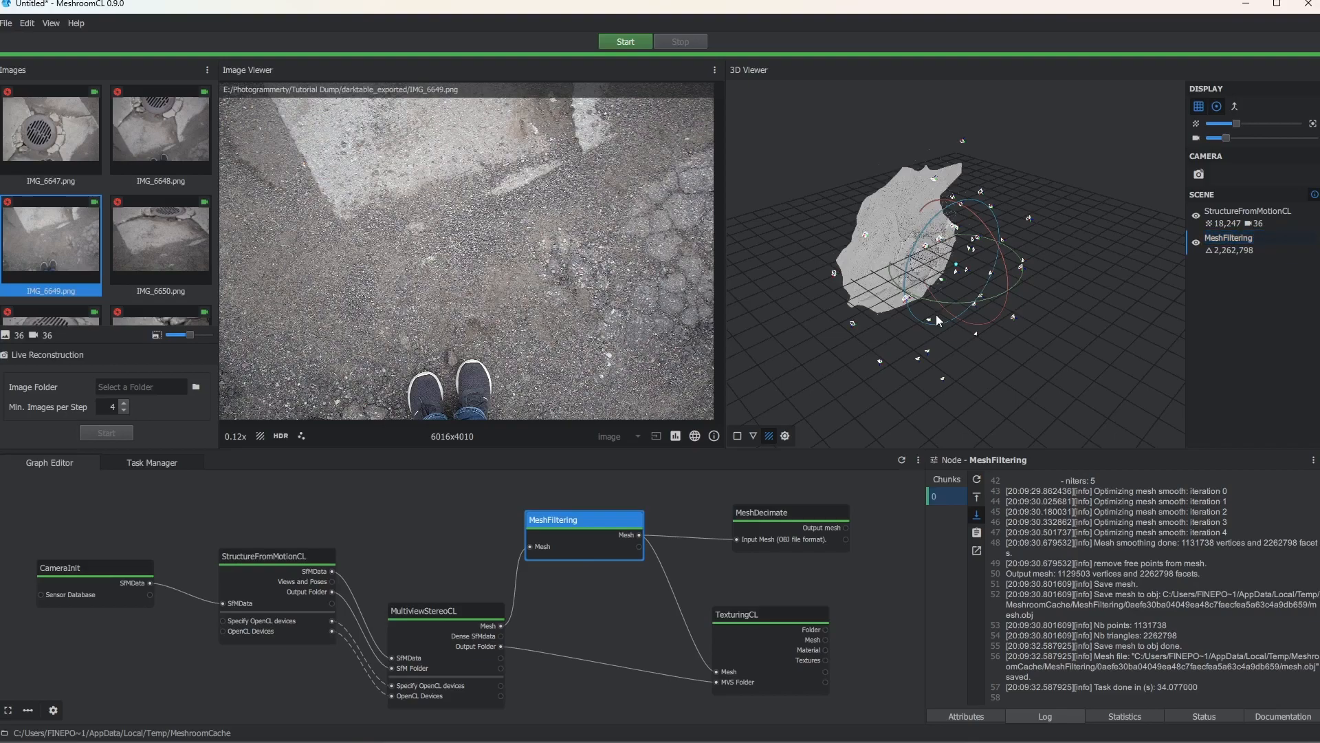
scroll(989, 323, up, 8)
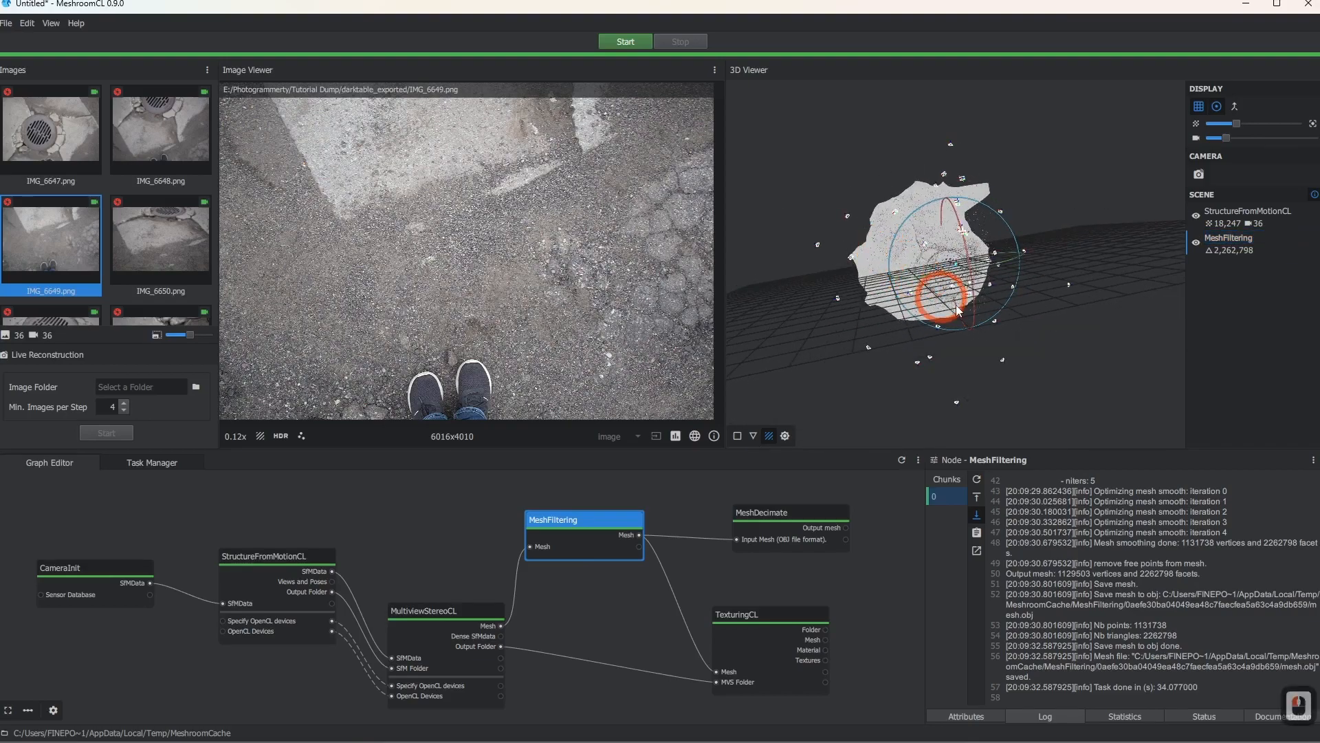
scroll(984, 328, down, 4)
drag(970, 318, 958, 292)
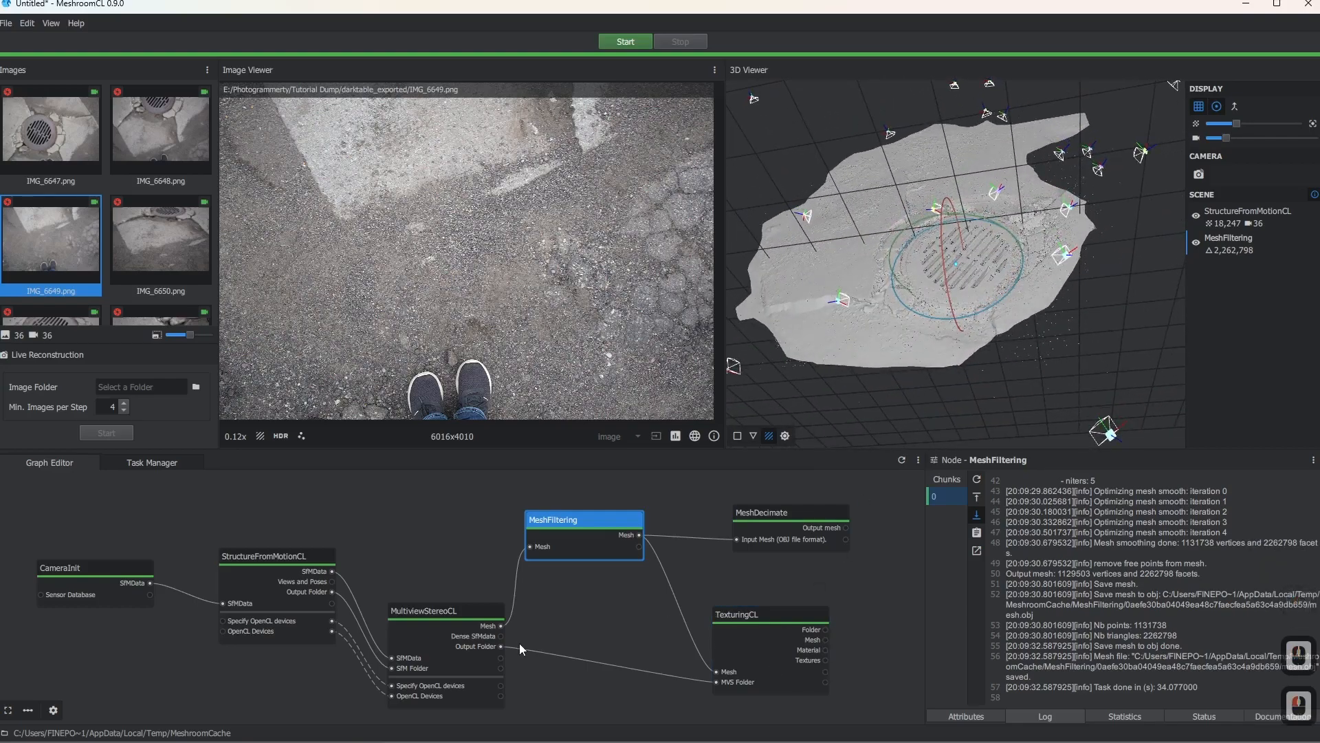
Load the MultiviewStereoCL mesh into the 3D Viewer and hide the MeshFiltering and StructureFromMotionCL layers
click(446, 608)
click(774, 589)
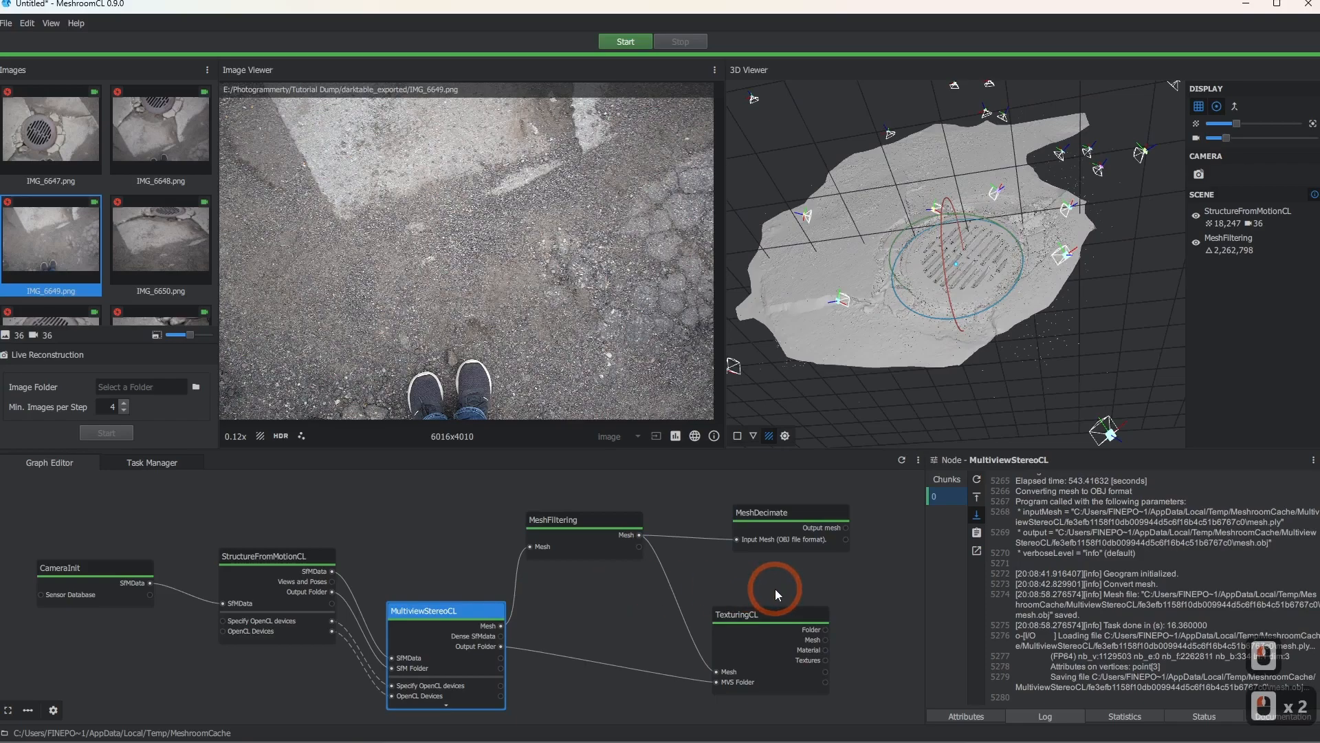
click(972, 299)
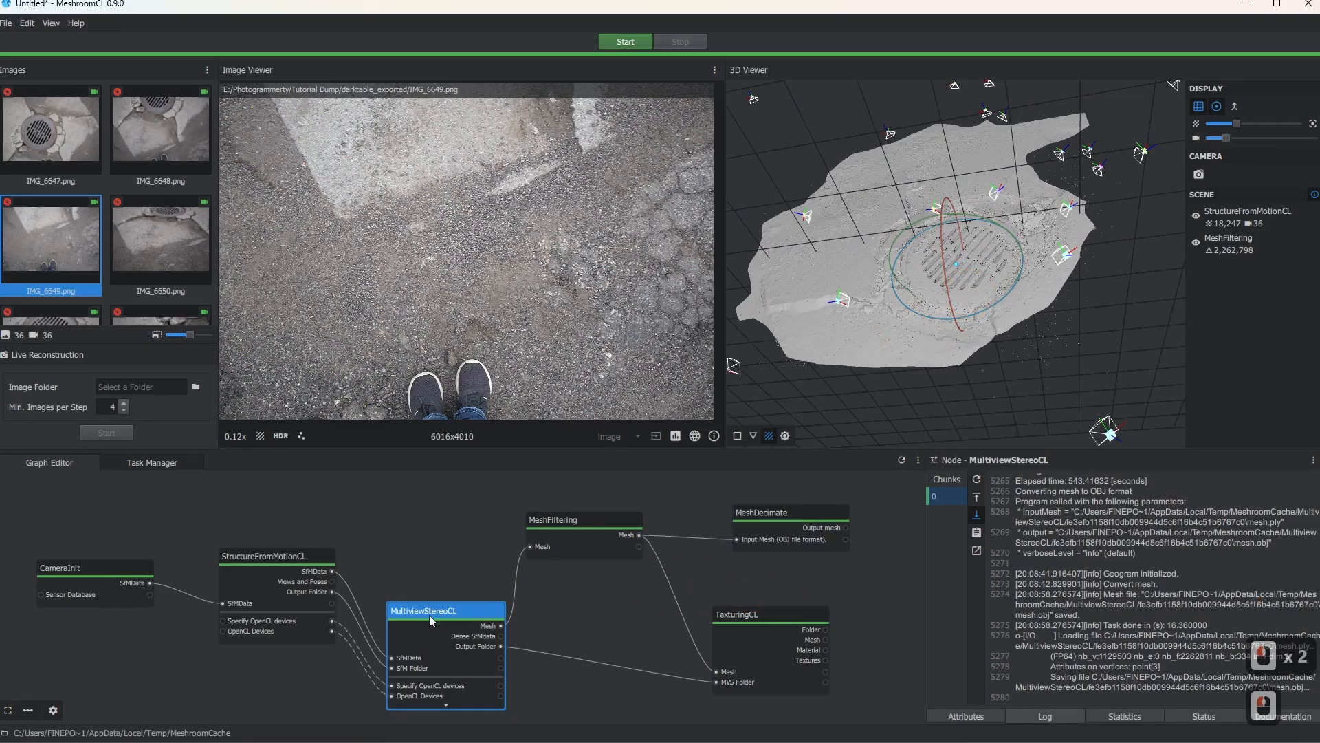
click(974, 283)
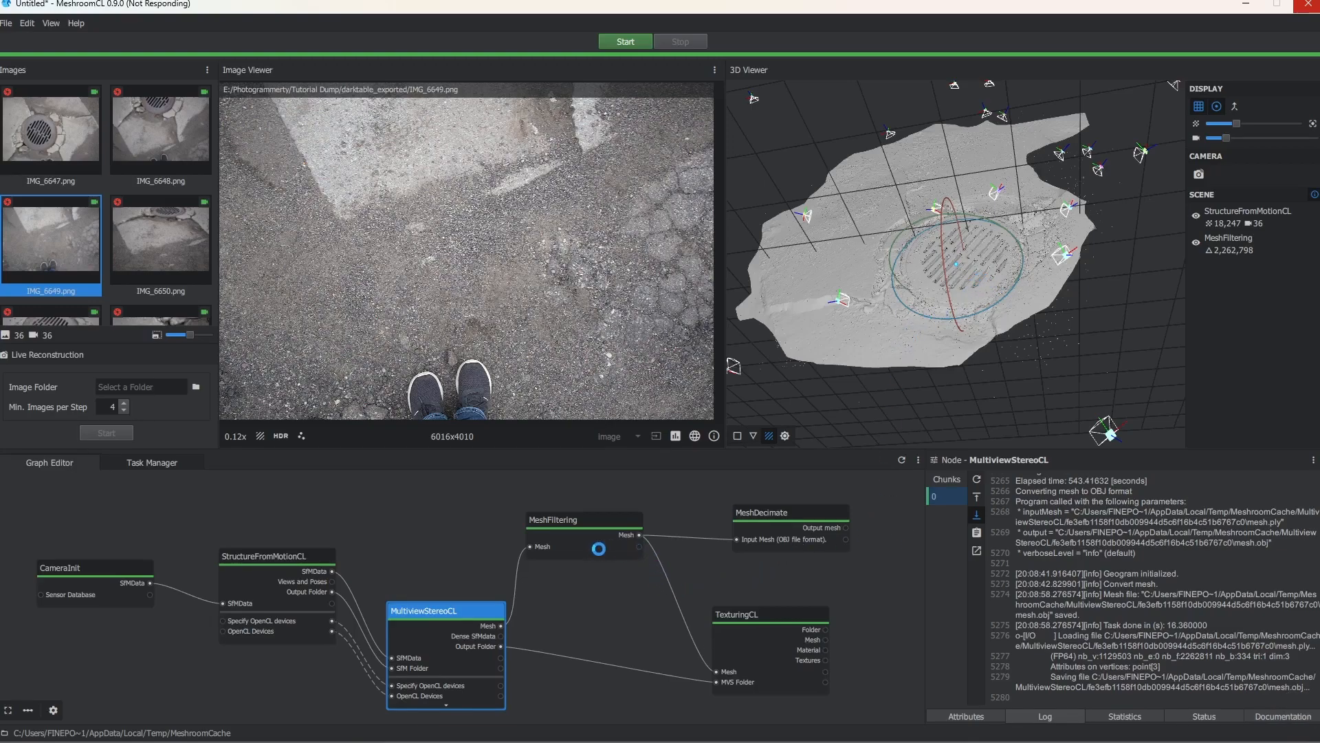
drag(950, 301, 915, 337)
click(1197, 242)
click(1196, 216)
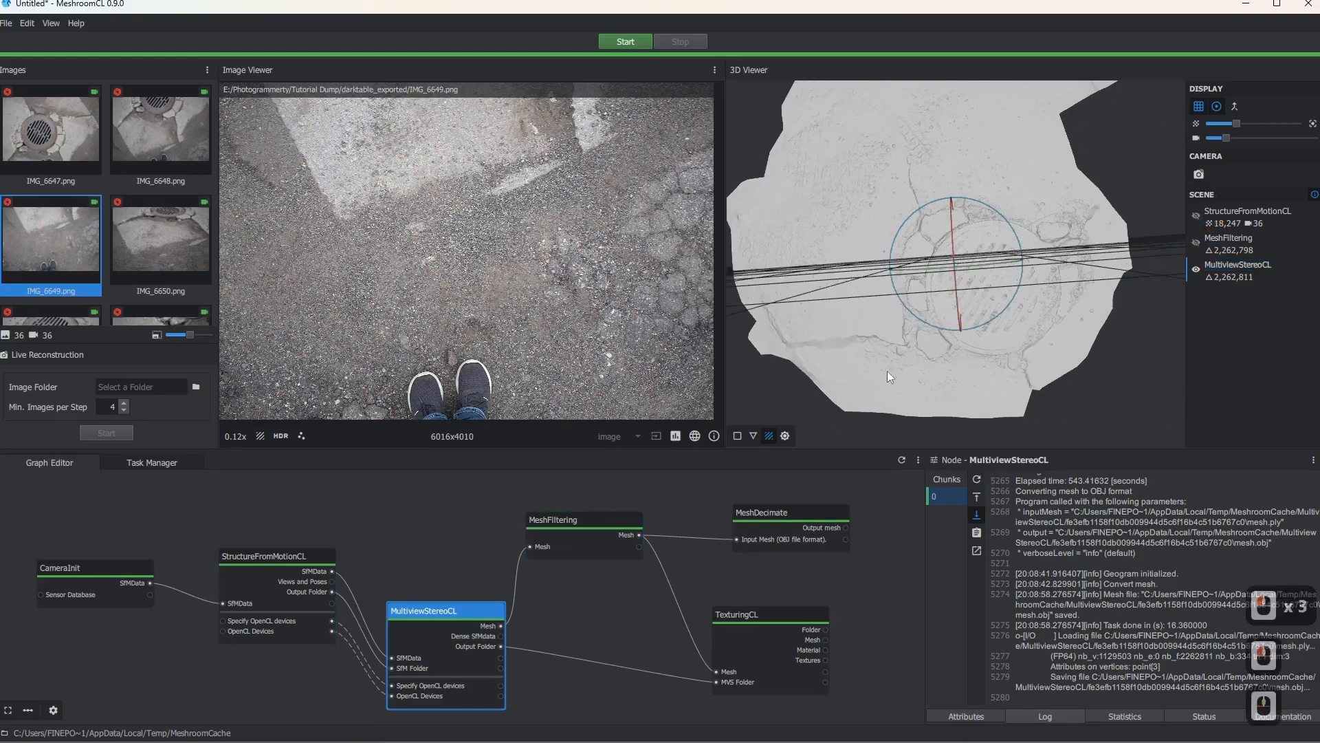
Load the textured TexturingCL model into the 3D Viewer, hide the MultiviewStereoCL mesh and inspect the drain
click(762, 615)
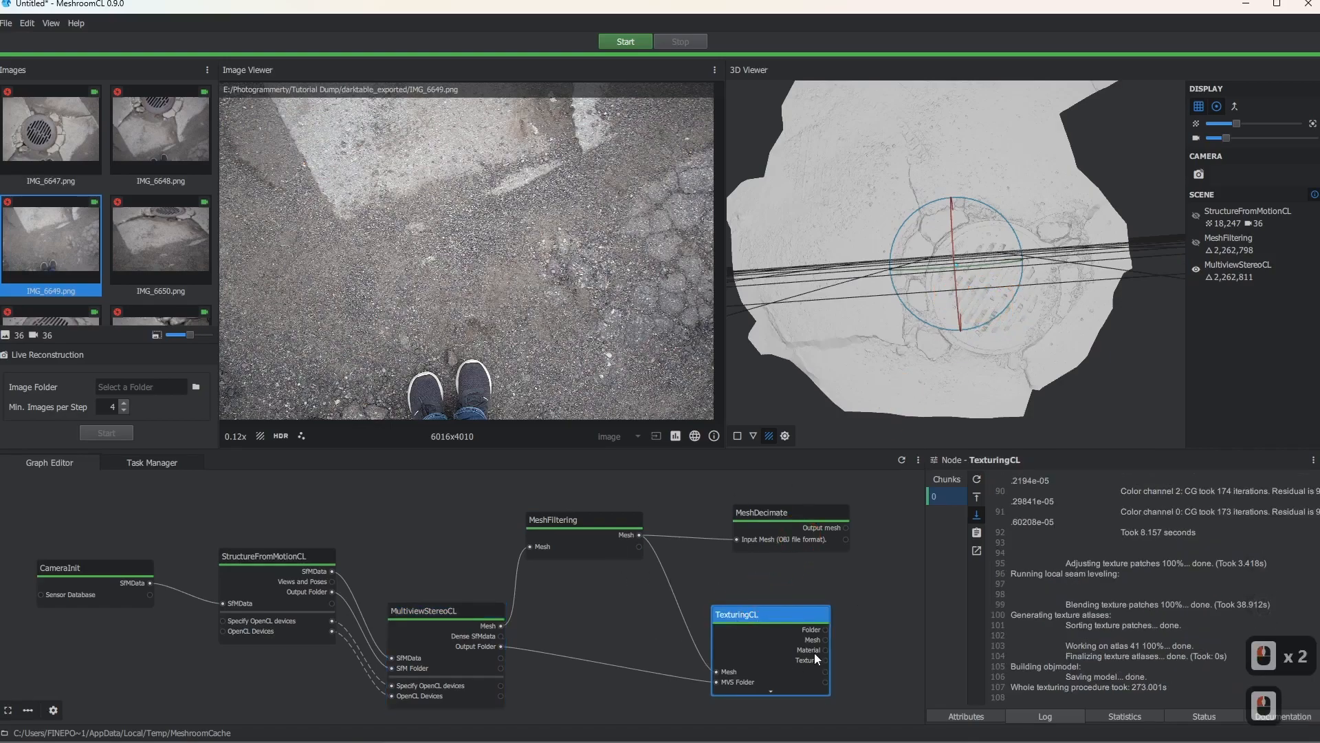
click(1196, 270)
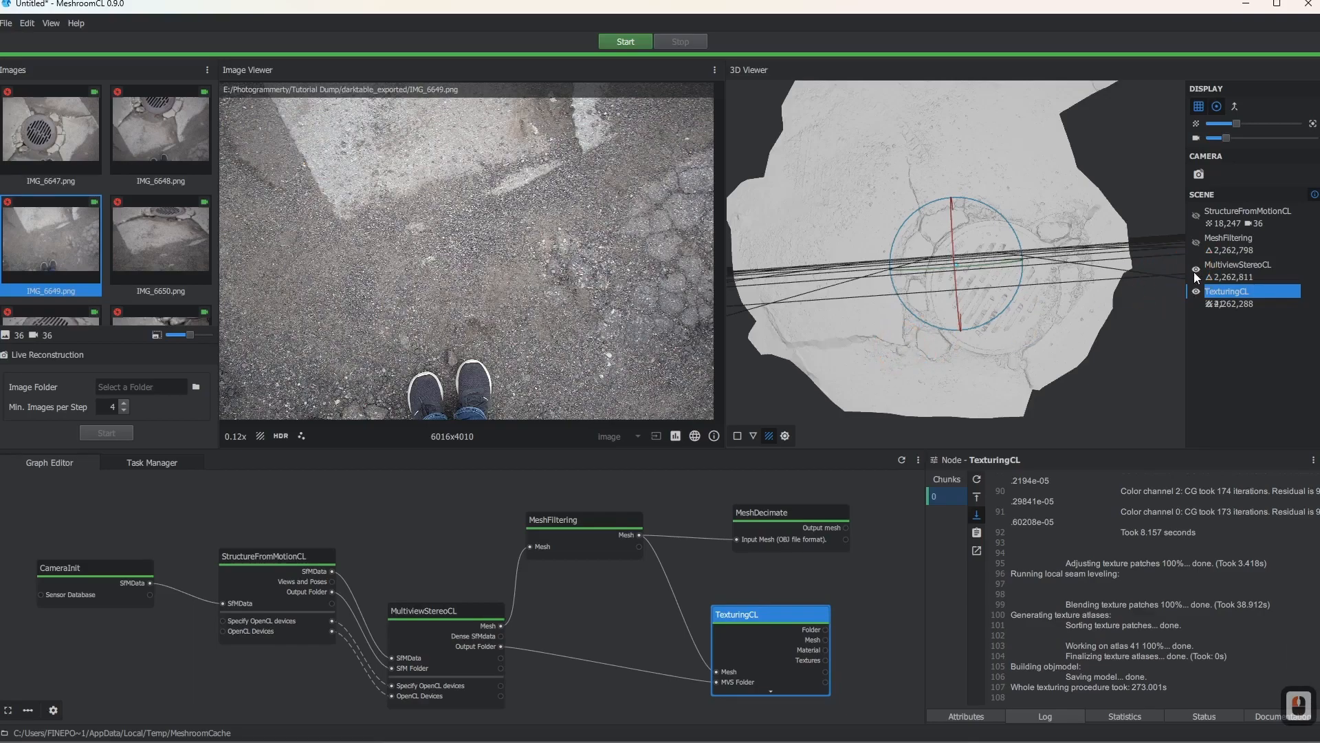
click(938, 295)
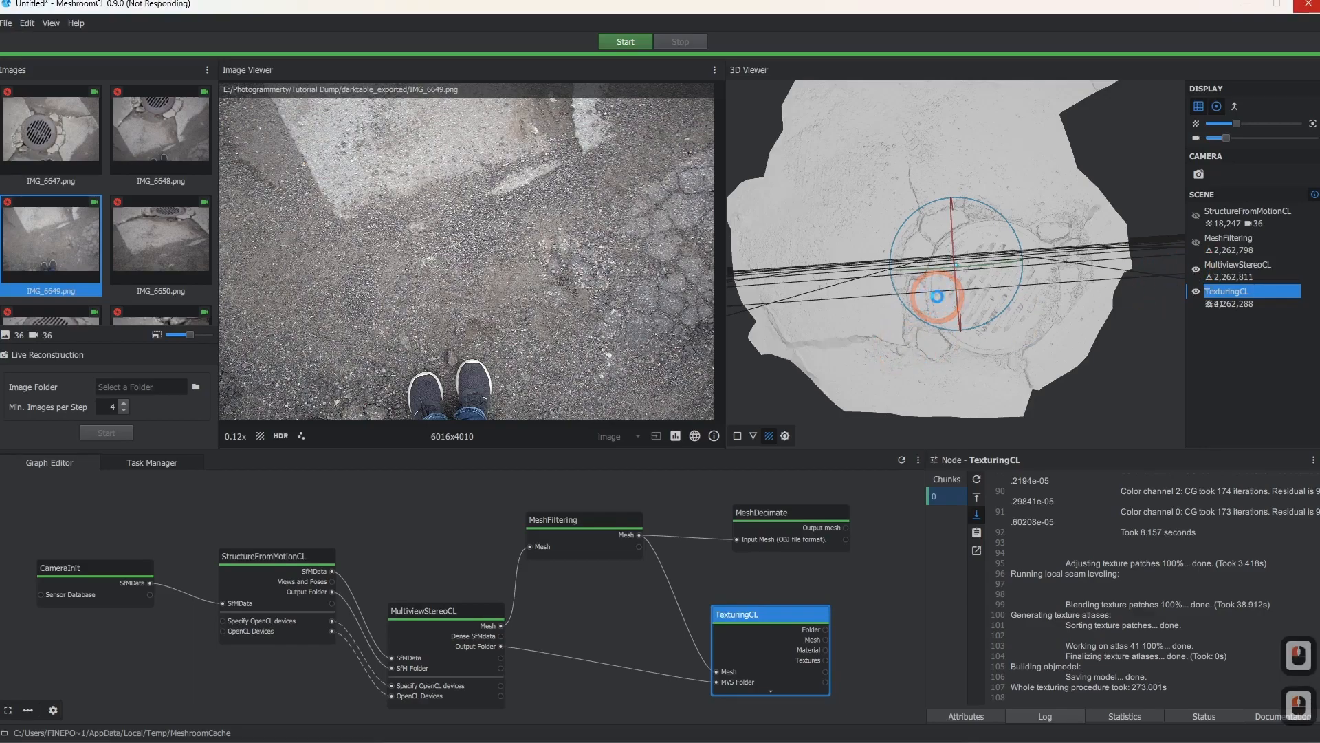
drag(938, 296, 952, 203)
middle_drag(1051, 317, 915, 397)
drag(952, 259, 953, 294)
scroll(476, 311, down, 1)
Compare the textured drain model with photo IMG_6650.png, examining the grate and surrounding asphalt from a lower angle
click(139, 240)
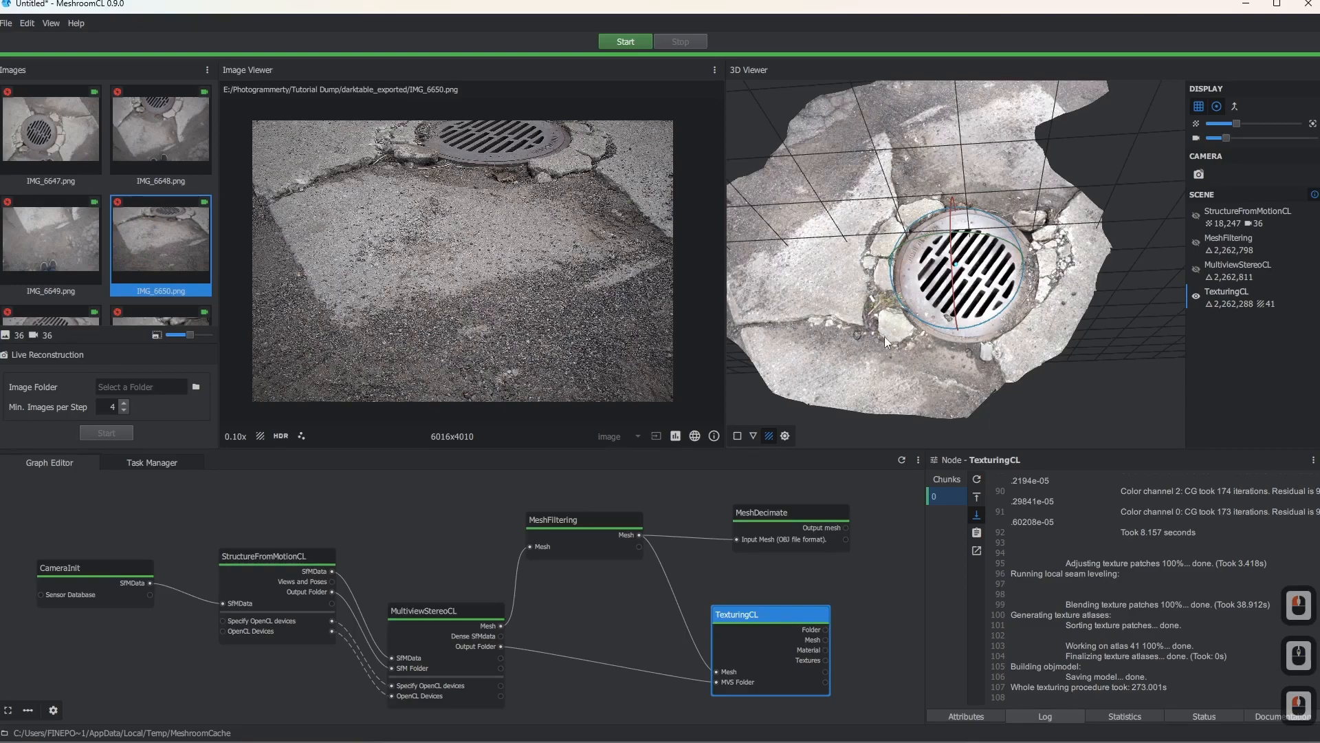
scroll(889, 347, down, 5)
drag(889, 359, 963, 276)
scroll(970, 264, up, 3)
scroll(974, 286, up, 2)
scroll(975, 284, up, 1)
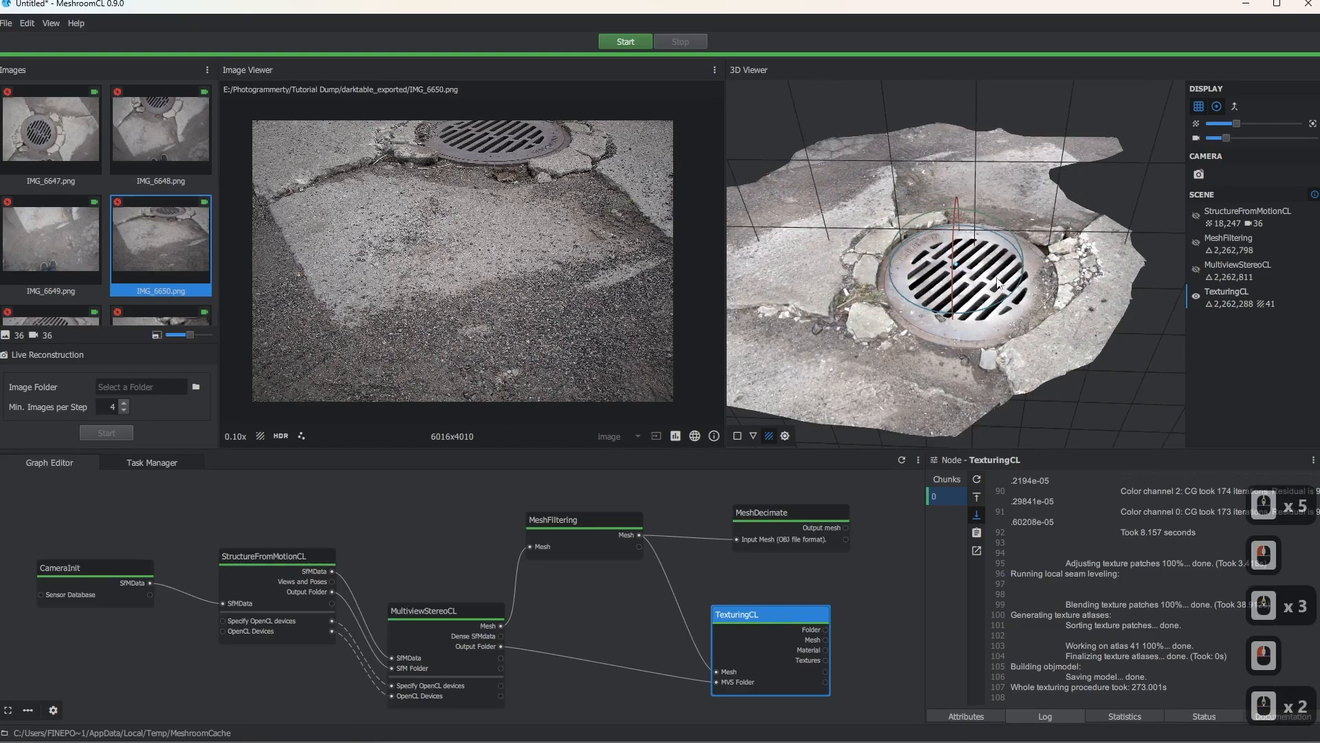
Load the MeshDecimate mesh into the 3D Viewer, hide the TexturingCL model and inspect the simplified drain surface
double_click(787, 516)
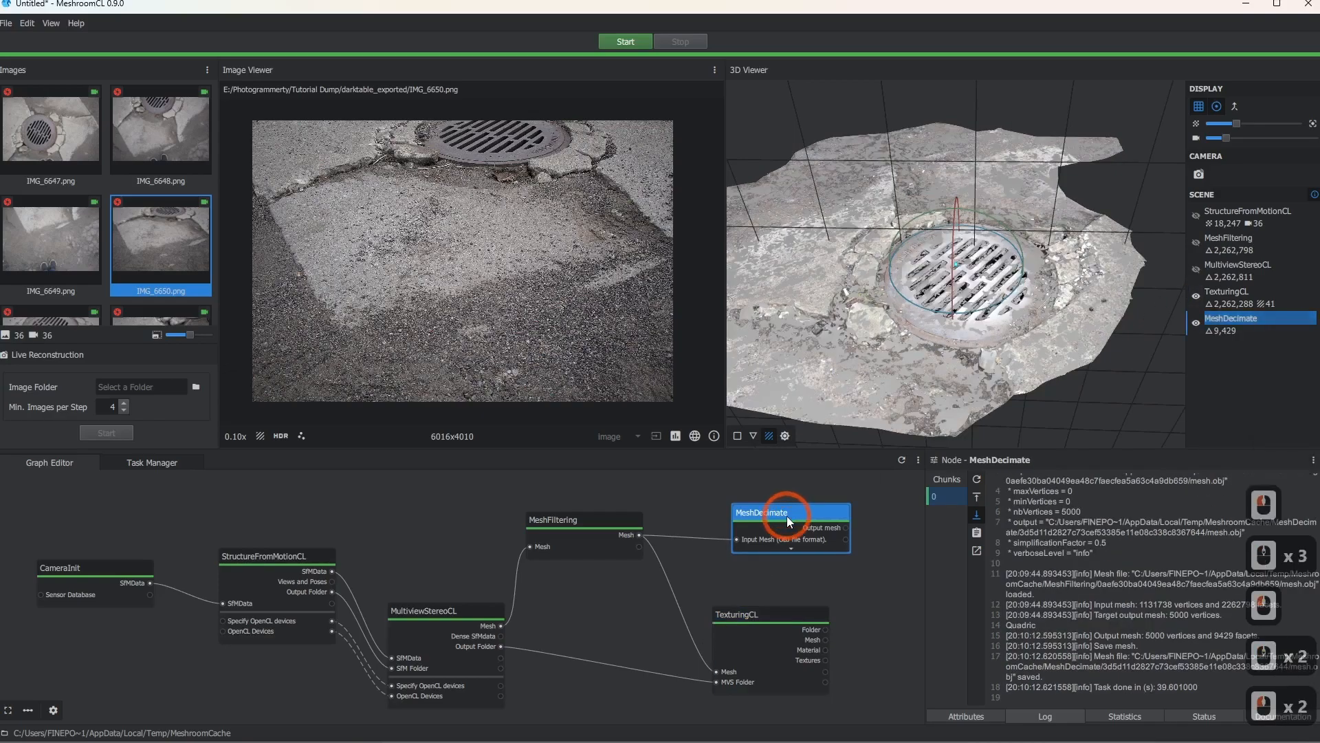
drag(1116, 300, 944, 295)
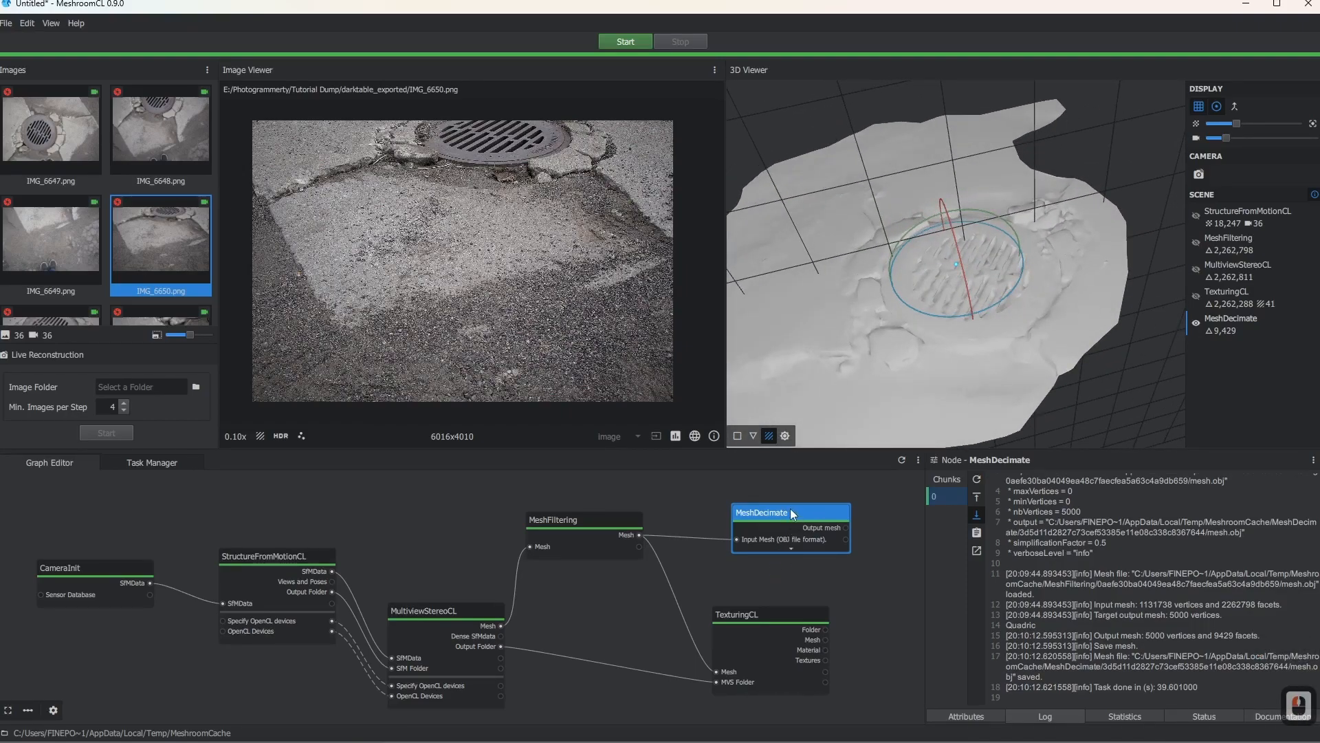
Rearrange the graph by moving MeshDecimate slightly left, MultiviewStereoCL up, and StructureFromMotionCL down and left
drag(790, 513, 771, 507)
middle_drag(470, 575, 625, 554)
mouse_move(583, 589)
mouse_down()
mouse_move(581, 537)
mouse_move(582, 566)
mouse_up()
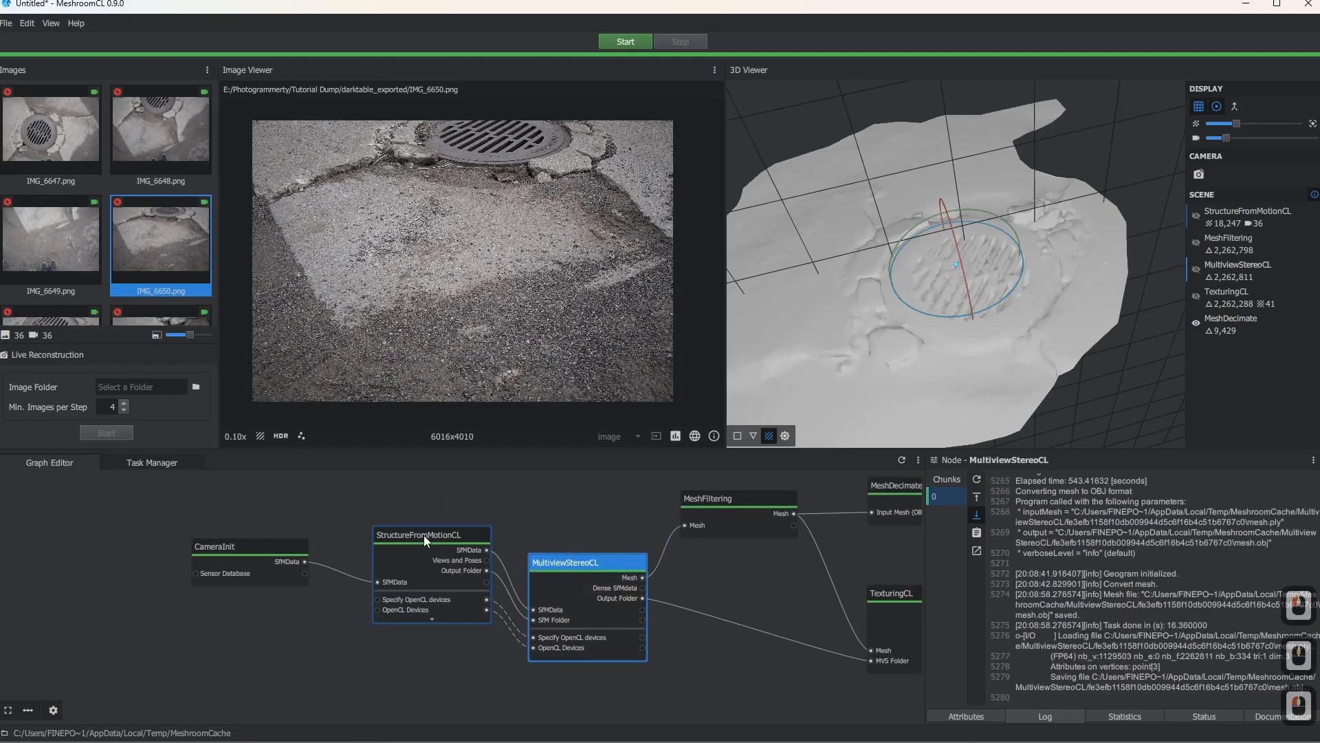
drag(424, 535, 384, 576)
Show the StructureFromMotionCL point cloud and cameras in the 3D Viewer and hide the MeshDecimate mesh
double_click(384, 576)
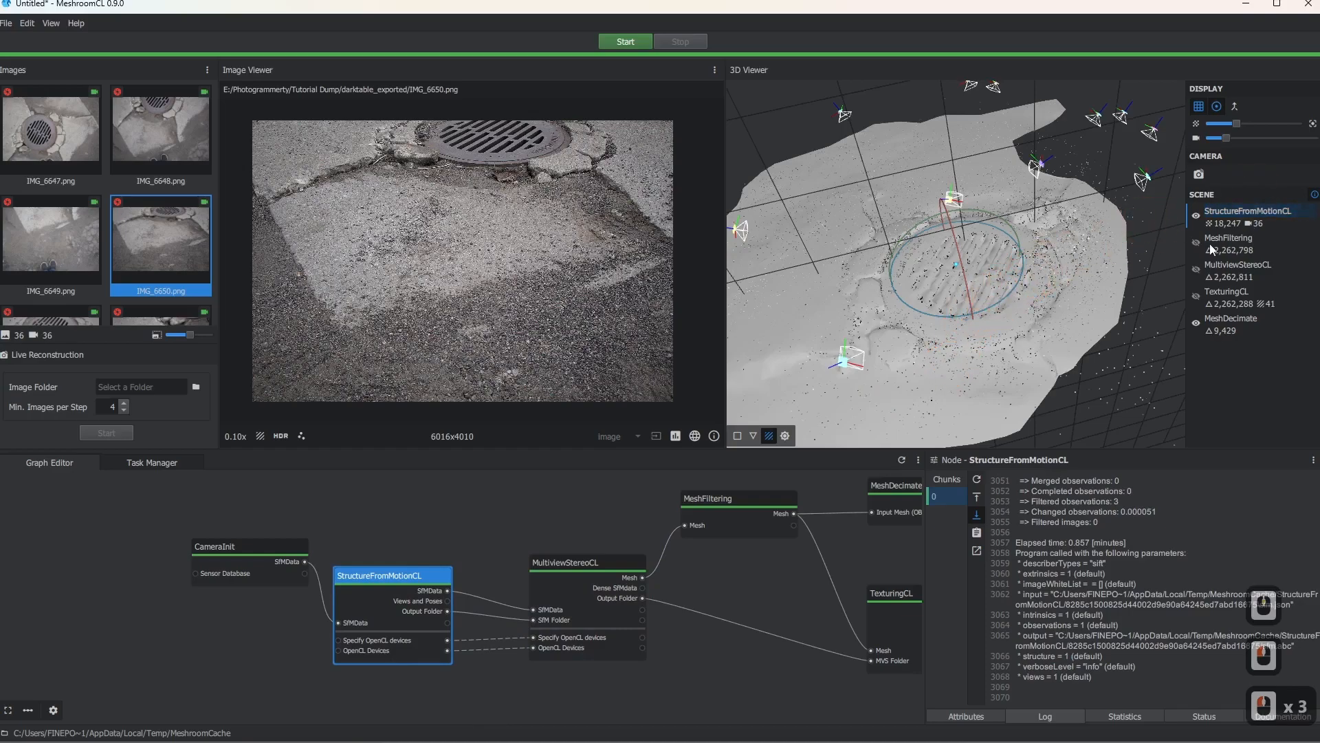
click(1196, 323)
drag(974, 337, 946, 337)
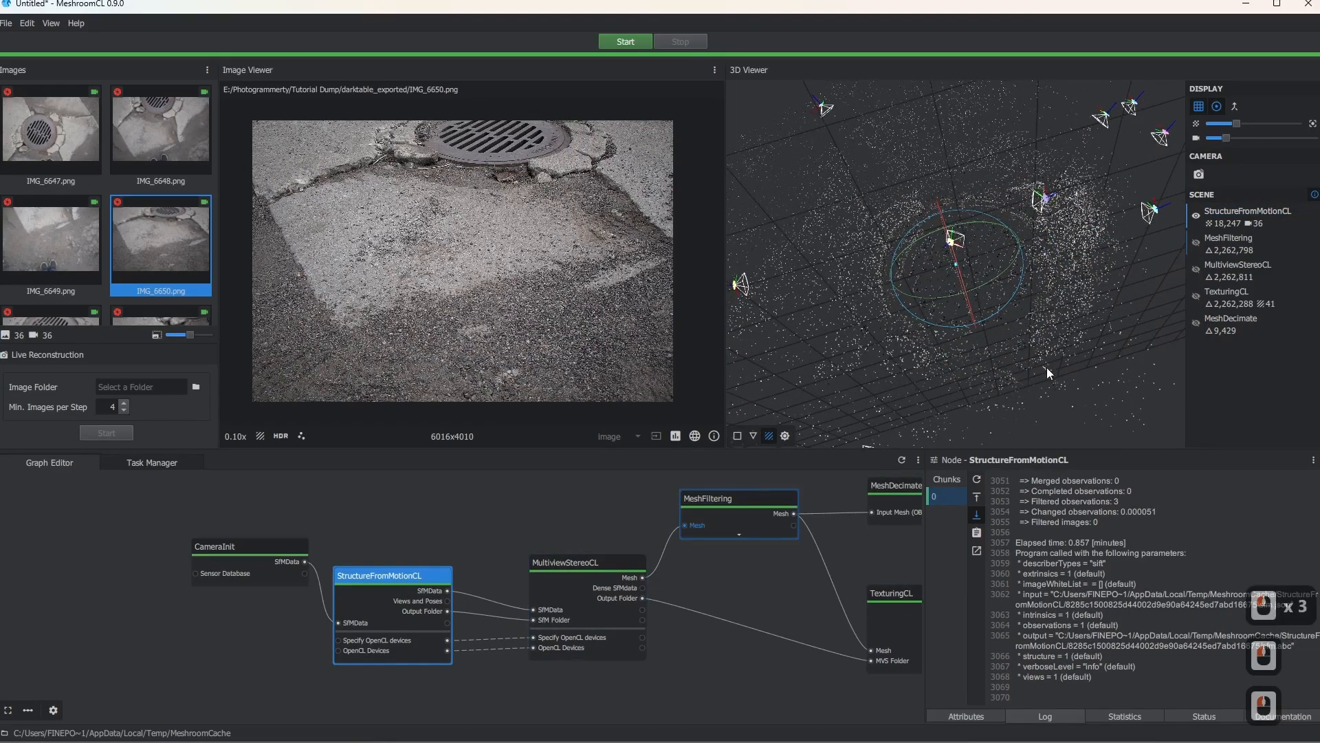
Hide the StructureFromMotionCL point cloud and compare the MeshFiltering and MultiviewStereoCL meshes by showing one at a time
click(1196, 216)
click(1196, 242)
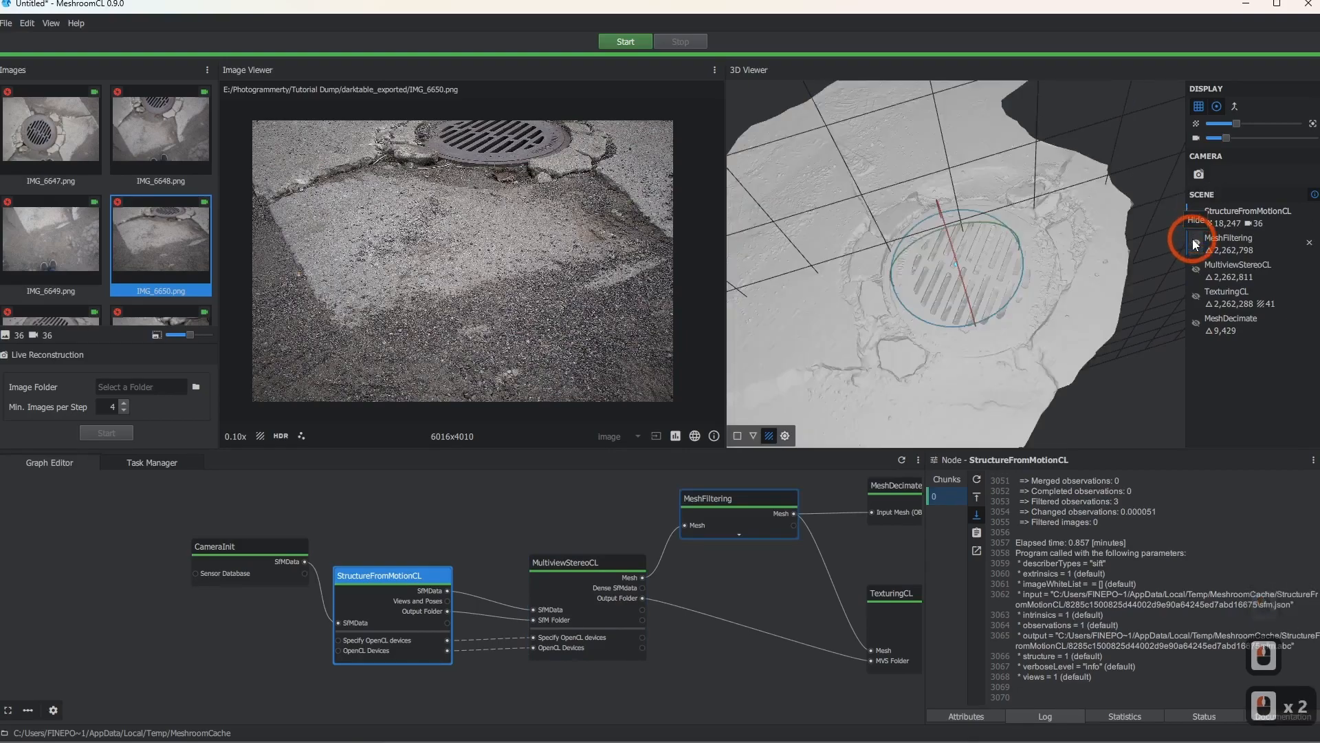
click(1196, 242)
click(1196, 269)
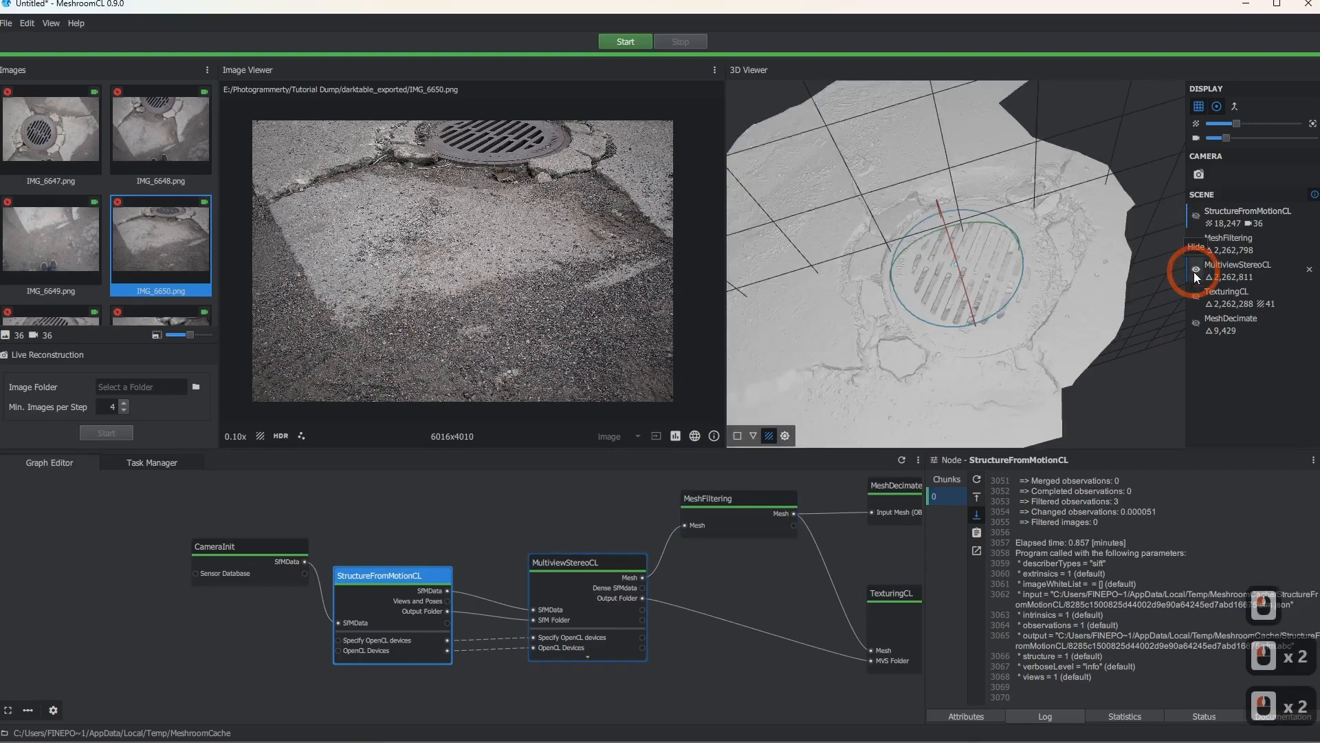
click(1193, 271)
click(1194, 271)
drag(978, 271, 999, 224)
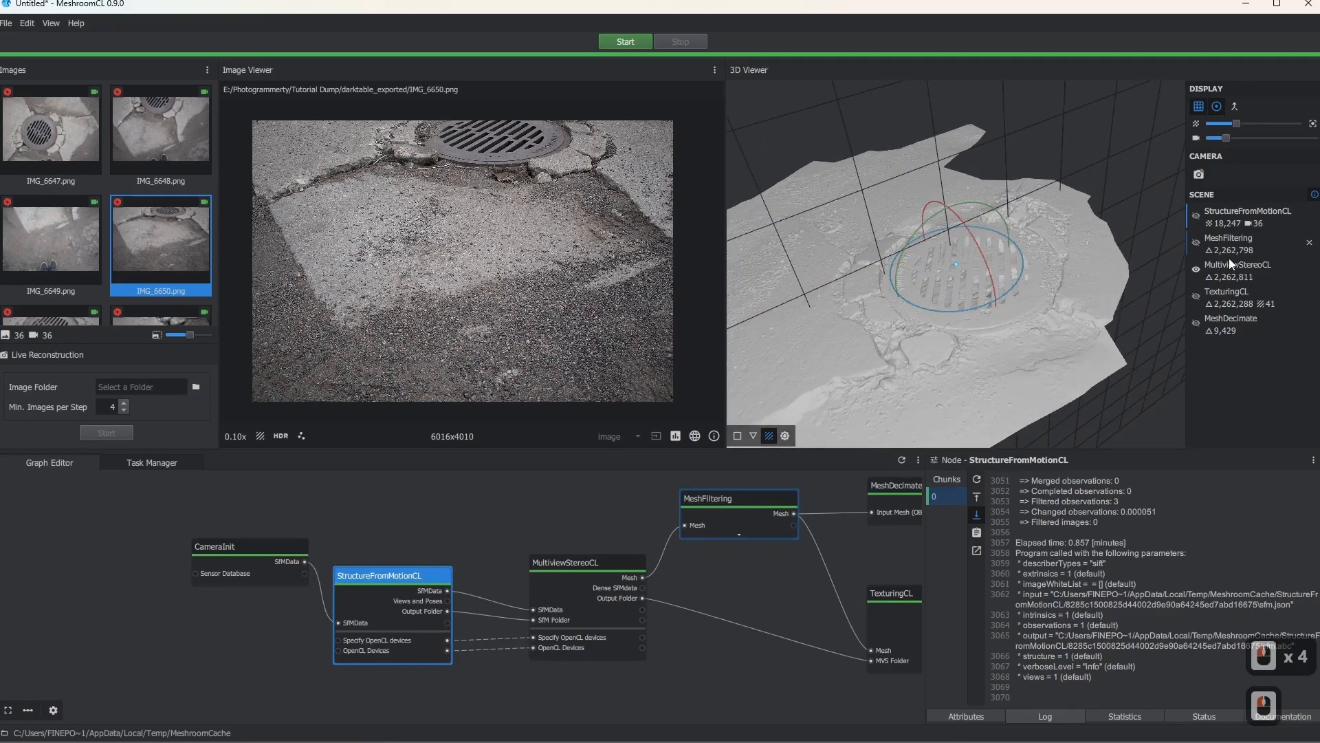
Hide the MultiviewStereoCL mesh, show the MeshFiltering mesh and inspect the drain grate close up
click(1196, 270)
click(1196, 242)
drag(998, 279, 1041, 311)
scroll(1029, 333, up, 10)
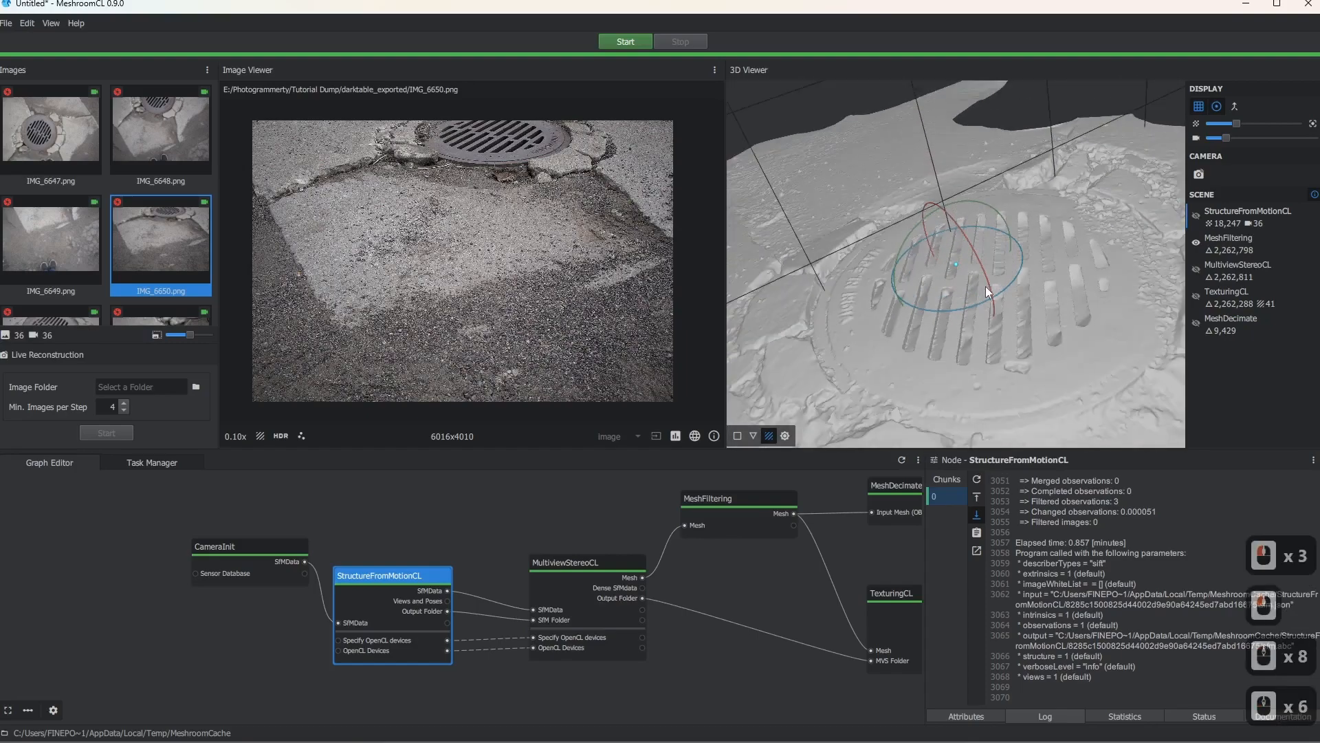
Show the TexturingCL model instead of the MeshFiltering mesh, inspect the textured grate from above, and shift the TexturingCL node slightly up and left
click(1196, 242)
click(1196, 296)
drag(976, 298, 942, 382)
middle_drag(843, 591, 667, 603)
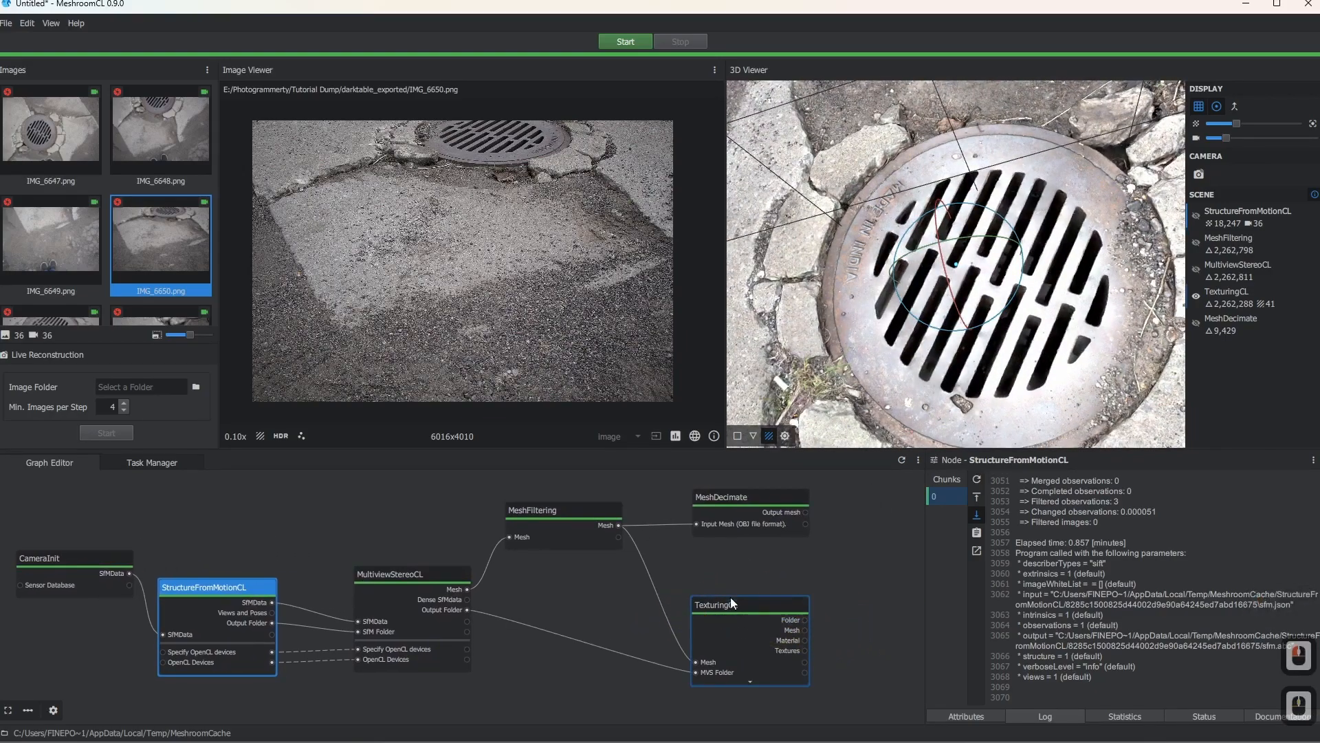
drag(743, 606, 731, 600)
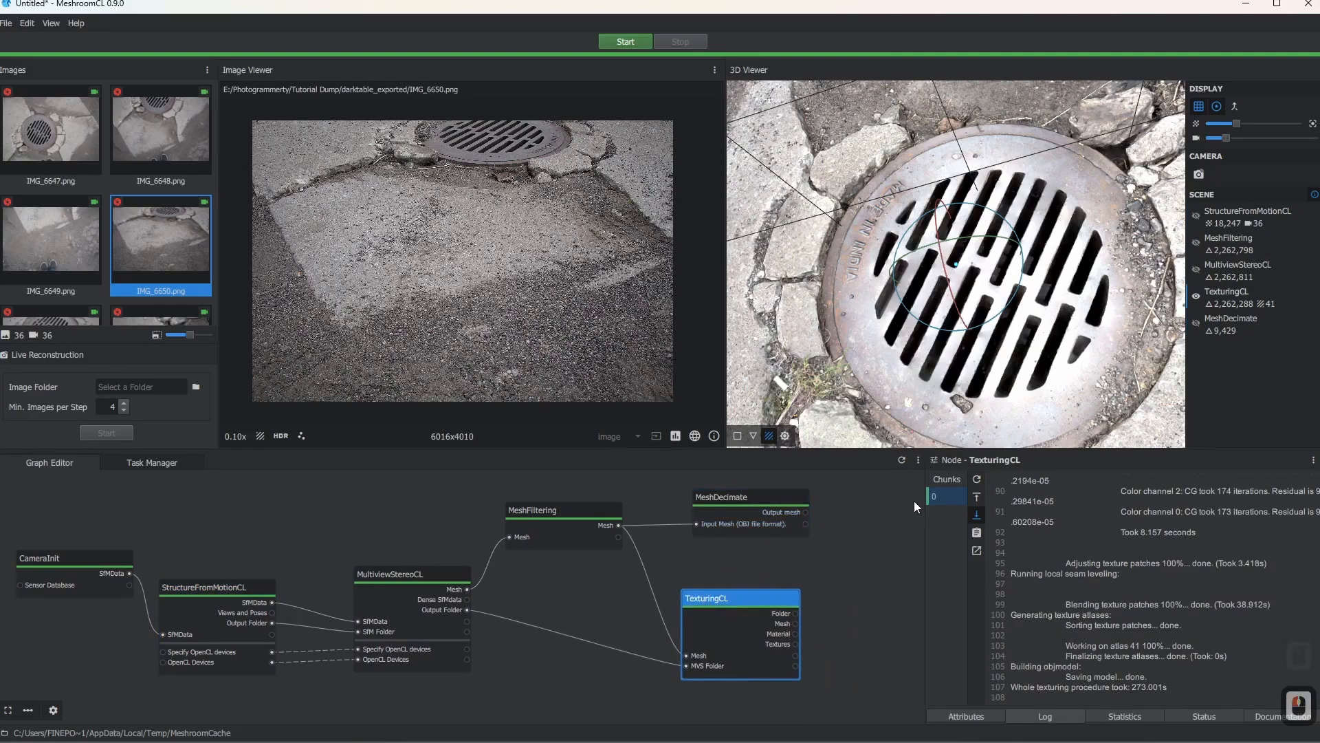
scroll(1013, 263, down, 4)
Show the MeshDecimate mesh, hide the TexturingCL model and inspect the decimated drain surface at an angle
double_click(756, 502)
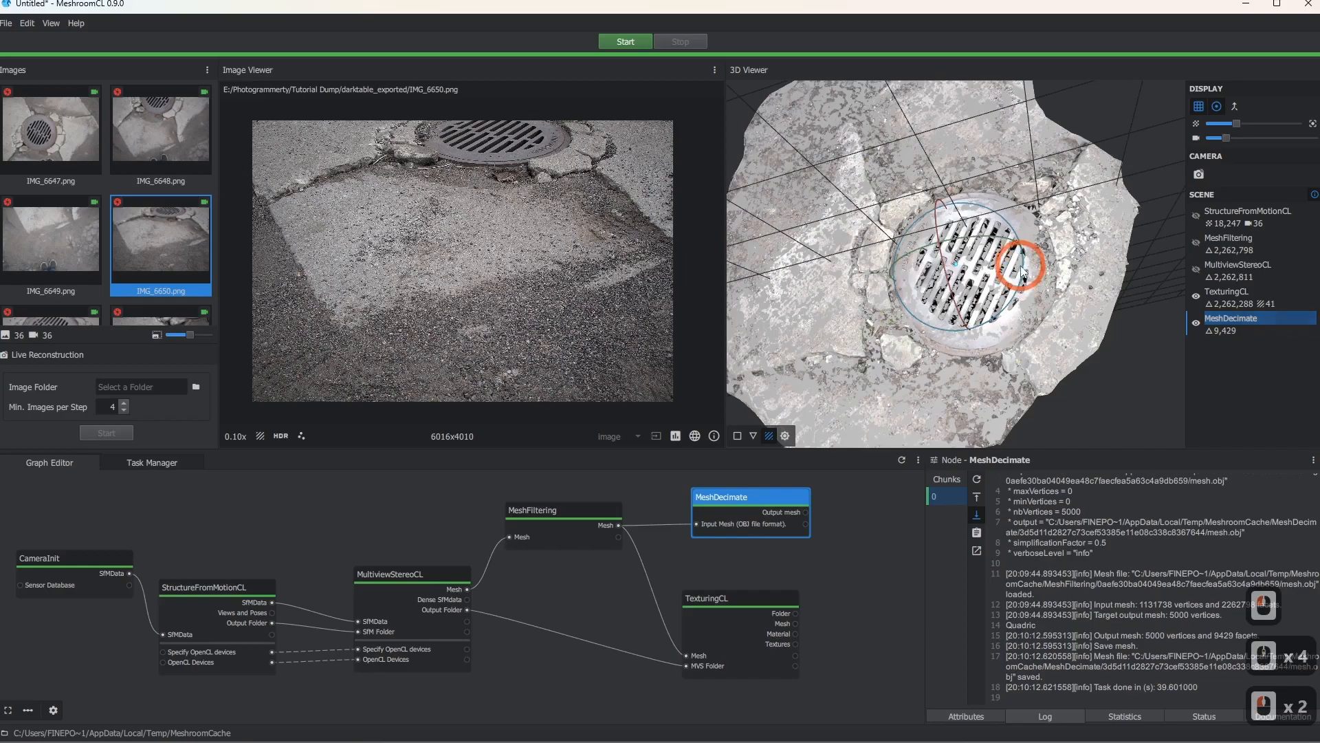
click(1196, 301)
drag(963, 286, 974, 238)
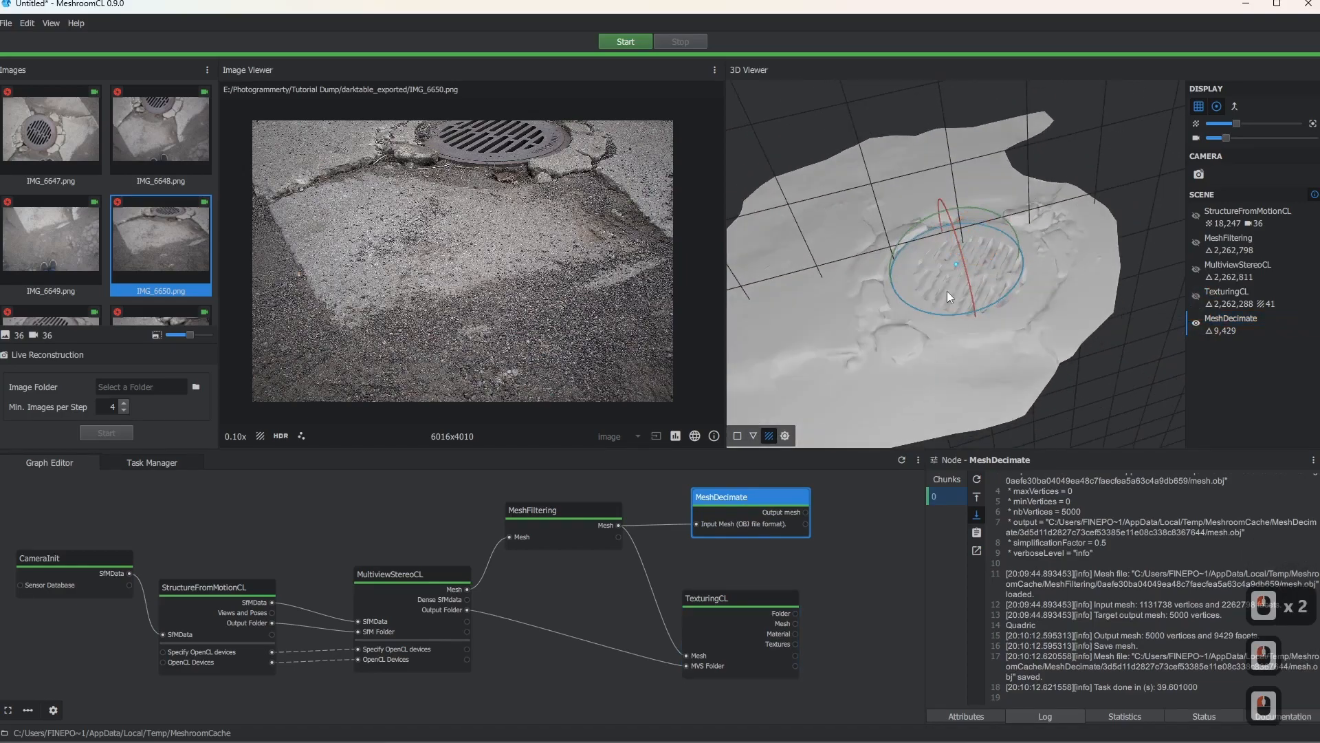
drag(948, 298, 955, 291)
Display the MultiviewStereoCL mesh in the 3D Viewer and review the node's attributes
click(362, 627)
double_click(393, 587)
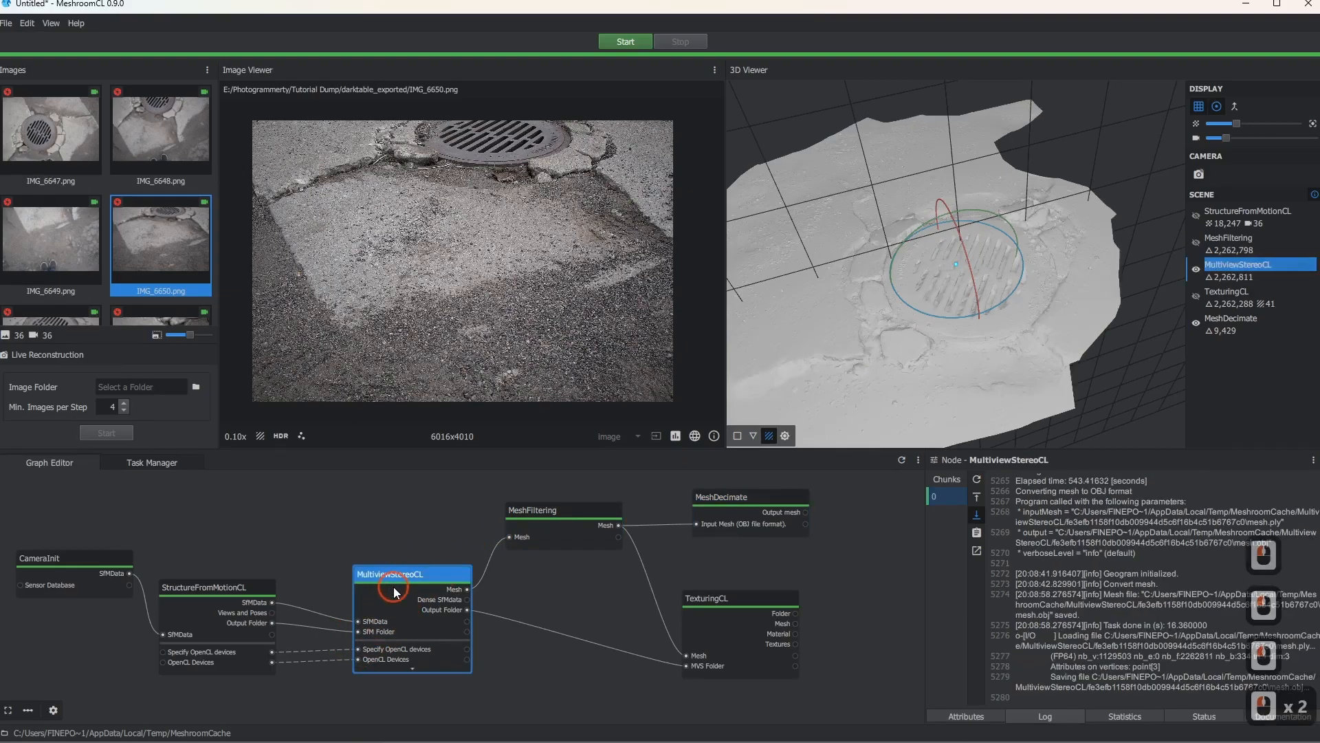
click(976, 718)
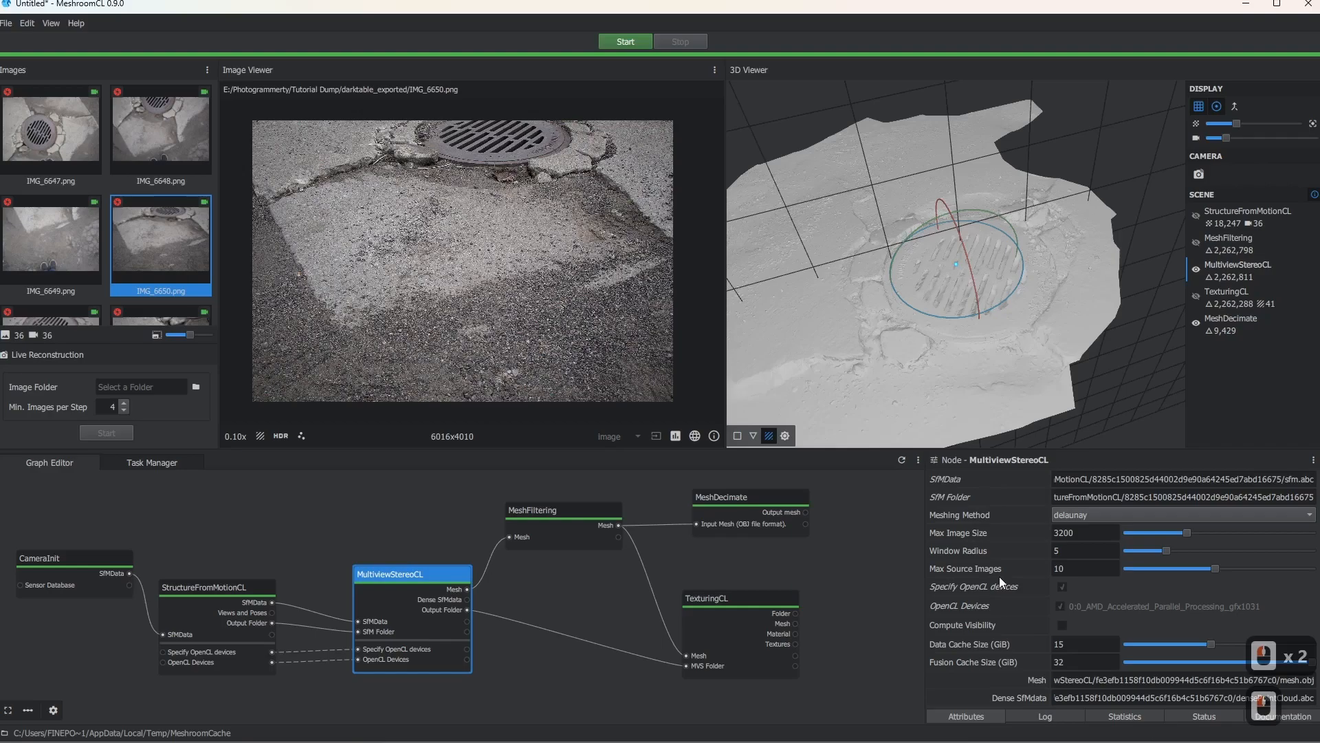
mouse_move(984, 575)
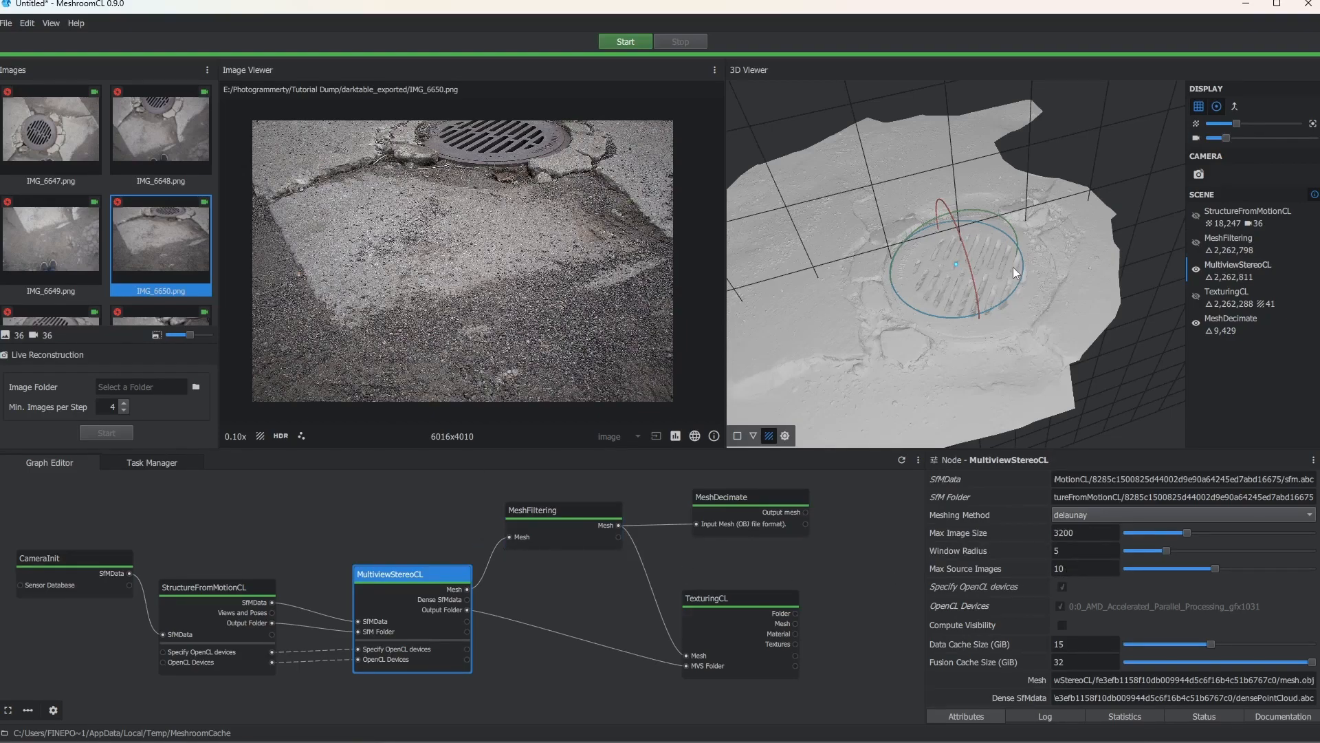
Show the StructureFromMotionCL point cloud and cameras, and turn off the node's Specify OpenCL devices option
double_click(215, 590)
click(1020, 566)
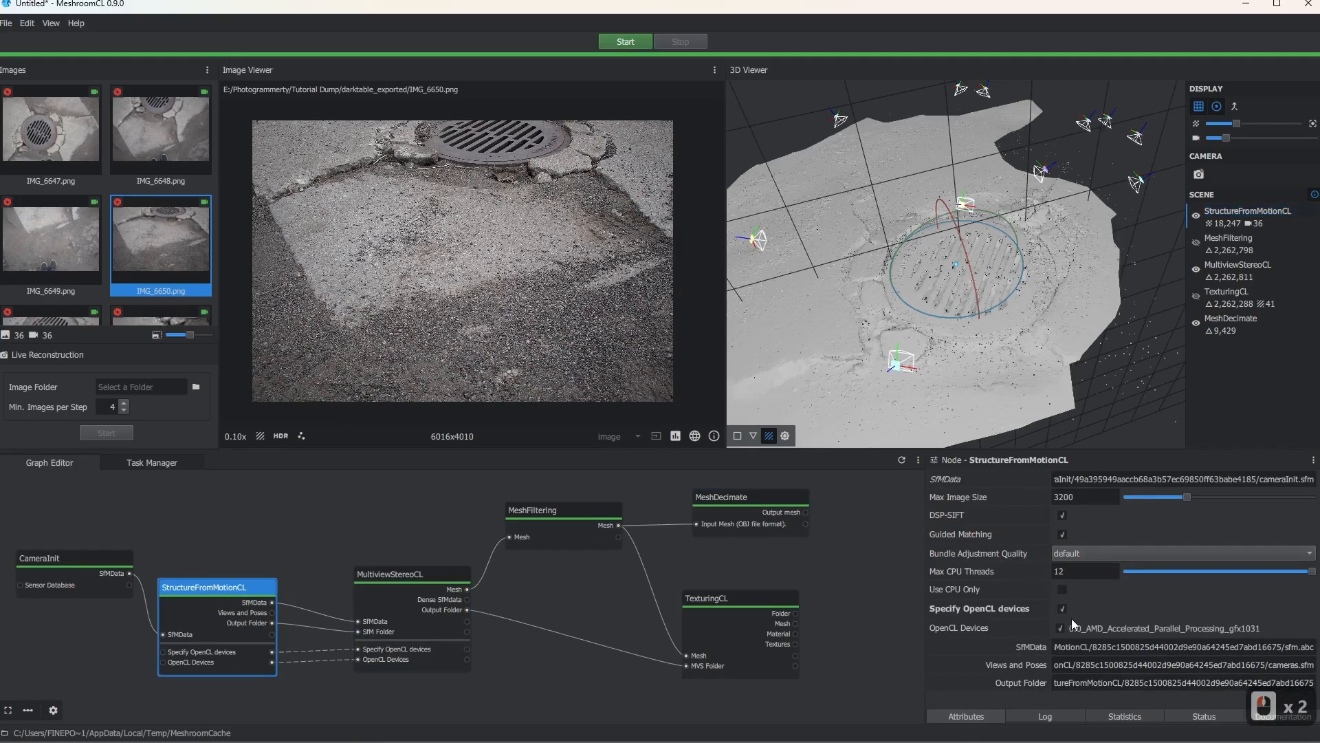
click(1064, 608)
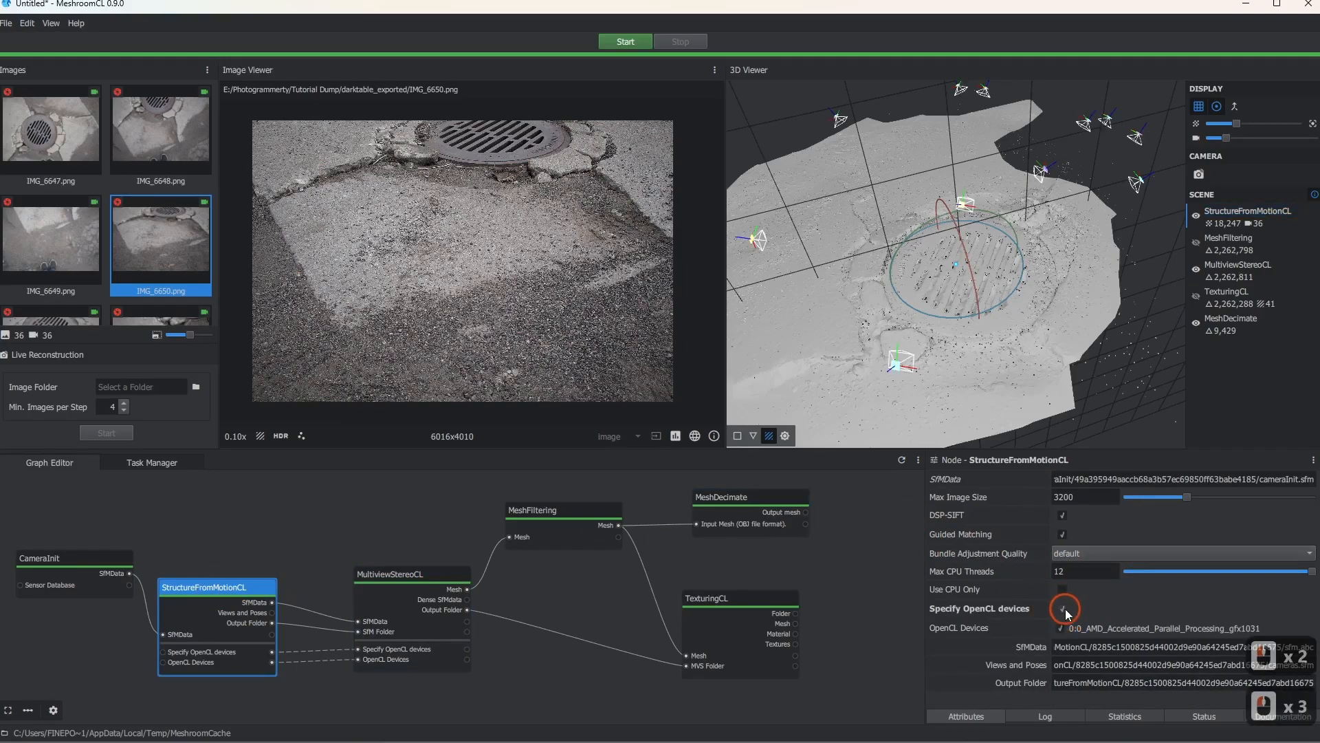
click(220, 583)
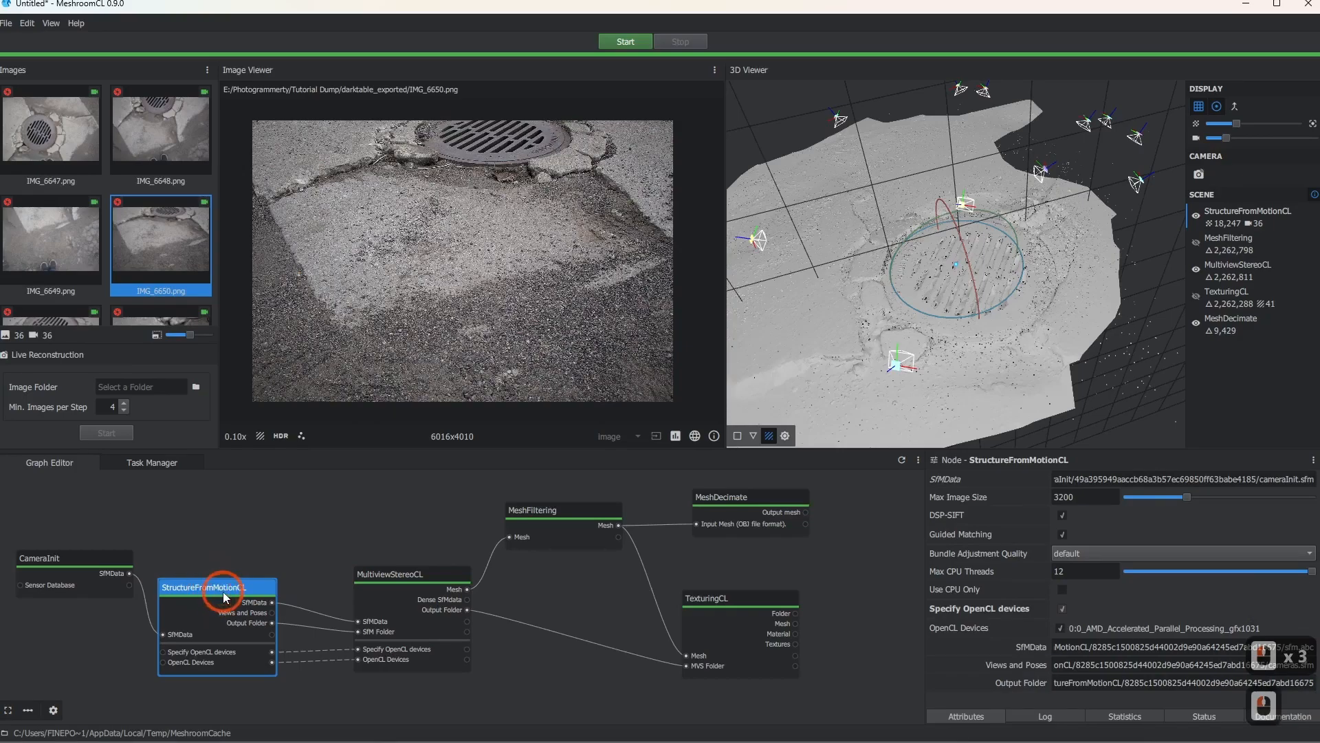
click(223, 592)
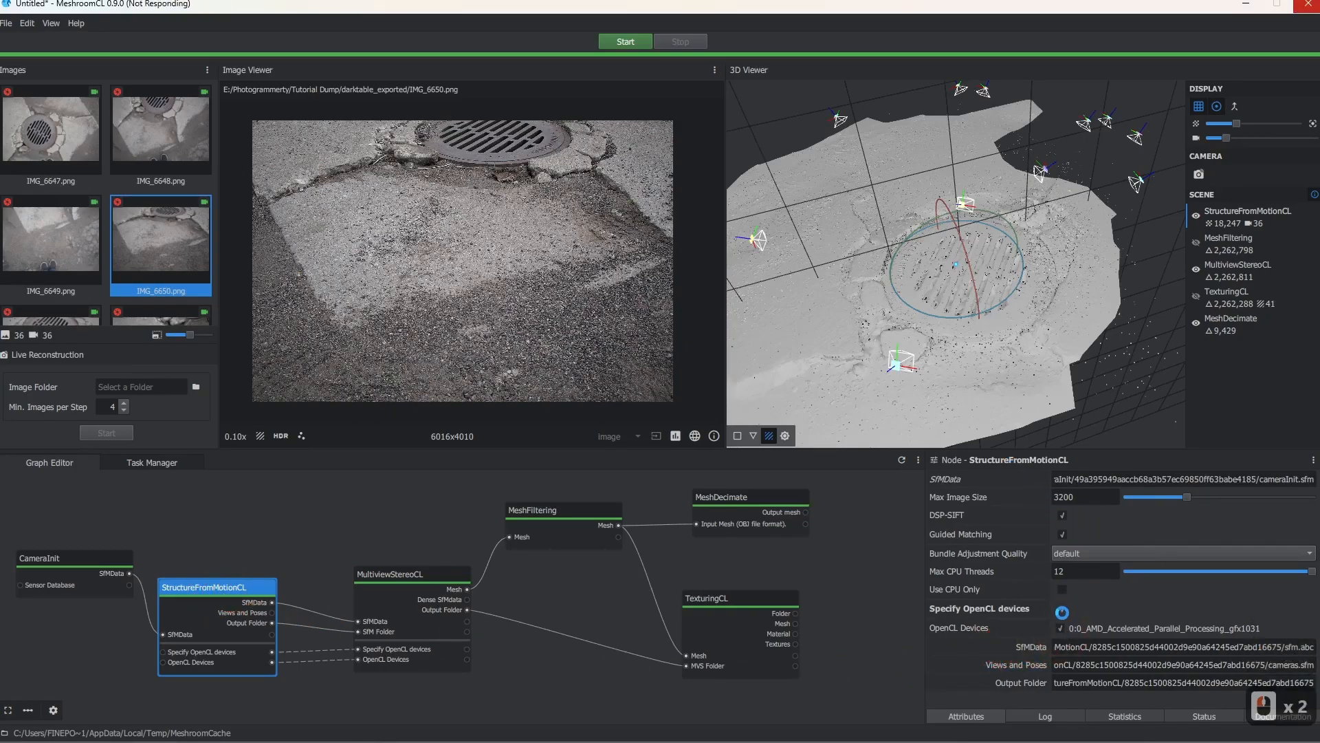
click(1062, 612)
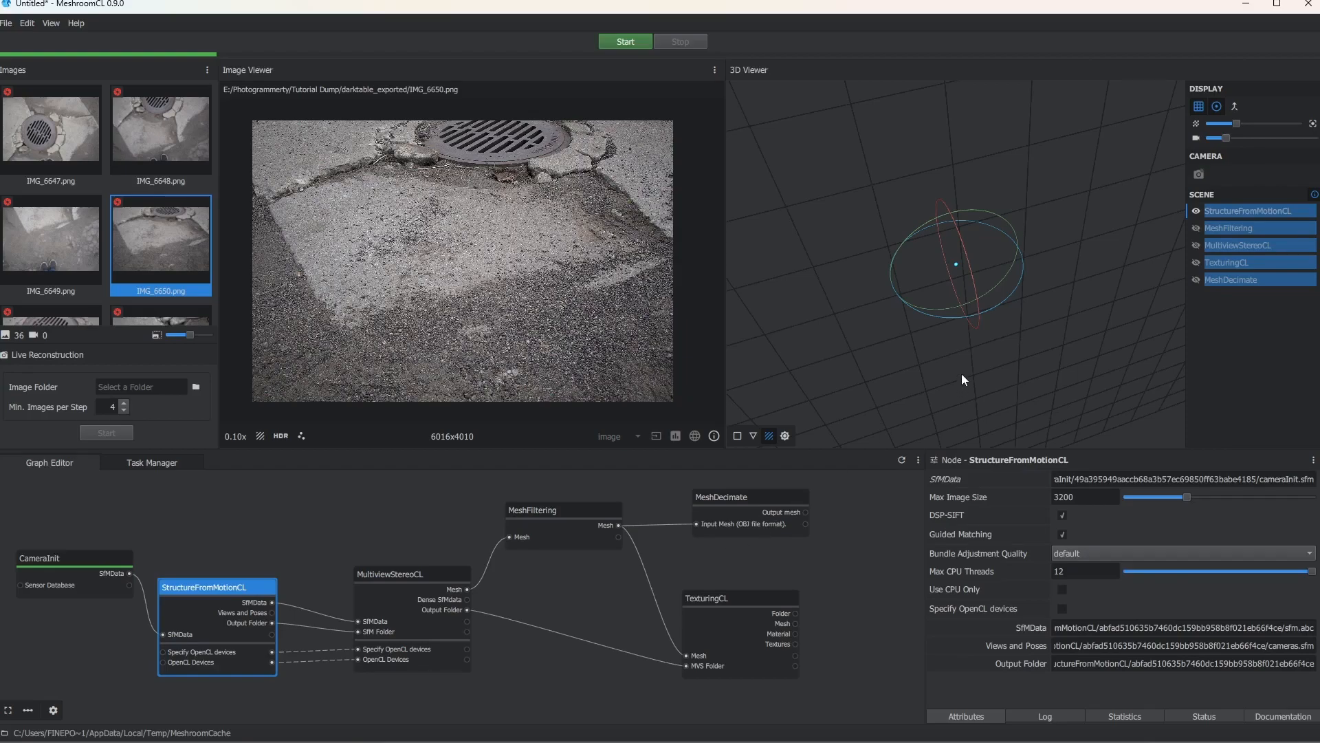
click(942, 269)
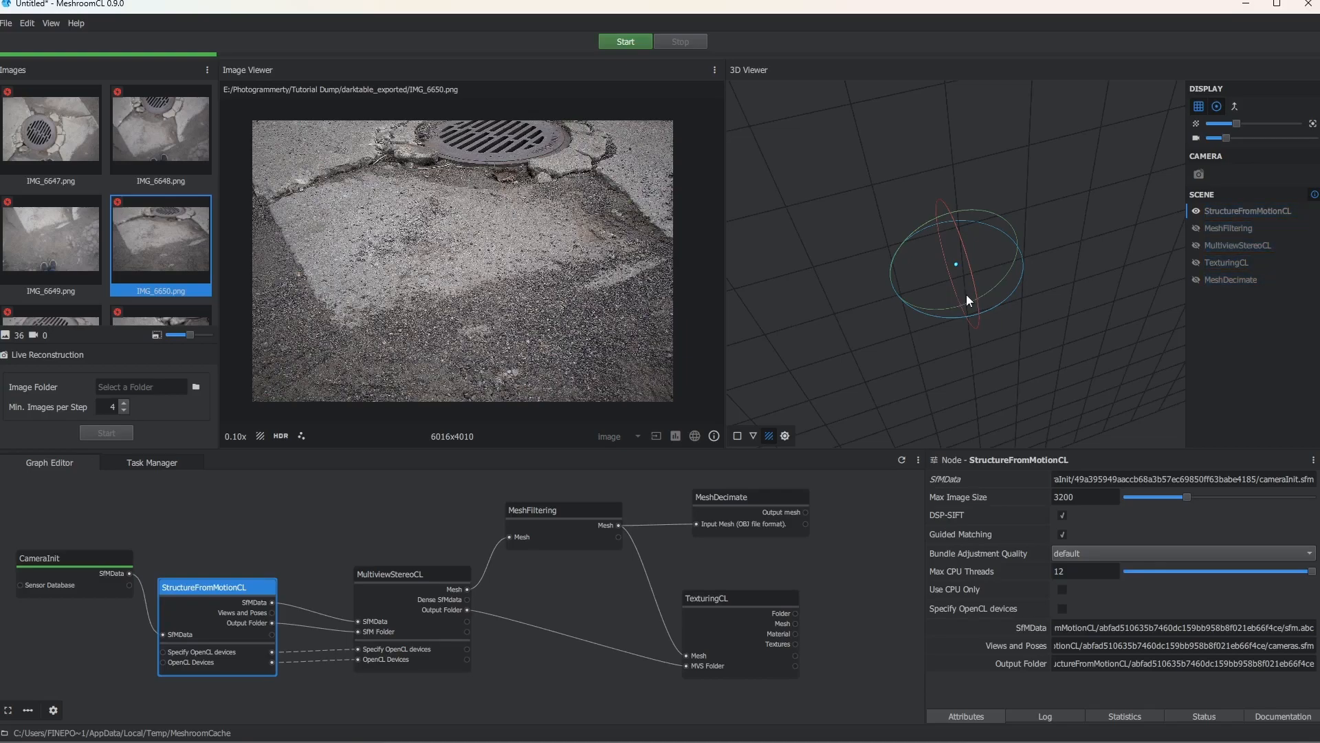
drag(967, 294, 1005, 311)
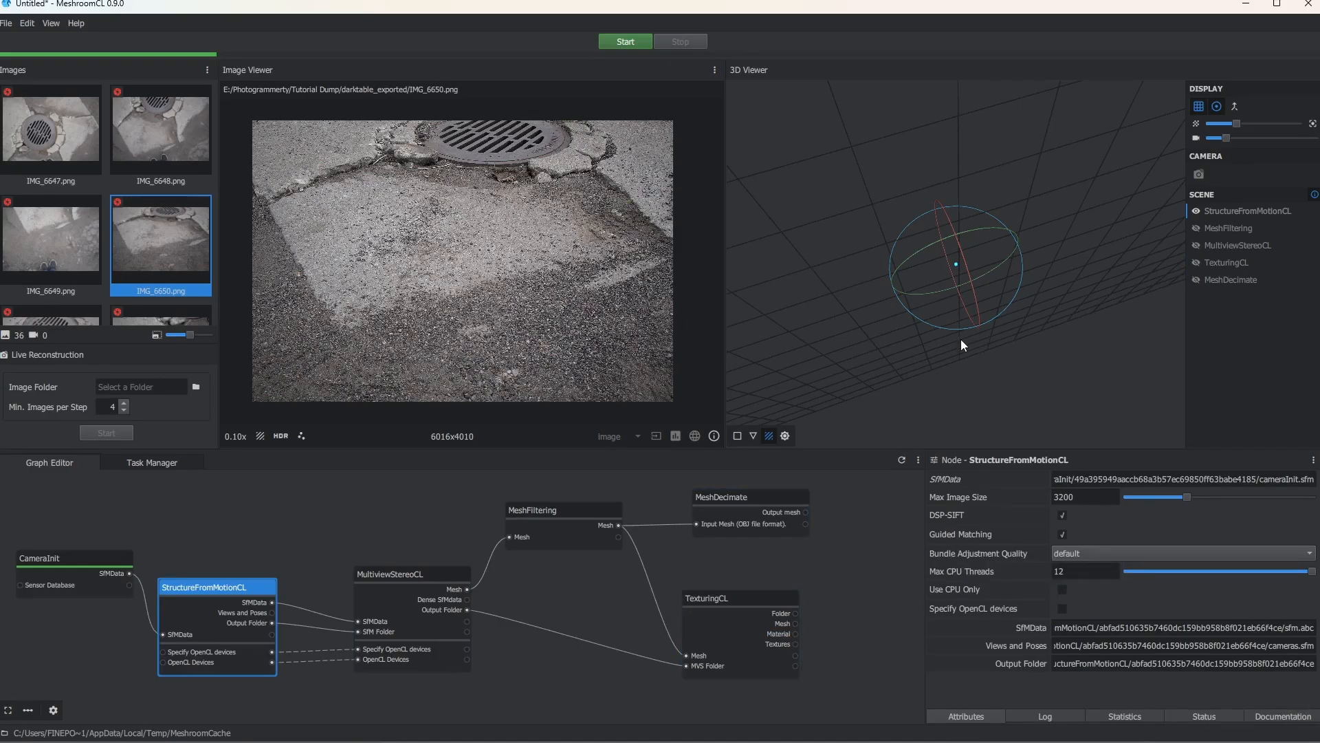
drag(952, 329, 969, 364)
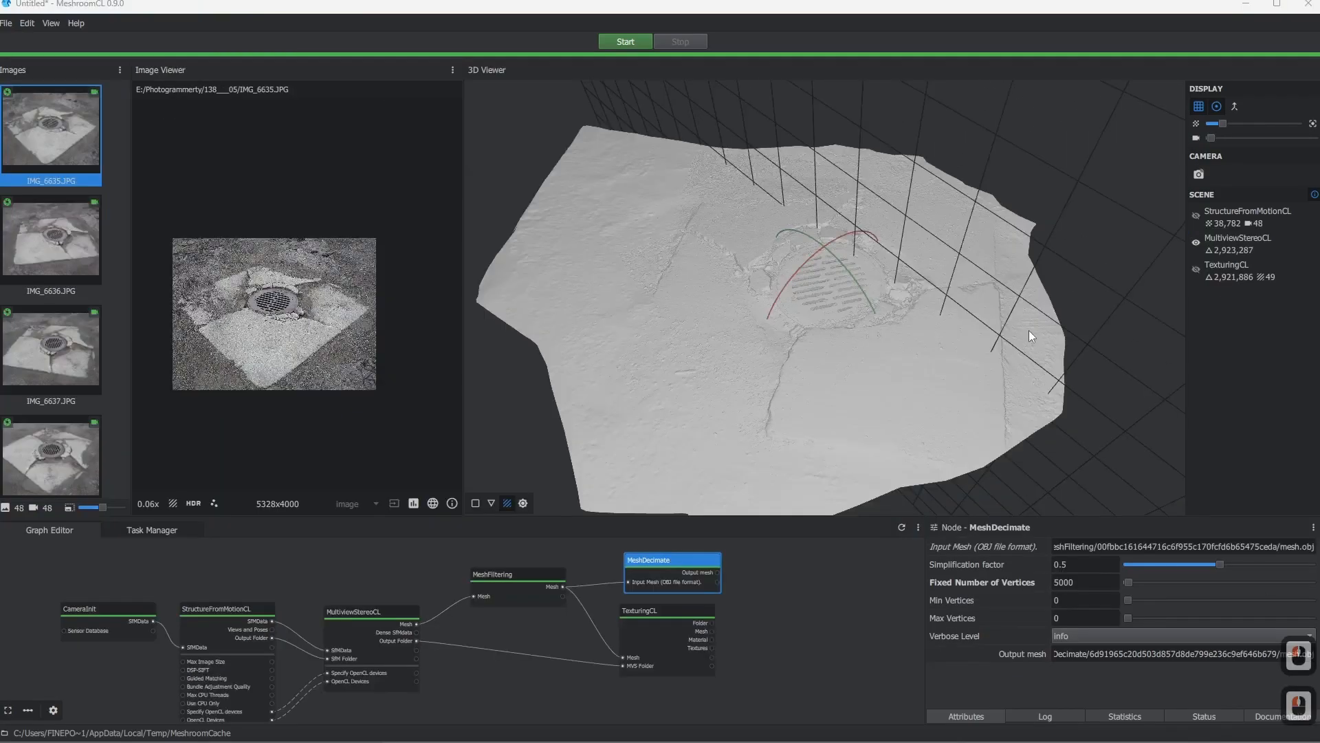
In the IMG_6635.JPG drain project, load the TexturingCL model, hide the MultiviewStereoCL mesh and inspect the textured drain and pavement
drag(830, 294, 827, 360)
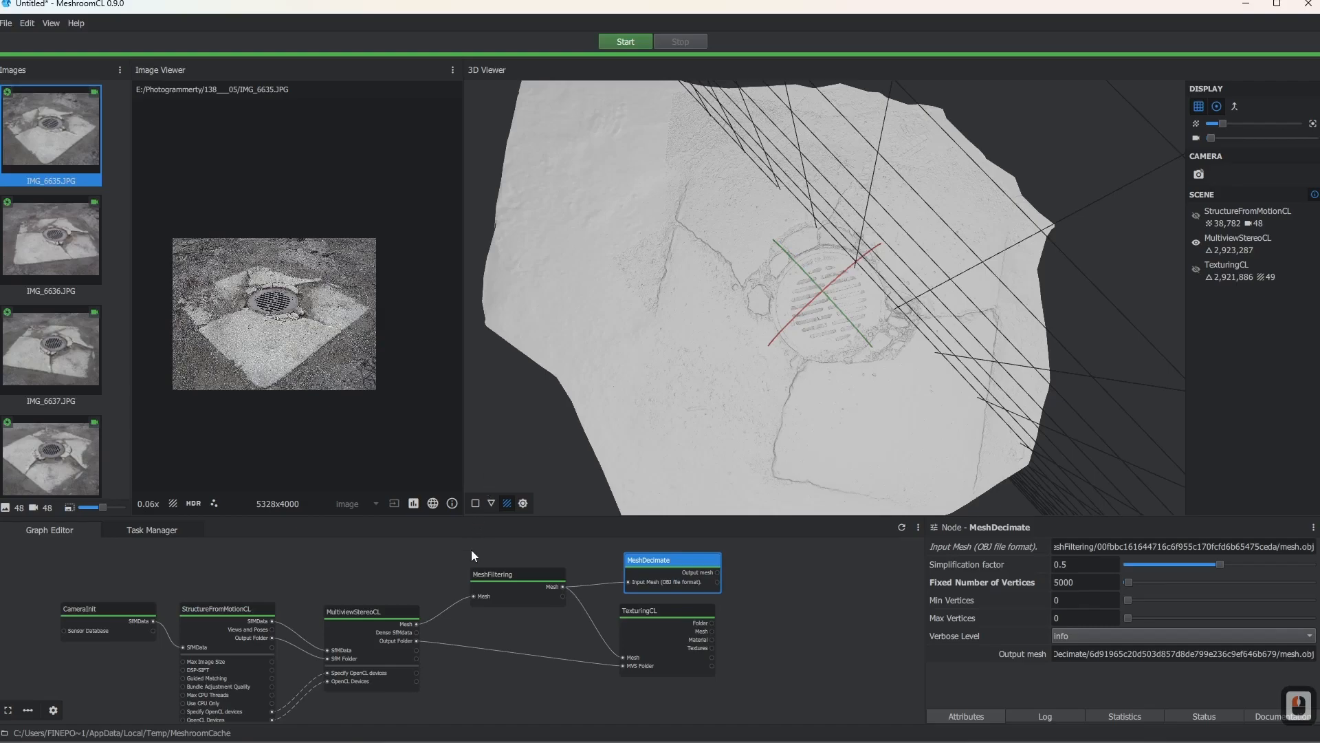
double_click(642, 621)
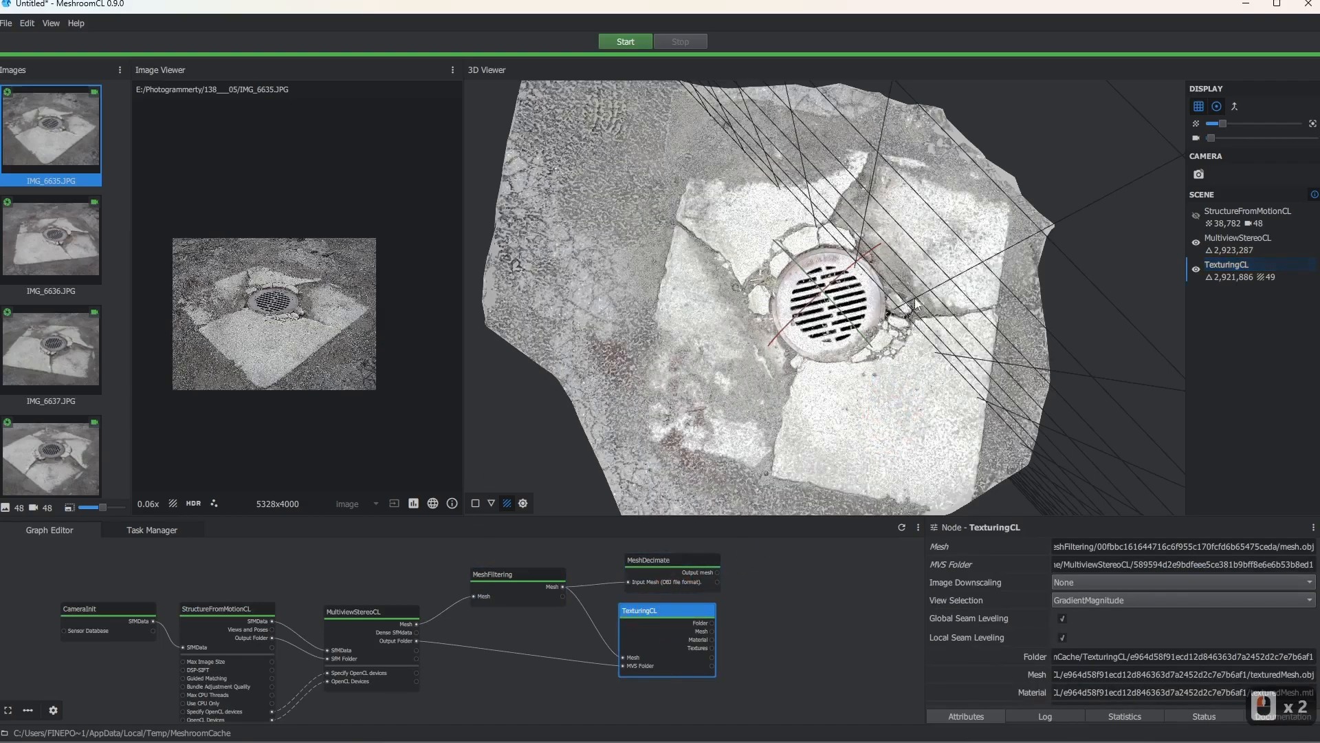
click(1198, 243)
drag(825, 335, 833, 277)
scroll(839, 286, up, 4)
scroll(841, 288, down, 4)
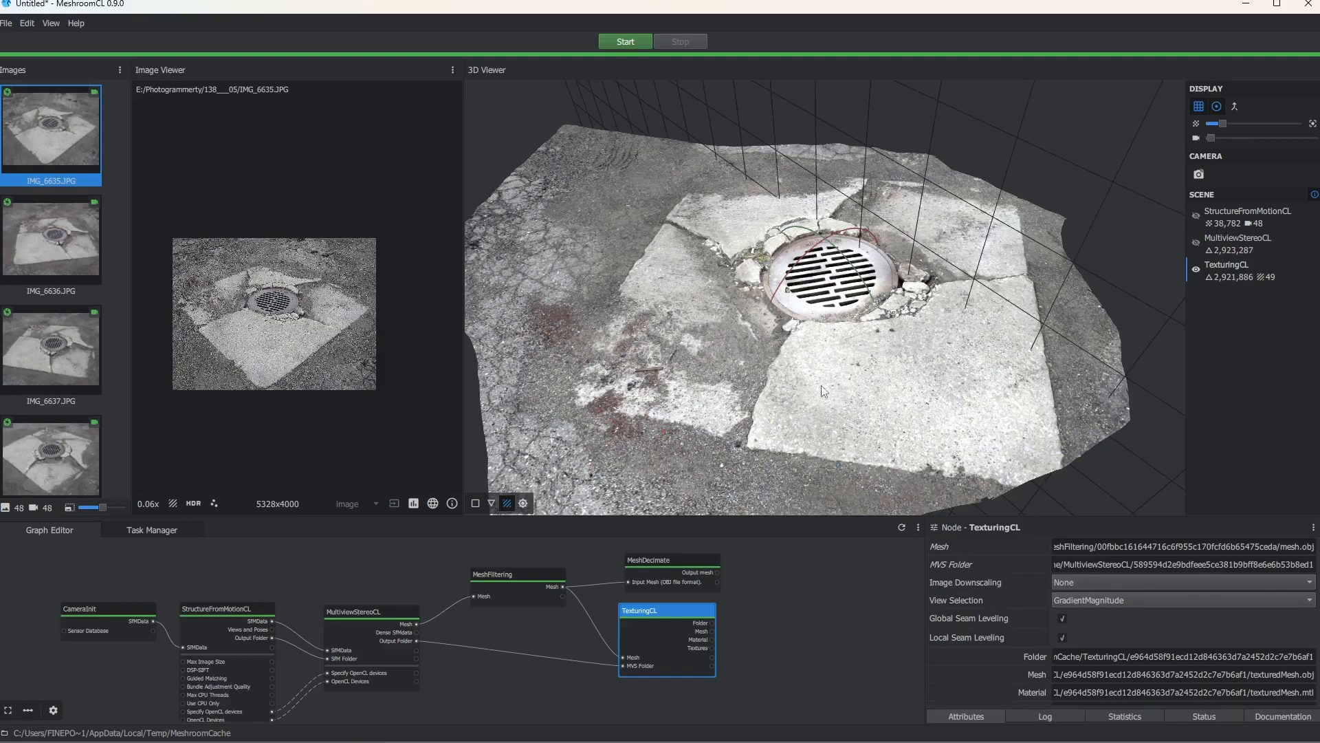
mouse_move(831, 300)
mouse_down()
mouse_move(823, 403)
mouse_move(848, 297)
mouse_up()
drag(808, 246, 797, 248)
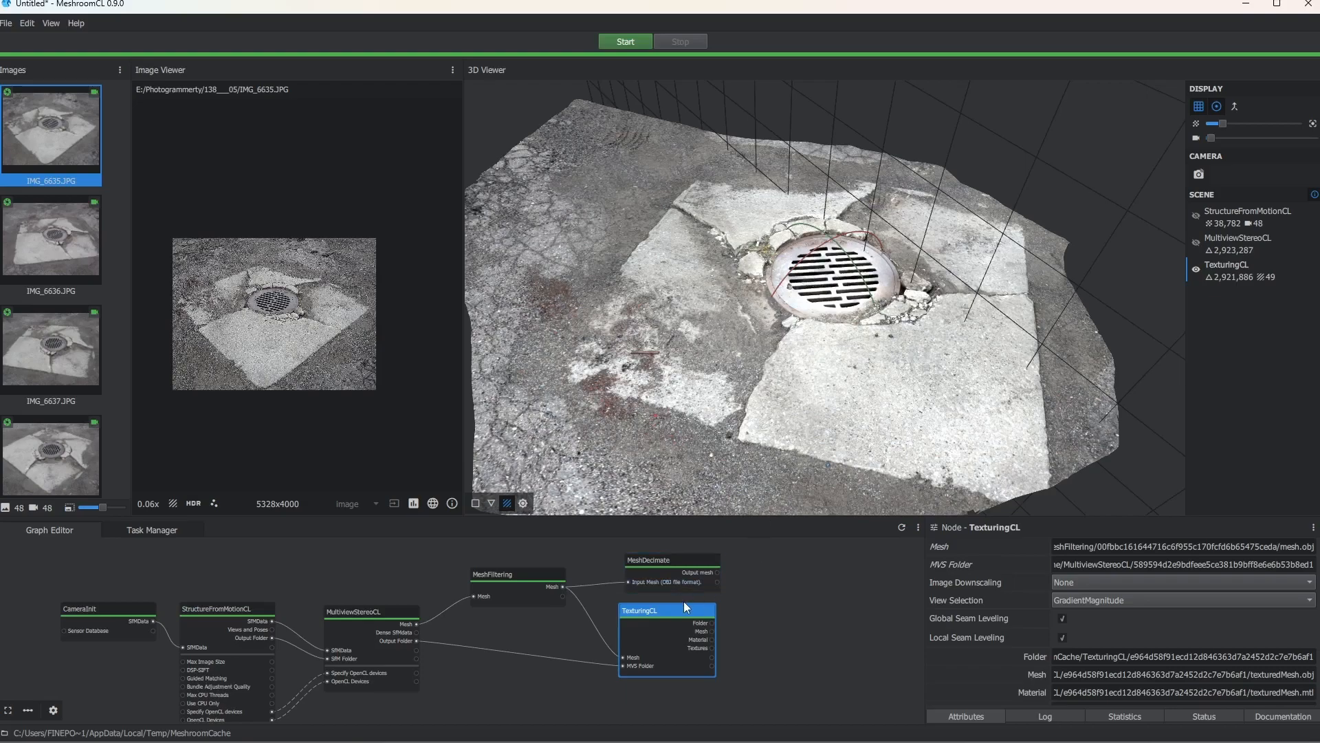
Load the MeshDecimate mesh into the 3D Viewer, hide the TexturingCL model and inspect the decimated surface from above
double_click(680, 567)
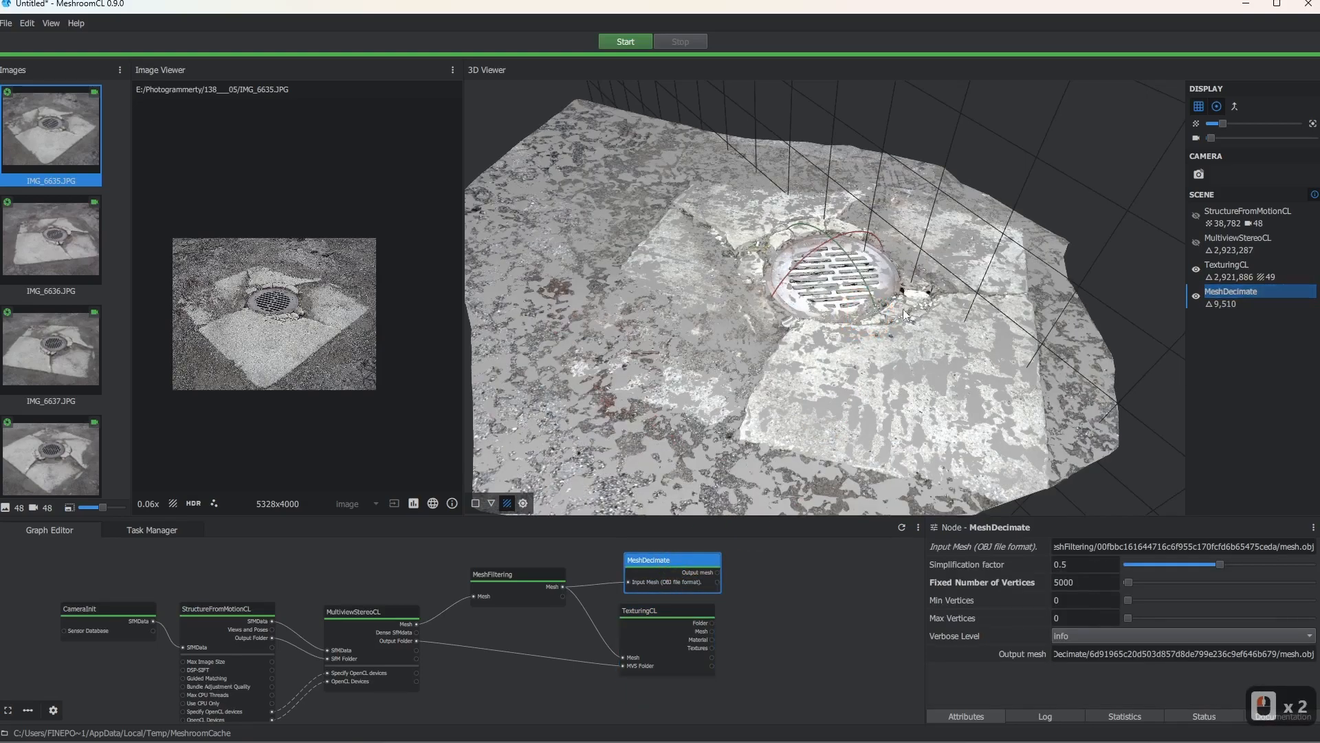
click(1196, 269)
drag(839, 318, 778, 353)
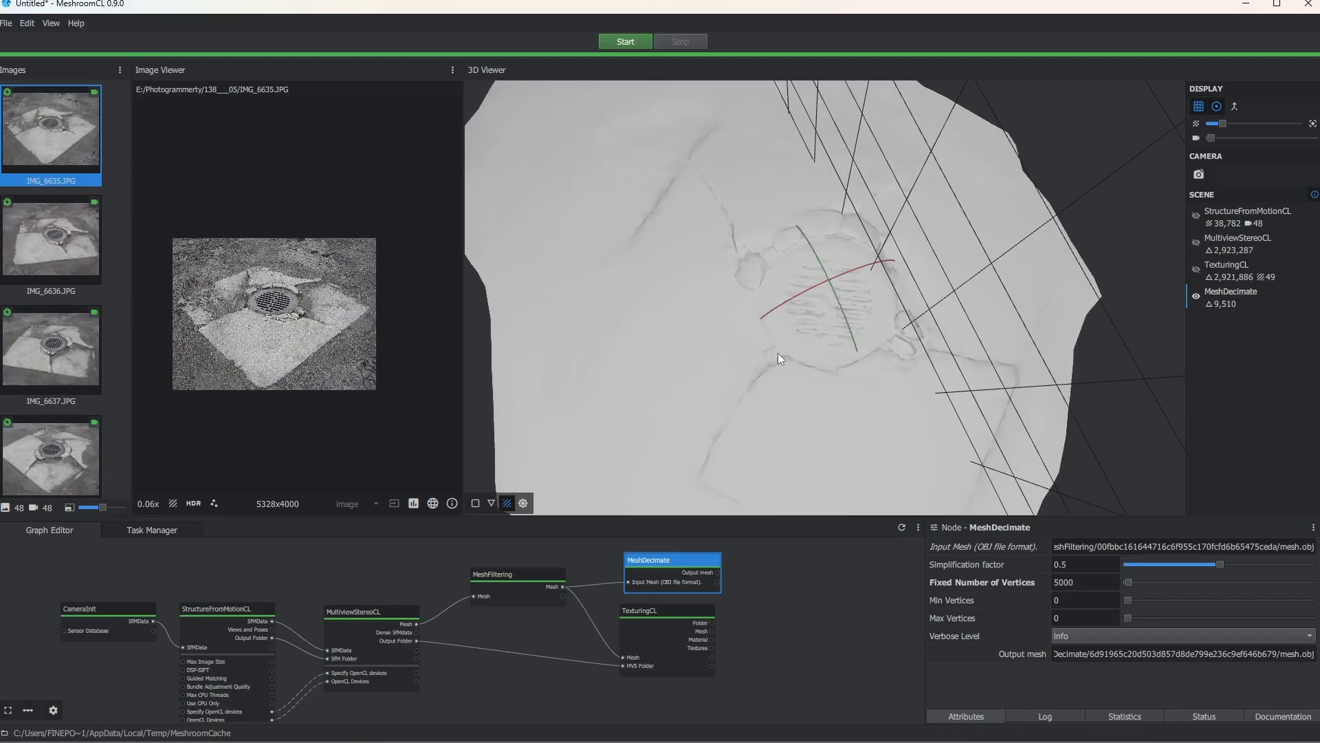
Shift the MeshDecimate node slightly left and add a Publish export node beside it in the graph
mouse_move(699, 561)
mouse_down()
mouse_move(687, 564)
mouse_move(699, 571)
mouse_up()
right_click(757, 579)
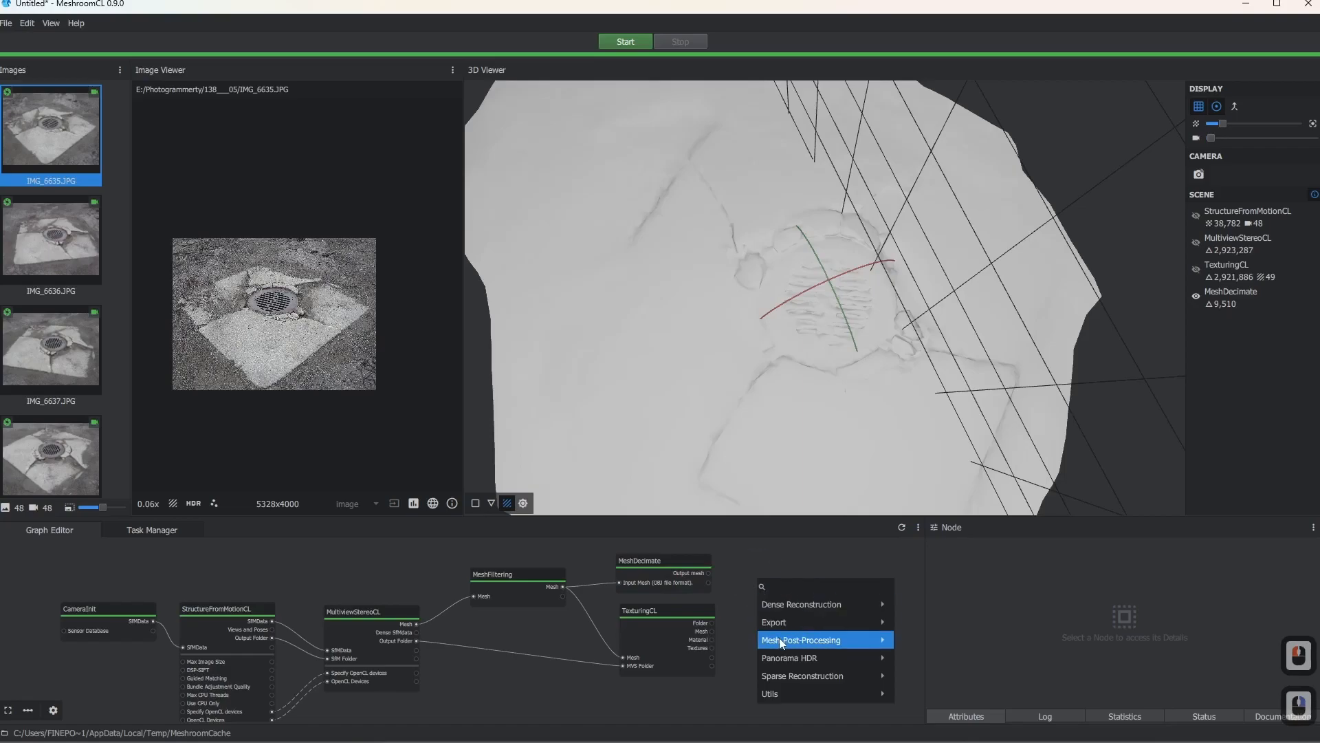
click(798, 626)
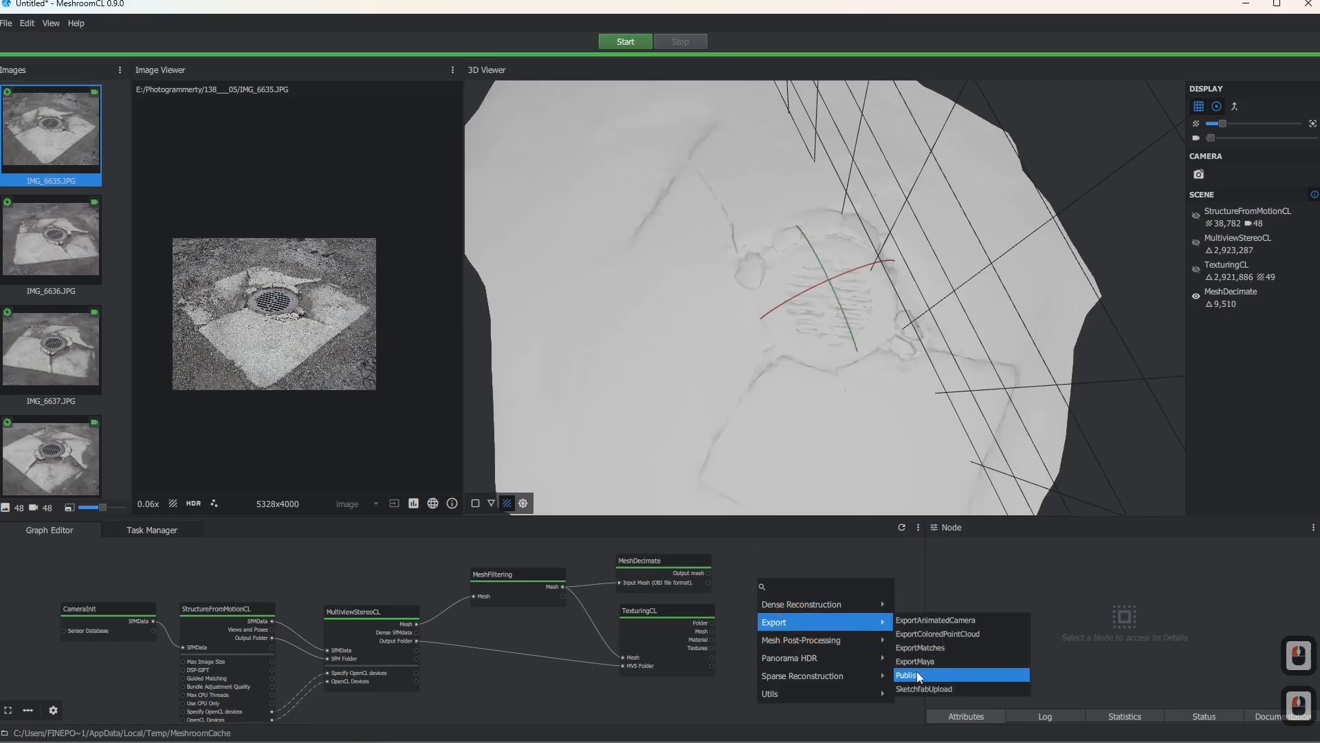
click(919, 677)
scroll(715, 590, up, 5)
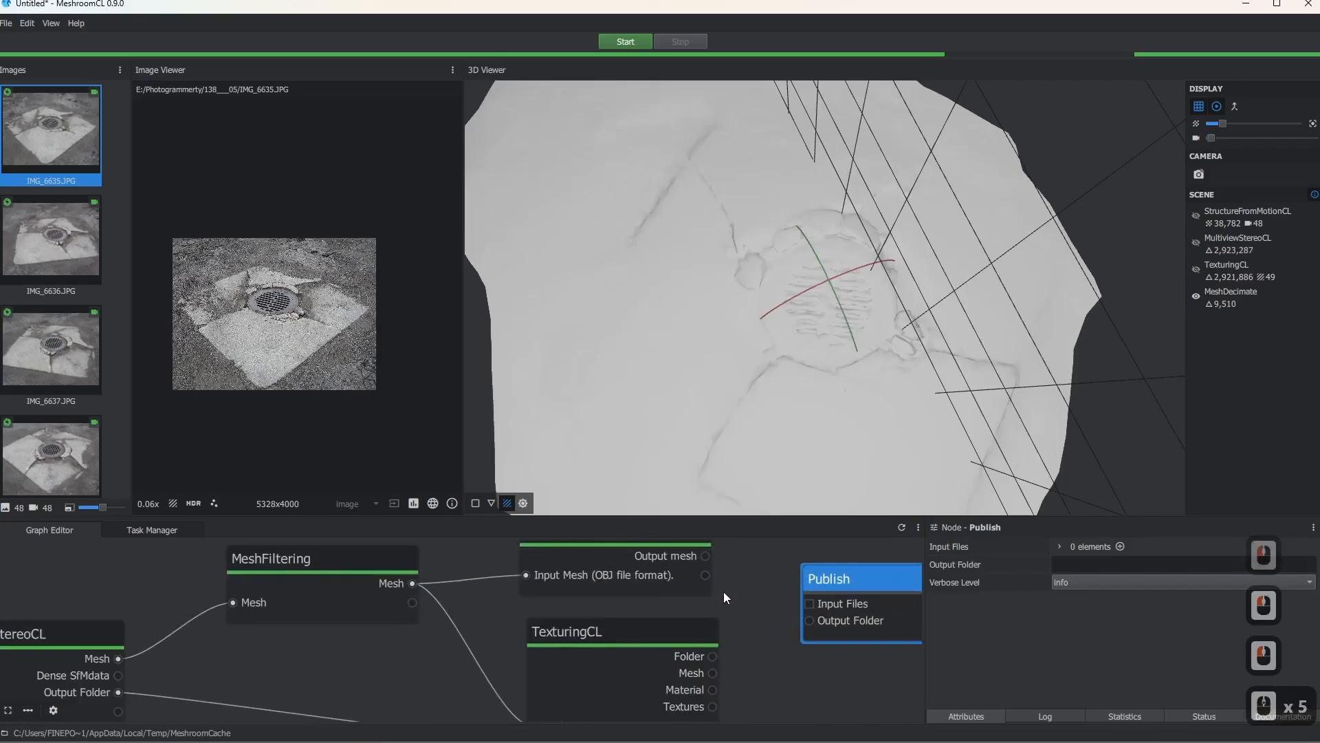
Connect MeshDecimate's Output mesh and TexturingCL's Mesh, Material and Textures outputs to the Publish node's Input Files
click(649, 575)
drag(670, 580, 733, 616)
drag(638, 673, 728, 613)
drag(638, 688, 720, 614)
drag(639, 703, 720, 623)
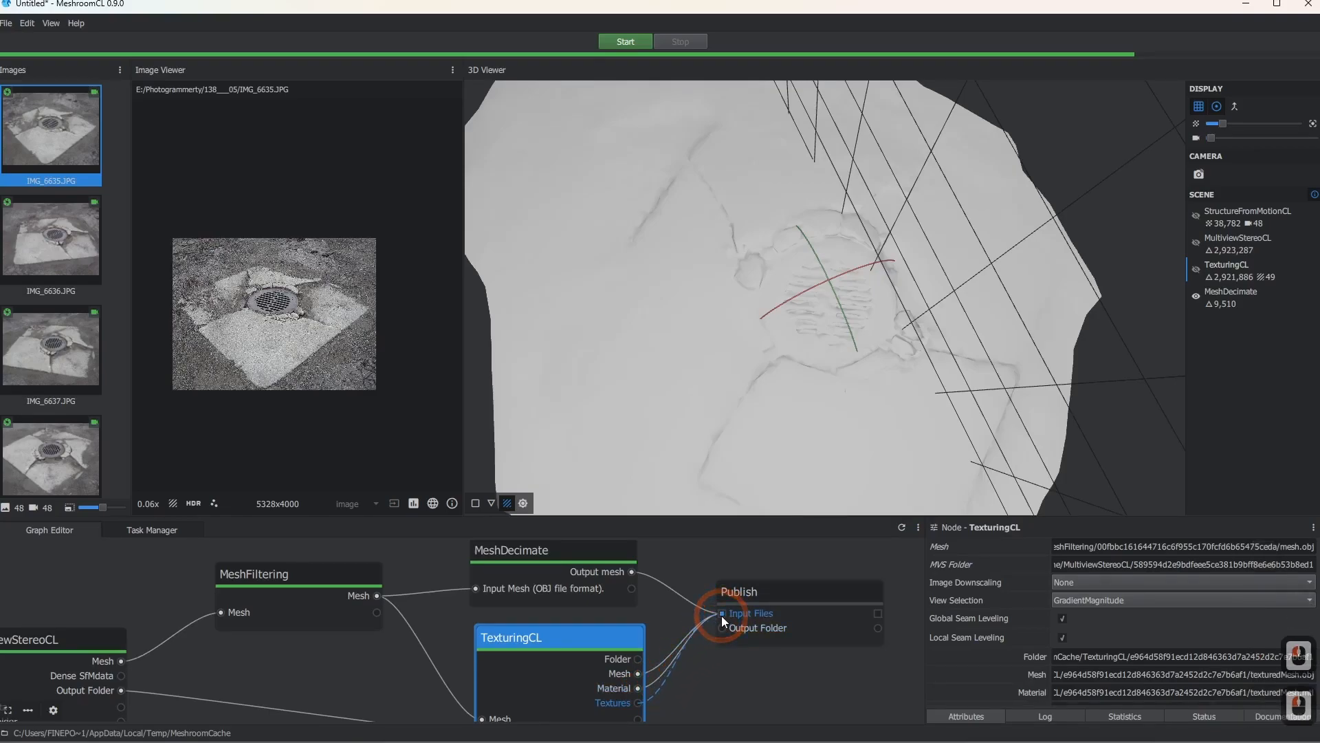
Space out the graph by moving the TexturingCL node down and left and the MeshDecimate node slightly up
scroll(701, 672, down, 1)
middle_drag(701, 672, 671, 614)
scroll(660, 615, down, 1)
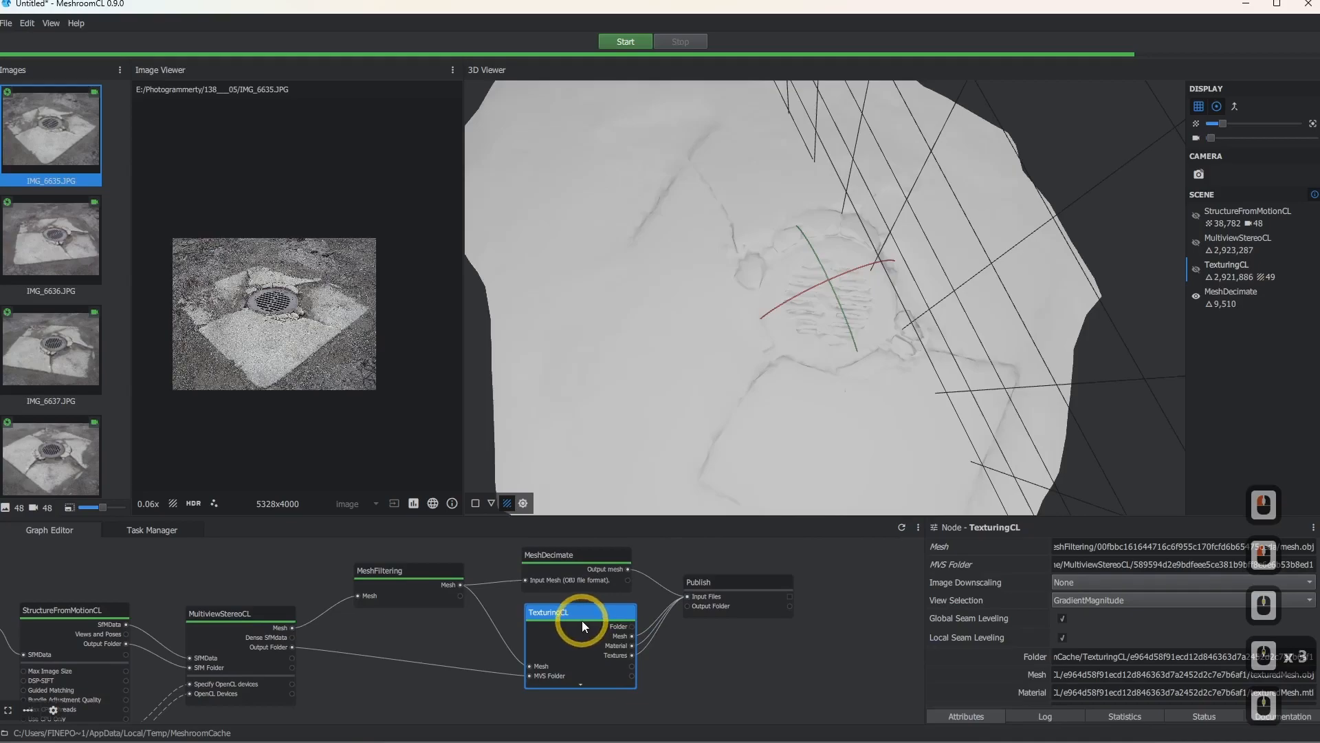
middle_drag(581, 620, 561, 636)
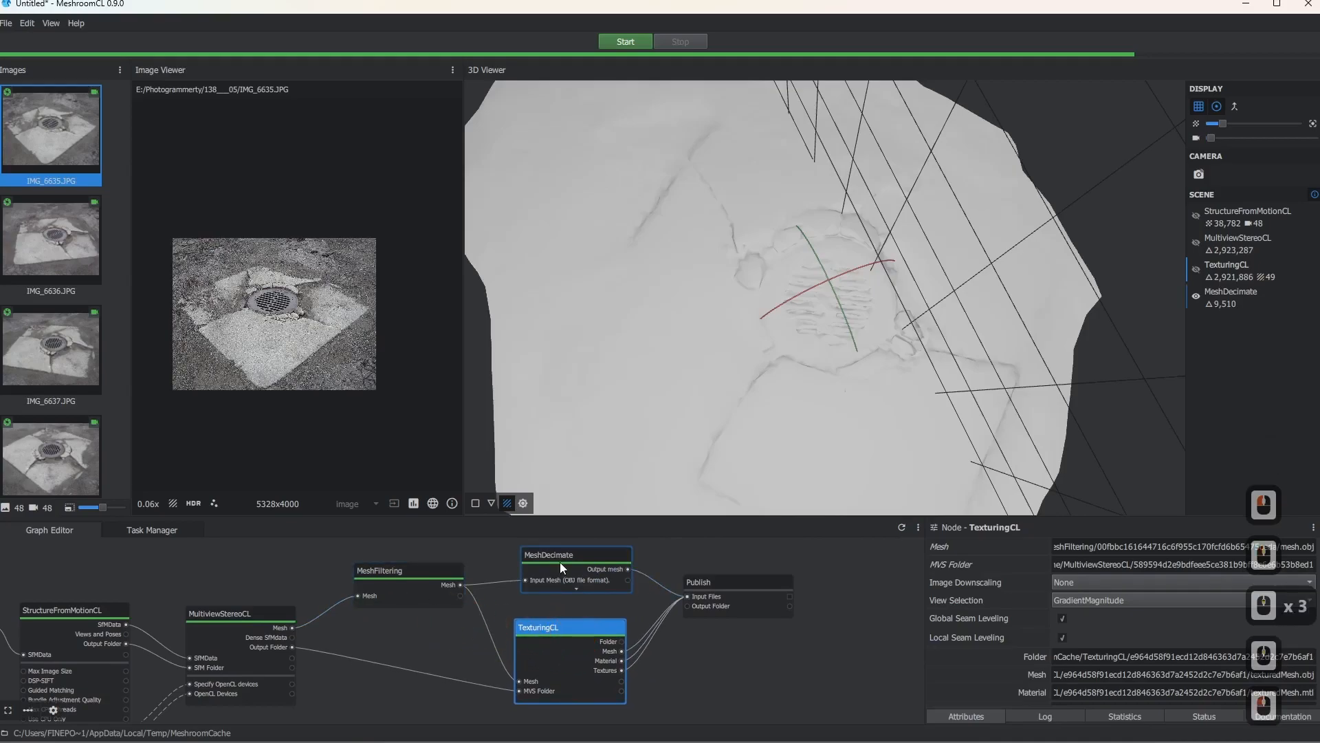
drag(558, 558, 554, 551)
click(565, 633)
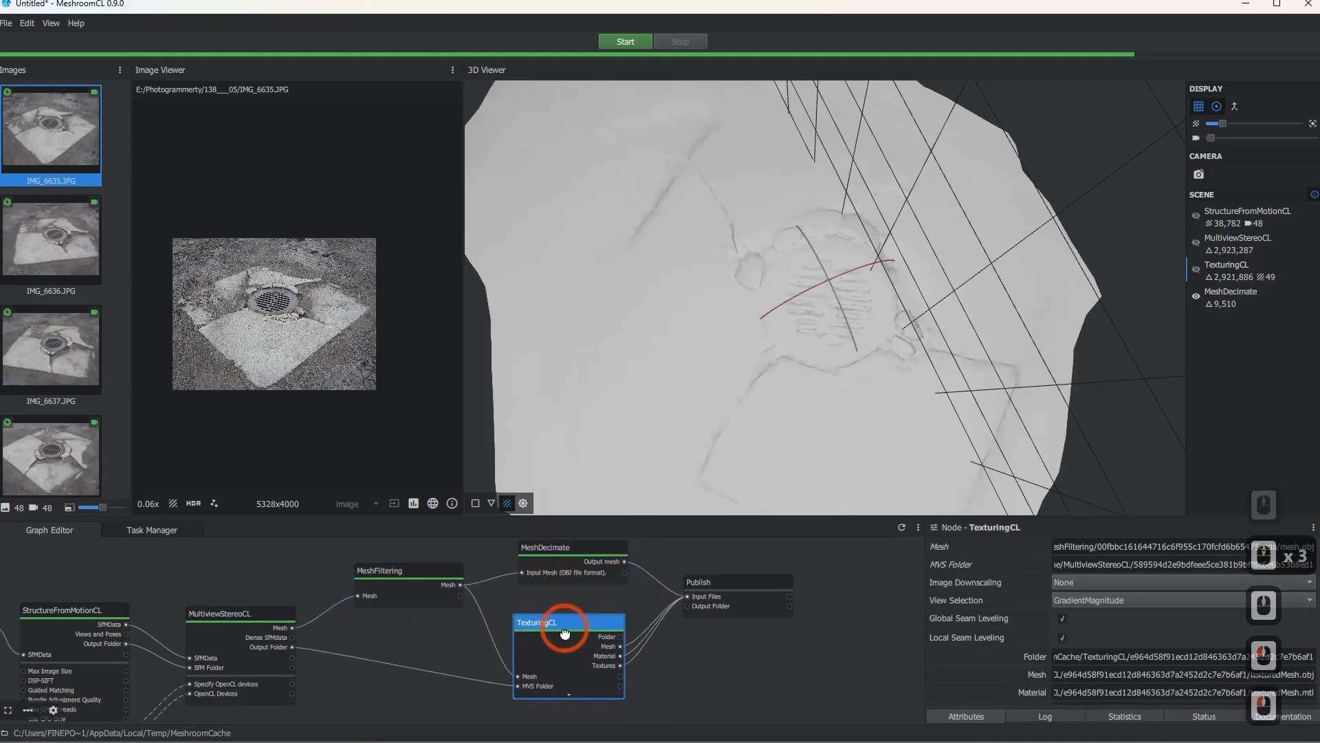
Open the Publish node's Output Folder for editing, switch to File Explorer and copy the C:\temp folder path
click(717, 583)
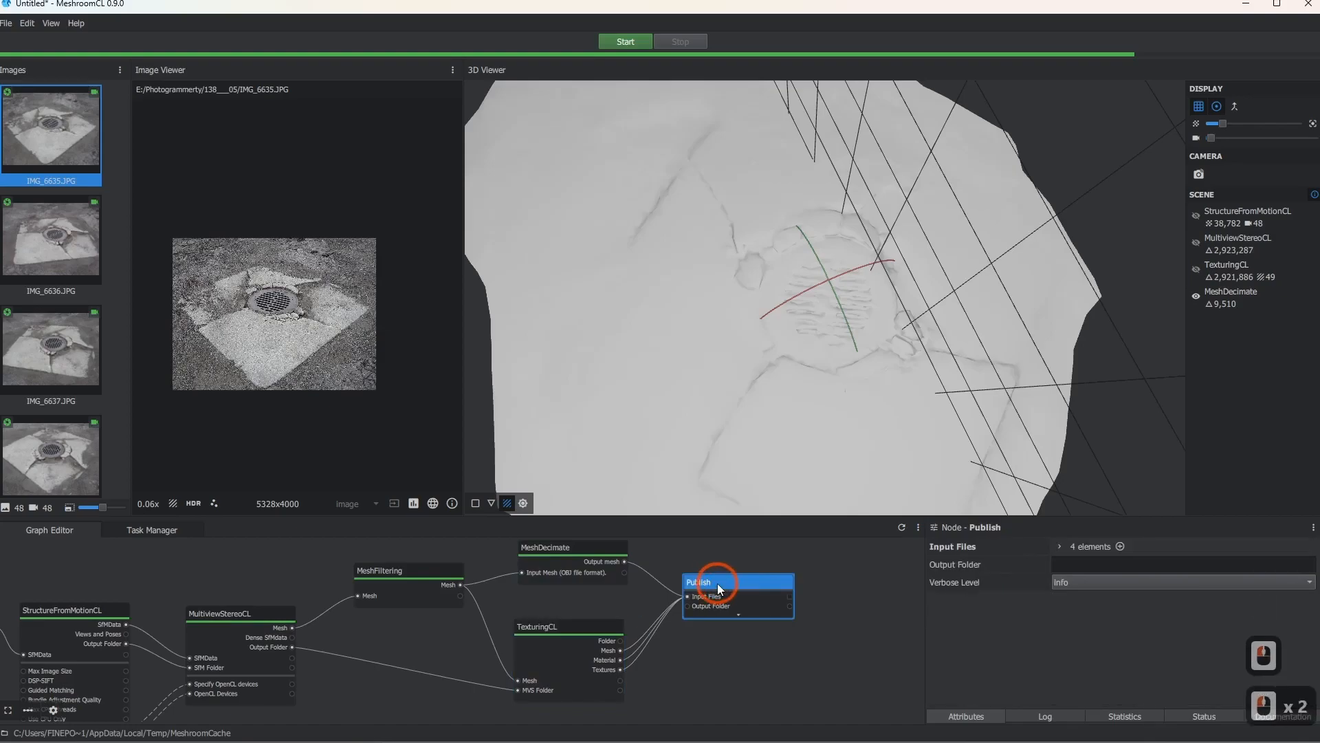
double_click(1070, 568)
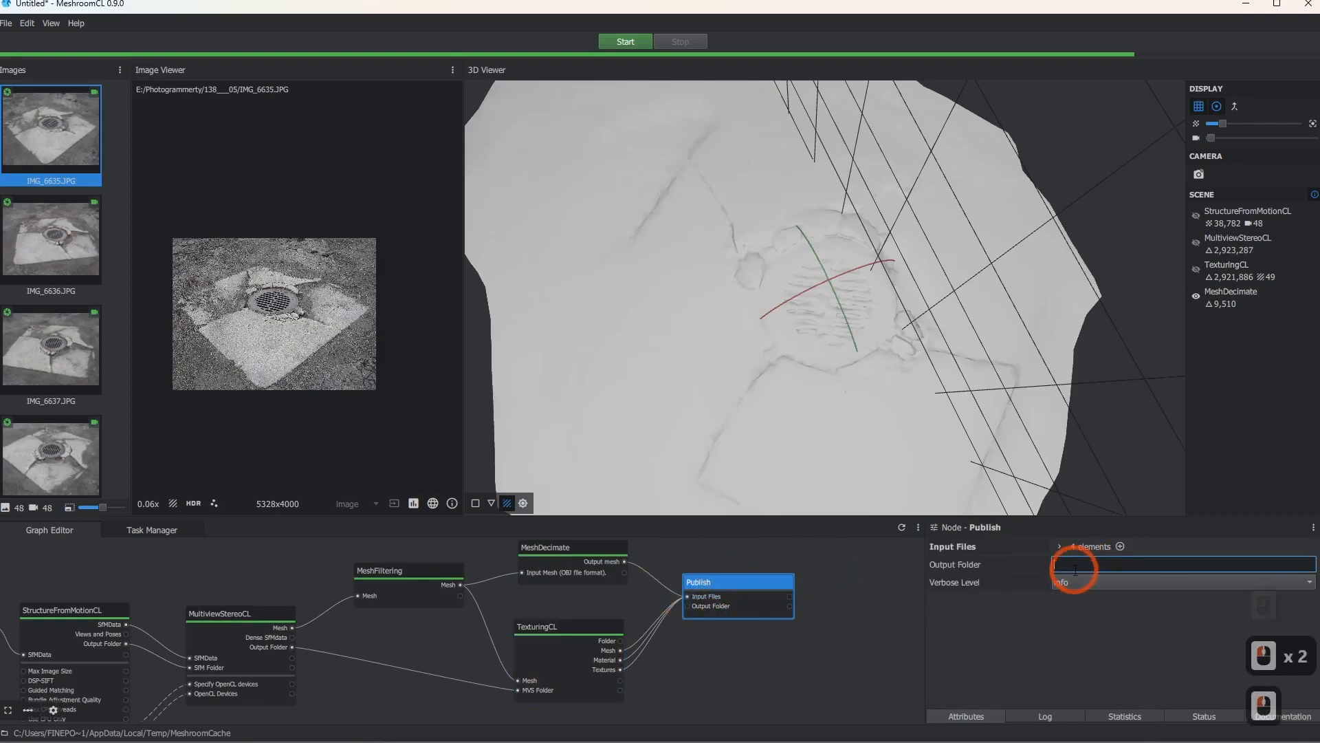
click(660, 741)
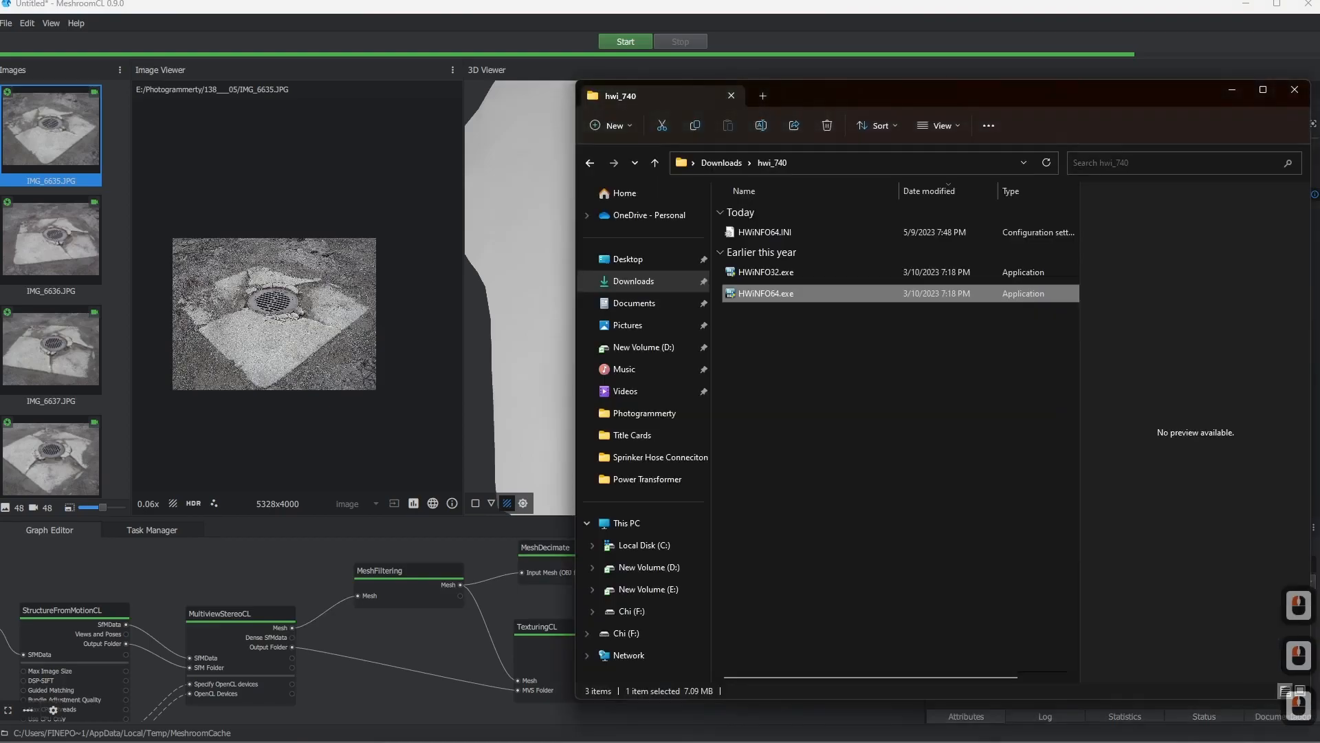
click(962, 92)
key(Delete)
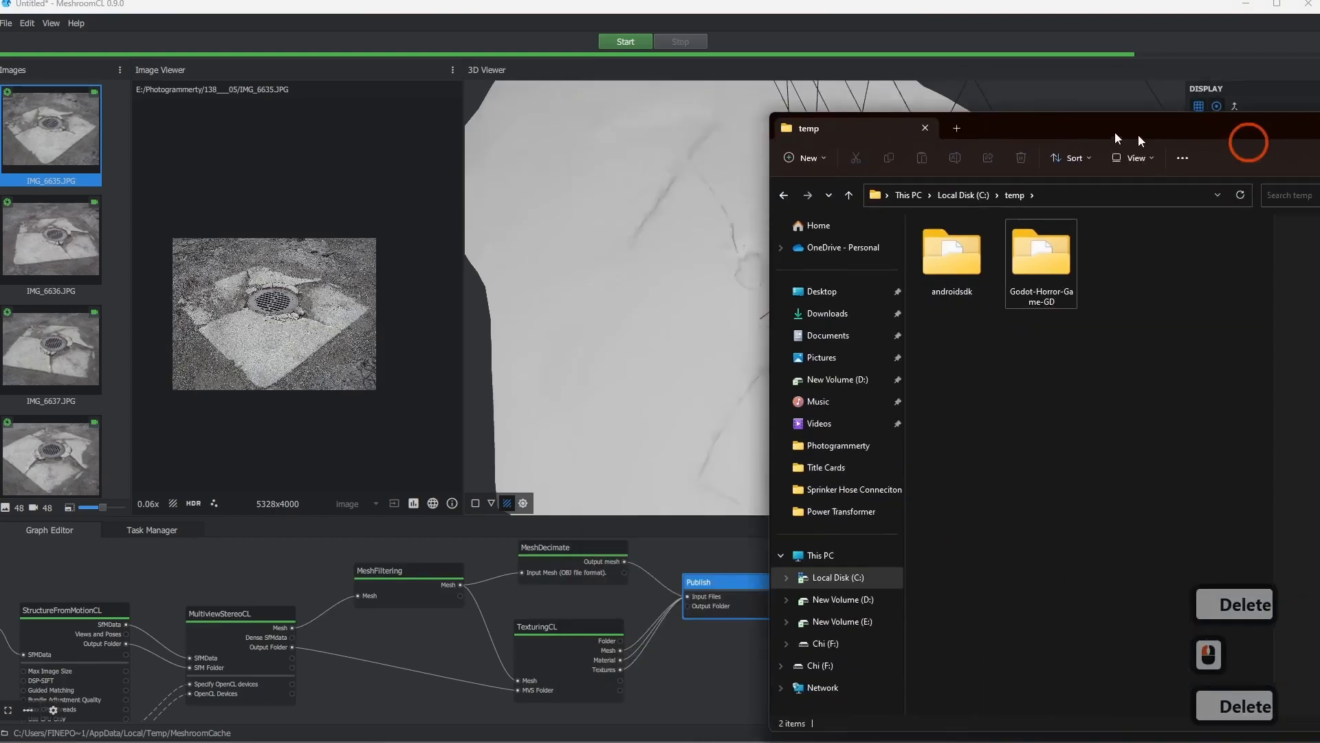
click(946, 62)
drag(946, 62, 918, 81)
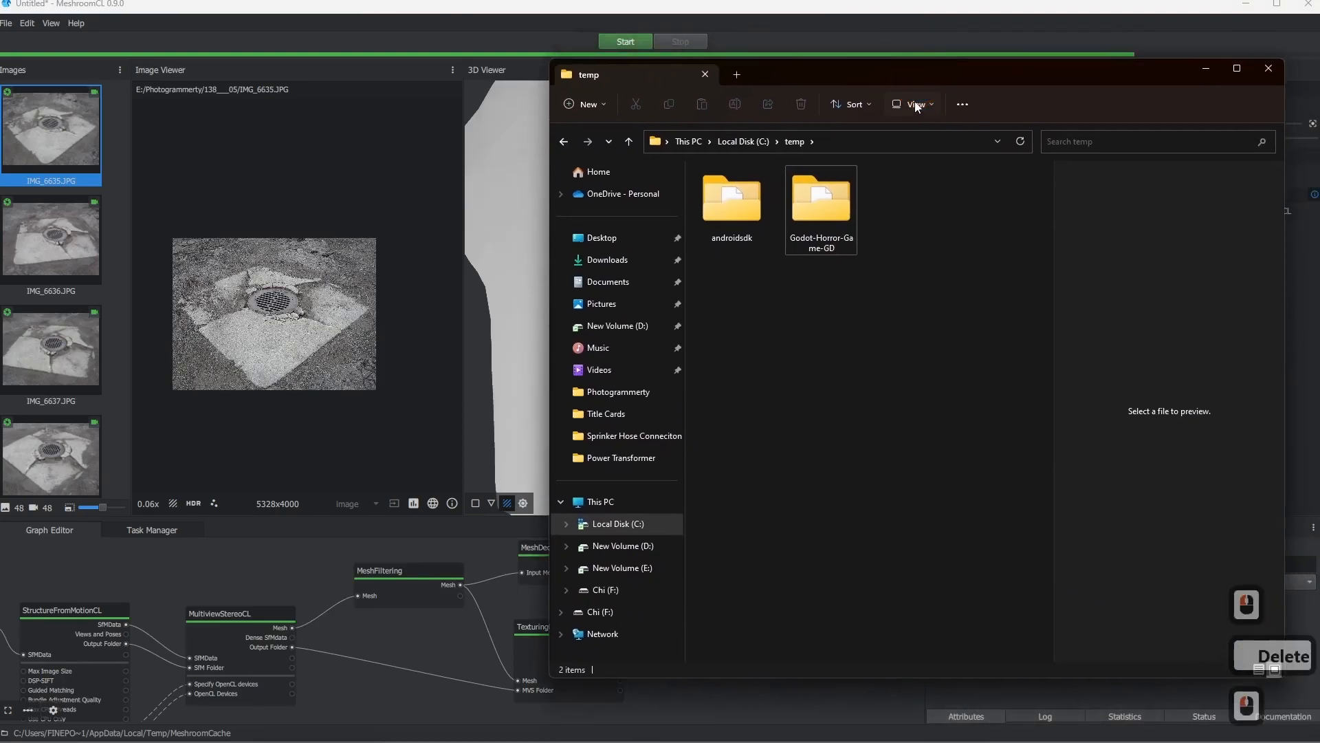
click(849, 141)
key(ctrl+c)
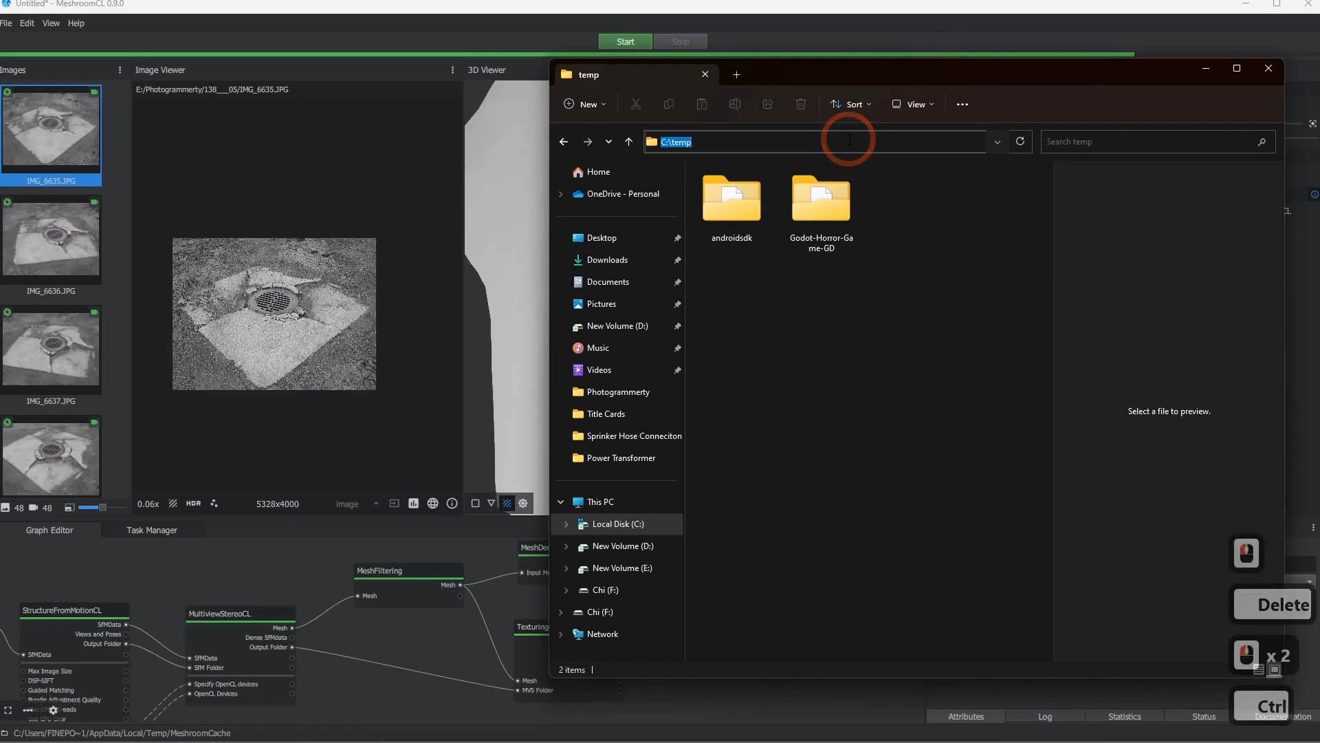
Return to MeshroomCL and set the Publish node's Output Folder to C:\temp
click(880, 28)
double_click(1099, 564)
key(ctrl+v)
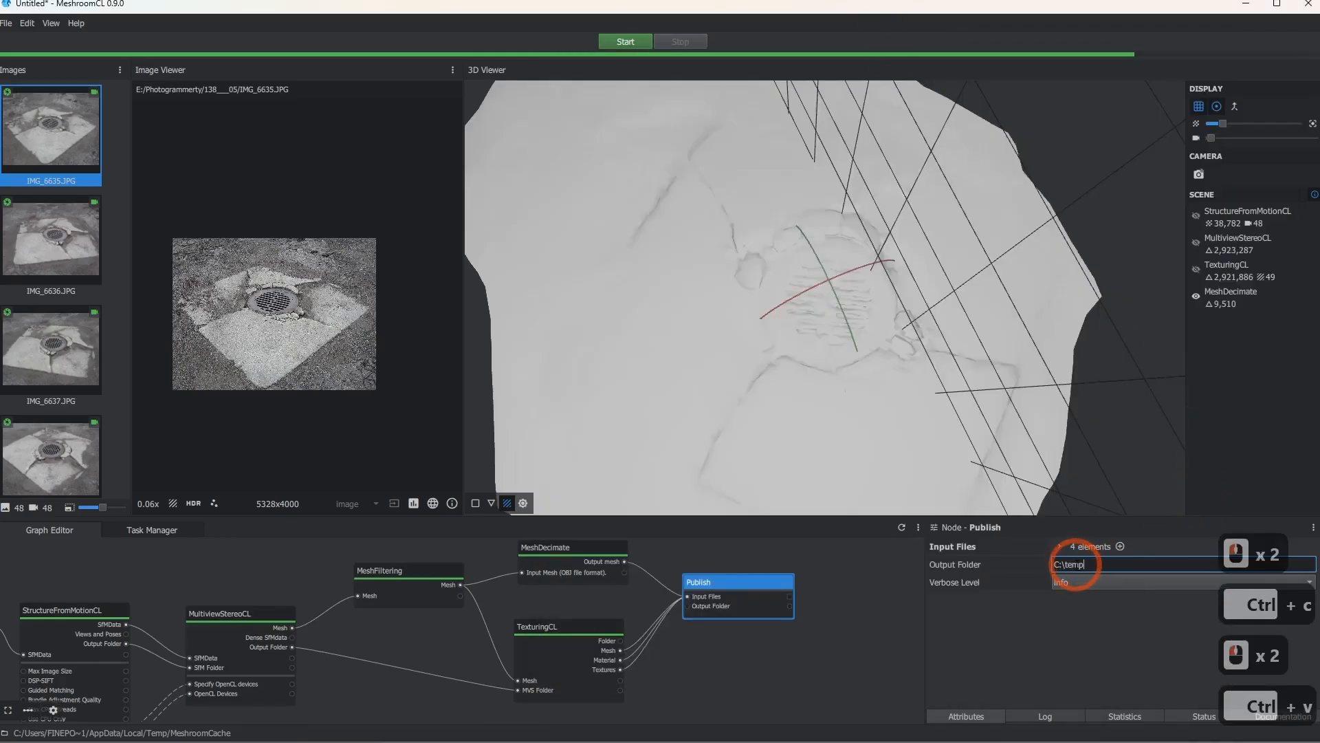
click(1077, 646)
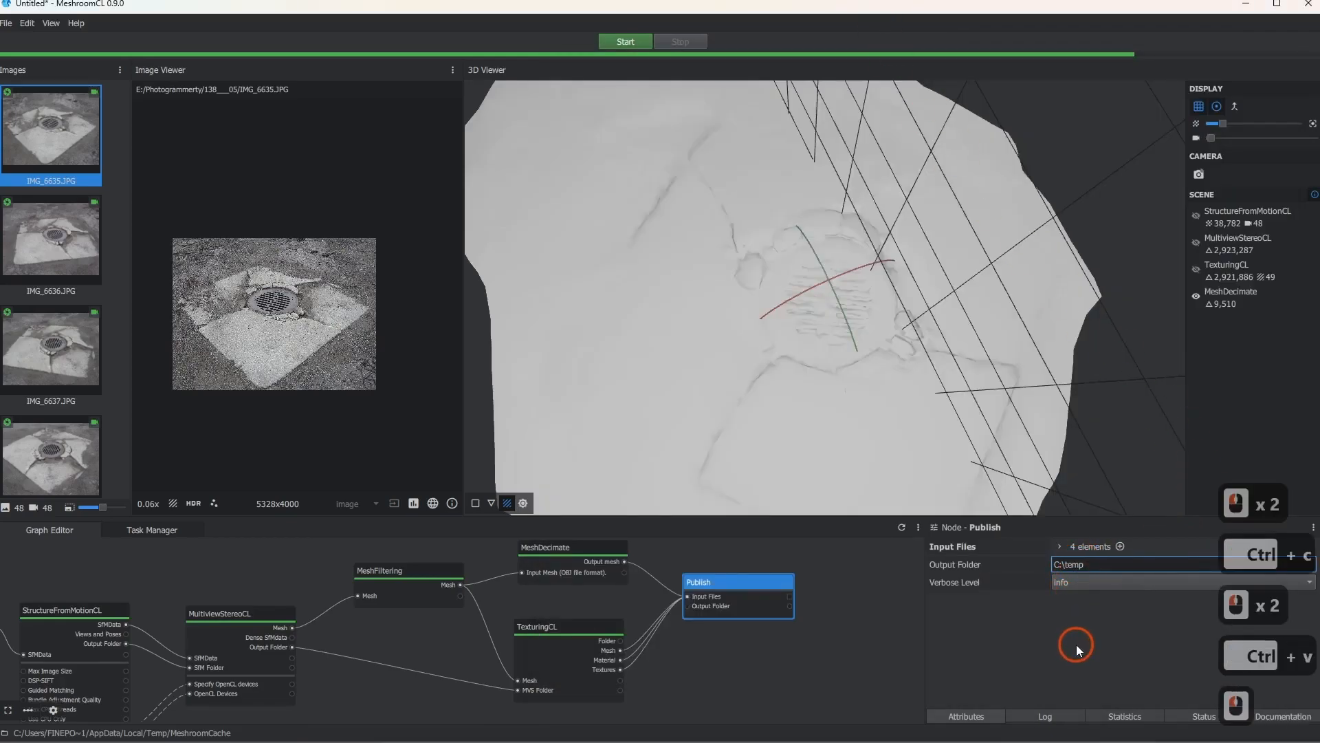
Compute the Publish node to export the meshes, material and textures to its output folder
right_click(732, 582)
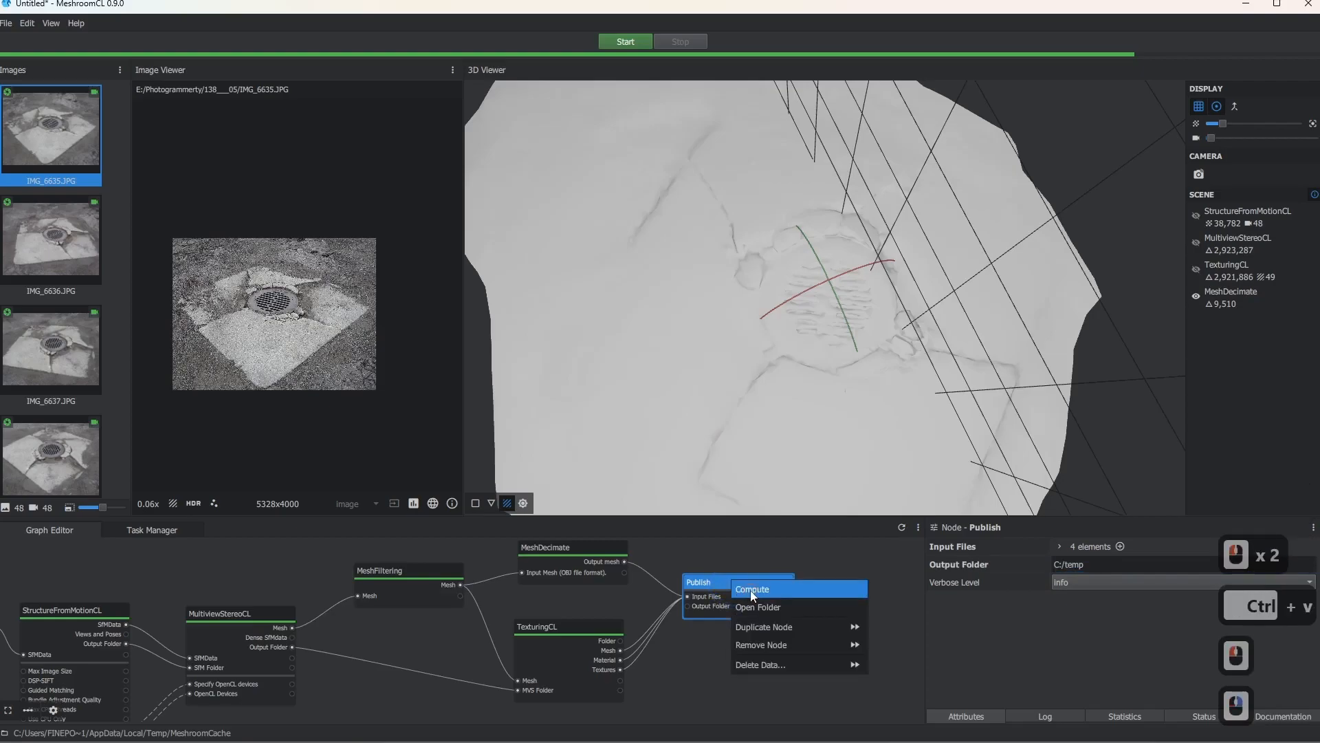
click(752, 590)
click(698, 401)
click(704, 433)
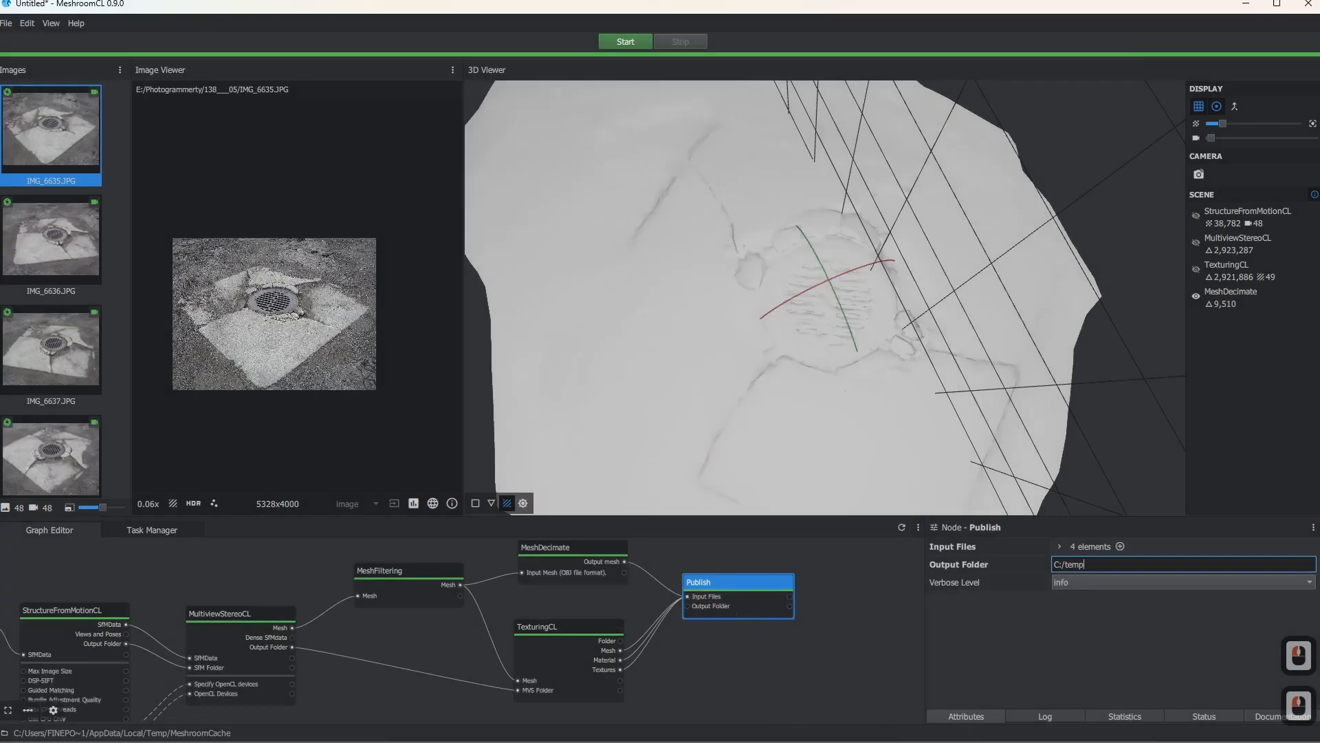
Switch to File Explorer and examine the published files in C:\temp, previewing the material0000 and material0048 textures
click(687, 741)
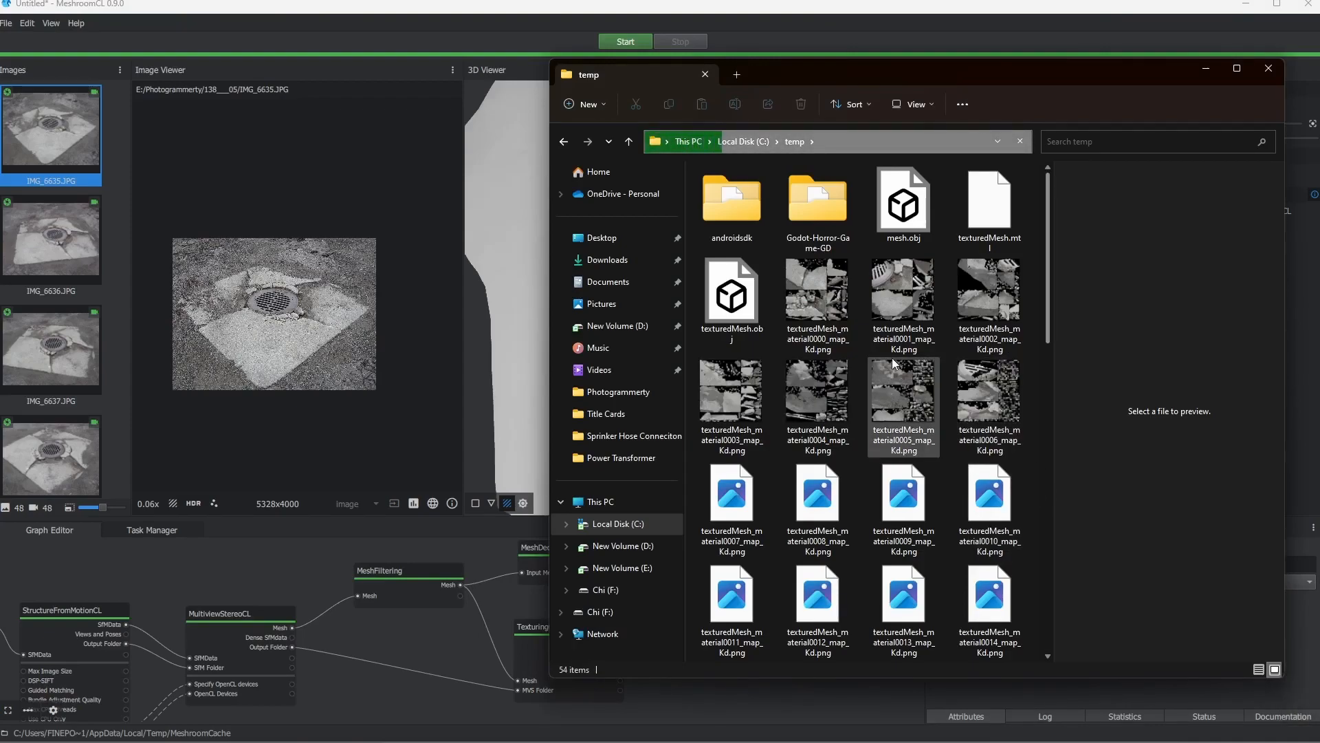
scroll(853, 475, down, 6)
scroll(812, 591, up, 8)
click(818, 297)
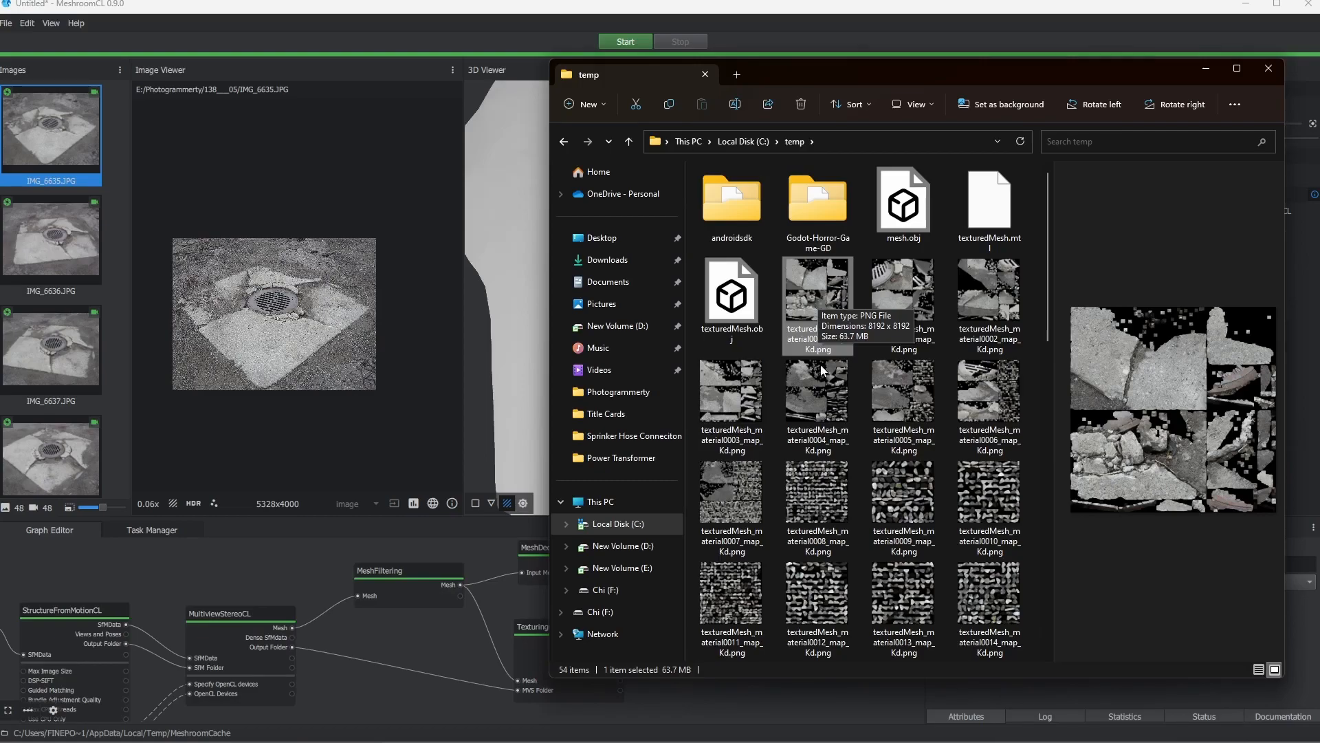
scroll(825, 392, down, 5)
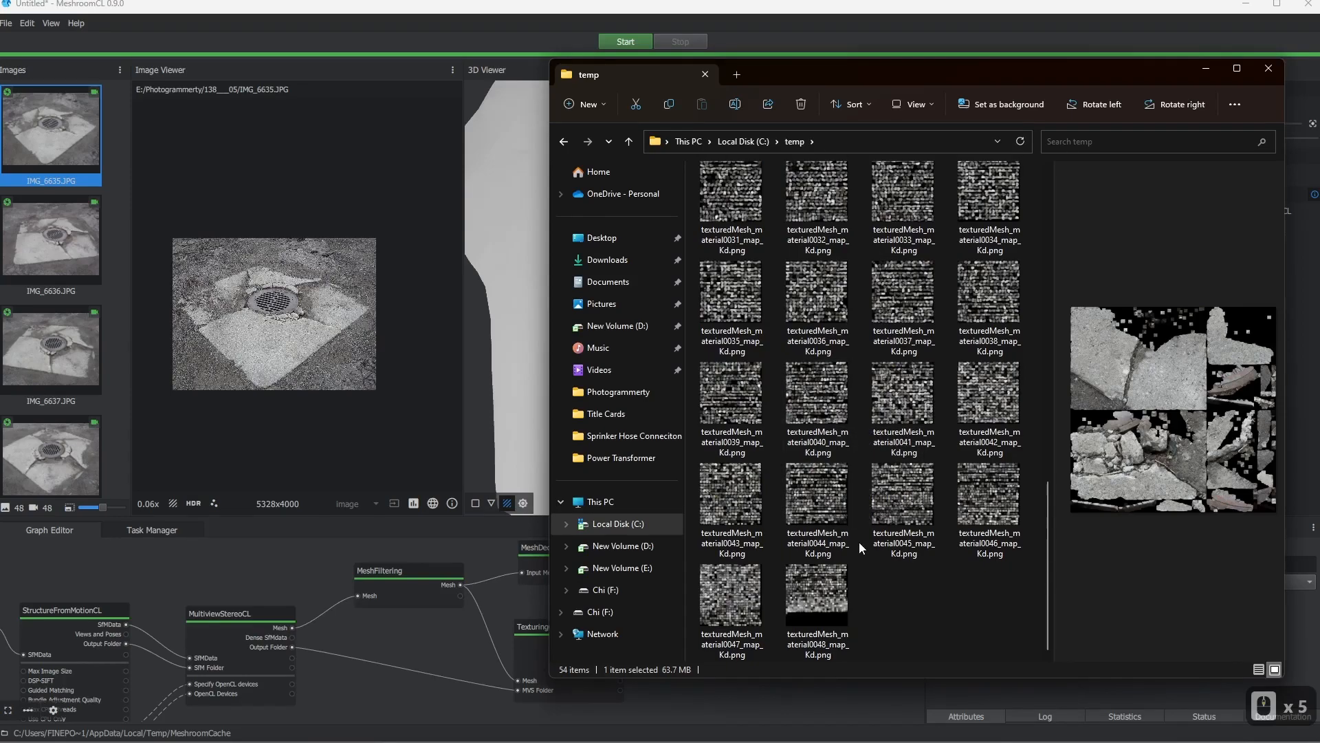
click(827, 583)
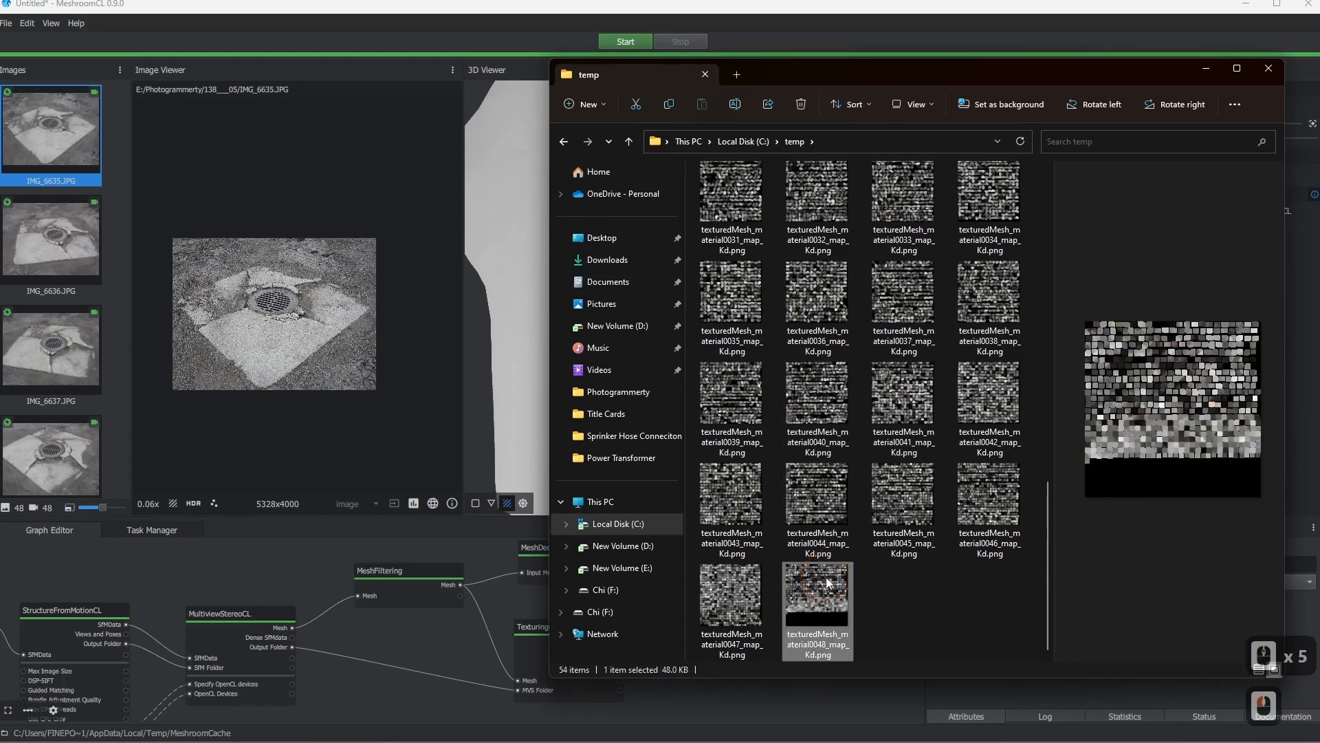
Preview the material0000 texture again and examine mesh.obj in the 3D preview from another angle
scroll(827, 583, up, 5)
click(817, 289)
click(742, 310)
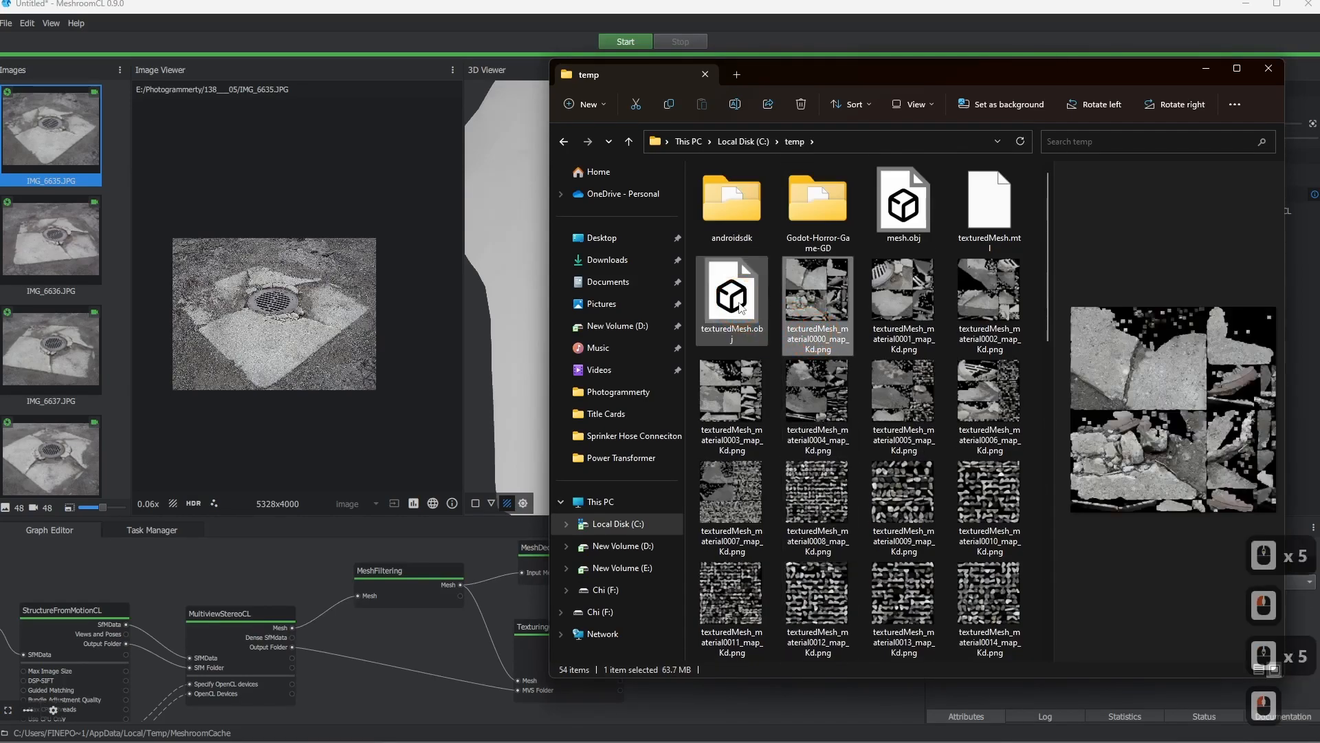
click(878, 217)
drag(1139, 397, 1141, 467)
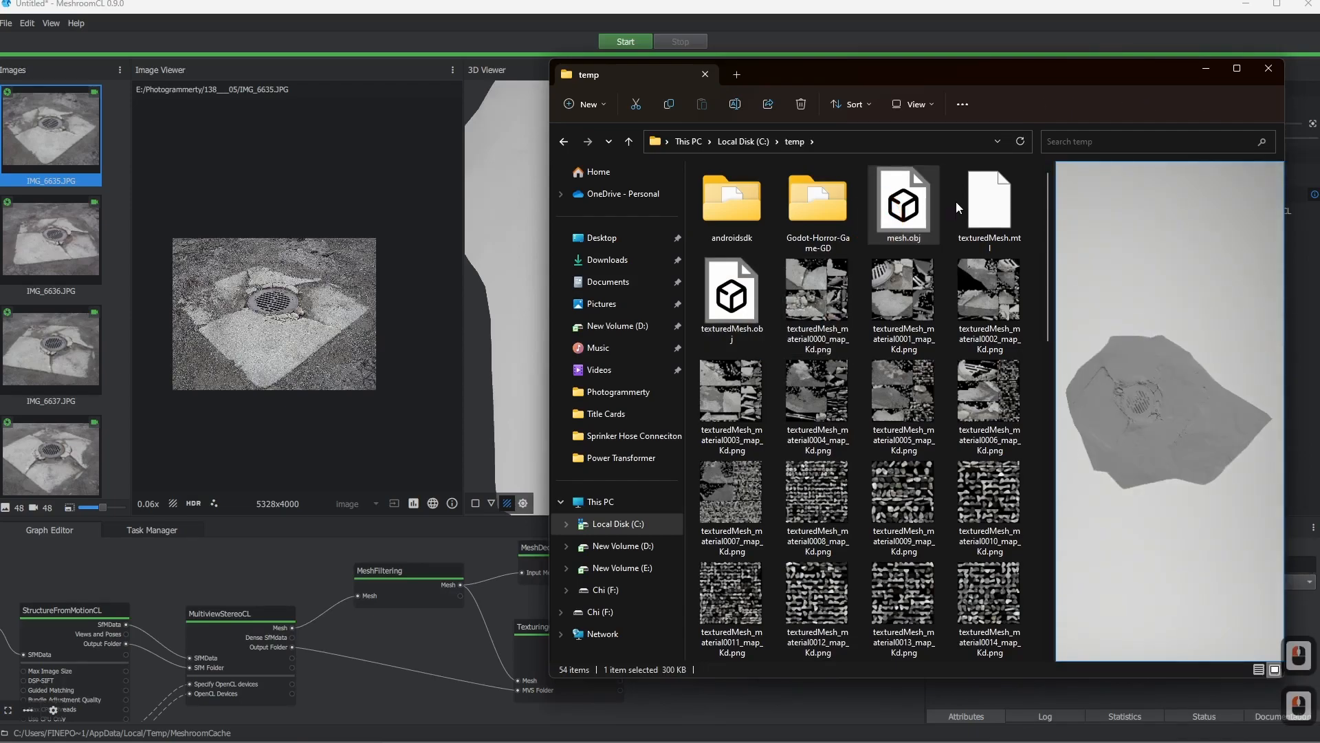
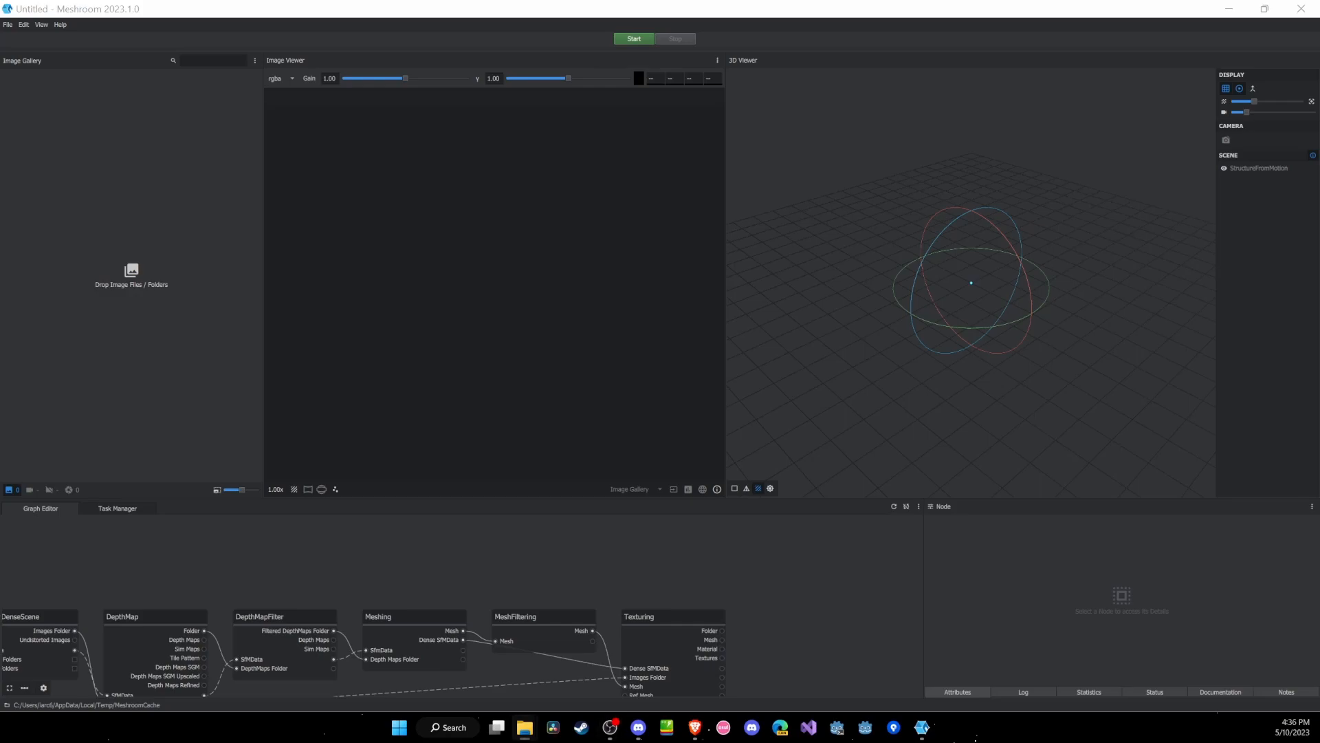
Import all photos from the Downloads\IMGS folder into the Meshroom 2023.1.0 image gallery and check the imported images
click(524, 727)
drag(17, 241, 919, 117)
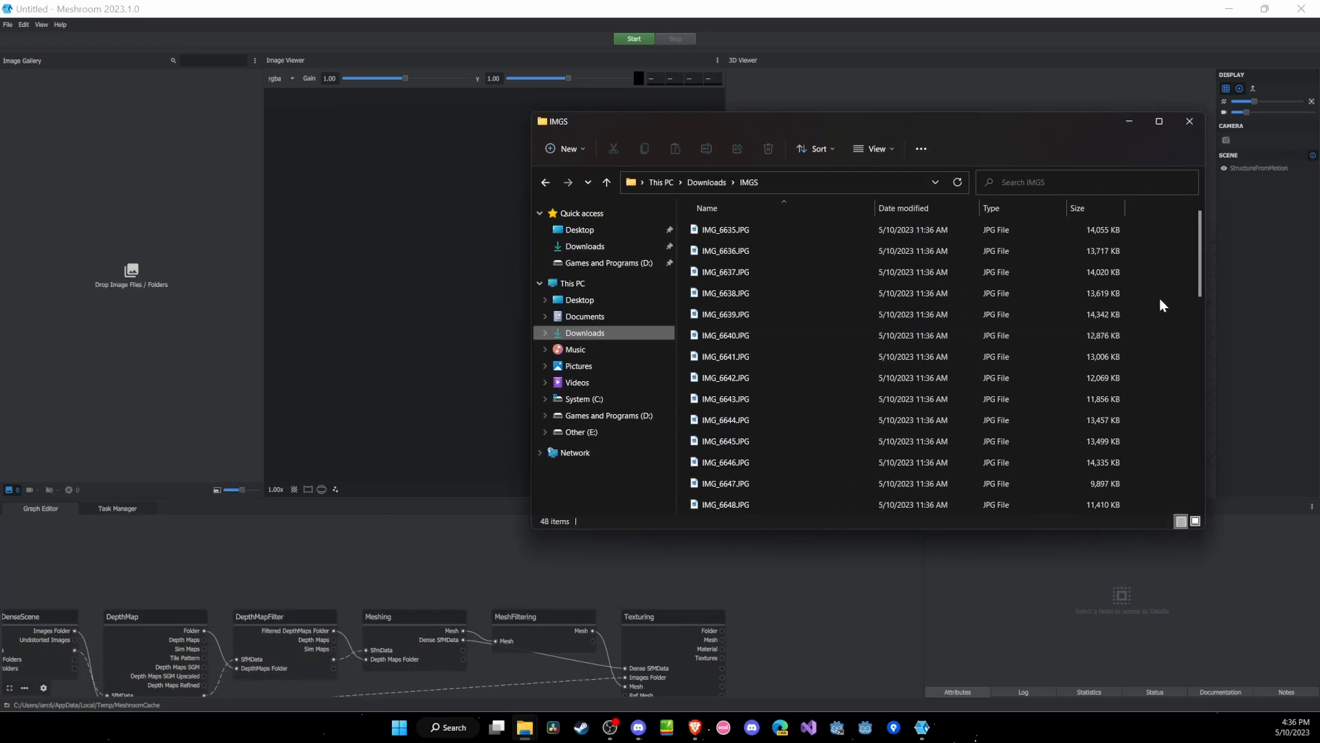
drag(1149, 226, 877, 502)
drag(736, 316, 146, 283)
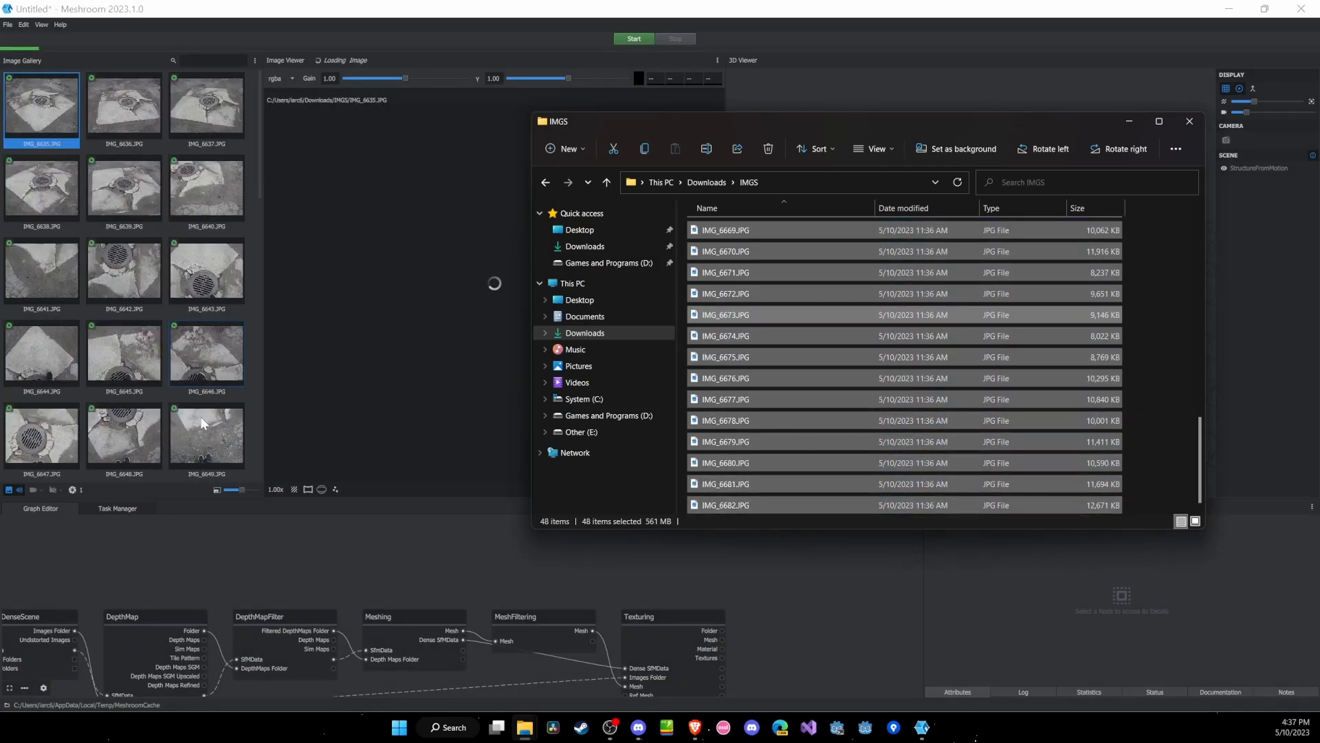
click(223, 551)
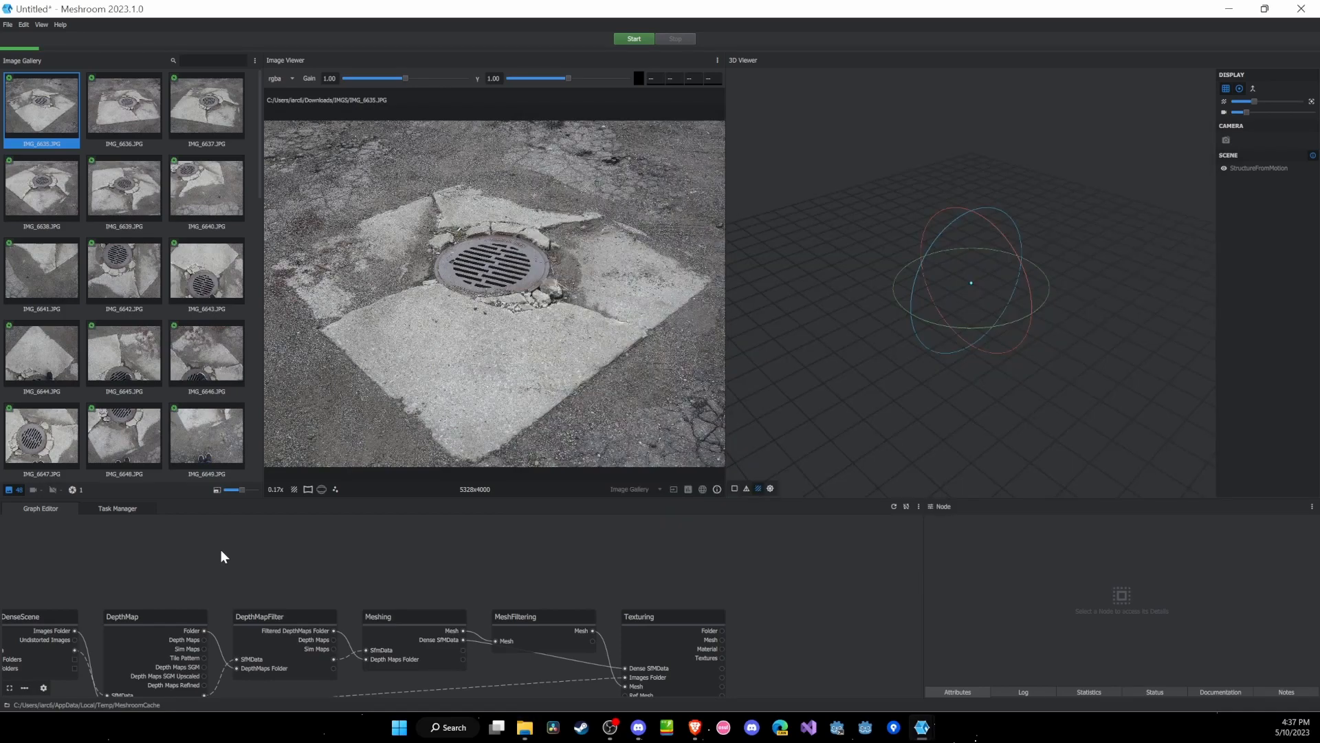
scroll(131, 275, down, 5)
scroll(187, 300, down, 6)
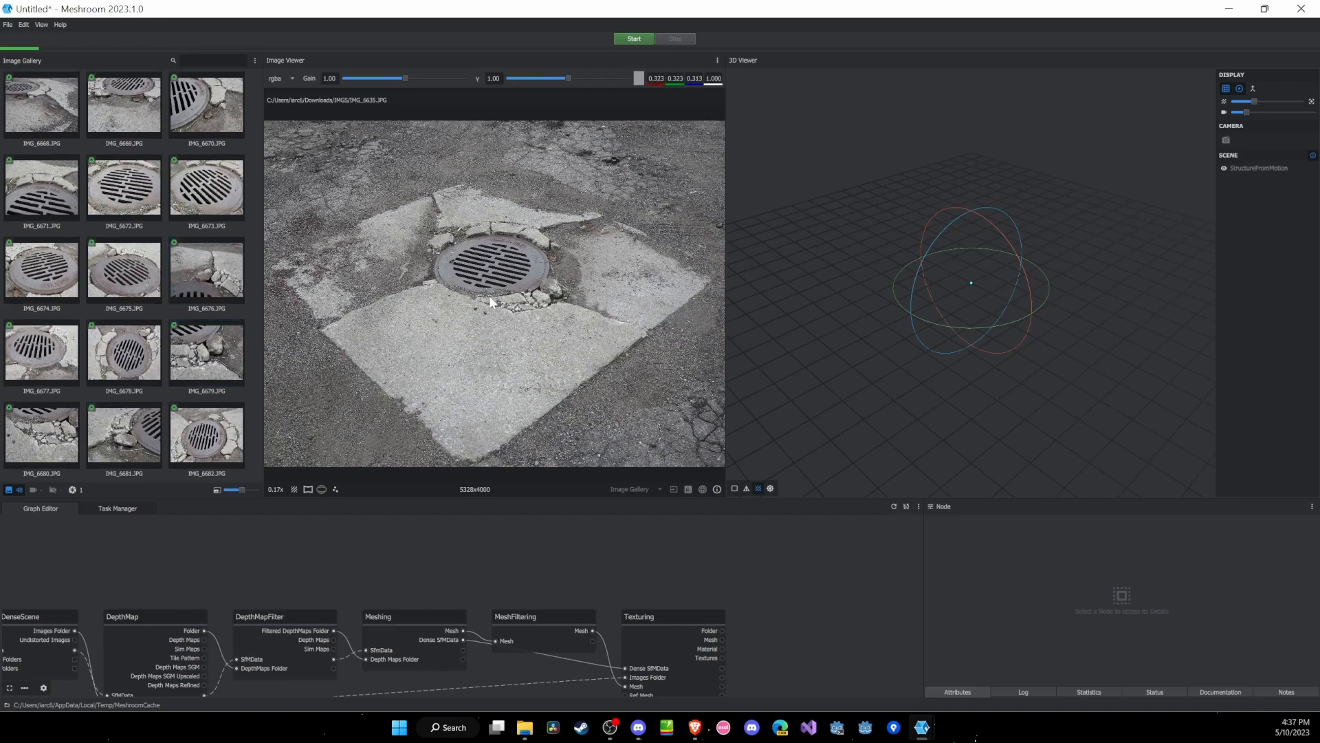
Look around the empty 3D scene and examine the attributes of the CameraInit node at the pipeline's start
drag(970, 342, 1045, 359)
drag(961, 354, 1060, 337)
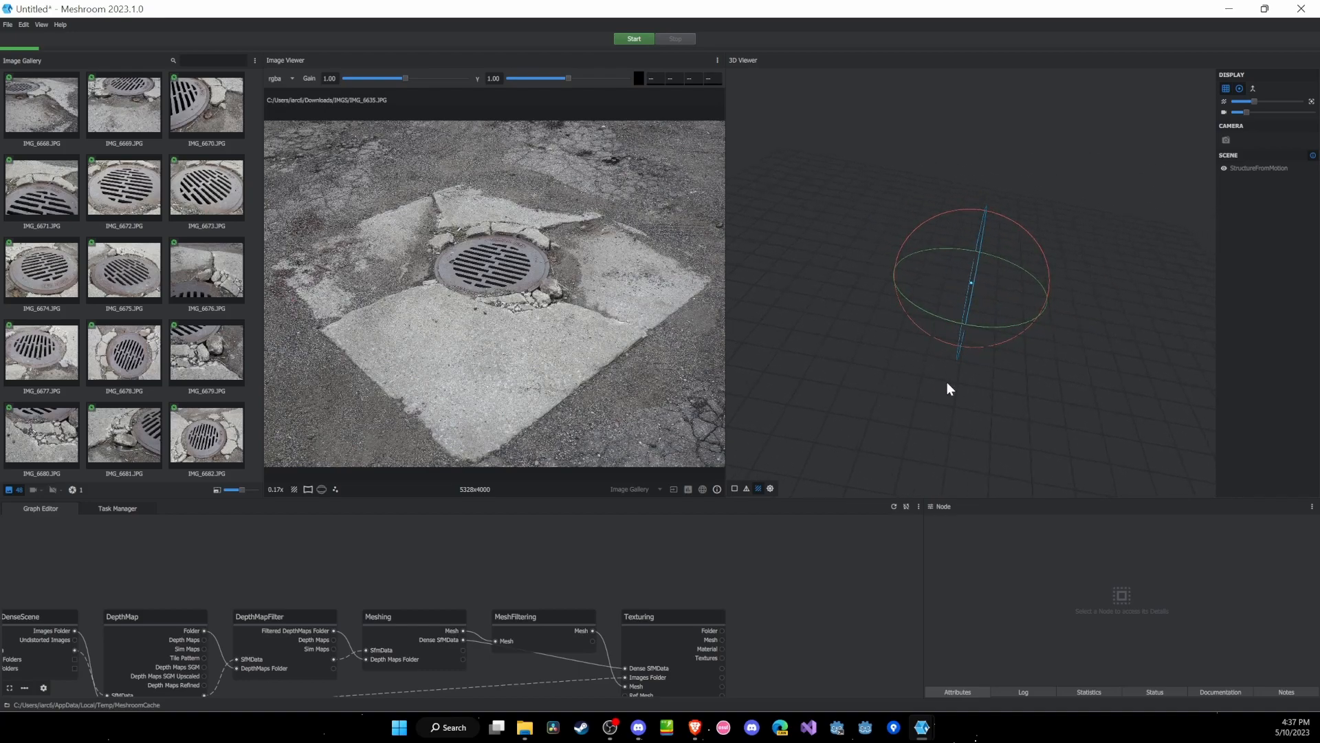
middle_drag(253, 554, 888, 546)
middle_drag(151, 550, 386, 530)
scroll(431, 551, up, 2)
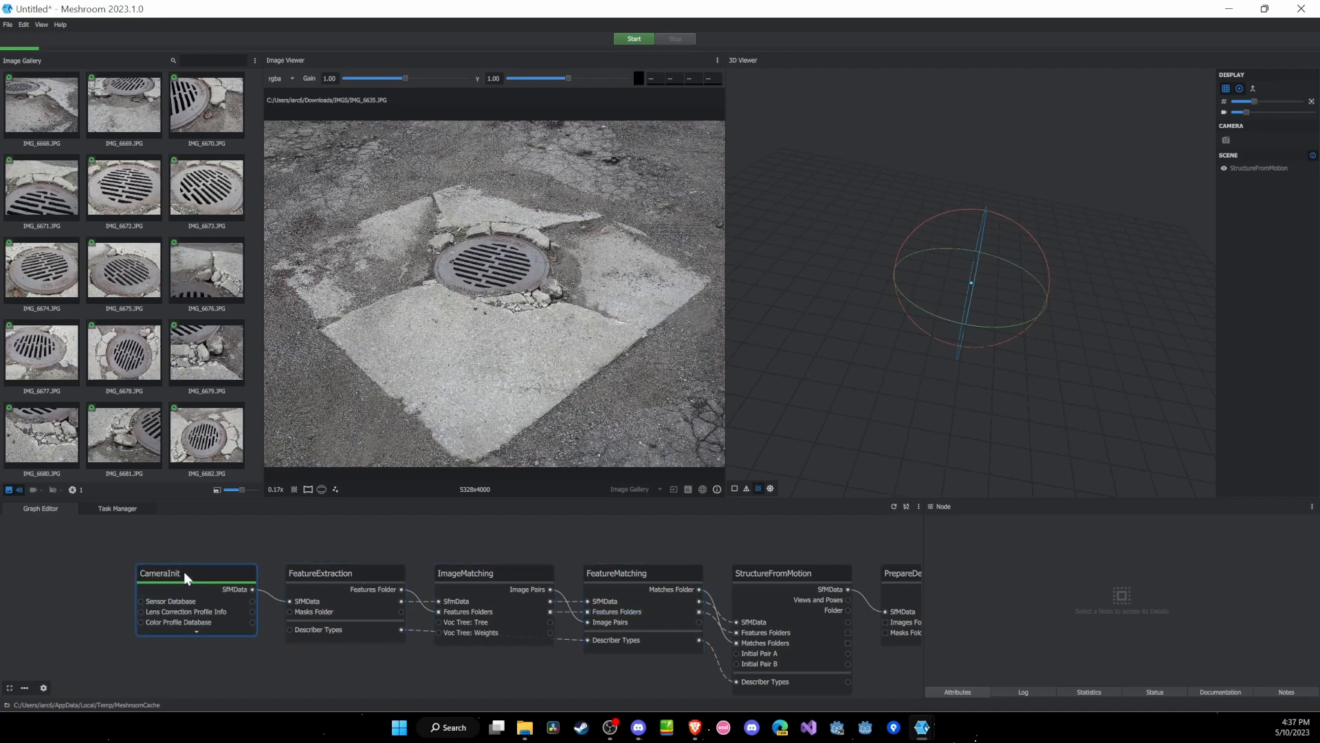
mouse_move(189, 575)
mouse_down()
mouse_move(210, 575)
mouse_move(177, 569)
mouse_up()
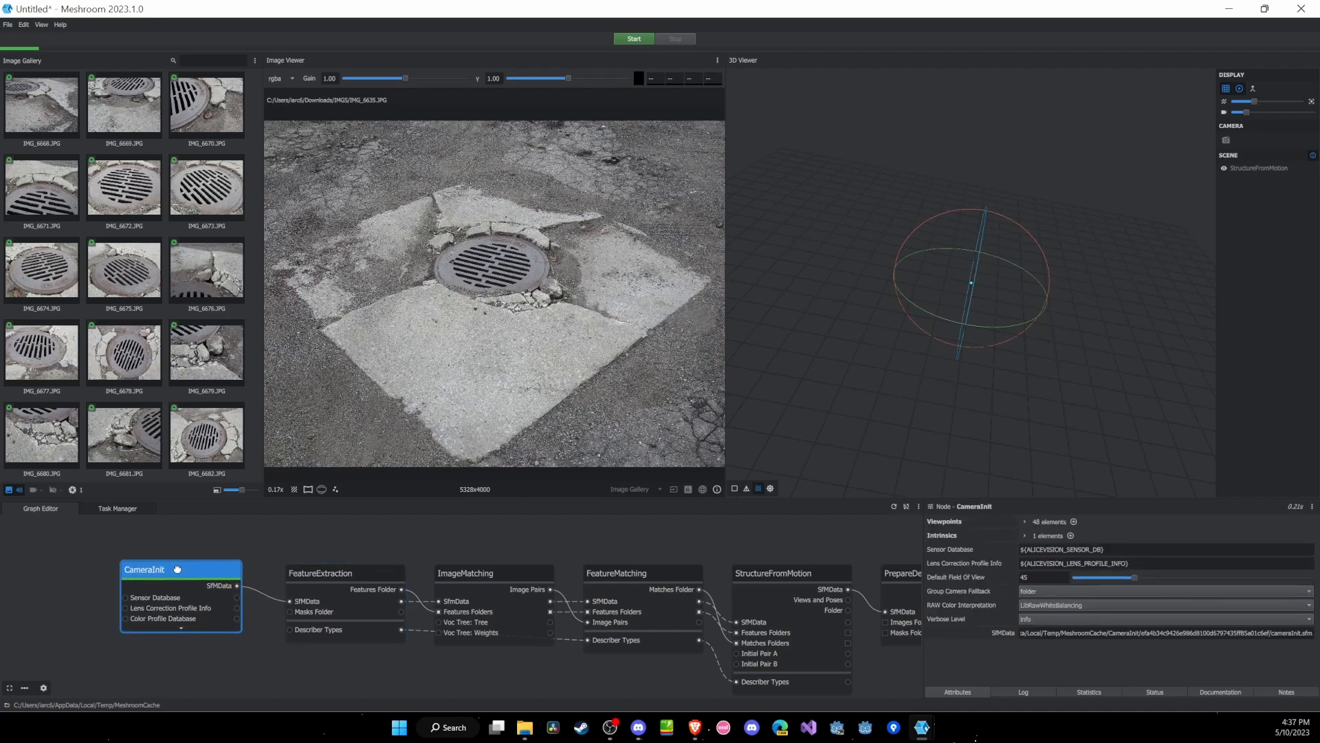
Examine the attributes of the FeatureExtraction and ImageMatching nodes in the default photogrammetry pipeline
middle_drag(326, 550, 252, 550)
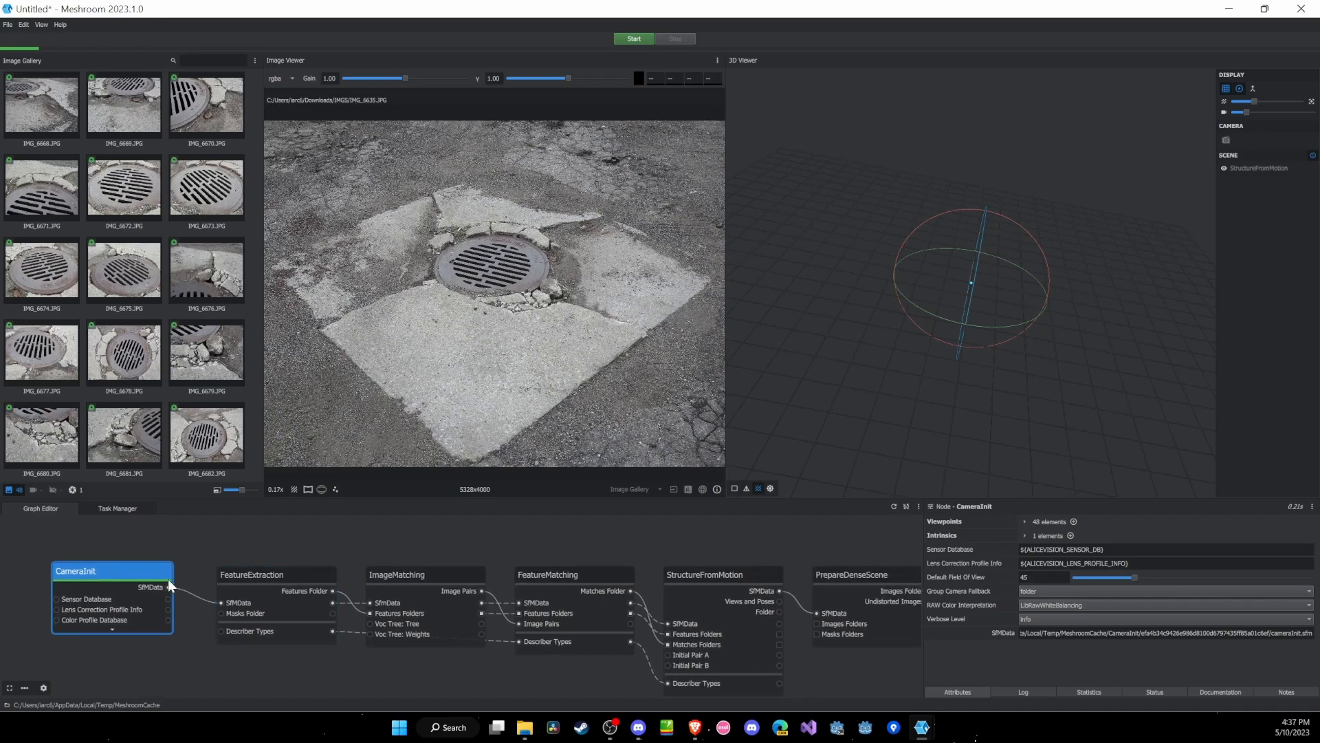
drag(278, 576, 266, 562)
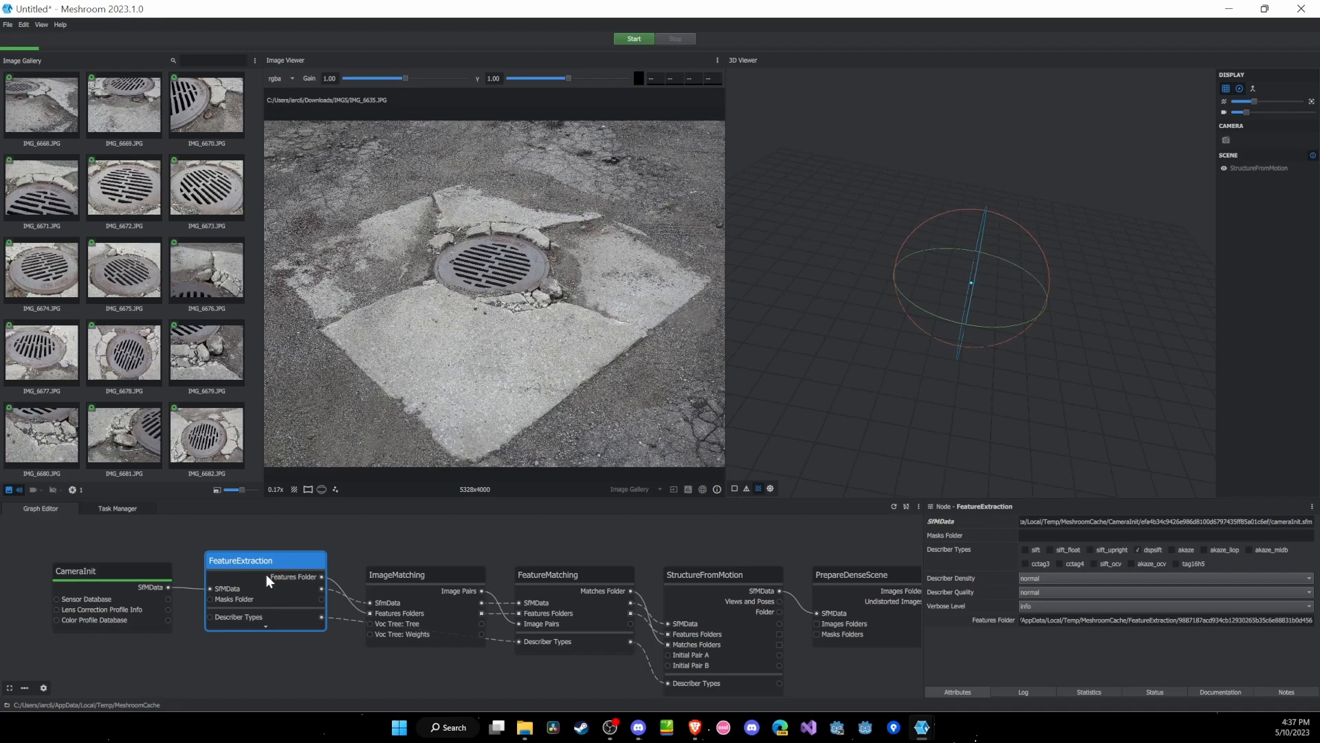
middle_drag(393, 570, 312, 567)
click(314, 565)
drag(314, 566, 308, 559)
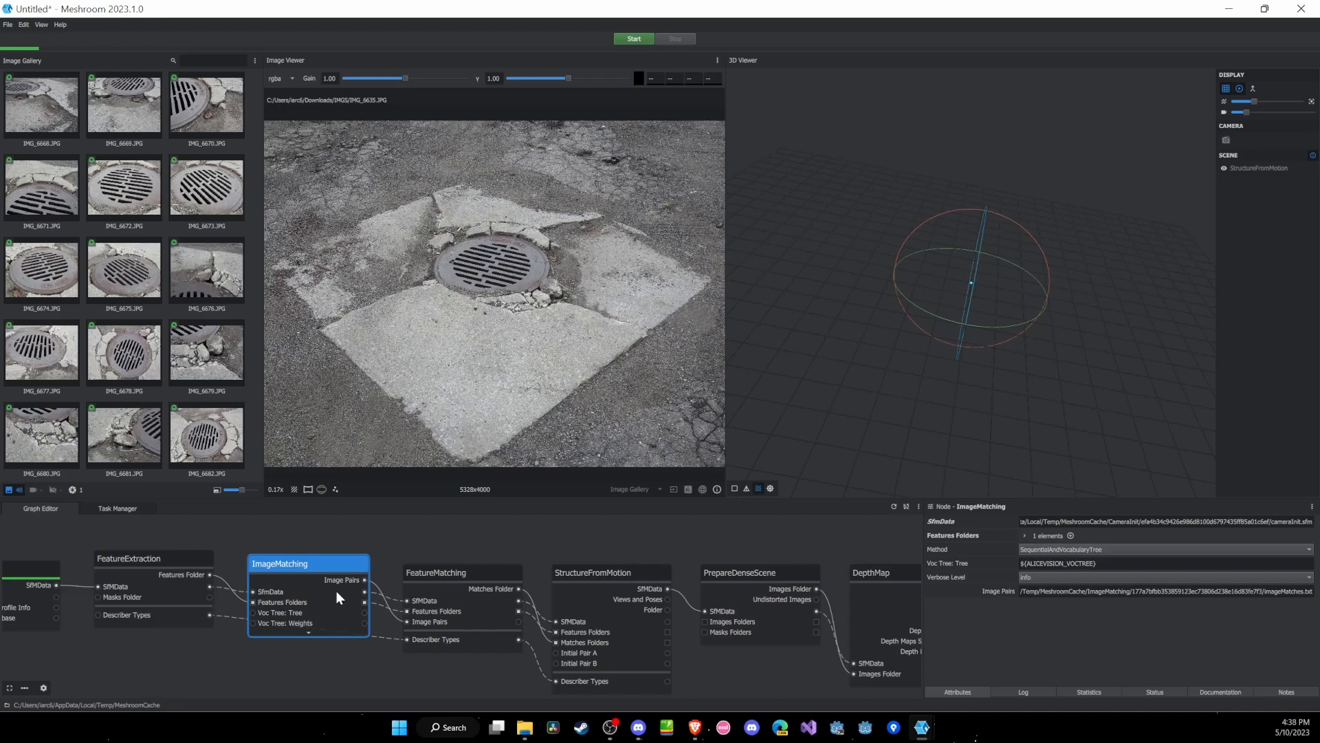
Examine the attributes of the FeatureMatching and StructureFromMotion nodes in the default photogrammetry pipeline
middle_drag(448, 550, 341, 547)
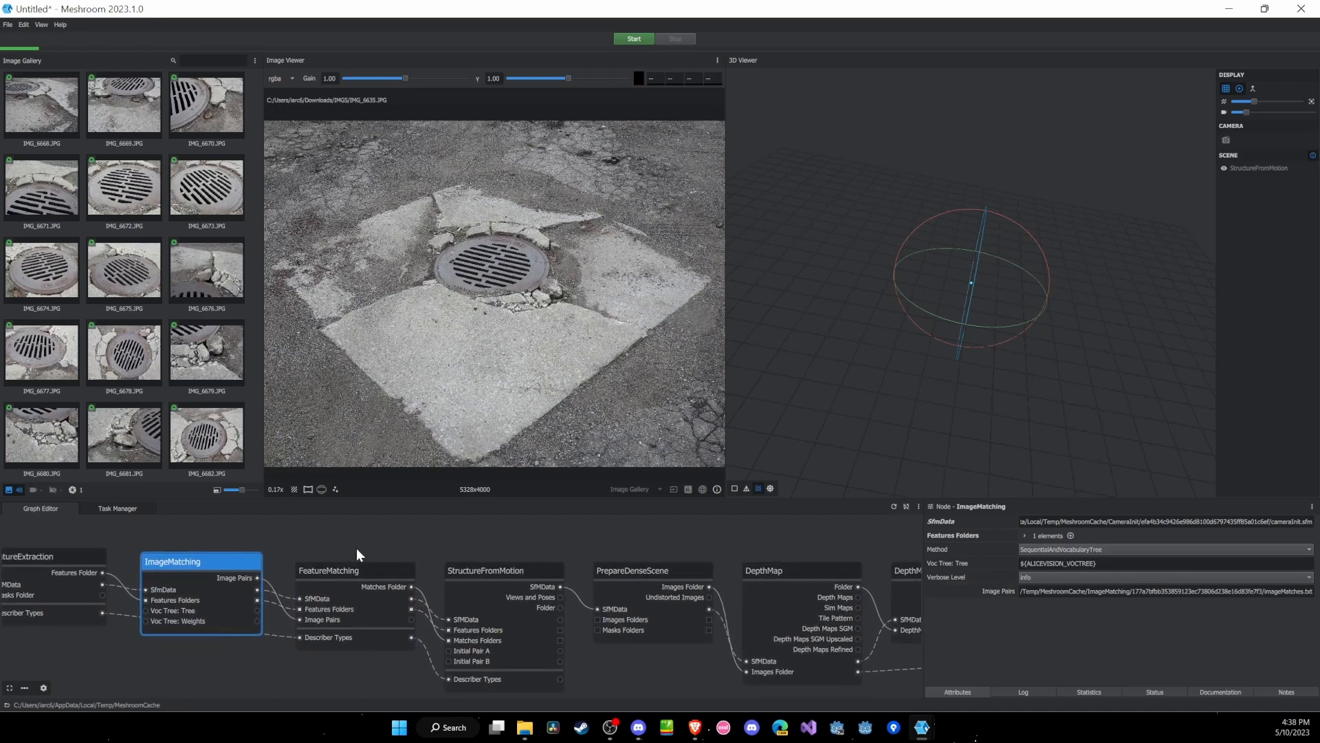
drag(346, 565, 349, 559)
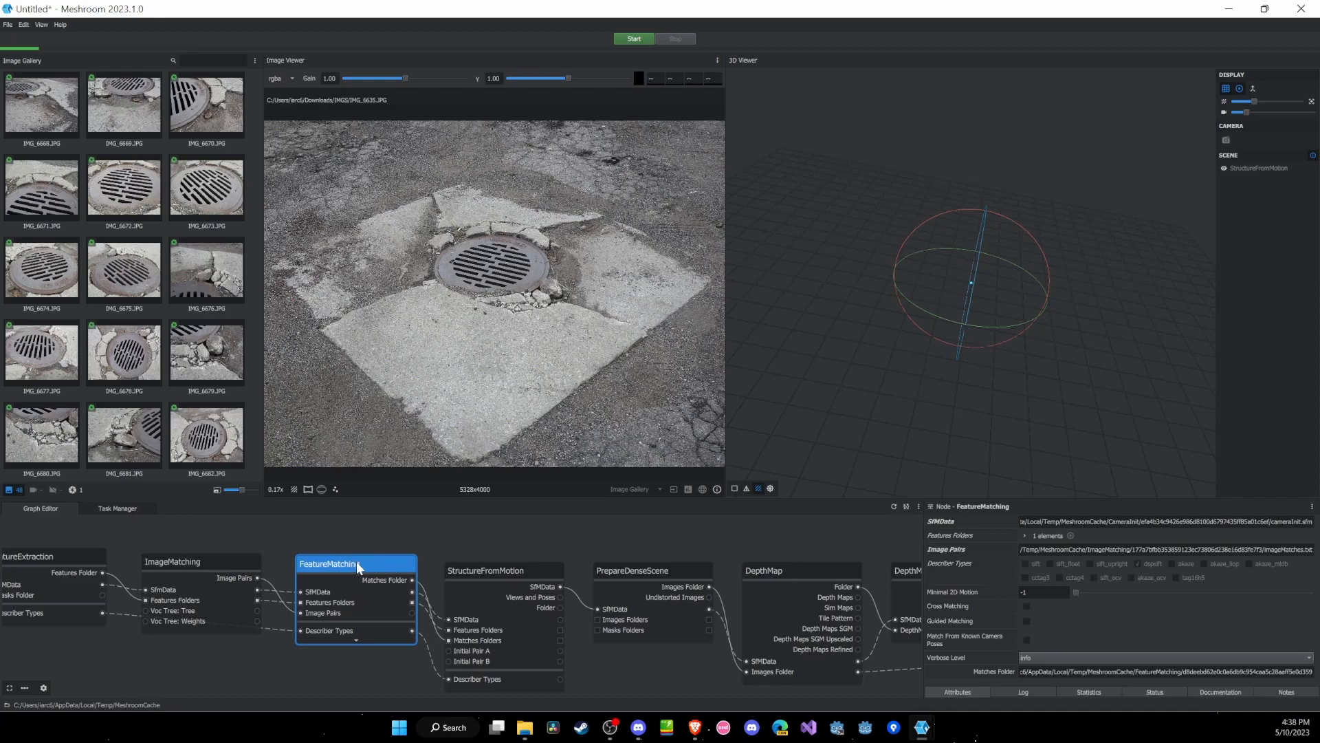
middle_drag(567, 543, 362, 547)
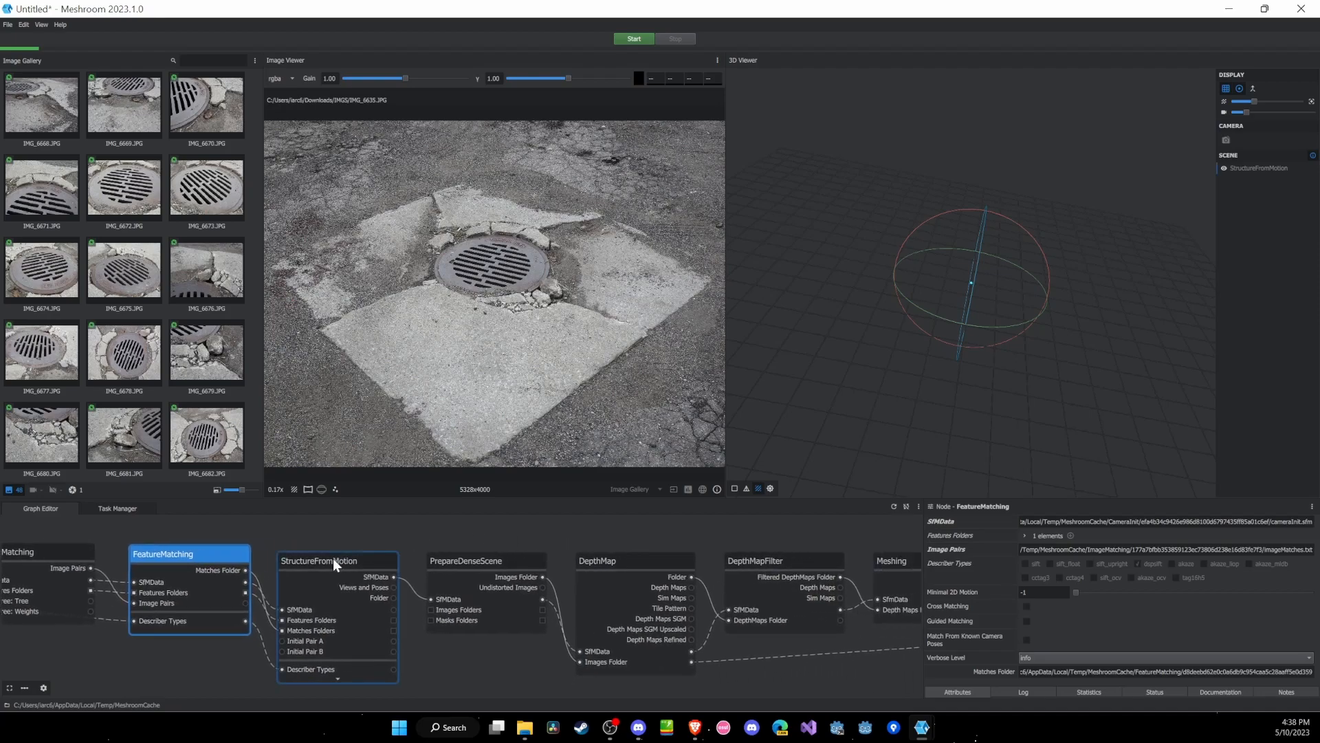
drag(333, 555, 337, 549)
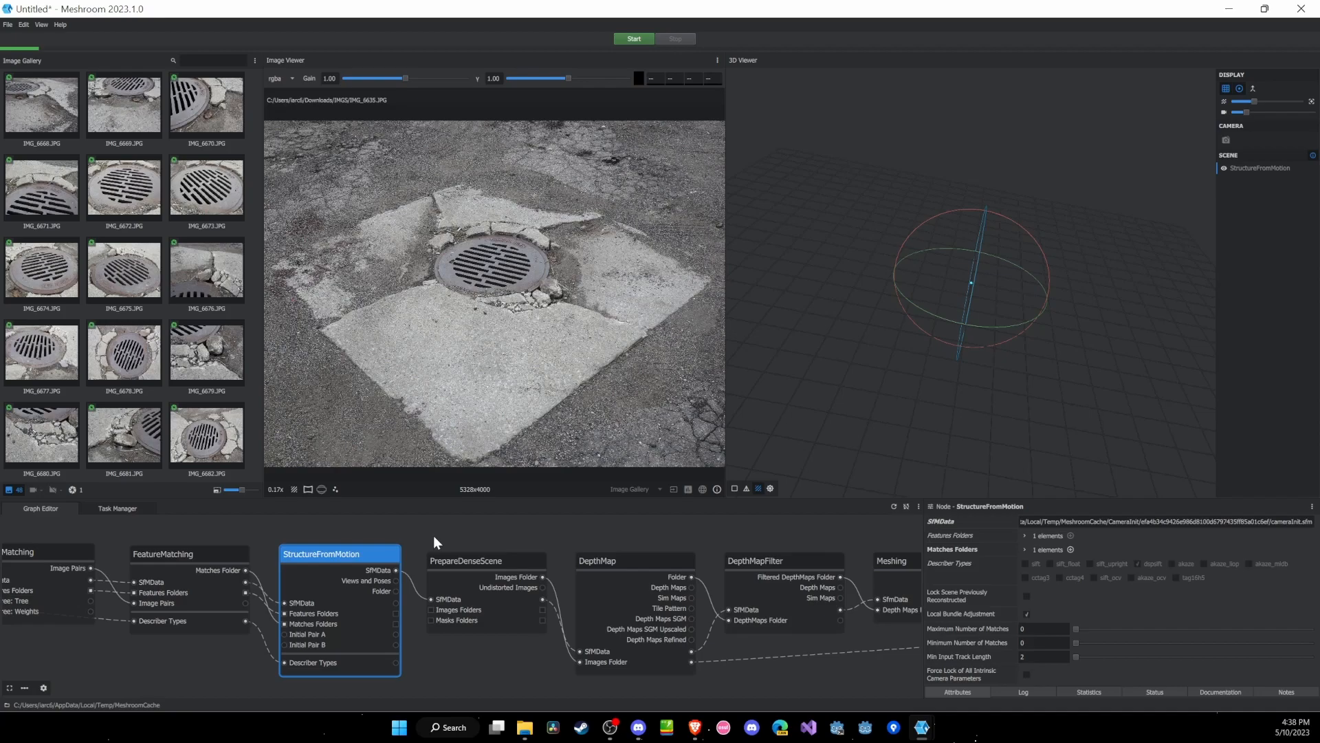
Review the attributes of the PrepareDenseScene, DepthMap and DepthMapFilter nodes in the graph
middle_drag(494, 535, 370, 535)
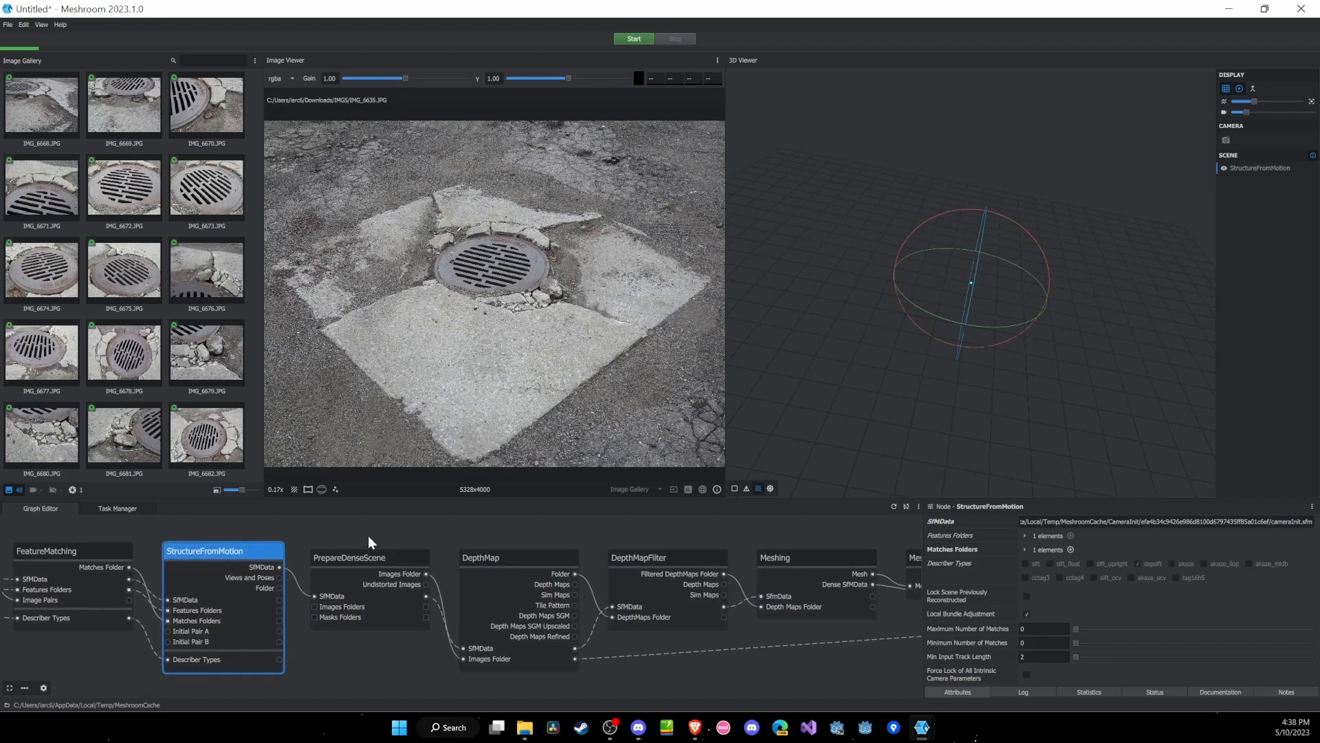
click(363, 557)
drag(363, 557, 362, 550)
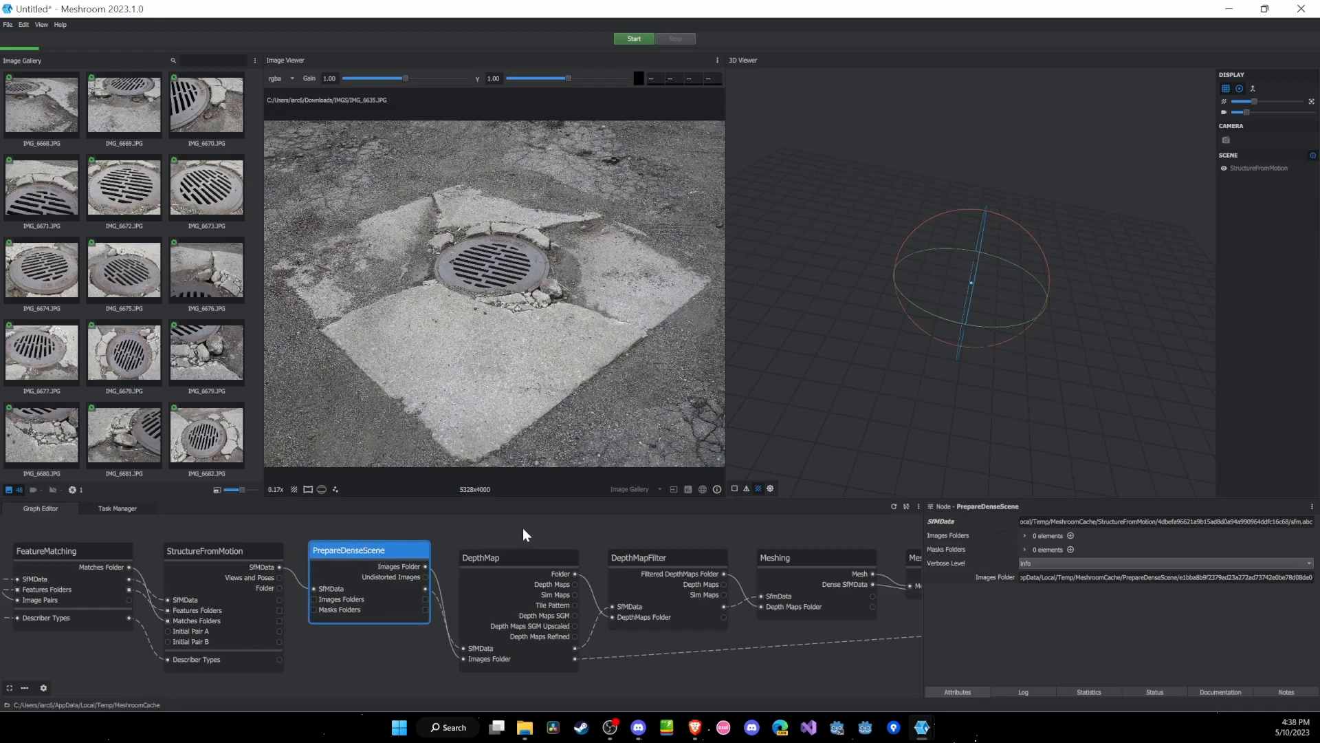
middle_drag(555, 530, 365, 529)
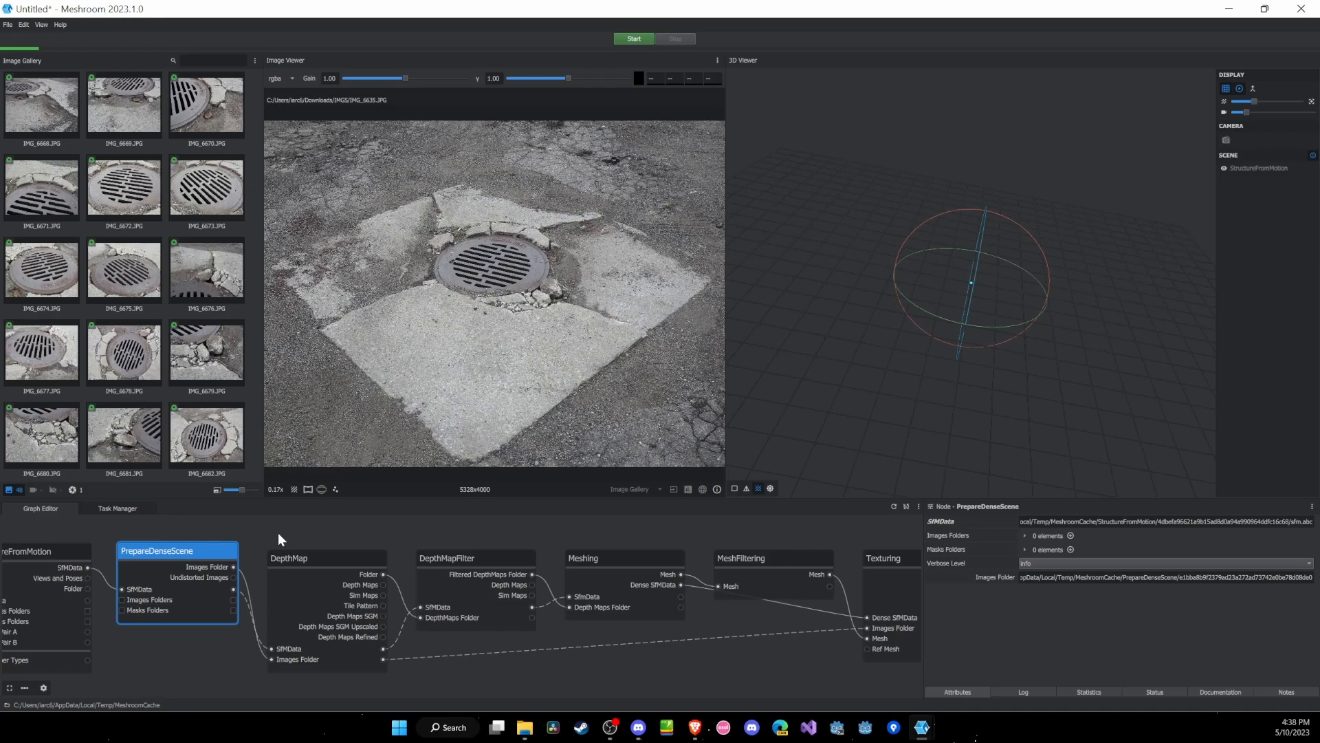
drag(312, 558, 311, 550)
middle_drag(485, 533, 311, 550)
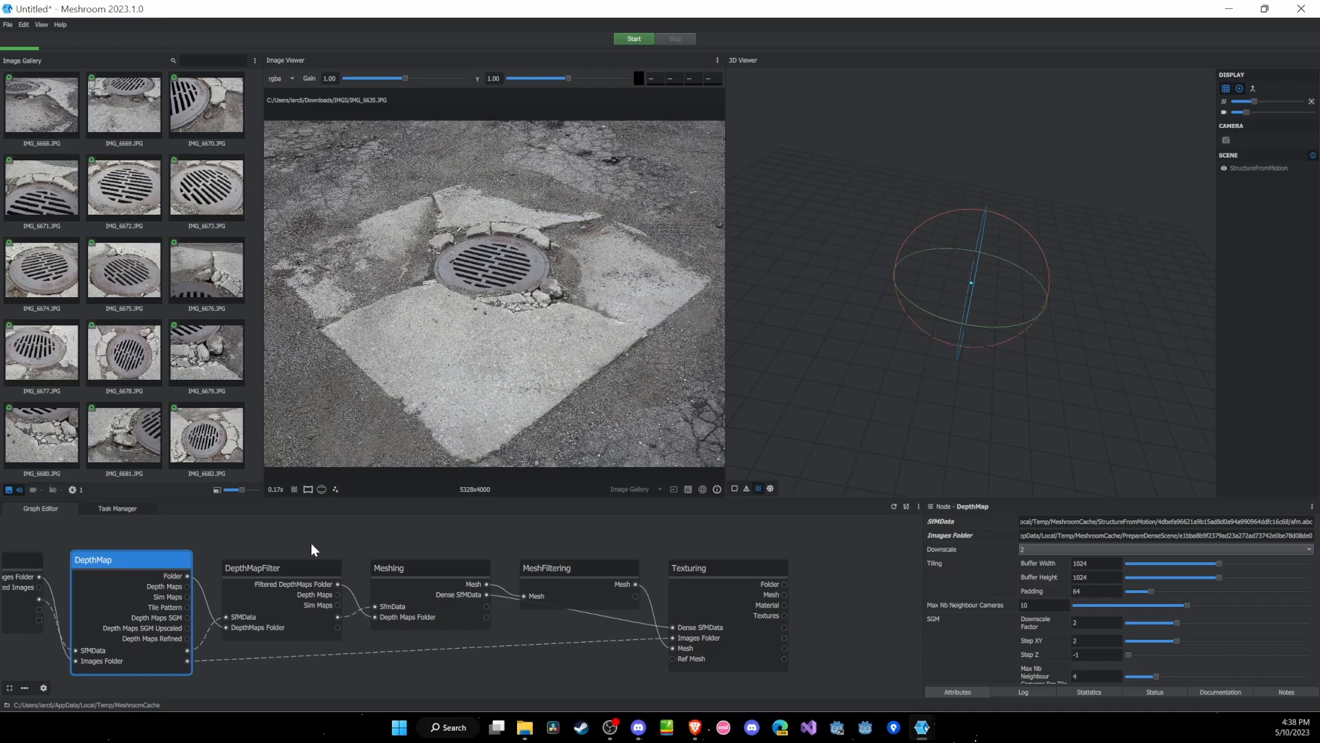
drag(286, 568, 286, 561)
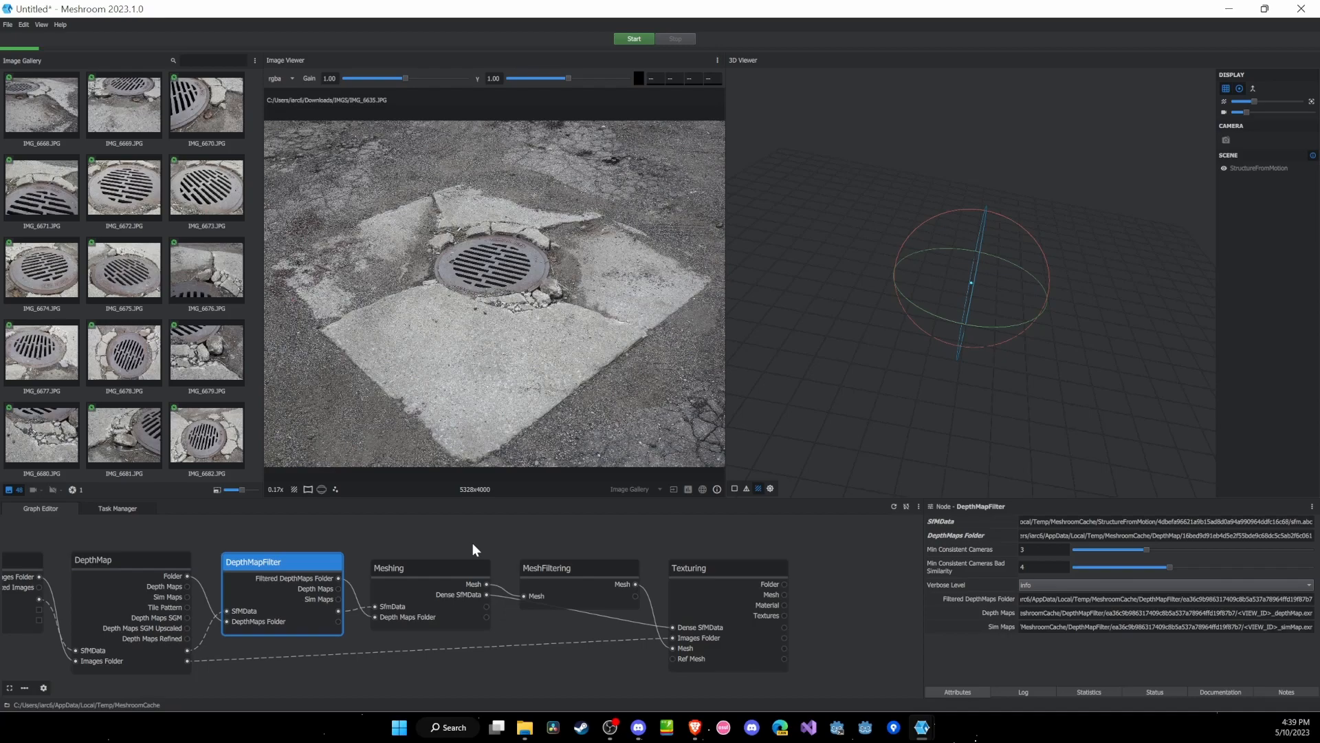
Review the attributes of the Meshing, MeshFiltering and Texturing nodes in the graph
middle_drag(468, 543, 352, 538)
mouse_move(331, 558)
mouse_down()
mouse_move(348, 539)
mouse_move(335, 551)
mouse_up()
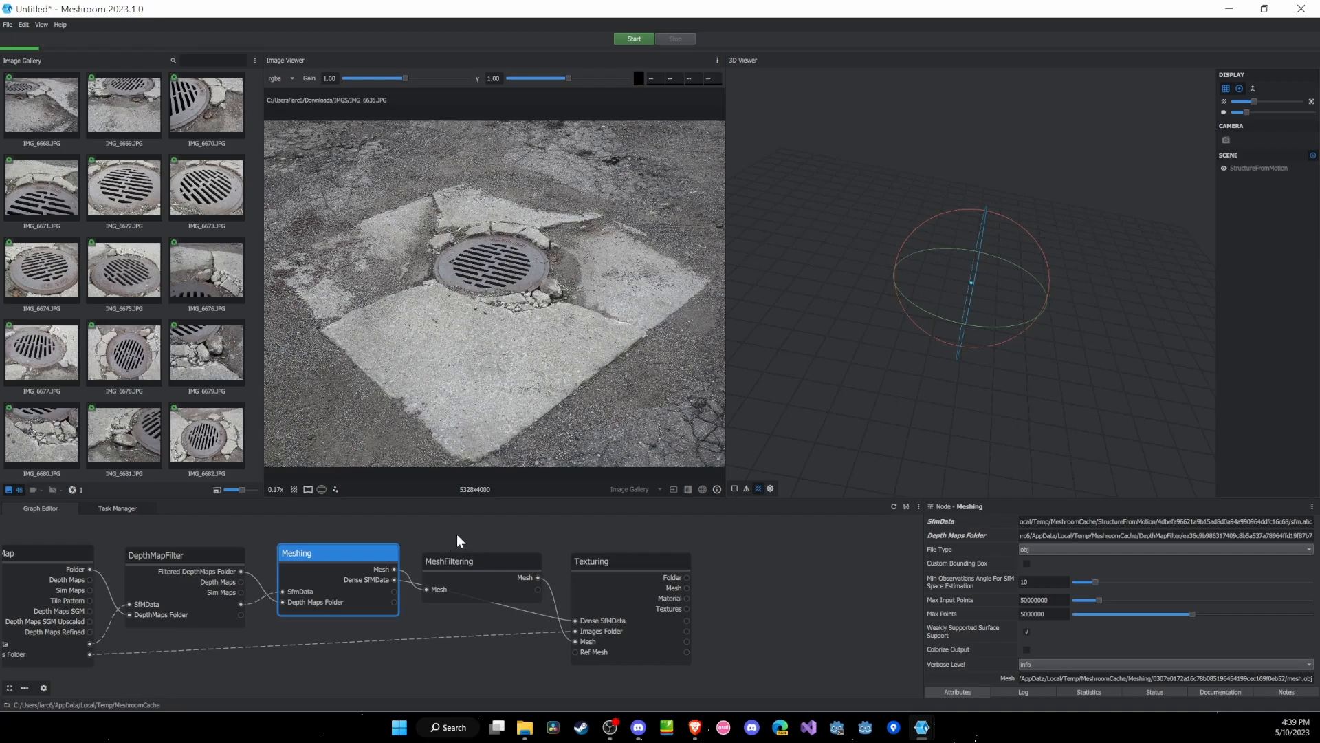
middle_drag(478, 532, 425, 531)
drag(430, 555, 427, 546)
middle_drag(609, 544, 468, 577)
drag(463, 579, 465, 569)
Add a MeshDecimate node from the mesh post-processing category and place it just above the Texturing node
middle_drag(503, 546, 513, 565)
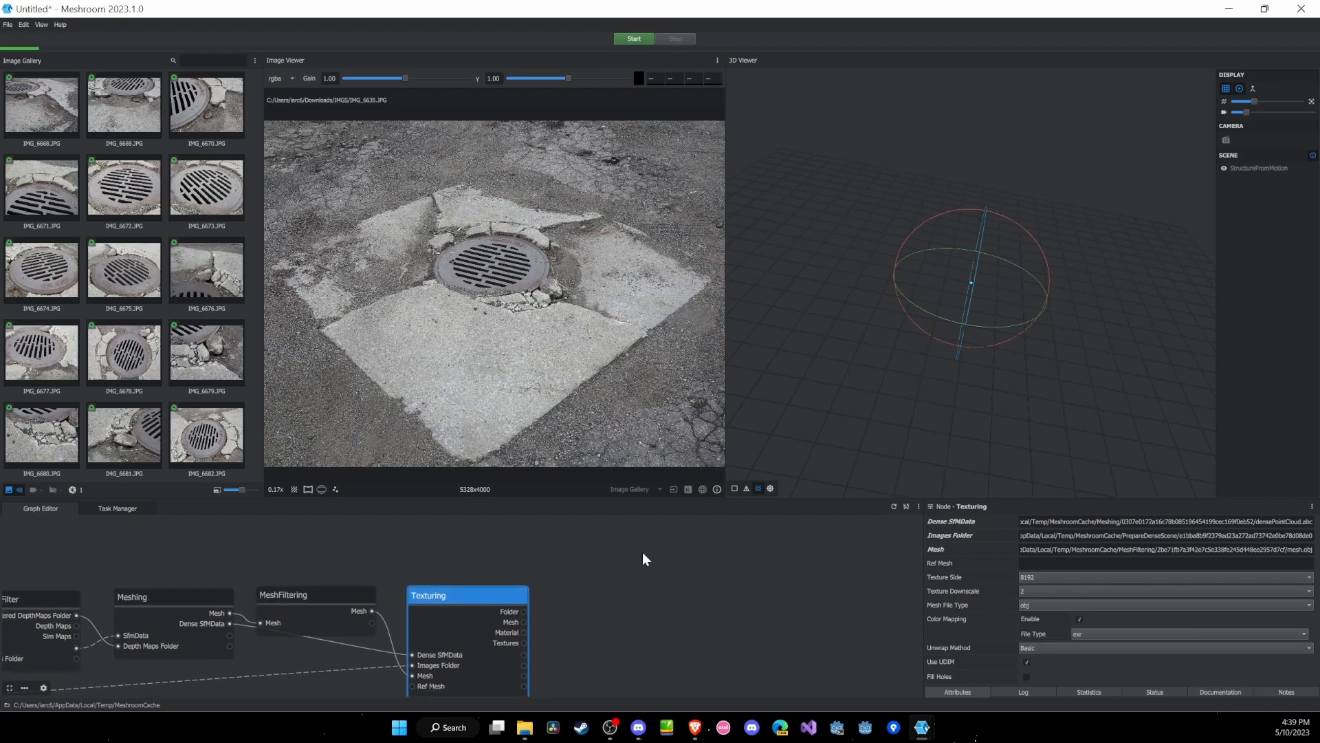
right_click(599, 552)
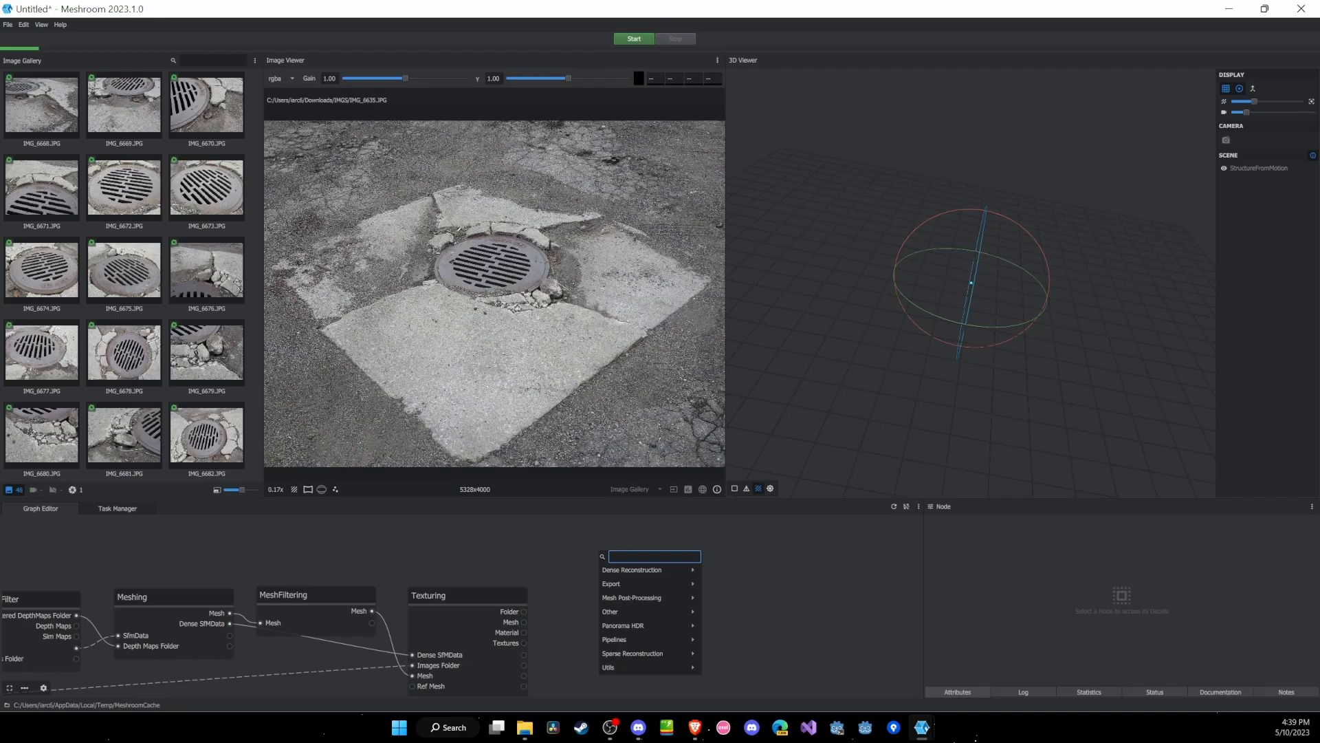
mouse_move(665, 601)
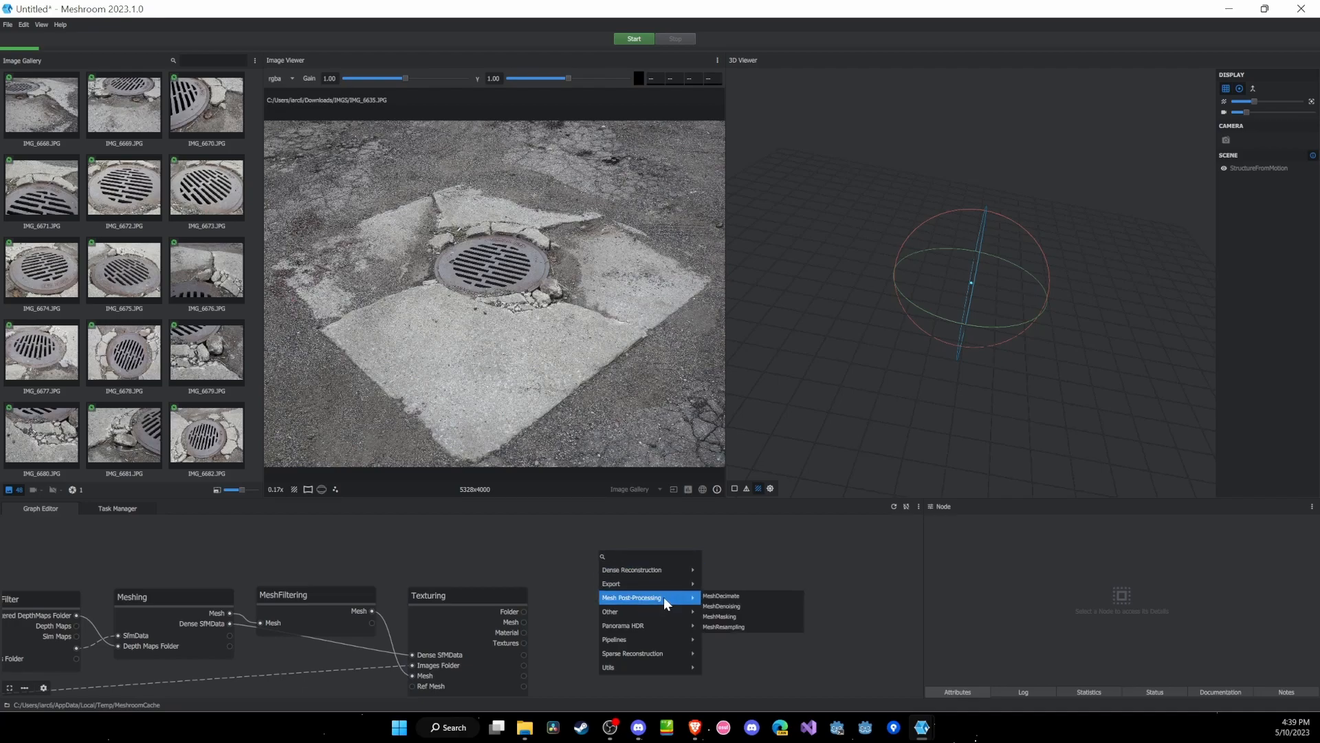
click(740, 595)
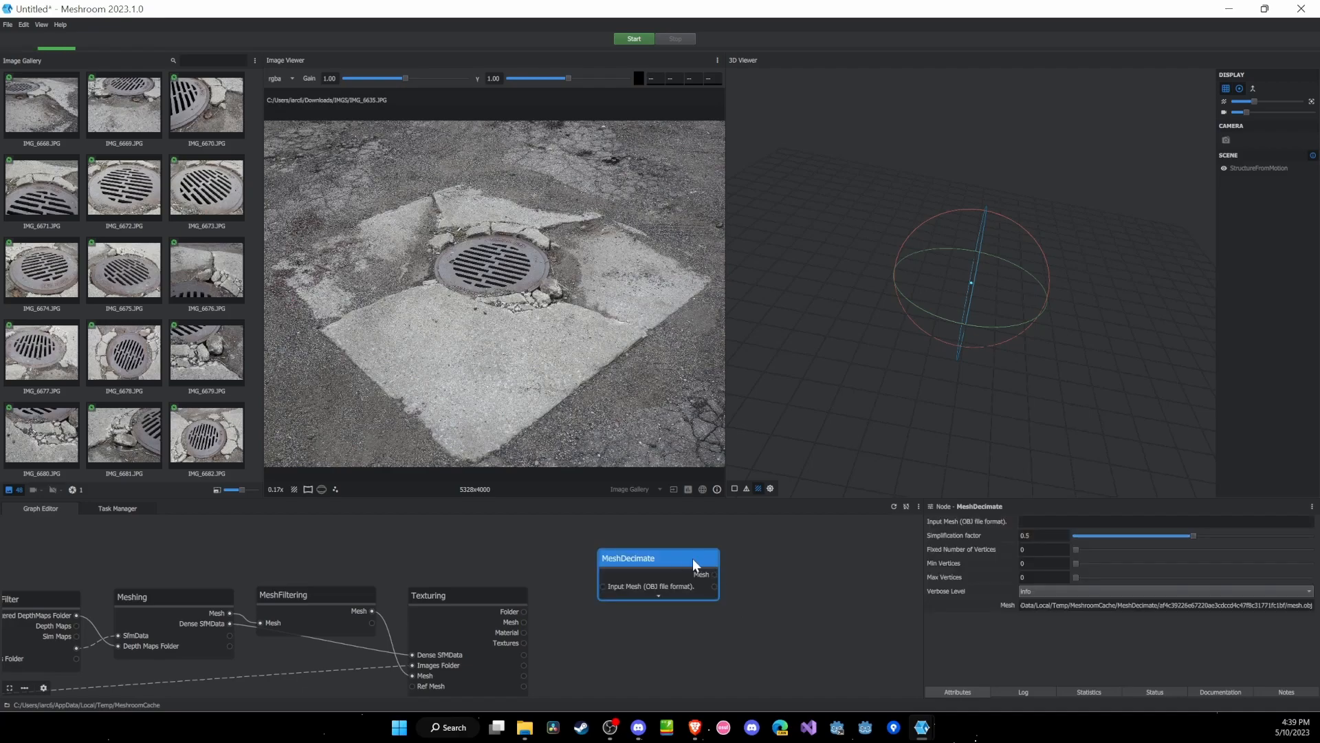
drag(640, 547, 459, 531)
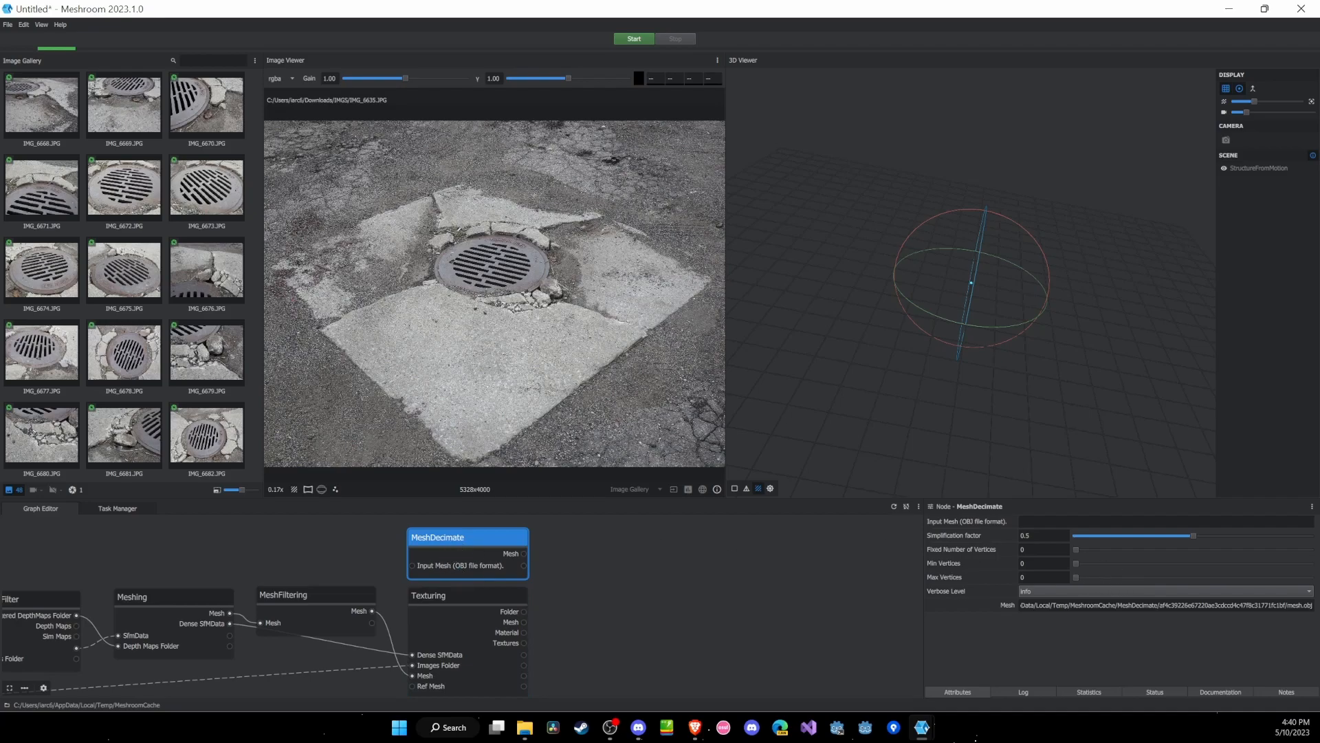
Set the MeshDecimate node's Max Vertices to 5000 and connect the MeshFiltering mesh output to its input mesh
click(1047, 521)
click(1045, 536)
click(1045, 549)
click(1046, 563)
click(1046, 577)
key(ctrl+a)
text(5000)
key(Return)
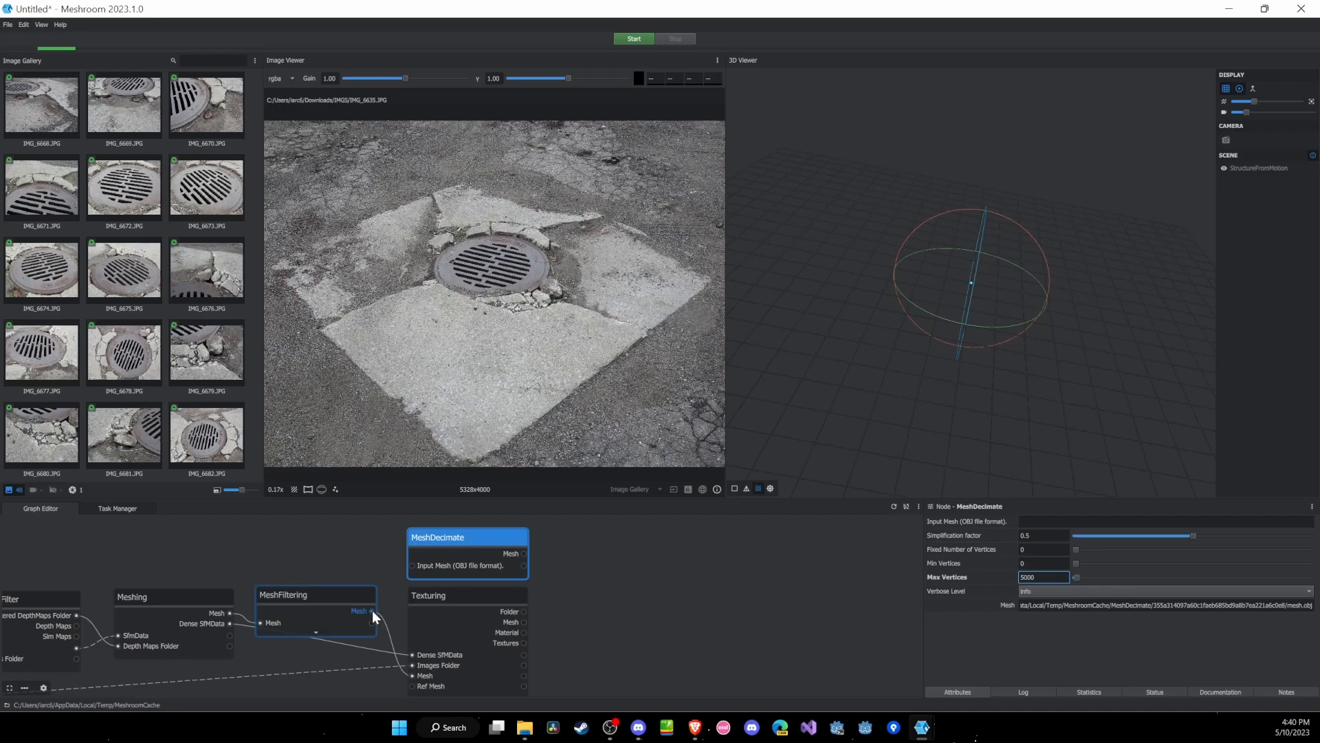
drag(372, 609, 412, 565)
Compute the FeatureExtraction node, continuing without saving the project
scroll(330, 564, down, 3)
scroll(344, 541, down, 1)
middle_drag(344, 542, 501, 555)
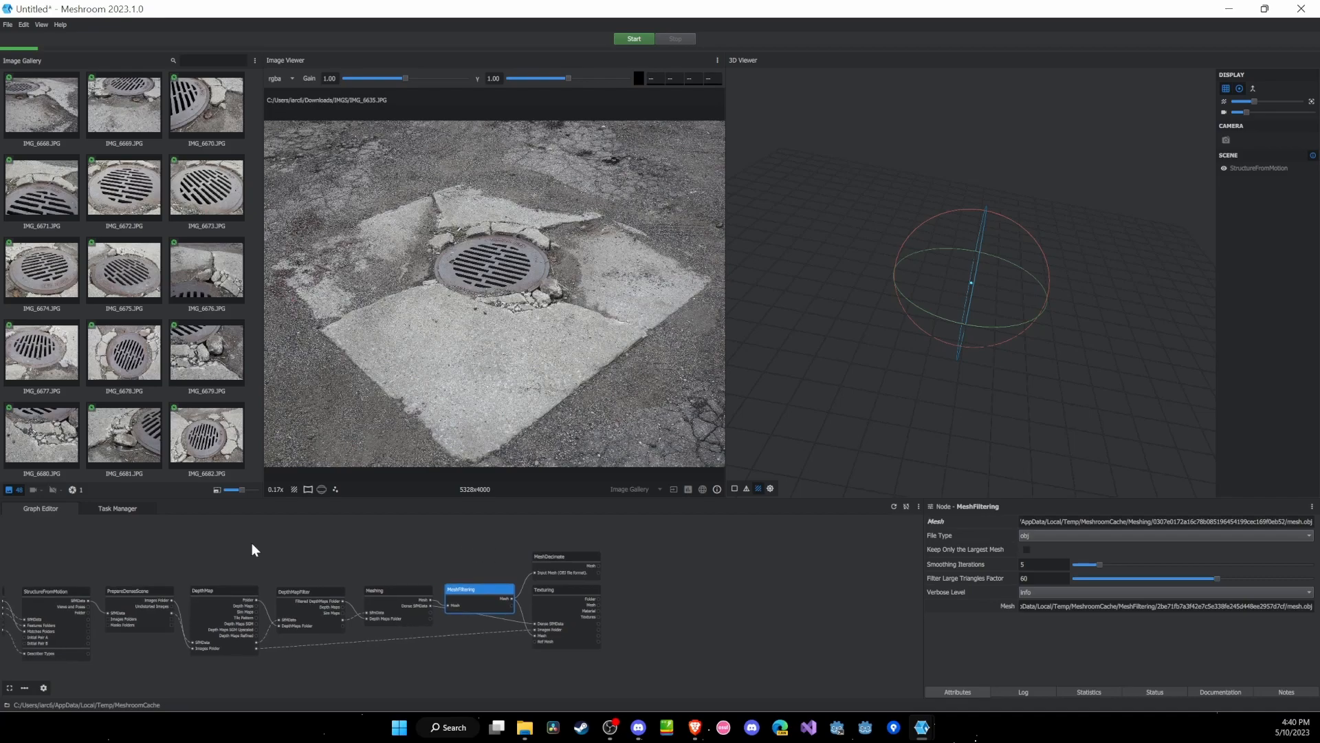
middle_drag(152, 531, 541, 523)
middle_drag(261, 559, 398, 556)
scroll(245, 589, up, 2)
scroll(246, 589, up, 1)
scroll(316, 622, up, 2)
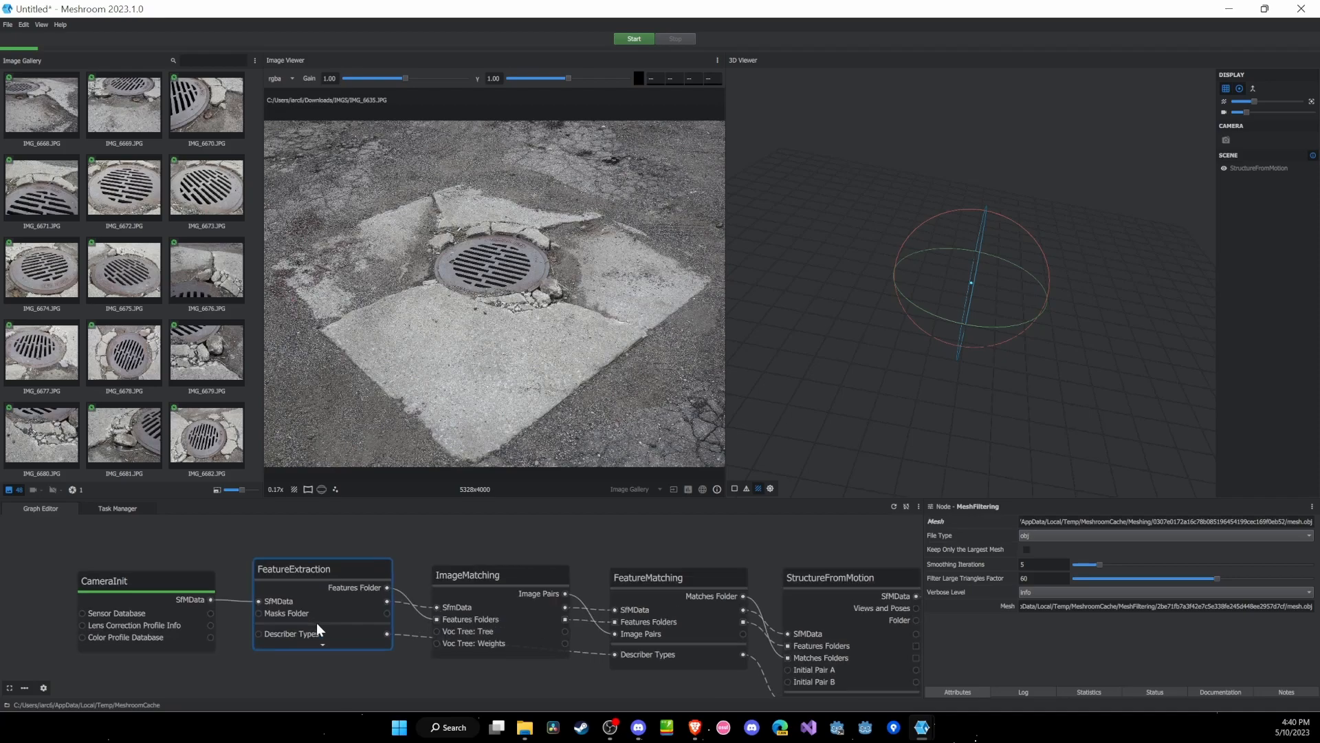
right_click(139, 584)
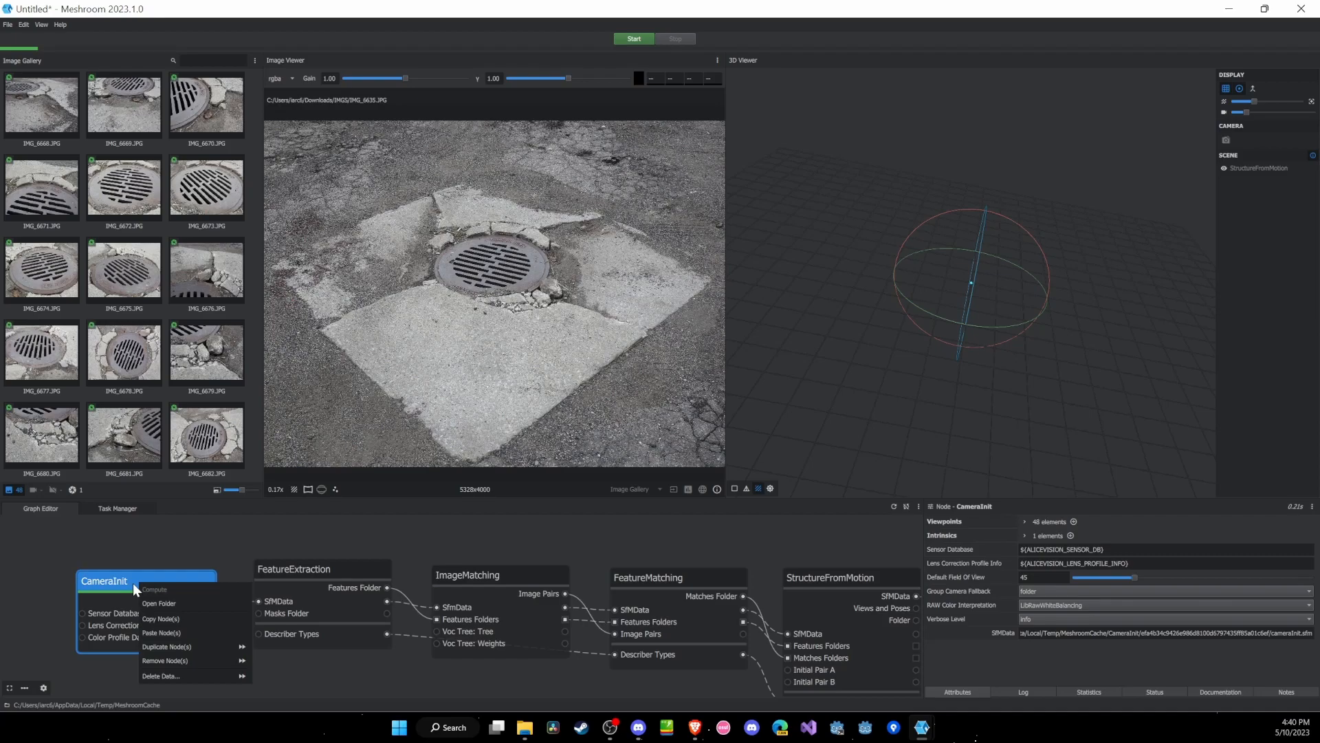
click(195, 543)
right_click(319, 568)
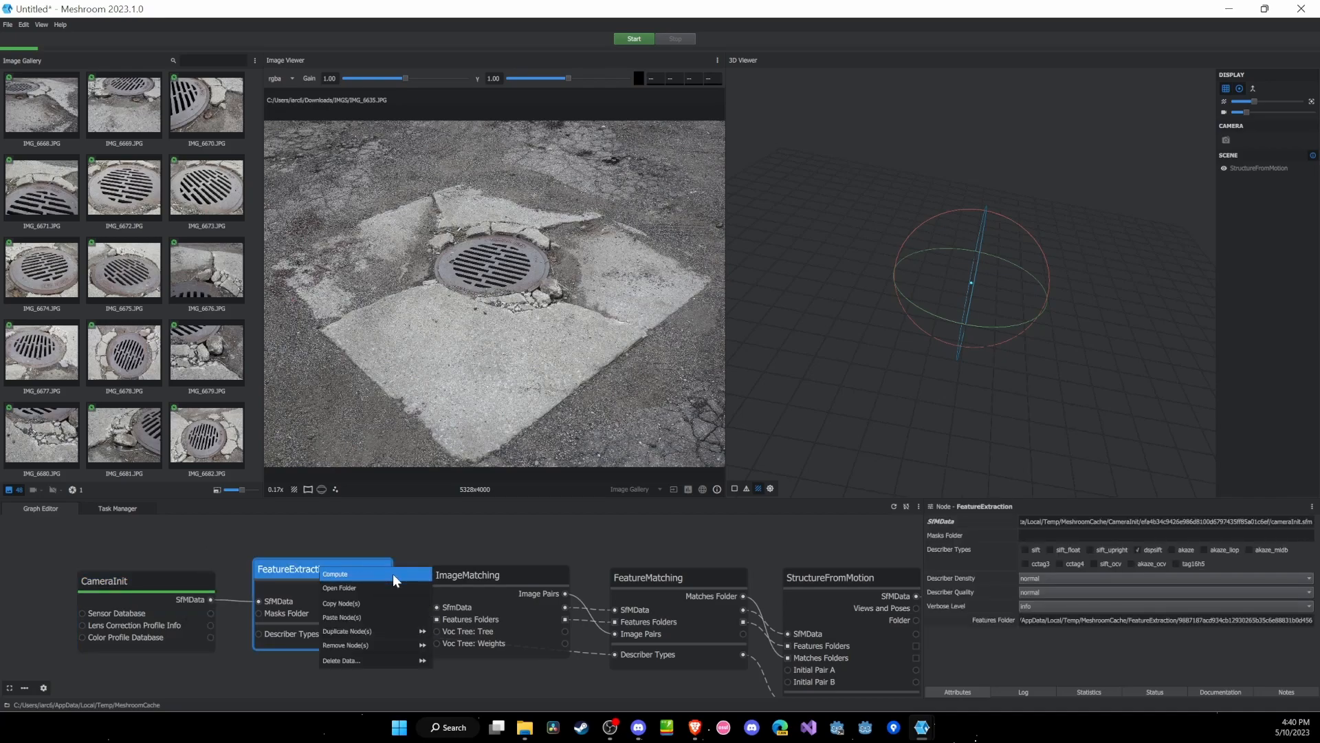
click(374, 574)
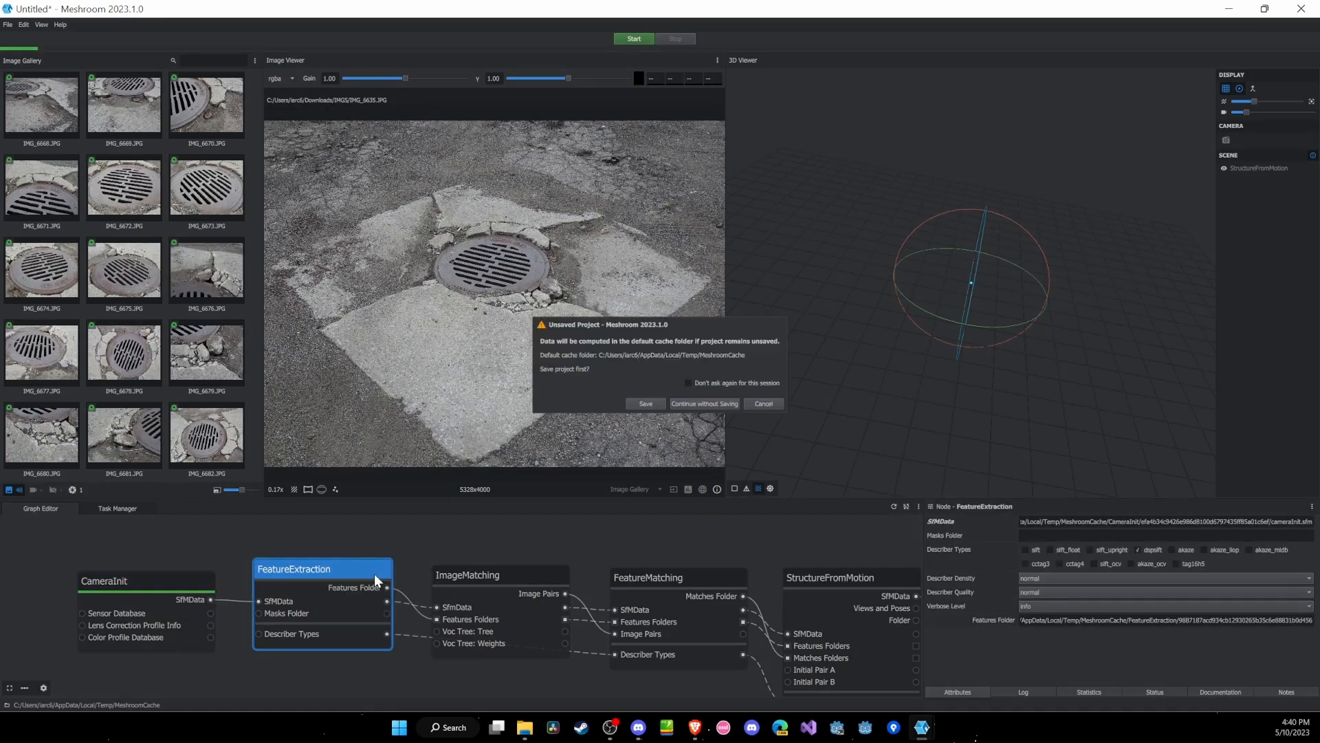
click(696, 403)
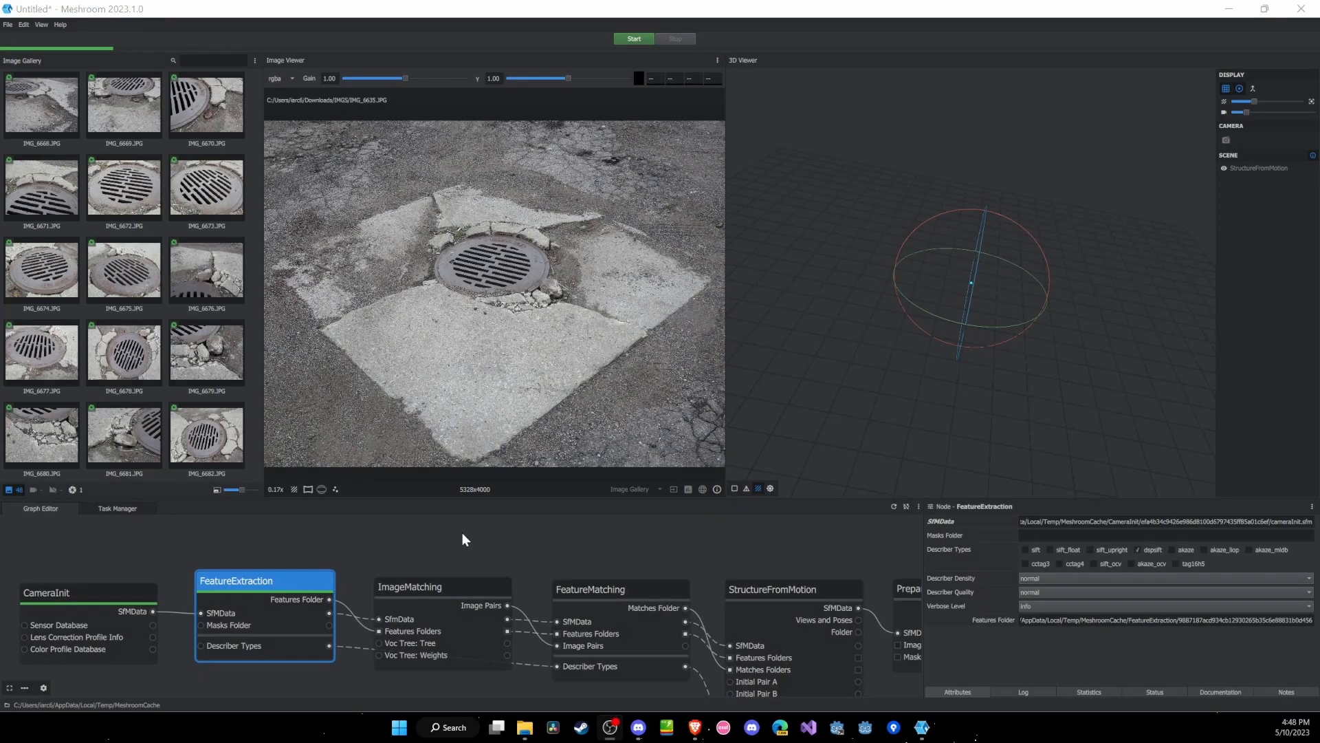
Start computing the entire remaining pipeline instead of computing ImageMatching on its own
middle_drag(480, 548, 447, 540)
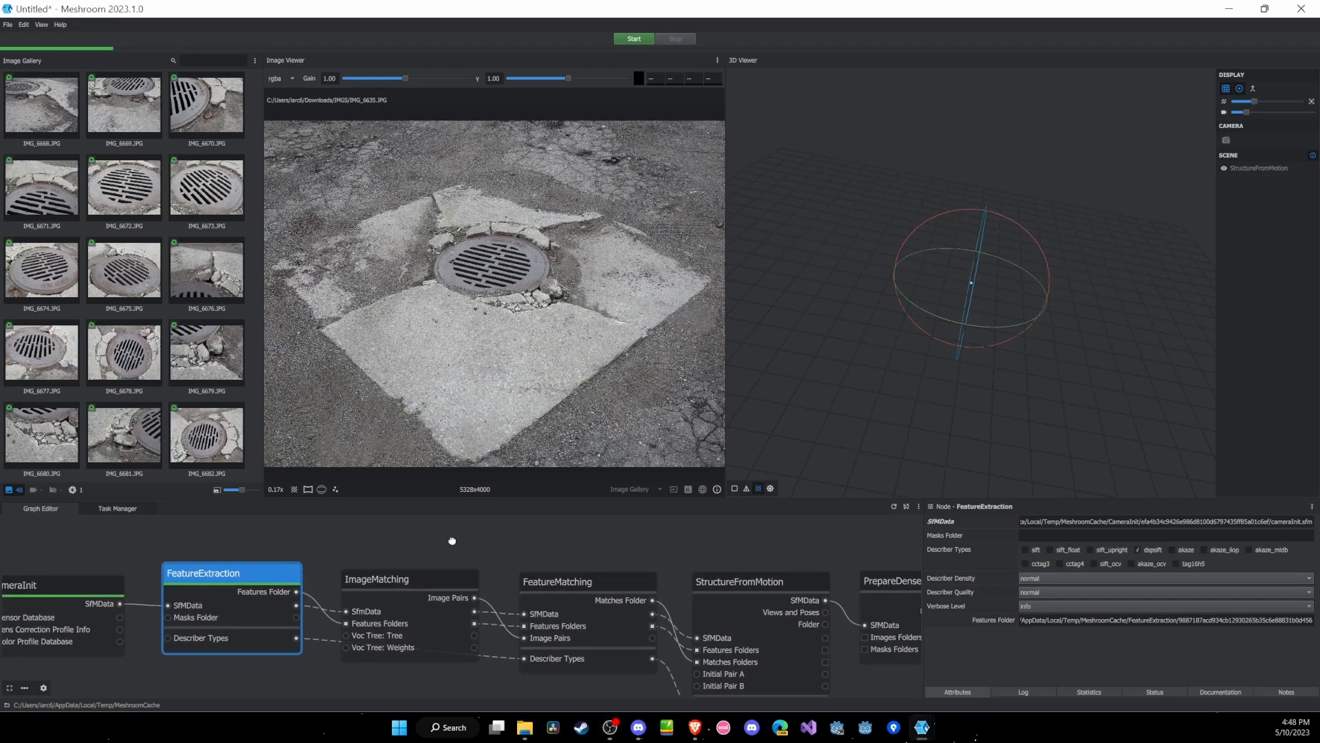
right_click(406, 580)
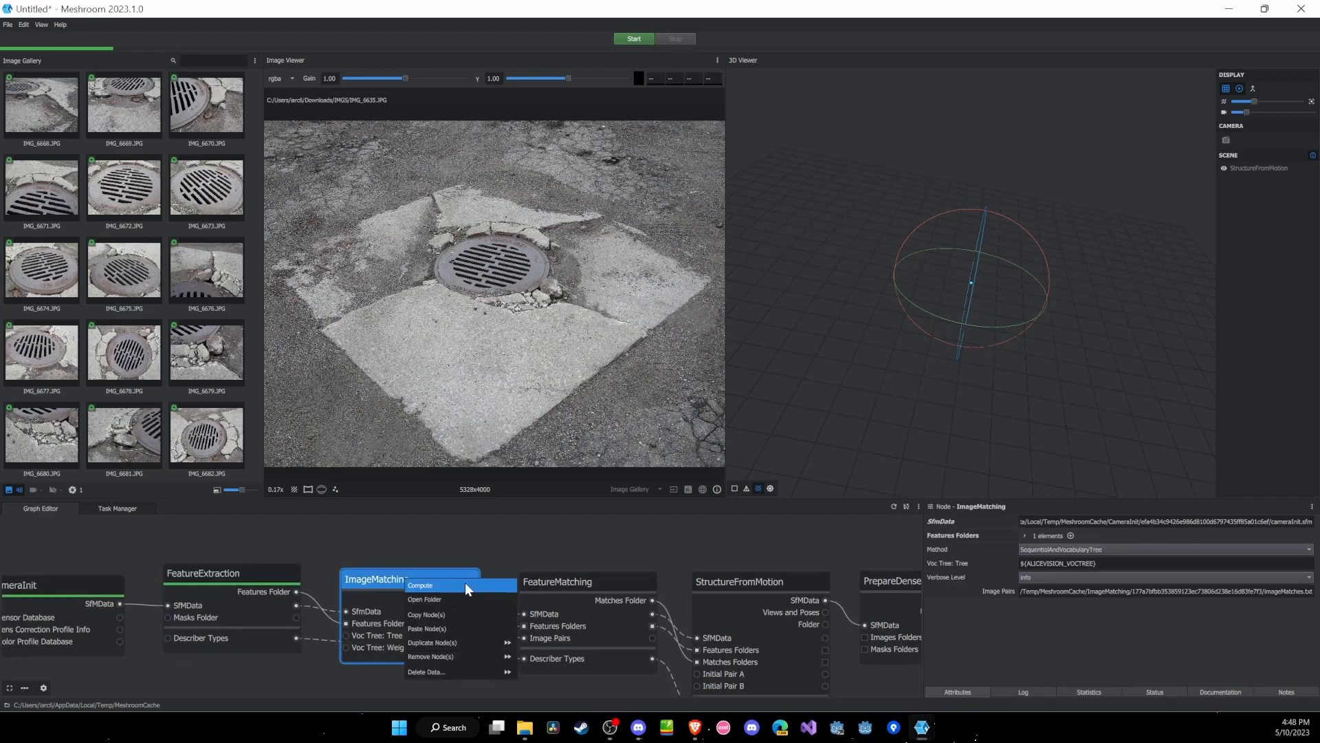
click(491, 552)
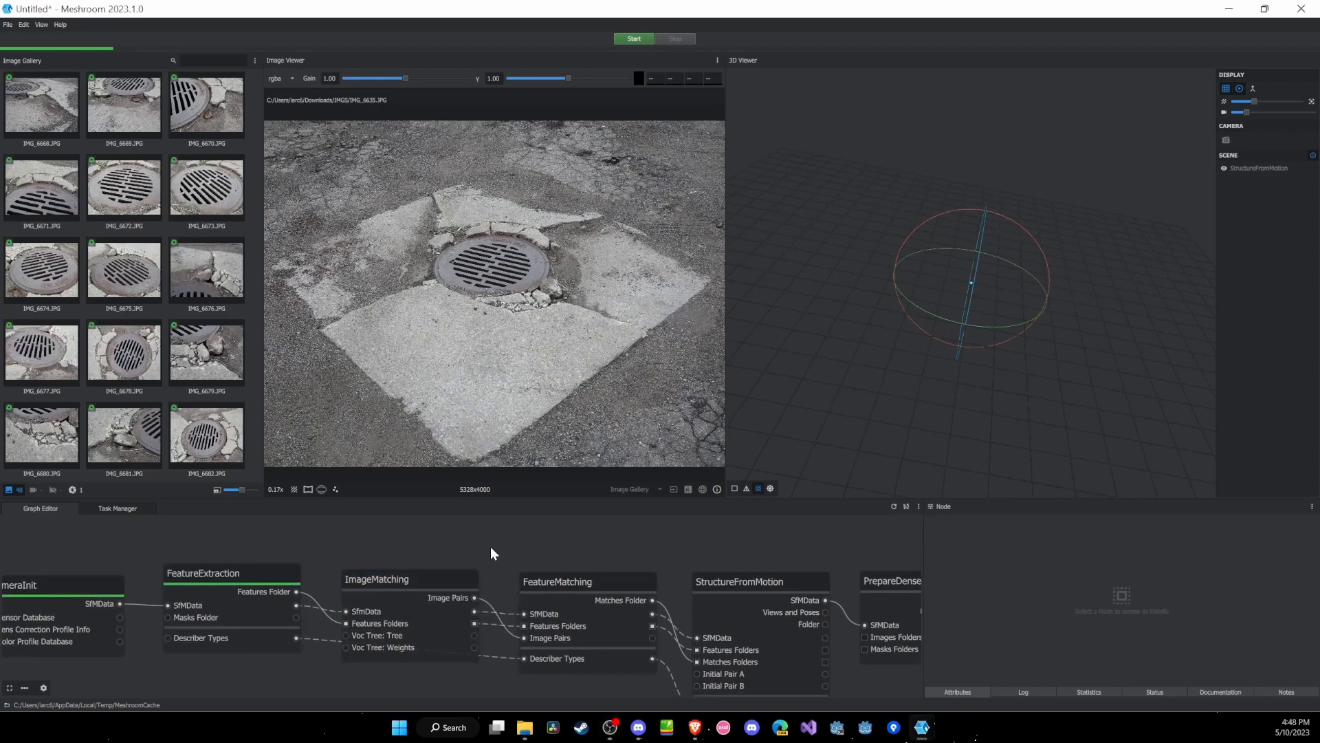
click(633, 40)
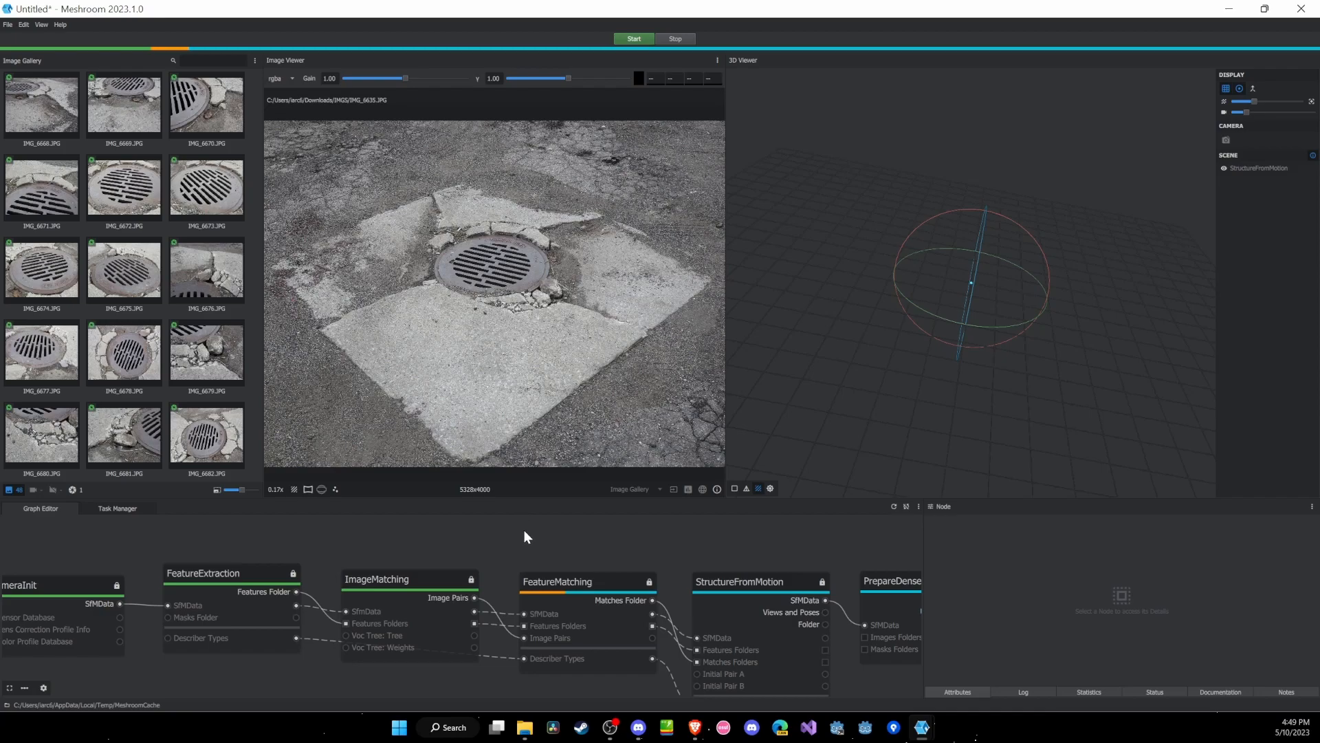
middle_drag(529, 538, 463, 527)
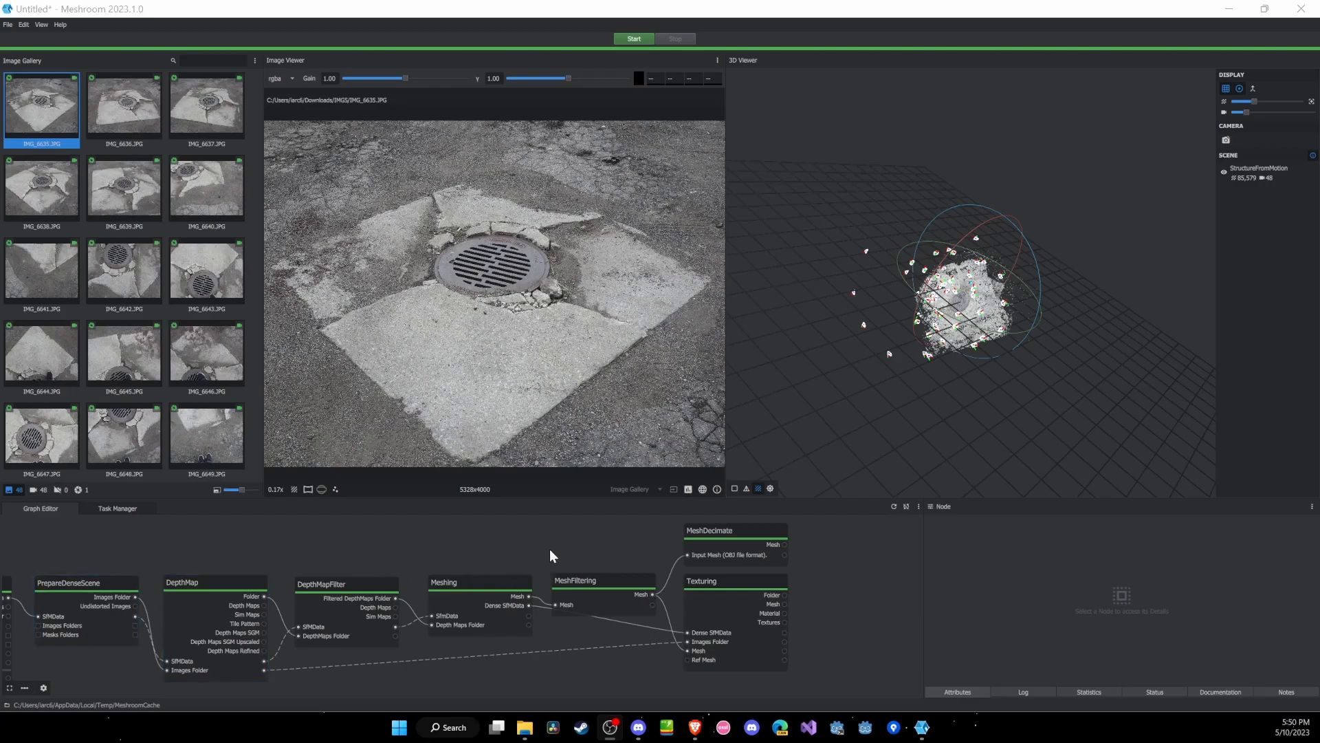
Load the MeshFiltering result in the 3D viewer, hide the StructureFromMotion point cloud and examine the mesh around the grate
click(580, 586)
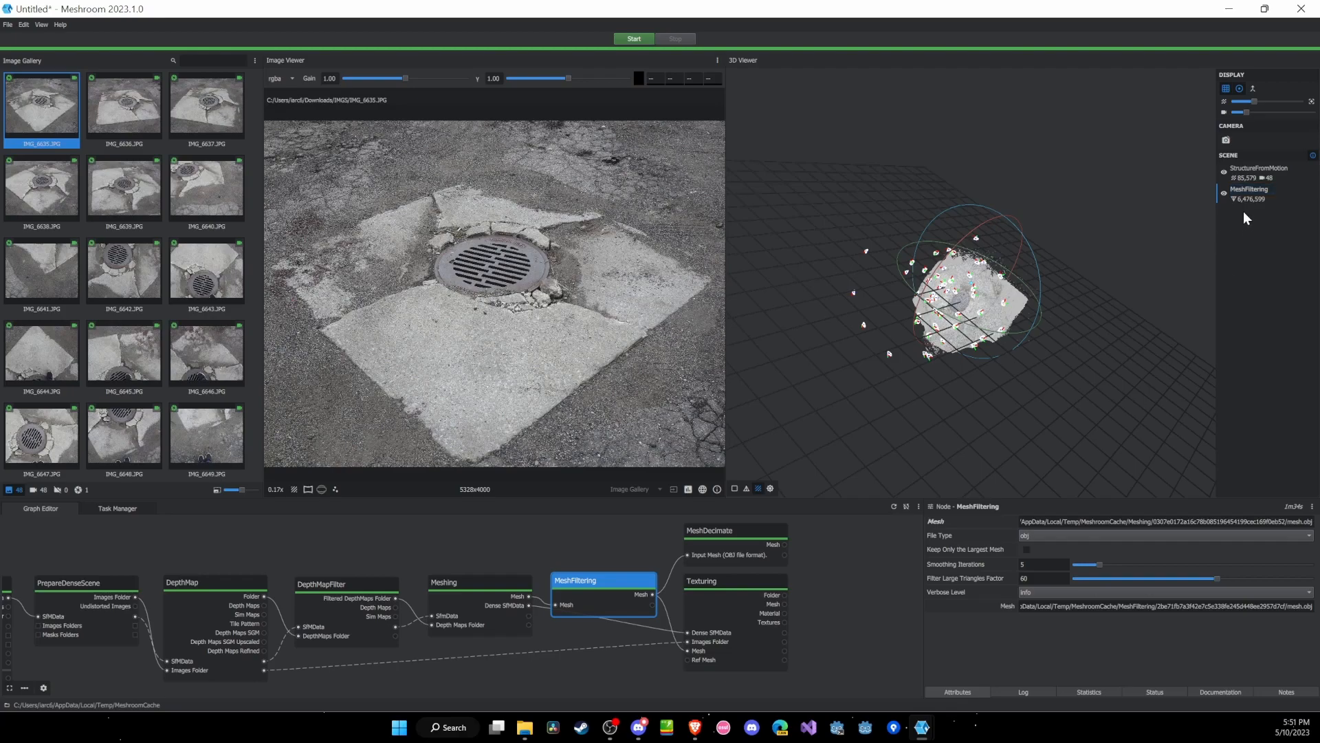
scroll(1203, 225, up, 5)
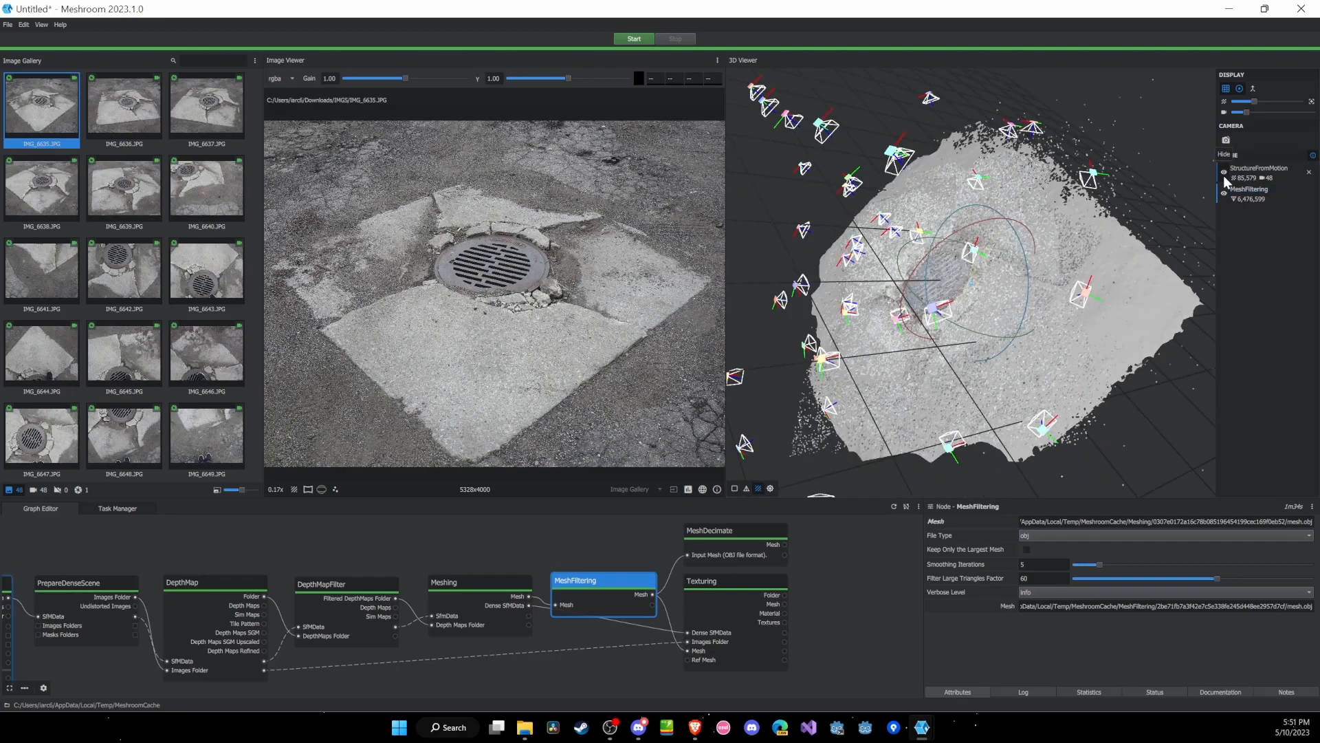
click(1223, 172)
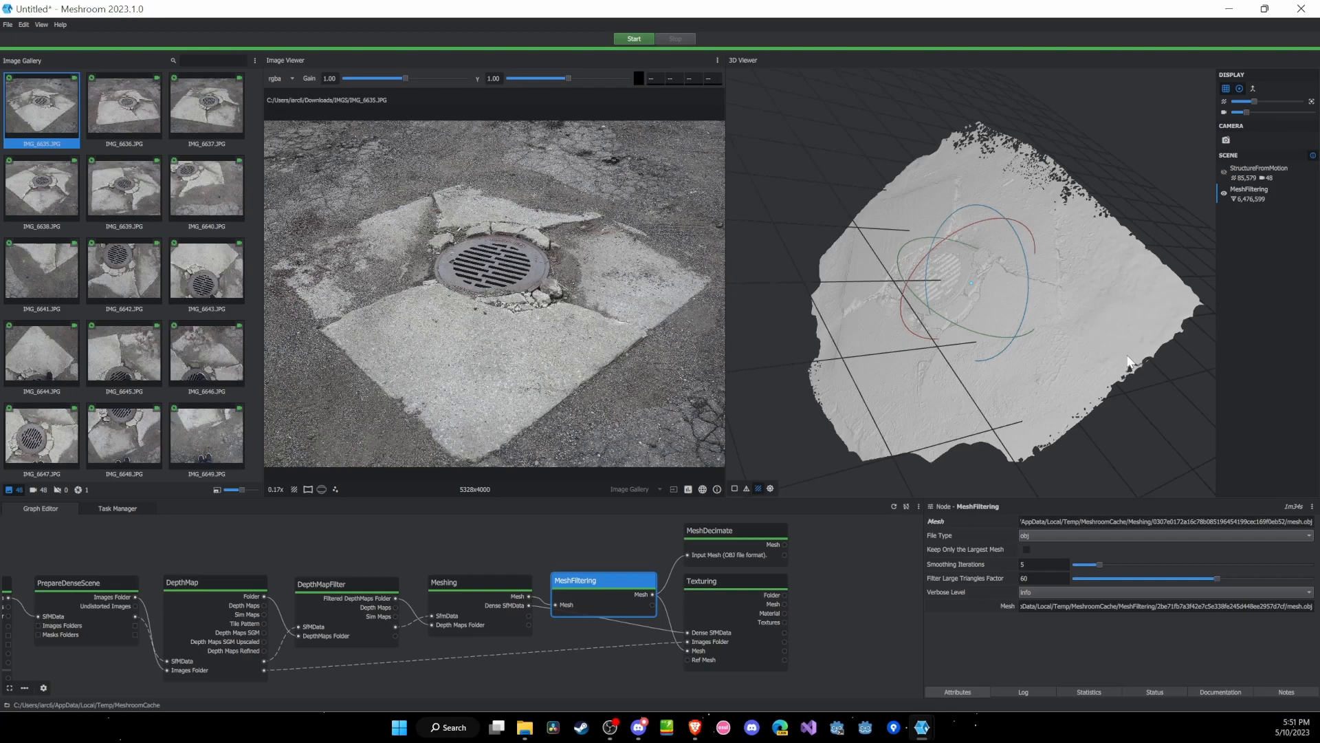
scroll(952, 311, up, 8)
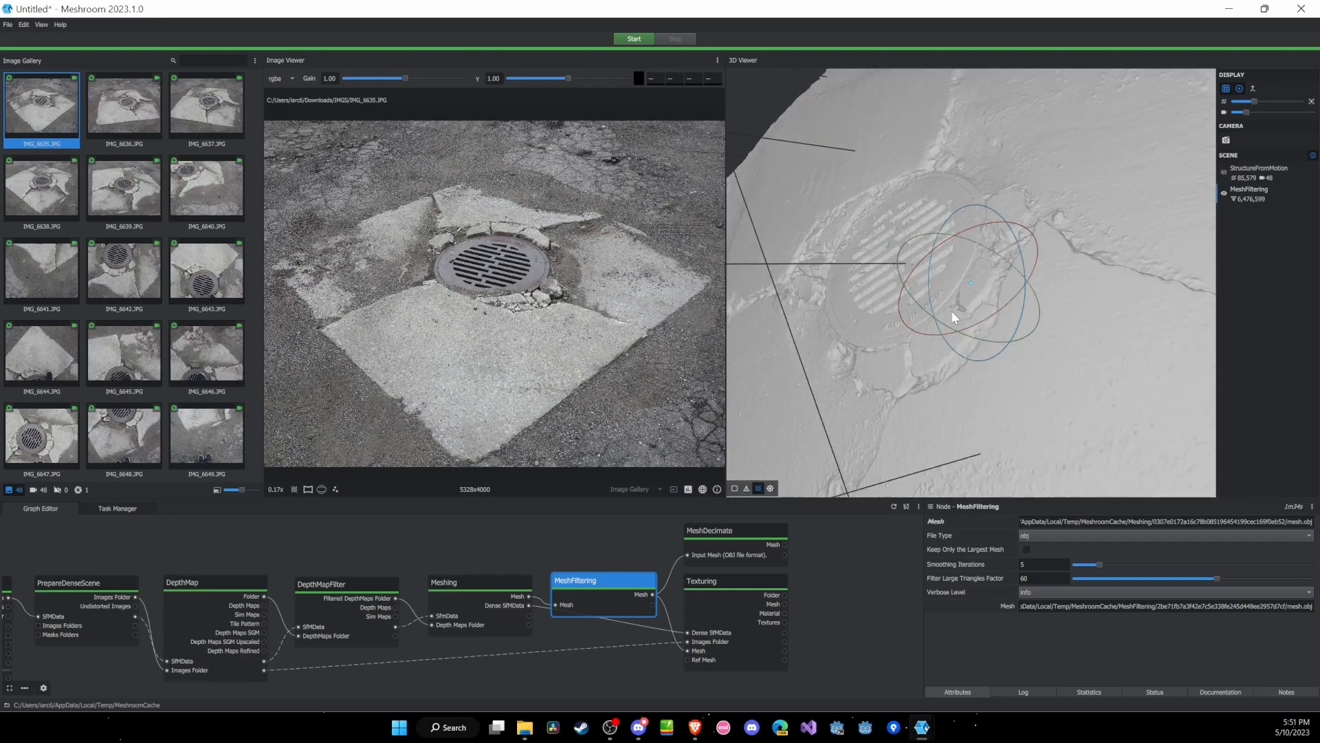
mouse_move(943, 382)
mouse_down()
mouse_move(971, 398)
mouse_move(972, 372)
mouse_move(975, 393)
mouse_move(1014, 415)
mouse_move(931, 389)
mouse_up()
middle_drag(931, 389, 980, 422)
drag(980, 422, 992, 421)
Hide the MeshFiltering mesh, load the Texturing result in the 3D viewer and examine the textured manhole grate up close
click(1224, 194)
scroll(1087, 359, down, 5)
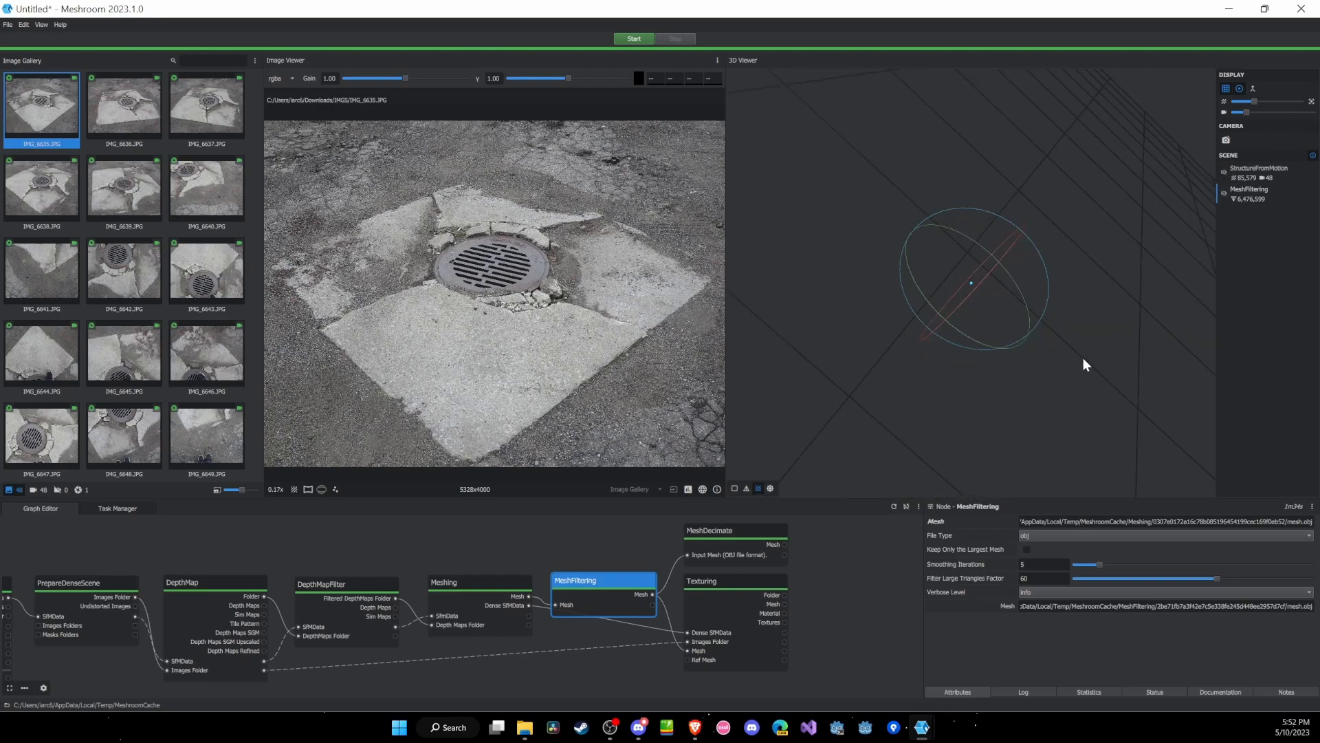
click(718, 584)
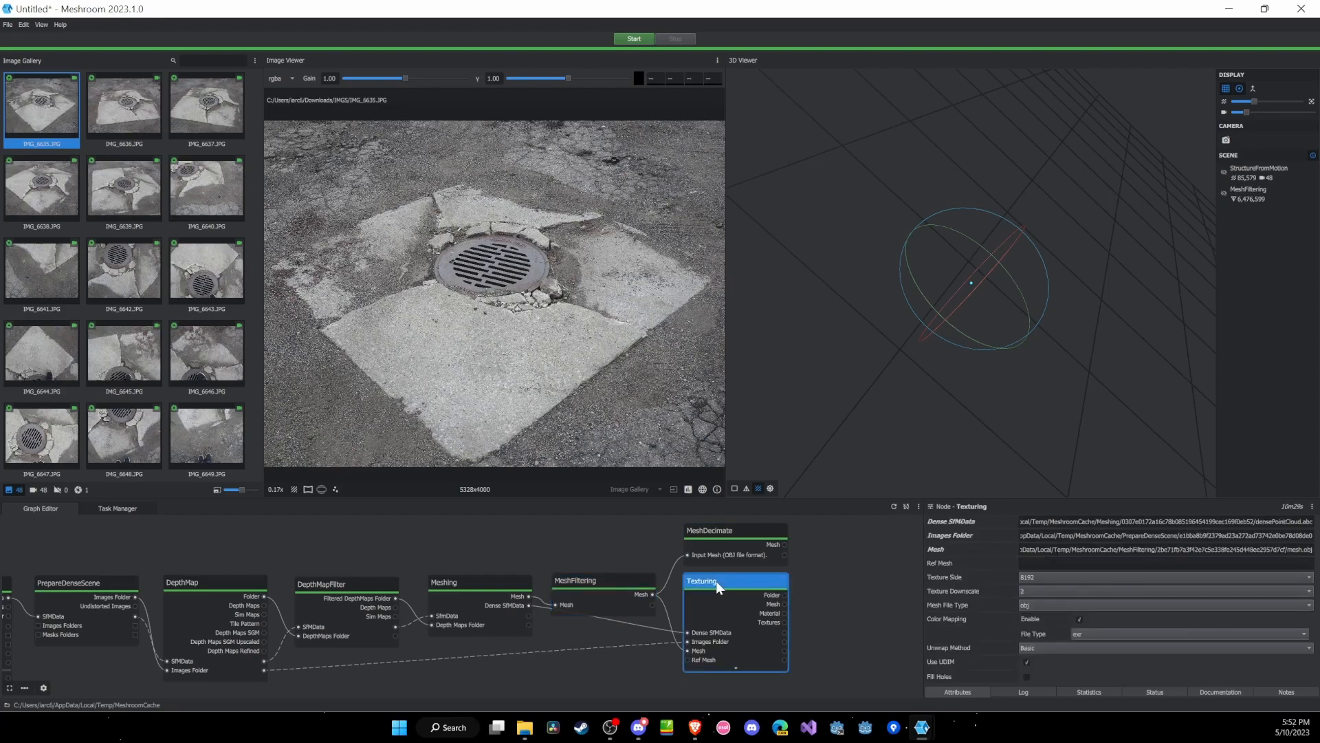
double_click(718, 584)
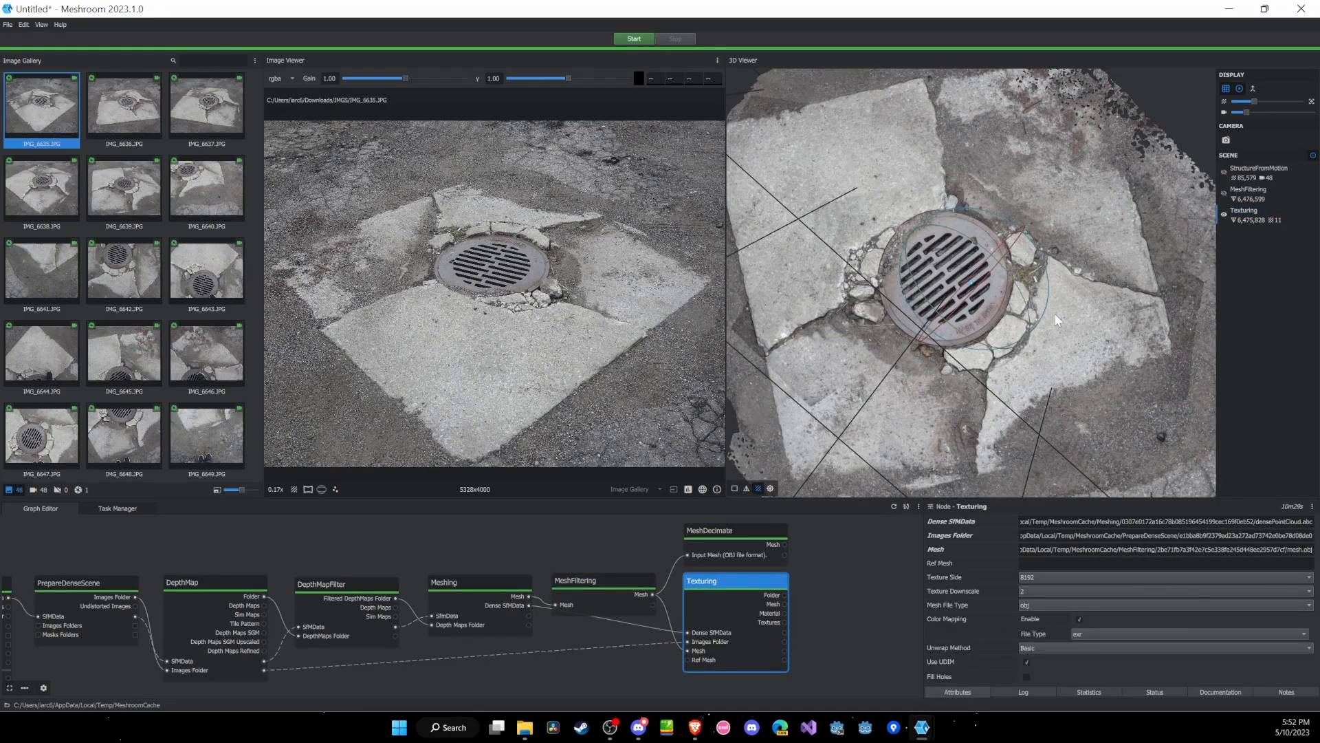
scroll(1005, 300, up, 10)
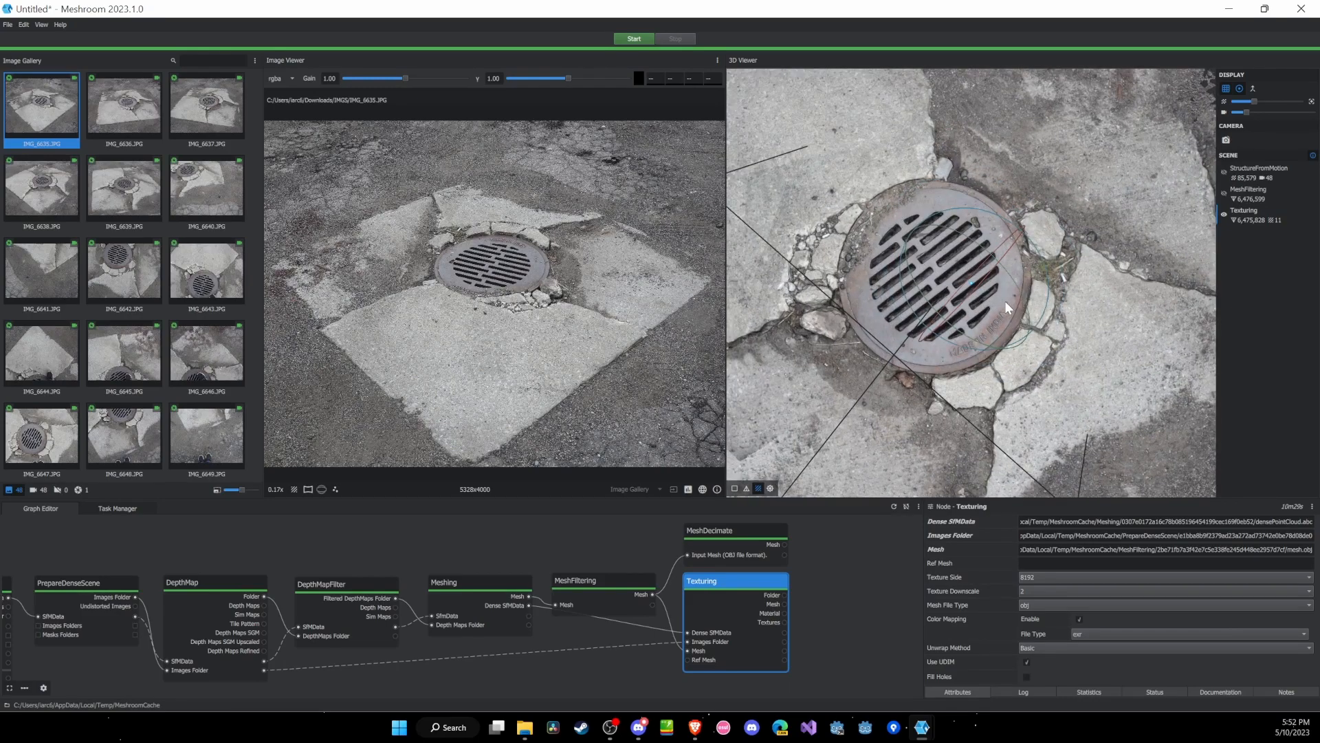
scroll(1006, 306, up, 2)
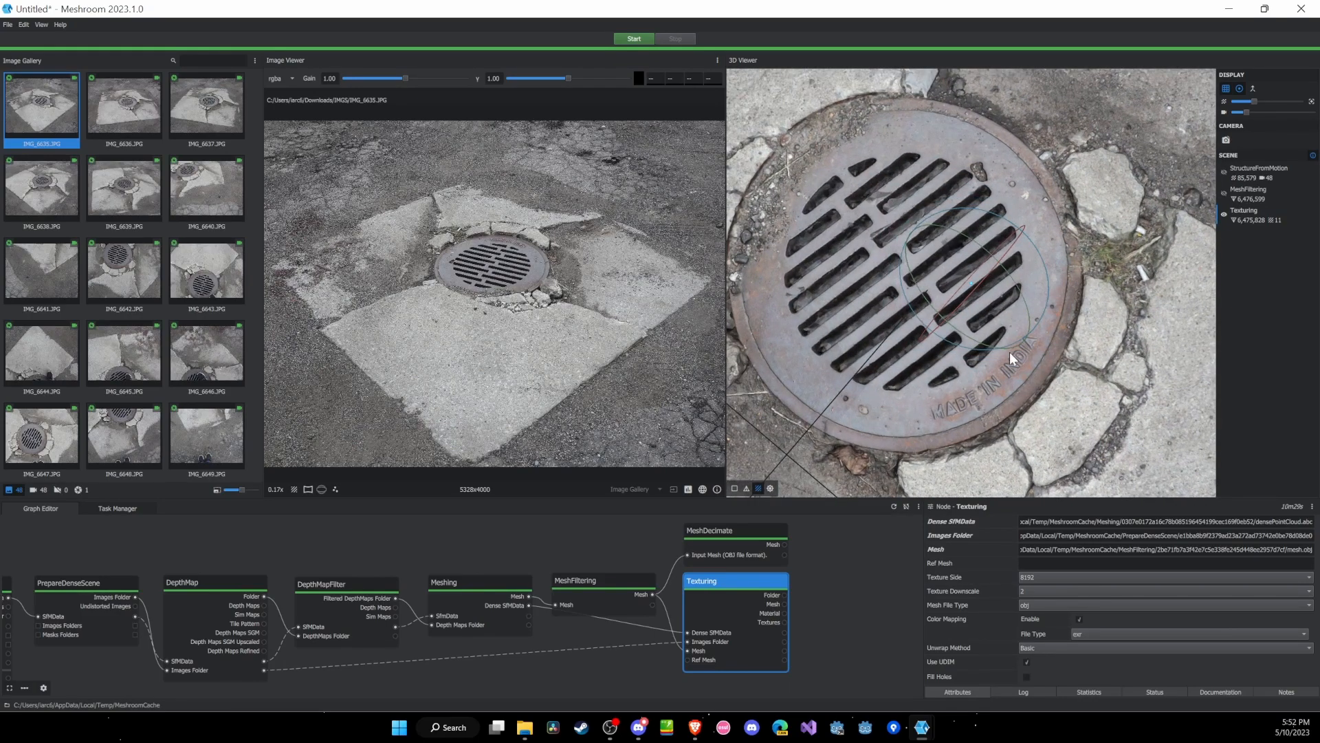
drag(1050, 412, 1106, 364)
scroll(1043, 384, down, 6)
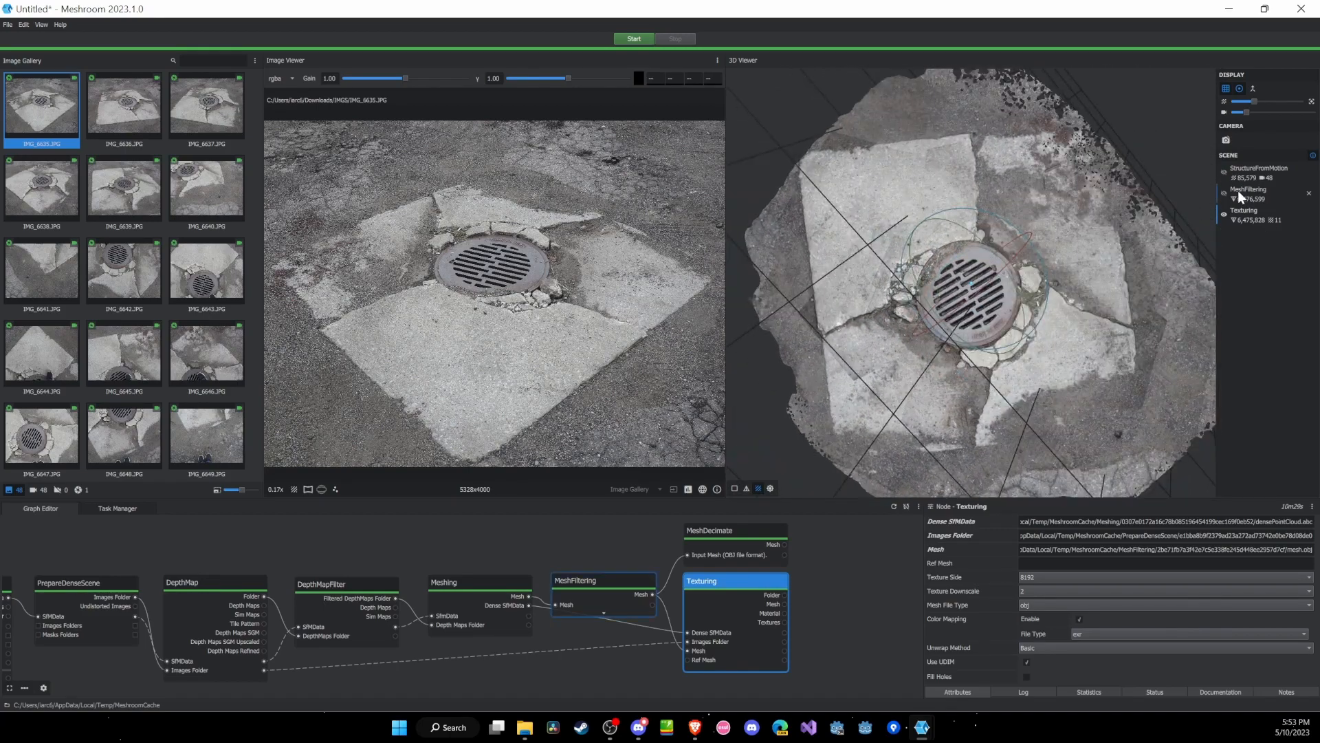
Hide the textured mesh and load the MeshDecimate result in the 3D viewer
click(1224, 214)
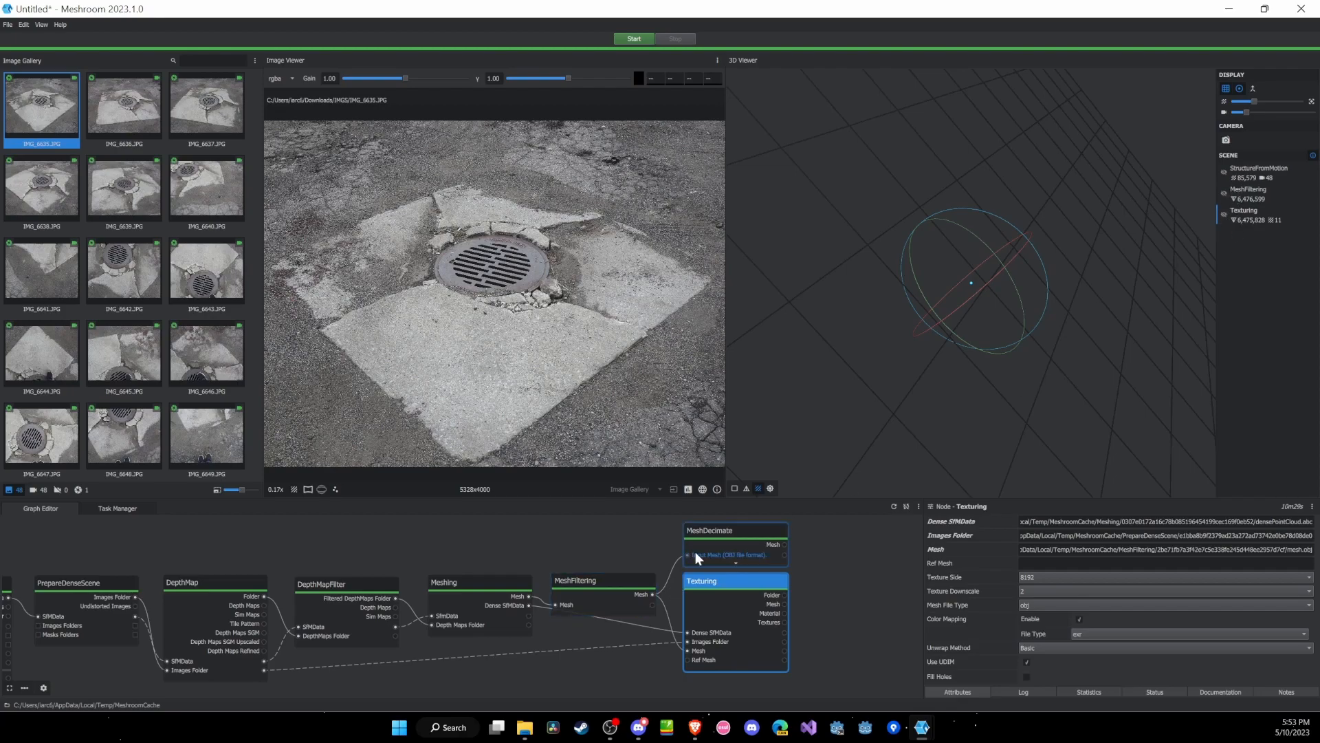
double_click(717, 531)
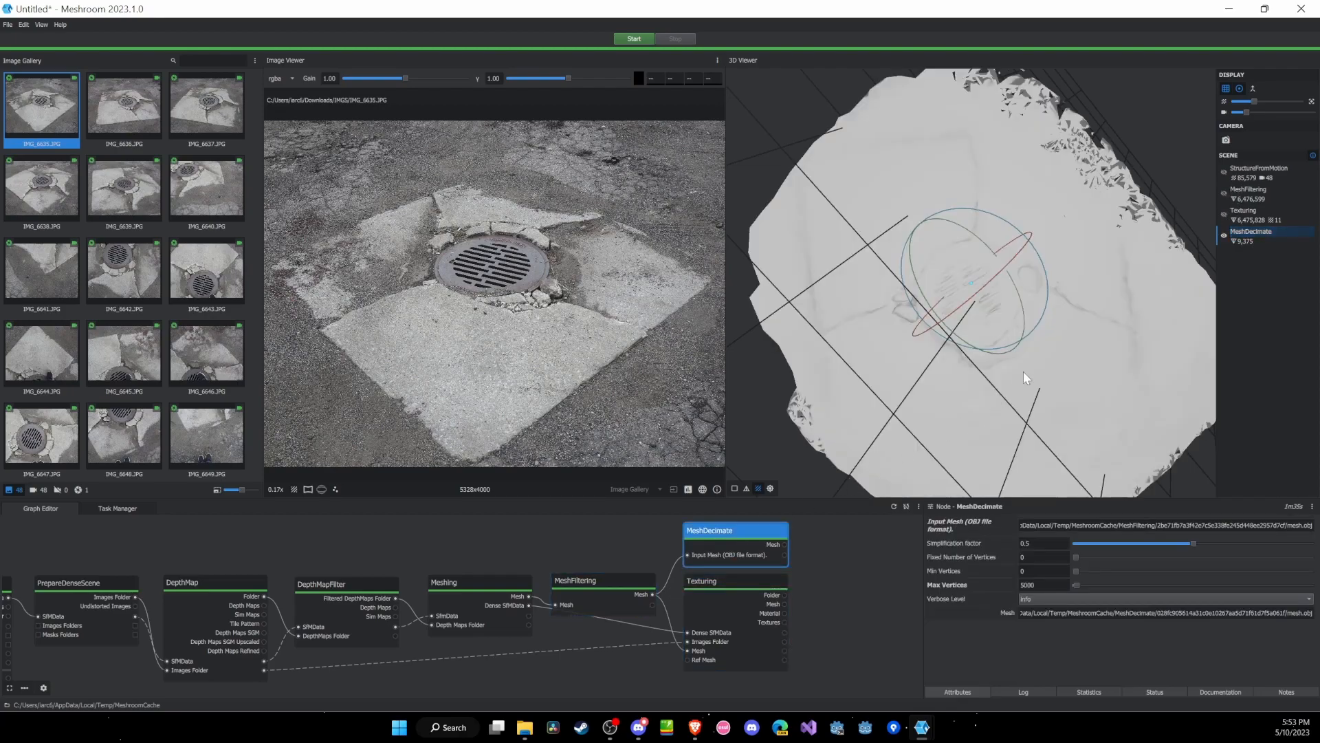
Examine the decimated mesh up close and from several angles in the 3D viewer
scroll(1071, 338, up, 2)
scroll(1075, 340, up, 5)
scroll(1077, 366, down, 6)
drag(1077, 366, 938, 361)
mouse_move(1066, 366)
mouse_down()
mouse_move(959, 342)
mouse_move(1016, 379)
mouse_move(930, 362)
mouse_move(946, 333)
mouse_move(1007, 383)
mouse_move(956, 337)
mouse_move(974, 353)
mouse_move(1089, 365)
mouse_up()
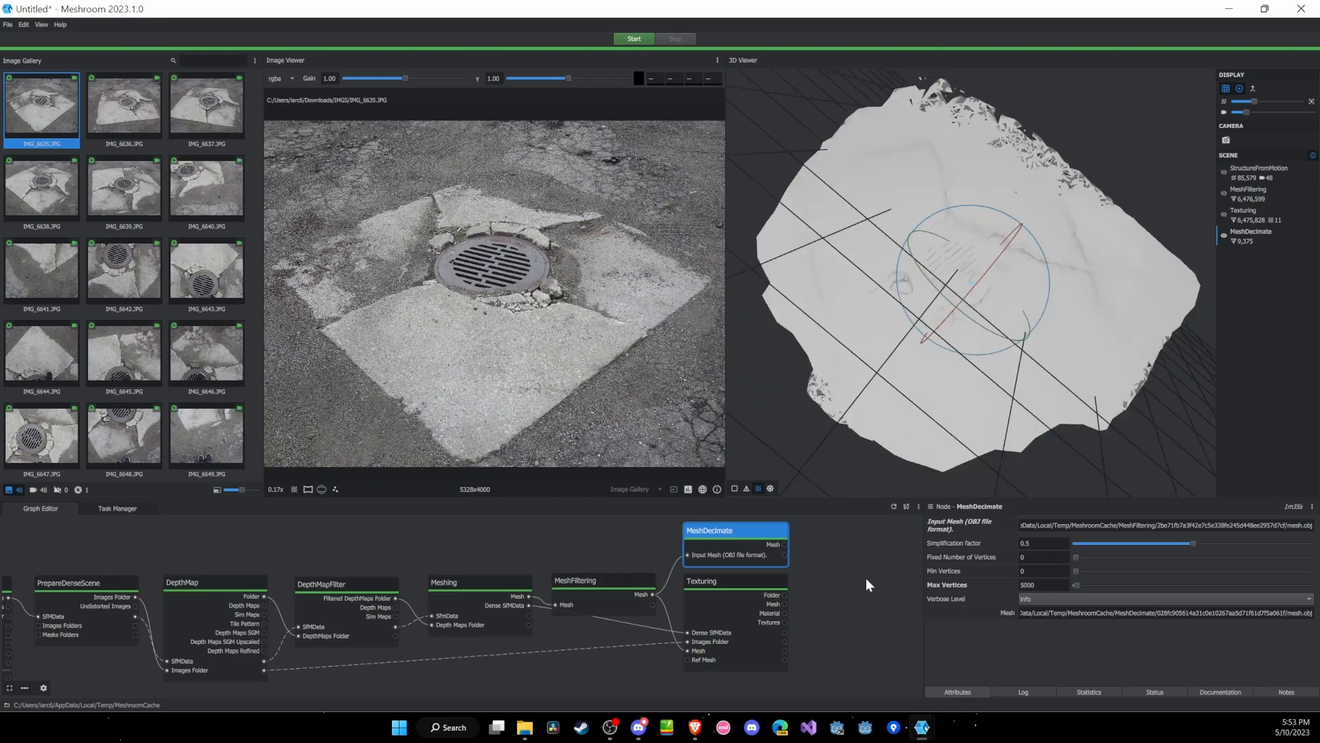
Add a Publish export node to the graph and place it beside the Texturing node
right_click(844, 564)
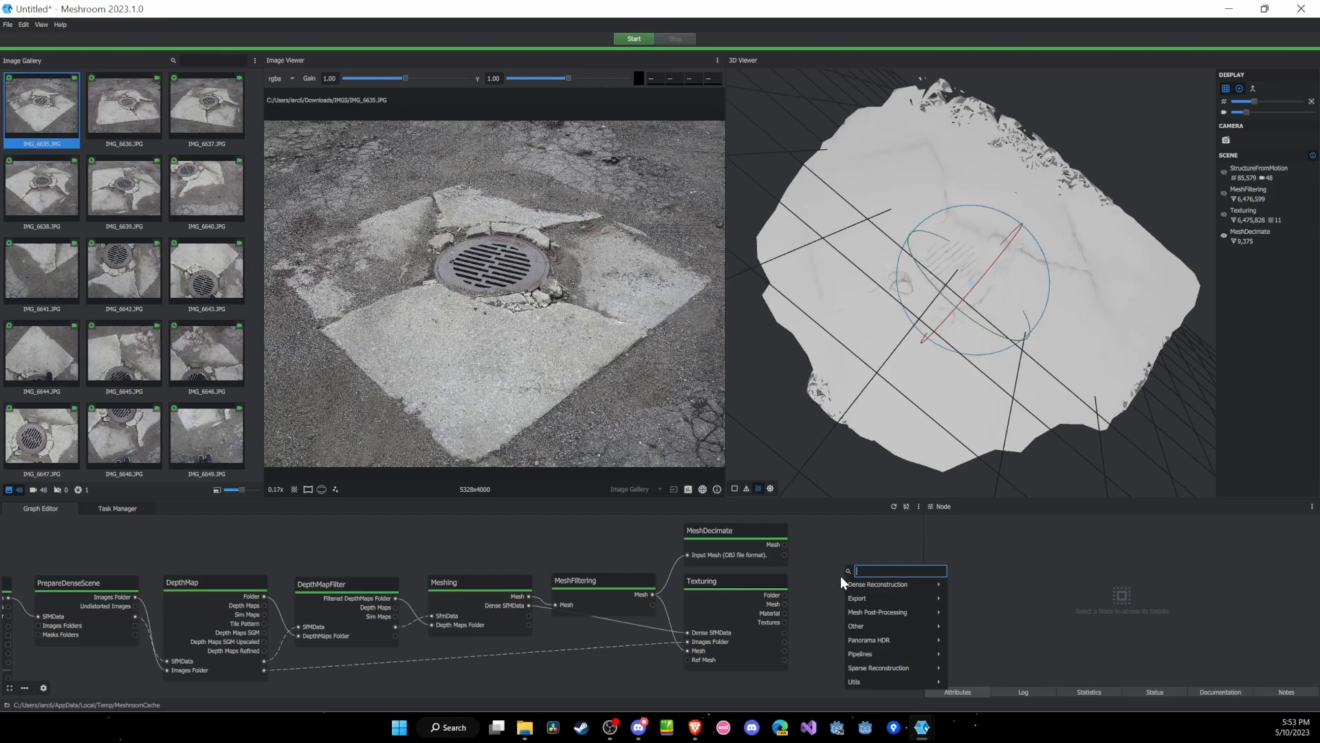
mouse_move(856, 604)
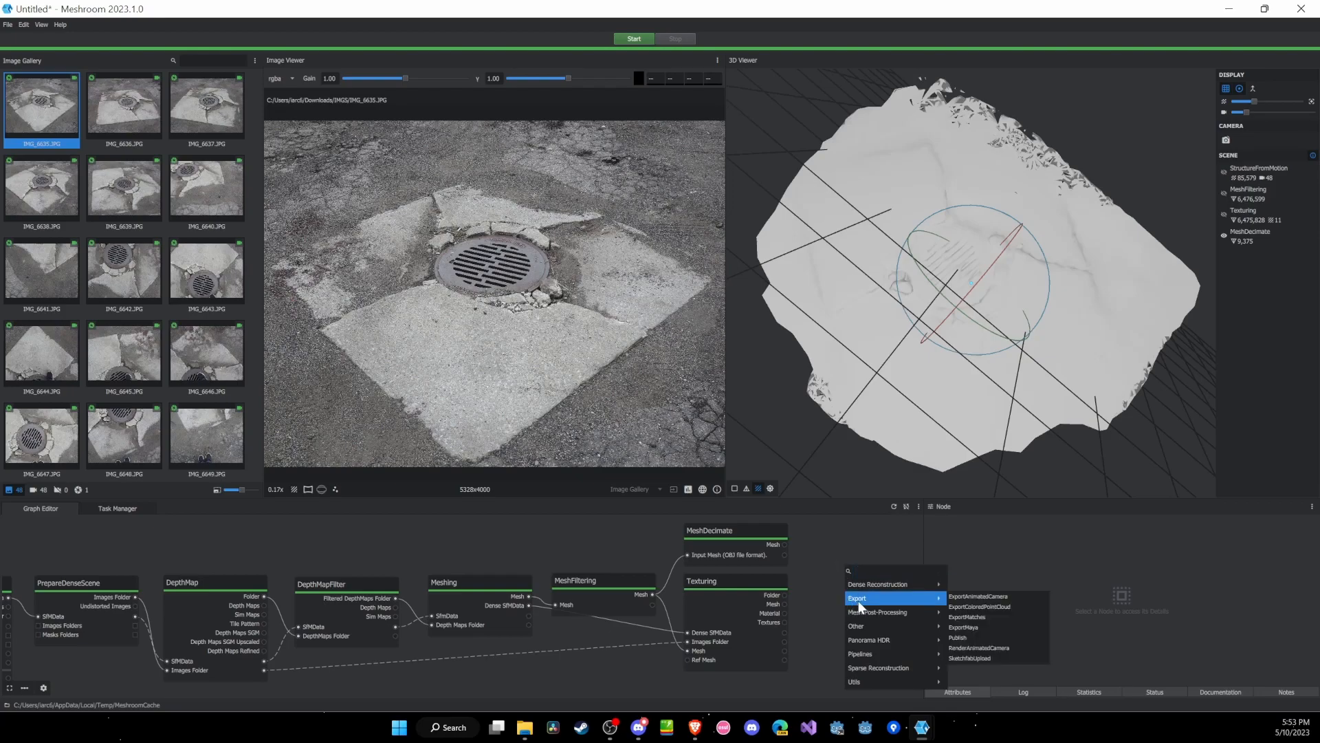
click(967, 637)
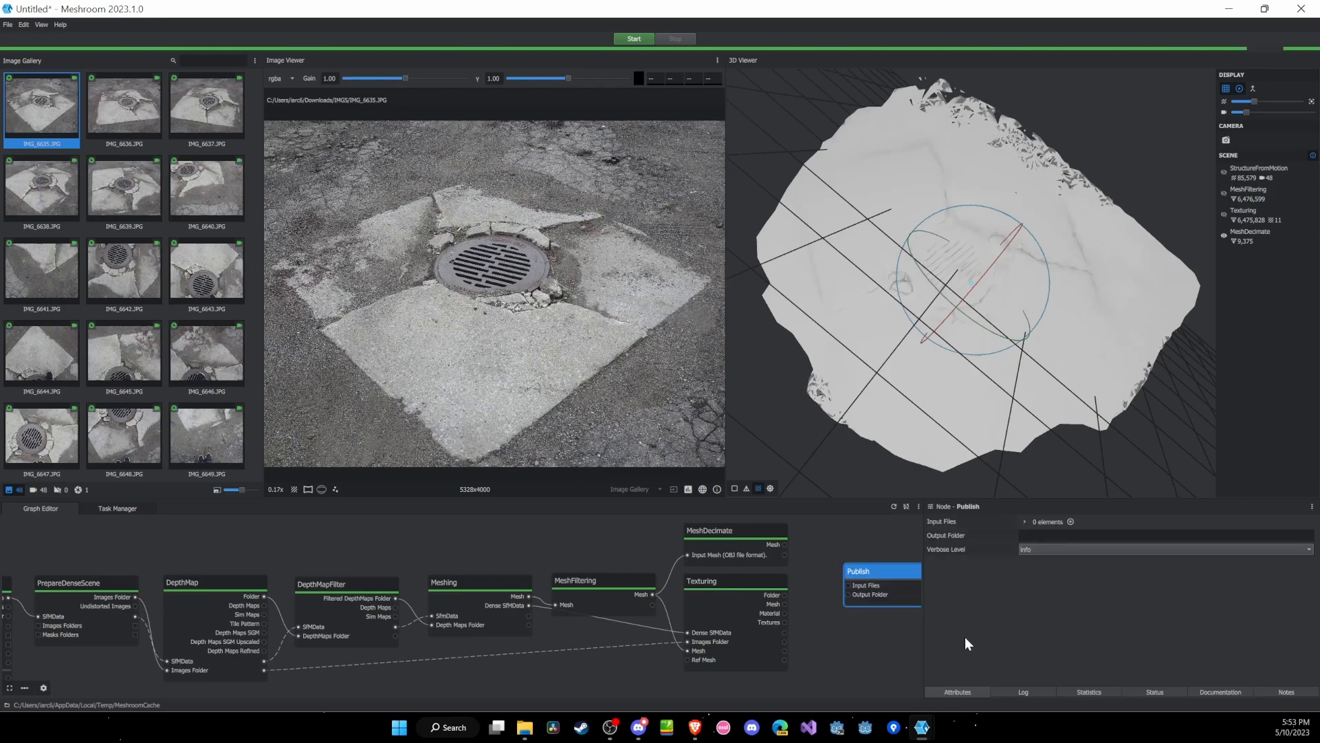
drag(874, 574, 843, 575)
scroll(844, 633, down, 1)
middle_drag(844, 633, 709, 632)
scroll(730, 637, up, 1)
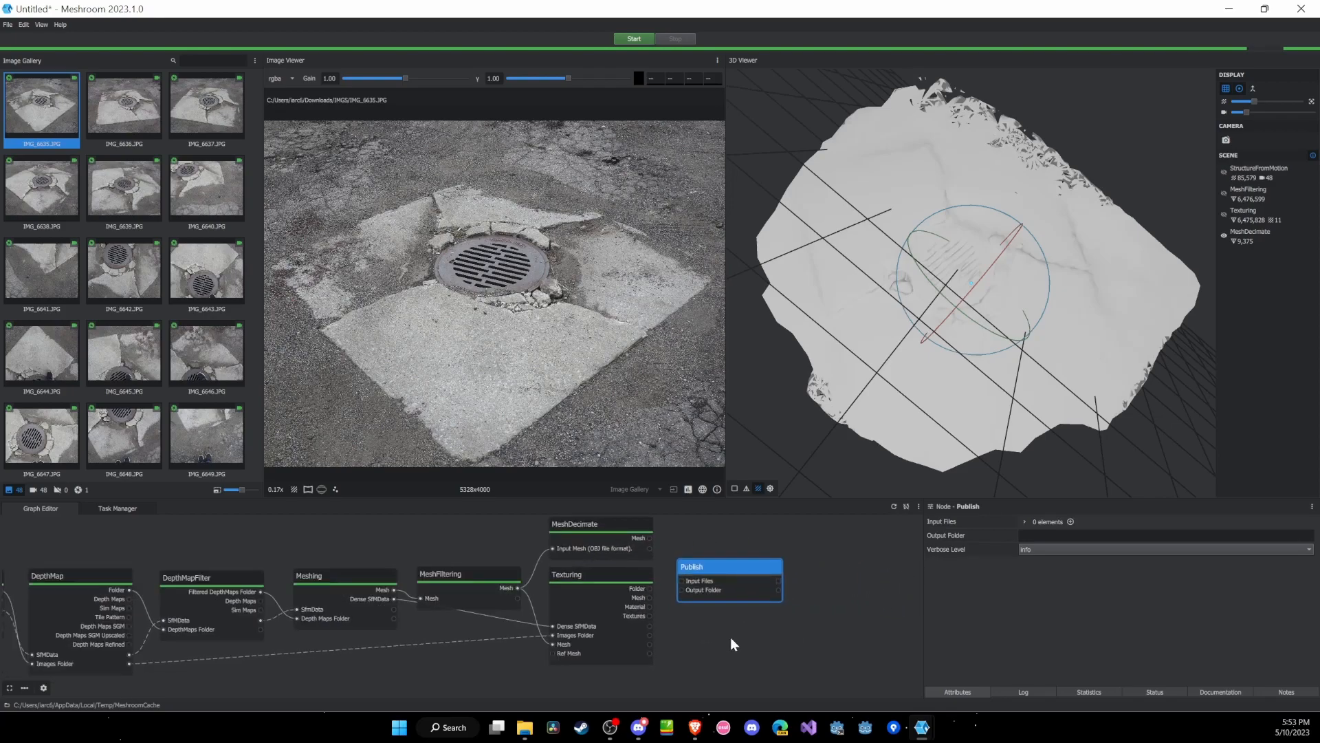
Connect MeshDecimate's Mesh output and Texturing's Mesh, Material and Textures outputs to the Publish node's Input Files
click(651, 537)
drag(681, 584, 681, 581)
scroll(707, 622, up, 3)
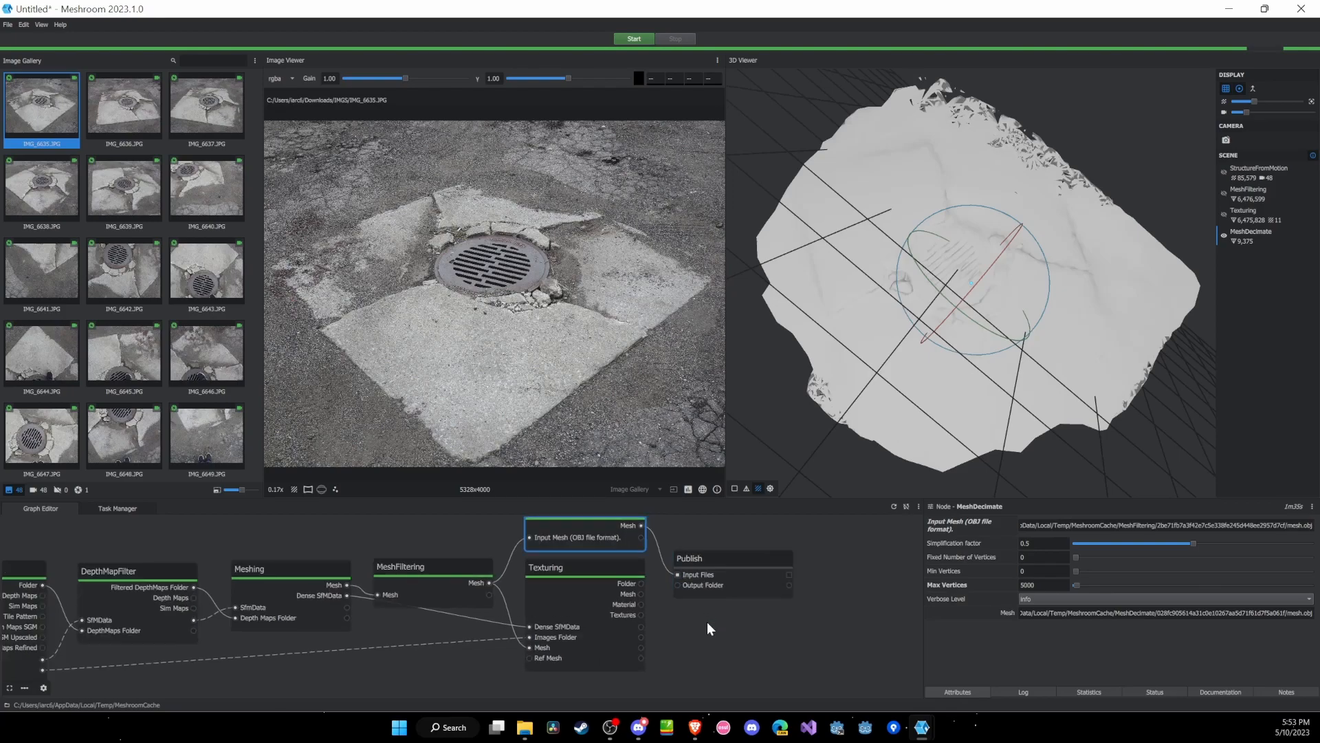
middle_drag(707, 622, 709, 649)
drag(633, 615, 675, 592)
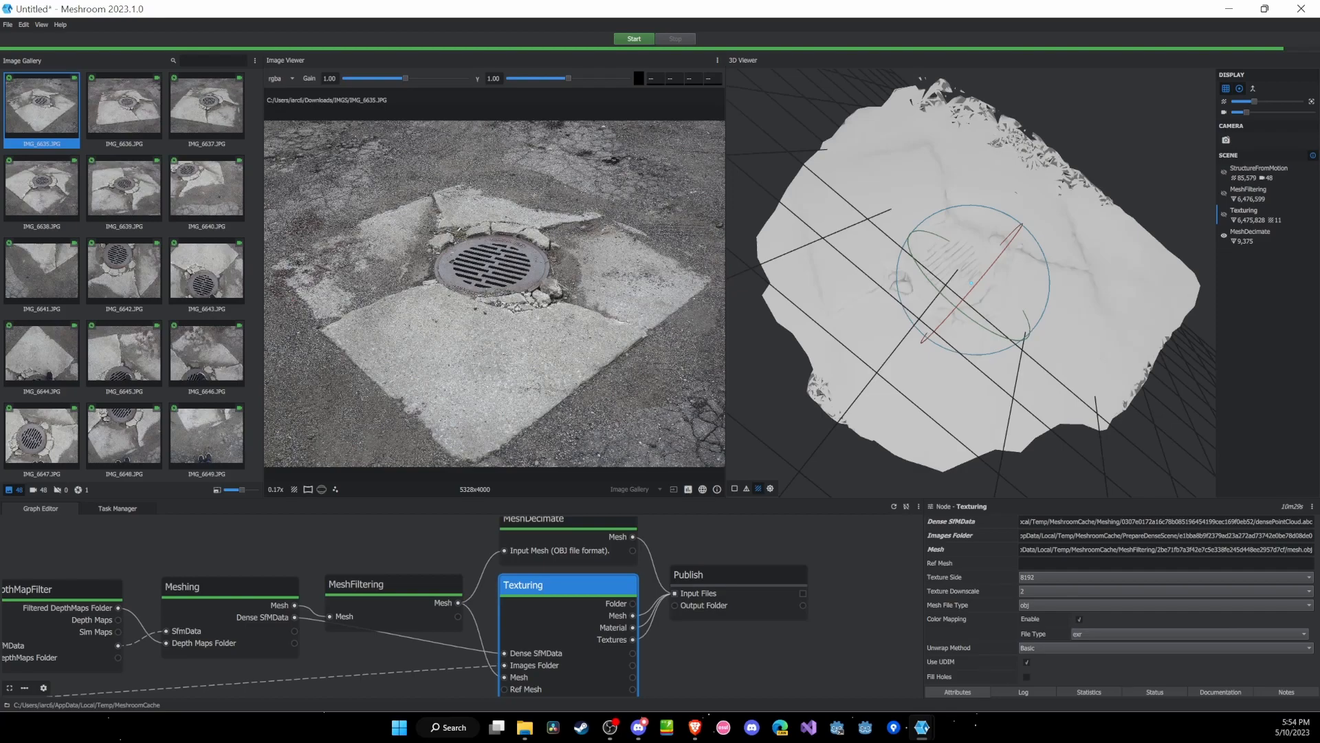
Select the Publish node, switch to File Explorer and create a folder named temp on the C: drive
click(715, 575)
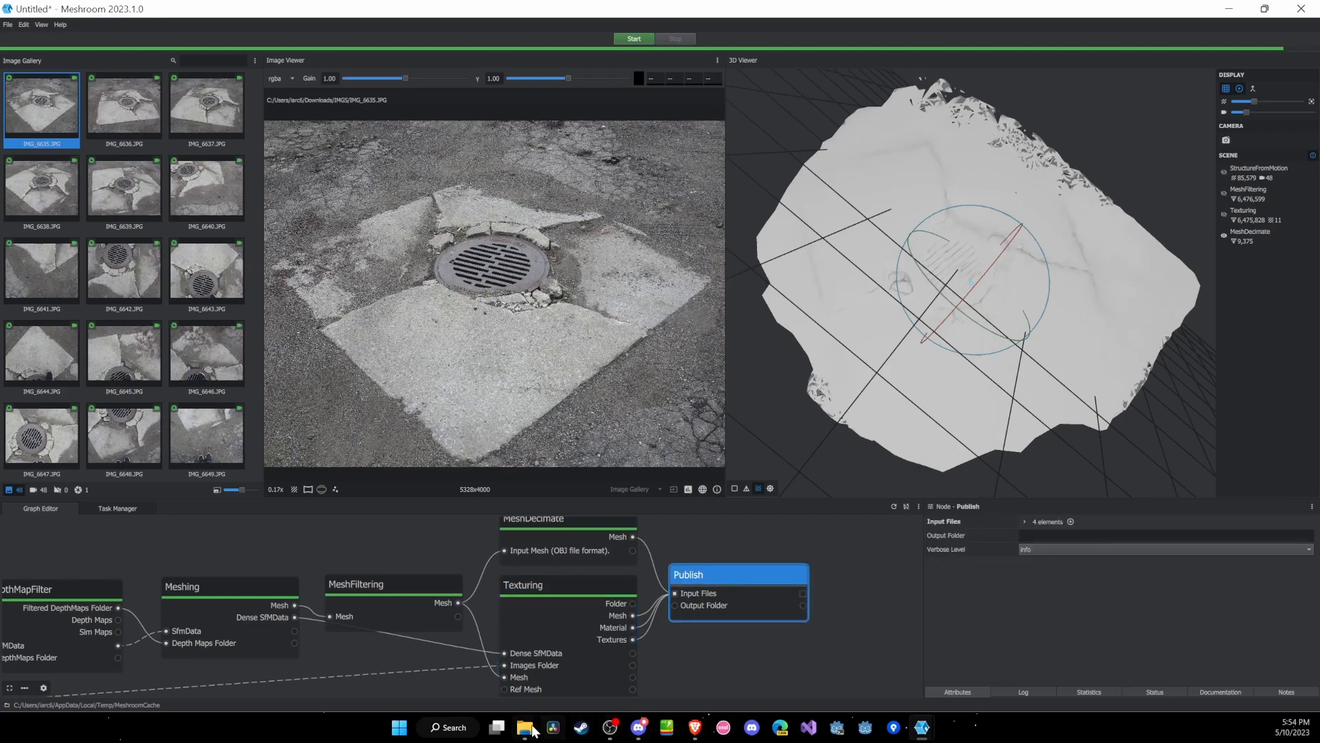
mouse_move(533, 732)
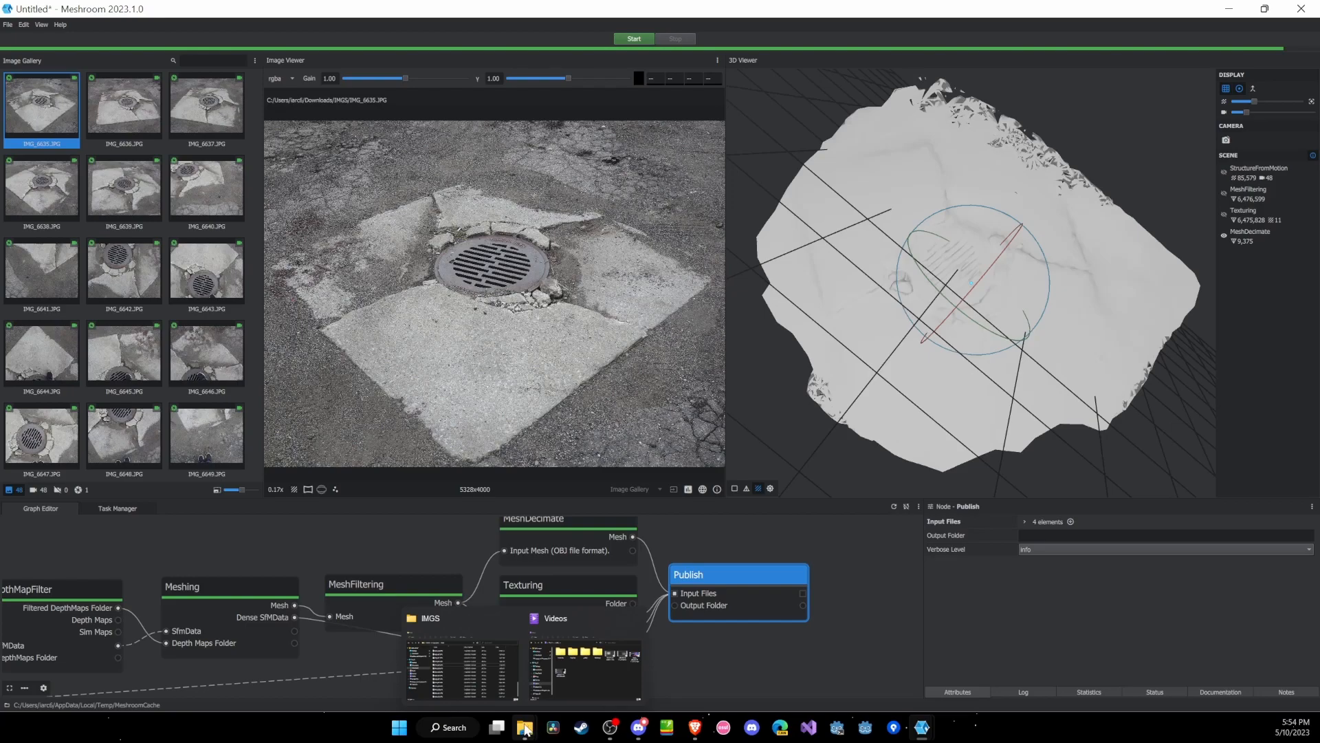
click(485, 672)
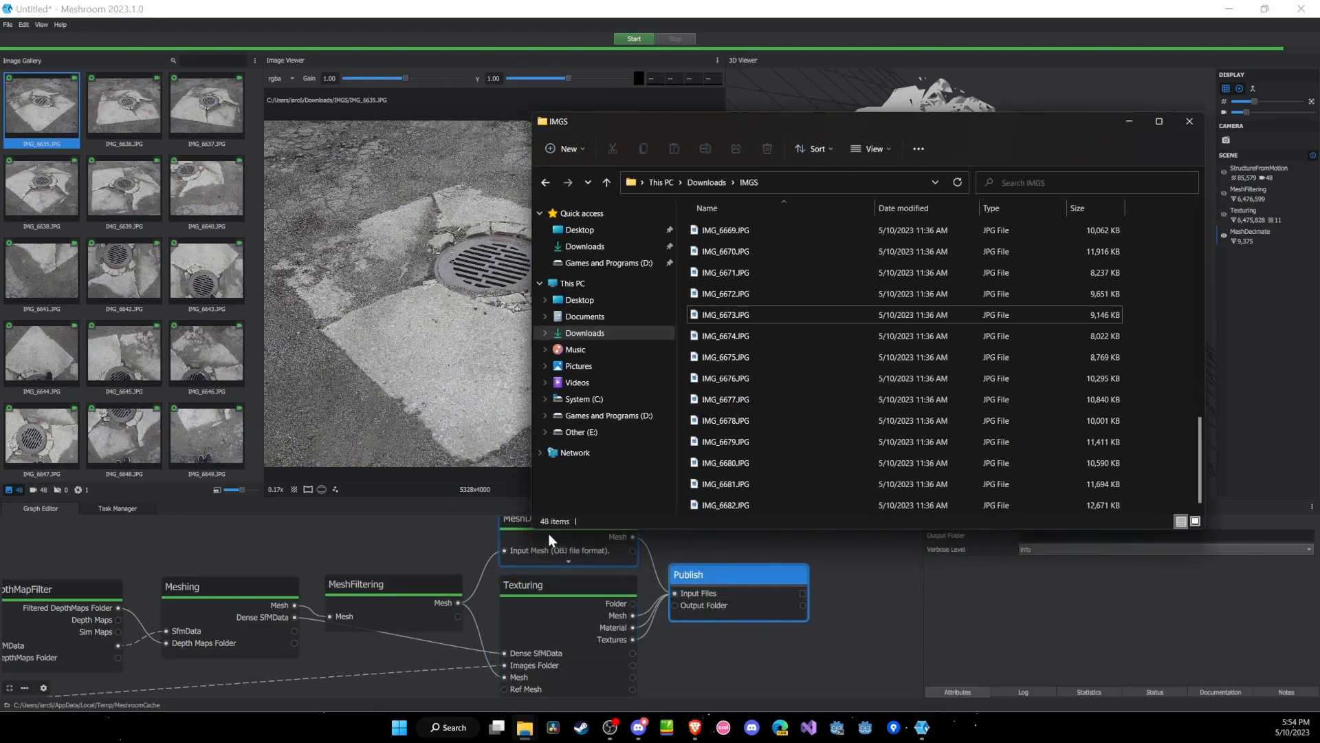
click(609, 398)
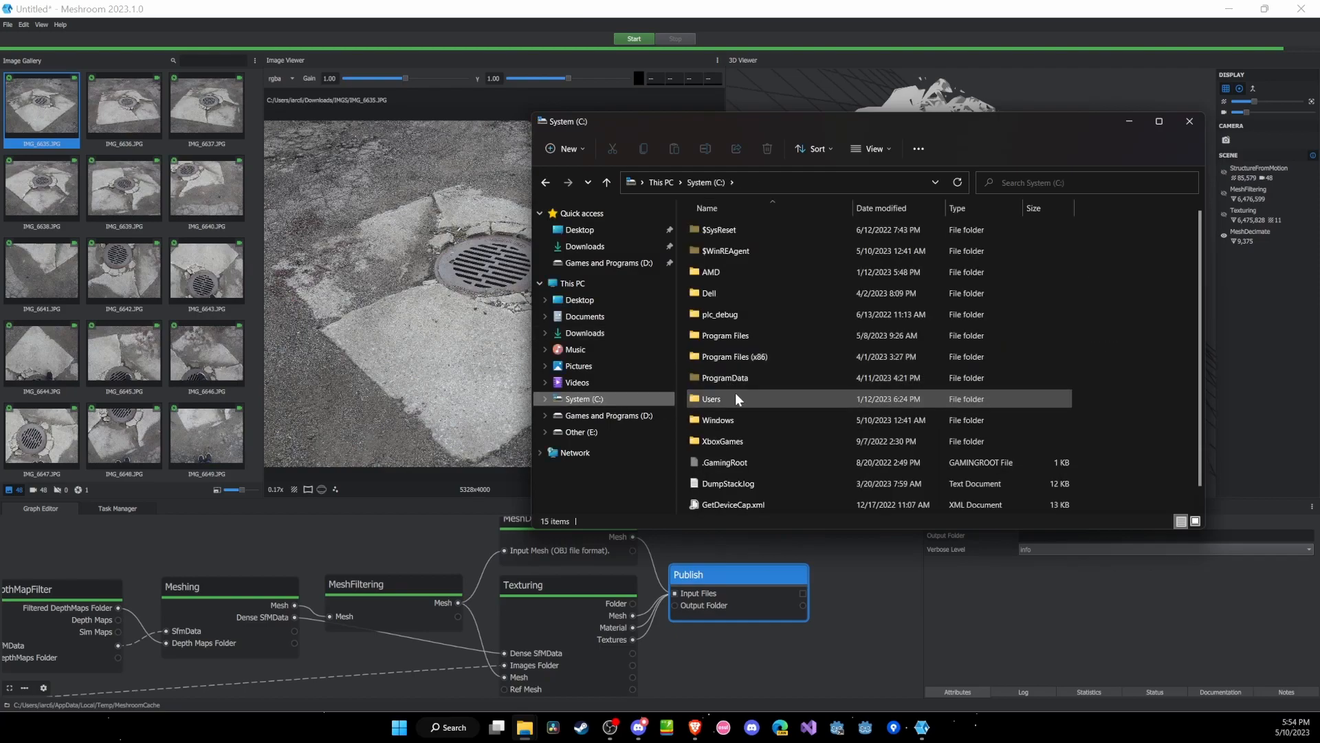
right_click(1140, 360)
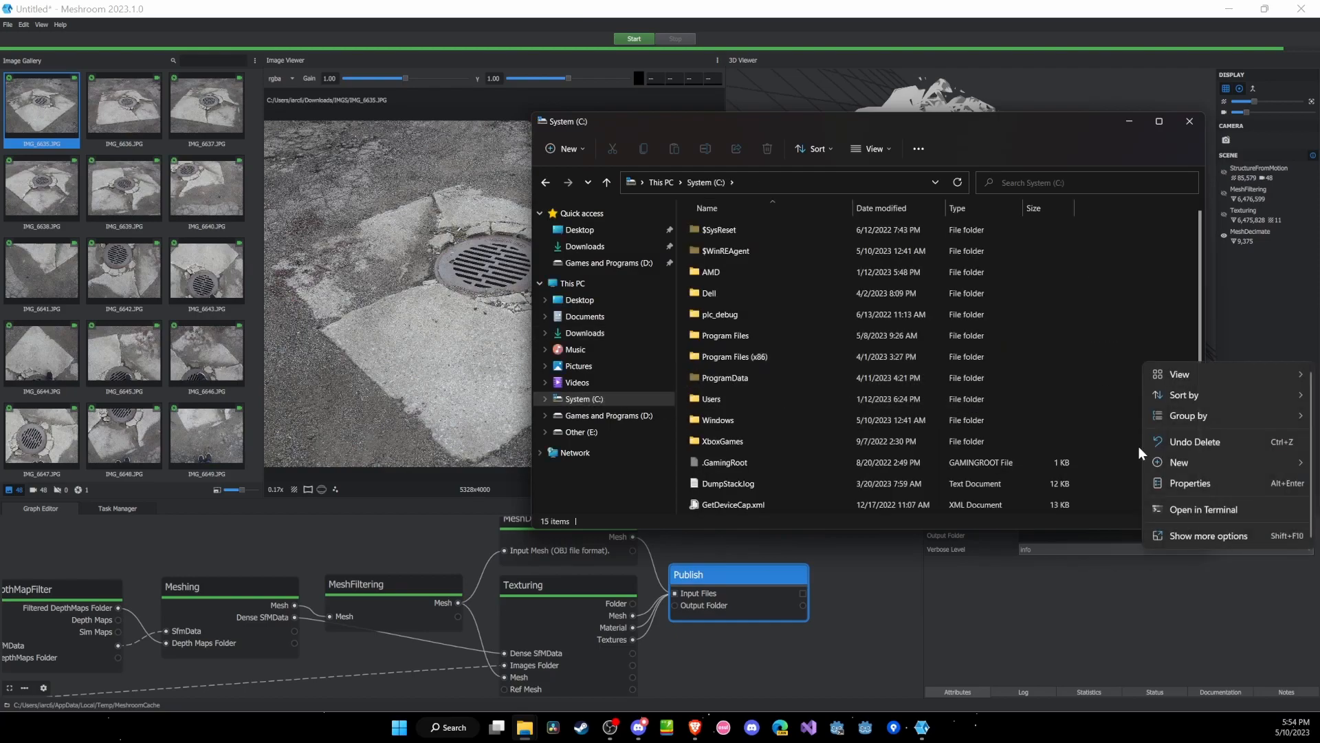
mouse_move(1180, 462)
click(1285, 466)
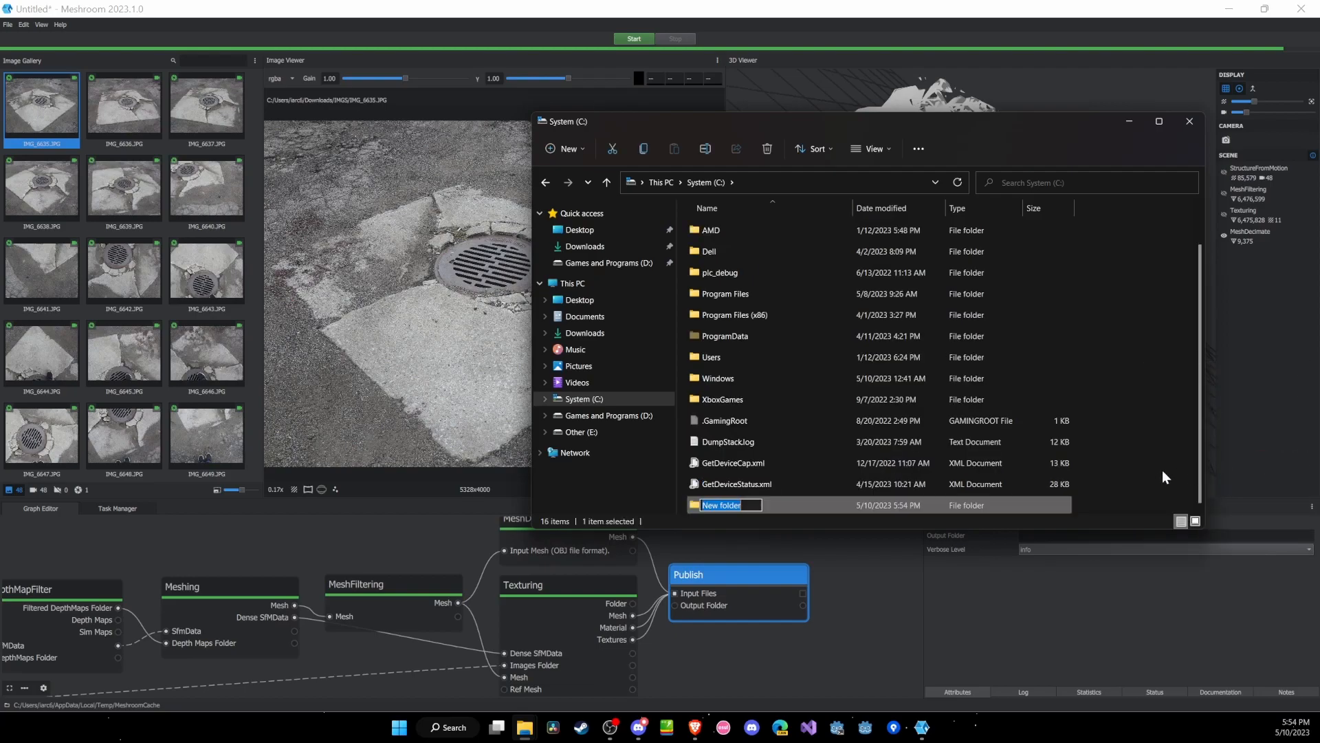
text(temp)
key(Return)
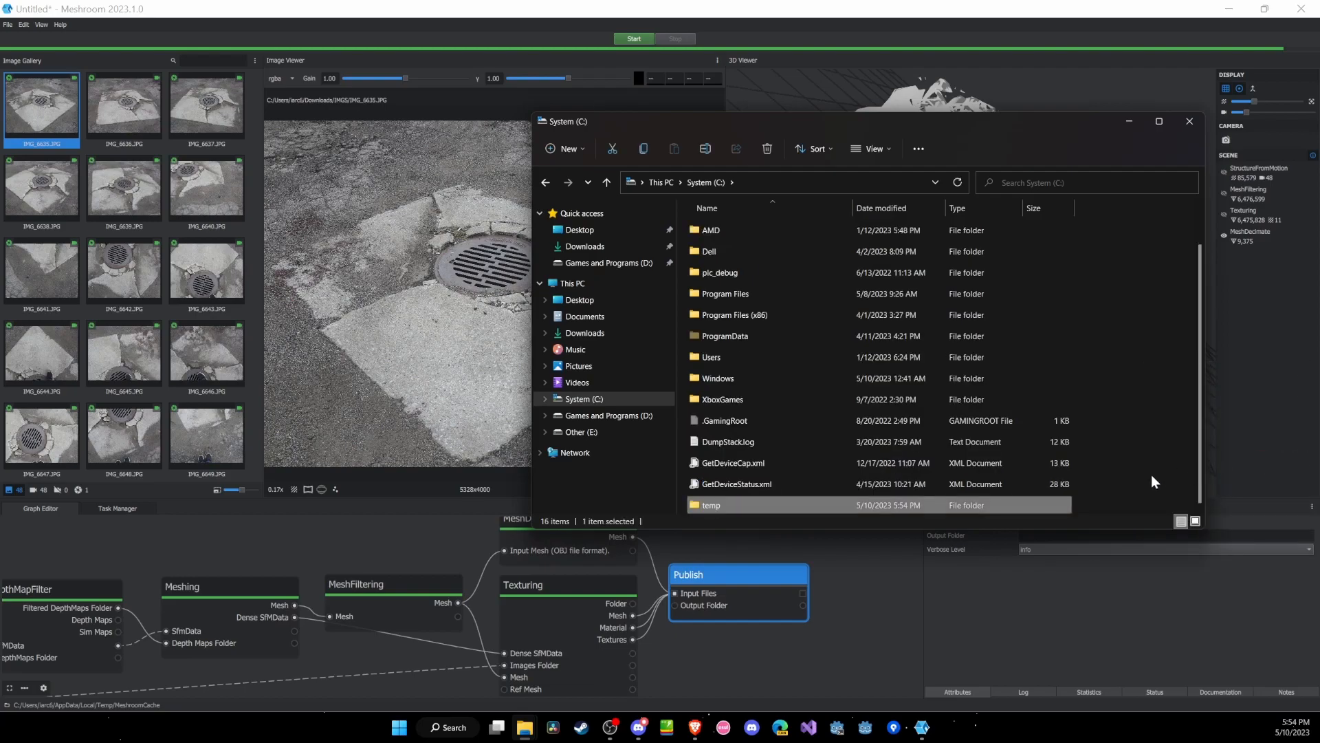
Copy the temp folder's path, set it as the Publish node's Output Folder and compute the node
double_click(710, 506)
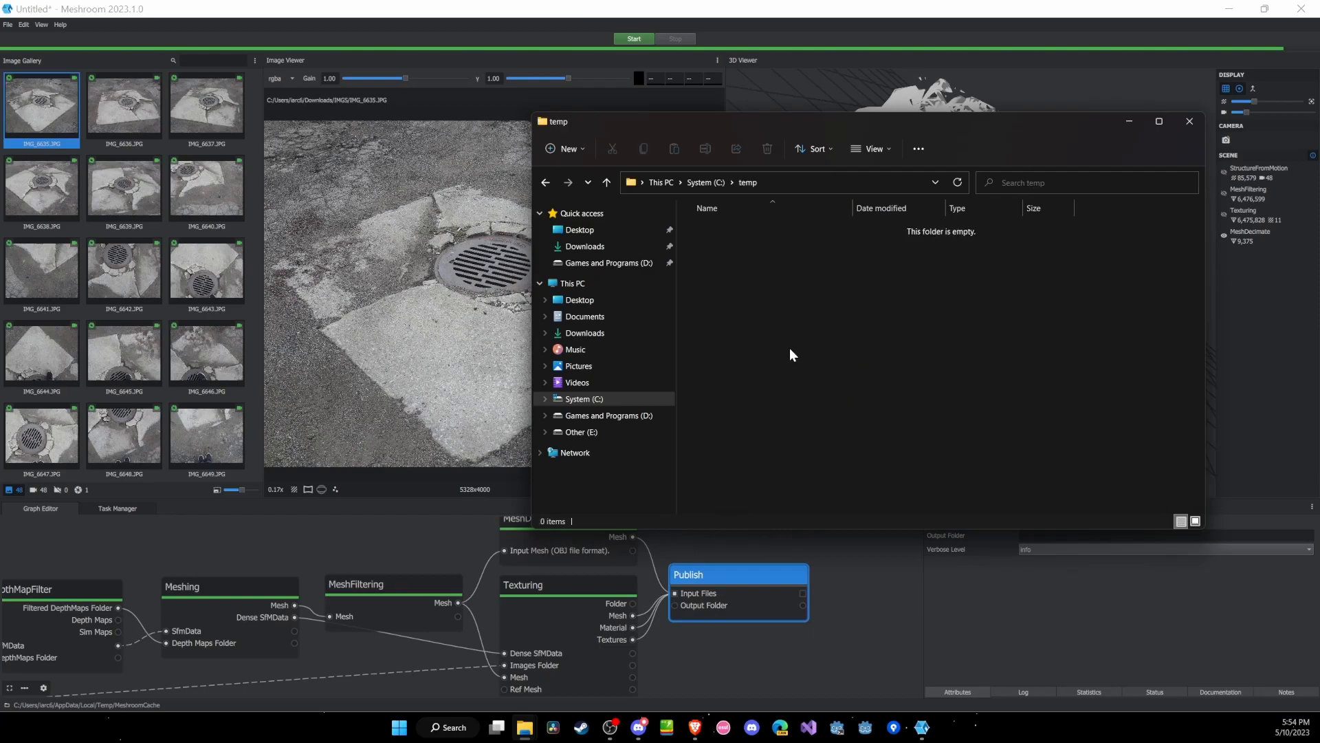
click(795, 184)
key(ctrl+c)
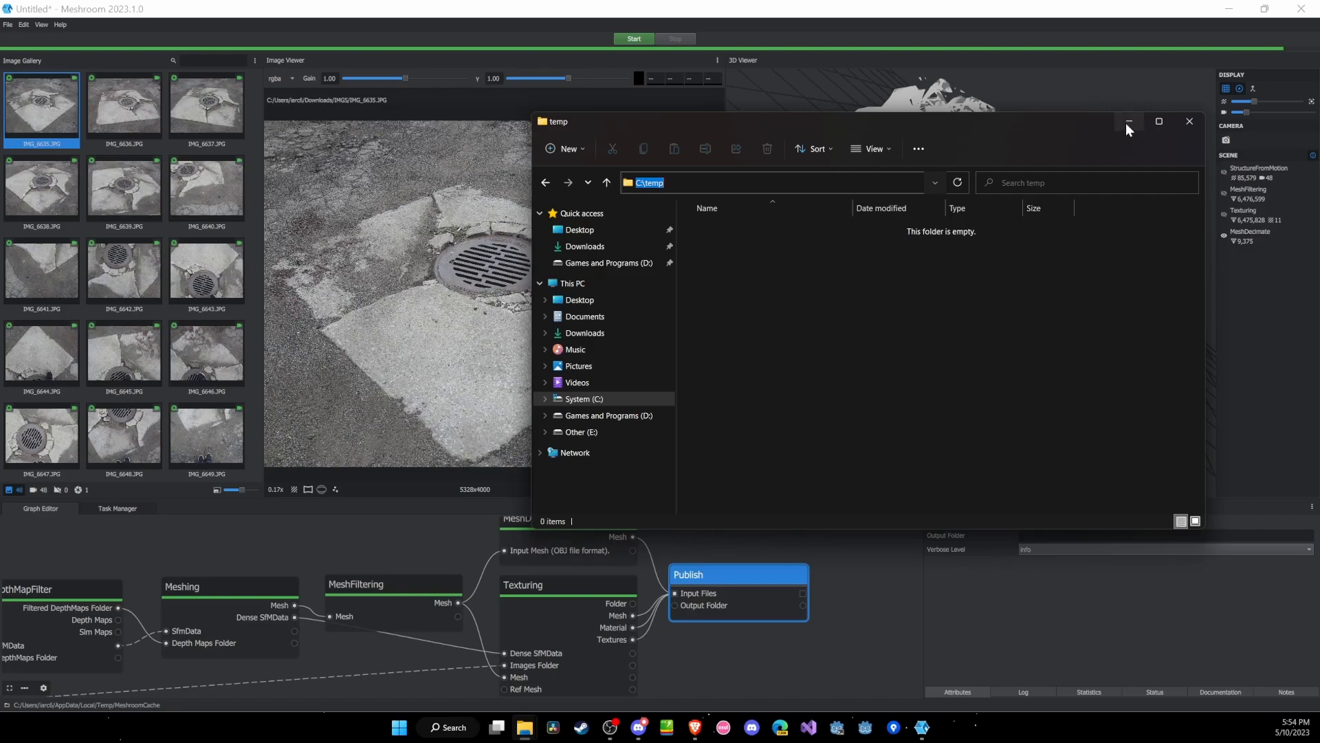
click(1126, 121)
key(ctrl+v)
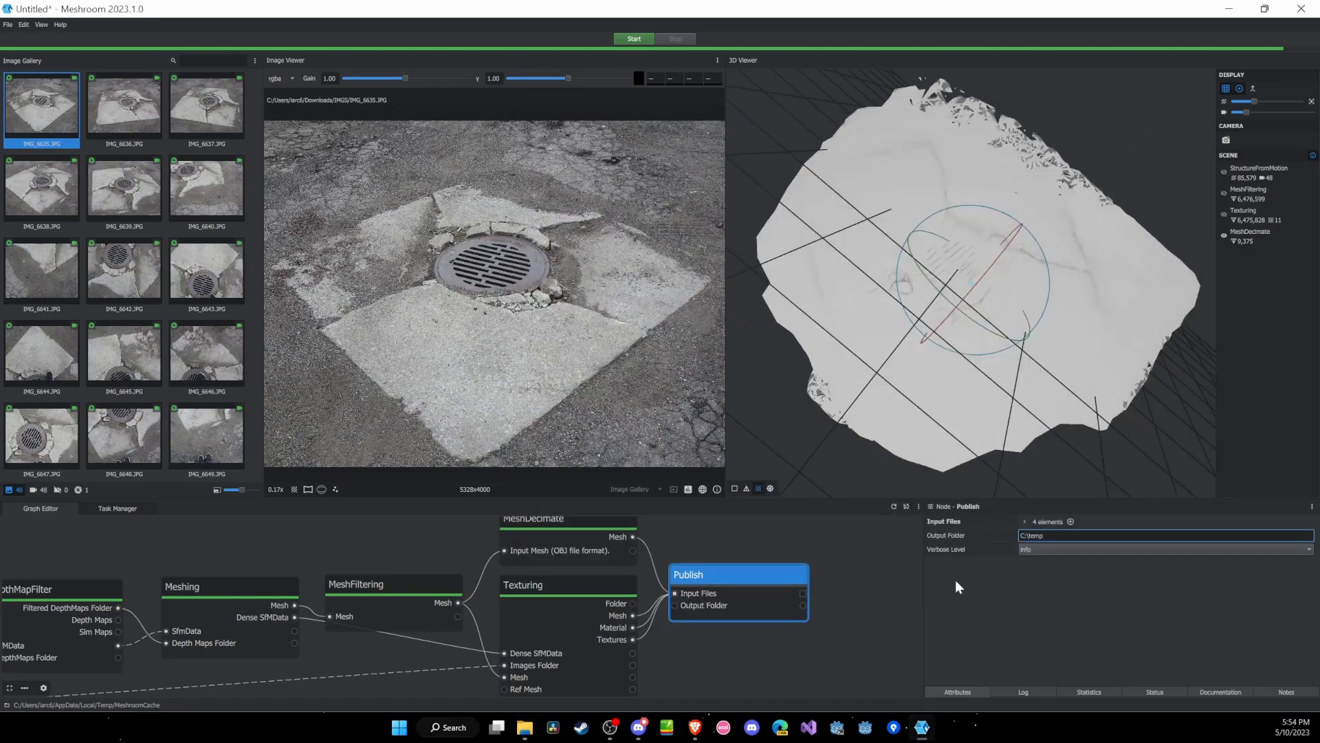
right_click(748, 575)
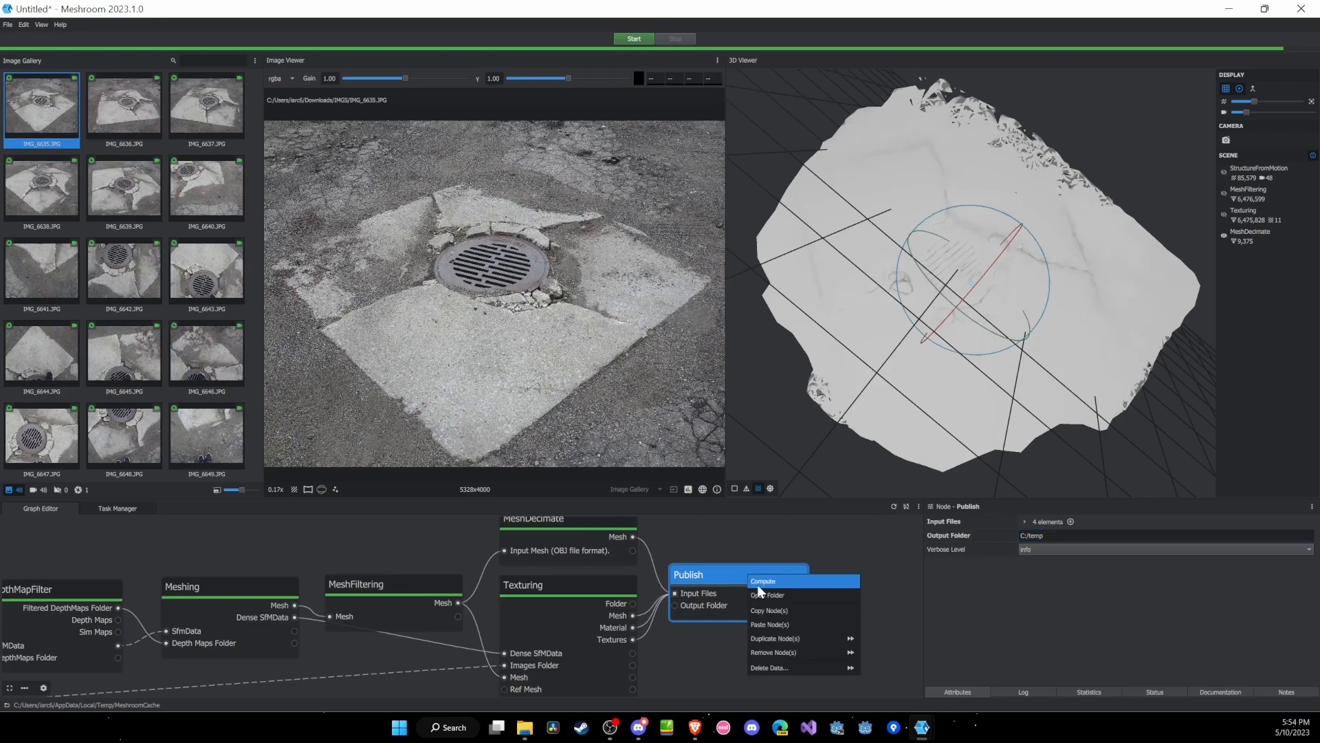
click(758, 582)
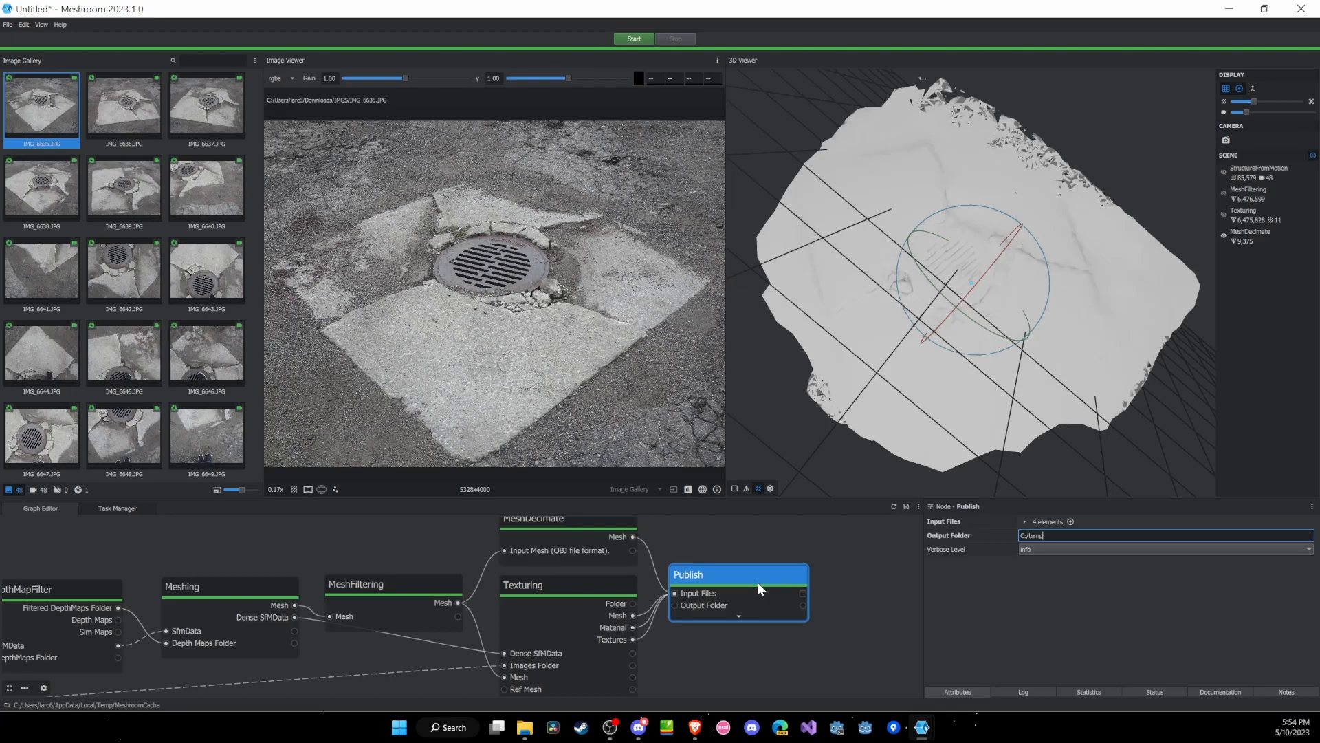
Switch to File Explorer and inspect the published mesh and texture files in C:\temp
mouse_move(525, 727)
click(502, 658)
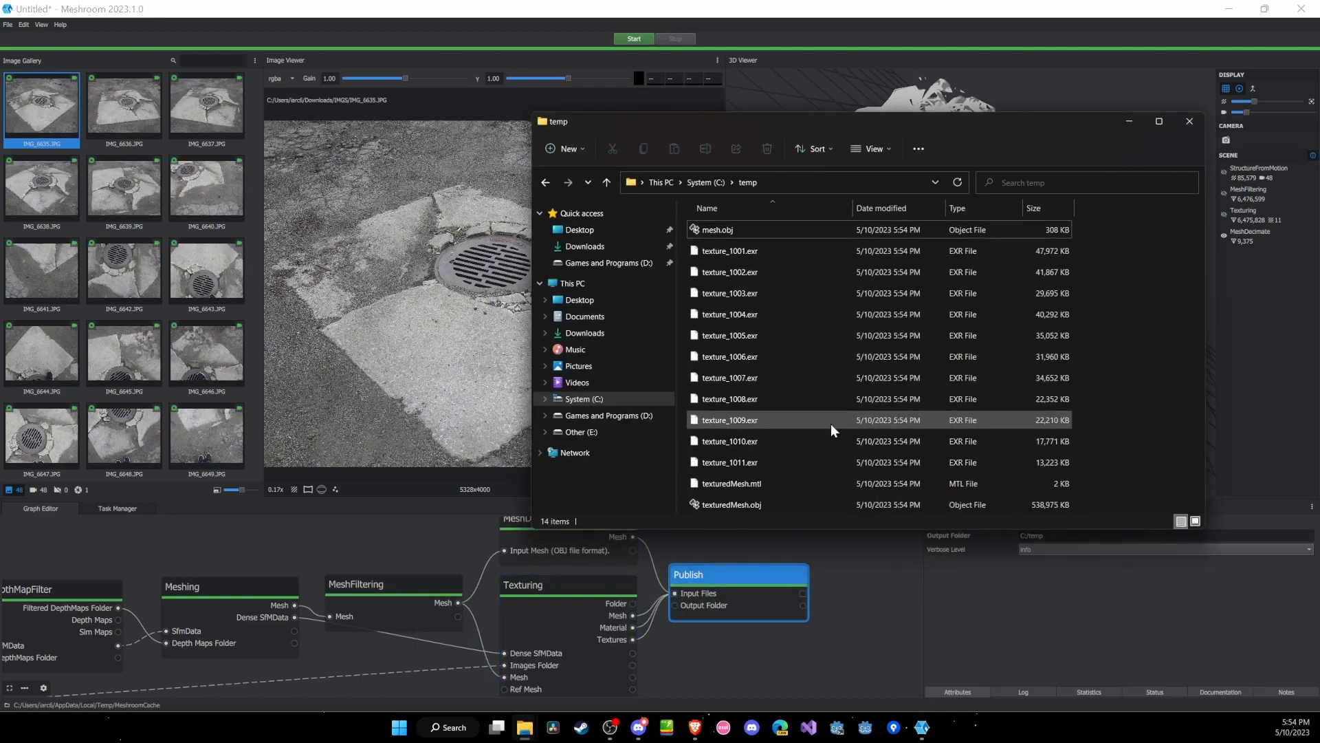
drag(885, 126, 739, 150)
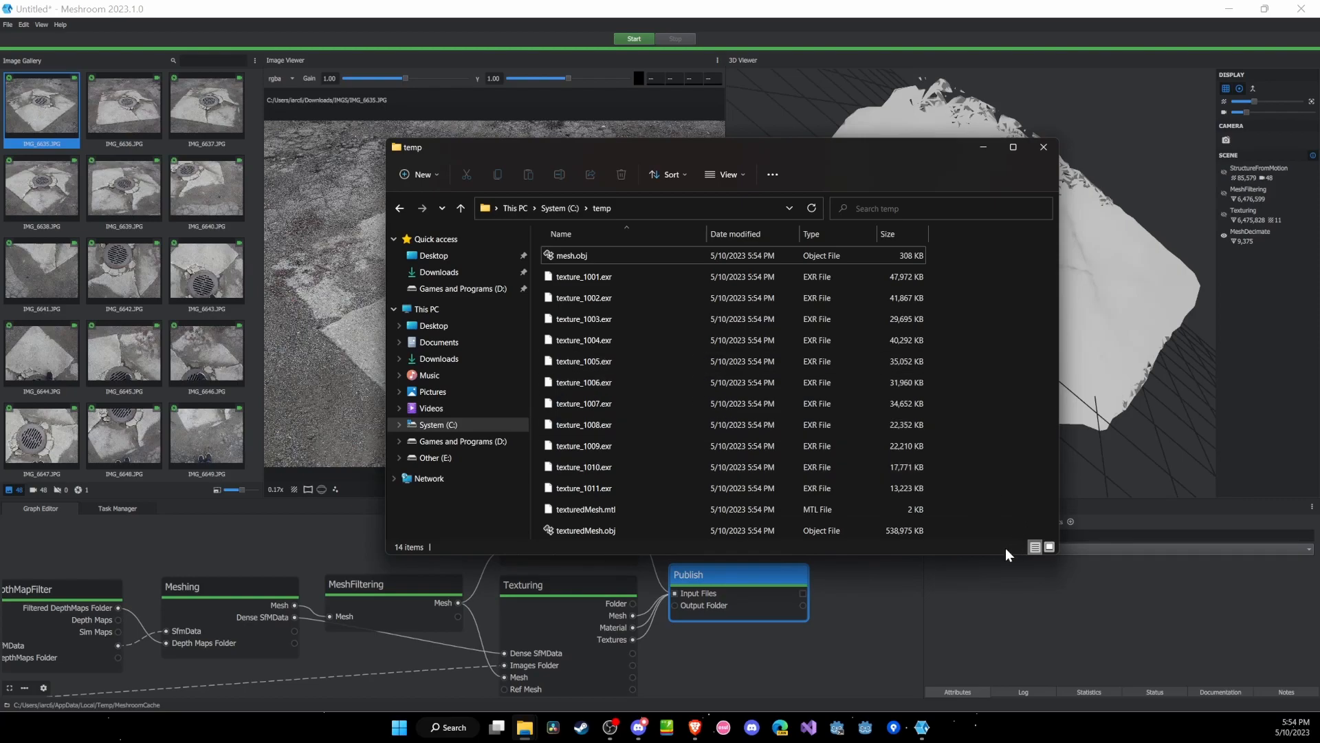
drag(989, 555, 973, 620)
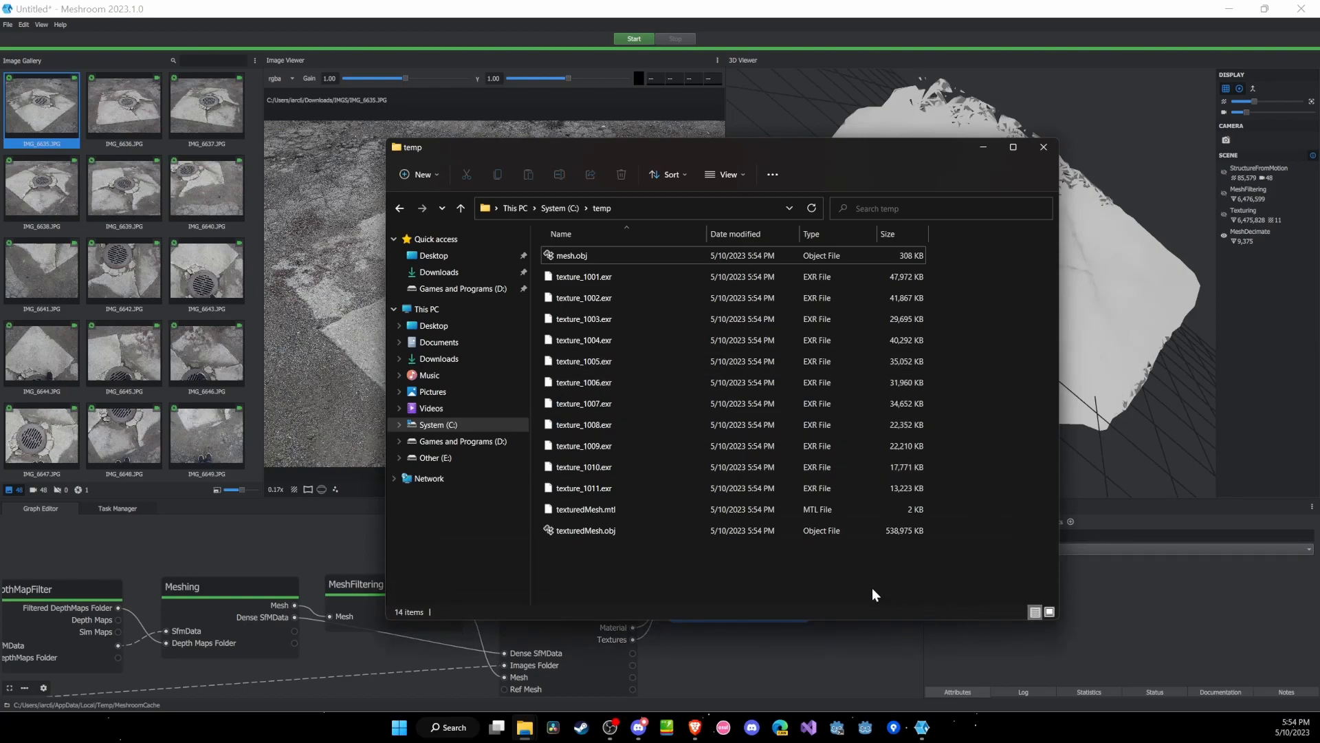
click(610, 531)
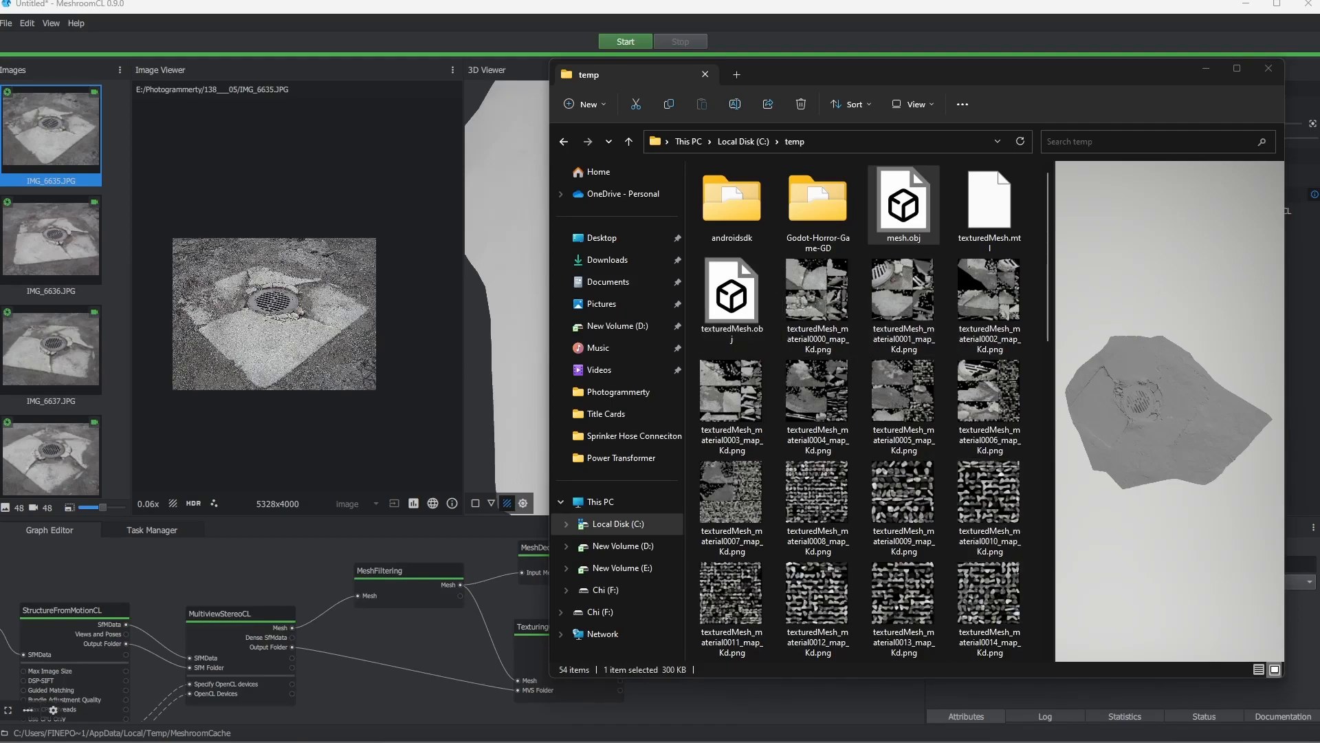
right_click(1169, 412)
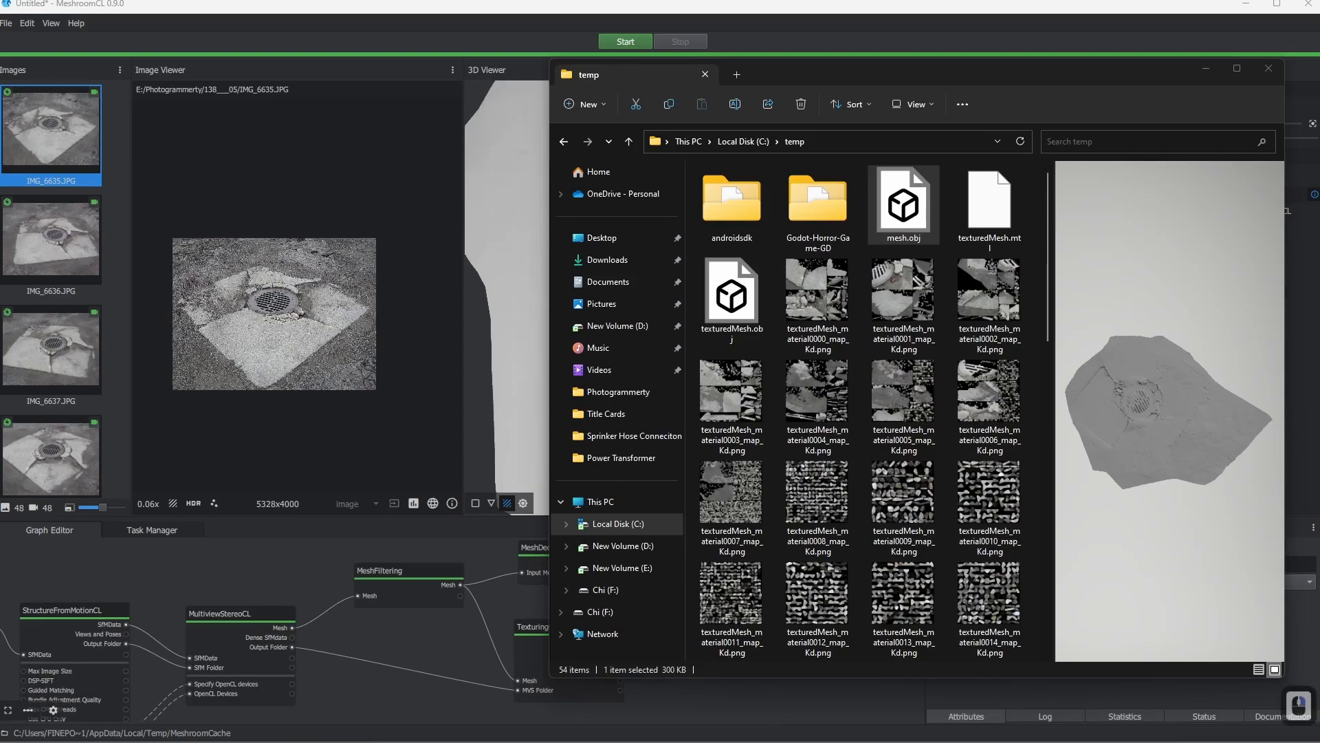
click(1169, 413)
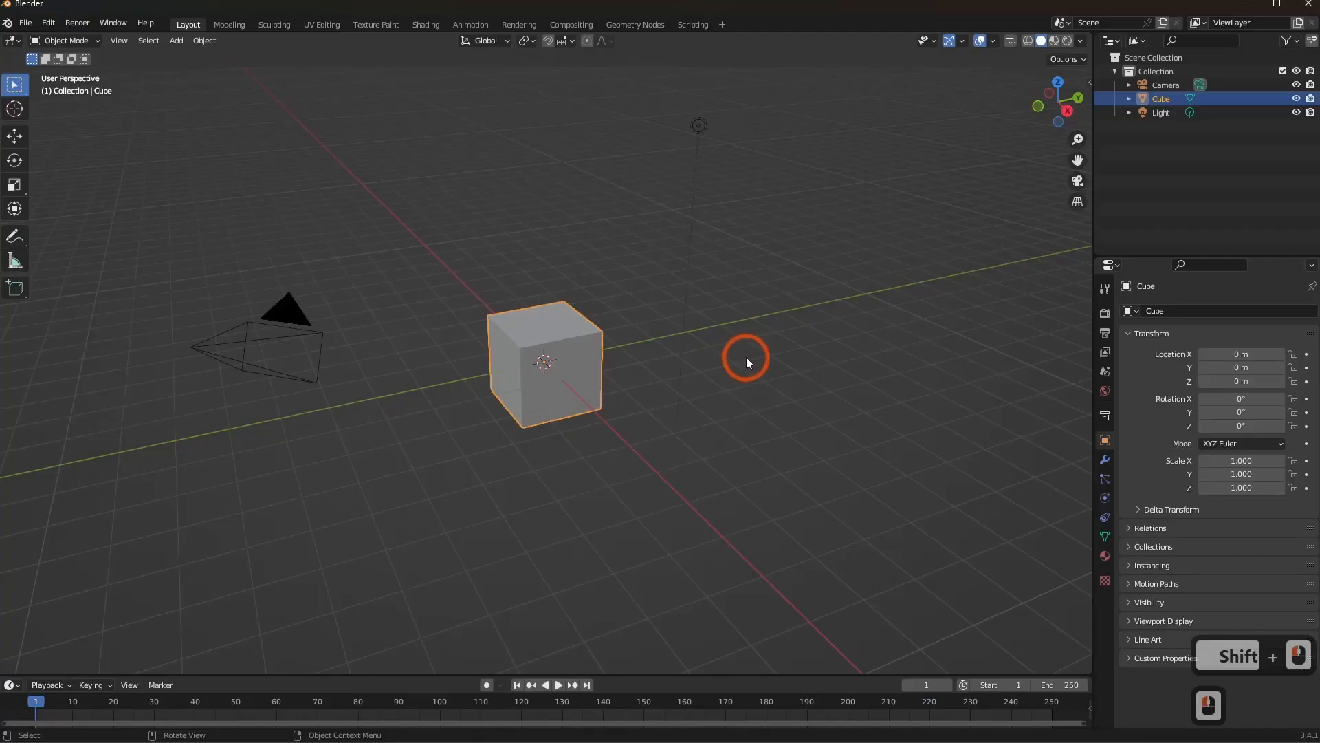
Switch to Blender and delete all the default objects from the scene
key(a)
key(x)
click(745, 353)
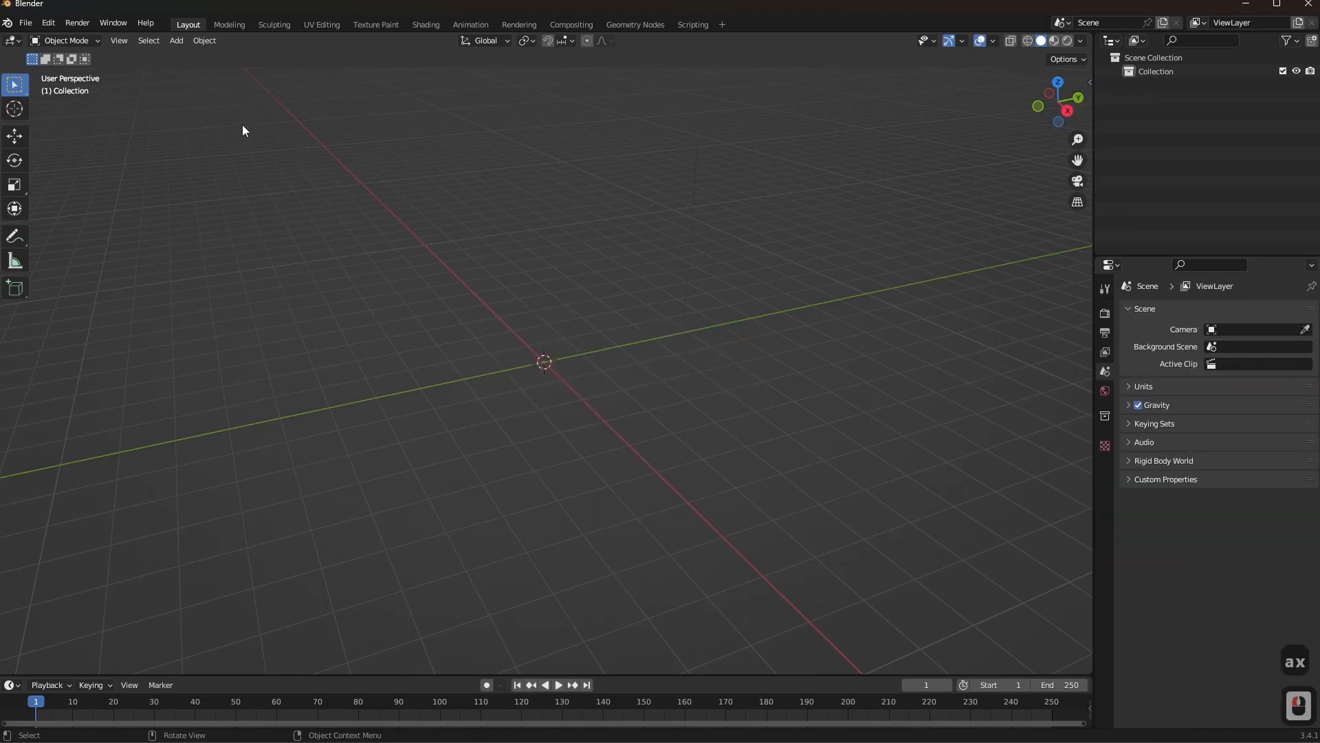
Import mesh.obj and texturedMesh.obj together from C:\temp as Wavefront OBJ files
click(25, 23)
click(72, 227)
mouse_move(55, 208)
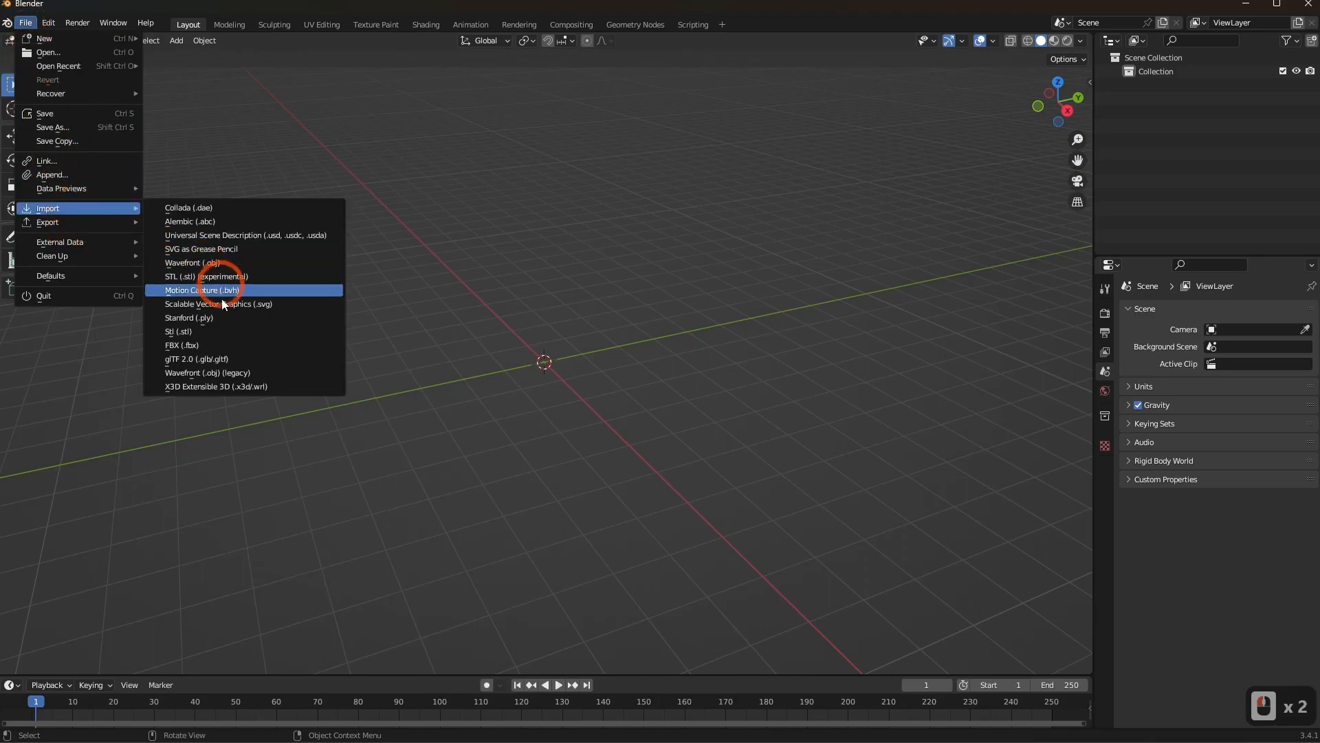
click(206, 260)
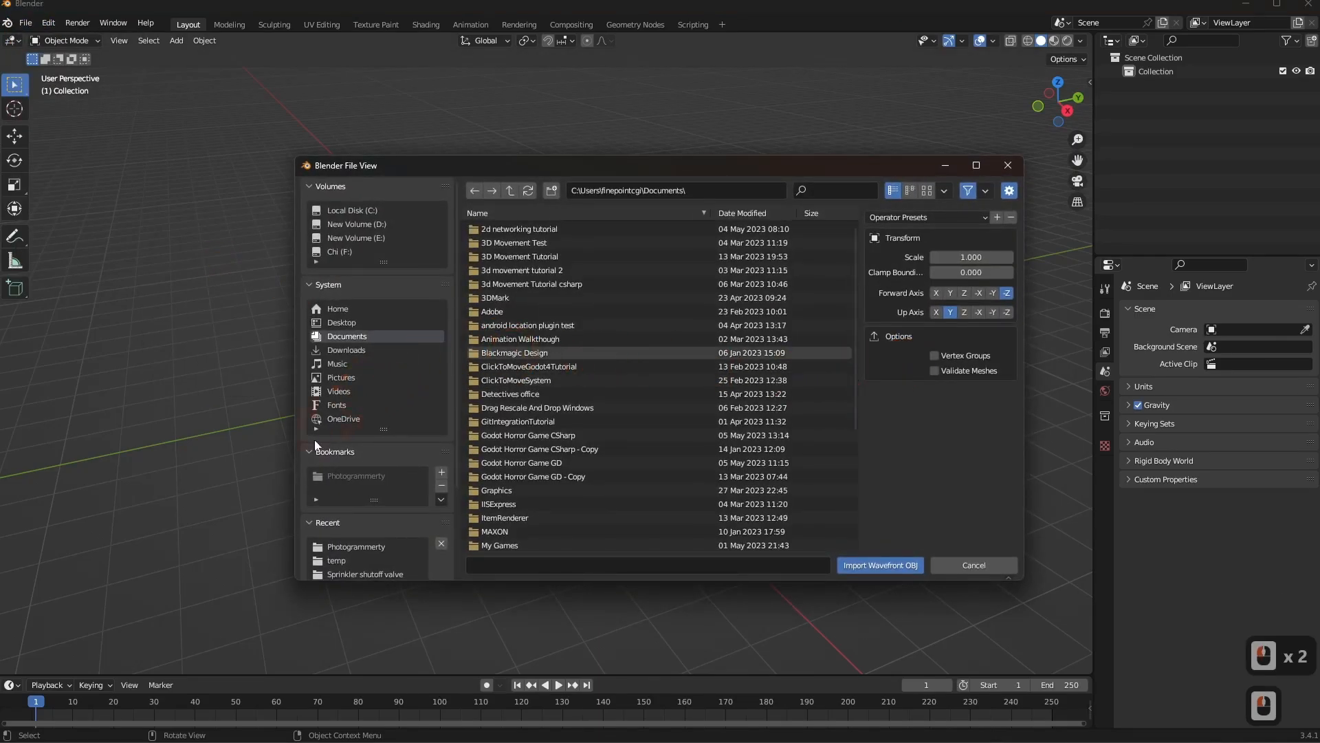
click(337, 560)
click(535, 264)
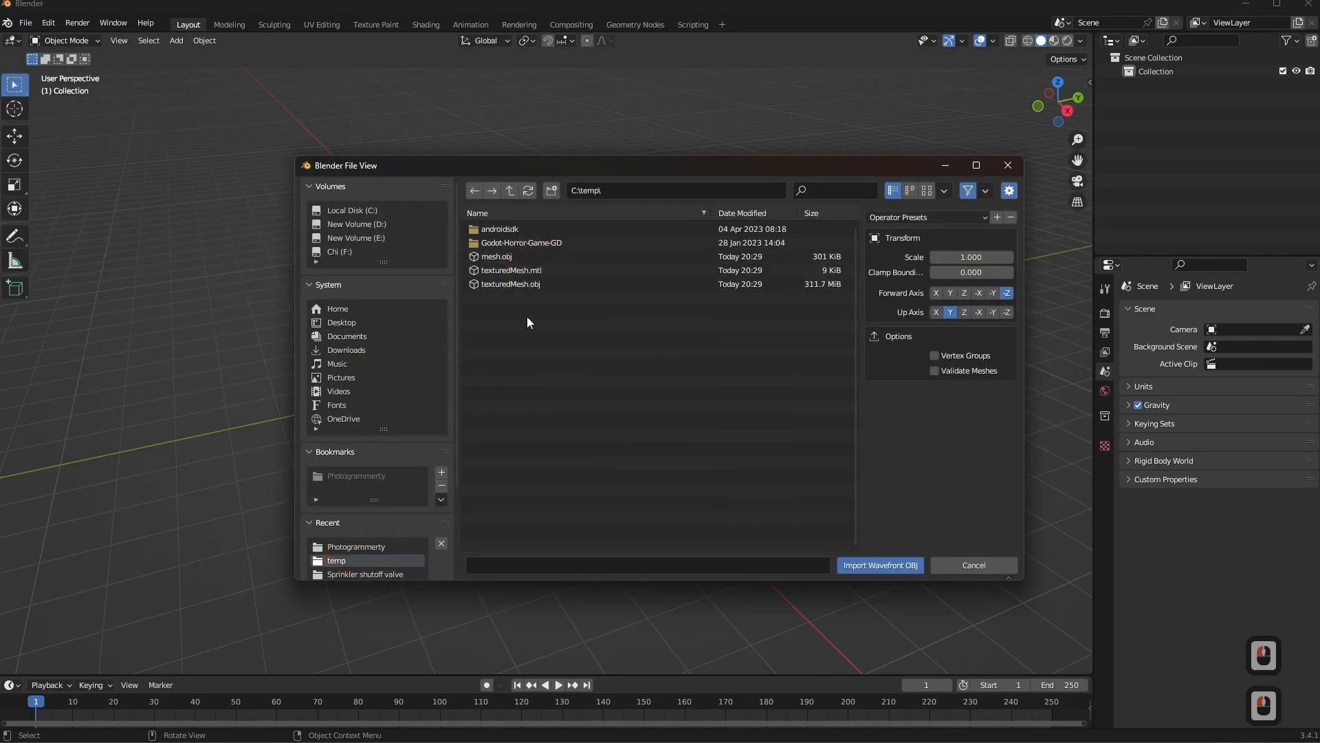
click(521, 285)
ctrl+click(510, 258)
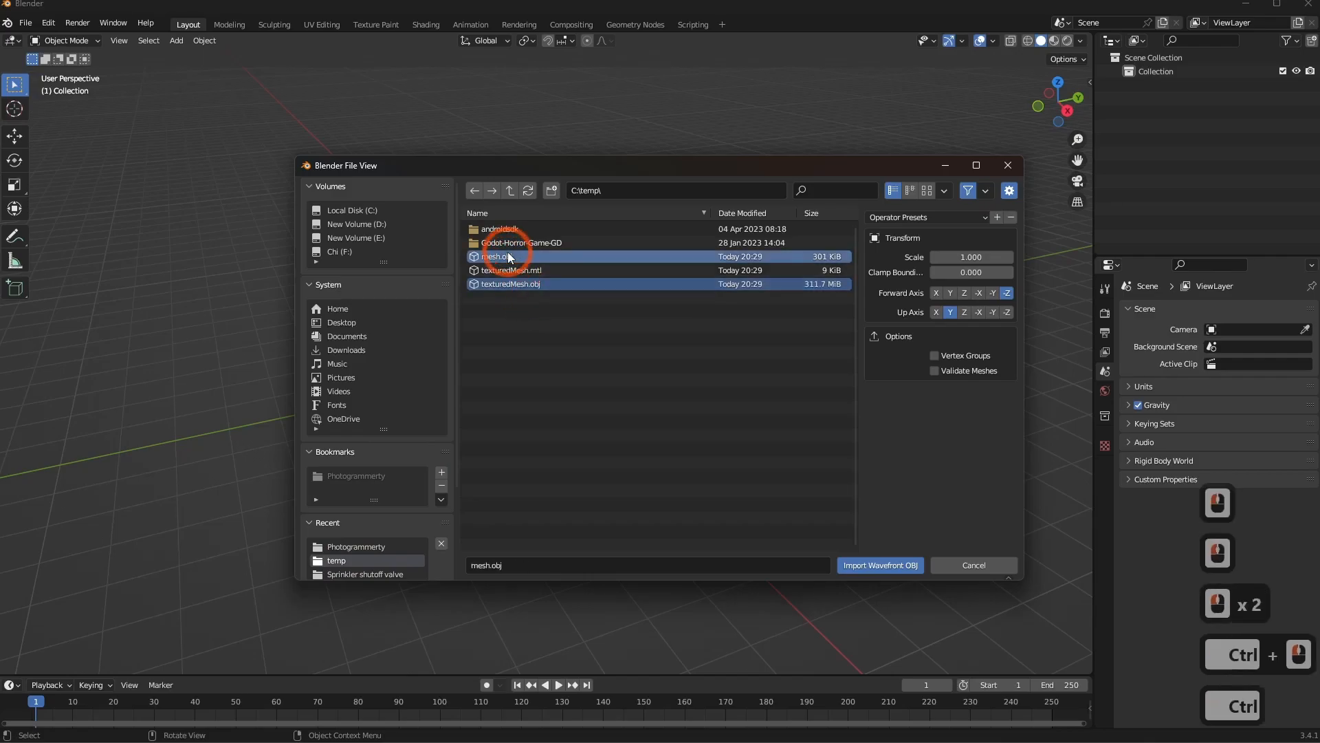
click(892, 566)
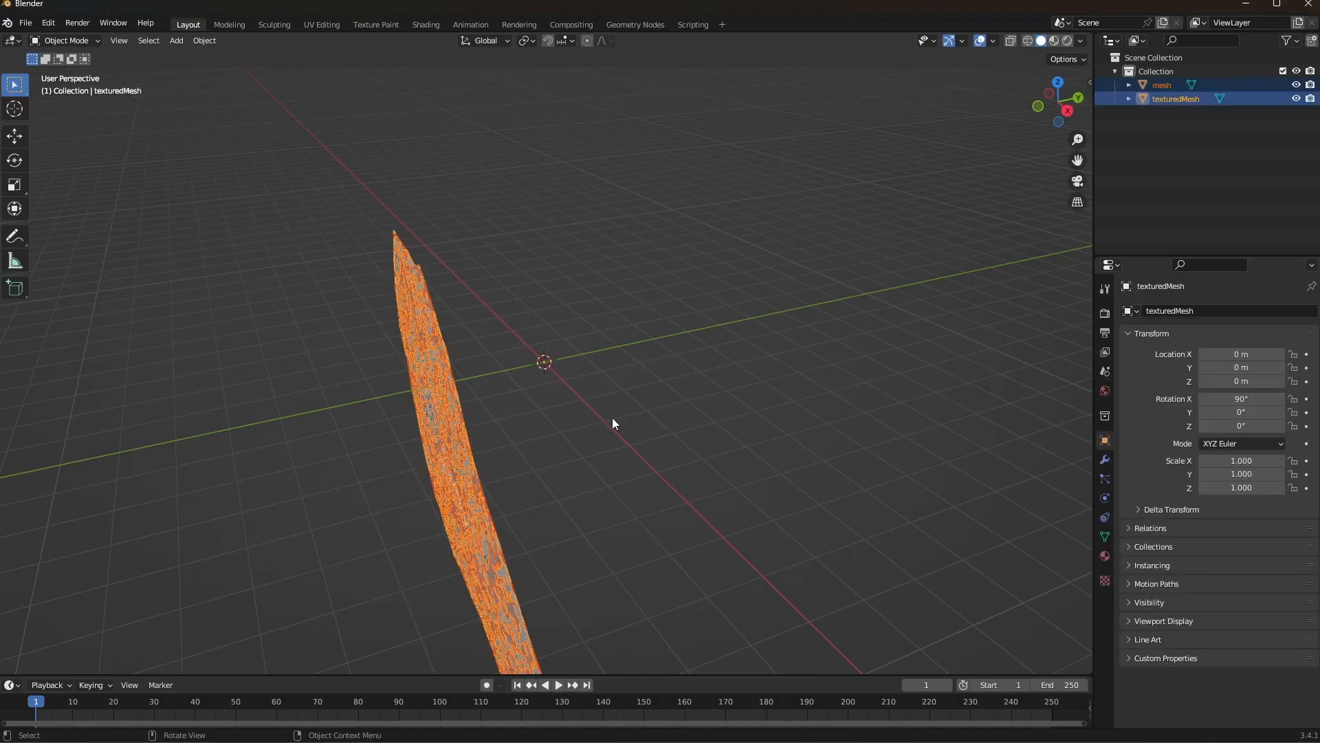
Deselect the imported objects, hide mesh and examine the high-poly texturedMesh around the grate
middle_drag(552, 476, 753, 475)
scroll(538, 540, up, 2)
scroll(558, 542, up, 4)
shift+middle_drag(557, 543, 791, 407)
click(1141, 170)
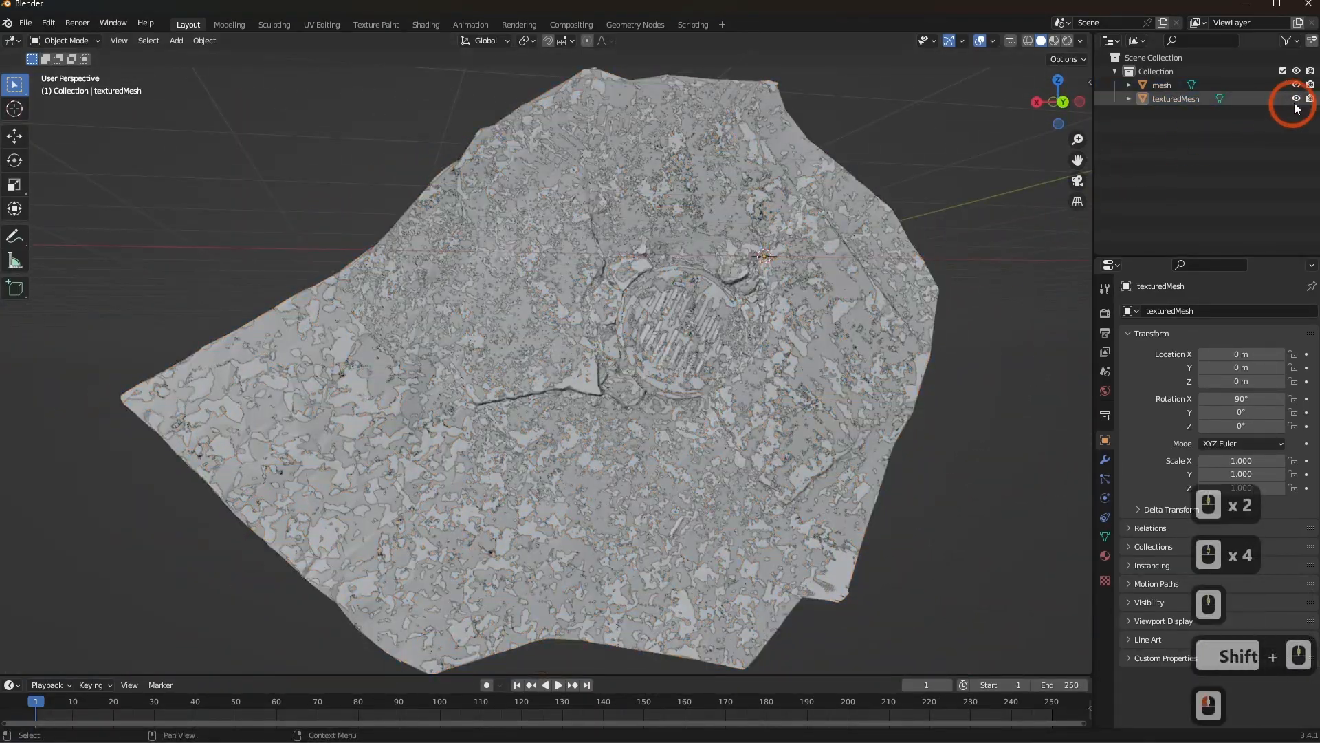
click(1296, 84)
middle_drag(855, 362, 811, 372)
shift+middle_drag(811, 372, 692, 386)
Show the low-poly mesh instead of texturedMesh and examine its surface around the grate
click(1296, 84)
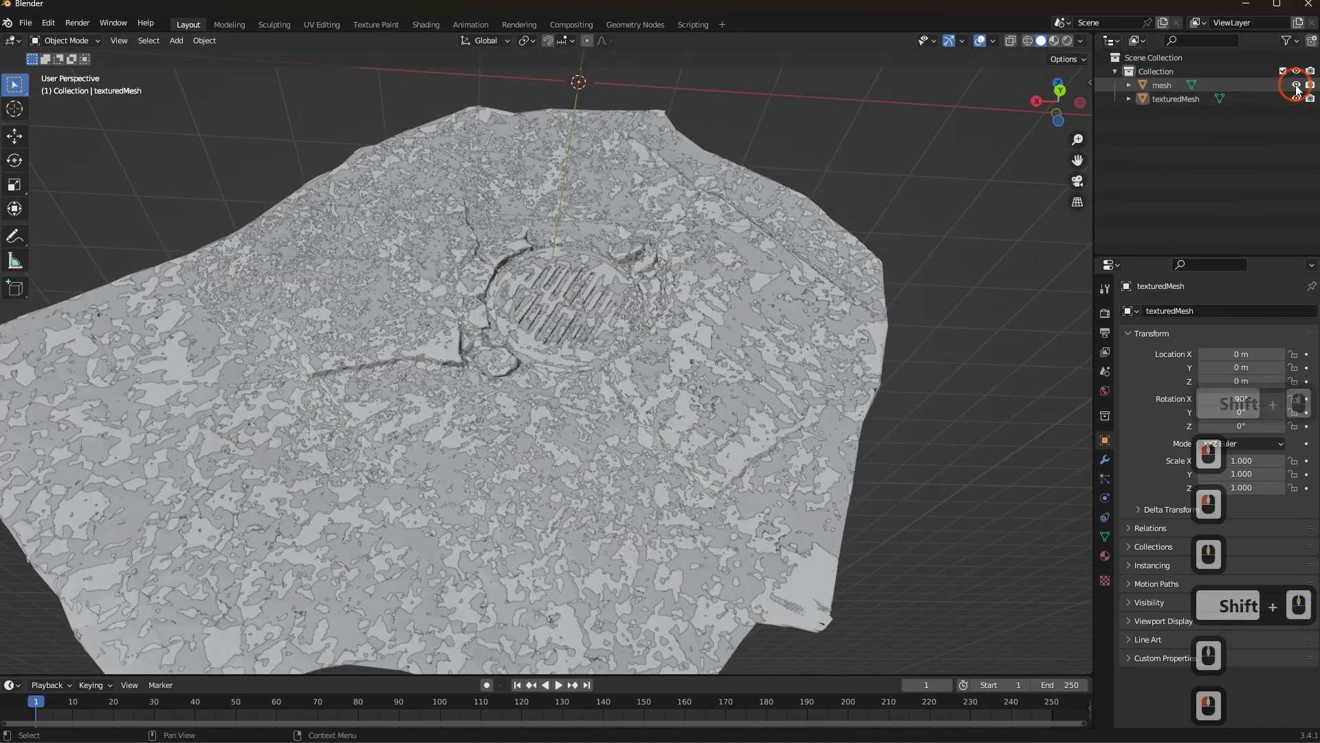
click(1296, 98)
middle_drag(729, 468, 684, 469)
middle_drag(684, 469, 681, 457)
shift+middle_drag(577, 360, 578, 410)
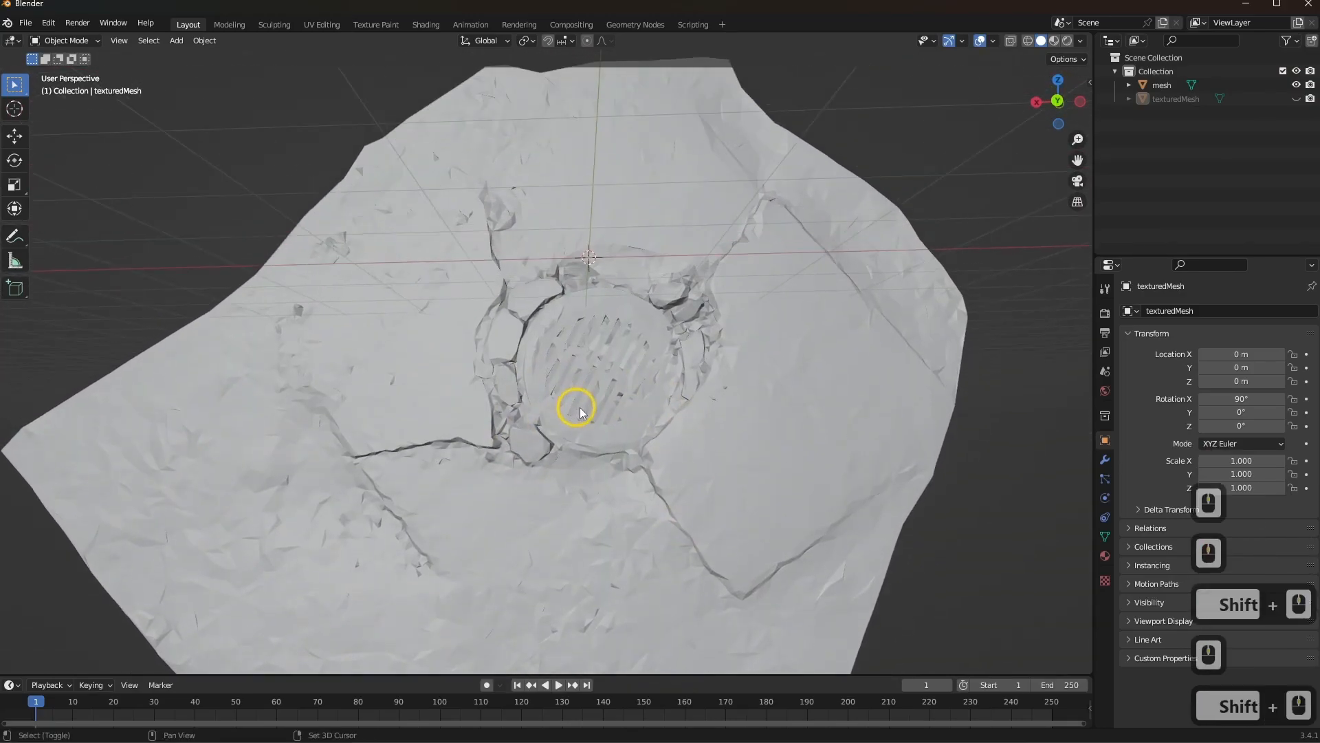
scroll(627, 404, down, 2)
shift+middle_drag(625, 450, 619, 415)
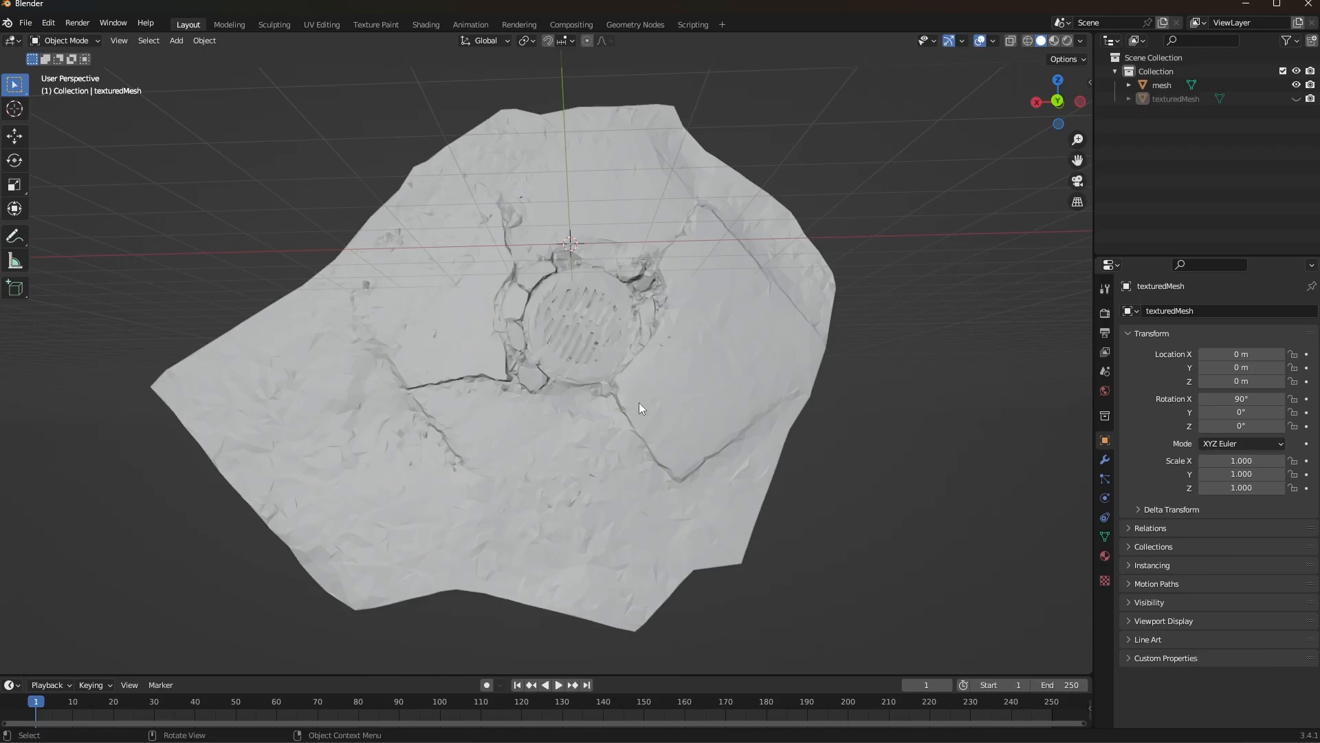
Show texturedMesh instead of mesh and display it in Material Preview shading
click(1297, 85)
click(1296, 98)
middle_drag(804, 293, 783, 301)
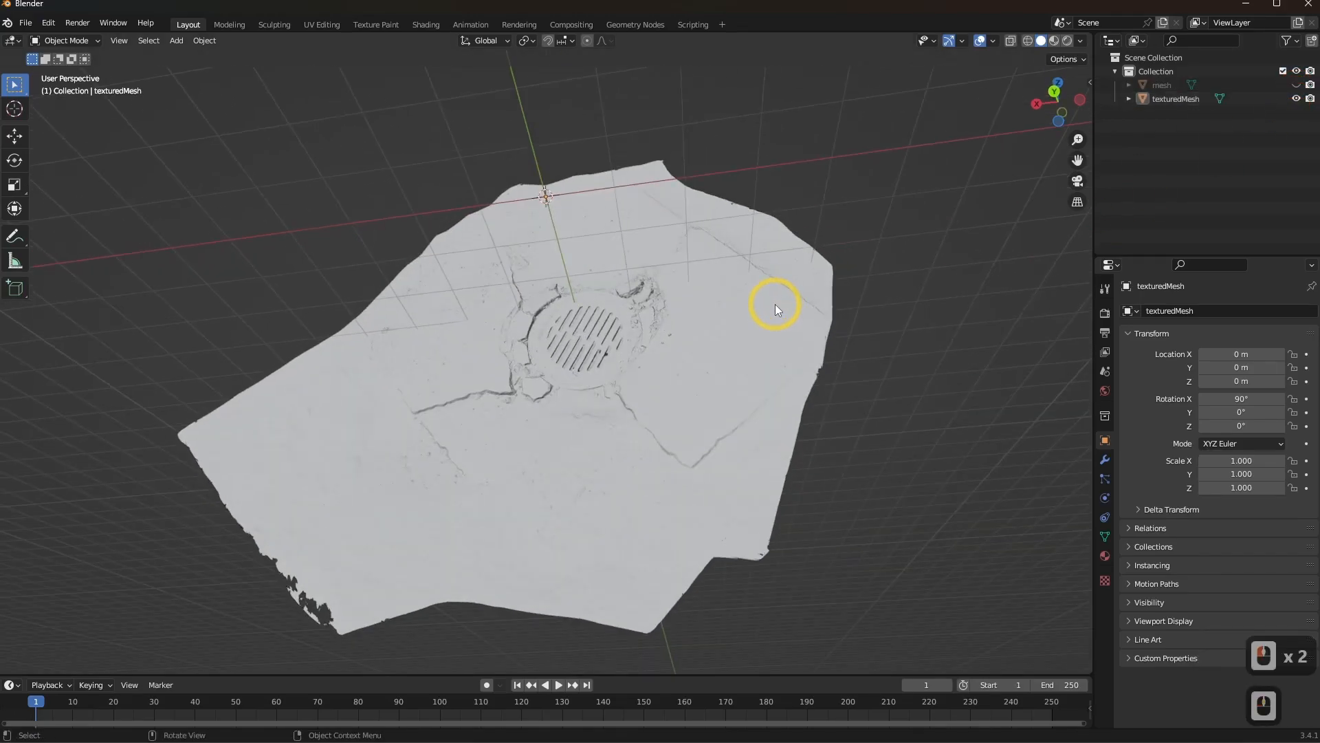
key(z)
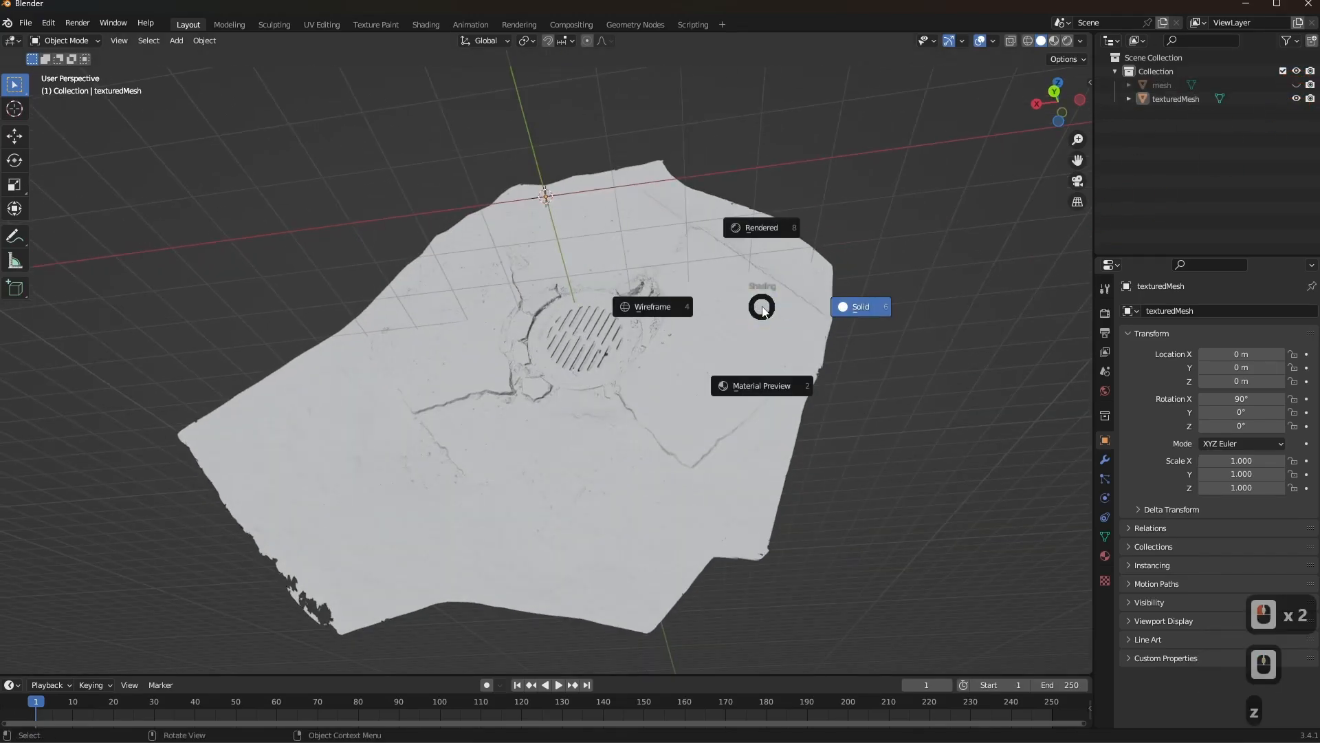
click(627, 469)
click(644, 445)
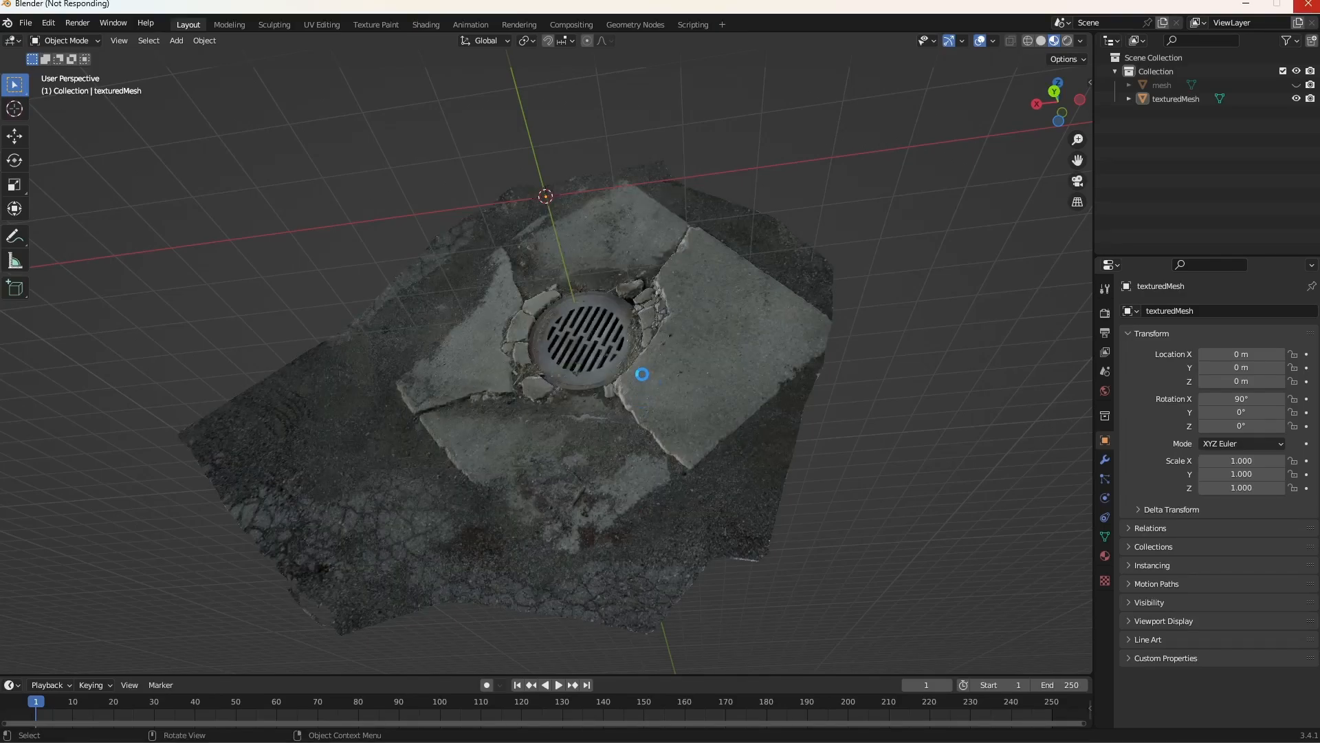
Examine the photographic texture of texturedMesh on the grate and the broken concrete around it
middle_drag(542, 373, 537, 440)
scroll(576, 401, up, 6)
shift+middle_drag(538, 440, 654, 421)
middle_drag(654, 421, 818, 361)
shift+middle_drag(818, 361, 563, 451)
scroll(450, 444, up, 5)
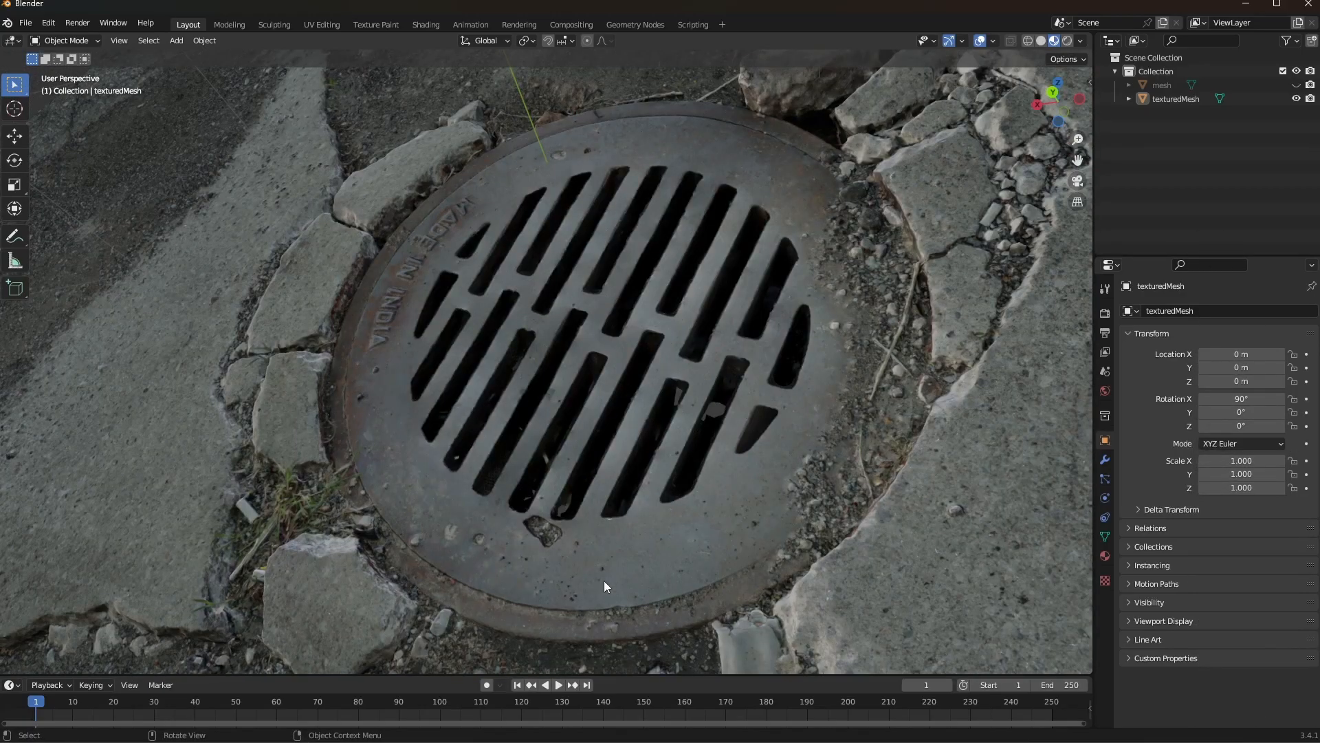
scroll(561, 442, down, 10)
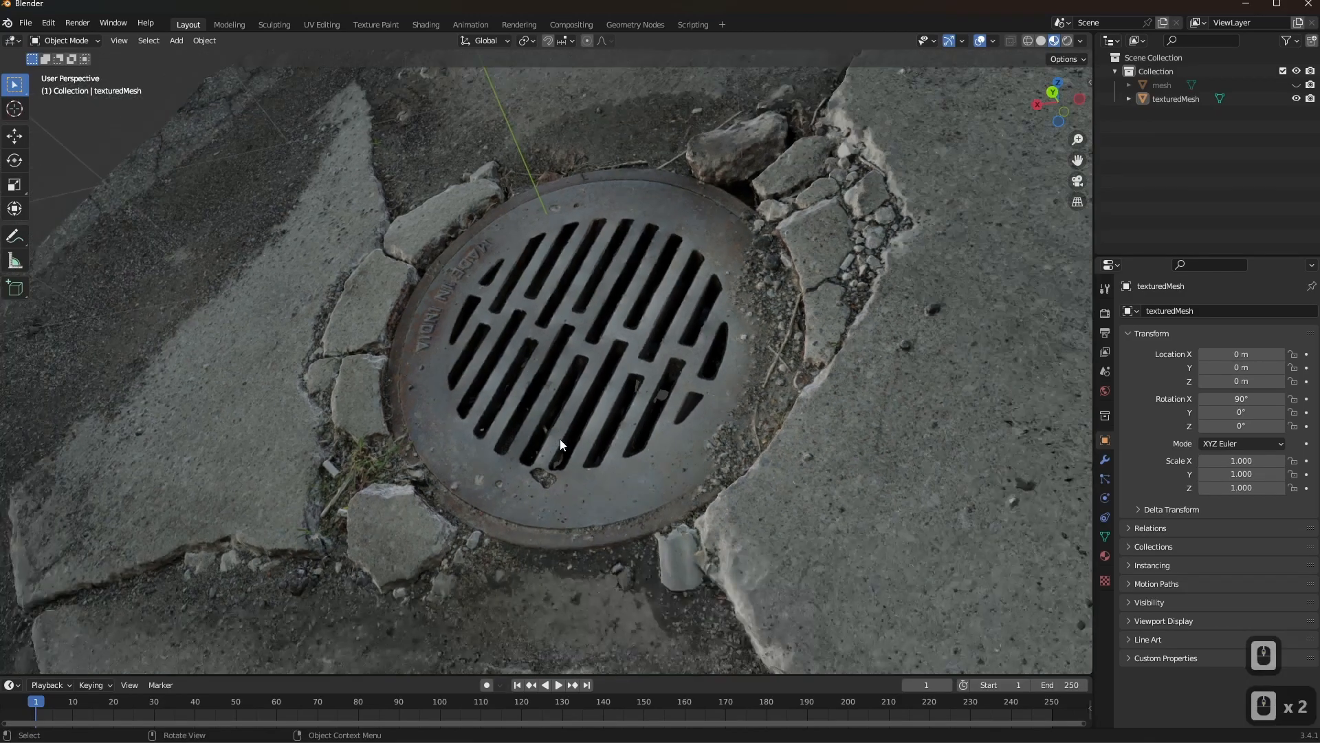
middle_drag(559, 439, 563, 477)
Return to Solid shading and show the low-poly mesh instead of texturedMesh
key(z)
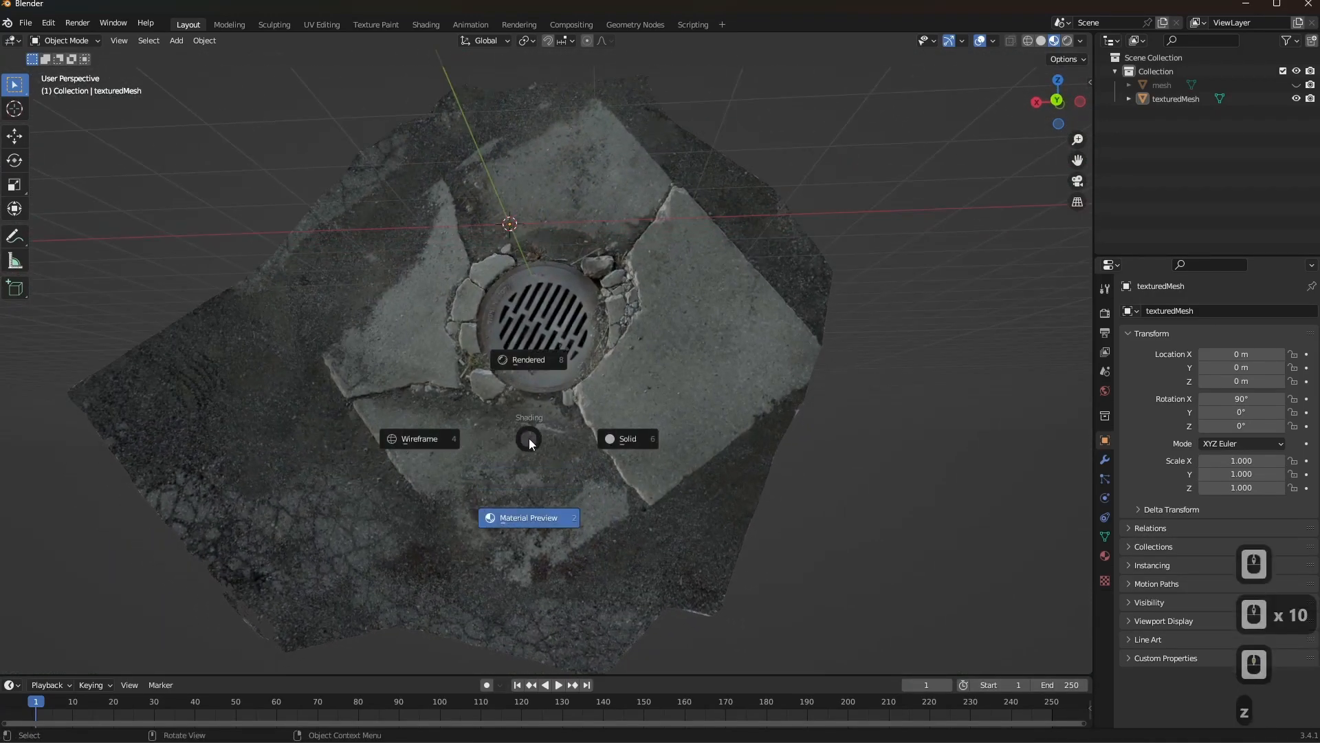
click(671, 433)
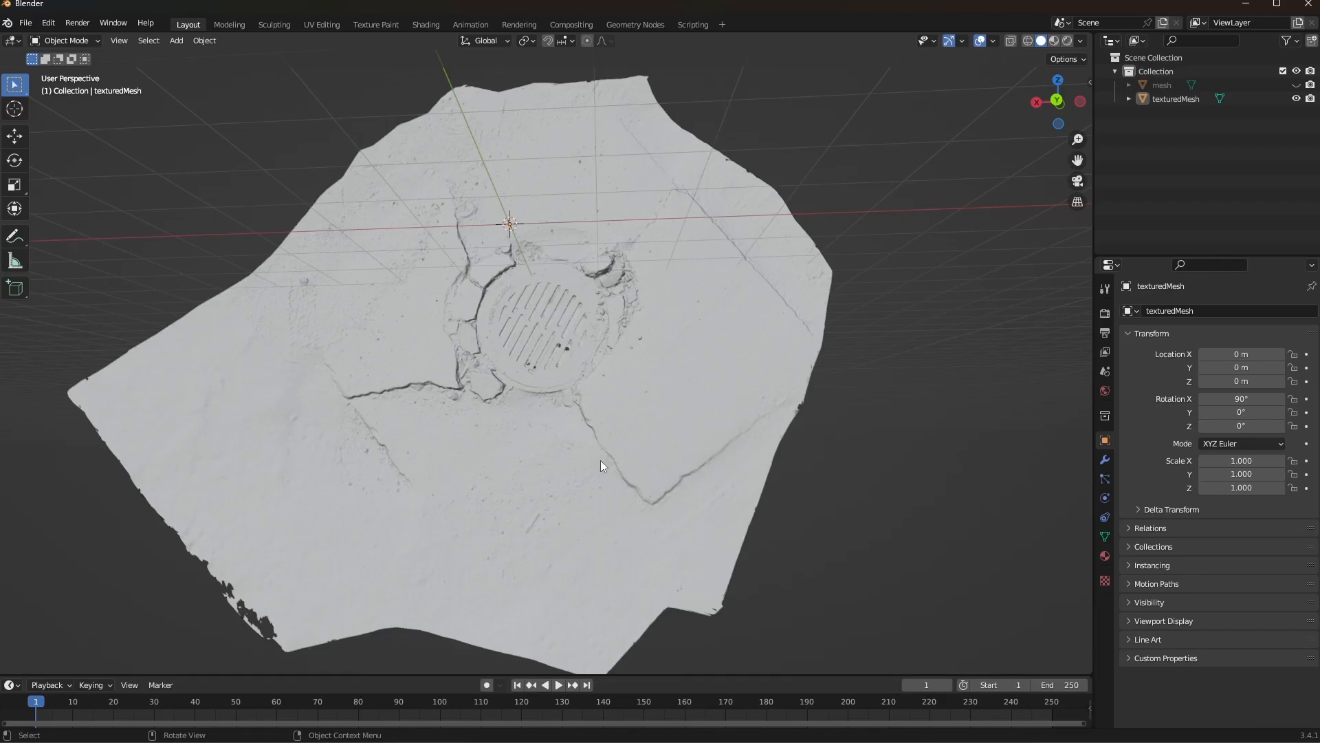
click(1296, 98)
click(1296, 85)
shift+middle_drag(445, 459, 574, 446)
middle_drag(575, 446, 697, 413)
scroll(591, 460, down, 2)
scroll(590, 460, down, 2)
Open the low-poly mesh in Edit Mode and examine its triangulation around the grate
click(561, 446)
key(Tab)
scroll(571, 444, up, 6)
scroll(692, 406, down, 3)
middle_drag(692, 406, 690, 387)
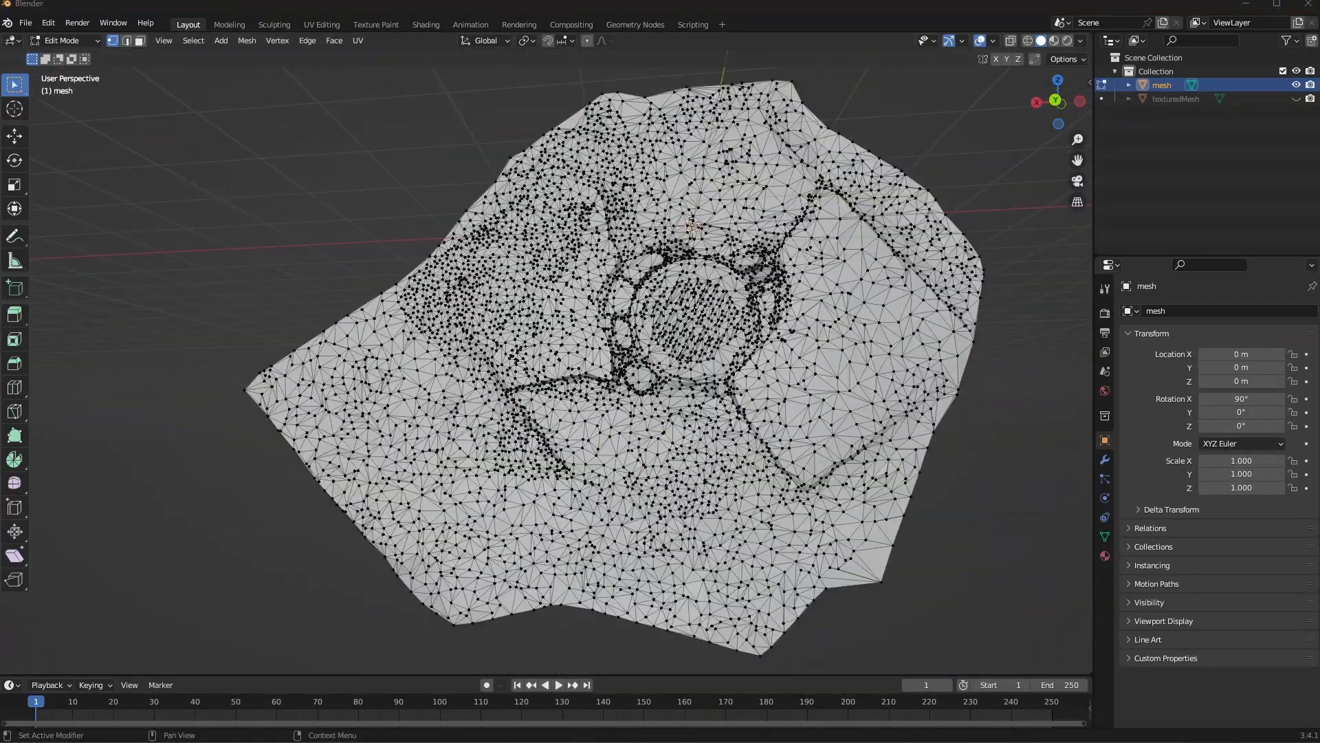
middle_drag(660, 433, 619, 584)
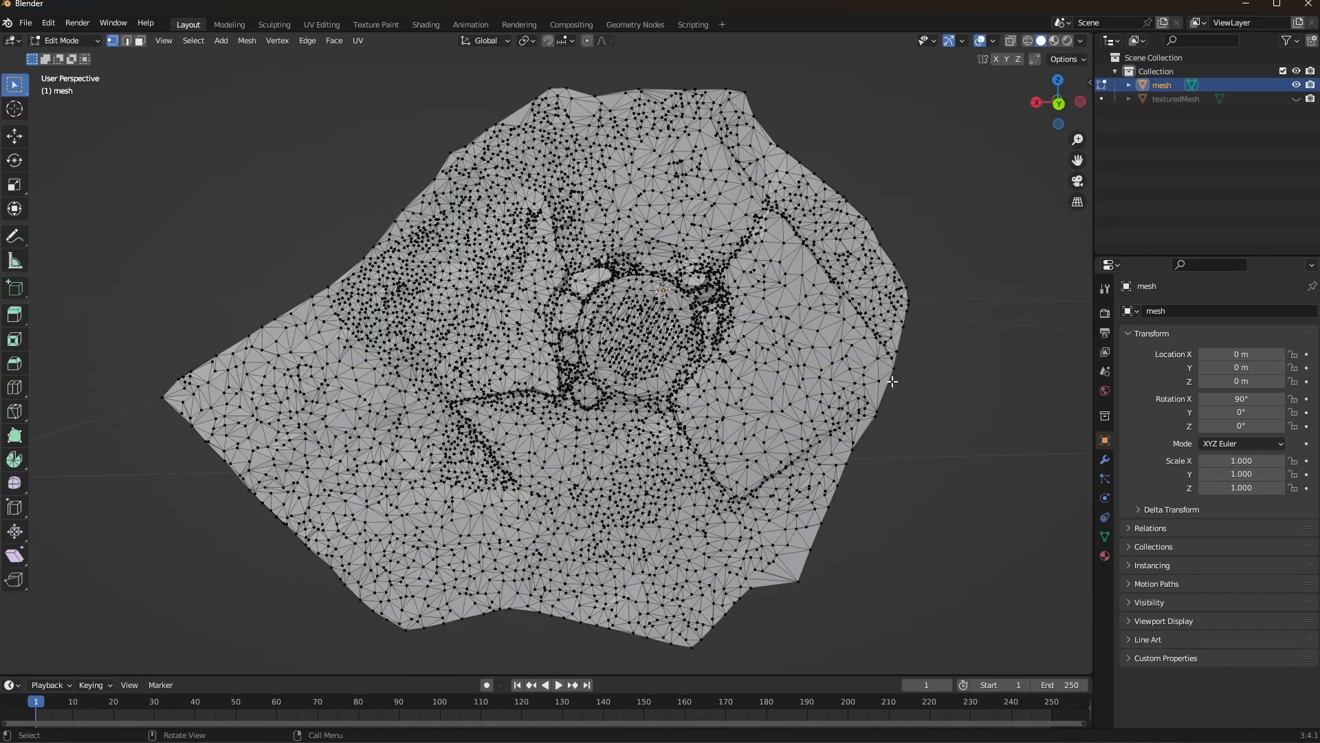
Circle-select the outer ground on all sides of the concrete slabs surrounding the grate and delete those vertices
shift+middle_drag(654, 653, 616, 557)
key(c)
scroll(871, 442, down, 8)
mouse_move(853, 508)
mouse_down()
mouse_move(755, 598)
mouse_move(763, 557)
mouse_move(795, 535)
mouse_up()
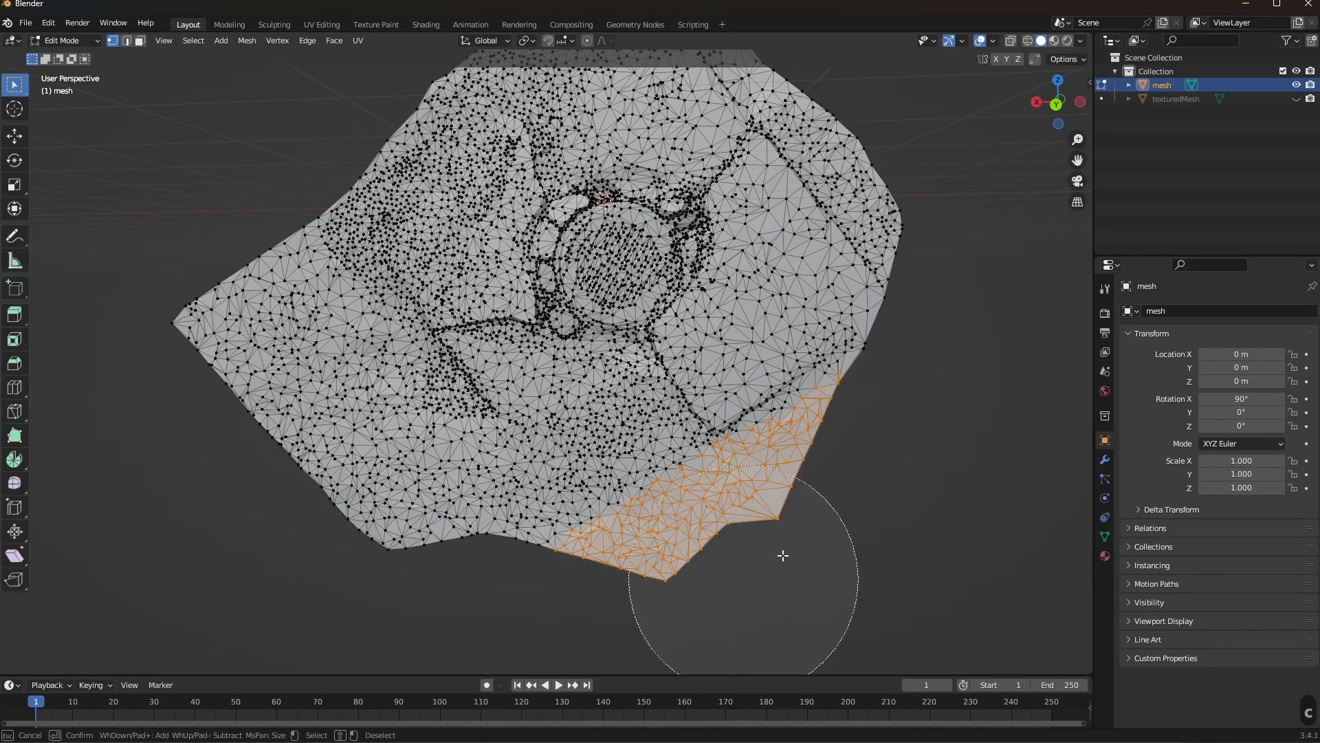
mouse_move(537, 654)
mouse_down()
mouse_move(176, 259)
mouse_move(233, 323)
mouse_move(348, 560)
mouse_move(497, 598)
mouse_up()
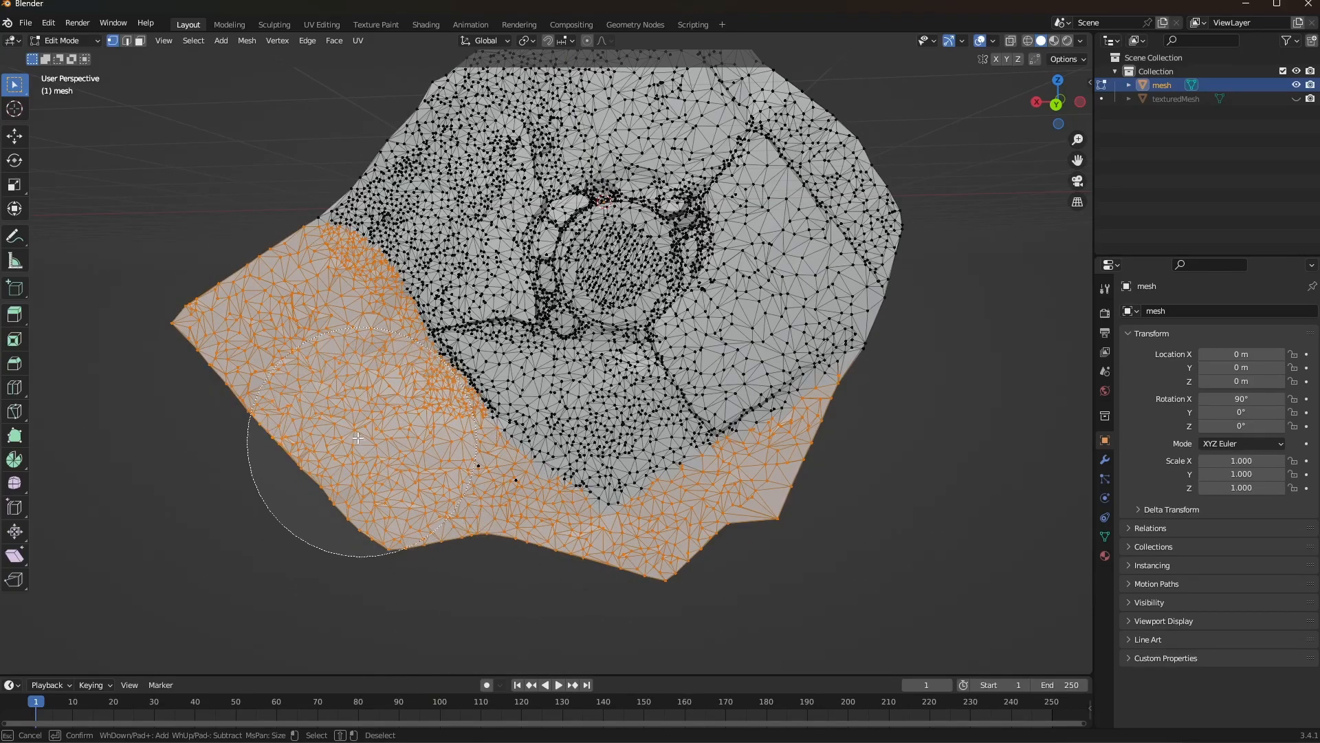
right_click(296, 354)
shift+middle_drag(338, 338, 398, 527)
key(c)
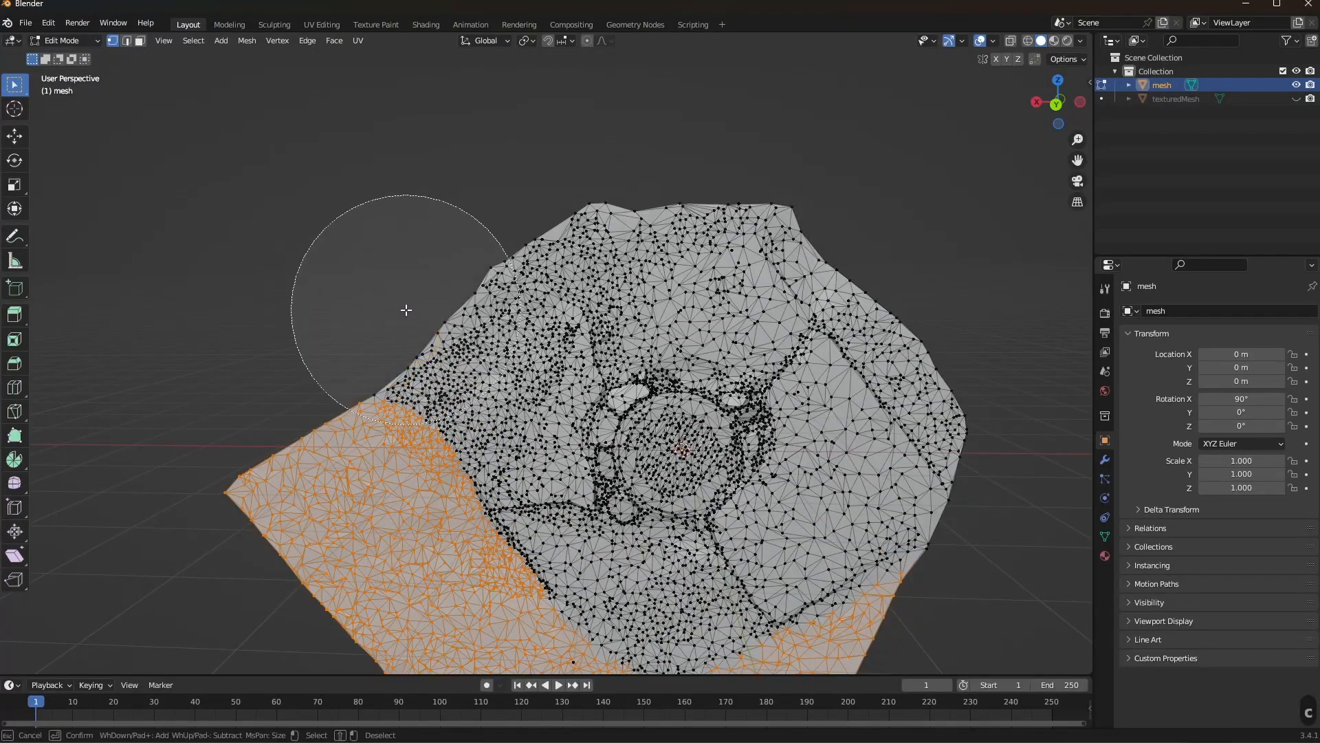
mouse_move(617, 122)
mouse_down()
mouse_move(306, 283)
mouse_move(286, 319)
mouse_move(344, 298)
mouse_up()
right_click(476, 183)
key(c)
mouse_move(1017, 315)
mouse_down()
mouse_move(996, 315)
mouse_move(854, 157)
mouse_move(1019, 380)
mouse_move(838, 185)
mouse_up()
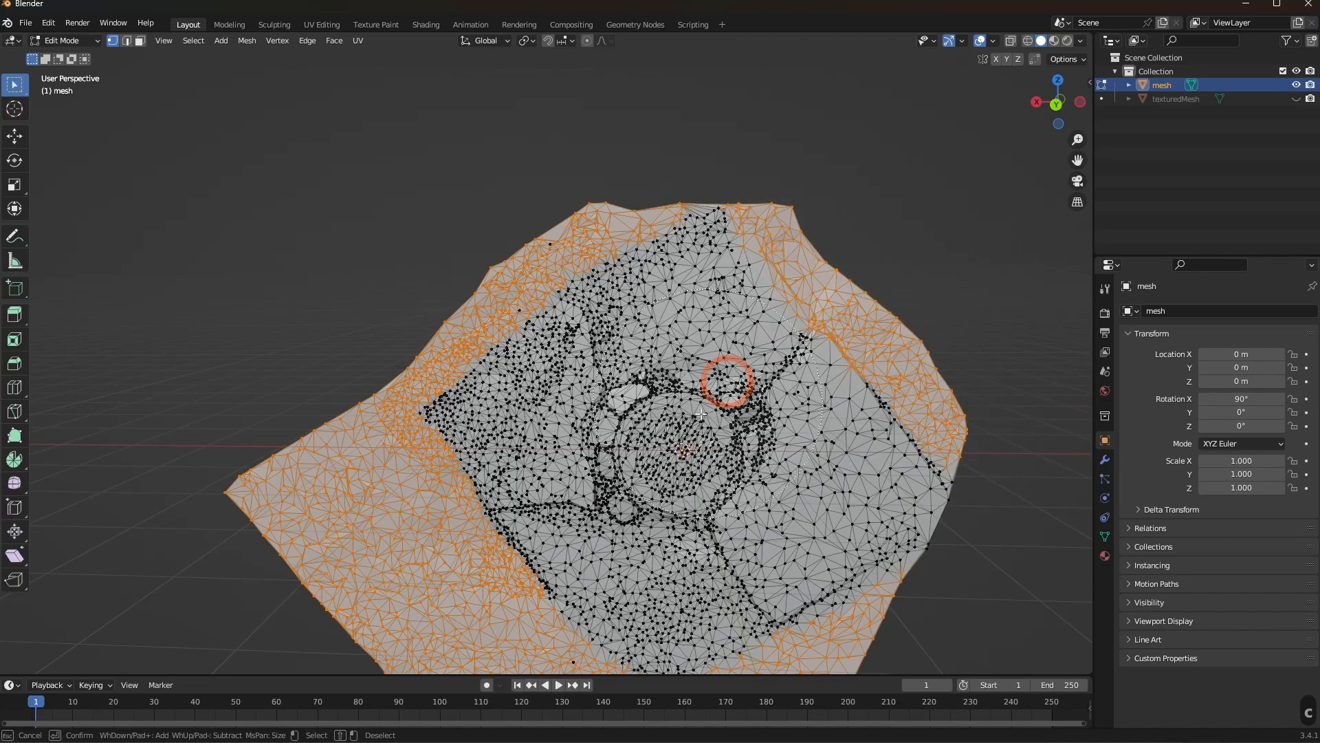
middle_drag(755, 407, 691, 344)
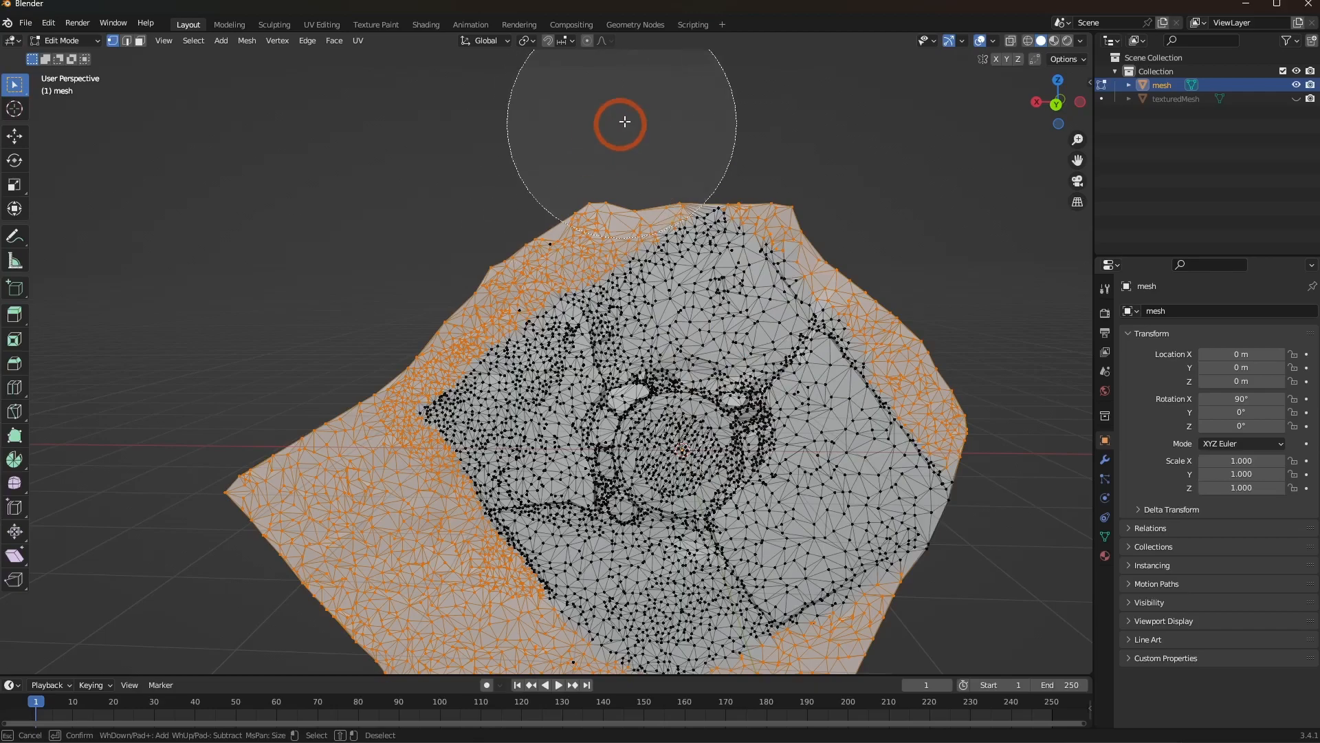
right_click(932, 251)
key(x)
click(914, 261)
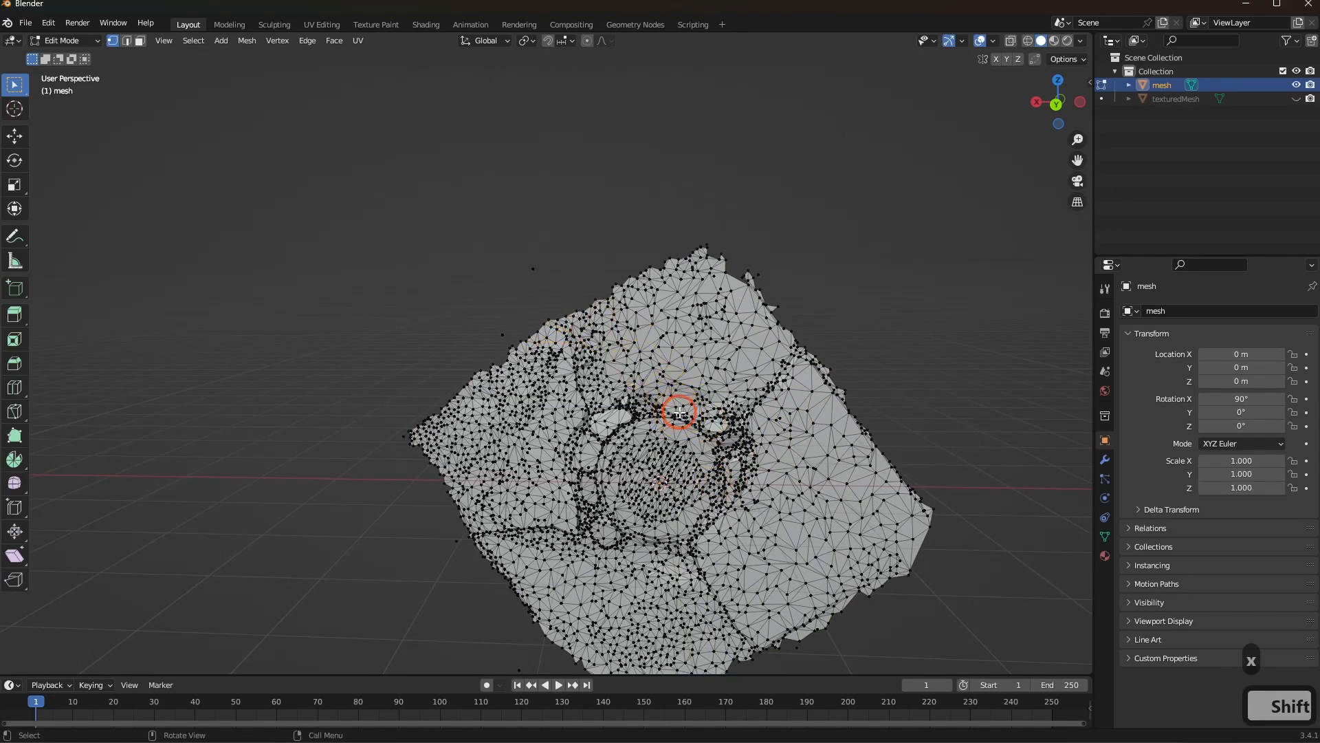
Select the linked main surface, invert the selection and delete the loose stray vertices and fragments
key(l)
key(ctrl)
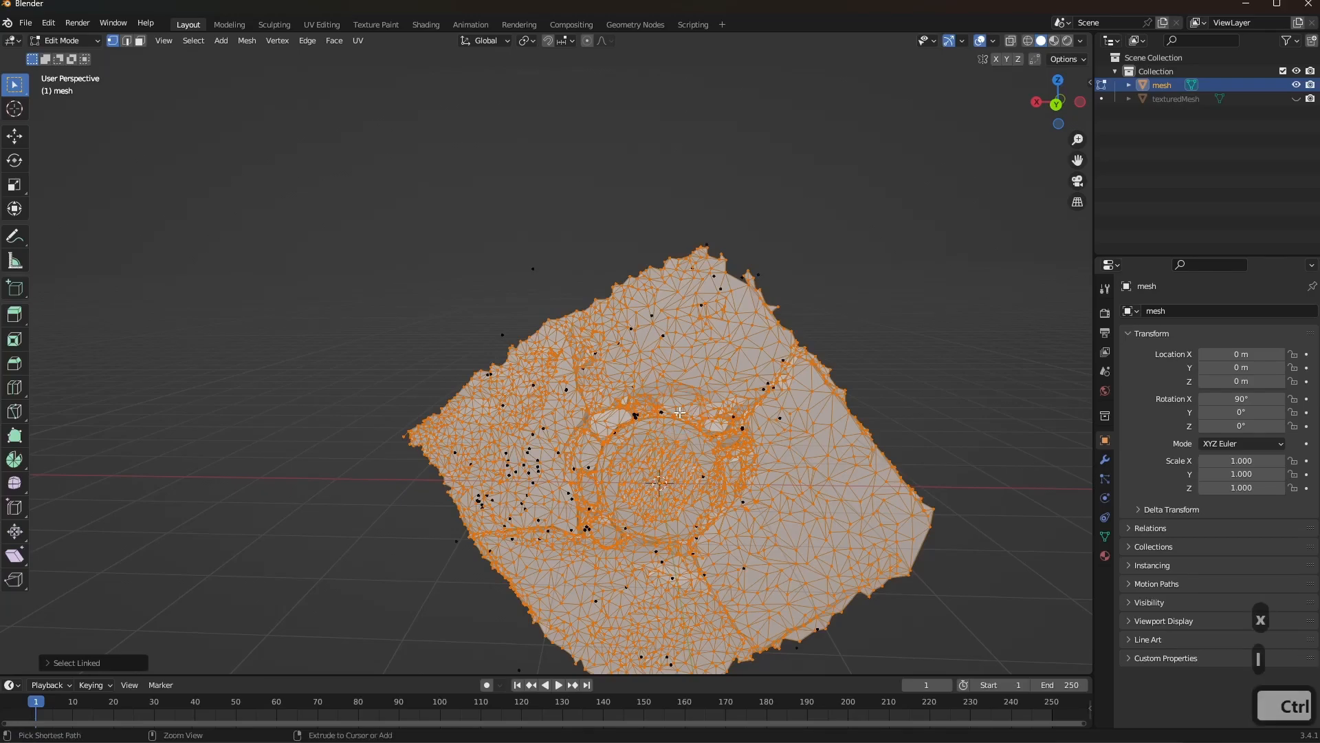
key(ctrl+i)
key(x)
key(Return)
In Wireframe shading, circle-select all vertices of the round grate and assign them to a new vertex group
shift+middle_drag(680, 412, 805, 276)
middle_drag(825, 416, 660, 407)
scroll(651, 315, up, 6)
key(z)
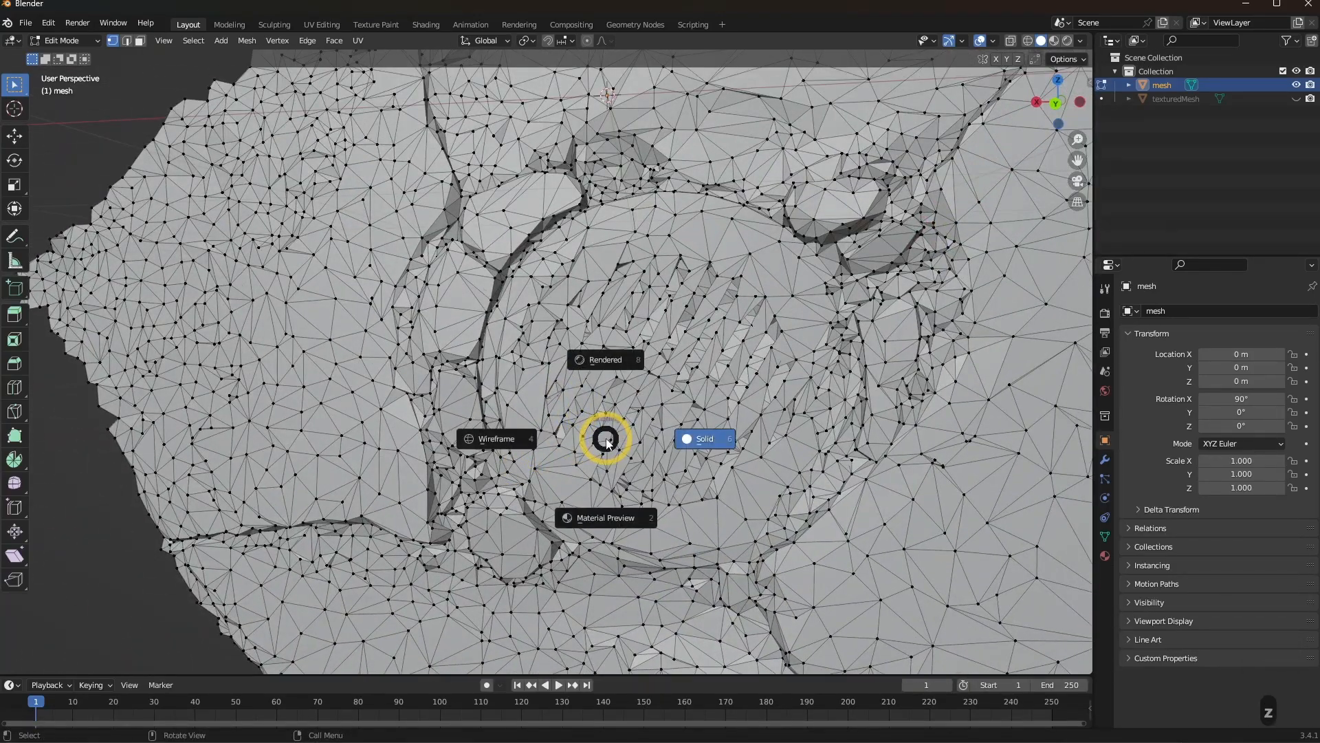
click(442, 436)
middle_drag(649, 436, 655, 430)
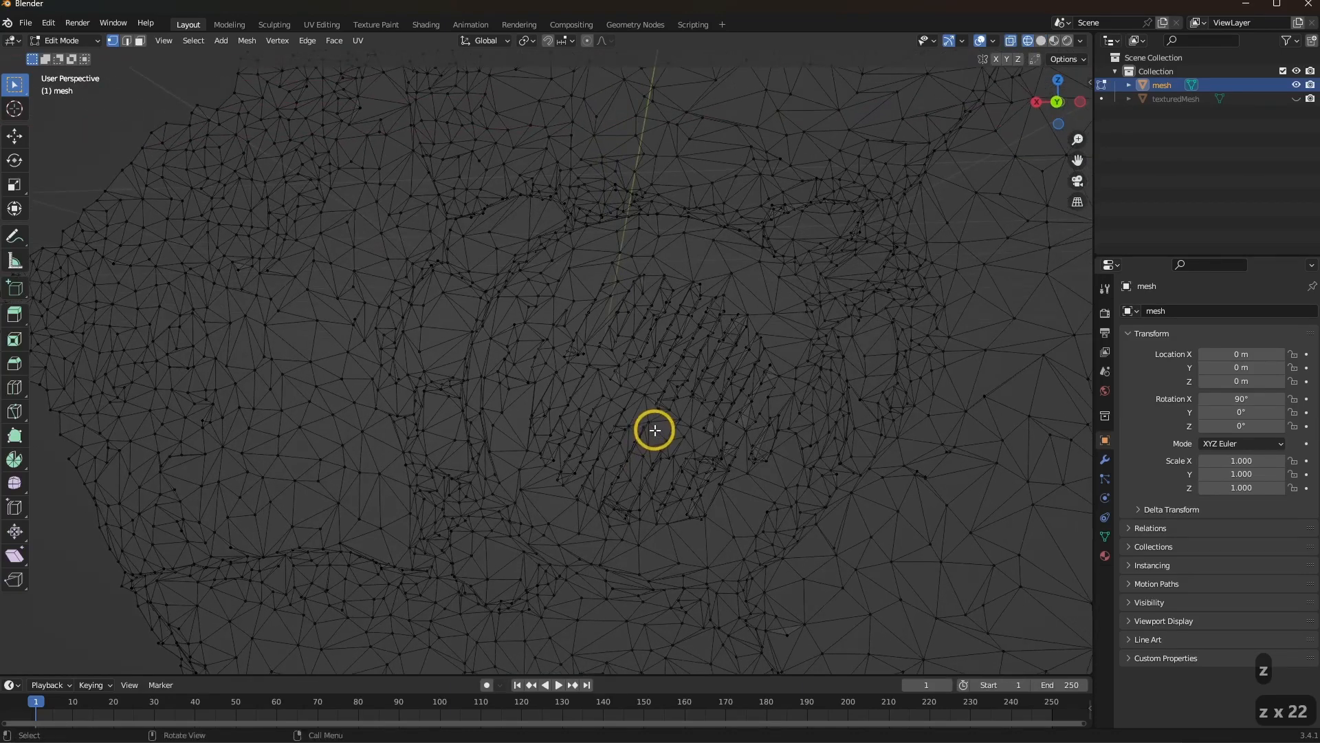
key(c)
scroll(640, 395, up, 4)
click(656, 391)
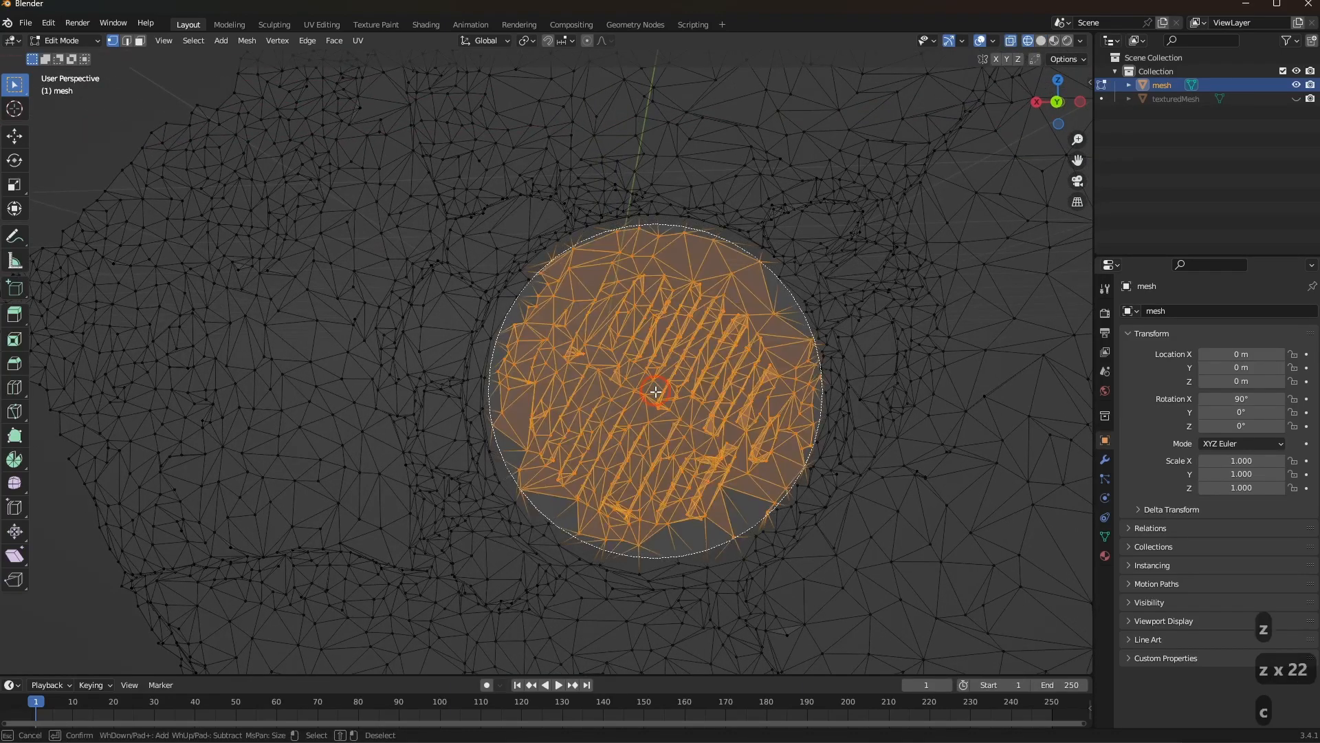
mouse_move(656, 392)
mouse_down()
mouse_move(677, 404)
mouse_move(646, 409)
mouse_move(644, 376)
mouse_up()
right_click(644, 378)
key(ctrl+g)
click(690, 440)
Return to Object Mode, add a Decimate modifier to mesh and display it in Material Preview shading
scroll(695, 444, down, 3)
shift+middle_drag(720, 485, 697, 469)
key(Tab)
shift+middle_drag(688, 486, 748, 424)
click(1108, 460)
click(1210, 313)
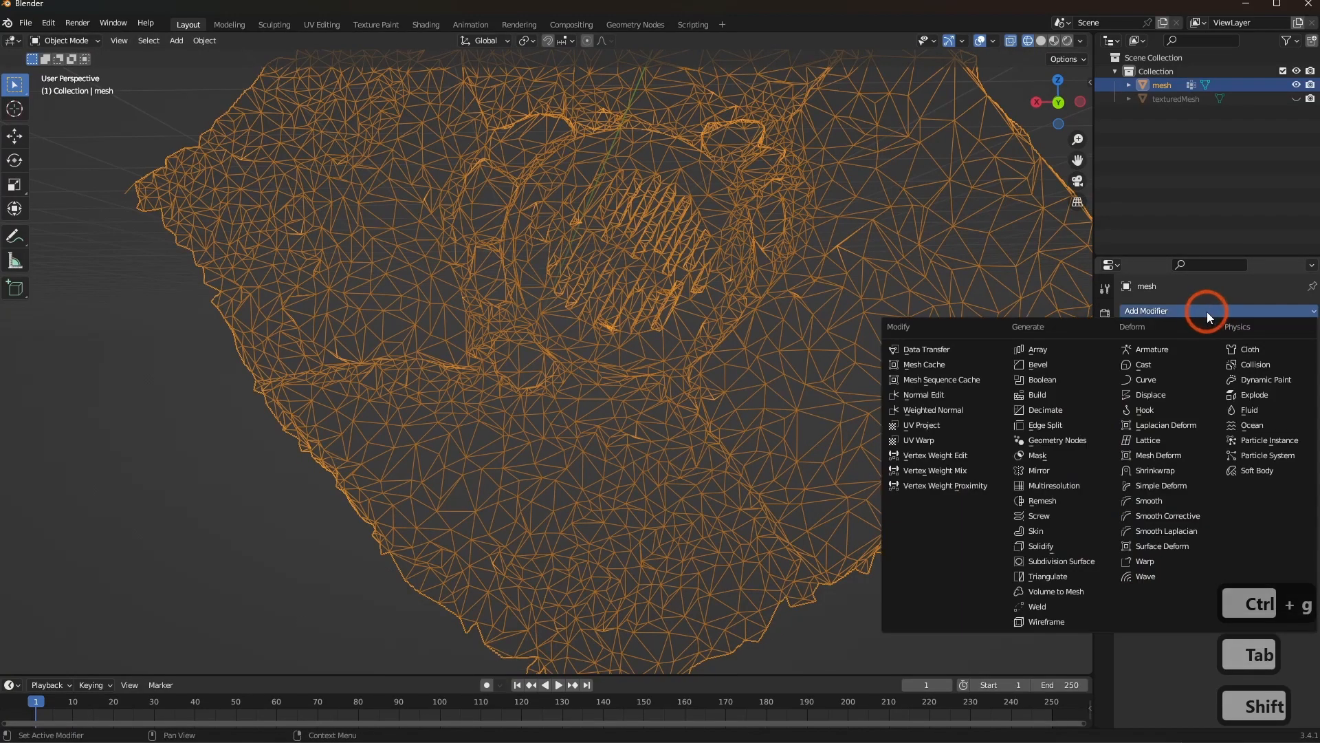
click(1035, 410)
key(z)
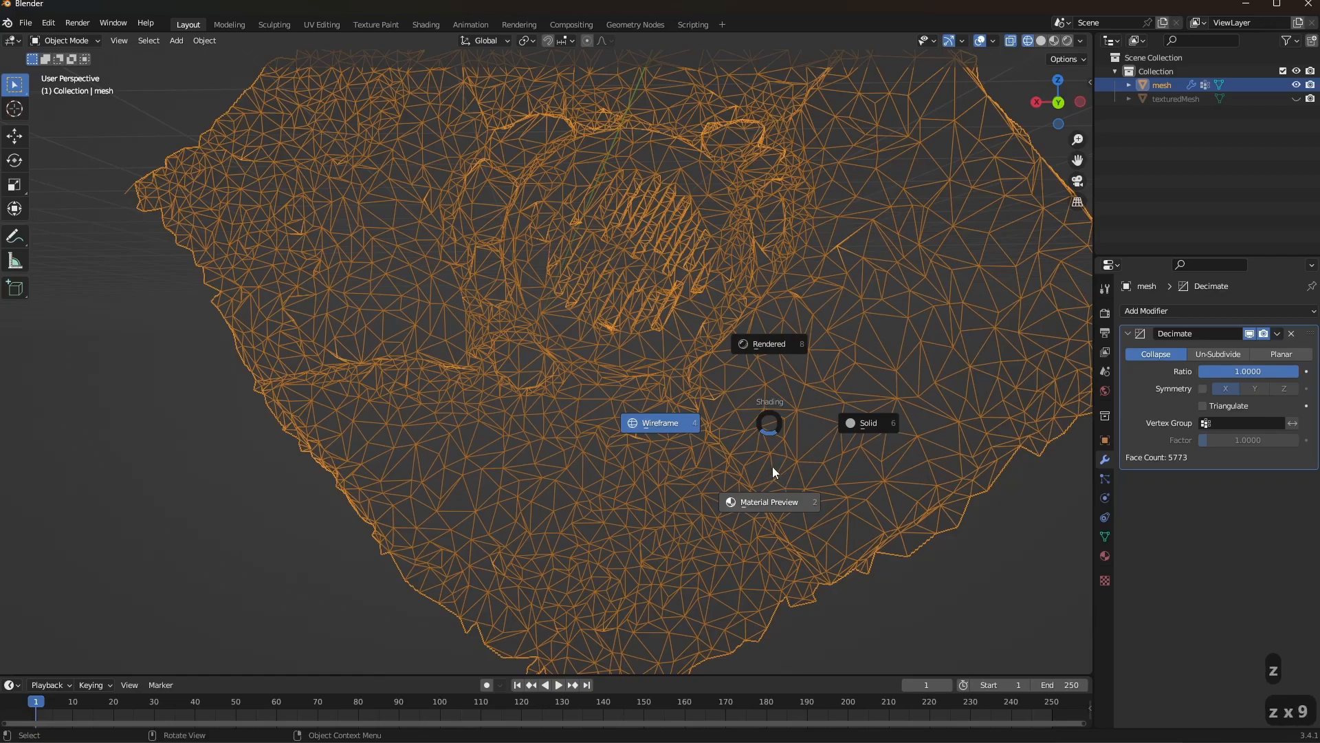
click(773, 468)
Lower the Decimate ratio to 0.2162 and set its vertex group to Group with the influence inverted, protecting the grate
shift+middle_drag(592, 356, 573, 442)
mouse_move(573, 441)
middle_down()
mouse_move(595, 435)
mouse_move(601, 420)
mouse_move(585, 419)
middle_up()
scroll(596, 436, down, 3)
scroll(608, 418, up, 3)
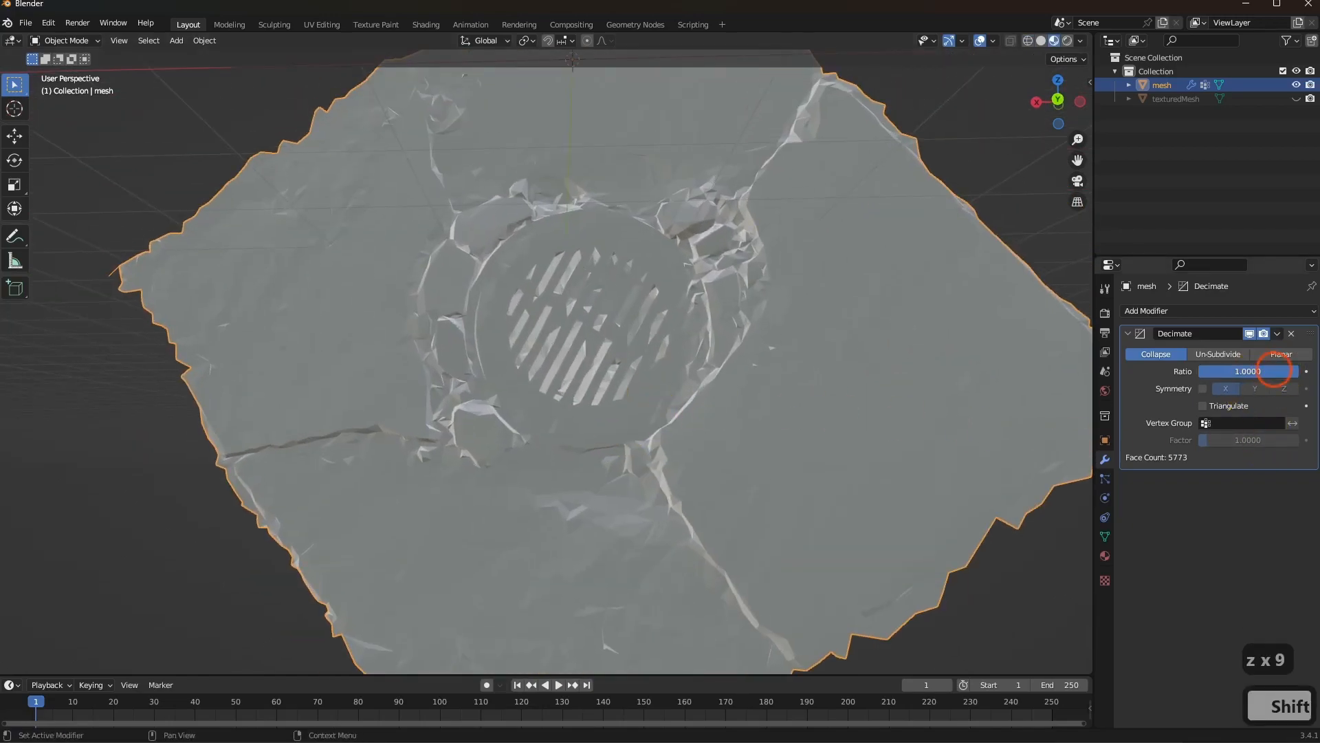
mouse_move(1219, 371)
shift+mouse_down()
mouse_move(1184, 371)
mouse_move(1251, 371)
mouse_move(1213, 371)
shift+mouse_up()
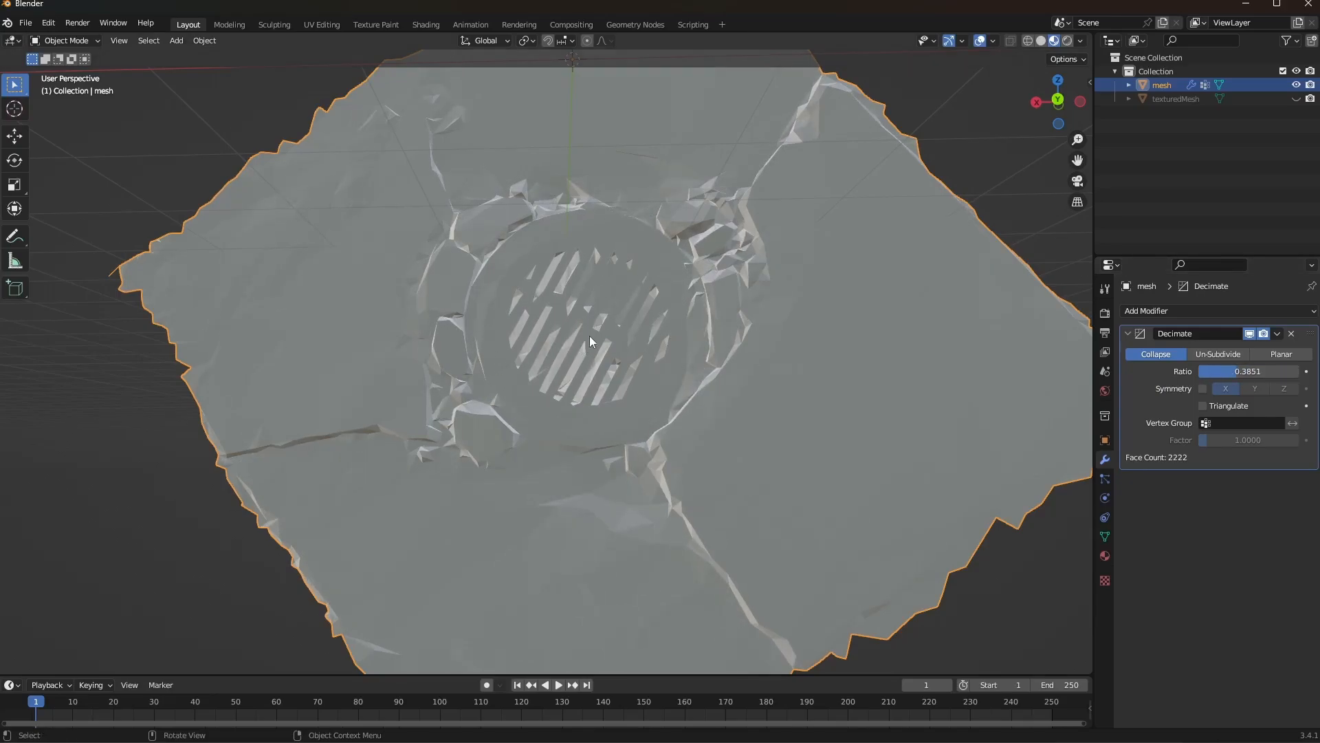
drag(1245, 379, 1221, 380)
click(1229, 422)
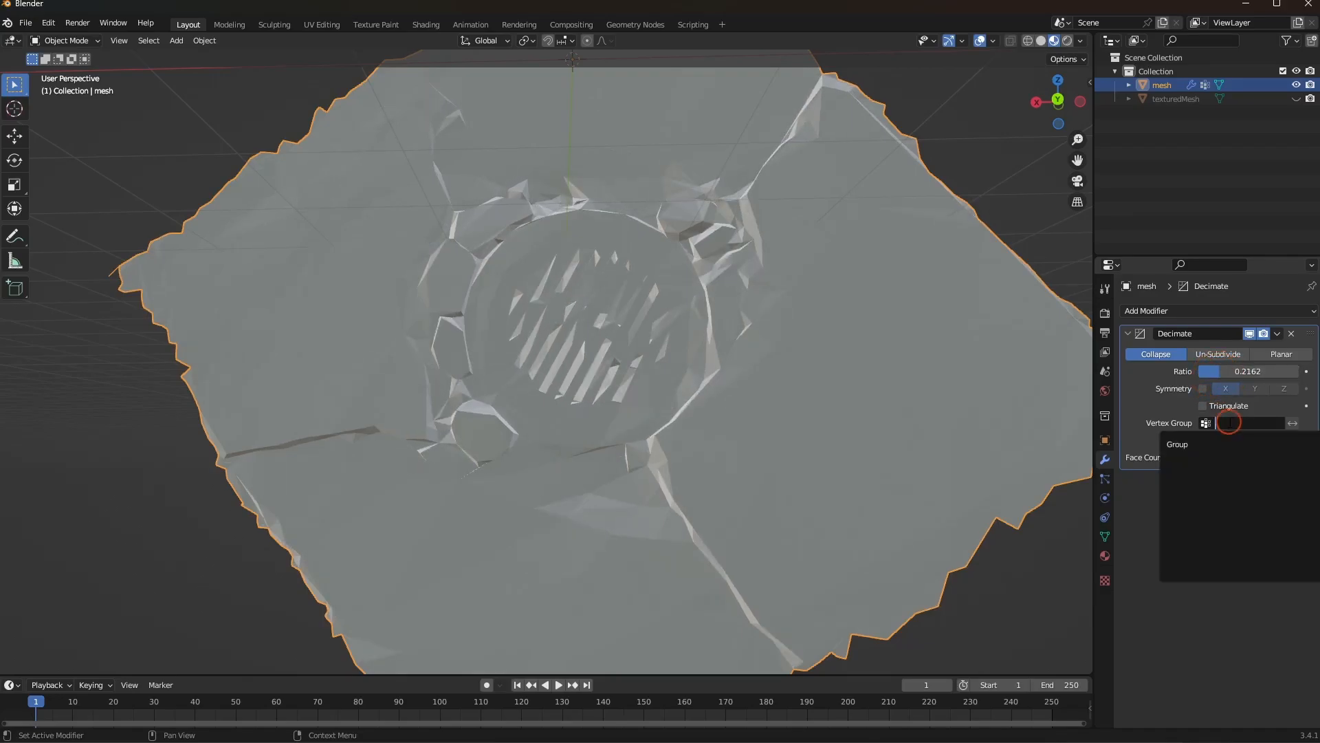
click(1219, 444)
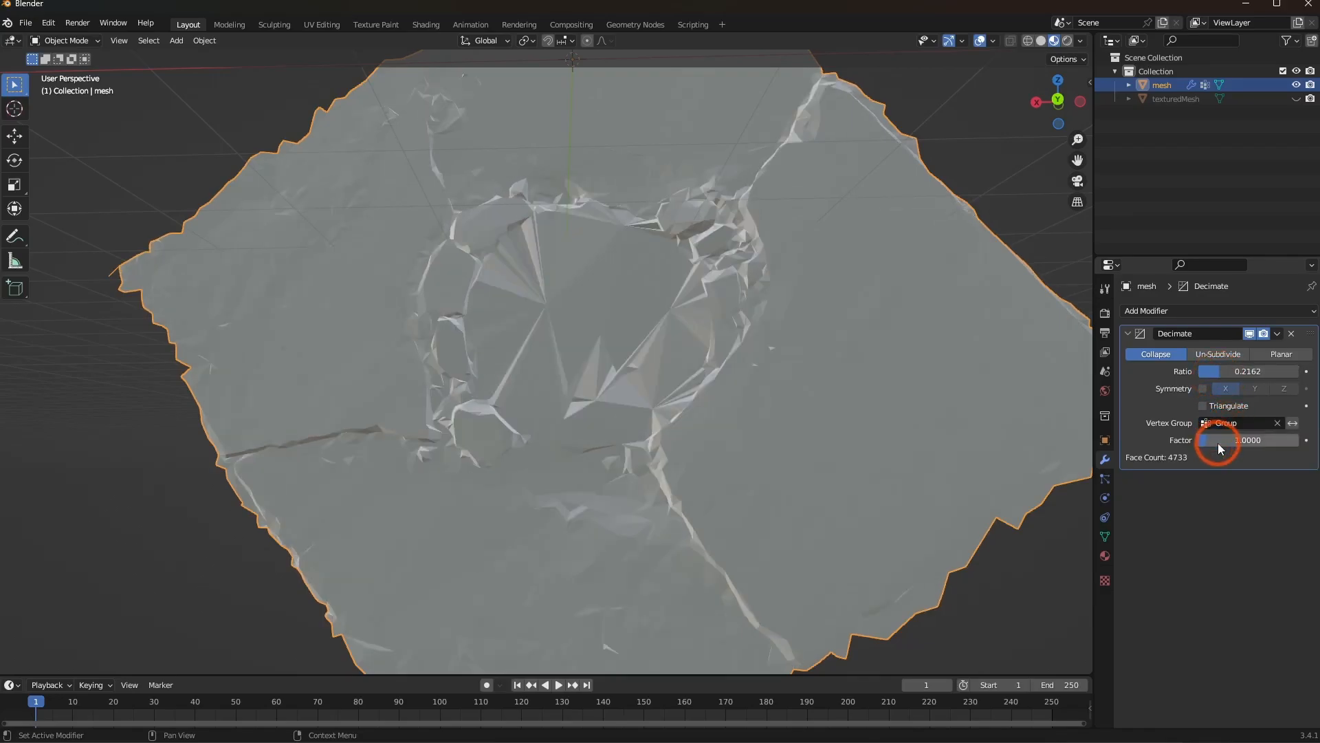
click(1293, 423)
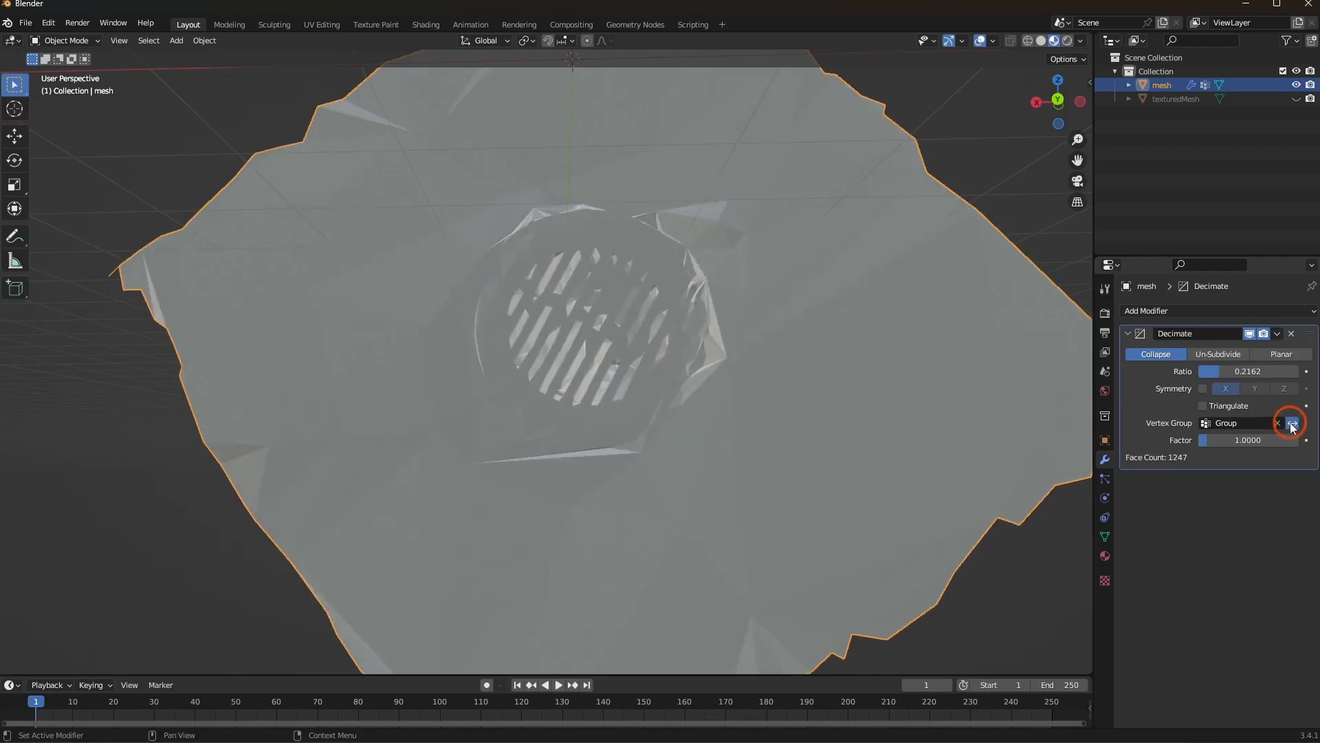
Raise the Decimate modifier's ratio to 0.4392
mouse_move(1250, 372)
mouse_down()
mouse_move(1273, 377)
mouse_move(1250, 371)
mouse_up()
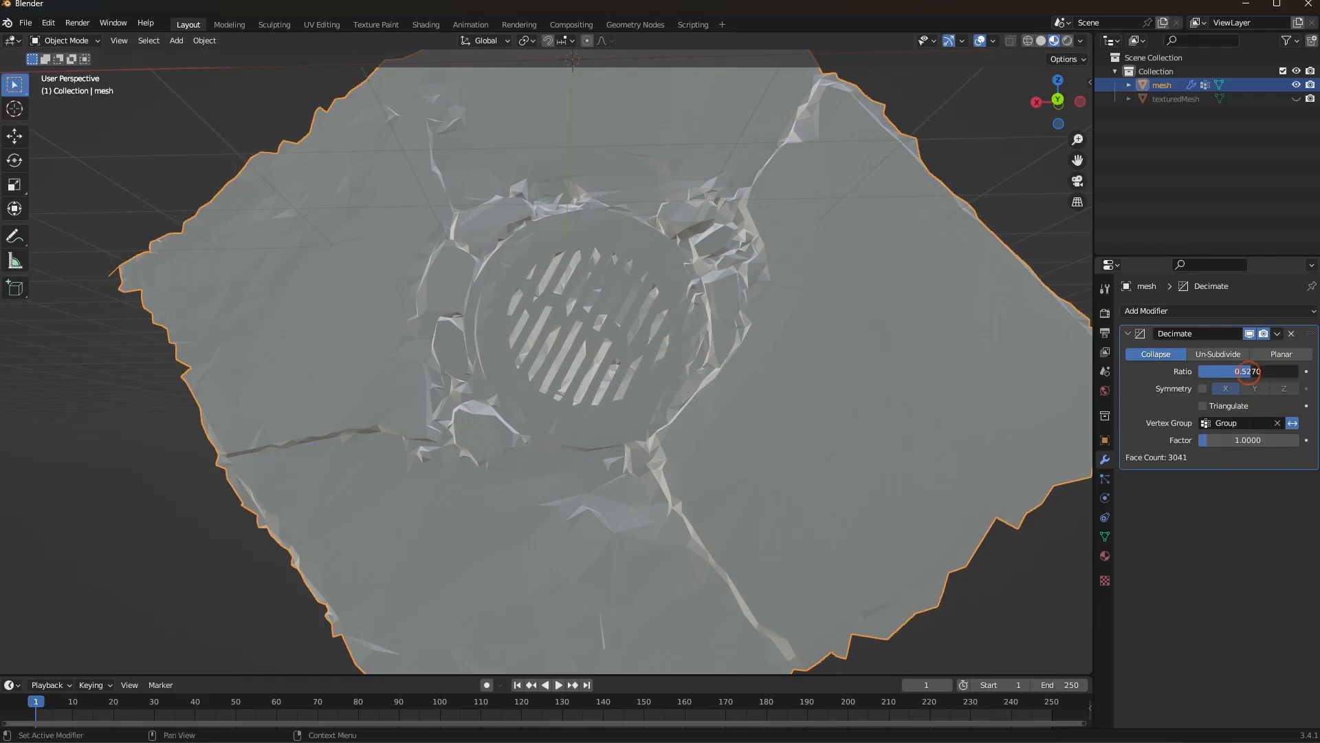
drag(1237, 371, 1277, 371)
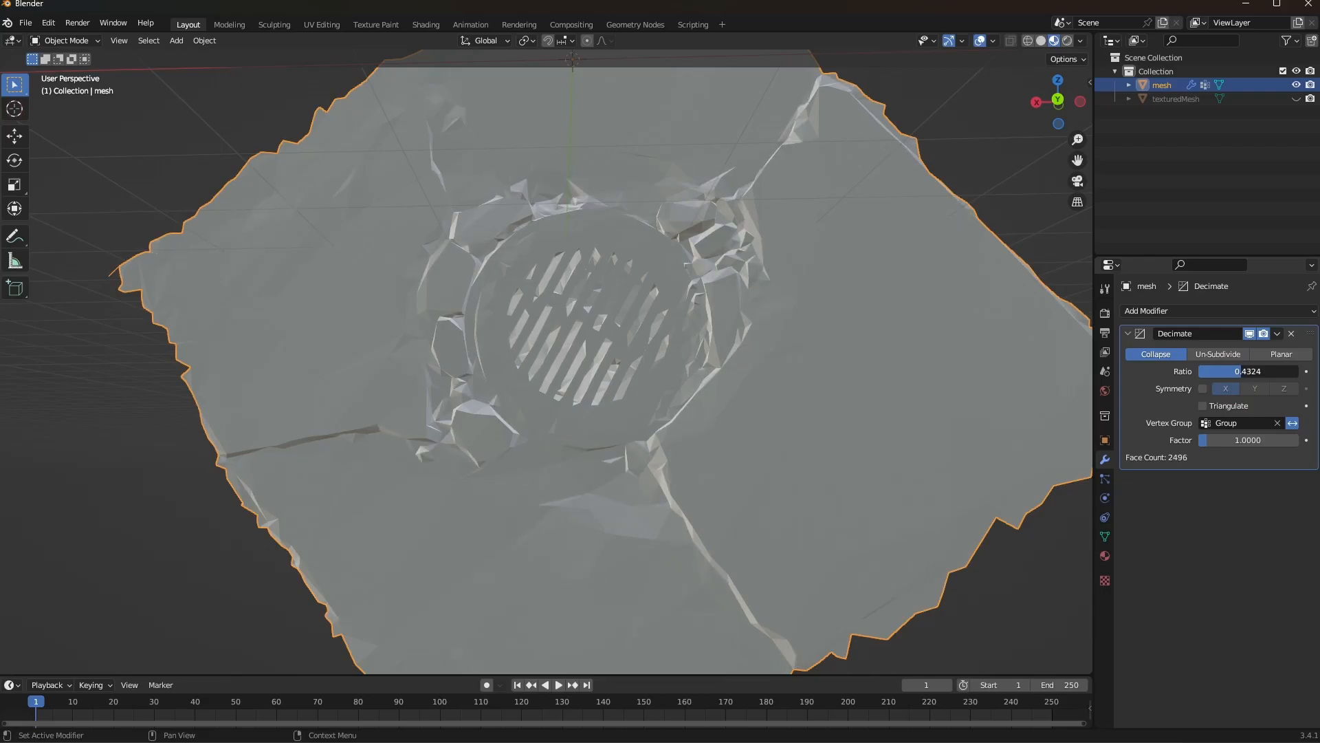
scroll(740, 394, down, 4)
middle_drag(740, 393, 654, 416)
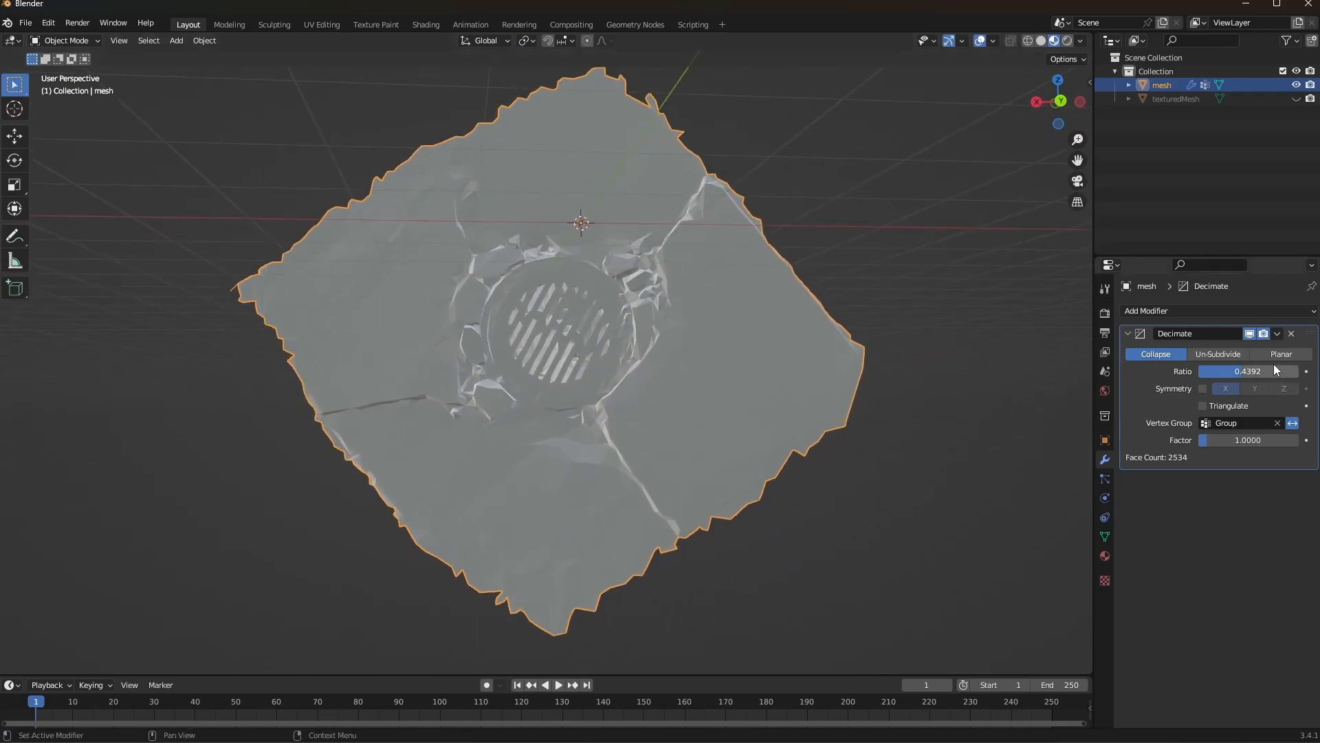
click(1278, 334)
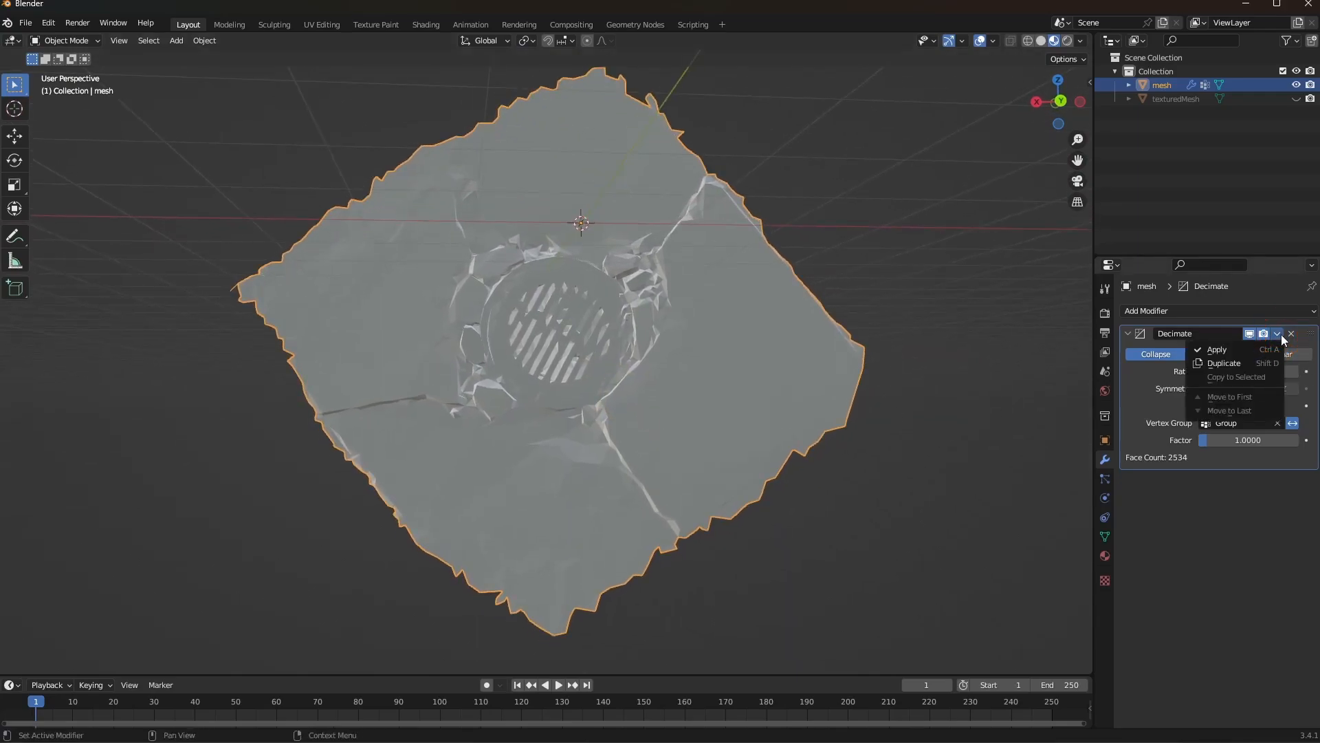
Examine the decimated mesh in Wireframe shading, comparing triangle density on the grate with the surrounding slabs
scroll(642, 409, up, 4)
middle_drag(642, 409, 634, 318)
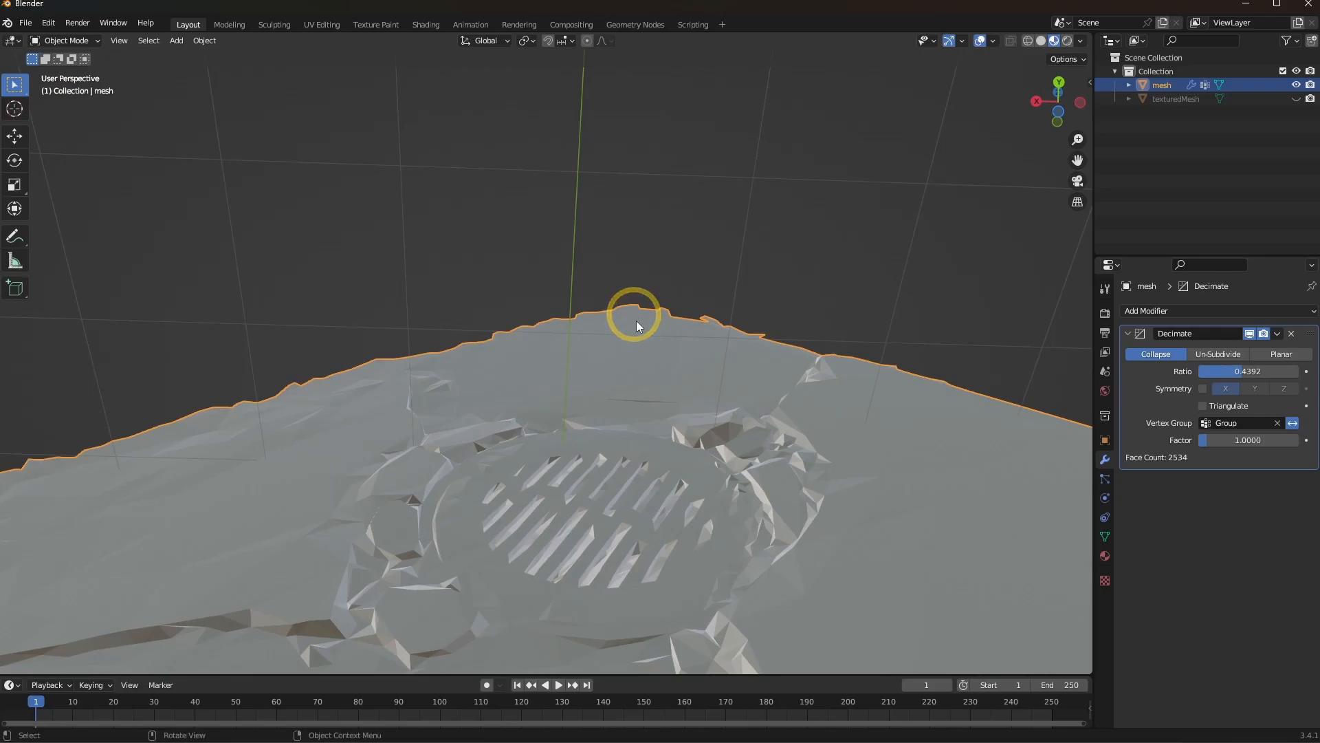
key(z)
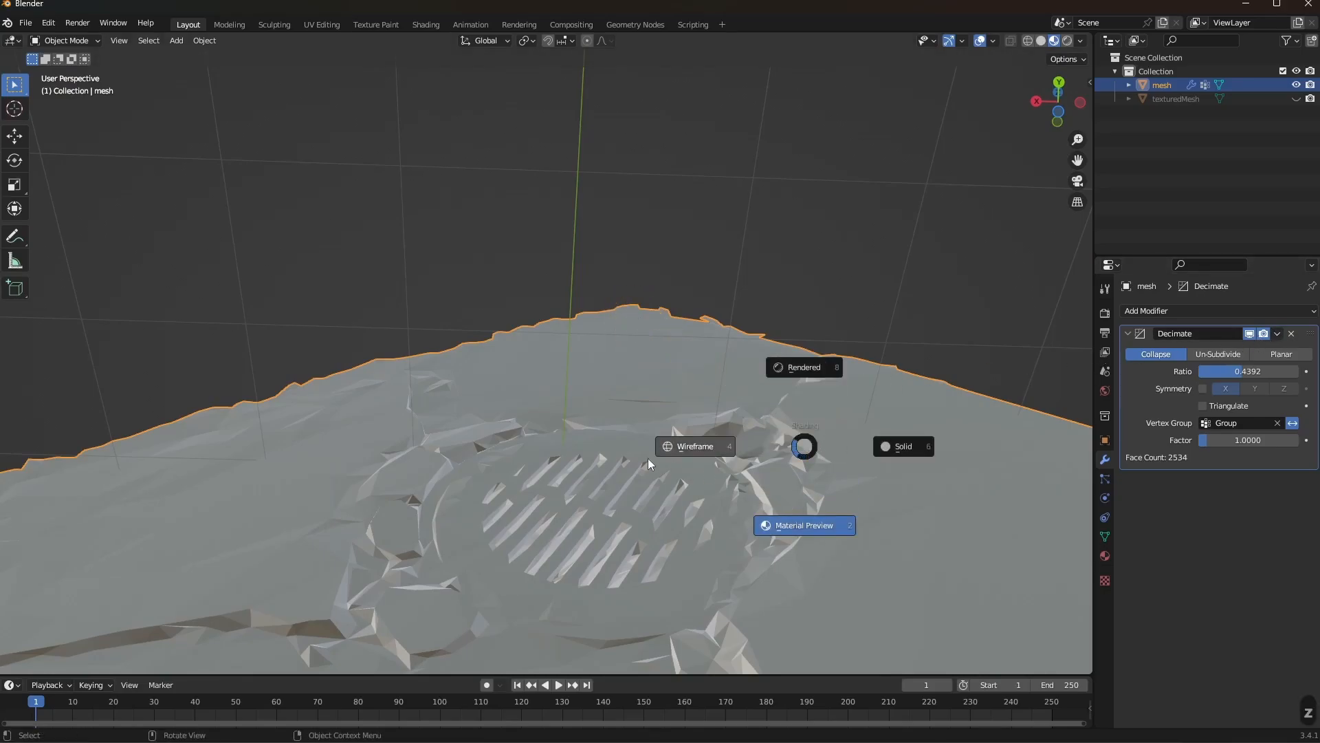
mouse_move(712, 458)
middle_down()
mouse_move(699, 537)
mouse_move(732, 477)
mouse_move(723, 493)
middle_up()
scroll(569, 443, up, 5)
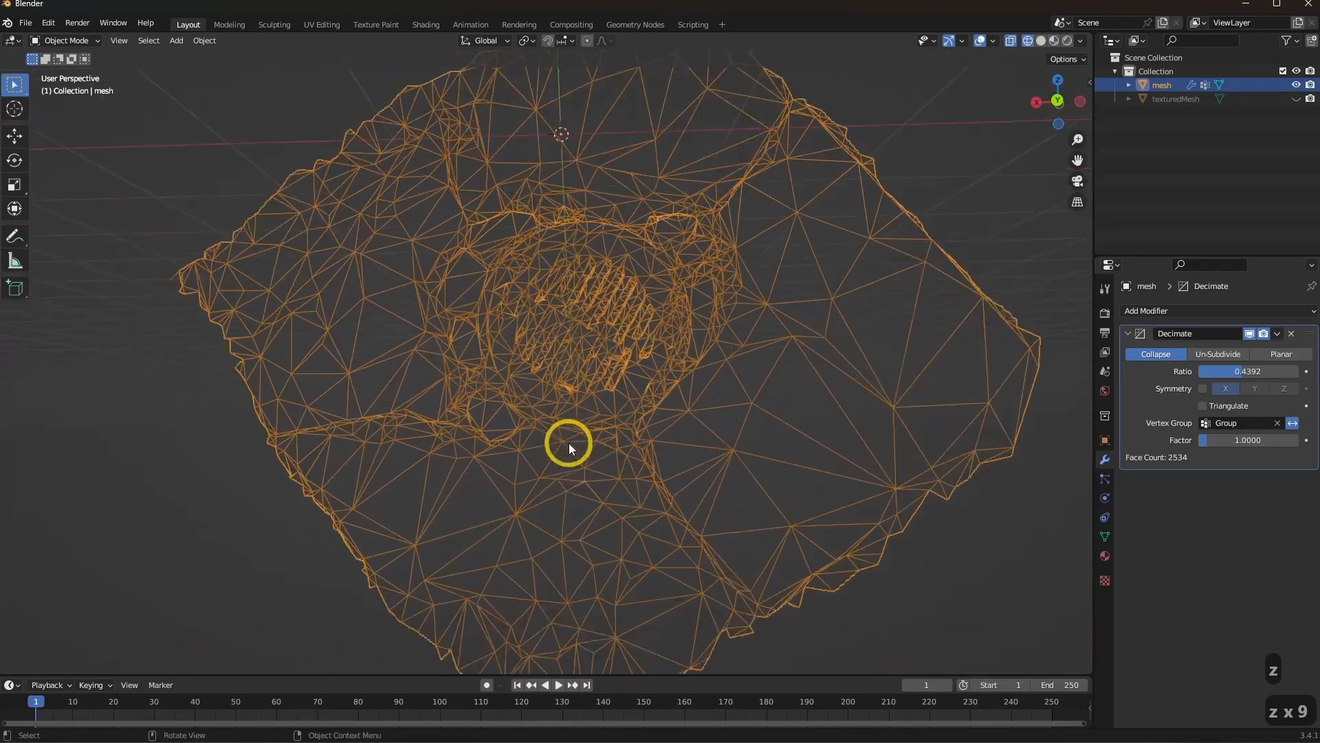
shift+middle_drag(610, 506, 649, 495)
scroll(649, 495, down, 2)
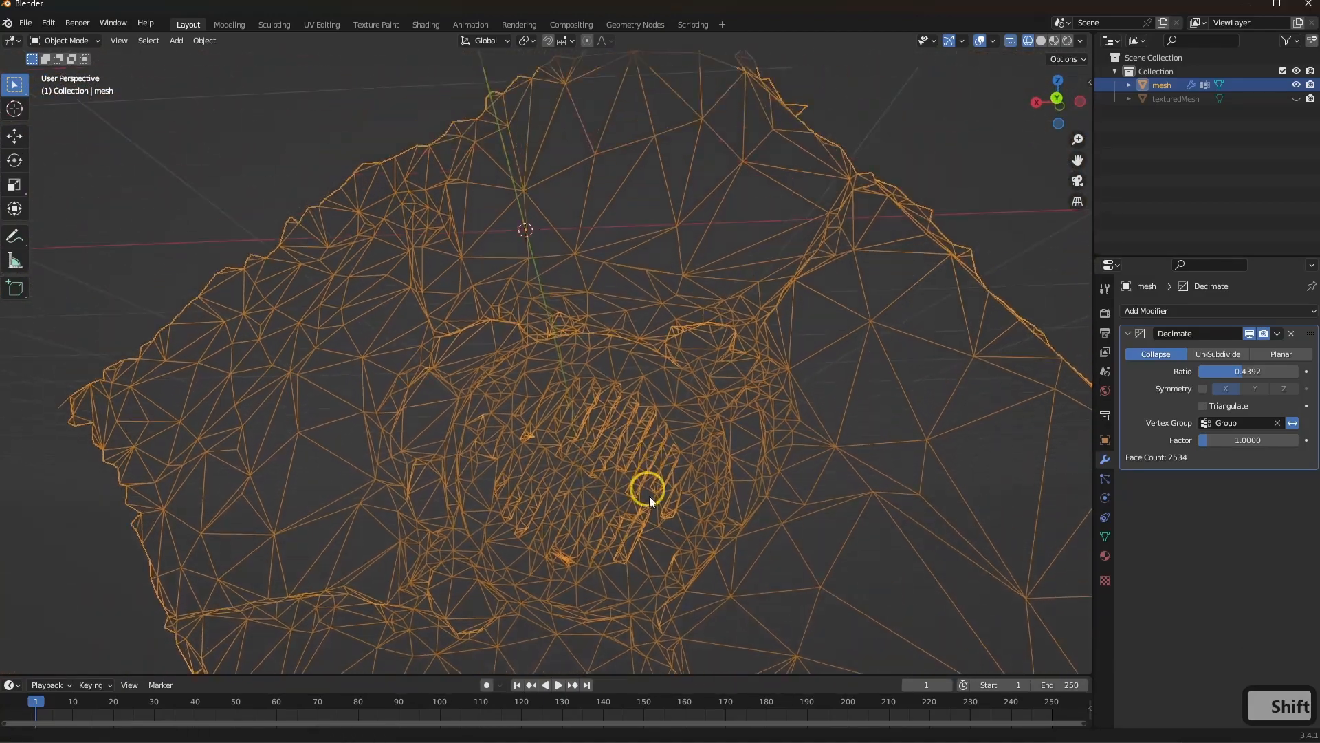
middle_drag(605, 385, 622, 400)
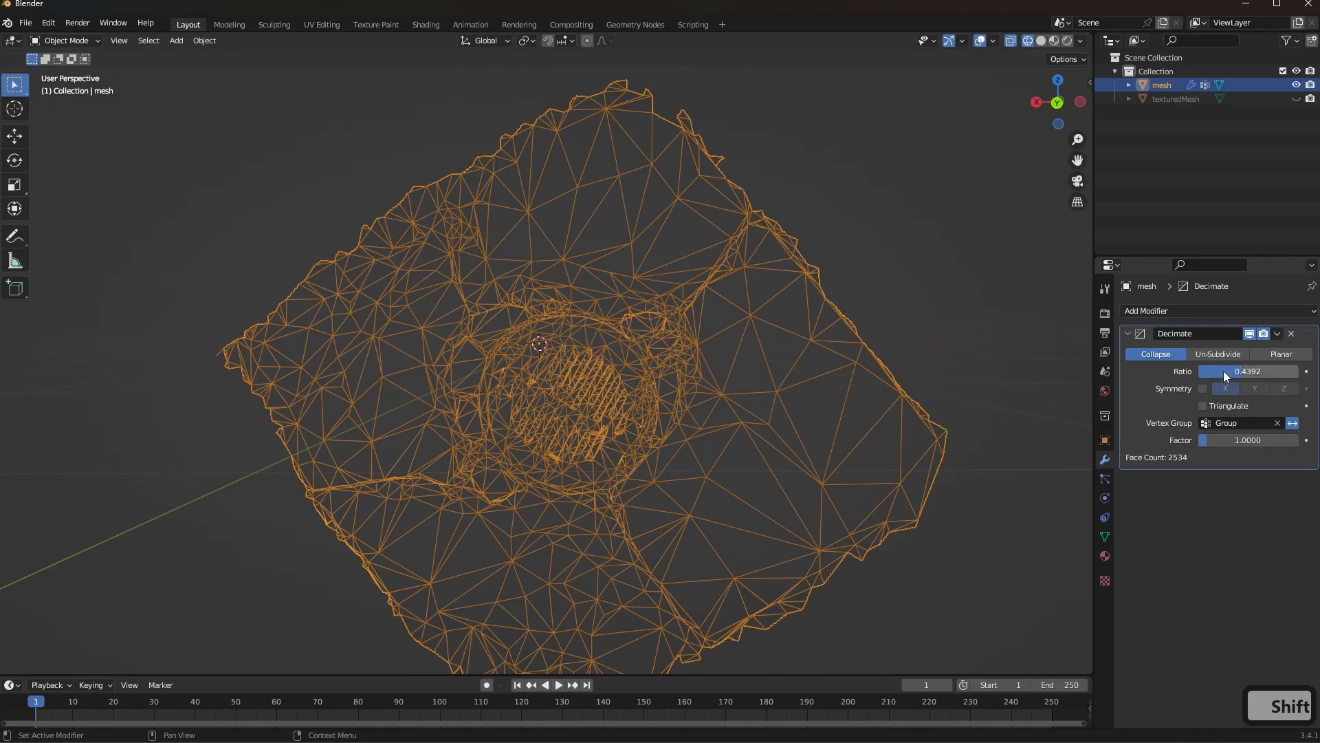
Duplicate the decimated mesh in place and hide the copy as a backup
scroll(721, 423, down, 1)
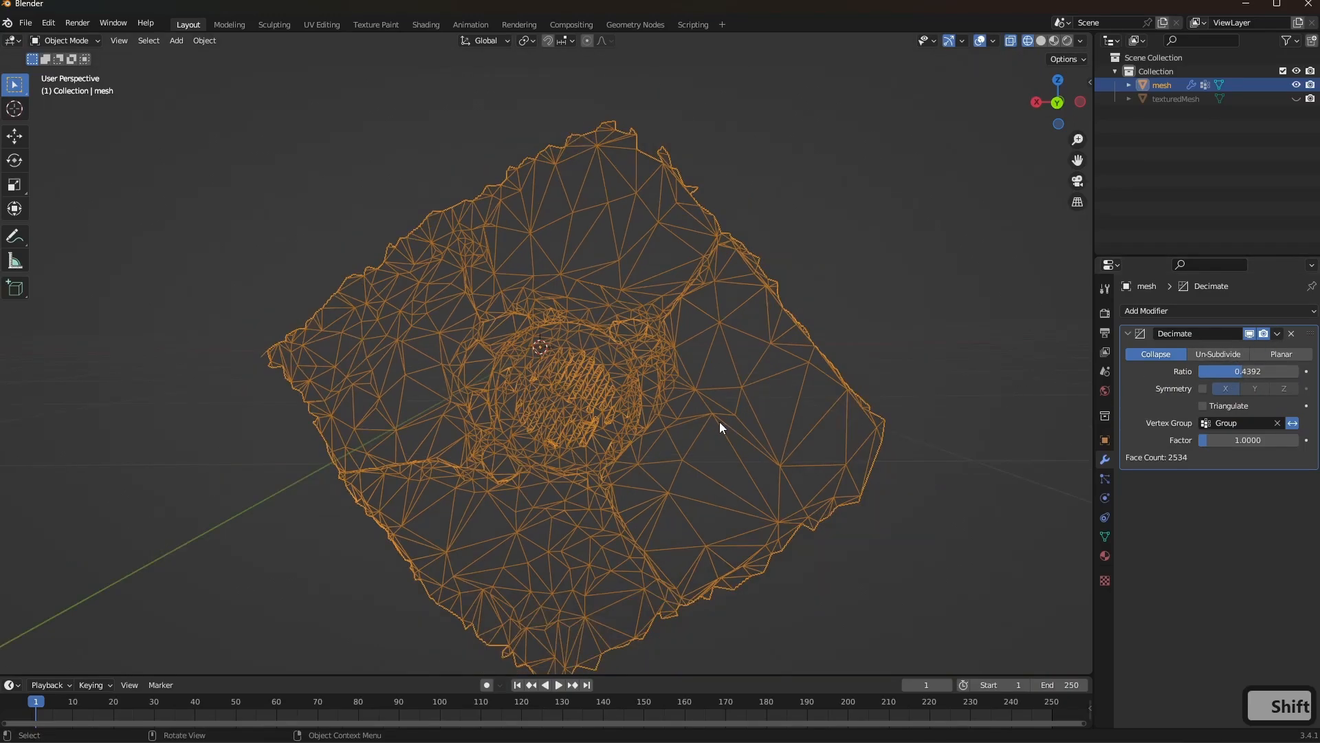
shift+middle_drag(701, 366, 724, 372)
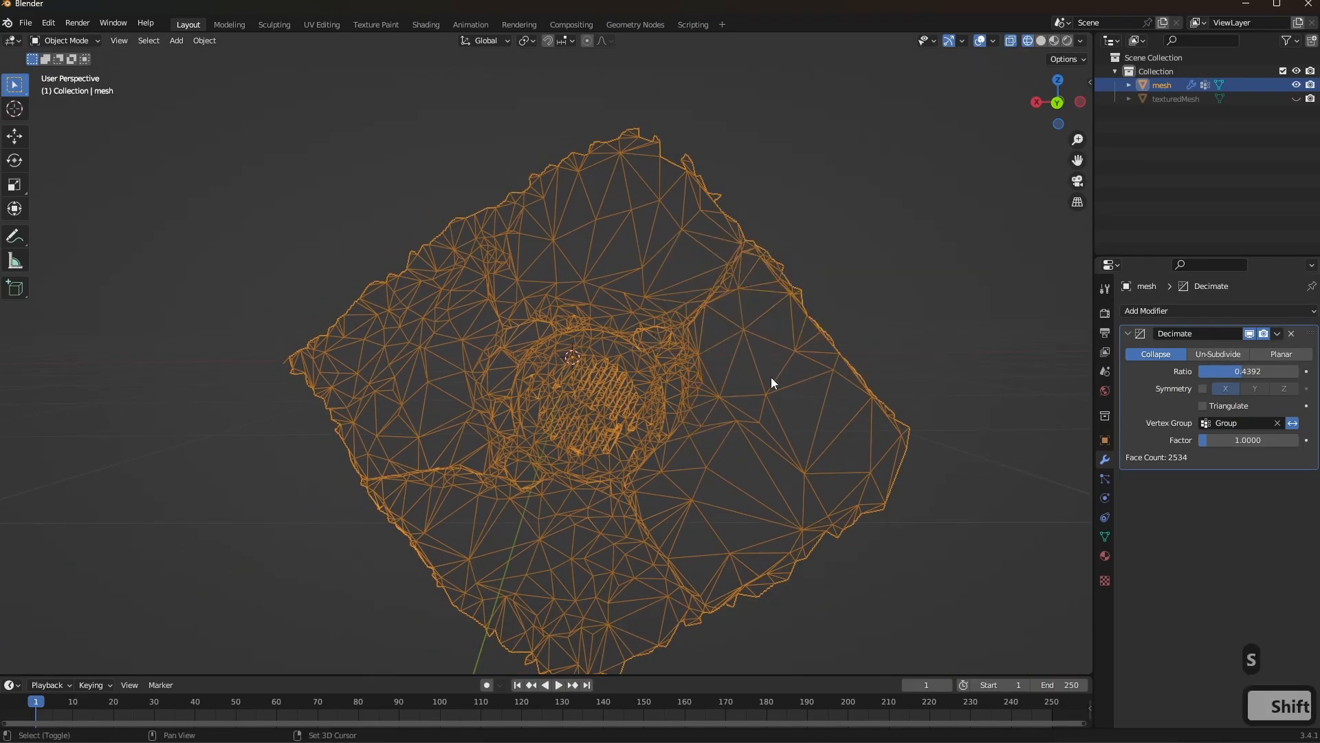
key(shift+d)
key(Escape)
key(h)
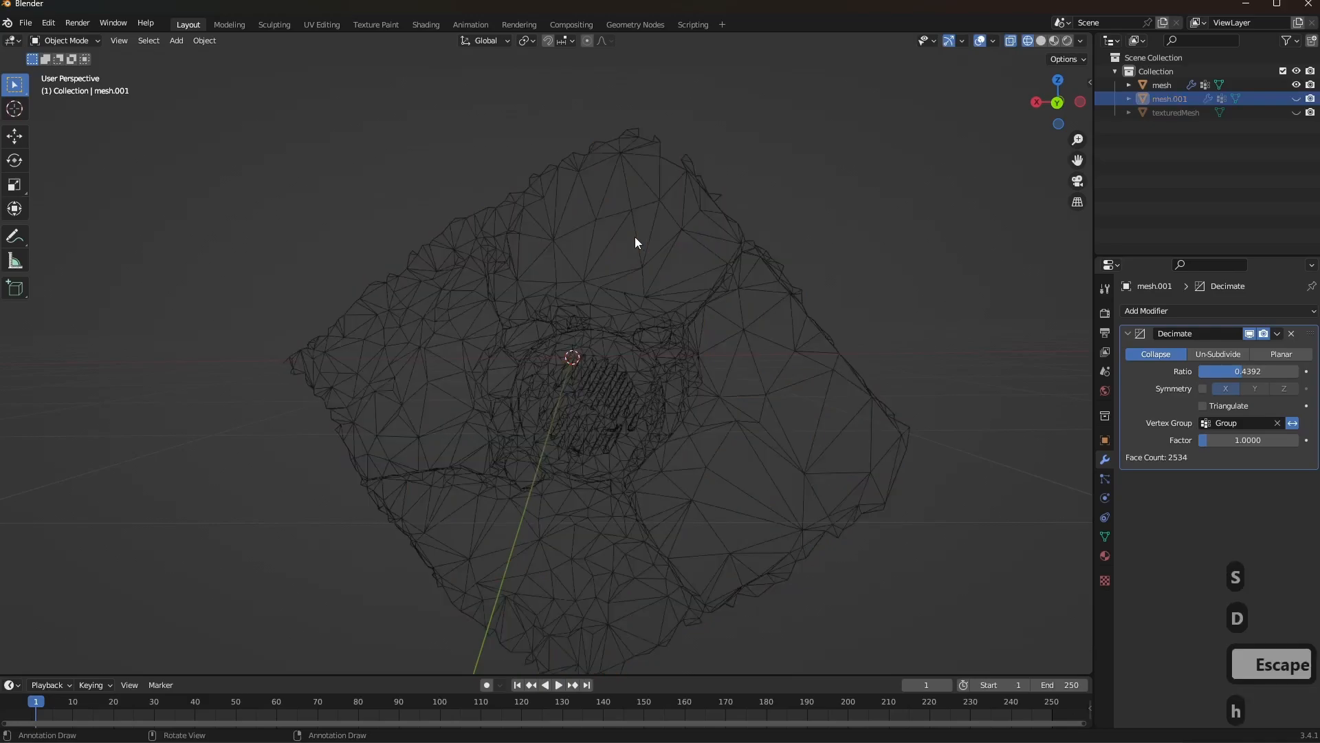
Select the original mesh and apply its Decimate modifier
click(1145, 82)
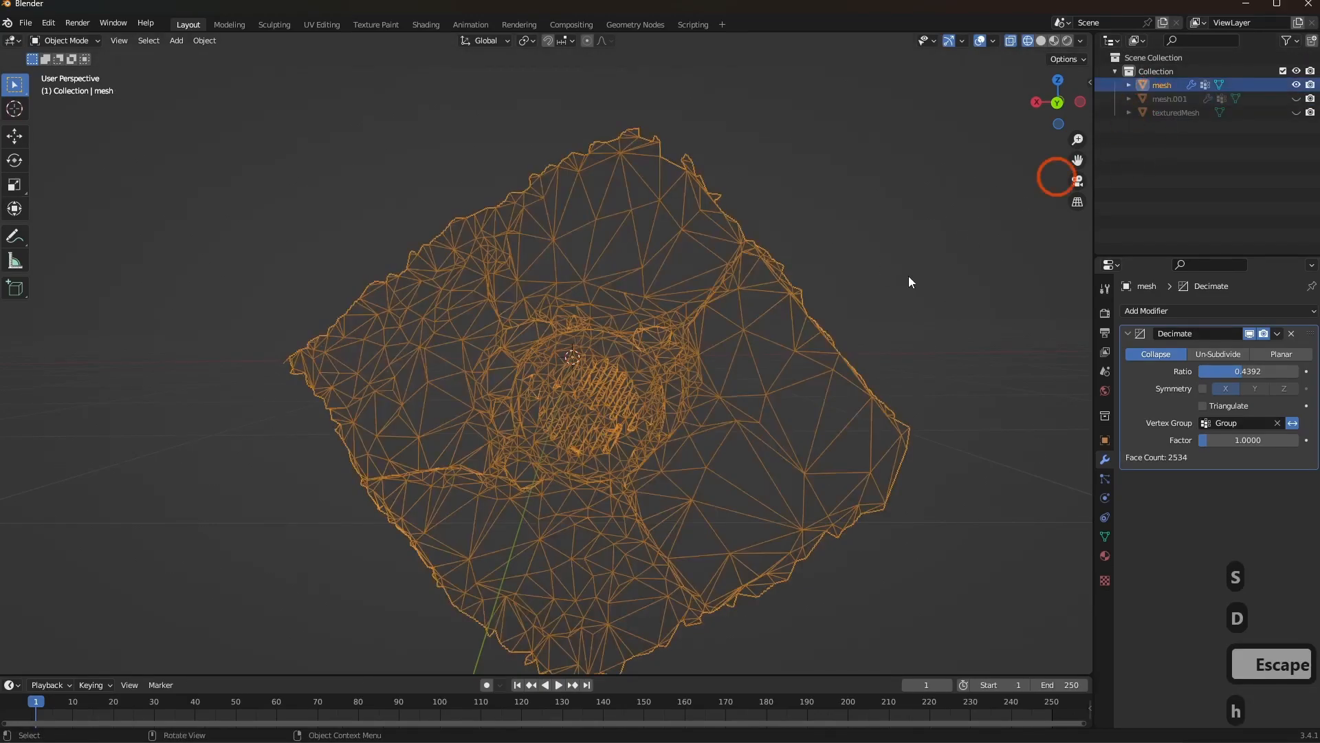
click(1278, 335)
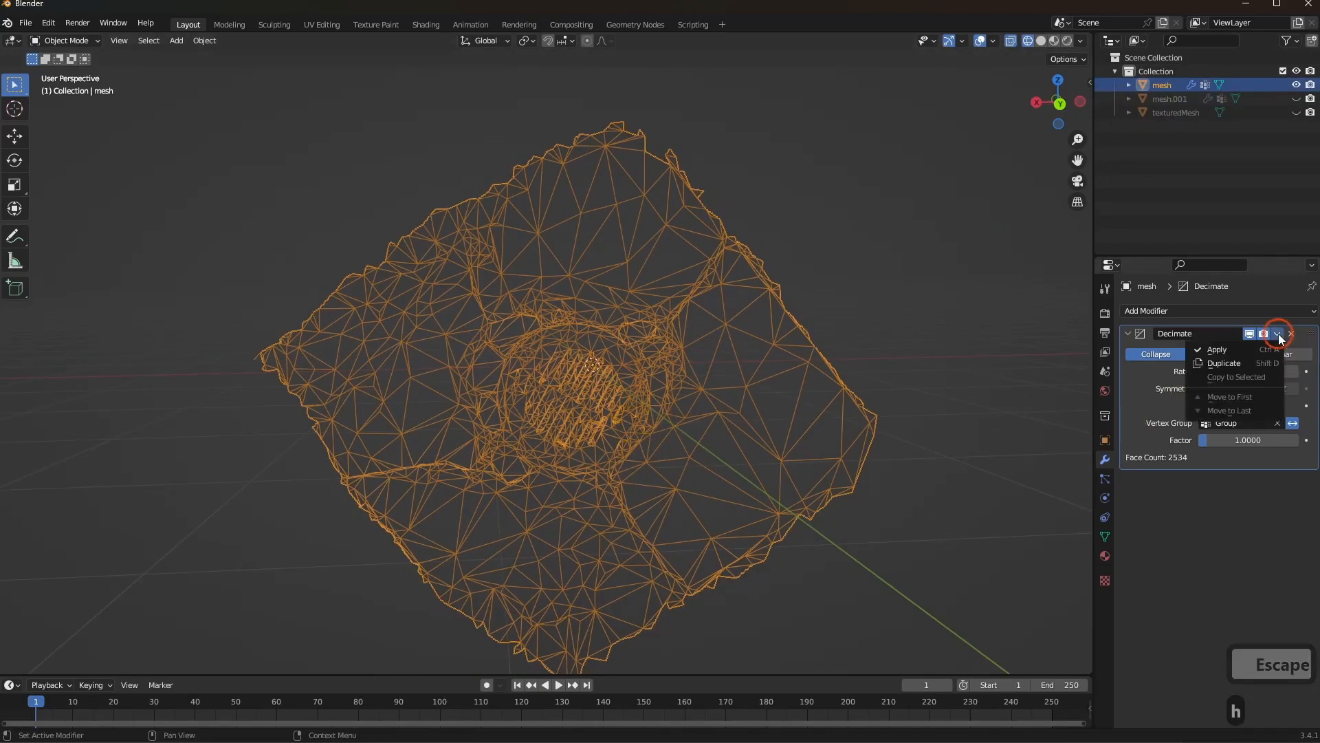
click(1263, 346)
Display the mesh in Material Preview shading and enter Edit Mode
scroll(575, 480, up, 4)
mouse_move(578, 491)
shift+middle_down()
mouse_move(562, 398)
mouse_move(557, 460)
shift+middle_up()
key(z)
click(547, 536)
scroll(611, 535, down, 3)
key(Tab)
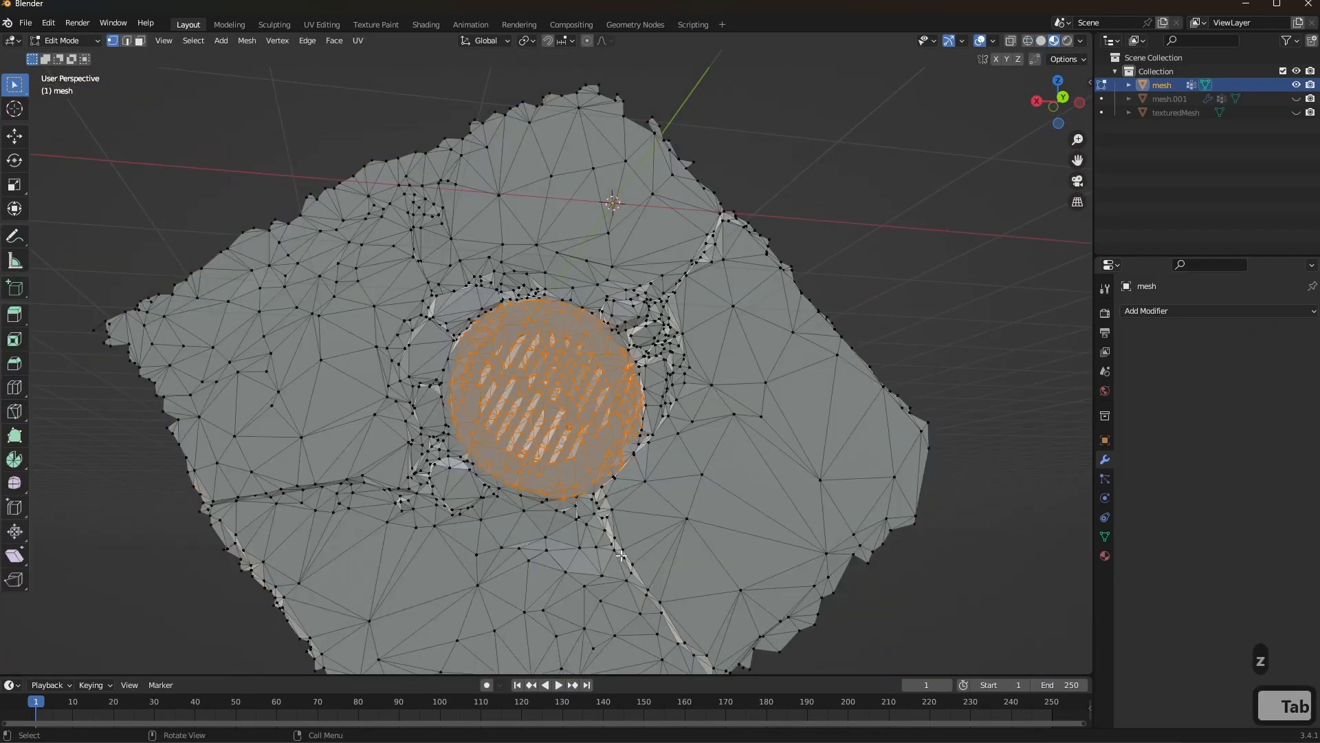
Examine the mesh's jagged outer border and the triangle distribution on the slabs below the grate
shift+middle_drag(450, 490, 568, 466)
mouse_move(569, 465)
middle_down()
mouse_move(563, 501)
mouse_move(604, 316)
mouse_move(531, 448)
mouse_move(656, 469)
mouse_move(612, 457)
middle_up()
scroll(678, 499, up, 4)
shift+middle_drag(659, 493, 534, 420)
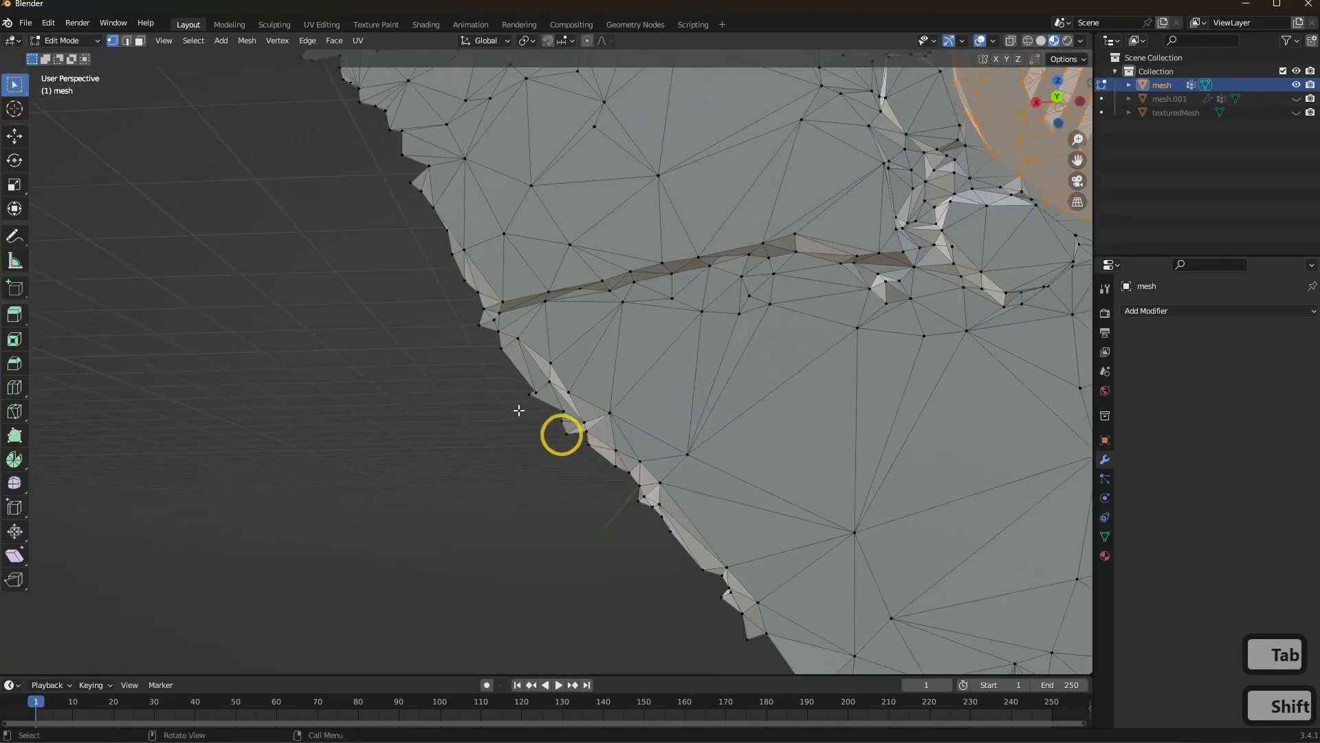
click(495, 333)
scroll(491, 371, down, 2)
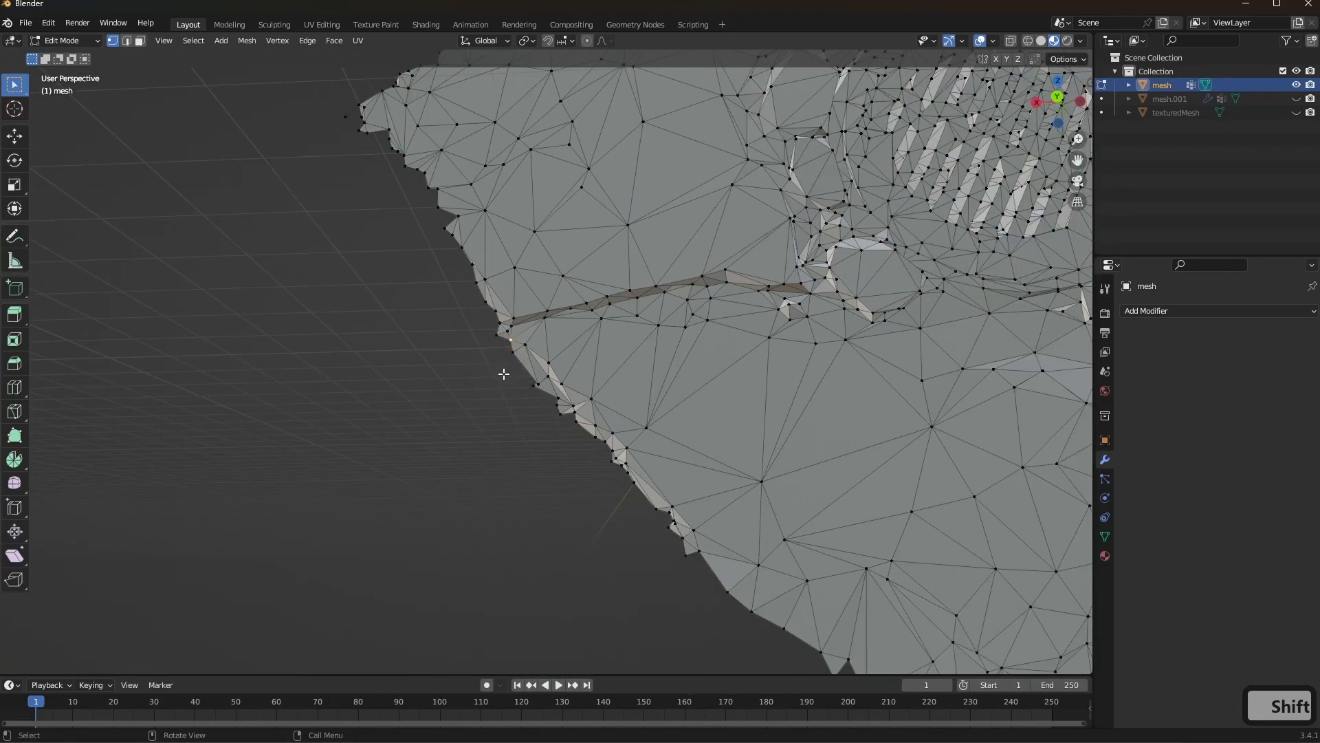
scroll(506, 373, down, 3)
middle_drag(507, 374, 561, 440)
scroll(622, 450, up, 2)
shift+middle_drag(643, 462, 564, 395)
scroll(544, 416, up, 1)
scroll(619, 388, down, 1)
scroll(837, 358, down, 2)
middle_drag(837, 359, 656, 382)
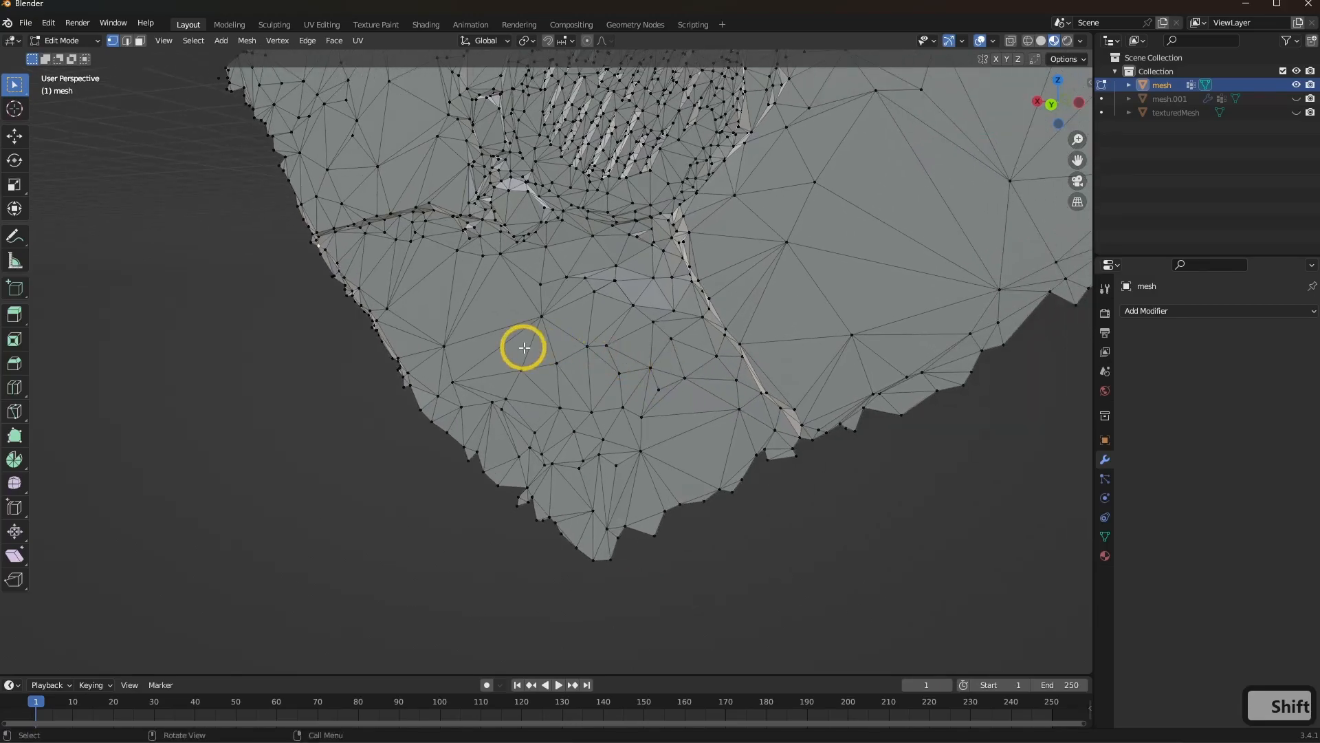
scroll(522, 350, down, 3)
middle_drag(534, 331, 572, 206)
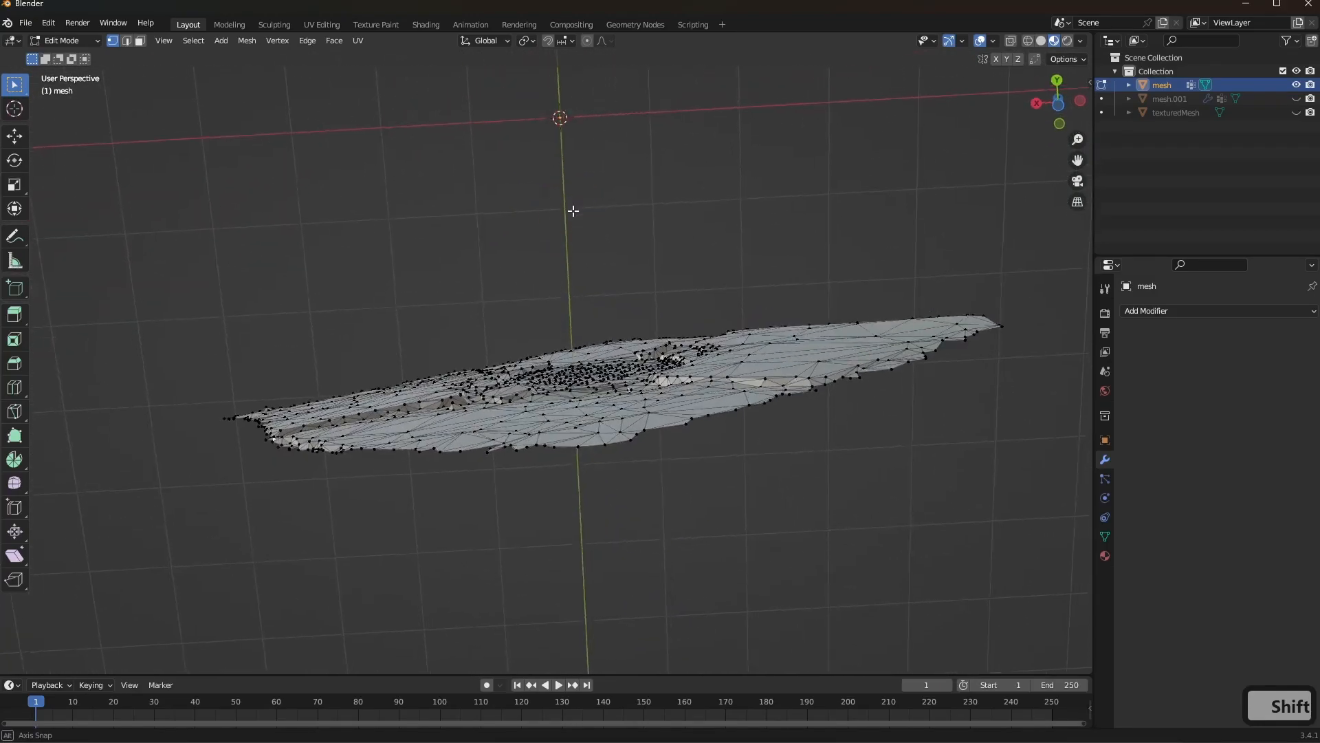
middle_drag(625, 419, 566, 488)
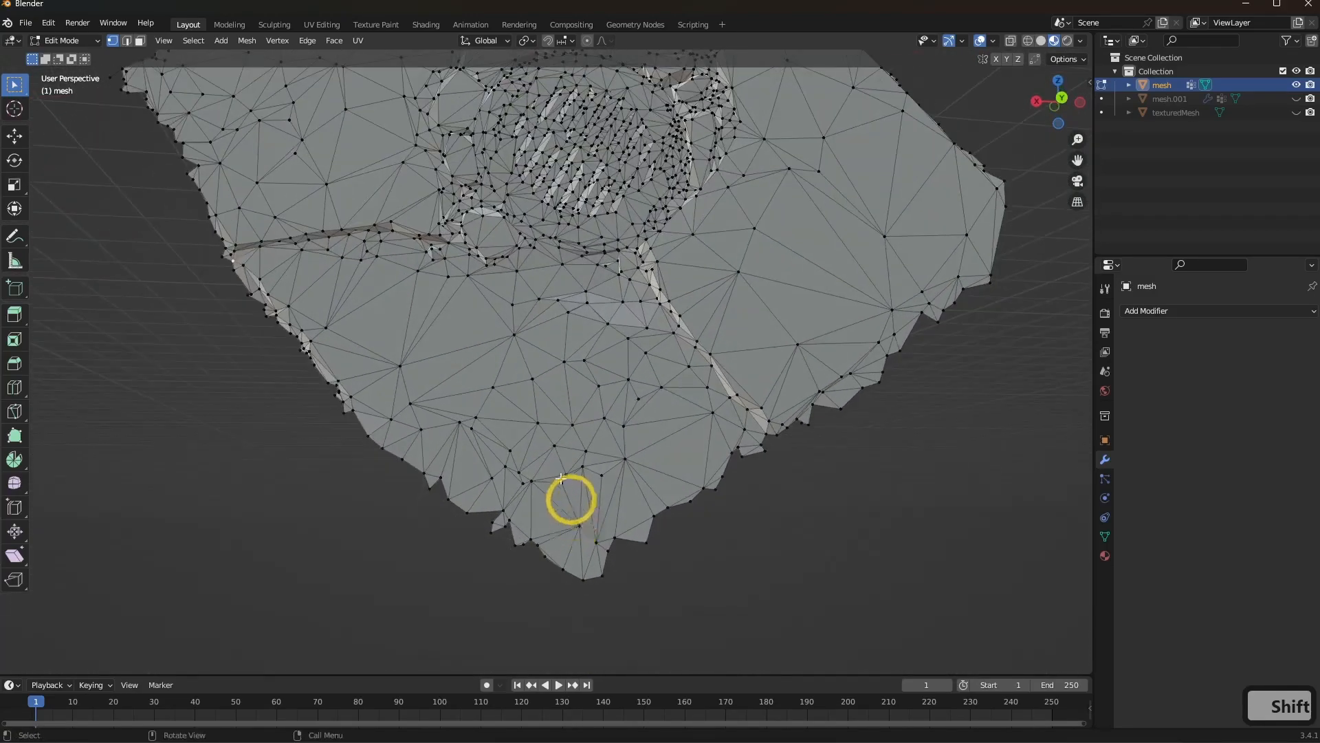
Circle-select the dense interior vertices of the slab below the grate and delete their faces
middle_drag(572, 407, 560, 415)
key(c)
scroll(539, 392, up, 8)
mouse_move(552, 390)
mouse_down()
mouse_move(571, 379)
mouse_move(575, 401)
mouse_up()
right_click(565, 413)
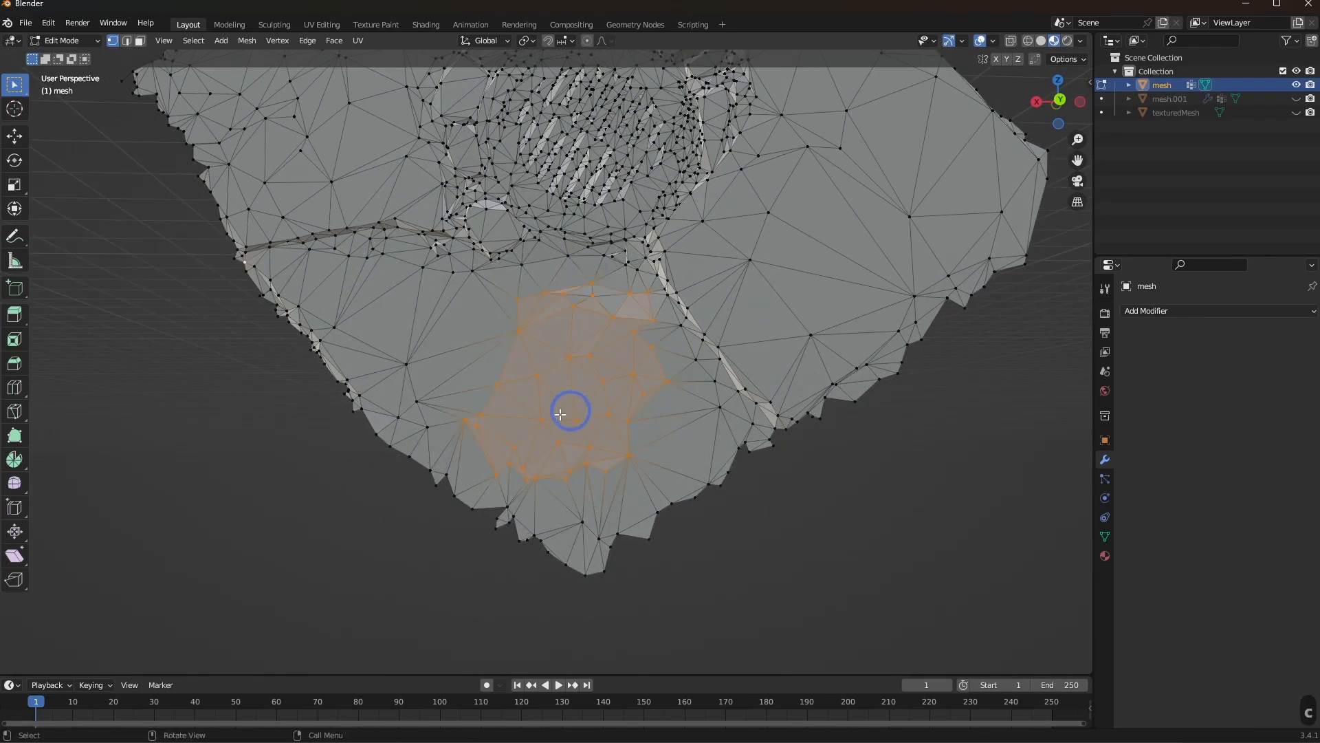
key(c)
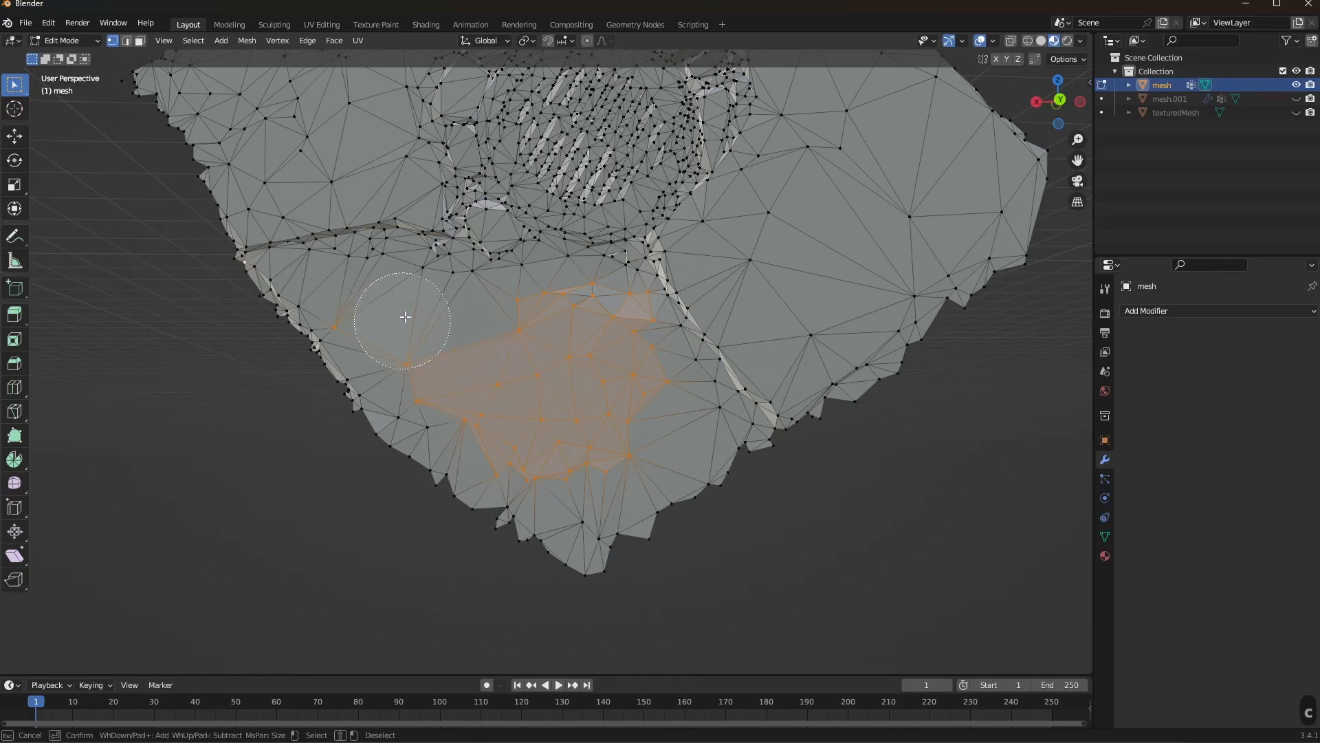
drag(405, 318, 455, 308)
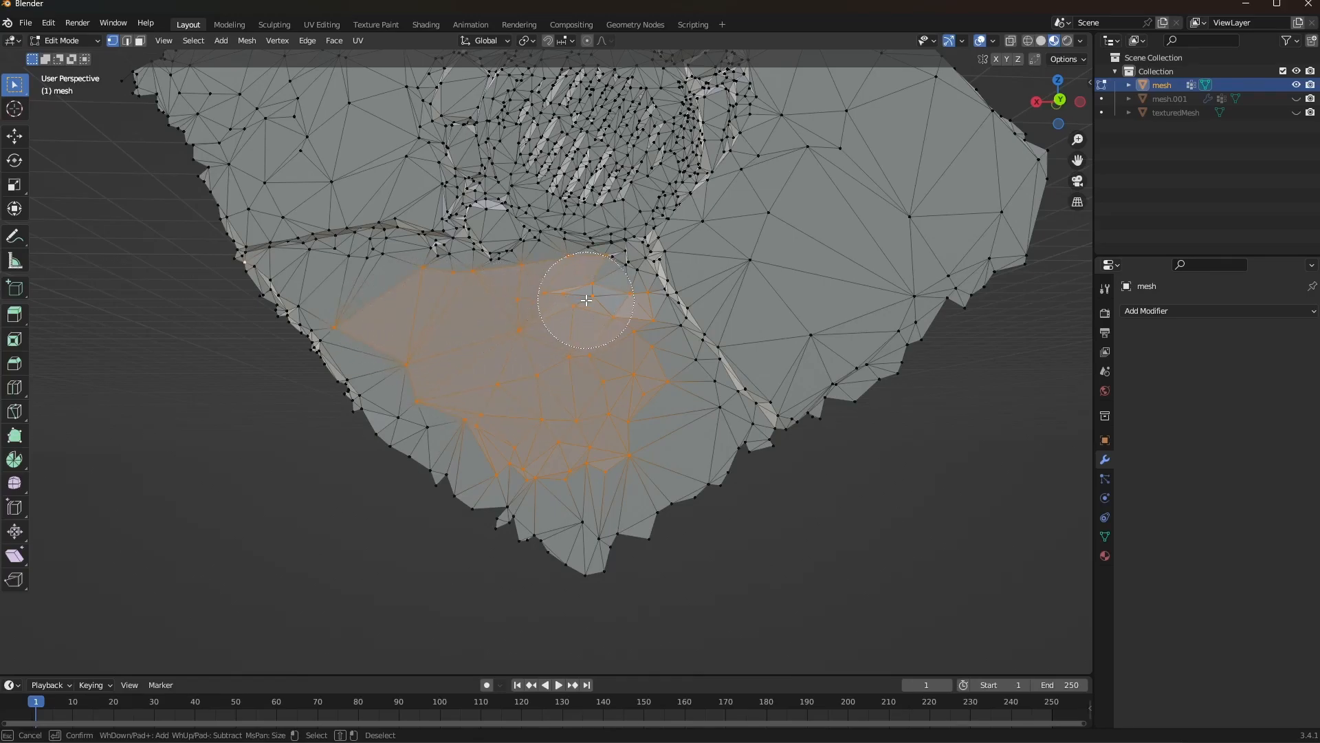
key(x)
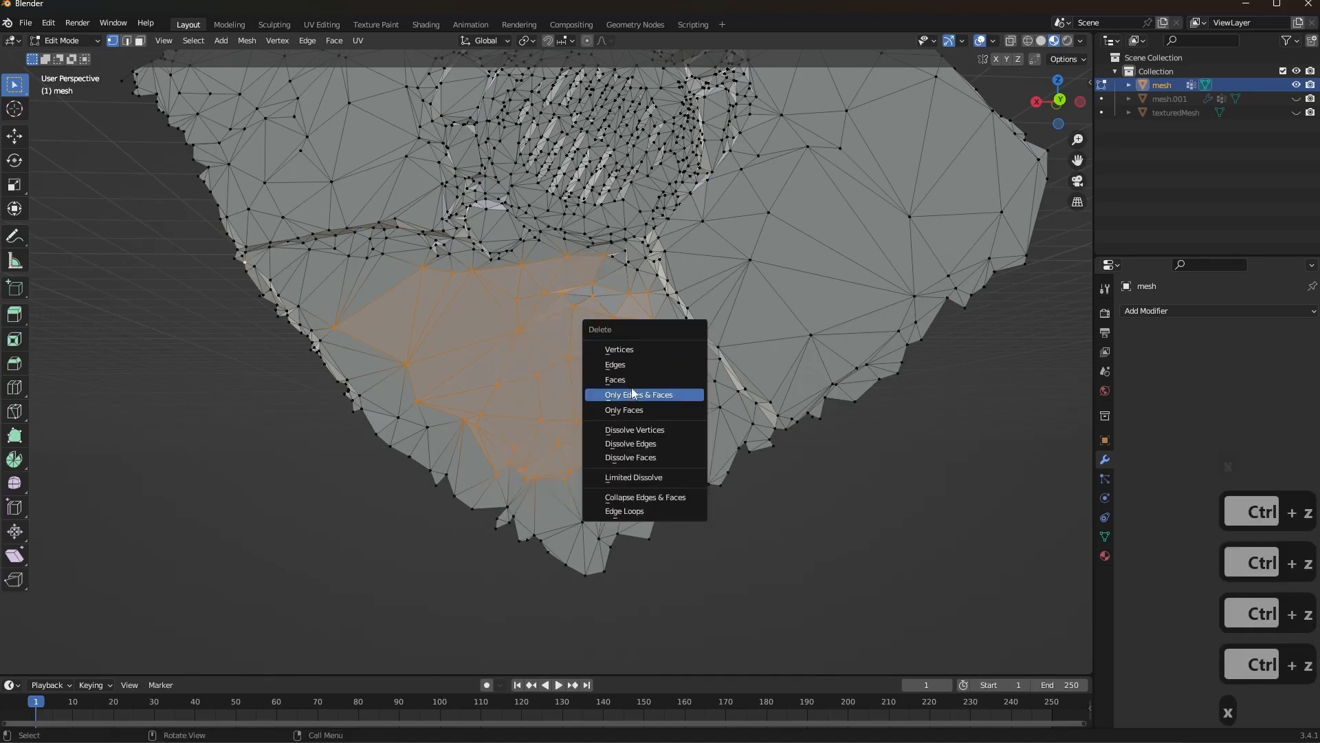
click(624, 375)
Delete the small stray faces protruding into the hole near the grate-side edge
key(alt)
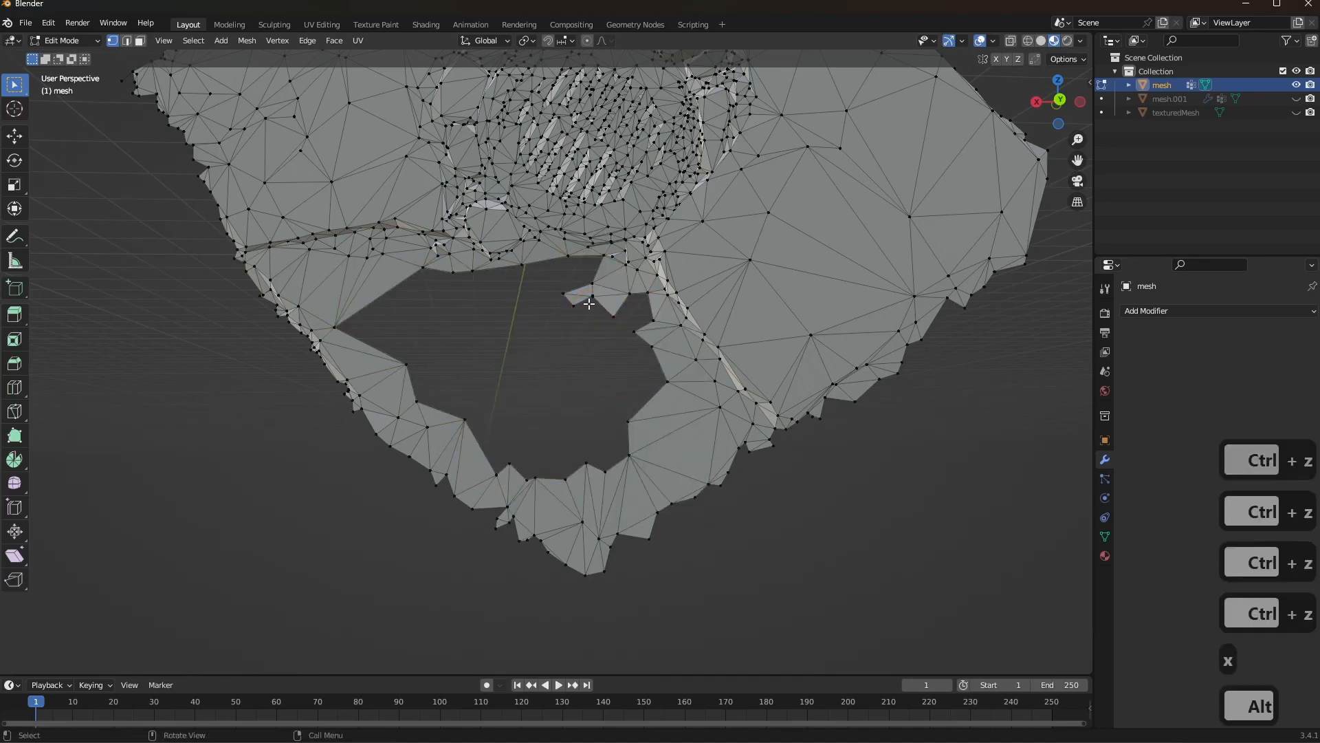
key(c)
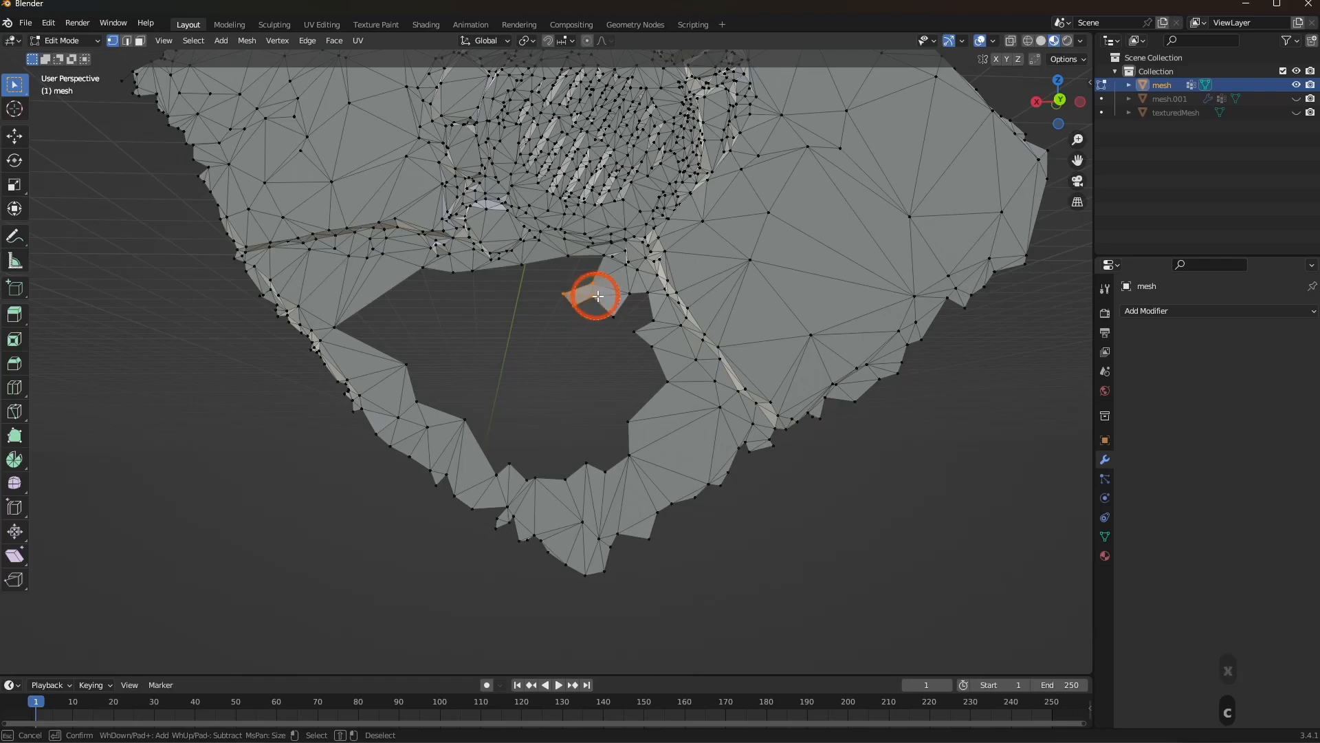
key(x)
click(605, 304)
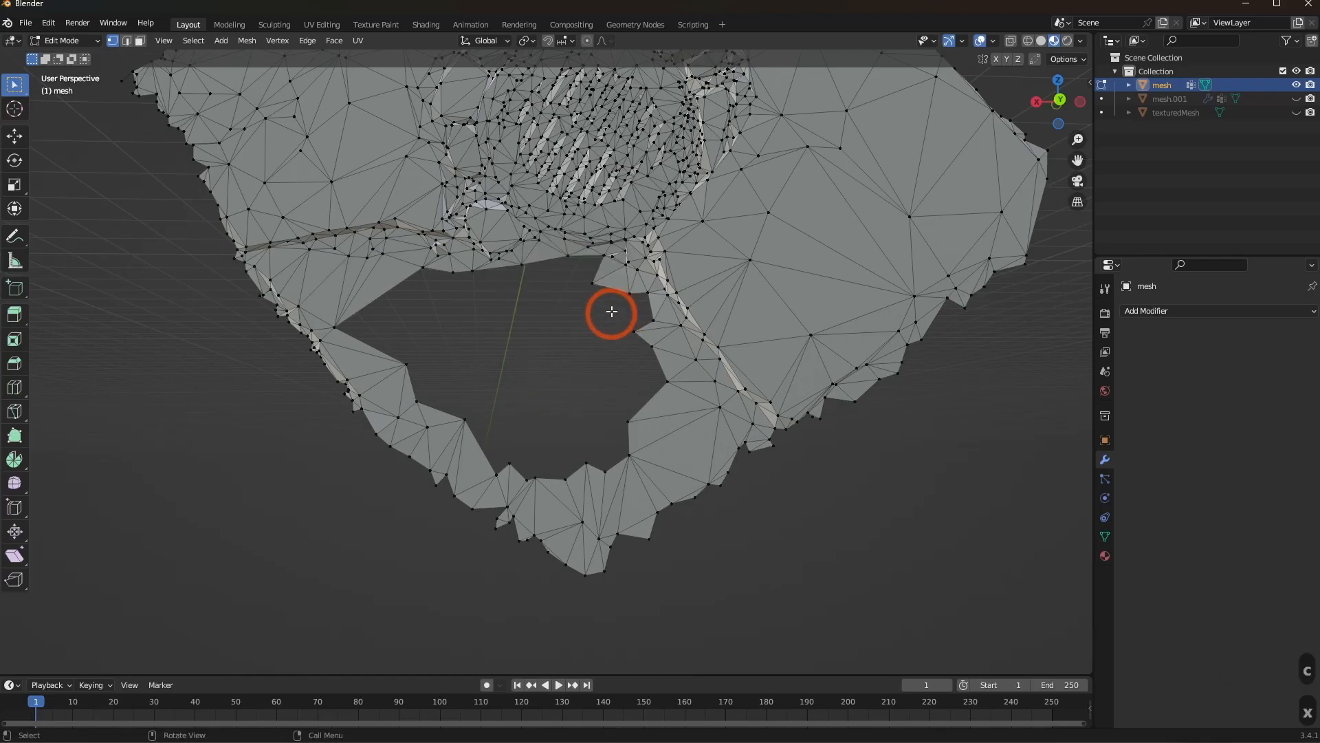
Select the hole's boundary loop, fill it with a face and triangulate the fill
key(alt)
alt+click(612, 289)
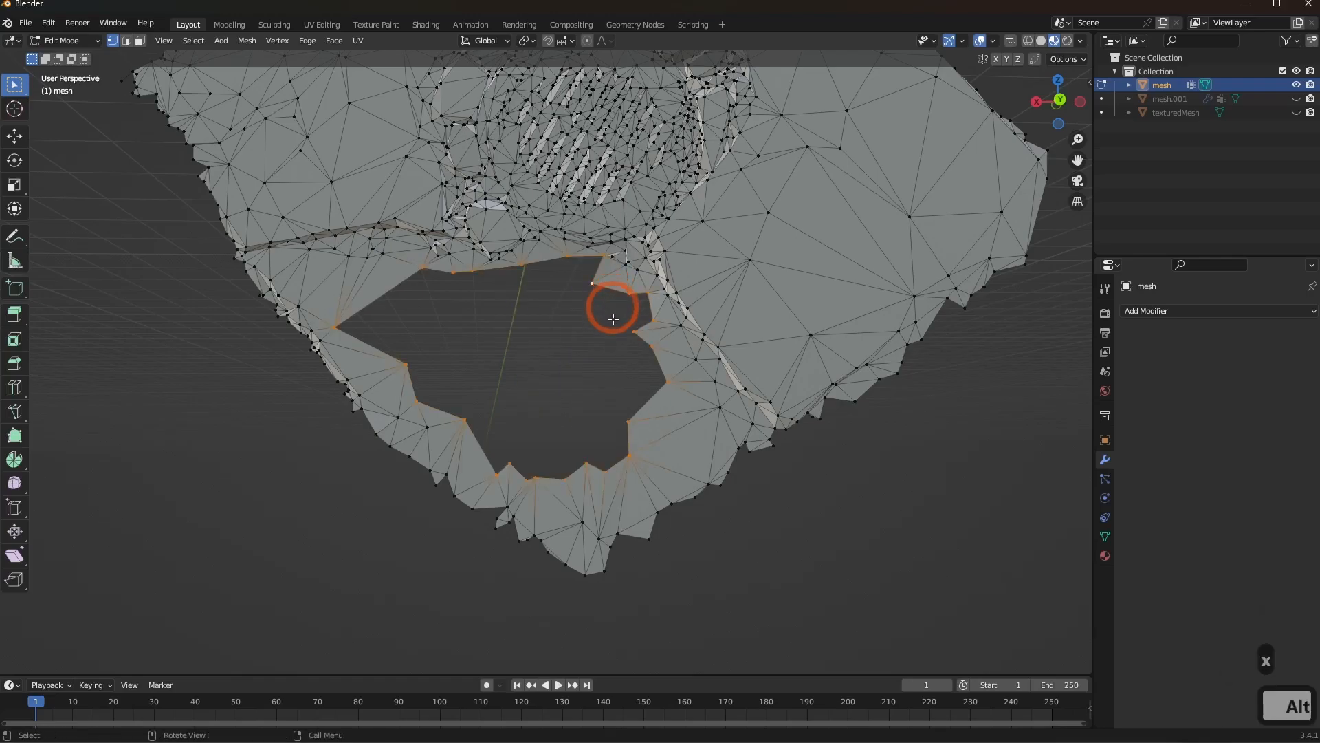
key(f)
key(ctrl+t)
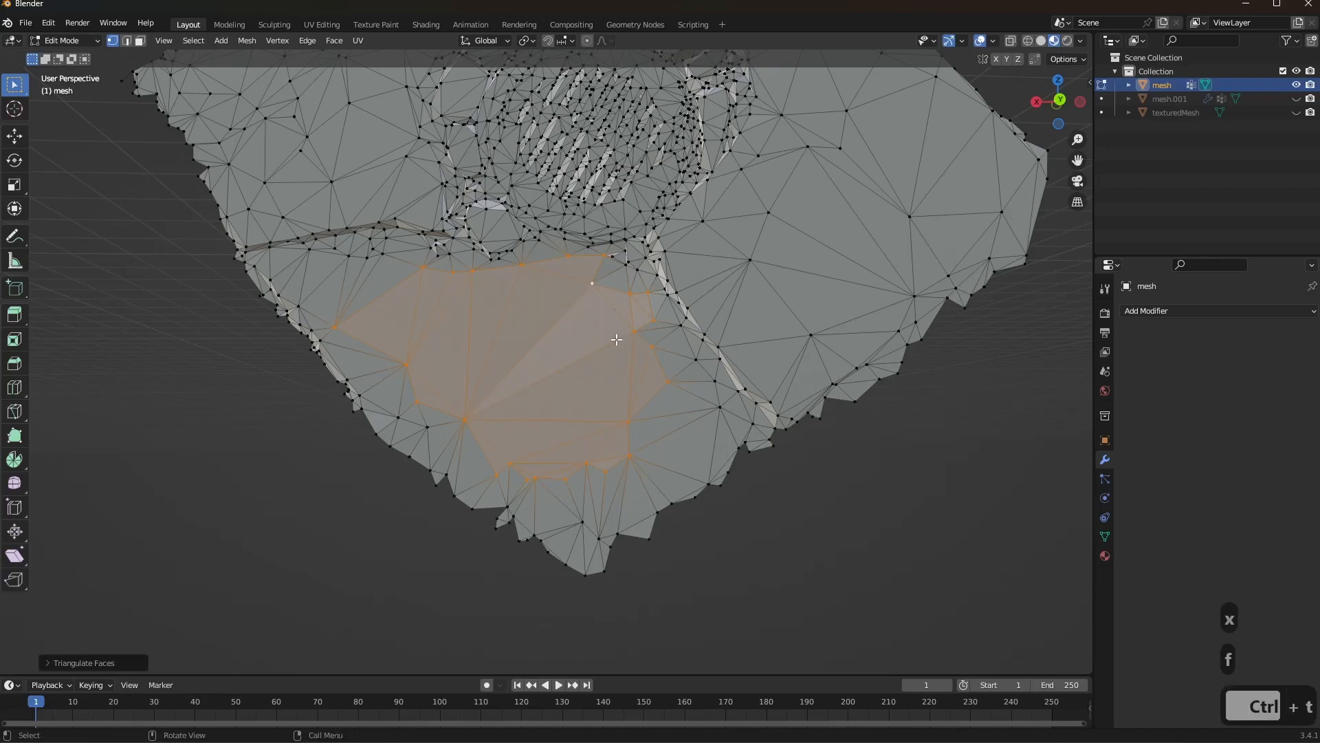
Move the misplaced vertex at the filled patch's upper edge by about 0.029 m
shift+middle_drag(612, 385, 643, 442)
key(Tab)
key(Tab)
key(g)
key(z)
key(g)
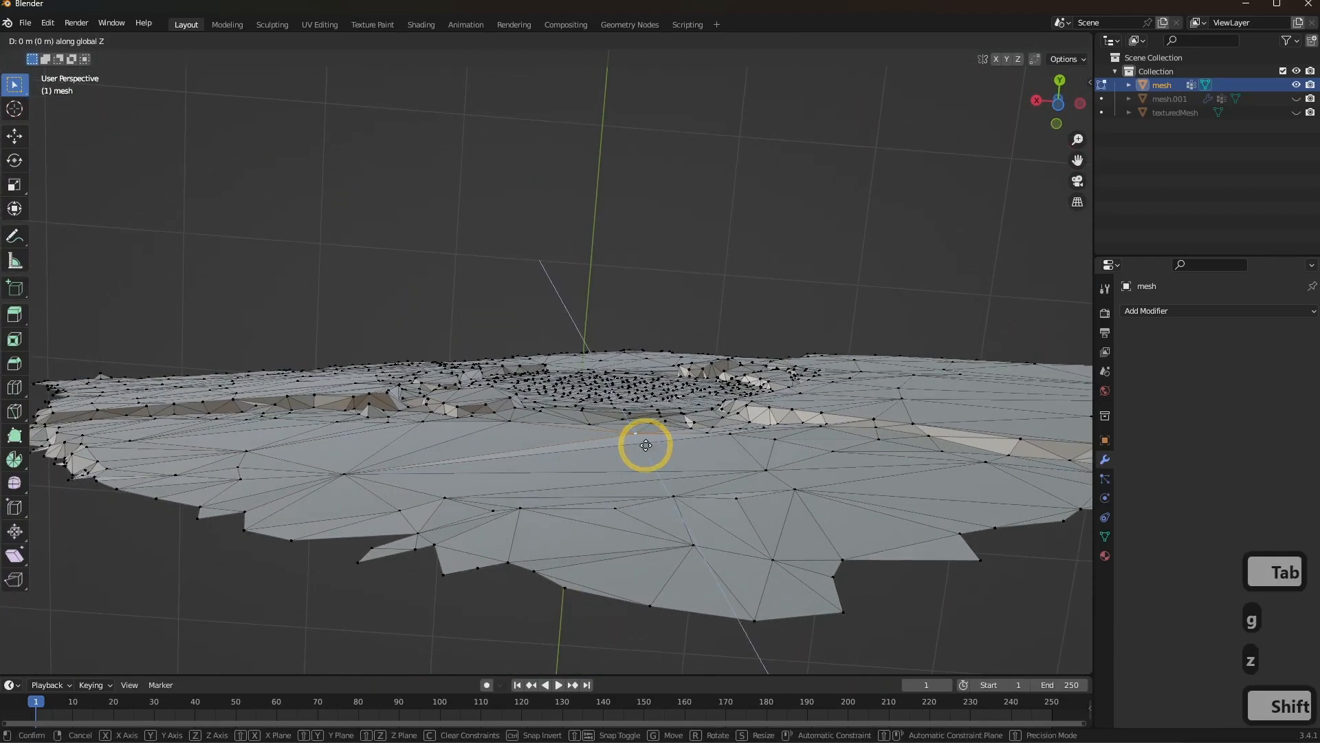
key(shift)
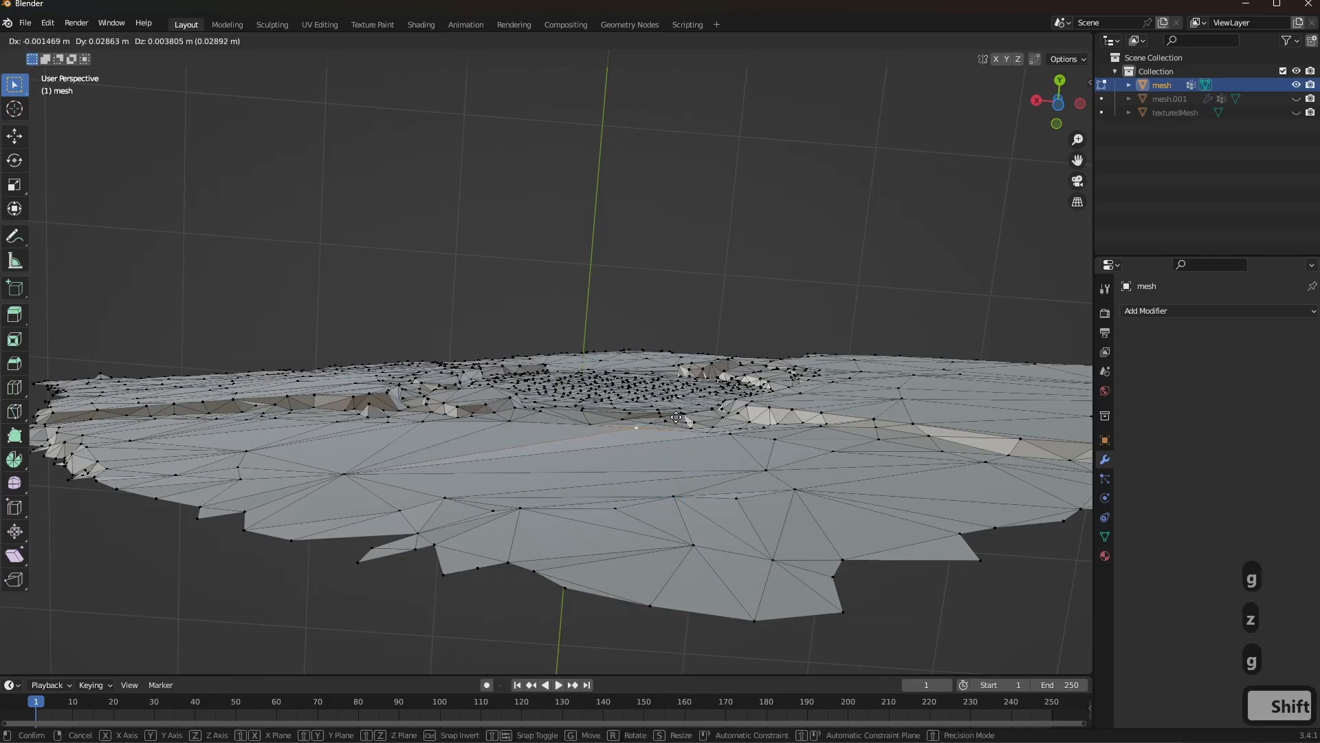
click(678, 417)
From a side angle, shift the same patch vertex about 0.035 m more to flatten the slab surface
middle_drag(678, 417, 620, 524)
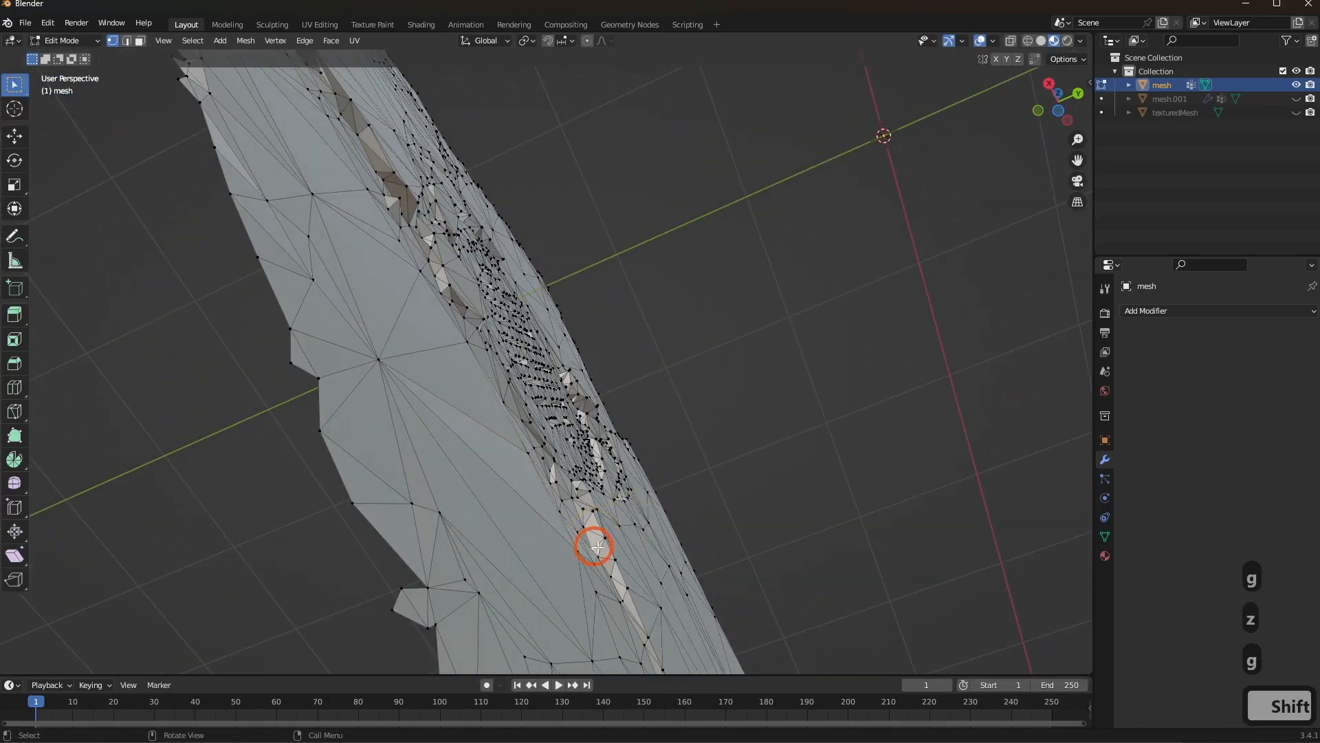
key(g)
key(g)
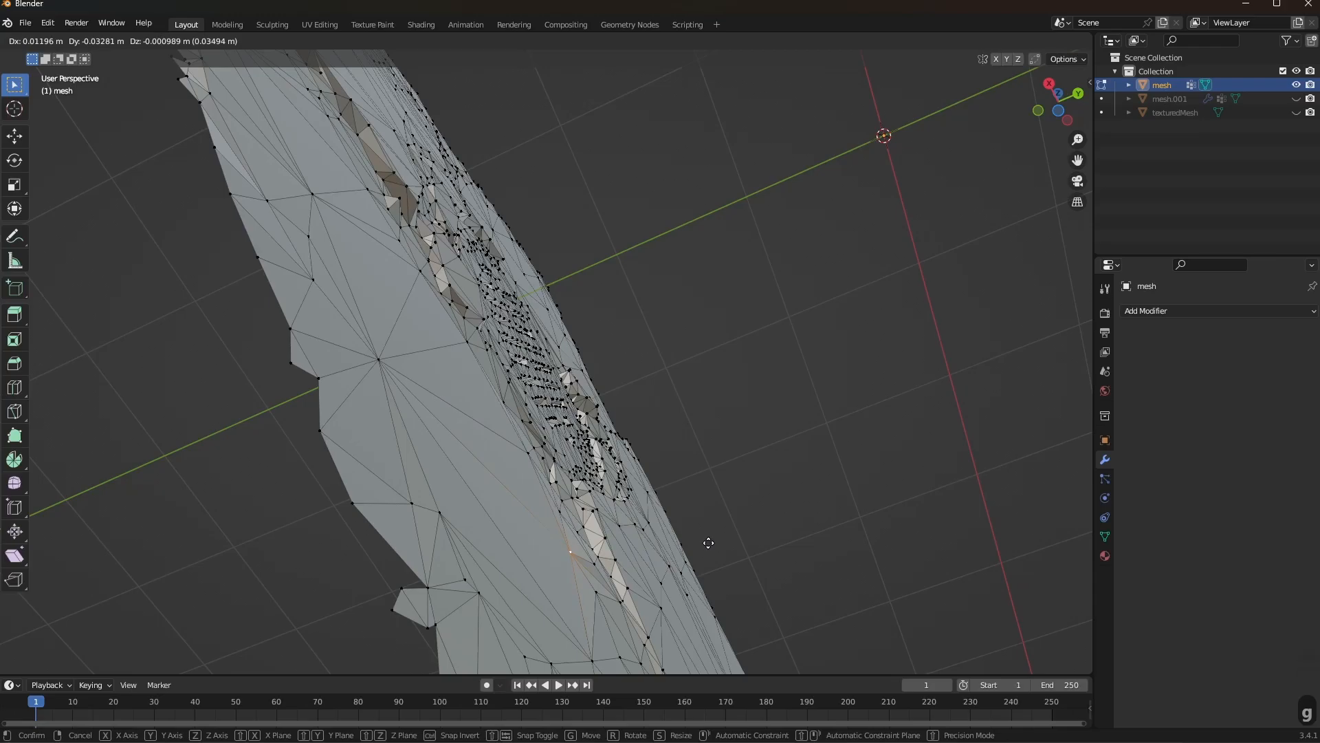
click(708, 542)
middle_drag(708, 543, 655, 432)
key(Tab)
key(Tab)
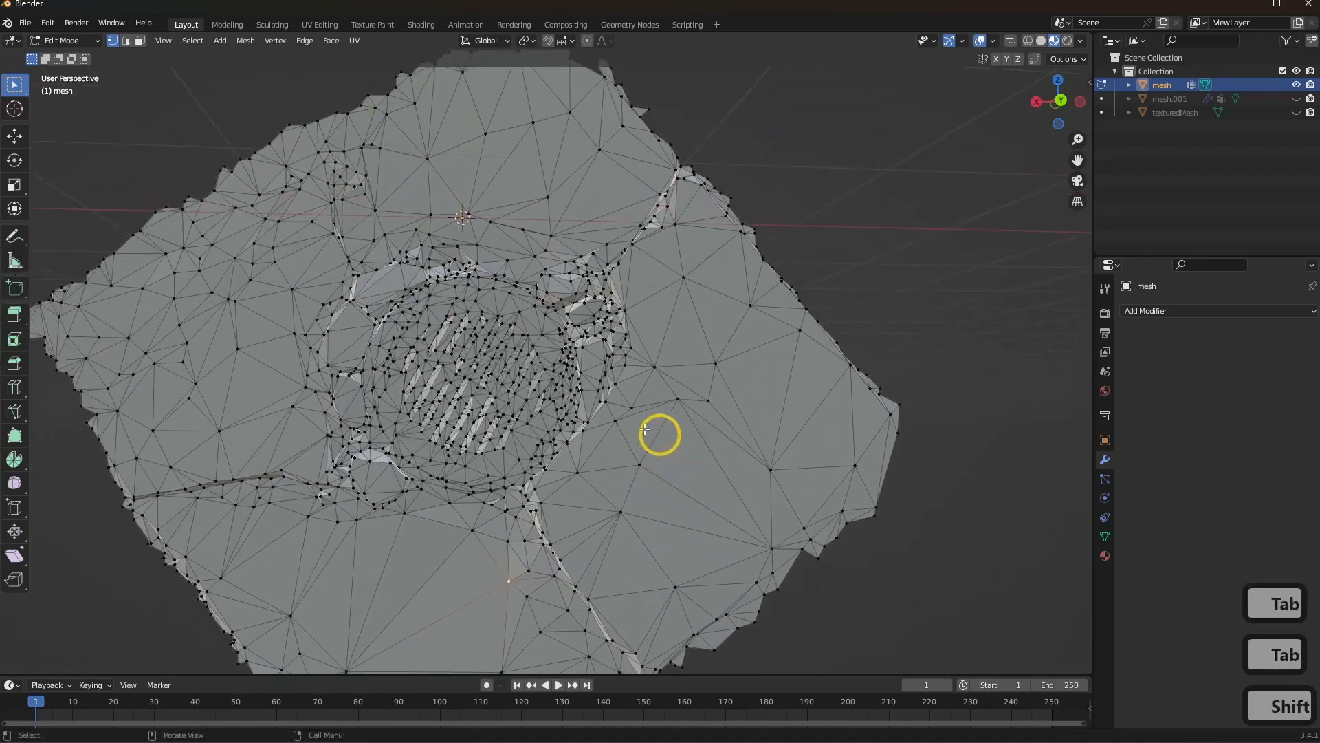
Enable Auto Merge Vertices and slide surplus vertices on the slab right of the grate into their neighbours
middle_drag(628, 510, 602, 411)
scroll(585, 483, up, 3)
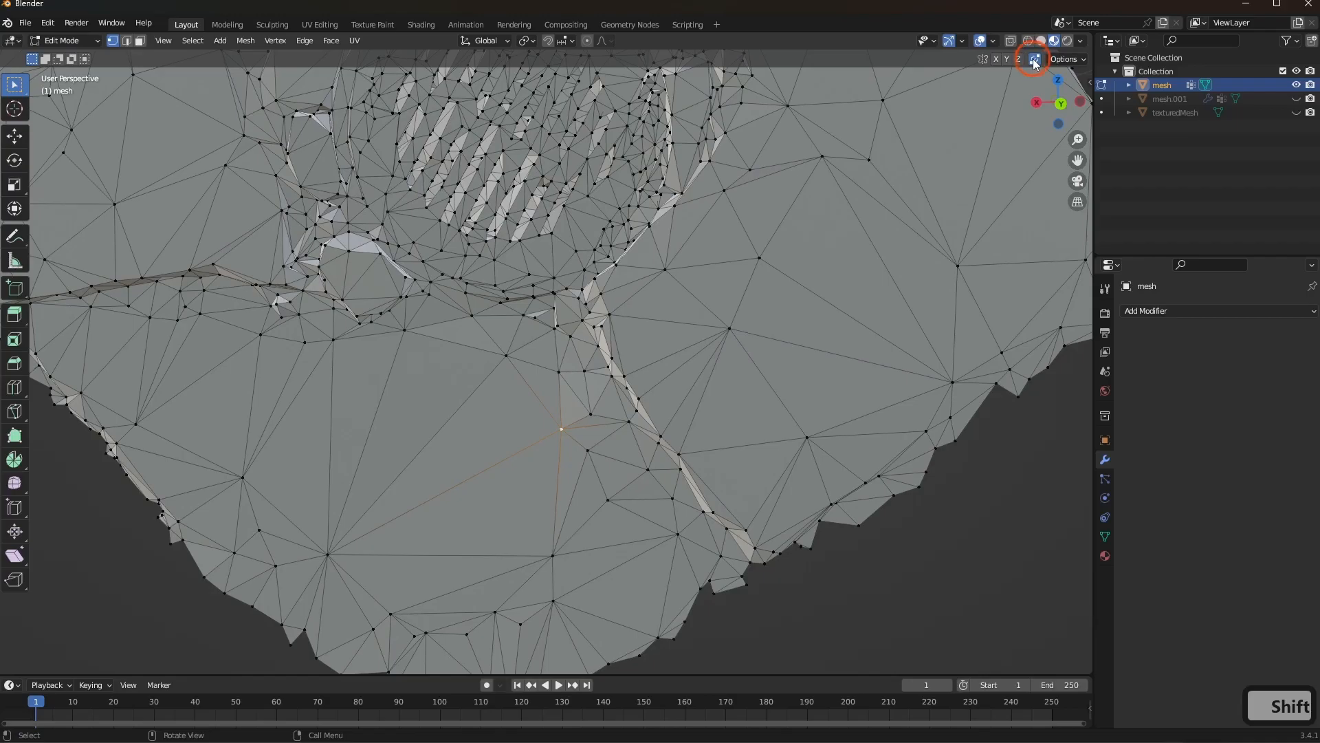
shift+middle_drag(798, 196, 789, 453)
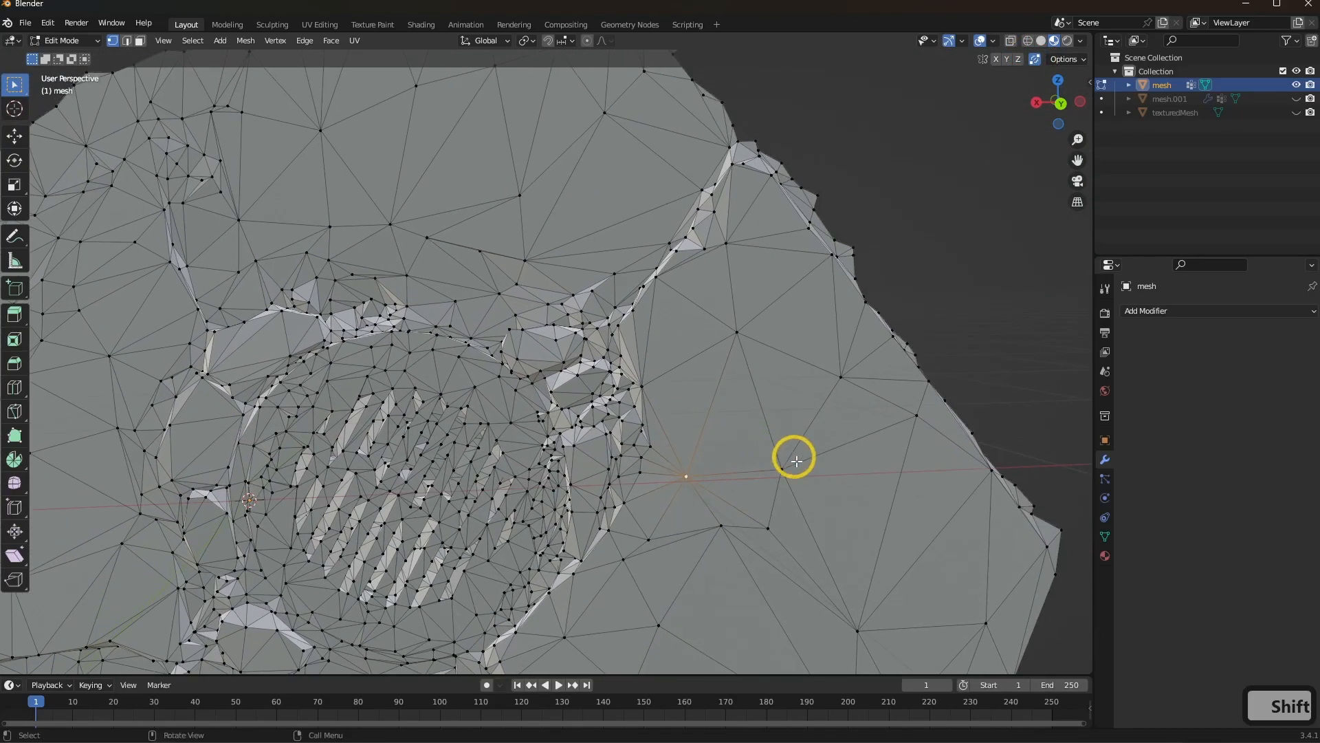
key(g)
key(g)
click(868, 335)
click(922, 421)
key(g)
key(g)
click(957, 339)
Merge surplus vertices of the right-hand slab into vertices near its outer corner using Vertex Slide
shift+middle_drag(864, 541, 774, 468)
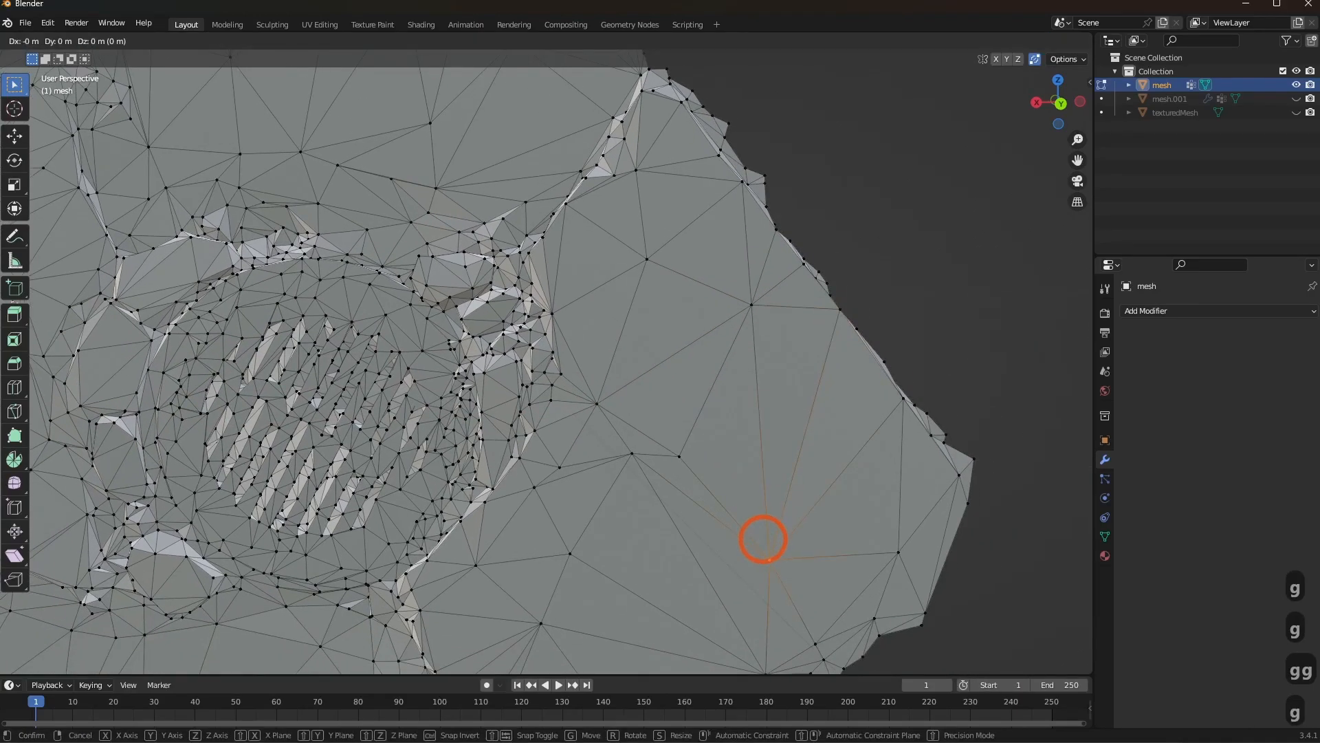
click(923, 403)
key(g)
key(g)
click(817, 639)
key(g)
key(g)
click(946, 493)
click(879, 618)
key(g)
key(g)
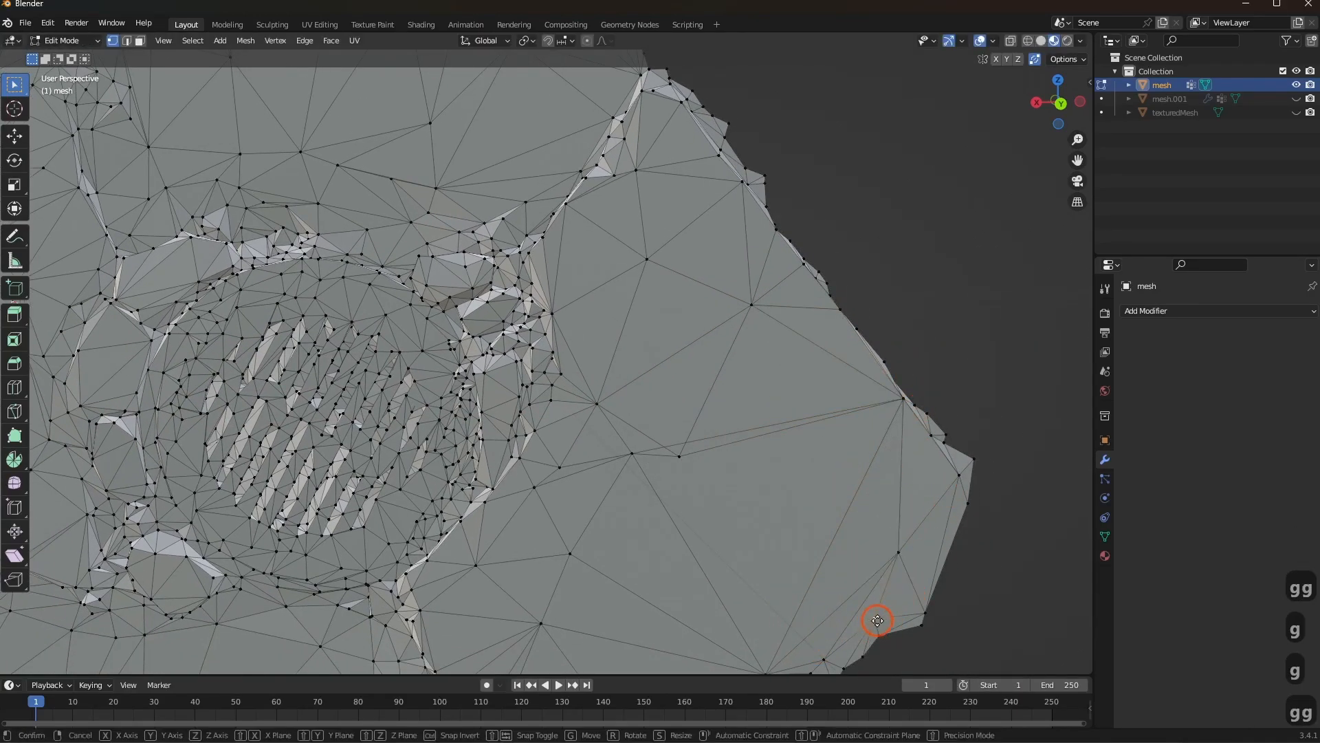
click(905, 630)
Slide the jagged border vertices just below the right-hand slab's outer corner together to simplify the edge
shift+middle_drag(881, 629, 827, 493)
click(827, 497)
key(g)
key(g)
click(810, 541)
click(793, 532)
key(g)
key(g)
click(825, 555)
key(g)
key(g)
click(722, 528)
key(g)
click(709, 629)
Vertex-slide the next border vertices along the right-hand slab's lower edge to form one straight outline
shift+middle_drag(773, 533, 781, 427)
key(g)
key(g)
click(725, 504)
key(g)
key(g)
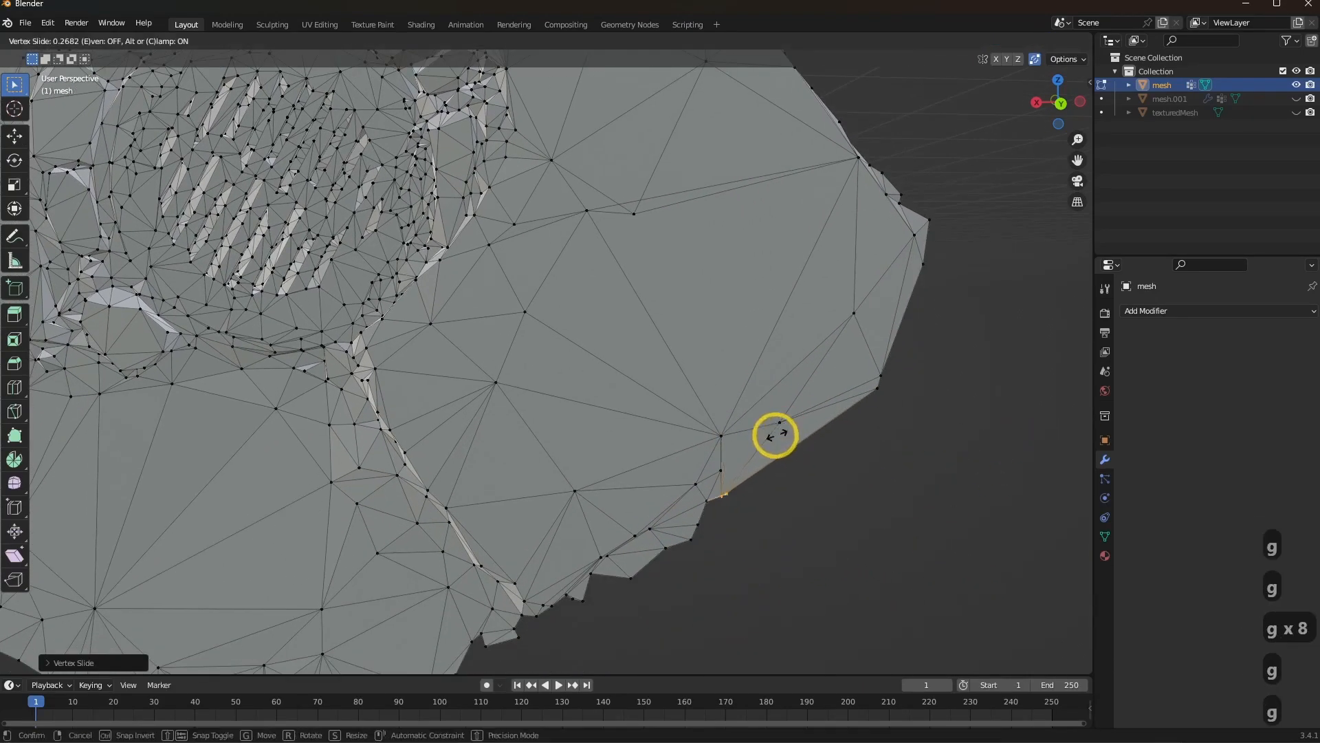
click(713, 556)
key(g)
key(g)
click(702, 576)
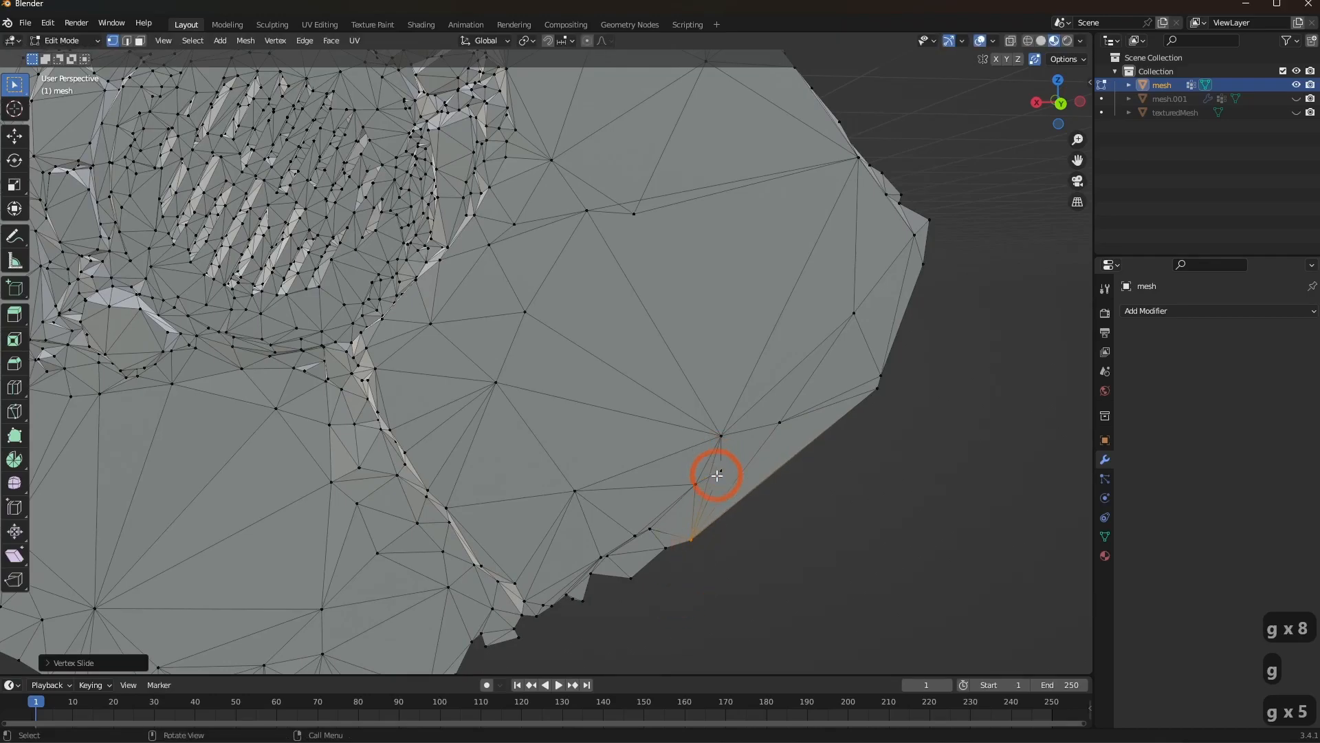
Collapse the small vertices and jagged teeth along the lower border toward the slab groove by sliding them together
click(717, 475)
key(g)
key(g)
click(521, 513)
click(605, 552)
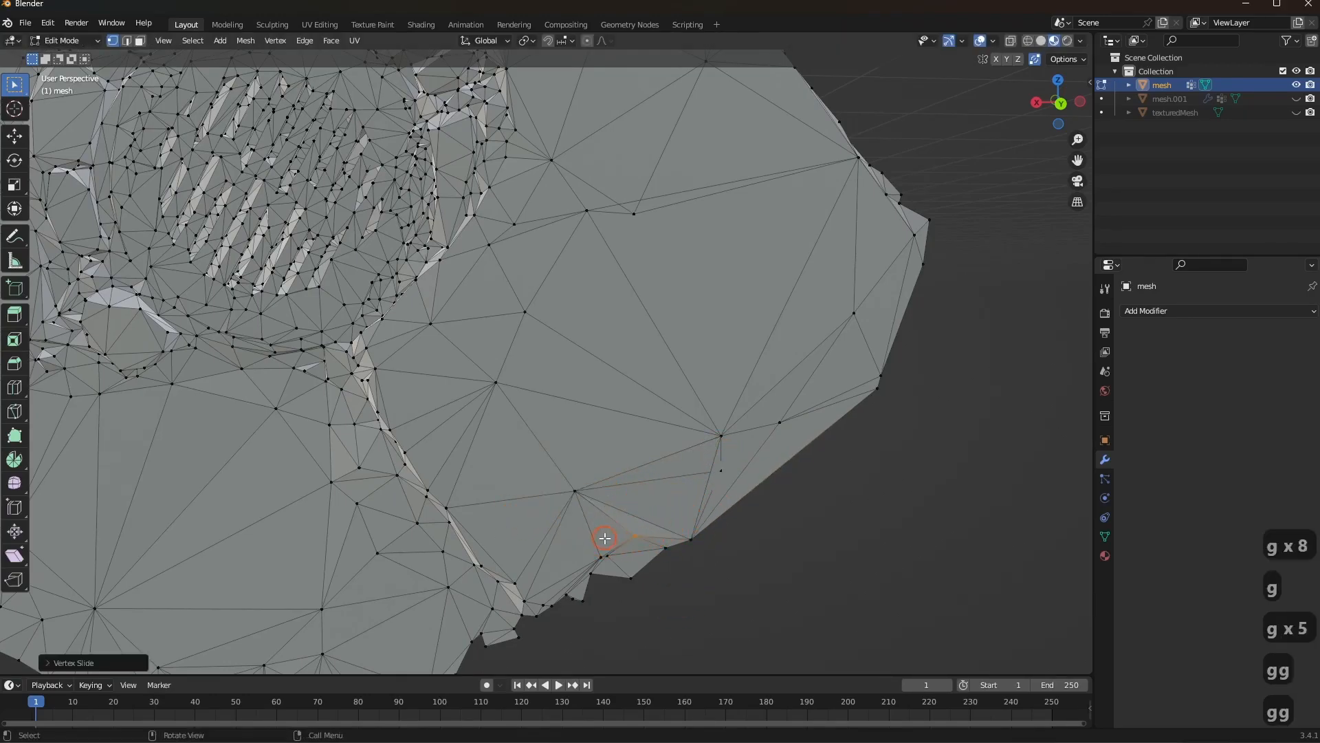
key(g)
key(g)
key(g)
key(g)
key(g)
key(g)
click(672, 608)
key(g)
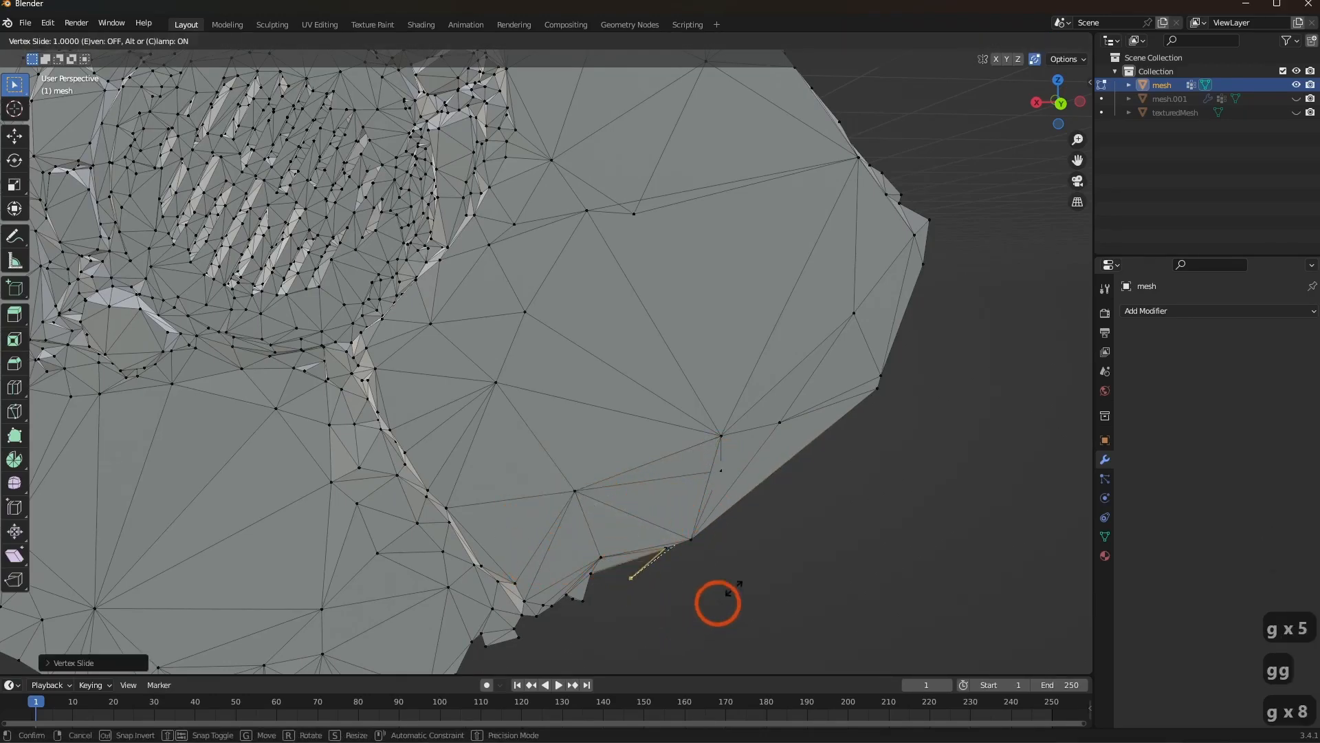
key(g)
click(791, 570)
key(g)
key(g)
click(952, 511)
Switch to Wireframe shading and slide the leftover vertex inside the right-hand slab into the vertex above it
click(719, 471)
key(z)
click(677, 476)
click(729, 469)
key(g)
key(g)
click(744, 372)
Check the cleaned slab in Solid and Wireframe shading
key(z)
click(807, 372)
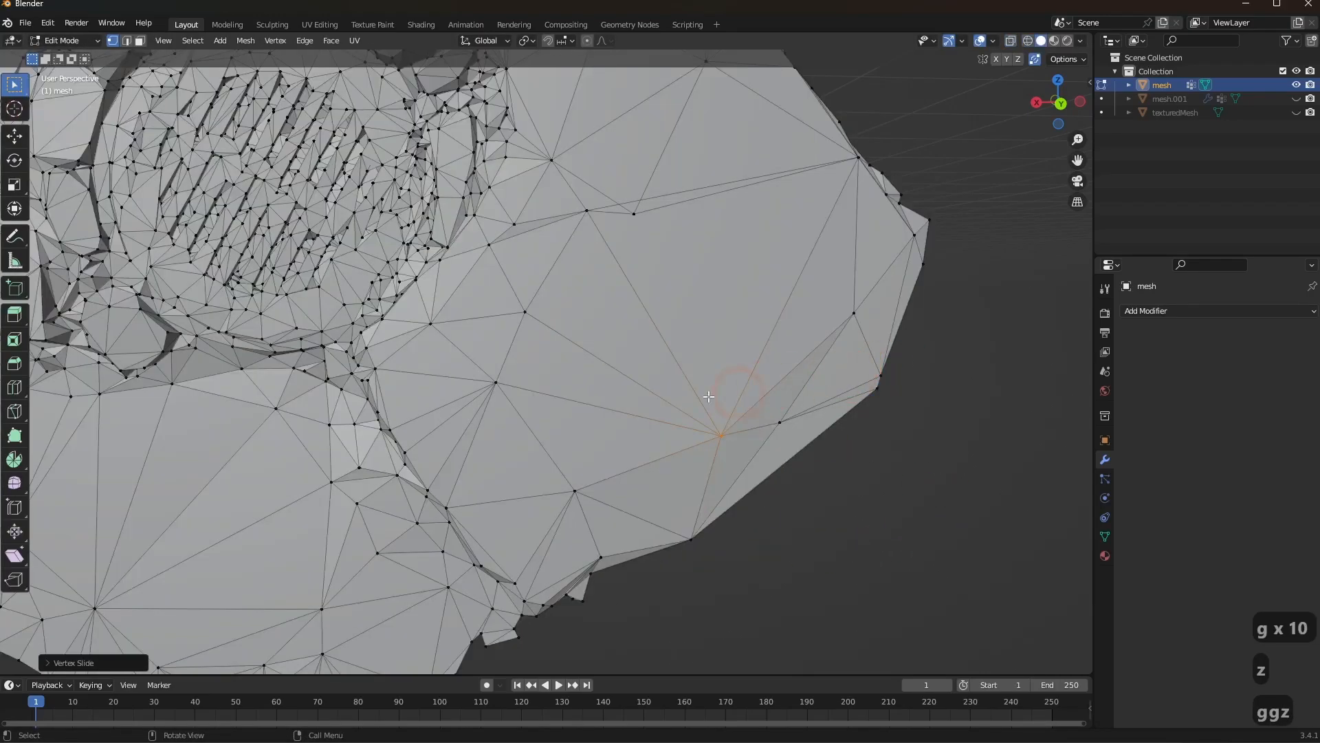
key(z)
click(492, 349)
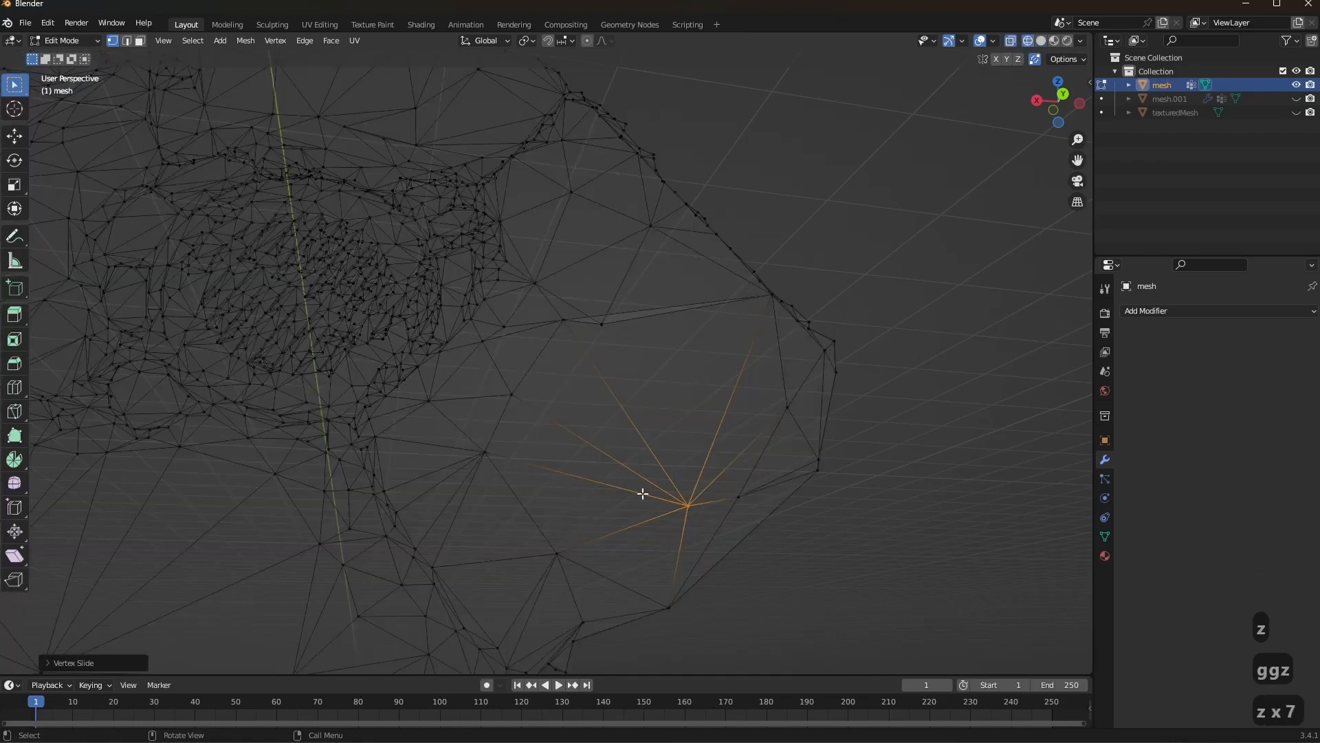
Return to Solid shading and vertex-slide the jagged vertices along the lower slab's right-hand border into a straighter outline
middle_drag(649, 481, 600, 530)
key(z)
click(812, 521)
shift+middle_drag(681, 515, 792, 333)
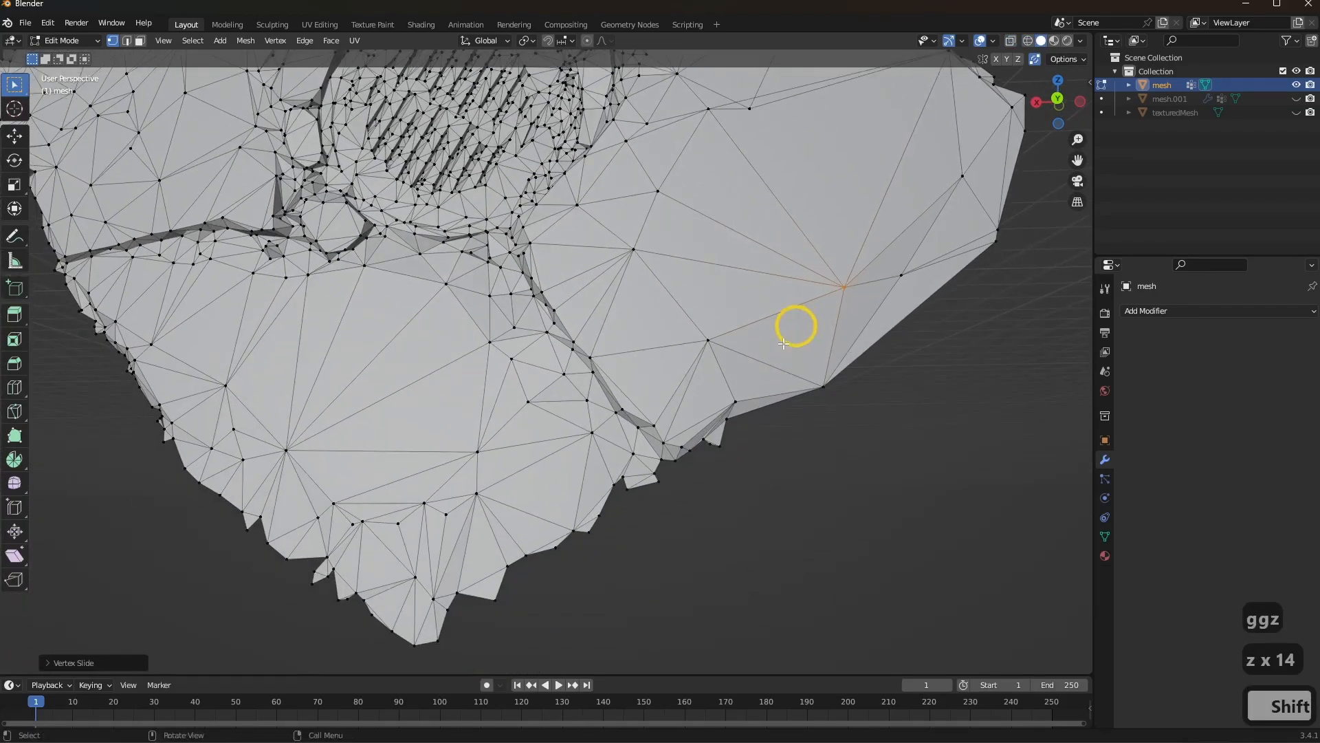
shift+middle_drag(735, 375, 743, 359)
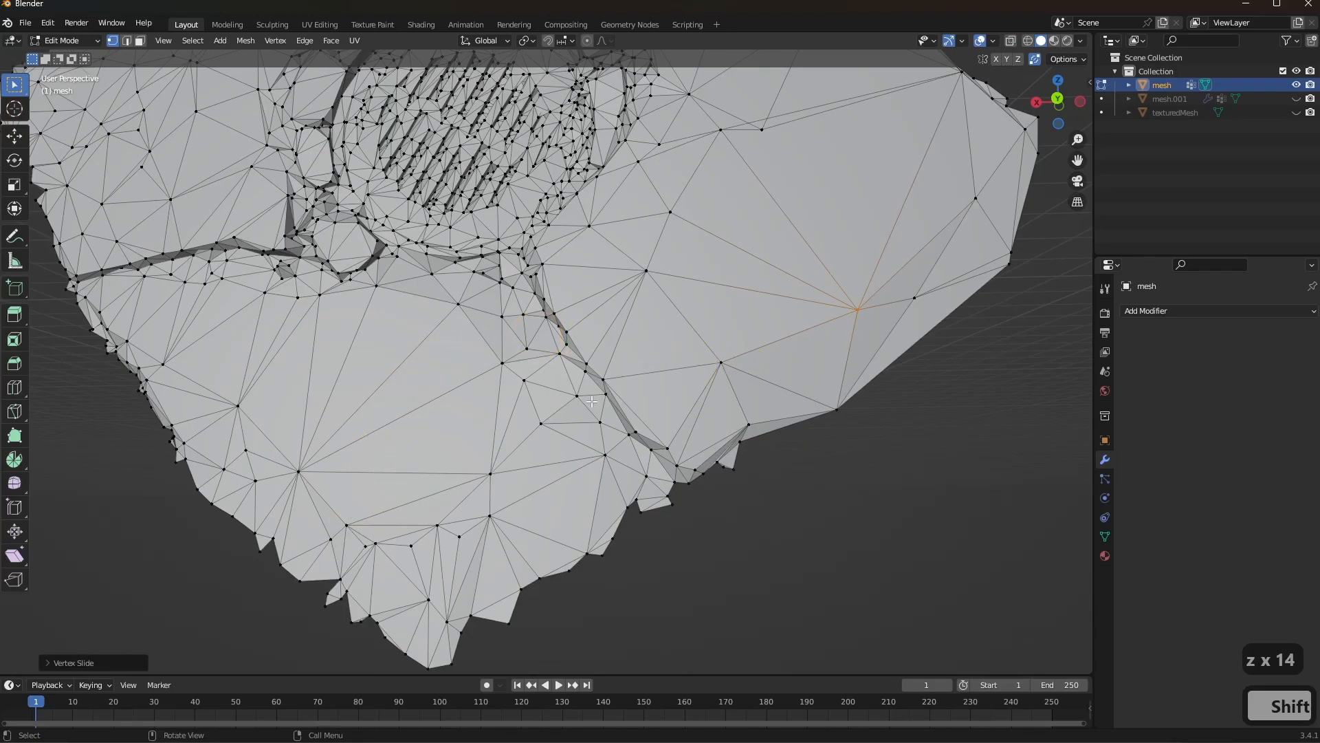
shift+middle_drag(444, 552, 519, 498)
click(562, 464)
key(g)
key(g)
click(542, 410)
middle_drag(550, 440, 554, 378)
click(637, 477)
key(g)
key(g)
click(846, 425)
click(762, 421)
key(g)
key(g)
click(956, 406)
Collapse the small teeth and crowded vertices around the lower slab's pointed corner by vertex-sliding them into their neighbours
middle_drag(651, 524, 622, 506)
key(g)
key(g)
key(g)
key(g)
click(255, 466)
key(g)
key(g)
click(445, 498)
key(g)
key(g)
click(365, 424)
key(g)
key(g)
click(468, 413)
click(552, 408)
key(g)
key(g)
click(486, 383)
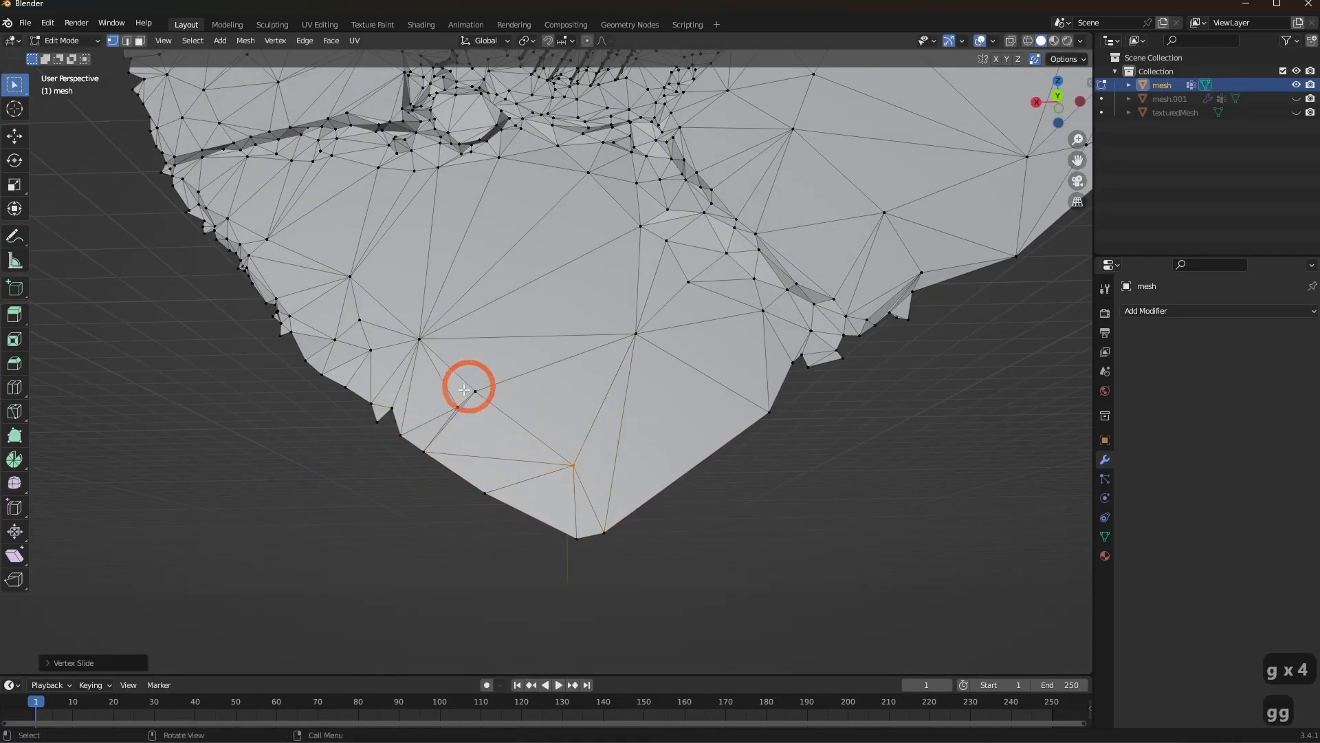
Vertex-slide the stray inner vertices beside the lower slab's left-hand border into neighbouring vertices to simplify the triangles
click(459, 407)
key(g)
key(g)
click(496, 362)
shift+middle_drag(496, 362, 588, 388)
click(475, 451)
key(g)
key(g)
click(417, 467)
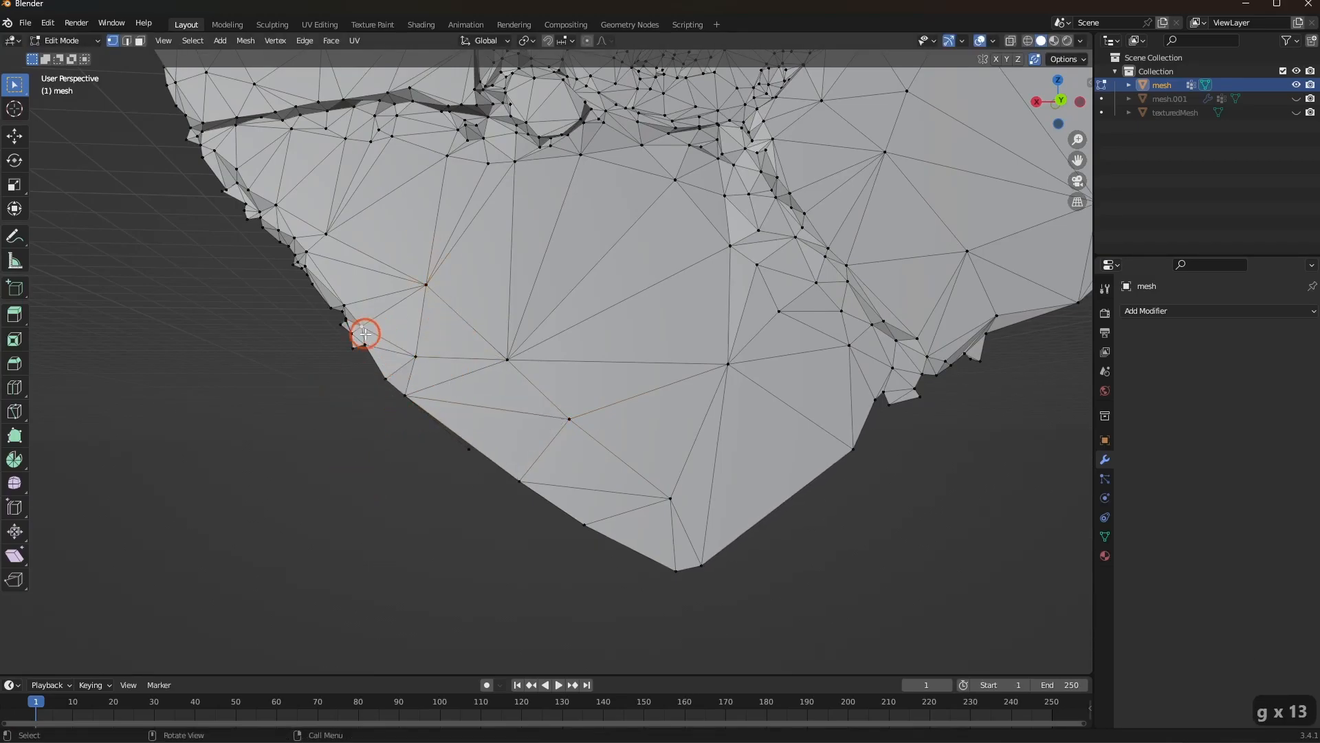
Slide the protruding tooth on the lower slab's left-hand border into line with the outline
key(g)
key(g)
shift+middle_drag(365, 334, 526, 437)
scroll(427, 371, up, 4)
click(451, 386)
key(g)
key(g)
click(295, 286)
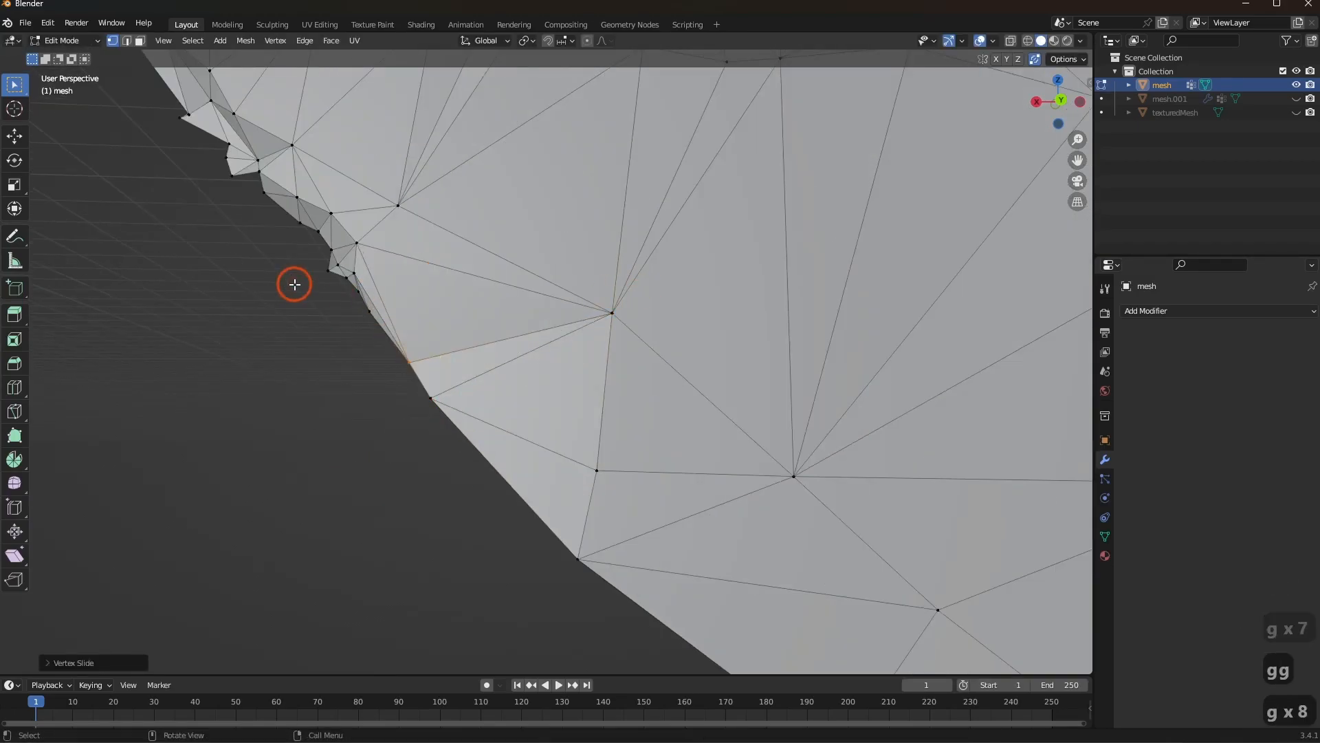
Continue up the lower slab's left-hand border, sliding the small jagged vertices together toward the groove
middle_drag(385, 289, 440, 385)
shift+middle_drag(468, 289, 628, 386)
click(549, 567)
key(g)
key(g)
click(504, 487)
middle_drag(504, 487, 660, 475)
key(ctrl+z)
click(706, 444)
shift+middle_drag(481, 68, 674, 275)
click(391, 371)
key(g)
key(g)
click(402, 353)
key(g)
key(g)
click(430, 391)
Circle-select the small inner vertices of the upper-left slab, delete them, fill the hole and triangulate the new face
middle_drag(660, 385, 599, 378)
shift+middle_drag(660, 313, 575, 382)
key(c)
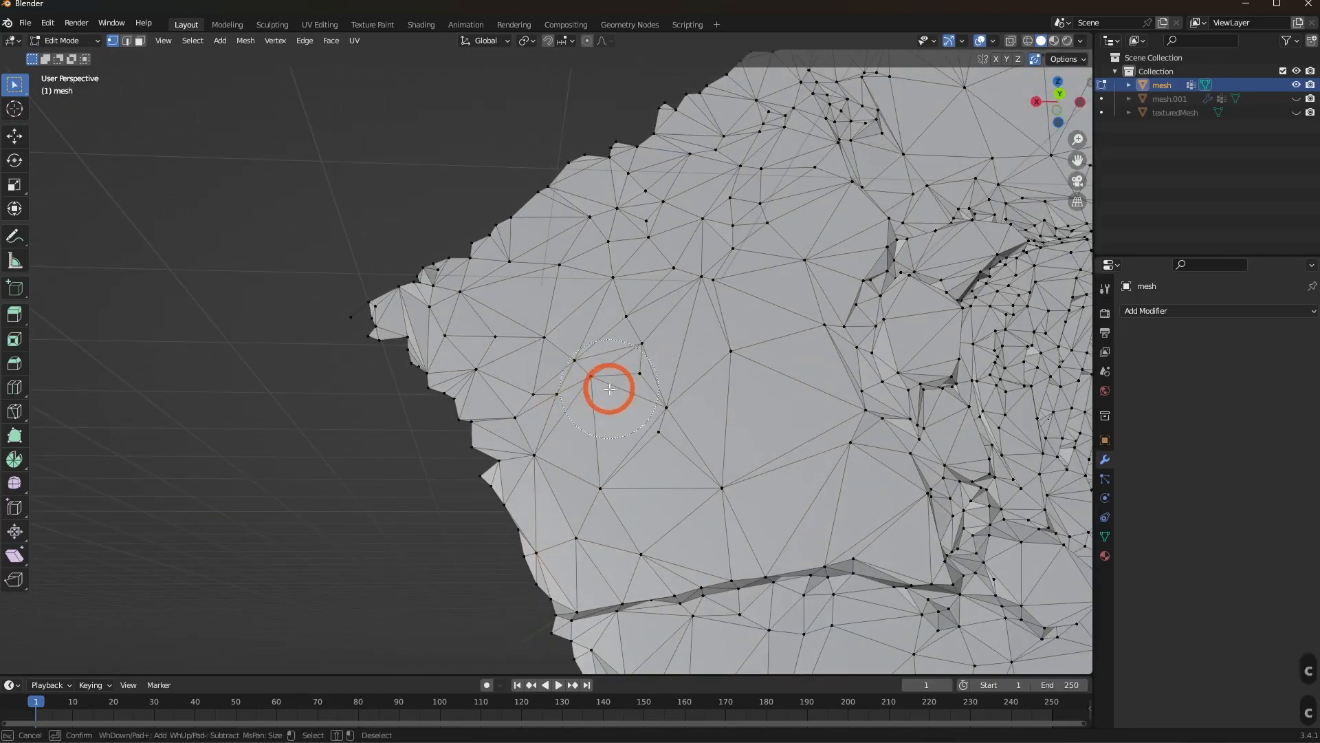
key(x)
click(650, 353)
key(f)
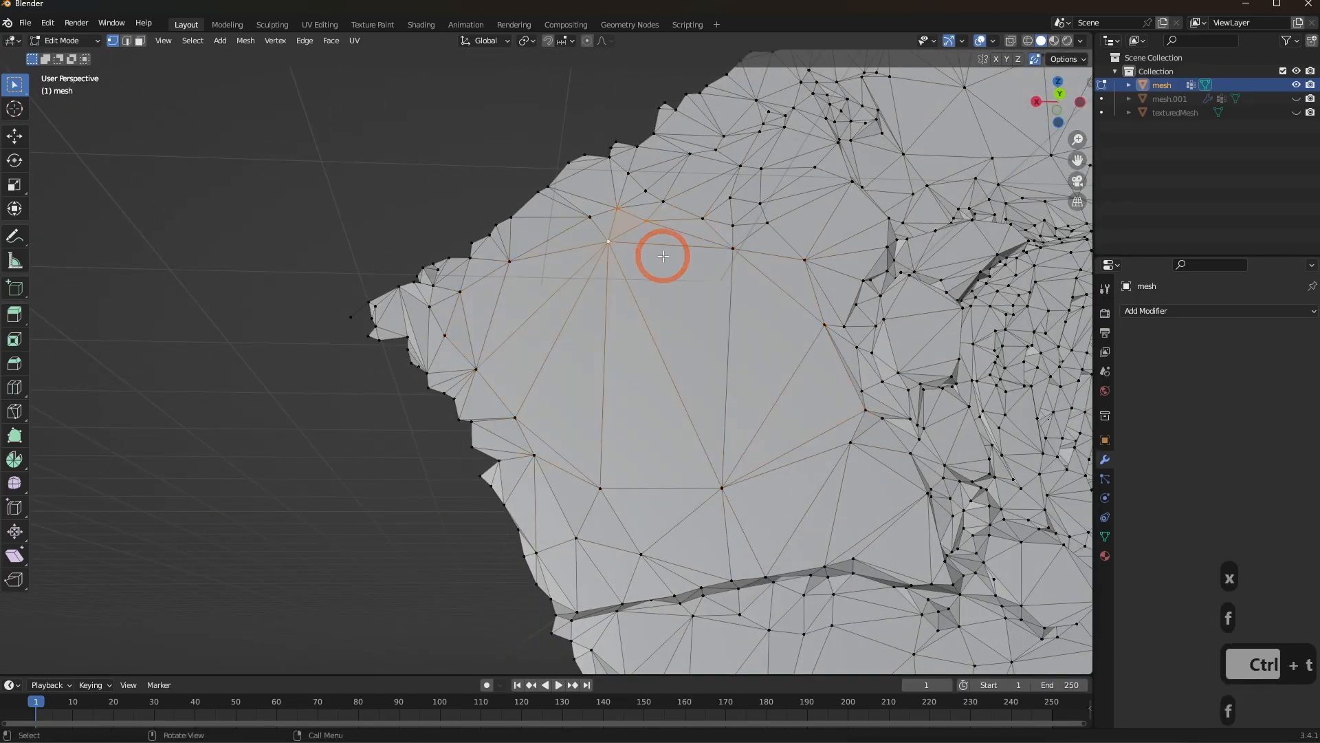
shift+middle_drag(663, 255, 738, 382)
right_click(825, 502)
Vertex-slide the stray vertex where the upper-left slab meets the groove beside the grate
middle_drag(825, 502, 699, 457)
key(Tab)
key(Tab)
click(700, 456)
key(g)
key(g)
right_click(743, 503)
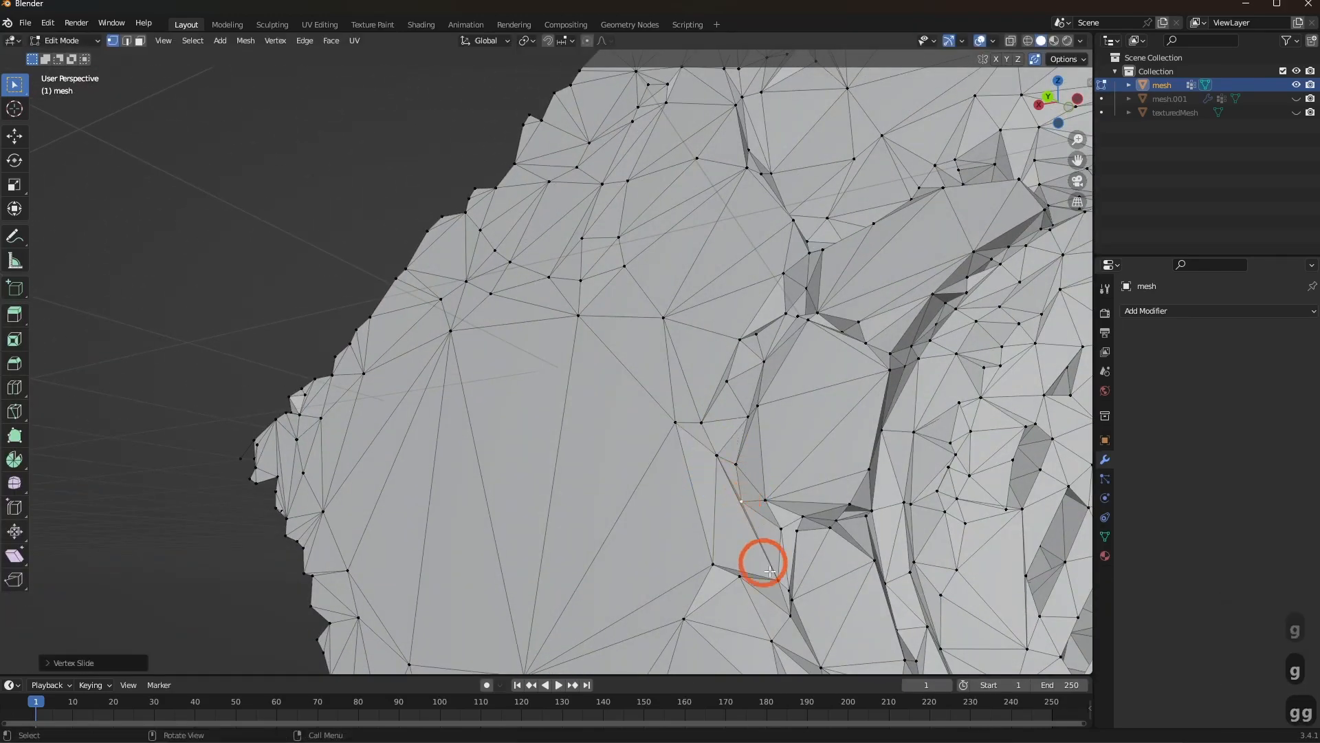
Knife-cut an edge between the slab's corner vertex and the groove vertex, and slide the groove vertex along its edge
scroll(755, 552, up, 5)
key(k)
click(777, 342)
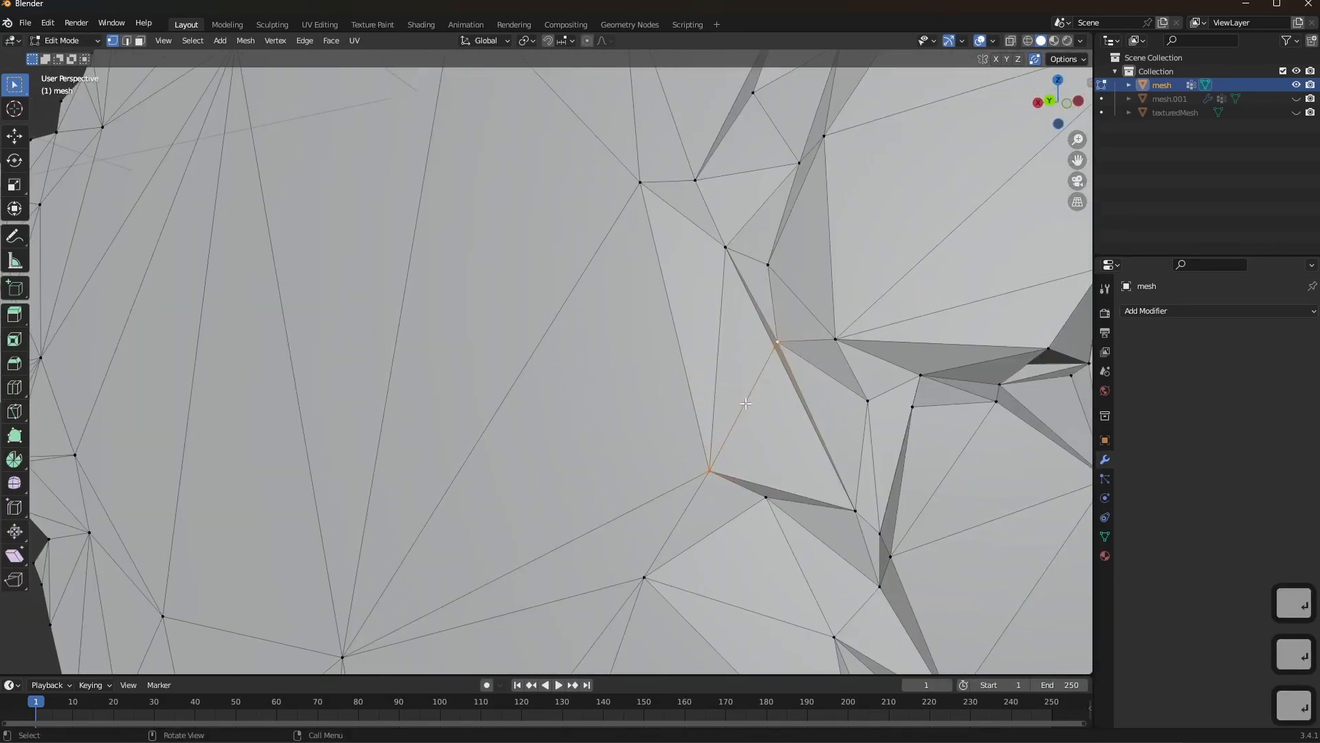
key(g)
key(g)
click(757, 405)
Circle-select the dense patch near the upper-left slab's upper border and delete it, leaving an open hole
middle_drag(757, 406, 807, 348)
scroll(771, 330, down, 5)
click(597, 289)
shift+middle_drag(607, 288, 612, 292)
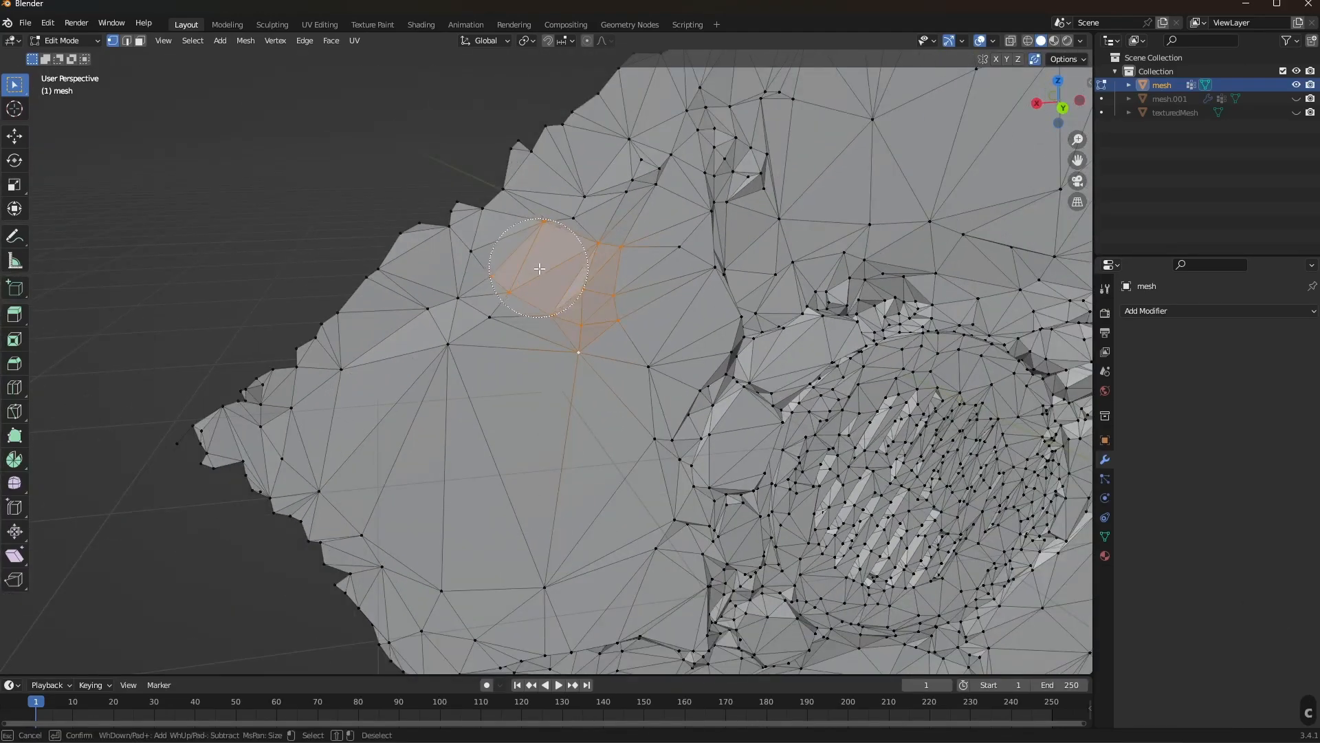
right_click(620, 364)
key(x)
click(617, 359)
key(ctrl+z)
key(c)
right_click(612, 345)
key(x)
click(601, 364)
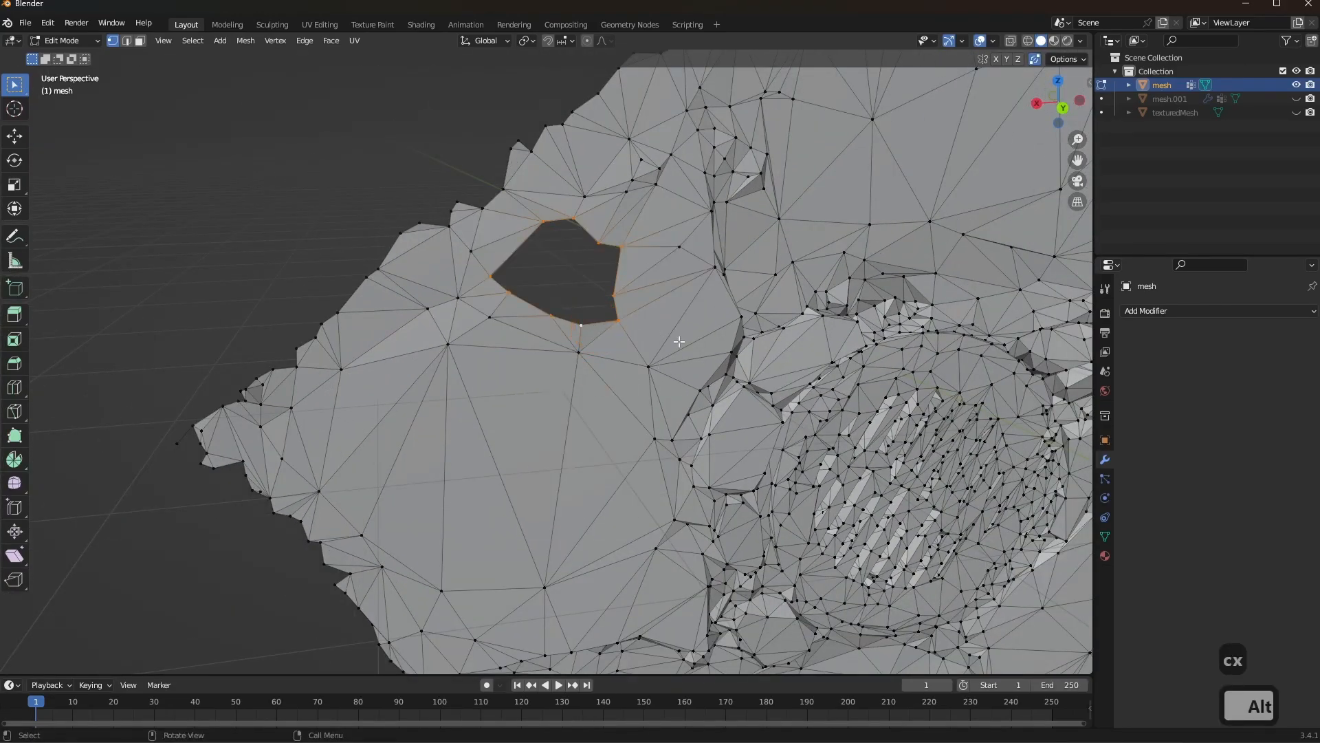
key(m)
click(630, 356)
key(ctrl+z)
Delete the vertices around the hole's rim to widen the opening
scroll(780, 357, up, 4)
middle_drag(811, 605, 820, 533)
key(x)
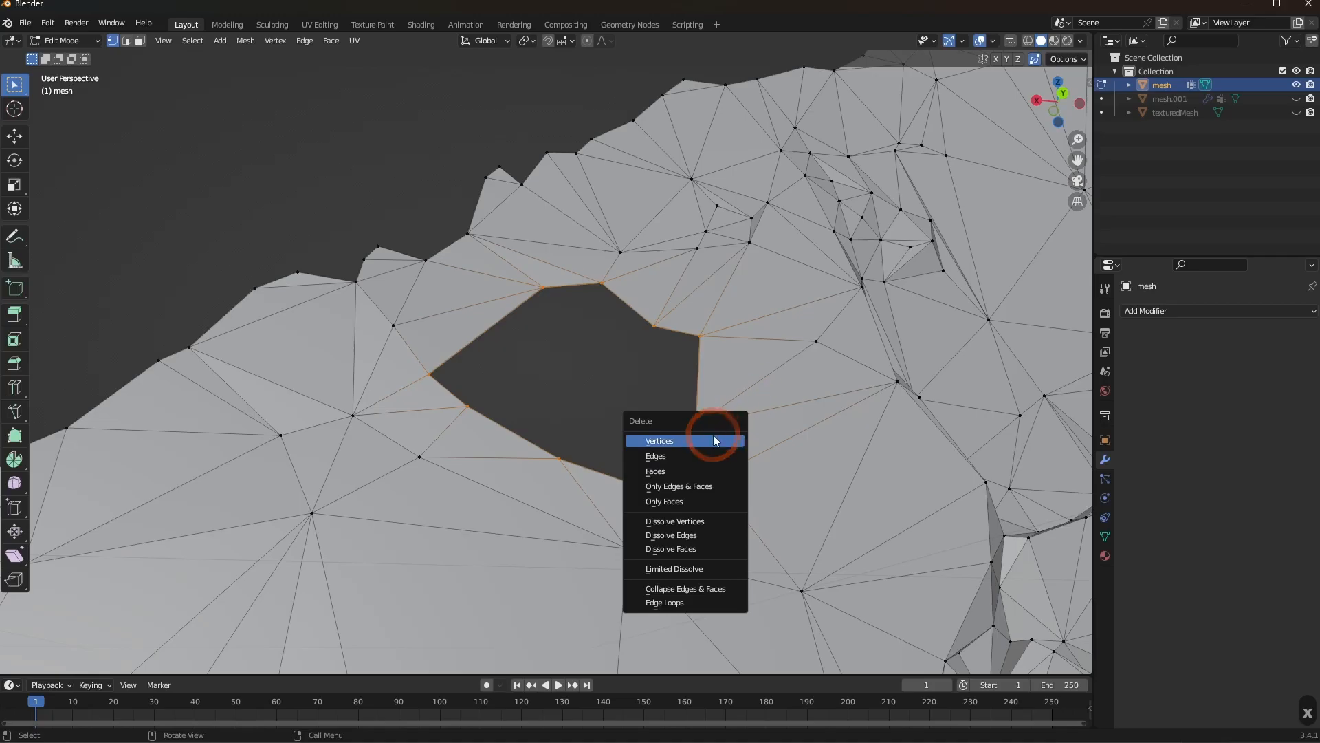
click(713, 434)
key(f)
alt+click(772, 245)
key(f)
key(ctrl+z)
middle_drag(501, 313, 521, 425)
key(ctrl+z)
key(ctrl+z)
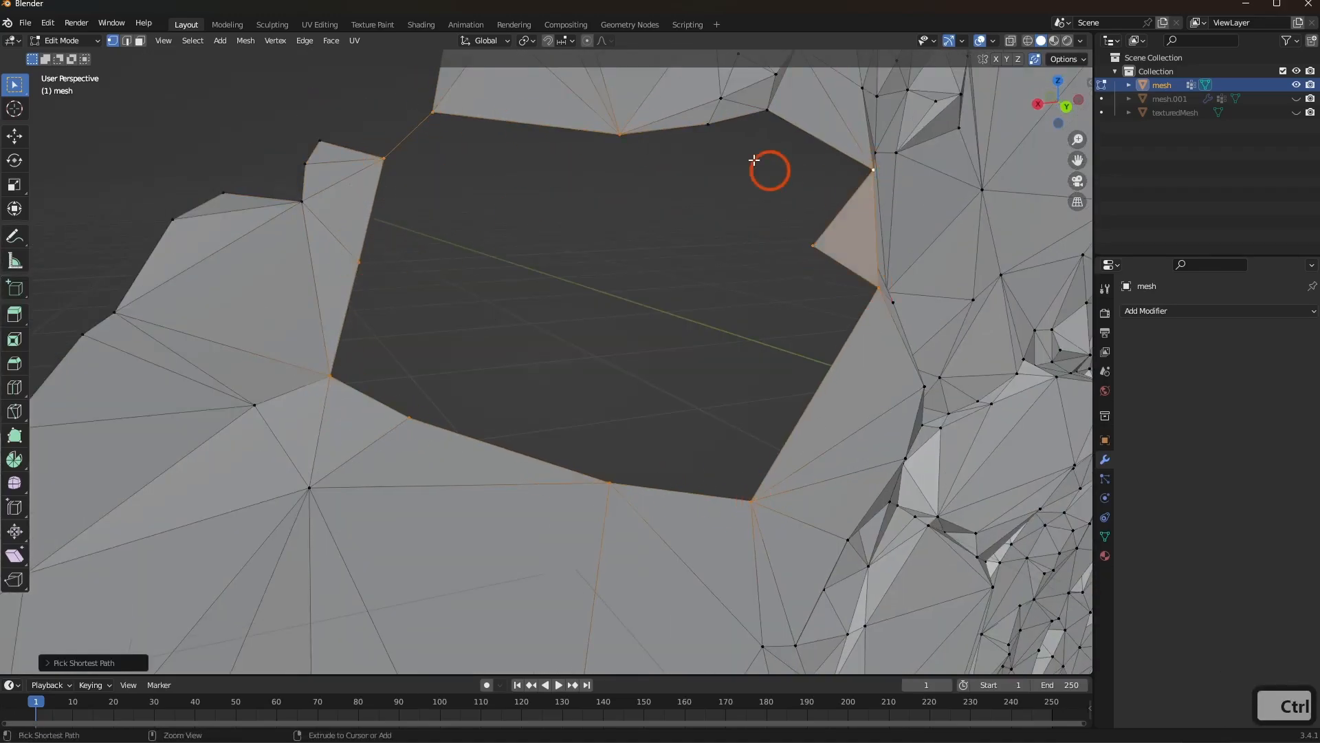
Fill the widened hole's selected boundary in edge mode, triangulate the new face and check the surface in Object Mode
key(2)
key(f)
scroll(853, 124, down, 2)
key(ctrl+t)
key(Tab)
middle_drag(621, 484, 562, 416)
key(Tab)
scroll(568, 413, down, 3)
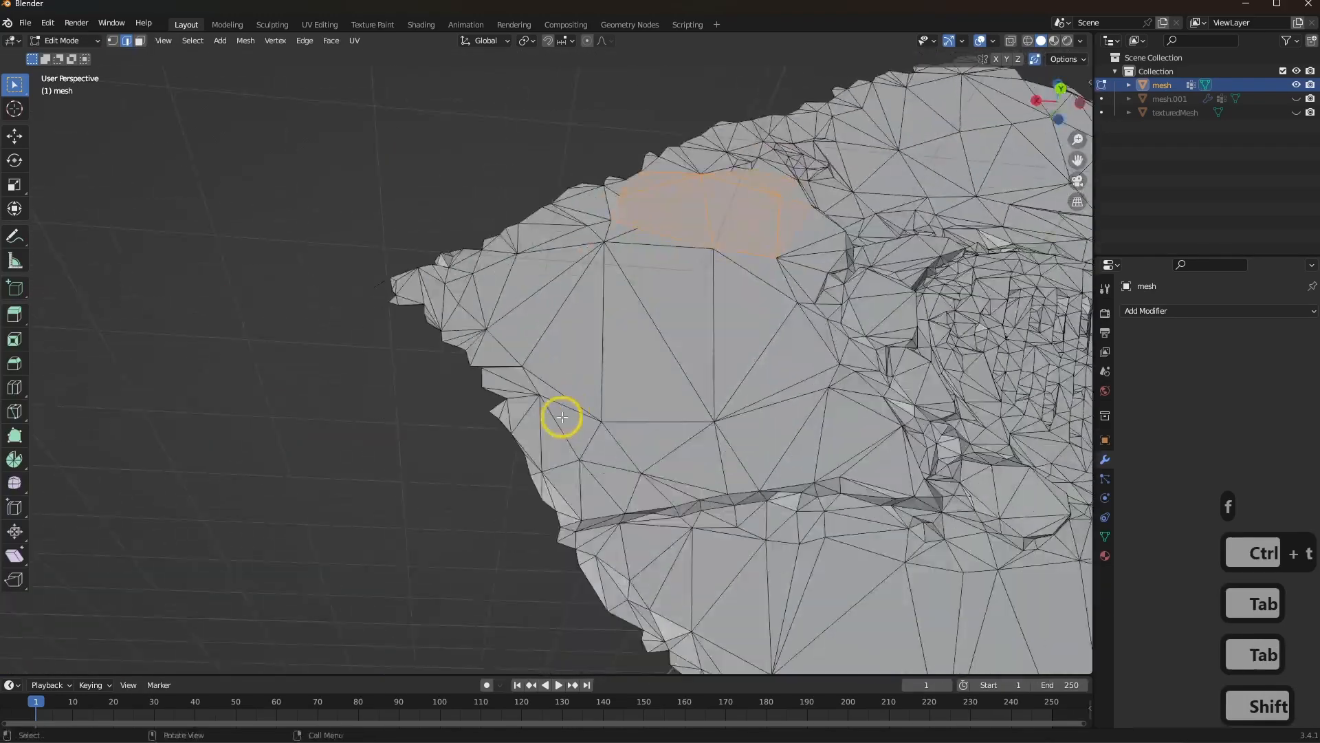
In vertex mode, slide the jagged border vertices of the upper-left slab just above the groove into a cleaner edge
shift+middle_drag(522, 477, 601, 410)
scroll(601, 410, up, 3)
key(1)
click(598, 395)
key(g)
key(g)
click(545, 311)
key(g)
key(g)
key(g)
key(g)
key(g)
key(g)
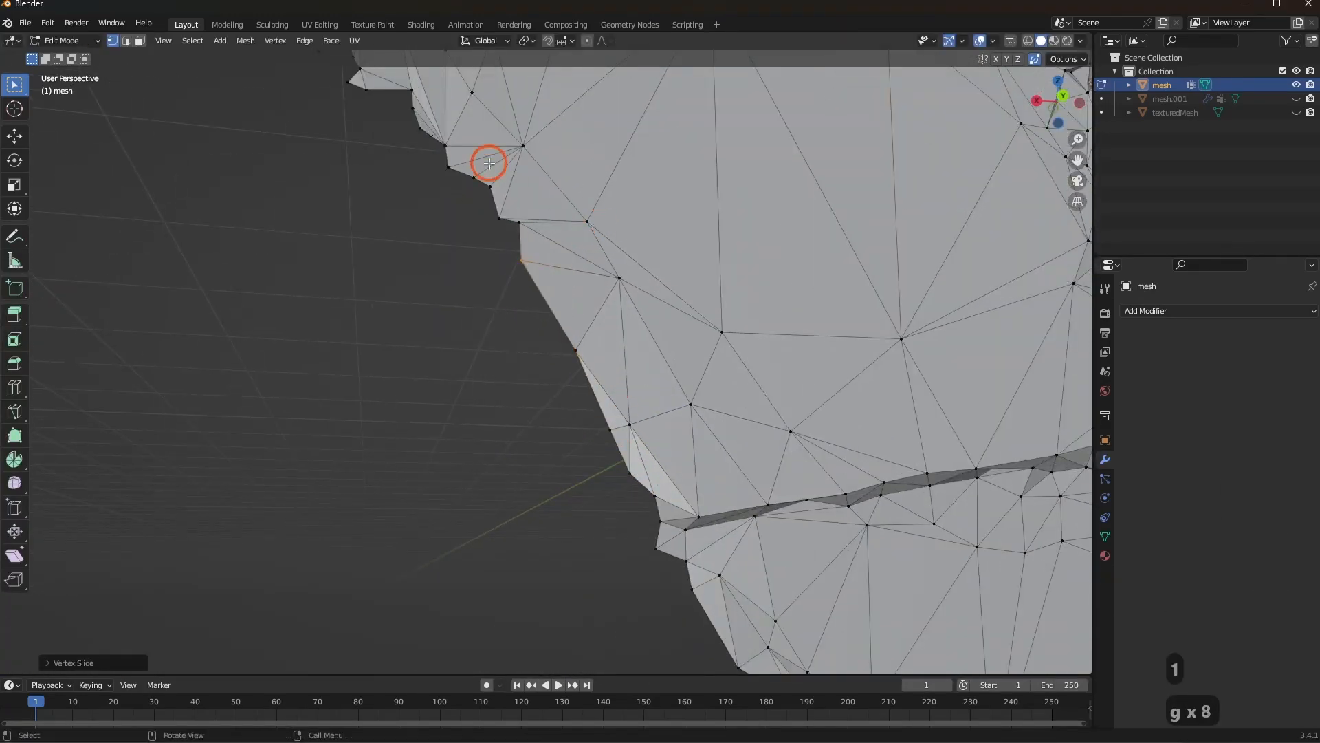
Vertex-slide the next teeth along the upper-left slab's lower border together, working toward its outer tip
shift+middle_drag(489, 165, 519, 284)
click(513, 296)
click(473, 255)
key(g)
key(g)
click(451, 234)
shift+middle_drag(459, 216, 510, 348)
click(516, 382)
key(g)
key(g)
click(484, 346)
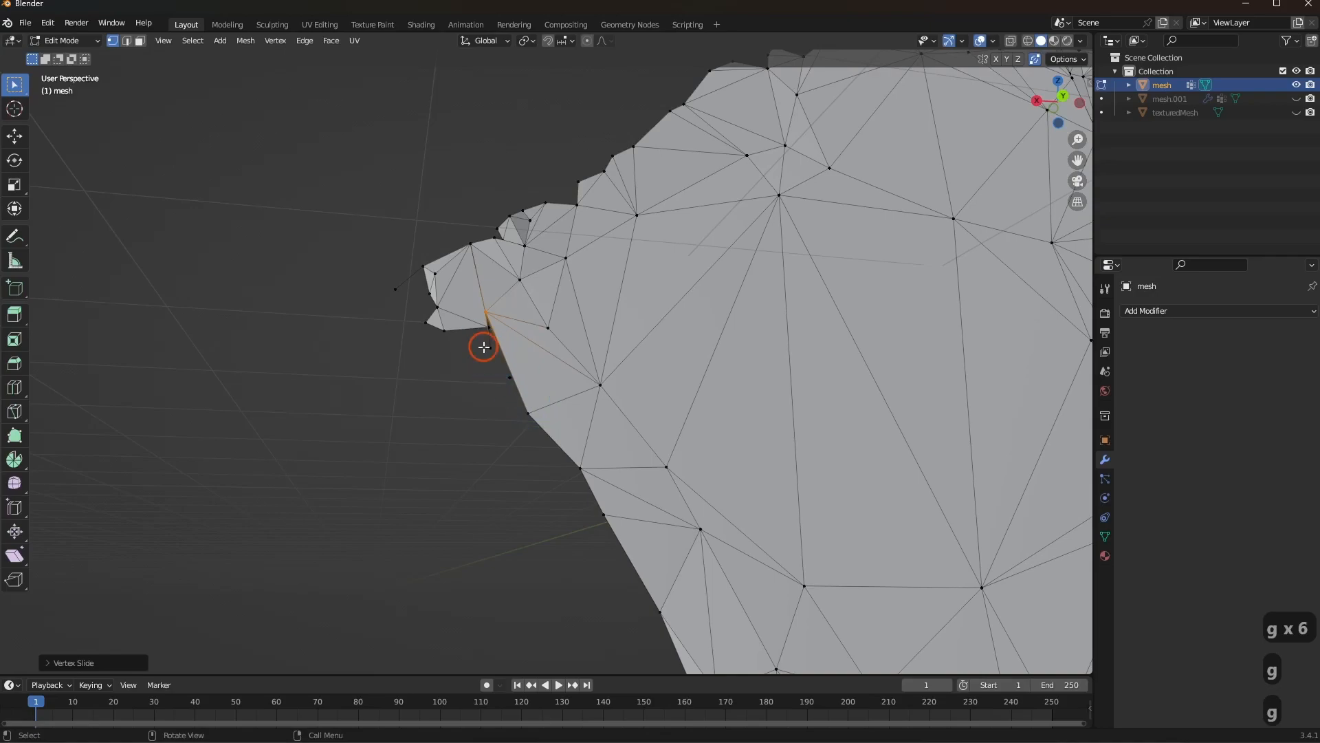
Collapse the small vertices around the upper-left slab's outer tip by sliding them into one sharp corner
click(547, 320)
key(g)
key(g)
key(g)
key(g)
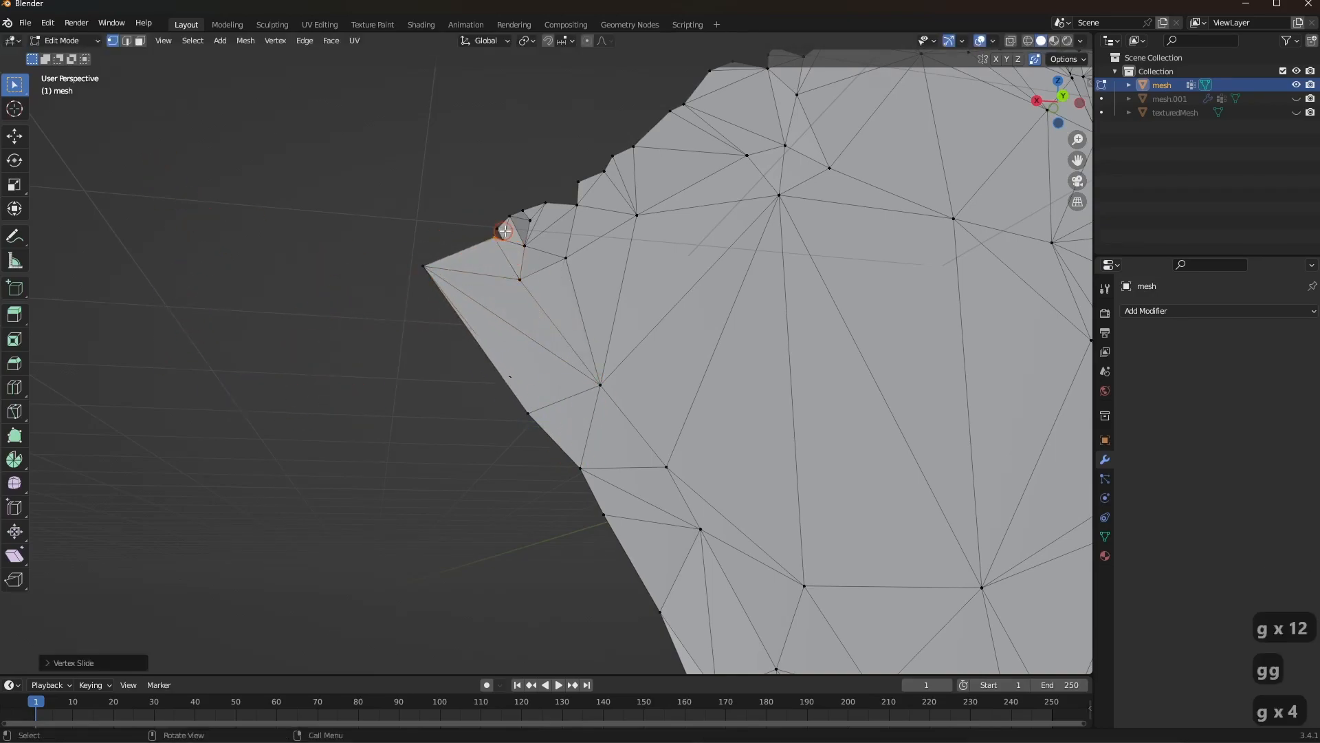
Vertex-slide the small jagged vertices beside the upper-left slab's outer tip together to straighten the start of its upper border
click(504, 233)
shift+middle_drag(505, 235, 540, 389)
scroll(536, 399, up, 3)
key(g)
key(g)
key(g)
key(g)
click(497, 440)
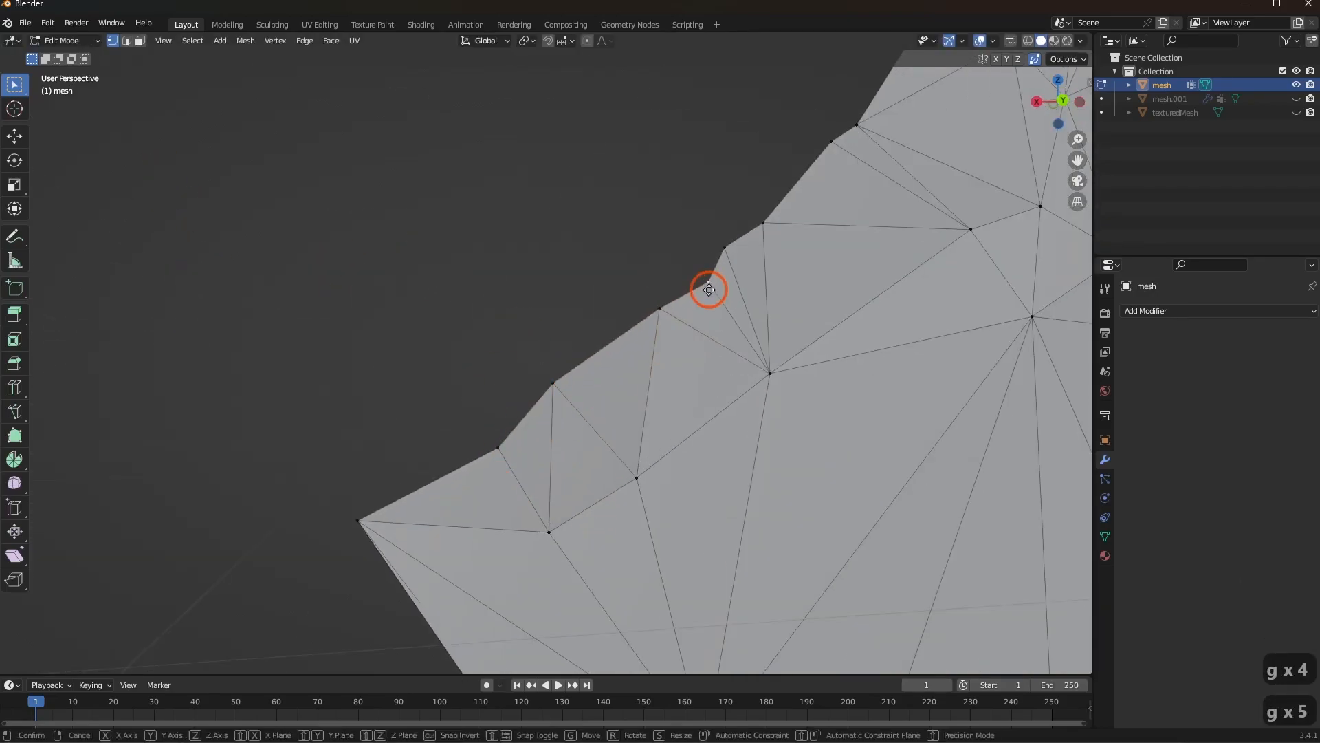
Slide the close-spaced vertices farther up the upper-left slab's upper border together, removing the small steps in its outline
key(g)
key(g)
click(727, 250)
shift+middle_drag(826, 158, 704, 274)
key(g)
key(g)
click(728, 244)
shift+middle_drag(771, 148, 668, 281)
click(810, 230)
key(g)
key(g)
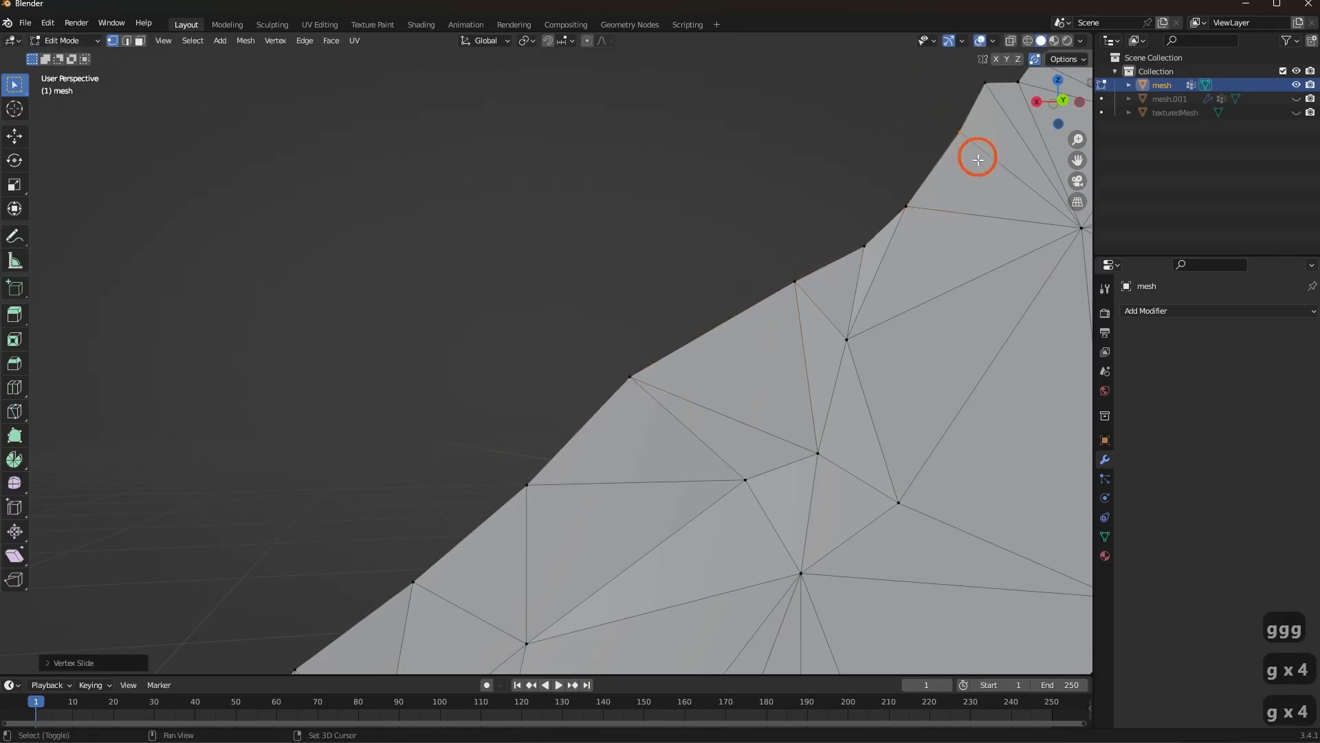
Vertex-slide the remaining teeth midway along the upper-left slab's upper border, working toward the groove
shift+middle_drag(977, 147, 728, 339)
click(765, 277)
key(g)
key(g)
click(860, 253)
click(905, 411)
key(g)
key(g)
click(920, 296)
shift+middle_drag(920, 296, 694, 357)
scroll(729, 406, down, 4)
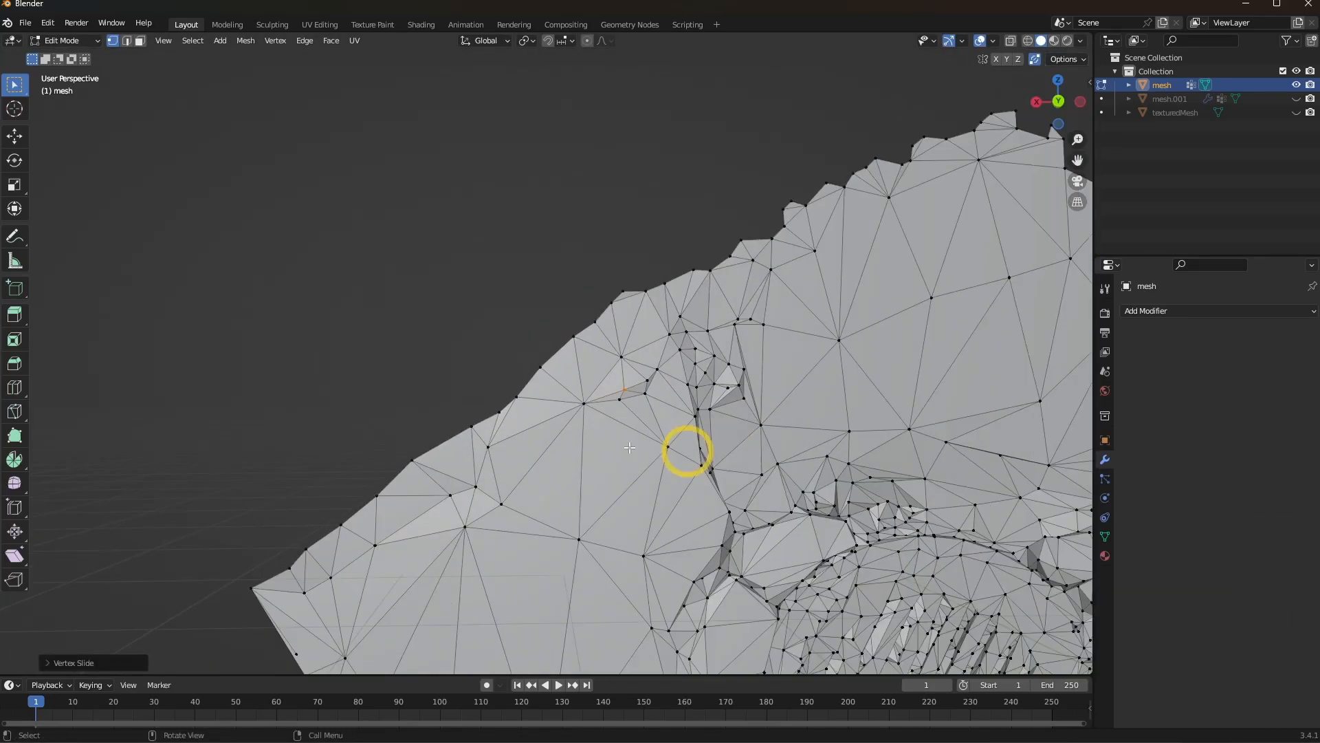
Slide the small interior vertices just inside the upper-left slab's border to simplify the surrounding triangles
click(454, 450)
key(g)
key(g)
click(535, 462)
key(g)
key(g)
click(539, 477)
Vertex-slide the extra vertices near the upper-left slab's outer tip to reduce the narrow triangles there
click(451, 436)
key(g)
key(g)
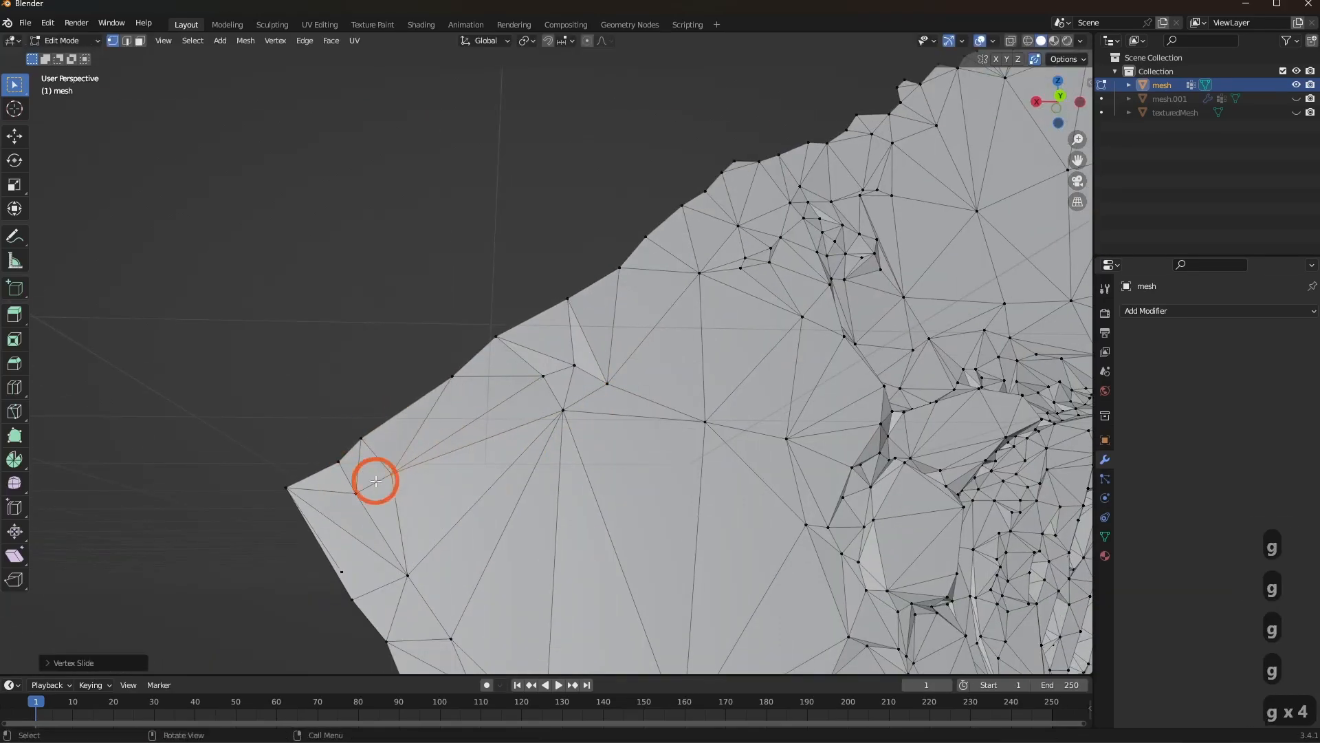
click(409, 467)
scroll(406, 461, down, 2)
click(404, 425)
key(g)
key(g)
click(399, 427)
Slide the first uneven border vertex near the upper end of the groove along its edge to smooth the outline
scroll(606, 351, down, 3)
middle_drag(619, 345, 547, 467)
scroll(636, 439, up, 5)
click(650, 432)
click(559, 507)
key(g)
key(g)
click(538, 486)
Vertex-slide the next protruding vertices on the border around the groove's upper end into a cleaner line
click(528, 436)
key(g)
key(g)
click(516, 404)
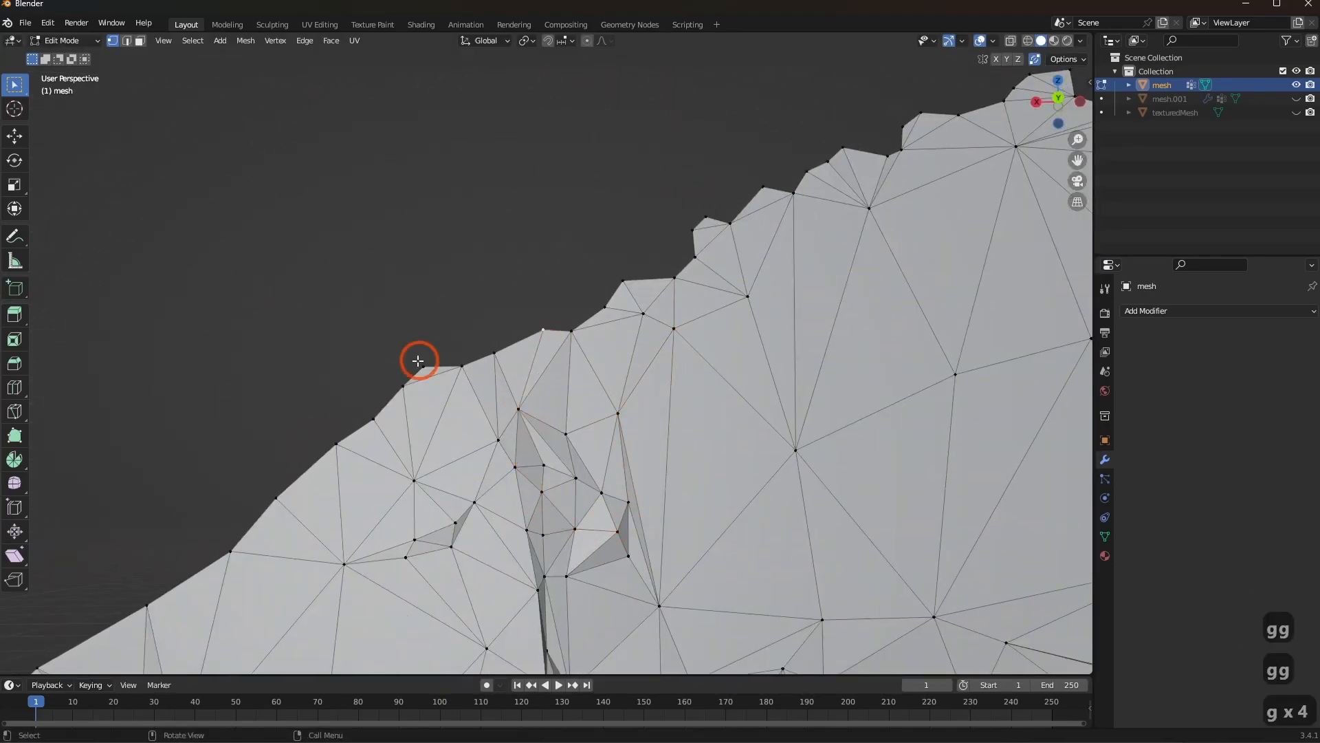
click(424, 366)
key(g)
key(g)
shift+middle_drag(877, 139, 697, 256)
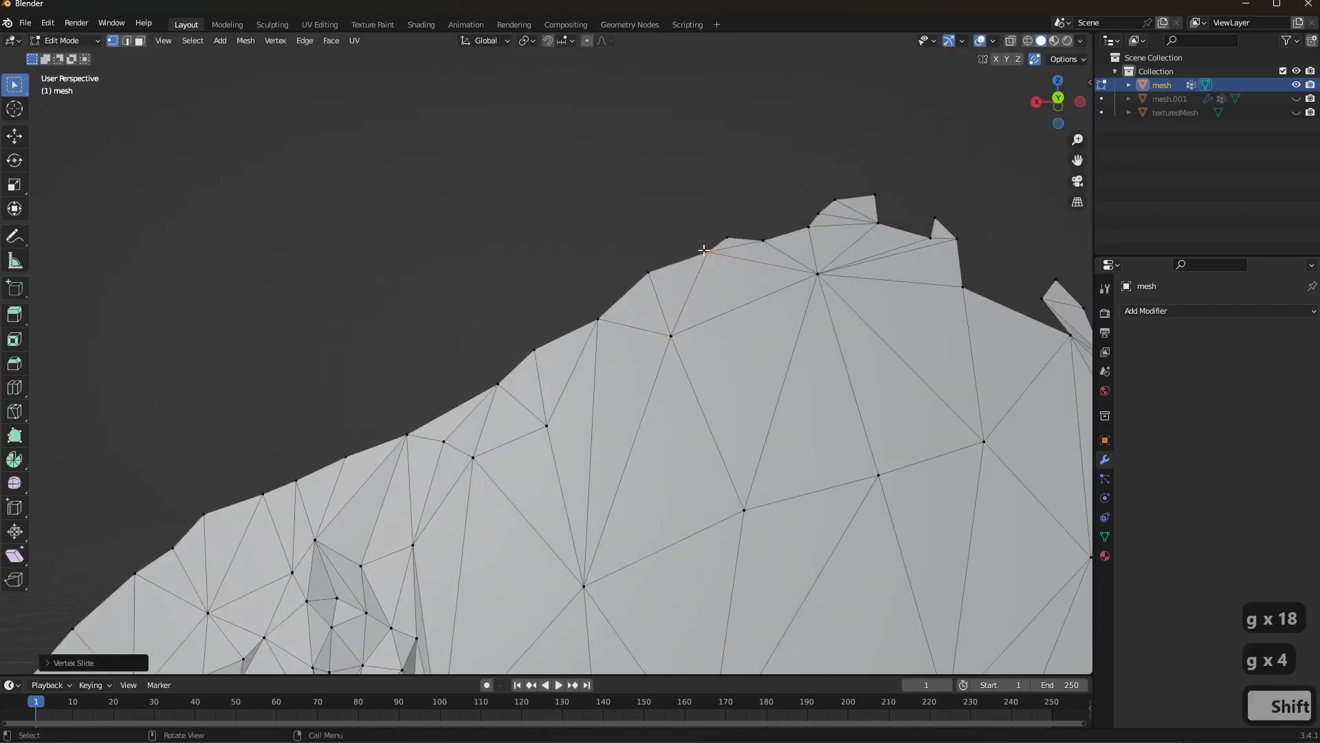
Collapse the teeth along the slab's upper border near its top corner by sliding their vertices into neighbouring border points
key(g)
key(g)
click(829, 203)
key(g)
key(g)
click(786, 220)
key(g)
key(g)
click(741, 235)
key(g)
key(g)
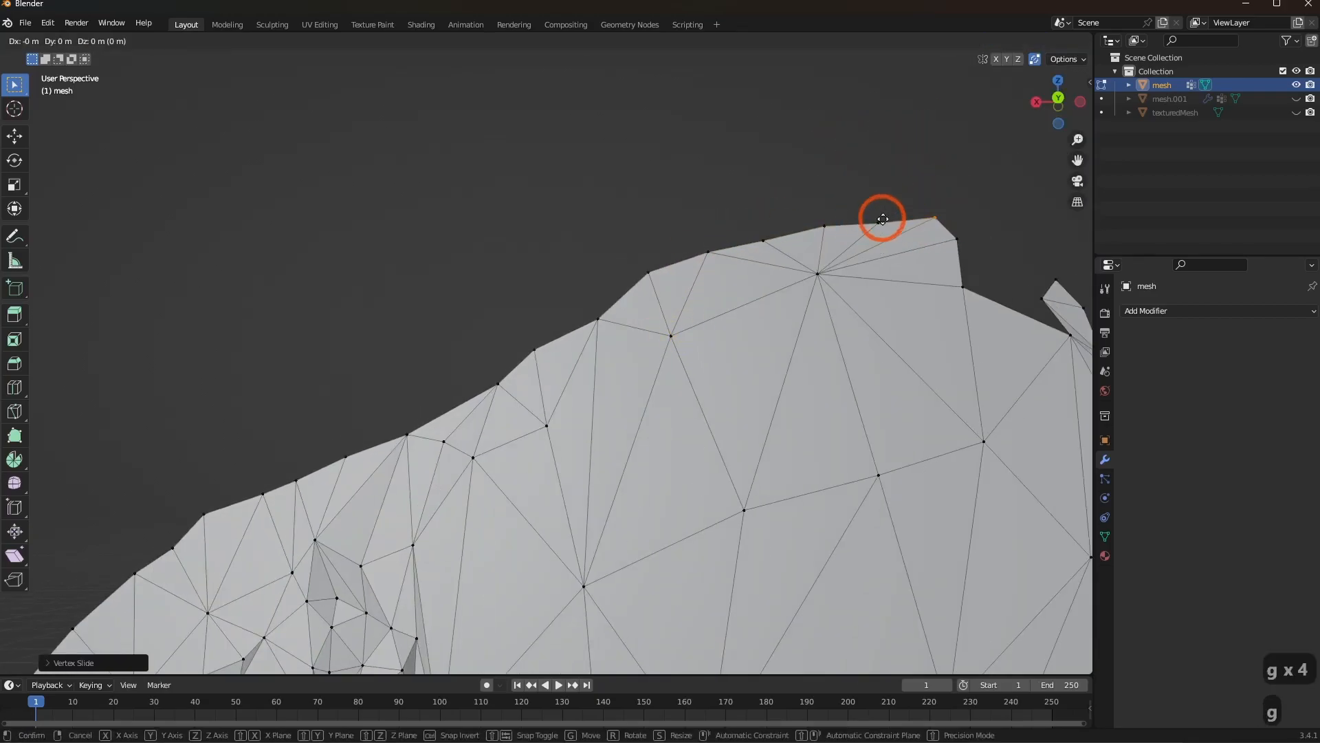
Round the slab's top corner and vertex-slide the jagged vertices on the adjoining side border into a straight edge
middle_drag(968, 286, 625, 432)
key(g)
key(g)
key(g)
middle_drag(741, 447, 735, 459)
key(g)
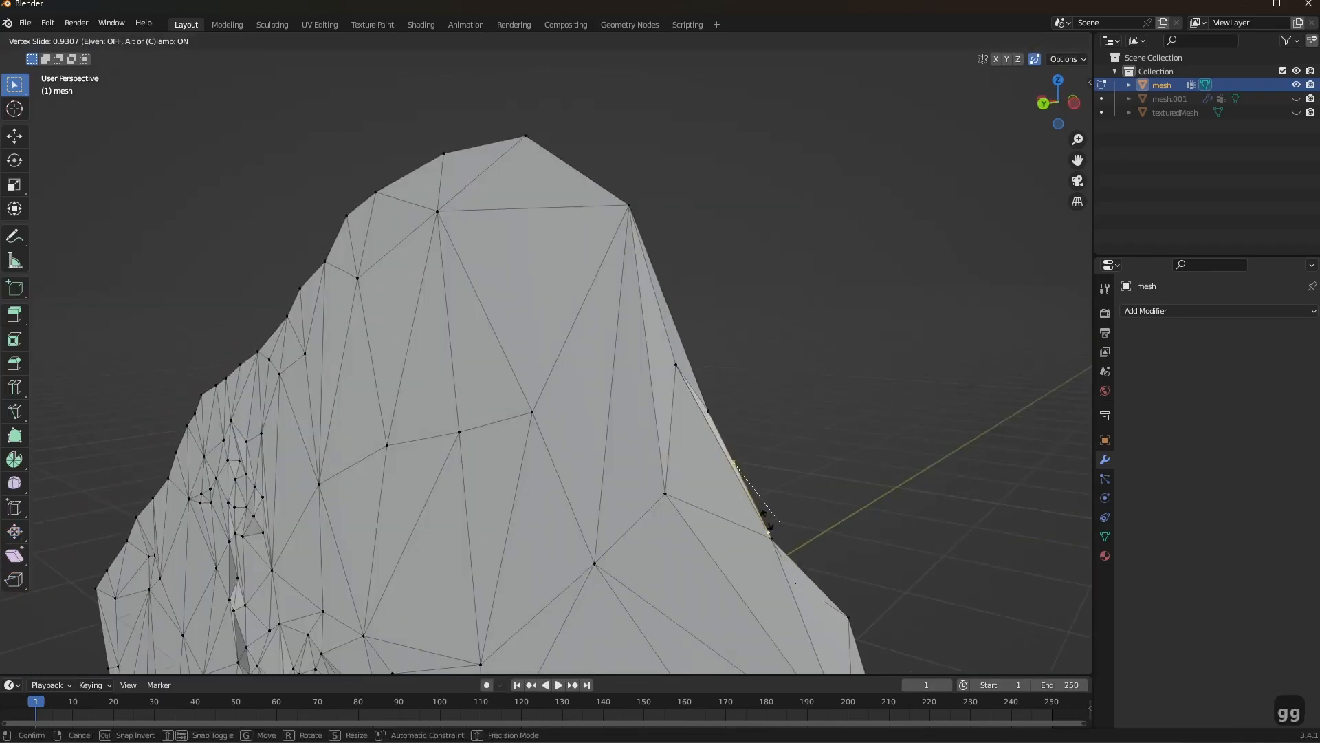
middle_drag(657, 383, 709, 486)
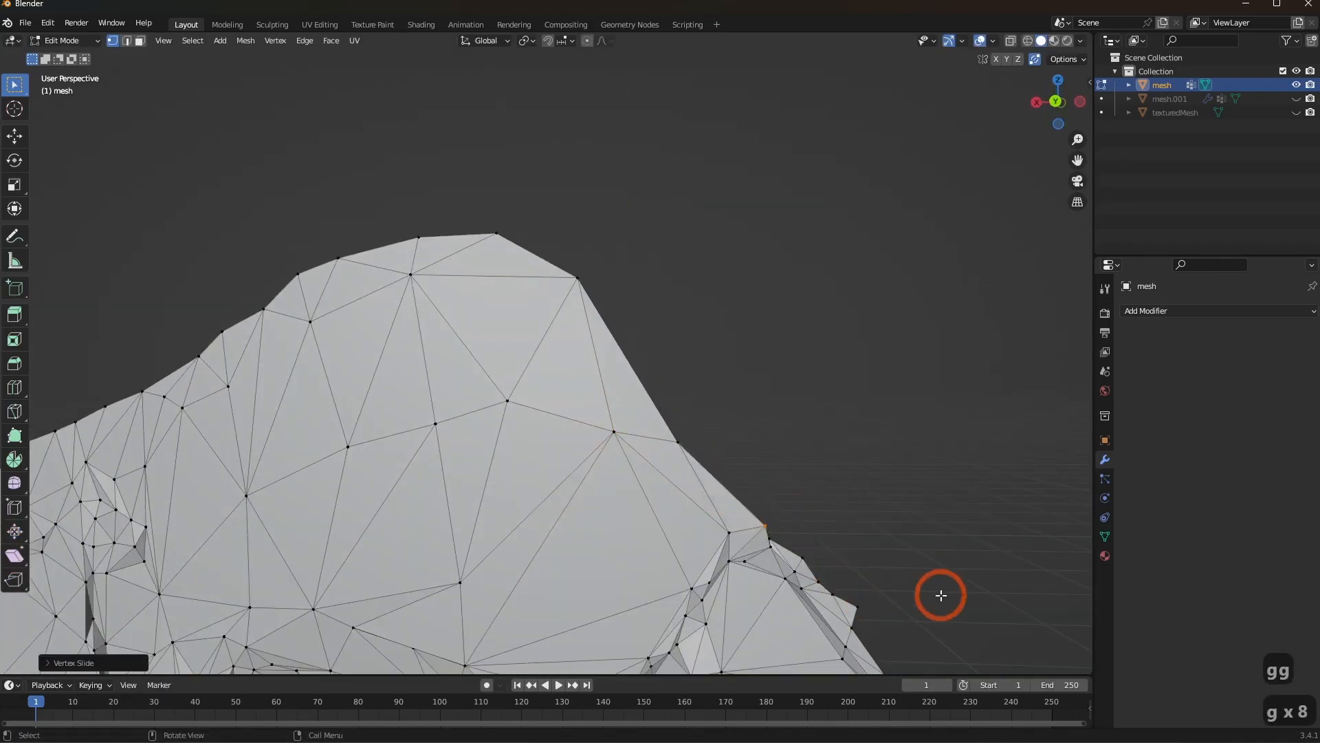
Slide the protruding side-border vertex just above the second groove up along its edge
click(928, 595)
click(753, 511)
key(g)
key(g)
click(753, 507)
Vertex-slide two more uneven vertices near the second groove into their neighbours to simplify the mesh
middle_drag(640, 440, 590, 424)
click(507, 490)
key(g)
key(g)
click(507, 482)
click(551, 460)
key(g)
key(g)
click(549, 447)
shift+middle_drag(646, 447, 489, 378)
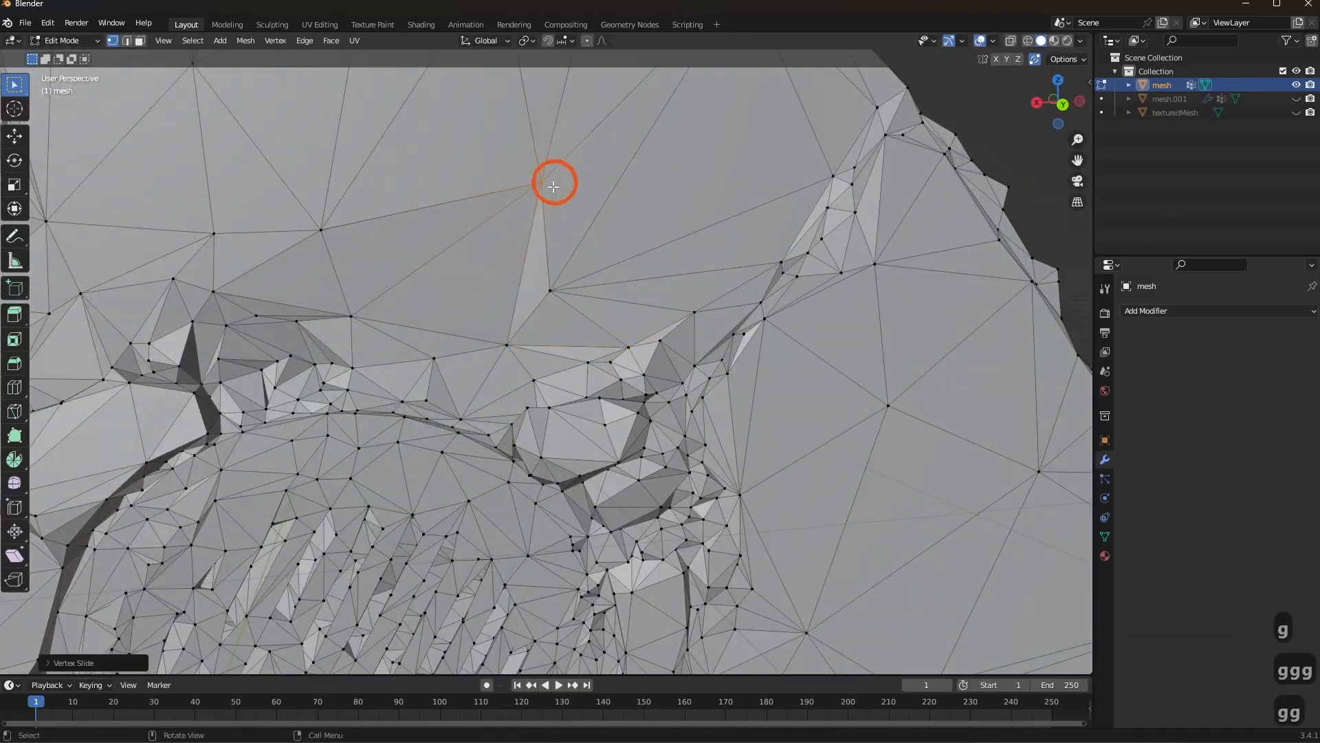
Undo the last vertex slide and slide other stray vertices around the second groove and its slab border
key(ctrl+z)
middle_drag(558, 175, 398, 289)
key(g)
key(g)
click(701, 206)
key(g)
key(g)
scroll(561, 309, down, 5)
shift+middle_drag(561, 330, 533, 277)
key(g)
key(g)
Enable the mesh statistics overlay in the viewport and slide another redundant vertex into its neighbour
click(992, 40)
click(926, 151)
click(554, 366)
key(g)
key(g)
click(521, 366)
middle_drag(509, 344, 474, 344)
shift+middle_drag(344, 605, 377, 414)
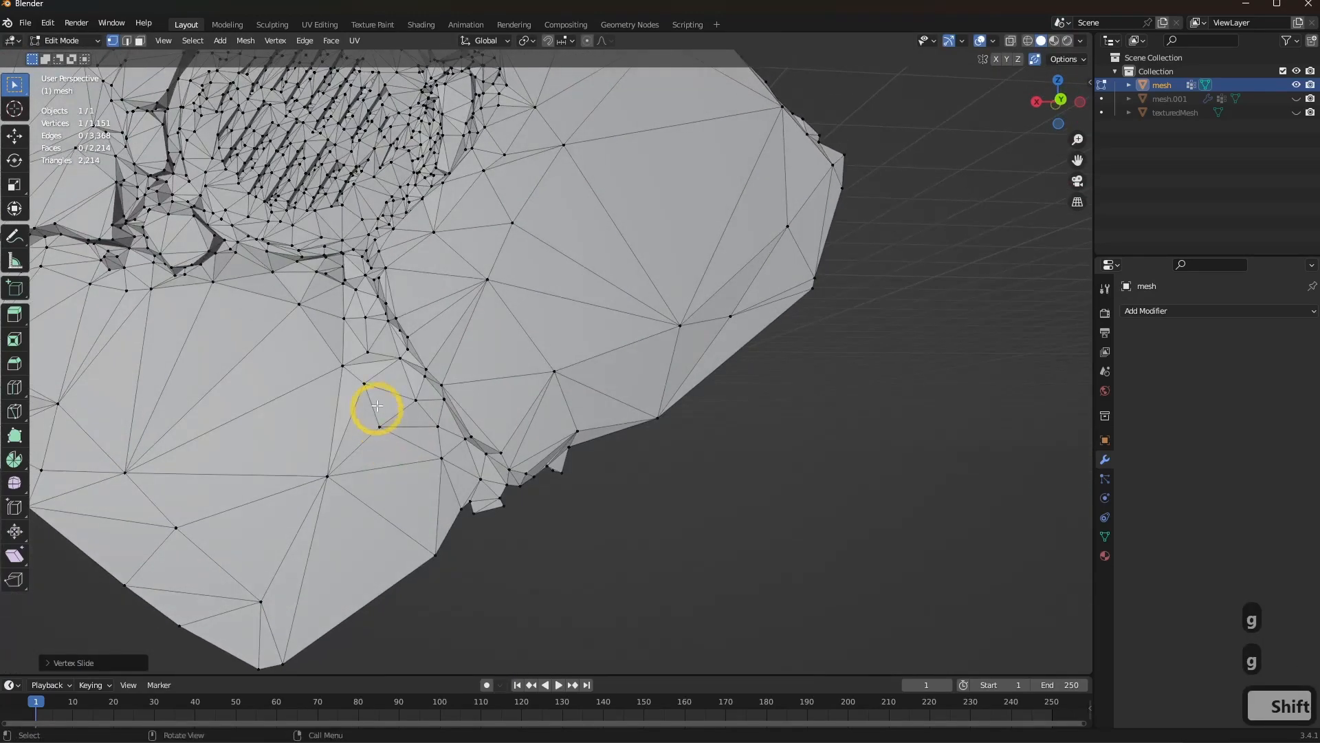
Collapse the jagged teeth on the lower border beside the groove's end by sliding their vertices together
key(g)
key(g)
click(553, 471)
key(g)
key(g)
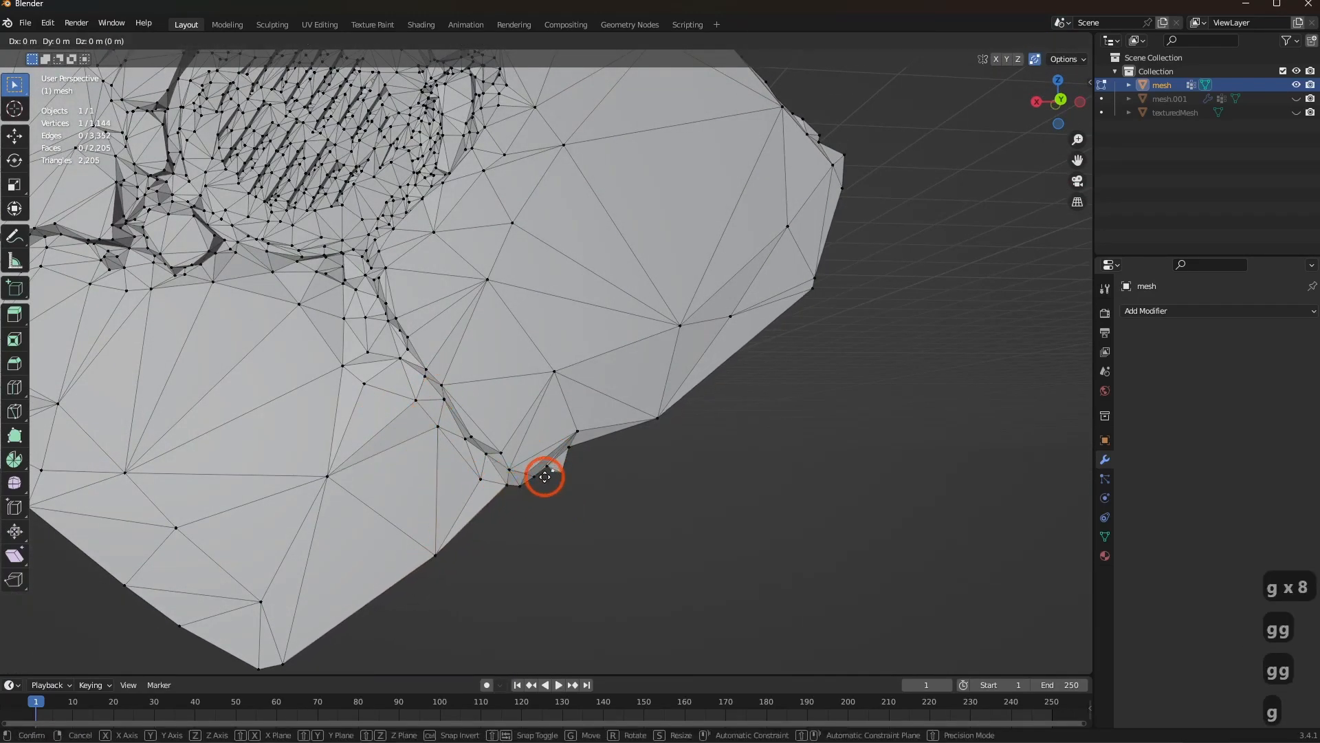
click(545, 474)
click(562, 472)
key(g)
key(g)
click(564, 467)
key(g)
key(g)
click(533, 475)
Vertex-slide the small clustered vertices along the lower-right slab's outer side border into a cleaner outline
middle_drag(722, 385, 698, 371)
click(817, 265)
key(g)
key(g)
shift+middle_drag(658, 69, 491, 284)
key(g)
key(g)
key(g)
key(g)
key(g)
click(484, 312)
Slide the last protruding vertices of the side-border cluster into the neighbouring border point
key(g)
key(g)
key(g)
key(g)
click(500, 324)
Delete the stray folded geometry on the slab's side border in face mode and select a neighbouring border edge in edge mode
middle_drag(541, 370, 504, 389)
scroll(504, 390, down, 3)
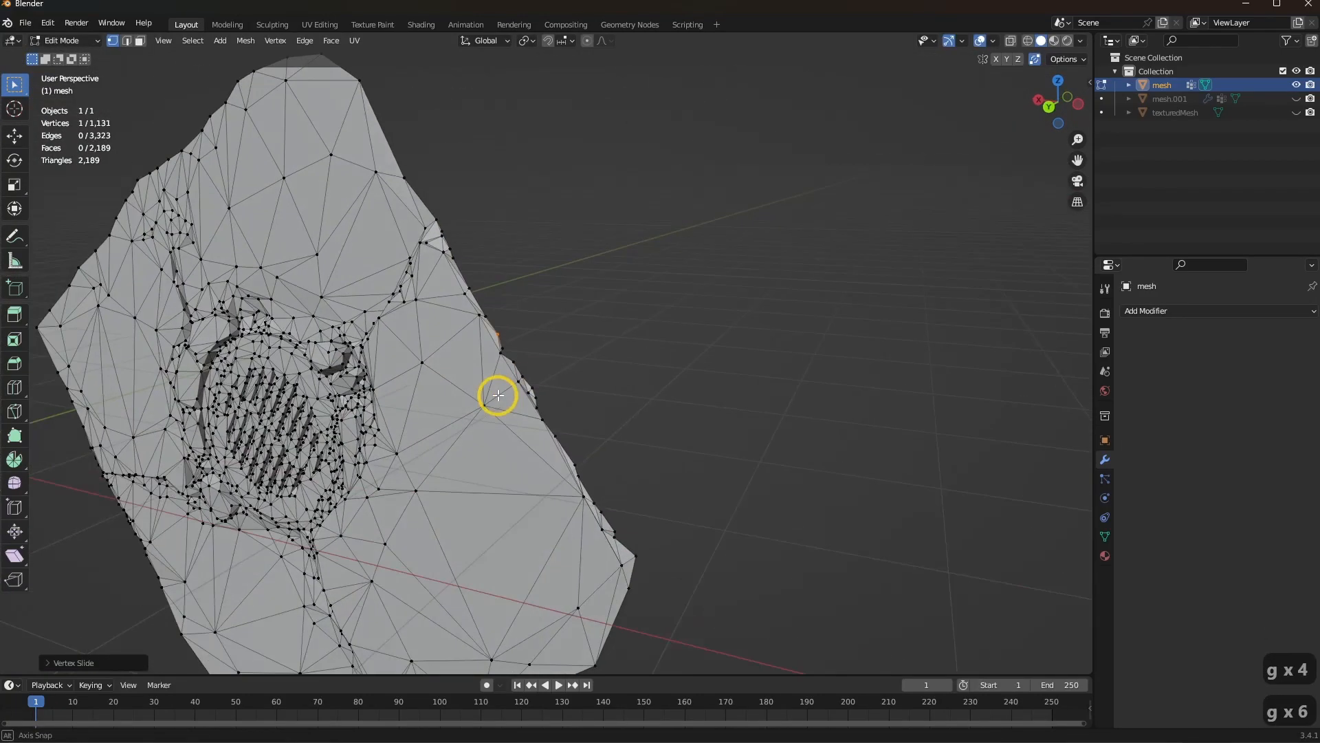
scroll(504, 390, up, 5)
shift+click(476, 357)
middle_drag(557, 504, 498, 420)
shift+middle_drag(498, 420, 518, 395)
key(3)
click(508, 273)
key(x)
click(506, 302)
key(2)
click(518, 394)
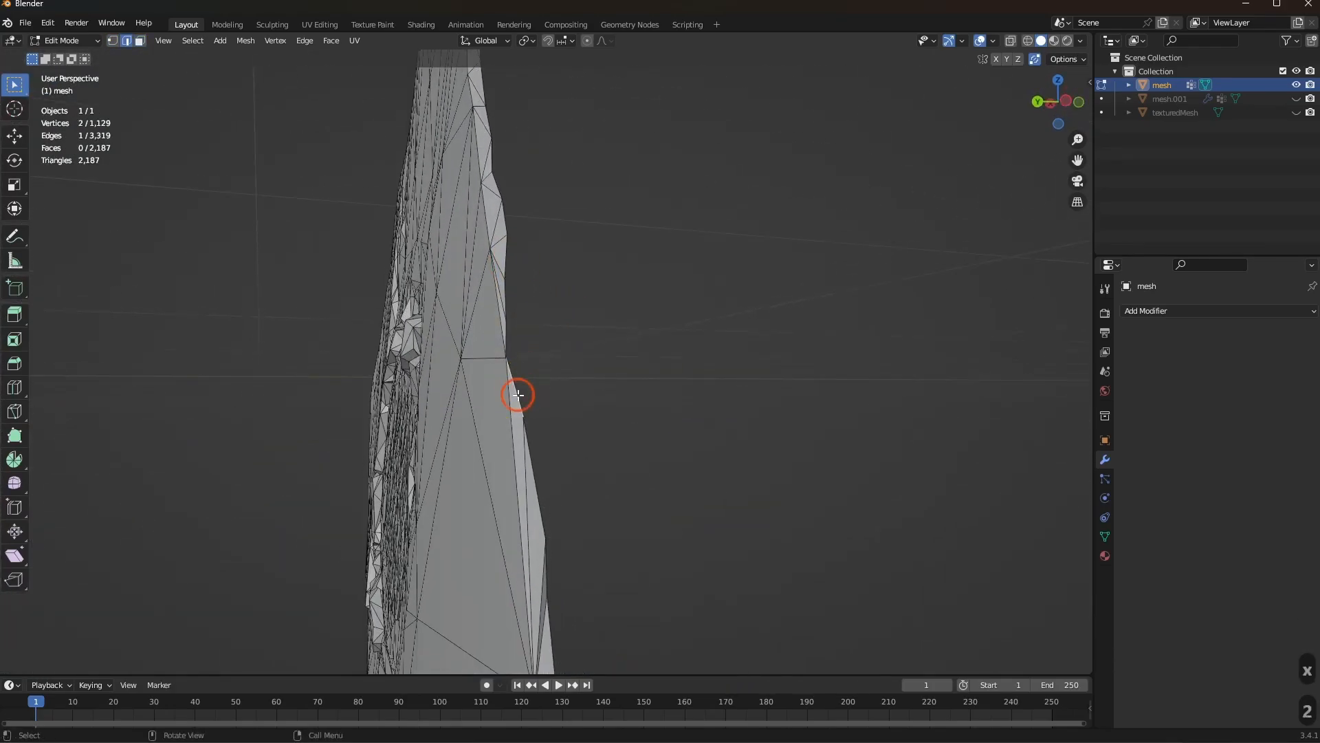
shift+click(515, 306)
middle_drag(518, 309, 525, 398)
key(ctrl+z)
key(ctrl+z)
Move the protruding vertices on the slab's side border into its neighbouring border points in vertex mode
middle_drag(667, 337, 578, 344)
key(1)
key(g)
click(592, 307)
key(g)
click(480, 351)
shift+middle_drag(548, 468, 618, 426)
Vertex-slide two further stray vertices along the slab's side border into a straighter outline
key(g)
key(g)
click(653, 490)
middle_drag(653, 491, 609, 454)
click(619, 464)
key(g)
key(g)
click(719, 543)
middle_drag(719, 542, 694, 460)
Slide the remaining stray vertices of this side-border stretch onto their neighbouring vertices
key(g)
click(551, 463)
key(g)
key(g)
click(517, 483)
Circle-select and delete the cluster of small vertices on the flat rim beside the round cover's slots
key(Tab)
shift+middle_drag(276, 420, 523, 440)
scroll(426, 452, up, 4)
key(Tab)
middle_drag(499, 337, 474, 427)
scroll(413, 320, up, 2)
scroll(473, 447, up, 1)
key(x)
key(c)
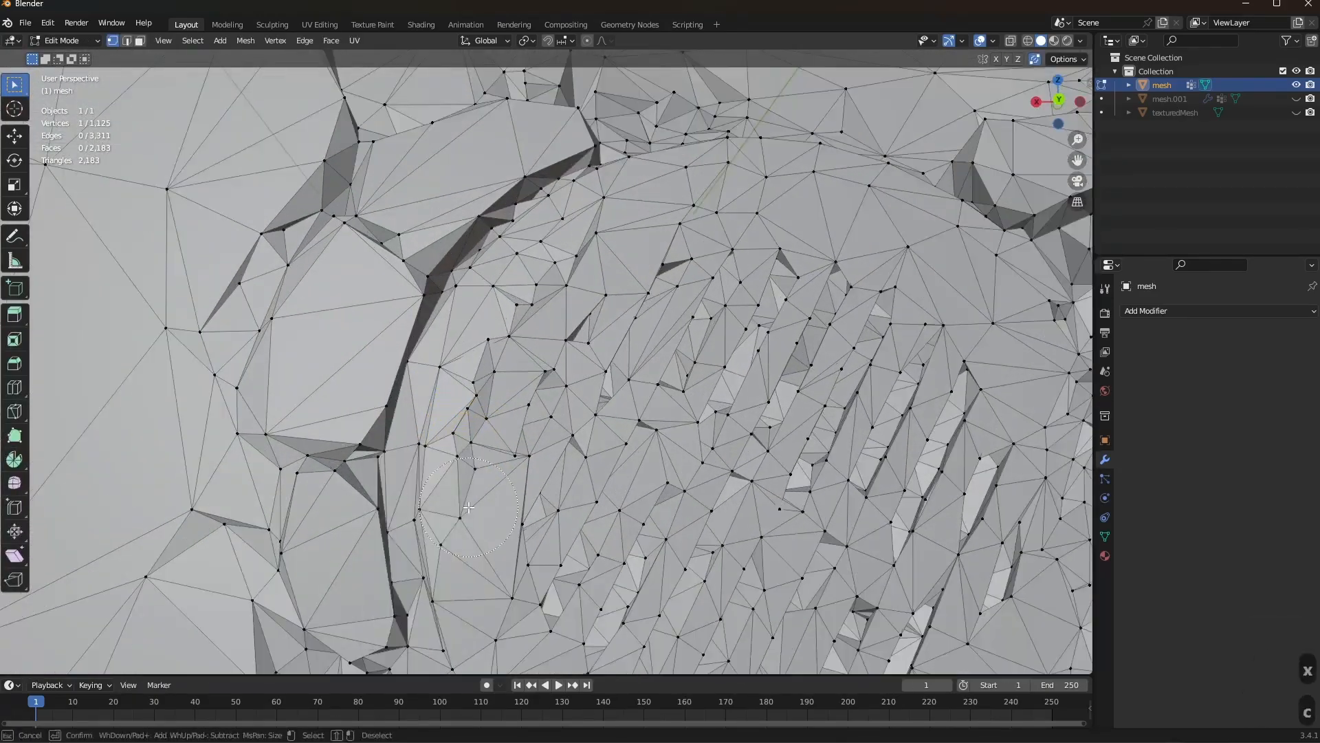
key(x)
click(492, 340)
Select the hole's boundary loop on the cover's rim, fill it with a face and triangulate it
alt+click(525, 331)
key(f)
key(ctrl+t)
Vertex-slide the stray vertices just inside the cover's upper rim into neighbouring points
shift+middle_drag(701, 169, 609, 299)
click(615, 296)
key(g)
key(g)
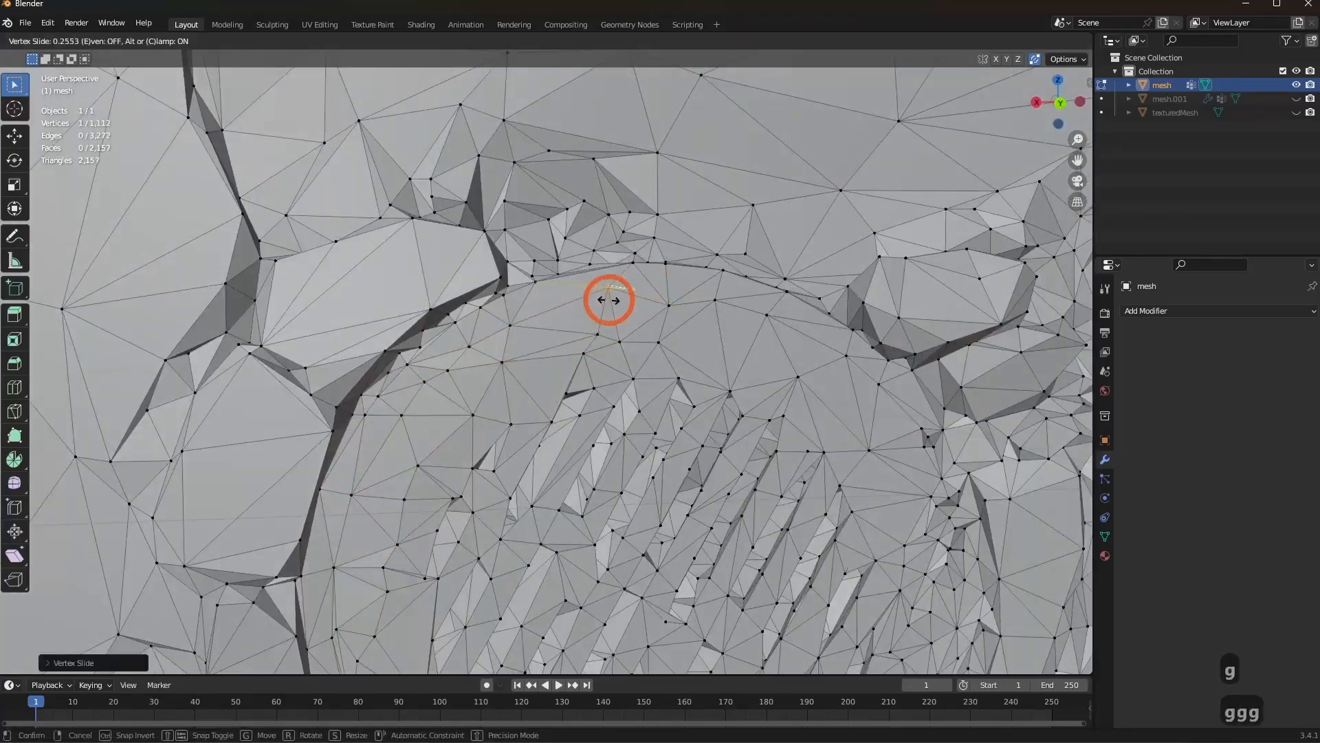
click(658, 339)
key(g)
click(716, 325)
scroll(709, 322, down, 3)
middle_drag(687, 303, 660, 319)
click(649, 319)
scroll(654, 296, up, 3)
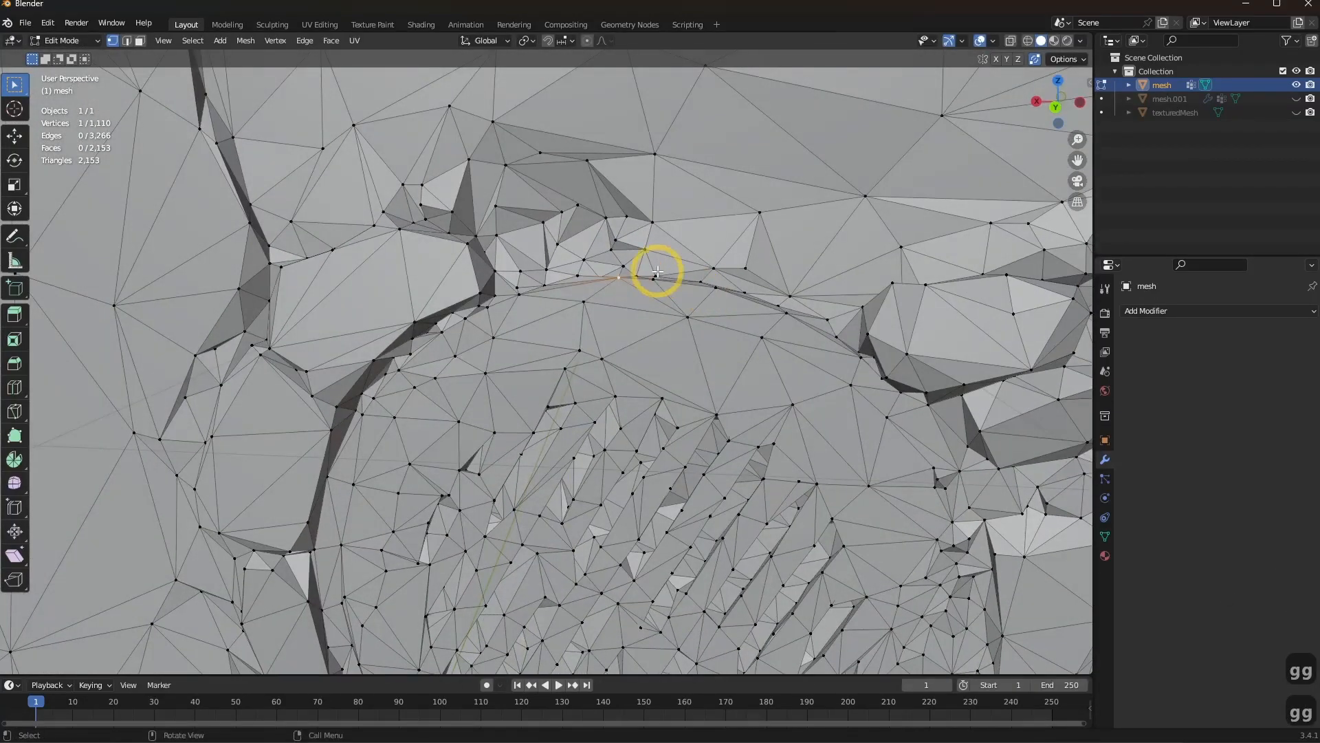
Vertex-slide the small clustered vertices around the stones above the cover's upper rim, undoing and repeating one slide
click(767, 207)
shift+middle_drag(750, 216, 699, 225)
click(550, 192)
key(g)
key(g)
click(612, 181)
middle_drag(612, 189, 598, 292)
click(480, 268)
key(g)
key(g)
key(ctrl+z)
key(g)
key(g)
Slide another stray vertex beside the stones around the cover into its neighbour
middle_drag(394, 219, 386, 243)
key(g)
key(g)
click(404, 293)
middle_drag(406, 289, 540, 412)
Vertex-slide three superfluous vertices around the cover's stone surround into adjacent vertices
click(591, 275)
click(678, 286)
click(718, 267)
key(g)
key(g)
click(713, 291)
click(681, 283)
key(g)
key(g)
click(674, 266)
click(601, 328)
key(g)
key(g)
click(601, 362)
Try vertex-sliding two neighbouring vertices in the stone surround, and undo the slides
scroll(575, 375, up, 4)
click(577, 405)
key(g)
key(g)
click(577, 408)
click(540, 414)
key(g)
key(g)
click(565, 366)
key(ctrl+z)
key(ctrl+z)
key(ctrl+z)
Slide stray vertices along the edge of the groove running between the slab's side border and the cover
middle_drag(566, 363, 532, 421)
scroll(533, 421, up, 4)
click(550, 420)
key(g)
key(g)
click(508, 419)
key(g)
key(g)
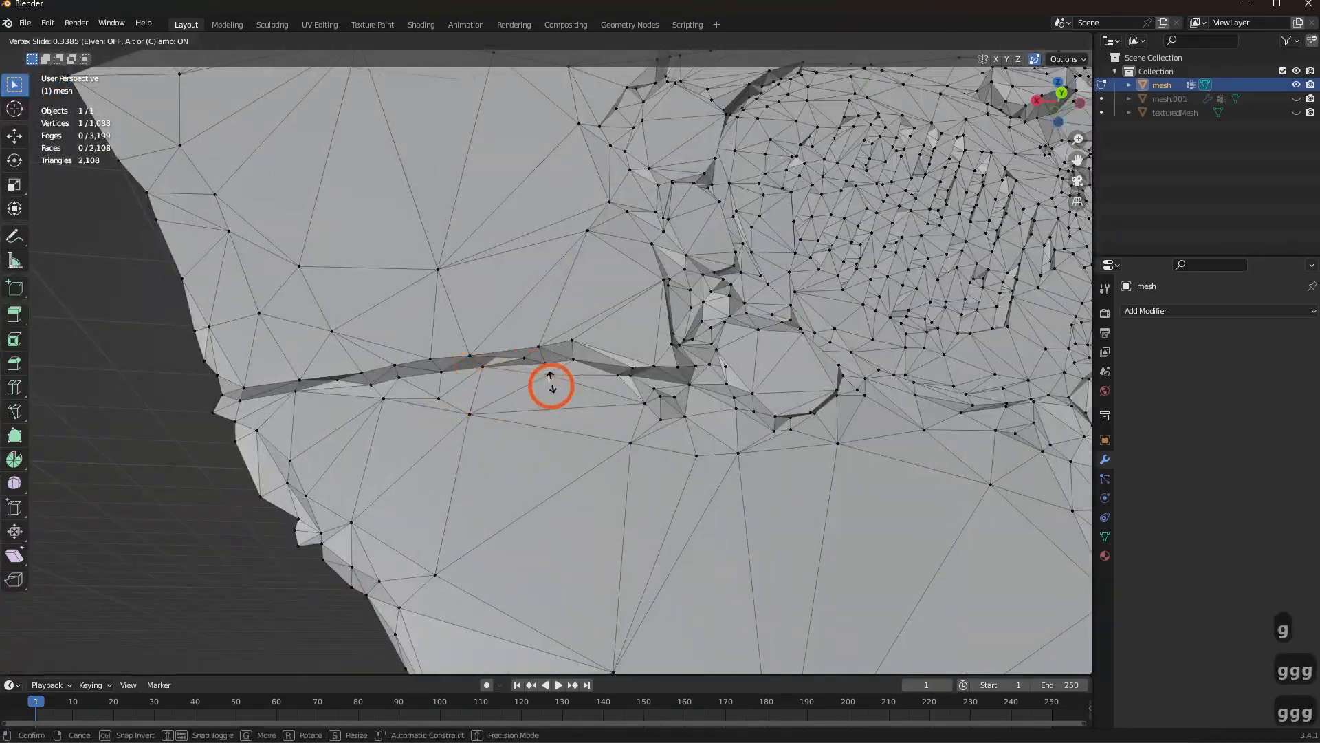
Vertex-slide the excess vertices farther along the same groove edge into neighbouring points
middle_drag(355, 389, 358, 411)
click(440, 296)
key(g)
key(g)
key(g)
click(300, 298)
Slide the small vertices at the groove's inner end, beside the polygonal stone, onto the groove edge
middle_drag(300, 299, 330, 275)
shift+middle_drag(481, 289, 313, 237)
scroll(313, 237, up, 3)
click(314, 235)
click(323, 266)
click(386, 275)
key(g)
key(g)
click(407, 272)
Collapse the small vertex cluster just below the groove's inner end by vertex-sliding it into its neighbours
middle_drag(427, 344, 446, 392)
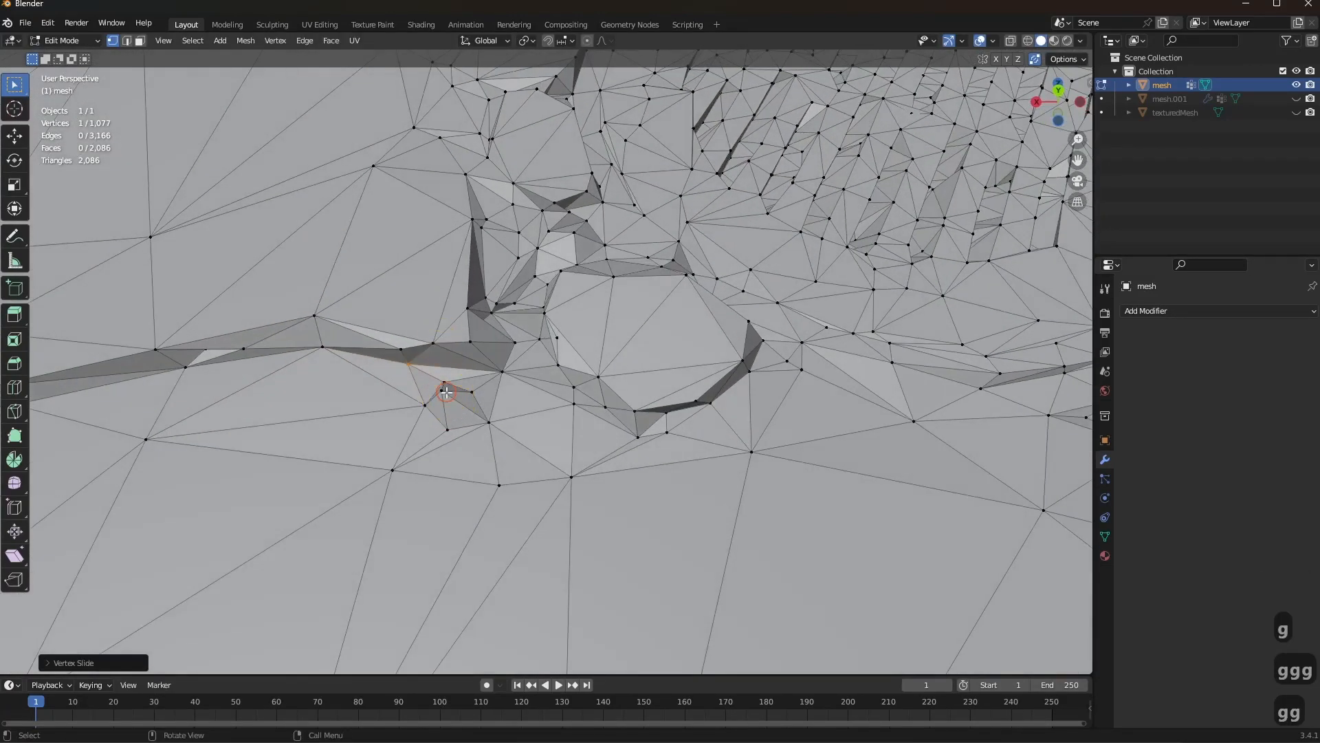
click(397, 359)
middle_drag(523, 406, 532, 434)
click(494, 420)
key(g)
key(g)
click(514, 372)
Vertex-slide the crowded vertices between the slab's corner and the polygonal stone to simplify the gap
click(516, 366)
key(g)
key(g)
click(540, 318)
click(540, 431)
key(g)
key(g)
click(541, 448)
click(495, 423)
key(g)
key(g)
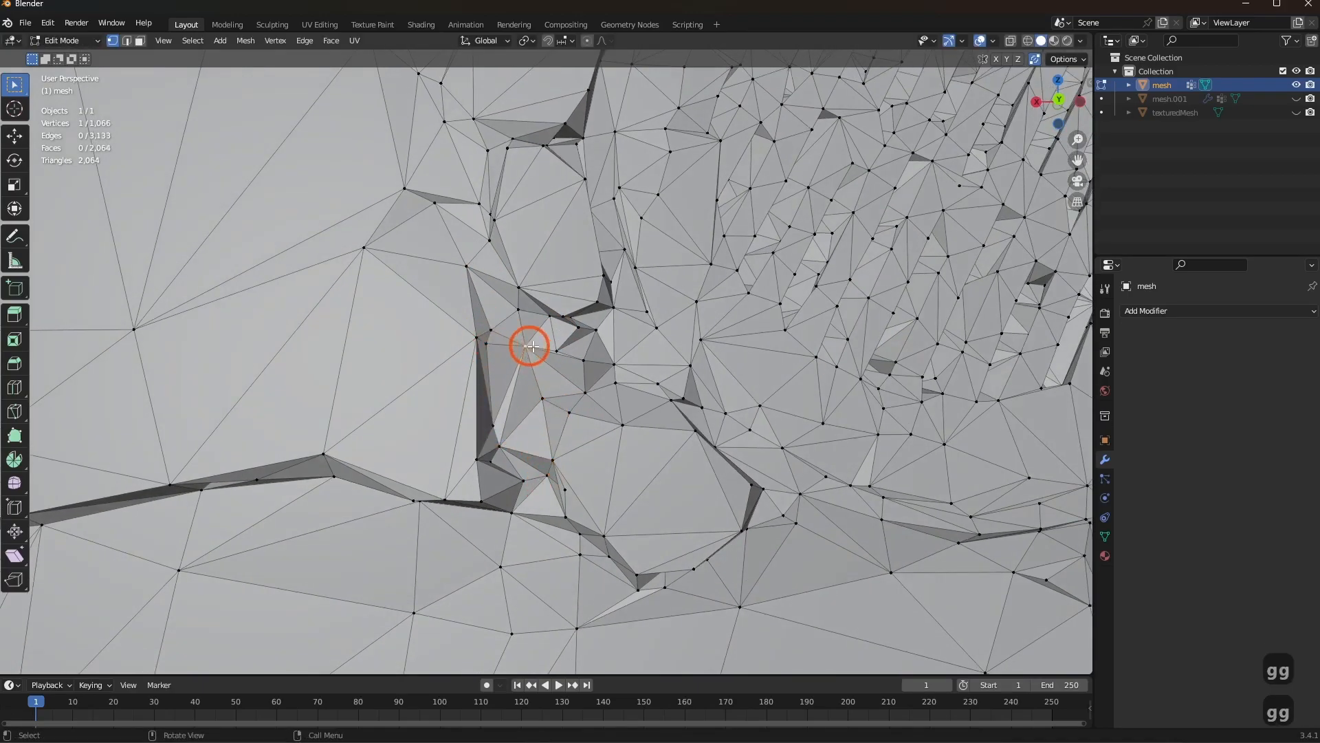
Slide the leftover vertices in the narrow gap above the polygonal stone into adjacent points
key(g)
key(g)
click(564, 323)
middle_drag(561, 331, 620, 394)
key(g)
key(g)
click(585, 420)
Vertex-slide the stray vertices below the grate's slots and along a slot edge into neighbouring corners
scroll(649, 383, up, 4)
key(Tab)
key(Tab)
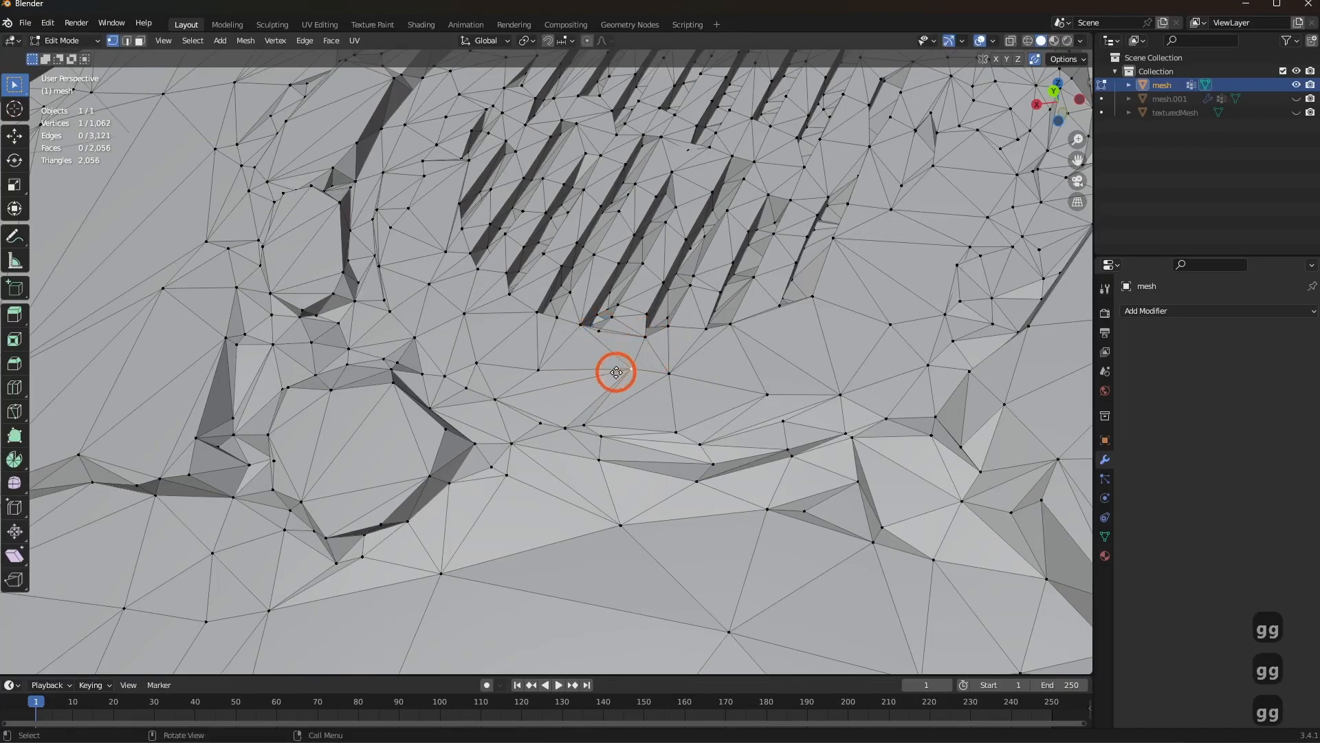
click(649, 379)
middle_drag(648, 379, 663, 384)
key(g)
key(g)
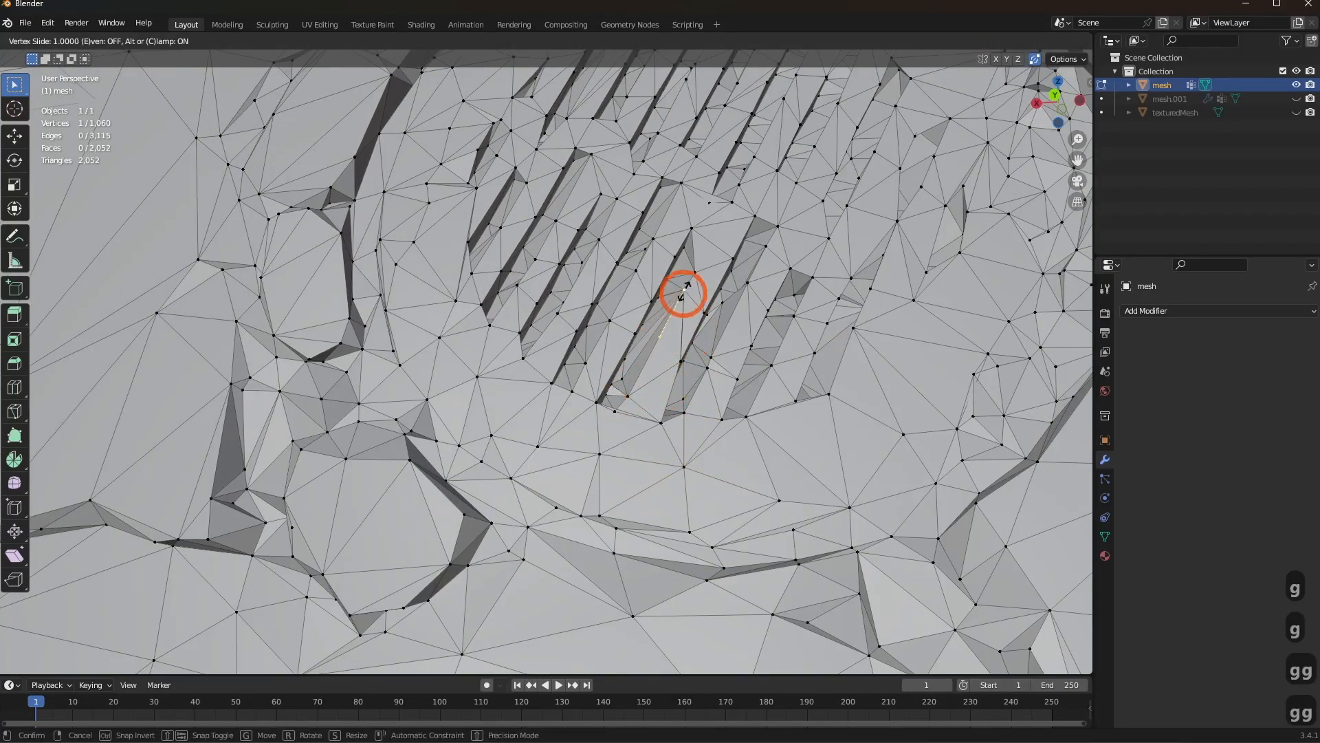
key(g)
key(g)
click(717, 323)
Slide the extra vertices at the lower ends of the grate's slots together to straighten the slot outlines
middle_drag(716, 320, 693, 303)
key(g)
key(g)
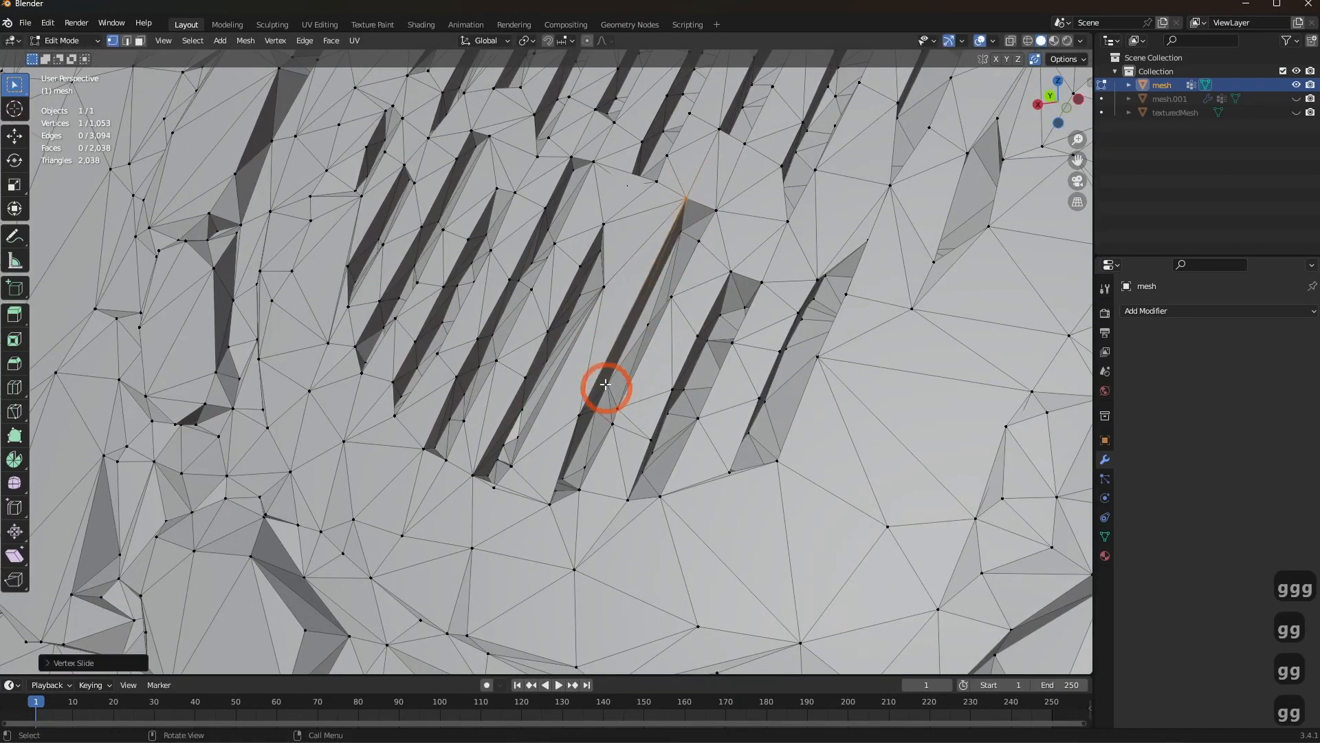
key(g)
click(554, 507)
shift+middle_drag(513, 481, 531, 454)
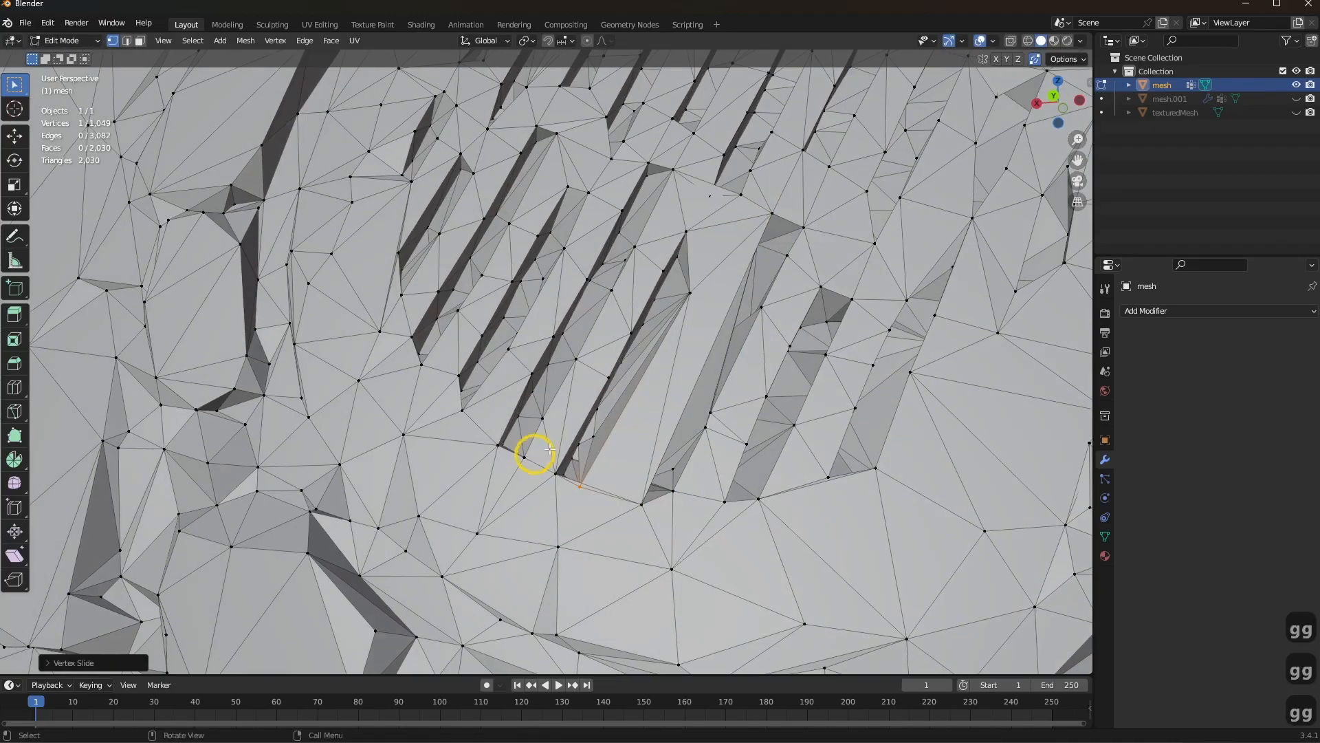
Vertex-slide another leftover vertex at the lower end of the grate's slots into its neighbour
scroll(551, 468, up, 2)
click(615, 513)
key(g)
key(g)
click(722, 277)
Slide stray vertices on the flat ring above the grate's slots into adjacent vertices
shift+middle_drag(769, 421, 658, 359)
scroll(658, 359, down, 4)
shift+middle_drag(619, 309, 585, 385)
click(568, 157)
key(g)
key(g)
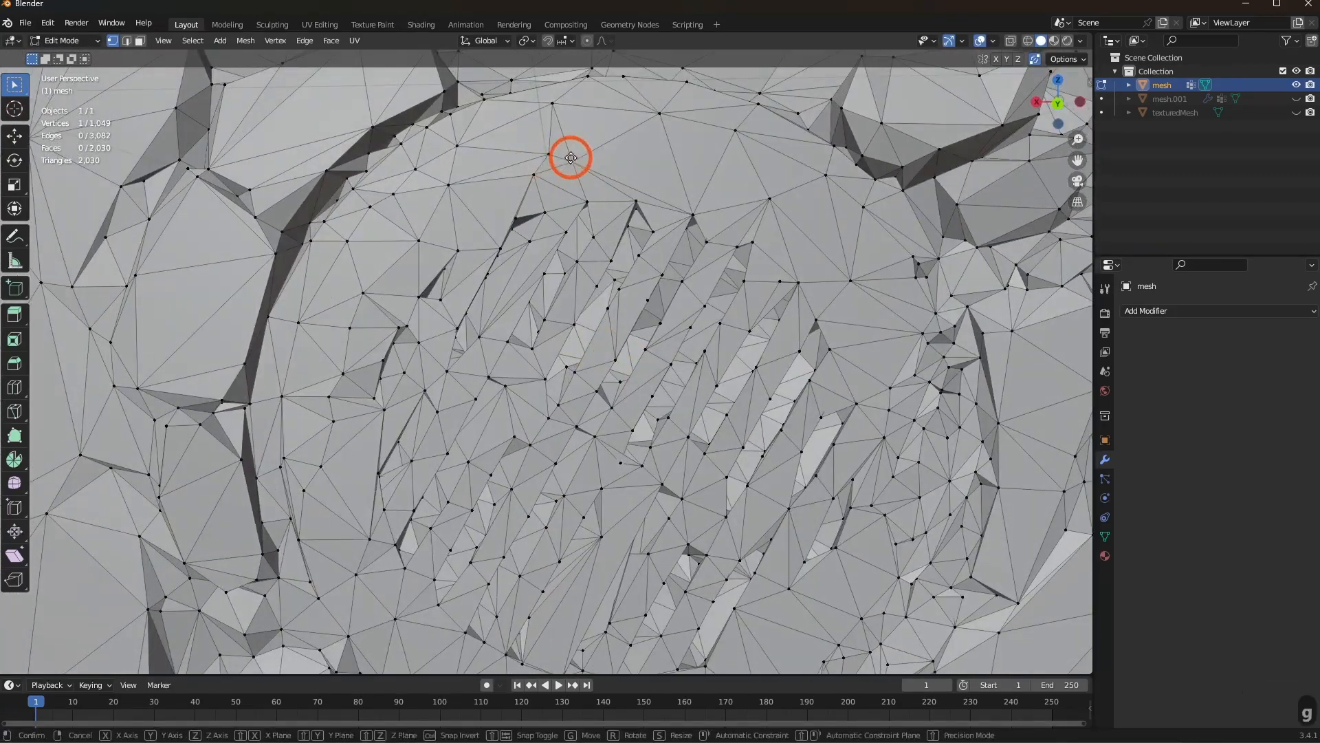
click(561, 128)
shift+middle_drag(508, 185, 543, 213)
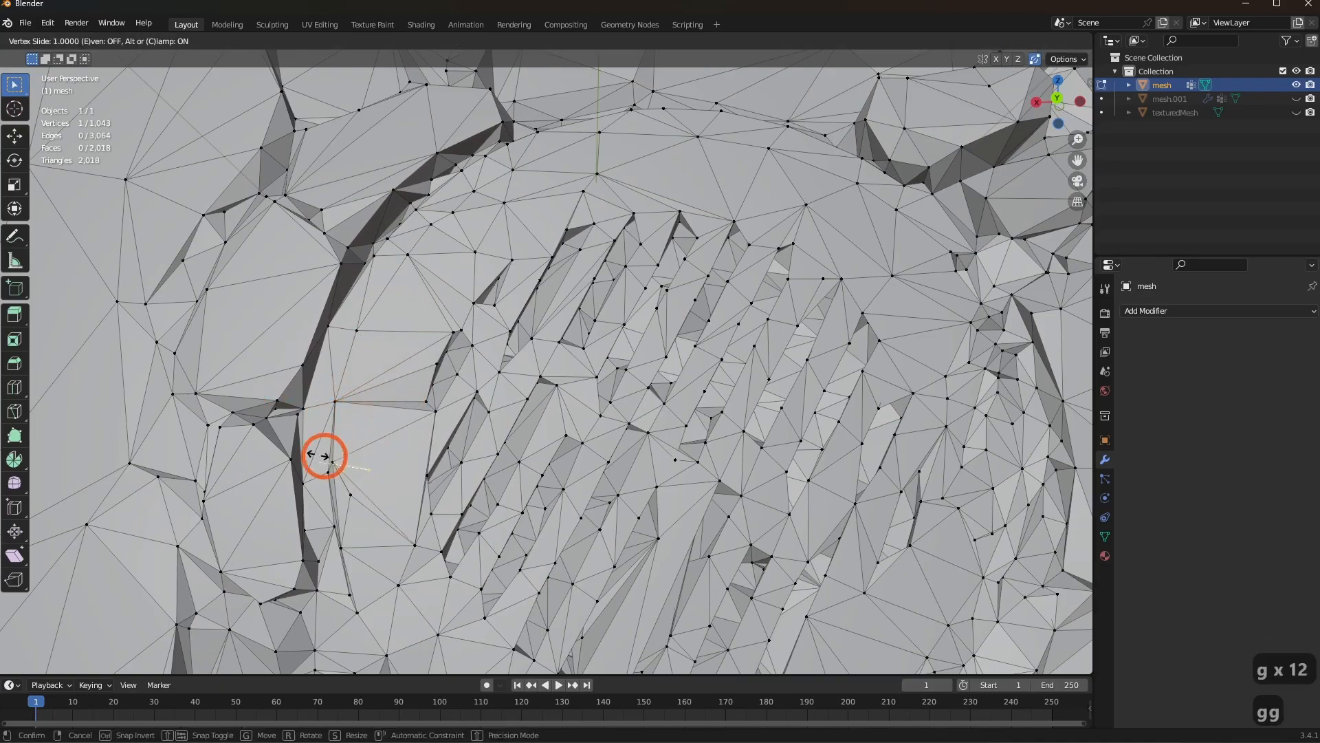
Merge surplus vertices along the flat rim between the dark side groove and the slots by vertex-sliding them together
click(355, 462)
shift+middle_drag(372, 467, 401, 415)
key(g)
key(g)
click(313, 365)
key(ctrl+z)
key(g)
key(g)
click(289, 462)
Slide the extra vertices between the curved groove and the grate's outermost slots into neighbouring points
middle_drag(289, 463, 460, 377)
scroll(429, 421, up, 3)
key(g)
click(450, 420)
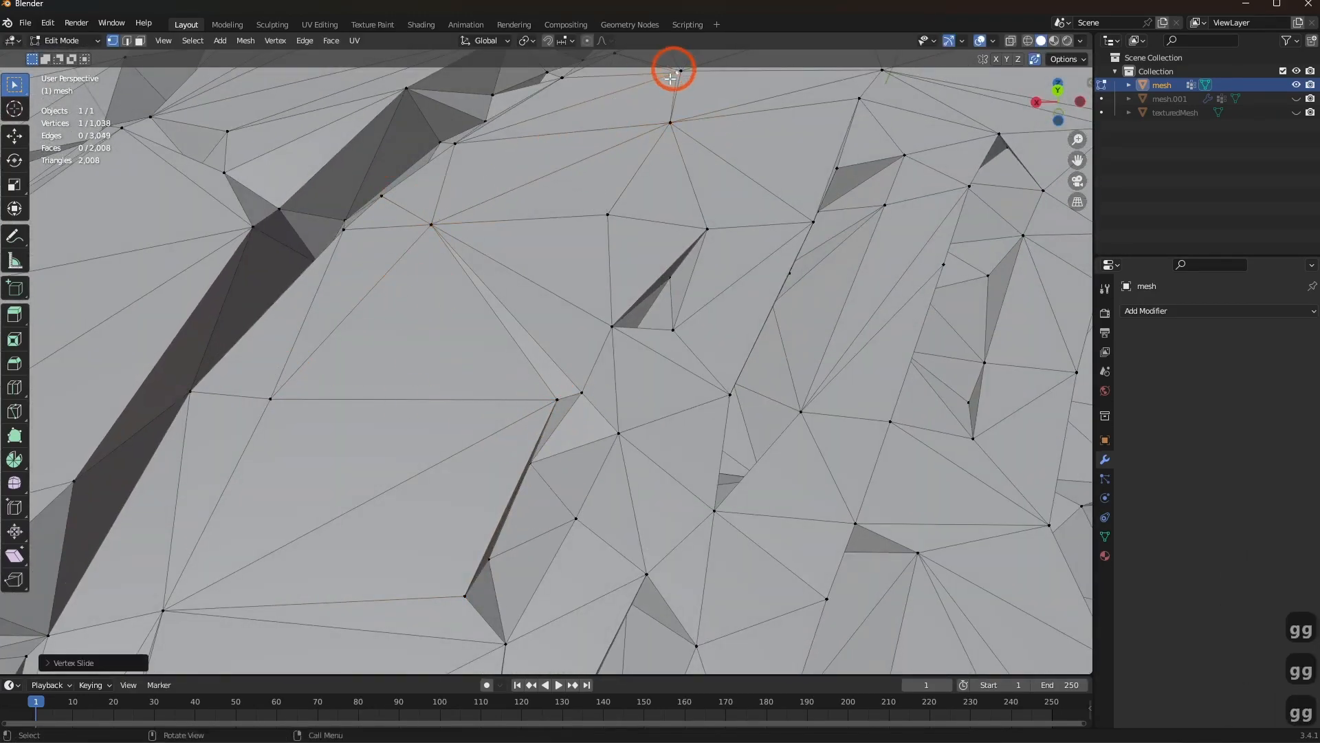
key(g)
key(g)
click(671, 121)
Vertex-slide the crowded vertices beside the rim groove opposite the polygonal stone into adjacent vertices
shift+middle_drag(671, 121, 601, 354)
scroll(630, 449, down, 6)
scroll(660, 440, up, 4)
shift+middle_drag(687, 440, 594, 377)
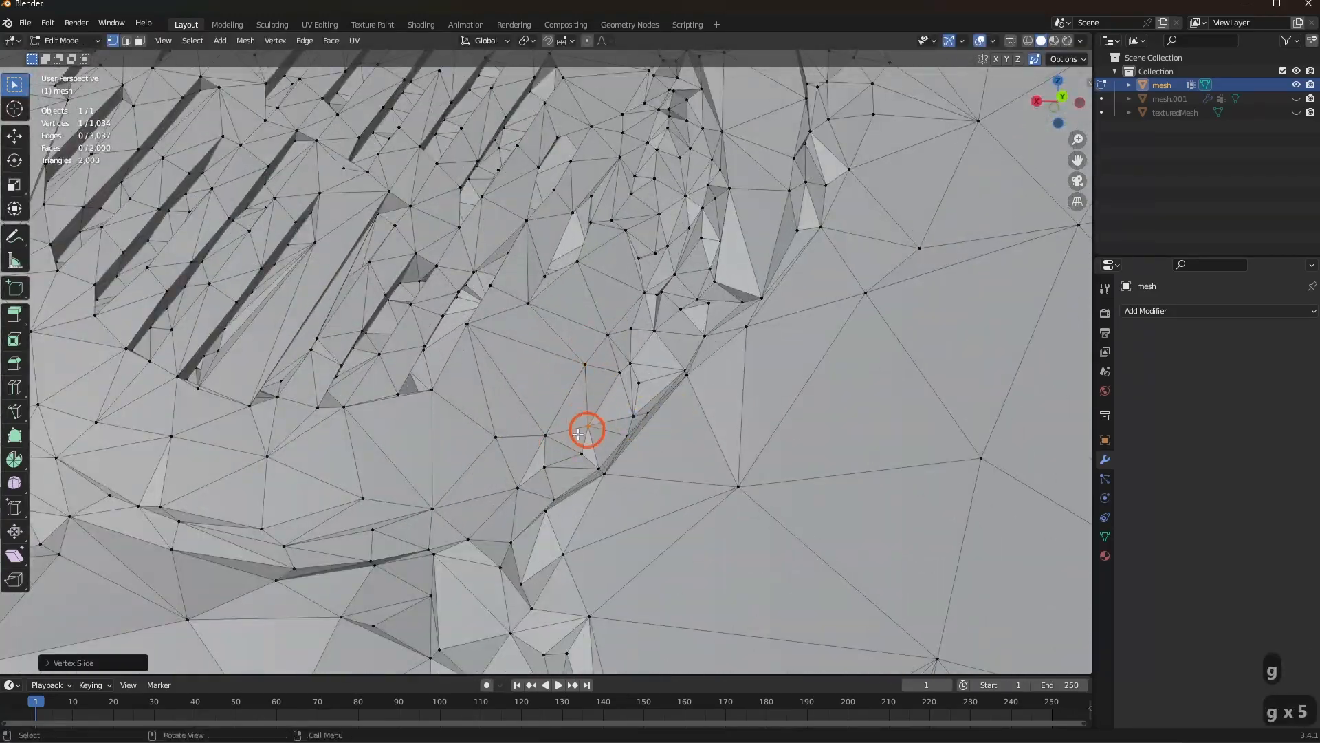
click(606, 374)
key(g)
key(g)
click(627, 362)
key(g)
key(g)
click(640, 317)
Delete the cluster of crowded vertices between the slots and the rim groove and select the resulting hole's border loop
middle_drag(639, 316, 546, 315)
key(c)
right_click(535, 338)
key(x)
click(535, 339)
alt+click(540, 345)
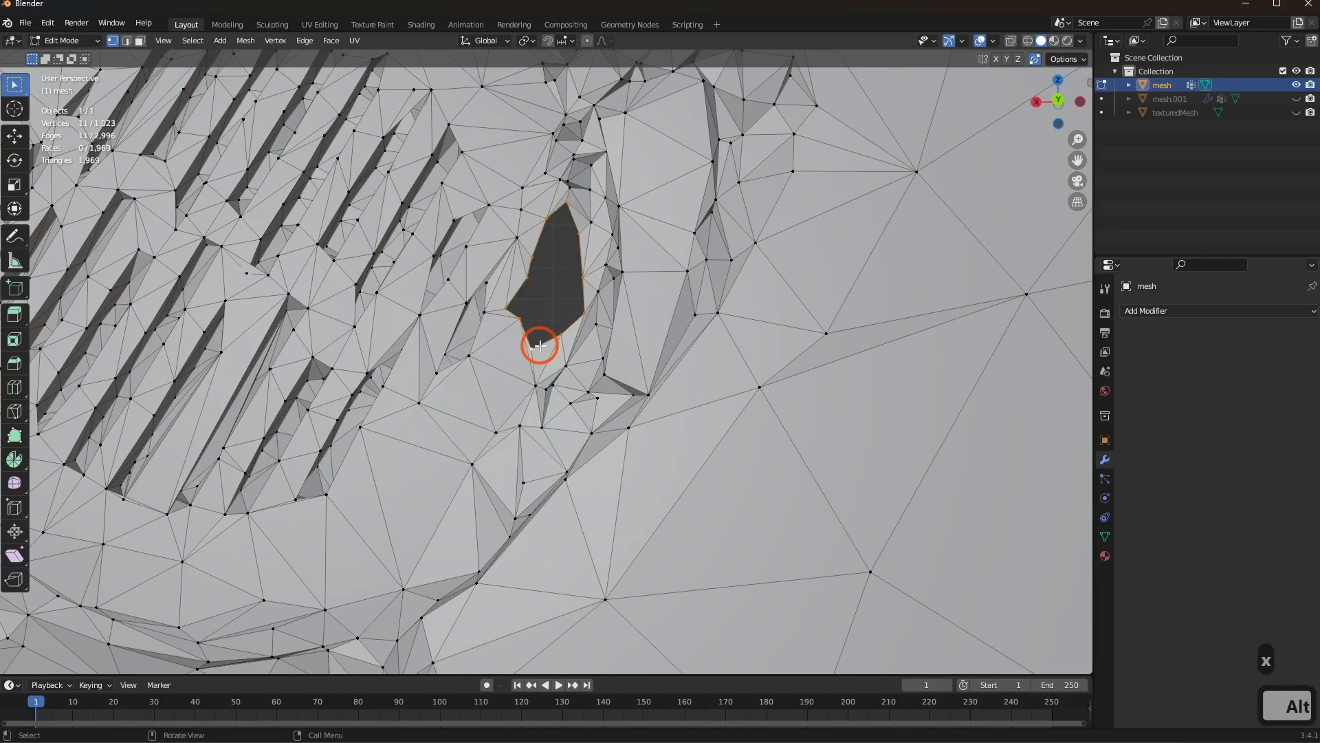
Slide the surplus vertices around the hole's outline into neighbouring ones to simplify the patched area
click(534, 346)
key(g)
key(g)
click(560, 334)
click(583, 312)
key(g)
key(g)
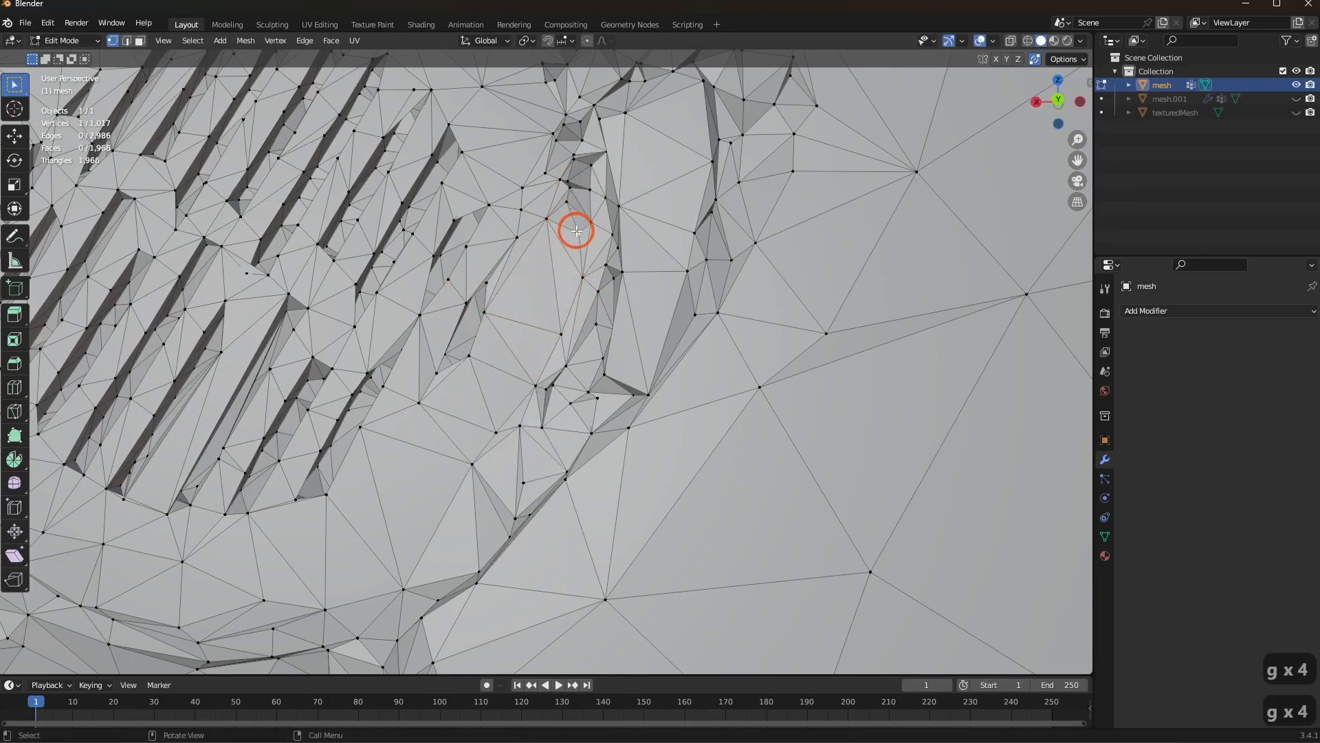
Vertex-slide the small stray vertices above the broken stones at the grate's upper rim into adjacent vertices
scroll(514, 243, down, 7)
middle_drag(513, 344, 512, 495)
scroll(544, 399, up, 6)
click(549, 387)
key(g)
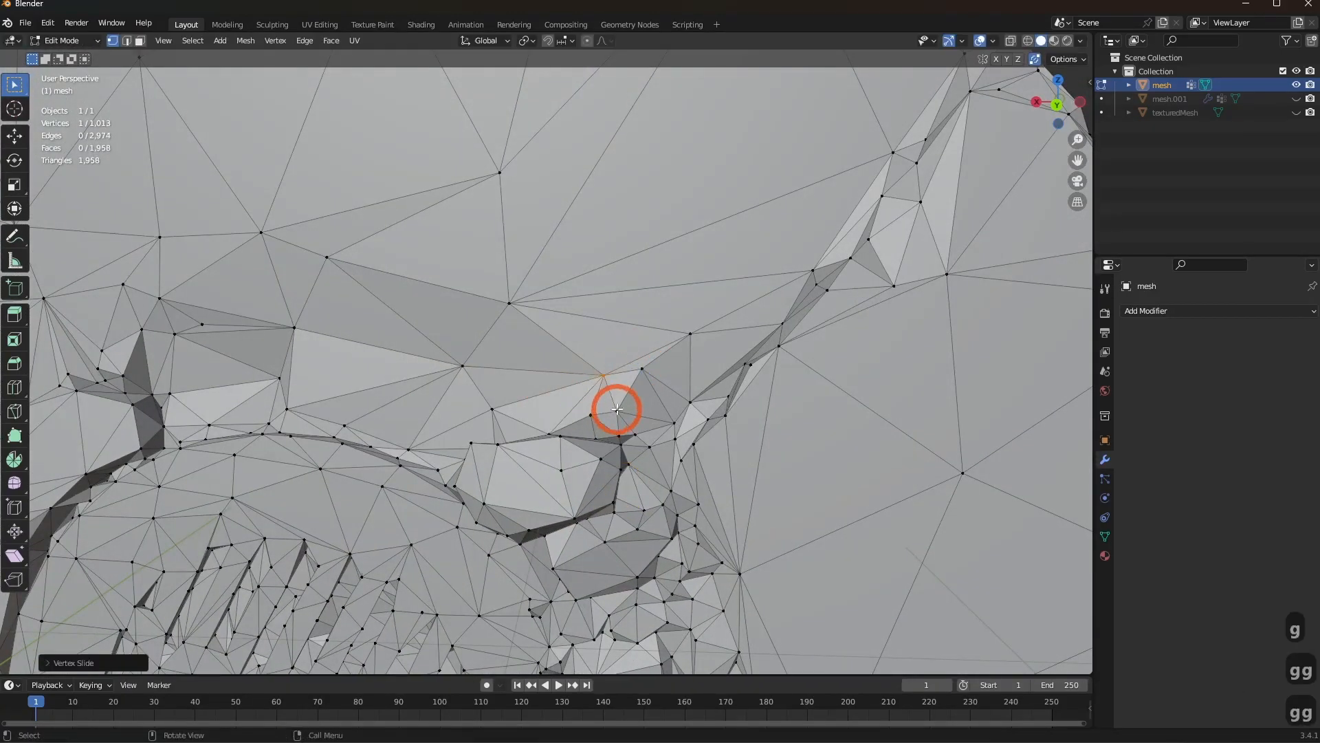
click(702, 392)
key(g)
key(g)
click(708, 353)
shift+middle_drag(712, 358, 743, 440)
middle_drag(743, 440, 846, 442)
Check the whole slab in Object Mode and slide one more stray vertex into its neighbour in Edit Mode
scroll(604, 575, down, 6)
key(Tab)
middle_drag(591, 550, 637, 502)
scroll(636, 506, up, 3)
key(Tab)
scroll(481, 413, up, 4)
click(376, 363)
key(g)
key(g)
click(382, 382)
Select the whole mesh and merge its vertices by distance with a merge distance of 0.00001 m
shift+middle_drag(421, 448, 461, 557)
middle_drag(369, 303, 569, 476)
scroll(568, 476, down, 4)
key(a)
key(ctrl+m)
key(ctrl+n)
key(m)
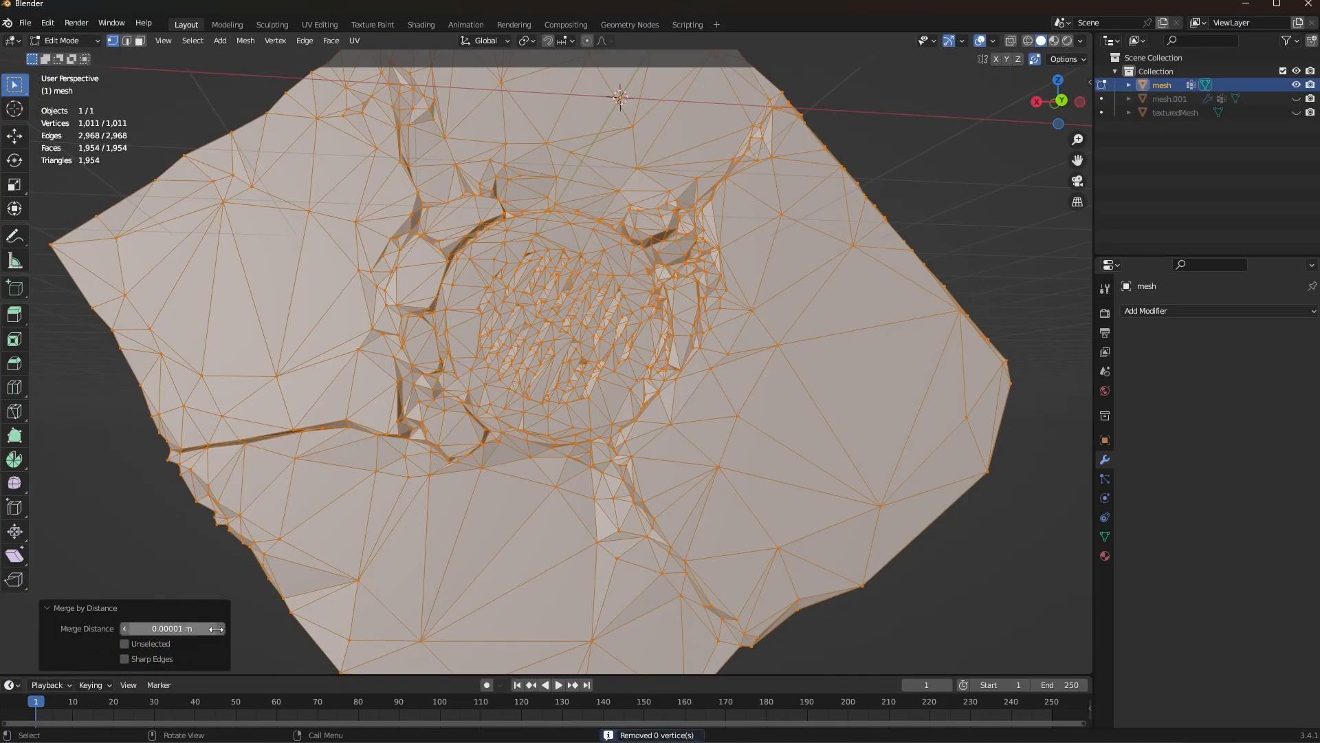
Slide a leftover vertex into an adjacent one and review the mesh in Object Mode
key(Tab)
middle_drag(389, 568, 572, 538)
key(Tab)
click(419, 481)
key(g)
key(g)
click(414, 508)
key(Tab)
key(Tab)
Slide the extra vertices at the start of the crack running from the upper stones toward the slab's border
scroll(769, 223, up, 3)
shift+middle_drag(769, 223, 651, 457)
scroll(652, 454, up, 3)
click(662, 348)
key(g)
key(g)
click(666, 328)
middle_drag(661, 406, 725, 425)
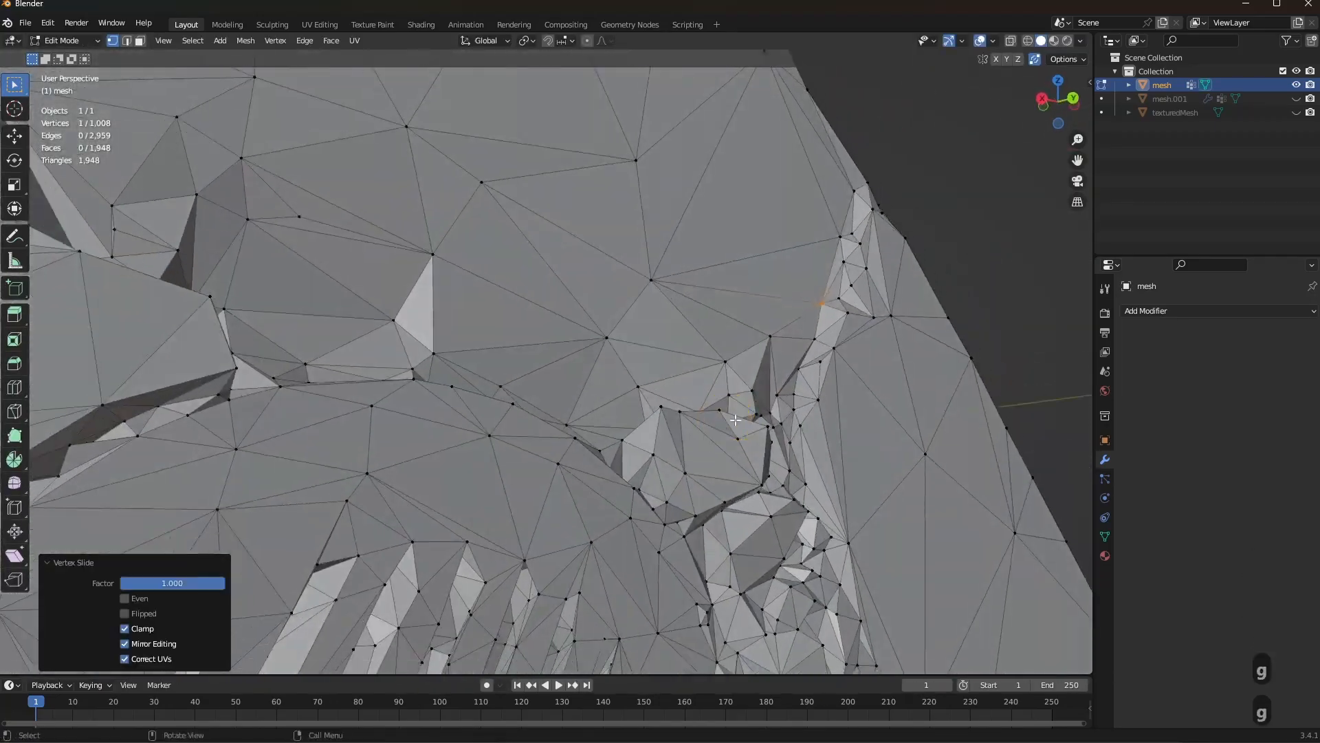
click(817, 342)
Vertex-slide the redundant vertices on the paving just below the grate's rim into neighbouring points
middle_drag(811, 351, 605, 427)
click(593, 405)
key(g)
key(g)
click(571, 389)
shift+middle_drag(413, 481, 734, 369)
click(652, 479)
key(ctrl+z)
click(714, 507)
key(g)
key(g)
click(679, 505)
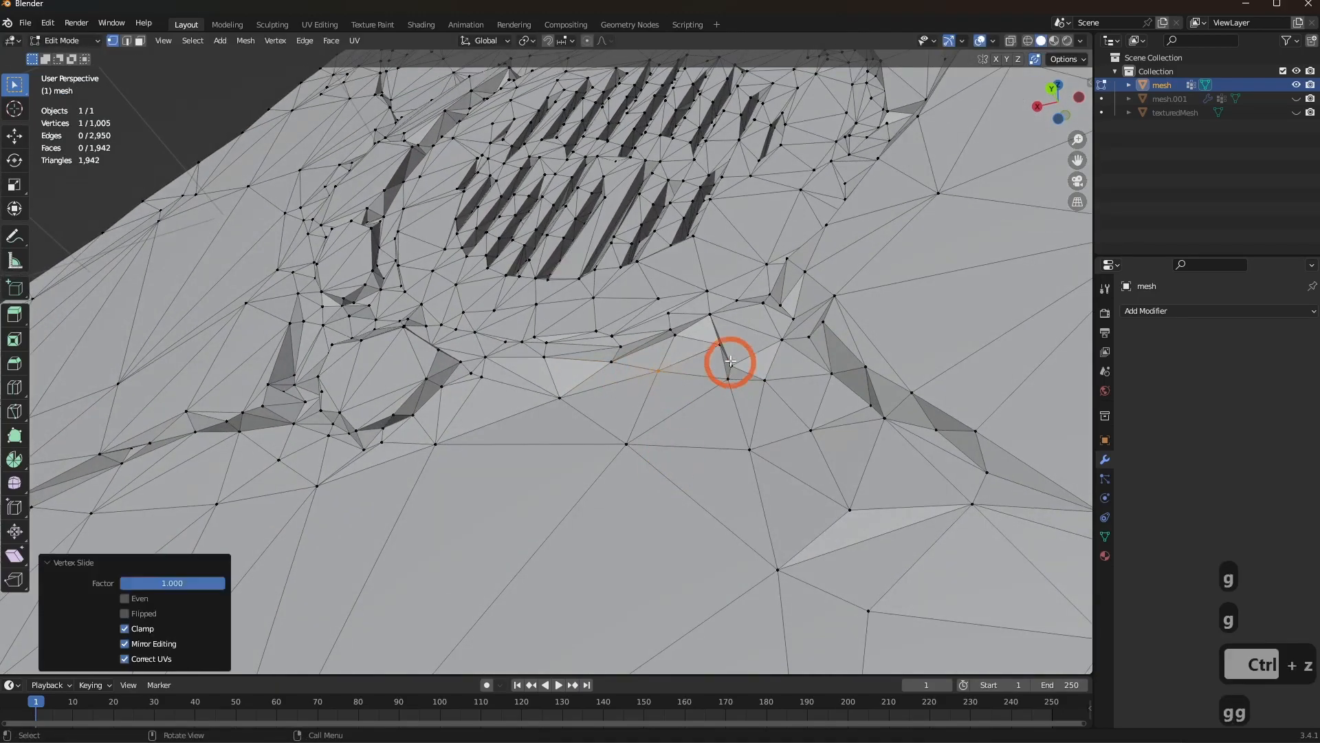
Slide the surplus vertices where the diagonal crack meets the grate's lower rim into adjacent corners
key(g)
key(g)
click(746, 451)
key(g)
key(g)
middle_drag(763, 447, 805, 406)
click(900, 450)
key(g)
key(g)
click(847, 441)
Vertex-slide the extra vertices farther along the diagonal crack into its edge vertices to simplify its outline
key(g)
click(955, 492)
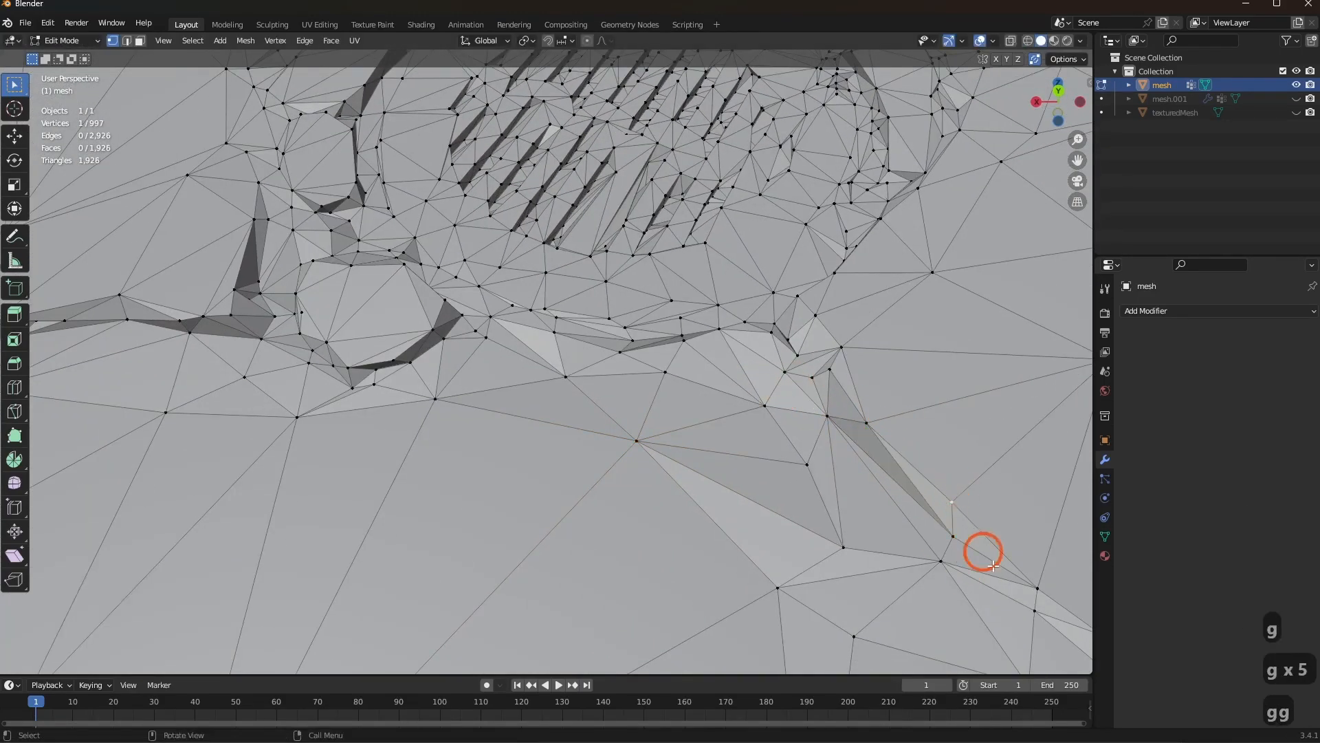
shift+middle_drag(955, 492, 850, 383)
key(g)
key(g)
click(905, 472)
shift+middle_drag(914, 481, 699, 350)
key(g)
key(g)
click(724, 403)
Review the slab in Object Mode and slide further leftover vertices into neighbouring ones, undoing one of the slides
key(g)
right_click(593, 440)
scroll(648, 472, down, 4)
key(Tab)
key(Tab)
middle_drag(636, 413, 612, 447)
shift+middle_drag(612, 447, 690, 525)
key(g)
key(g)
click(670, 409)
key(g)
key(g)
key(ctrl+z)
key(g)
key(g)
Slide the extra vertices on the slab's jagged outer border near the long crack into adjacent border vertices
middle_drag(605, 378, 539, 416)
scroll(539, 416, down, 4)
shift+middle_drag(303, 460, 595, 480)
key(g)
key(g)
click(536, 394)
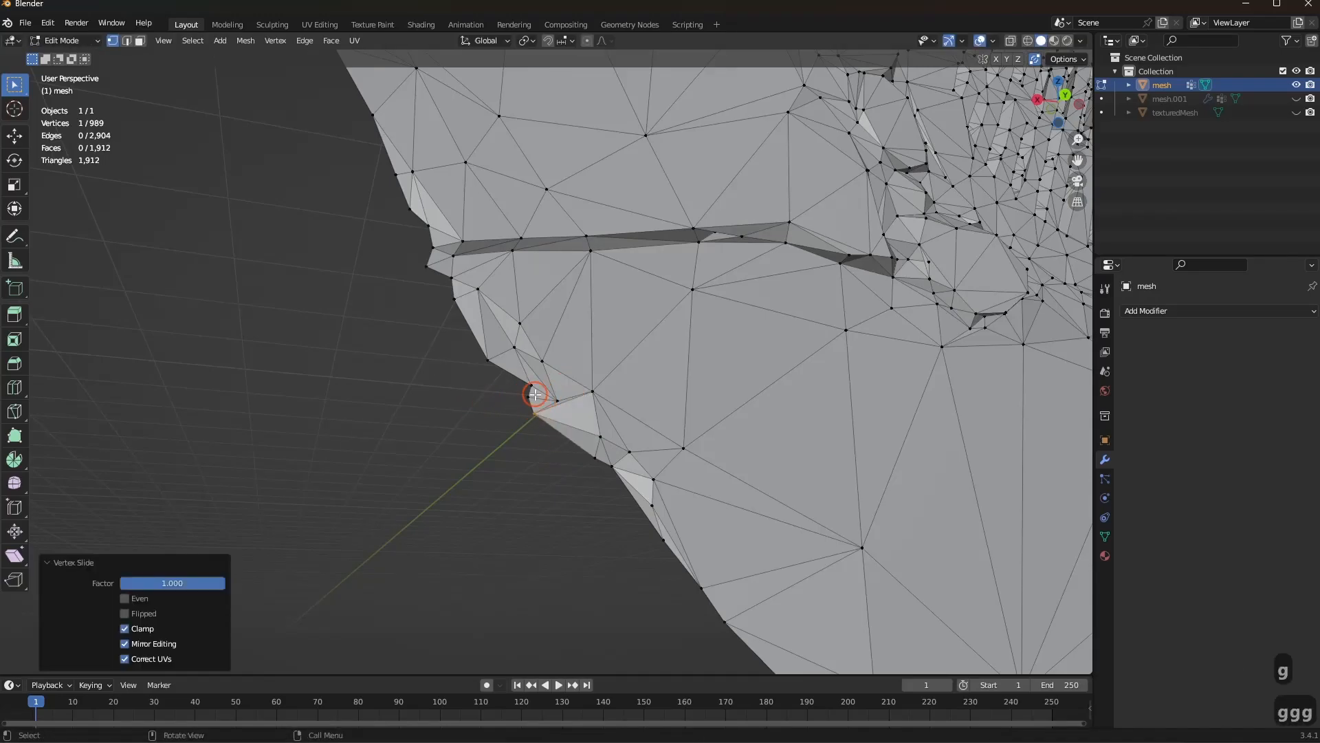
Vertex-slide the surplus outline vertices below the long crack's outer end into adjacent corners, moving one only partway along its edge
key(g)
key(g)
click(513, 345)
click(589, 463)
key(g)
key(g)
right_click(662, 507)
click(662, 537)
key(g)
key(g)
click(608, 528)
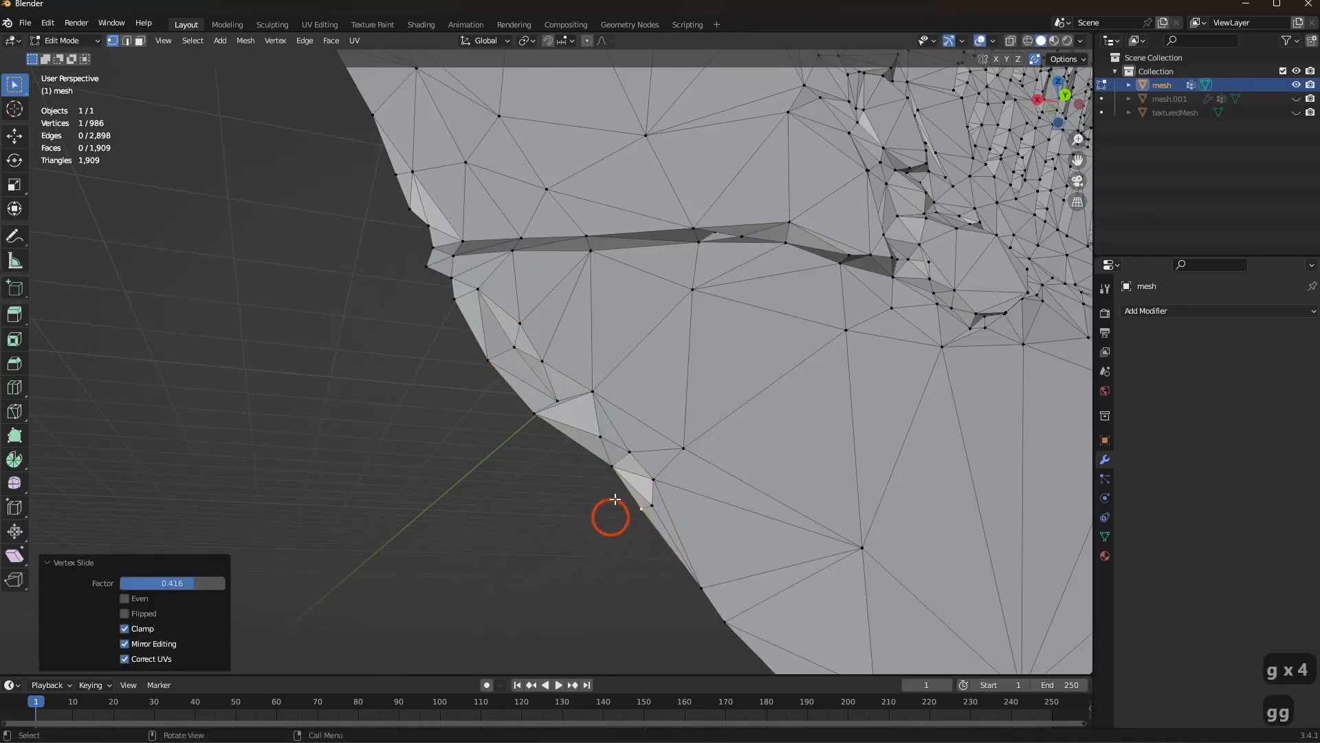
Slide leftover border vertices above the long crack's outer end into neighbouring ones and check the slab in Object Mode
middle_drag(609, 527, 522, 548)
key(g)
right_click(522, 548)
shift+middle_drag(303, 413, 441, 475)
key(g)
key(g)
click(422, 451)
key(g)
key(g)
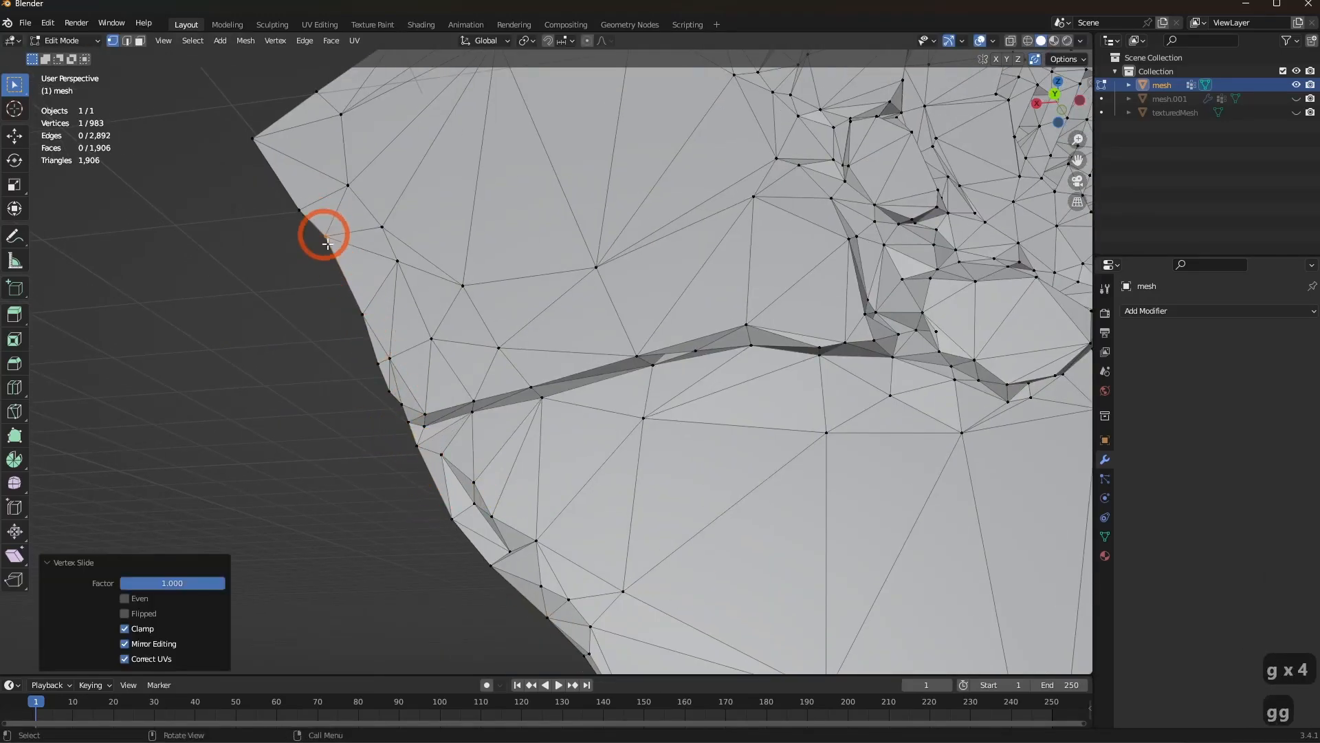
scroll(343, 265, down, 5)
key(Tab)
middle_drag(661, 440, 709, 454)
key(Tab)
shift+middle_drag(708, 454, 654, 419)
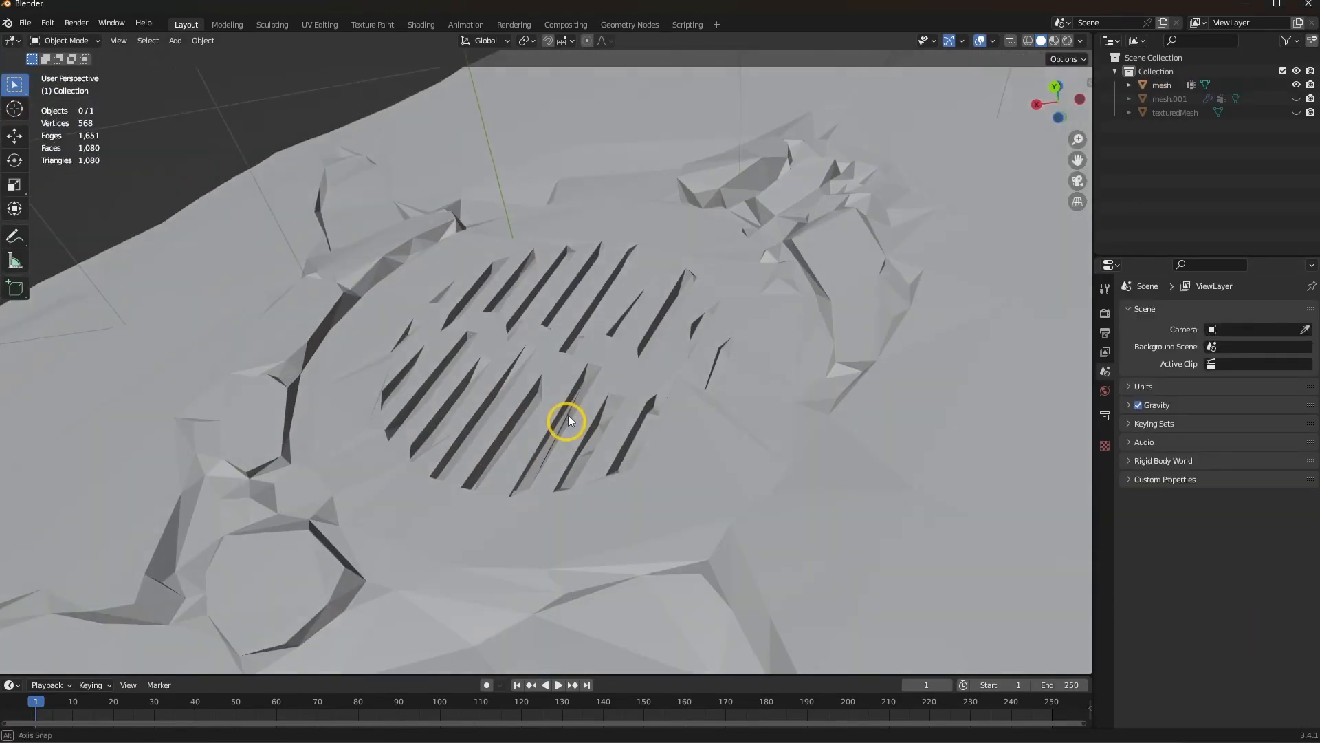
Circle-select the grate's entire slotted centre in wireframe display and delete its faces
key(Tab)
scroll(545, 457, up, 4)
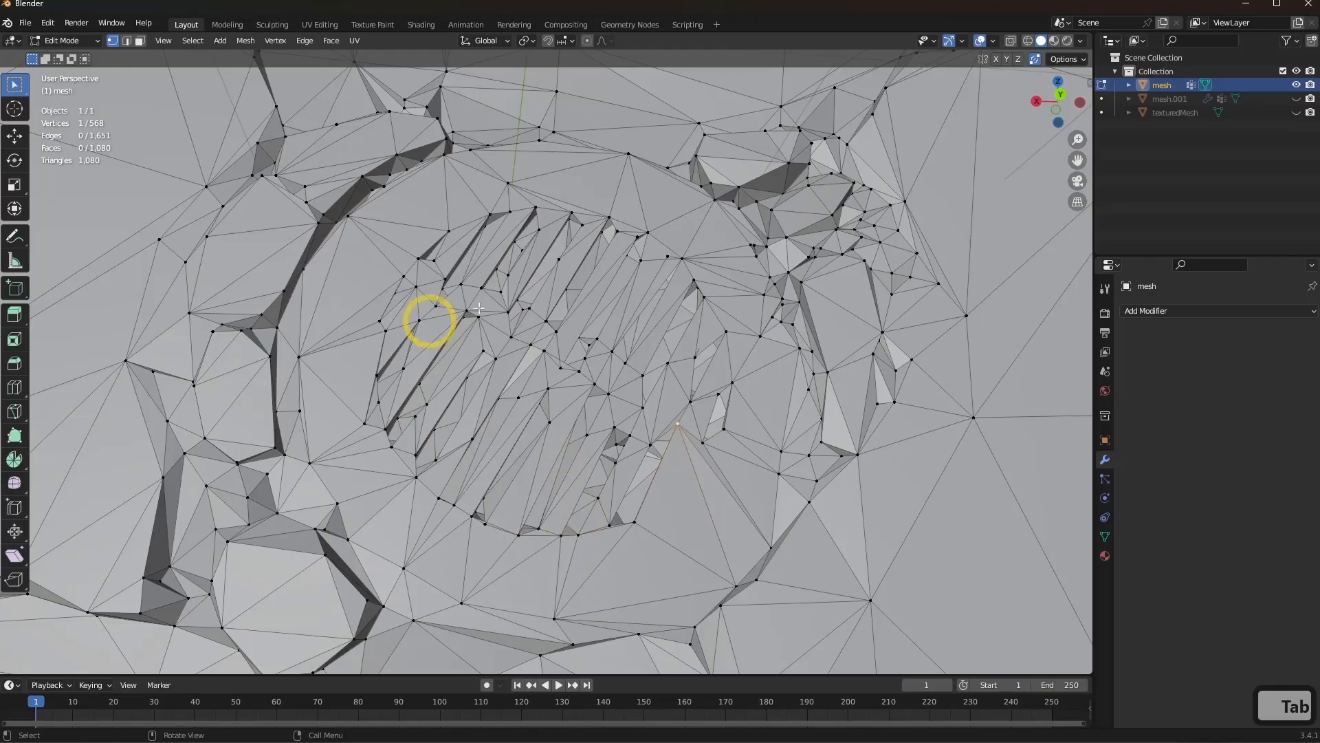
scroll(528, 420, up, 1)
middle_drag(617, 378, 599, 422)
key(c)
right_click(578, 410)
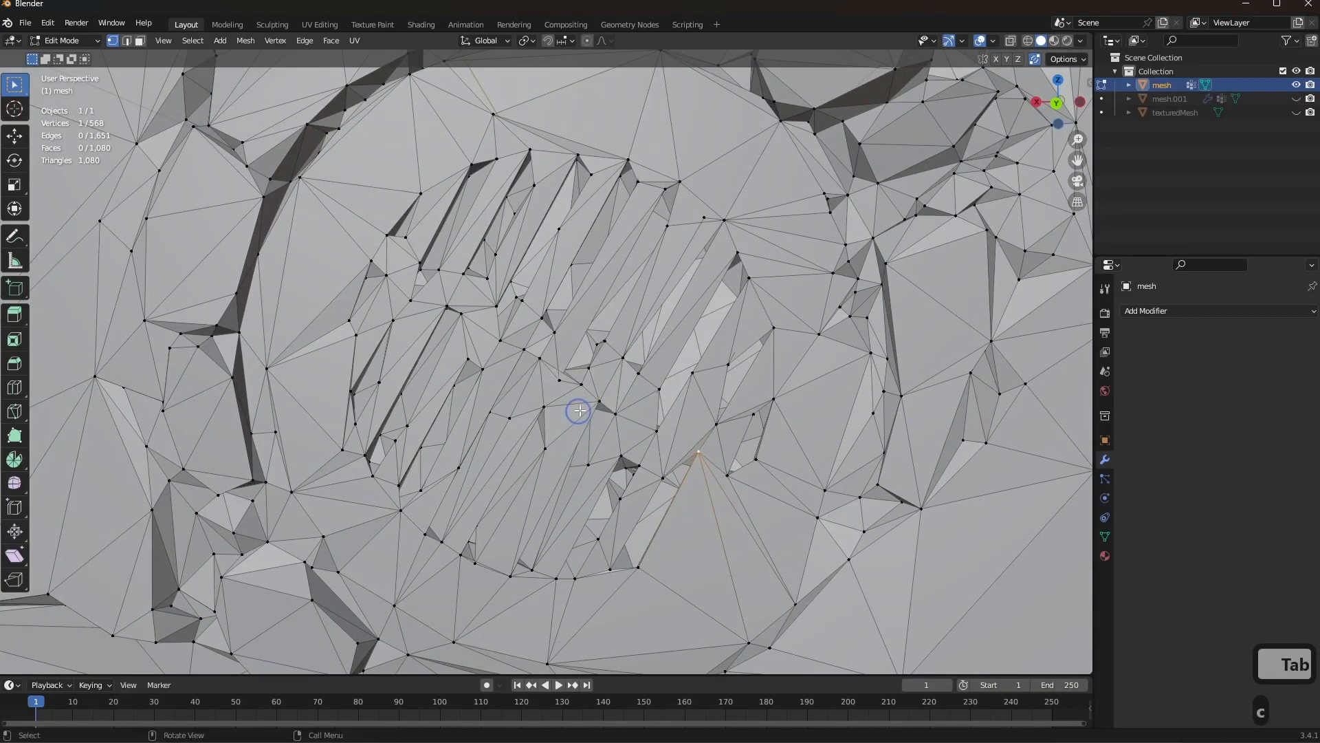
key(z)
click(462, 405)
scroll(465, 402, down, 3)
key(c)
scroll(477, 395, down, 5)
drag(481, 385, 539, 344)
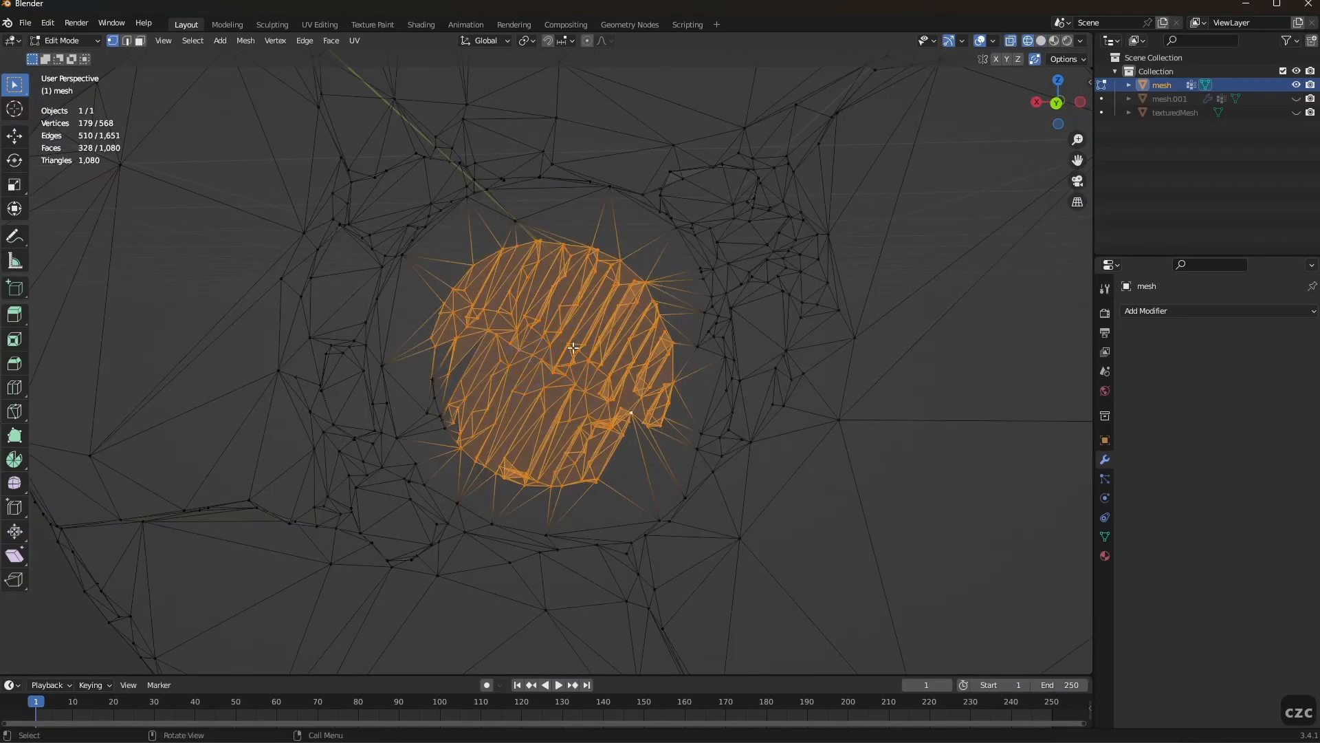
key(x)
click(536, 374)
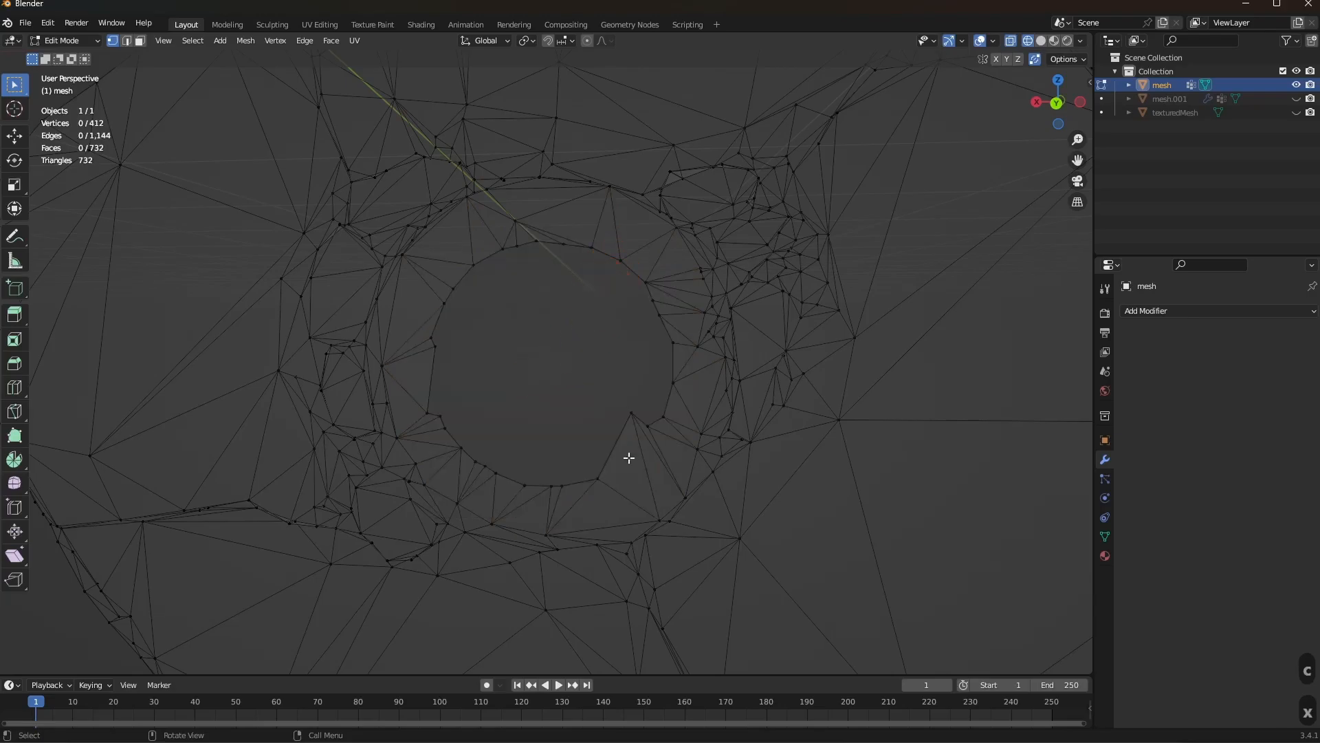
Move two rim vertices beside the notch in the grate opening to round out its outline
click(602, 459)
key(g)
click(630, 459)
click(648, 430)
key(g)
click(651, 436)
Fill the round grate opening with a face, triangulate it and return to solid display
mouse_move(632, 476)
middle_down()
mouse_move(599, 377)
mouse_move(555, 431)
mouse_move(552, 462)
mouse_move(579, 492)
middle_up()
alt+click(606, 439)
key(f)
key(ctrl+t)
click(553, 464)
key(z)
click(636, 466)
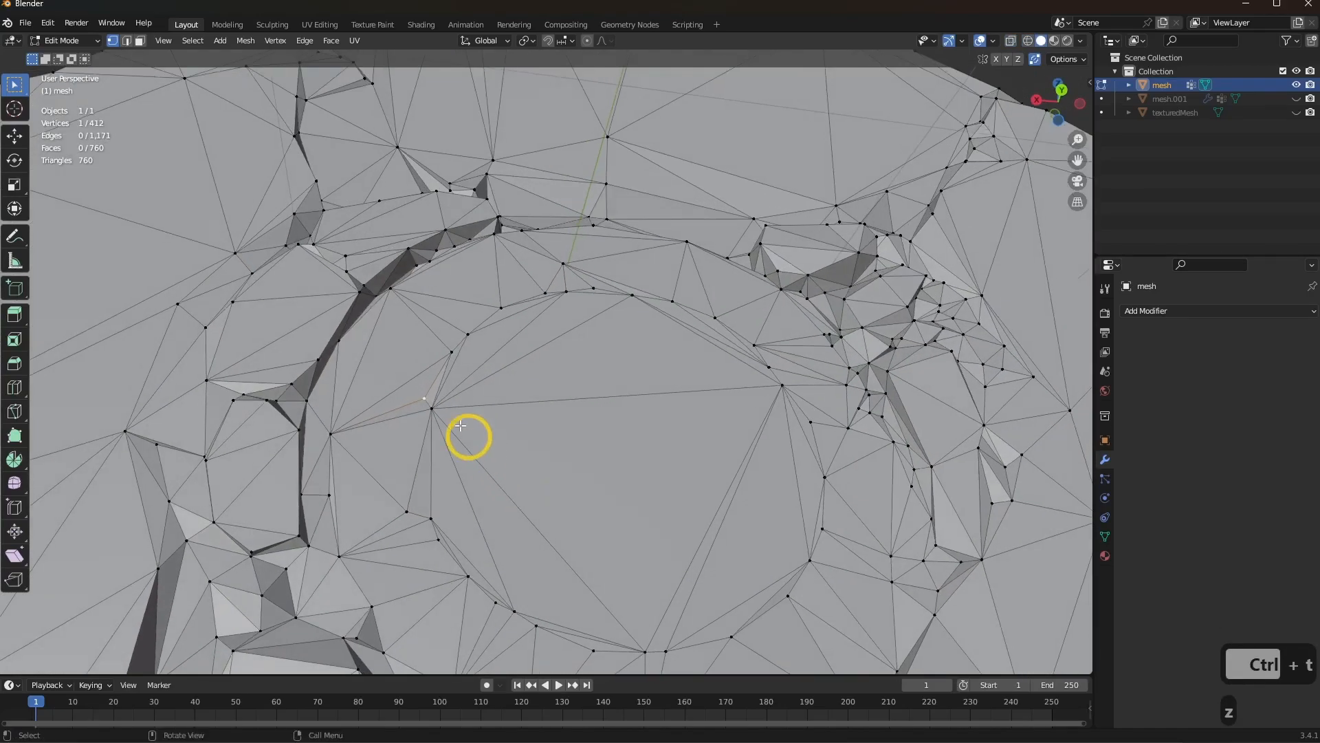
Vertex-slide surplus vertices around the filled disc's rim into adjacent rim vertices
key(g)
key(g)
click(432, 408)
click(408, 513)
key(g)
key(g)
click(396, 481)
middle_drag(474, 296, 526, 278)
key(g)
key(g)
click(661, 239)
click(703, 242)
key(g)
key(g)
click(826, 308)
Check the filled disc in Object Mode and slide further redundant rim vertices into their neighbours
key(Tab)
middle_drag(831, 329, 468, 515)
key(Tab)
key(g)
key(g)
click(395, 402)
key(g)
key(g)
click(374, 406)
key(g)
key(g)
click(507, 262)
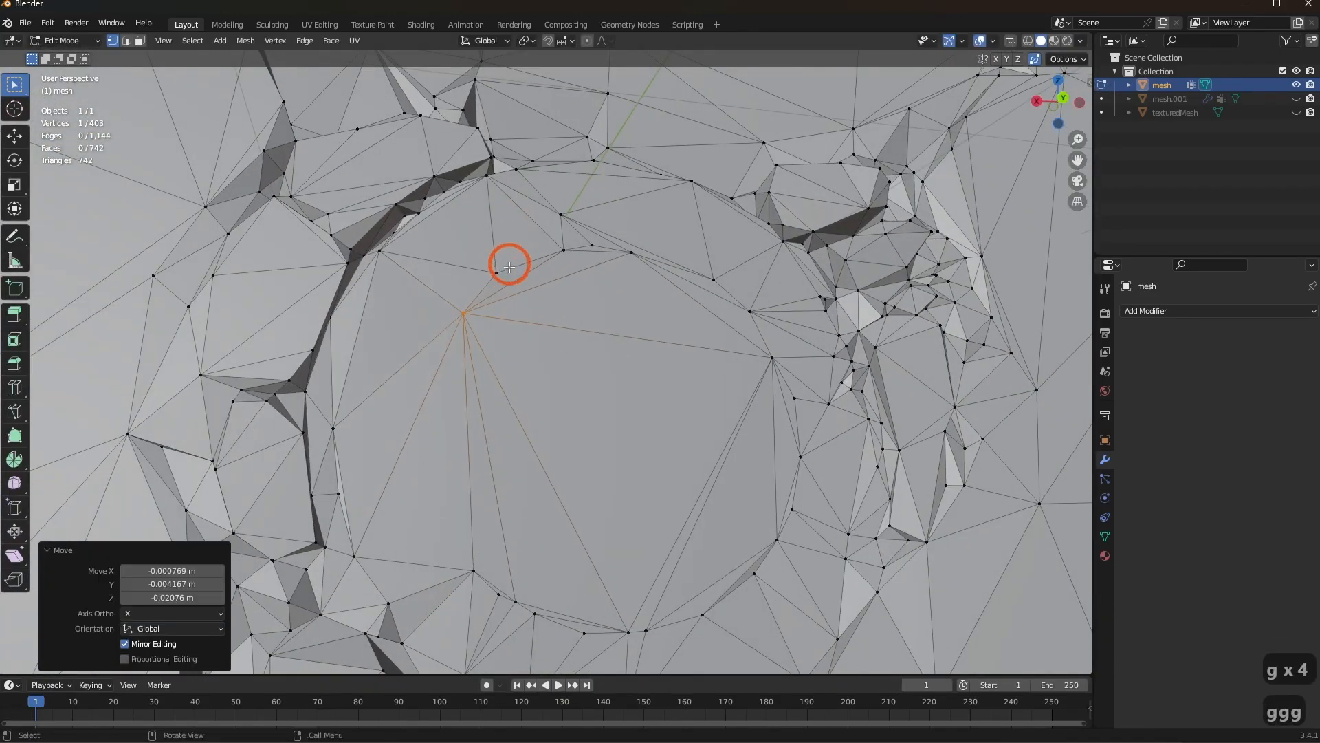
Slide the remaining extra vertices on the disc's far rim outward into the surrounding ring's vertices
middle_drag(586, 383, 570, 387)
key(g)
key(g)
click(601, 230)
key(g)
key(g)
click(660, 238)
key(g)
key(g)
scroll(631, 293, down, 3)
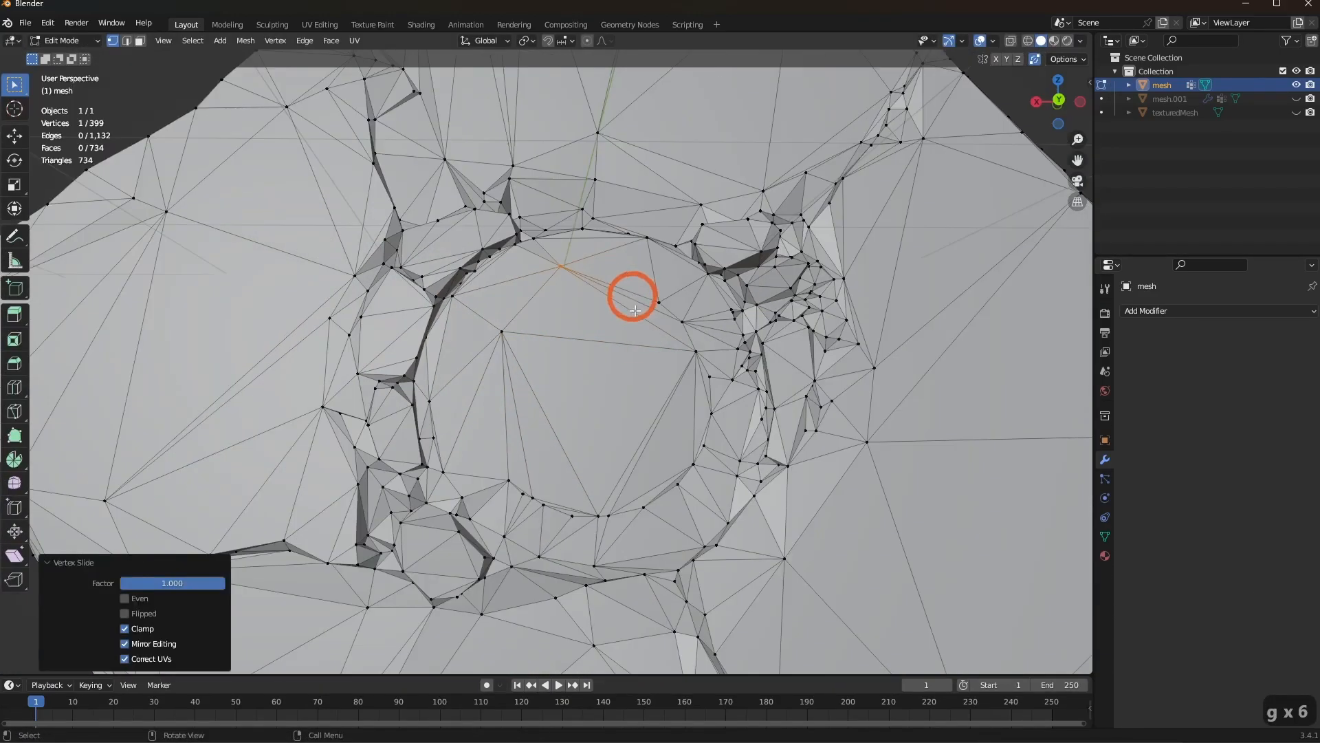
Circle-select the disc's remaining rim vertices and delete them to clear the inner circle
key(x)
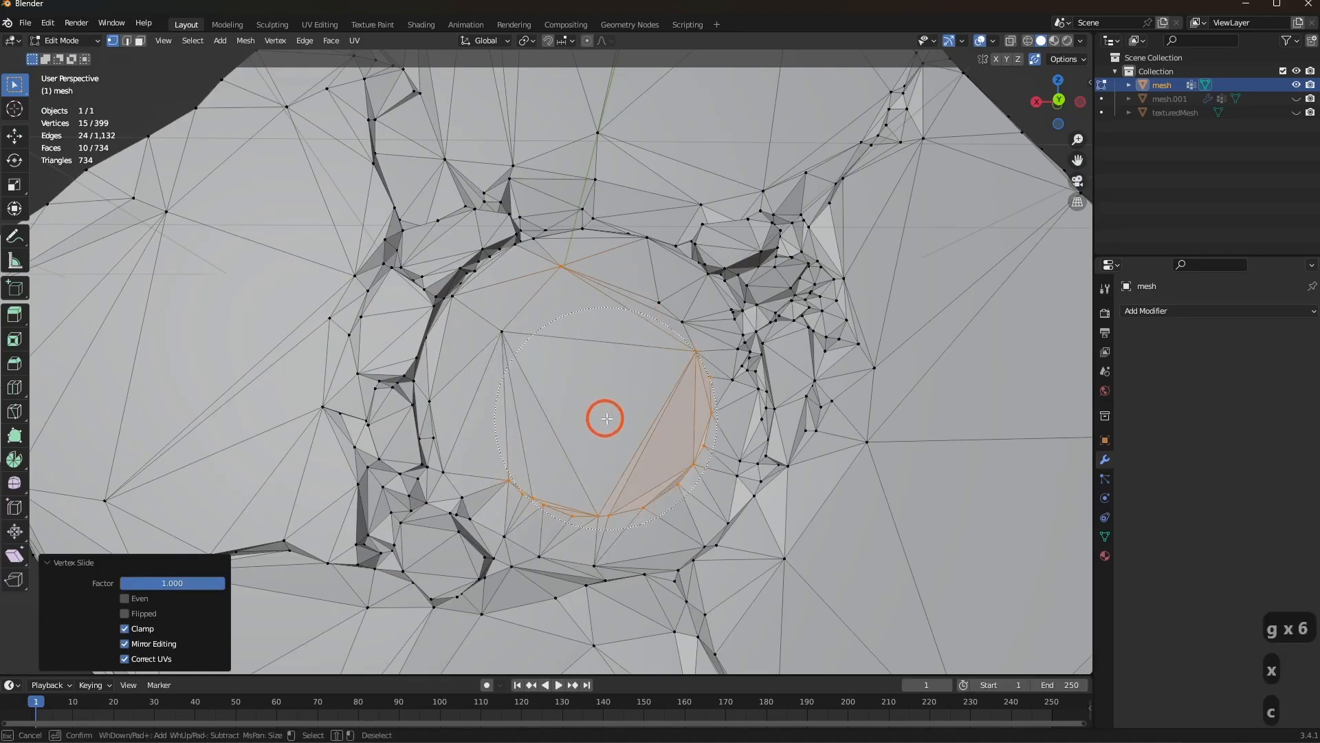
drag(597, 394, 591, 373)
right_click(591, 373)
key(x)
key(ctrl+z)
key(x)
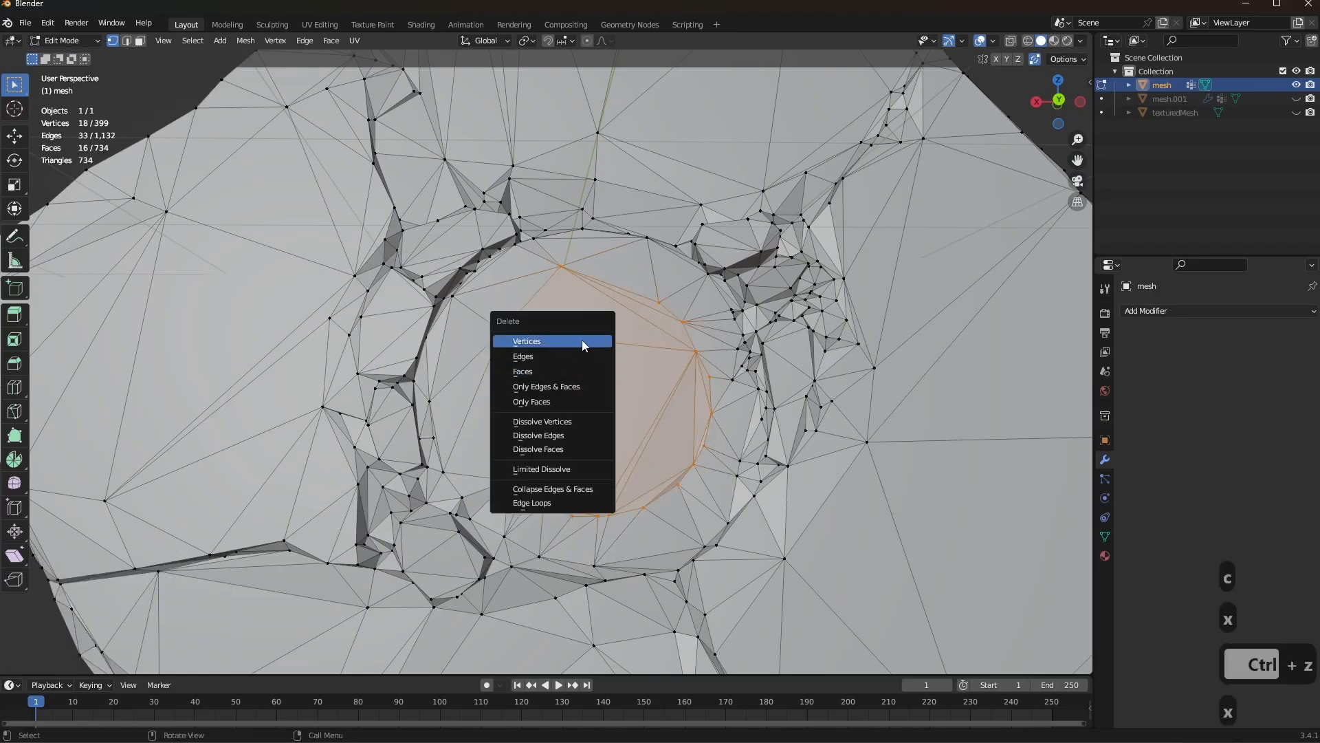
click(589, 345)
Fill the enlarged circular opening from its boundary loop and triangulate the new face
alt+click(596, 244)
key(f)
key(ctrl+t)
middle_drag(648, 341, 759, 397)
Examine the simplified slab, its flat grate disc and its cracks from several angles in Object Mode
key(Tab)
mouse_move(659, 457)
middle_down()
mouse_move(665, 406)
mouse_move(662, 501)
mouse_move(644, 464)
middle_up()
scroll(671, 495, down, 6)
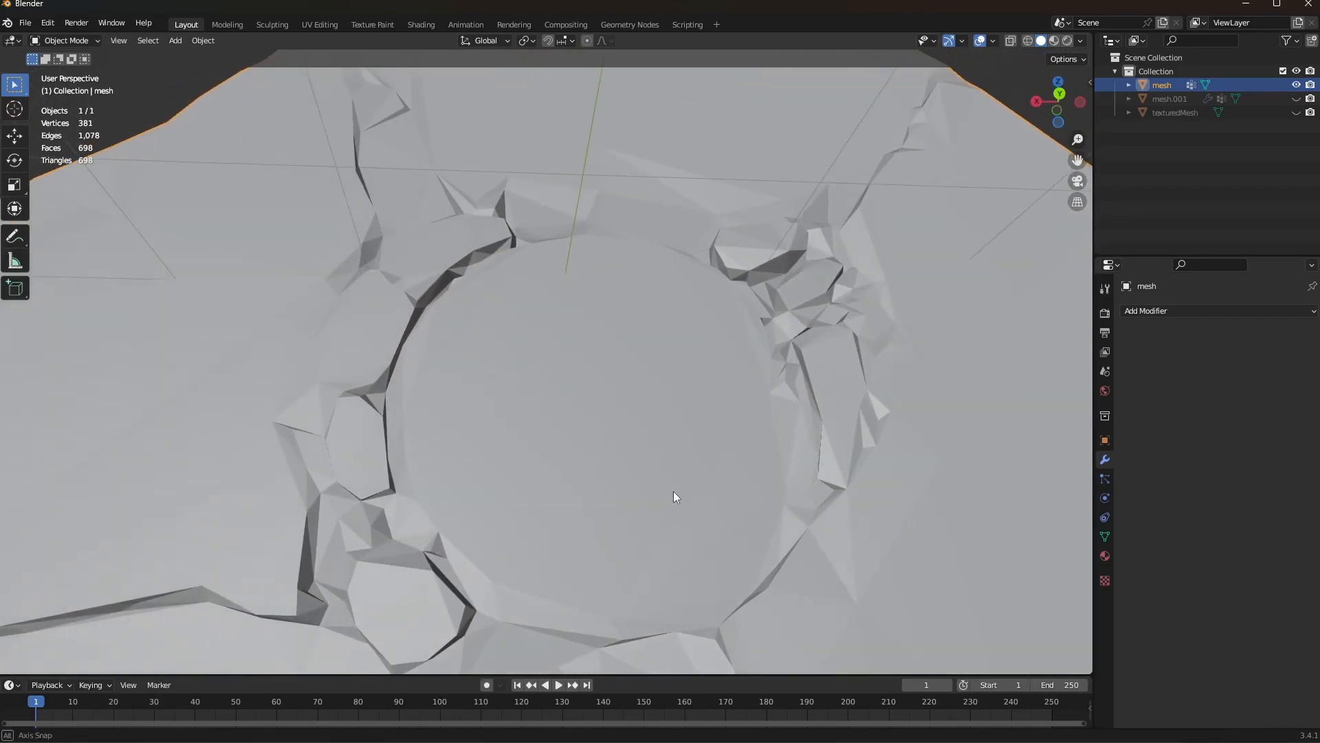
mouse_move(669, 509)
middle_down()
mouse_move(654, 424)
mouse_move(684, 513)
middle_up()
scroll(655, 422, up, 4)
scroll(705, 454, up, 3)
middle_drag(704, 451, 690, 474)
middle_drag(707, 397, 664, 445)
scroll(662, 441, down, 3)
mouse_move(568, 447)
middle_down()
mouse_move(608, 514)
mouse_move(580, 454)
middle_up()
middle_drag(483, 450, 564, 567)
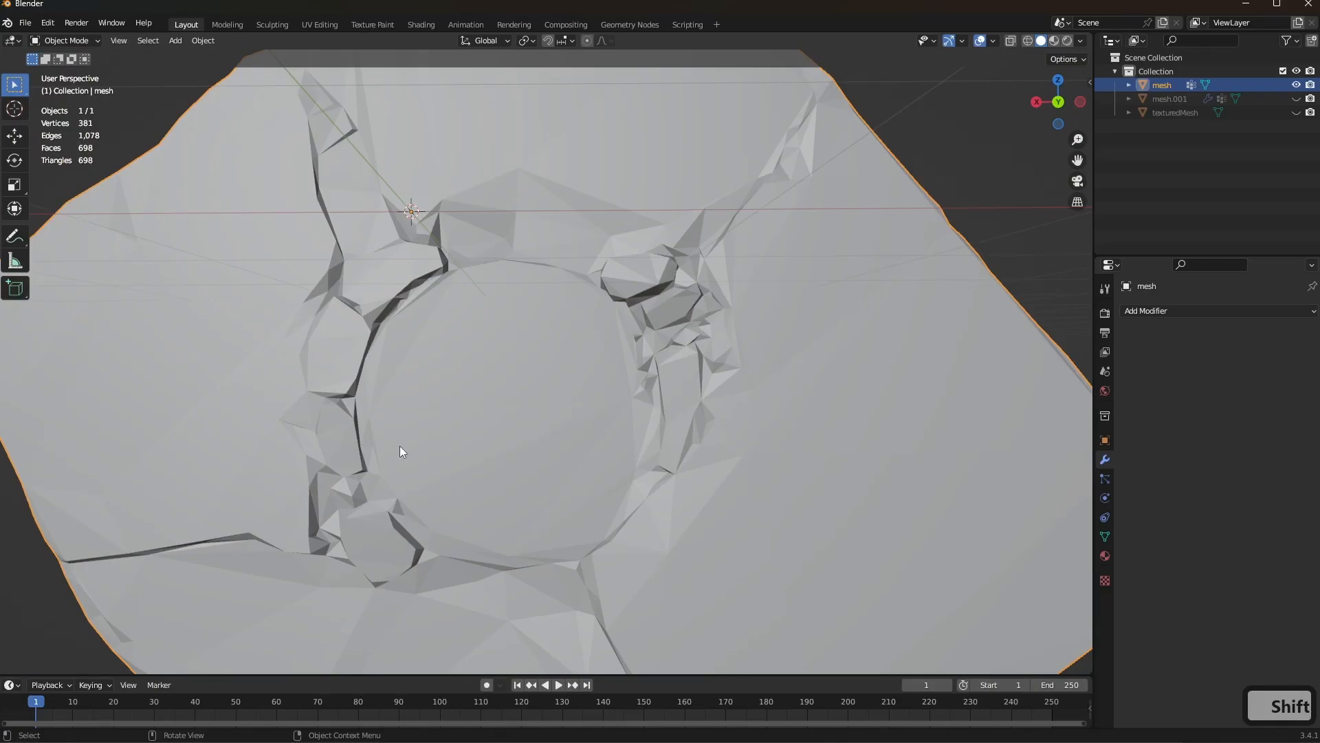
middle_drag(512, 460, 541, 497)
scroll(484, 486, up, 4)
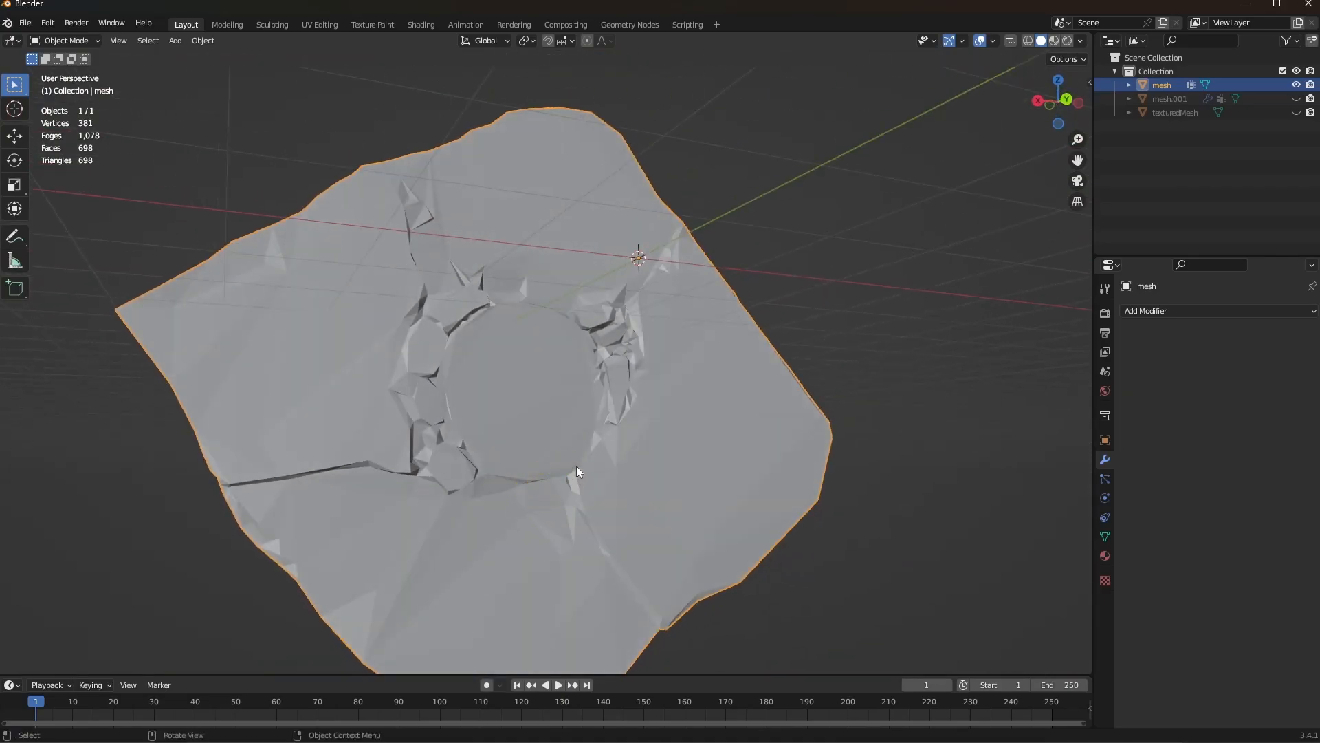
middle_drag(666, 475, 262, 185)
Select the whole mesh in the UV Editing workspace and unwrap it with Smart UV Project at a 66° angle limit
key(Tab)
scroll(549, 432, up, 4)
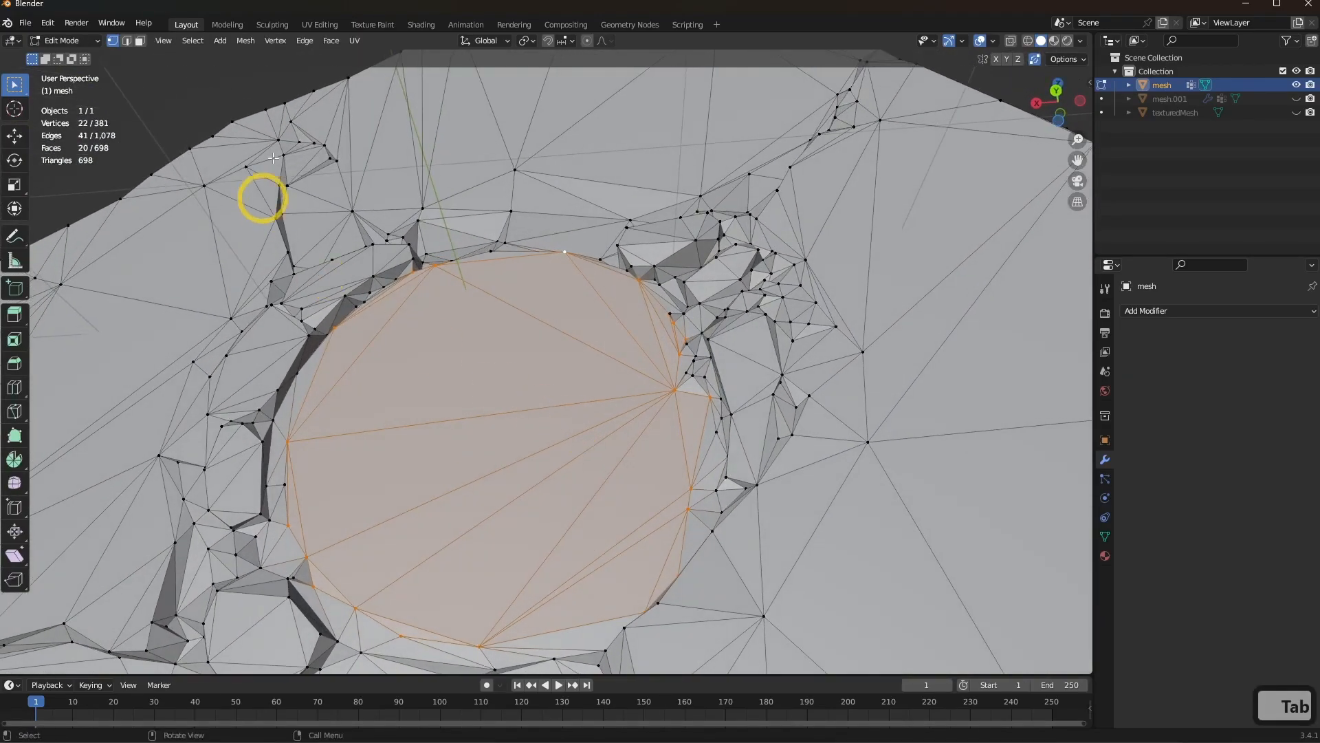
click(328, 26)
middle_drag(715, 477, 864, 486)
key(a)
key(u)
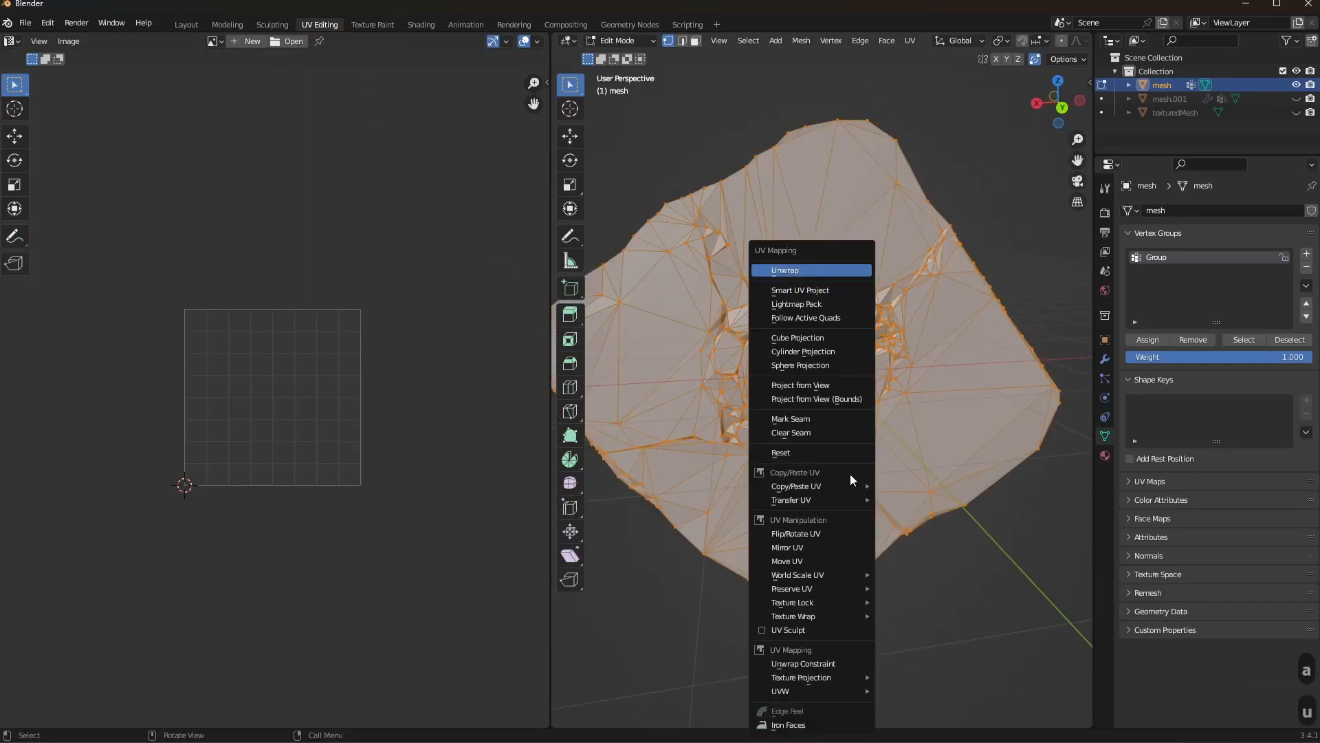
click(801, 291)
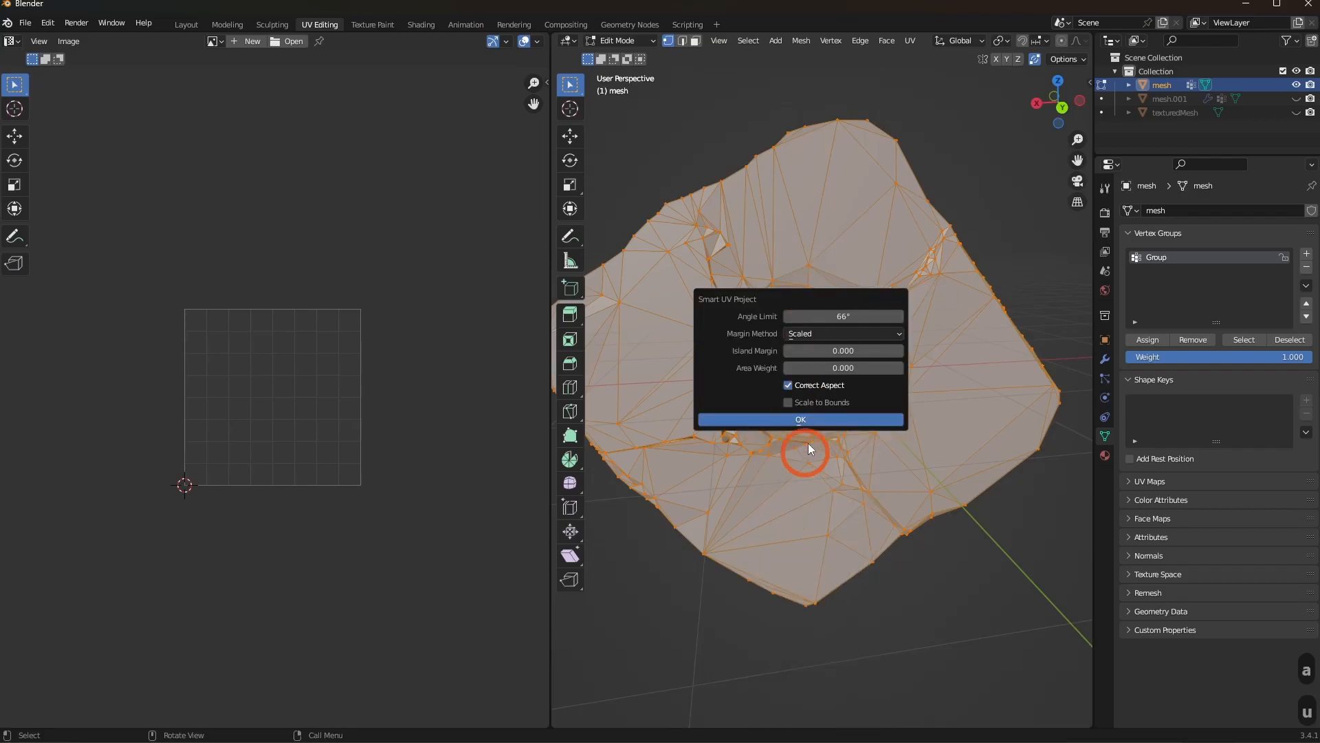
click(814, 419)
scroll(221, 529, up, 6)
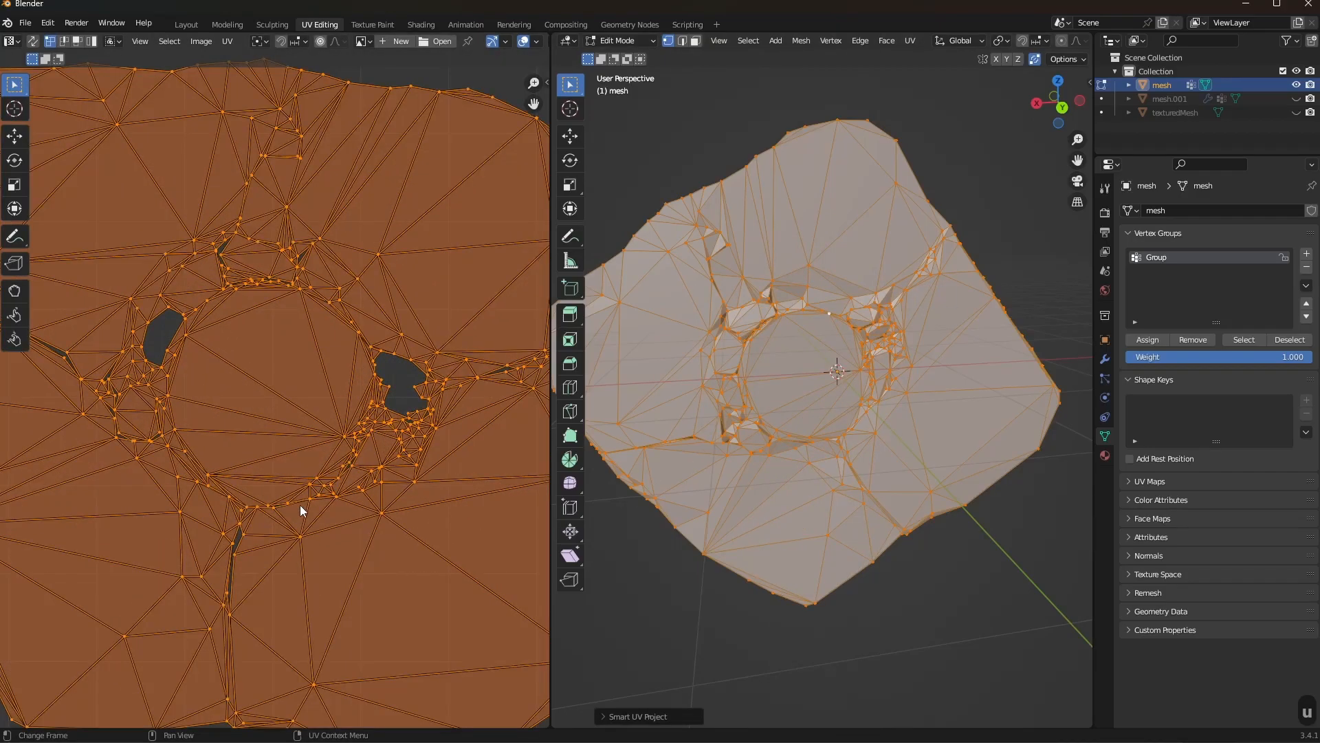
middle_drag(791, 505, 786, 445)
scroll(359, 515, down, 5)
scroll(357, 509, up, 2)
scroll(357, 509, up, 1)
shift+middle_drag(798, 558, 825, 383)
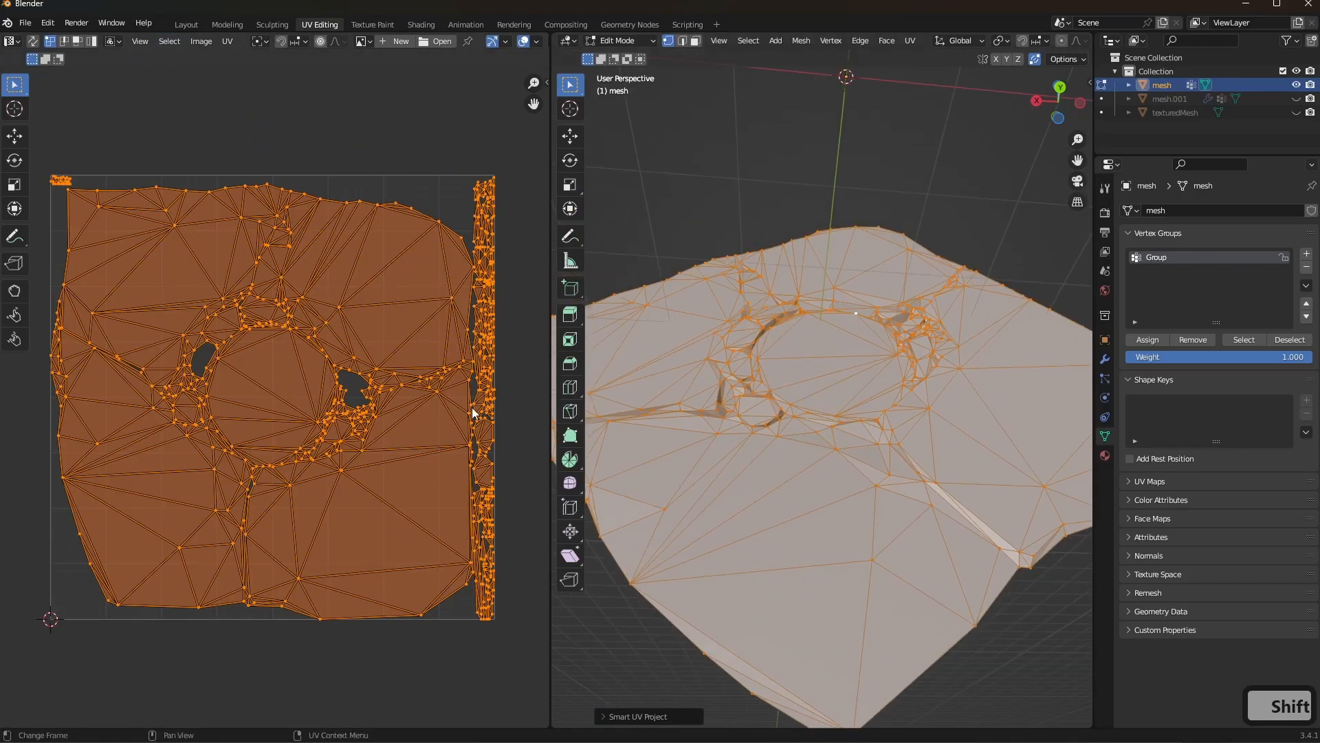
Pack the UV islands with UV-Packer using the Efficient engine, a 1024 sheet and 2.00 padding
key(n)
click(542, 324)
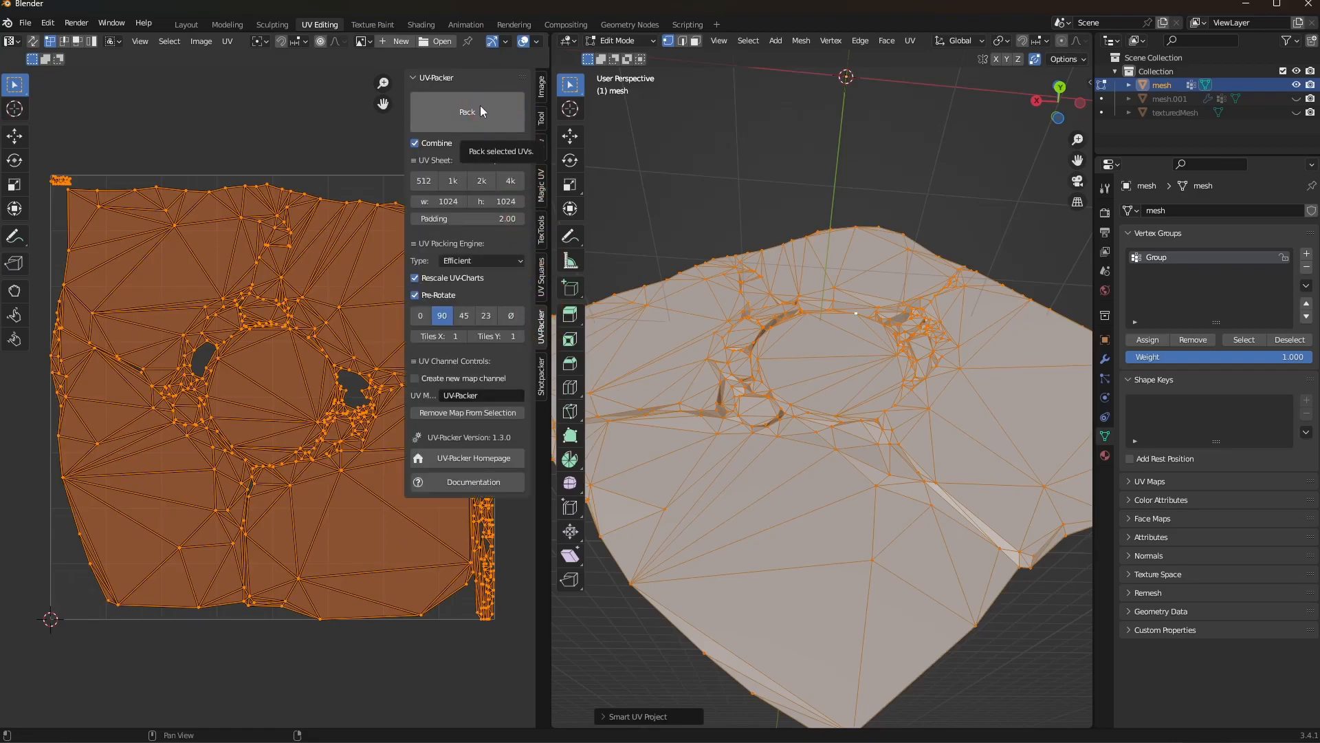
click(480, 108)
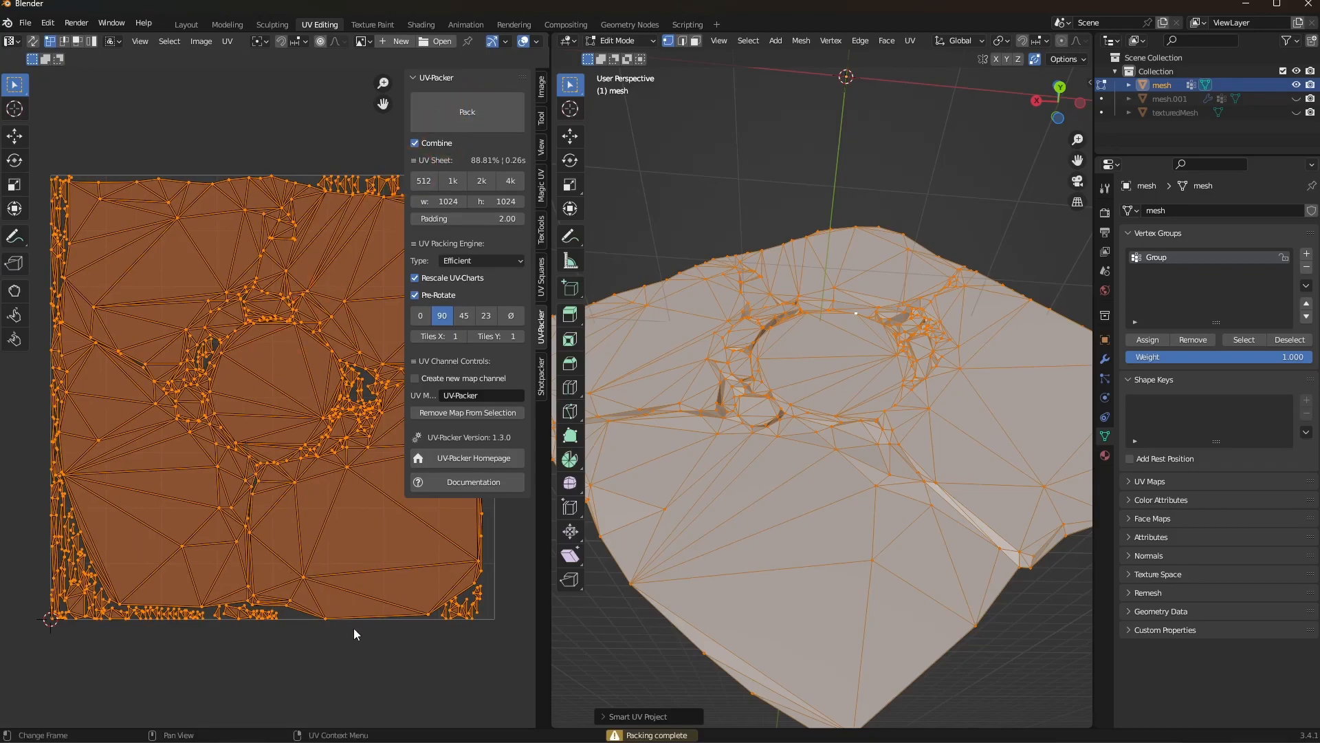
Run Smart UV Project again with a changed angle limit and repack the islands with UV-Packer
key(u)
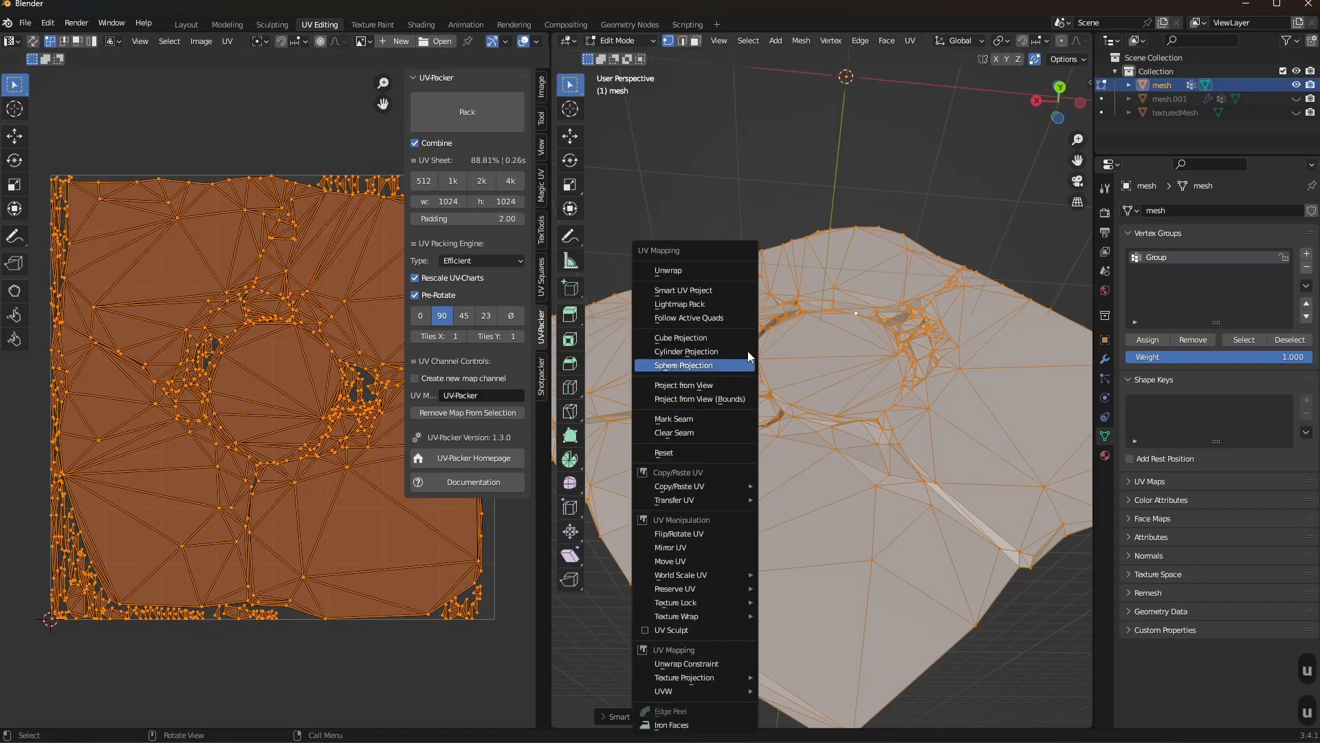
click(749, 289)
drag(756, 308, 908, 309)
click(708, 418)
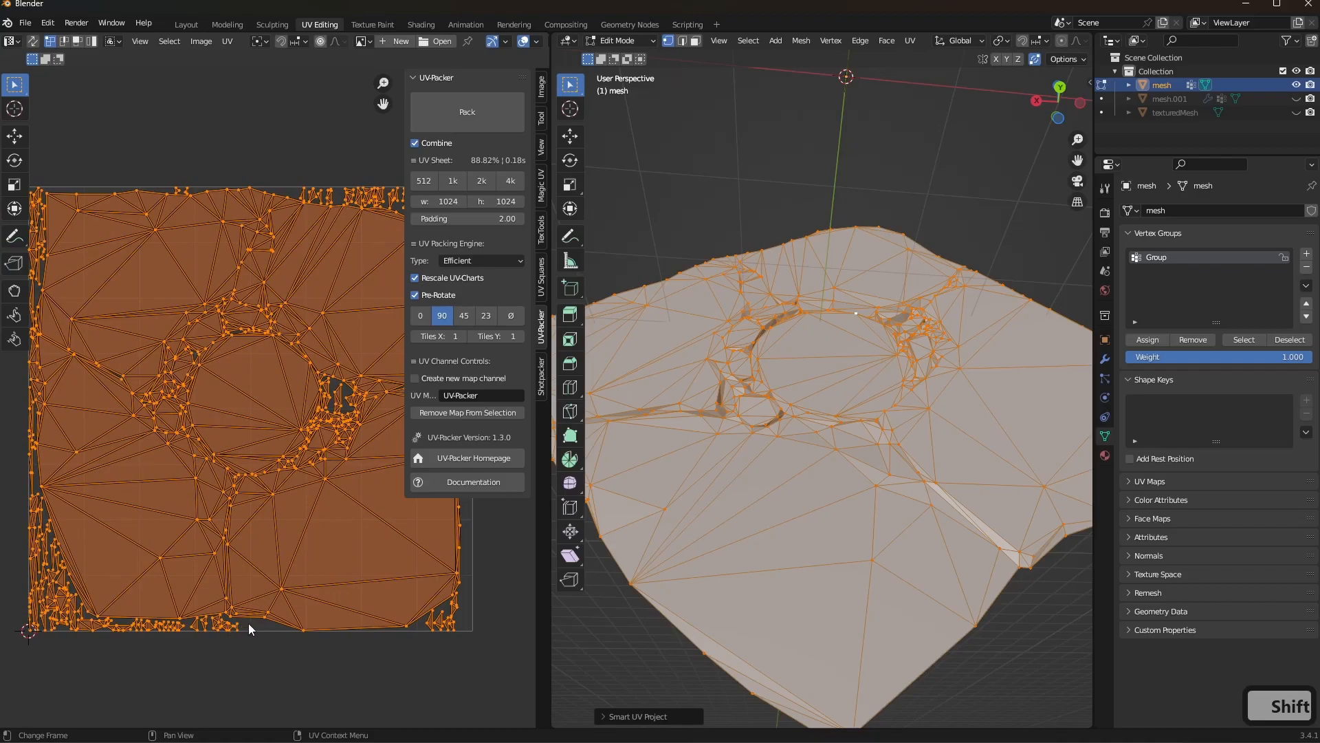
Return to Object Mode and hide the UV editor's UV-Packer sidebar
mouse_move(859, 468)
middle_down()
mouse_move(790, 448)
mouse_move(822, 375)
mouse_move(844, 476)
middle_up()
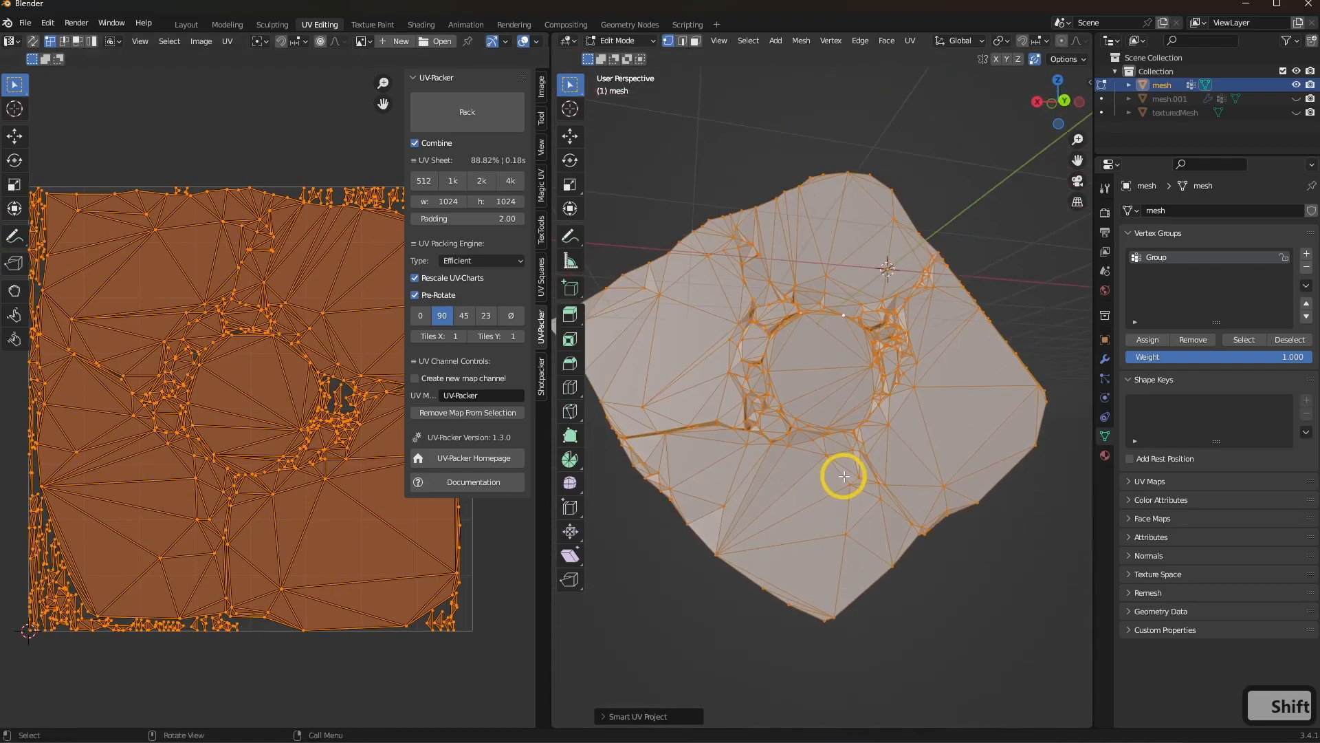
key(Tab)
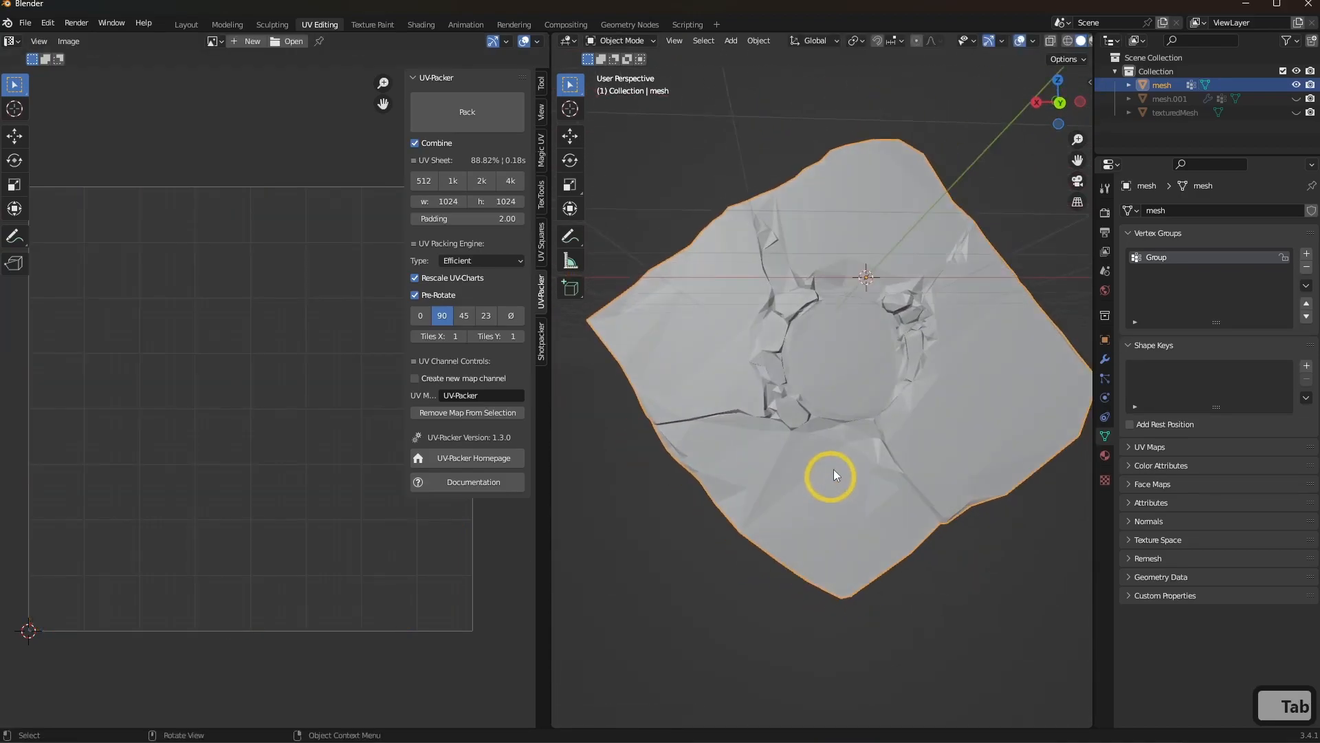
shift+middle_drag(831, 395, 872, 460)
shift+middle_drag(696, 435, 722, 454)
key(n)
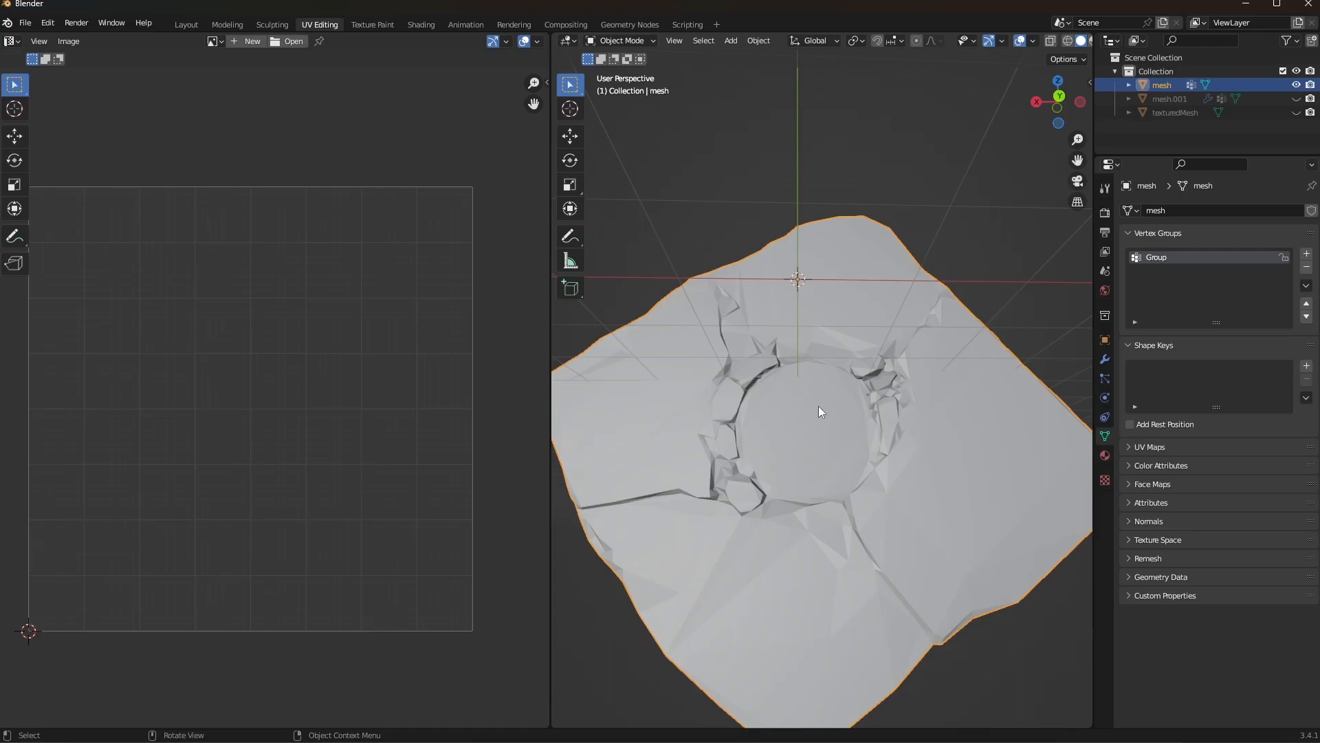
shift+middle_drag(850, 443, 850, 388)
key(t)
key(t)
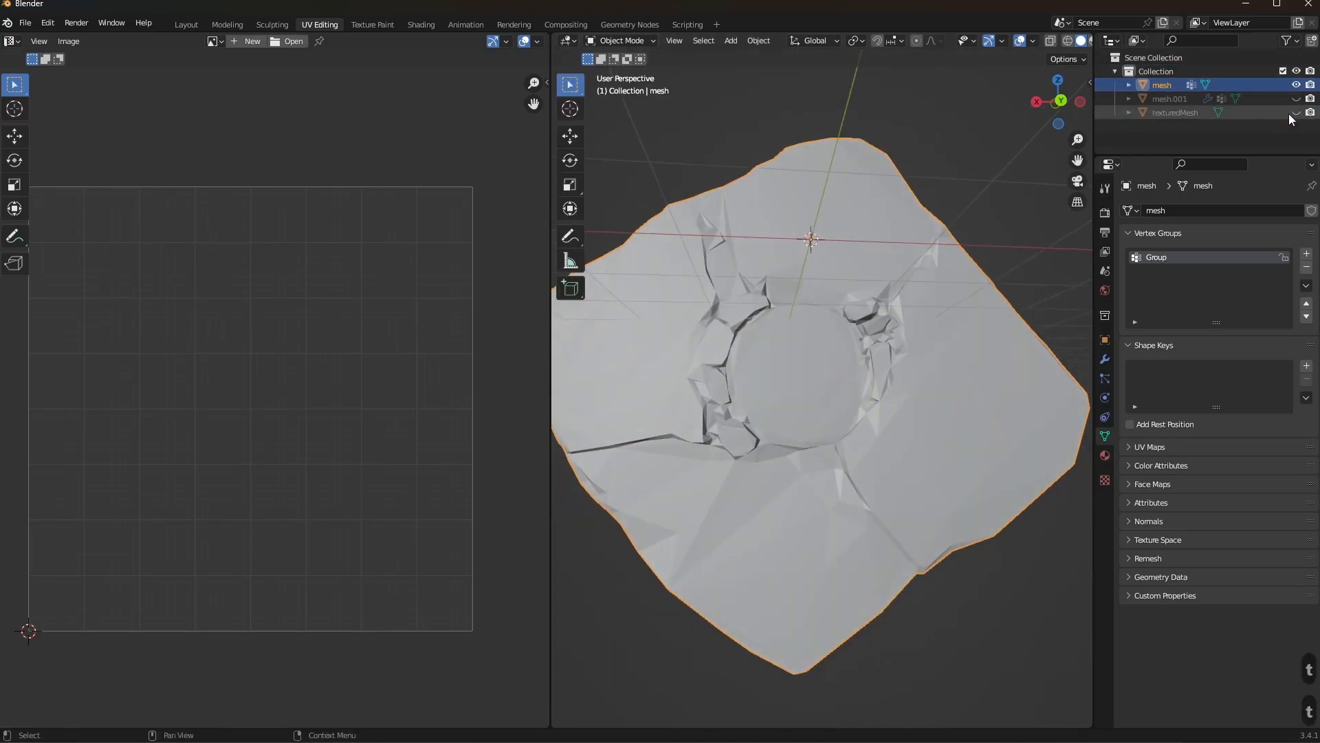
Unhide the high-poly texturedMesh and compare it with the overlapping low-poly mesh
click(1294, 113)
scroll(928, 302, down, 3)
middle_drag(805, 357, 761, 381)
scroll(729, 406, up, 2)
middle_drag(709, 416, 656, 428)
scroll(657, 428, down, 2)
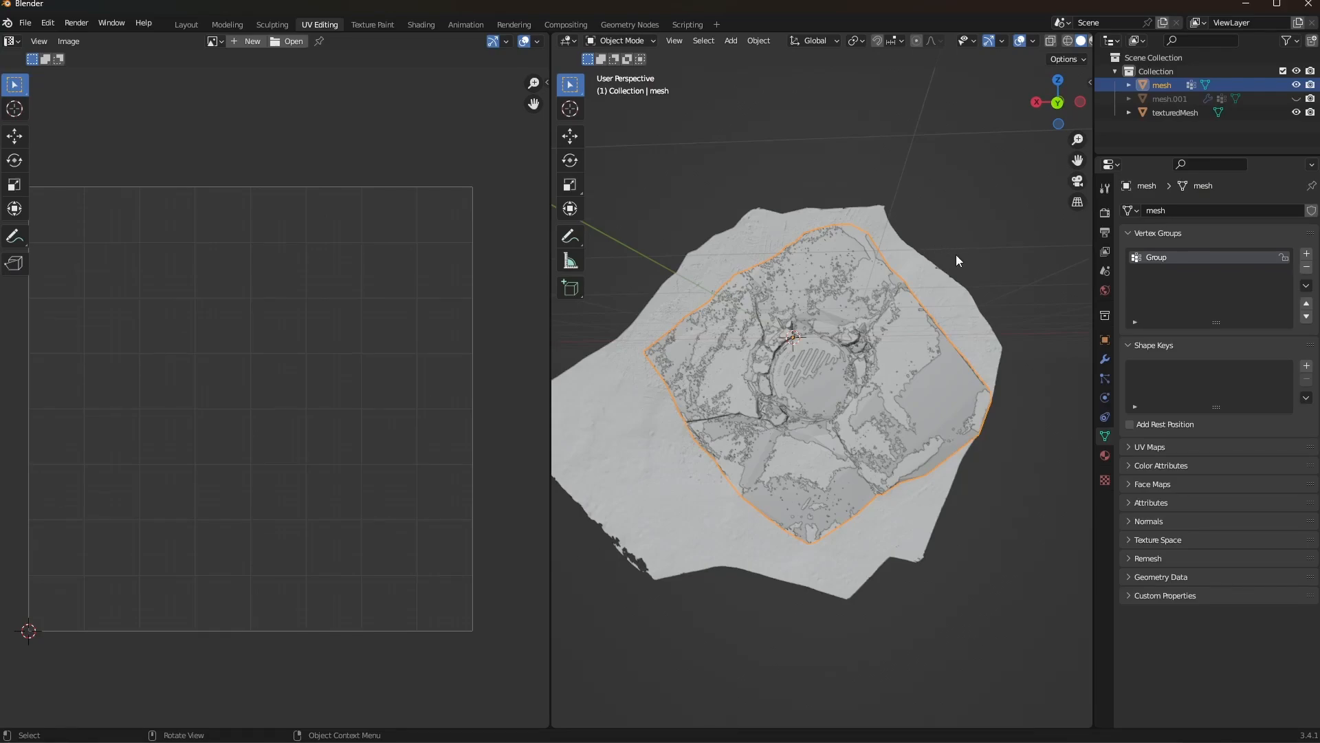
Open the BakeLab settings and set the bake mode to Selected to active
key(n)
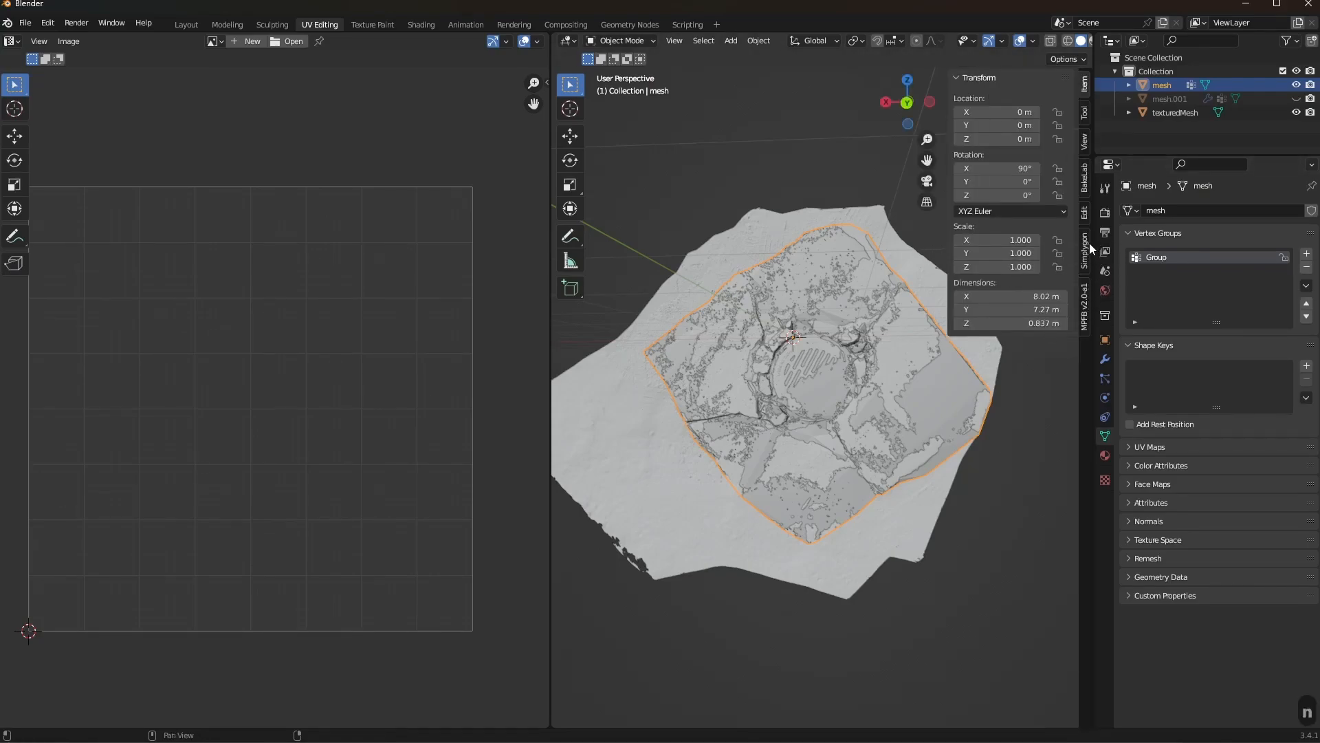
click(1084, 179)
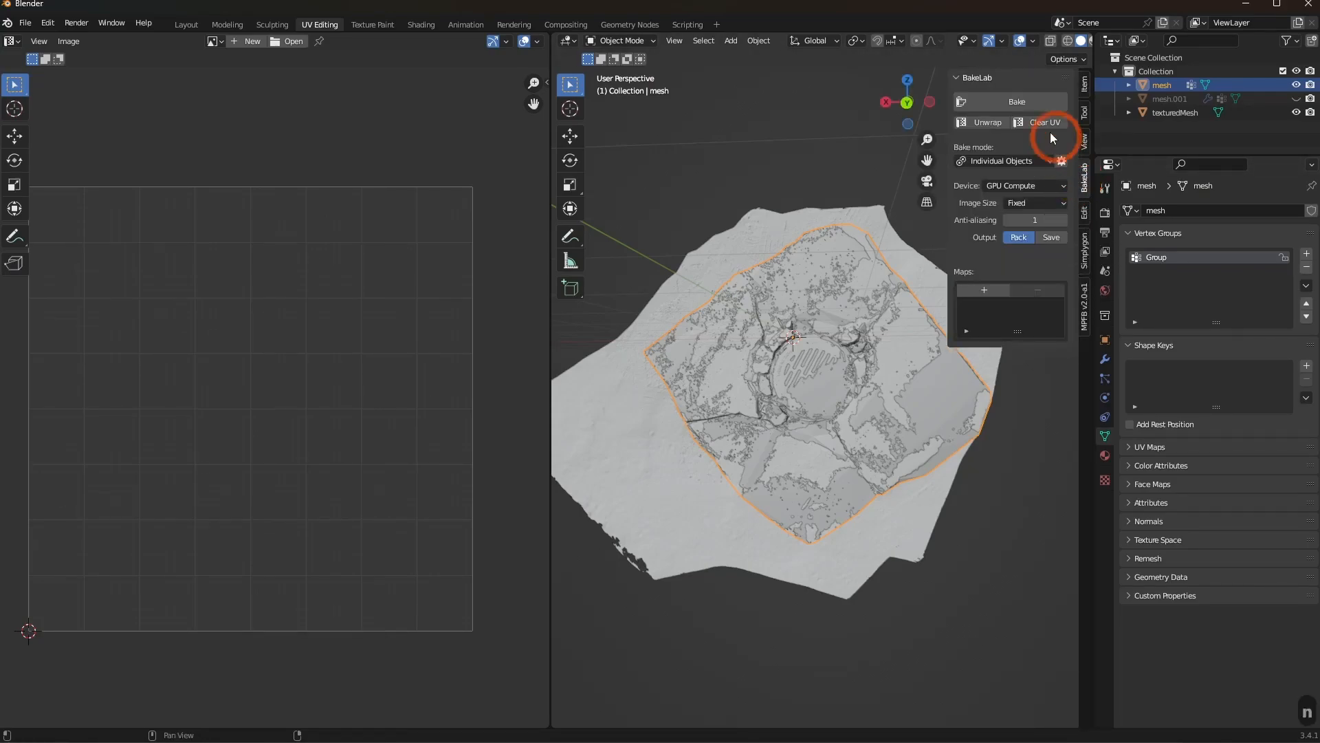
drag(998, 161, 995, 208)
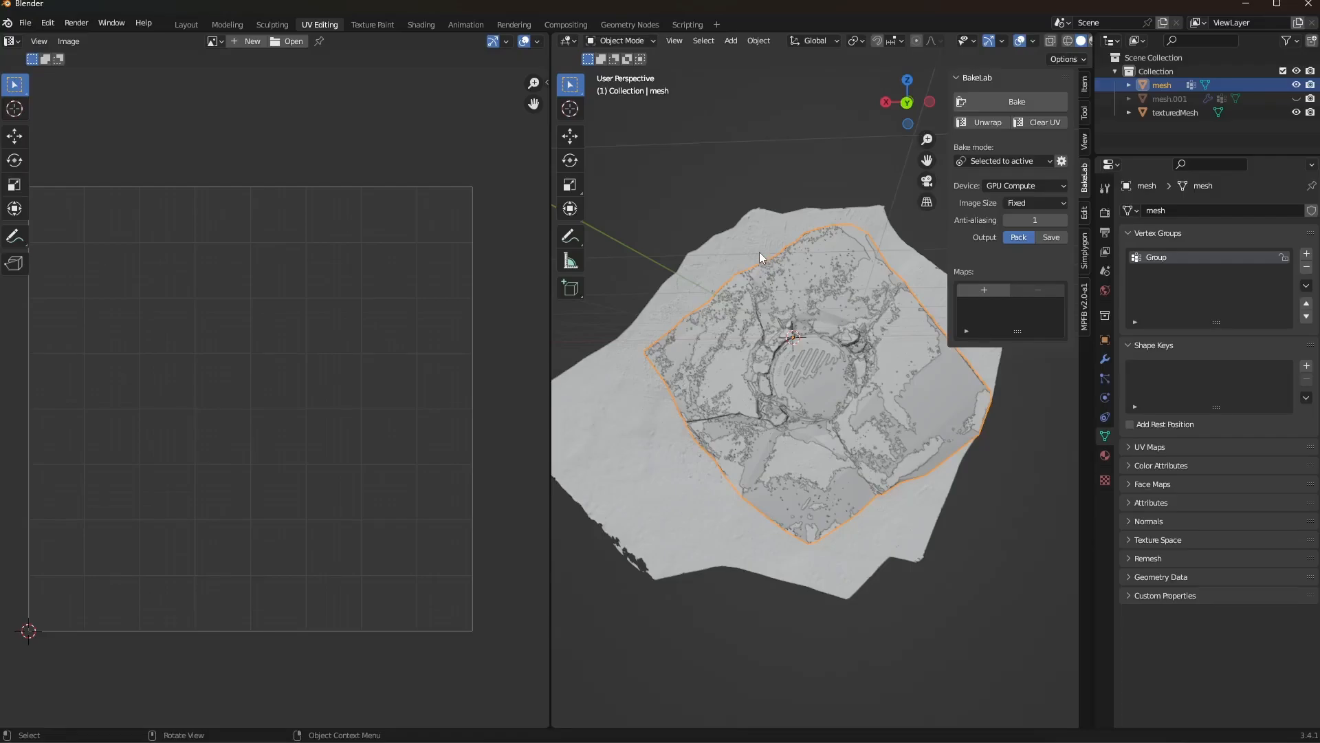
Select texturedMesh and then mesh as the active object, keeping the bake mode at Selected to active
click(1161, 115)
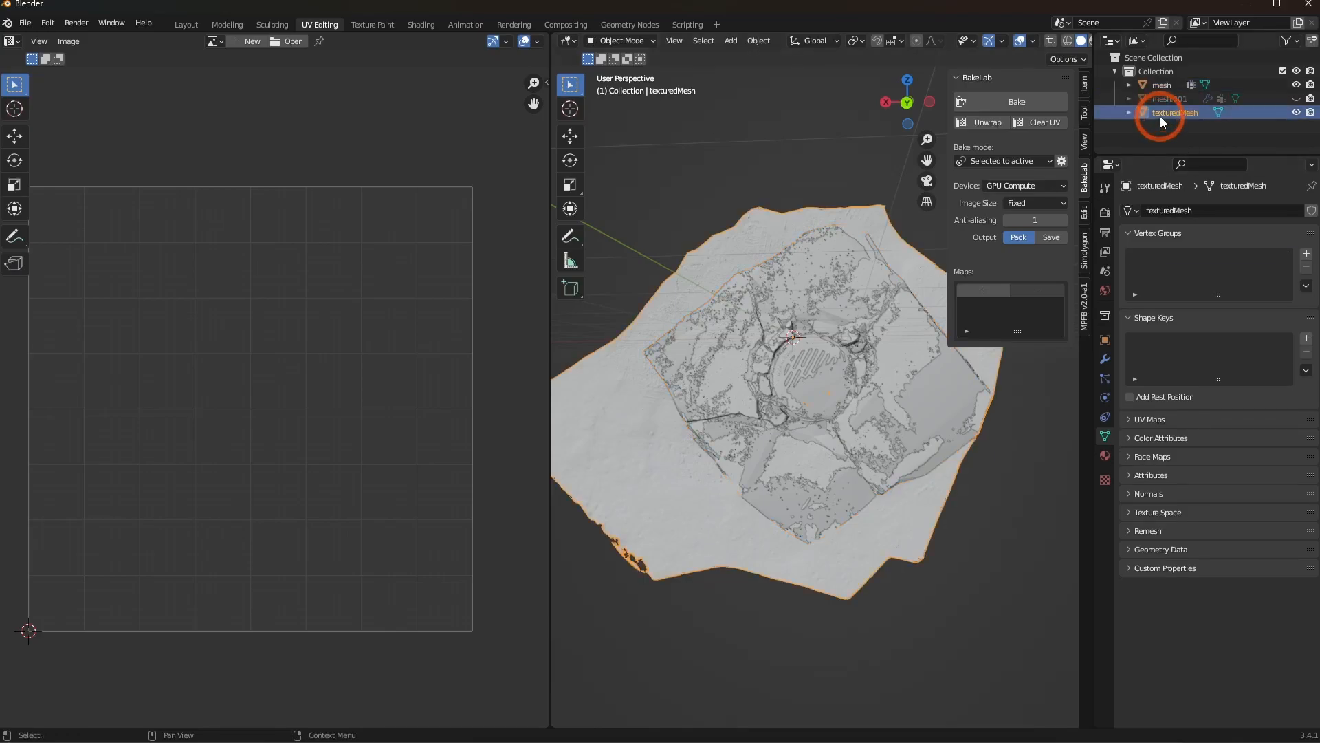
ctrl+click(1170, 83)
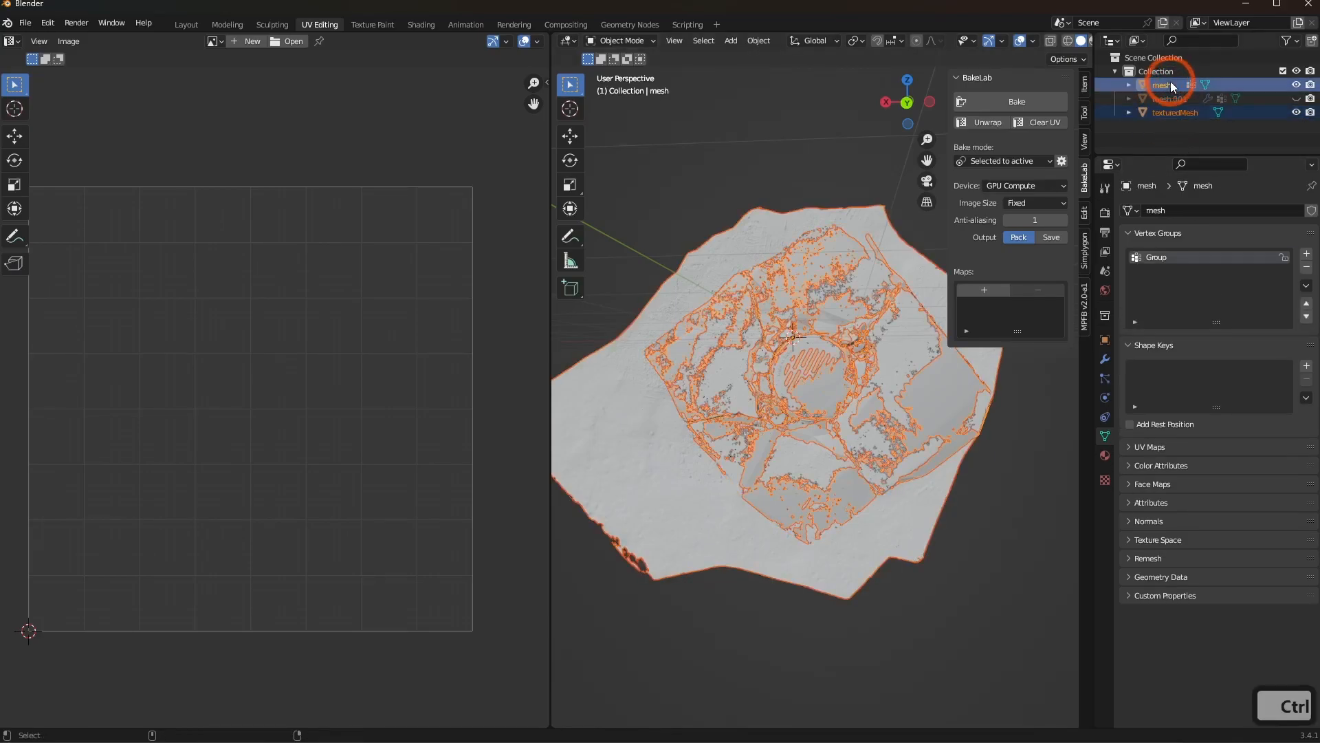
click(1012, 162)
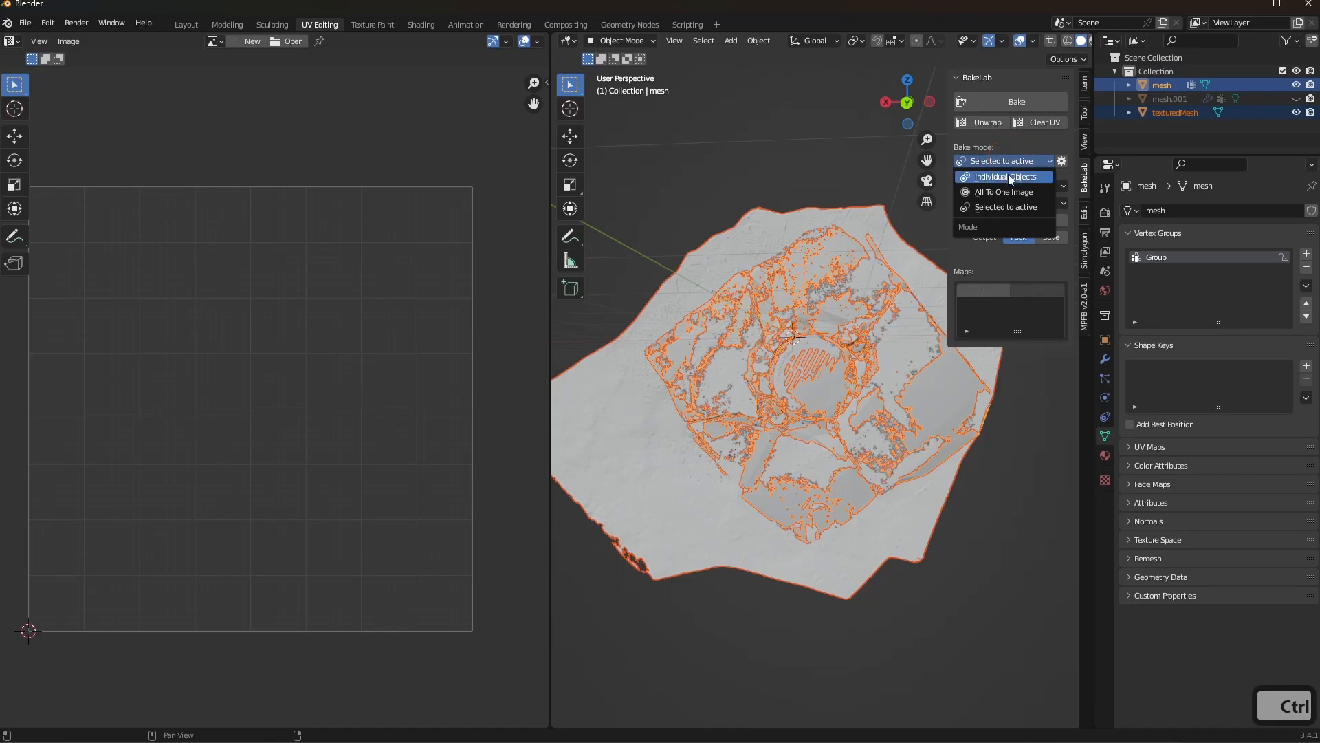
click(1004, 208)
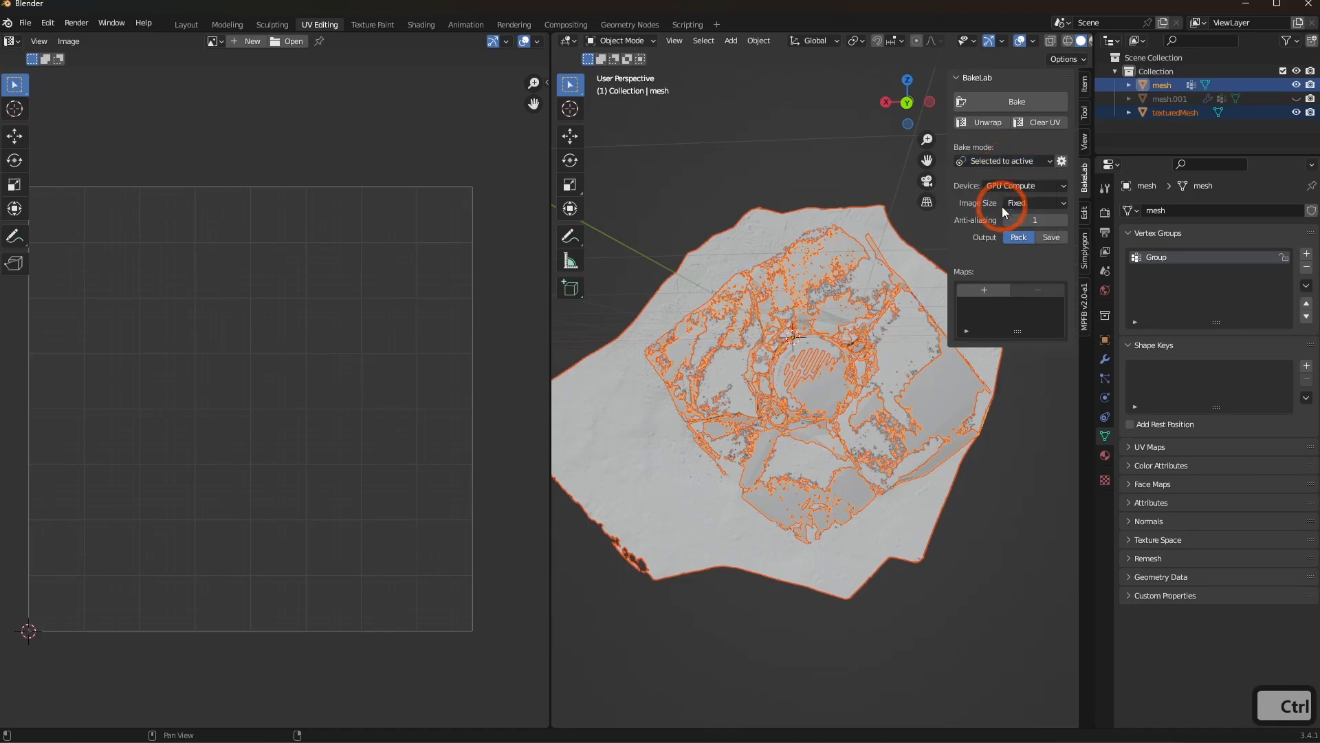
Add an Albedo bake map with a width and height of 4096
click(980, 285)
click(997, 331)
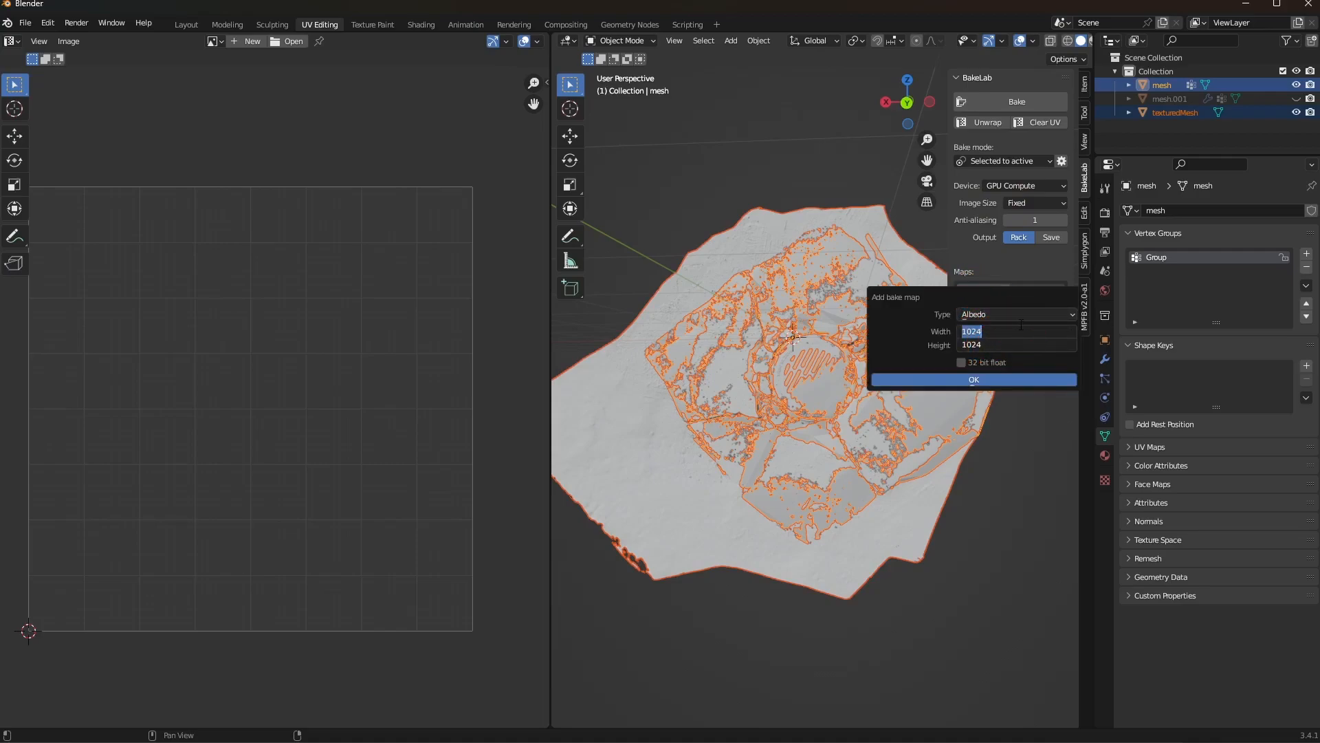
text(4096)
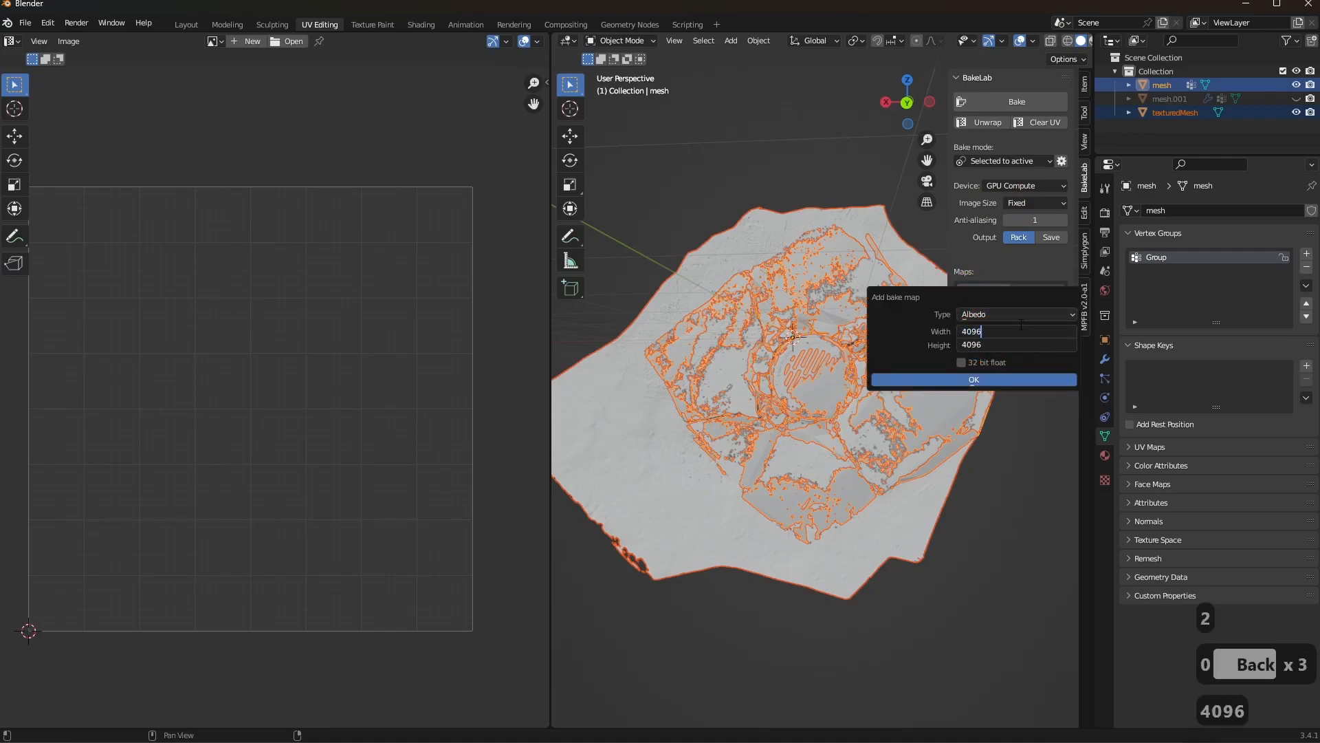
click(987, 379)
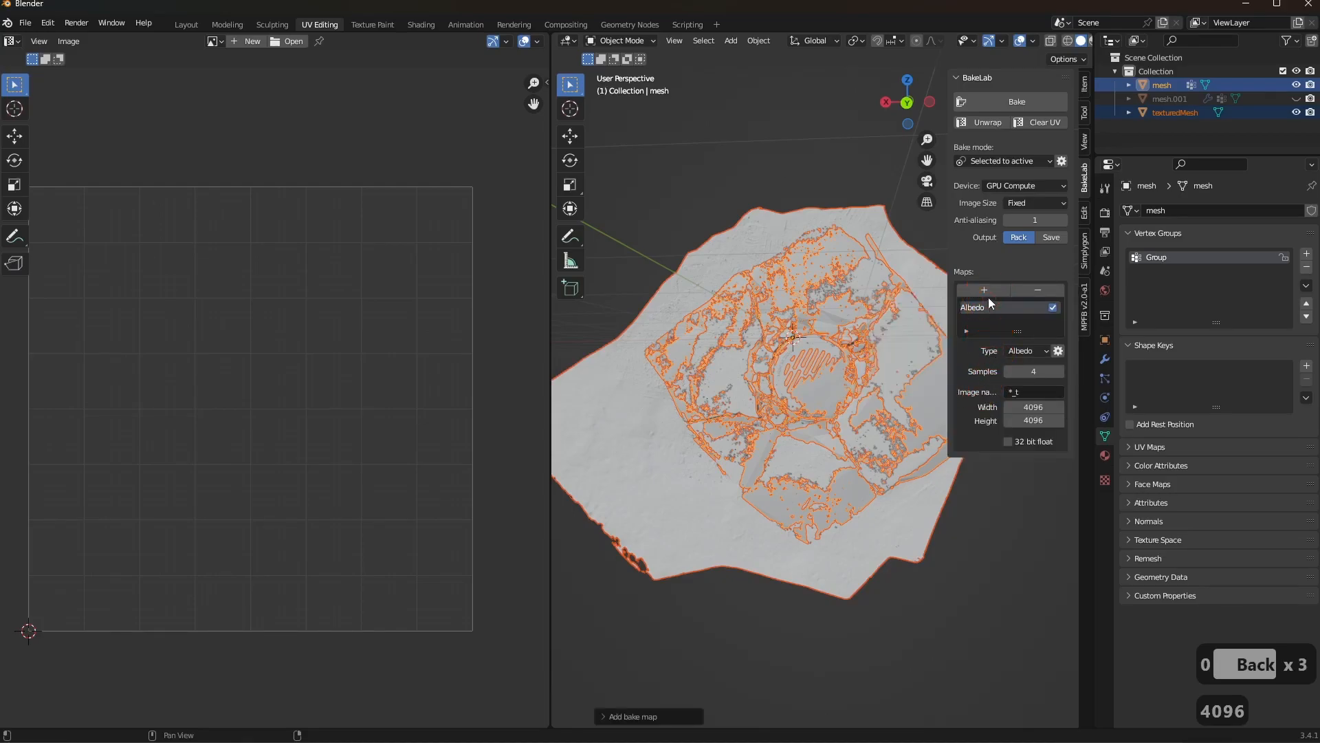
Add Normal and Ambient Occlusion bake maps at 4096 × 4096
click(987, 291)
click(993, 315)
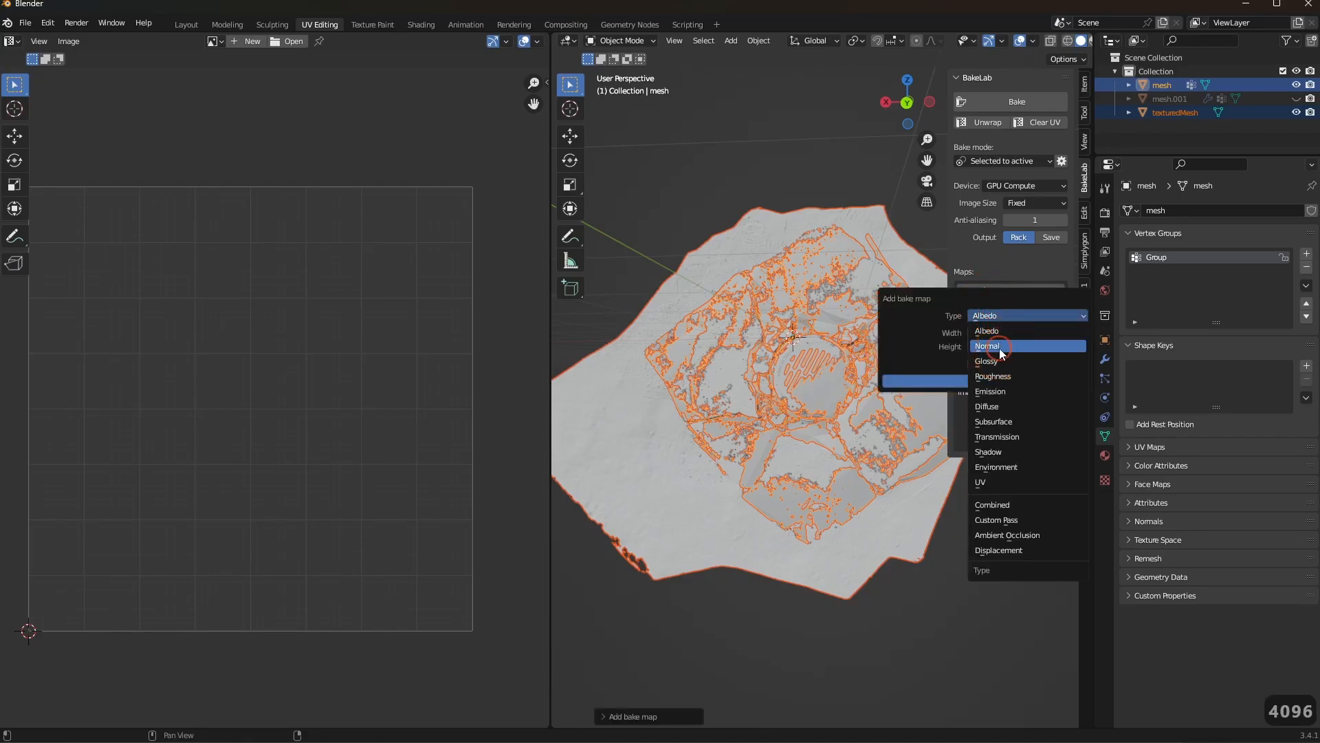
click(1000, 346)
click(993, 380)
click(996, 303)
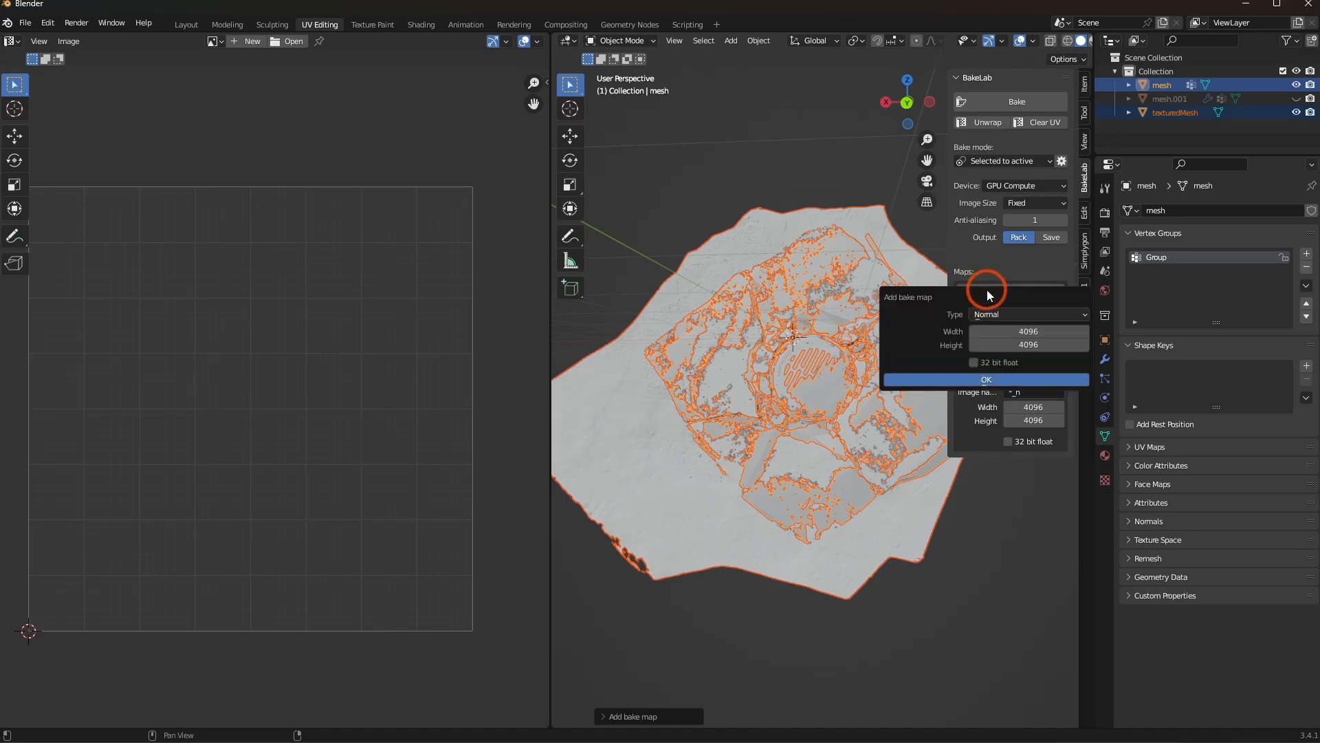
click(989, 315)
click(1009, 534)
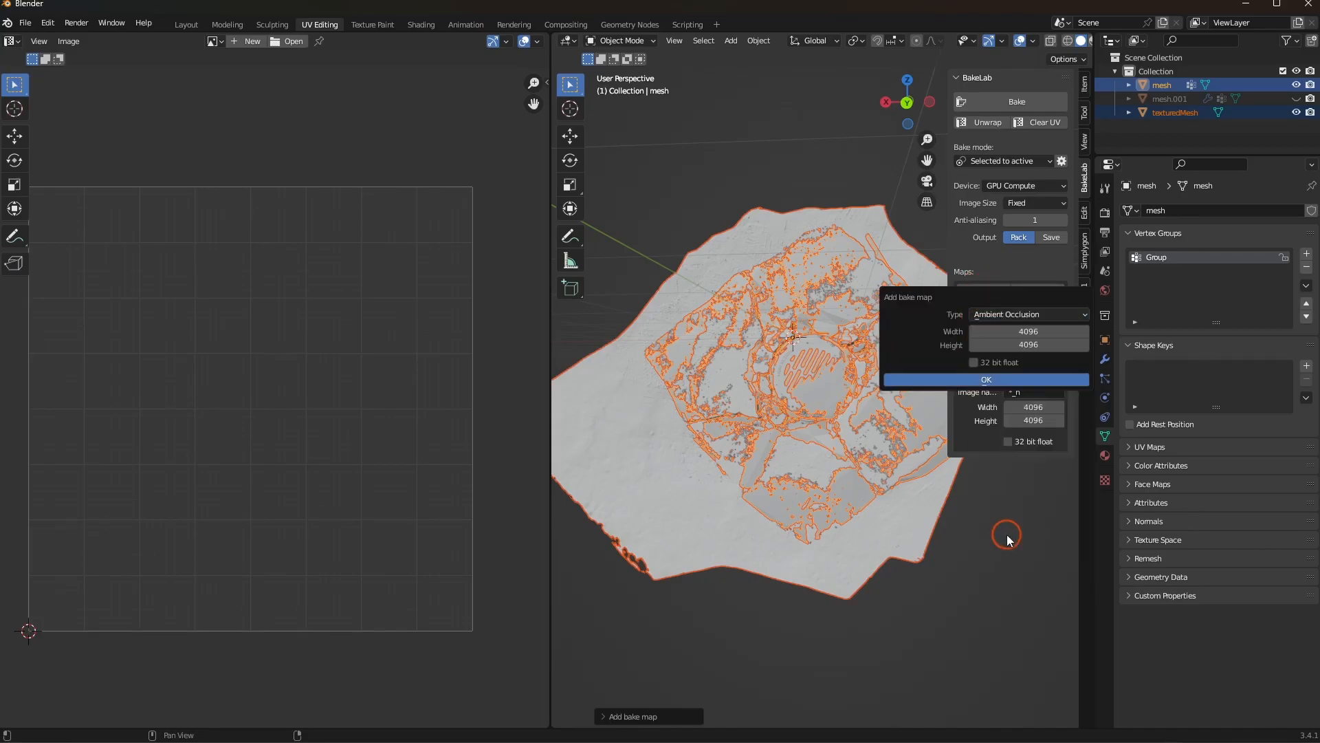
click(989, 376)
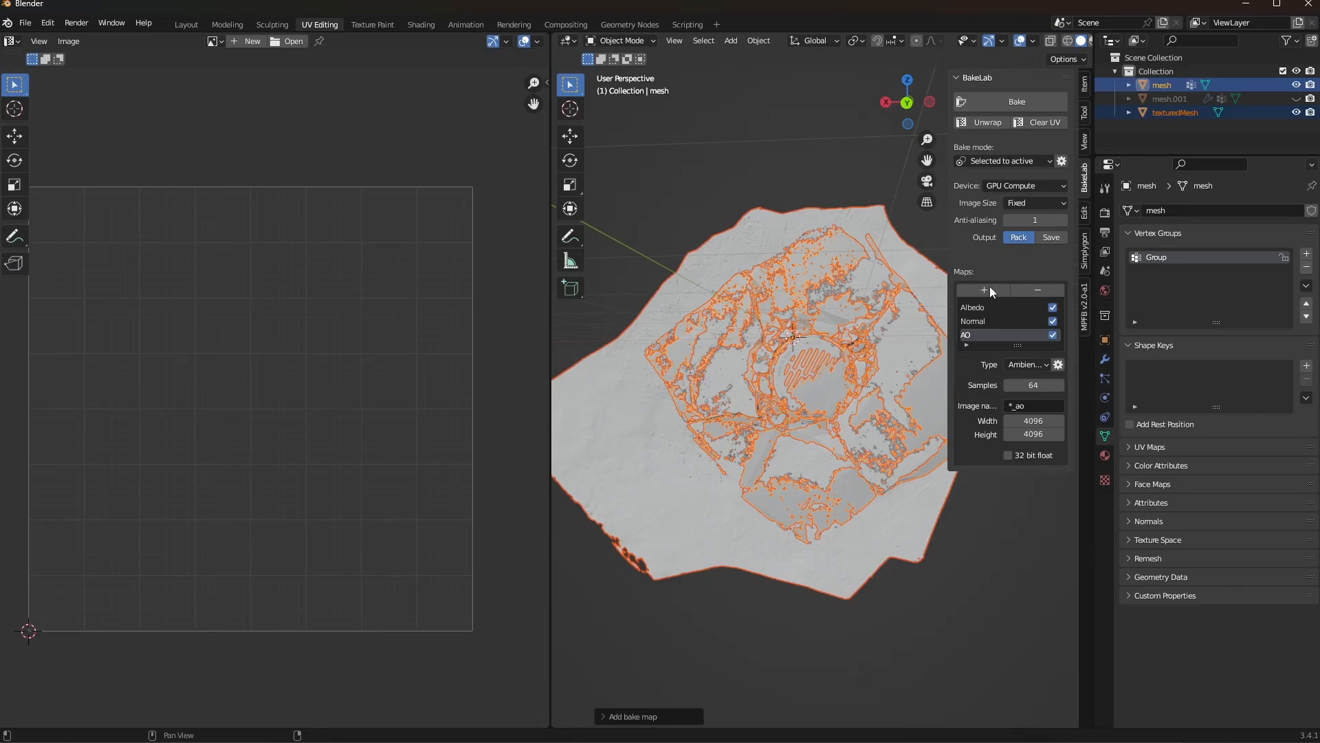
Bake the Albedo, Normal and AO maps and generate materials from the baked images
click(1008, 109)
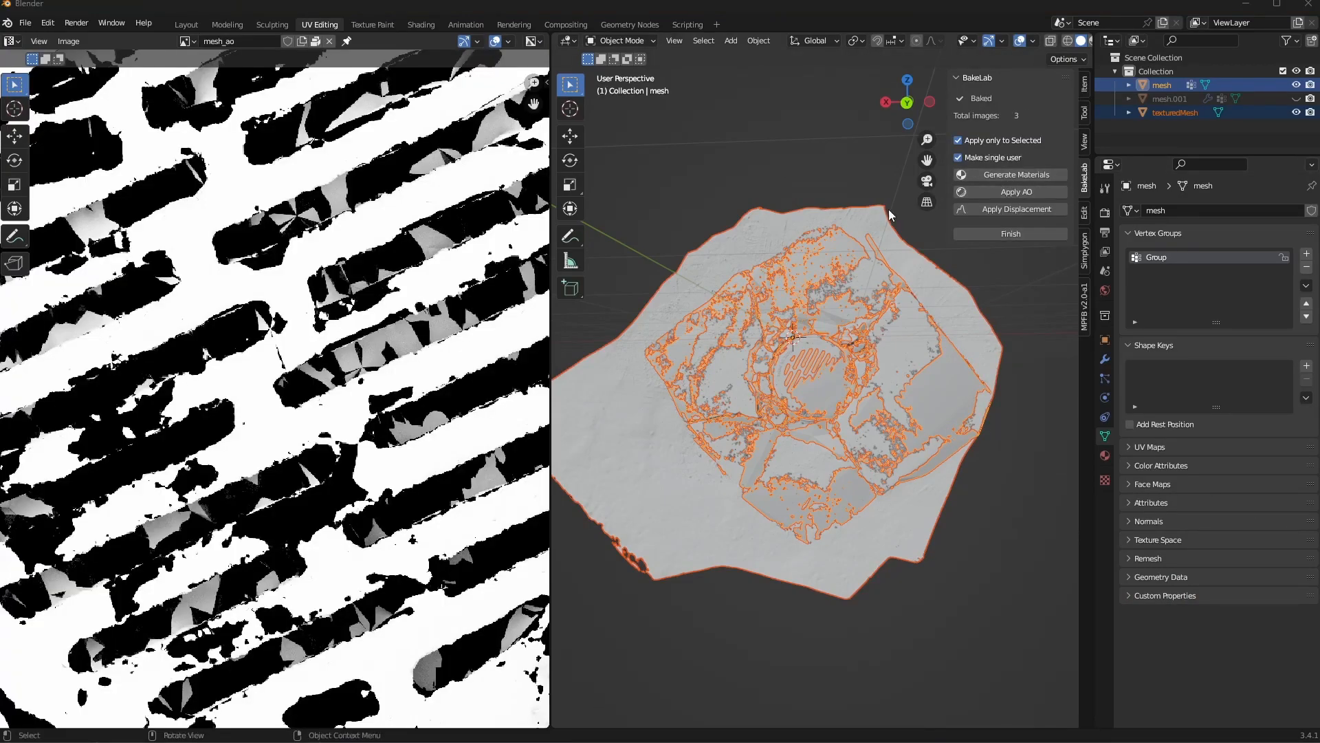
click(1003, 177)
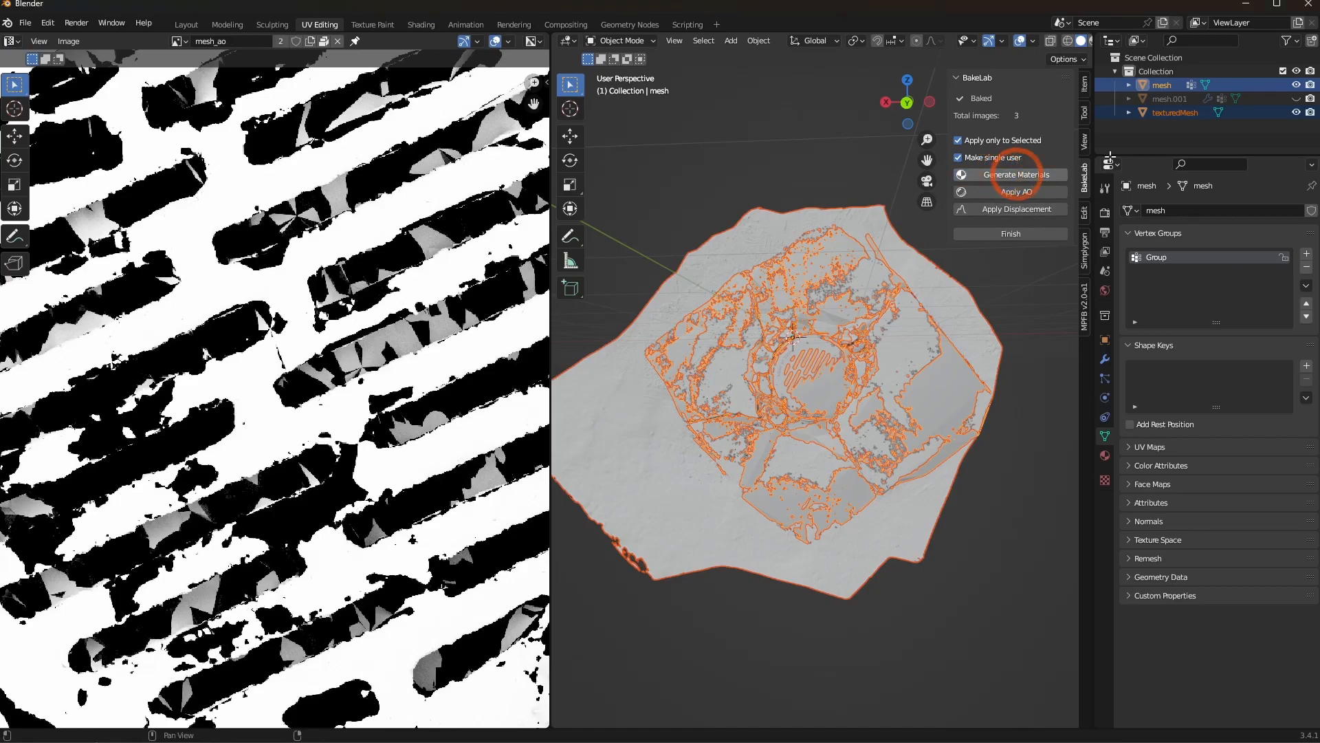
Hide texturedMesh and inspect the baked low-poly mesh in Material Preview in a widened viewport
click(1297, 112)
middle_drag(833, 421, 875, 383)
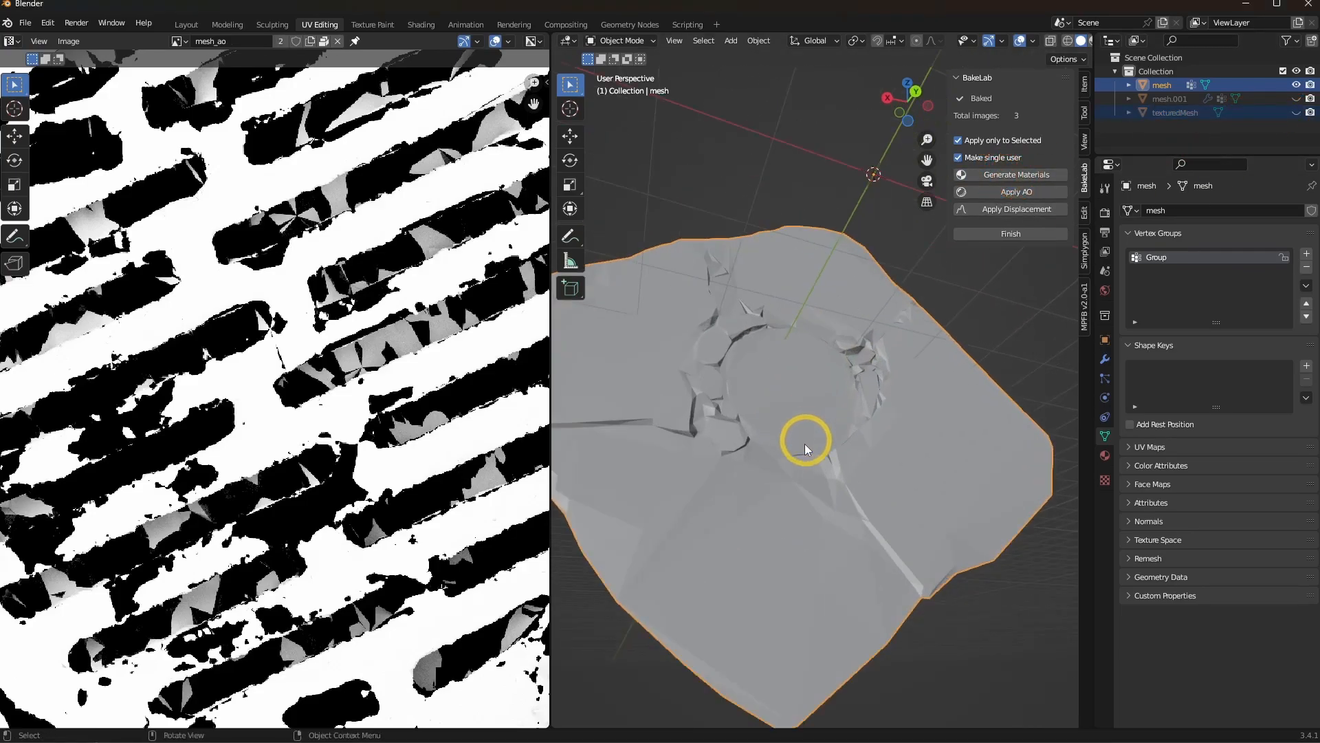
click(793, 529)
mouse_move(886, 482)
middle_down()
mouse_move(819, 518)
mouse_move(798, 460)
mouse_move(810, 456)
middle_up()
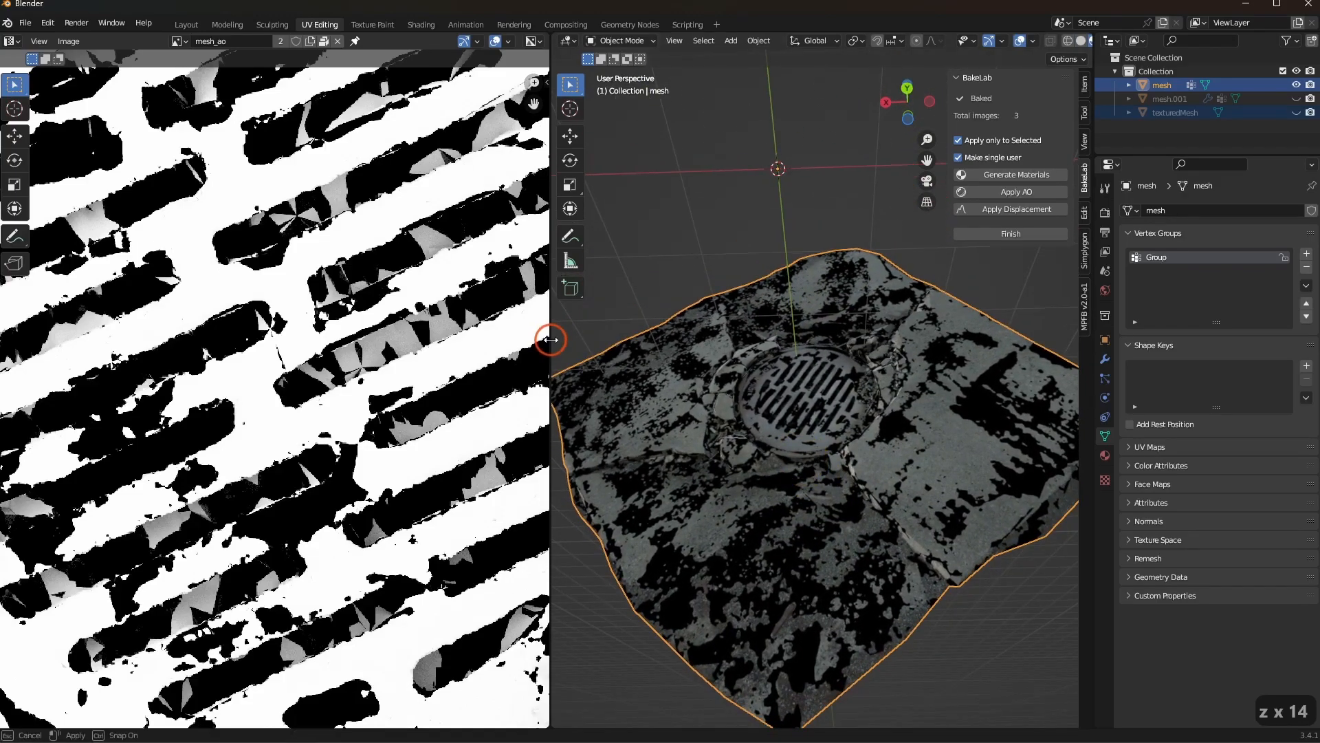
drag(549, 340, 435, 339)
middle_drag(681, 434, 687, 439)
middle_drag(745, 489, 683, 388)
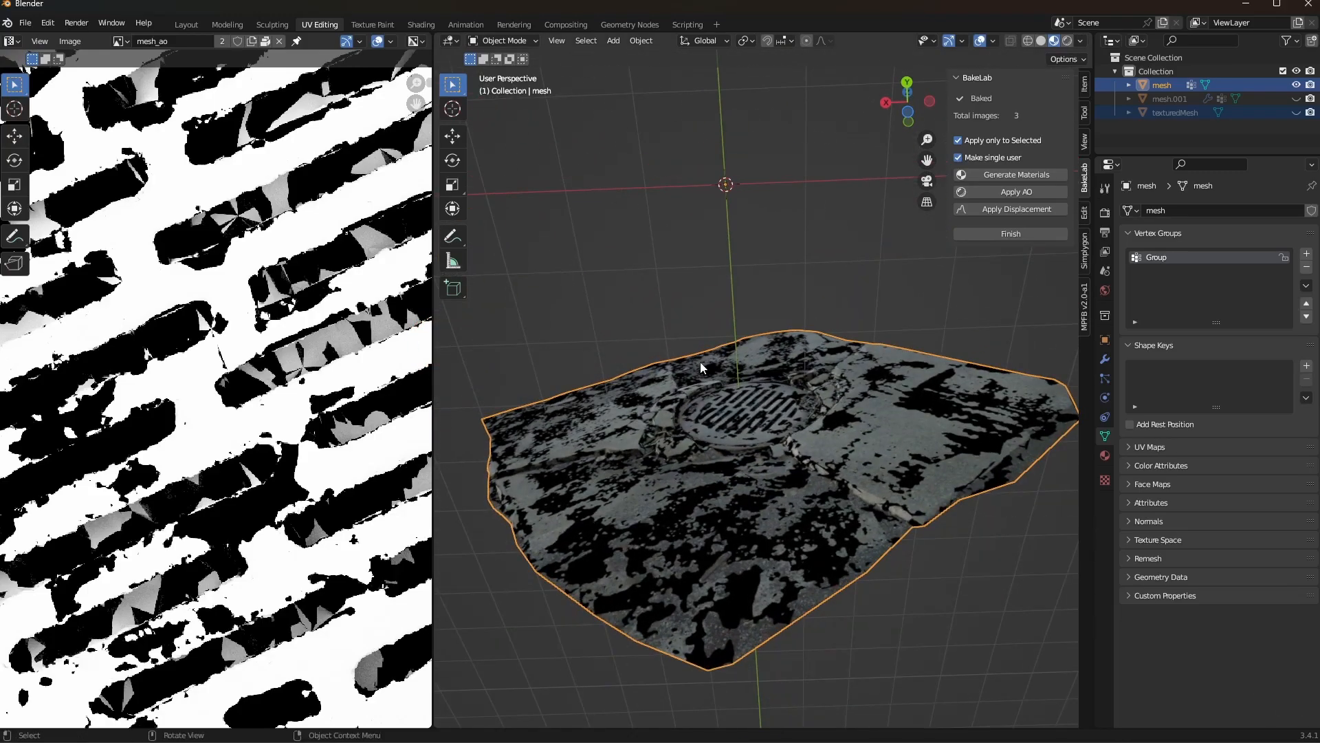
Examine the whole baked mesh_ao image and the mesh_n normal map around the grate
scroll(264, 397, down, 6)
scroll(267, 410, up, 2)
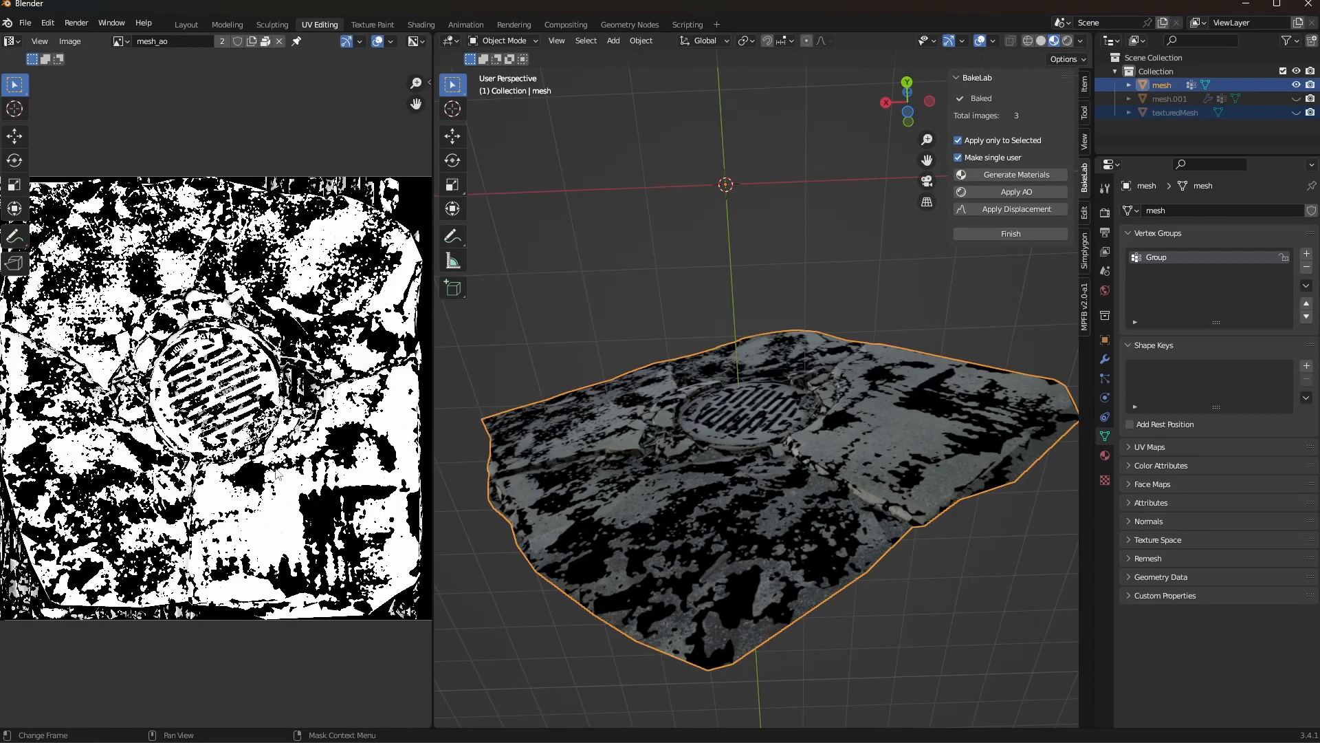
click(121, 41)
click(131, 77)
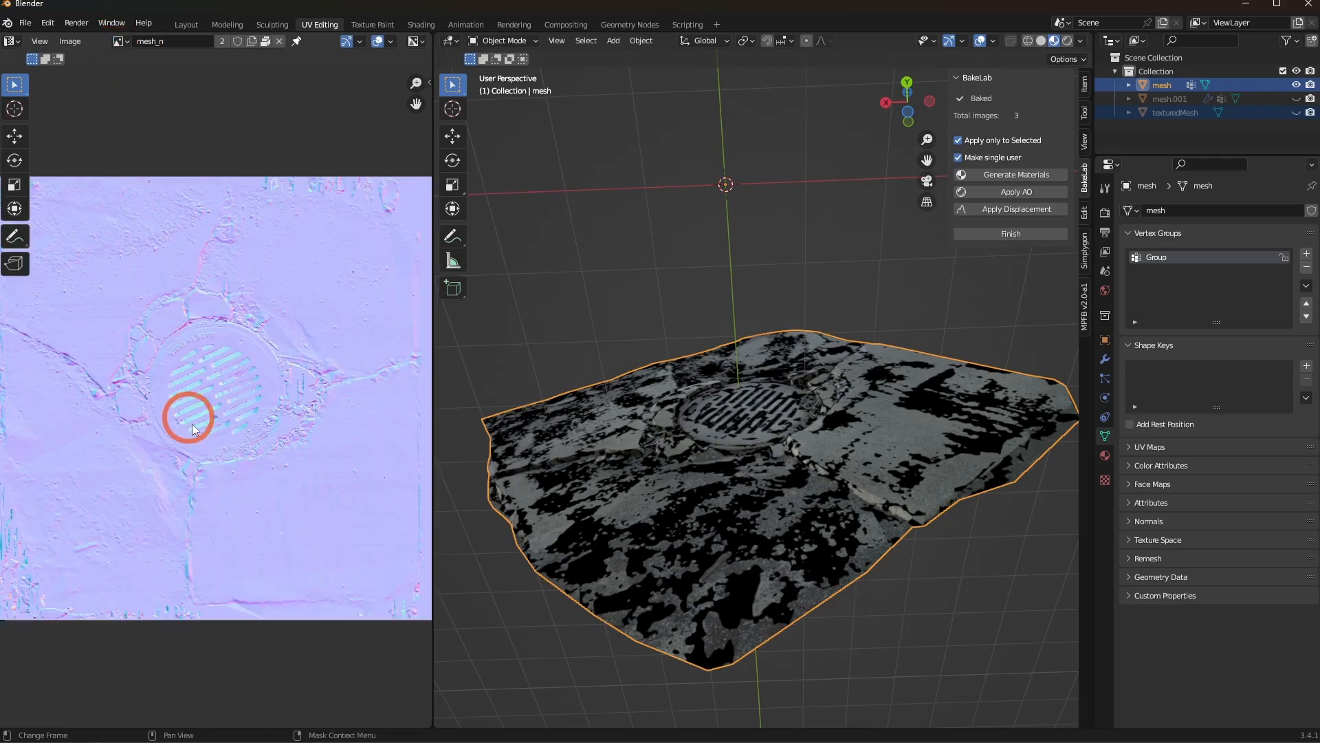
scroll(130, 440, up, 5)
middle_drag(130, 440, 79, 673)
Display the baked mesh_t albedo image and examine its detail and coverage
click(118, 41)
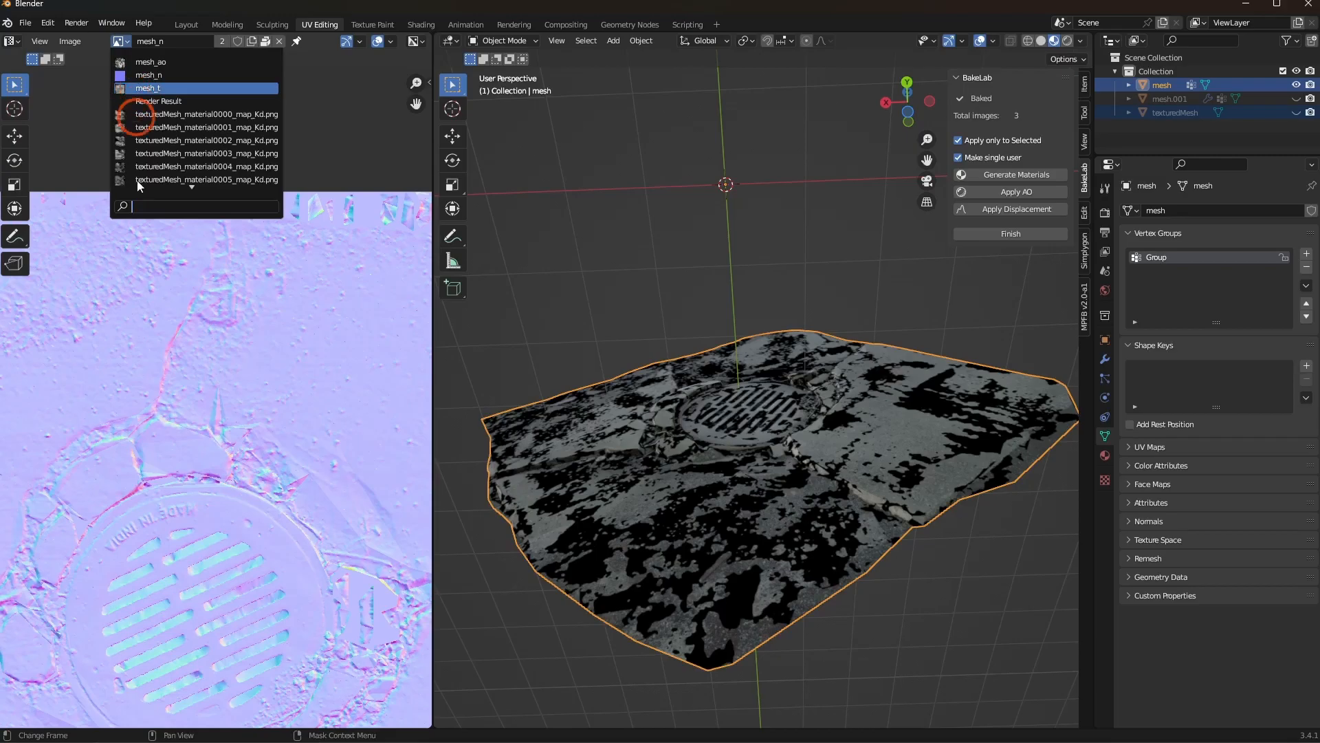
click(134, 89)
scroll(244, 516, down, 2)
middle_drag(251, 570, 288, 624)
scroll(217, 394, up, 5)
scroll(389, 499, down, 6)
middle_drag(380, 458, 339, 479)
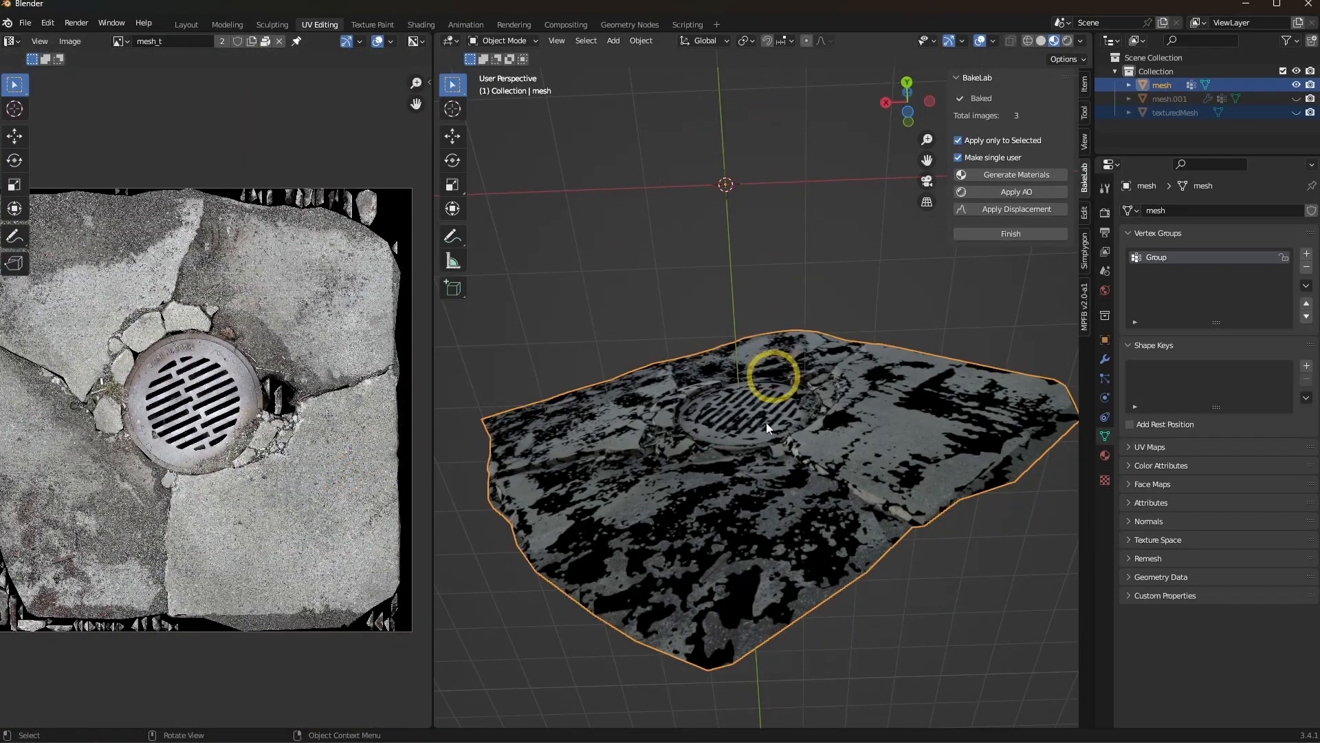
Examine the baked mesh and its mesh_BAKED material nodes in the Shading workspace
middle_drag(773, 368, 762, 516)
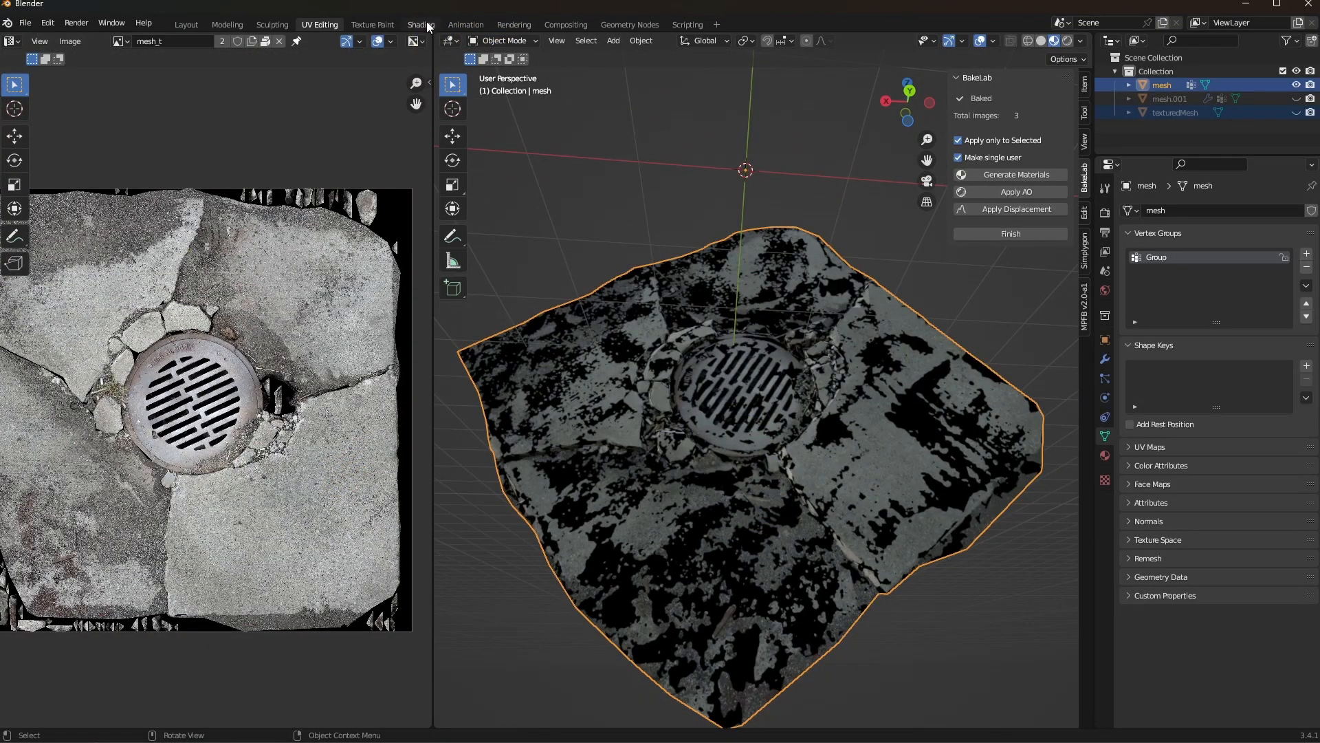
click(426, 21)
middle_drag(694, 323, 678, 272)
scroll(672, 335, up, 3)
shift+middle_drag(634, 621, 662, 515)
drag(485, 515, 688, 527)
middle_drag(784, 353, 762, 303)
scroll(757, 266, up, 5)
scroll(762, 302, down, 3)
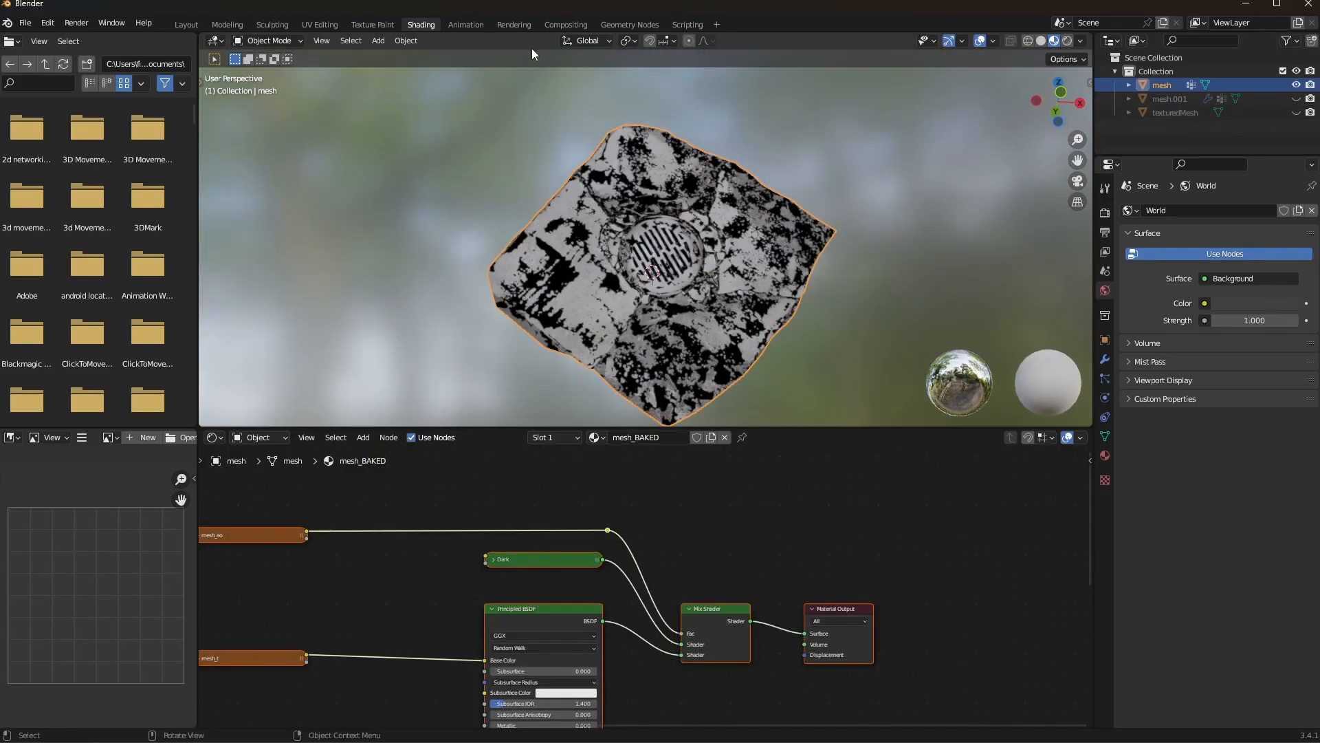
Return to the Layout workspace, unhide texturedMesh and select it together with mesh as the active object
click(187, 24)
scroll(898, 275, down, 5)
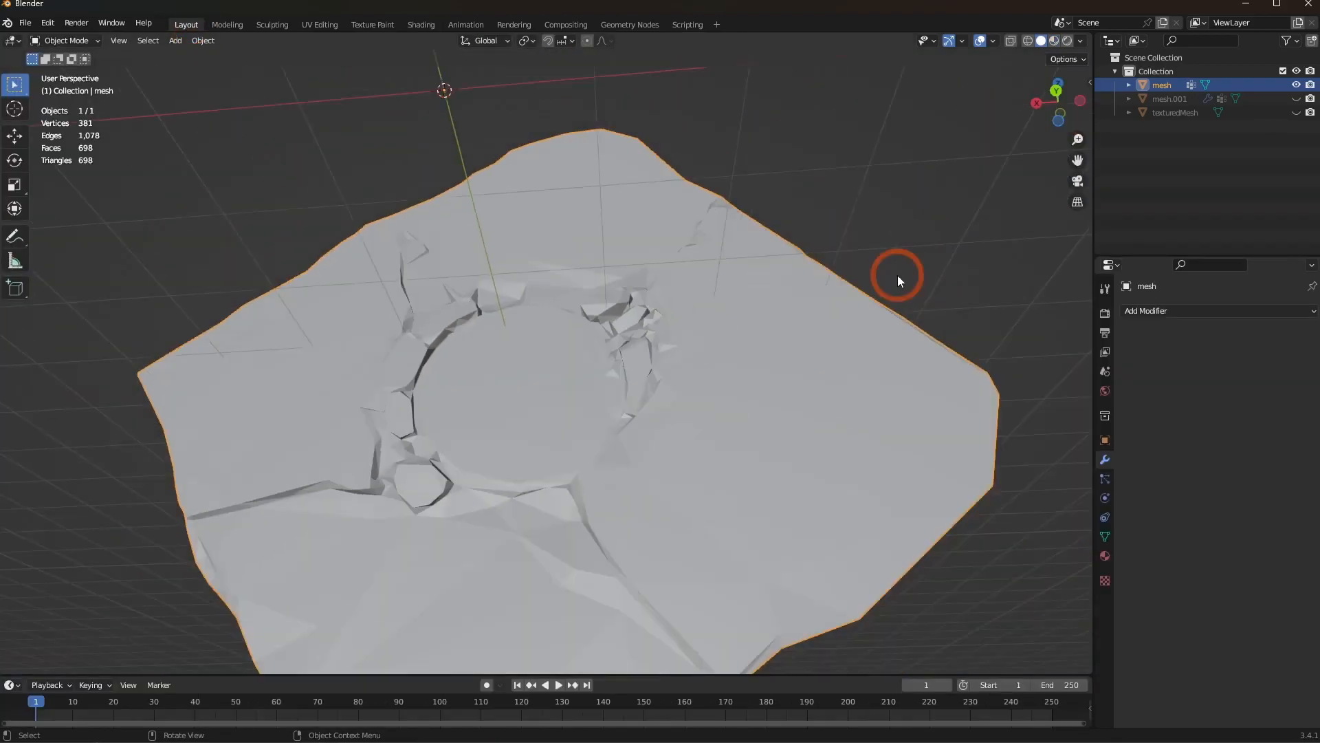
click(1296, 112)
middle_drag(757, 364, 781, 286)
click(816, 262)
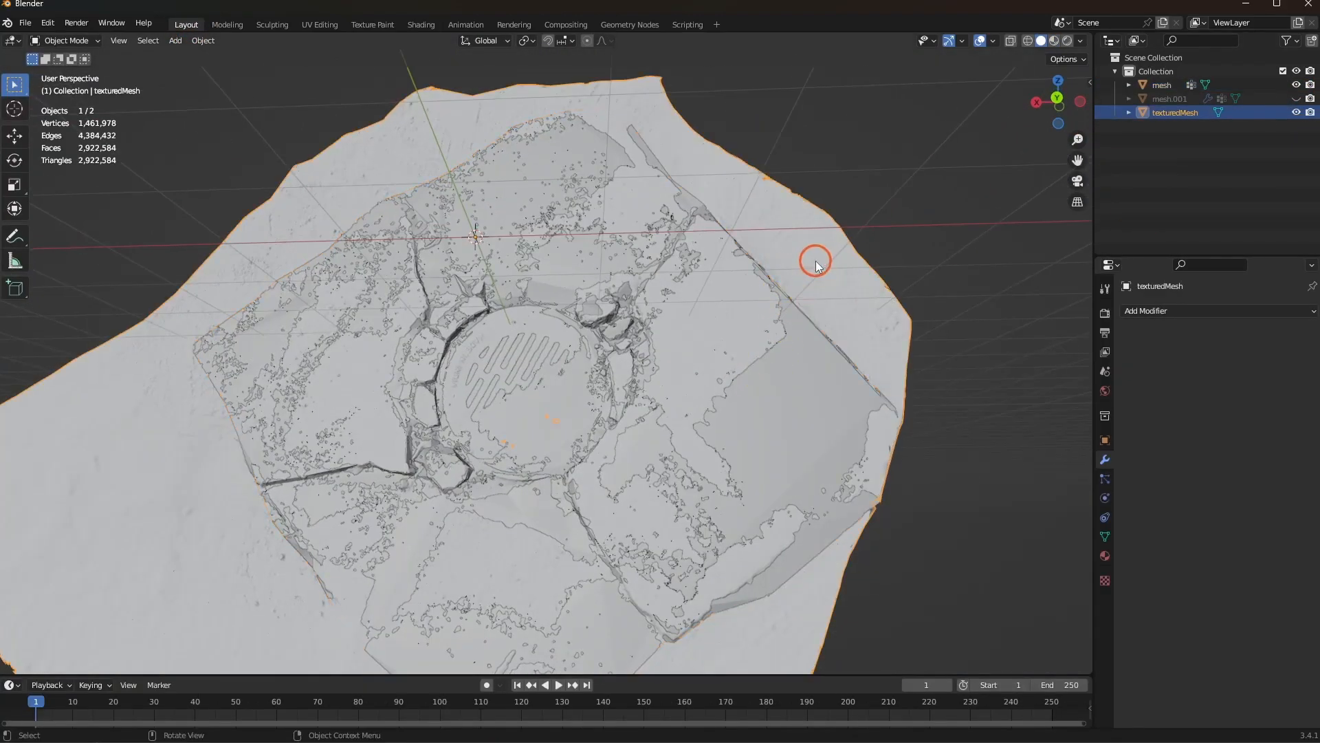
ctrl+click(1176, 86)
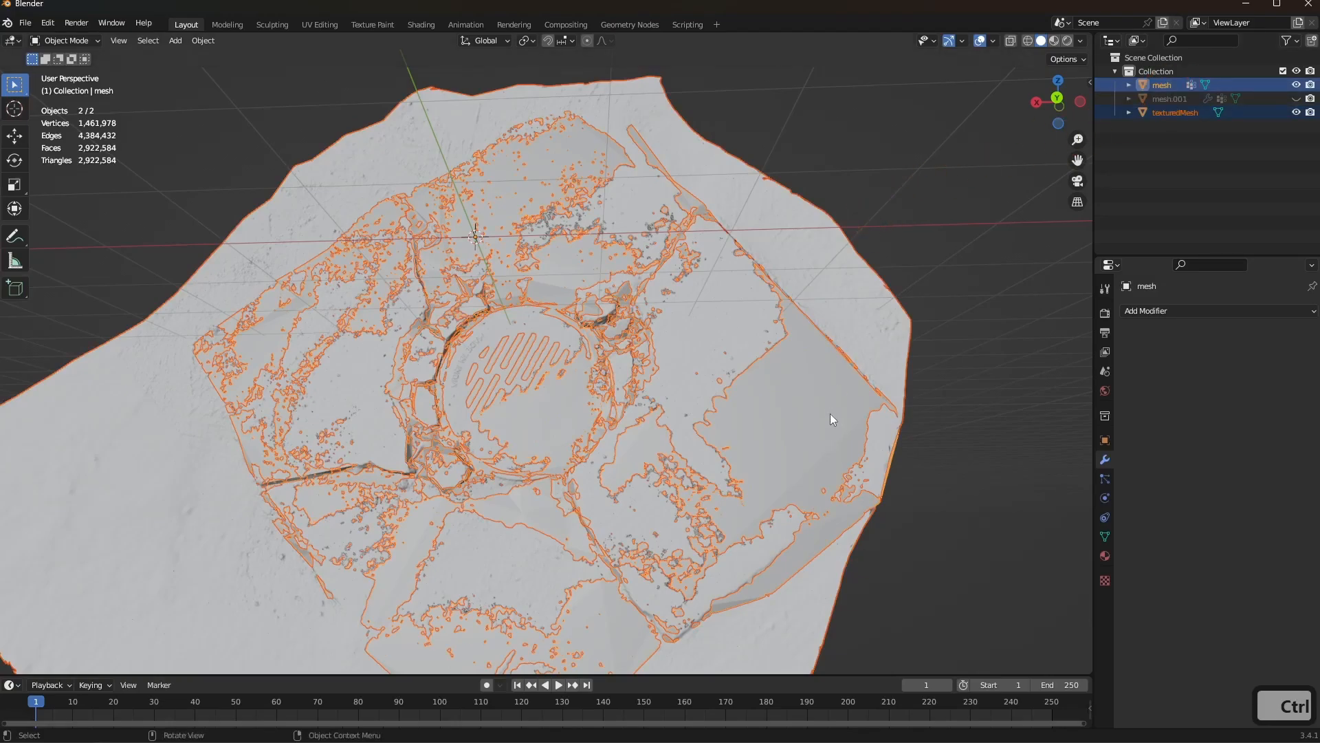
Finish the previous BakeLab bake and leave only the AO map enabled, excluding Albedo and Normal
key(n)
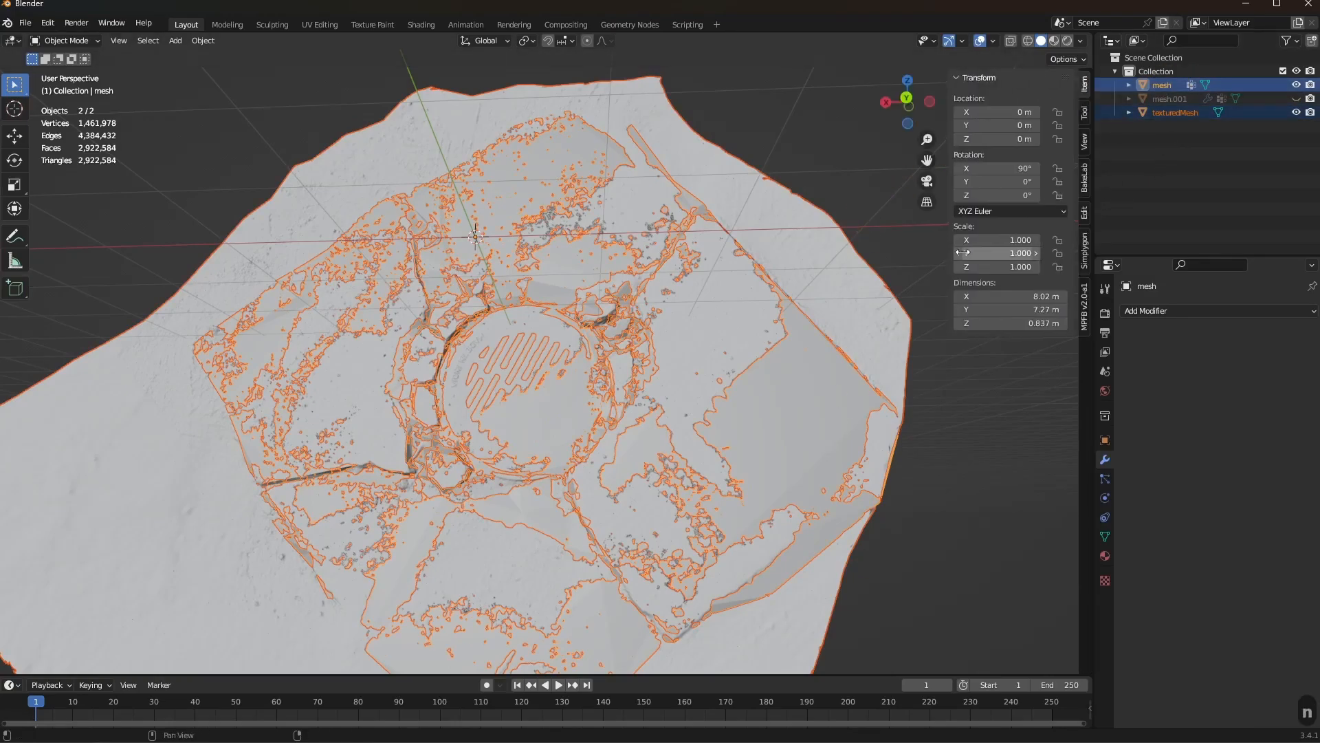
click(1085, 177)
click(1017, 238)
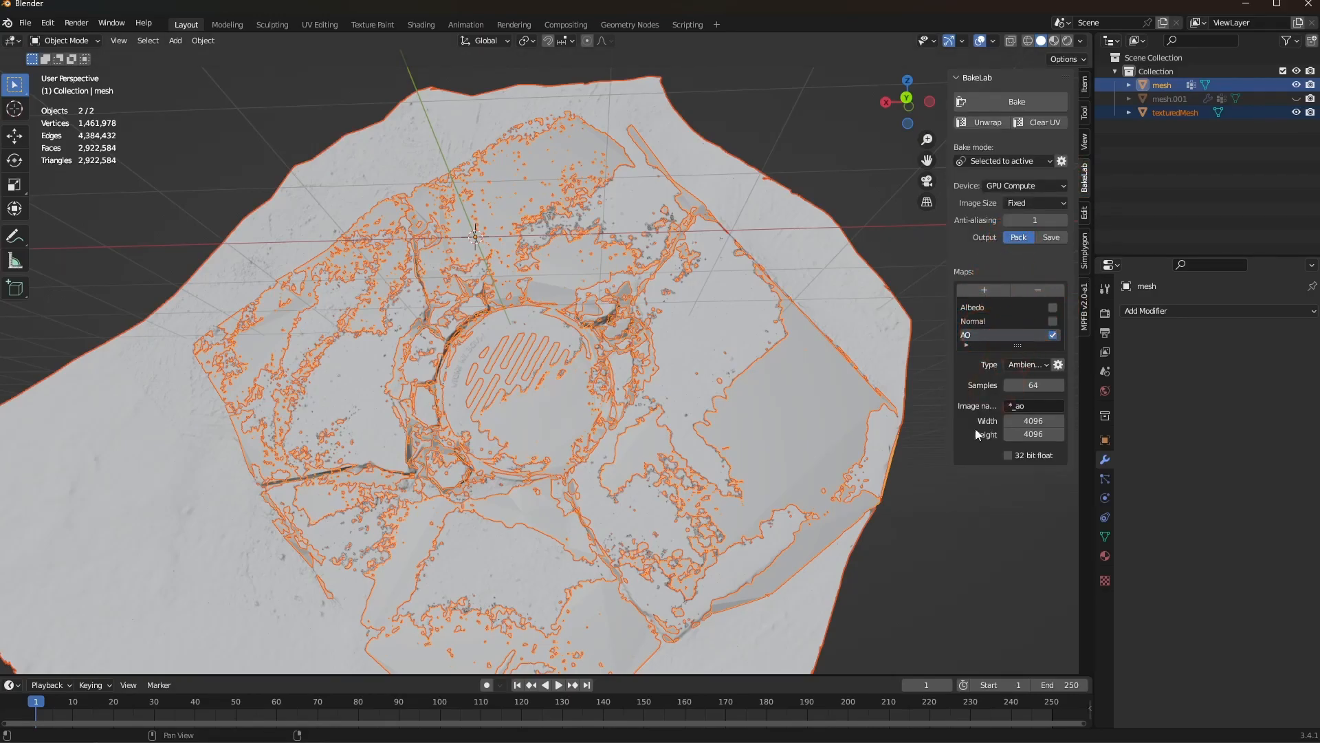
drag(949, 229, 851, 240)
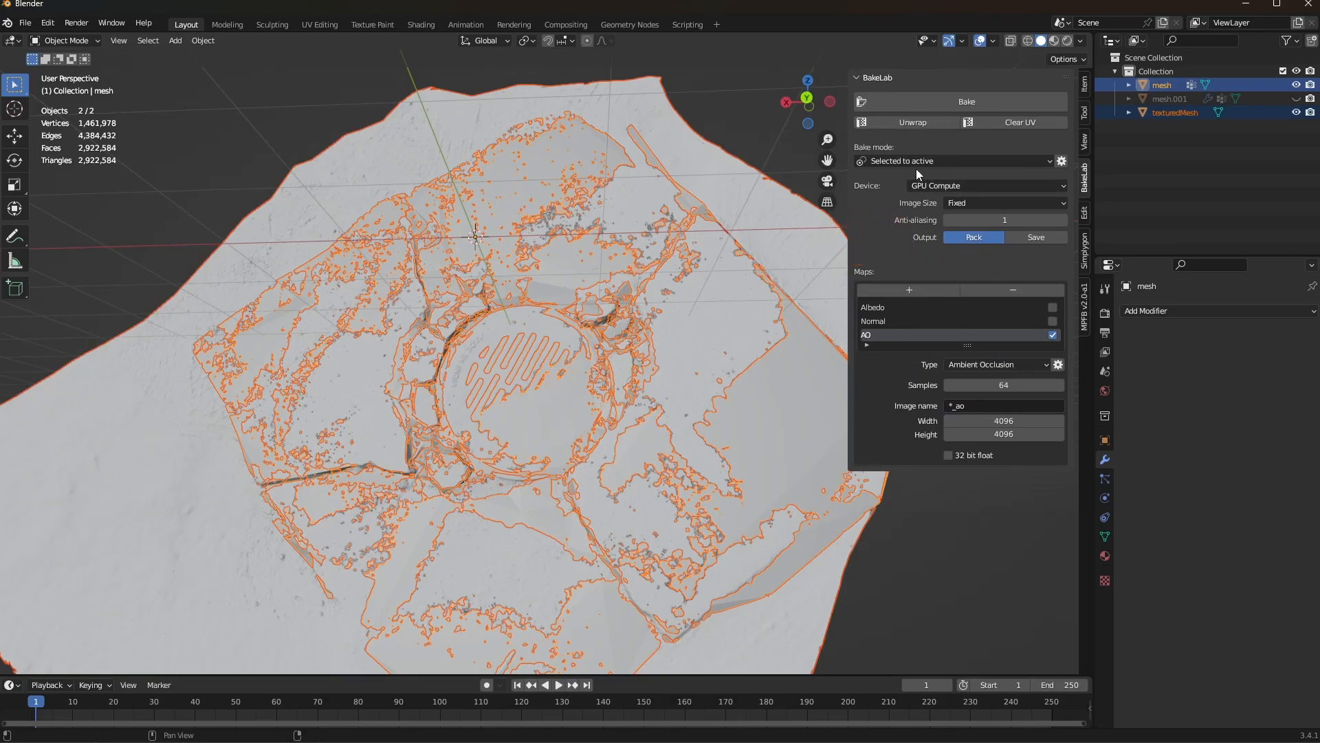
Set the Selected to active options to a Bake Margin of 8 and a Cage Extrusion of 0.71
click(1062, 161)
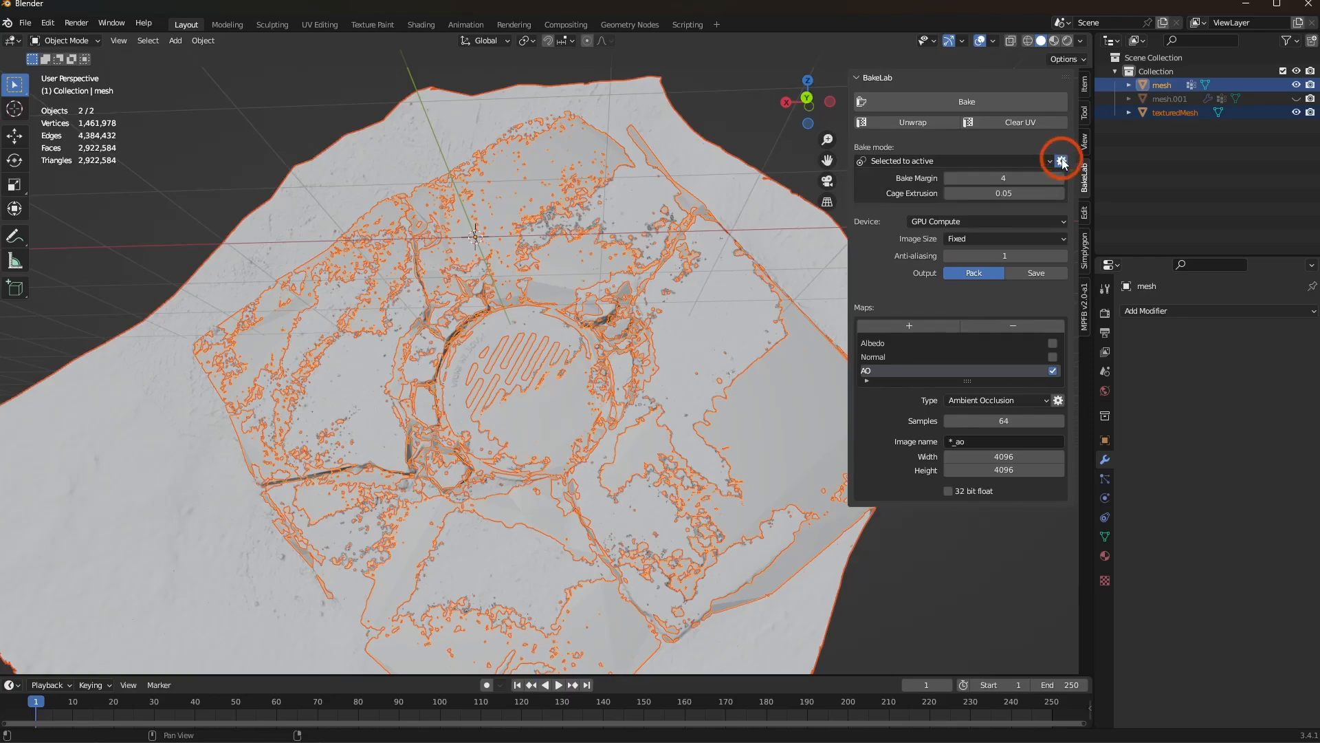
mouse_move(1002, 178)
mouse_down()
mouse_move(1046, 177)
mouse_move(1003, 193)
mouse_up()
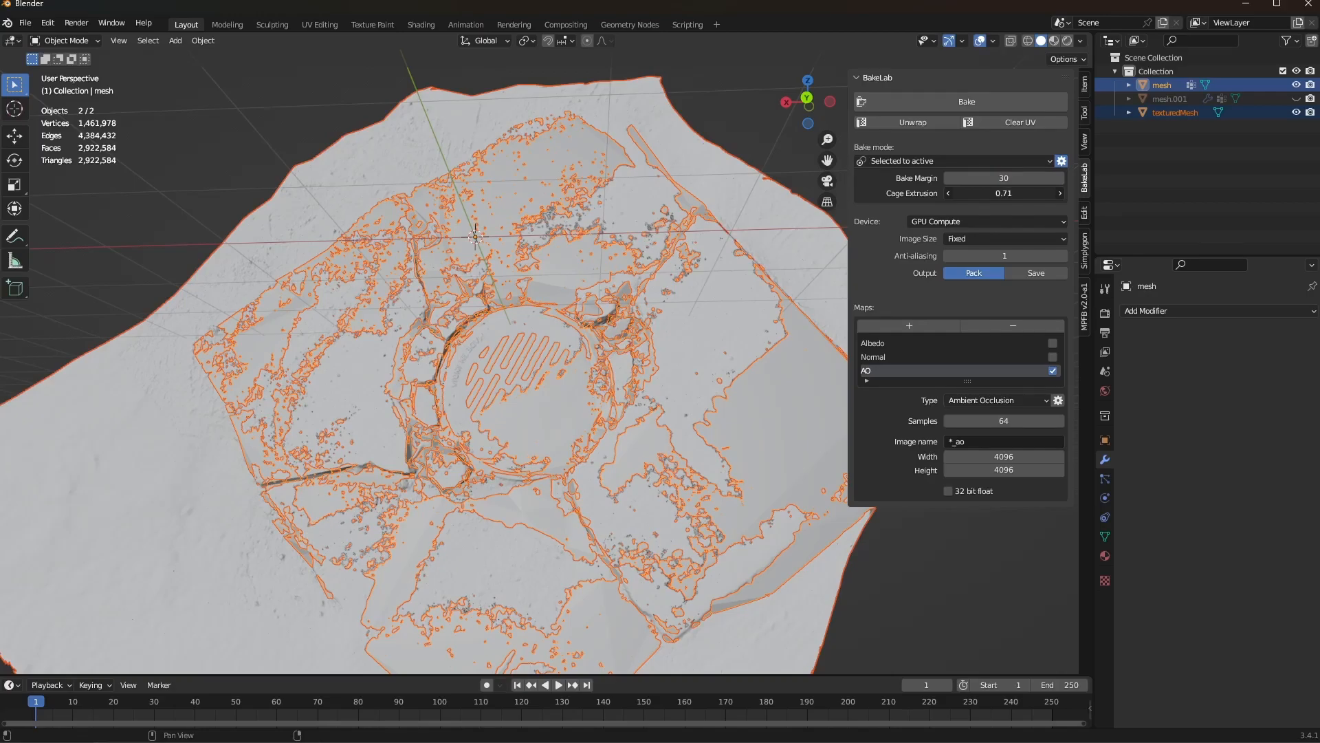
drag(993, 177, 963, 175)
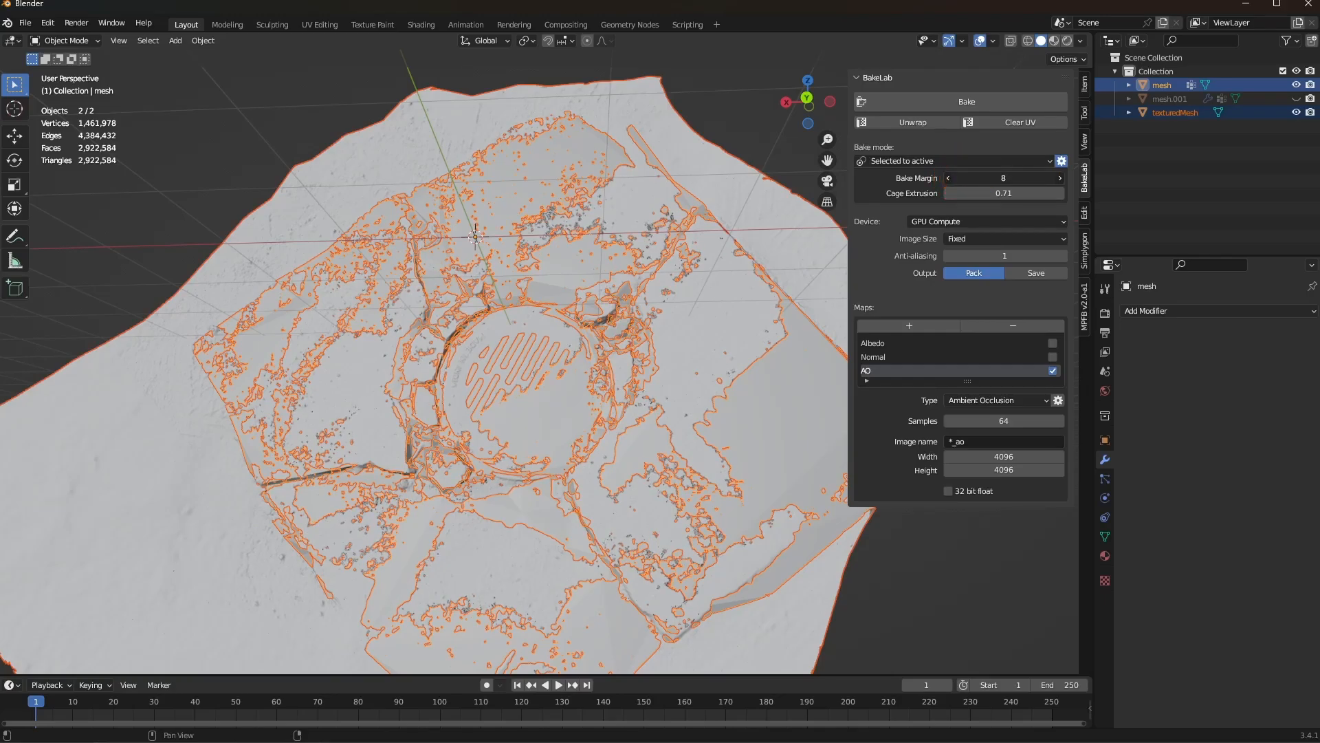
drag(963, 178, 962, 178)
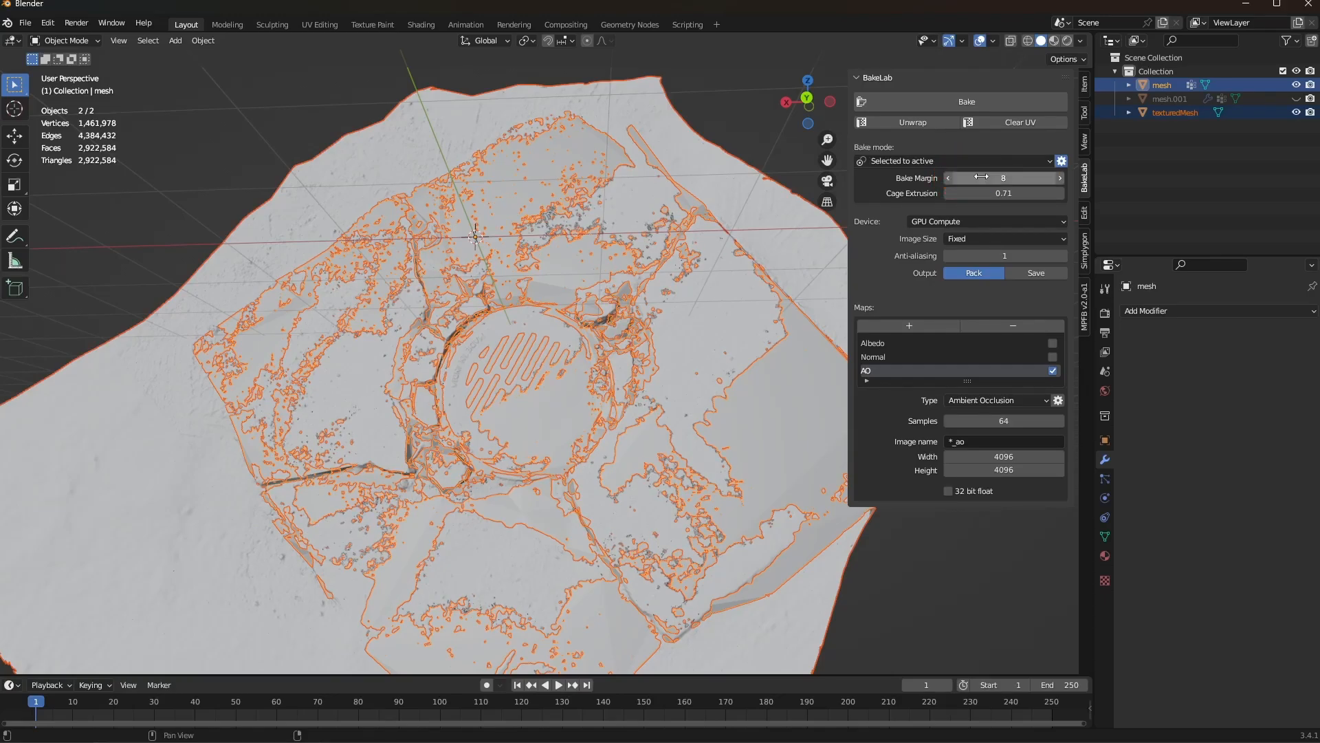
Bake the AO map again and view the whole mesh_ao.002 image
click(942, 105)
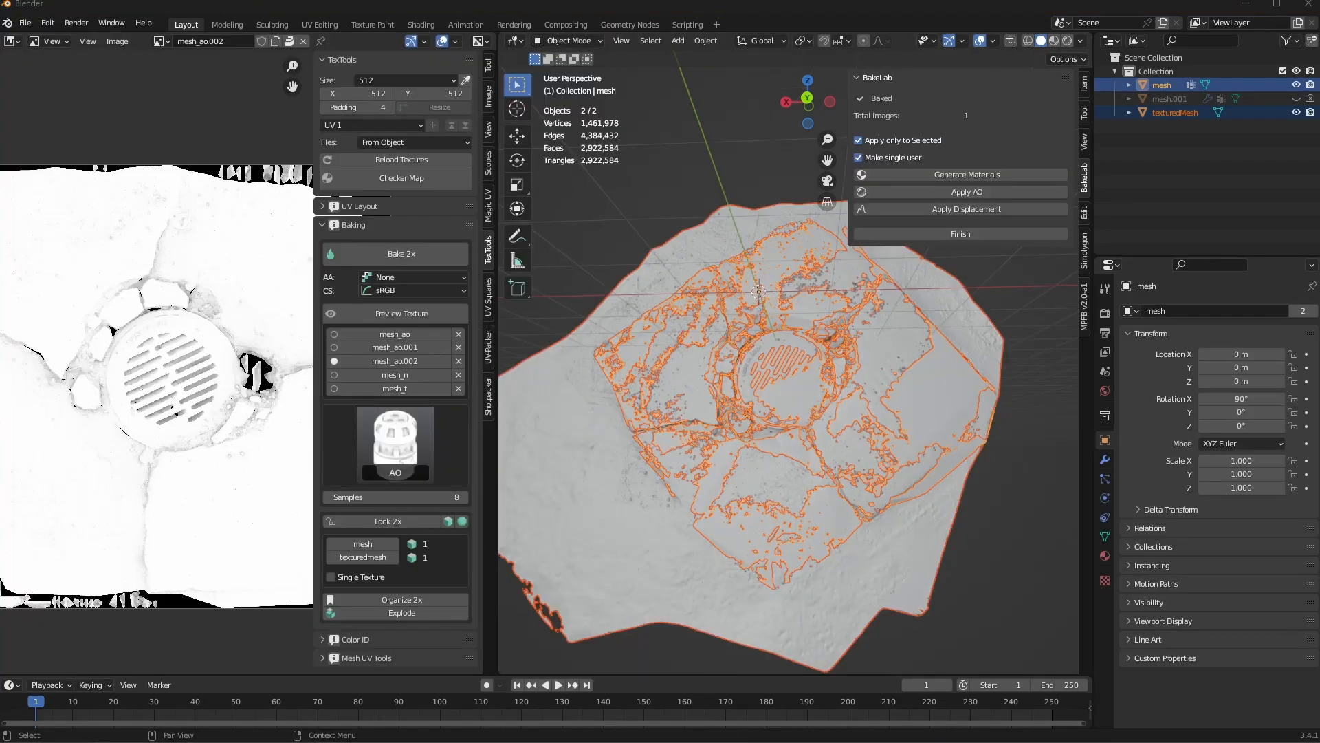
click(898, 520)
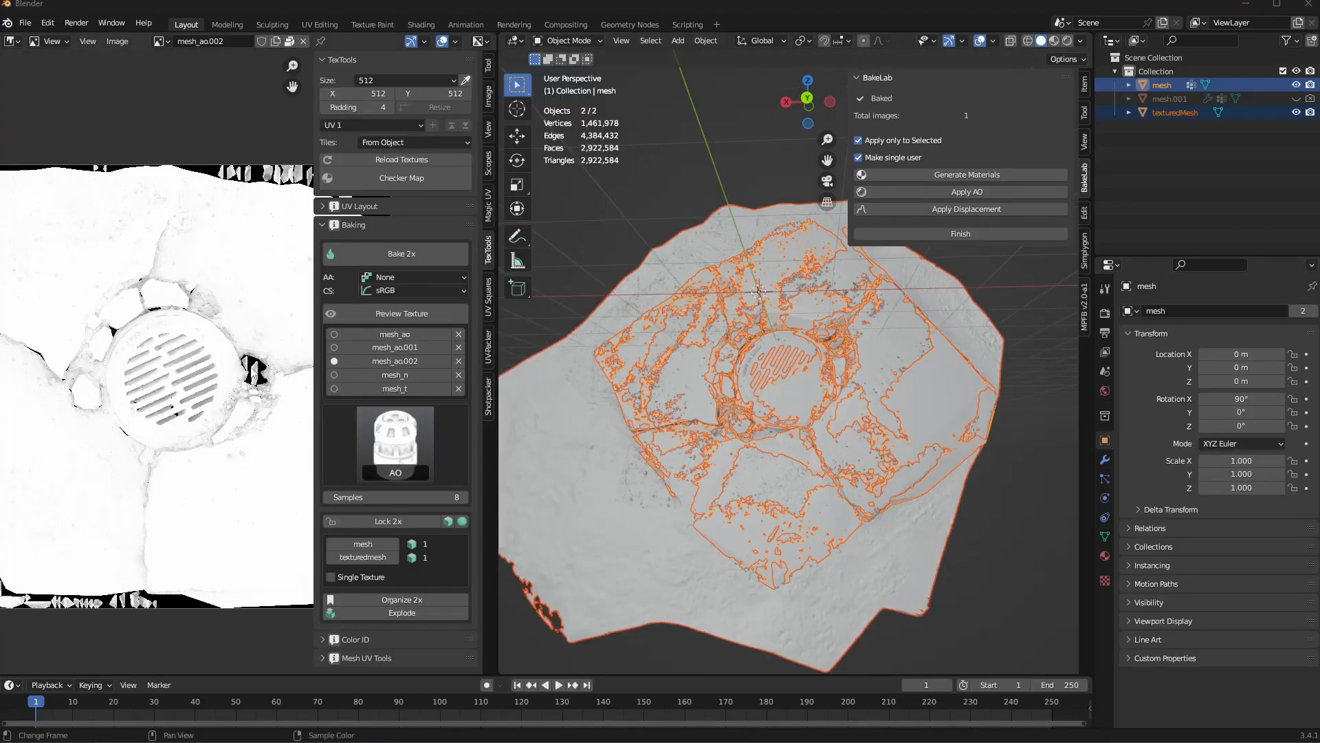
scroll(254, 372, down, 3)
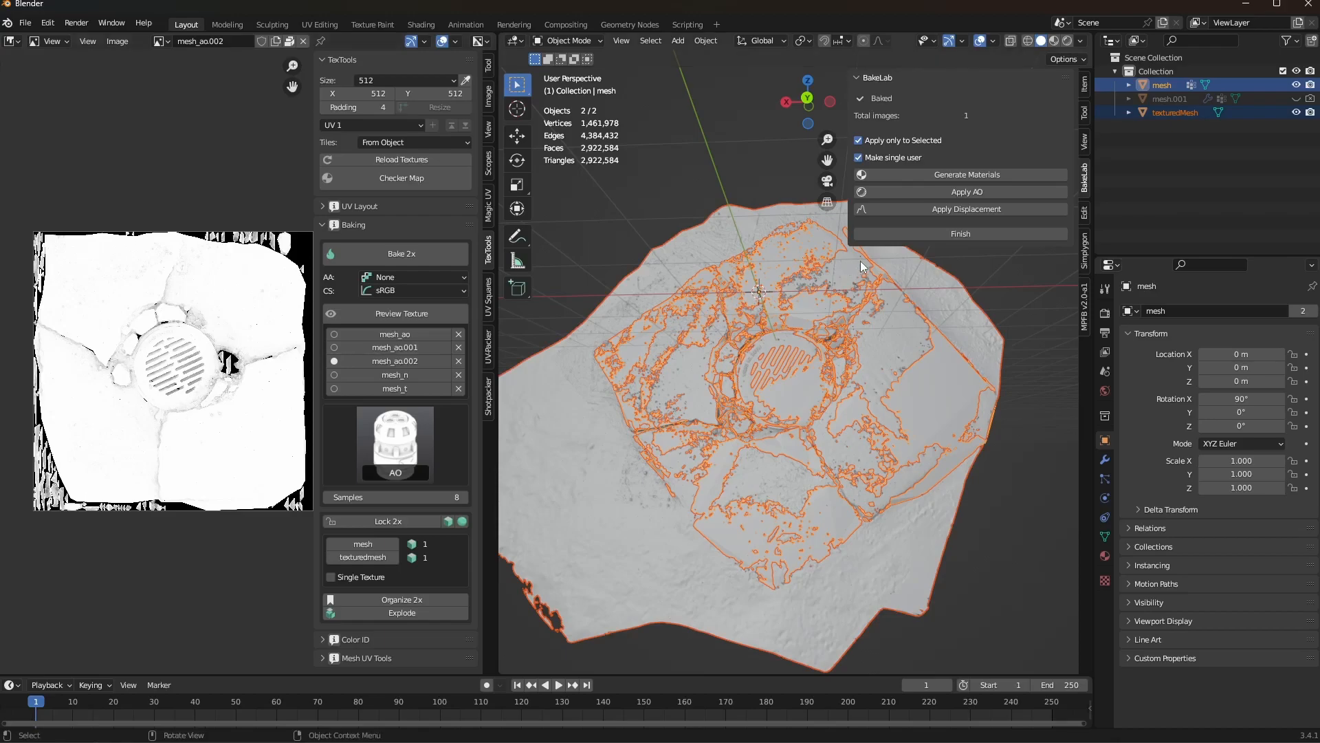
Finish the AO bake, hide texturedMesh and show the low-poly mesh around the grate in Material Preview shading
click(927, 231)
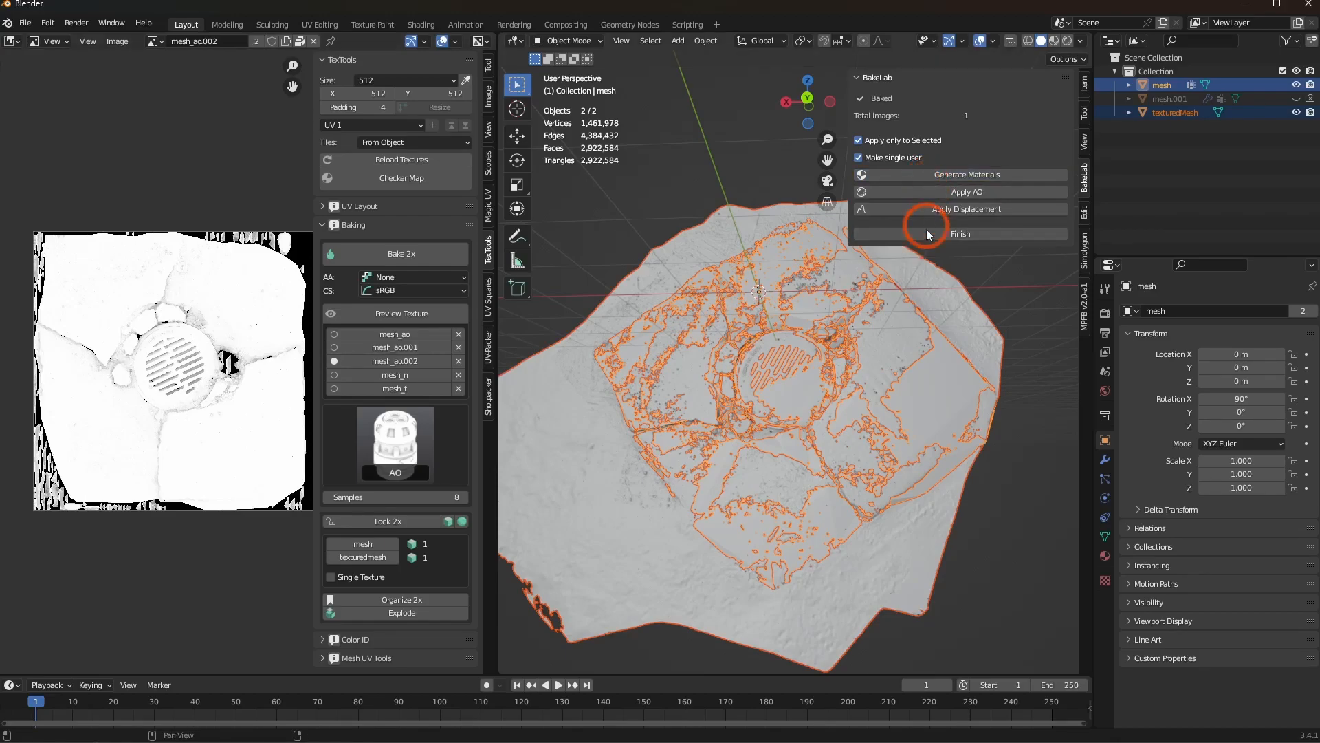
click(1297, 113)
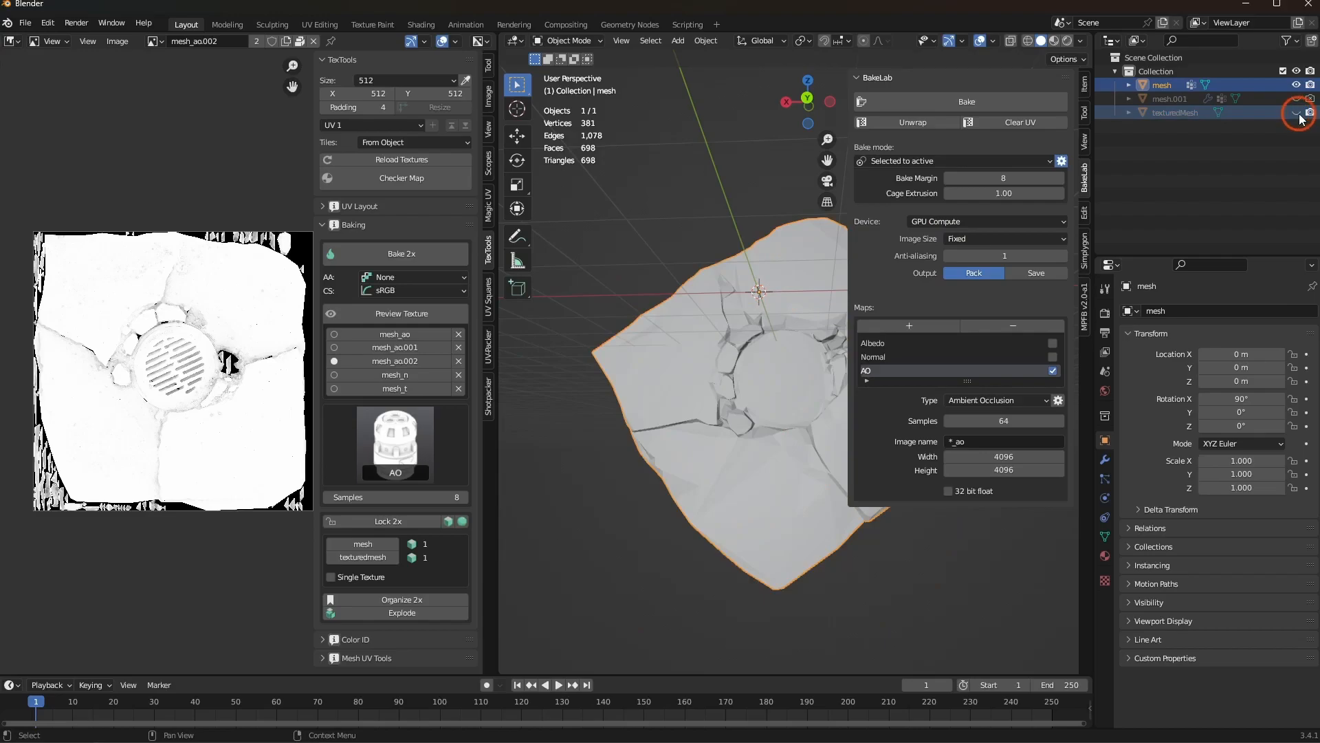
middle_drag(672, 368, 729, 376)
key(z)
click(662, 458)
shift+middle_drag(690, 451, 738, 466)
scroll(675, 457, up, 3)
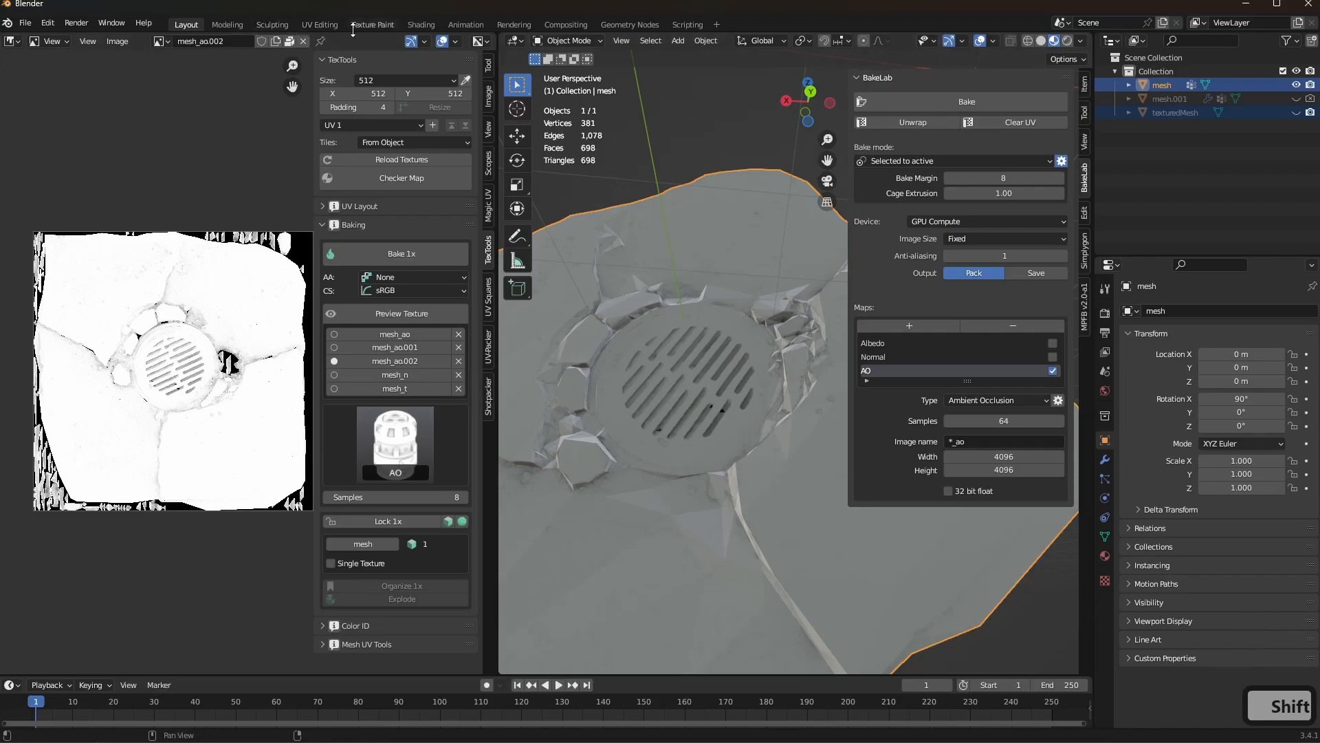
Switch to the Shading workspace and duplicate the mesh_ao.002 image texture node twice in the mesh_BAKED.001 material
click(422, 28)
middle_drag(493, 595, 669, 533)
middle_drag(542, 565, 613, 550)
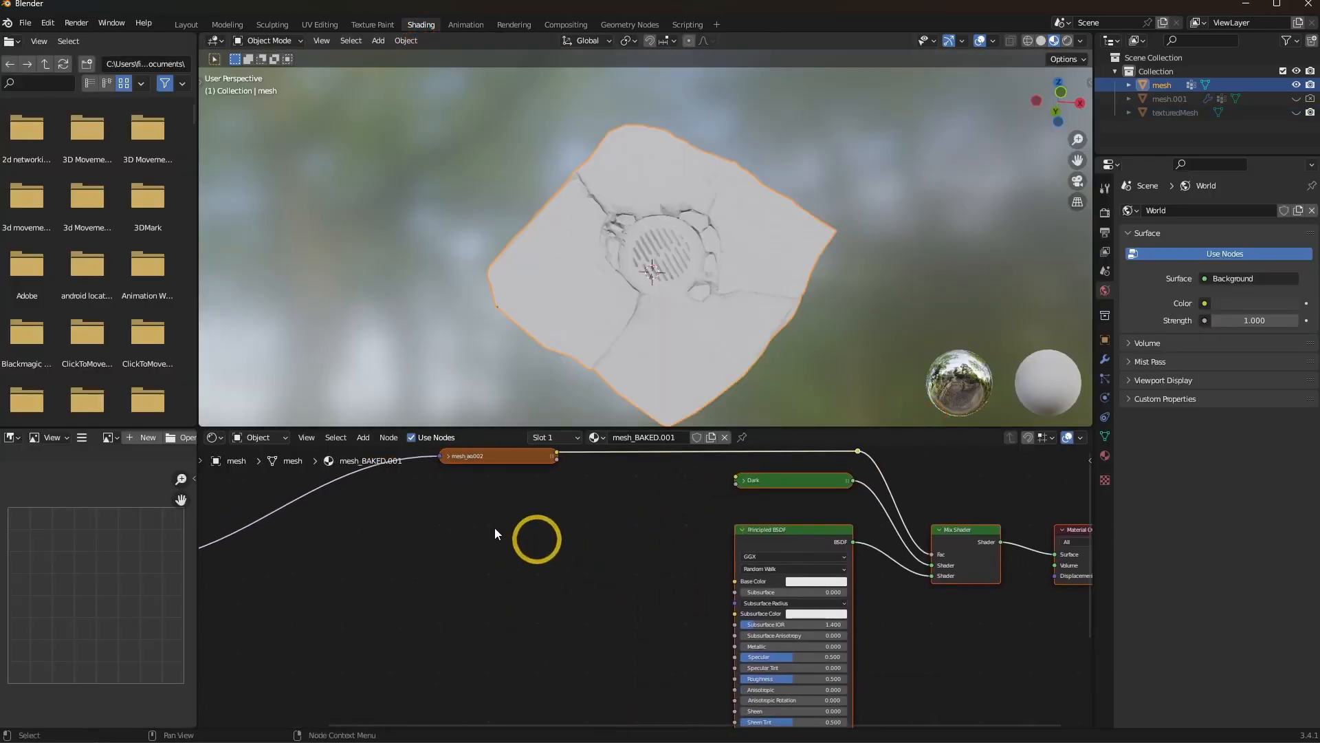
middle_drag(446, 590, 502, 569)
scroll(523, 585, down, 5)
middle_drag(374, 582, 445, 592)
scroll(637, 583, up, 4)
middle_drag(637, 583, 664, 588)
click(626, 475)
key(shift+d)
click(632, 579)
key(shift+d)
click(621, 707)
middle_drag(631, 620, 658, 550)
Expand one duplicated texture node, assign the mesh_n image to it and move it below the other duplicate
click(625, 509)
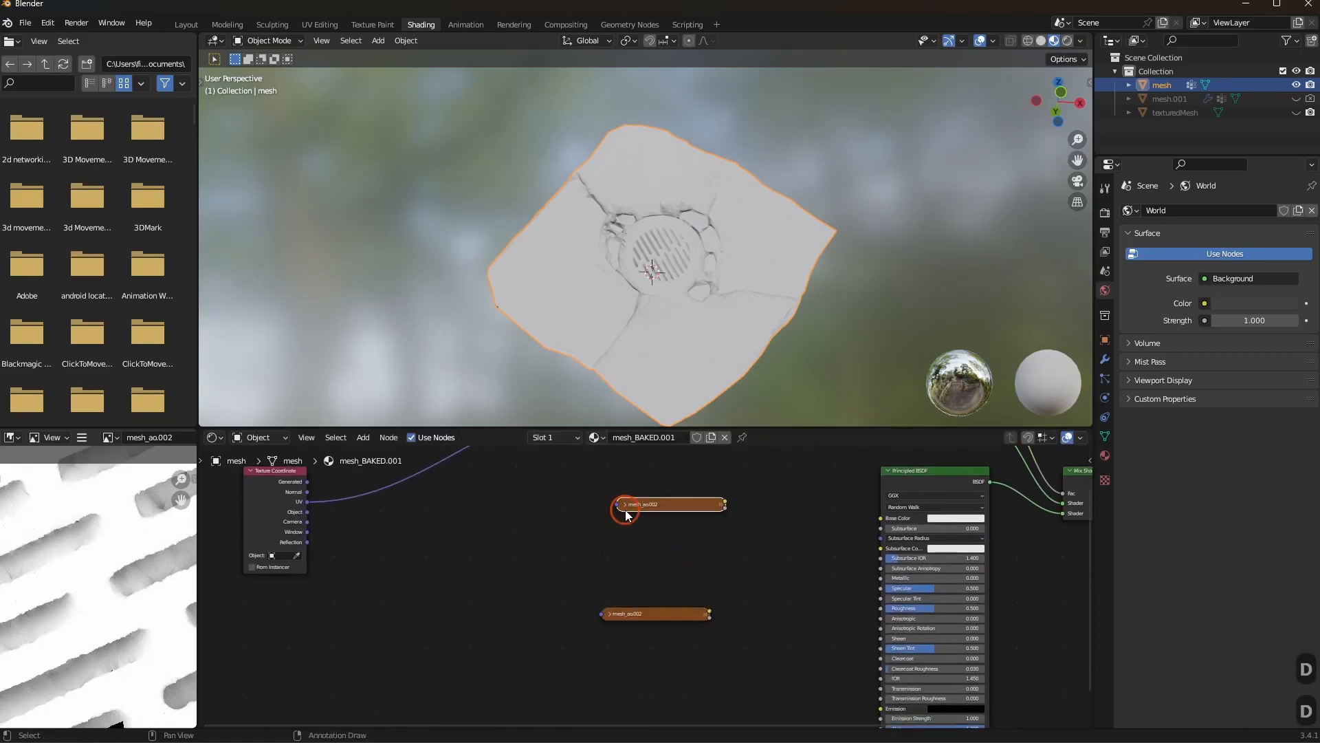
click(625, 510)
click(626, 539)
click(676, 580)
drag(667, 504, 521, 648)
Add a Normal Map node, feed it the mesh_n Color output and connect its Normal output to the Principled BSDF's Normal input
middle_drag(576, 647, 591, 446)
key(shift+a)
text(normal)
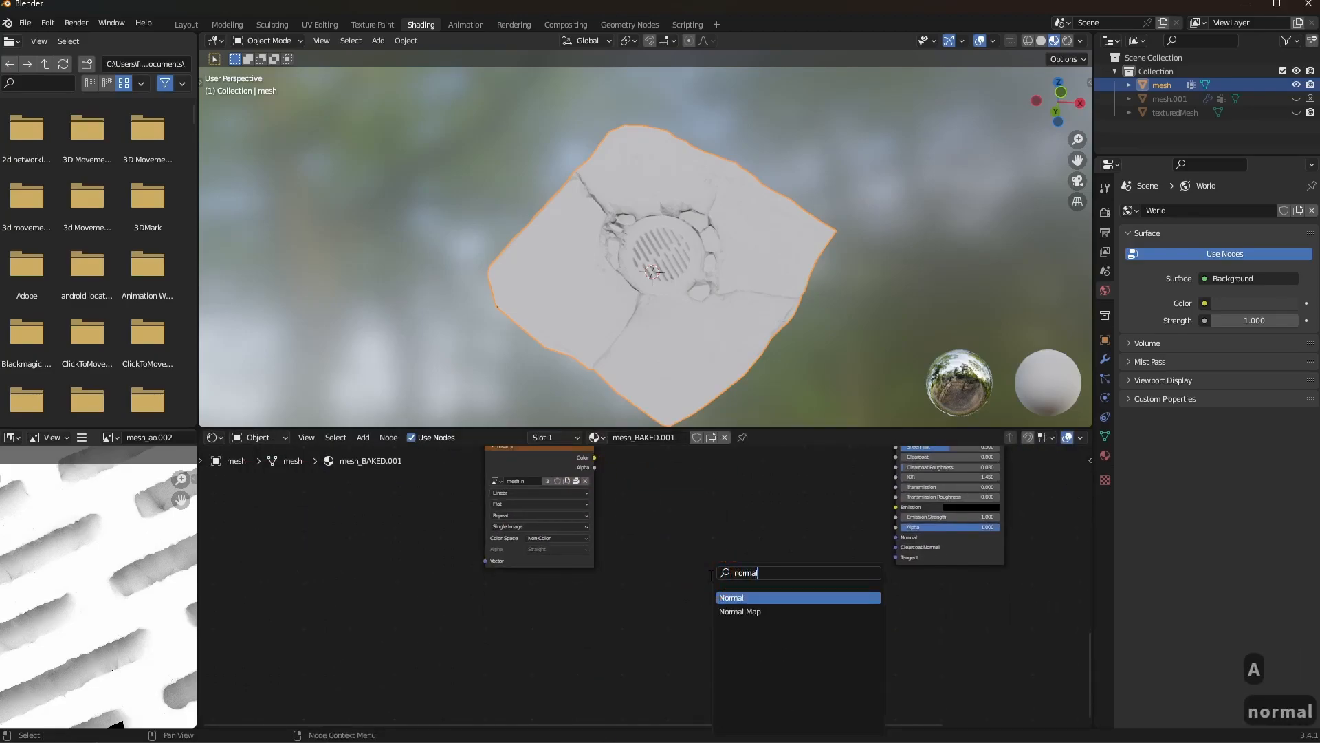
key(Down)
key(Return)
click(716, 577)
drag(595, 457, 657, 548)
drag(708, 629, 710, 629)
drag(780, 582, 896, 537)
click(746, 568)
Move the remaining duplicated mesh_ao.002 texture node above the mesh_n texture node
middle_drag(719, 475, 724, 643)
drag(692, 580, 666, 504)
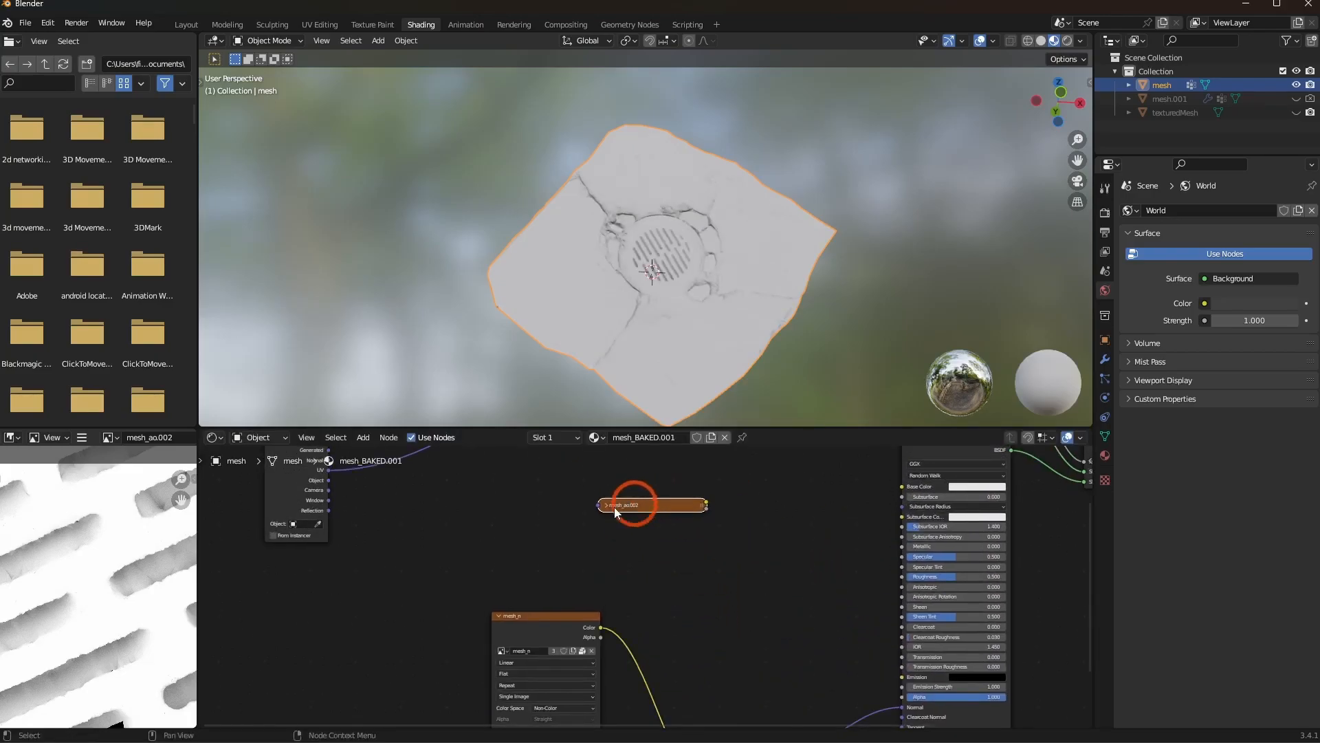
Assign the mesh_t image to the collapsed mesh_ao.002 texture node and connect its Color output to the Principled BSDF's Base Color
click(605, 505)
click(608, 540)
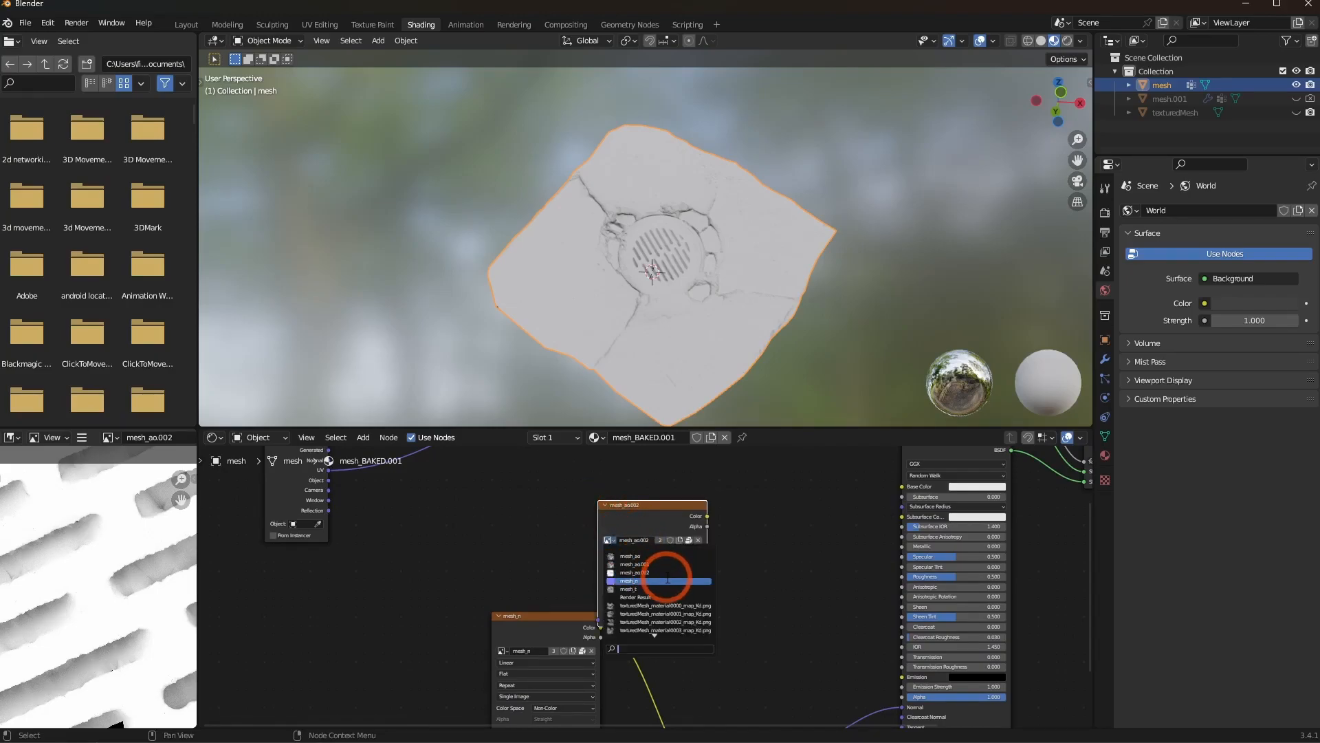
click(636, 589)
drag(707, 516, 904, 488)
Examine the textured pavement and manhole cover from different angles and distances
mouse_move(700, 361)
middle_down()
mouse_move(722, 302)
mouse_move(740, 321)
mouse_move(806, 323)
mouse_move(745, 281)
mouse_move(707, 345)
mouse_move(761, 331)
mouse_move(762, 319)
mouse_move(720, 313)
mouse_move(711, 296)
mouse_move(688, 313)
mouse_move(673, 279)
middle_up()
scroll(694, 358, up, 5)
scroll(736, 308, down, 3)
key(z)
scroll(745, 281, up, 4)
scroll(691, 313, down, 3)
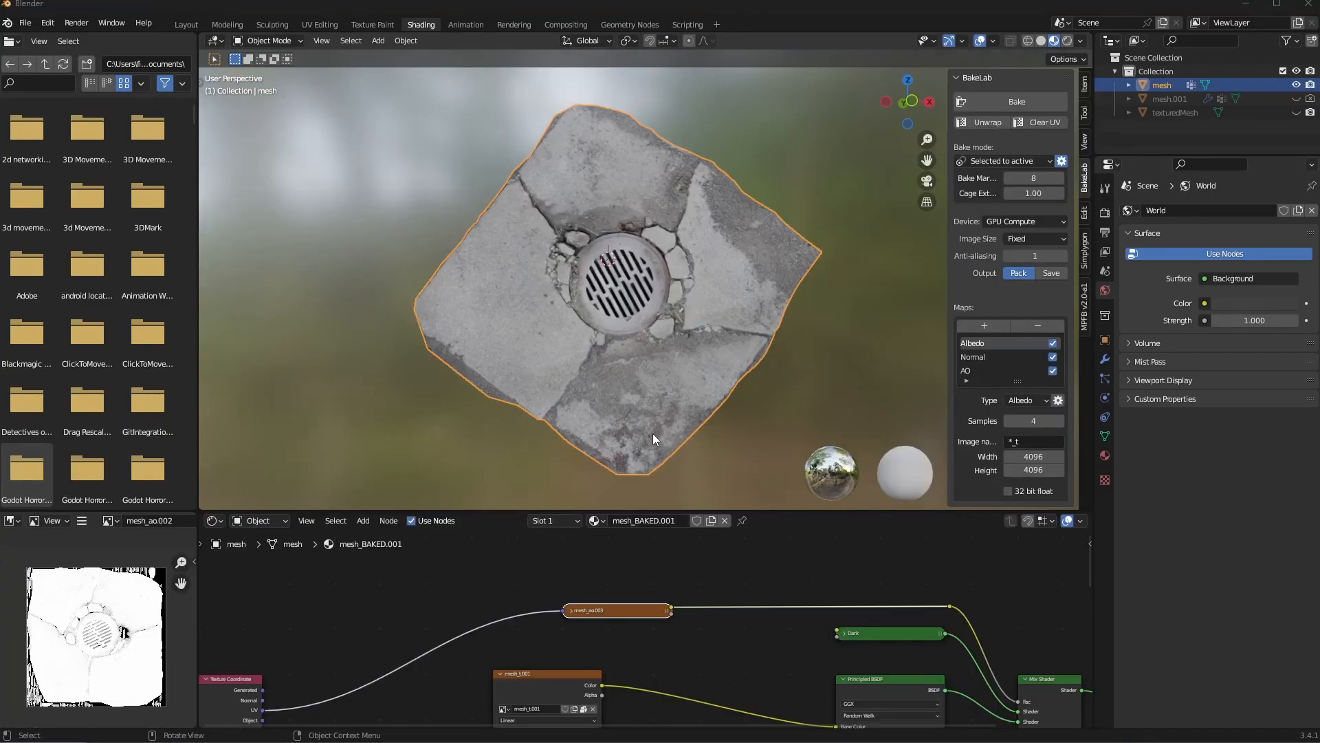
middle_drag(621, 382, 762, 298)
scroll(605, 331, up, 4)
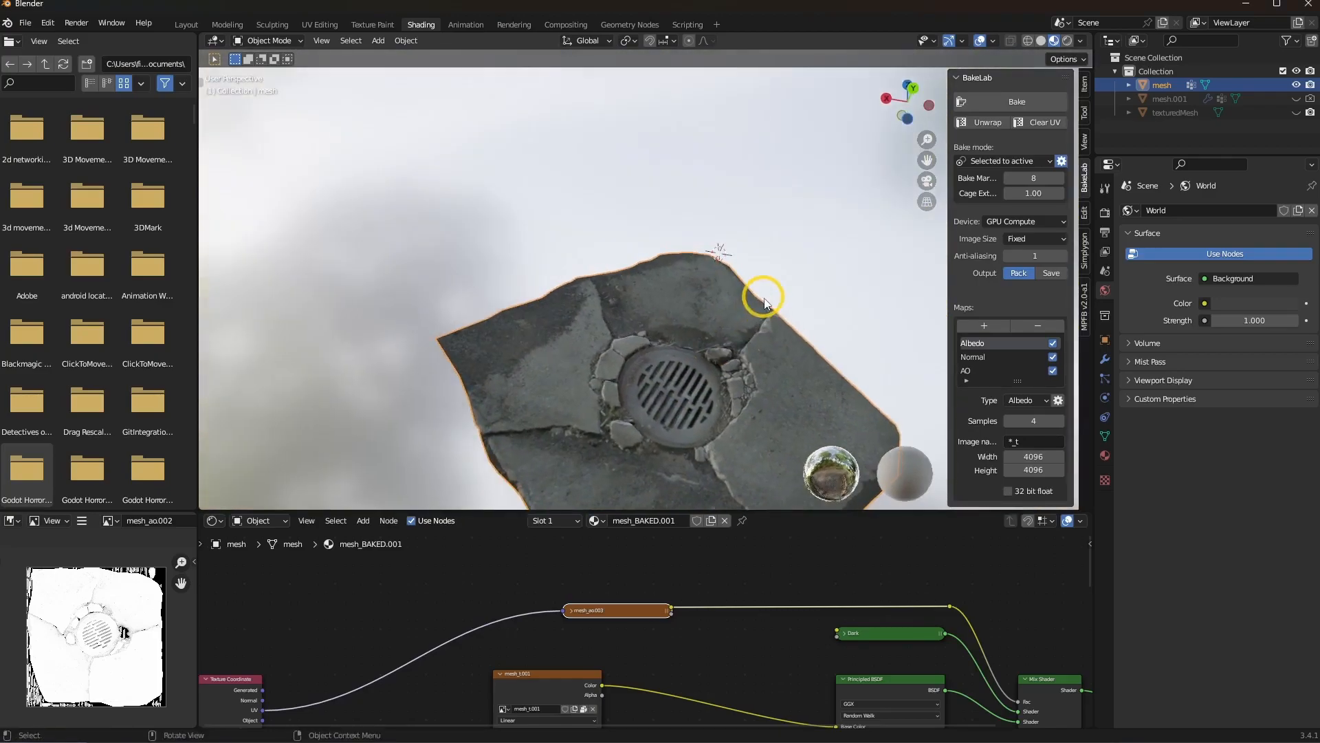
shift+middle_drag(689, 475, 688, 314)
scroll(695, 309, up, 5)
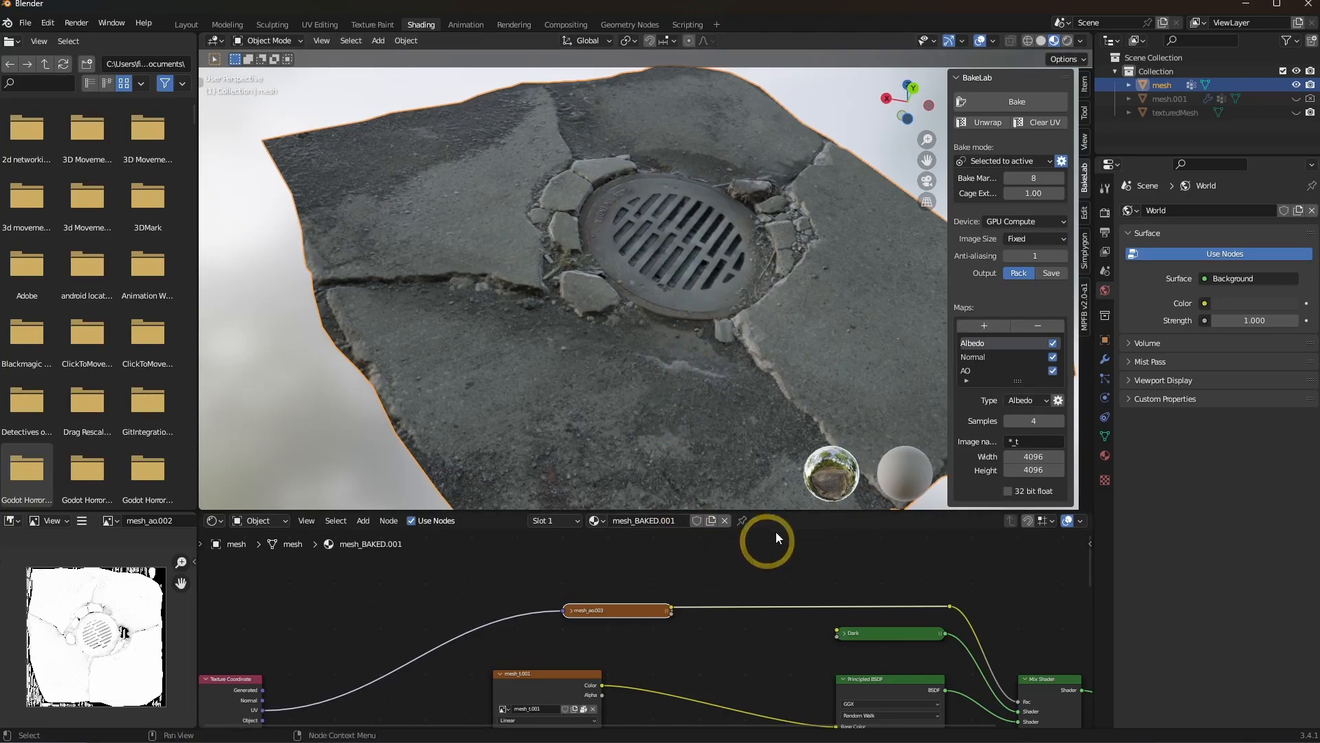
middle_drag(718, 324, 516, 185)
Switch to the Texture Paint workspace and display the mesh with its material textures
click(385, 27)
scroll(688, 394, down, 4)
mouse_move(686, 395)
middle_down()
mouse_move(864, 386)
mouse_move(894, 451)
mouse_move(787, 451)
middle_up()
scroll(787, 451, up, 4)
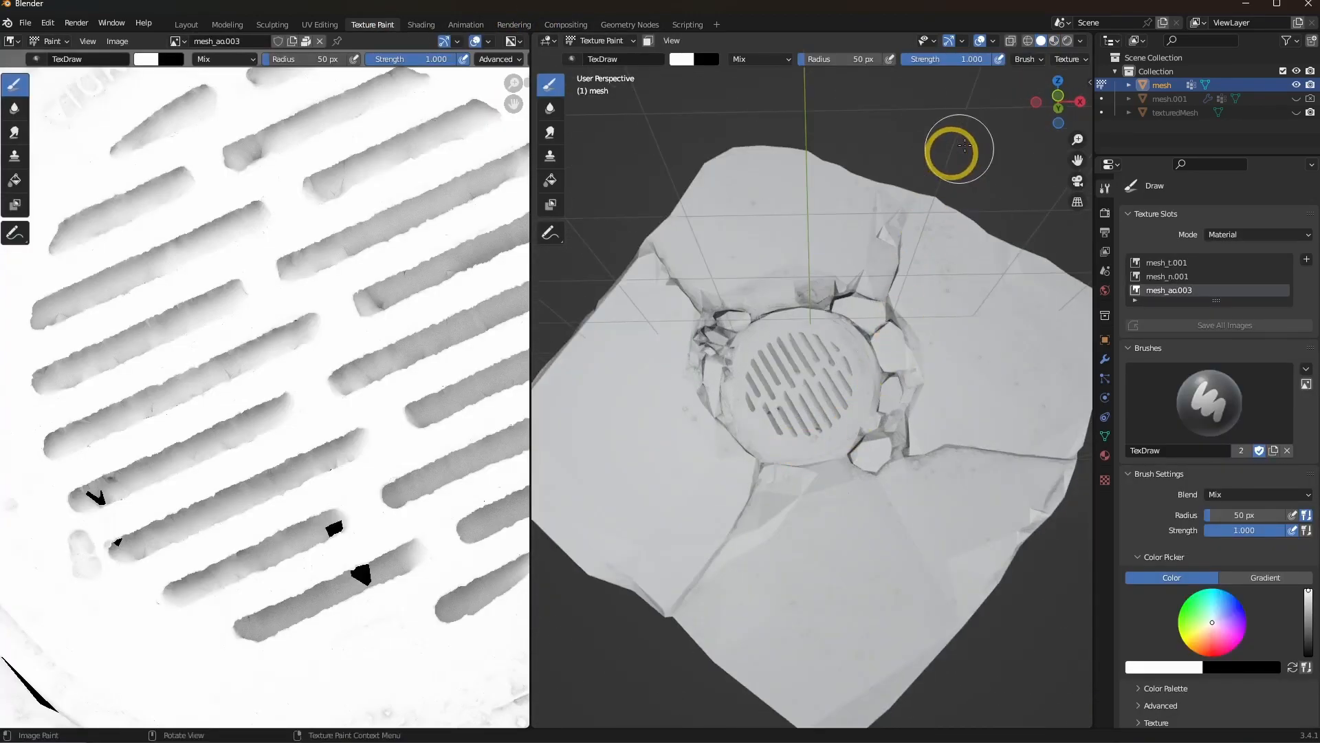
click(1053, 40)
mouse_move(843, 343)
middle_down()
mouse_move(852, 365)
mouse_move(885, 378)
mouse_move(812, 267)
middle_up()
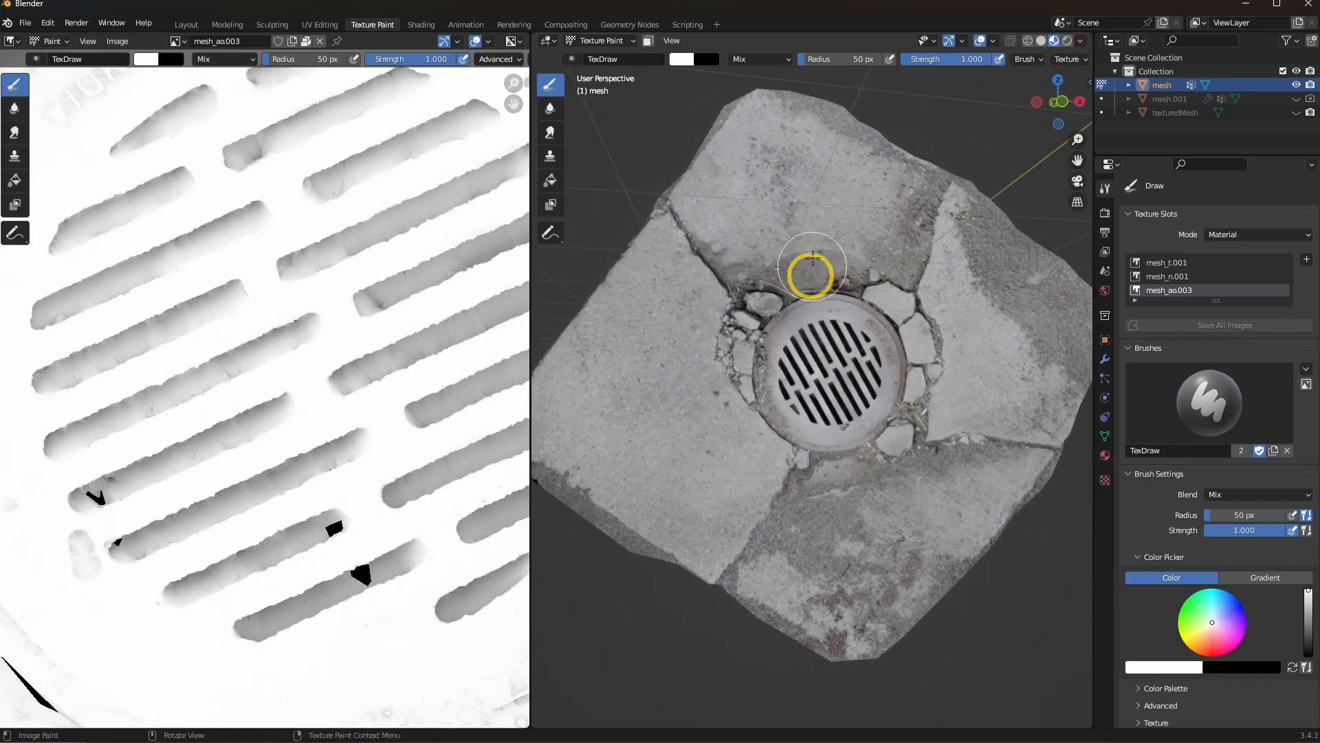
click(1069, 60)
Start a new Metallic paint slot for the mesh material and name it mesh_ Metallic
click(1166, 285)
scroll(1169, 268, down, 1)
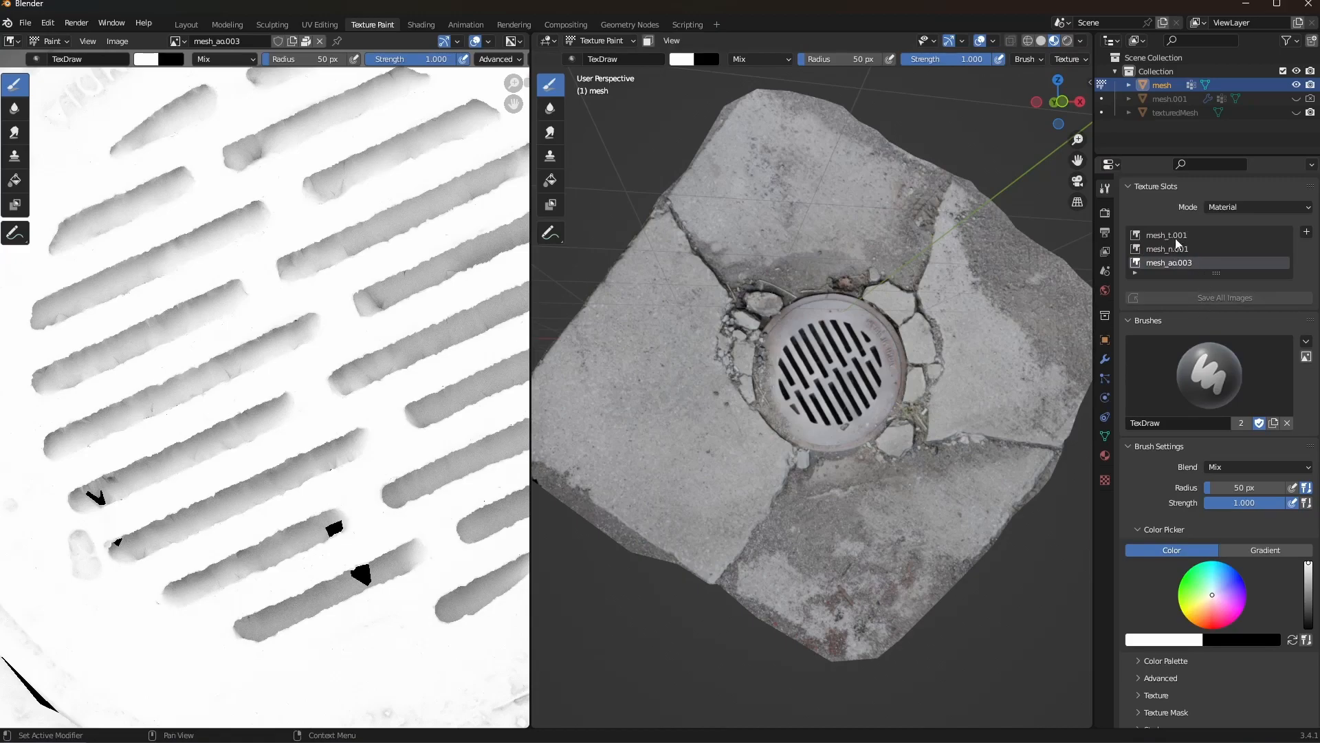
click(1306, 232)
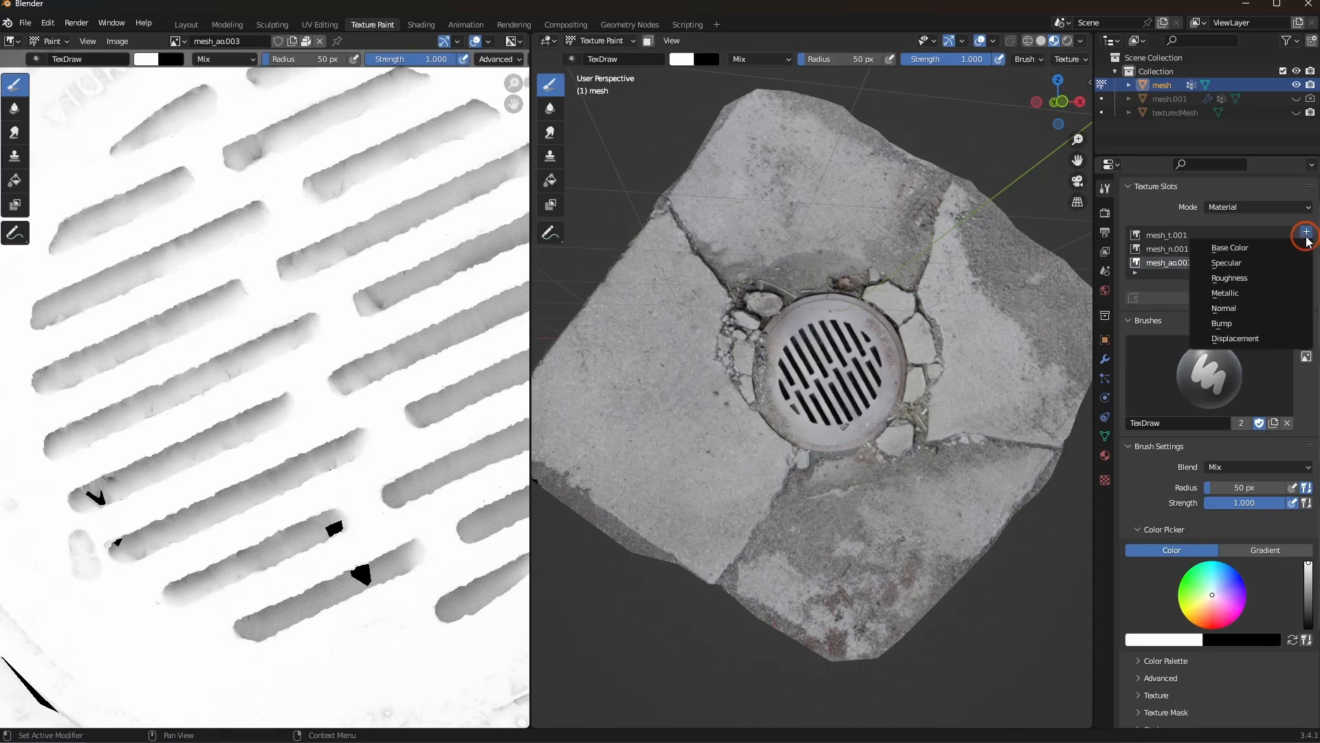
click(1236, 293)
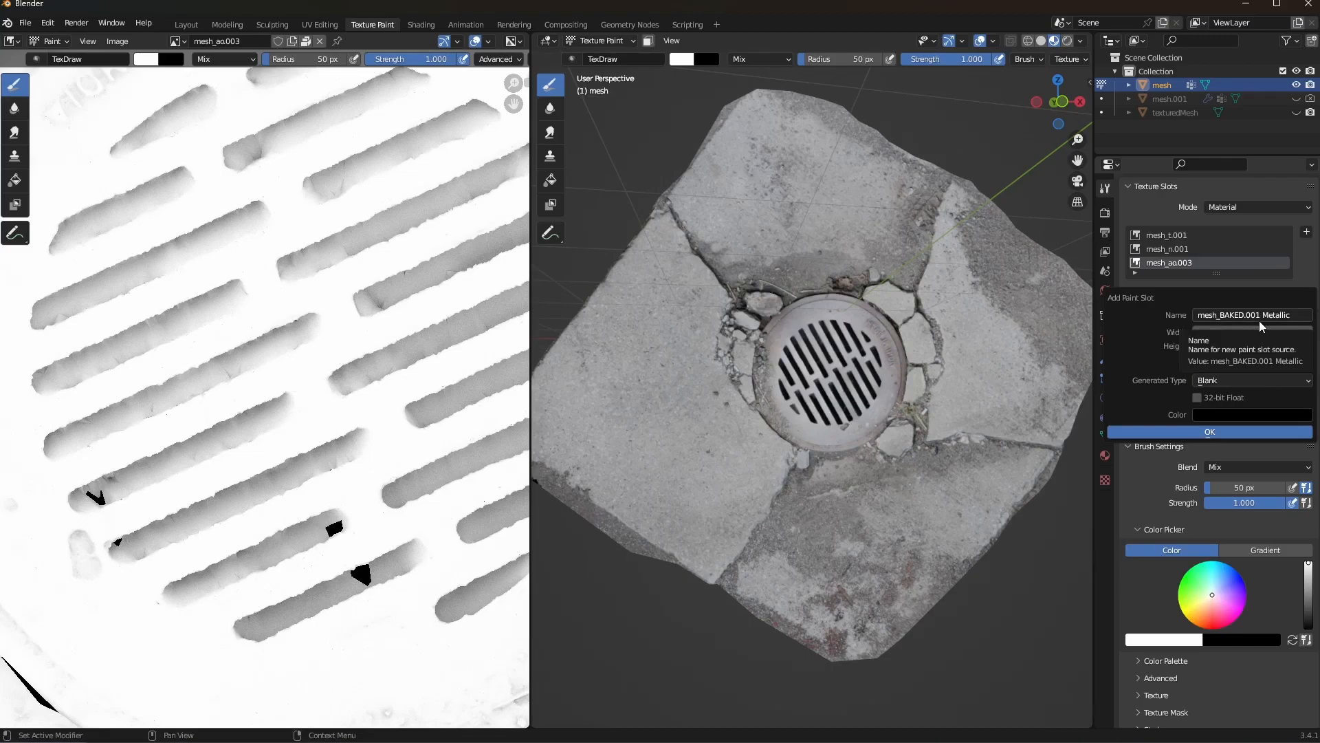
click(1260, 314)
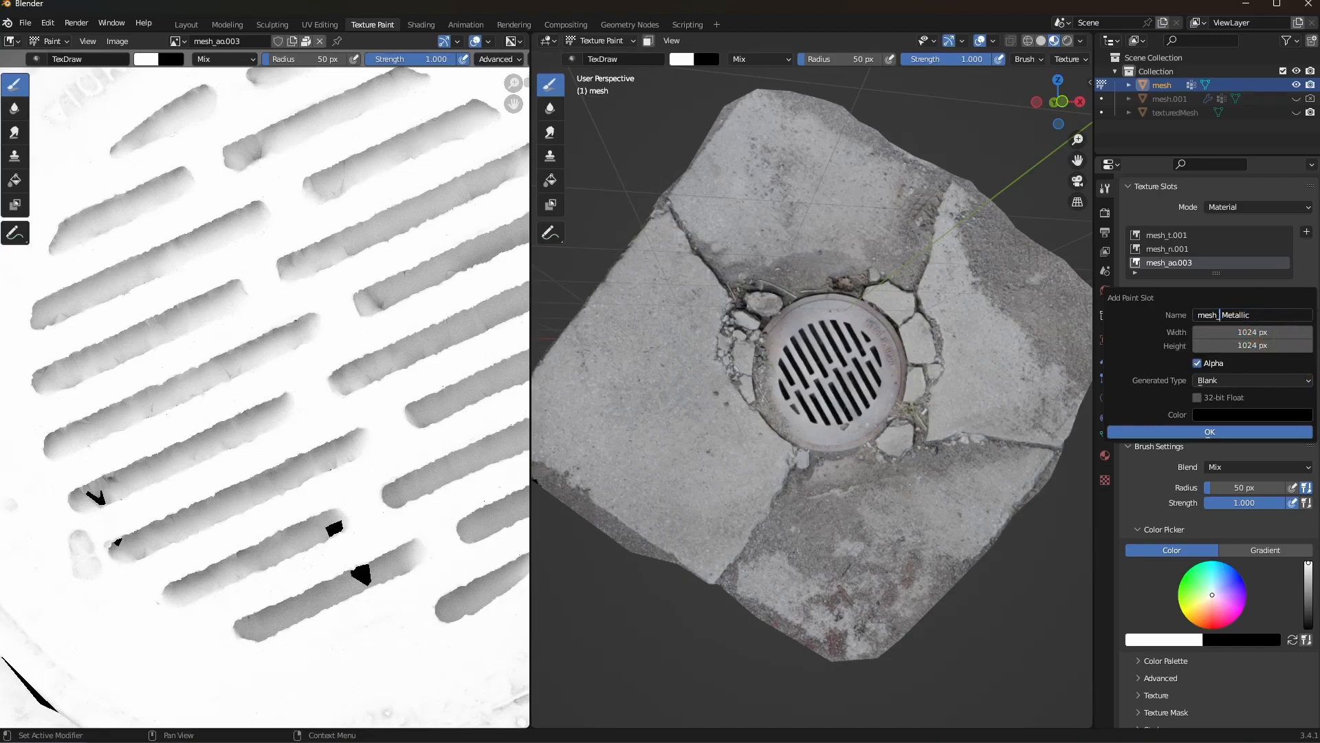
Set the new paint slot's width and height to 4096 px and create it
click(1253, 334)
click(1253, 333)
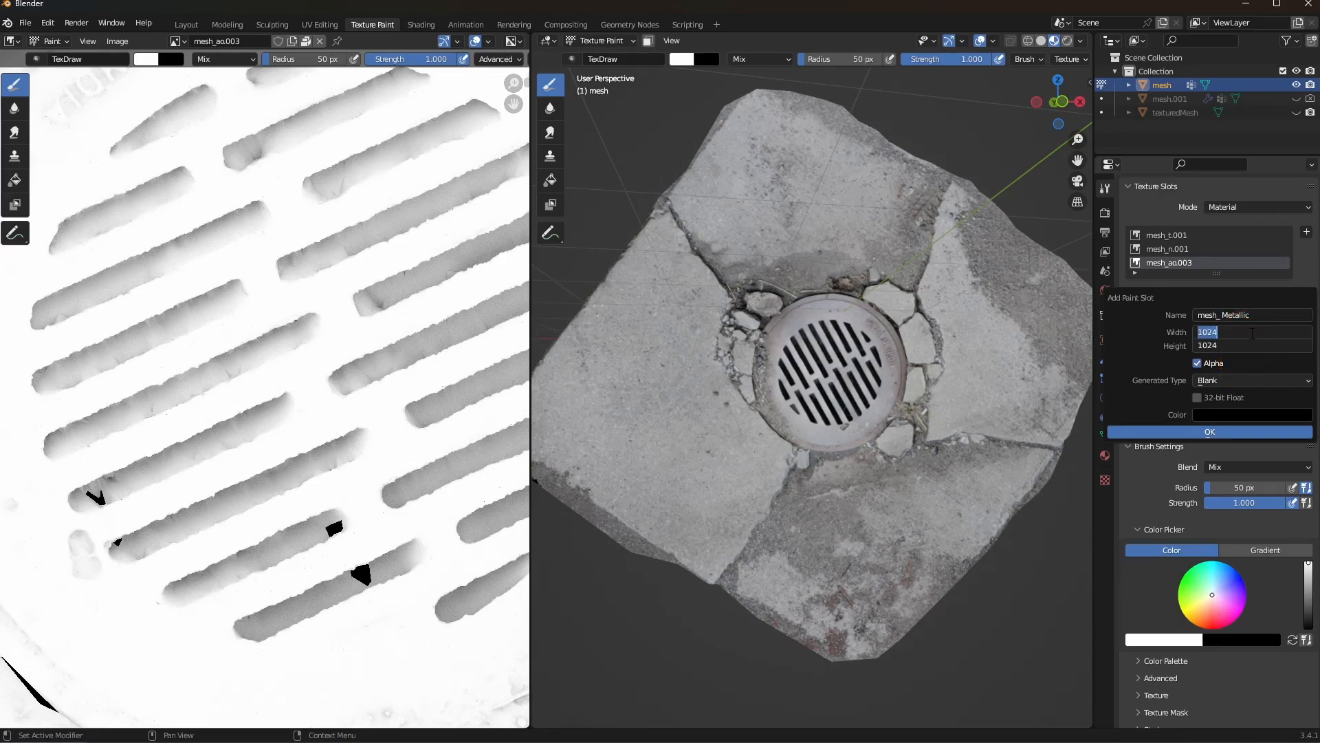
text(4096)
key(Return)
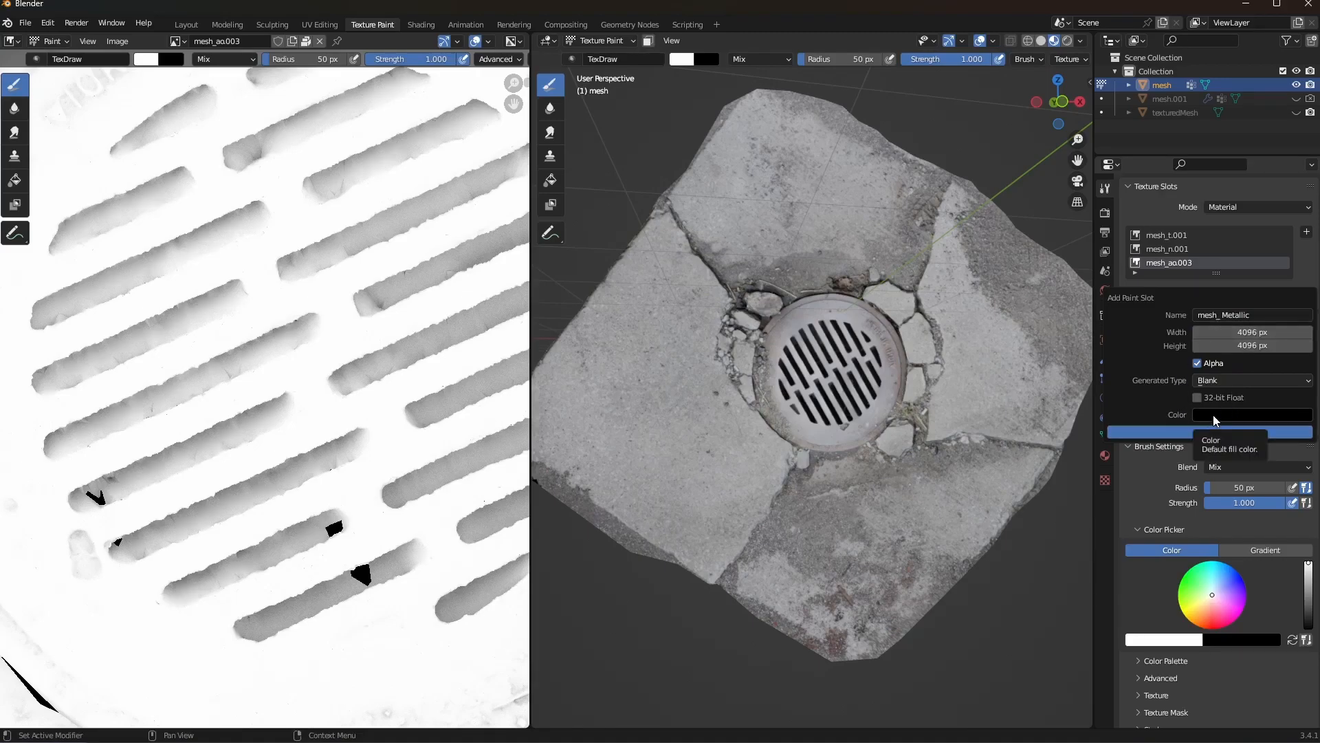
click(1213, 434)
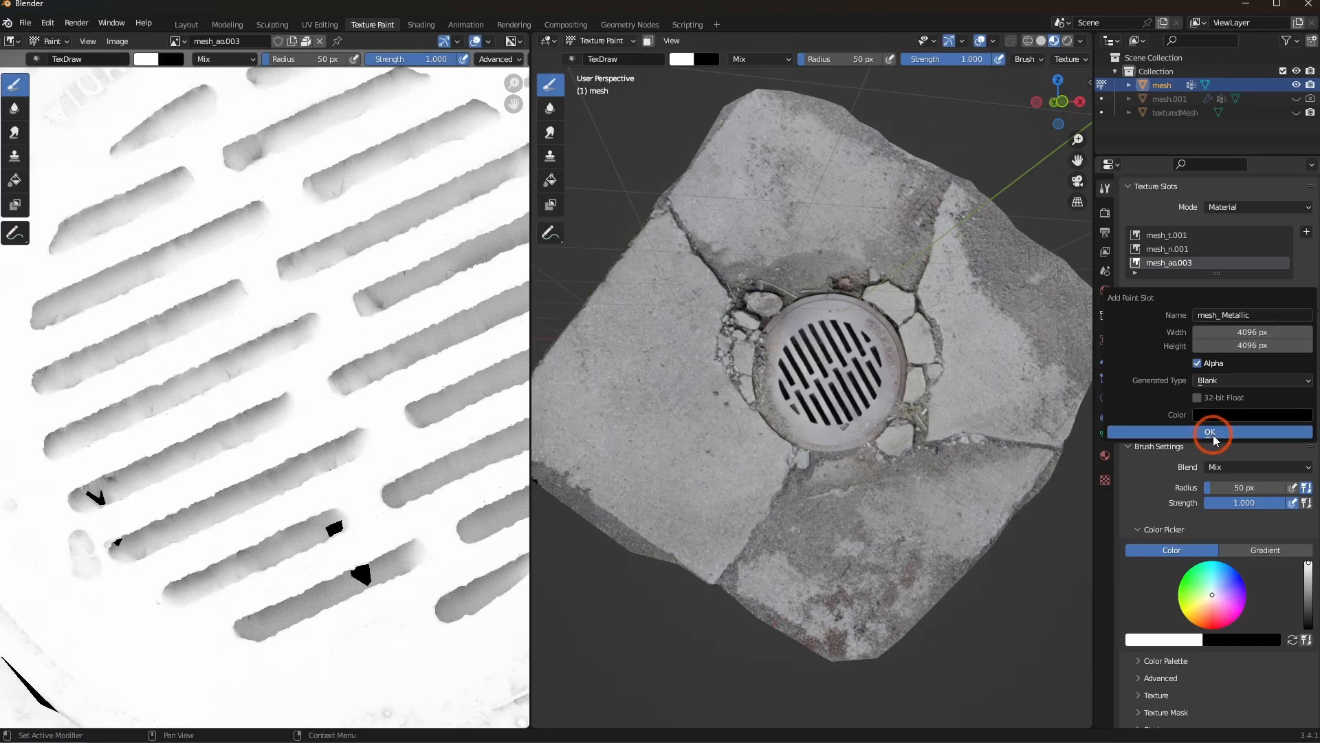
Try to paint white directly on the solid rim area of the manhole cover with the 50 px brush
middle_drag(849, 524, 835, 457)
scroll(831, 395, up, 5)
middle_drag(825, 339, 844, 377)
middle_drag(852, 468, 875, 440)
scroll(864, 484, up, 7)
scroll(852, 486, down, 5)
scroll(852, 406, down, 3)
middle_drag(805, 350, 814, 395)
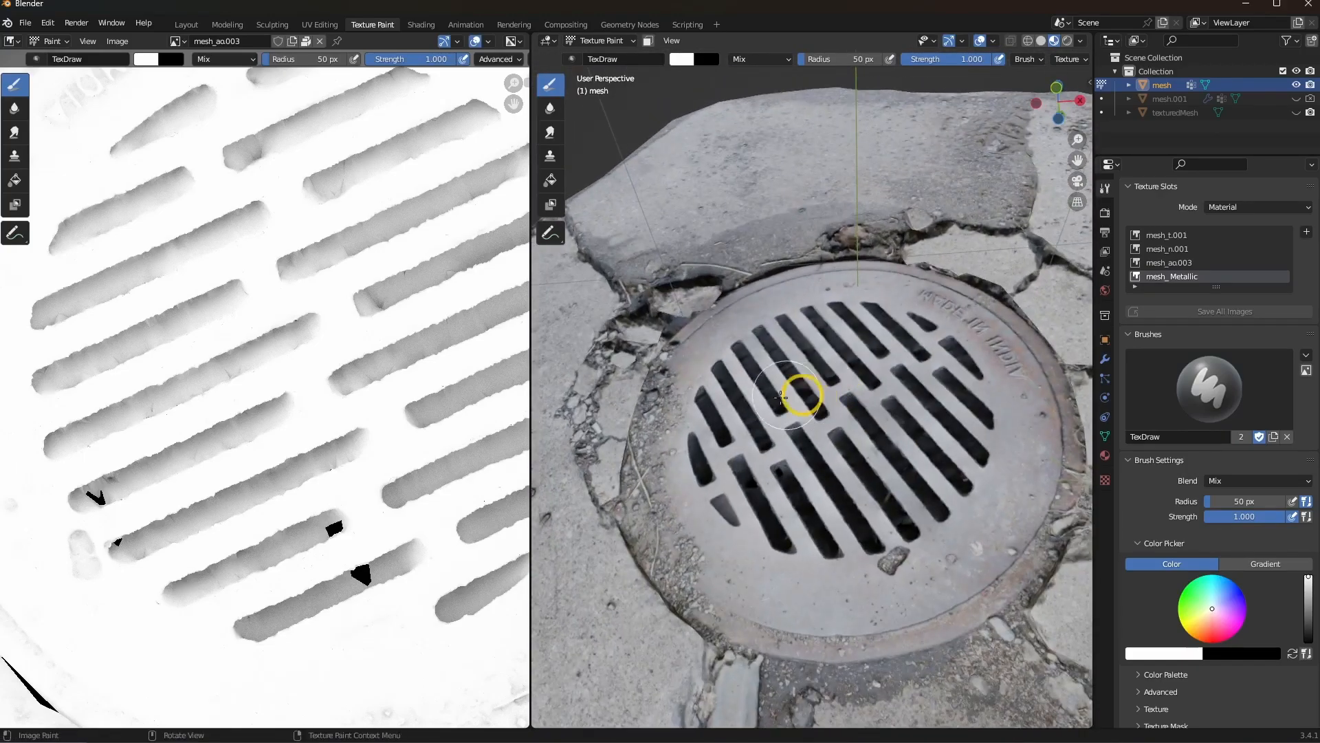
mouse_move(822, 597)
mouse_down()
mouse_move(864, 598)
mouse_move(815, 610)
mouse_up()
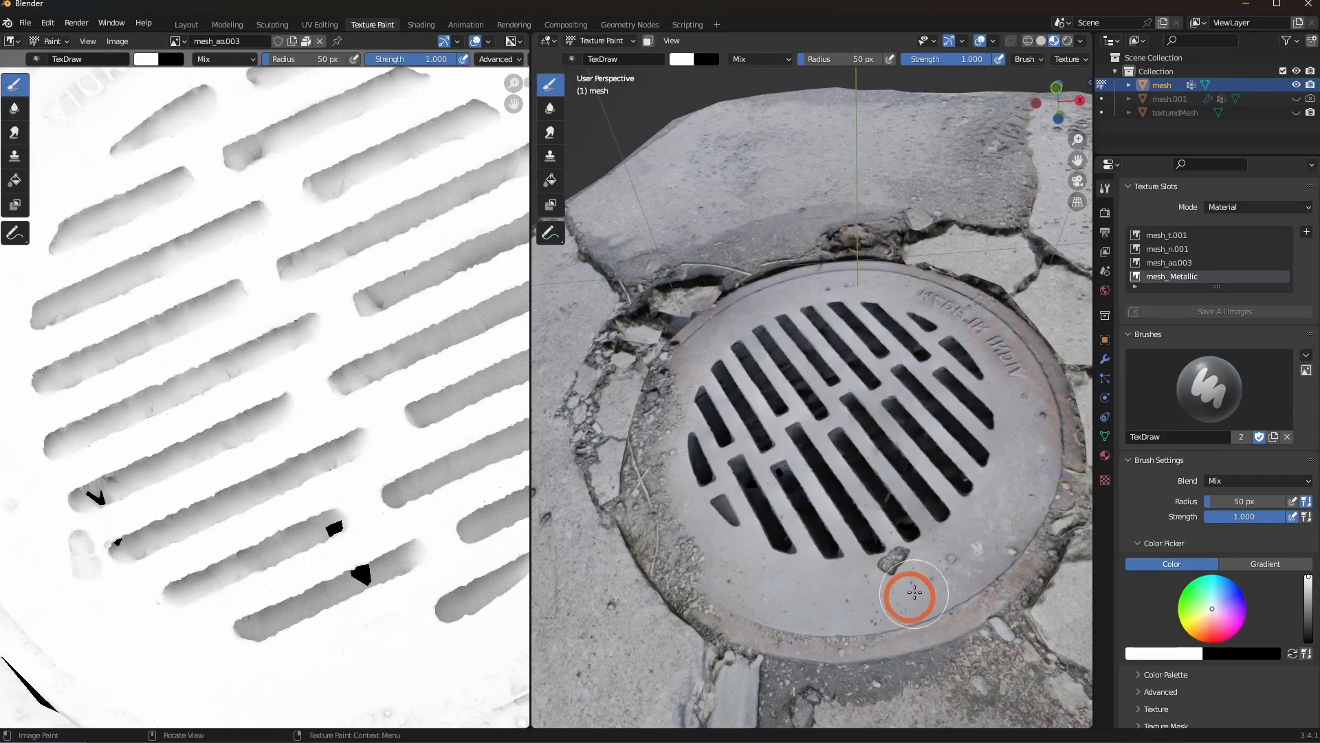
mouse_move(949, 551)
middle_down()
mouse_move(923, 584)
mouse_move(872, 555)
middle_up()
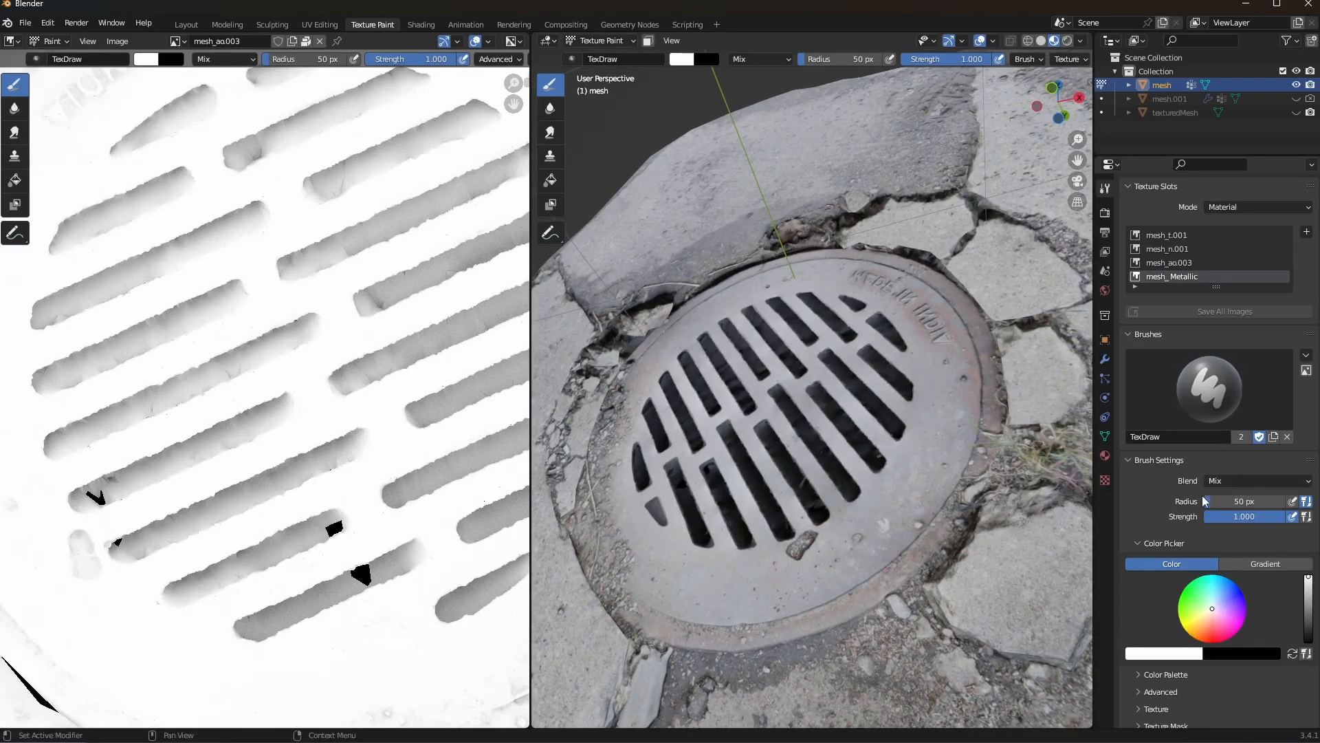
Display the mesh_ Metallic image in the image editor
click(177, 42)
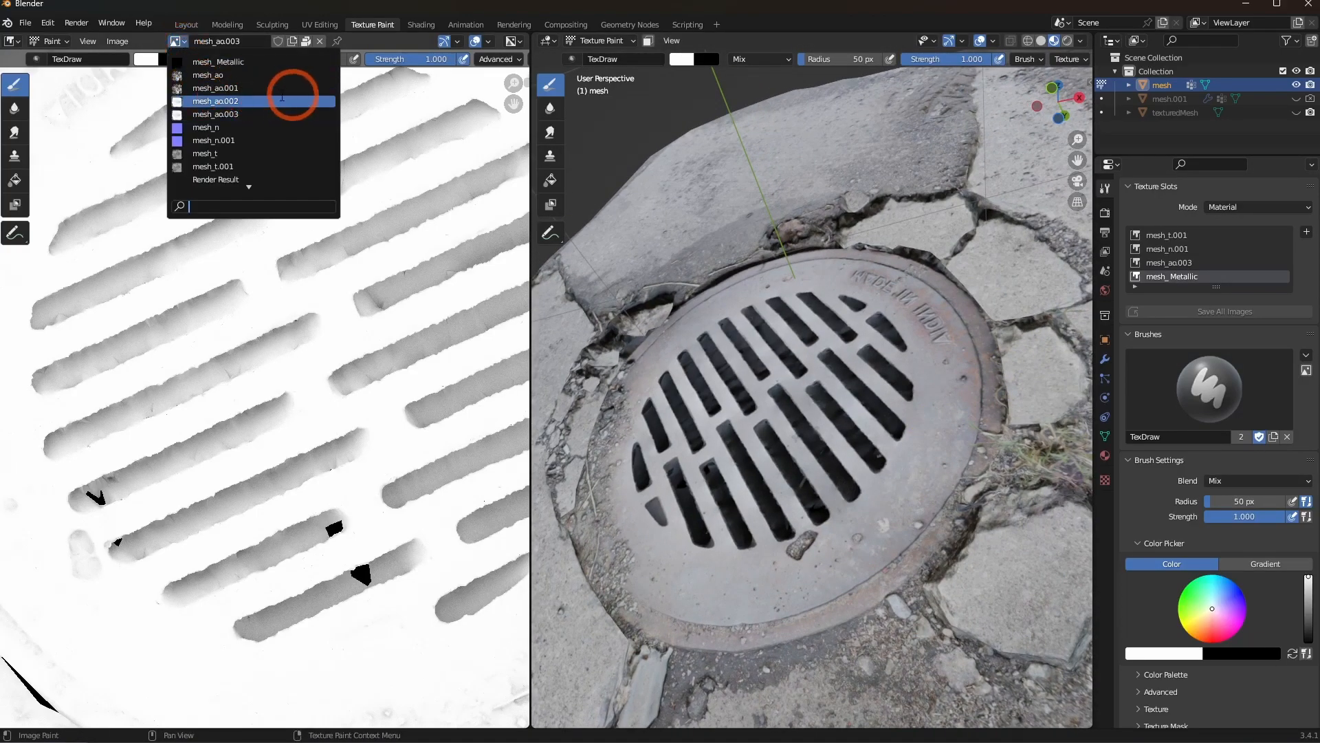
click(255, 57)
scroll(292, 375, down, 3)
scroll(213, 377, up, 3)
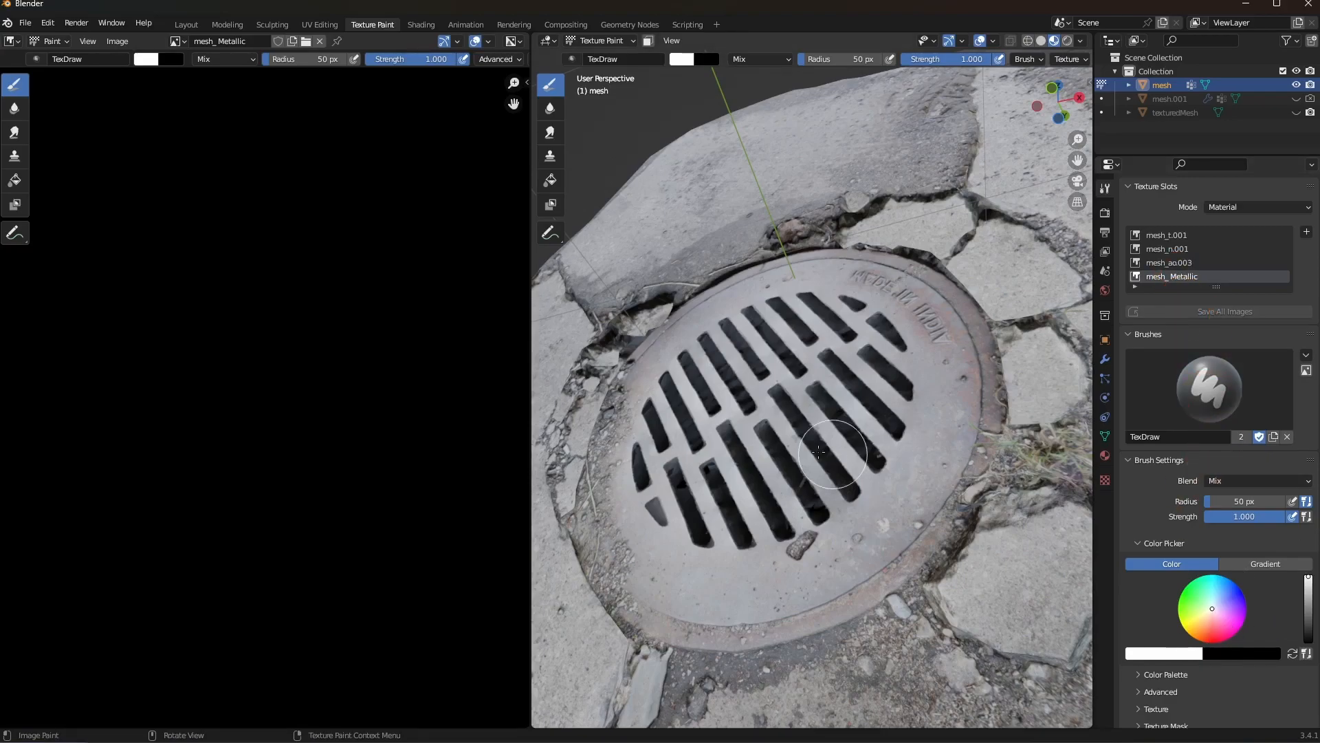
Enlarge the brush radius to 500 px and paint the manhole cover area white in the mesh_ Metallic image, guided by the UV layout
drag(188, 235, 275, 315)
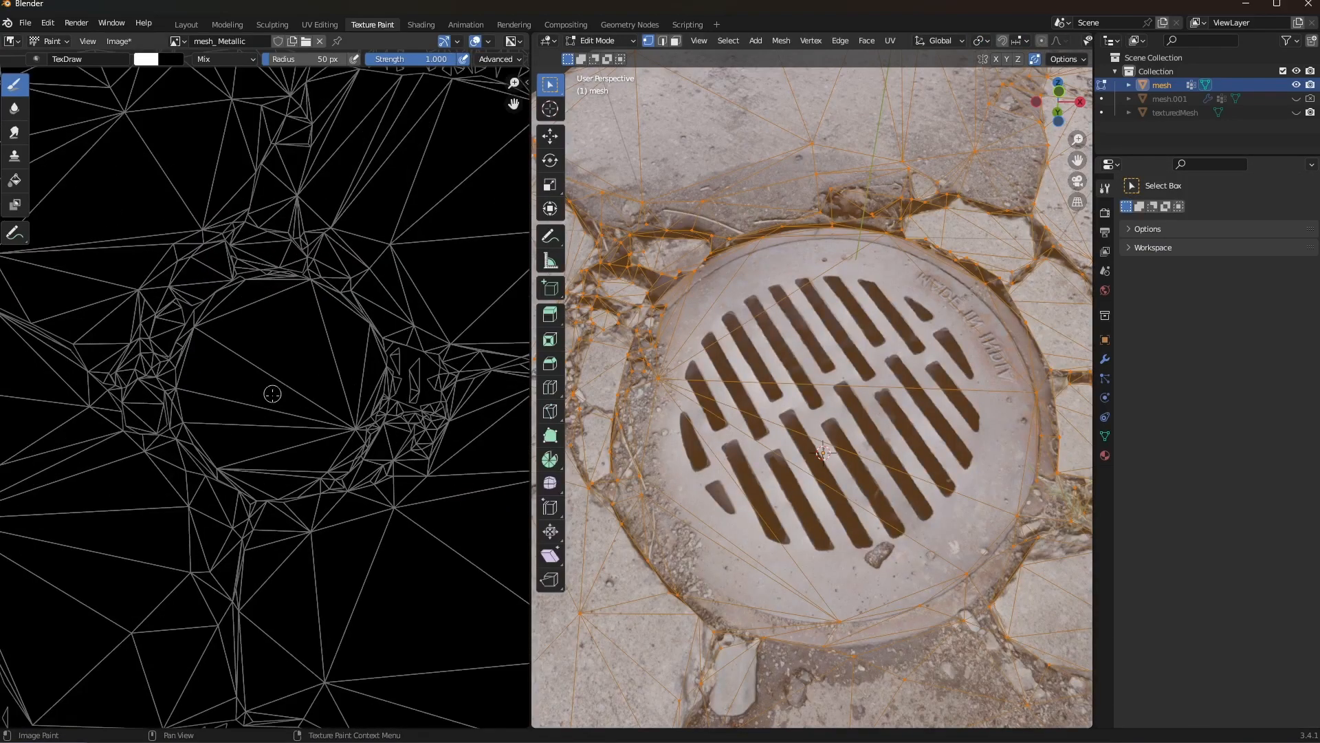
mouse_move(297, 406)
mouse_down()
mouse_move(249, 321)
mouse_move(275, 359)
mouse_move(289, 344)
mouse_move(275, 390)
mouse_move(263, 345)
mouse_move(328, 374)
mouse_move(297, 425)
mouse_move(259, 442)
mouse_move(236, 398)
mouse_move(241, 362)
mouse_move(279, 389)
mouse_up()
key(bracketright)
key(bracketright)
key(bracketright)
key(bracketright)
key(bracketright)
key(bracketright)
key(bracketright)
key(bracketright)
key(bracketright)
key(bracketright)
key(bracketright)
key(bracketright)
key(bracketright)
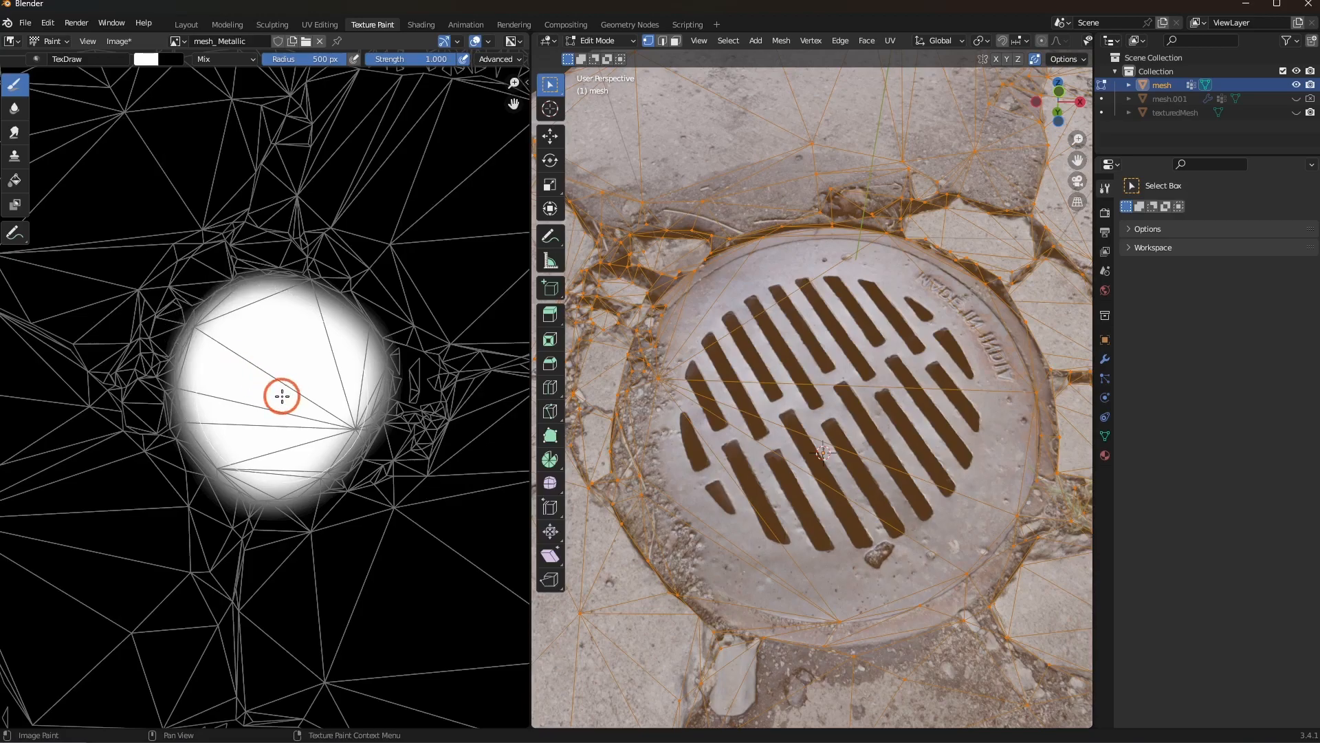
Return the mesh to Texture Paint mode and set the brush radius to 80 px
key(Tab)
scroll(852, 486, up, 2)
mouse_move(858, 412)
middle_down()
mouse_move(852, 486)
mouse_move(832, 481)
mouse_move(839, 451)
middle_up()
scroll(852, 486, down, 4)
scroll(839, 451, up, 2)
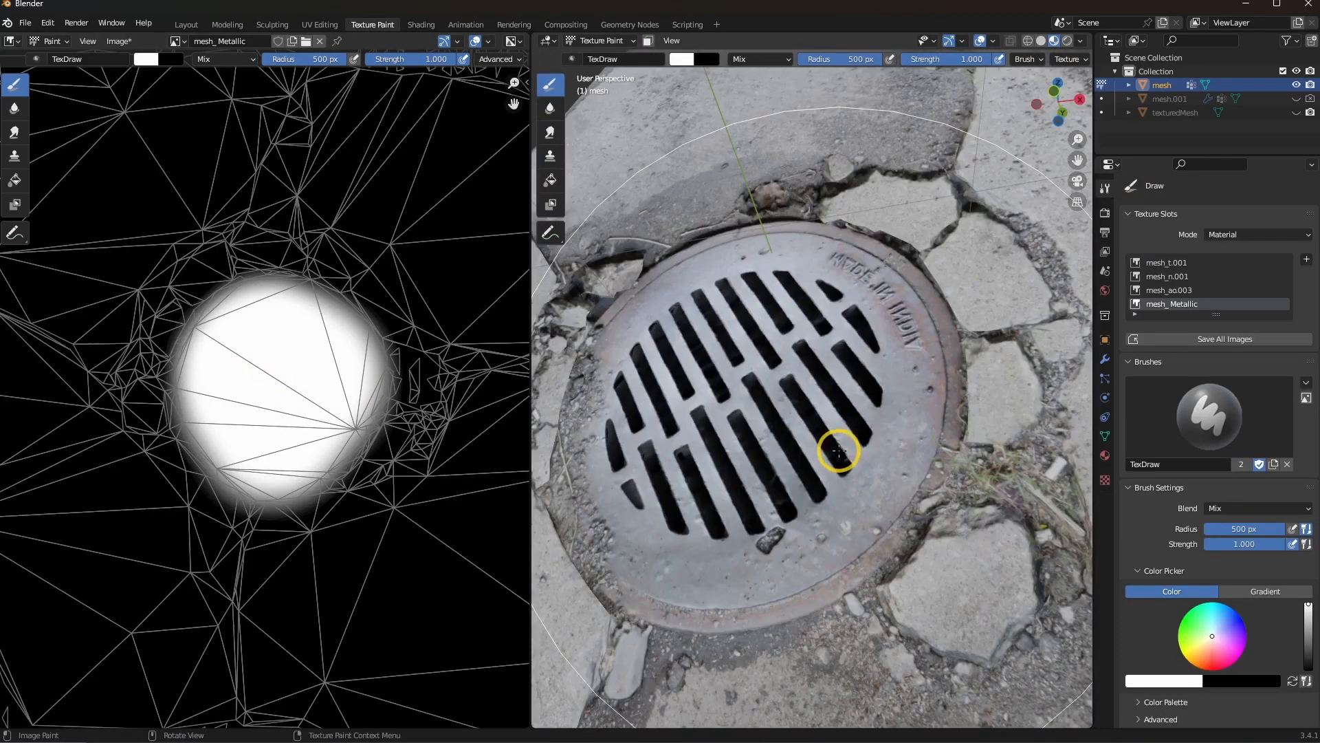
key(f)
click(738, 493)
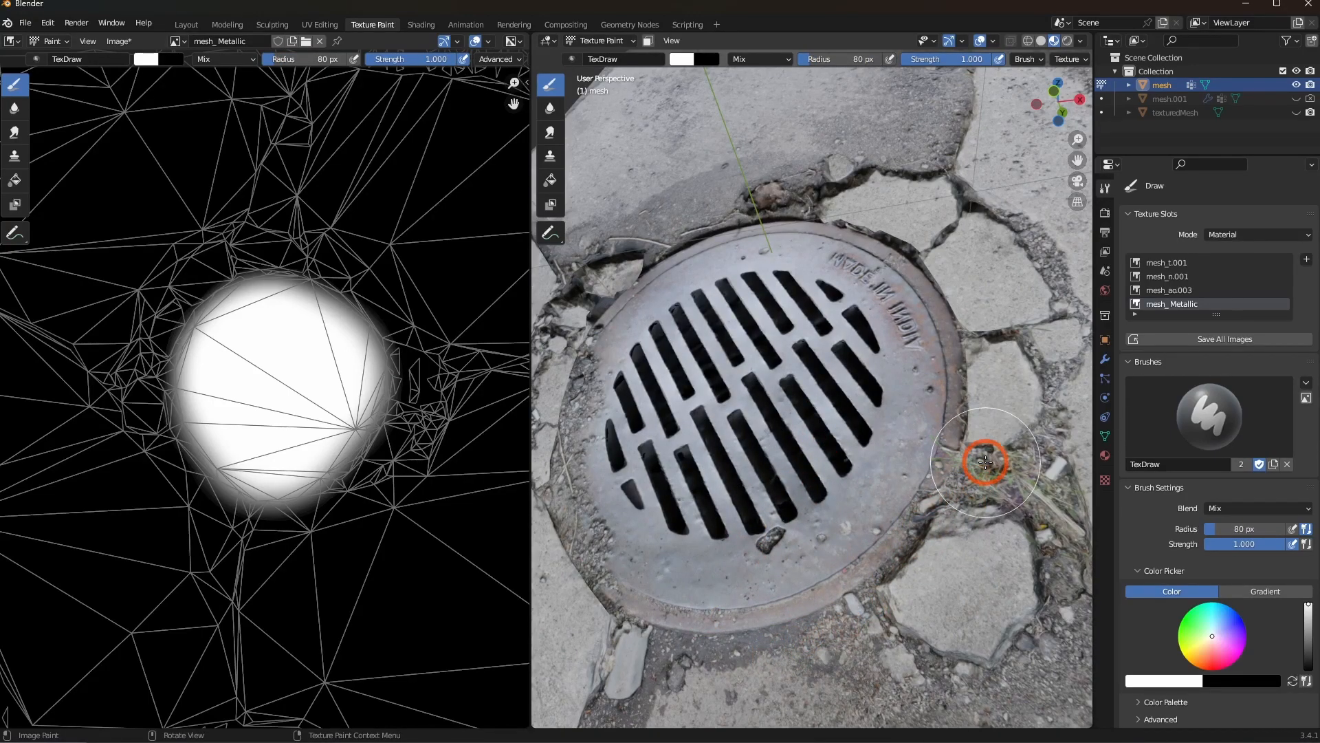
Switch the viewport to solid shading and choose mesh_ Metallic as the single-image paint canvas
middle_drag(836, 449, 848, 421)
click(1041, 42)
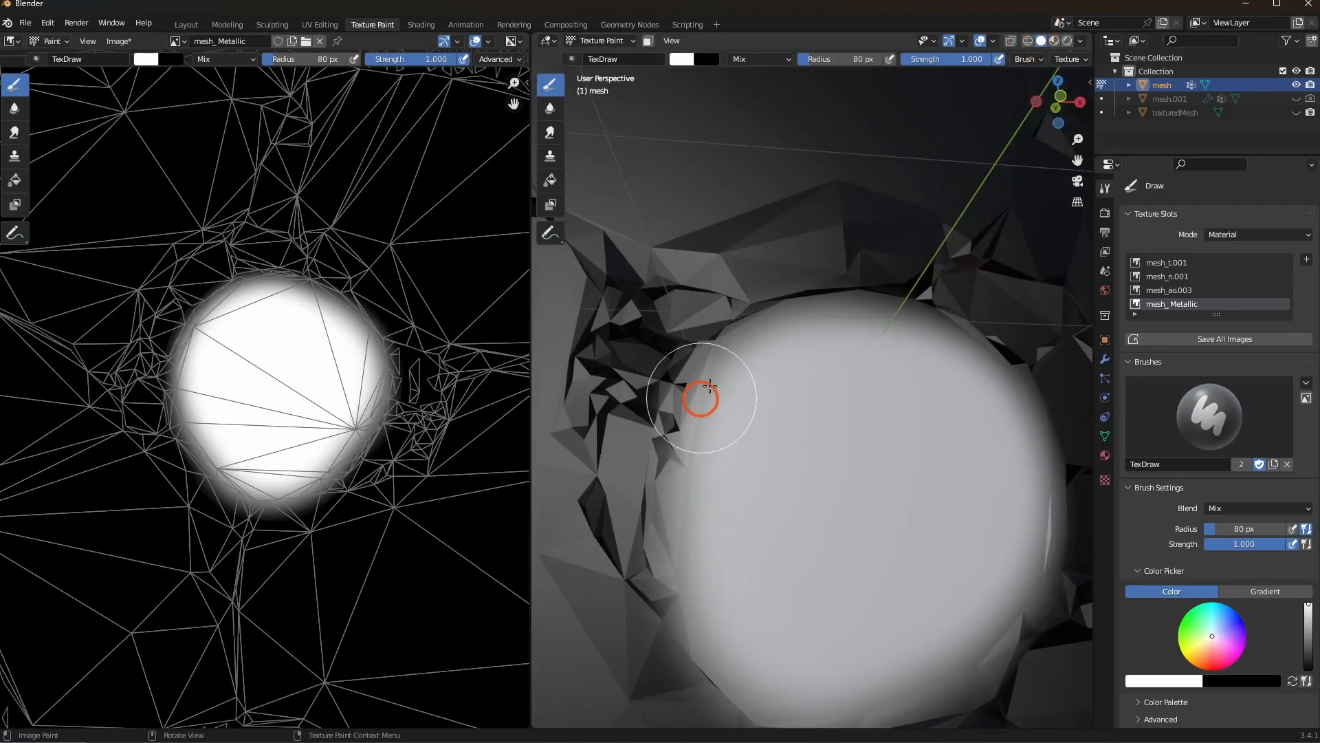
mouse_move(1029, 62)
middle_down()
mouse_move(935, 64)
mouse_move(1033, 64)
middle_up()
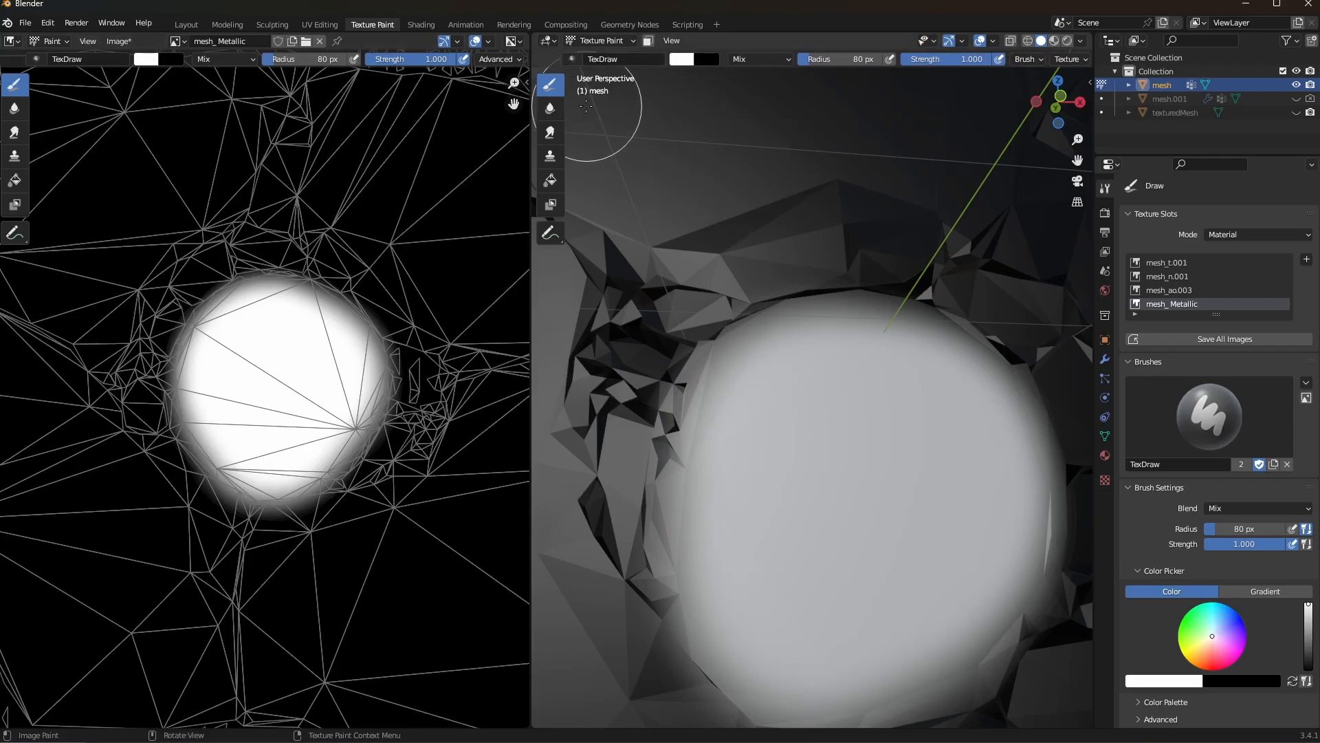
click(550, 180)
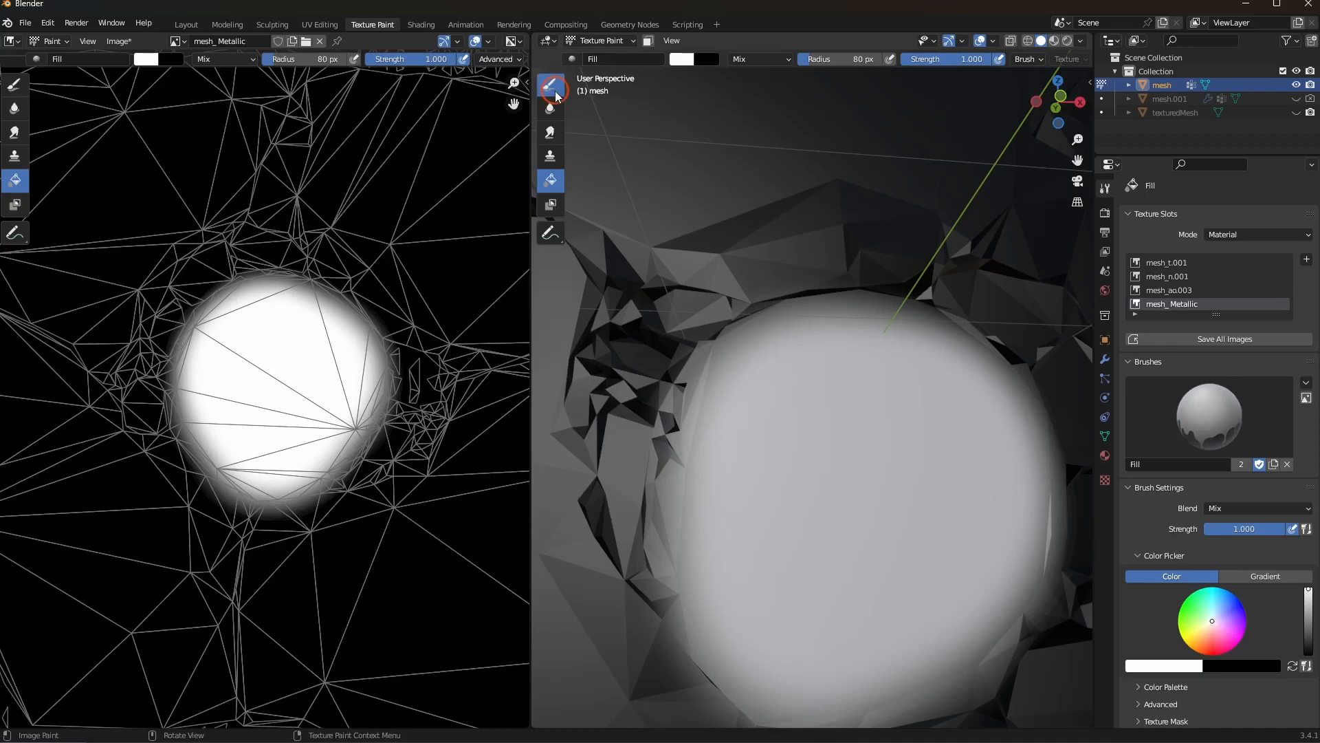
click(557, 93)
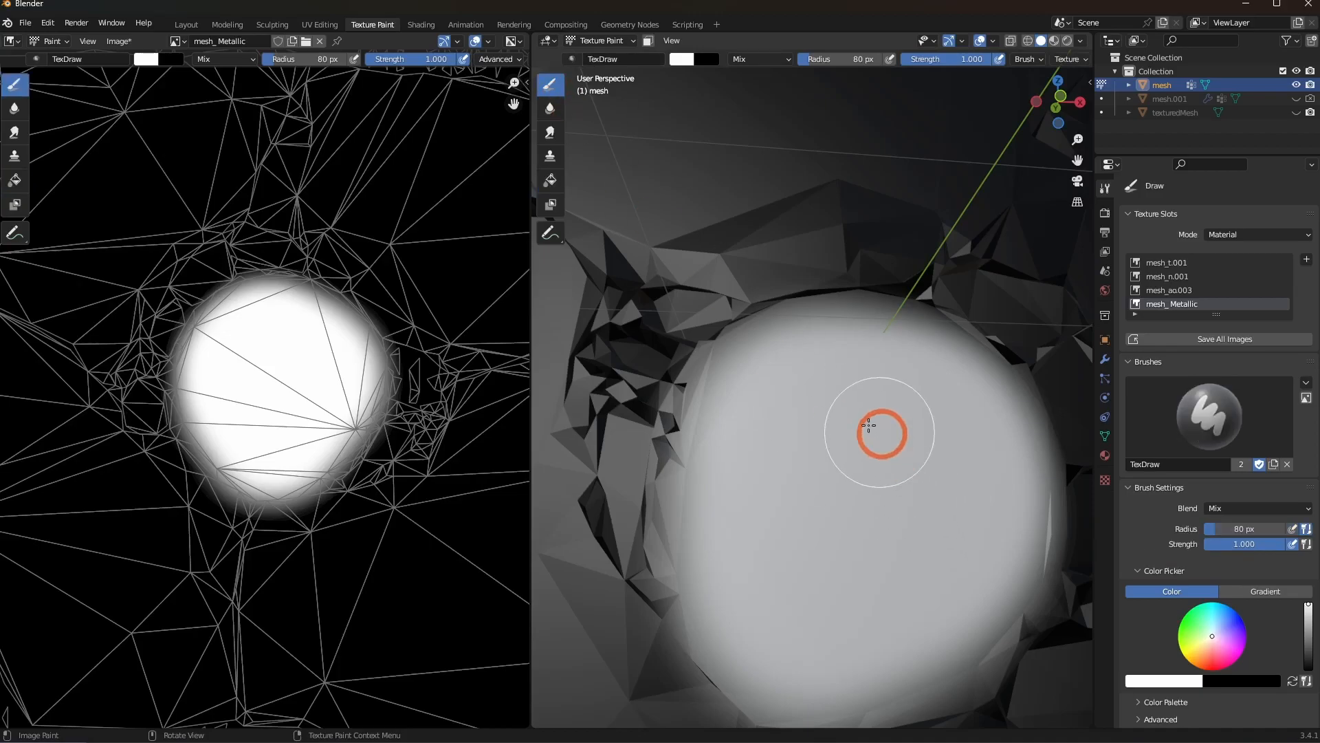
click(774, 60)
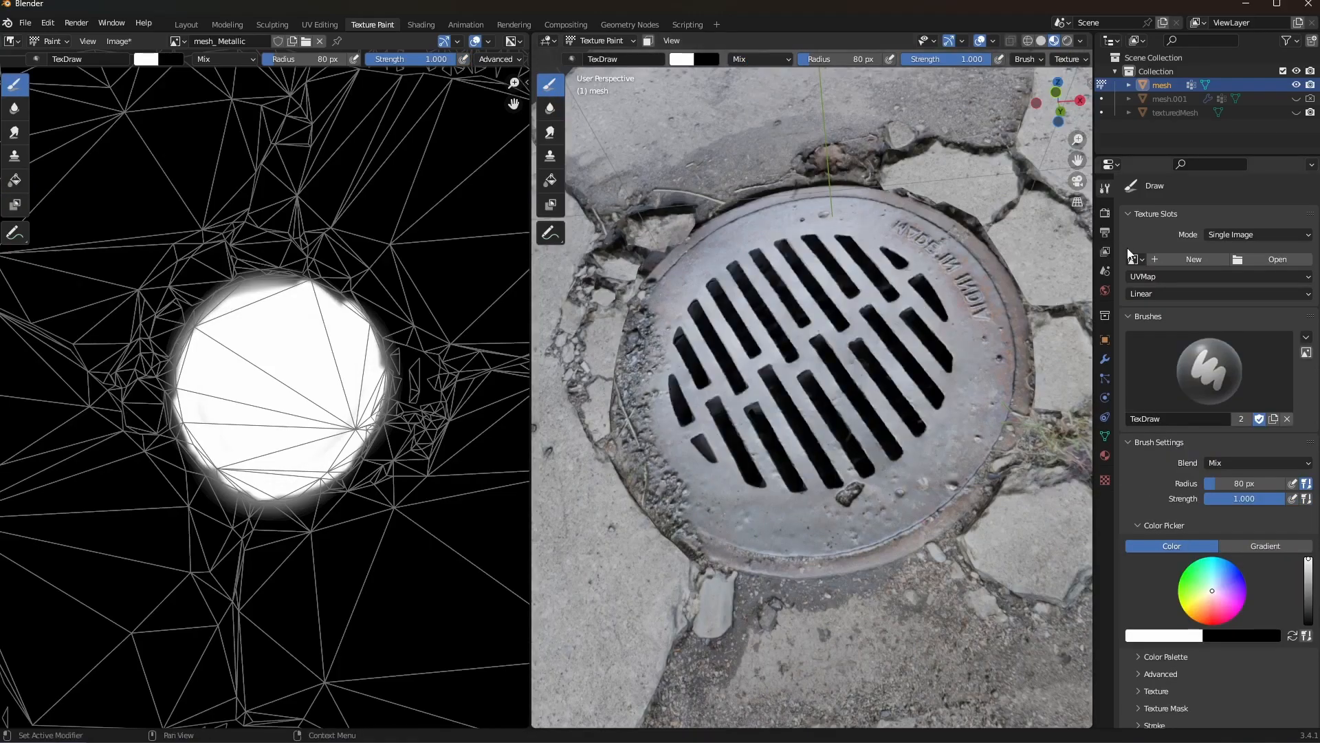
click(1132, 259)
click(1162, 288)
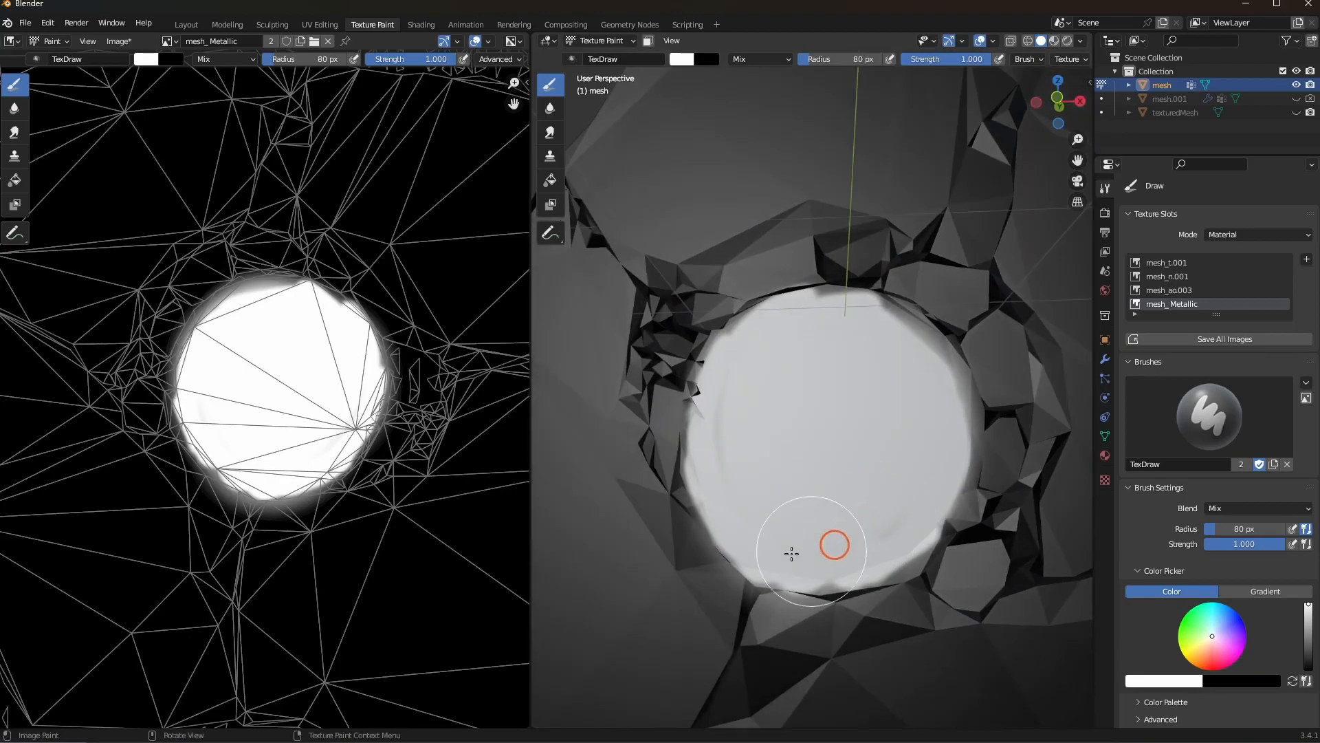
Paint the remaining edges of the manhole cover white in the metallic mask and return the mesh to Object Mode
drag(792, 553, 791, 562)
drag(892, 533, 773, 549)
drag(720, 389, 725, 465)
drag(729, 398, 728, 445)
click(809, 506)
mouse_move(809, 506)
middle_down()
mouse_move(790, 481)
mouse_move(808, 511)
middle_up()
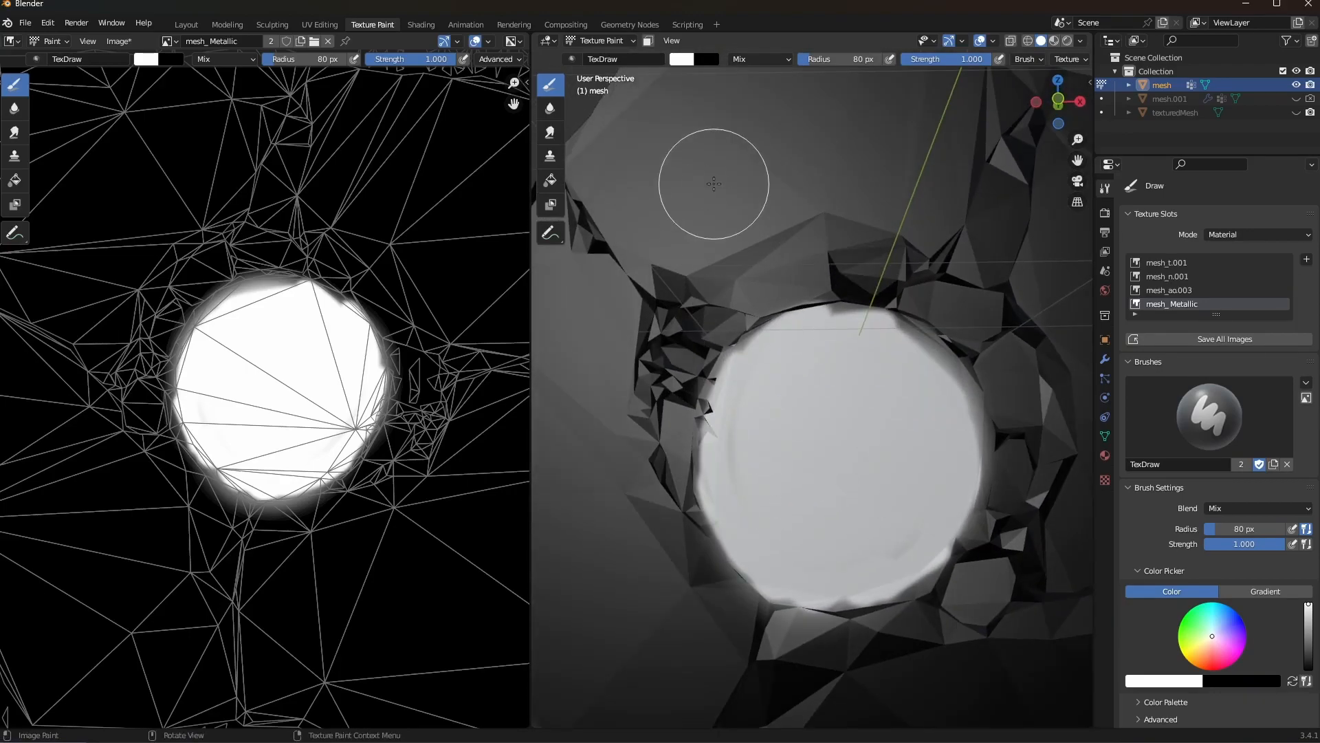
click(609, 40)
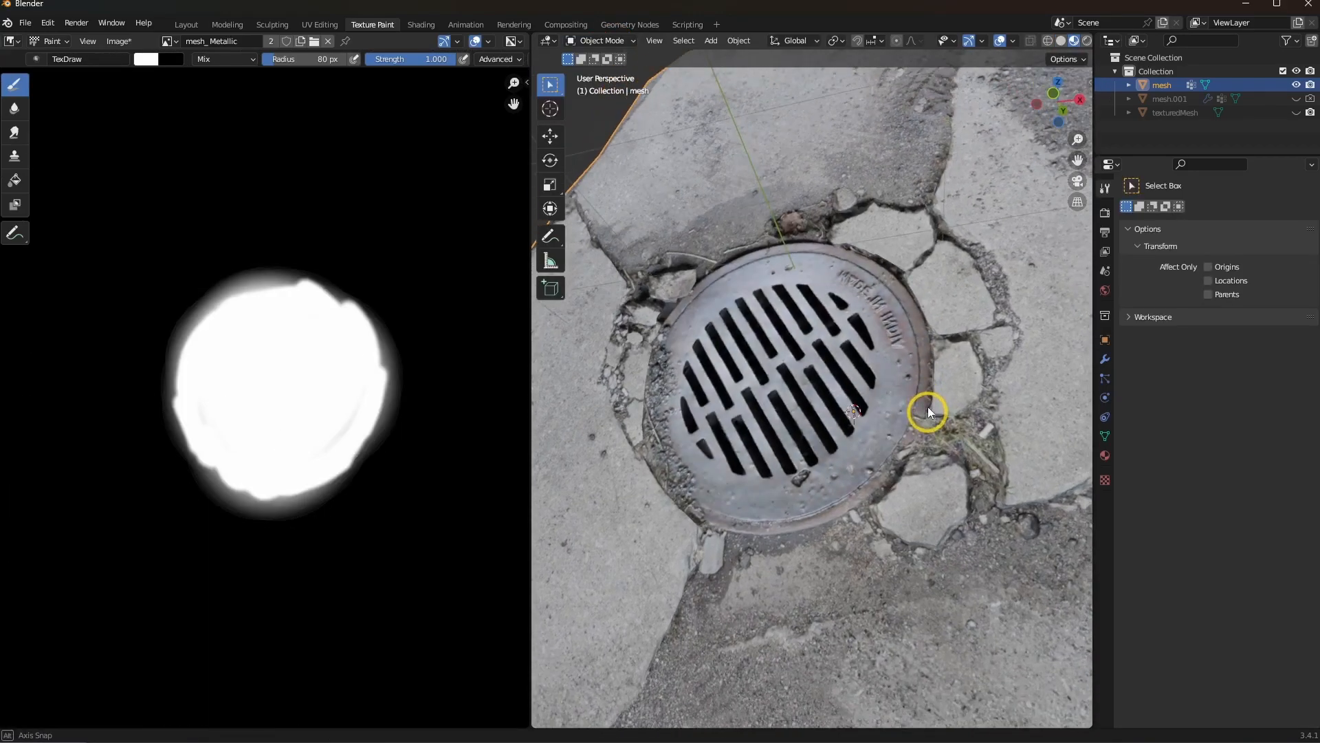
middle_drag(927, 407, 904, 378)
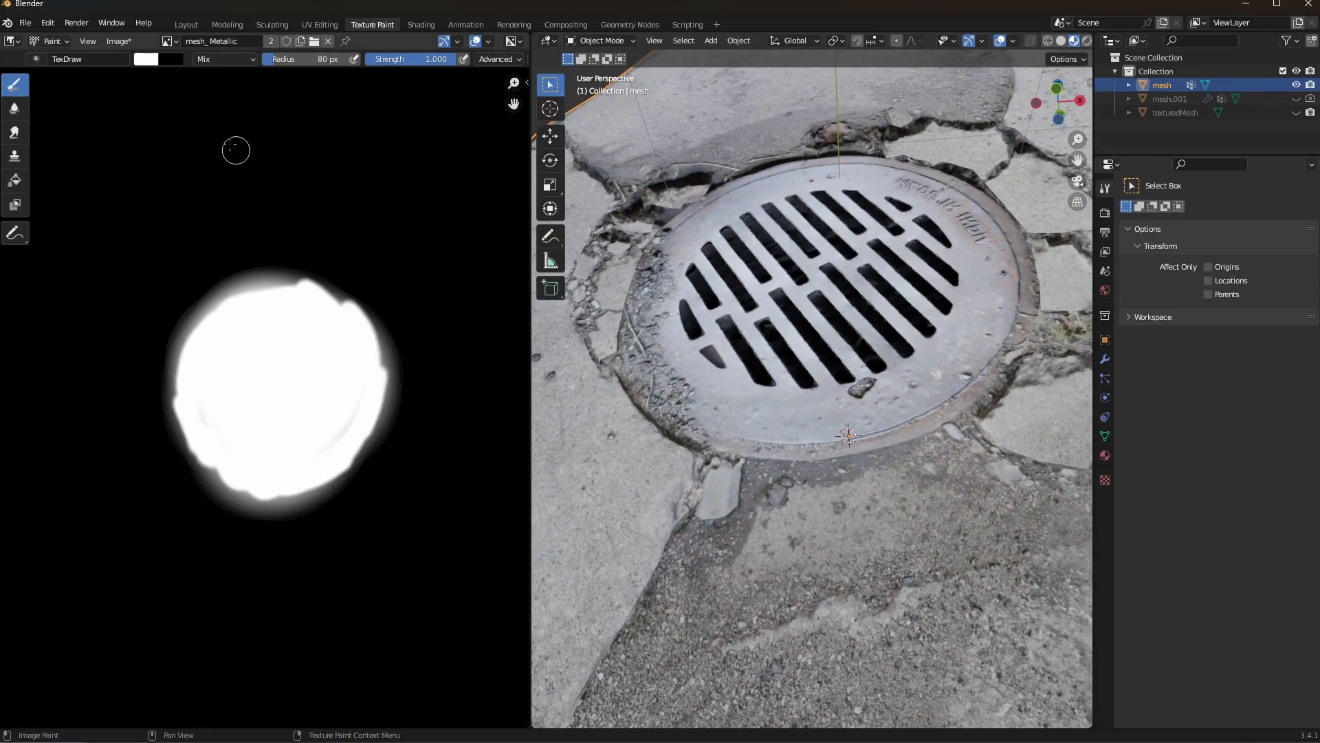
Show the baked colour texture mesh_t.001 in the image editor in place of the metallic mask
click(169, 42)
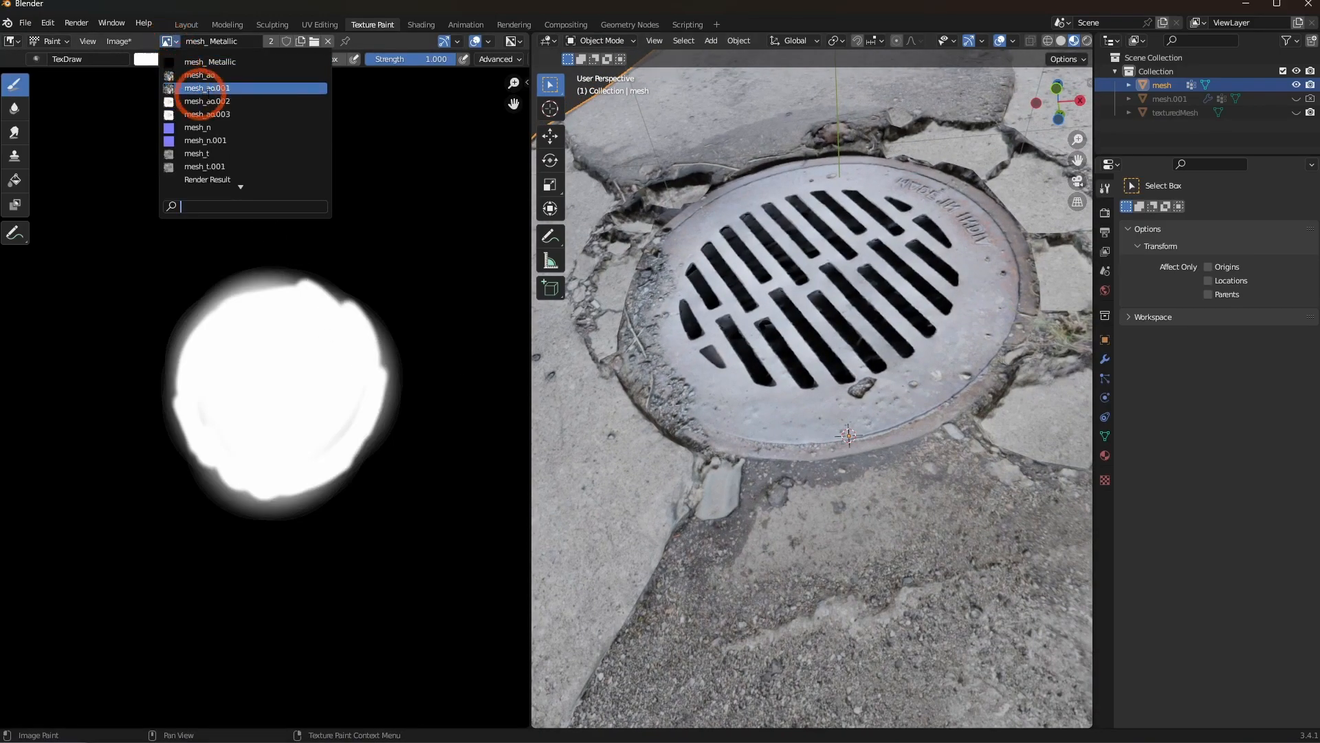
click(231, 168)
scroll(137, 130, down, 3)
scroll(66, 88, up, 3)
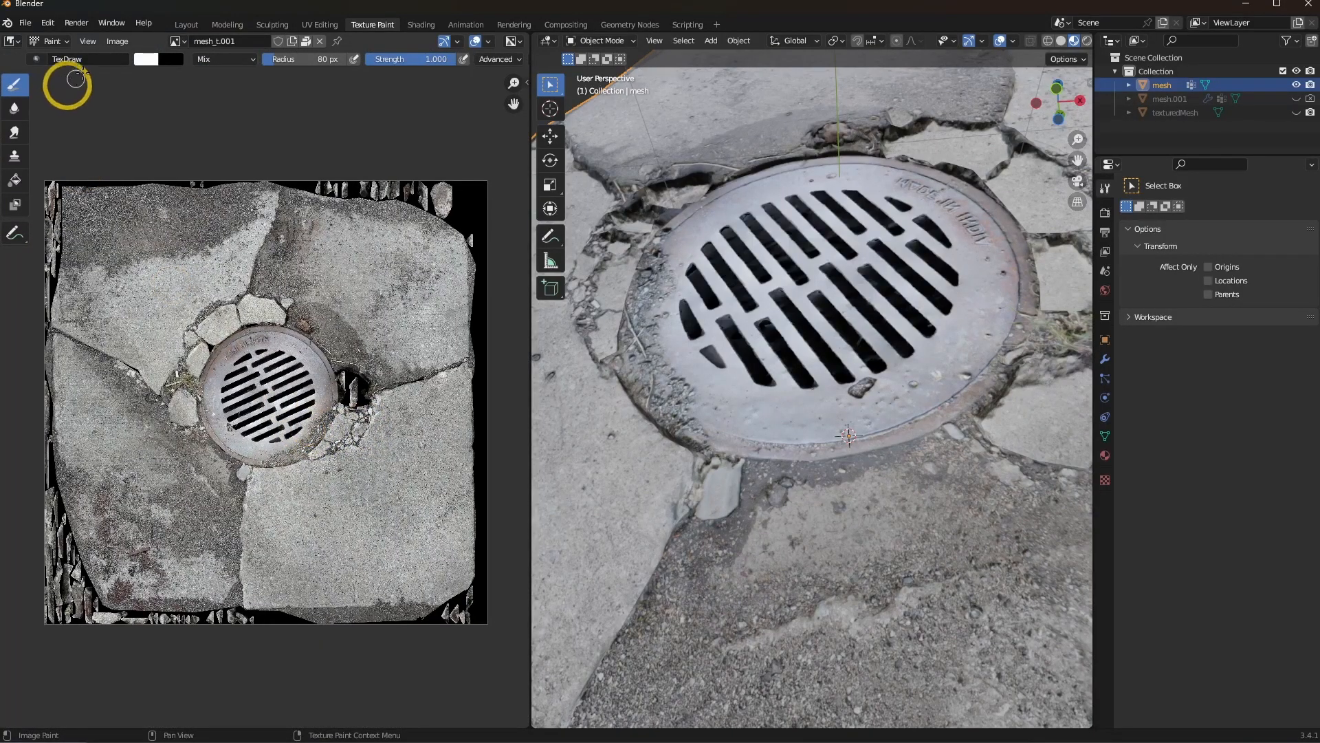
Save the colour texture as mesh_t.png in the C:\temp folder
click(108, 44)
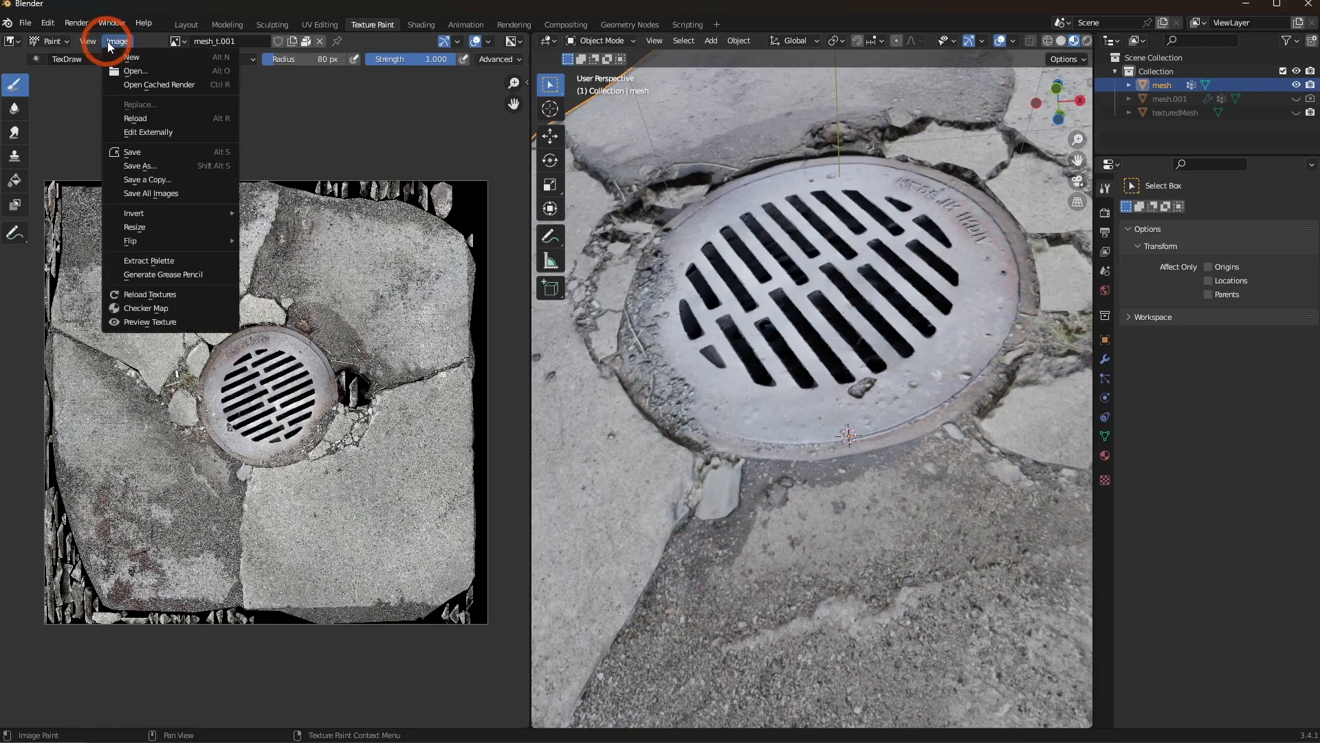
click(158, 169)
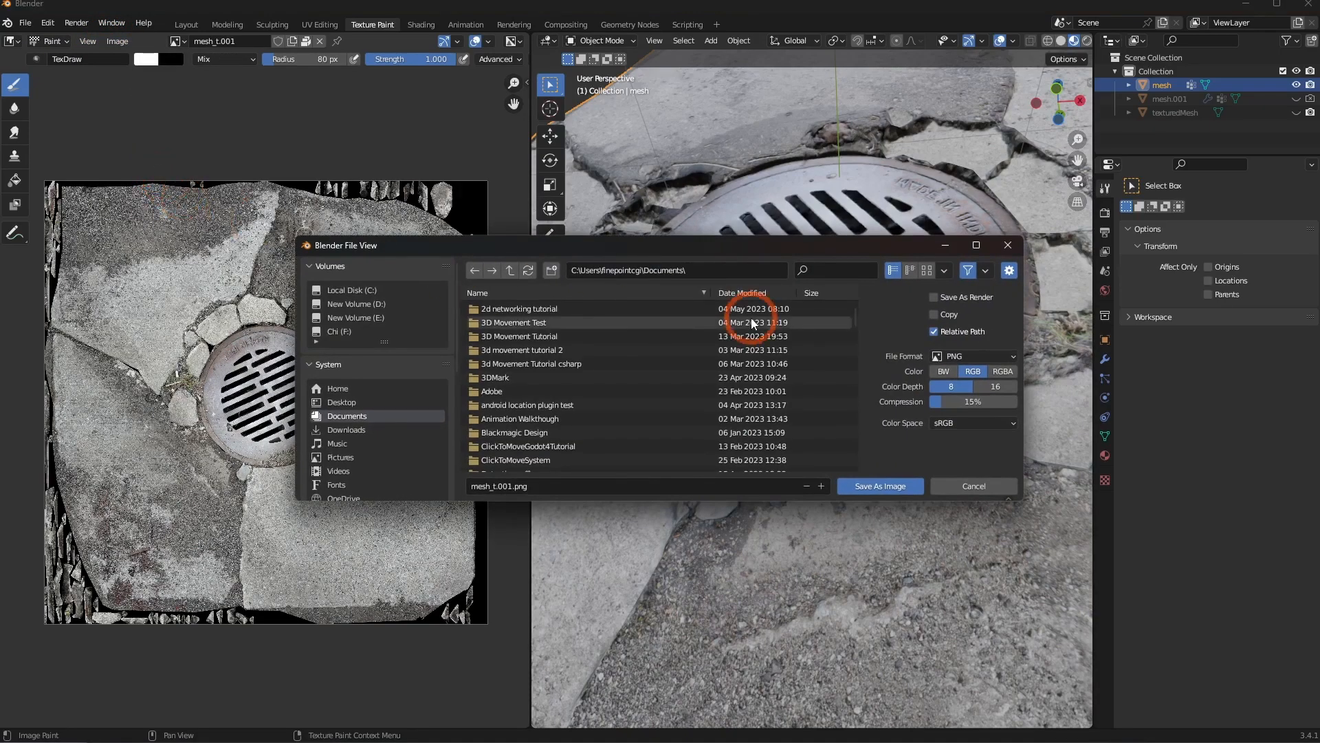
scroll(363, 427, down, 7)
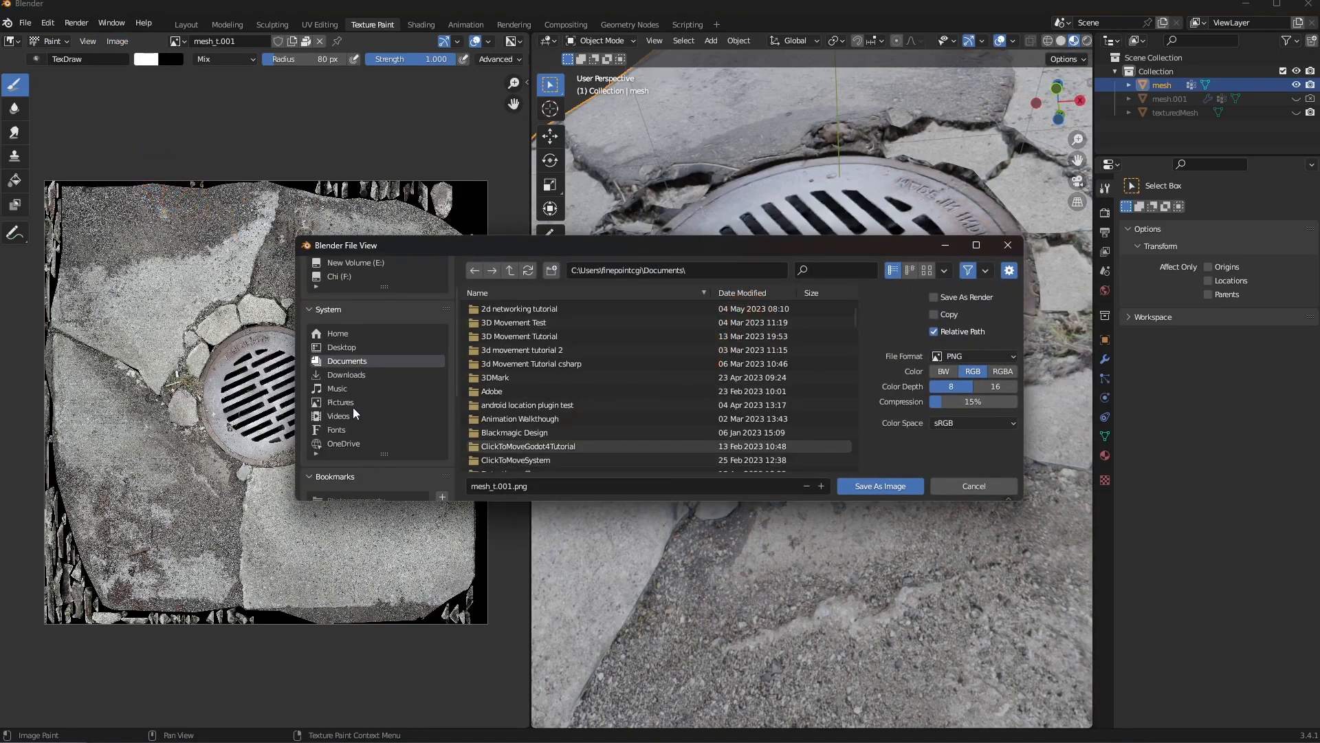
scroll(363, 452, down, 1)
click(386, 406)
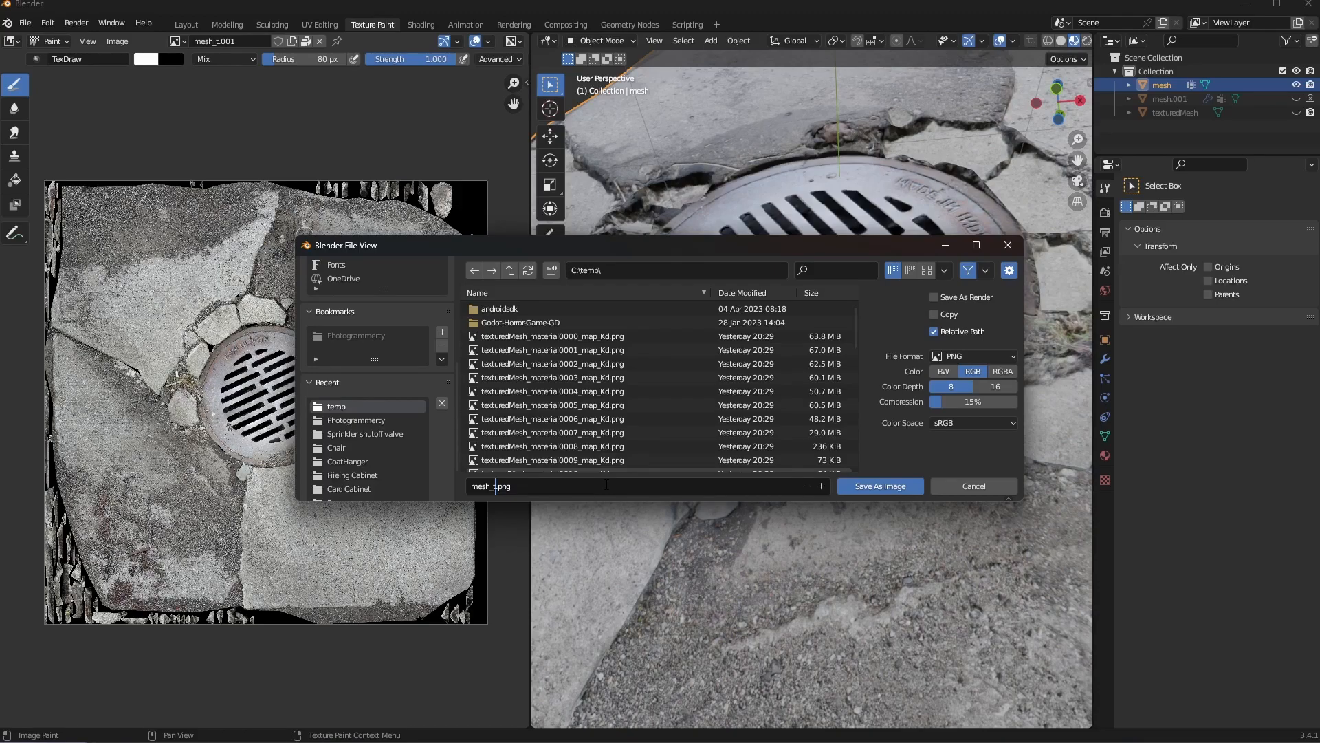
click(889, 491)
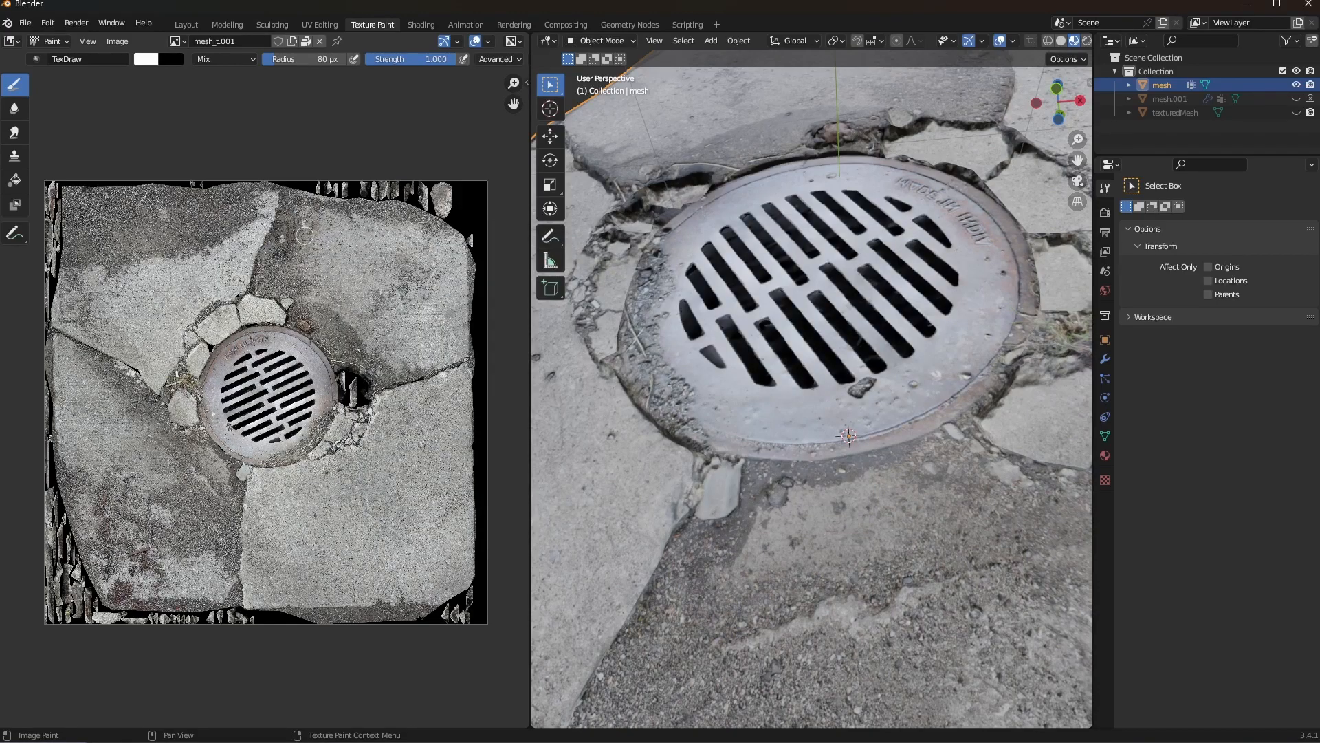
Switch to the temp folder in File Explorer and preview the exported mesh_t.png
key(alt+Tab)
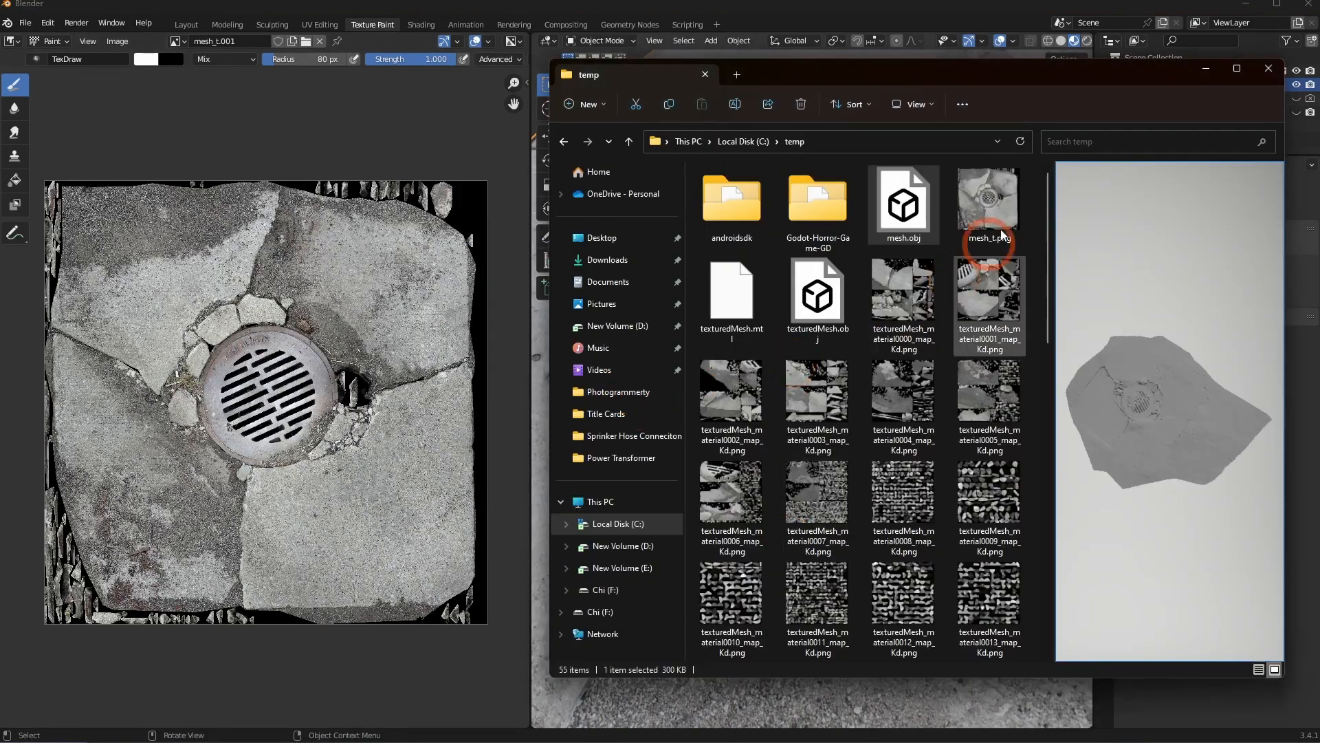
click(982, 225)
drag(940, 80, 599, 54)
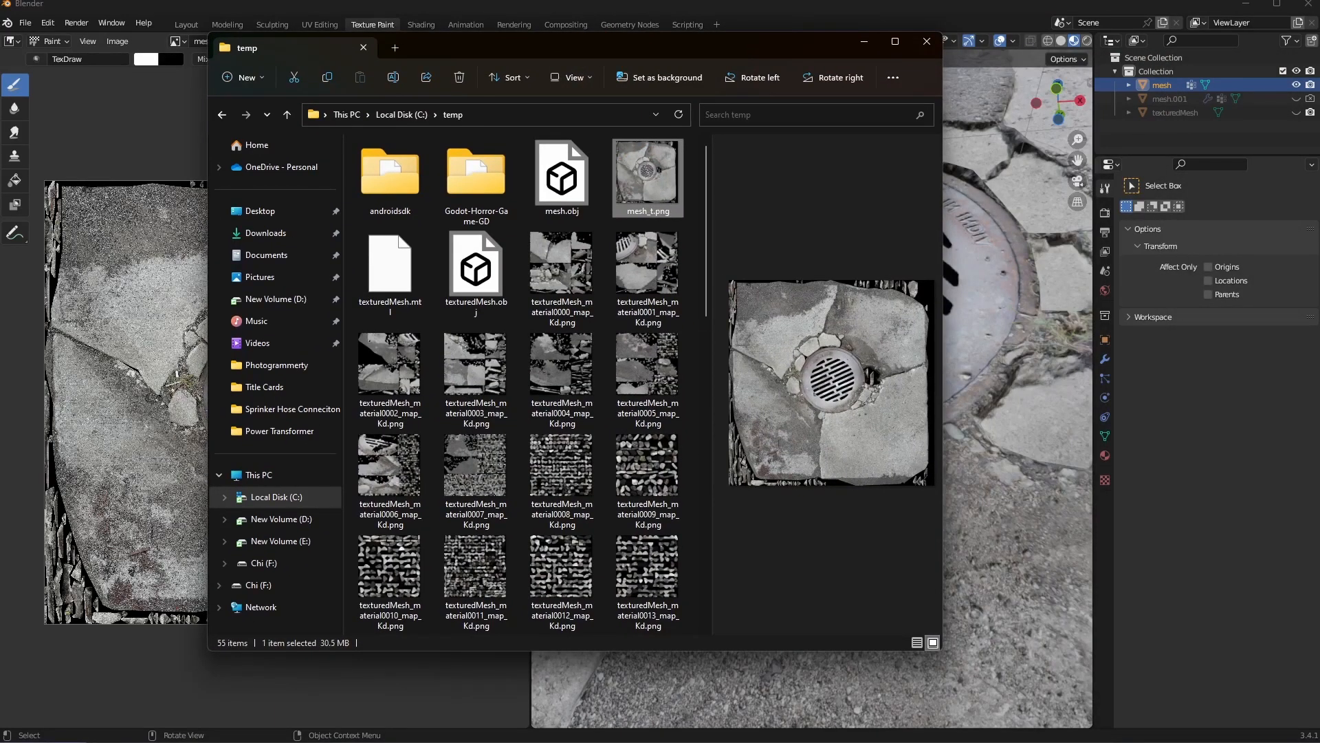
Switch to Krita, maximize its window and move the File Explorer window out of the way
right_click(1279, 742)
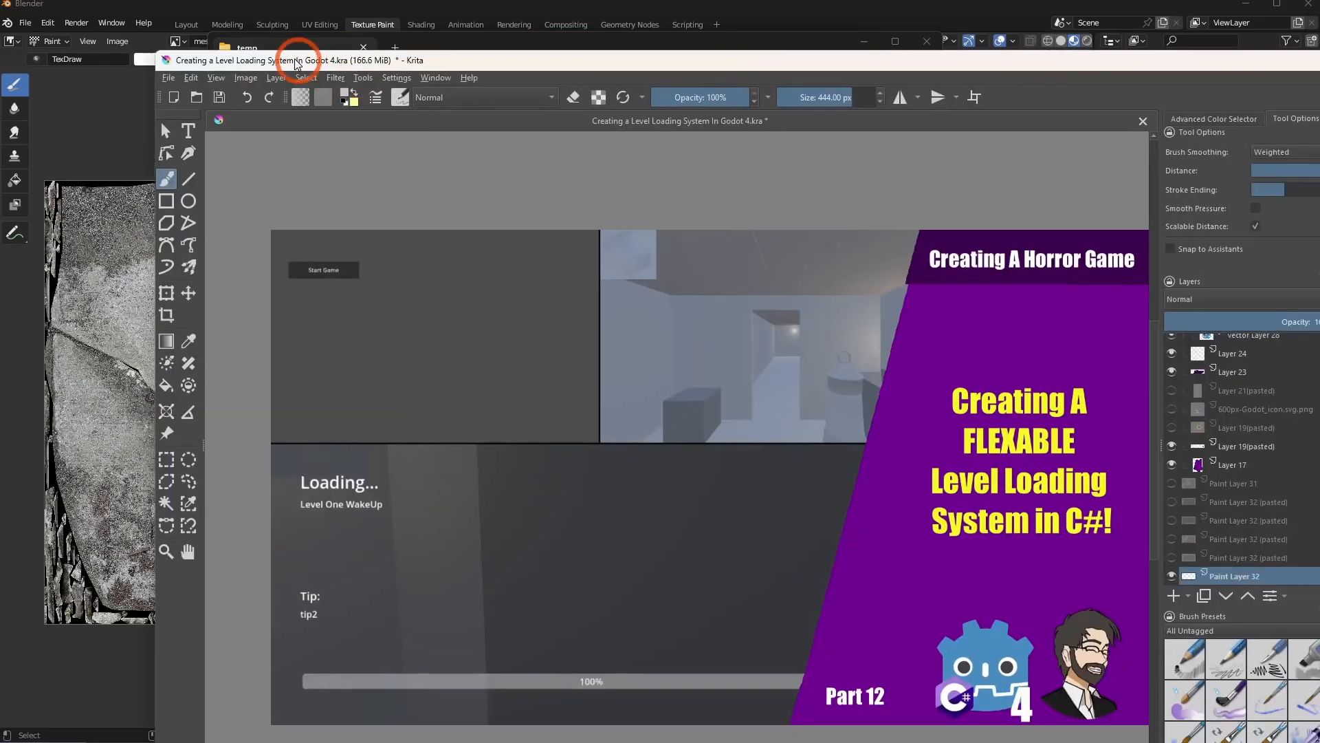
shift+drag(298, 60, 288, 64)
key(alt+Tab)
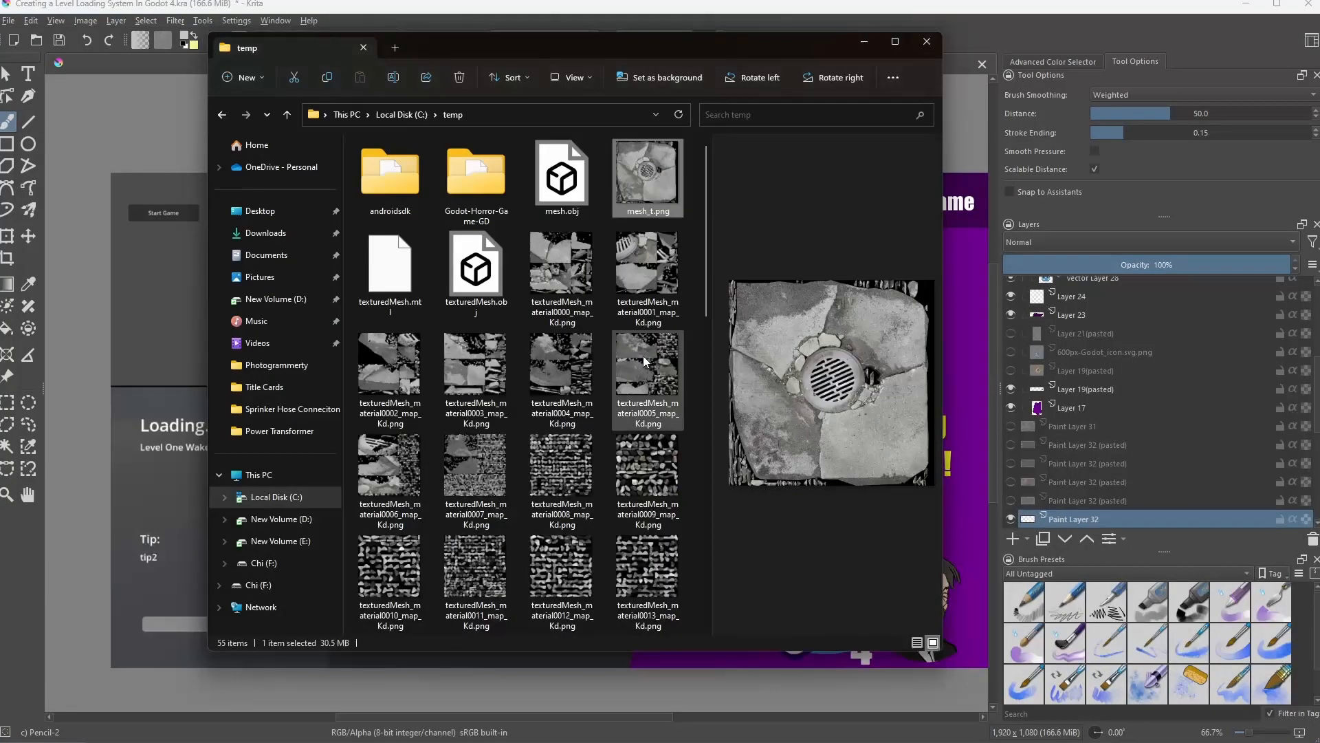
drag(598, 41, 414, 165)
drag(490, 291, 484, 294)
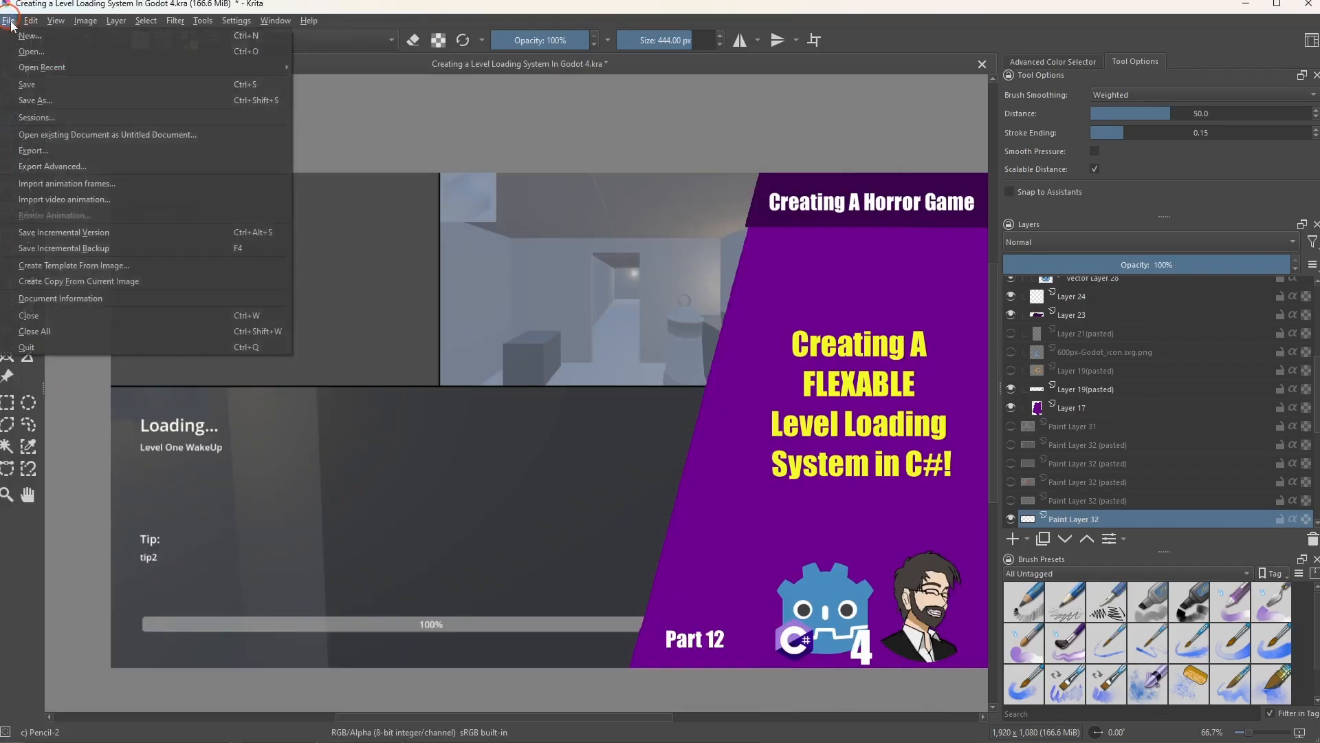
Open mesh_t.png from the C:\temp folder in Krita
click(24, 52)
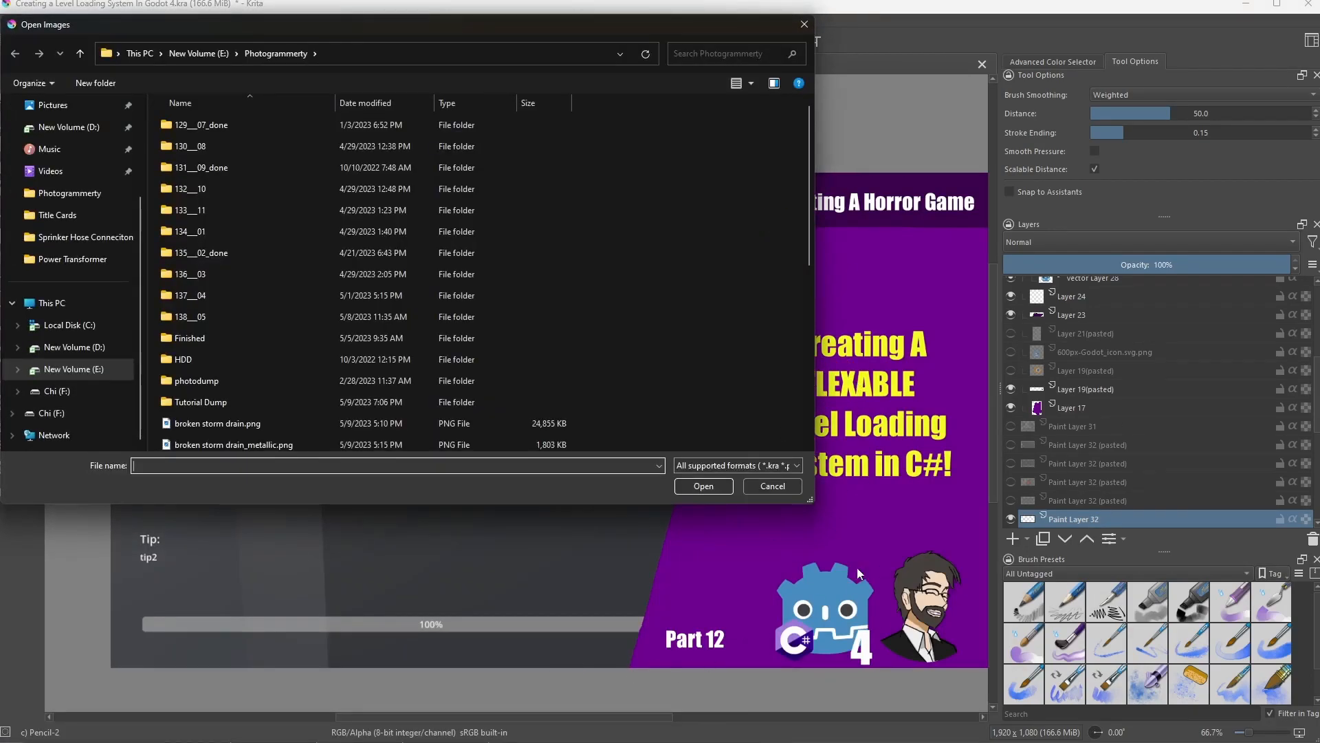
drag(480, 24, 677, 81)
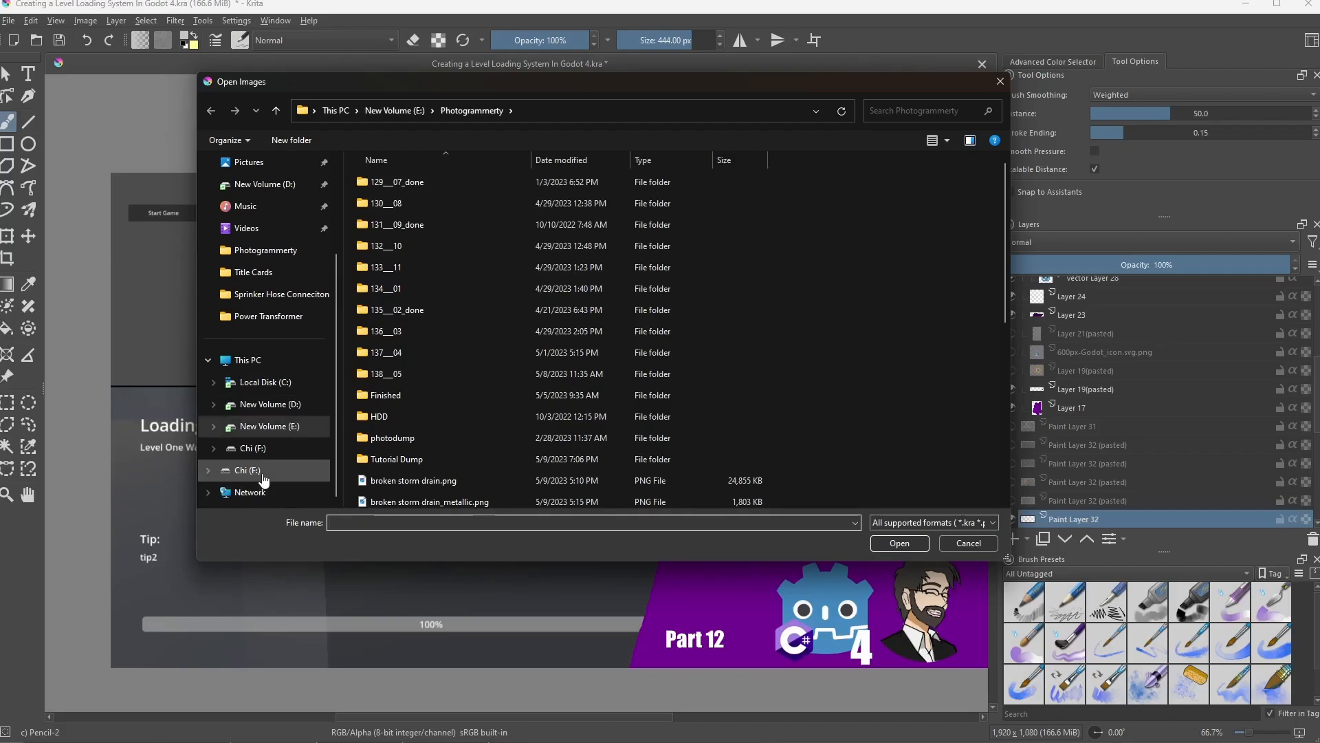
click(255, 382)
click(433, 395)
double_click(382, 458)
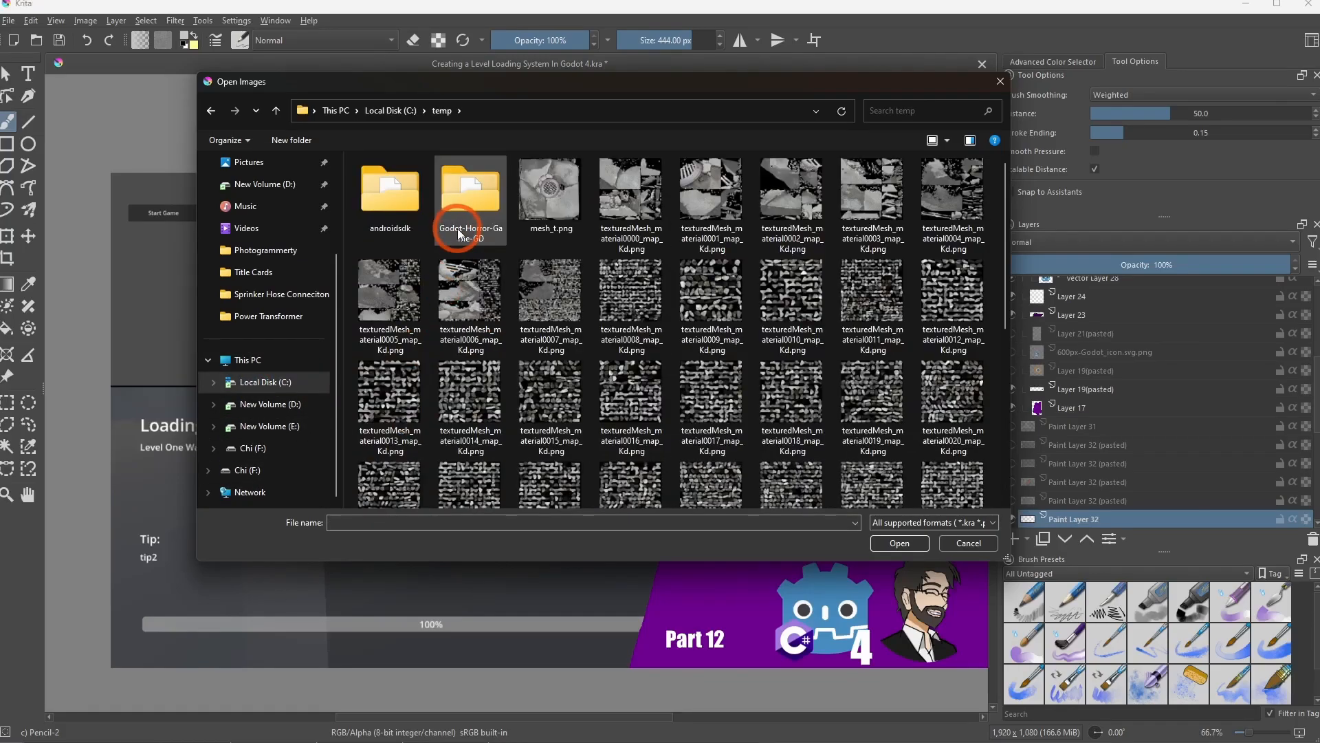
double_click(555, 296)
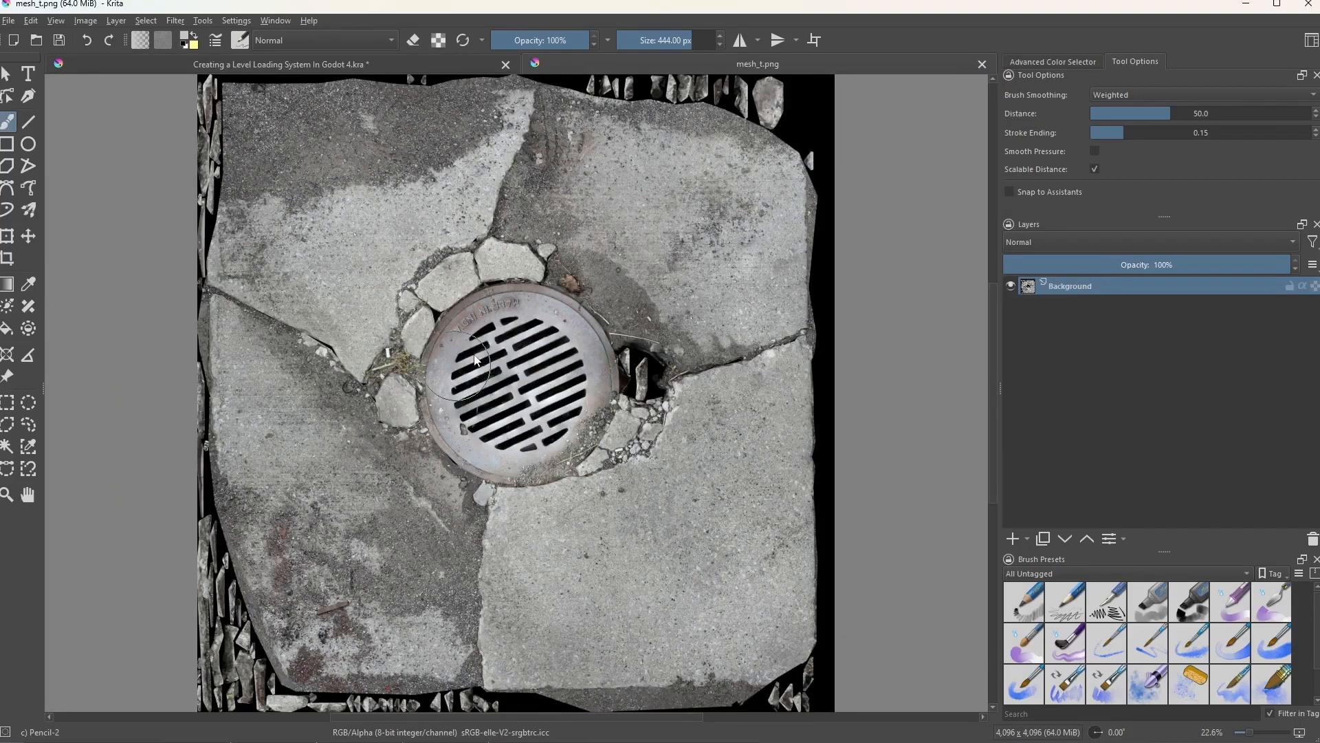
Open the Levels filter for the Background layer and move its dialog clear of the manhole cover
scroll(491, 375, up, 3)
scroll(476, 343, down, 3)
scroll(520, 361, up, 1)
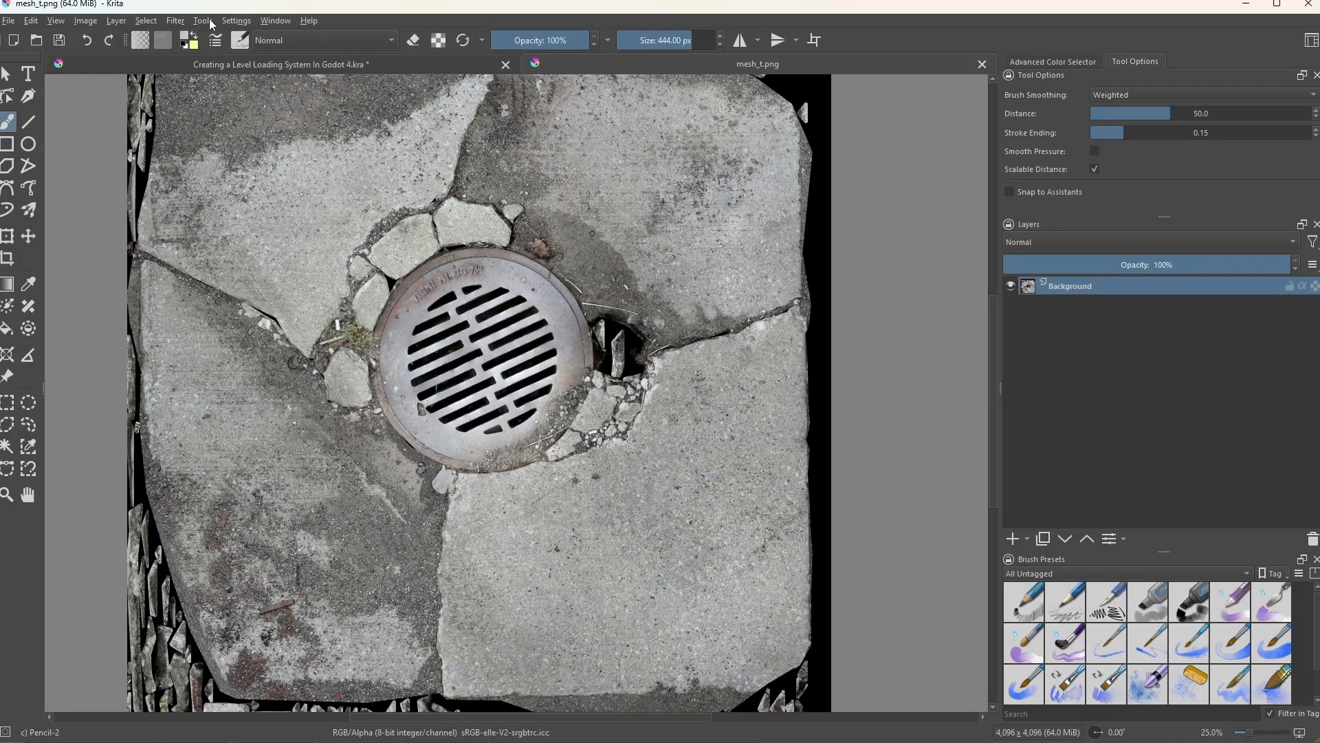
mouse_move(176, 20)
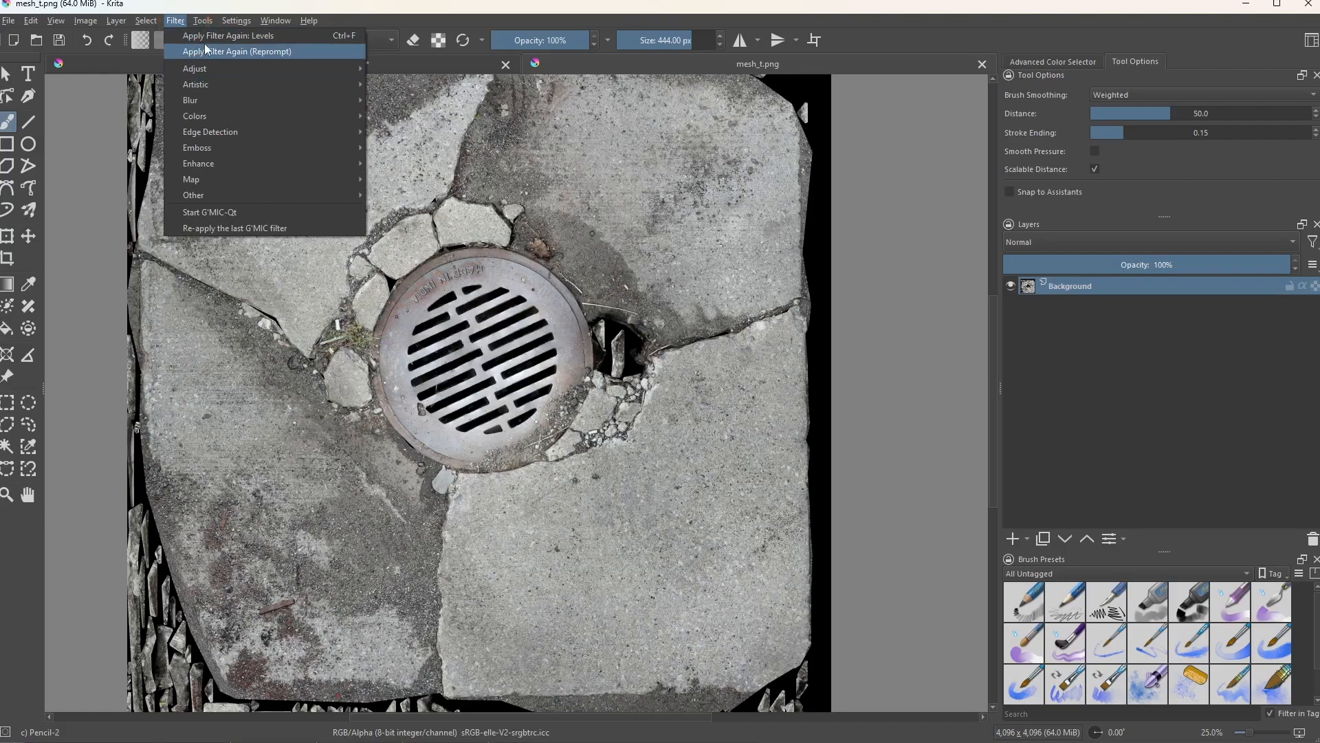
mouse_move(208, 69)
click(425, 214)
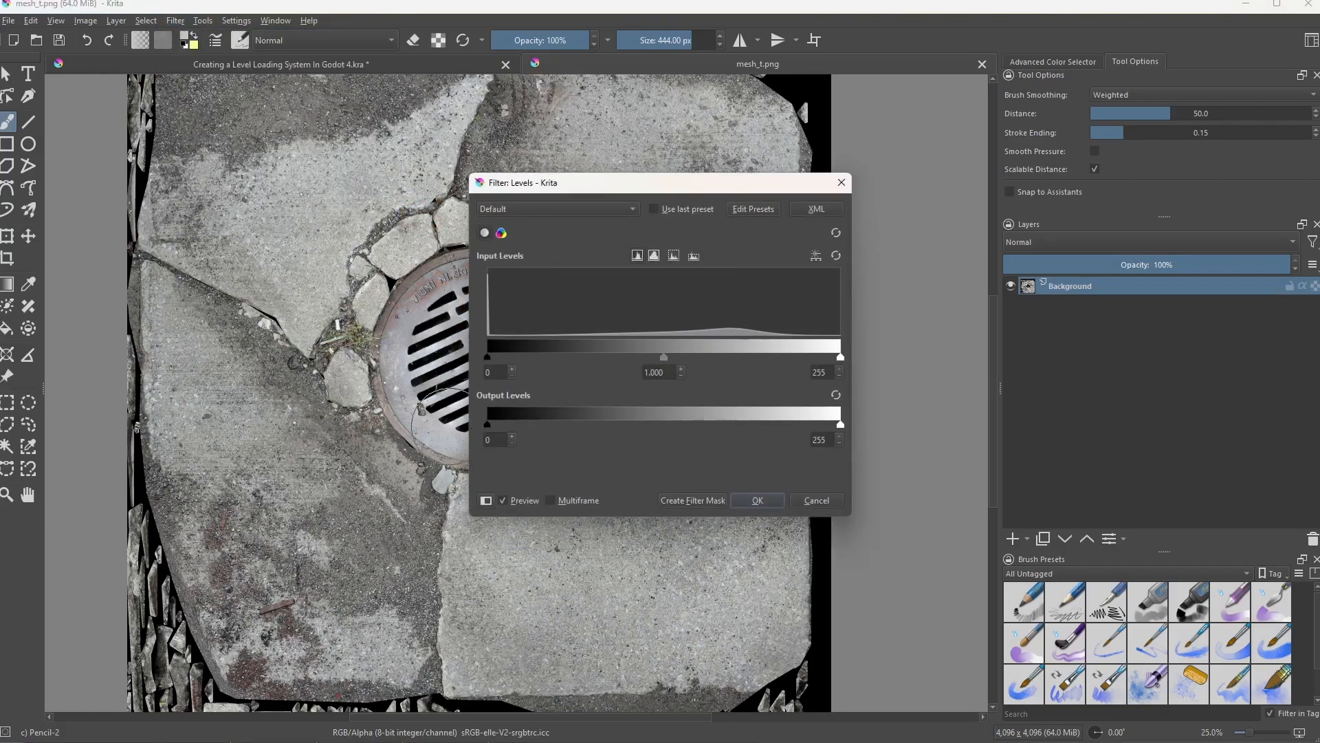
drag(590, 182, 755, 60)
Apply Levels with input black 117, gamma 1.697 and a lowered input white, and add an empty paint layer above the Background
drag(1006, 235, 973, 234)
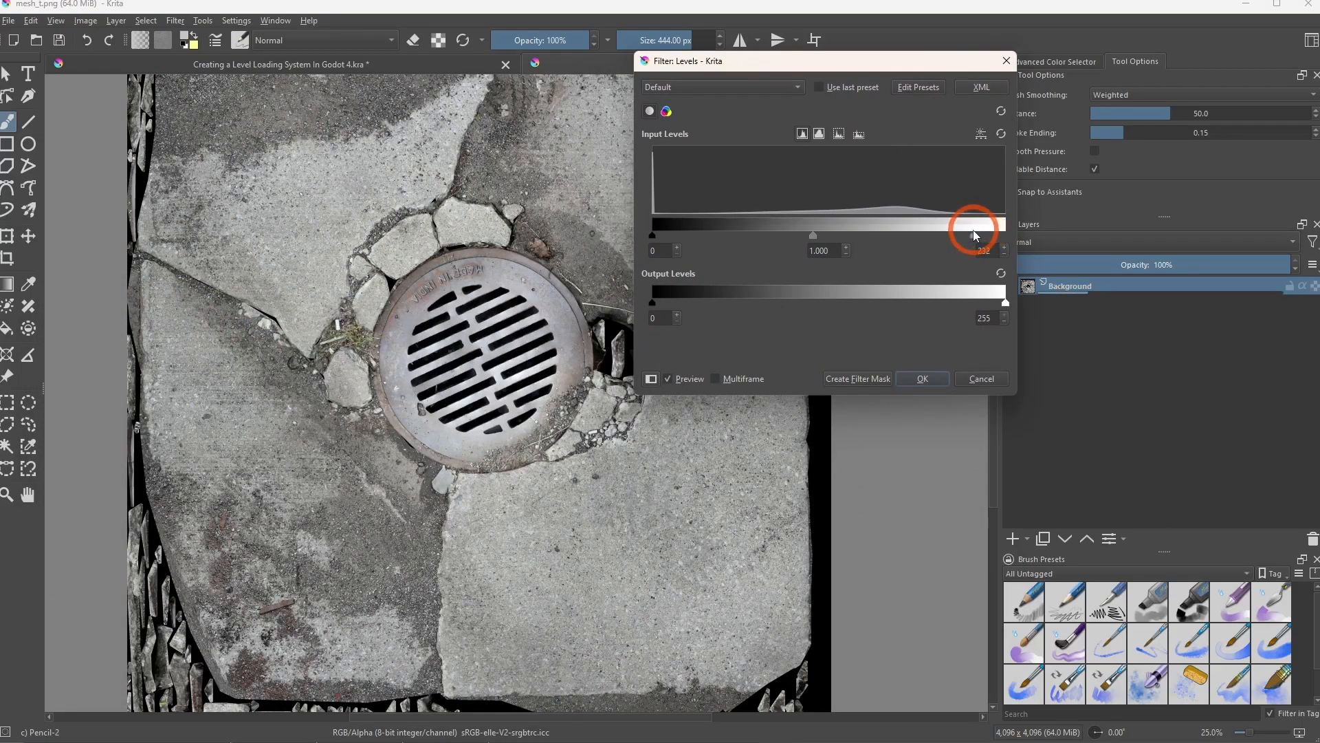
drag(653, 235, 693, 235)
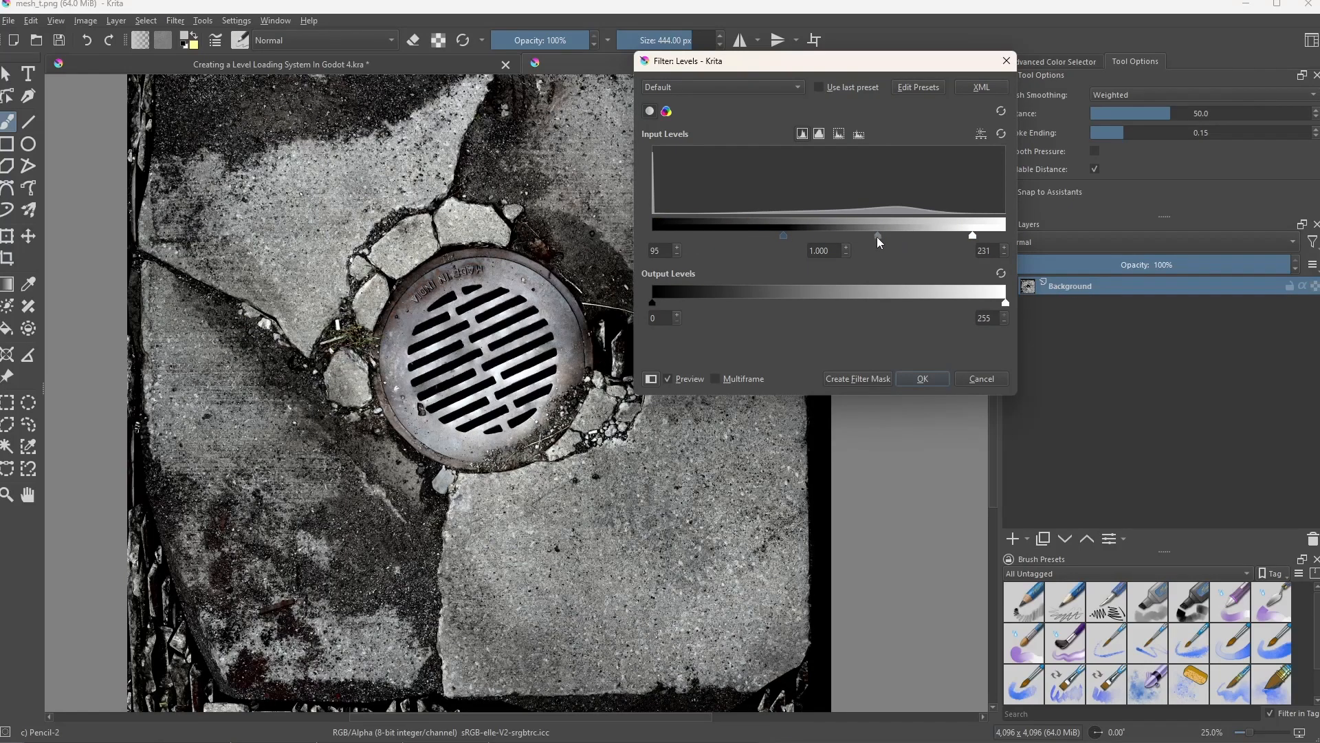
drag(876, 236, 848, 237)
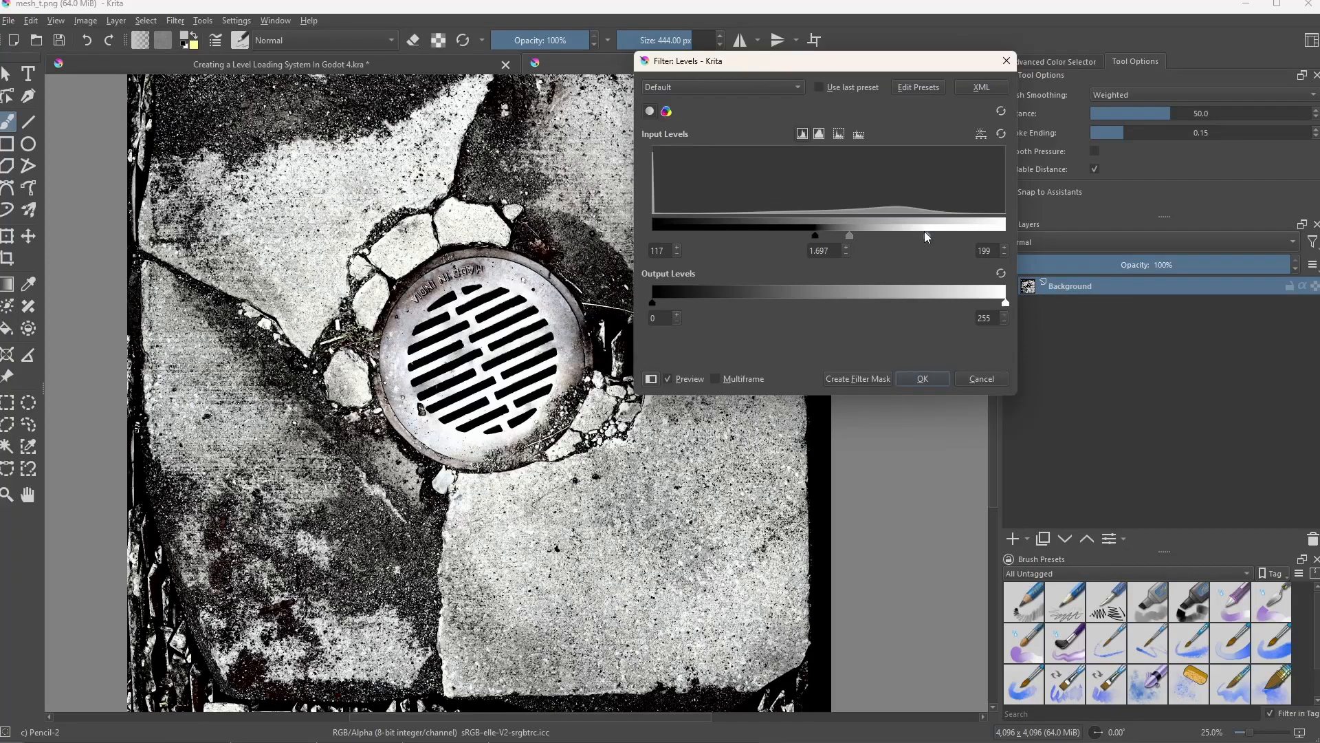
drag(925, 232, 881, 233)
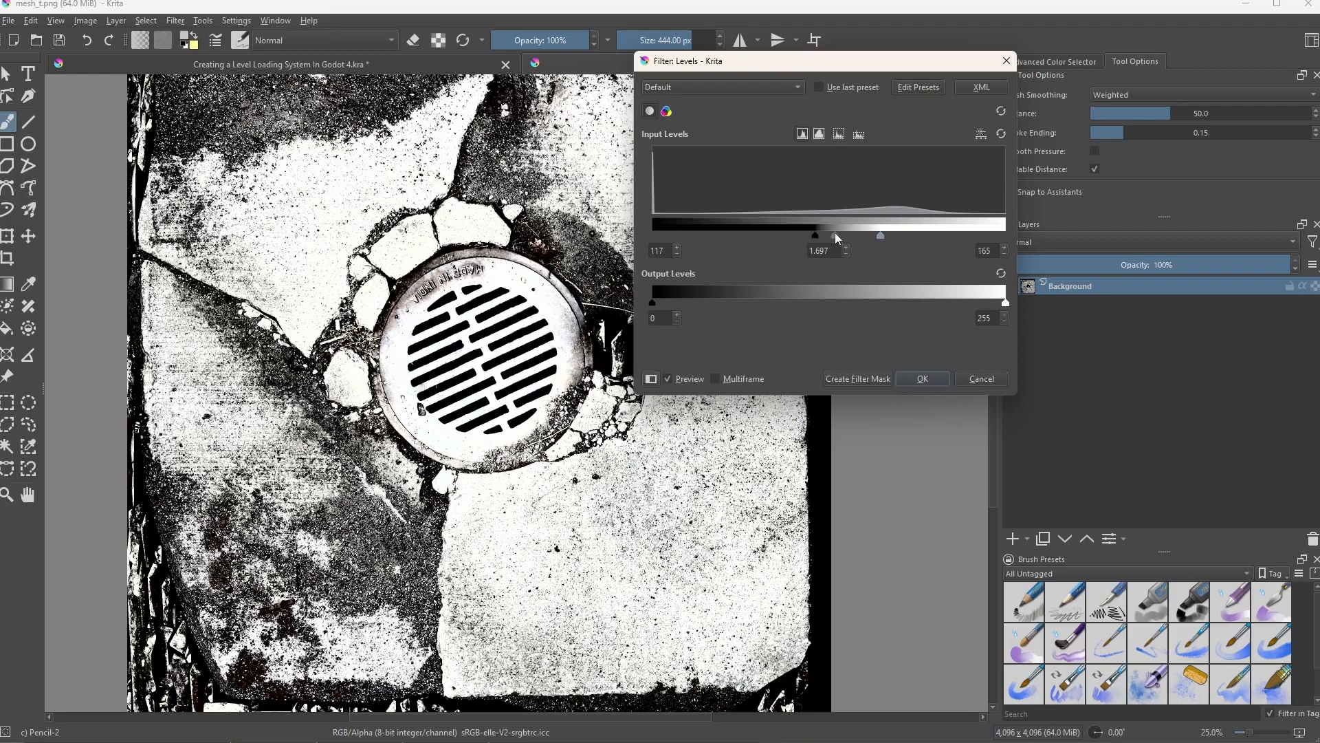
mouse_move(881, 235)
mouse_down()
mouse_move(911, 236)
mouse_move(883, 235)
mouse_move(895, 239)
mouse_up()
click(919, 379)
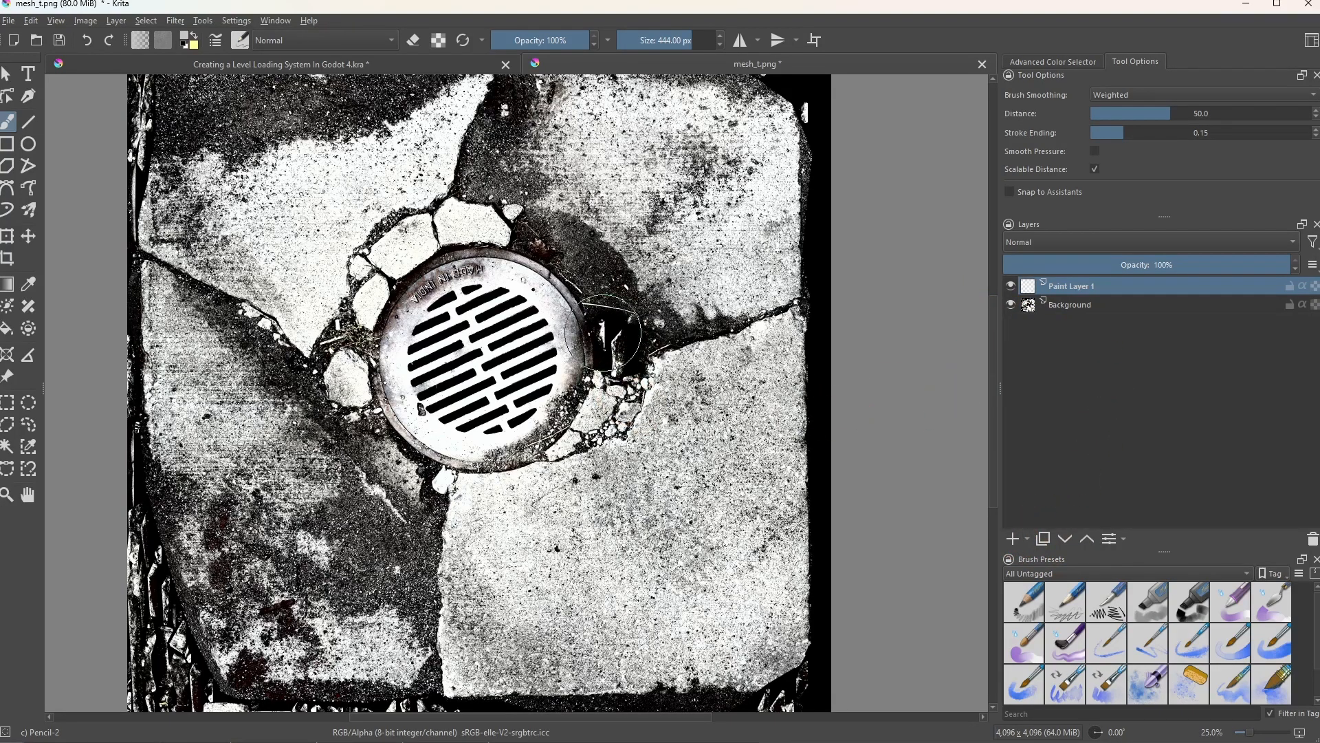
Desaturate the Background layer using the Lightness method
click(234, 21)
click(439, 71)
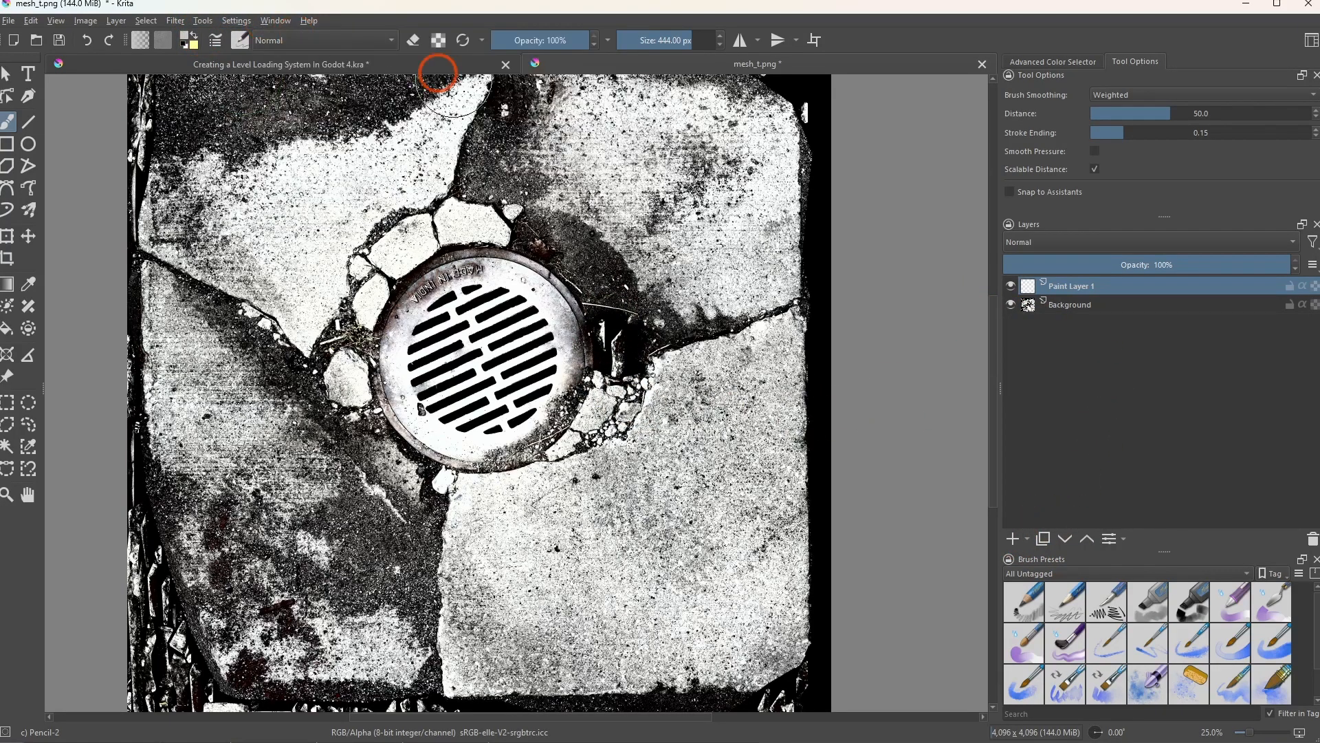
click(1088, 307)
click(175, 21)
click(200, 68)
click(411, 147)
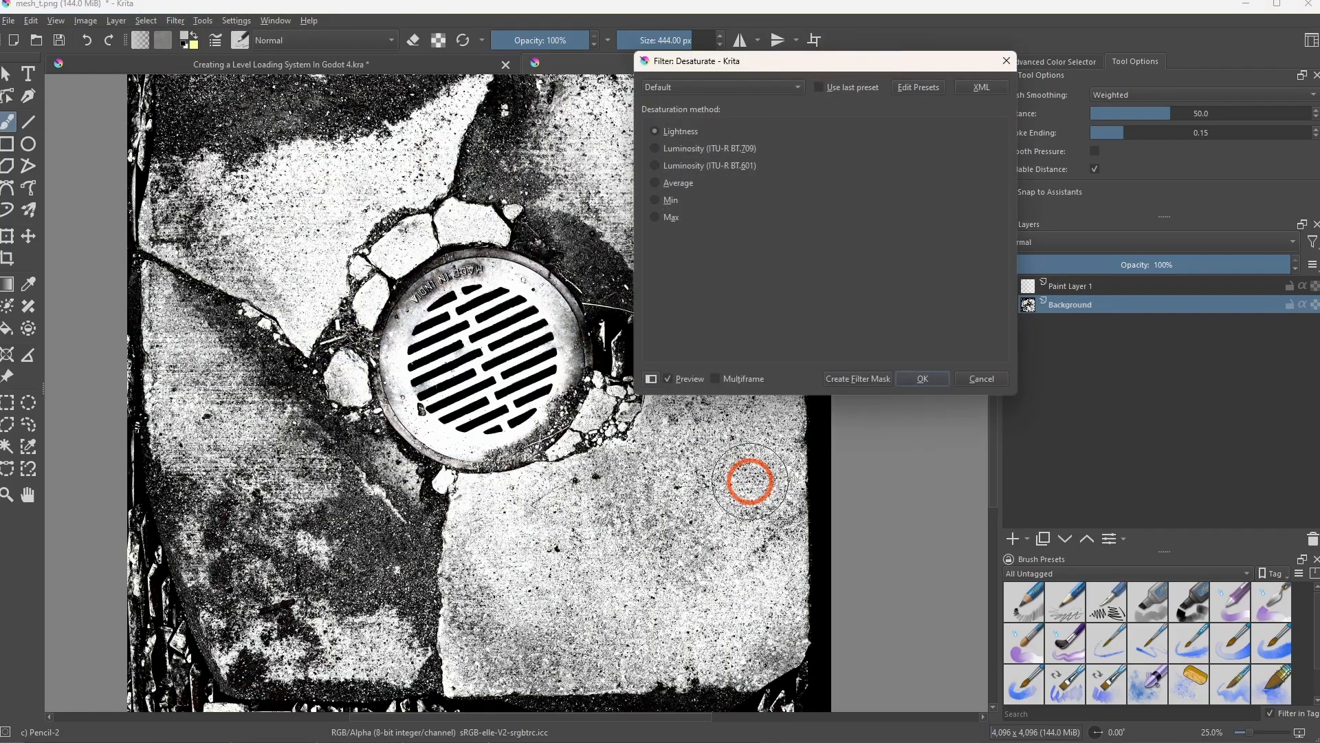
click(916, 383)
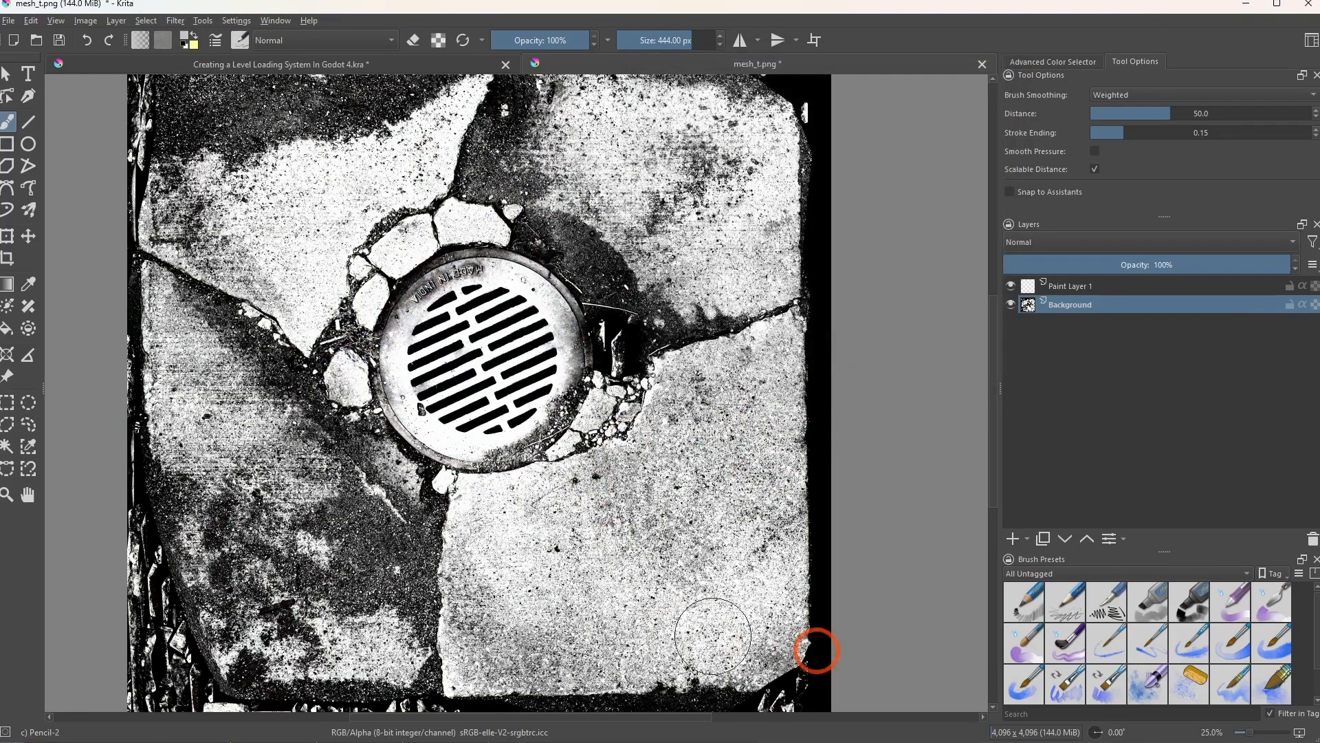
Select Paint Layer 1, enlarge the brush to 1000 px and choose black as the paint colour
click(1070, 286)
scroll(665, 465, down, 4)
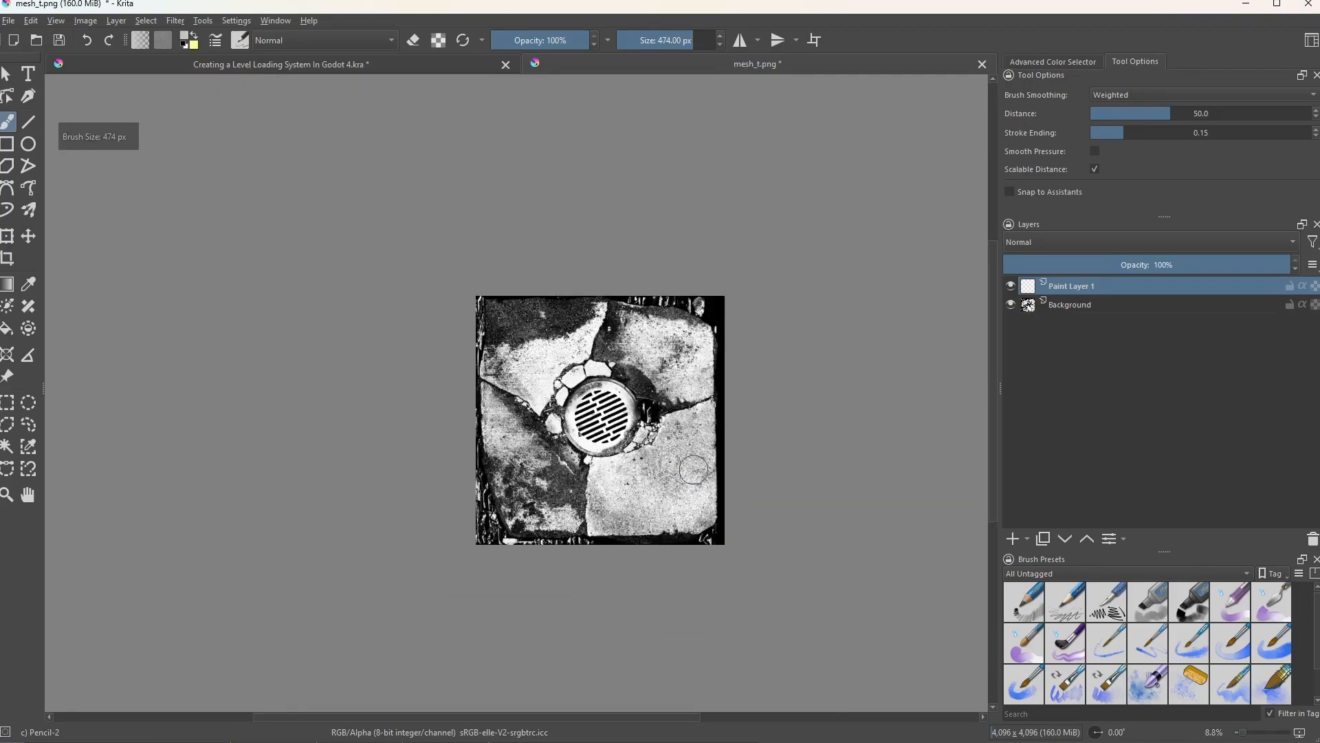
shift+drag(702, 471, 729, 470)
scroll(678, 481, up, 2)
right_click(687, 480)
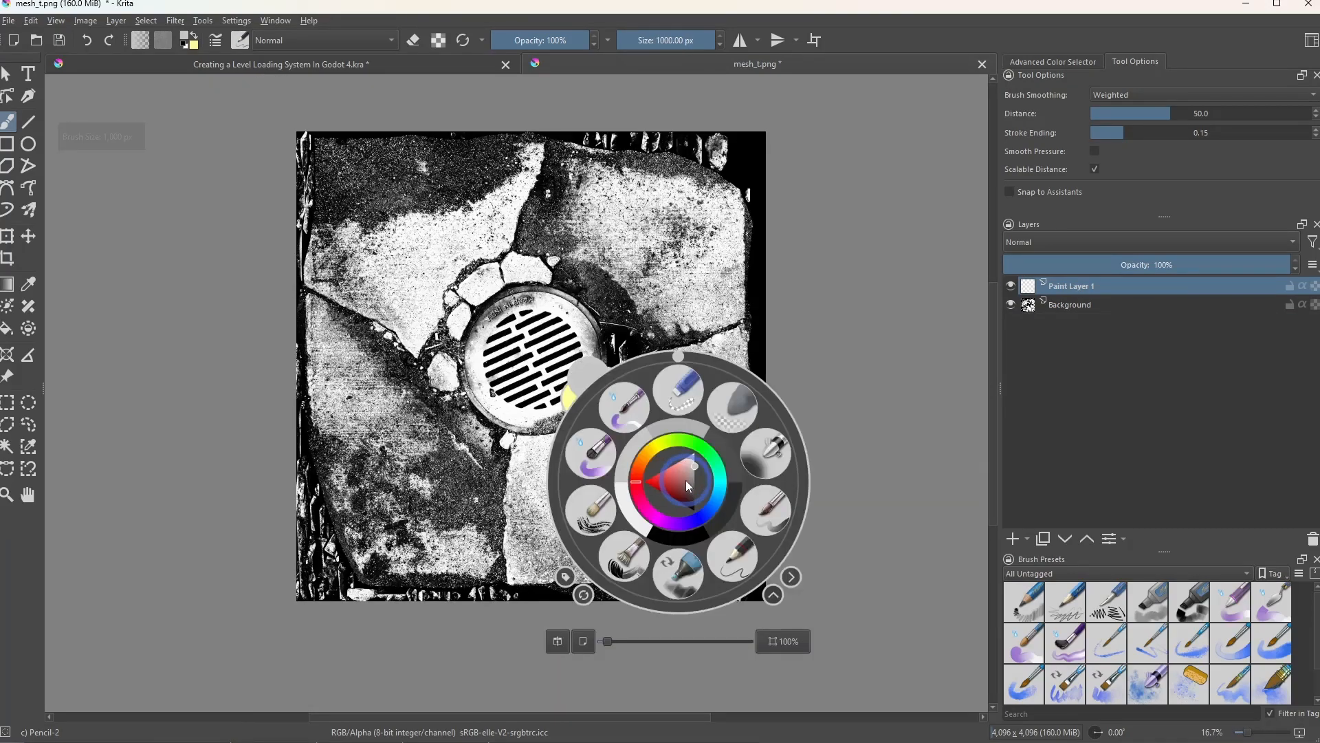
click(694, 532)
click(827, 242)
Paint the concrete surrounding the manhole cover black on Paint Layer 1, working inward from the image borders
mouse_move(762, 220)
mouse_down()
mouse_move(574, 105)
mouse_move(651, 109)
mouse_up()
mouse_move(707, 155)
mouse_down()
mouse_move(333, 156)
mouse_move(248, 383)
mouse_move(580, 610)
mouse_move(802, 601)
mouse_move(805, 519)
mouse_move(574, 539)
mouse_move(619, 559)
mouse_move(755, 512)
mouse_move(654, 141)
mouse_move(708, 207)
mouse_move(580, 162)
mouse_move(396, 143)
mouse_move(327, 296)
mouse_move(404, 507)
mouse_move(404, 555)
mouse_up()
drag(308, 458, 221, 332)
mouse_move(317, 445)
mouse_down()
mouse_move(481, 516)
mouse_move(415, 507)
mouse_move(550, 493)
mouse_up()
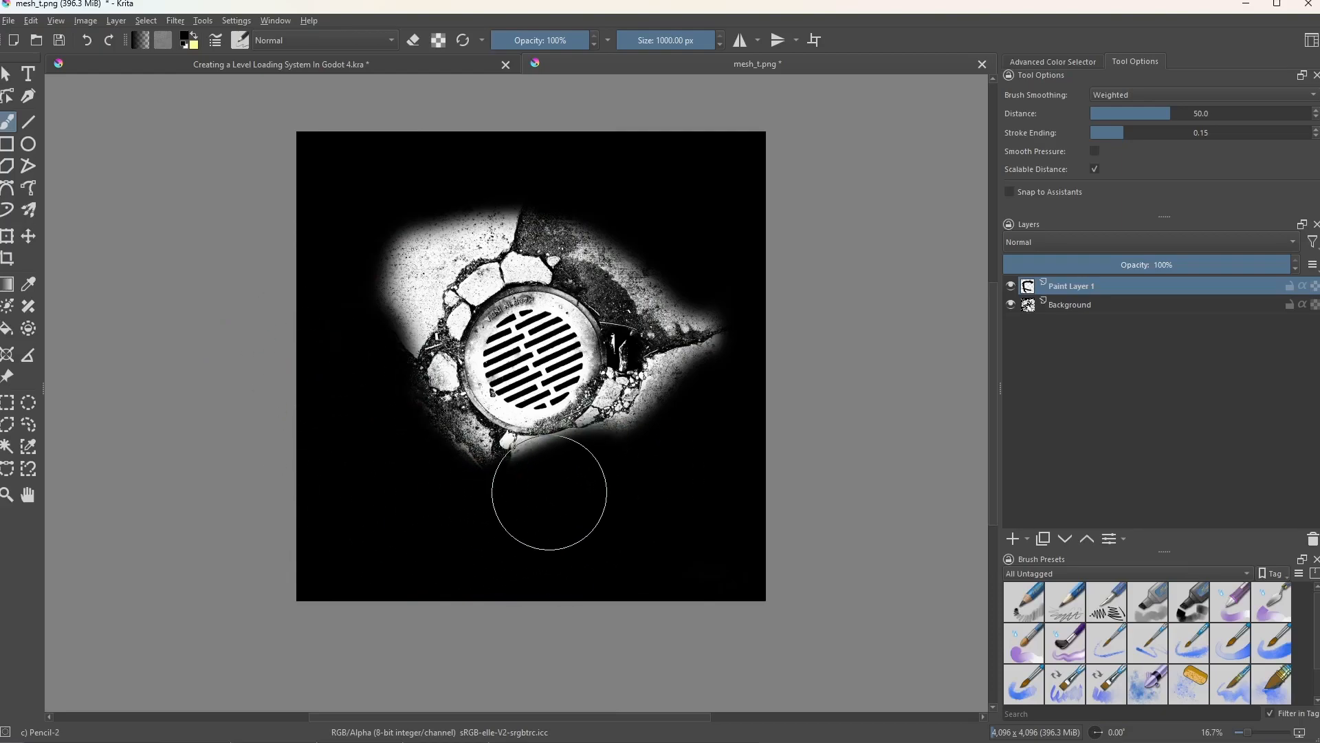
scroll(618, 503, up, 2)
middle_drag(633, 308, 706, 513)
mouse_move(742, 538)
mouse_down()
mouse_move(698, 616)
mouse_move(687, 595)
mouse_move(736, 472)
mouse_move(735, 259)
mouse_move(843, 224)
mouse_move(356, 35)
mouse_move(368, 123)
mouse_move(270, 218)
mouse_move(477, 68)
mouse_move(552, 71)
mouse_move(155, 260)
mouse_move(185, 266)
mouse_move(192, 383)
mouse_move(430, 734)
mouse_move(454, 695)
mouse_move(248, 513)
mouse_move(174, 533)
mouse_up()
Reduce the brush to 215 px and paint the remaining stones and cracks around the cover's rim black
key(bracketleft)
key(bracketleft)
key(bracketleft)
key(bracketleft)
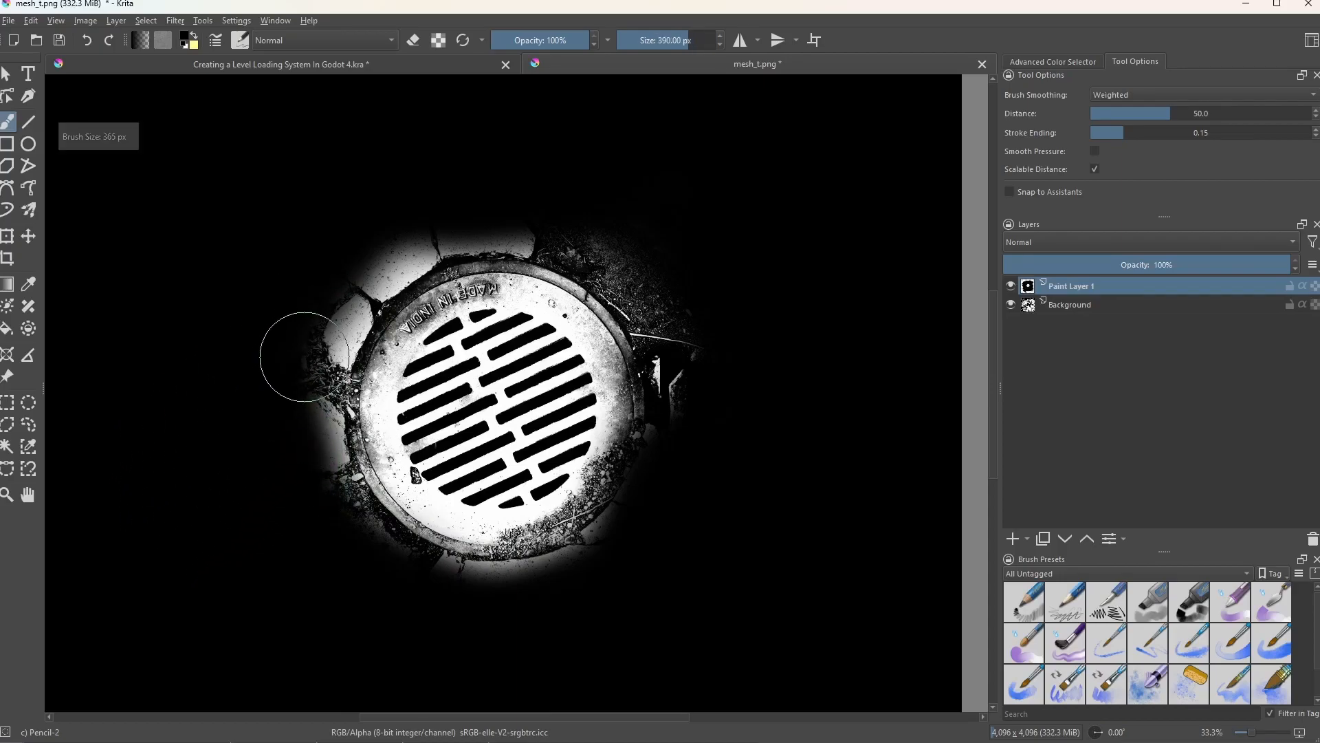
mouse_move(309, 355)
mouse_down()
mouse_move(357, 280)
mouse_move(331, 357)
mouse_move(383, 251)
mouse_up()
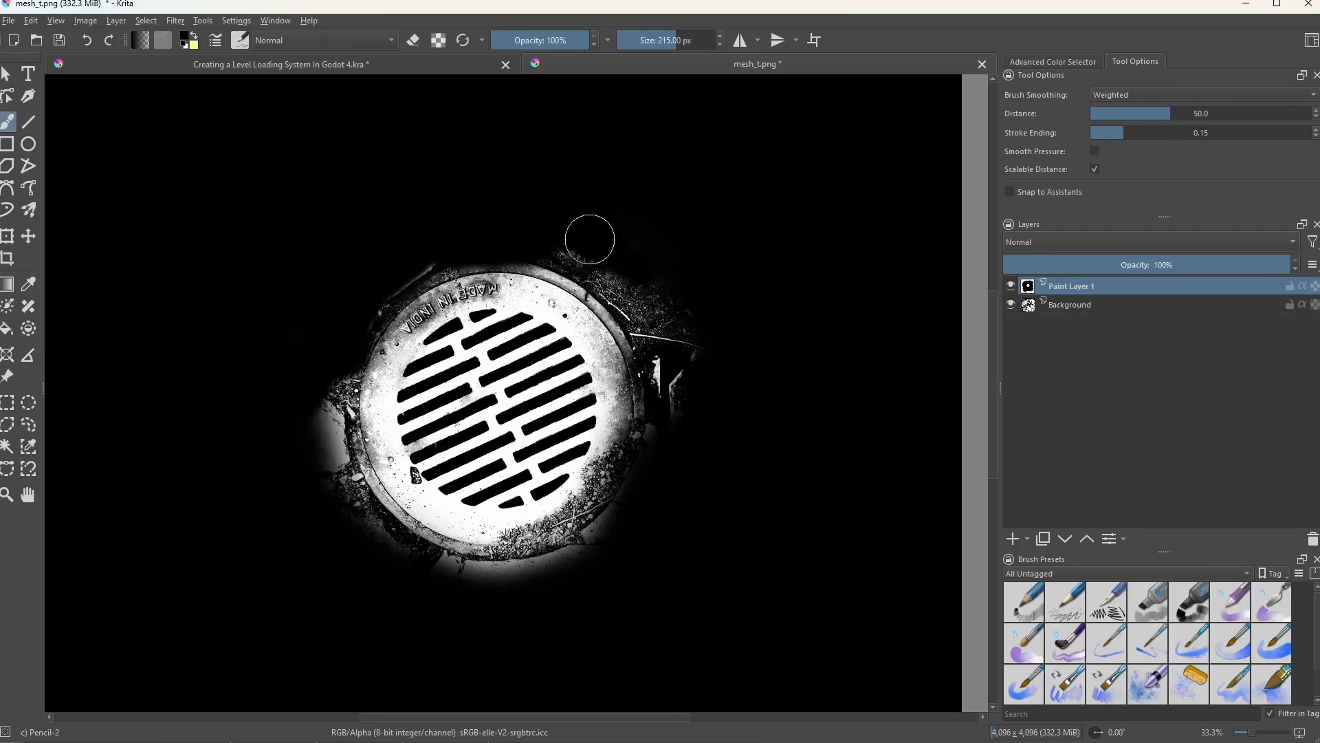
drag(578, 253, 694, 346)
mouse_move(687, 342)
mouse_down()
mouse_move(628, 316)
mouse_move(686, 445)
mouse_up()
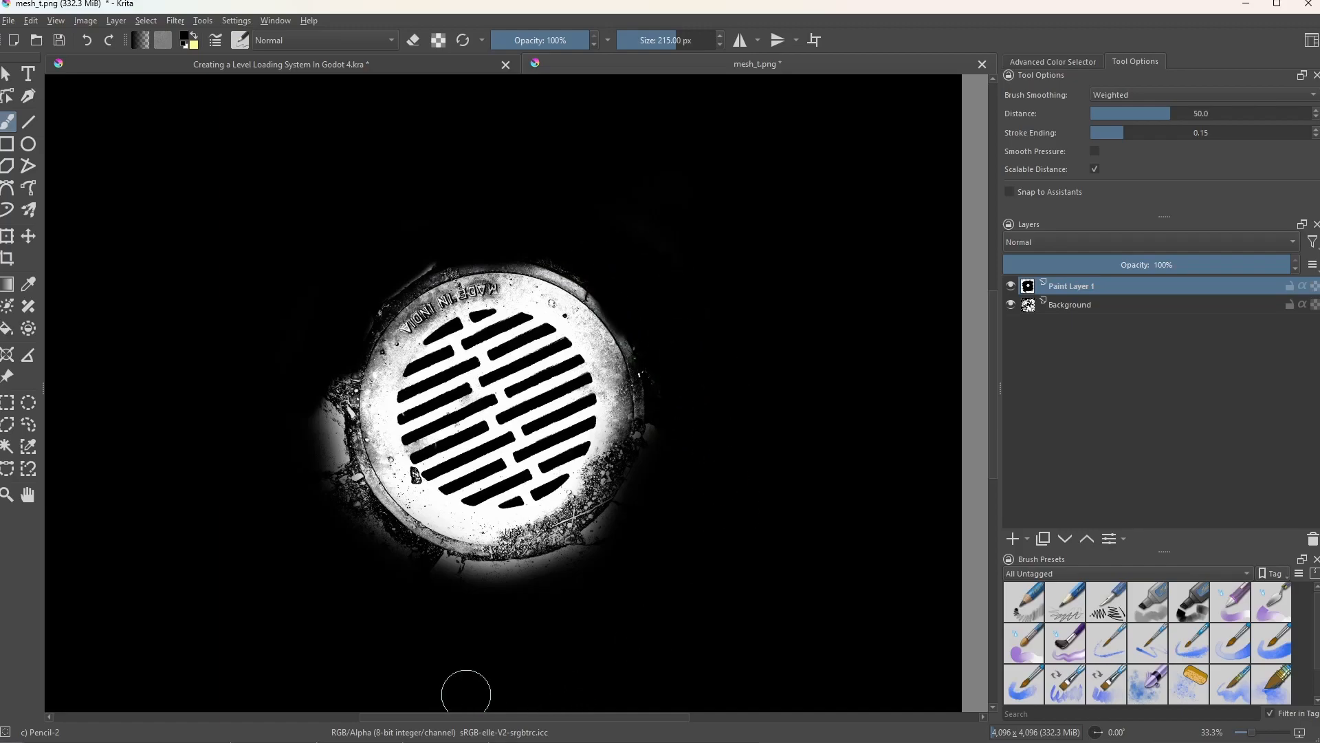
mouse_move(601, 579)
mouse_down()
mouse_move(546, 592)
mouse_move(596, 580)
mouse_up()
mouse_move(448, 631)
mouse_down()
mouse_move(396, 563)
mouse_move(342, 533)
mouse_move(327, 392)
mouse_move(323, 424)
mouse_up()
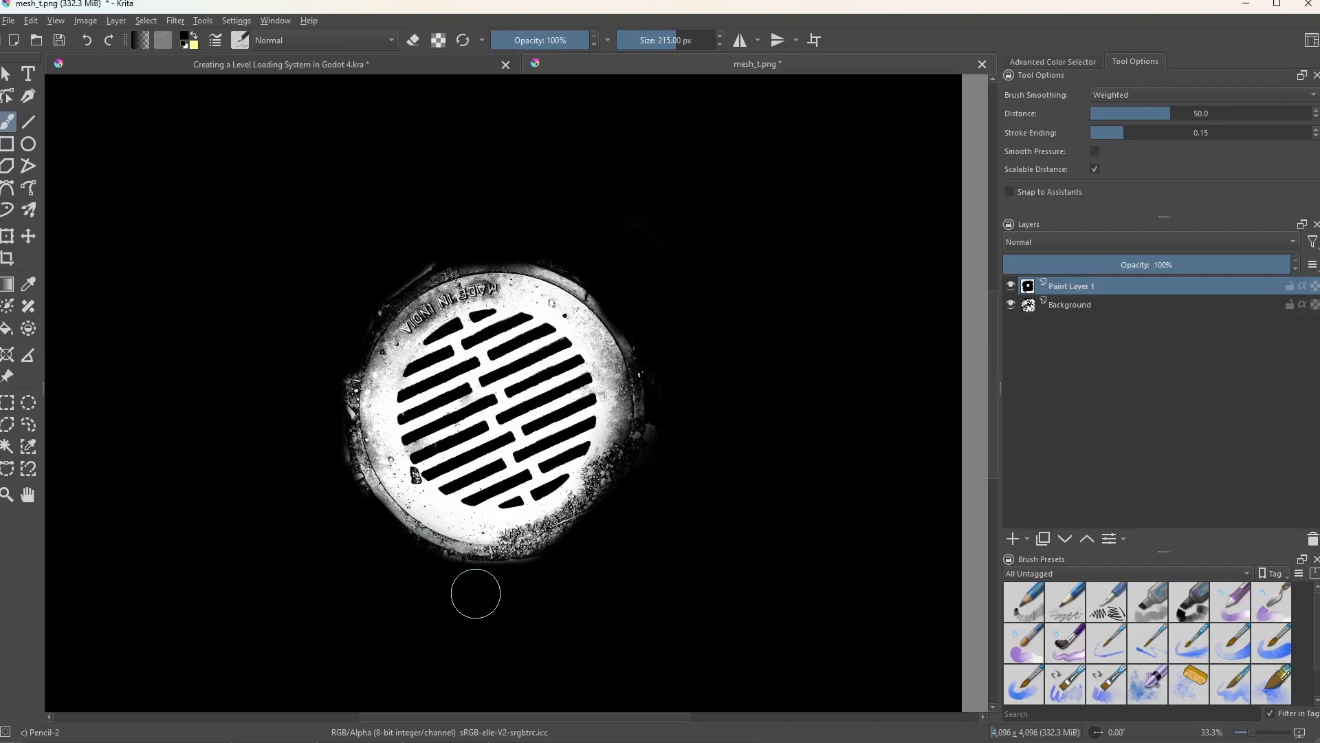
Erase the black paint over the gravelly lower-right edge of the manhole cover on Paint Layer 1
mouse_move(570, 370)
mouse_down()
mouse_move(598, 319)
mouse_move(622, 337)
mouse_move(595, 351)
mouse_move(598, 507)
mouse_move(528, 543)
mouse_move(596, 520)
mouse_up()
scroll(586, 536, up, 1)
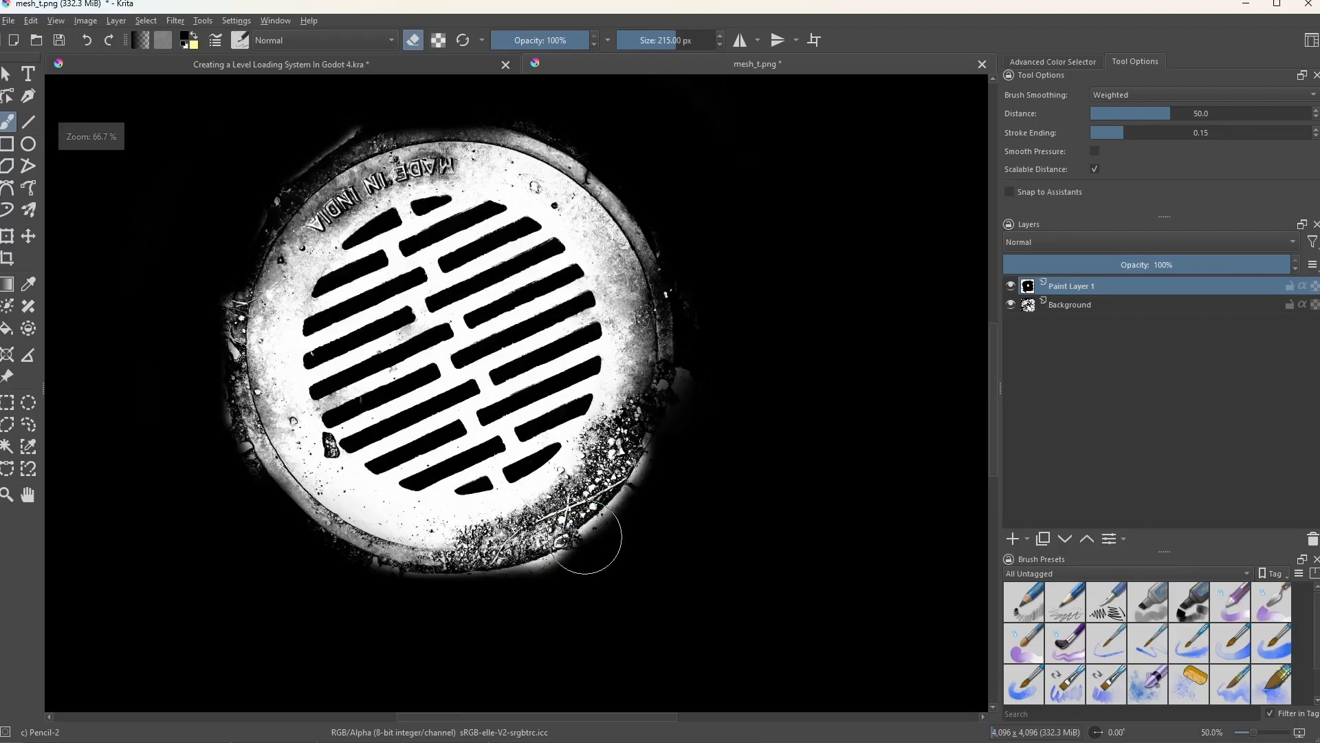
scroll(585, 538, up, 2)
Reduce the brush to 110 px and black out the gravel and twigs over the cover's lower-right edge, alternating painting and erasing
key(bracketleft)
key(bracketleft)
key(bracketleft)
key(bracketleft)
key(bracketleft)
key(bracketleft)
key(bracketleft)
key(bracketleft)
key(bracketleft)
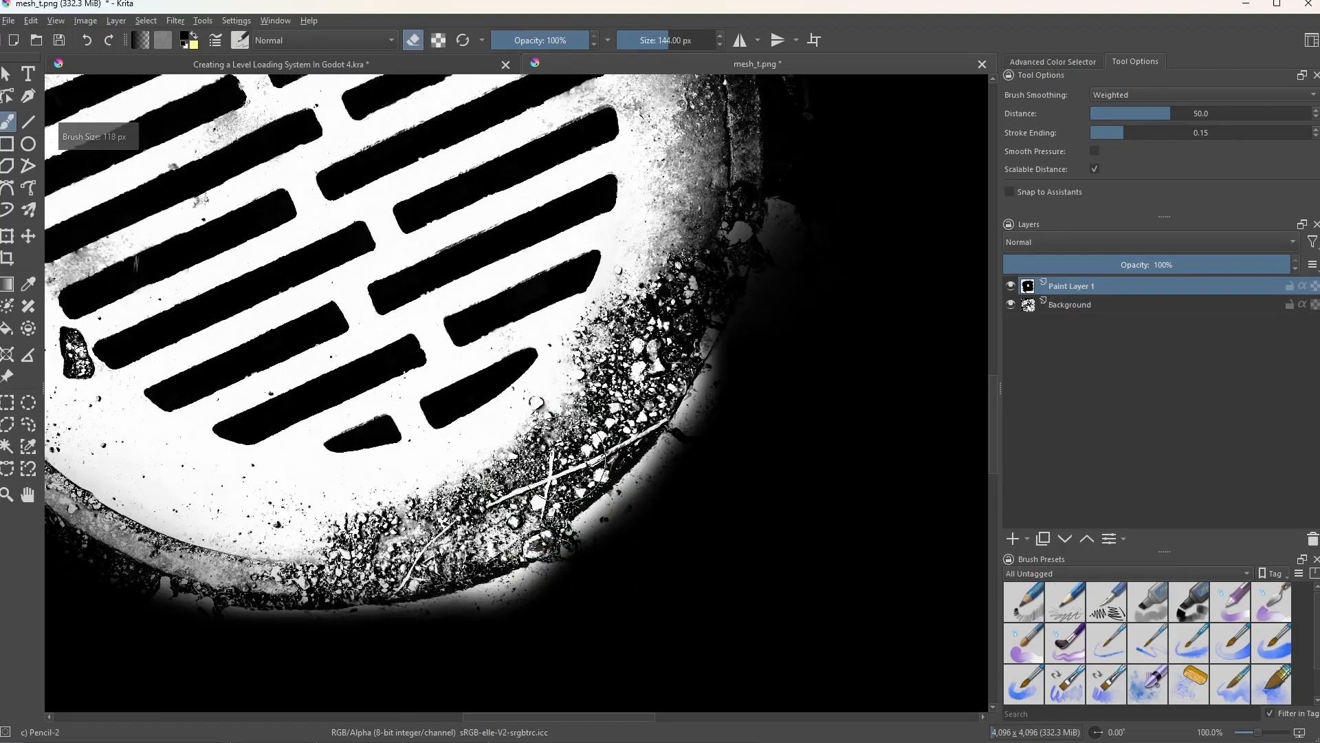
mouse_move(663, 371)
mouse_down()
mouse_move(643, 348)
mouse_move(690, 282)
mouse_move(654, 377)
mouse_move(522, 495)
mouse_move(530, 486)
mouse_move(386, 574)
mouse_move(566, 492)
mouse_move(650, 413)
mouse_move(654, 345)
mouse_move(610, 360)
mouse_move(605, 386)
mouse_move(509, 489)
mouse_move(368, 545)
mouse_move(466, 516)
mouse_move(534, 463)
mouse_move(565, 462)
mouse_up()
mouse_move(361, 562)
mouse_down()
mouse_move(348, 560)
mouse_move(601, 507)
mouse_up()
key(e)
mouse_move(524, 610)
mouse_down()
mouse_move(672, 442)
mouse_move(706, 427)
mouse_move(772, 265)
mouse_up()
middle_drag(772, 265, 761, 298)
key(e)
mouse_move(771, 230)
mouse_down()
mouse_move(725, 431)
mouse_move(462, 693)
mouse_move(640, 557)
mouse_move(595, 580)
mouse_move(660, 489)
mouse_move(518, 633)
mouse_up()
mouse_move(357, 686)
mouse_down()
mouse_move(303, 671)
mouse_move(575, 569)
mouse_move(741, 340)
mouse_move(675, 451)
mouse_move(595, 530)
mouse_up()
key(e)
mouse_move(666, 386)
mouse_down()
mouse_move(640, 385)
mouse_move(575, 518)
mouse_move(651, 434)
mouse_move(637, 419)
mouse_move(647, 348)
mouse_move(716, 359)
mouse_move(711, 410)
mouse_move(707, 395)
mouse_move(628, 369)
mouse_move(610, 412)
mouse_up()
key(e)
scroll(660, 584, down, 4)
scroll(652, 535, up, 2)
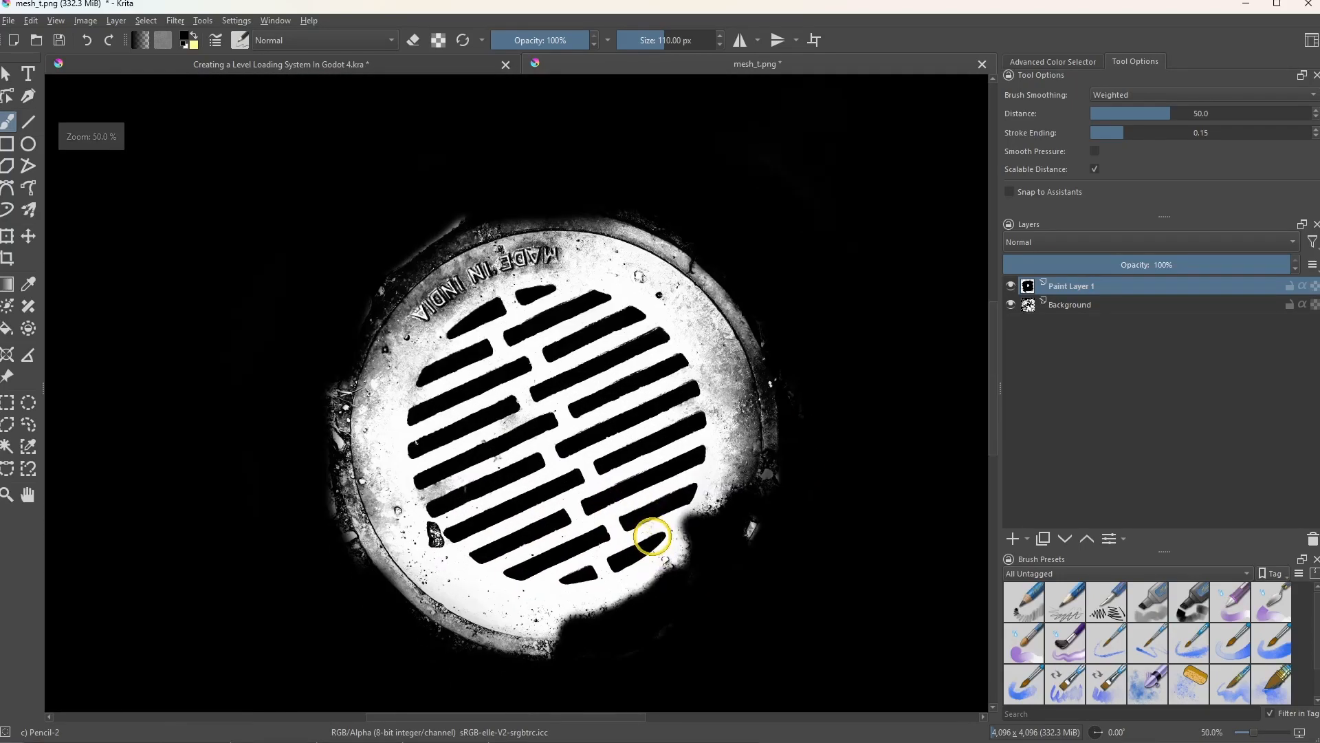
Try painting the debris along the cover's left rim black on Paint Layer 1, and erase that touch-up
mouse_move(348, 571)
mouse_down()
mouse_move(316, 507)
mouse_move(340, 536)
mouse_up()
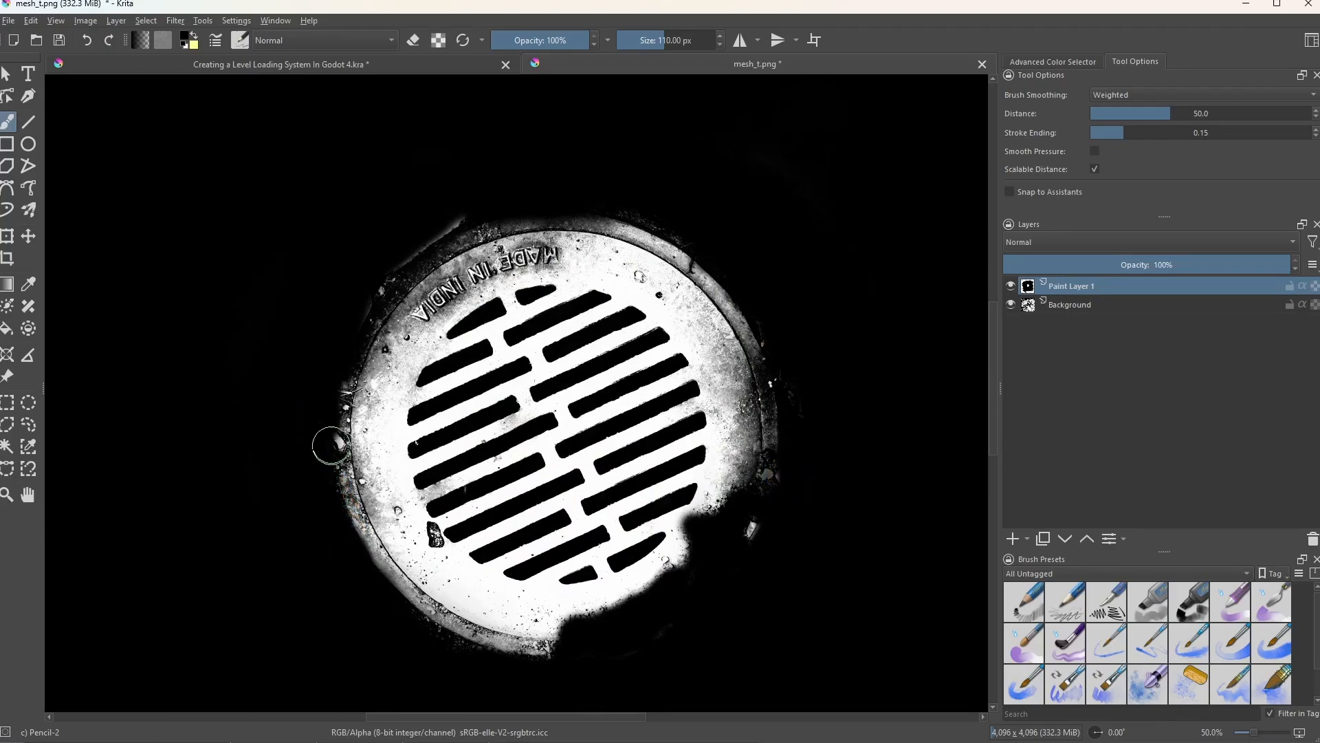
mouse_move(352, 460)
mouse_down()
mouse_move(342, 443)
mouse_move(354, 449)
mouse_up()
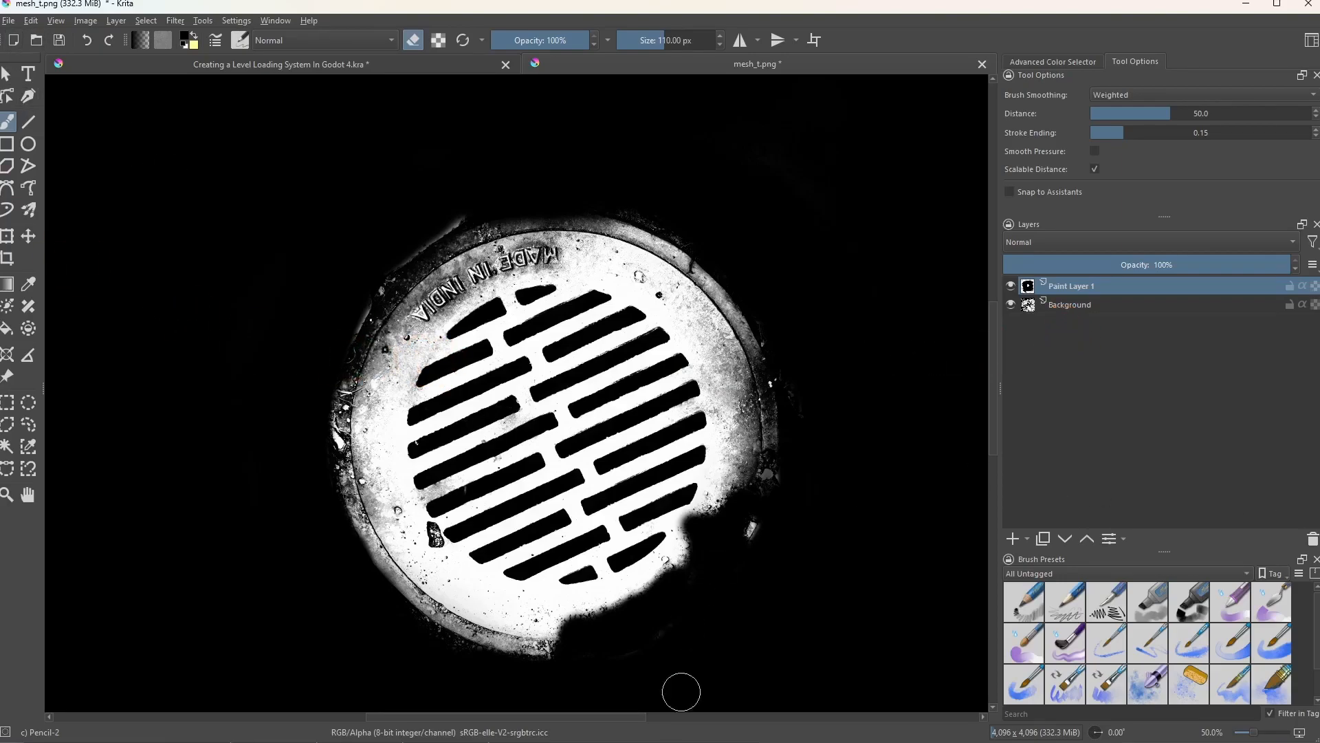
Switch to File Explorer and insert mesh_t.png from the temp folder into the Krita image as a new top layer
key(alt+Tab)
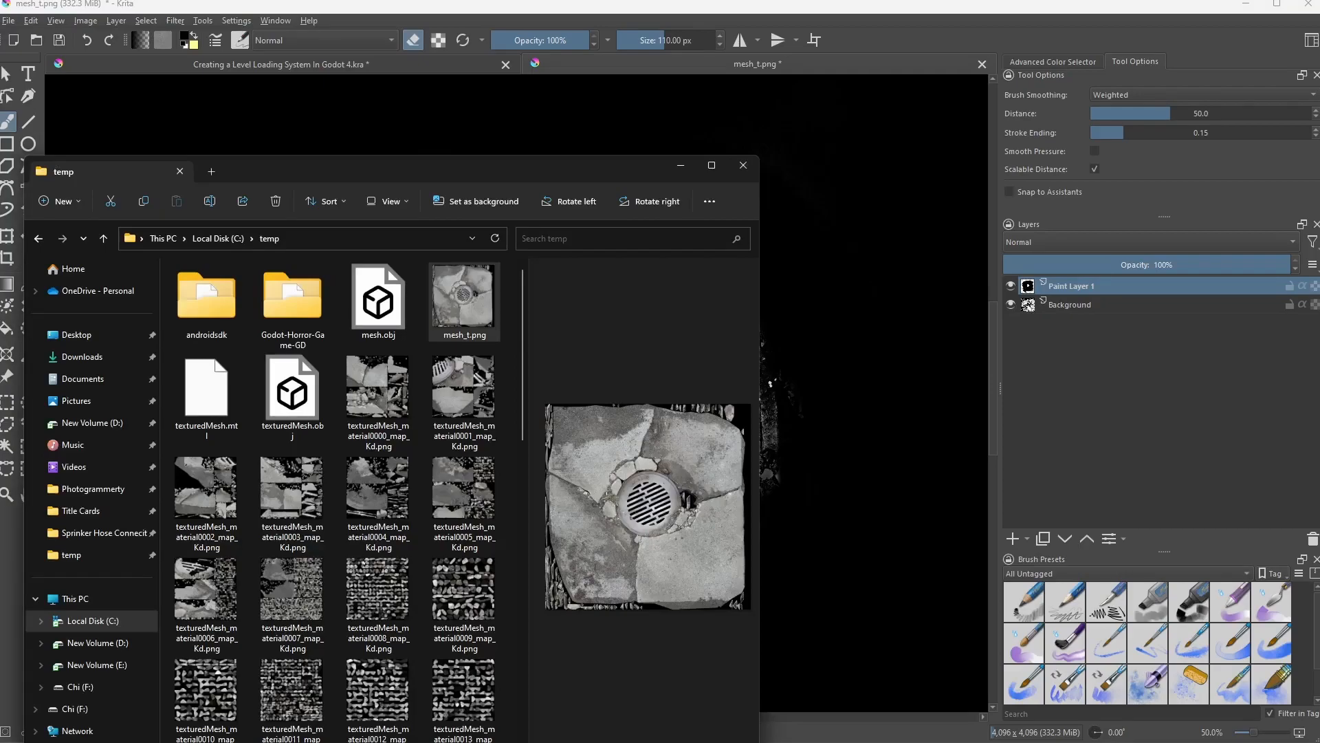
drag(469, 302, 1101, 352)
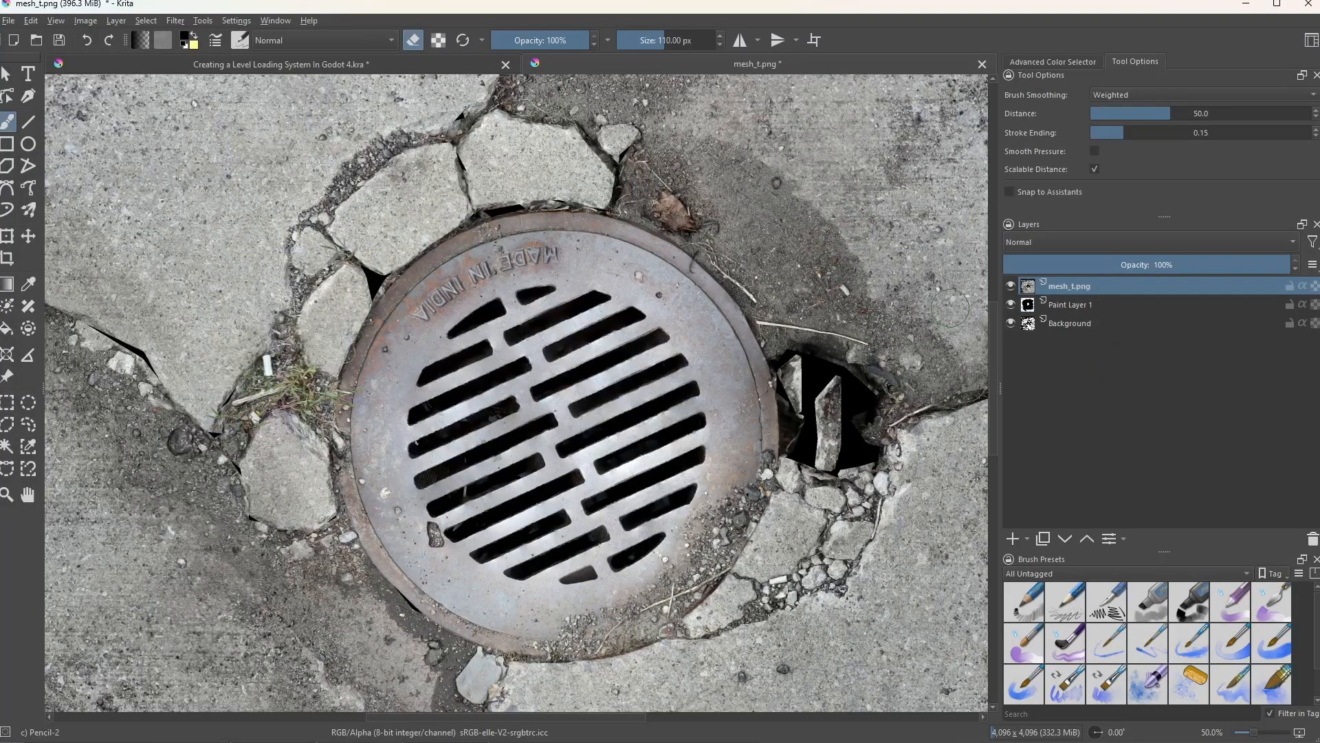
scroll(547, 377, down, 3)
Try to select the manhole cover's metal surface by similar colour at threshold 17, and clear the selection
click(554, 309)
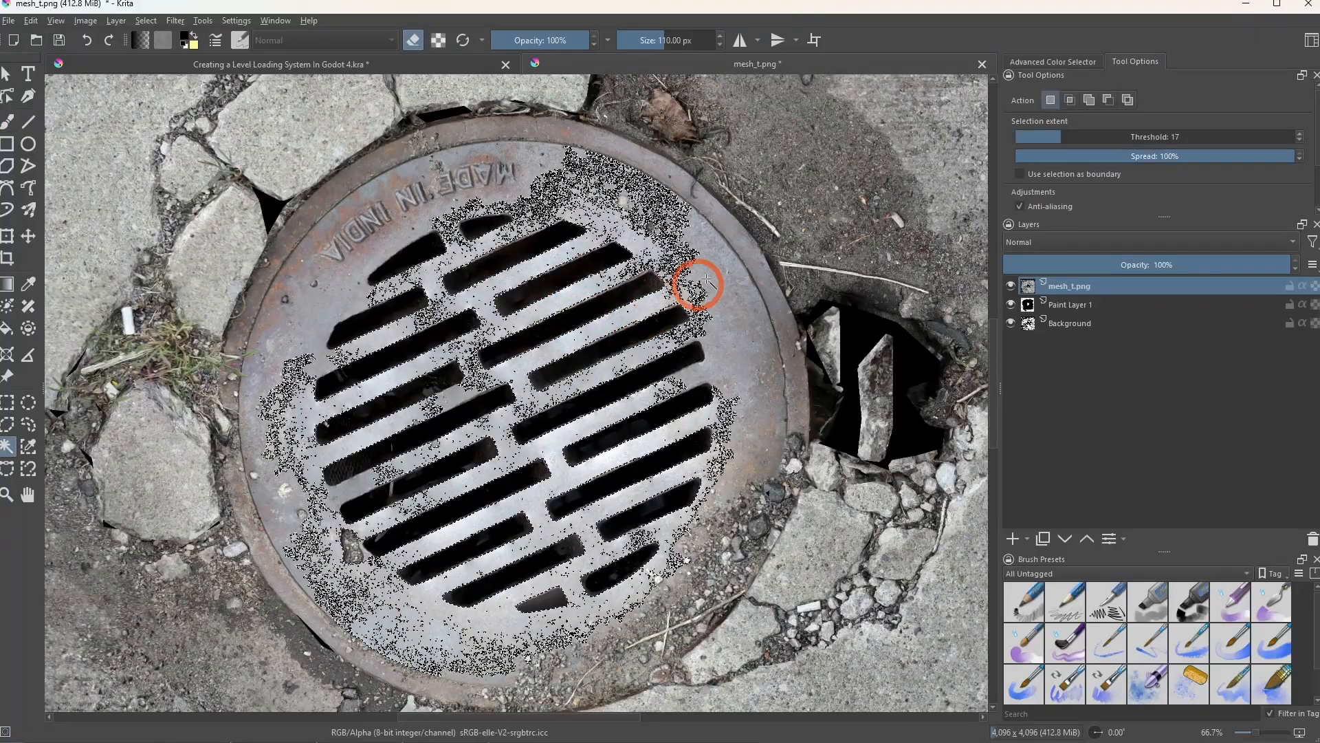
click(645, 211)
click(487, 174)
click(425, 182)
click(385, 208)
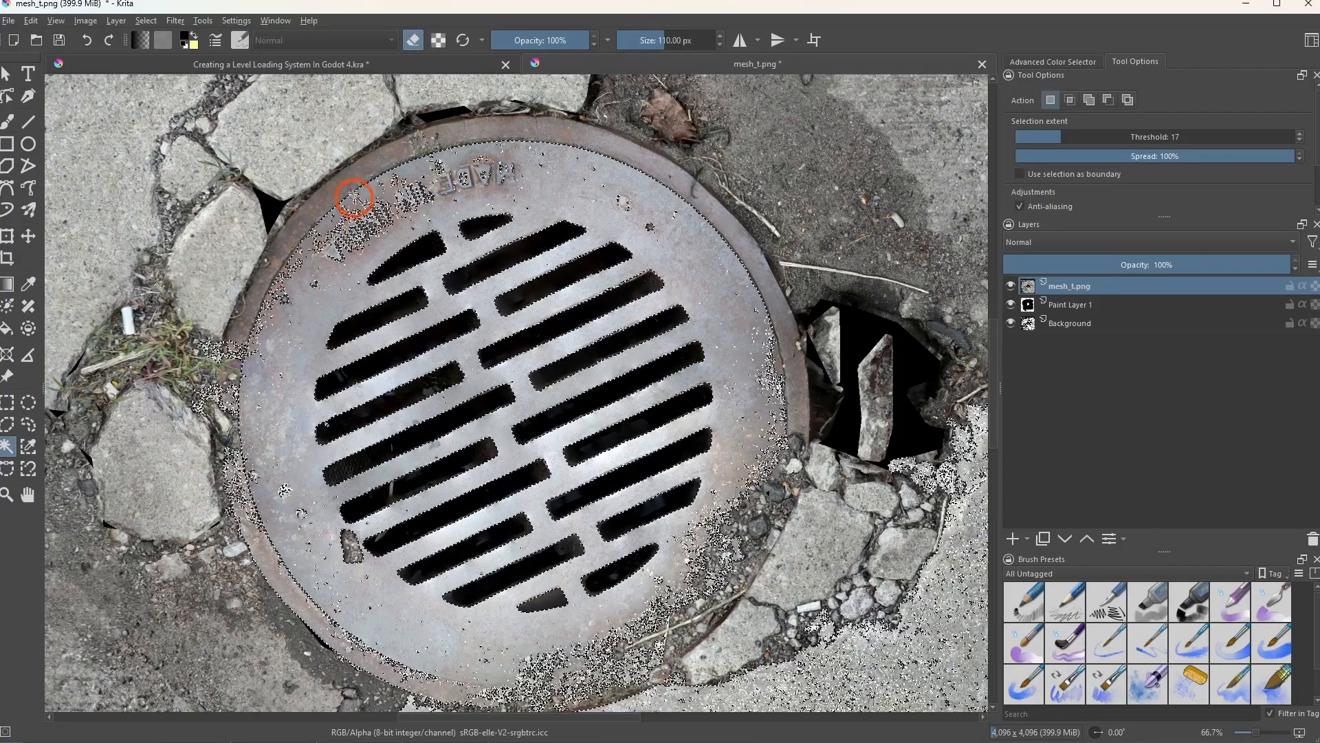
click(330, 170)
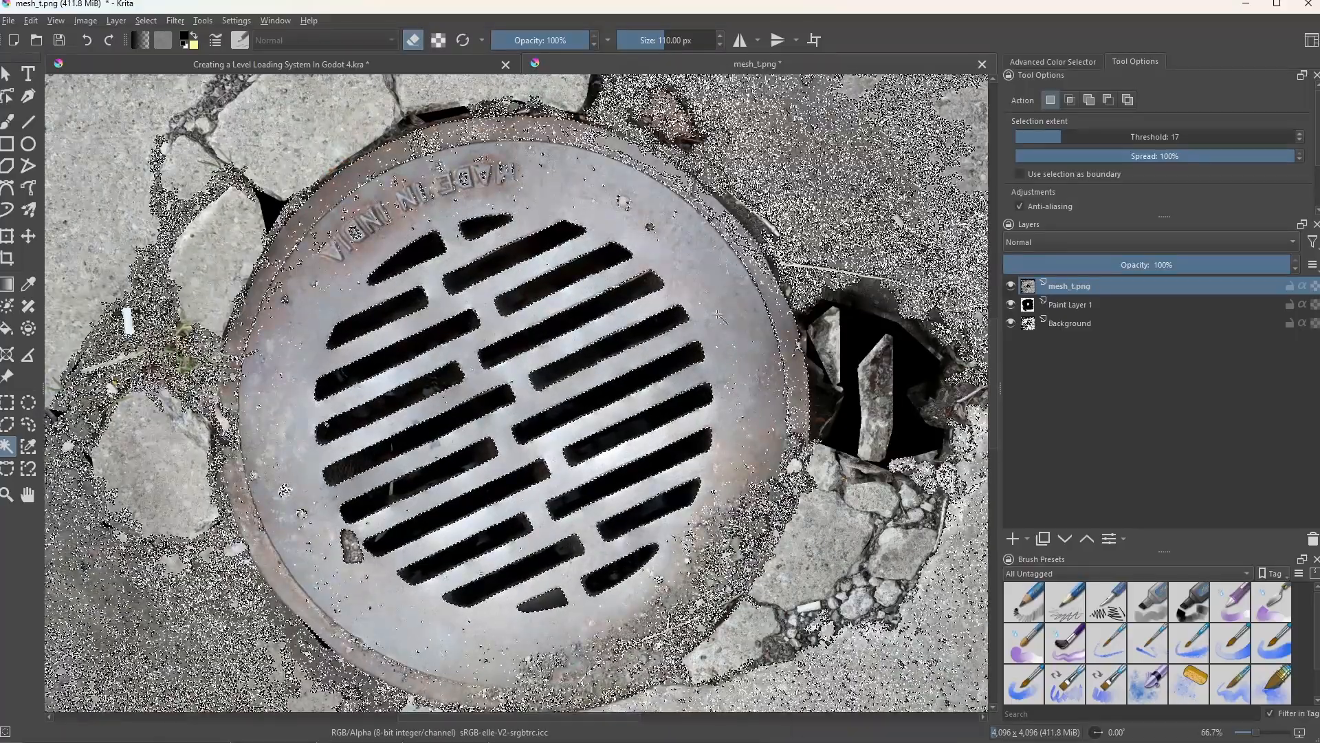
click(145, 20)
click(164, 51)
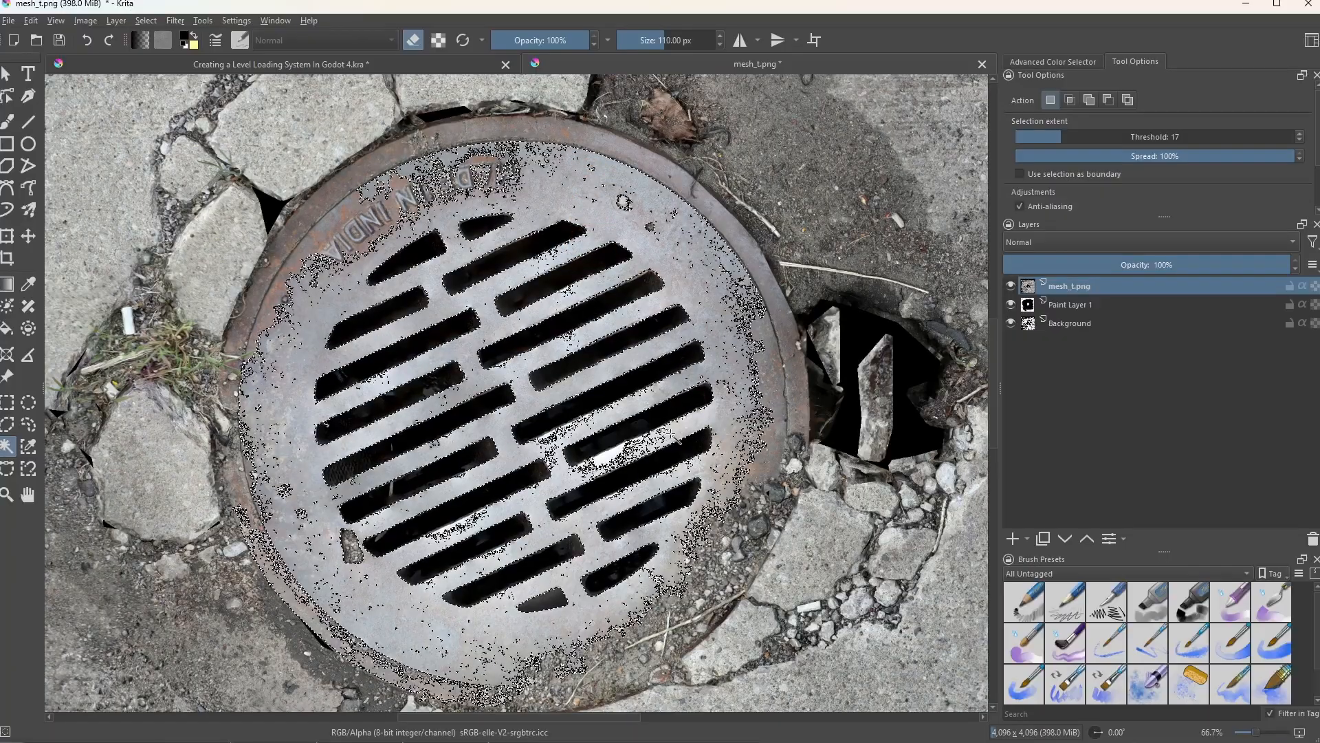
Set the selection threshold to 10, clear the old selection and reselect the cover's metal surface and outer rim by similar colour
middle_drag(670, 434, 672, 384)
click(775, 339)
click(1044, 136)
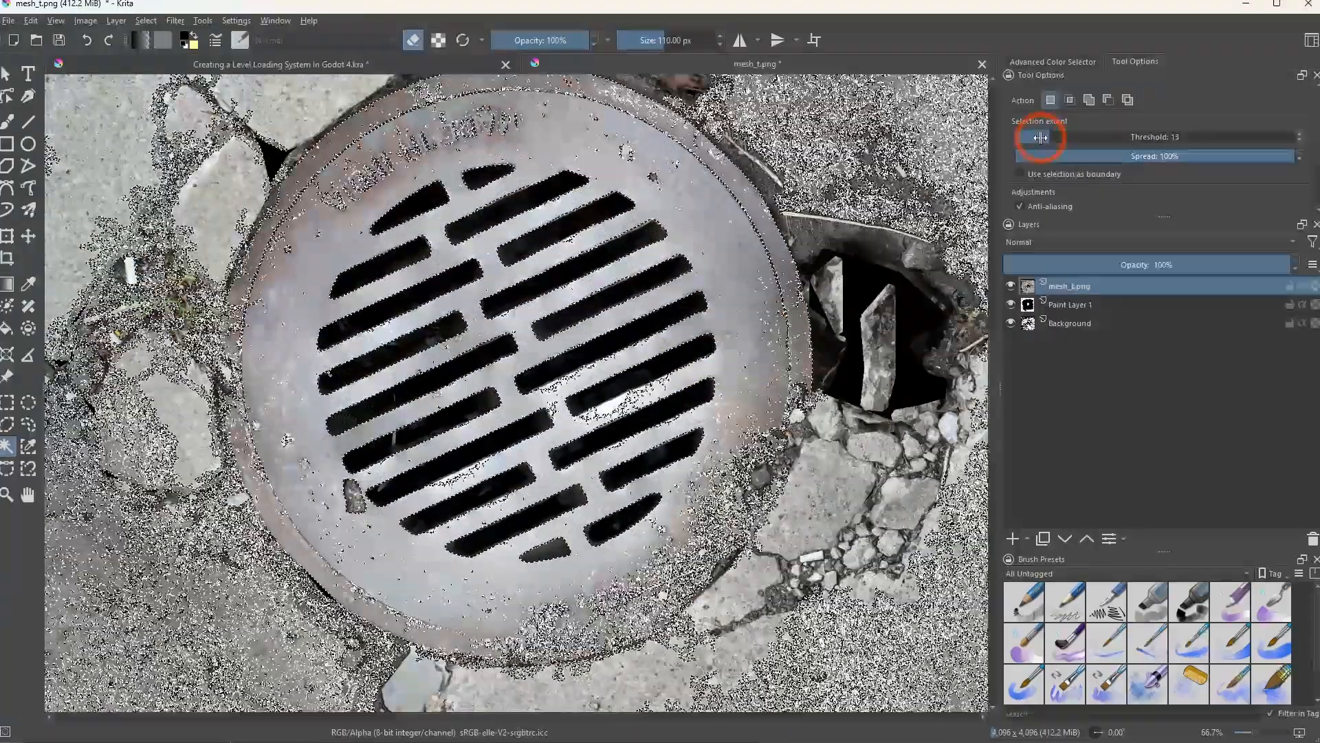
click(146, 20)
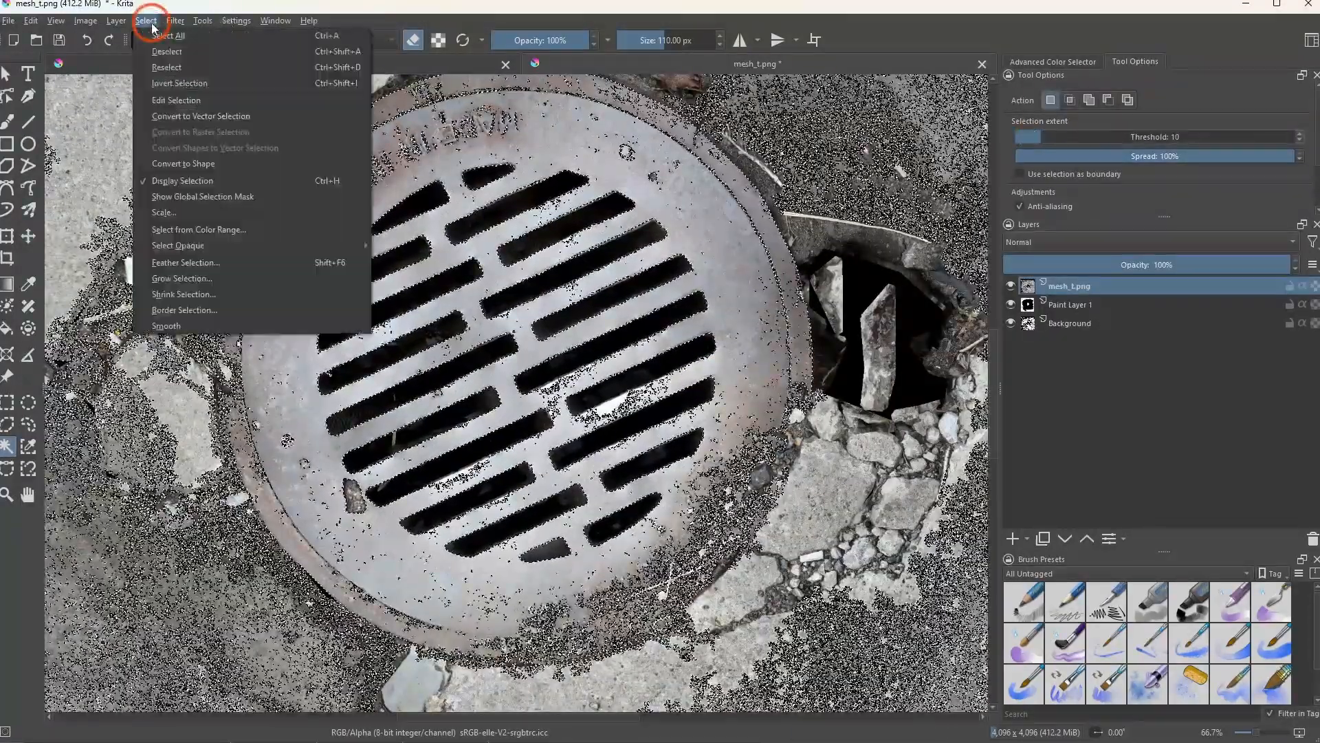
click(164, 51)
click(614, 167)
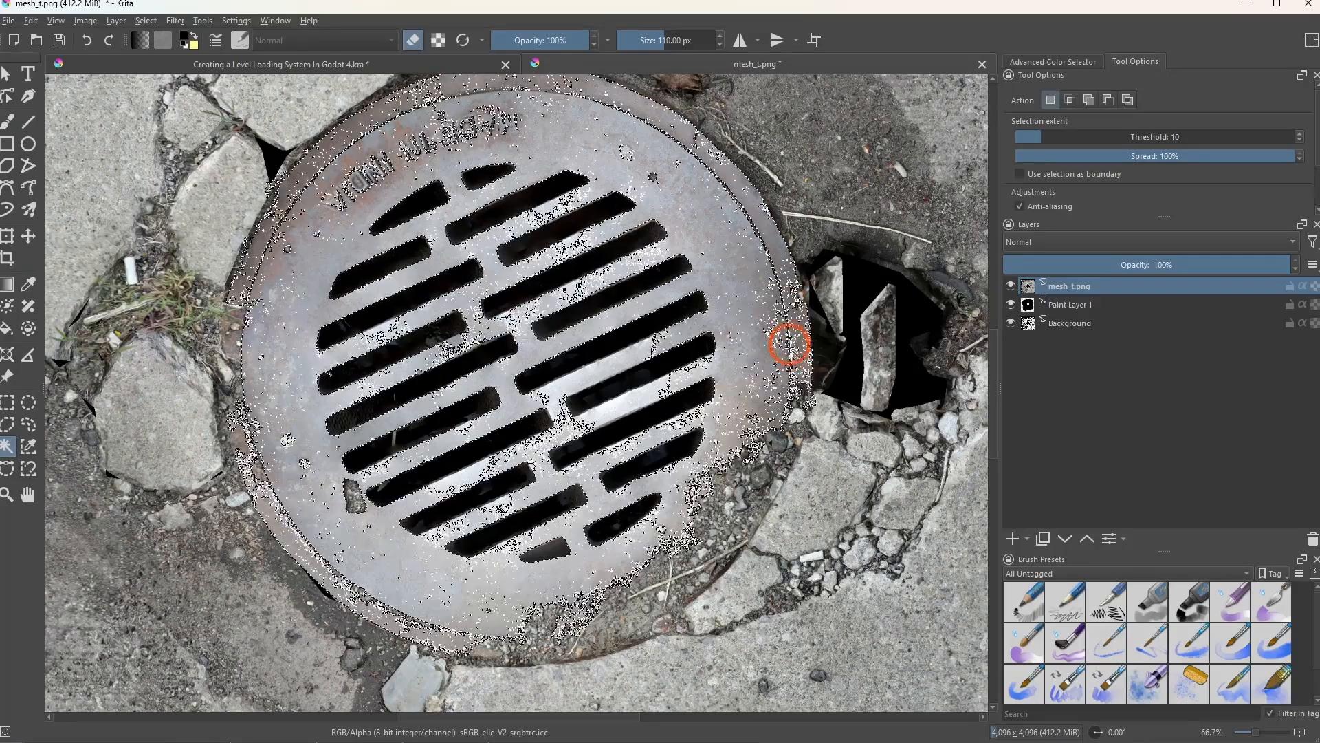
middle_drag(555, 479, 595, 435)
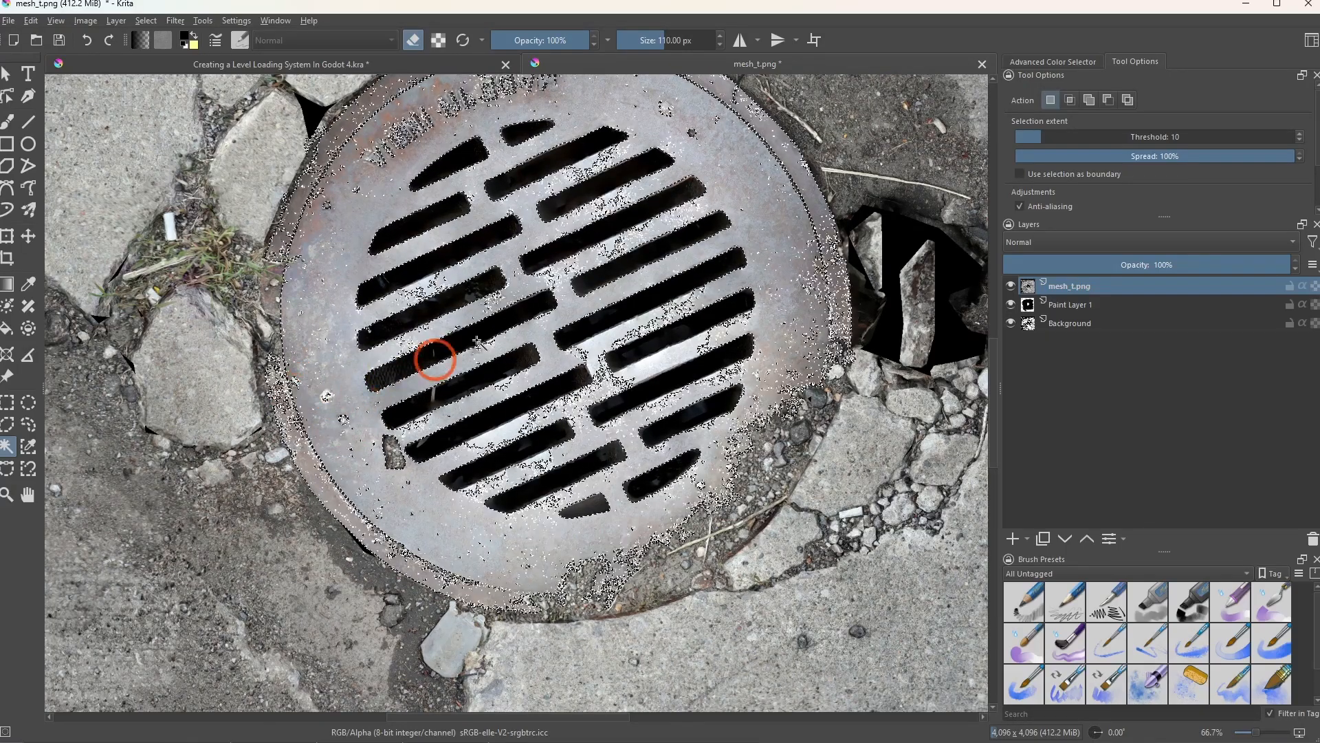
Invert the selection so it covers everything except the manhole cover's metal
middle_drag(500, 316, 474, 394)
scroll(498, 369, down, 4)
scroll(460, 271, up, 3)
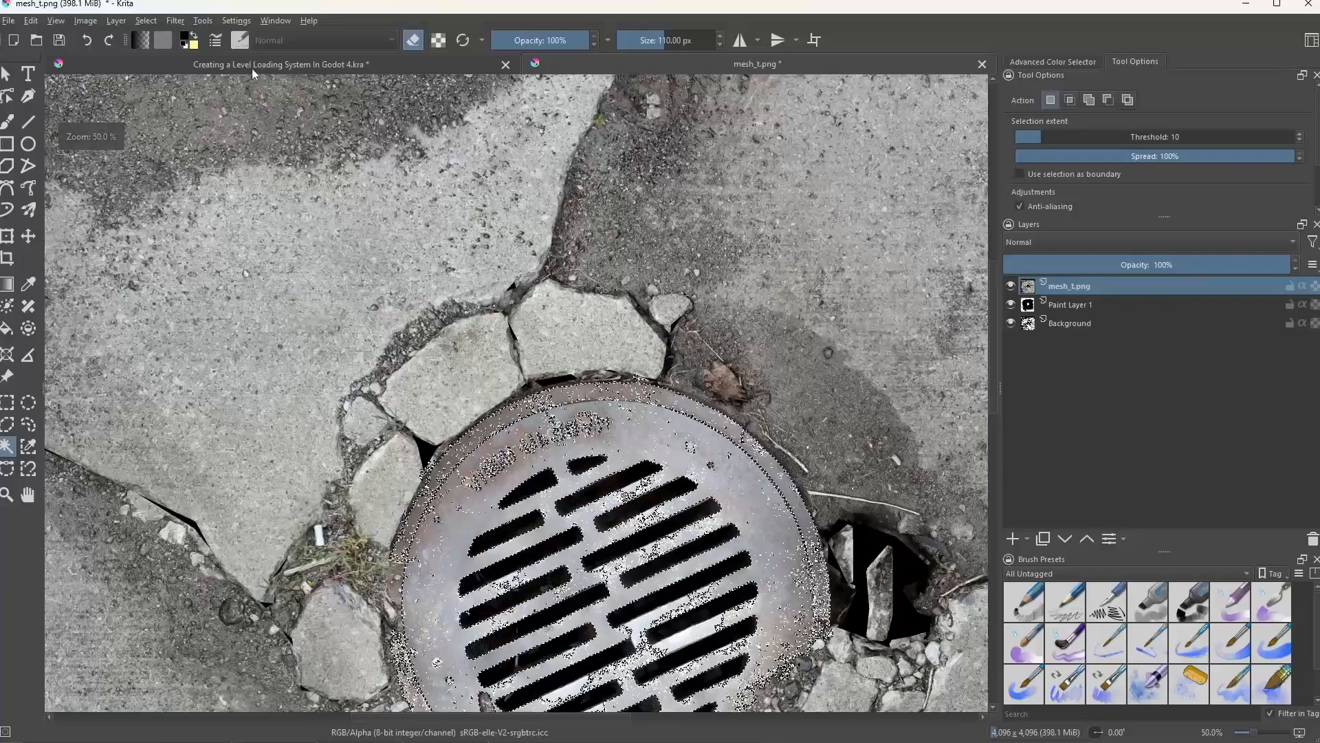
click(146, 21)
click(184, 84)
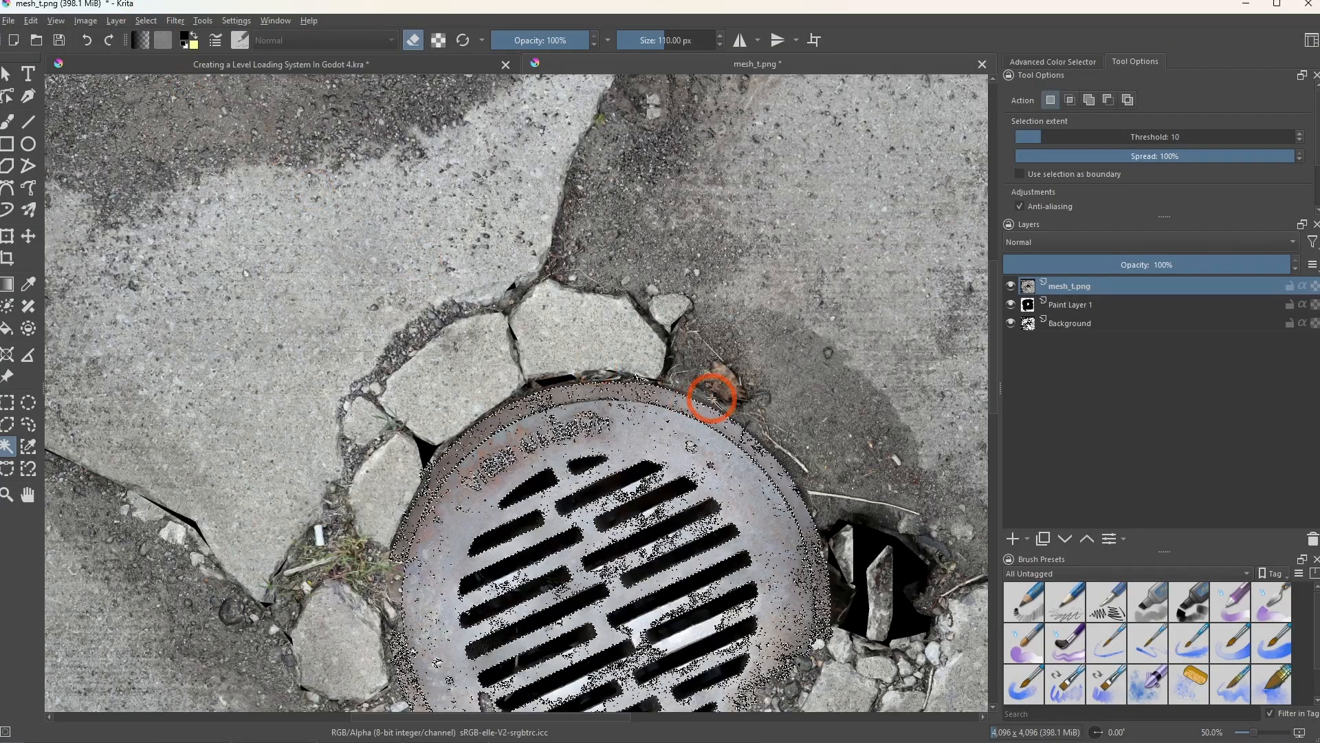
Add a new paint layer above mesh_t.png and fill the selected area around the cover with black
click(1014, 539)
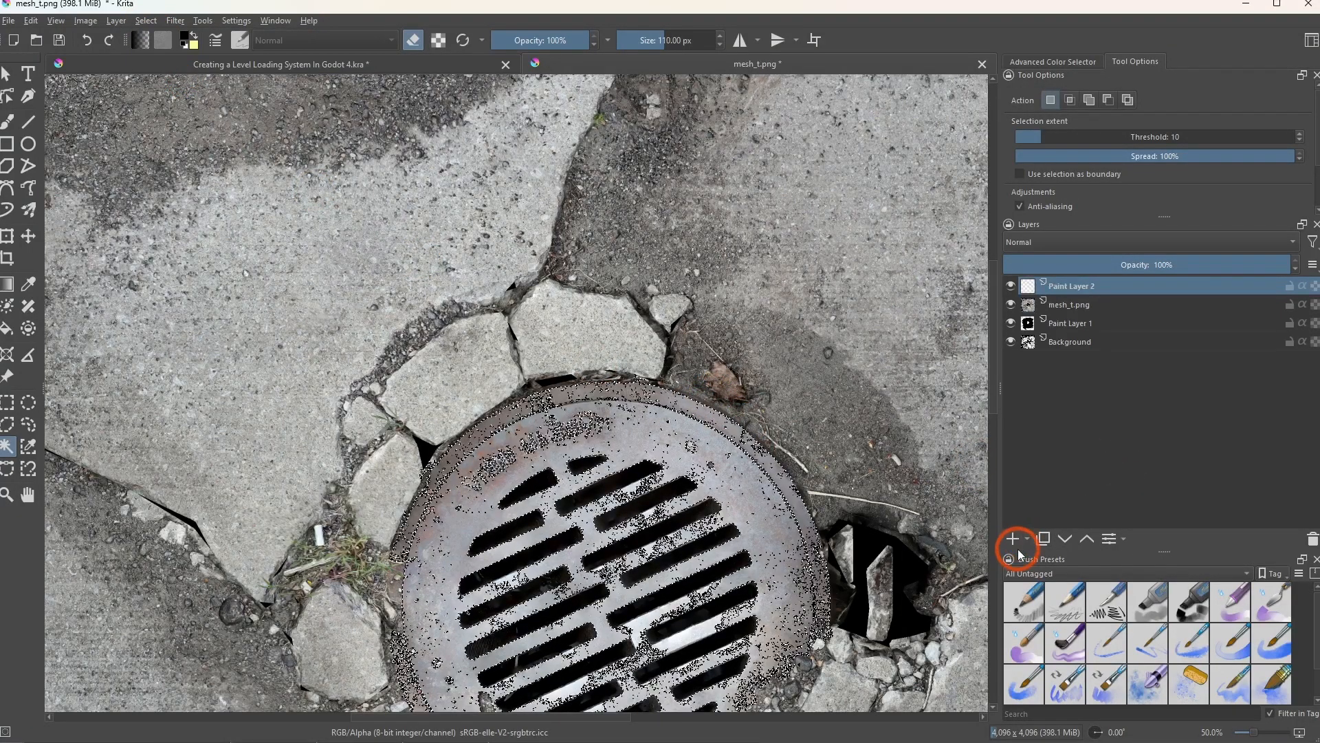
scroll(530, 344, down, 2)
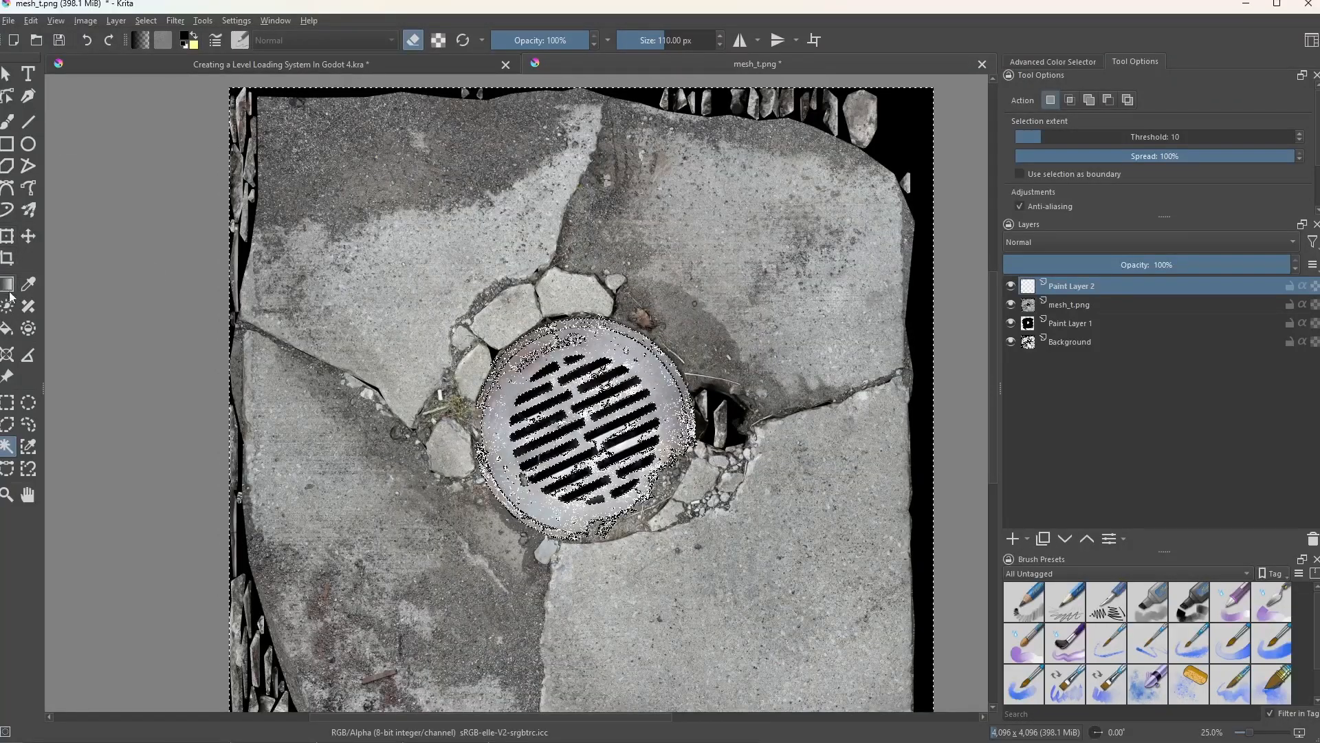
click(7, 329)
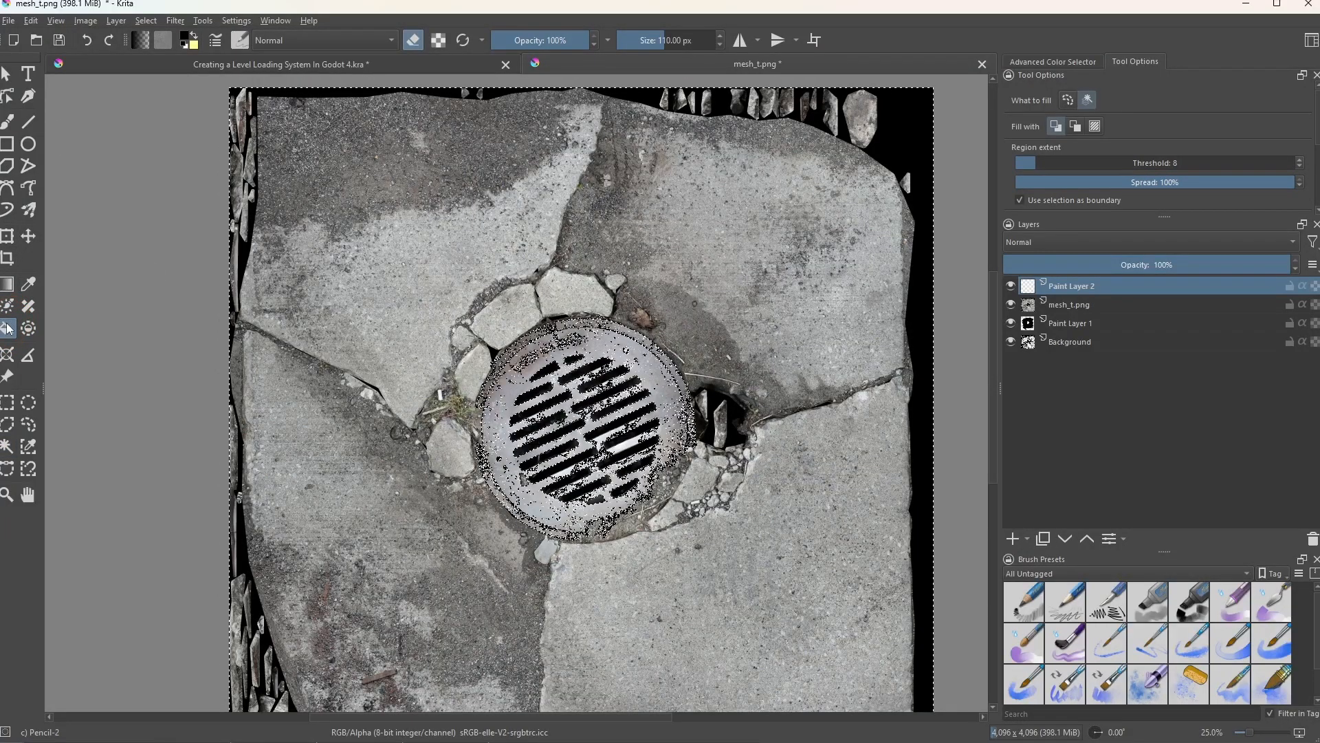
click(567, 174)
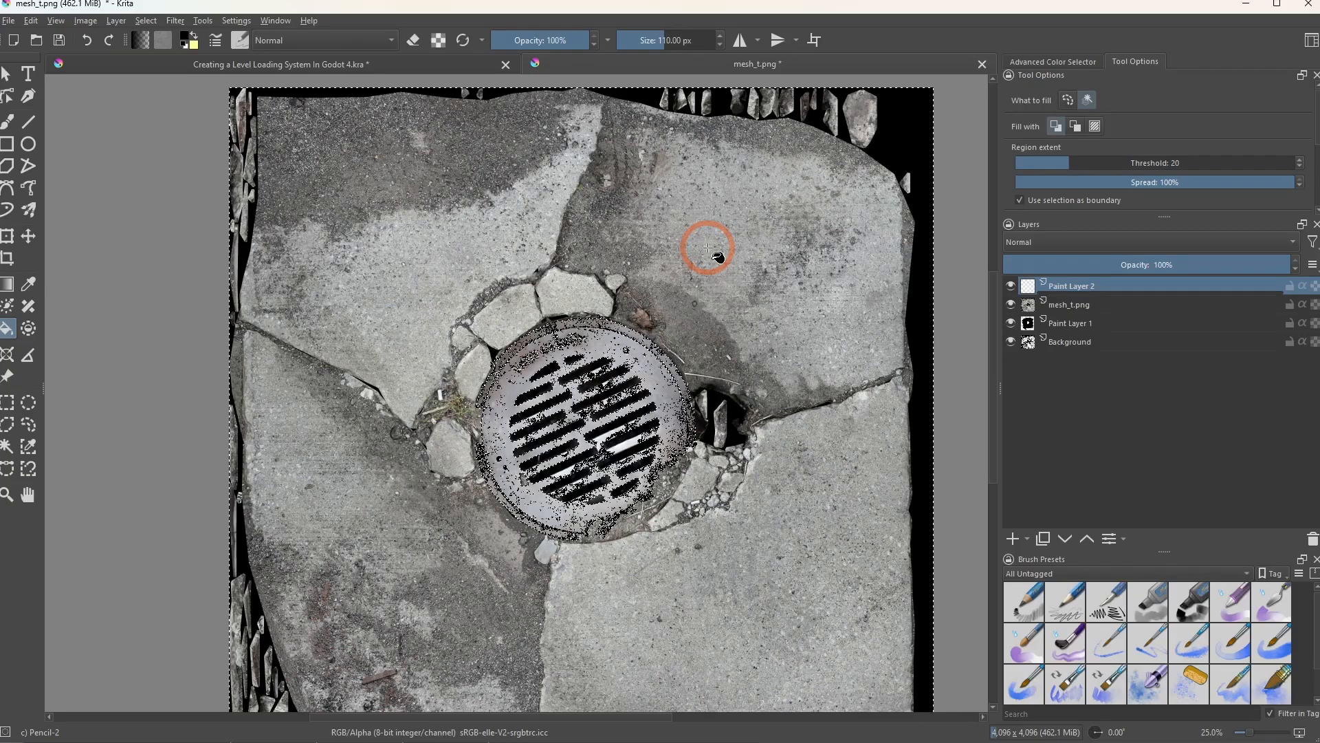
click(708, 248)
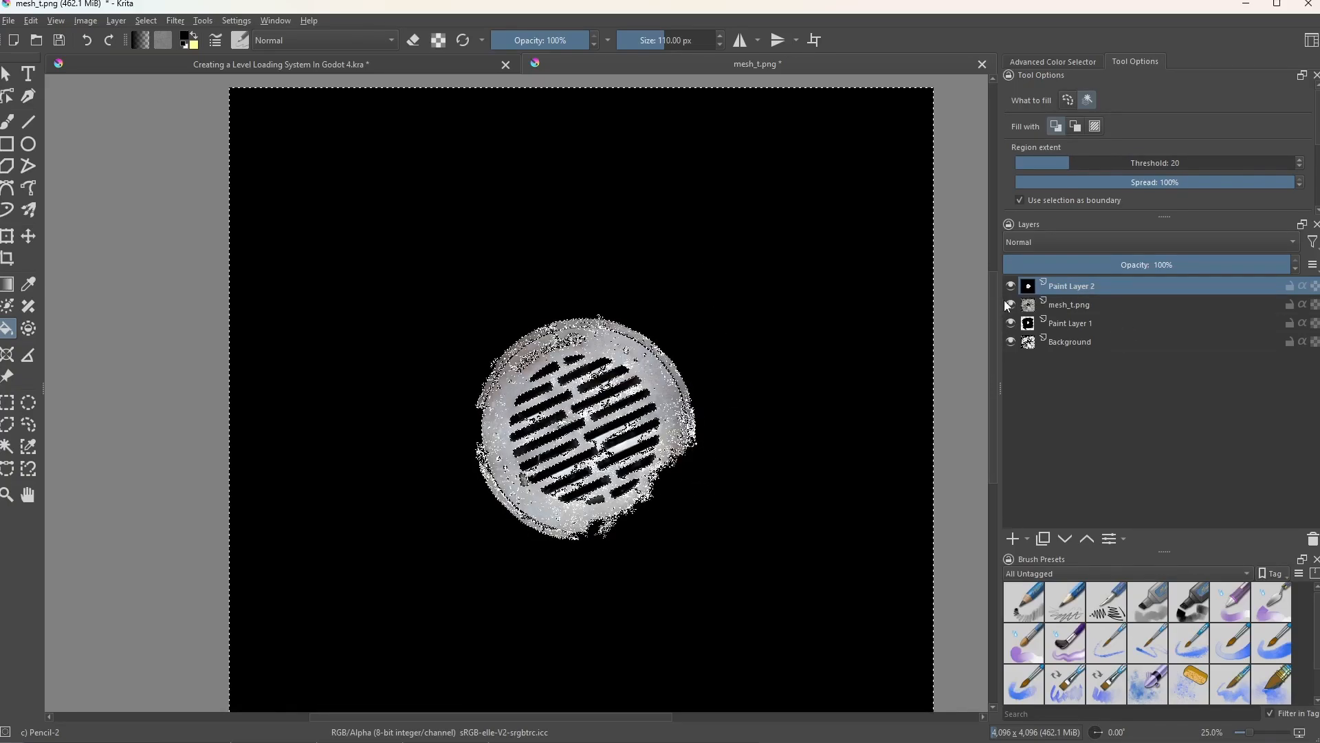
Make the mesh_t.png layer active and clear the selection
ctrl+scroll(612, 473, up, 3)
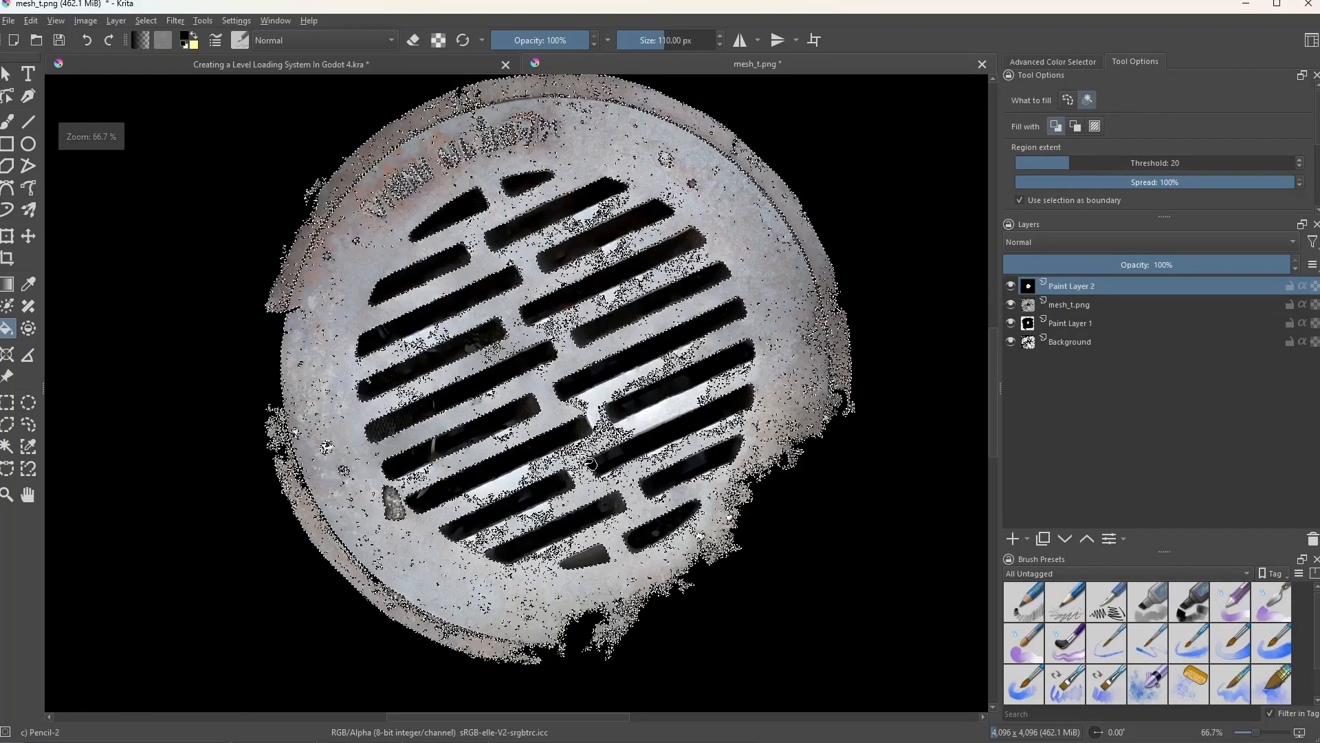
click(1031, 305)
click(234, 22)
click(202, 22)
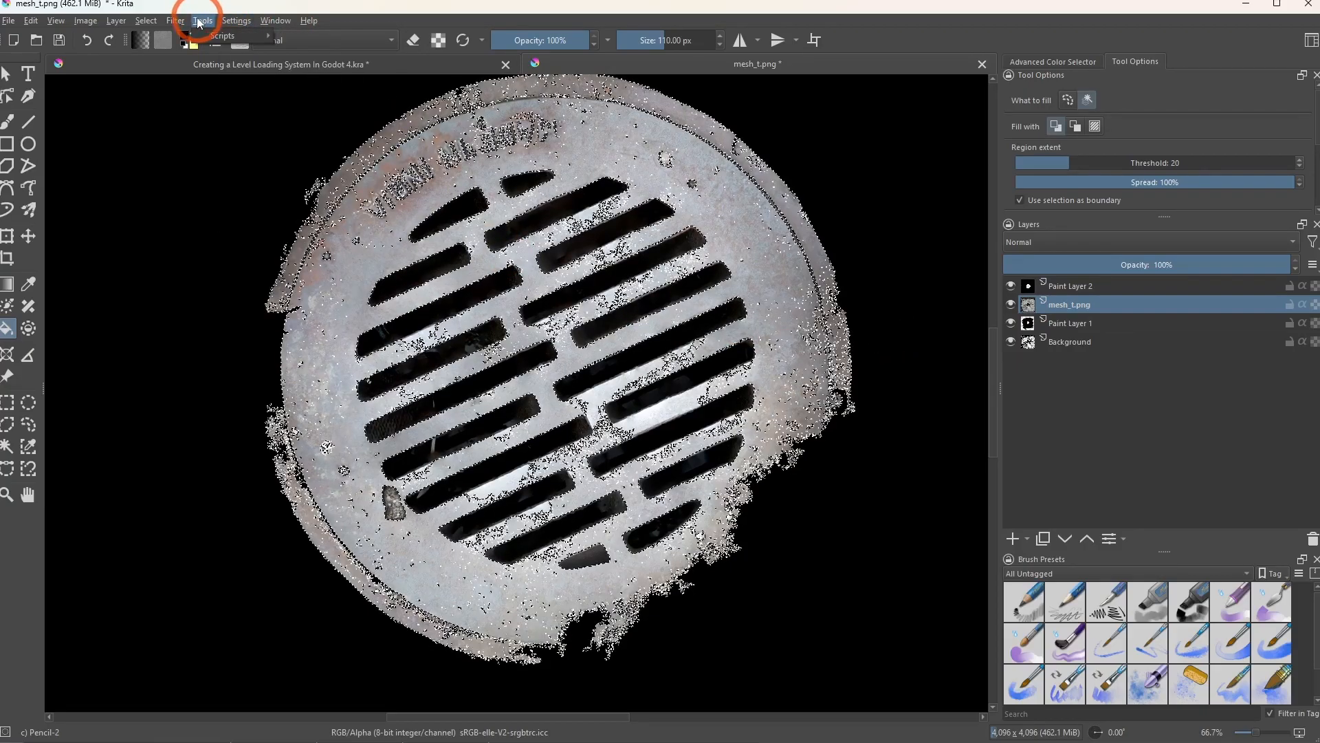
click(177, 24)
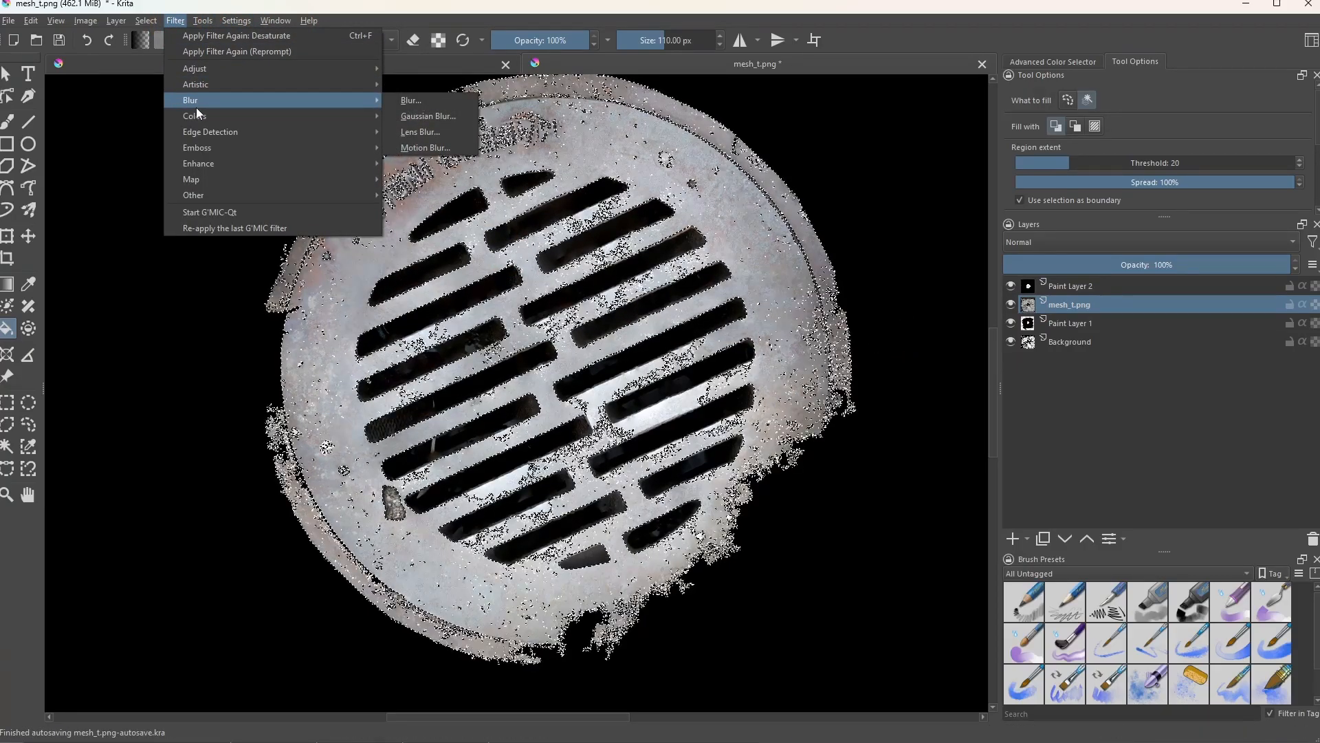
mouse_move(147, 22)
click(163, 50)
Apply the Desaturate filter to the mesh_t.png layer
click(182, 23)
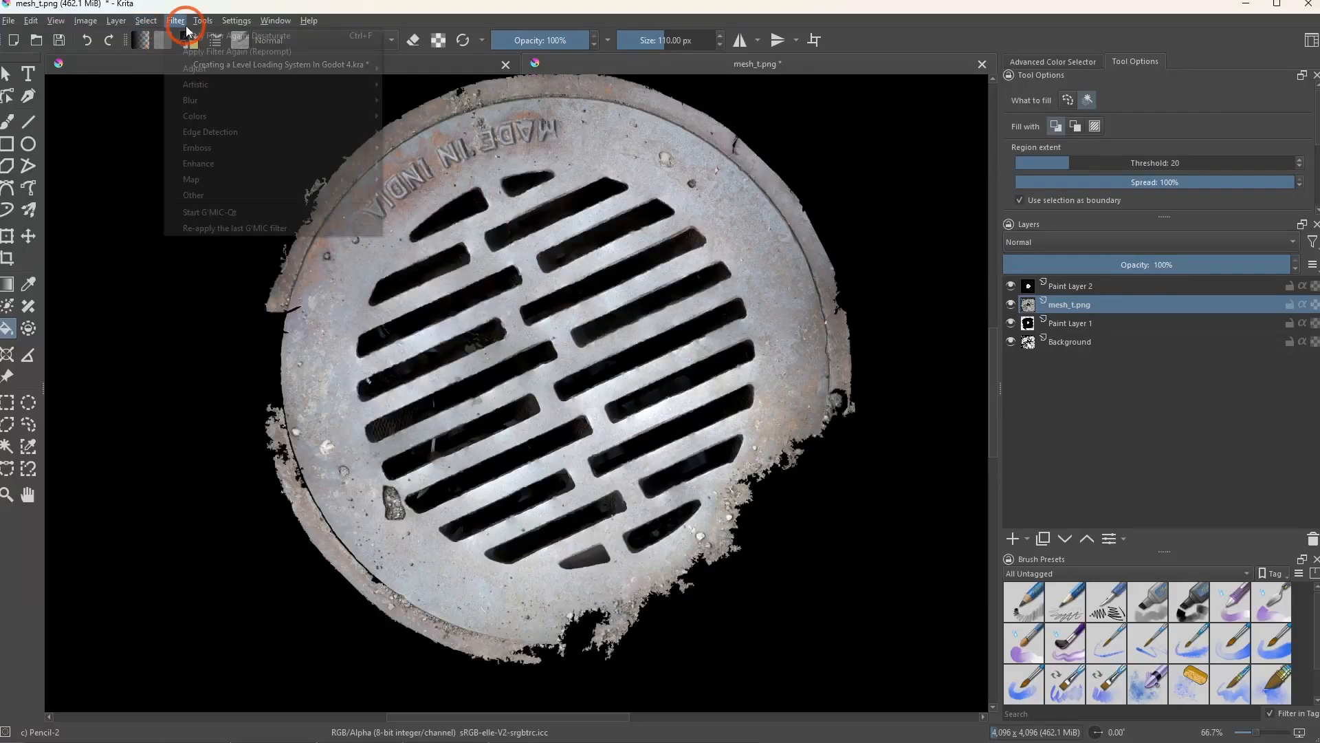
click(197, 67)
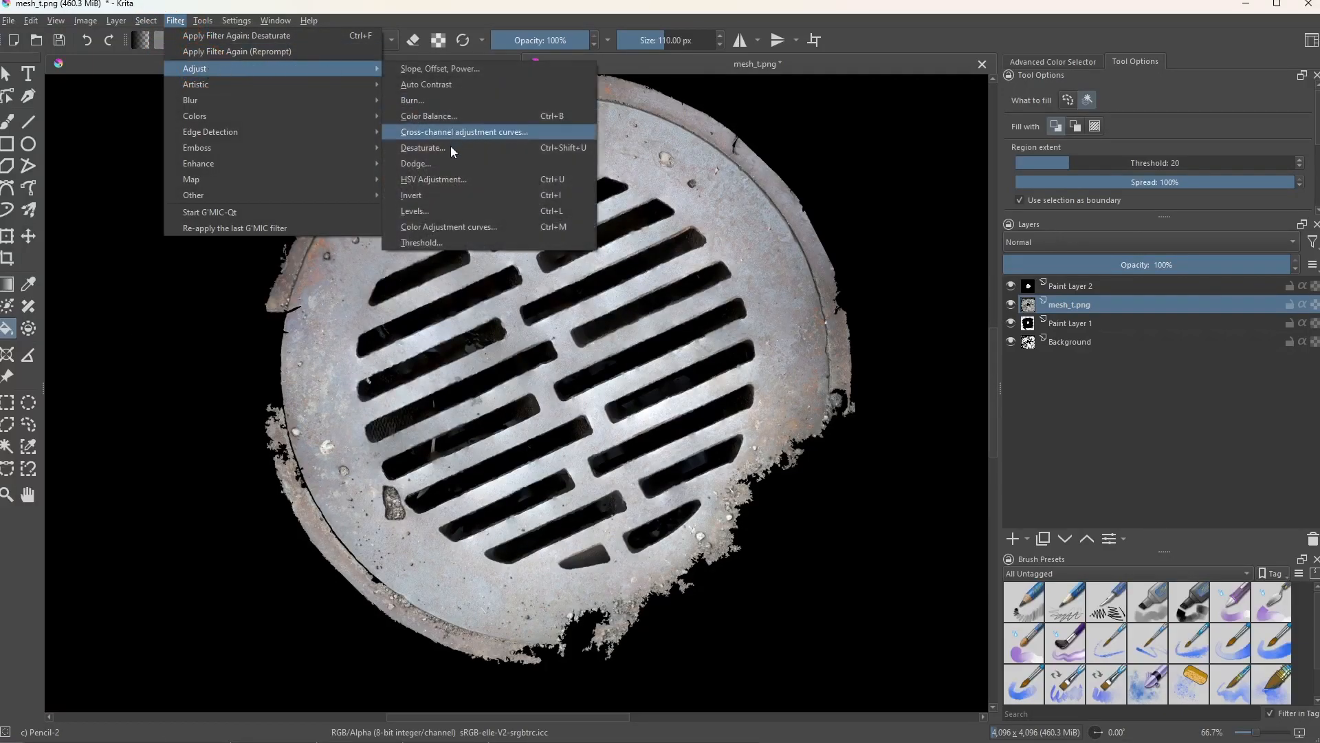
click(445, 163)
click(902, 375)
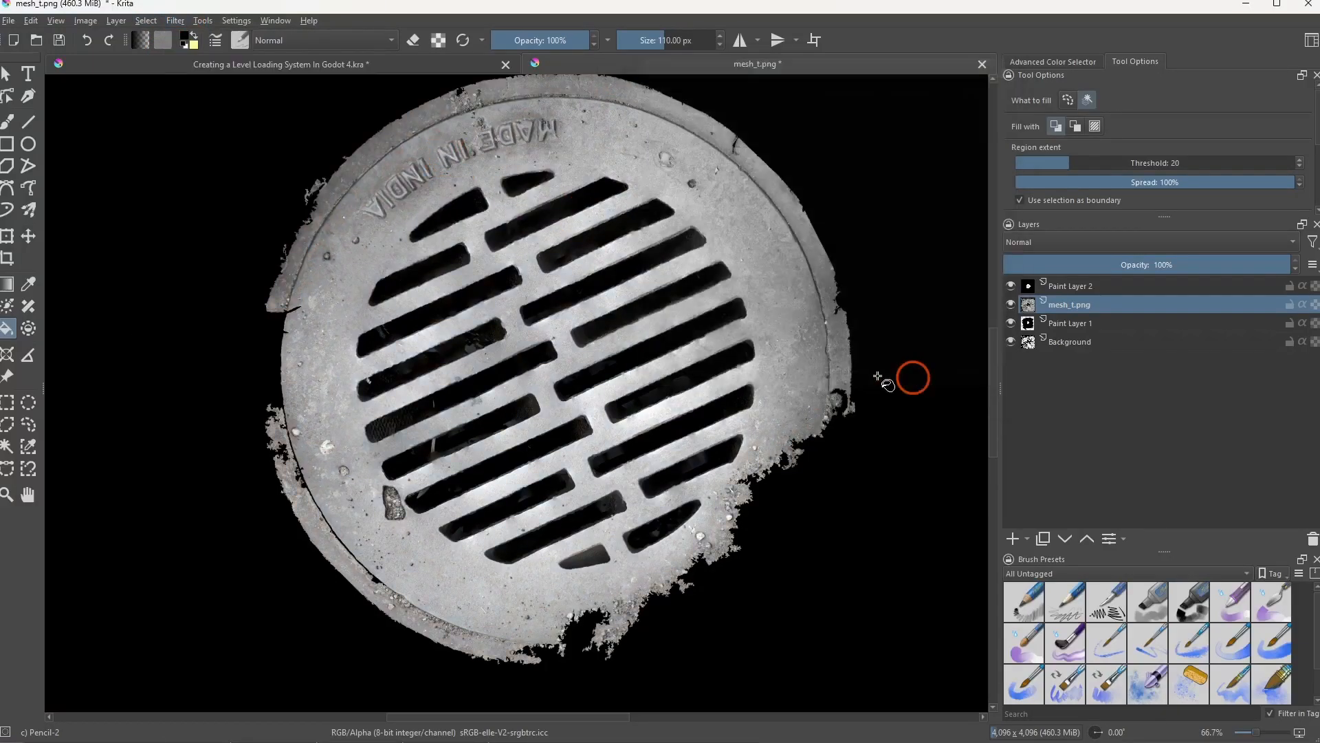
Apply a Levels filter to mesh_t.png with input black 63, gamma 1.215 and input white 174
click(188, 22)
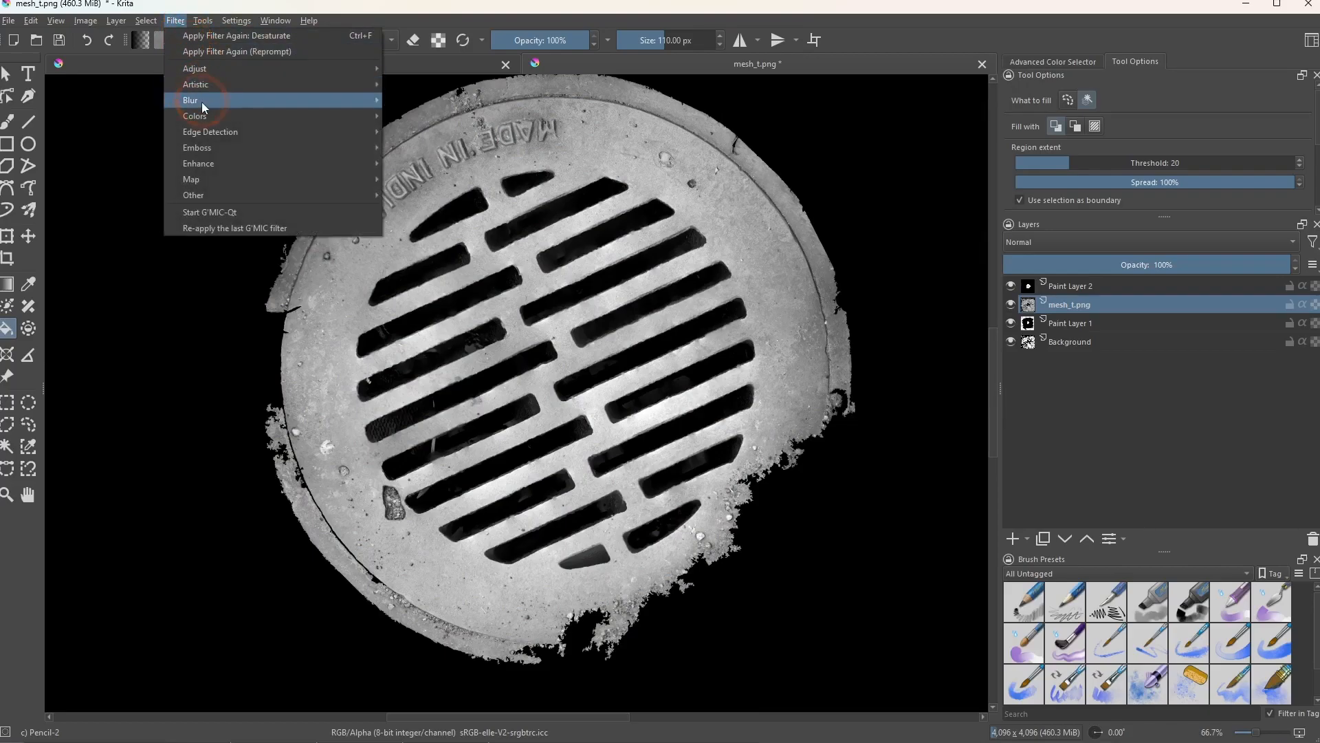
mouse_move(204, 83)
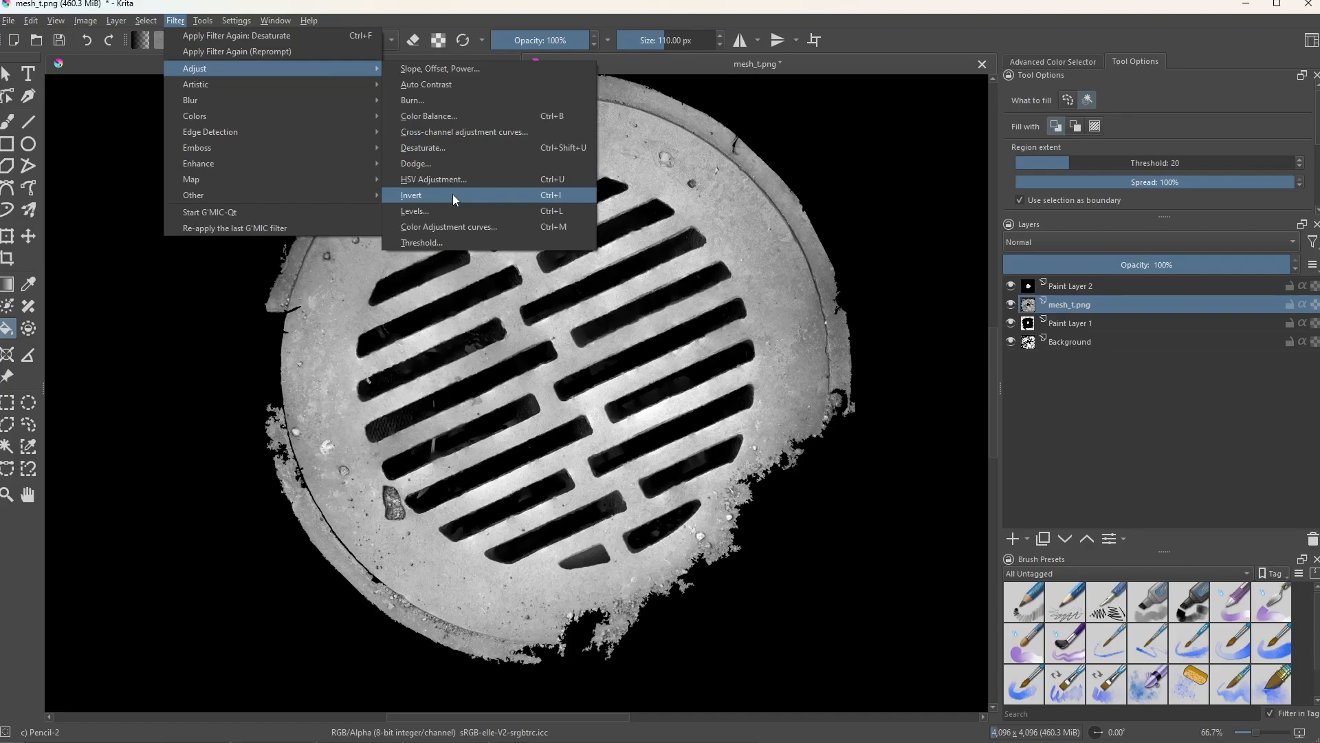
click(638, 406)
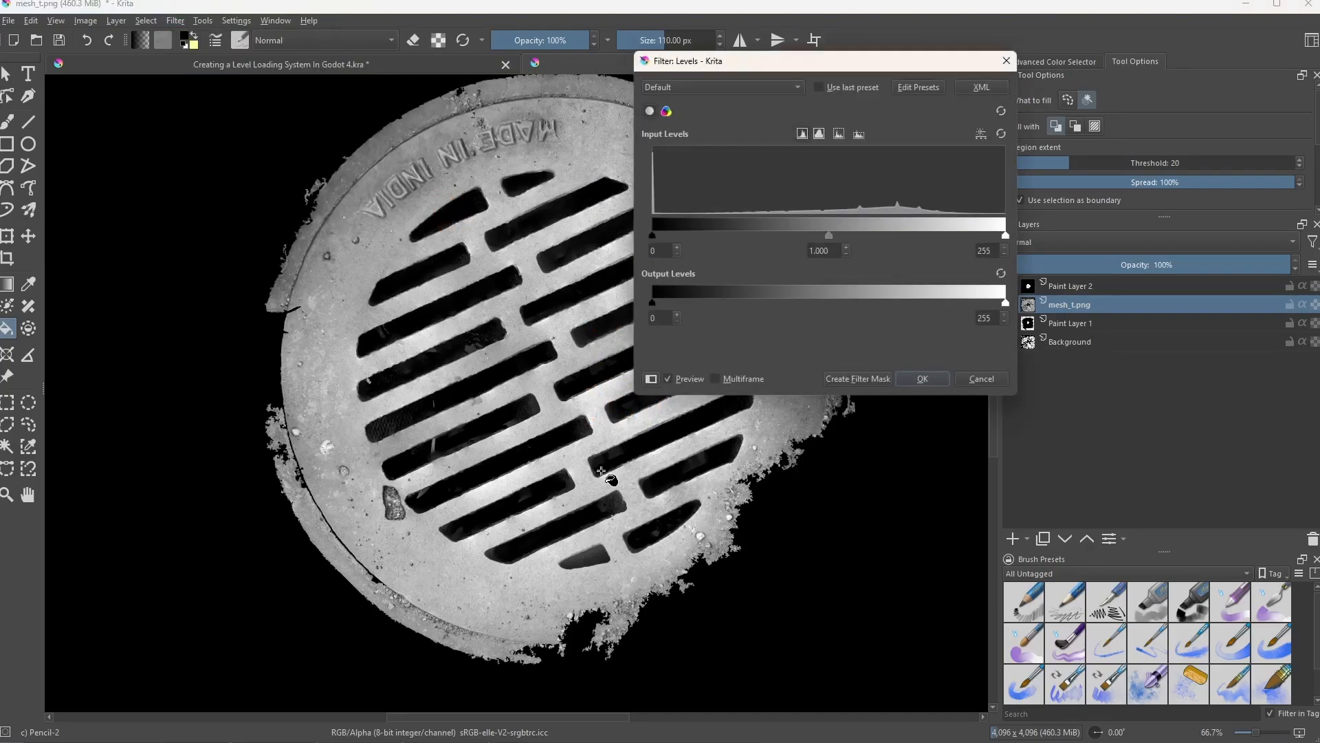
drag(654, 236, 741, 236)
drag(1005, 235, 872, 235)
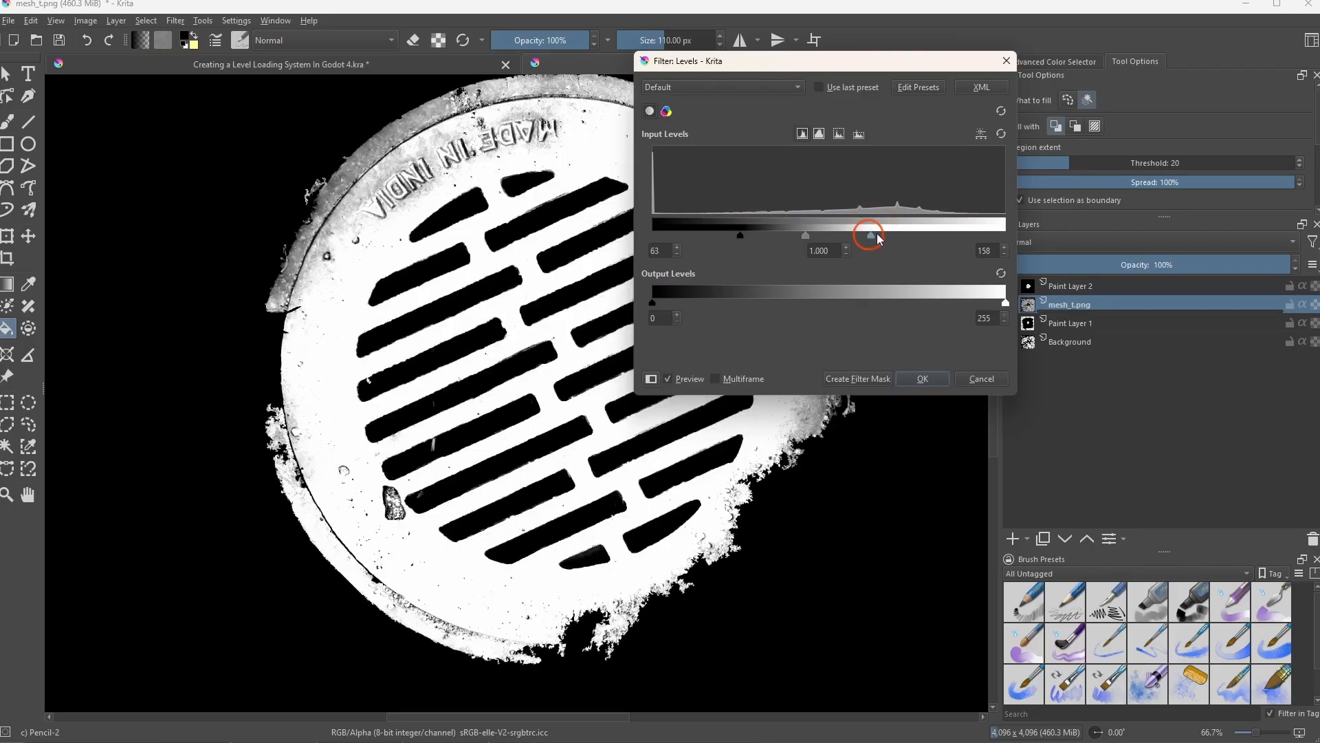
mouse_move(818, 234)
mouse_down()
mouse_move(793, 237)
mouse_move(806, 235)
mouse_up()
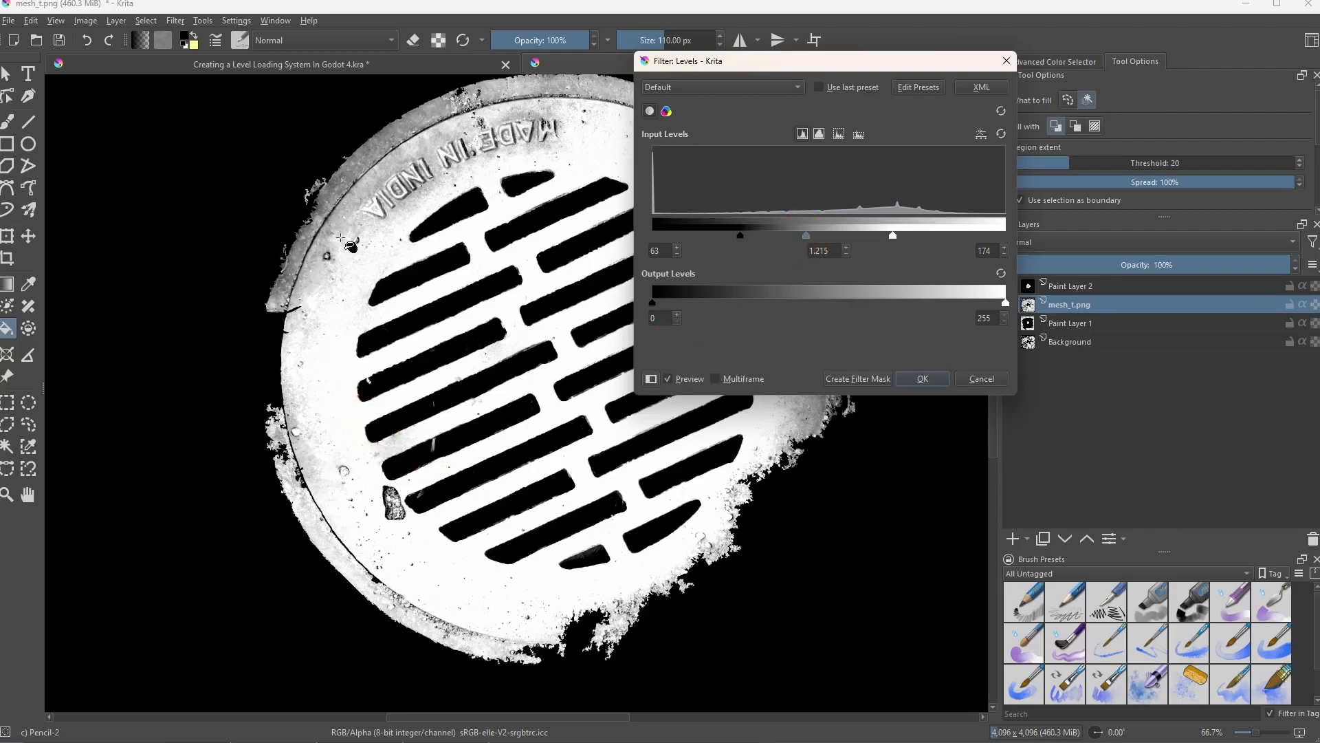
click(923, 379)
ctrl+scroll(688, 475, down, 5)
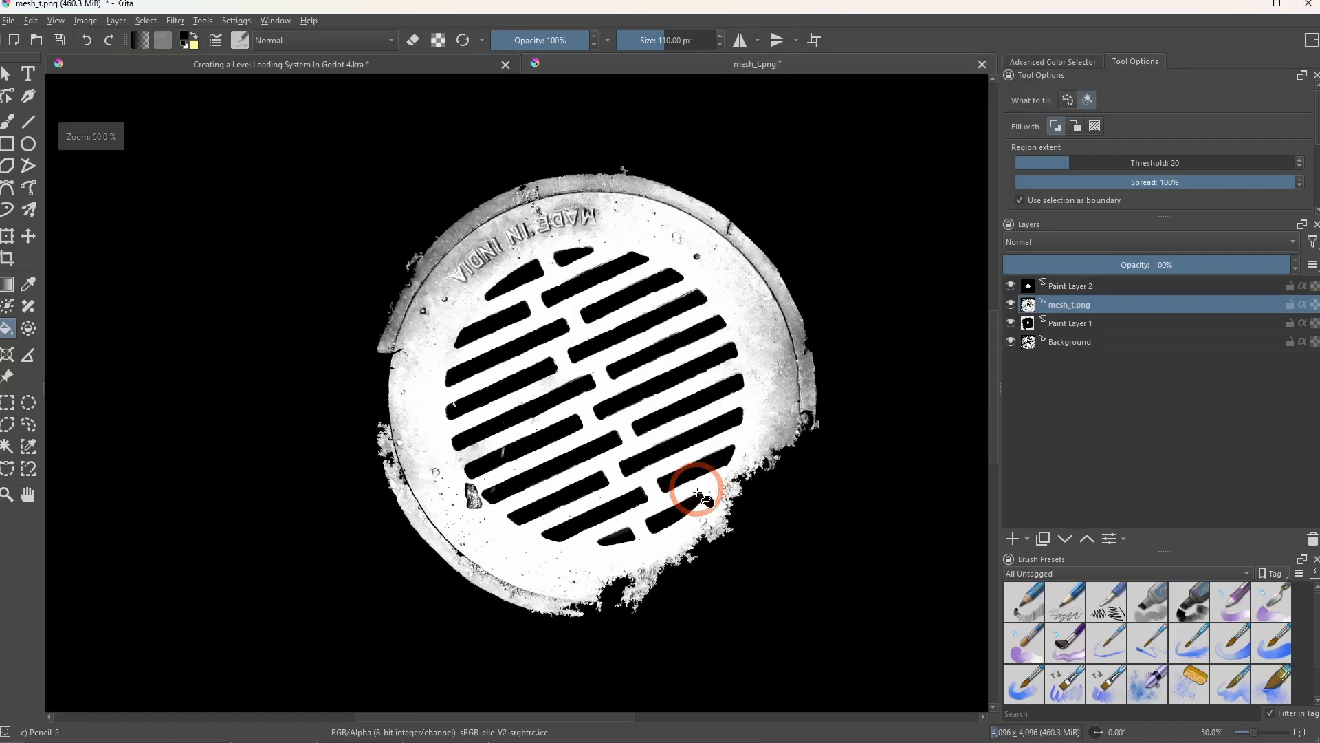
ctrl+scroll(678, 493, up, 1)
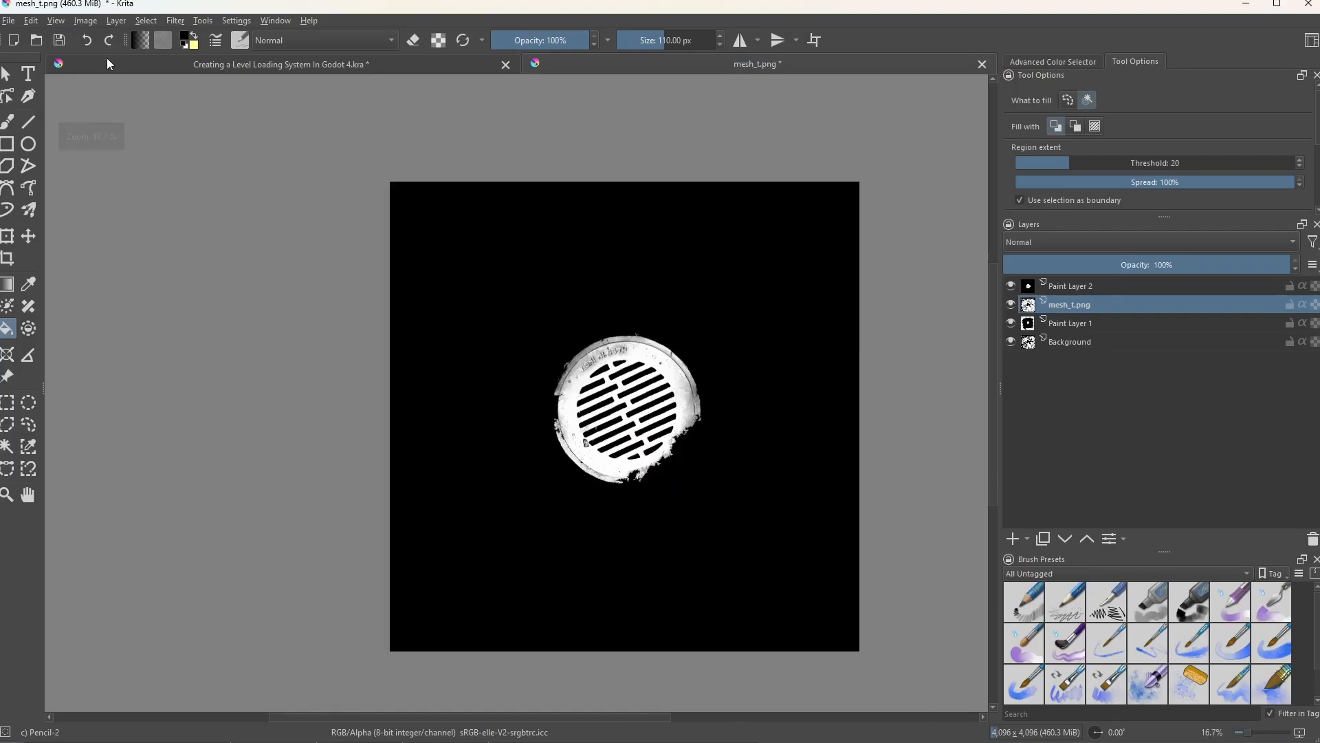
Export the image to C:\temp as mesh_Metallic.png with the default PNG options
click(9, 20)
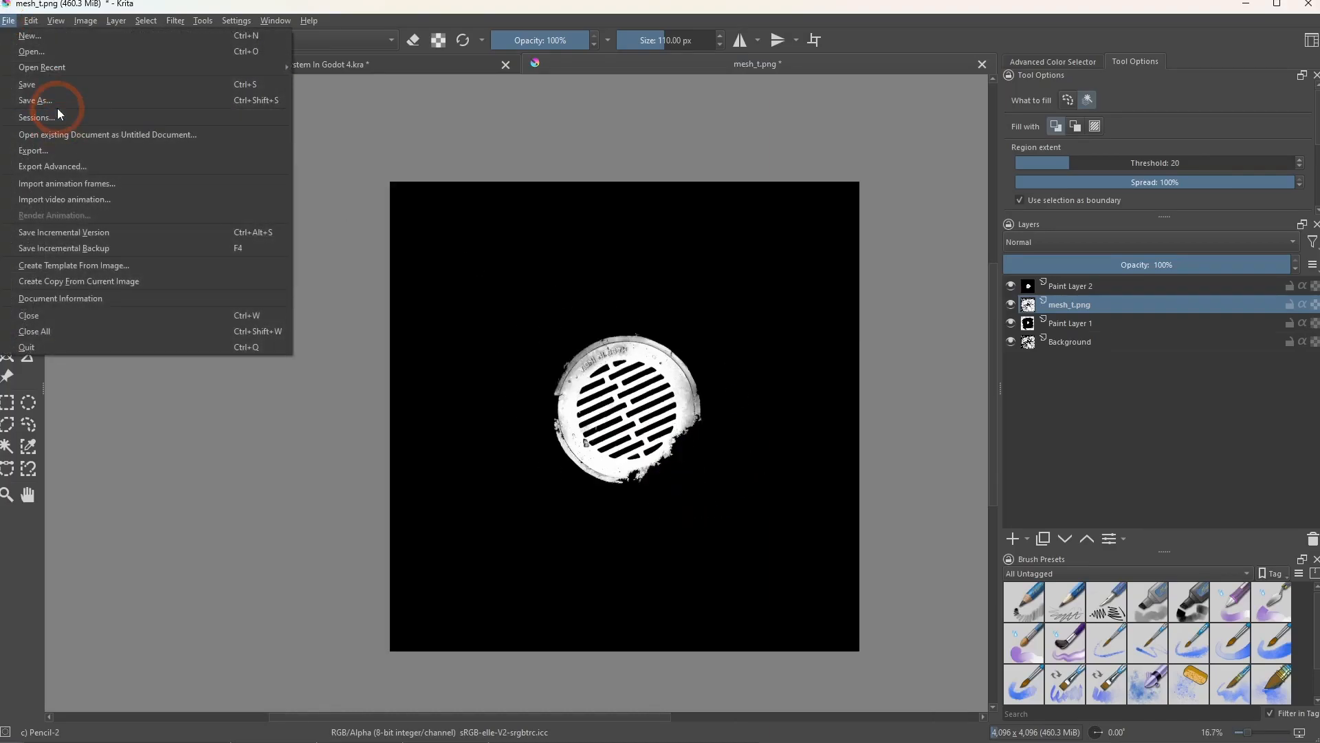
click(55, 148)
click(265, 426)
double_click(413, 459)
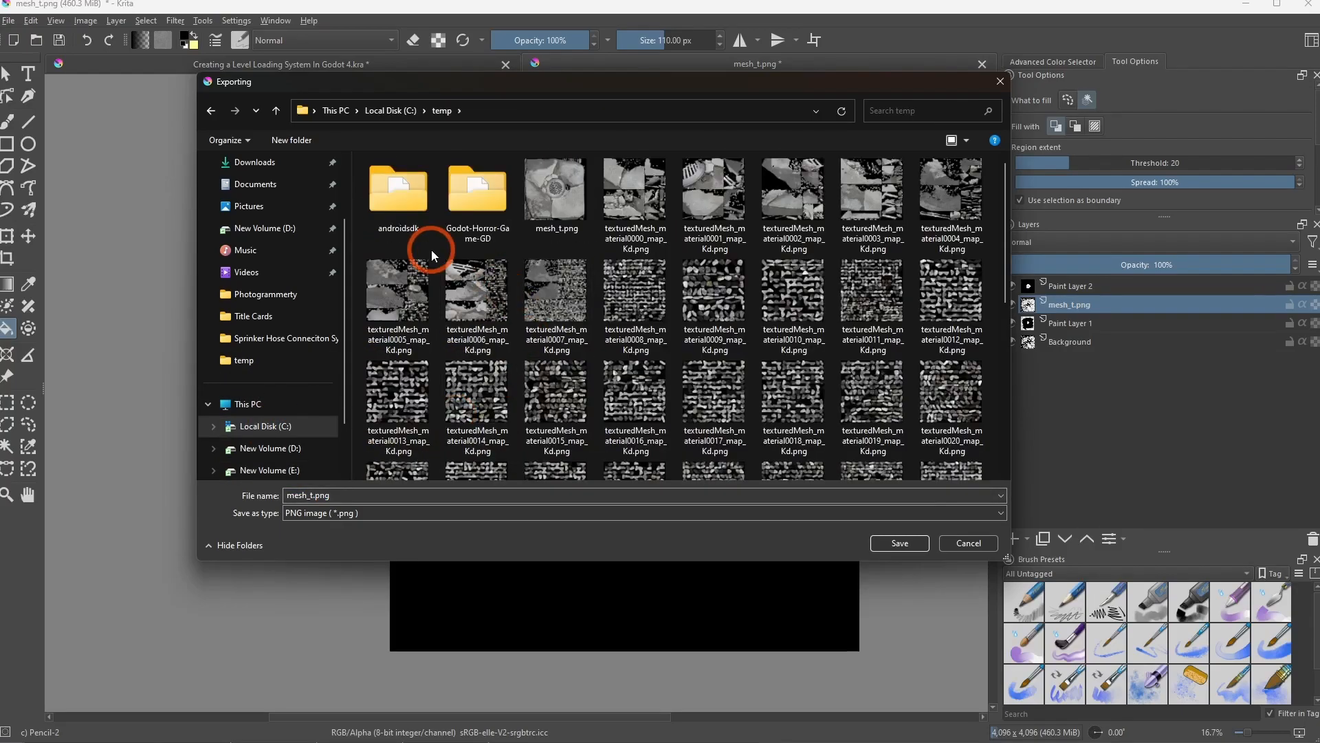
click(346, 495)
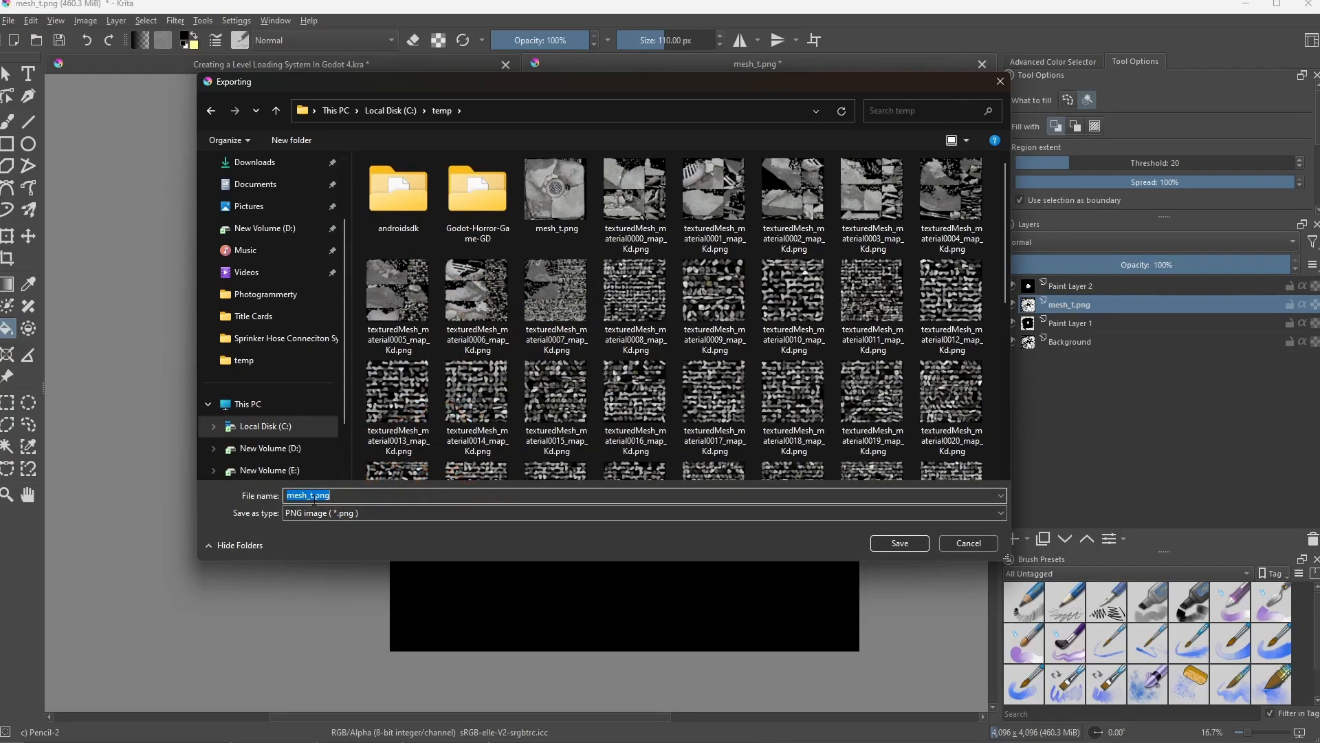
key(BackSpace)
text(Metallic)
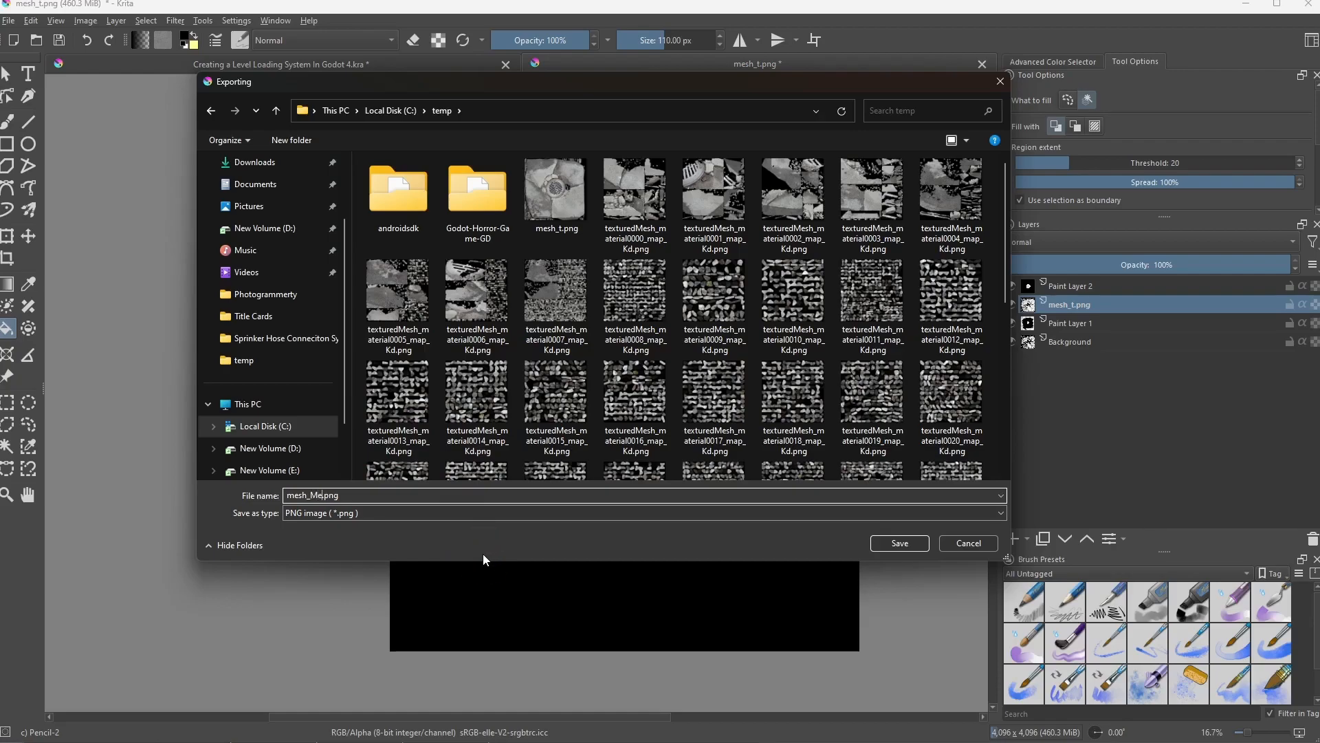
key(Return)
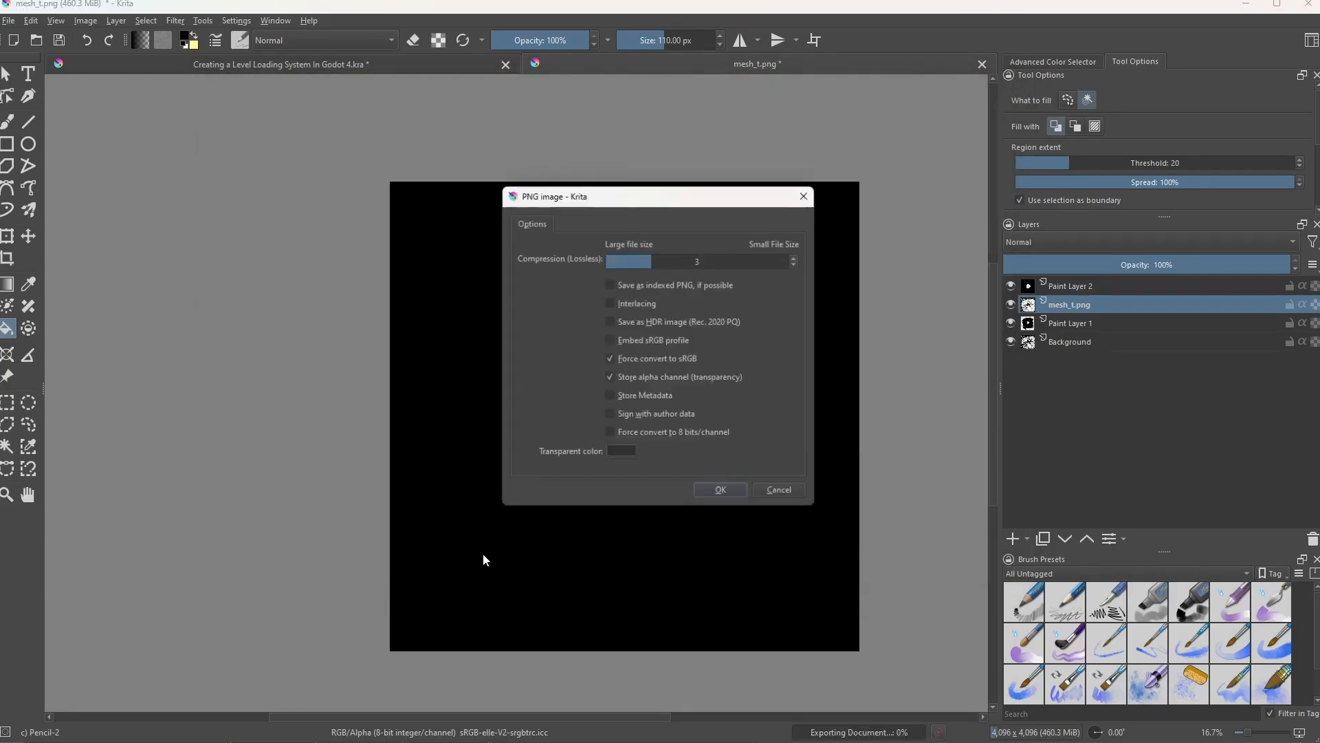
click(759, 484)
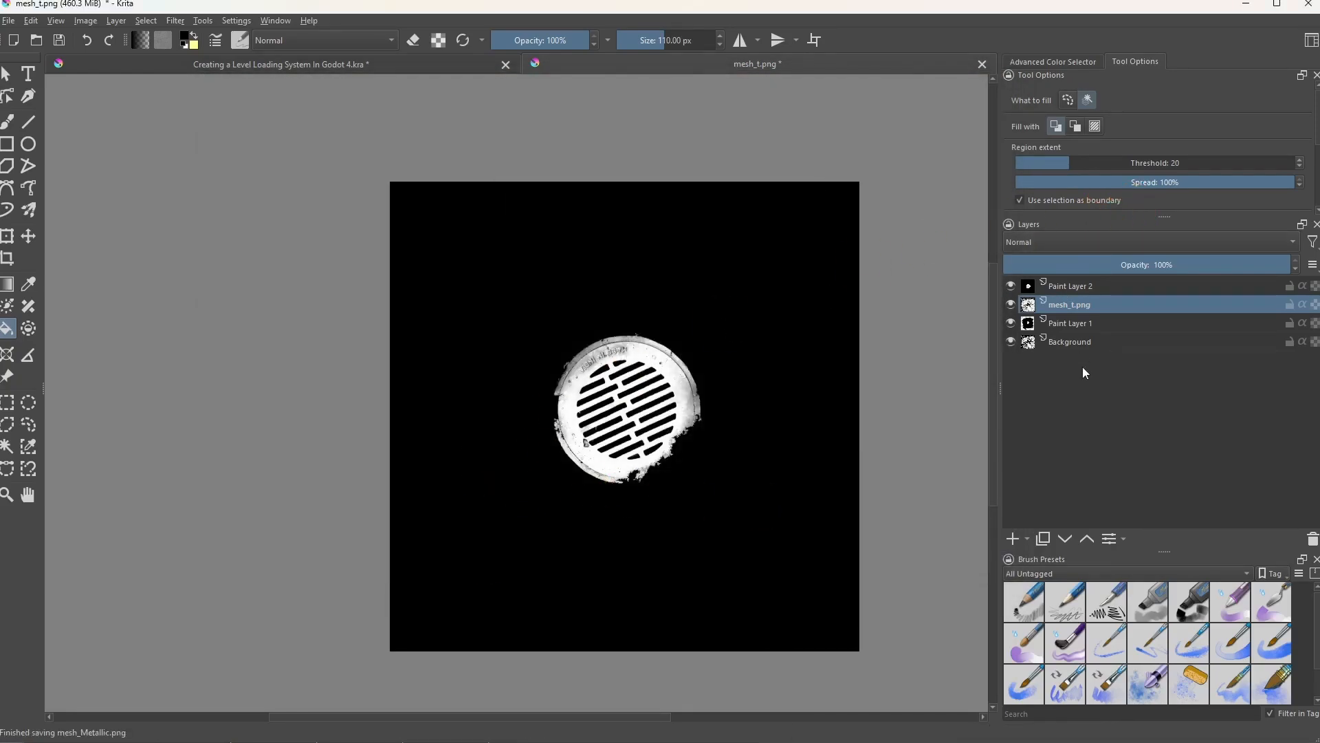
Hide Paint Layer 2 and brighten the desaturated mesh_t.png layer with a Levels filter at gamma 3.022
click(1010, 286)
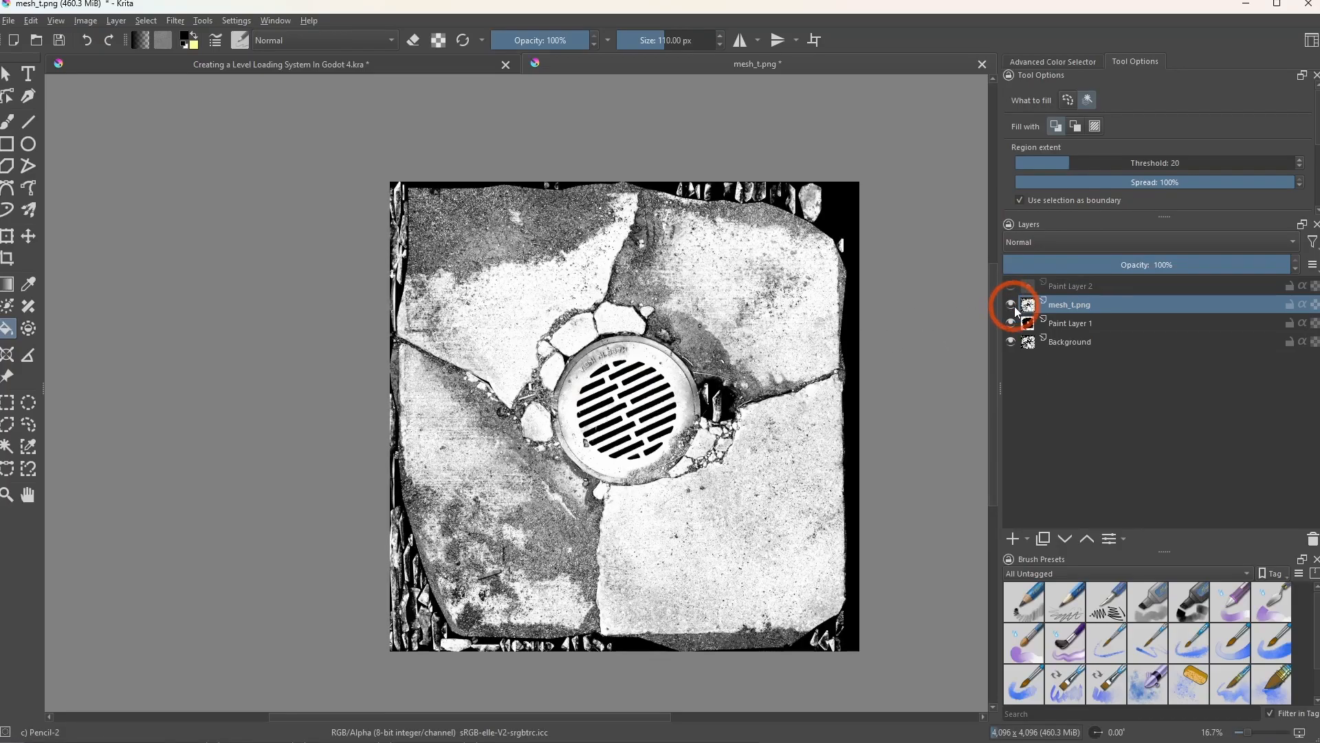
scroll(739, 426, up, 3)
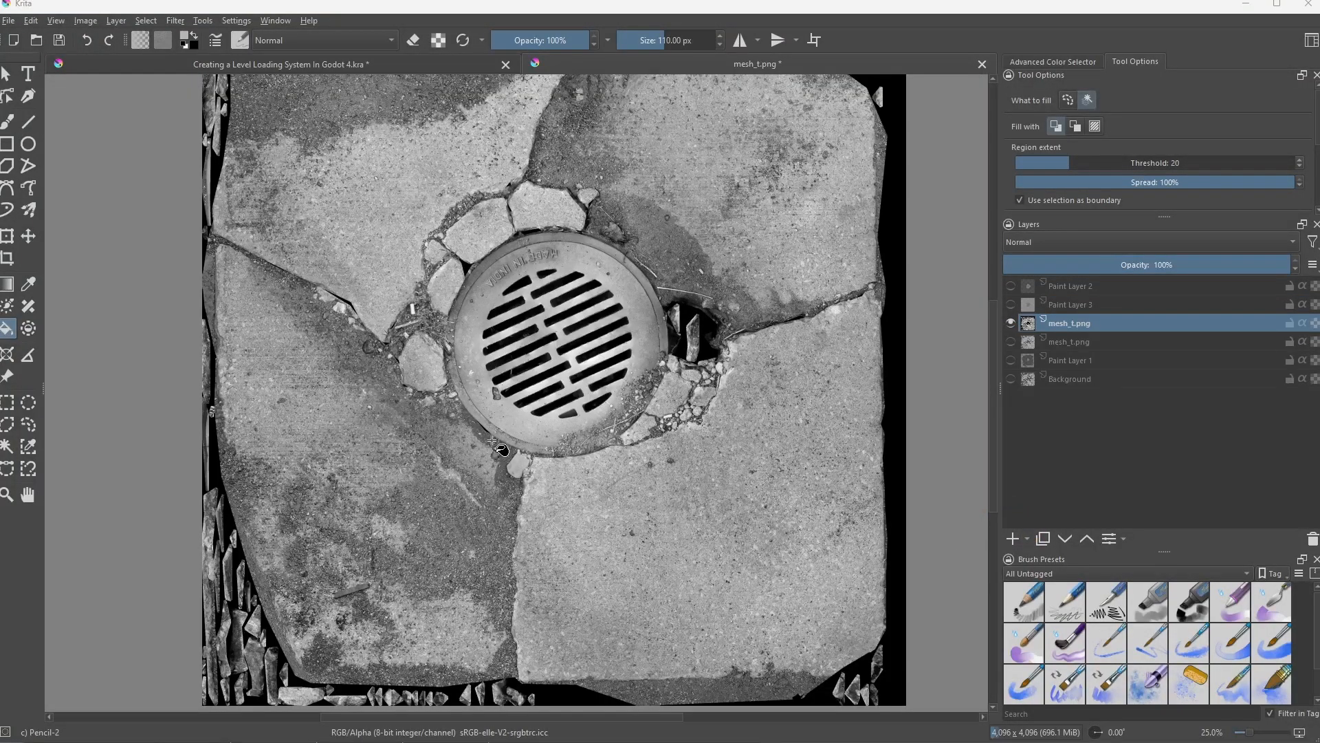
middle_drag(493, 441, 491, 496)
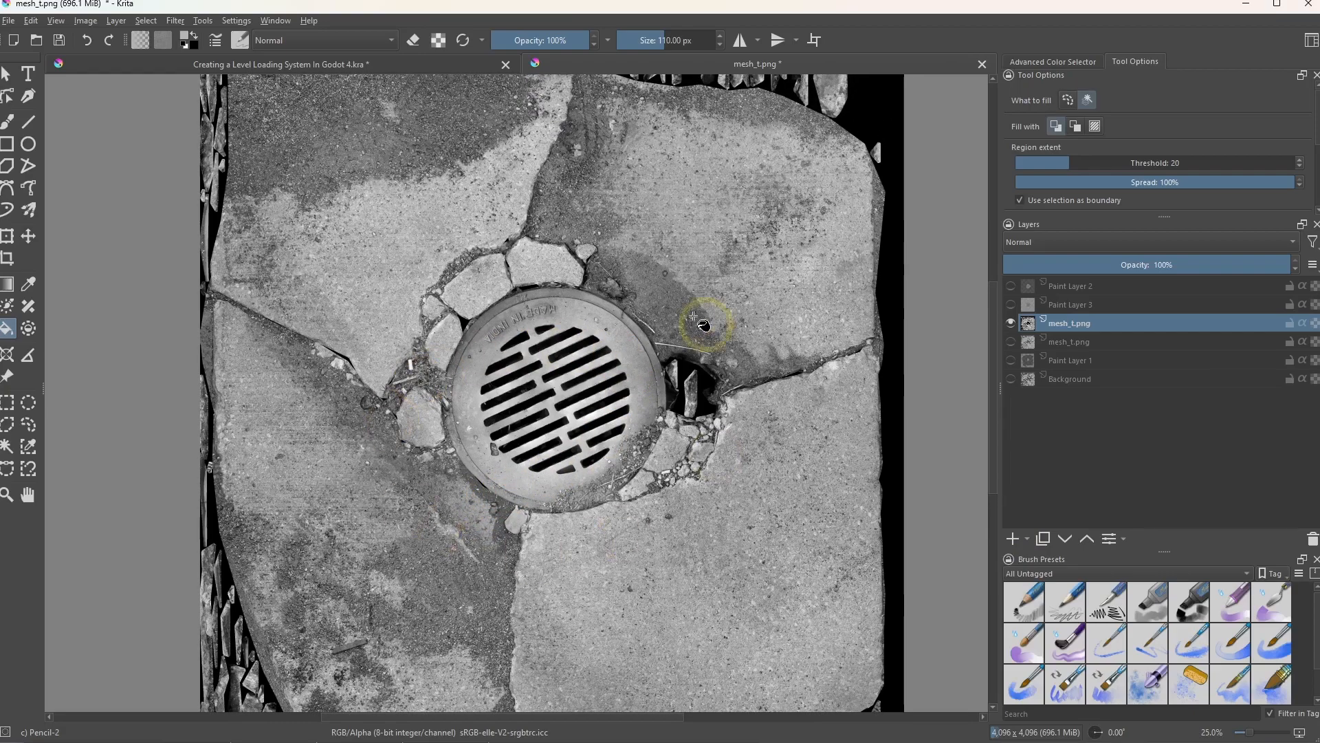
click(145, 21)
click(146, 21)
click(175, 20)
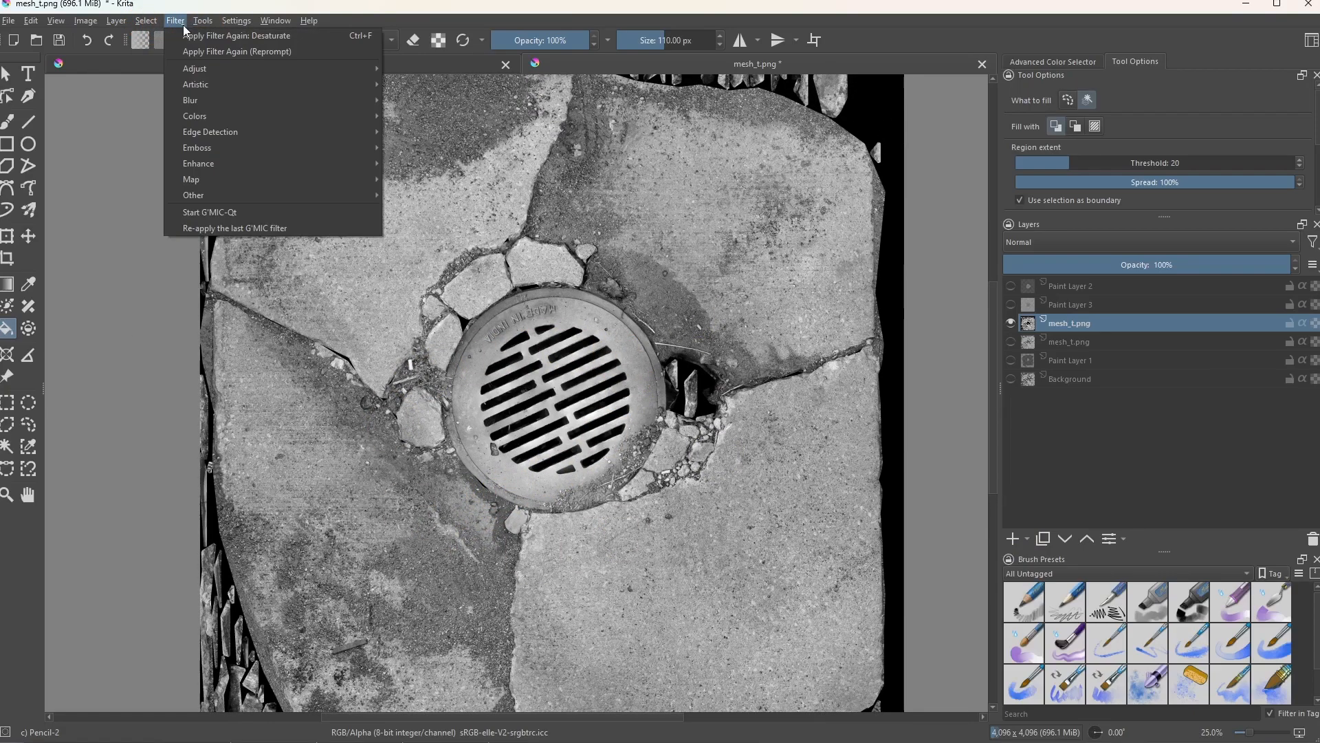
mouse_move(217, 84)
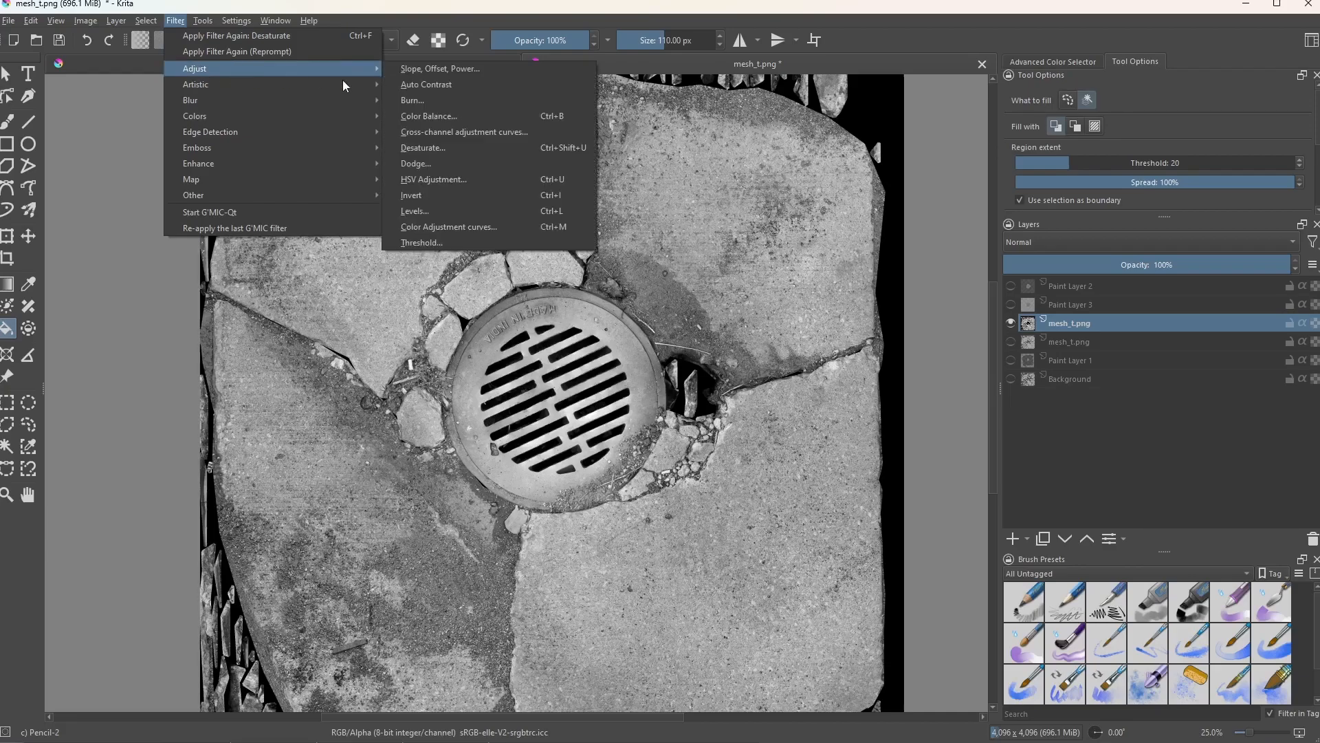
click(432, 212)
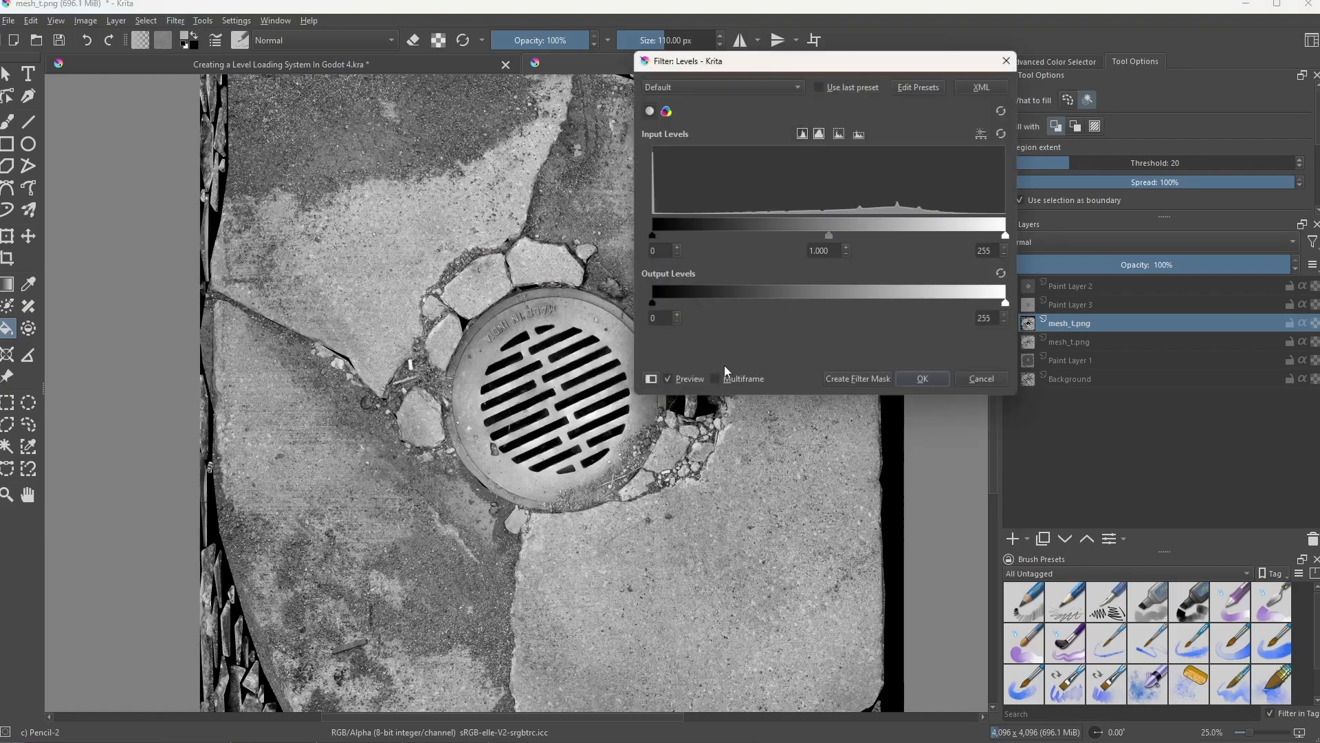
drag(833, 234, 902, 230)
drag(848, 62, 1016, 76)
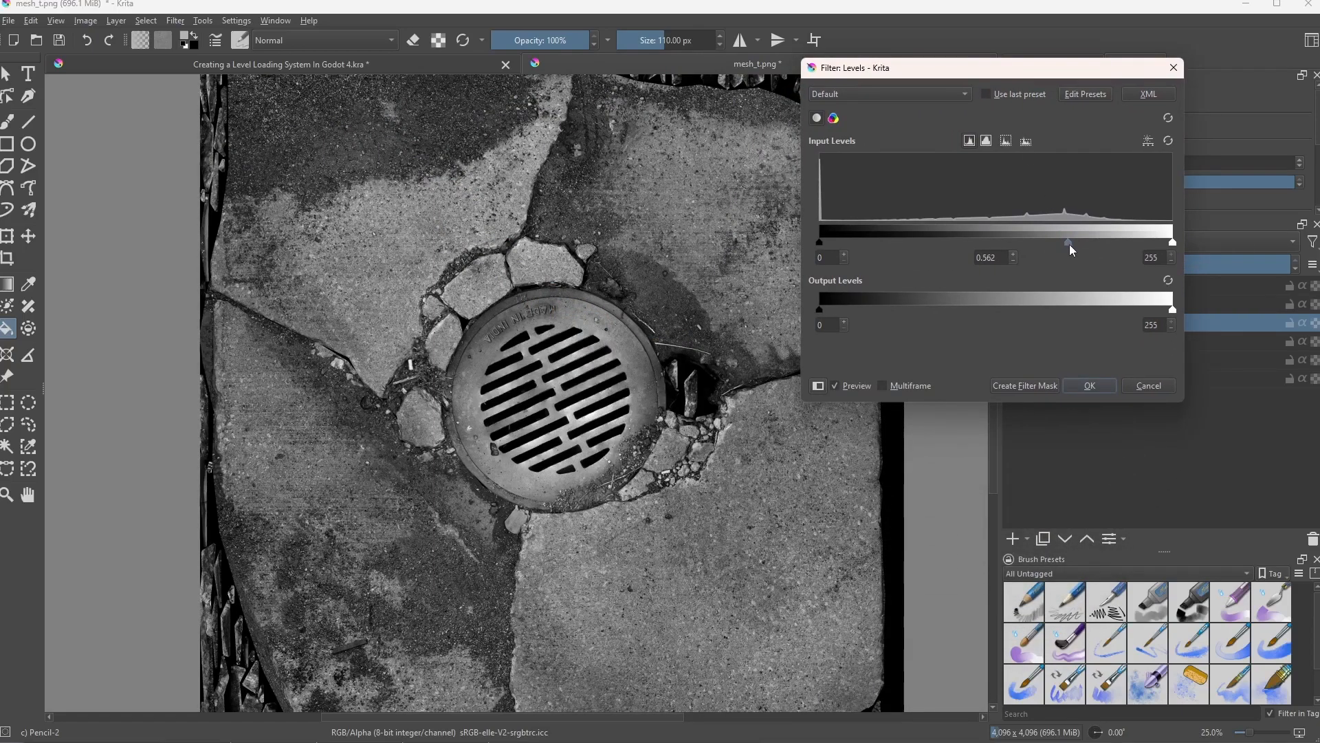
drag(1066, 245, 865, 244)
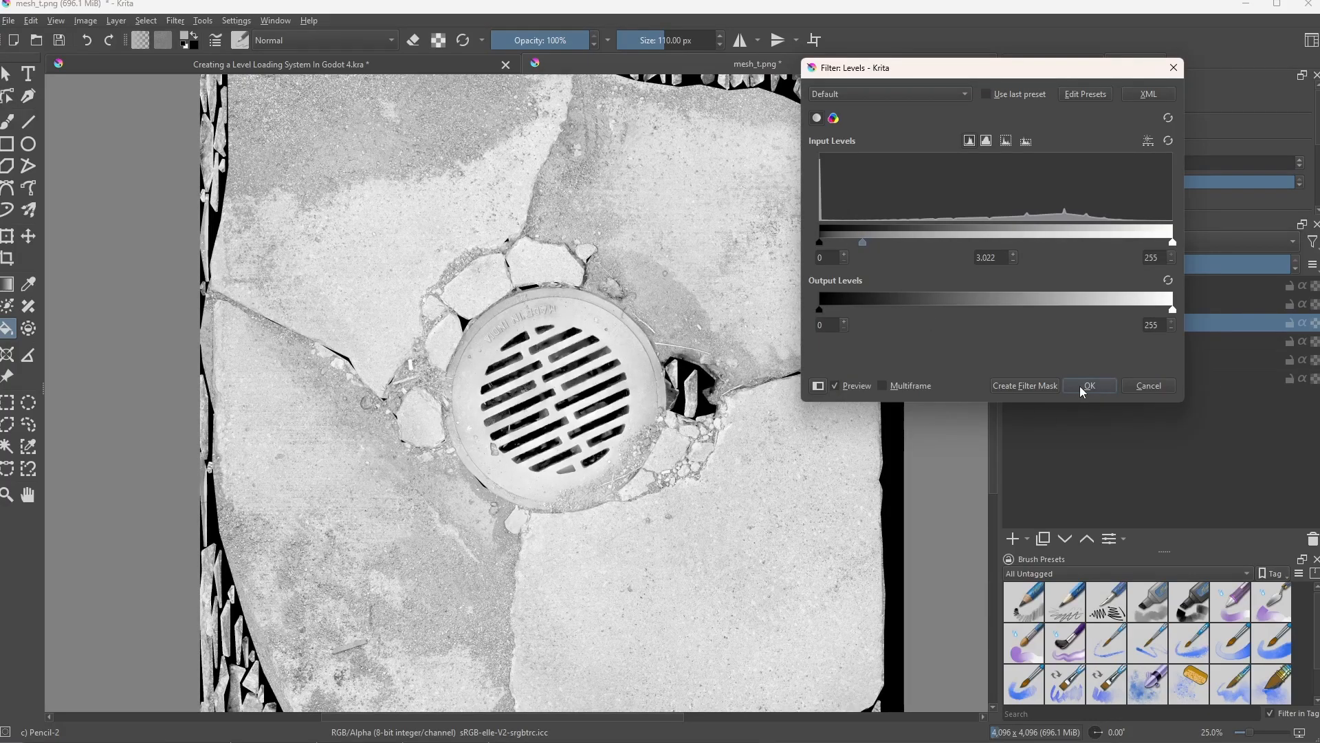
click(1081, 386)
Select the manhole cover's metal surface with the Contiguous Selection tool at threshold 8
scroll(500, 367, up, 4)
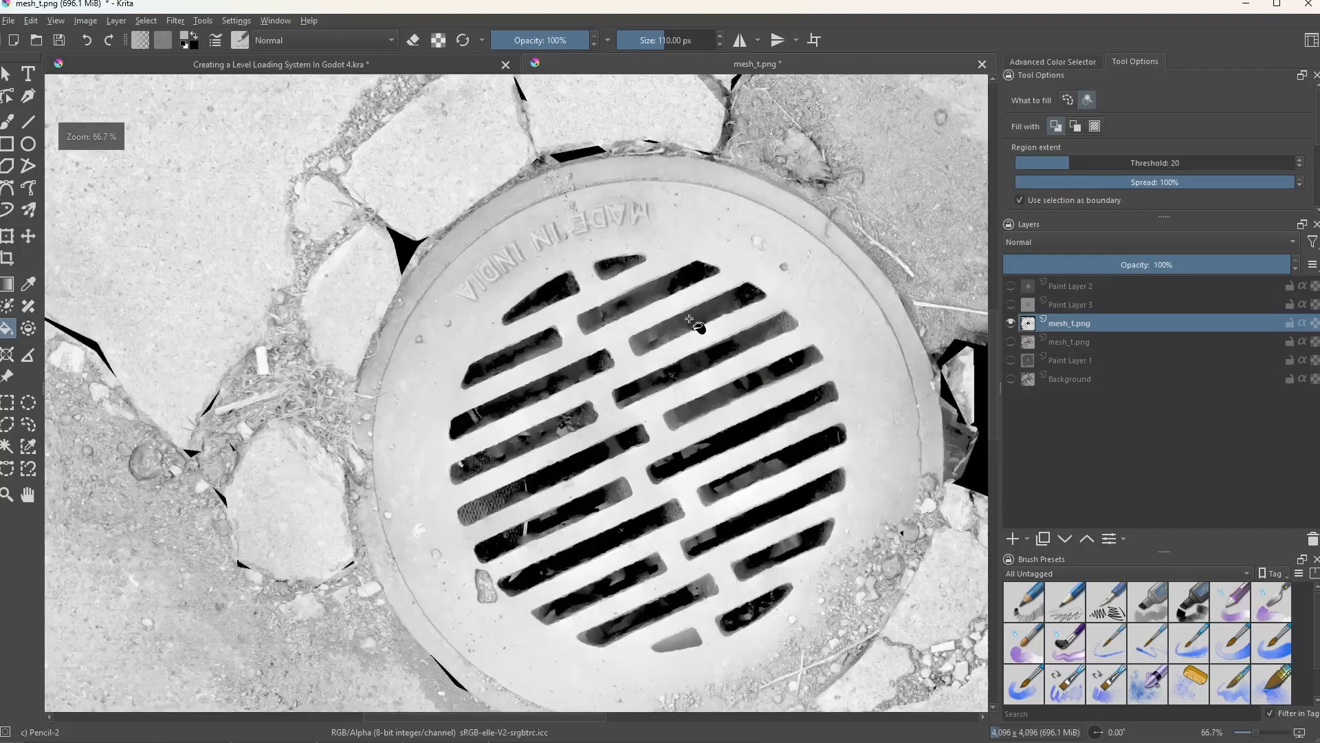
scroll(605, 330, down, 3)
scroll(591, 364, up, 1)
scroll(724, 270, up, 2)
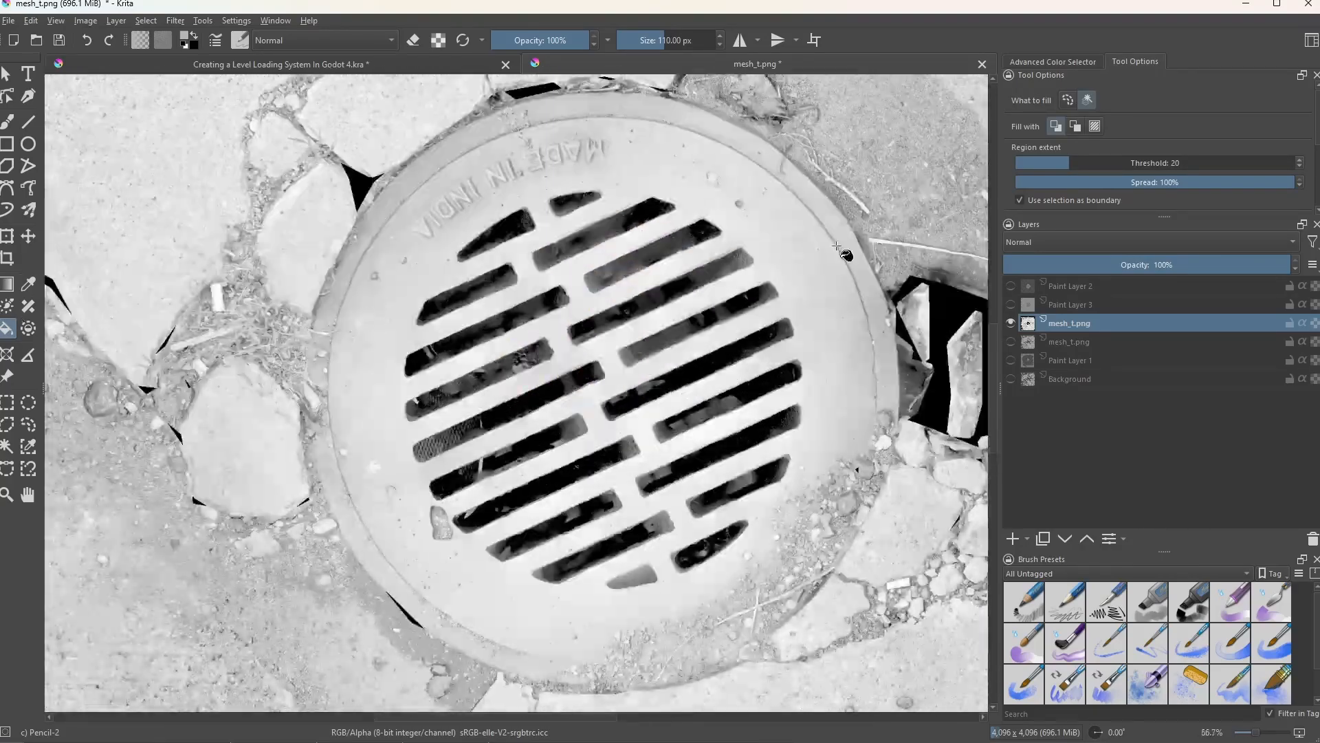
click(8, 122)
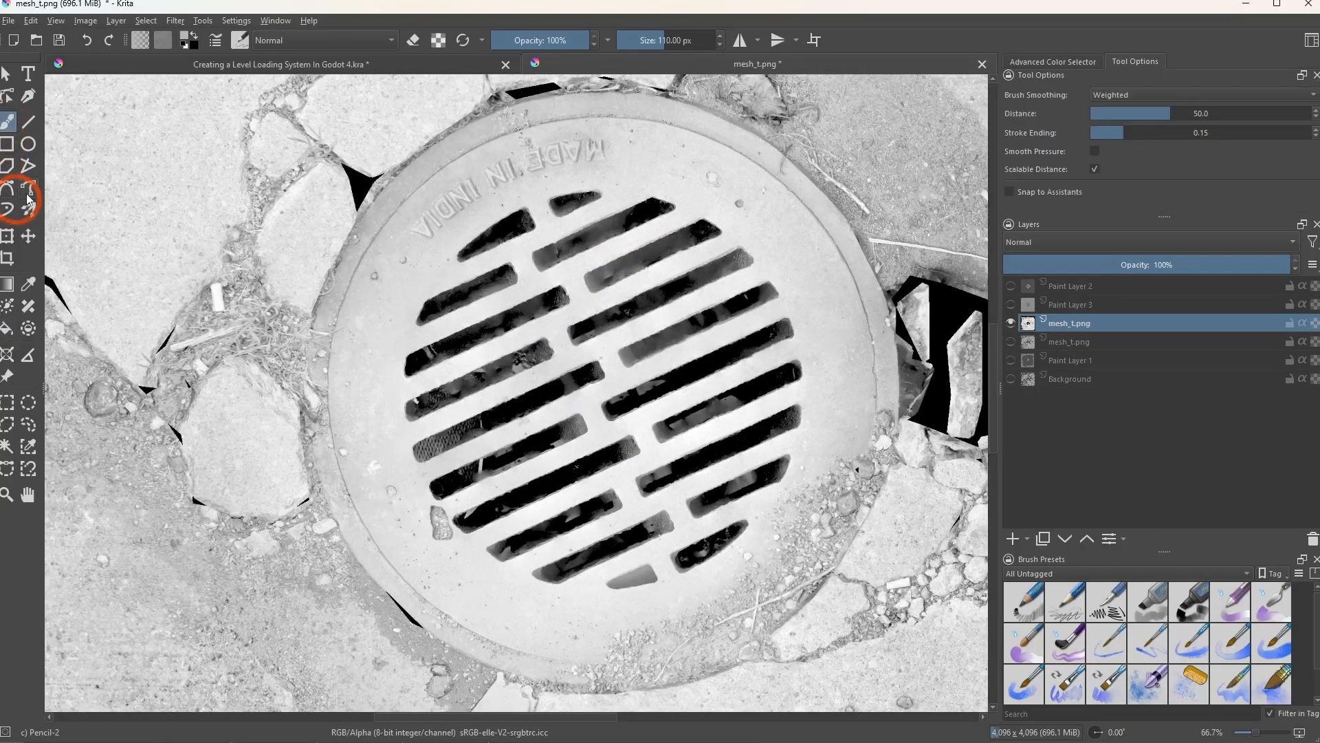
click(8, 446)
click(1032, 137)
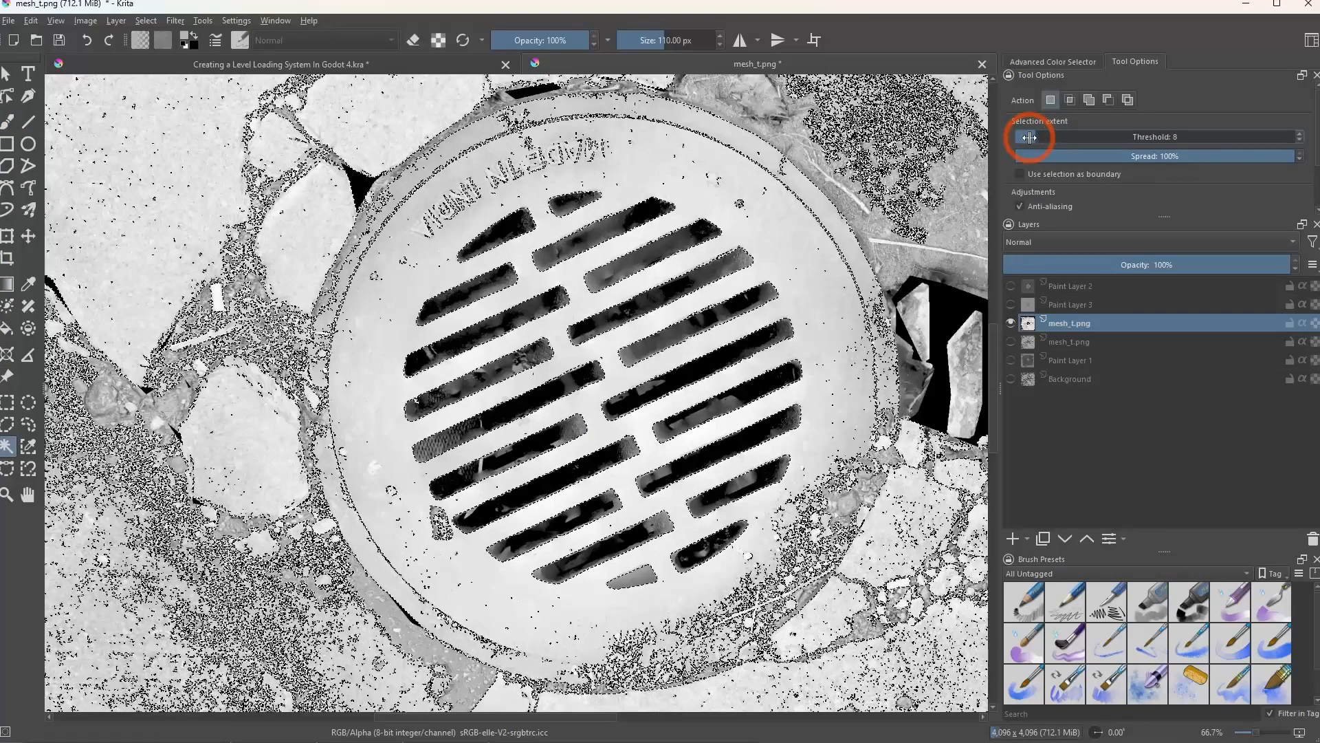
click(683, 172)
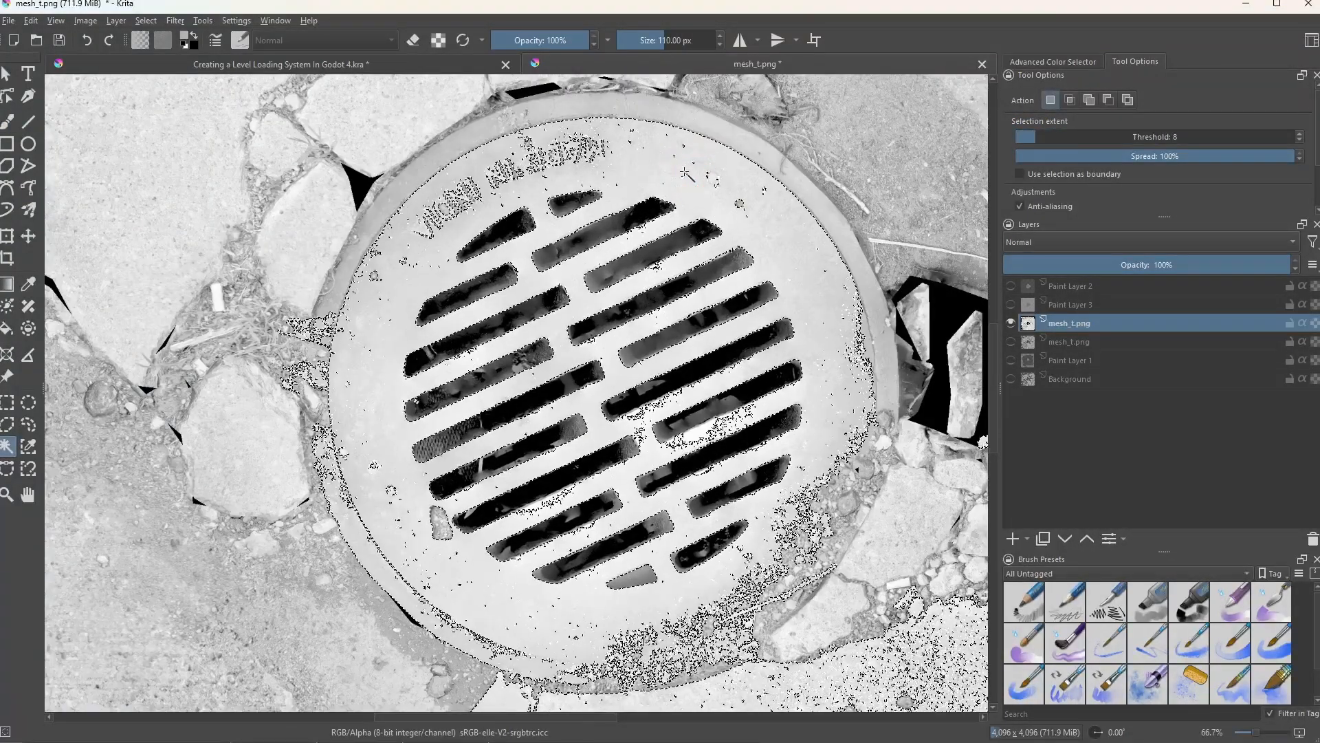
Reselect the cover's metal at threshold 3 and add the missed patches around its rim to the selection
click(637, 447)
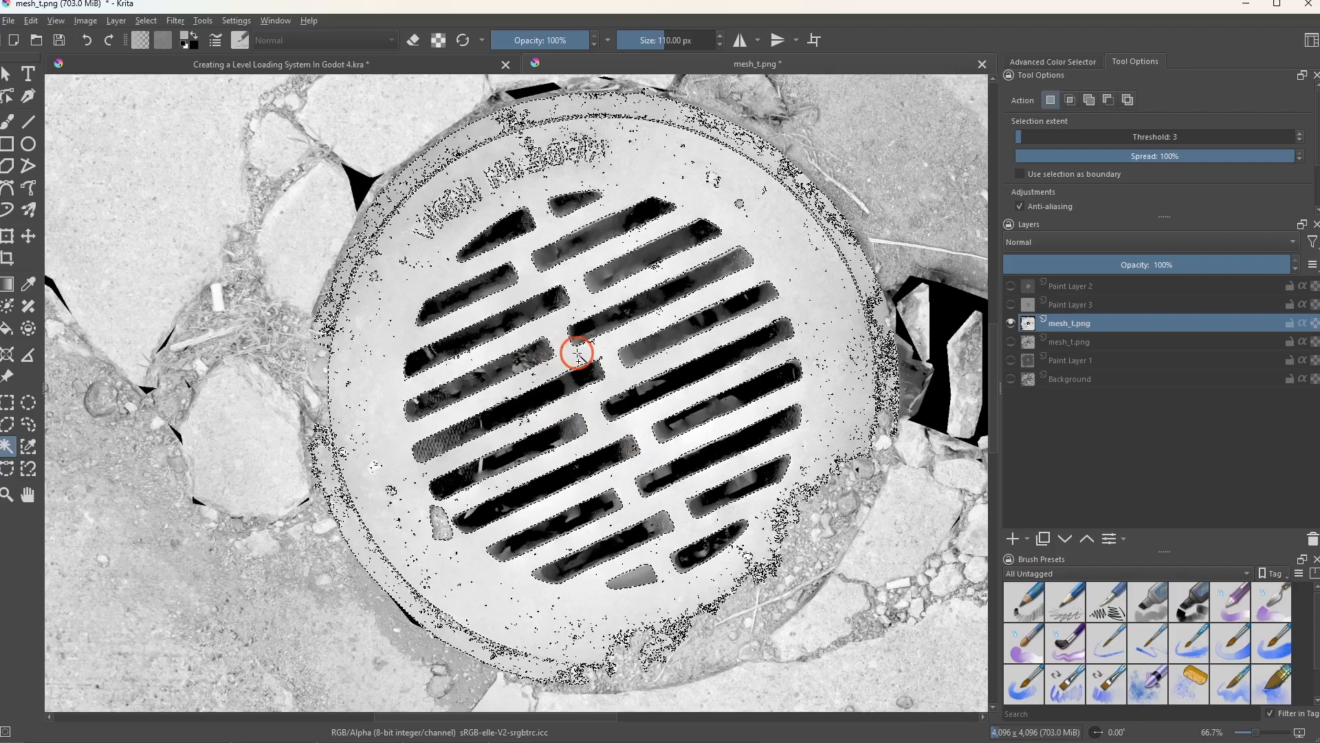
click(716, 180)
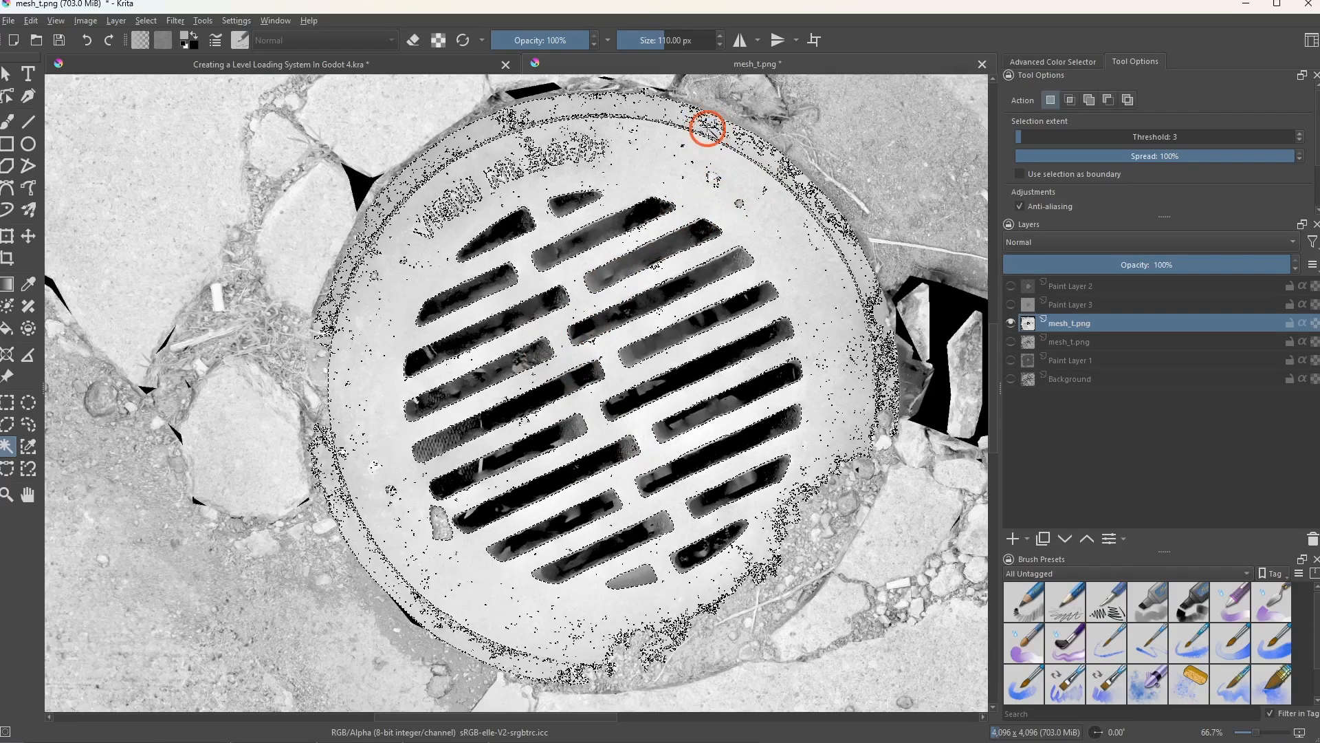
click(786, 184)
click(853, 313)
shift+click(890, 355)
shift+click(860, 389)
shift+click(802, 495)
shift+click(501, 549)
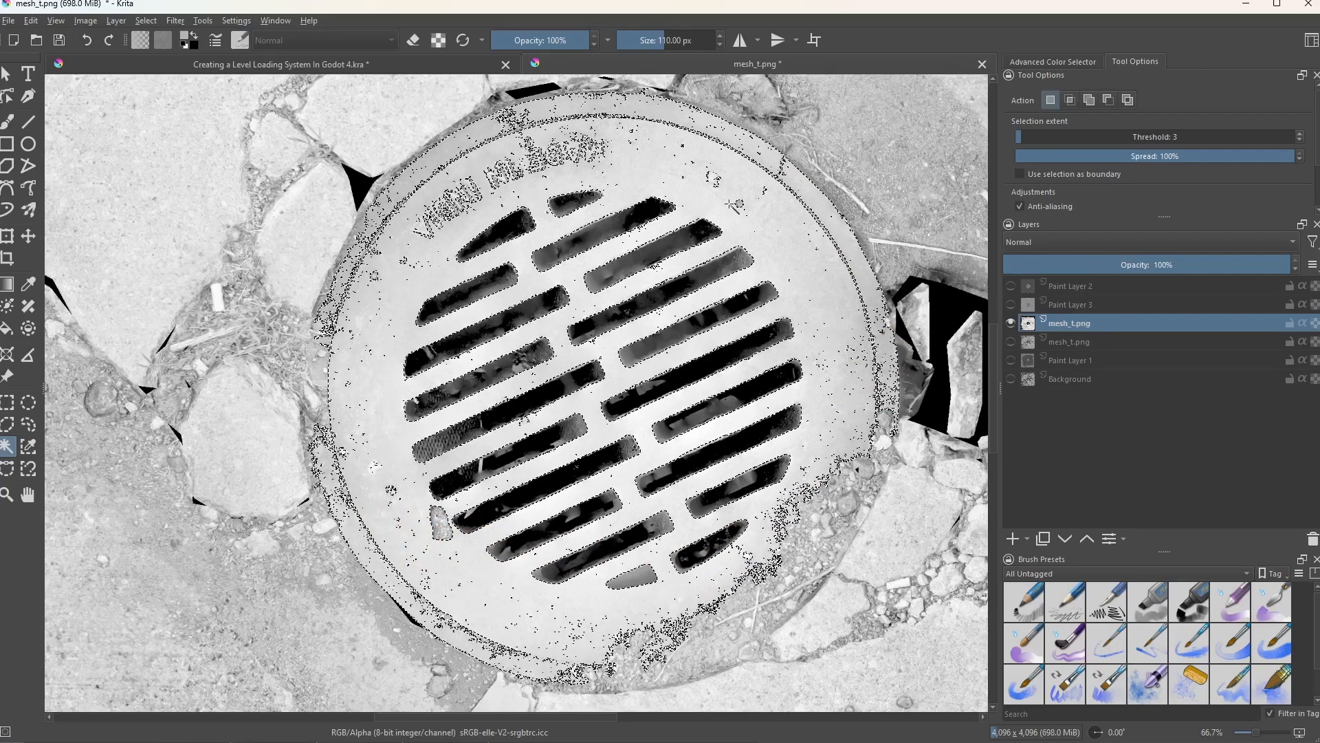
Try the Invert filter on the selected metal area and undo it
click(176, 21)
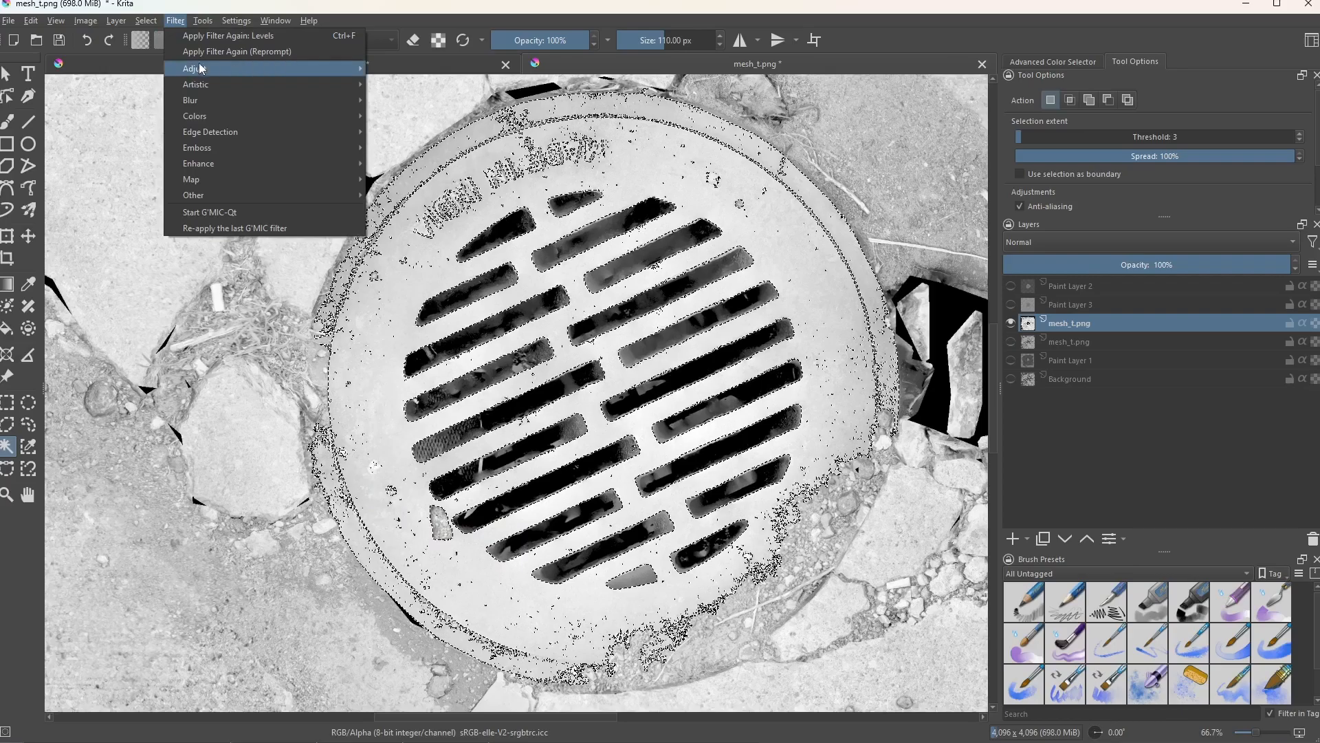
mouse_move(200, 69)
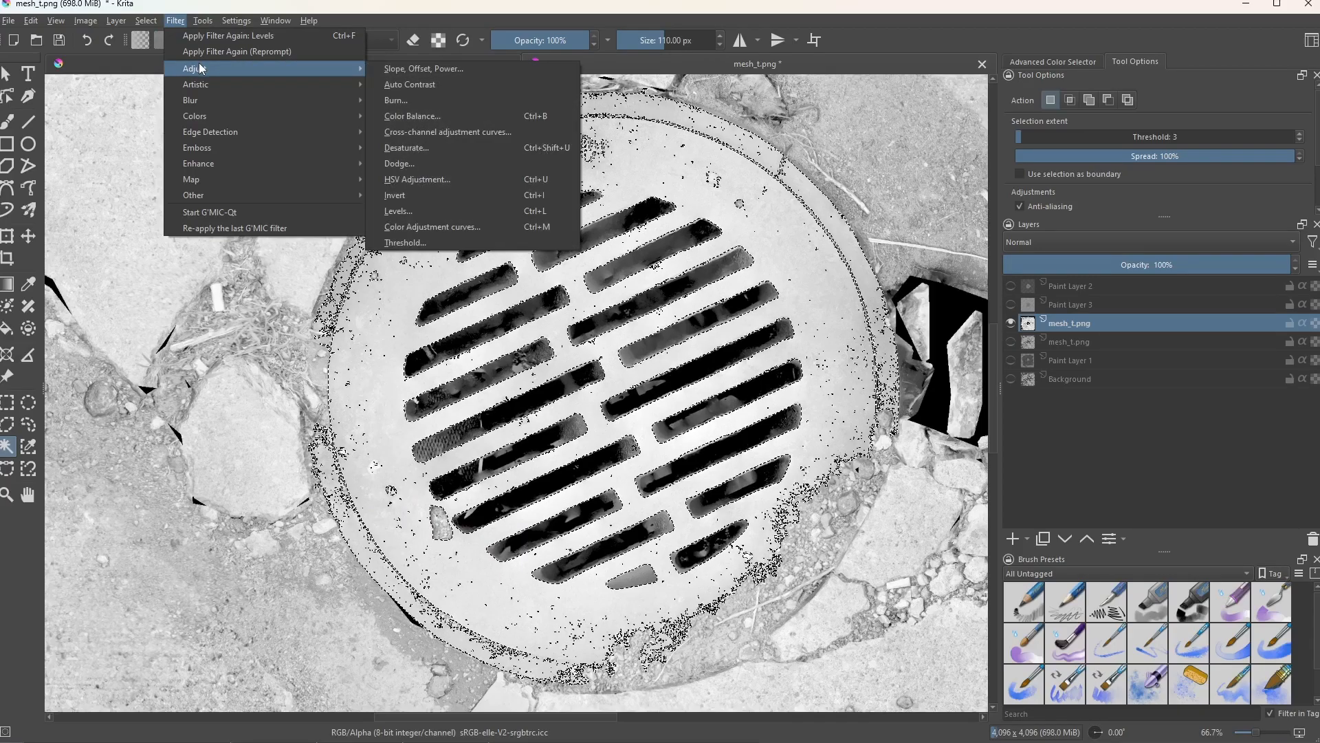
click(418, 196)
key(ctrl+z)
Darken the selected metal with a Levels filter at gamma 0.167 and clear the selection
click(176, 21)
mouse_move(238, 69)
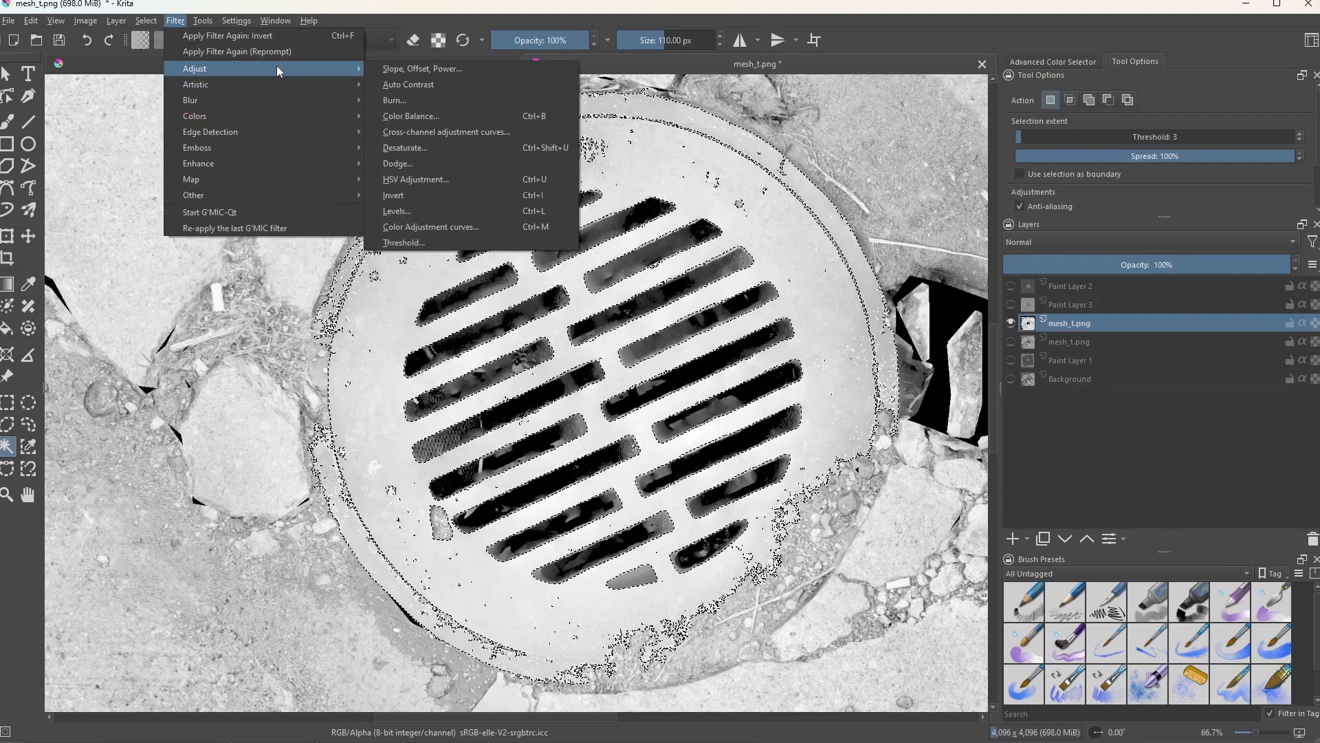
click(894, 392)
drag(997, 240, 1136, 233)
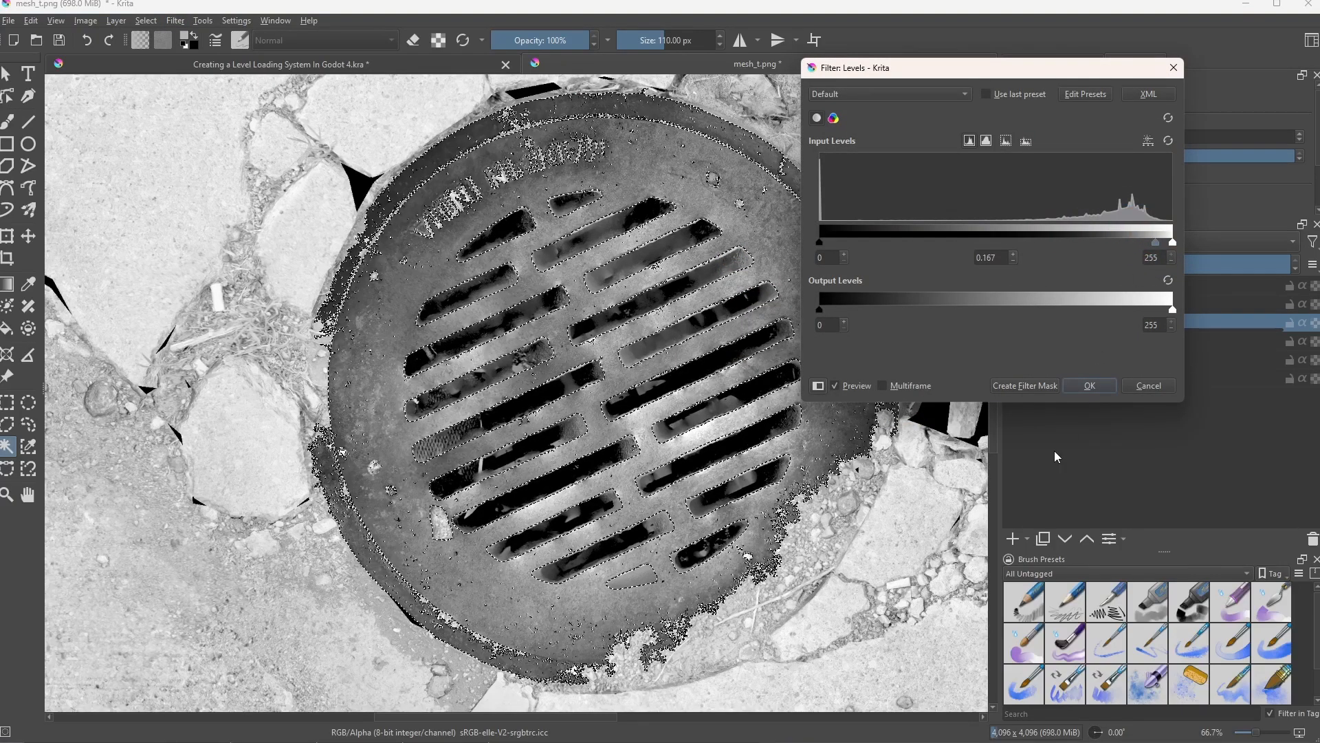
click(1089, 386)
click(9, 21)
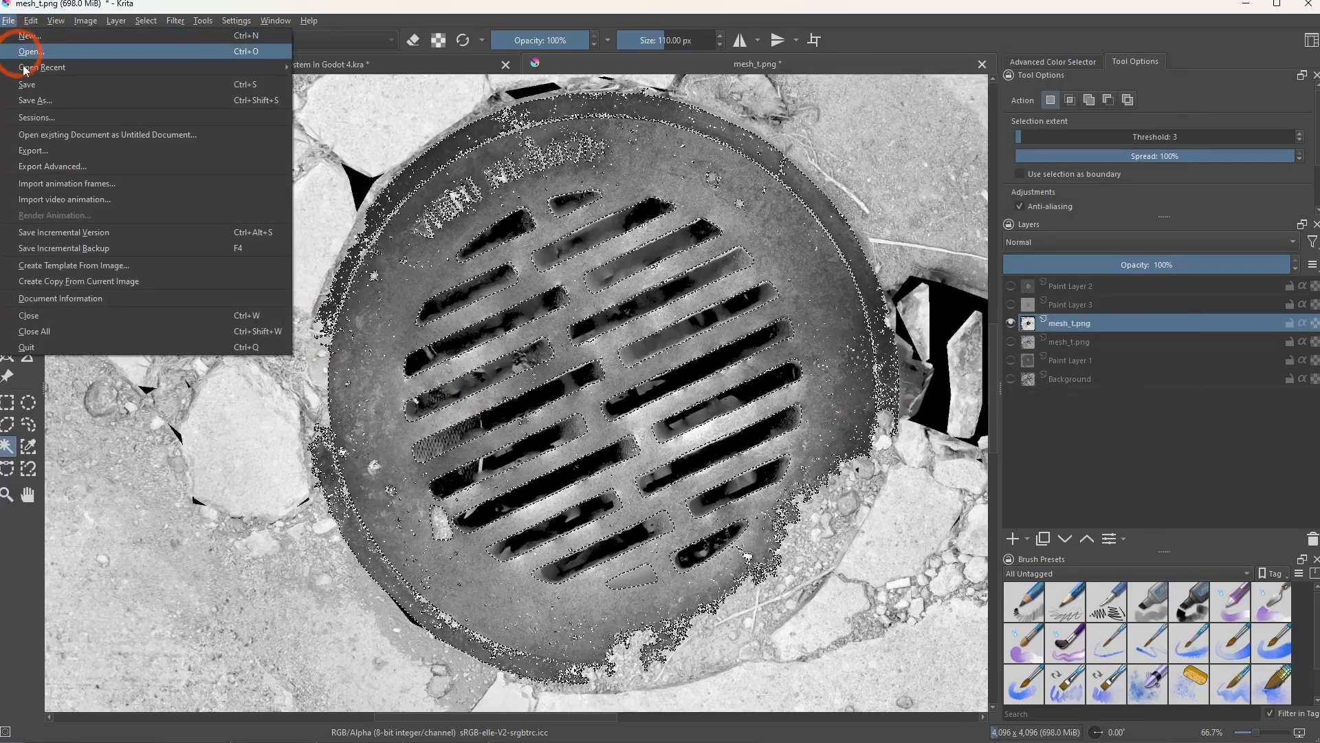
mouse_move(146, 20)
click(166, 52)
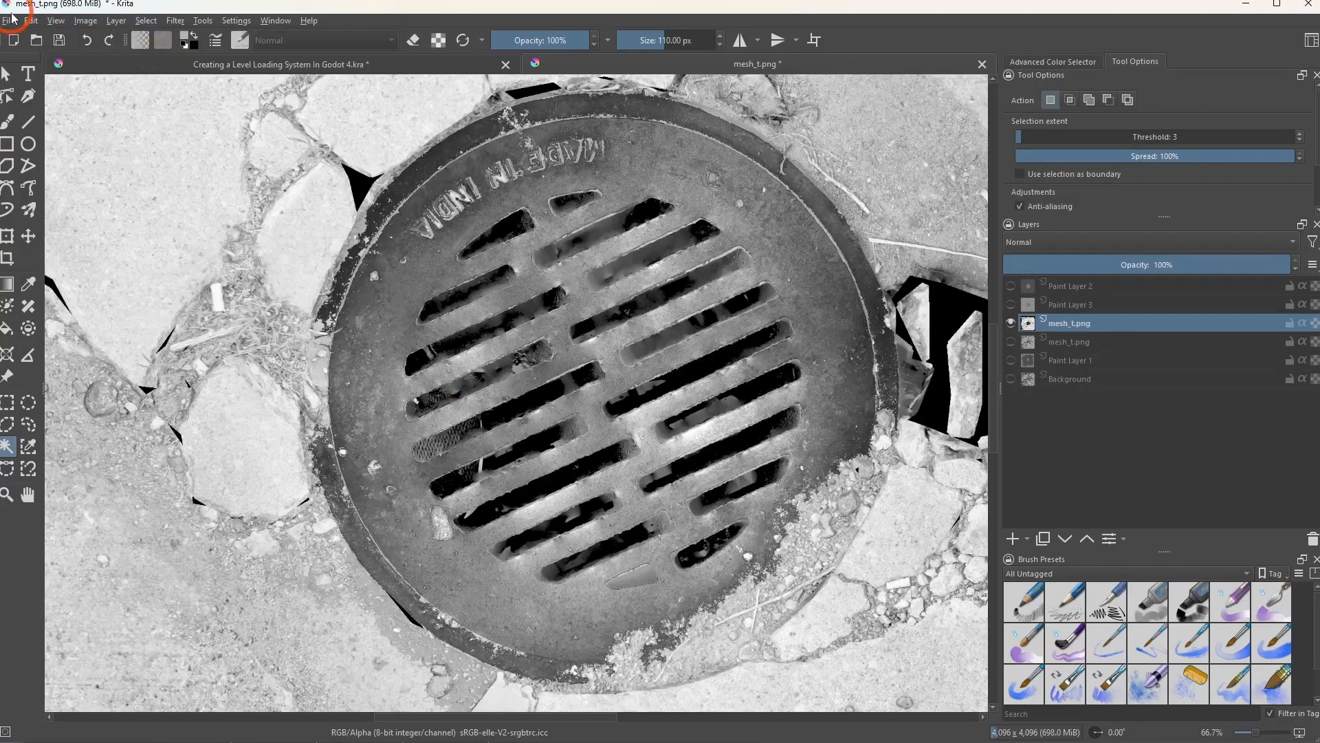
Export the image to C:\temp as mesh_rougness.png
click(9, 21)
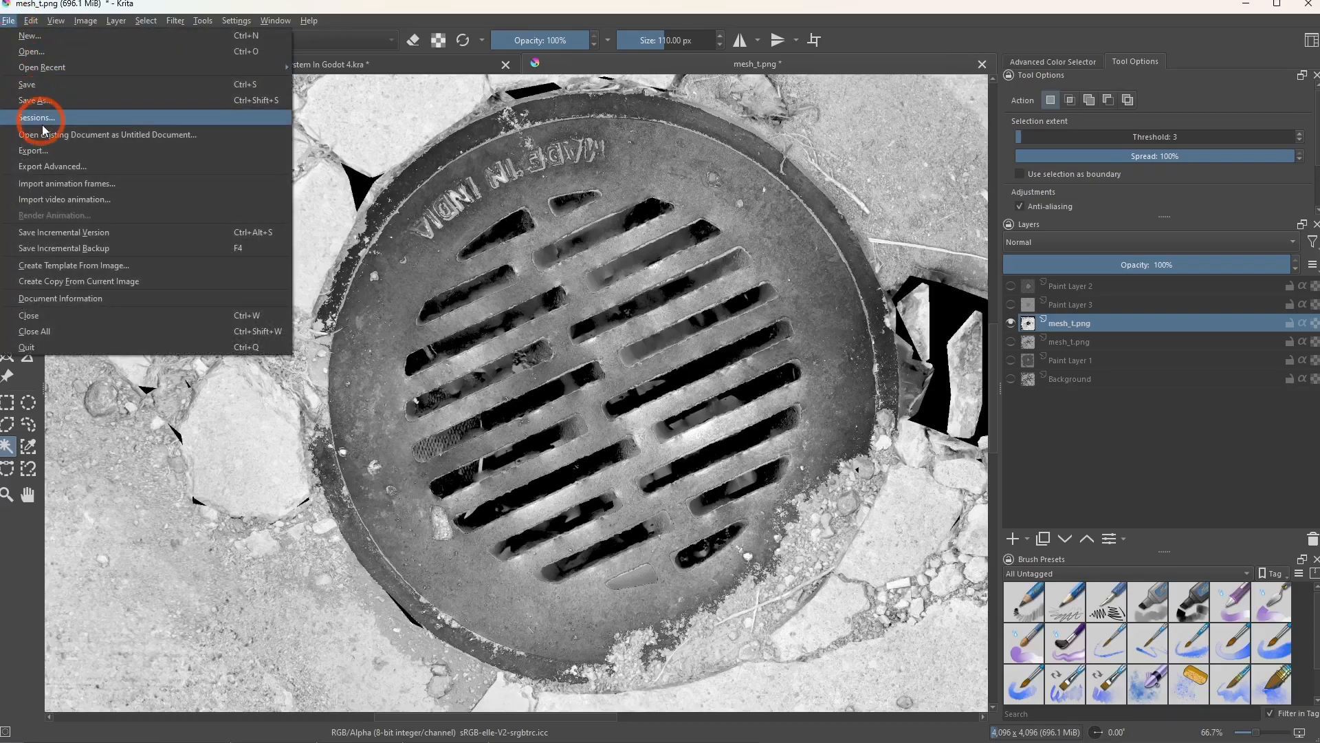
click(48, 150)
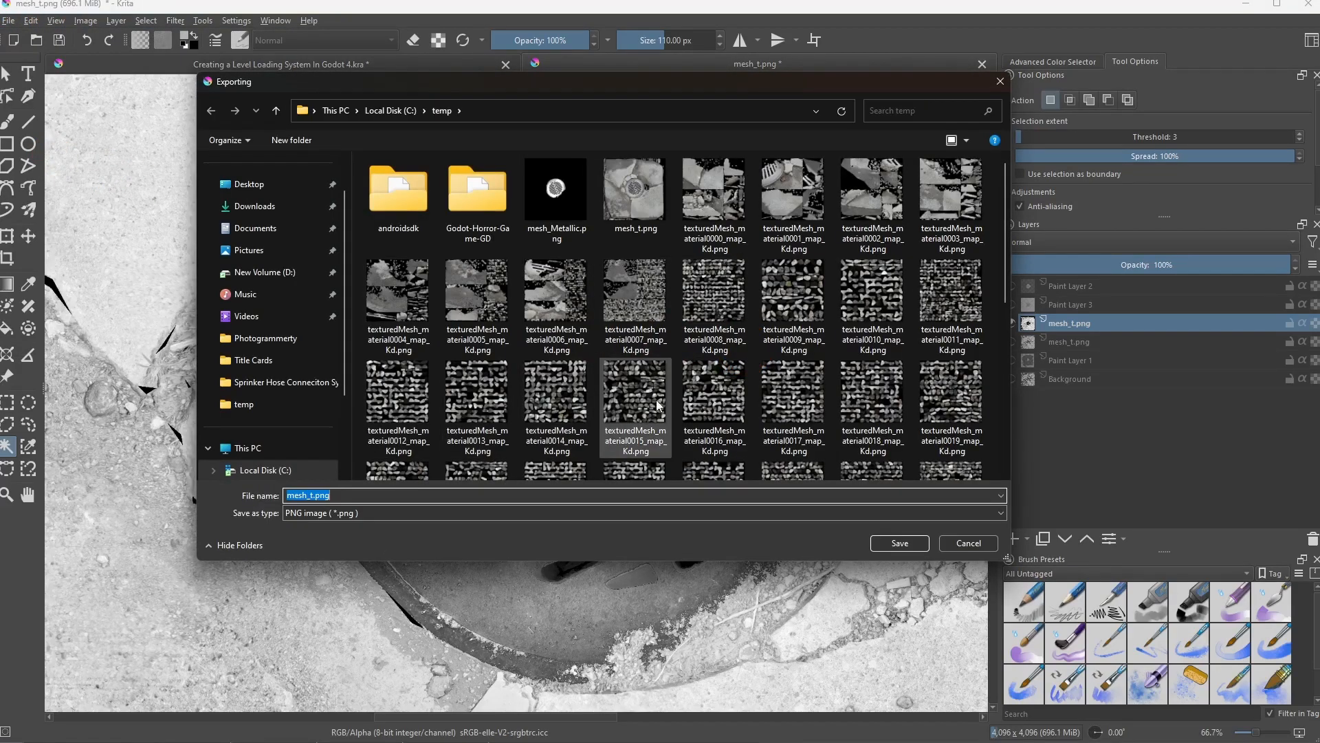
click(555, 200)
click(325, 494)
double_click(338, 493)
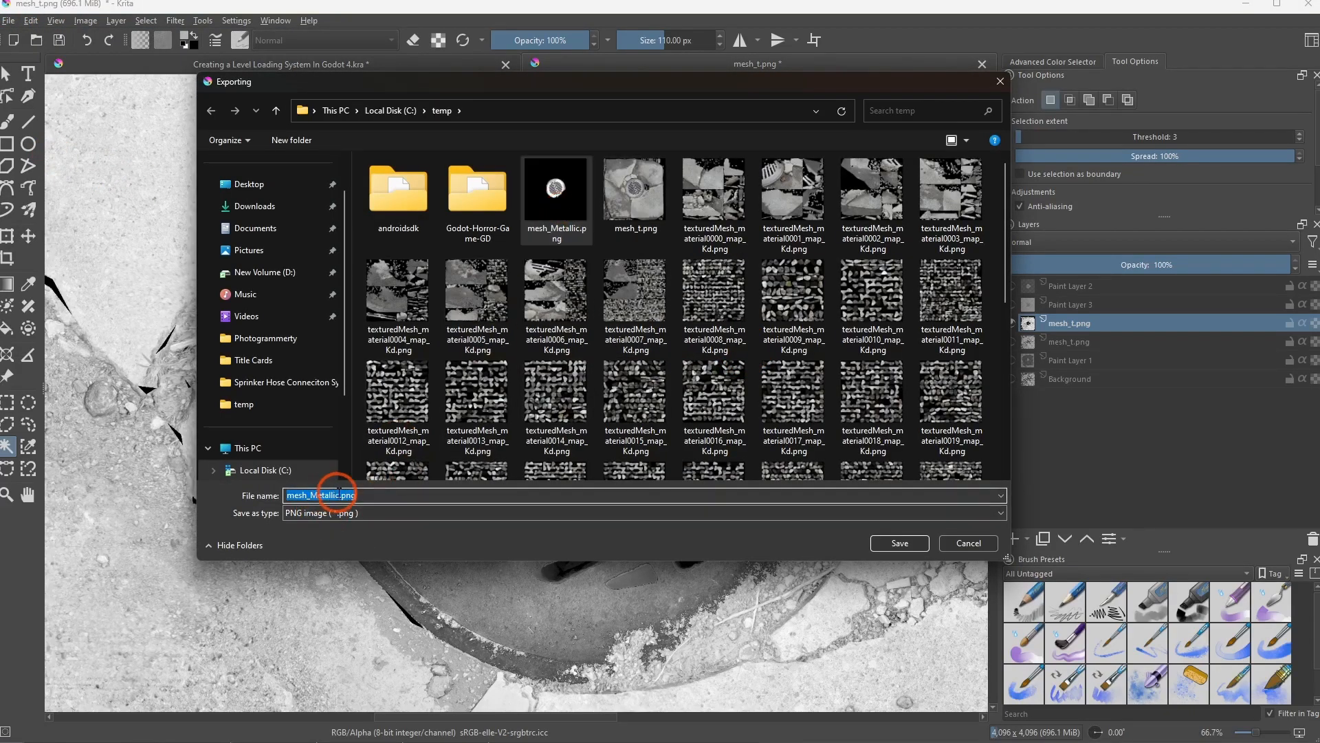
key(Return)
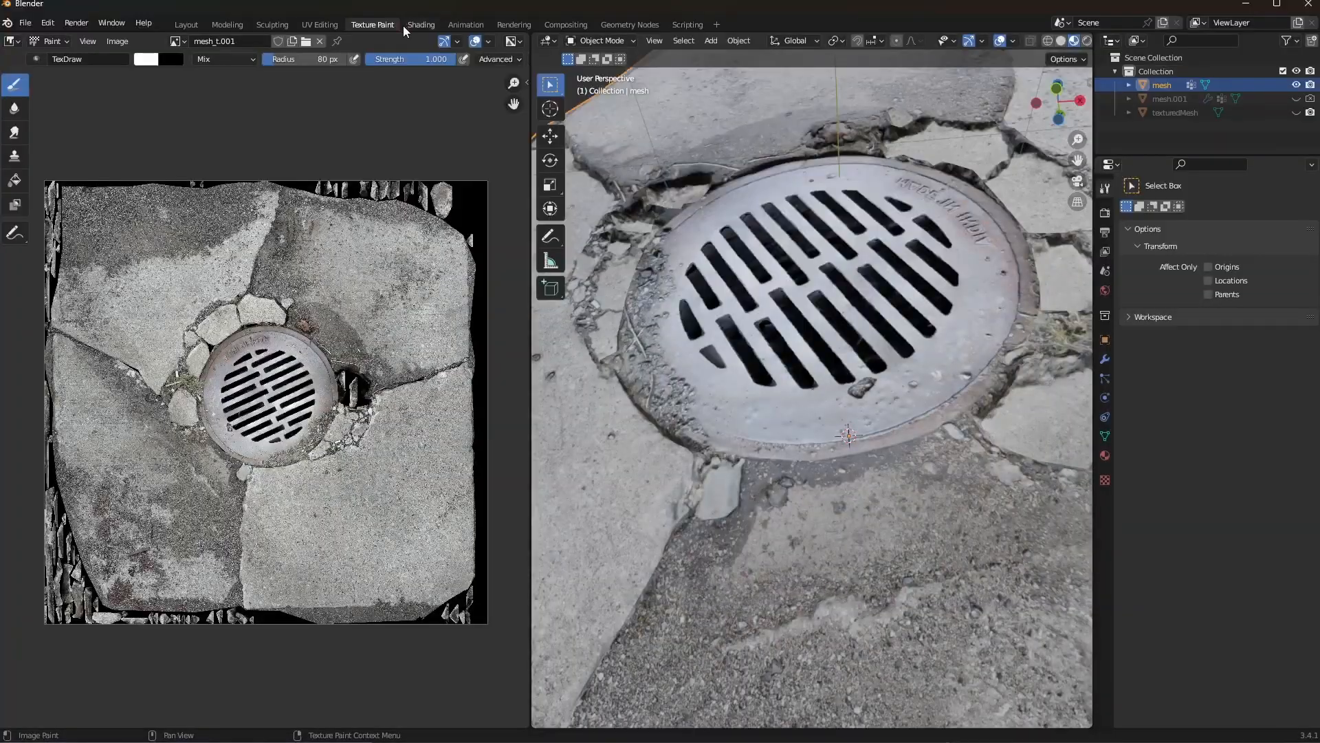
In Blender's Shading workspace, add mesh_rougness.png from the temp folder as an image texture node above the Principled BSDF
click(415, 25)
drag(546, 510, 550, 274)
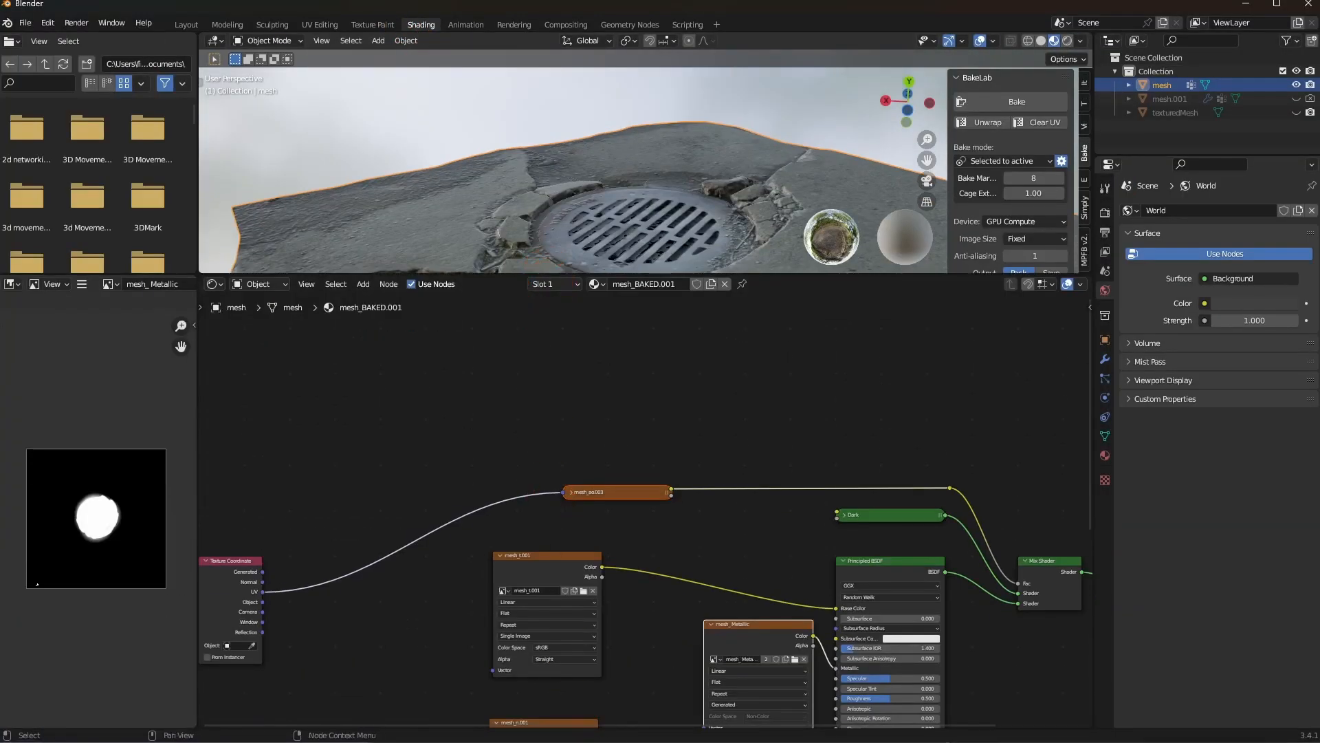
key(alt+Tab)
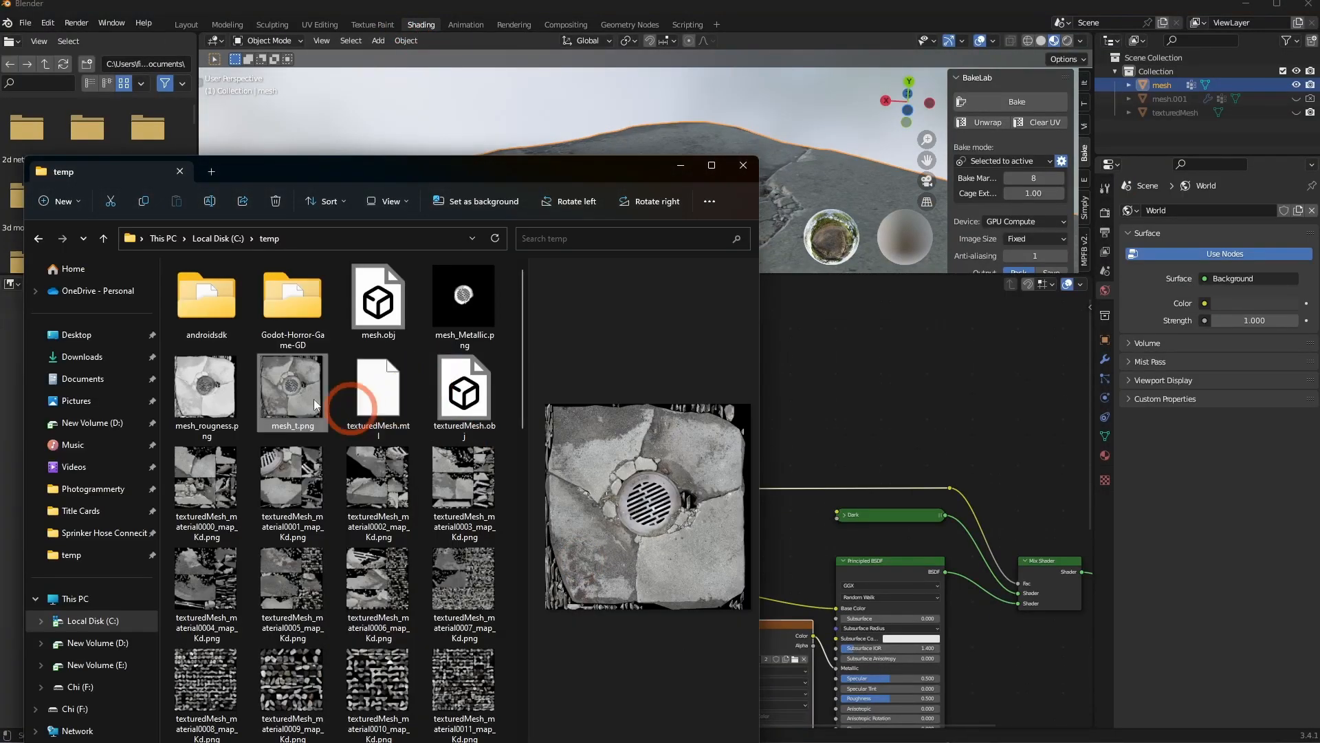
drag(205, 389, 846, 401)
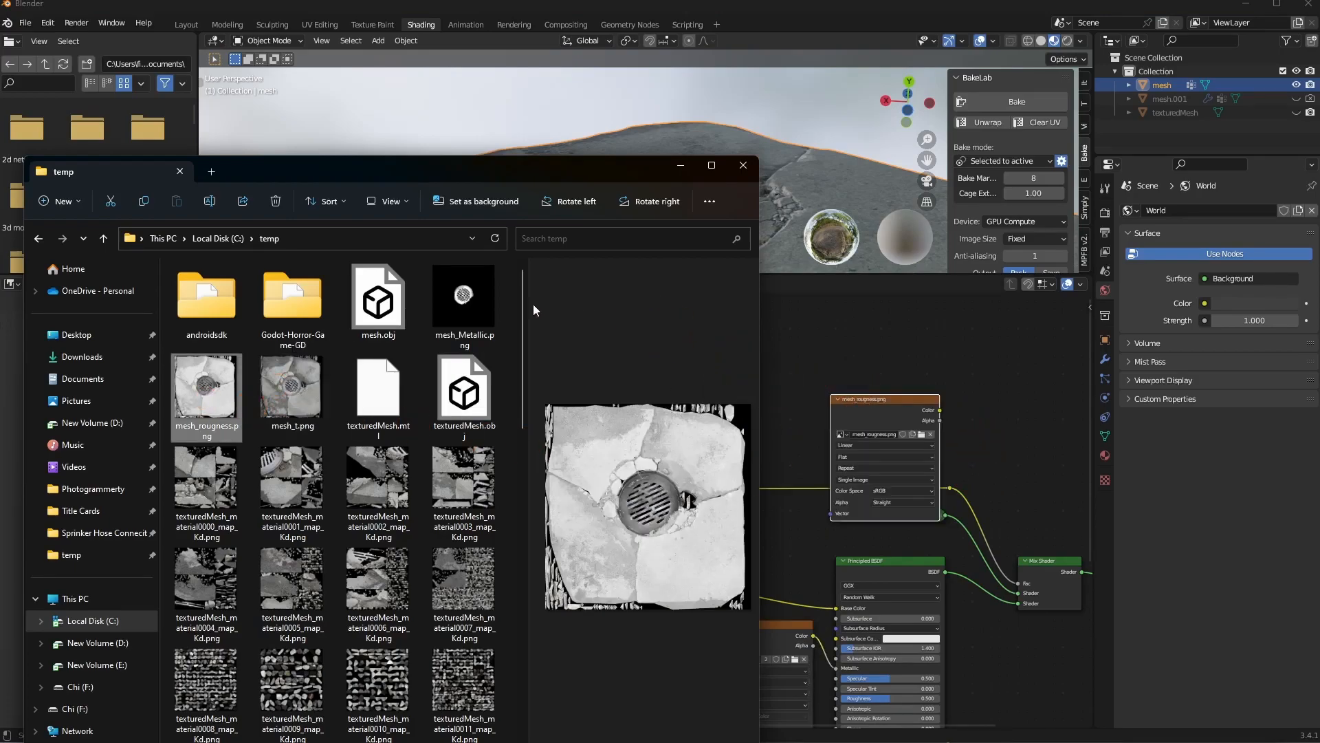
Add mesh_Metallic.png from the temp folder as an image texture and connect its color to the Principled BSDF's Metallic input
drag(464, 306, 324, 639)
drag(396, 649, 839, 670)
click(760, 624)
key(x)
middle_drag(545, 723, 562, 587)
drag(561, 590, 536, 730)
drag(590, 421, 688, 404)
drag(397, 524, 518, 593)
middle_drag(828, 439, 801, 497)
Reconnect the AO image to the Mix Shader's factor link and wire mesh_rougness.png's color into the Principled BSDF's Roughness input
drag(868, 317, 766, 355)
middle_drag(612, 591, 612, 582)
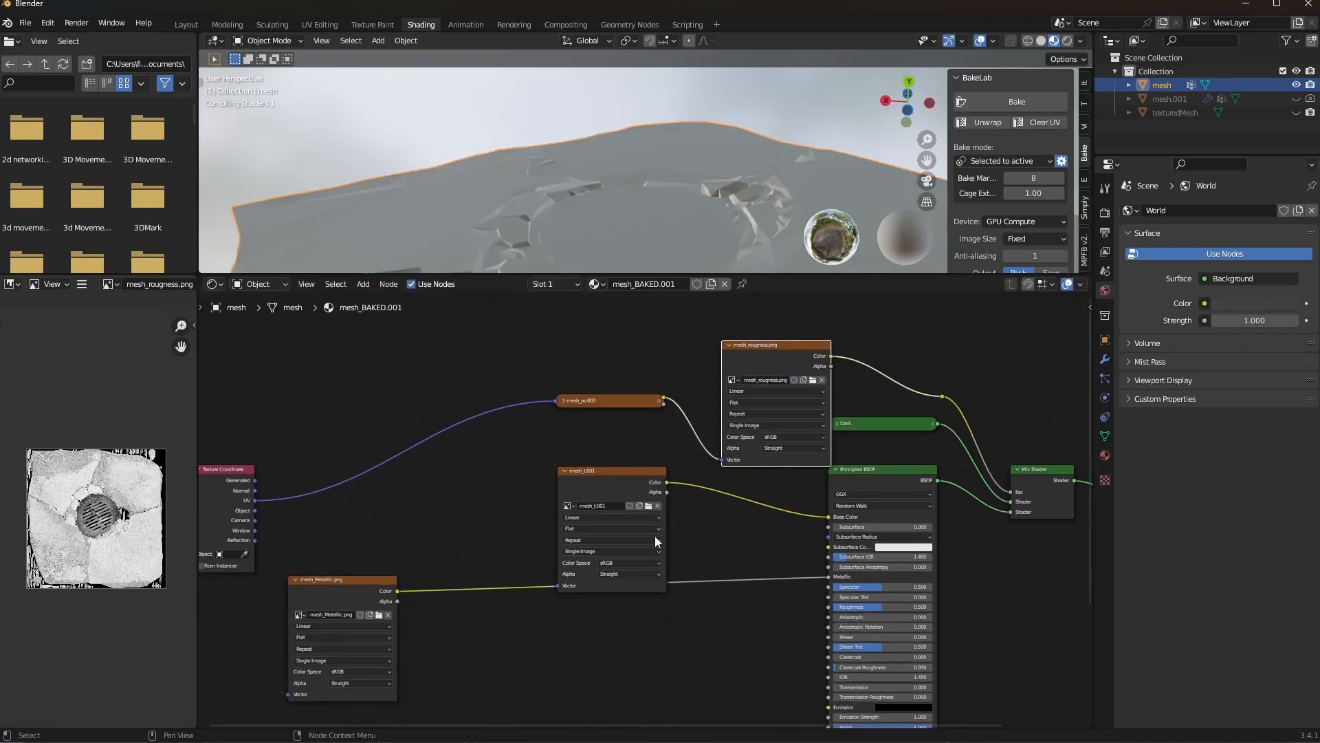
drag(664, 400, 942, 396)
drag(761, 342, 642, 439)
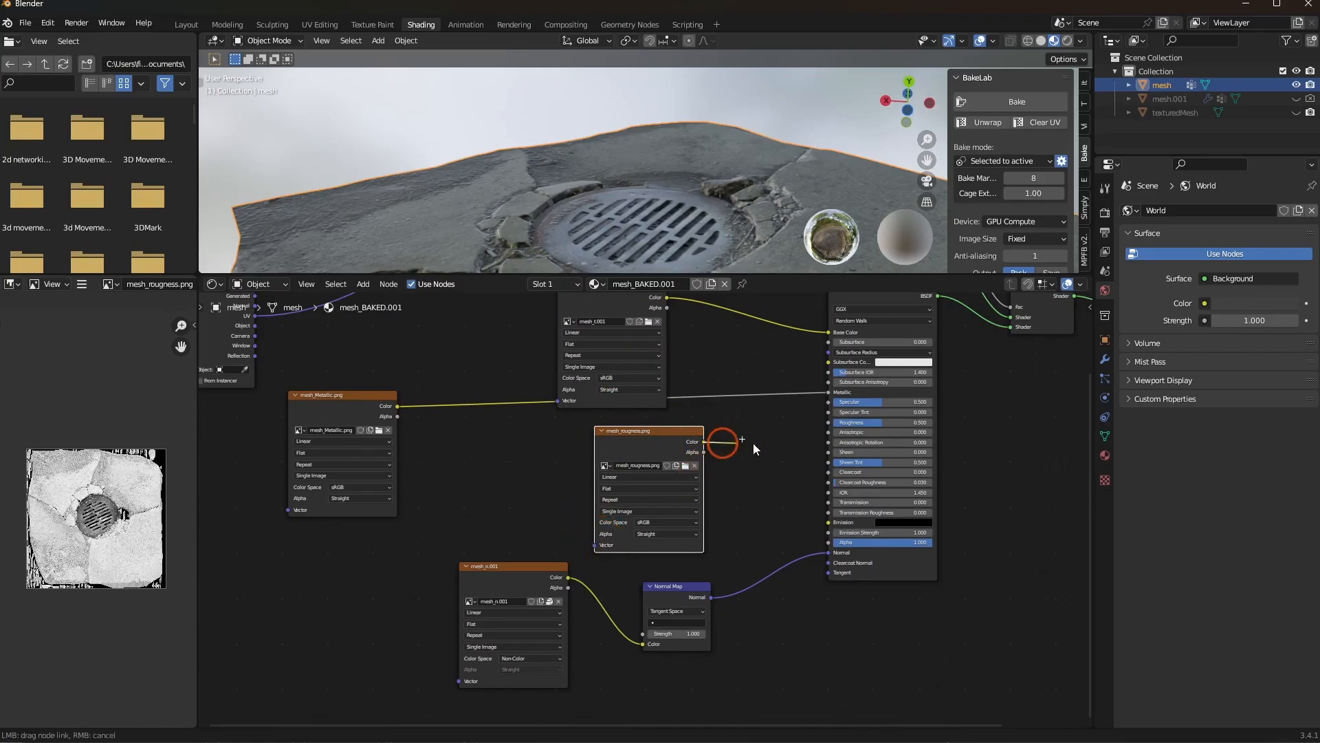
drag(833, 427, 825, 425)
Enlarge the 3D viewport and examine the manhole cover's shading up close, checking it against the roughness texture in Krita
drag(675, 275, 681, 539)
mouse_move(682, 443)
middle_down()
mouse_move(581, 466)
mouse_move(697, 399)
mouse_move(678, 449)
middle_up()
scroll(696, 399, down, 2)
scroll(701, 295, up, 2)
scroll(691, 329, up, 2)
middle_drag(701, 296, 595, 386)
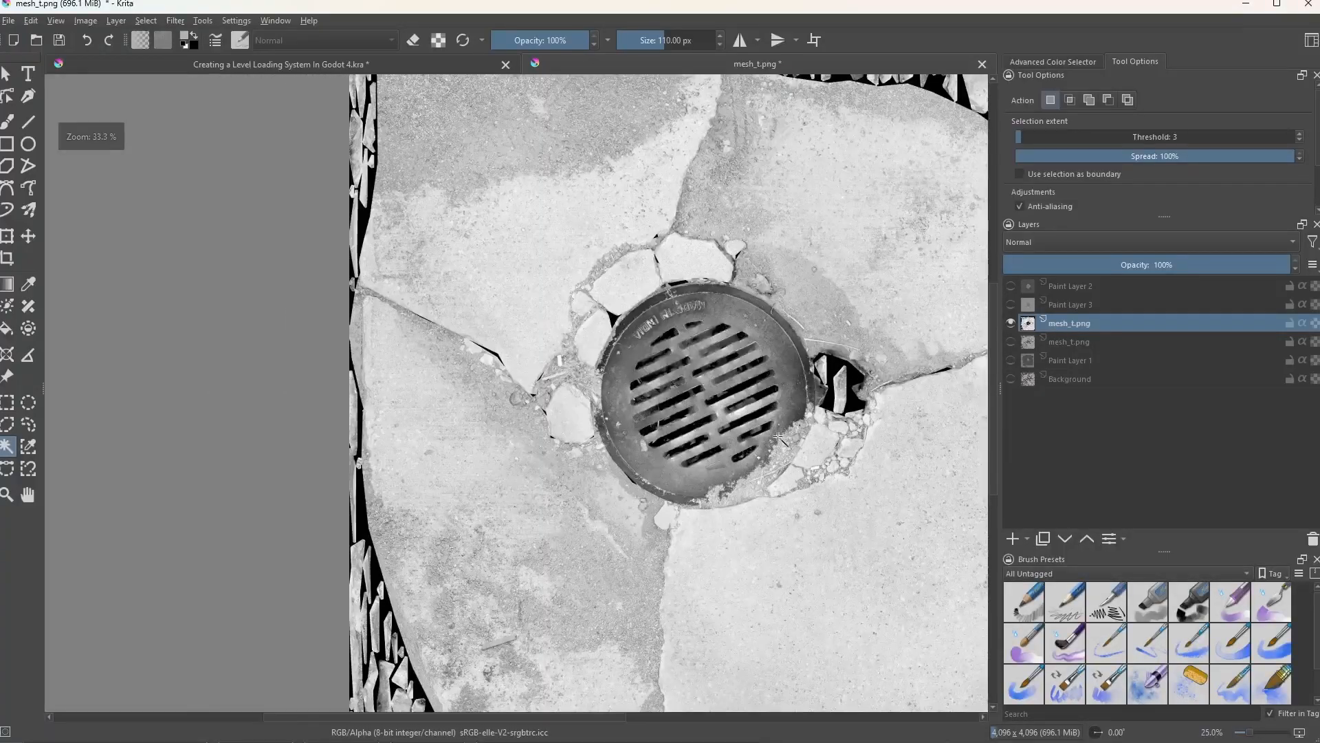
scroll(696, 427, down, 2)
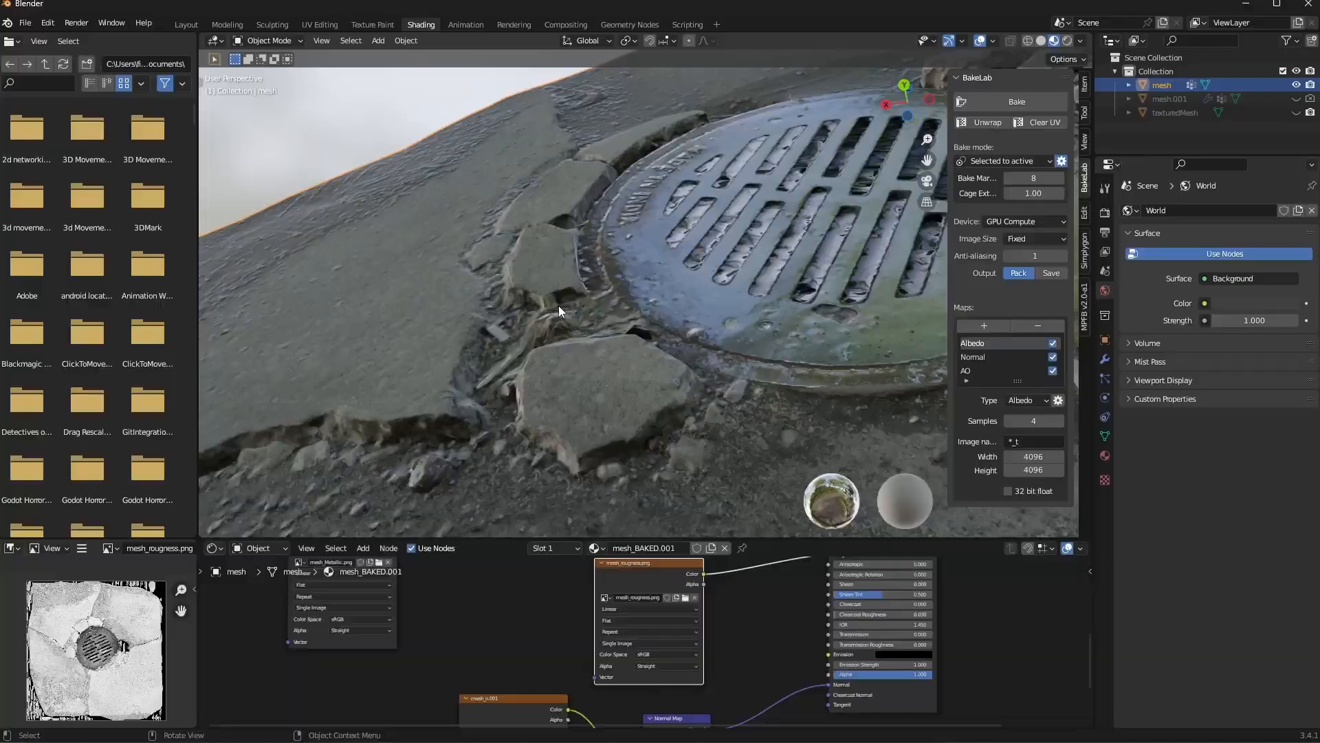
mouse_move(558, 305)
middle_down()
mouse_move(501, 298)
mouse_move(558, 300)
mouse_move(559, 280)
middle_up()
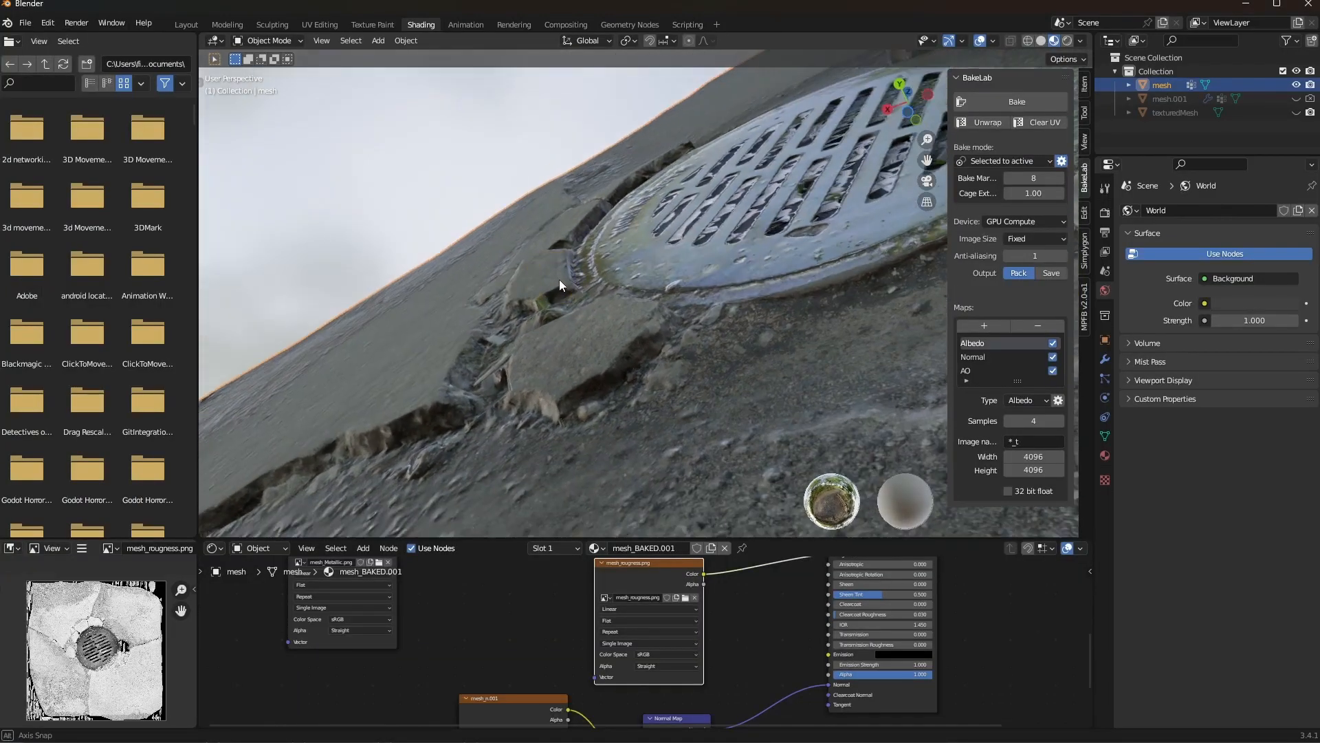
Set the color space of the mesh_rougness.png texture node to Non-Color
middle_drag(726, 715, 734, 644)
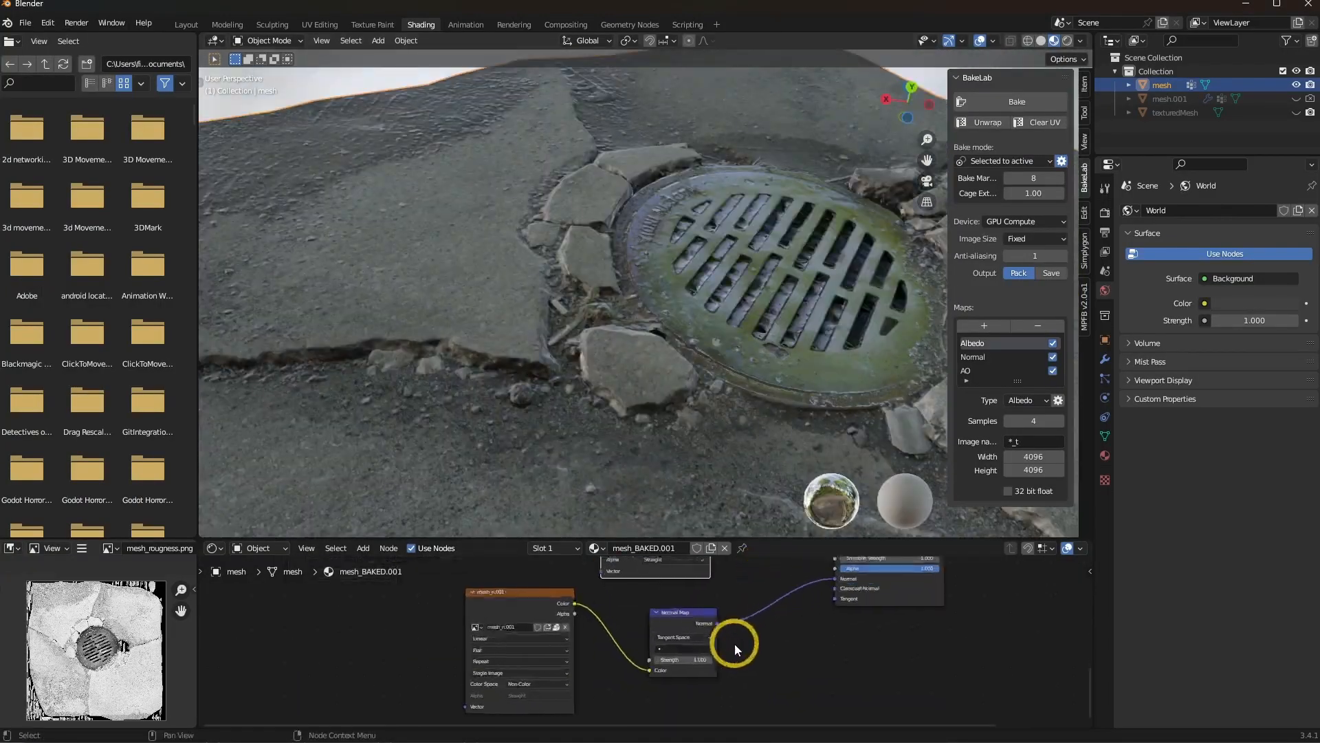
scroll(715, 652, up, 4)
drag(709, 666, 688, 666)
drag(504, 659, 505, 661)
middle_drag(570, 629, 609, 585)
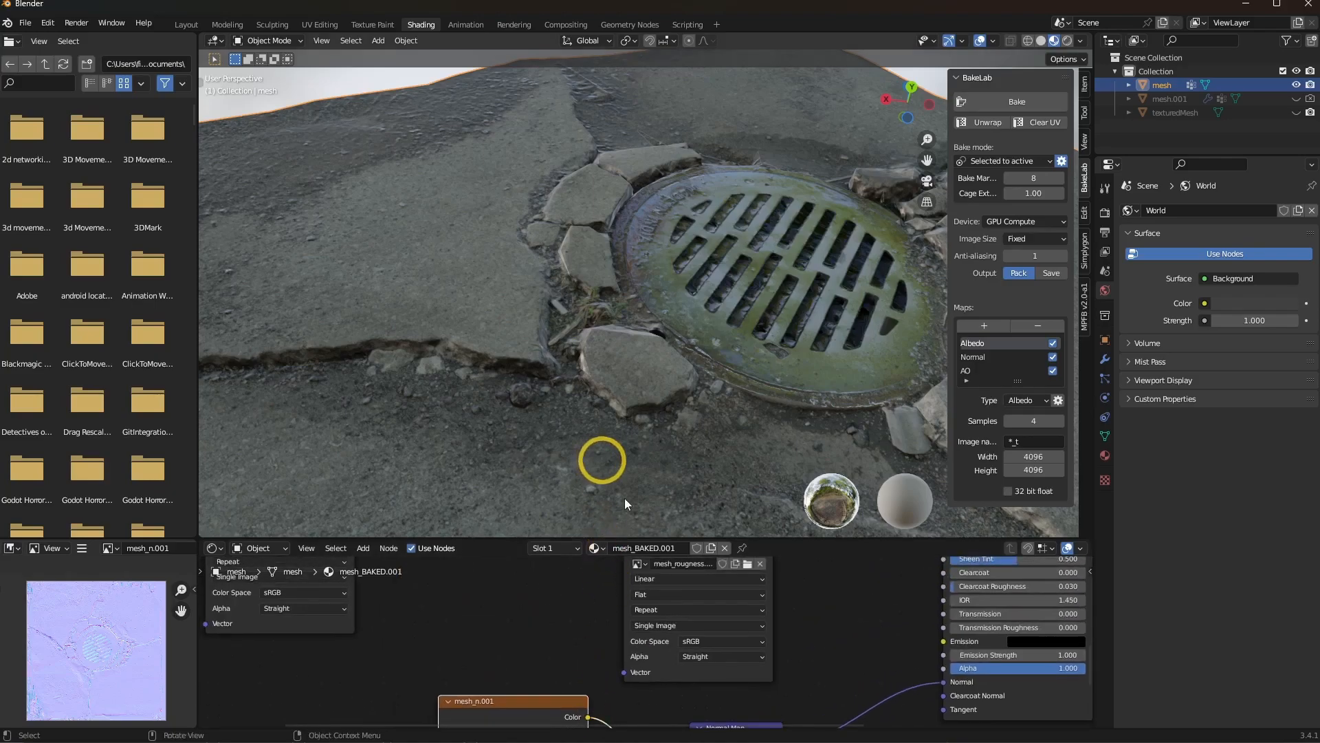
click(696, 642)
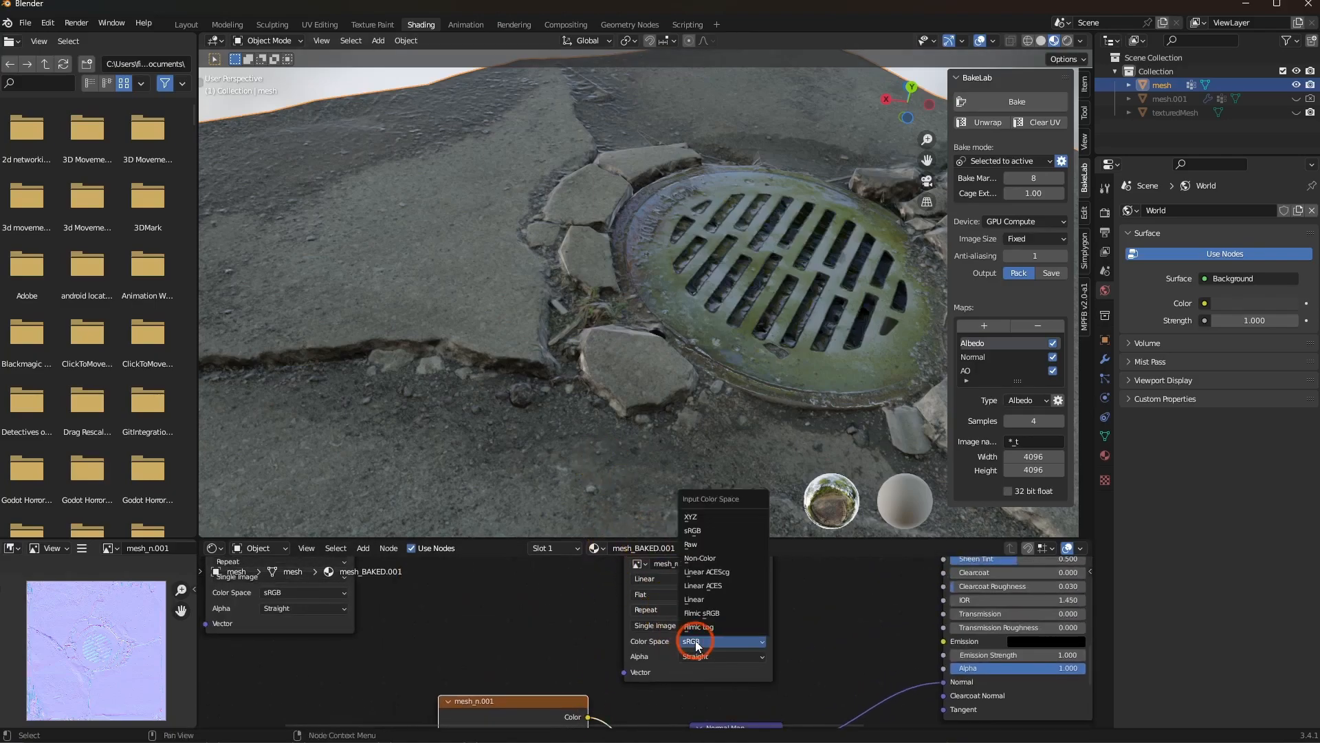
click(713, 559)
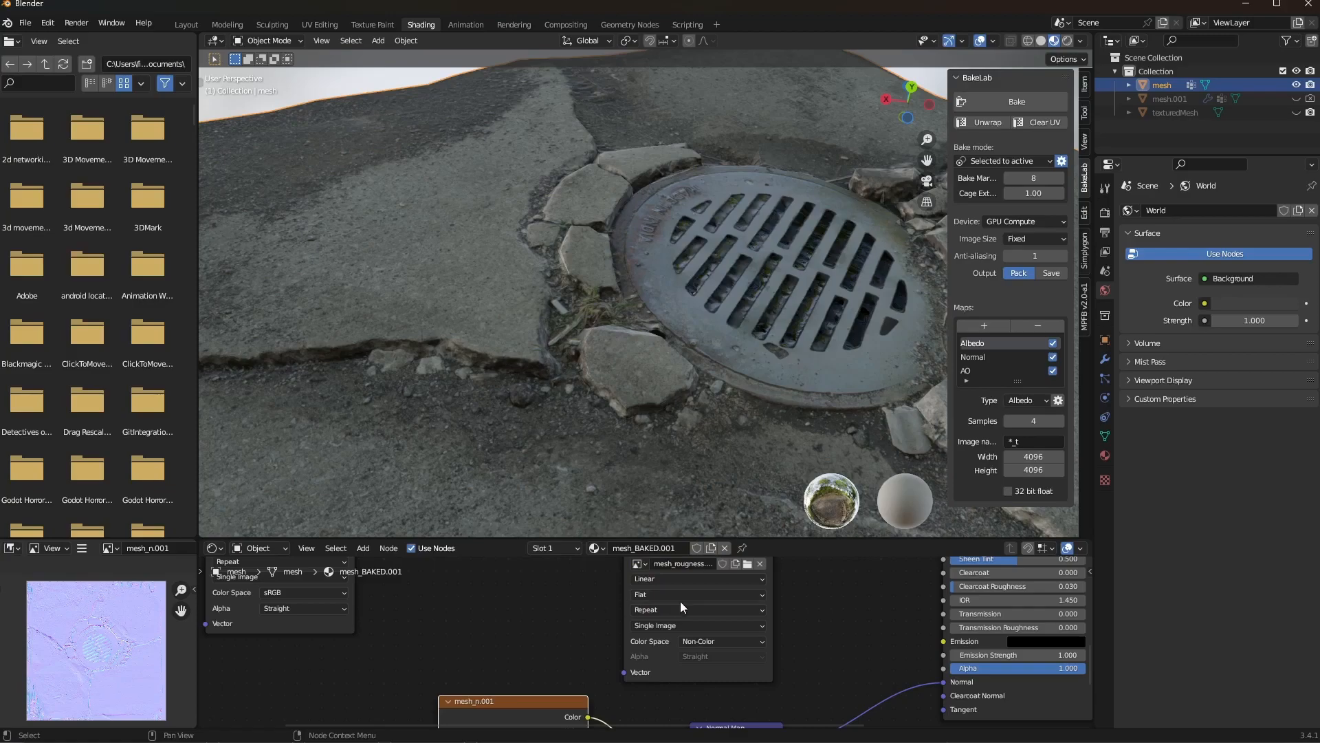
Set the color space of the mesh_Metallic.png texture node to Non-Color
middle_drag(858, 632, 824, 709)
middle_drag(620, 604, 637, 654)
click(693, 599)
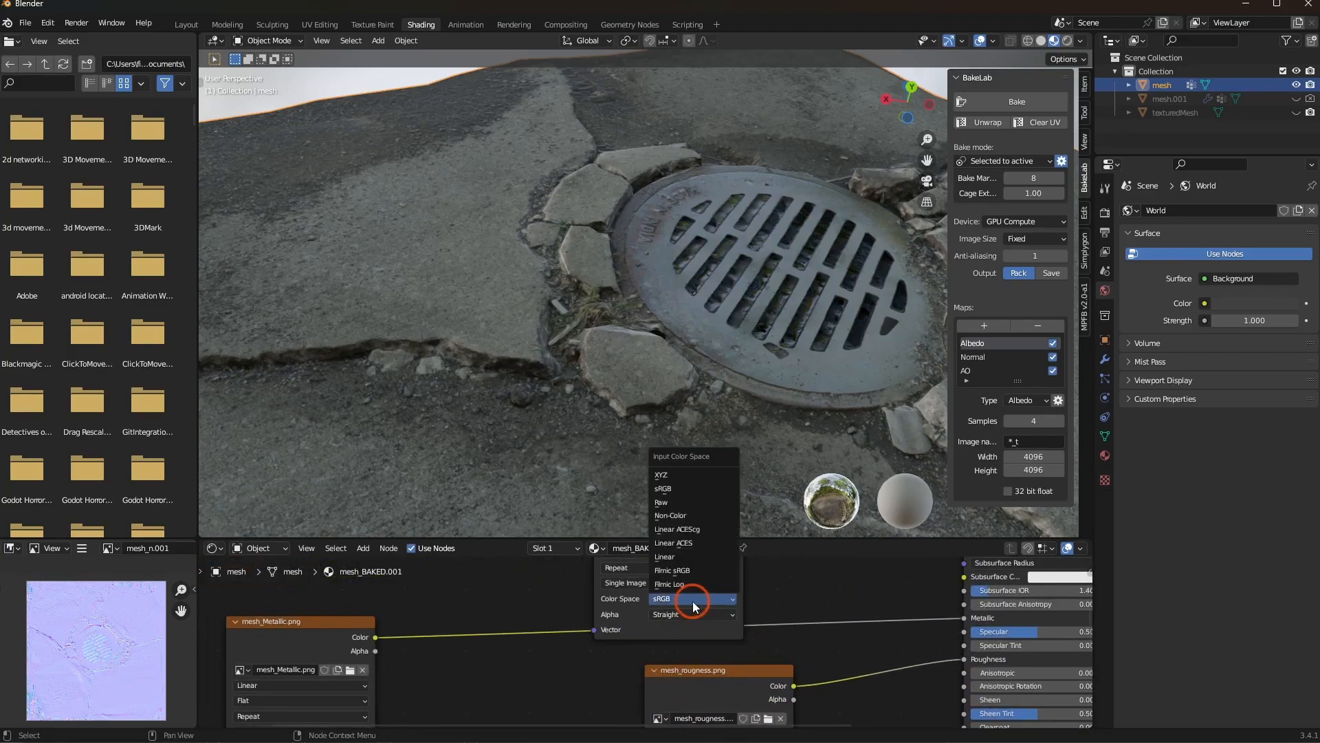
middle_drag(564, 641, 653, 727)
middle_drag(604, 513, 631, 526)
middle_drag(590, 646, 672, 737)
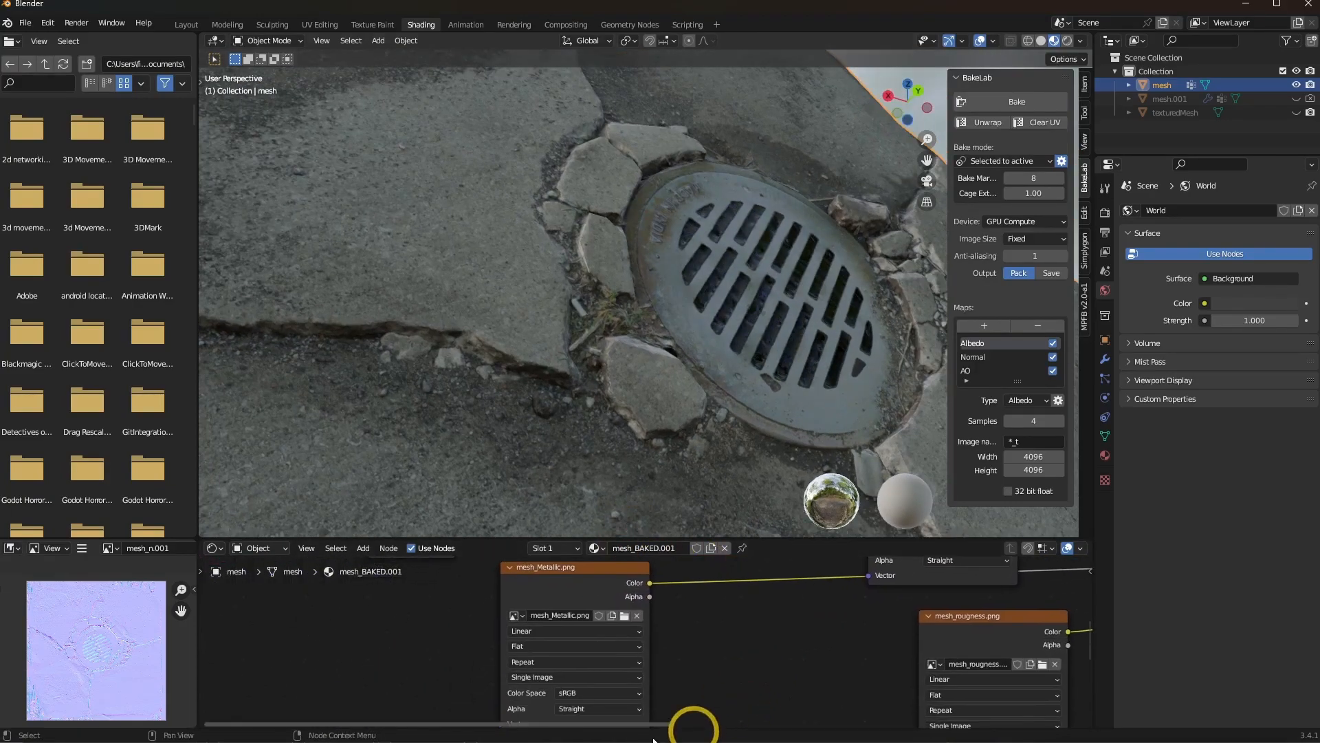
click(568, 695)
click(588, 611)
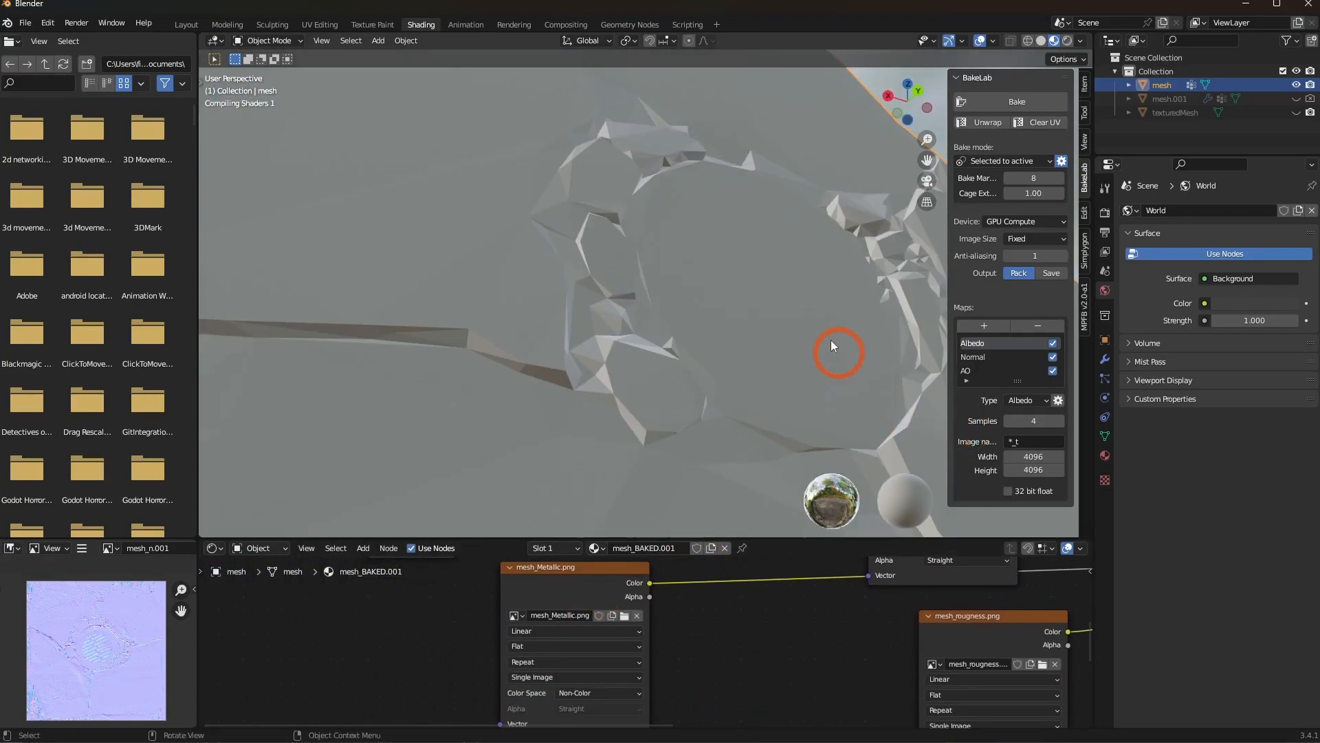
Set the Normal Map node's strength to 1.400 and inspect the cover's surface relief up close
middle_drag(789, 384, 691, 451)
middle_drag(816, 680, 627, 599)
scroll(656, 615, down, 1)
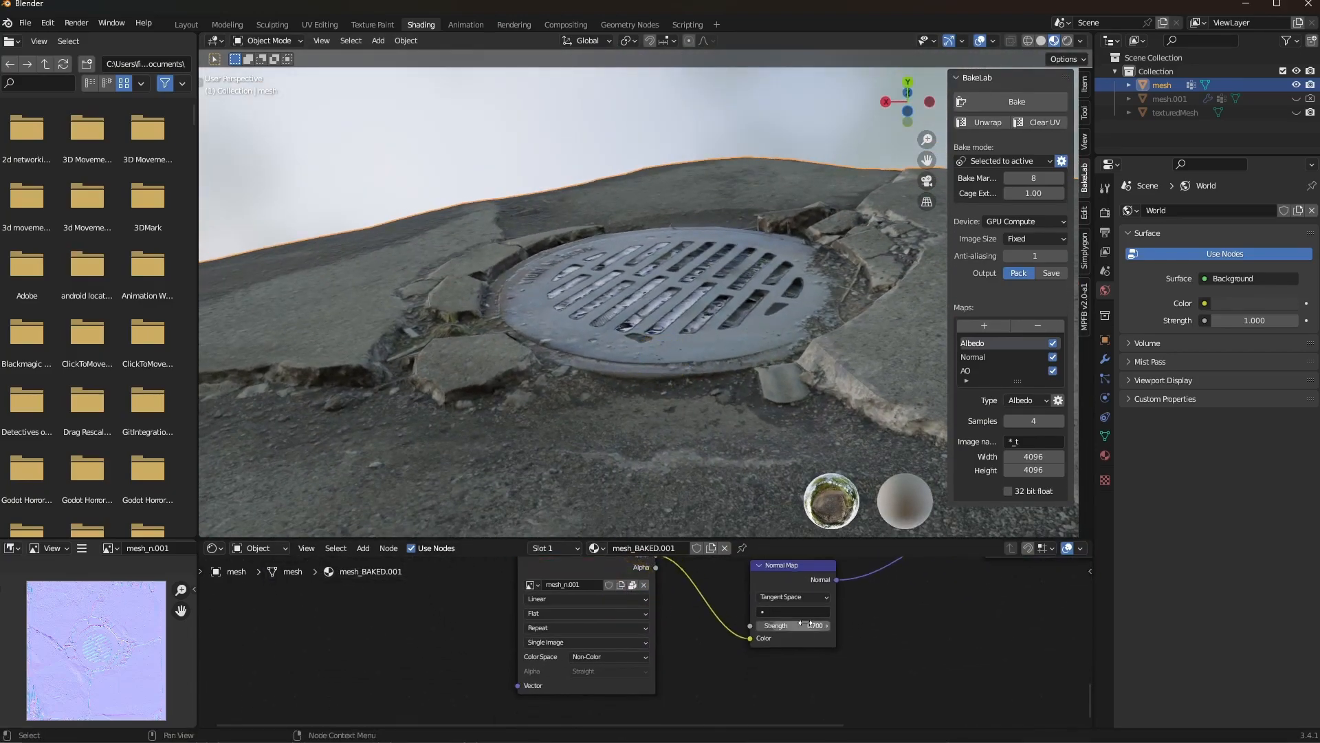
drag(786, 625, 826, 625)
mouse_move(732, 413)
middle_down()
mouse_move(720, 474)
mouse_move(742, 455)
mouse_move(668, 388)
mouse_move(611, 381)
mouse_move(625, 370)
mouse_move(604, 382)
mouse_move(742, 441)
middle_up()
scroll(729, 464, up, 5)
scroll(580, 521, down, 4)
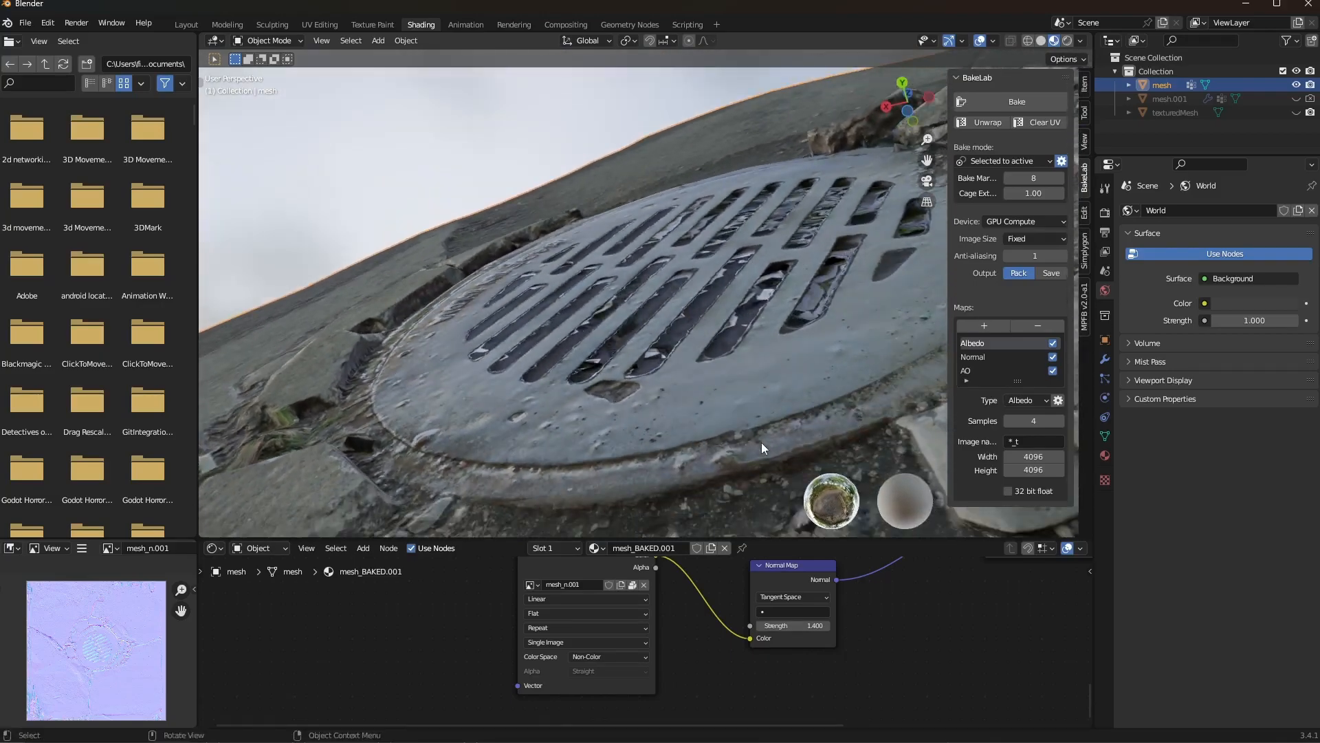
middle_drag(679, 409, 711, 444)
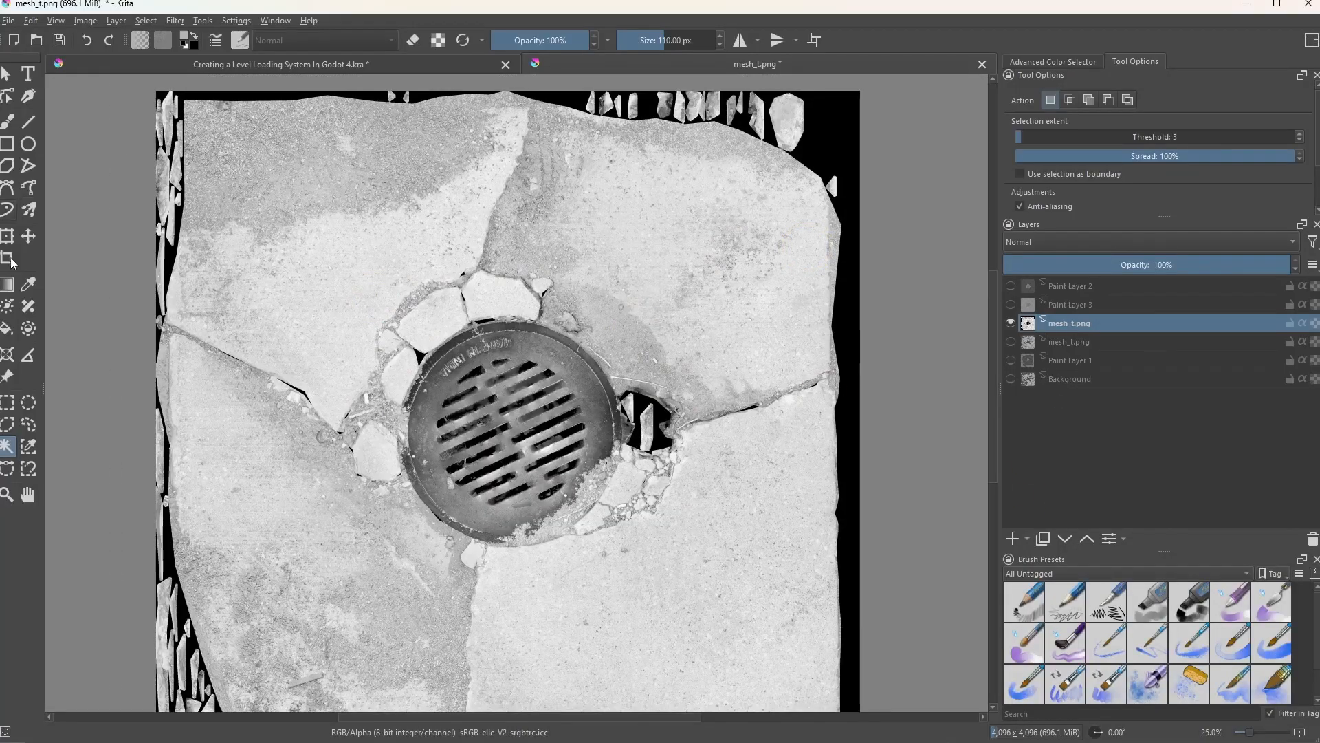
In Krita, show Paint Layer 3 and brighten the metal cover on the mesh_t.png layer with an adjustment filter
click(1010, 305)
key(plus)
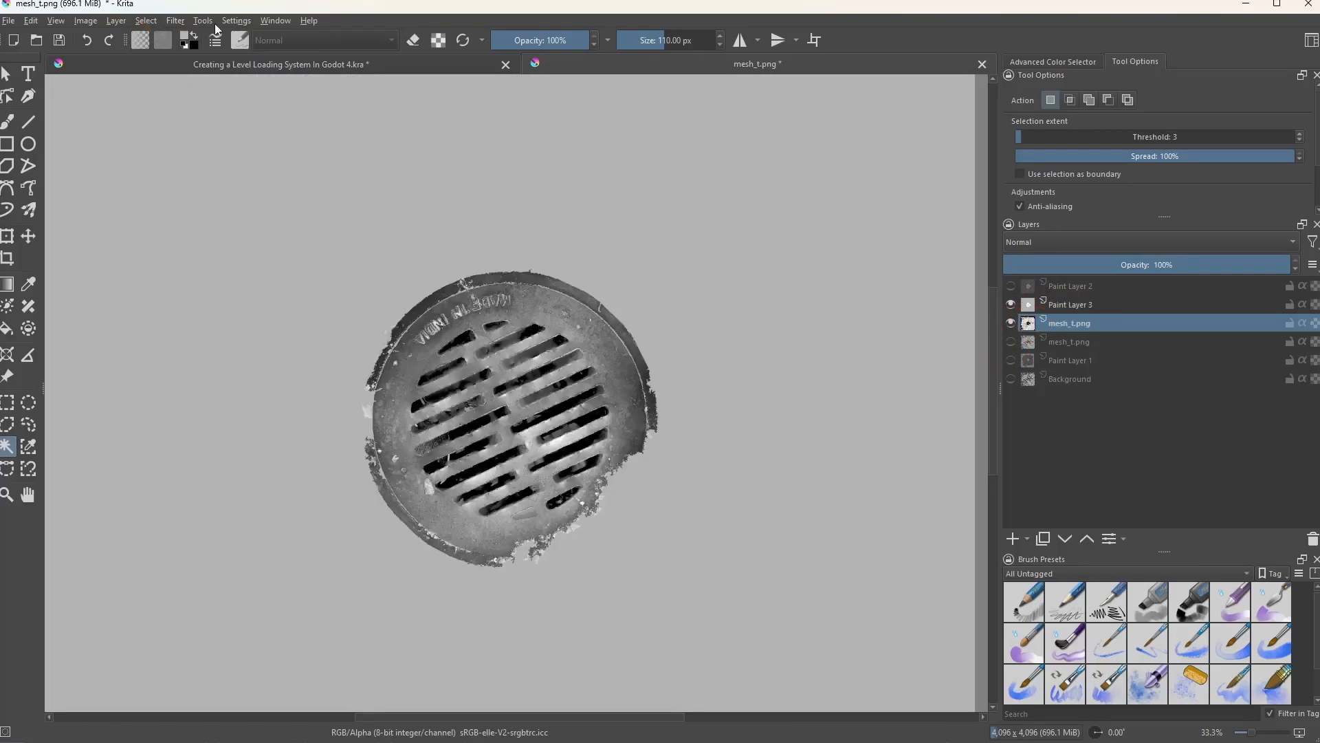
click(175, 21)
mouse_move(207, 71)
click(412, 206)
drag(928, 242, 913, 242)
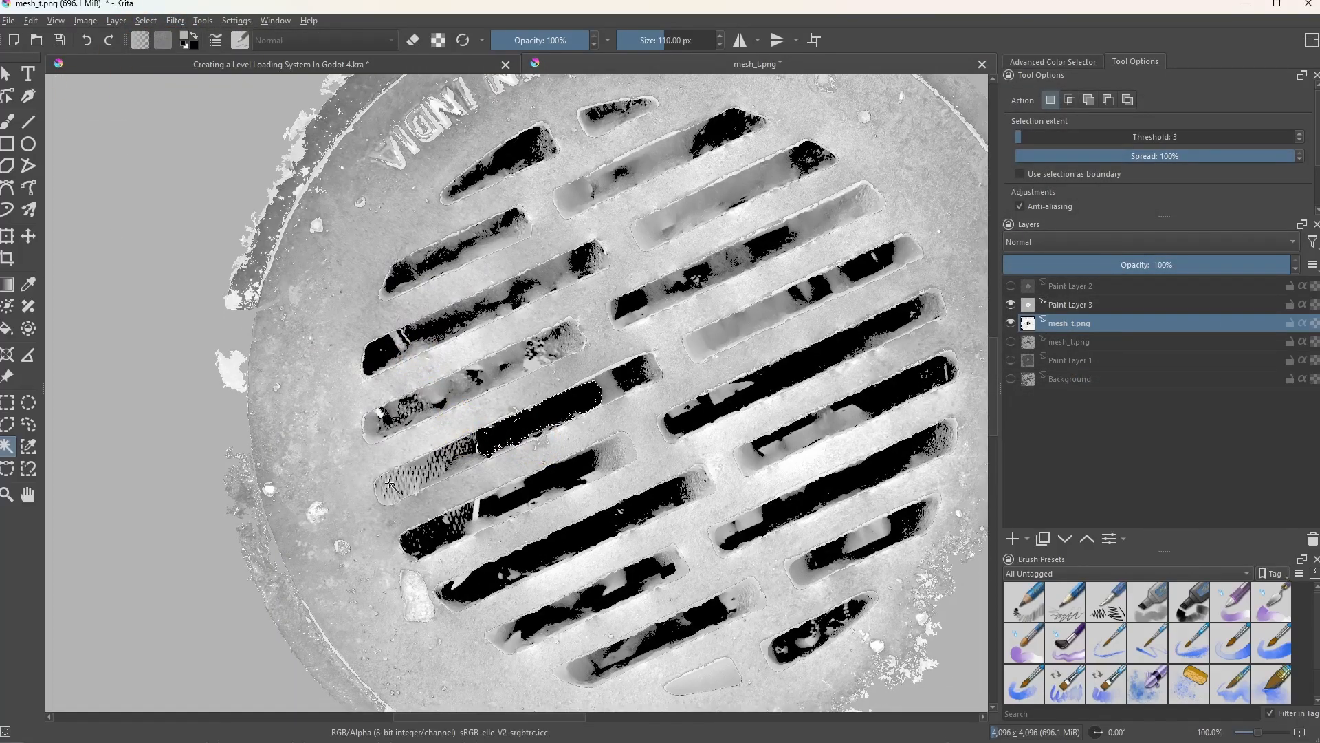
Make Paint Layer 3 the active layer and clear the selection
right_click(413, 530)
right_click(648, 382)
click(584, 420)
click(1072, 304)
click(1012, 323)
click(145, 21)
click(150, 49)
Paint white 40 px lines over five slots on the grate's left half on Paint Layer 3
drag(454, 594, 691, 485)
drag(697, 483, 454, 592)
right_click(449, 596)
click(536, 482)
drag(591, 442, 622, 445)
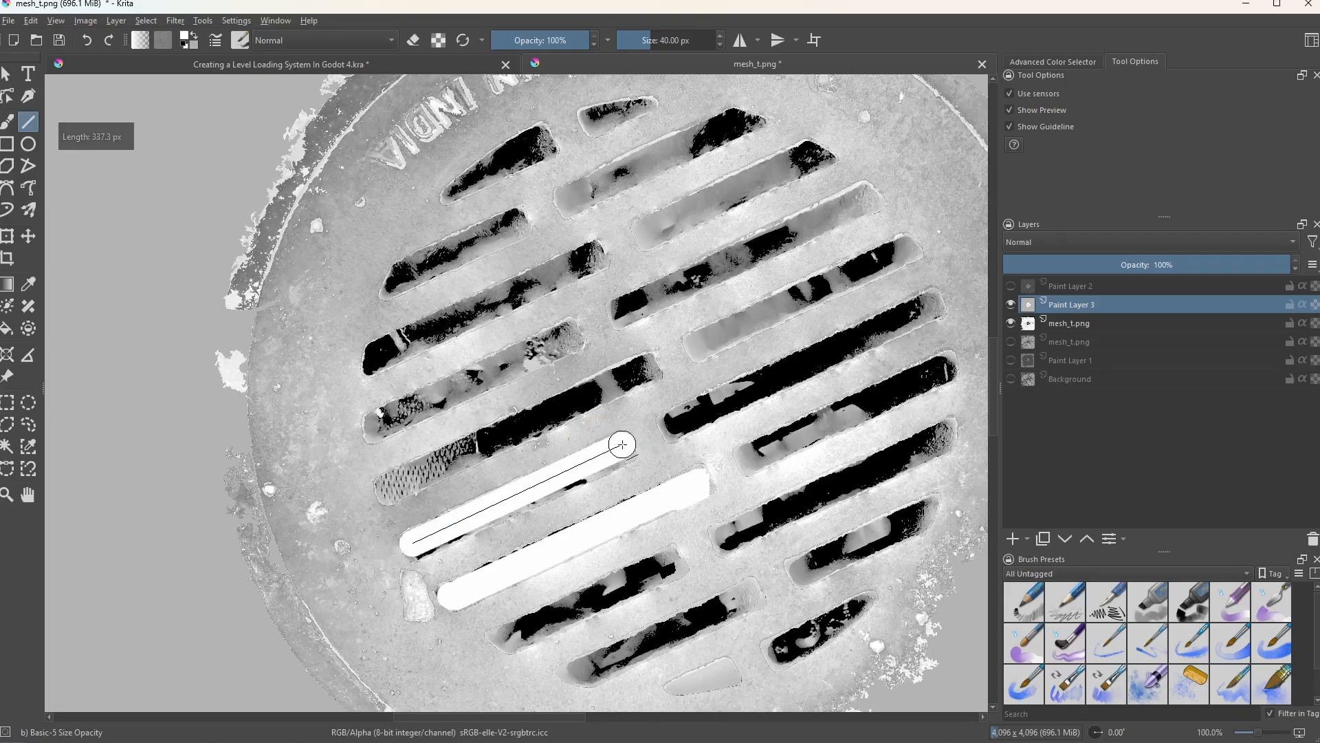
drag(644, 368, 648, 369)
drag(649, 370, 392, 494)
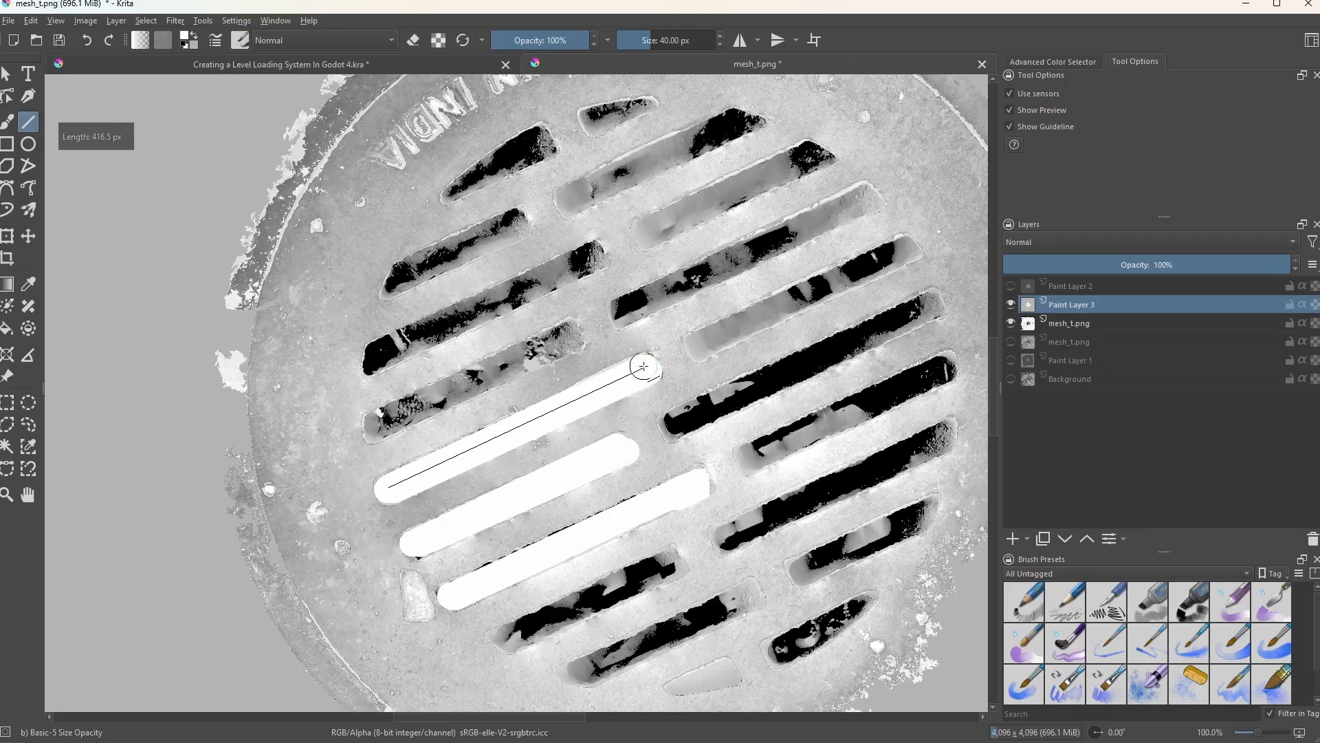
drag(644, 367, 648, 368)
drag(568, 335, 378, 424)
drag(371, 433, 372, 433)
drag(591, 259, 593, 258)
Reduce the brush to 16 px and fill the two upper-left slots with white lines on Paint Layer 3
key(b)
key(bracketleft)
key(bracketleft)
key(bracketleft)
key(bracketleft)
key(bracketleft)
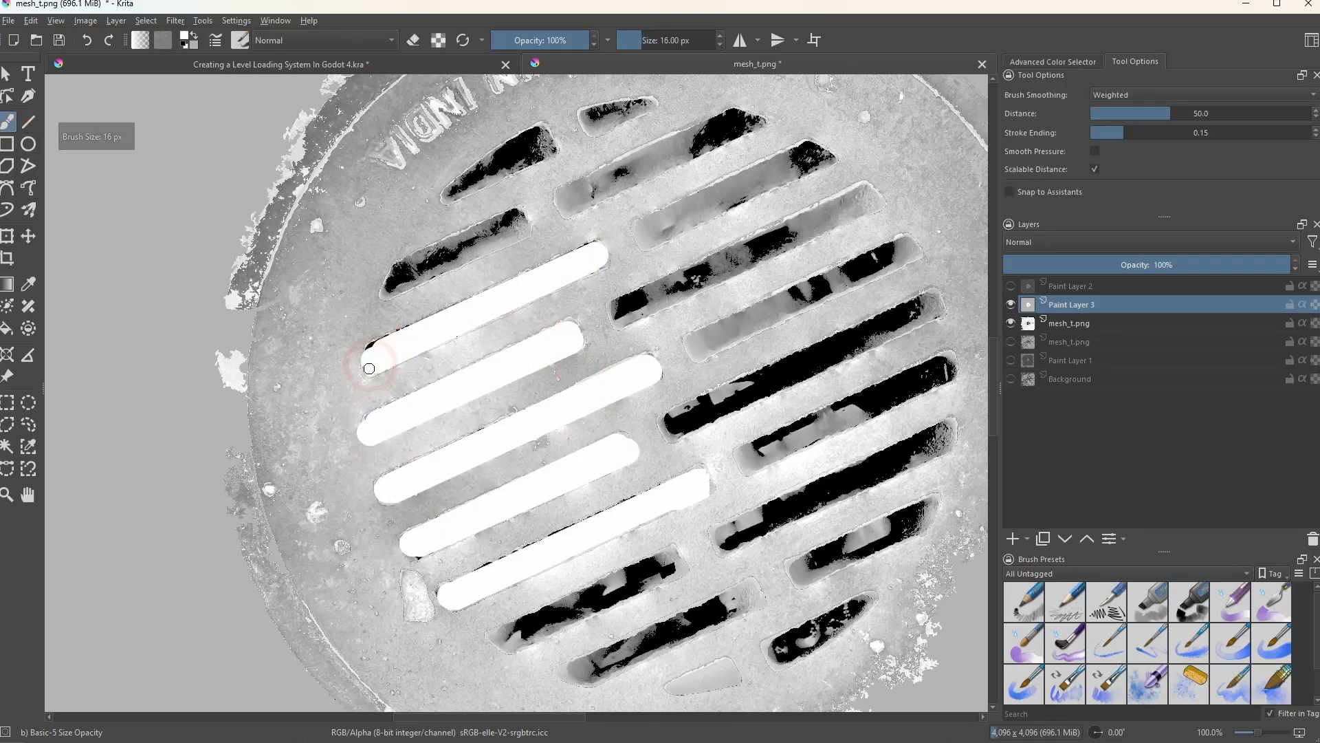
click(28, 122)
drag(523, 217, 390, 280)
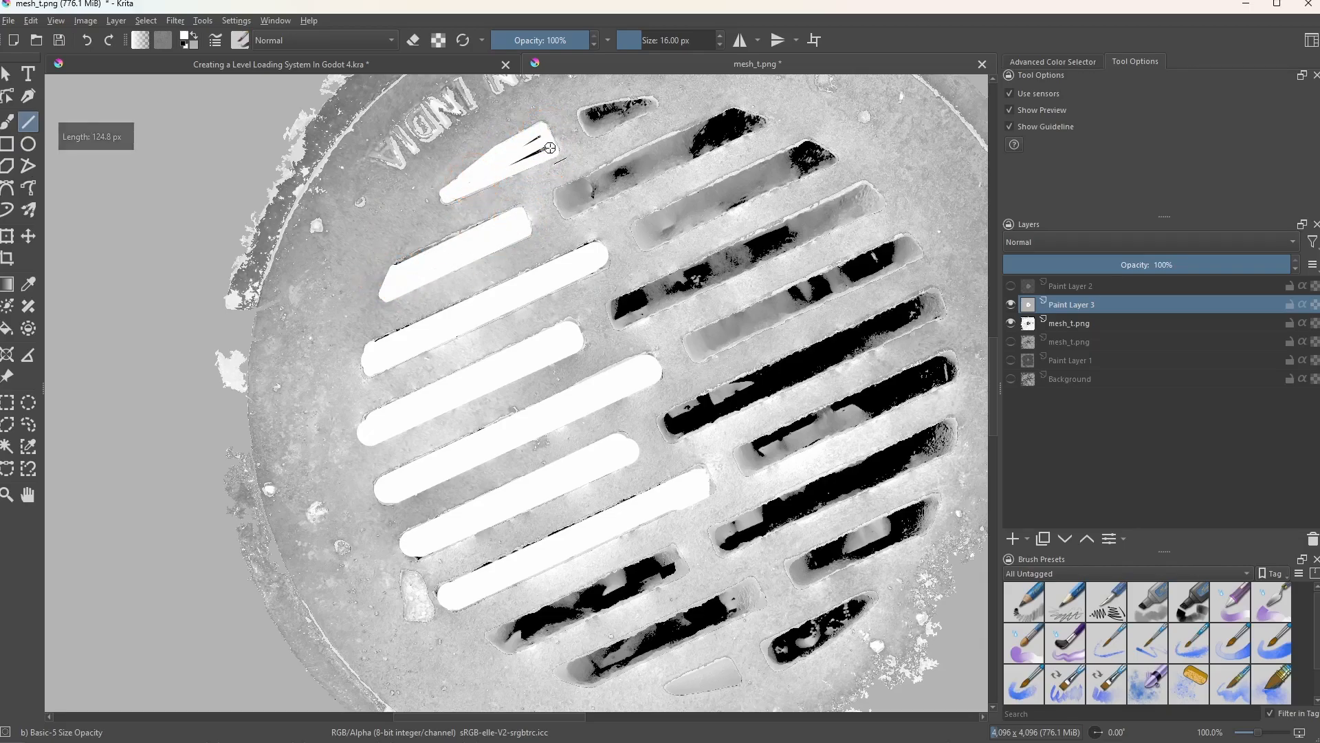
drag(549, 150, 547, 145)
Choose the contiguous selection tool, clear the selection and make mesh_t.png the active layer
middle_drag(583, 115, 478, 213)
click(8, 445)
click(413, 528)
click(145, 21)
click(156, 52)
click(1069, 323)
Select the long slot just below the small top slot on mesh_t.png and fill it with white
click(497, 219)
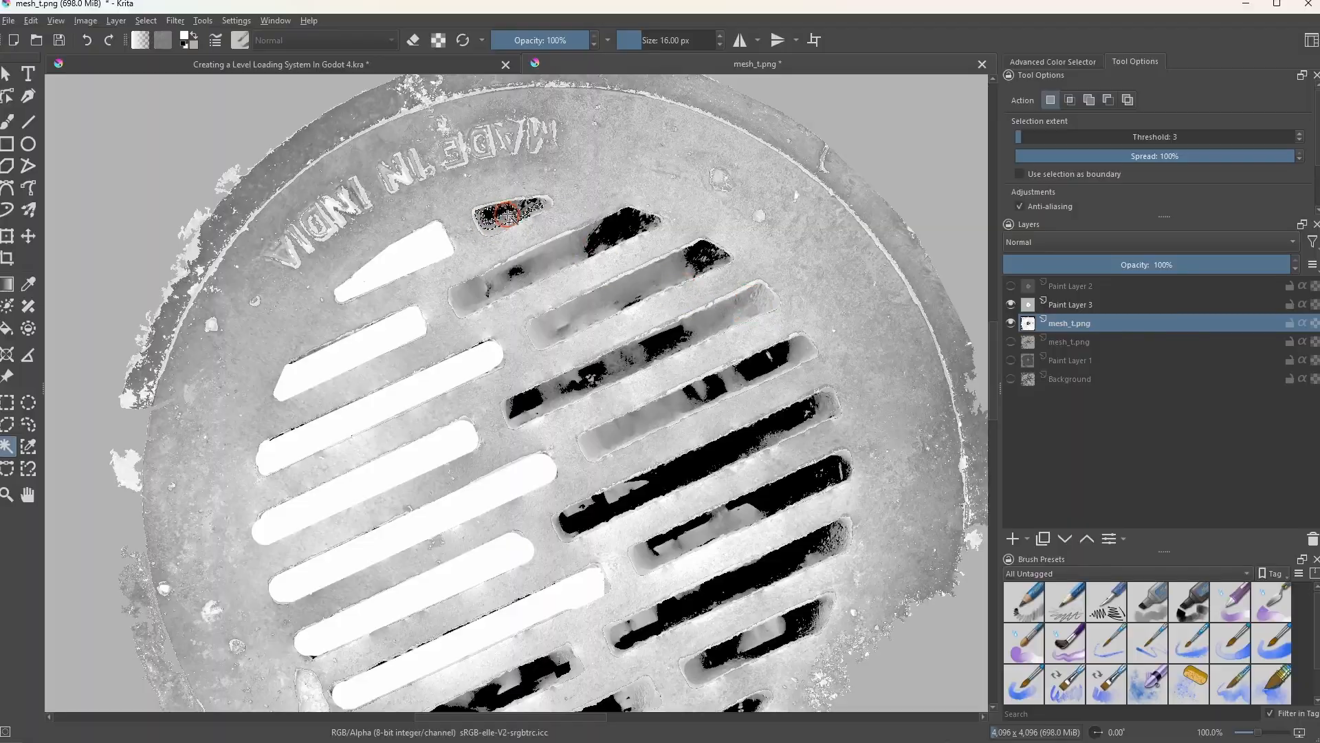
click(825, 297)
click(560, 322)
click(729, 309)
click(146, 21)
click(155, 52)
click(584, 241)
key(BackSpace)
Cover the small top slot and the remaining right and lower slots on mesh_t.png with white 16 px strokes and lines
key(b)
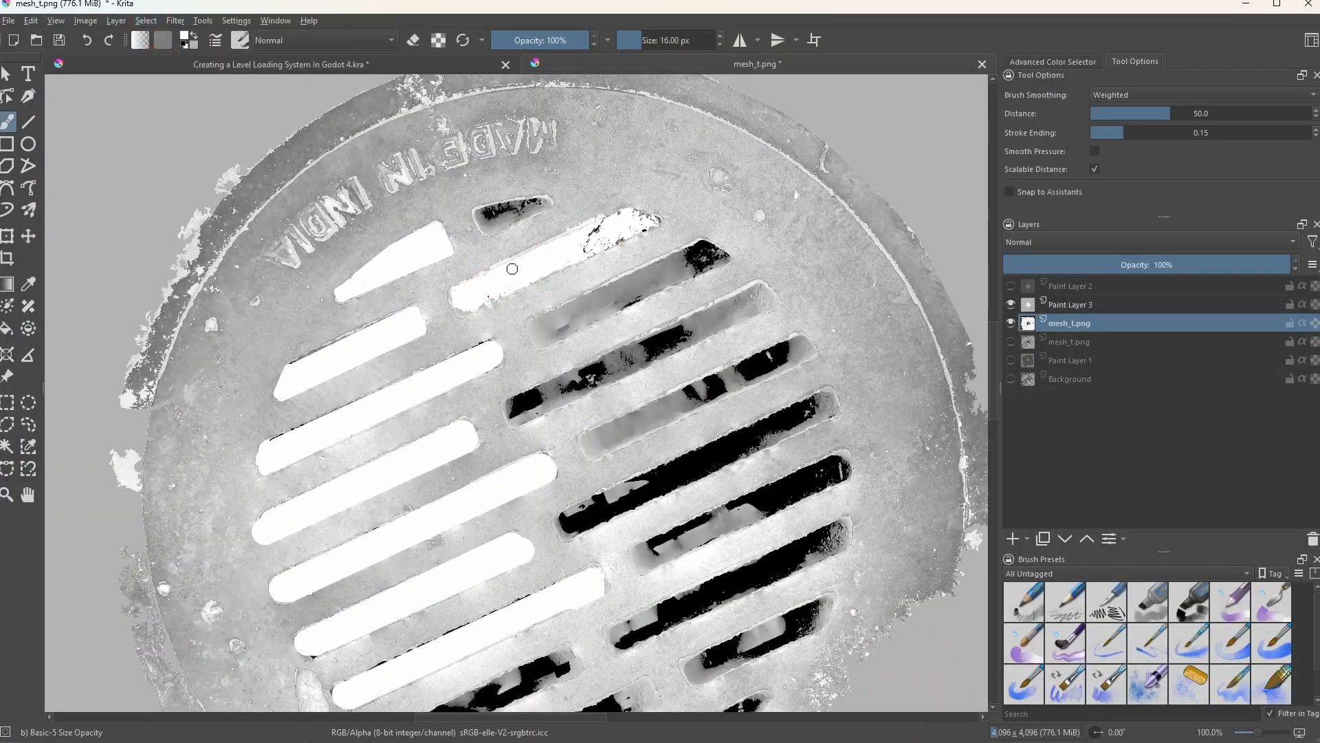
drag(495, 205, 540, 206)
key(v)
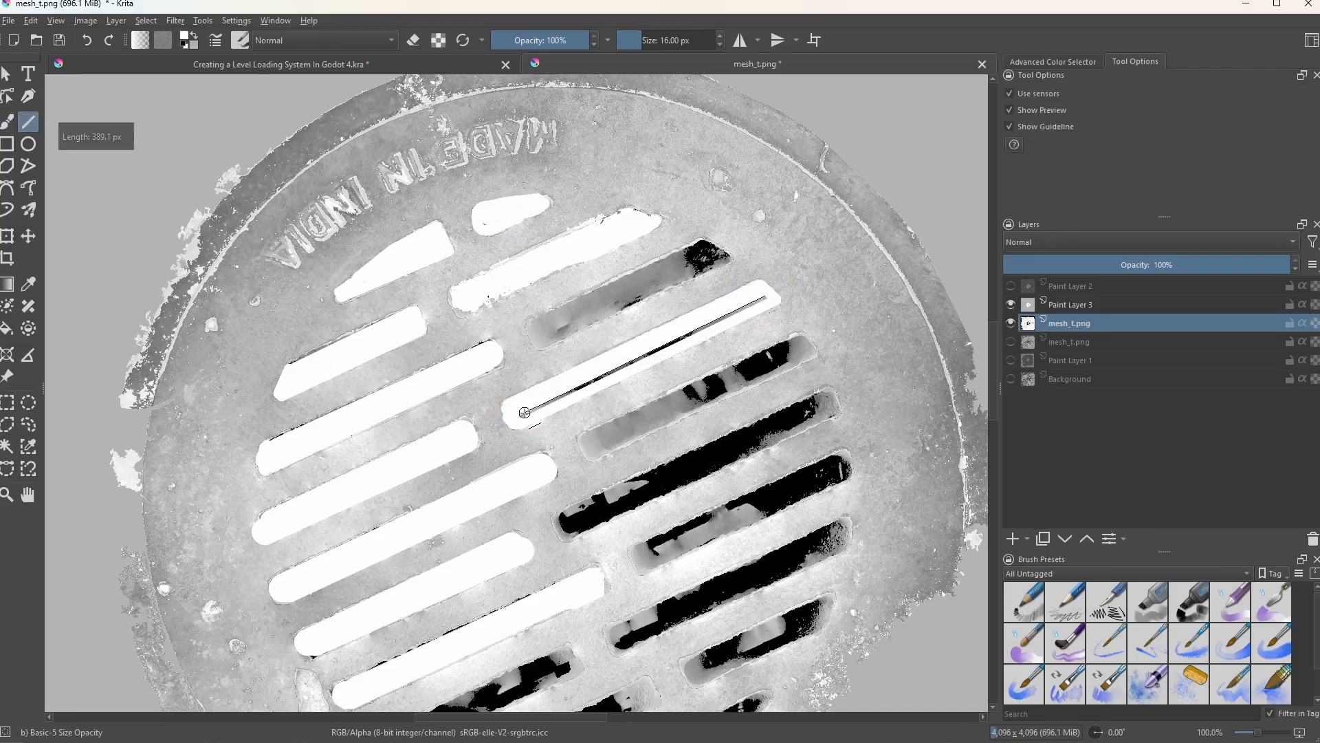
drag(706, 252, 713, 257)
middle_drag(660, 427, 641, 350)
drag(538, 444, 808, 315)
drag(817, 333, 803, 324)
drag(565, 363, 778, 270)
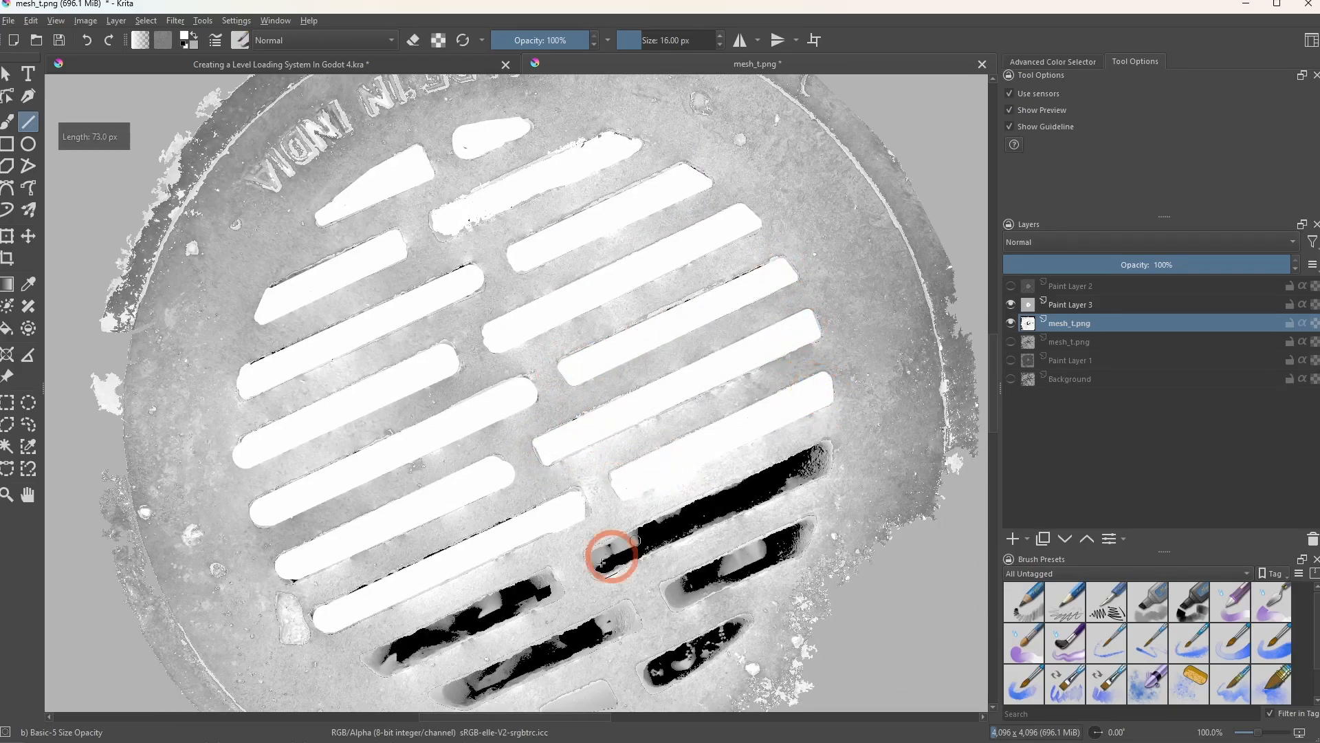
middle_drag(625, 561, 659, 423)
drag(583, 432, 594, 454)
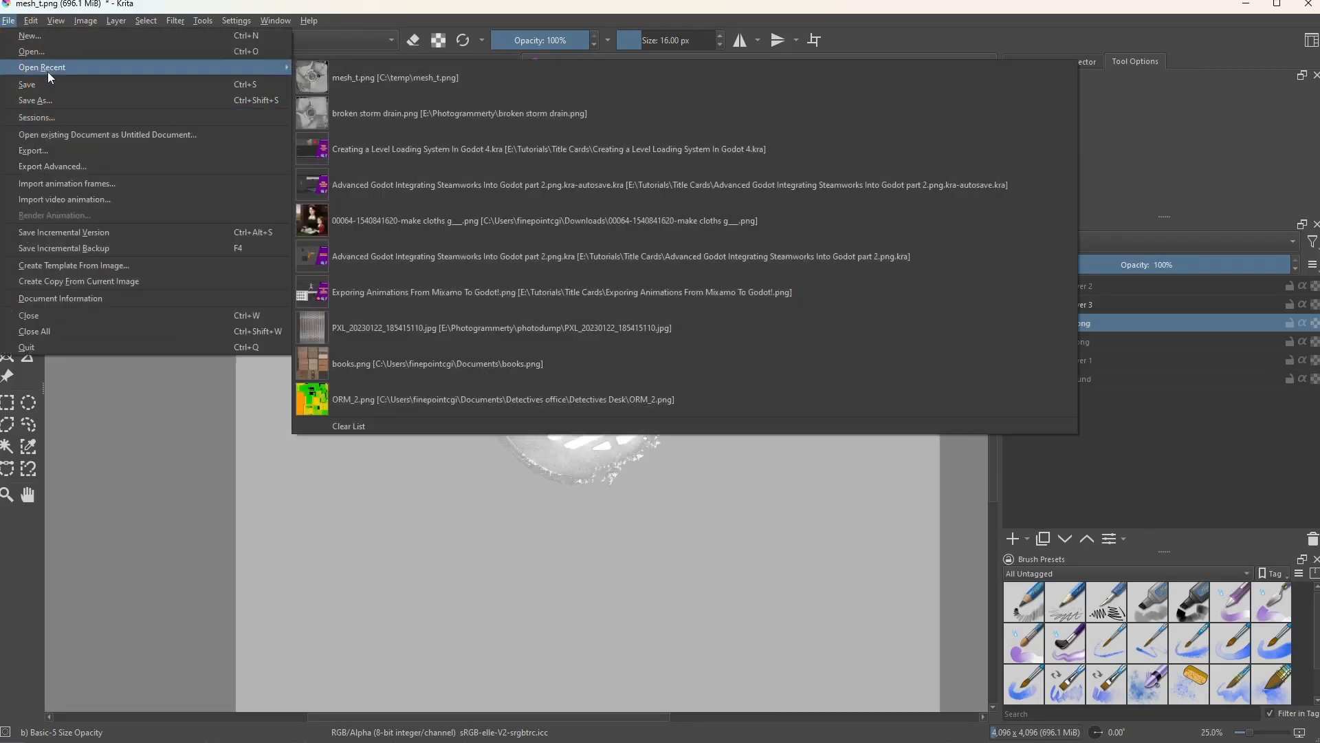
Hide Paint Layer 3 and export the image over mesh_rougness.png in C:\temp
key(Escape)
click(1010, 304)
scroll(665, 377, down, 2)
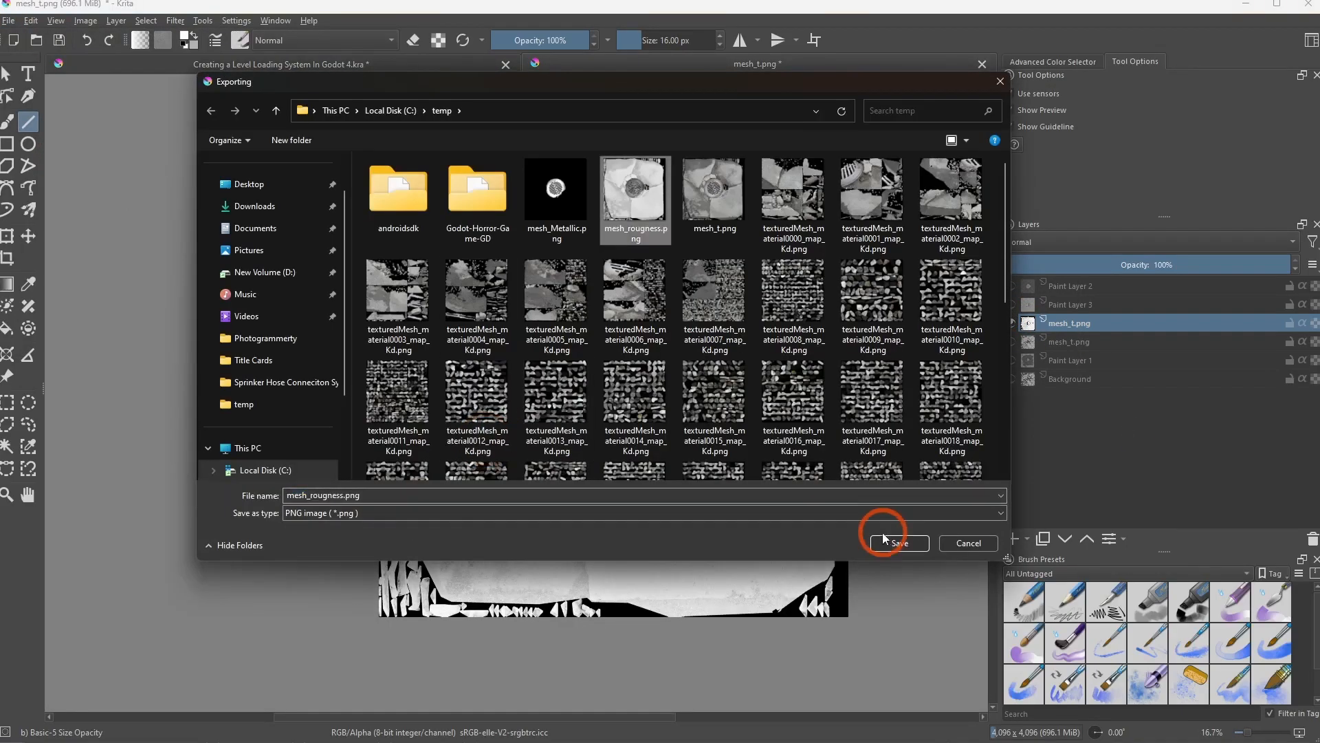
click(884, 536)
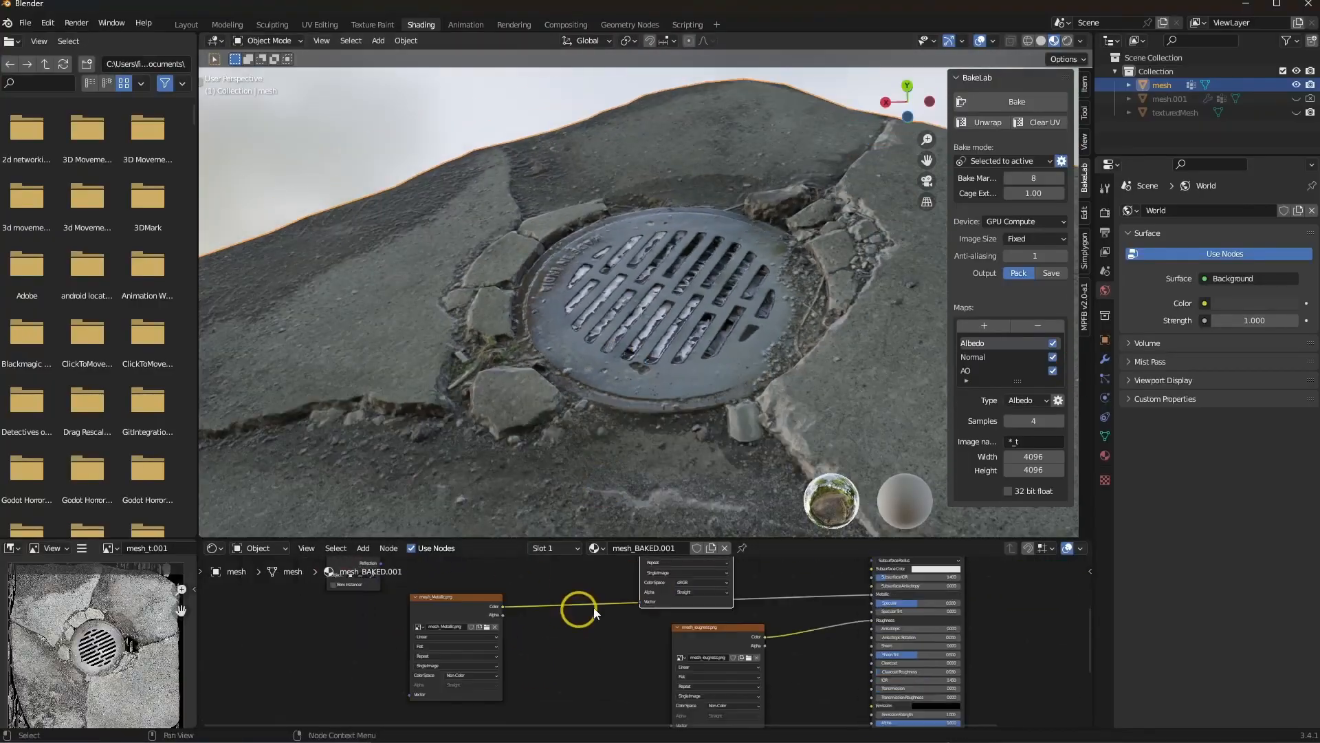
Switch back to Krita and fill the two lowest dark slots on the grate's left half with white 16 px lines on mesh_t.png
key(alt+Tab)
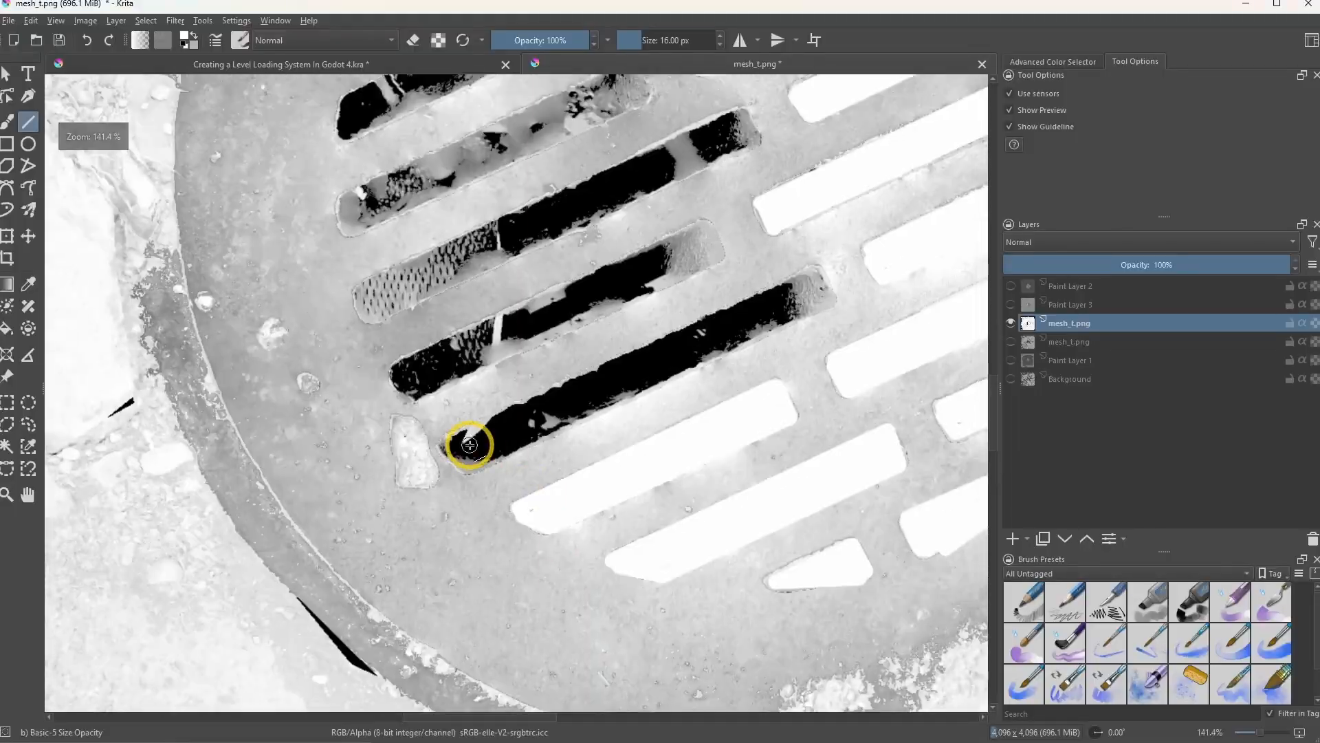
drag(824, 298, 475, 466)
drag(467, 454, 819, 292)
drag(411, 390, 714, 256)
drag(714, 255, 703, 227)
drag(703, 227, 403, 366)
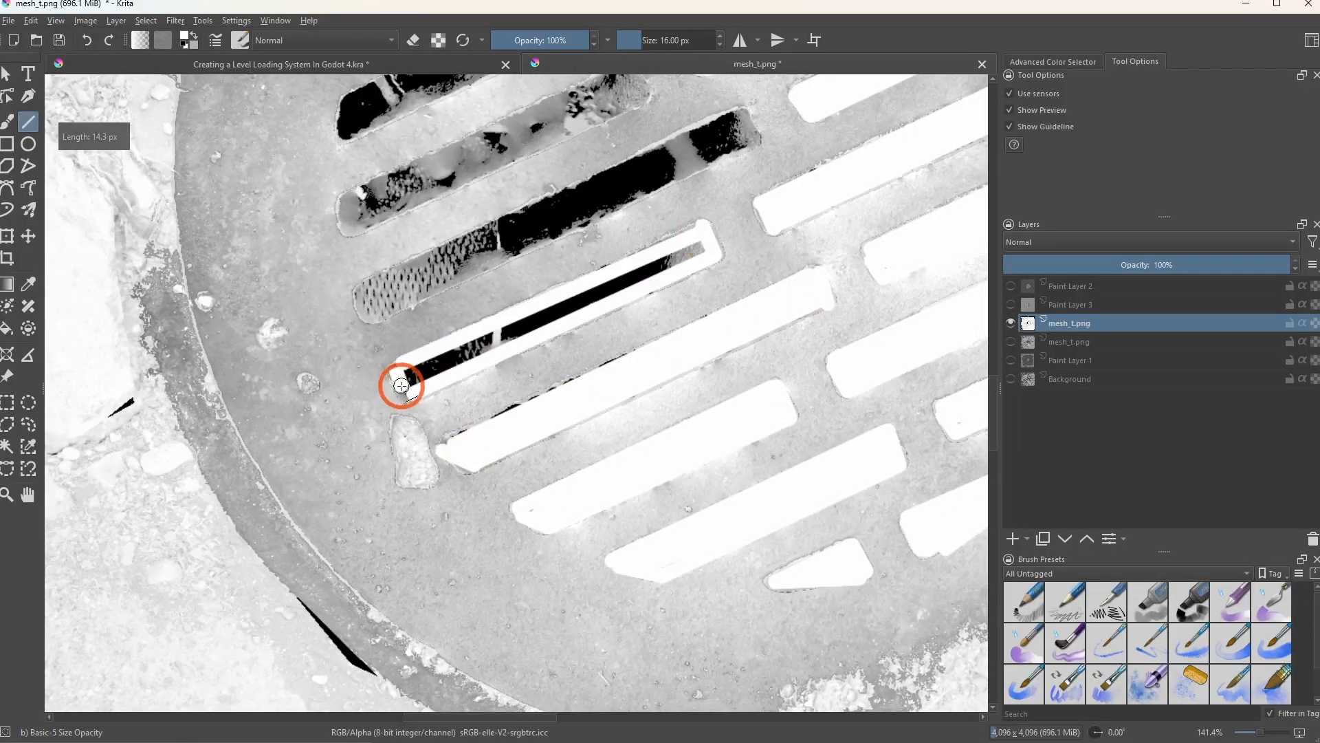
drag(698, 251, 436, 374)
Fill the next dark slot up with white, rotate the canvas until the slots are horizontal and touch up the first slot's edge
drag(361, 294, 740, 116)
drag(740, 115, 753, 143)
drag(753, 143, 372, 314)
drag(368, 303, 737, 145)
shift+middle_drag(737, 144, 212, 523)
drag(472, 180, 692, 179)
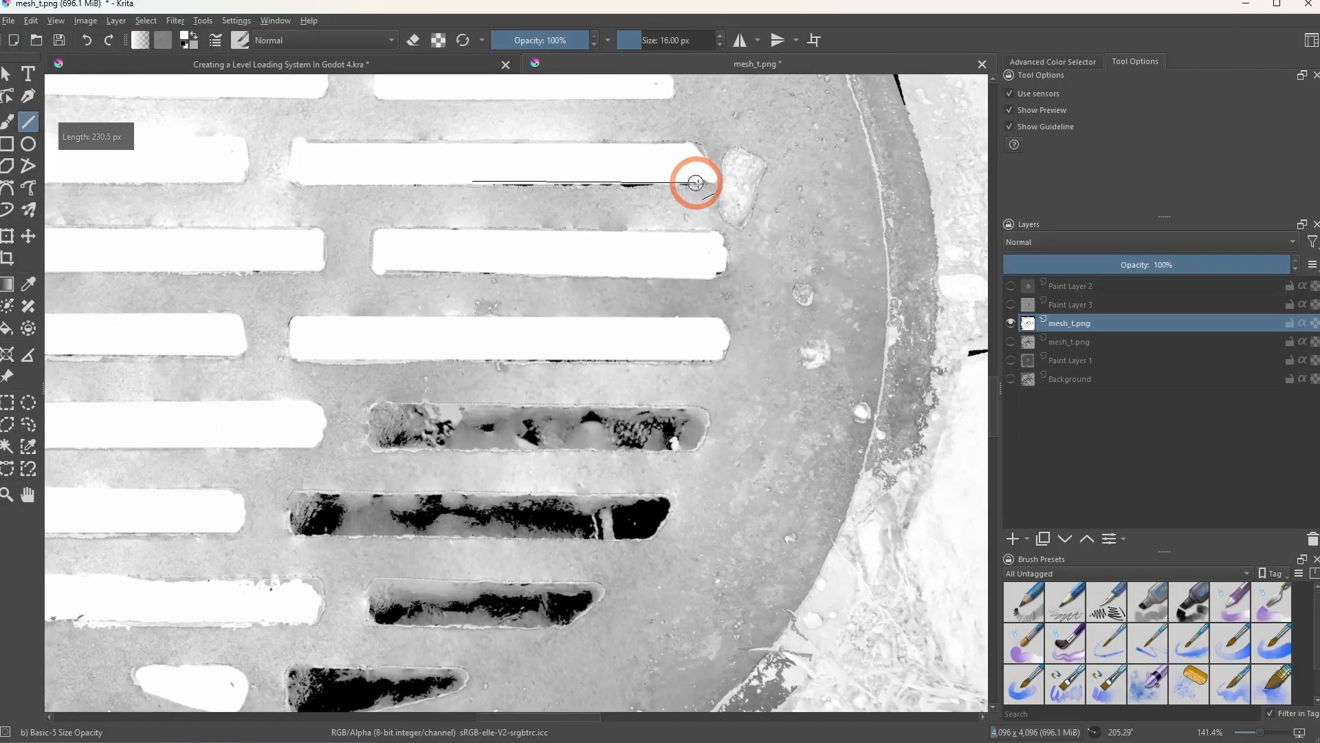
Paint the fourth dark slot white with straight lines and clean up the edge of the slot beside it
drag(702, 411, 703, 411)
drag(702, 411, 688, 445)
drag(689, 447, 375, 447)
drag(376, 447, 372, 423)
drag(485, 354, 716, 356)
Outline and fill the long fifth slot with white lines, including its slanted end
middle_drag(732, 562, 805, 446)
drag(736, 386, 376, 384)
drag(376, 383, 363, 397)
drag(373, 410, 720, 415)
drag(719, 416, 735, 389)
drag(376, 403, 716, 407)
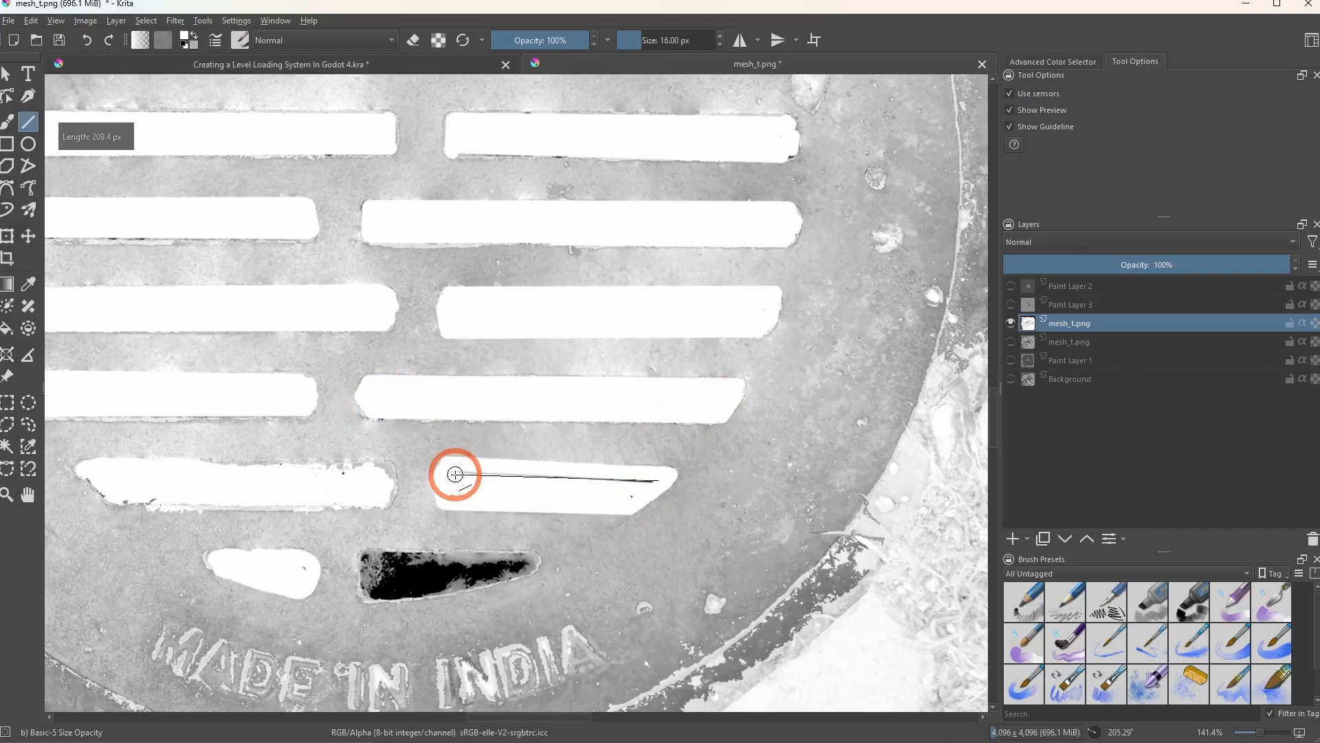
Finish the sixth slot and fill the small last slot beside the MADE IN INDIA lettering with white lines
drag(458, 474, 454, 476)
drag(457, 489, 634, 495)
middle_drag(412, 559, 532, 486)
drag(487, 482, 651, 484)
drag(650, 484, 653, 495)
drag(486, 493, 627, 495)
Export the finished roughness map over mesh_rougness.png
scroll(585, 481, down, 5)
key(ctrl+shift+e)
key(Return)
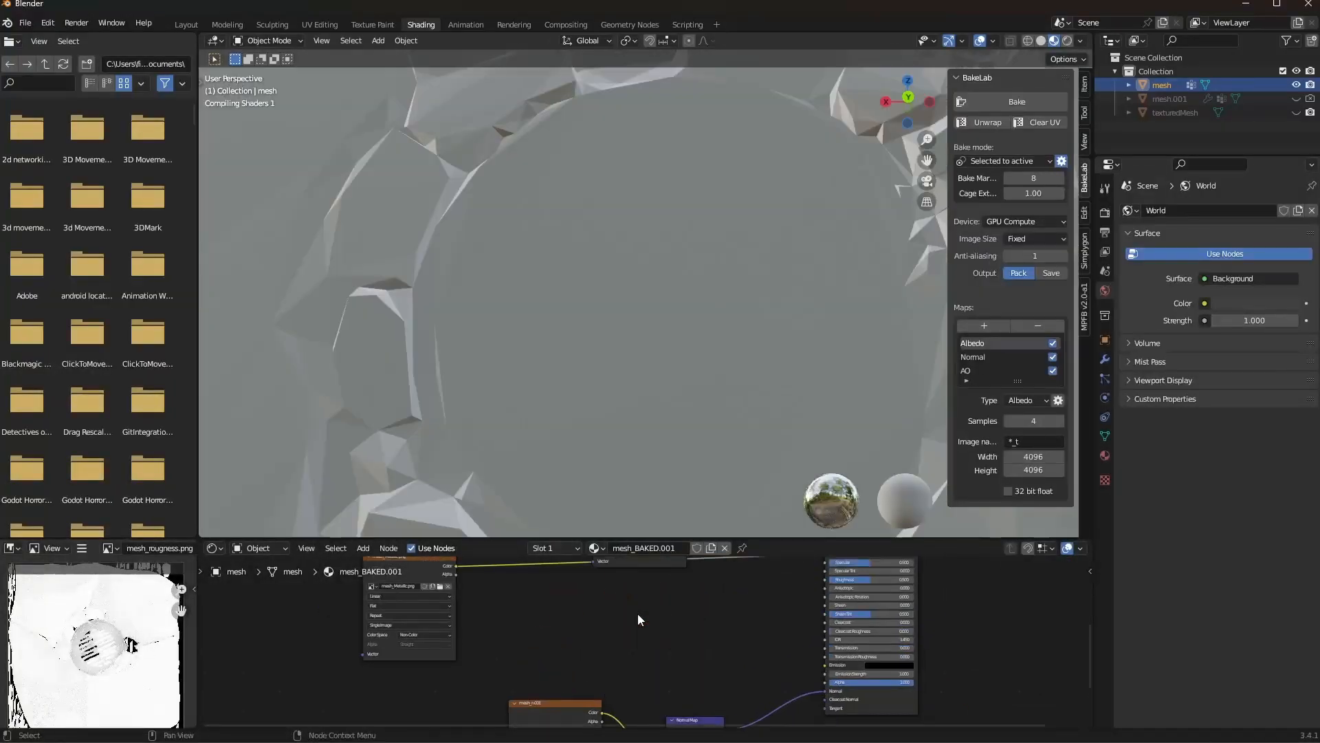
In Blender, connect the updated mesh_rougness.png texture's color to the Principled BSDF's Roughness input and inspect the grate
drag(815, 594, 824, 589)
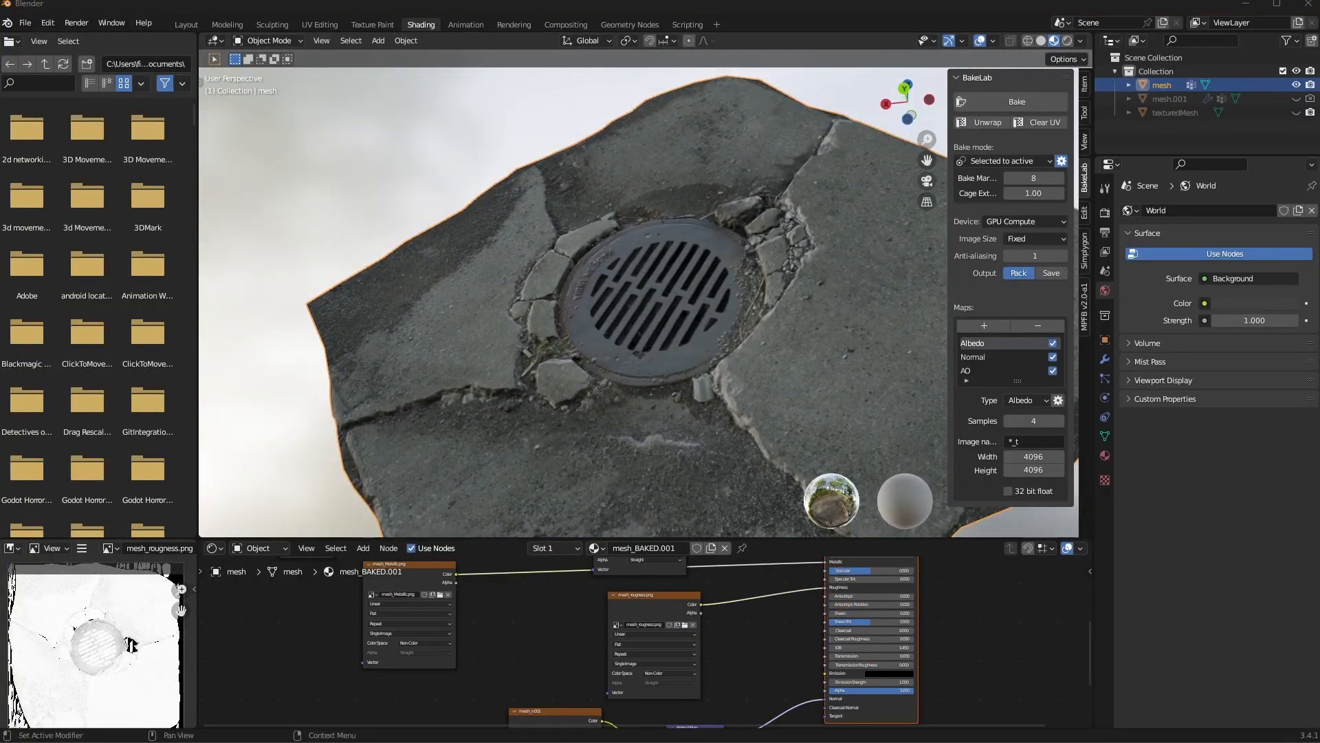
middle_drag(691, 354, 851, 166)
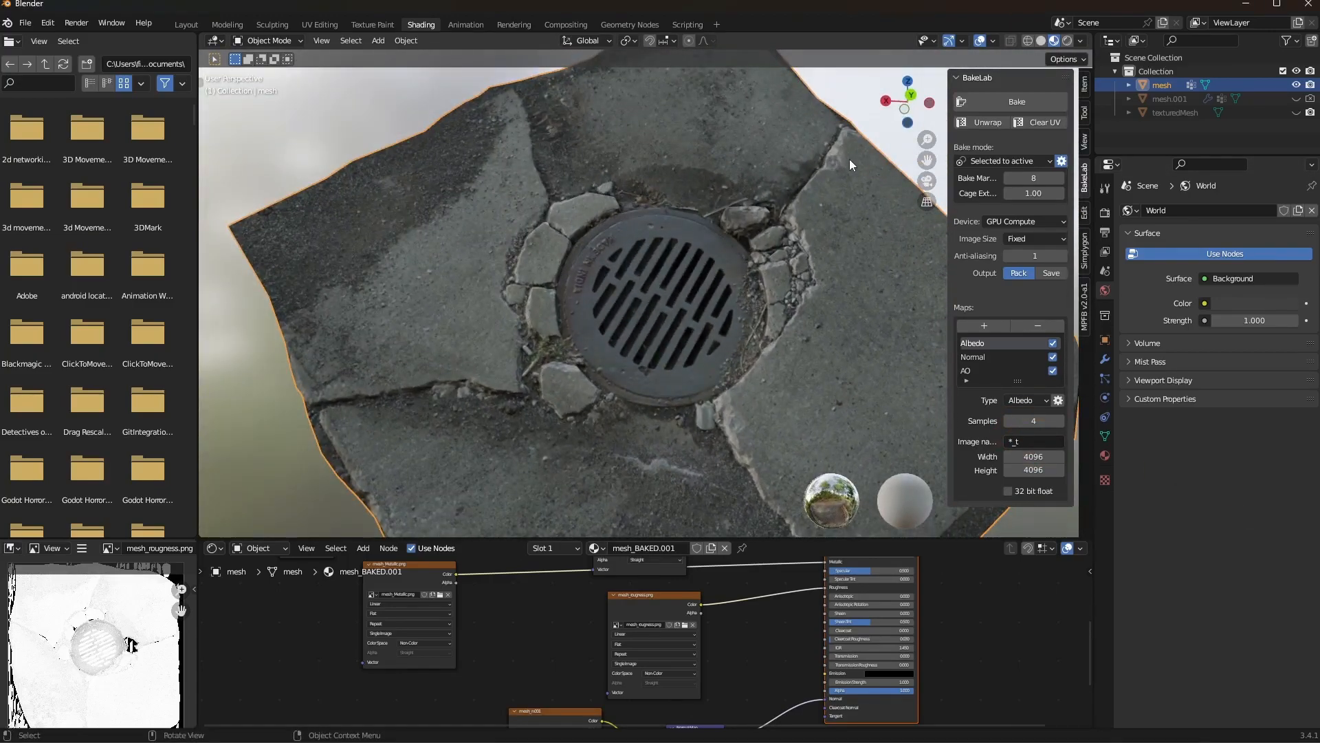
Examine the mesh's metallic and roughness shading under several preview lighting environments, and rotate the last environment
click(1080, 41)
click(1070, 152)
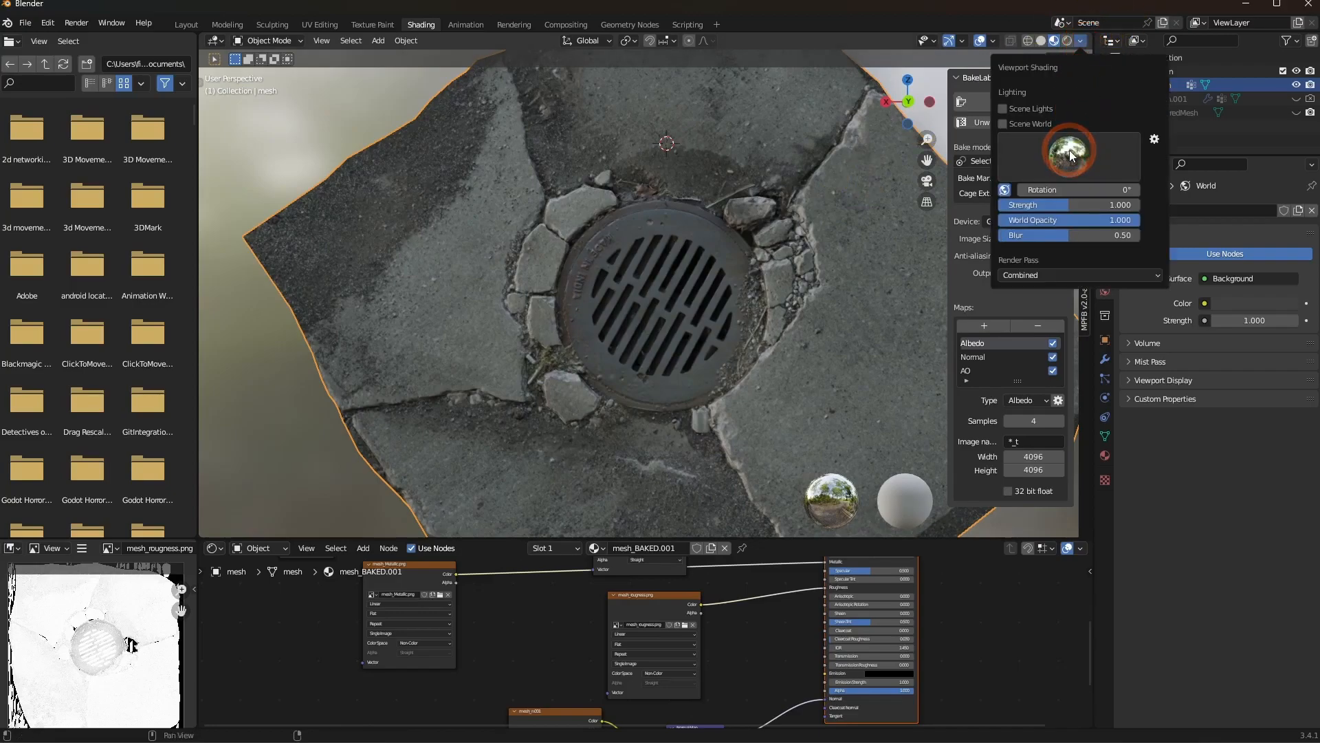
click(952, 198)
click(1064, 158)
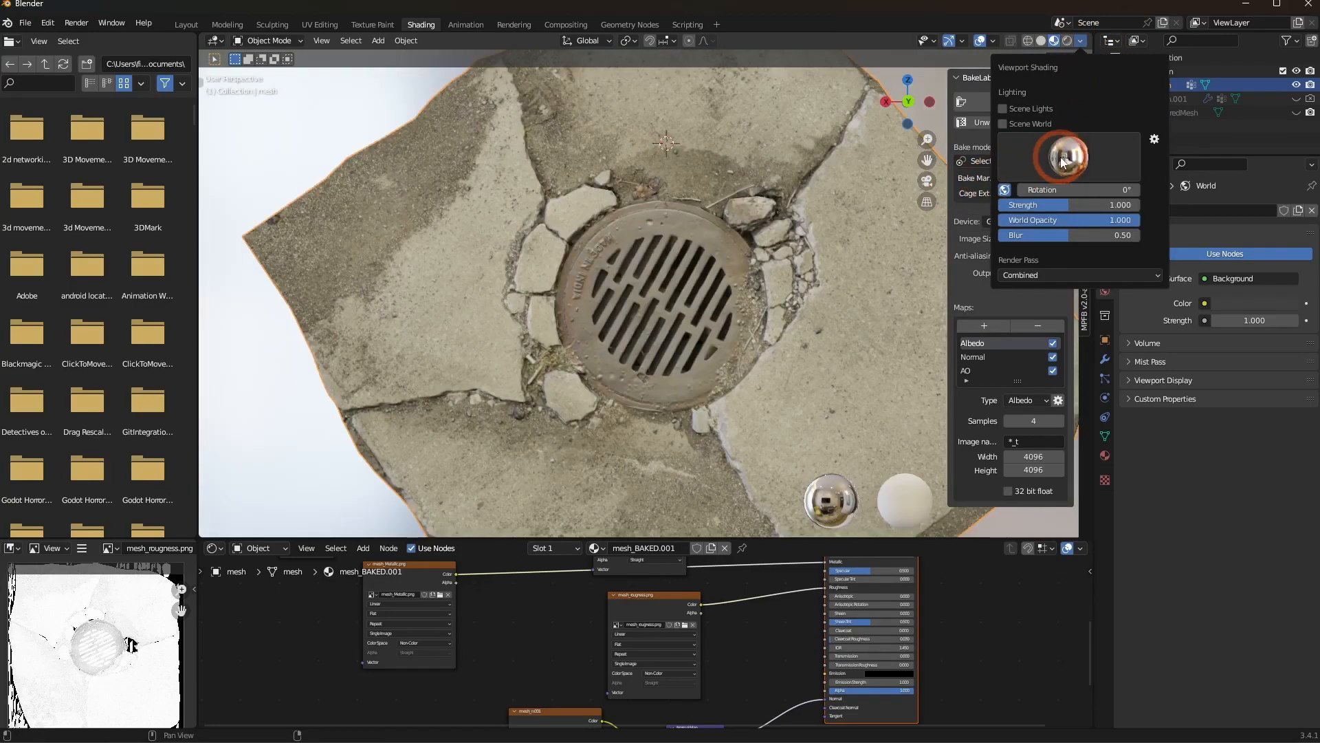
click(1080, 188)
mouse_move(801, 307)
middle_down()
mouse_move(747, 306)
mouse_move(778, 318)
middle_up()
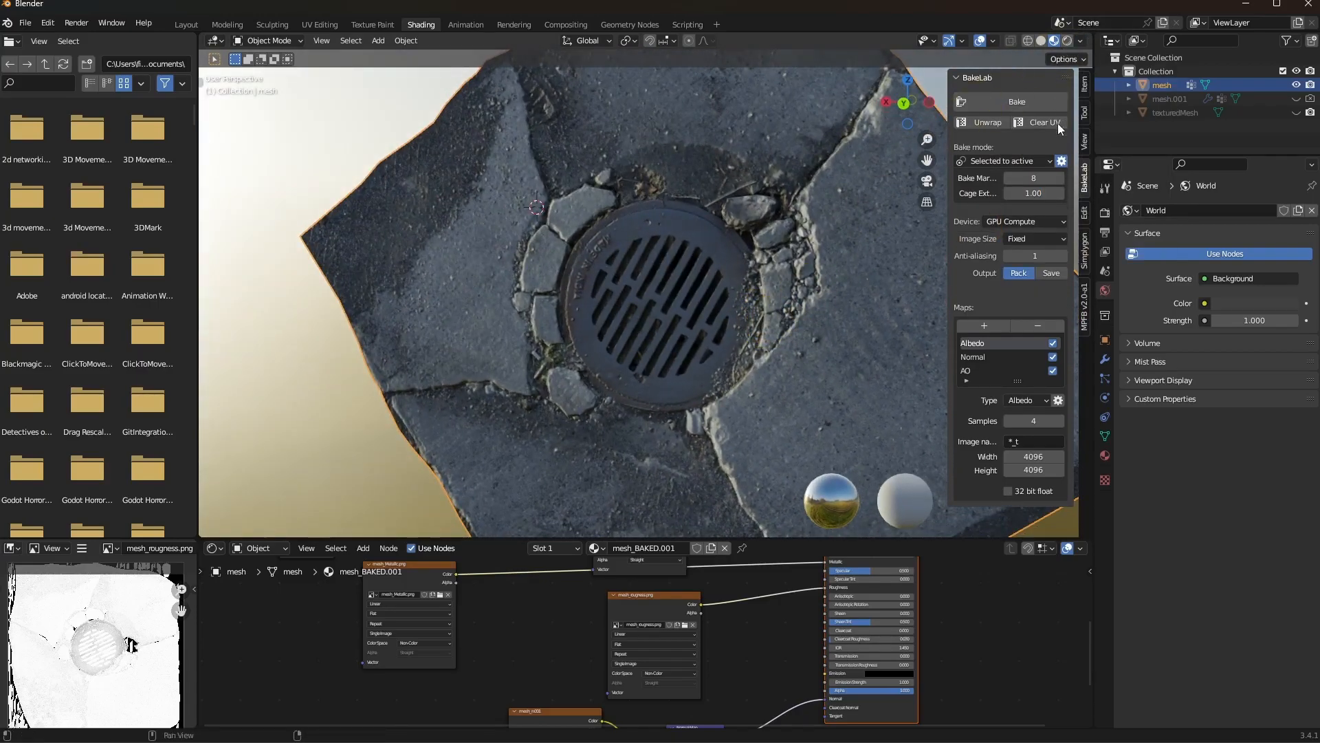
click(1080, 41)
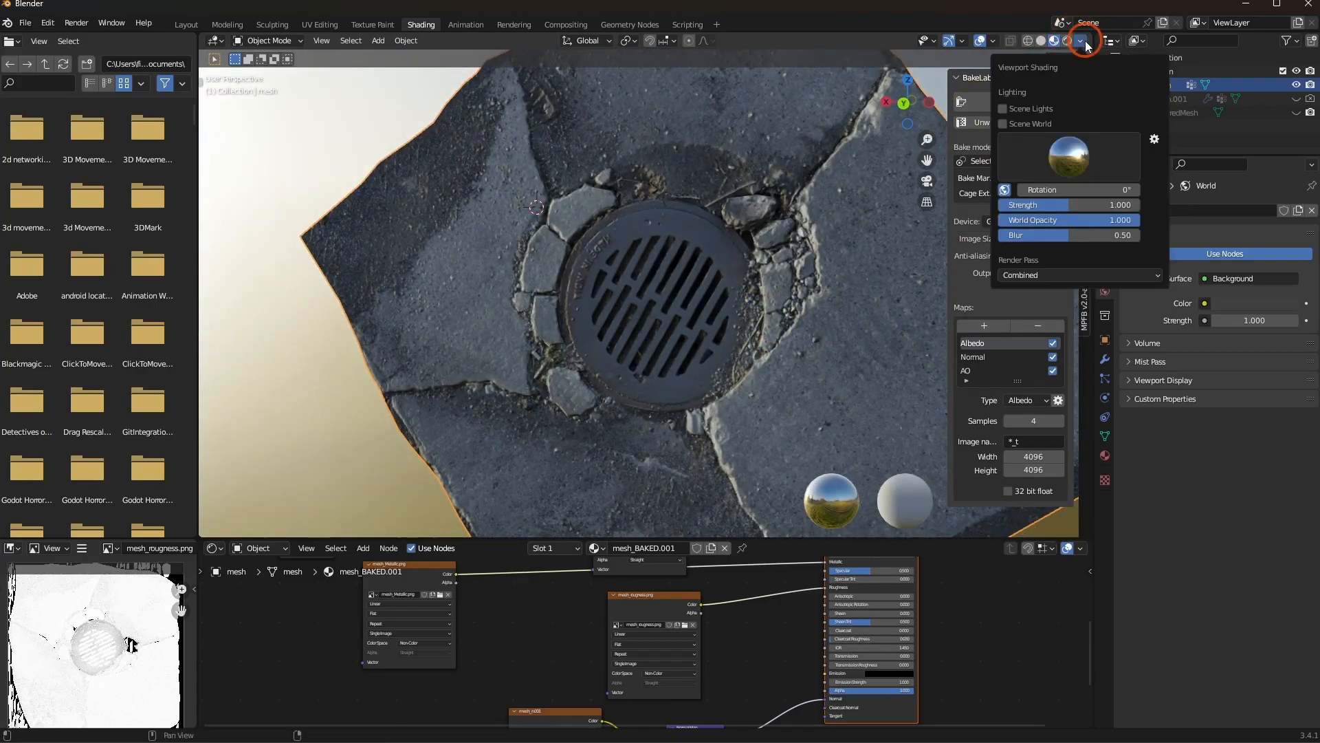
mouse_move(1055, 189)
mouse_down()
mouse_move(1258, 186)
mouse_move(804, 190)
mouse_move(1052, 191)
mouse_up()
mouse_move(653, 330)
middle_down()
mouse_move(610, 360)
mouse_move(553, 335)
mouse_move(599, 287)
mouse_move(696, 311)
mouse_move(708, 389)
mouse_move(646, 291)
mouse_move(666, 278)
mouse_move(617, 339)
mouse_move(663, 293)
mouse_move(509, 405)
mouse_move(626, 323)
middle_up()
scroll(646, 292, down, 3)
scroll(666, 279, up, 3)
scroll(626, 323, up, 3)
Edit the mesh and slide two border vertices near the crack's outer end to smooth the slab's outline
key(Tab)
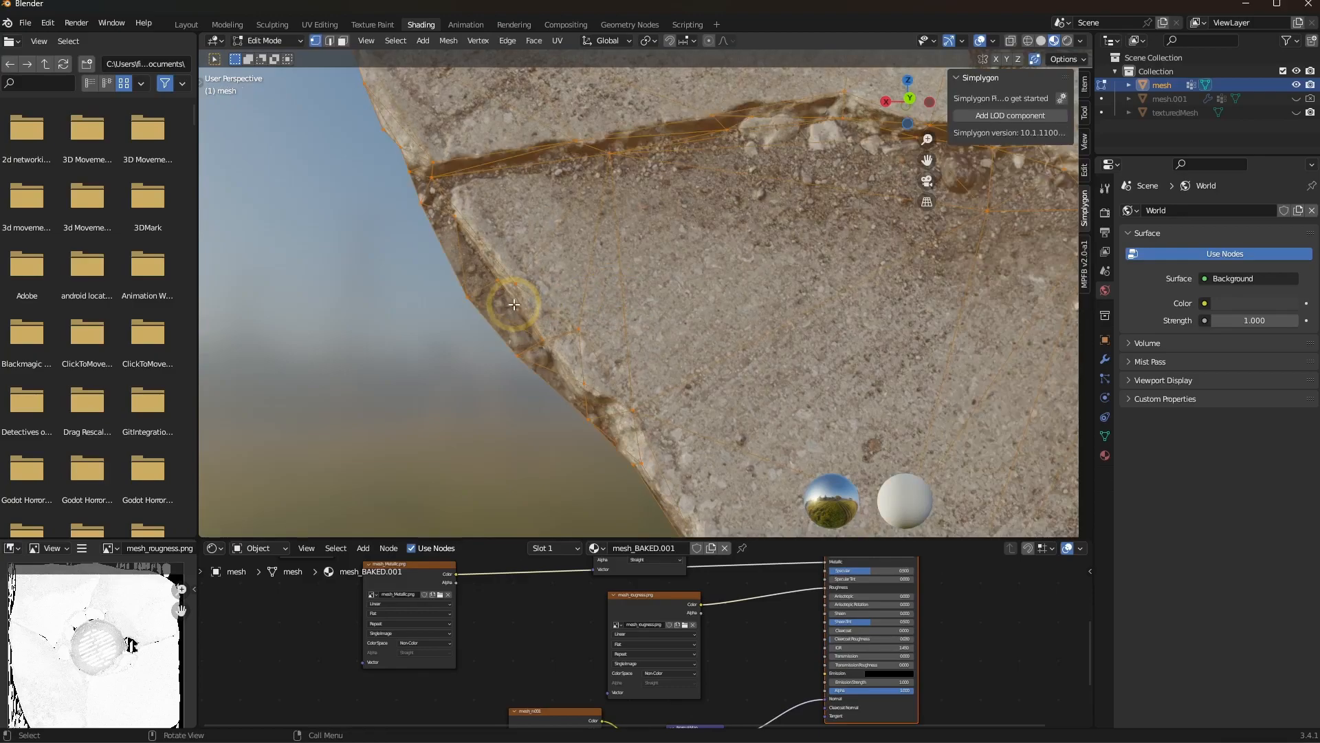
click(486, 295)
key(shift+v)
click(458, 230)
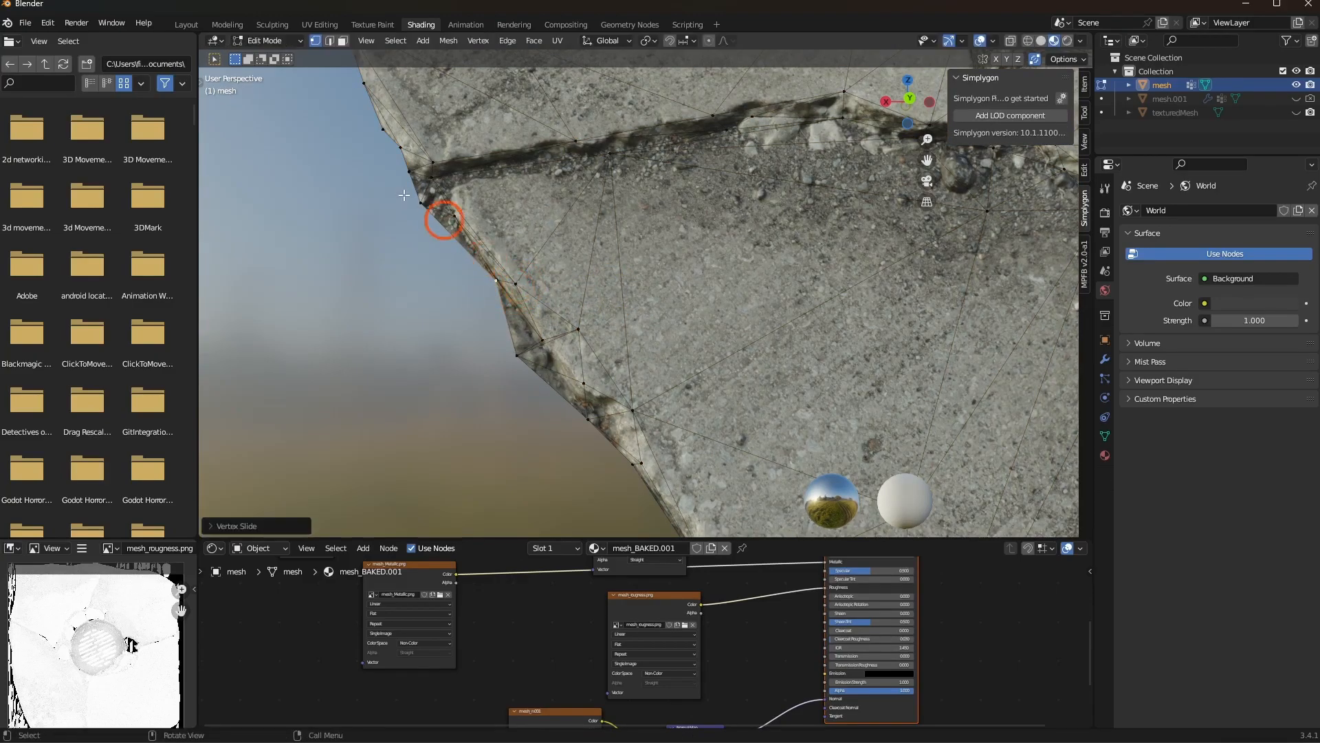
click(433, 182)
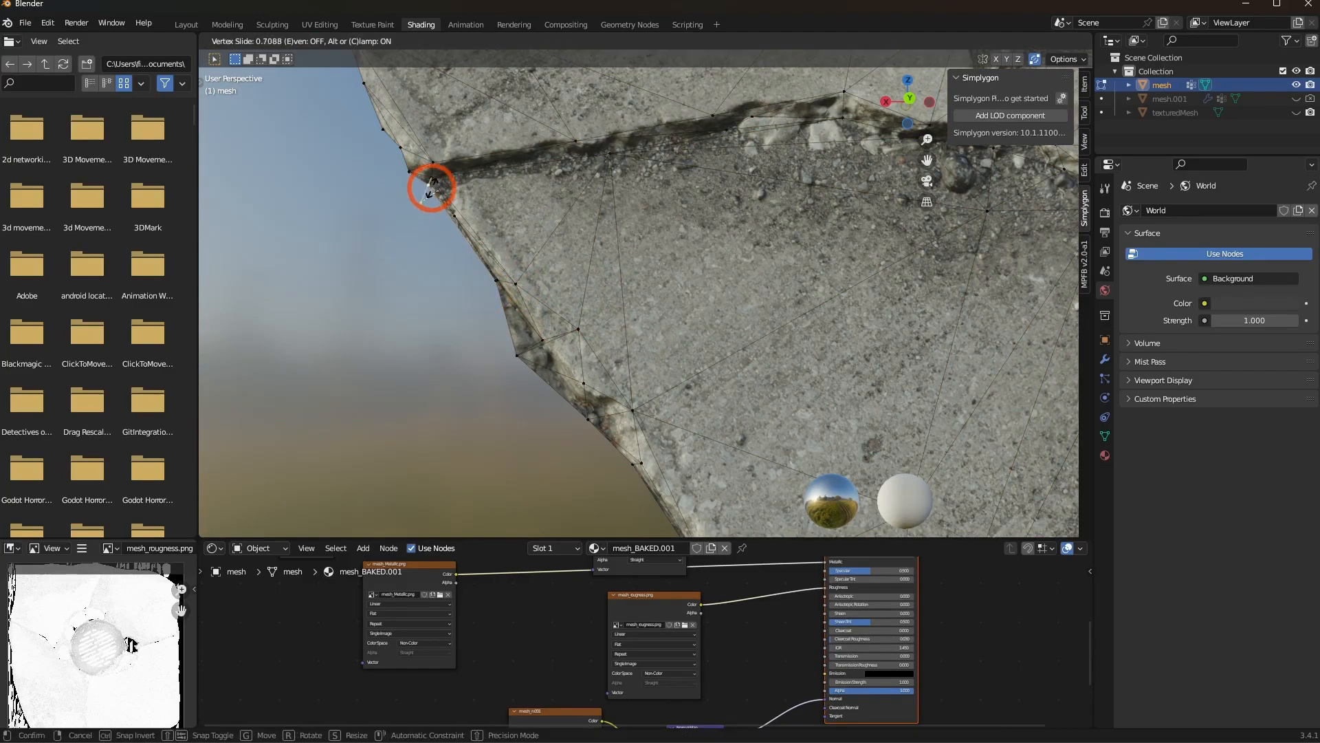
Slide the protruding vertex farther along the crack-side border and another on the opposite edge's corner to even out the outline
click(504, 349)
key(shift+v)
click(526, 350)
middle_drag(578, 396, 562, 269)
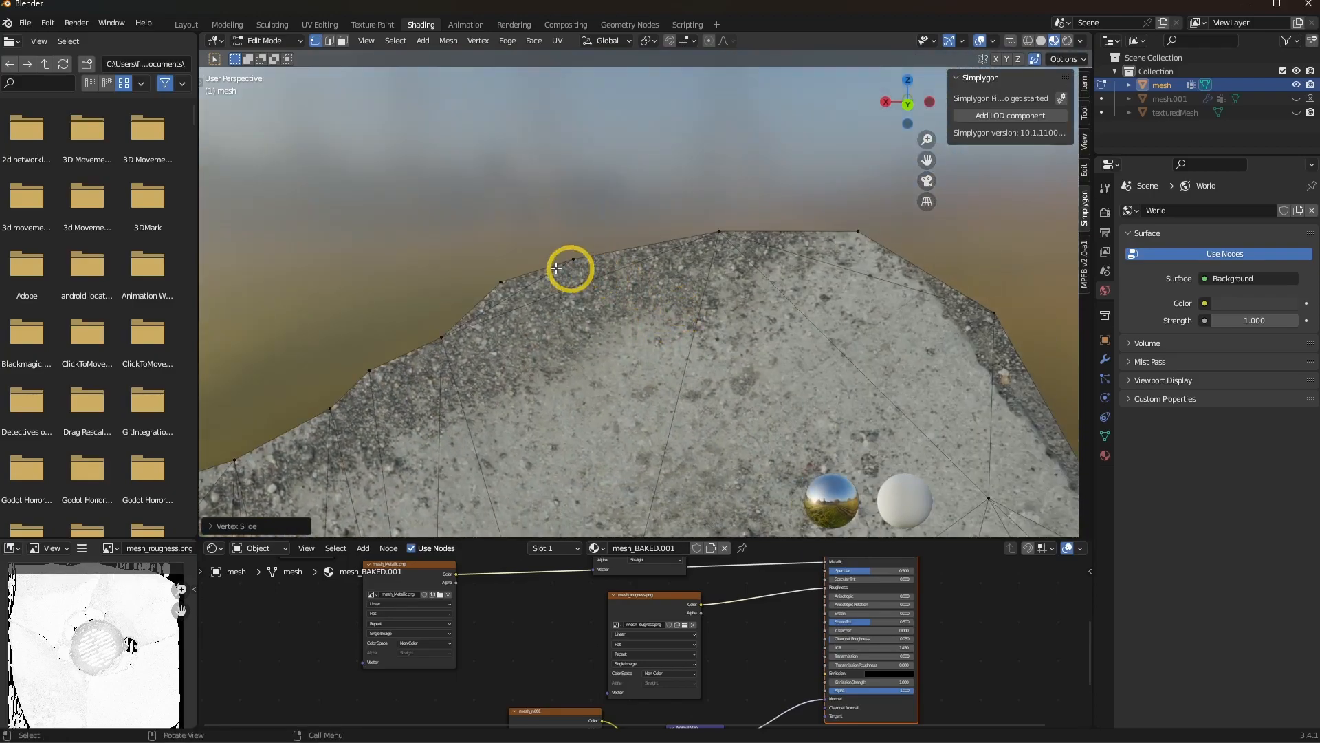
middle_drag(688, 289, 878, 259)
key(shift+v)
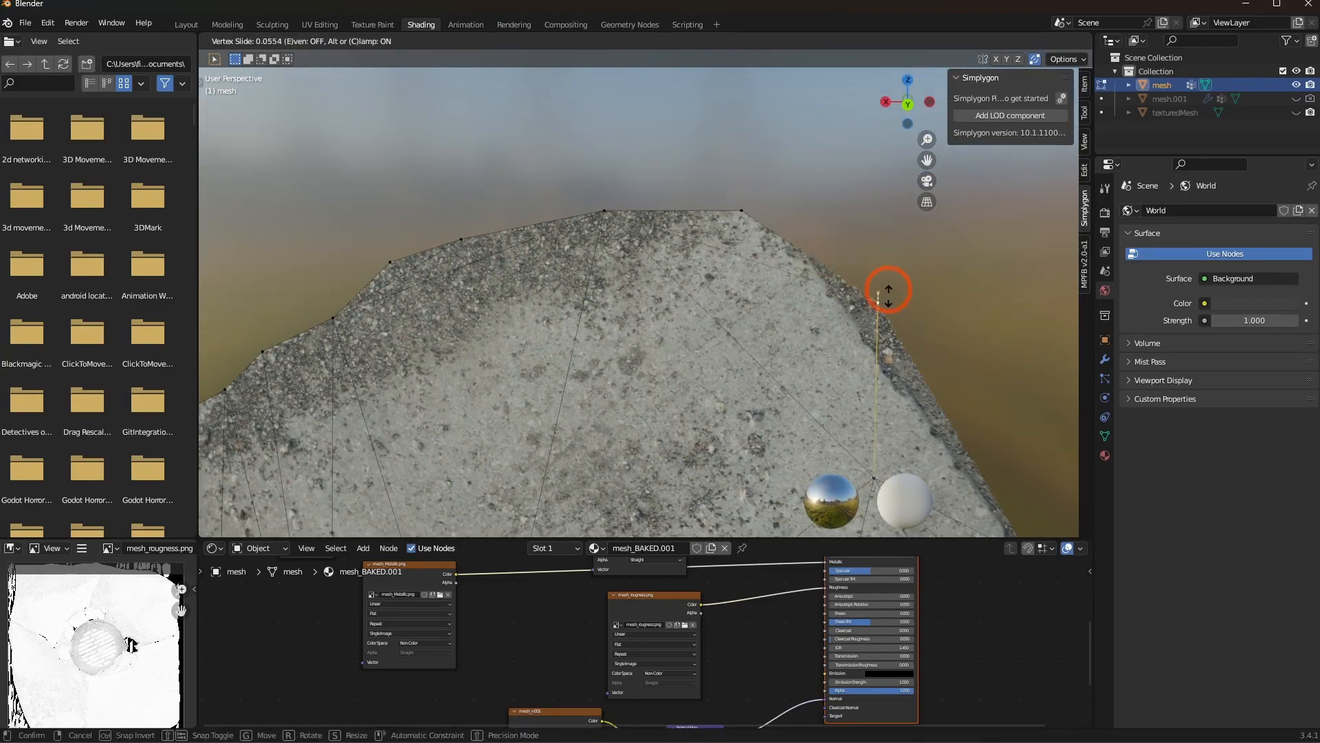
click(919, 413)
middle_drag(920, 413, 770, 262)
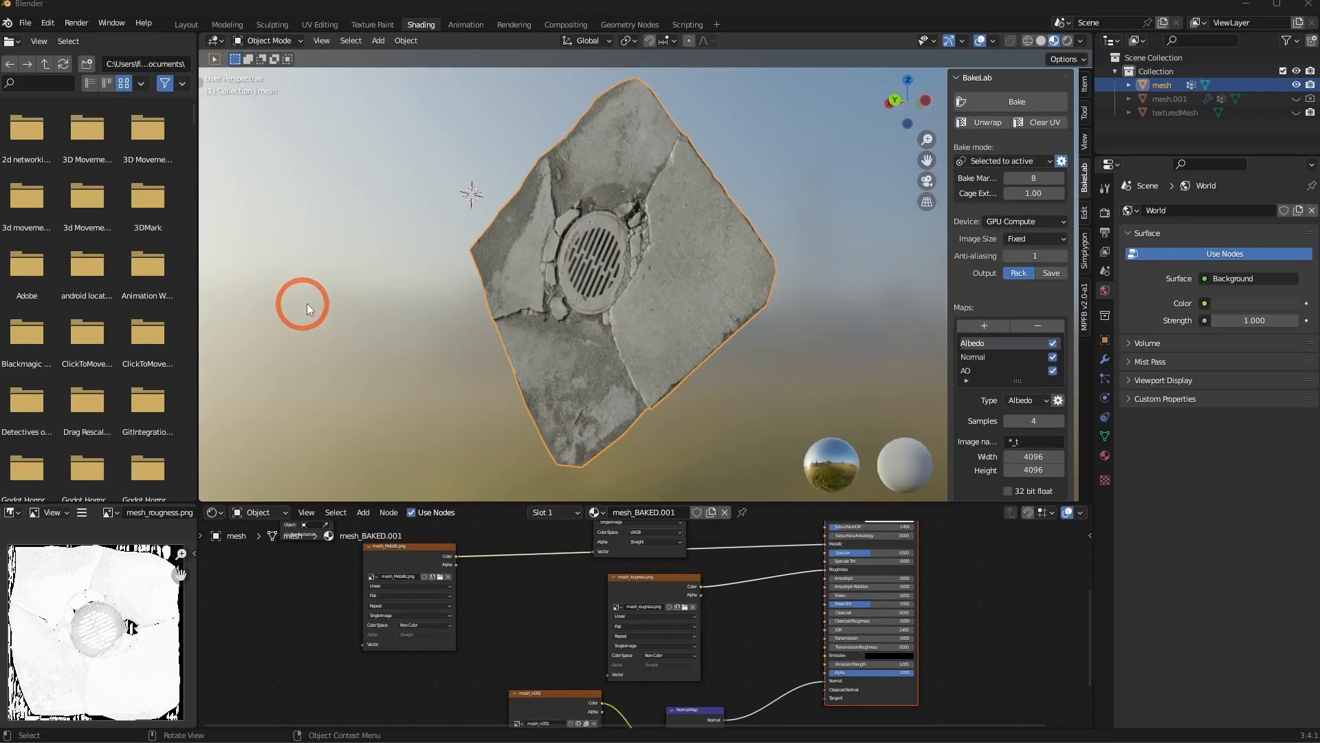
In the Layout workspace, move the mesh's geometry to its origin with Set Origin
middle_drag(600, 218, 543, 271)
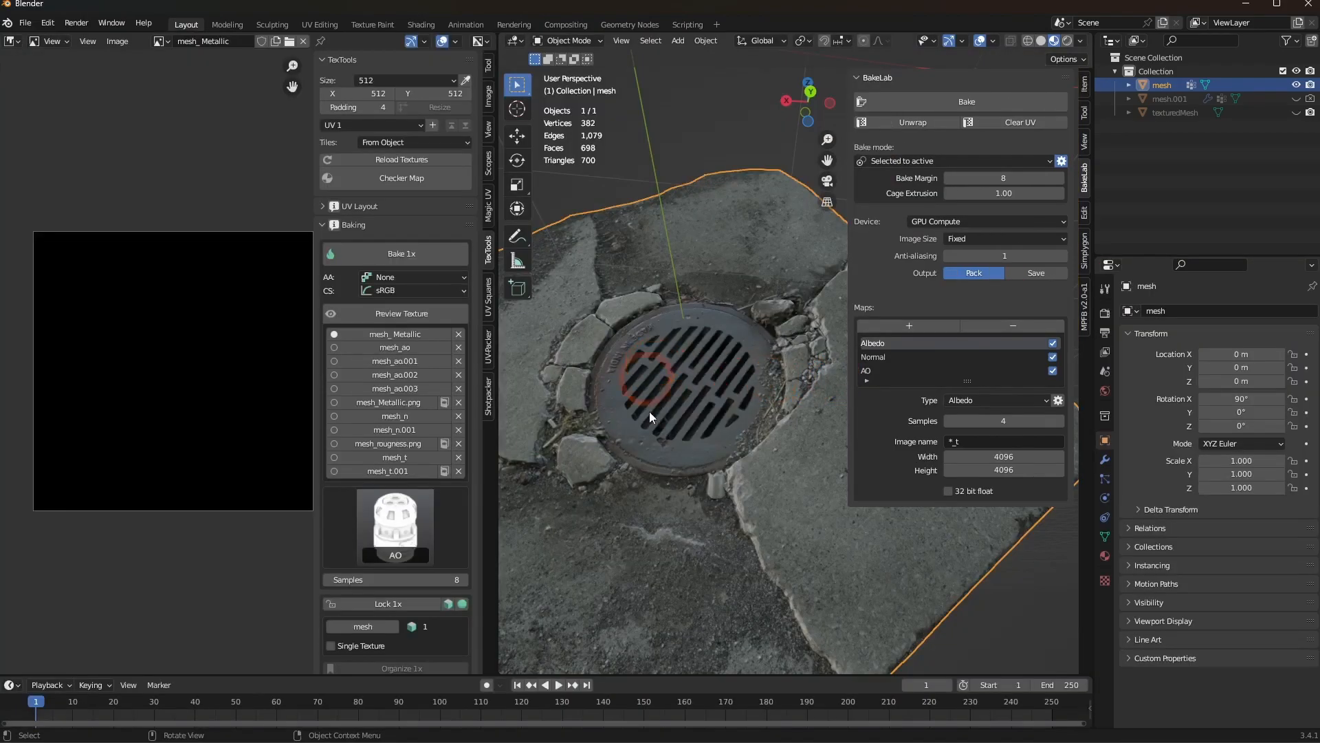
scroll(796, 377, down, 5)
middle_drag(756, 386, 815, 322)
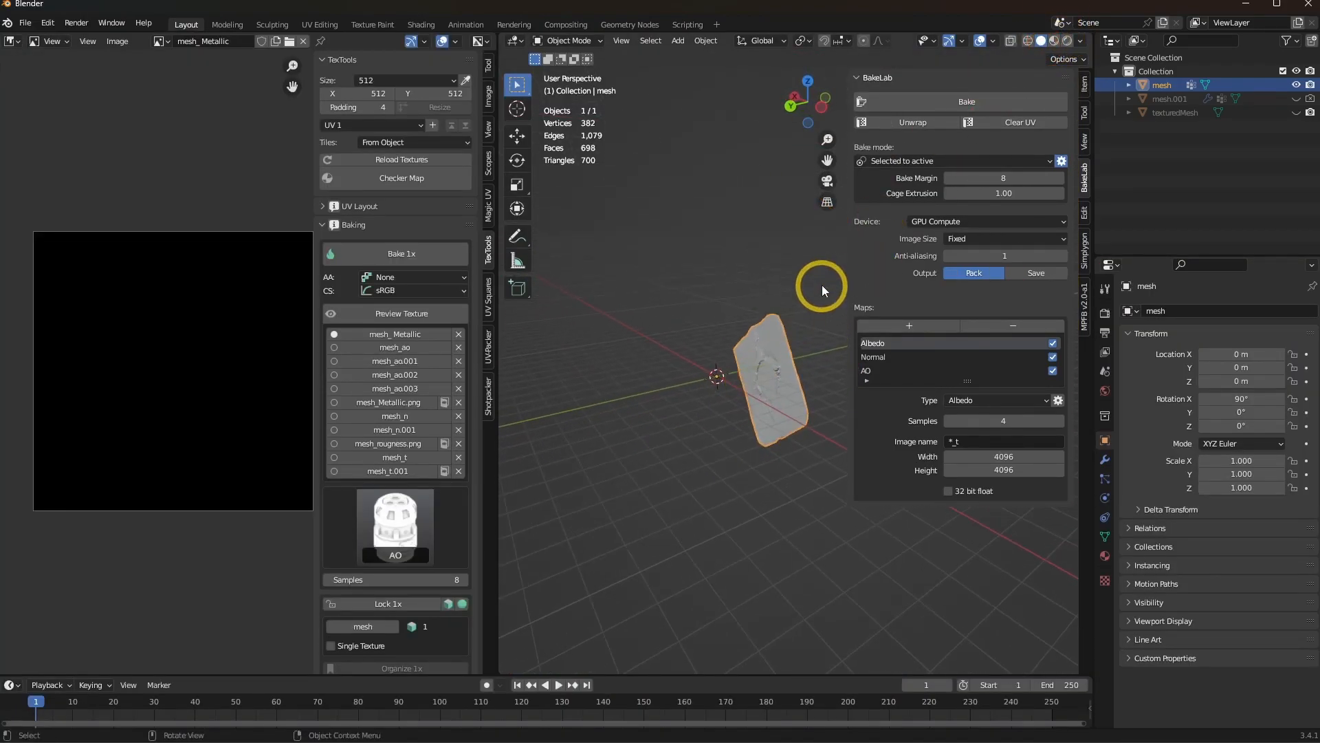
key(n)
scroll(703, 440, up, 5)
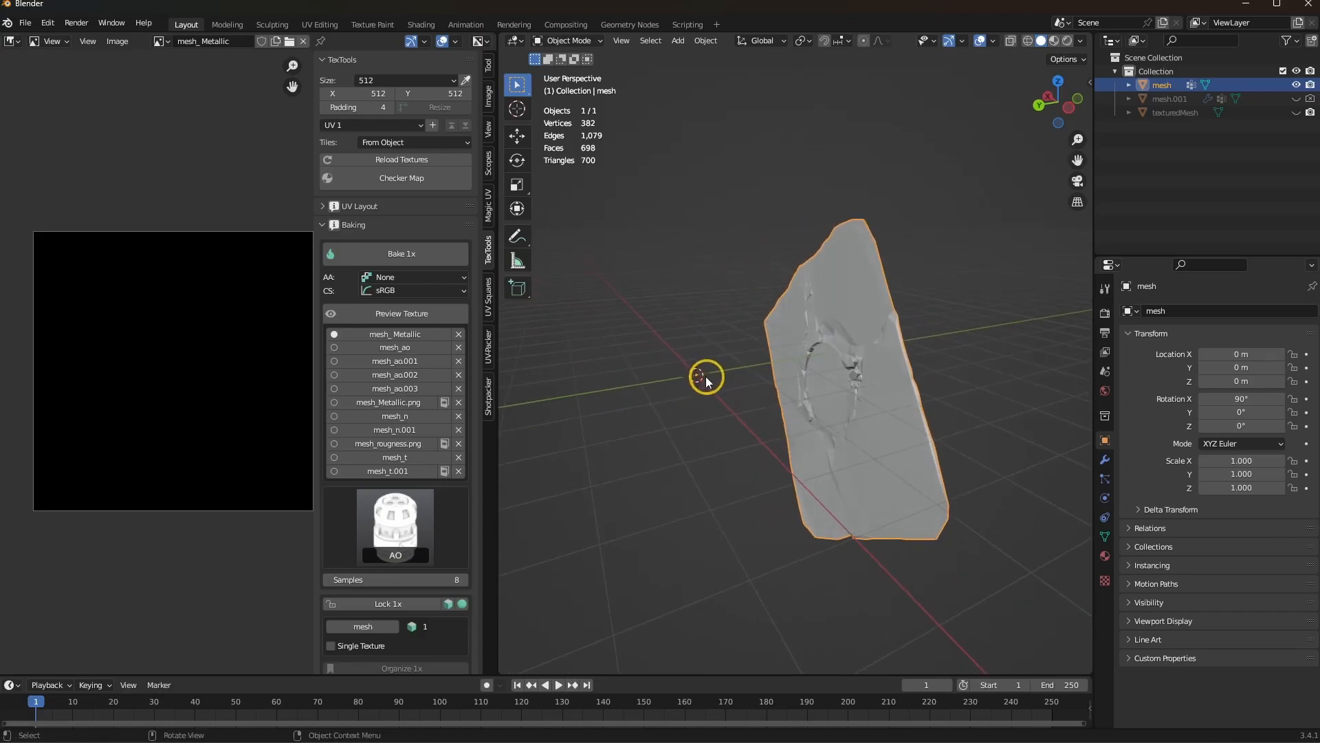
click(708, 41)
mouse_move(733, 70)
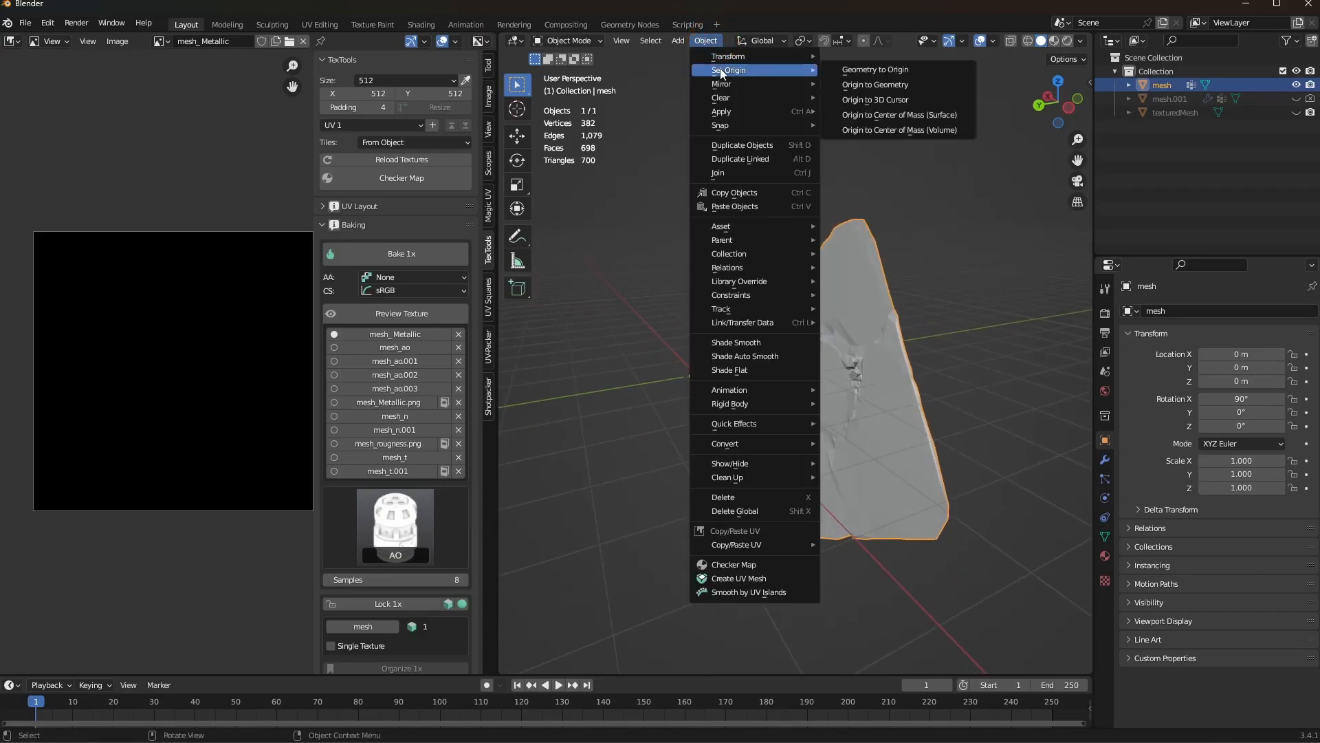
click(875, 69)
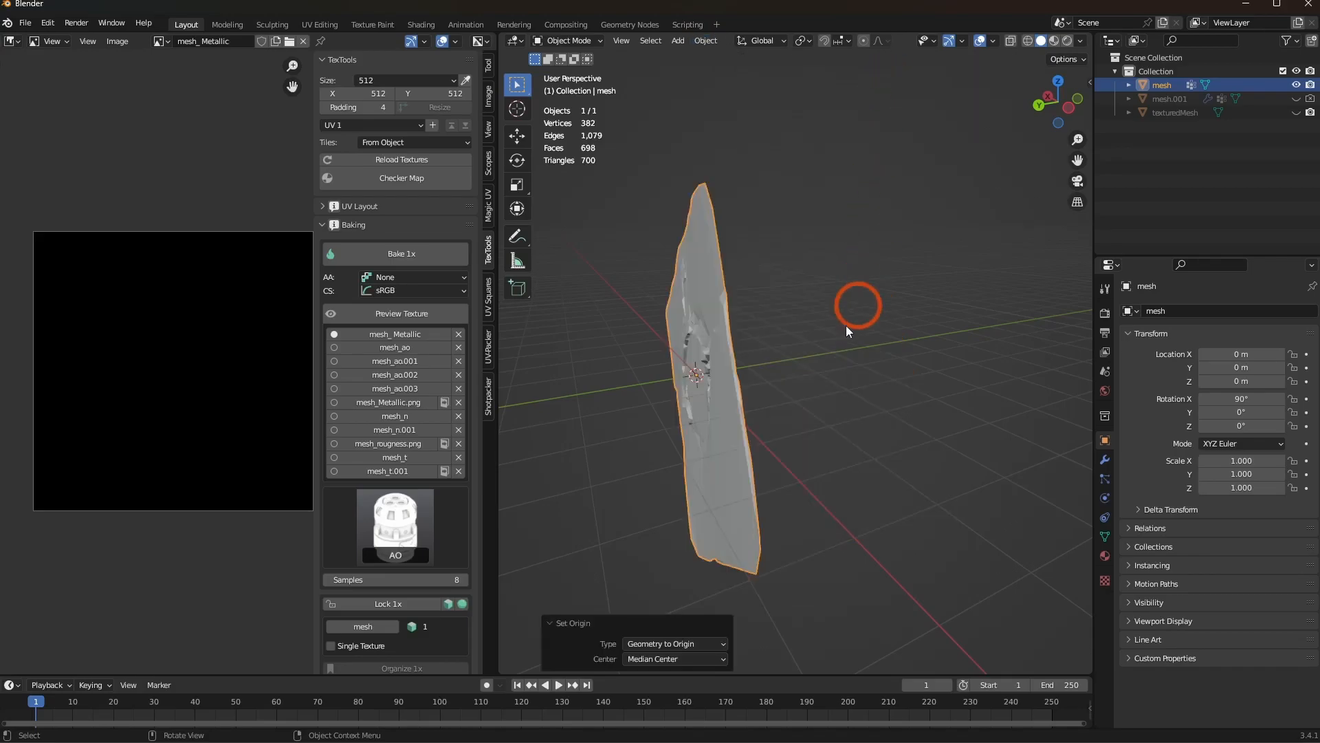
In Edit Mode, enlarge the 3D viewport and rotate the whole mesh about -86.9° from the right view to lay it flat
key(Tab)
key(grave)
click(929, 313)
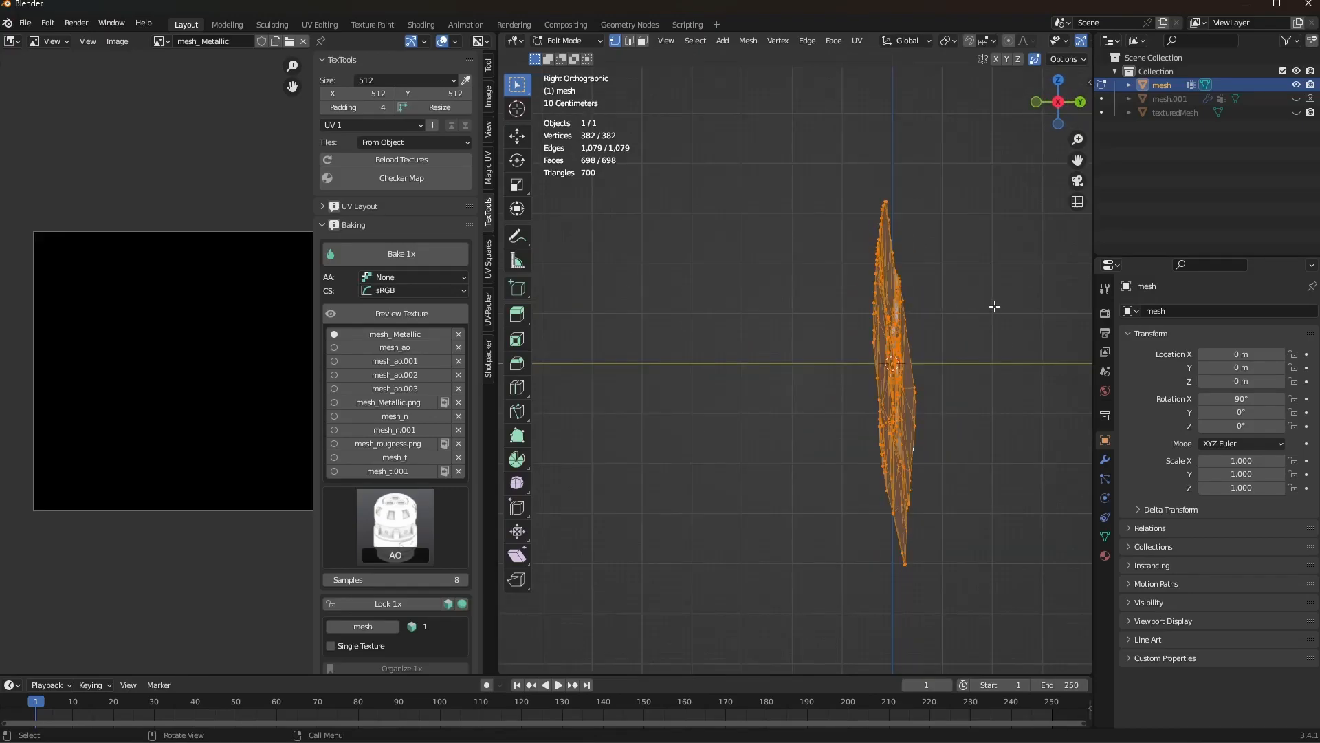
drag(507, 43, 315, 50)
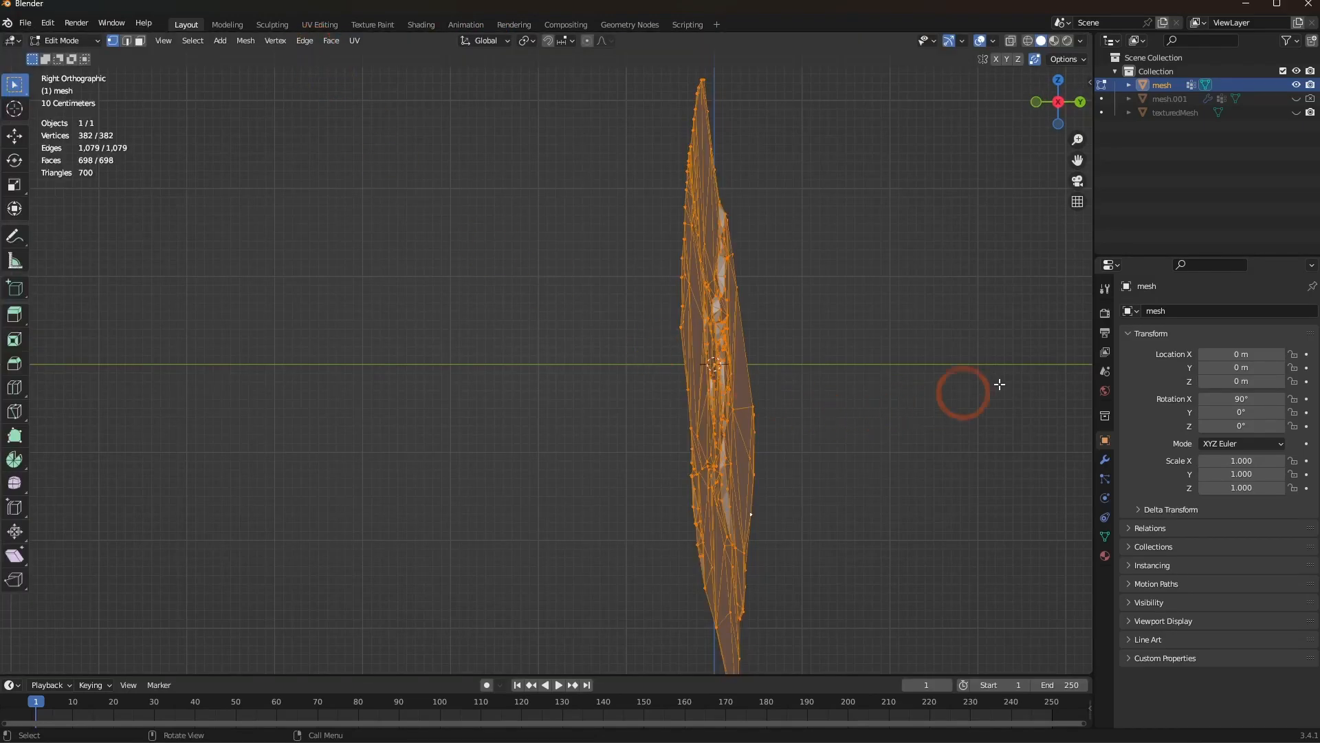
key(r)
click(735, 122)
Rotate the whole mesh about -34.3° around the global Z axis to square it with the grid
middle_drag(688, 207, 897, 357)
key(r)
key(z)
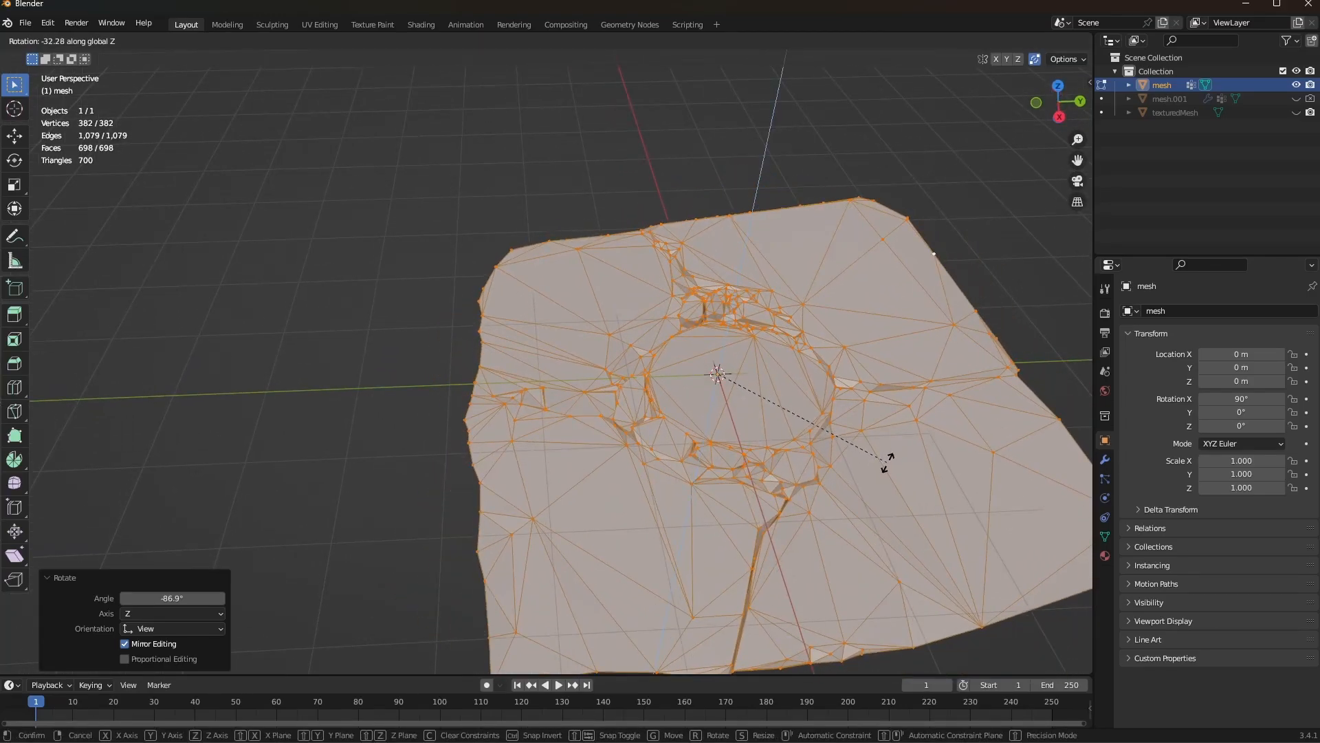
click(886, 462)
Level the slab with small view rotations of about 3.37° and -0.141°, making the second from the right view
middle_drag(886, 462, 926, 256)
key(r)
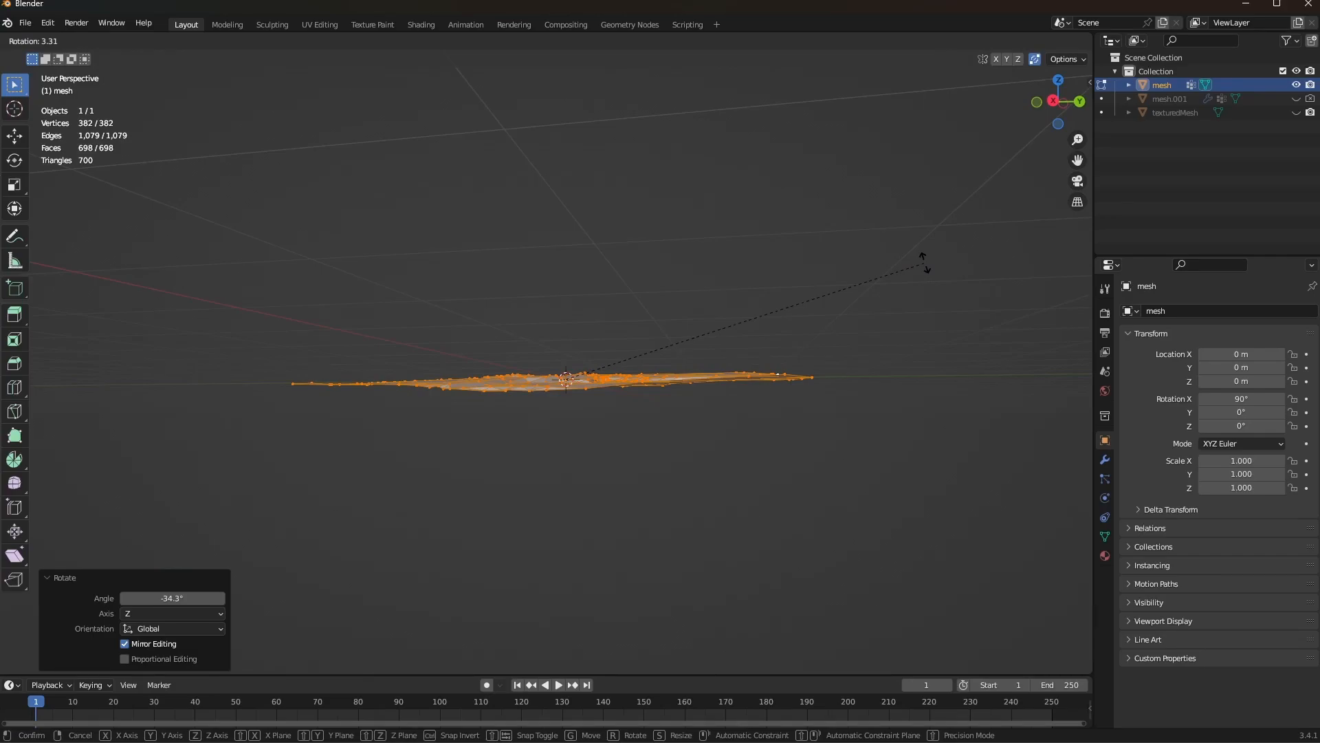
click(927, 262)
key(grave)
click(870, 363)
key(r)
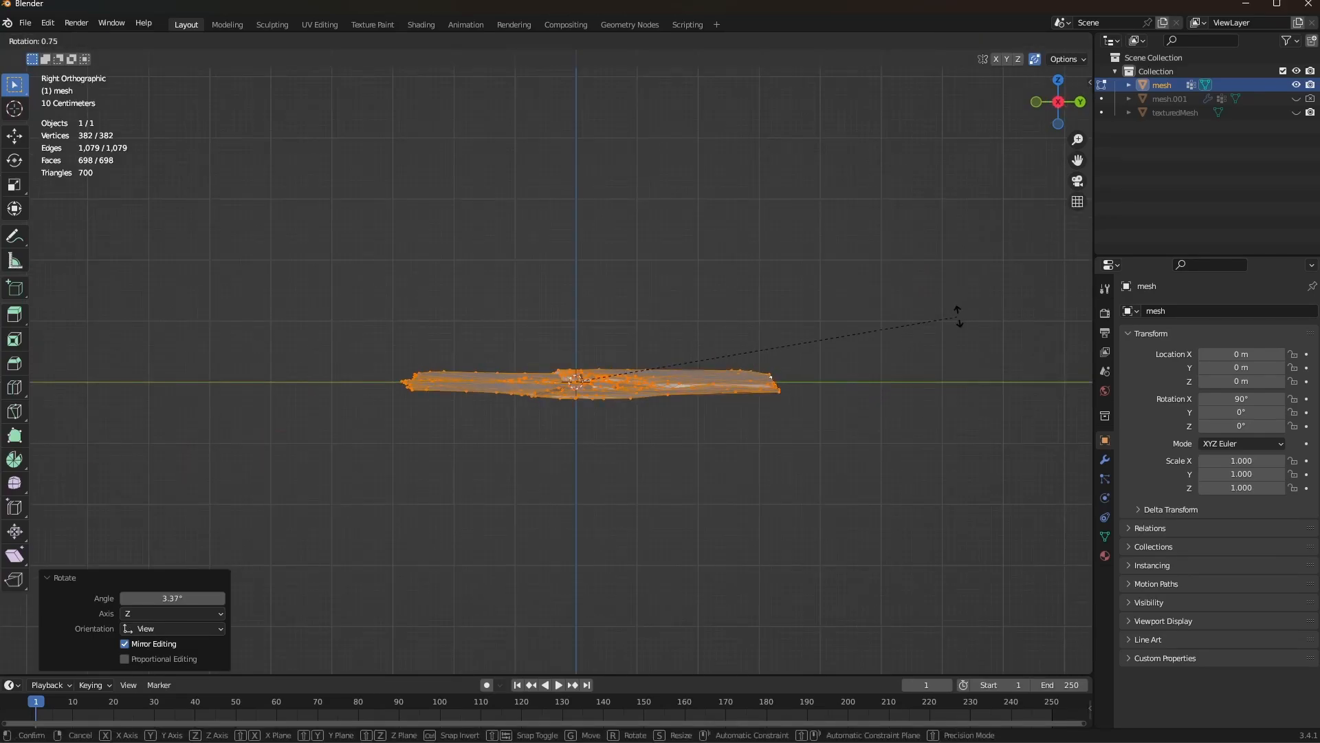
click(955, 307)
From the top view, rotate the slab about 2.58° to align its edges with the axes
key(grave)
click(1006, 311)
key(grave)
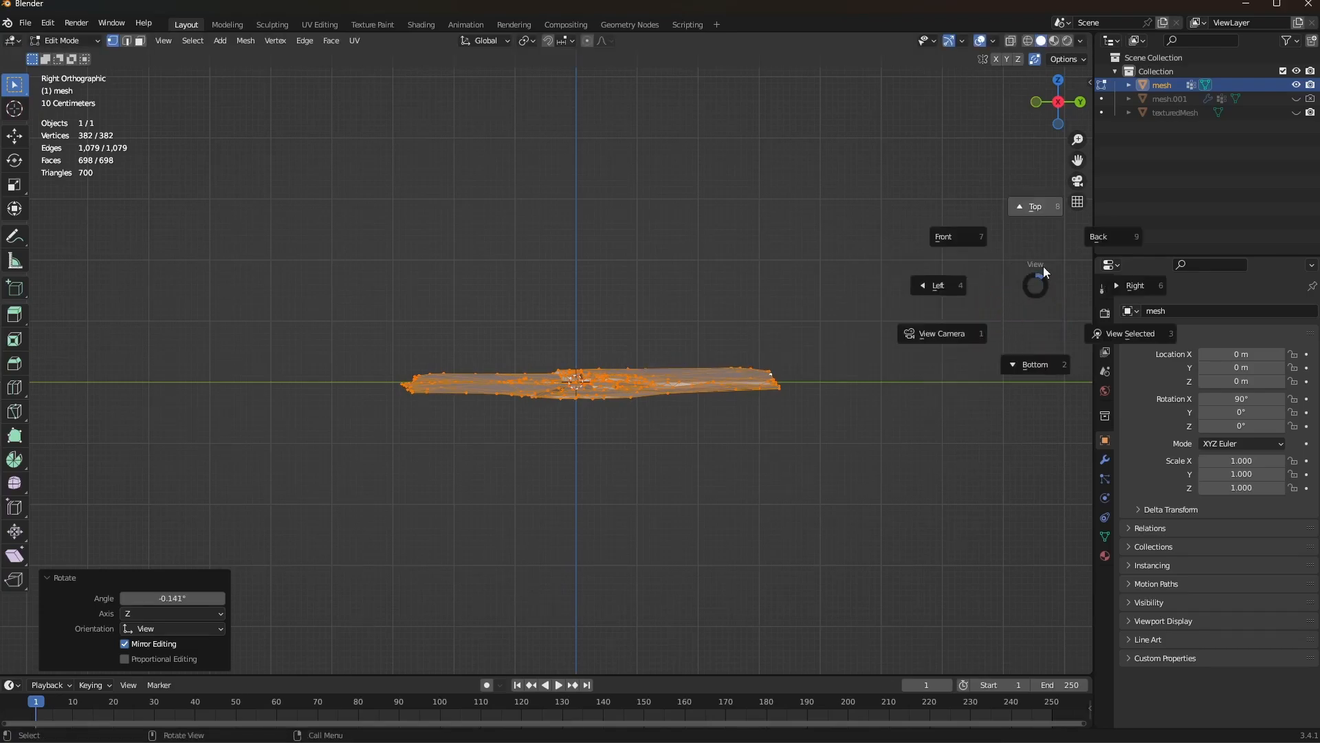
click(1042, 268)
key(r)
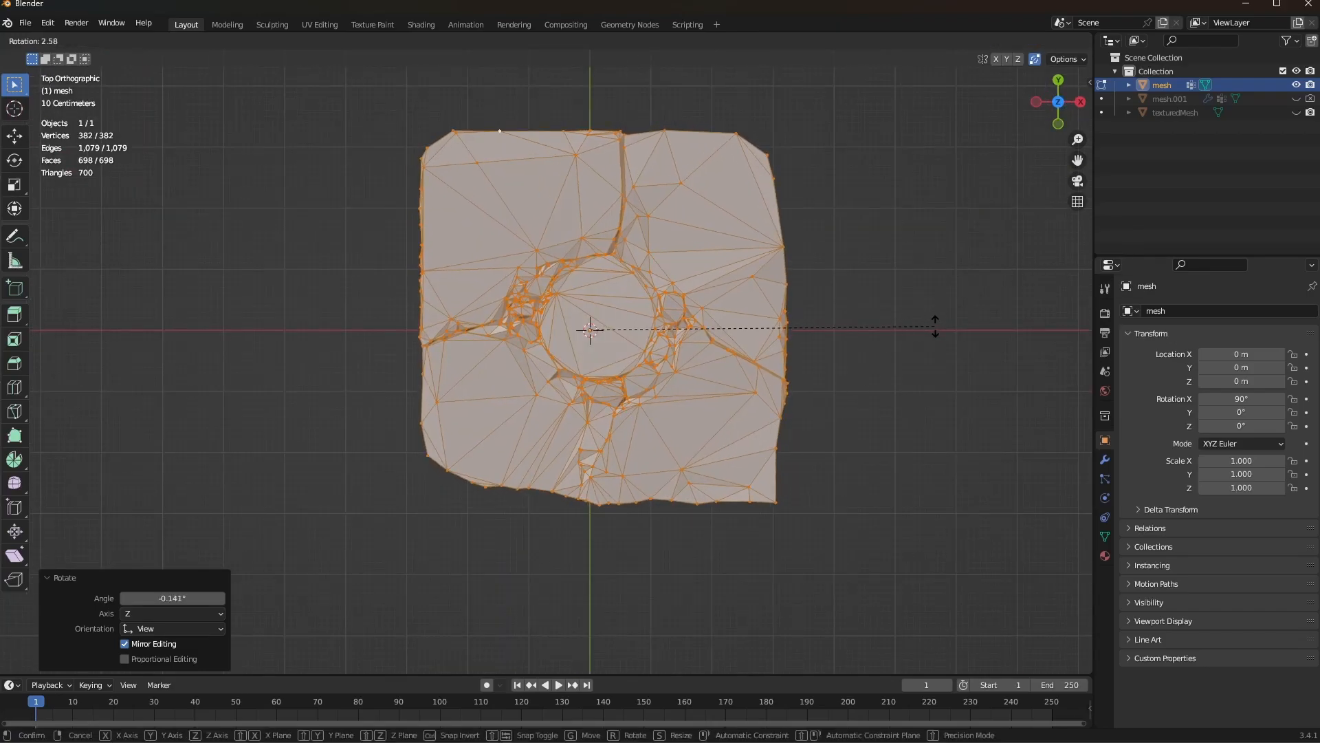
click(935, 325)
From the back view, rotate the slab until it lies parallel to the X axis
key(grave)
click(1017, 250)
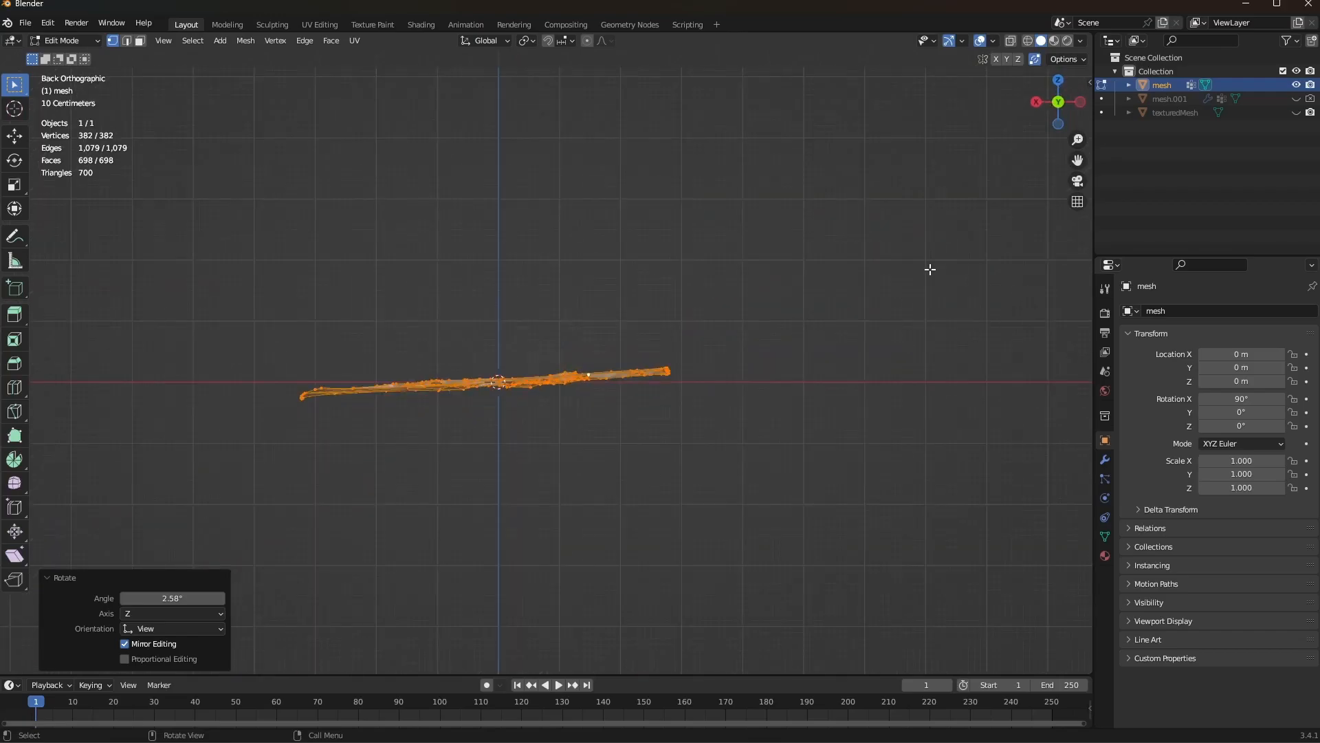
key(r)
click(953, 293)
key(grave)
click(1040, 297)
Return to Object Mode and display the levelled slab in Material Preview shading
scroll(674, 474, down, 4)
middle_drag(650, 396, 812, 433)
key(Tab)
scroll(660, 474, up, 4)
key(z)
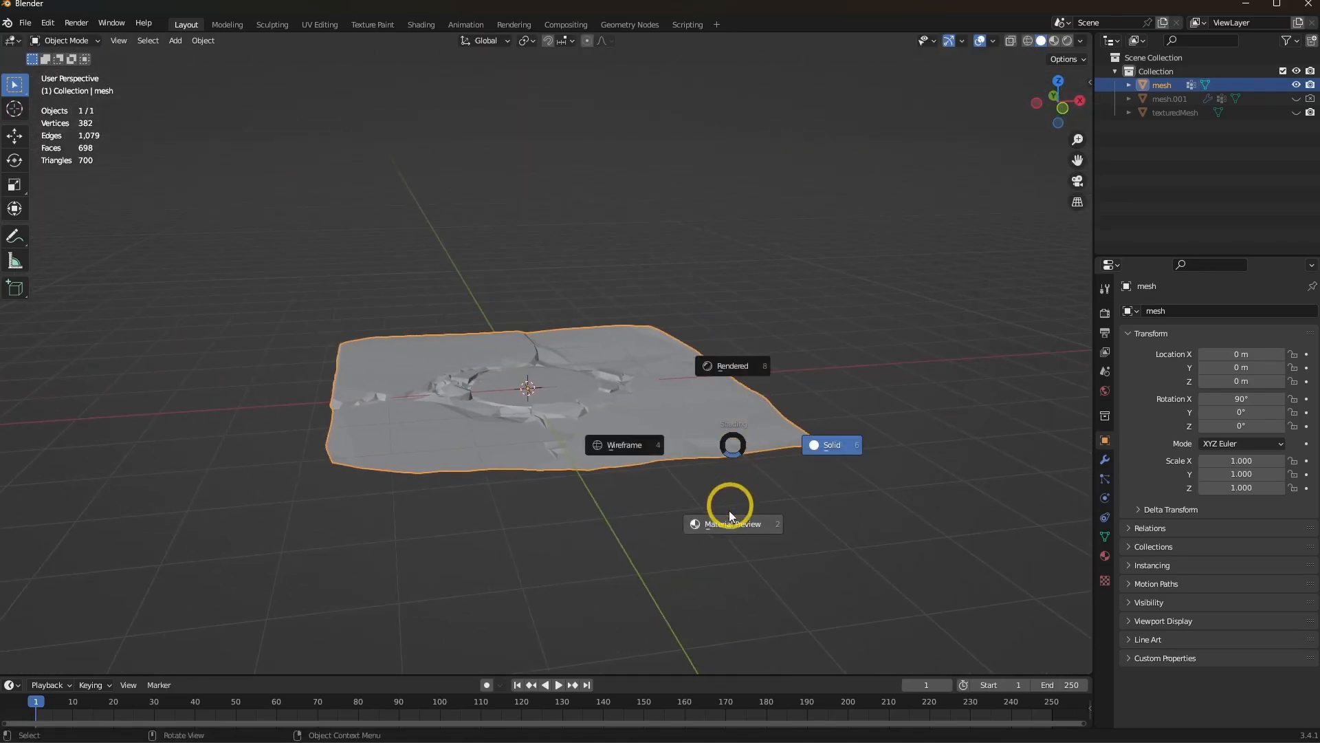
click(731, 505)
mouse_move(731, 505)
middle_down()
mouse_move(628, 509)
mouse_move(774, 508)
mouse_move(651, 513)
mouse_move(808, 532)
mouse_move(604, 457)
mouse_move(683, 442)
mouse_move(699, 507)
mouse_move(772, 557)
mouse_move(665, 530)
mouse_move(689, 473)
mouse_move(676, 463)
middle_up()
scroll(773, 507, up, 3)
scroll(605, 457, down, 3)
In Edit Mode, select the slab's outer border as edge loops, adding the adjoining stretches around the perimeter
key(Tab)
alt+click(716, 496)
alt+shift+click(825, 451)
shift+middle_drag(864, 460, 650, 482)
scroll(664, 483, up, 2)
alt+shift+click(856, 392)
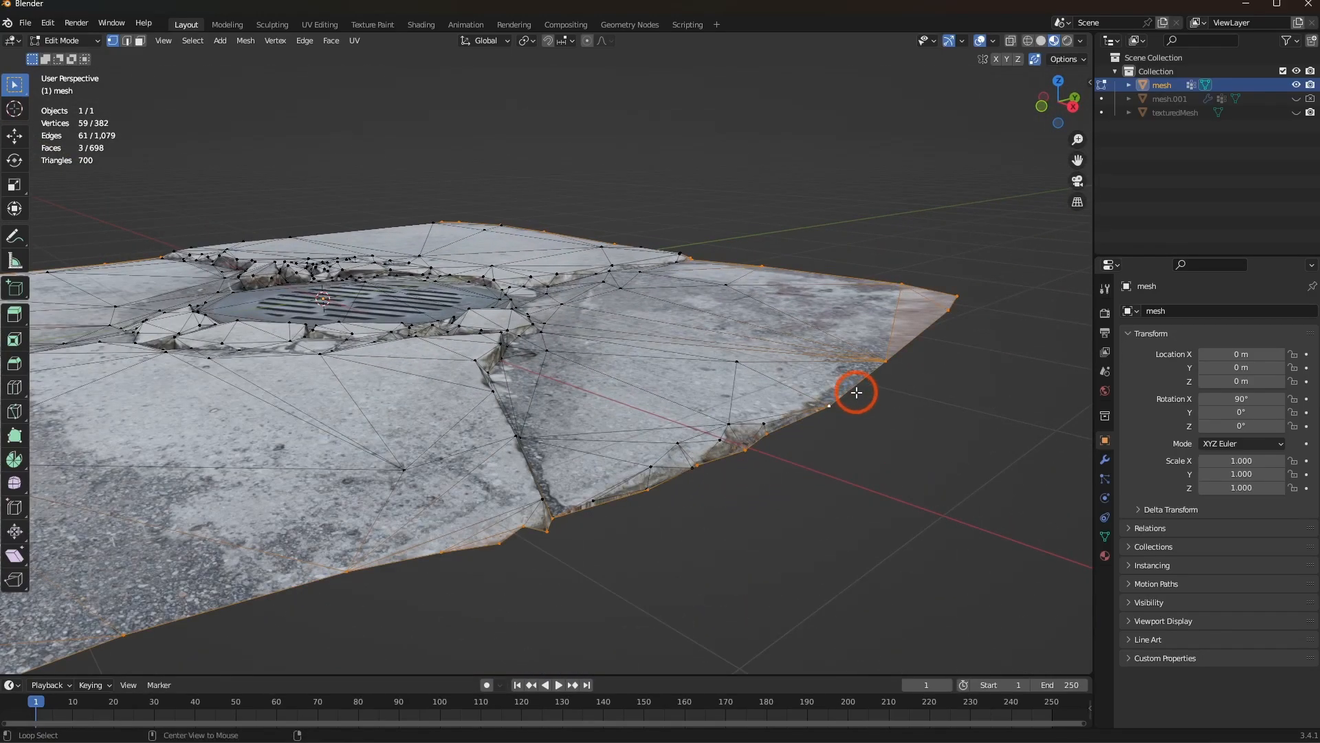
In edge selection, deselect the stray interior edge at the corner and add the missing border edges to the perimeter selection
shift+middle_drag(885, 369, 834, 427)
key(2)
shift+click(840, 382)
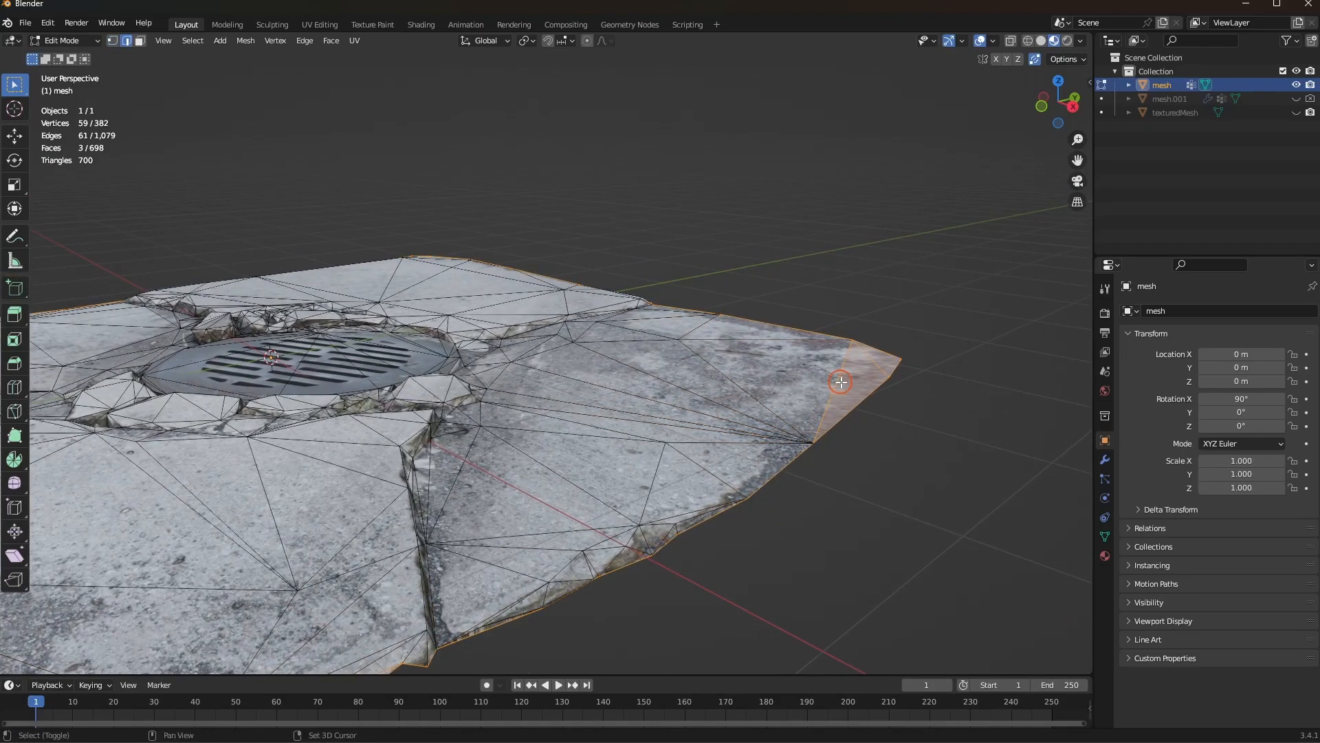
middle_drag(562, 444, 650, 467)
shift+click(575, 575)
shift+click(645, 561)
shift+click(691, 545)
key(ctrl+z)
shift+click(707, 537)
Extrude the border edges about 0.027 m and flatten the extruded rim by scaling it to 0 along Z
key(e)
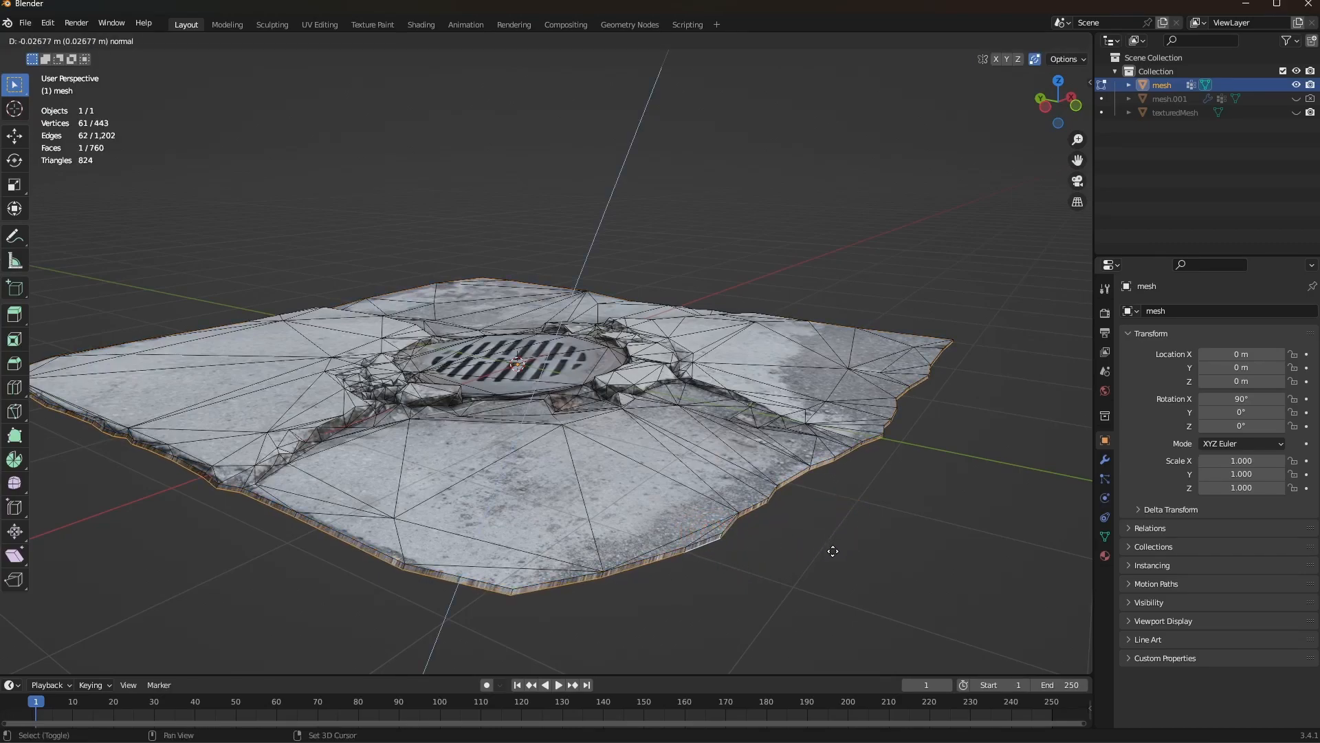
click(833, 552)
text(sz)
text(0)
key(Return)
Move the flattened rim down about 0.074 m along Z to form the slab's sides, and return to Object Mode
middle_drag(833, 551, 652, 489)
key(g)
key(z)
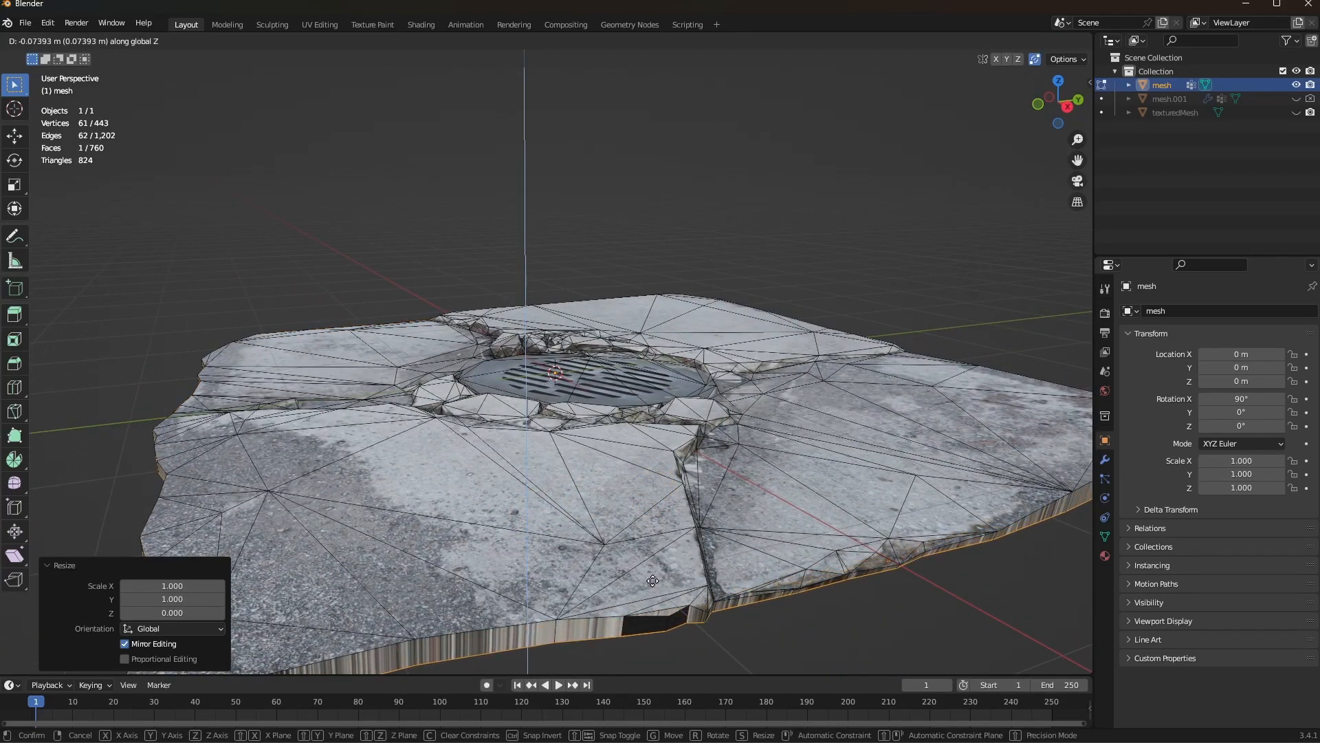
click(655, 582)
scroll(656, 581, down, 4)
middle_drag(655, 582, 584, 552)
key(Tab)
middle_drag(641, 520, 529, 510)
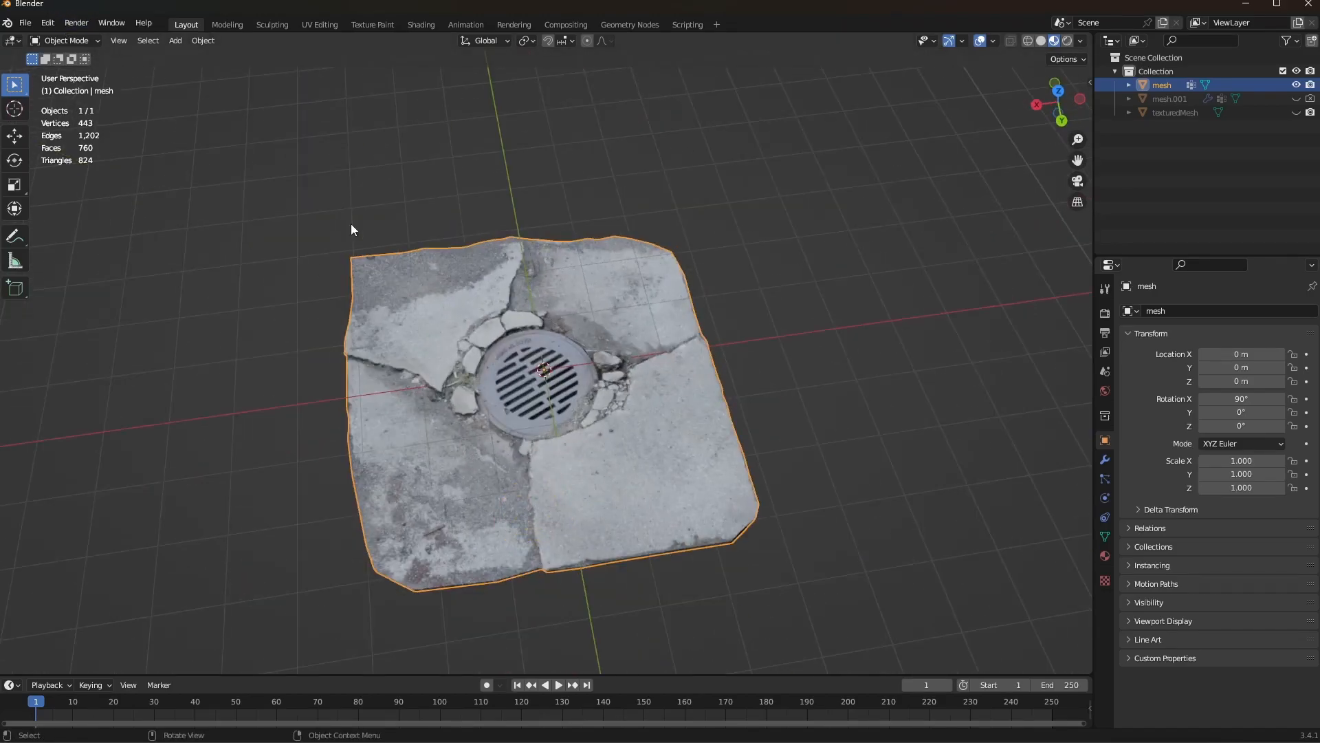
Start a glTF 2.0 export and set C:\temp as the destination folder
click(24, 22)
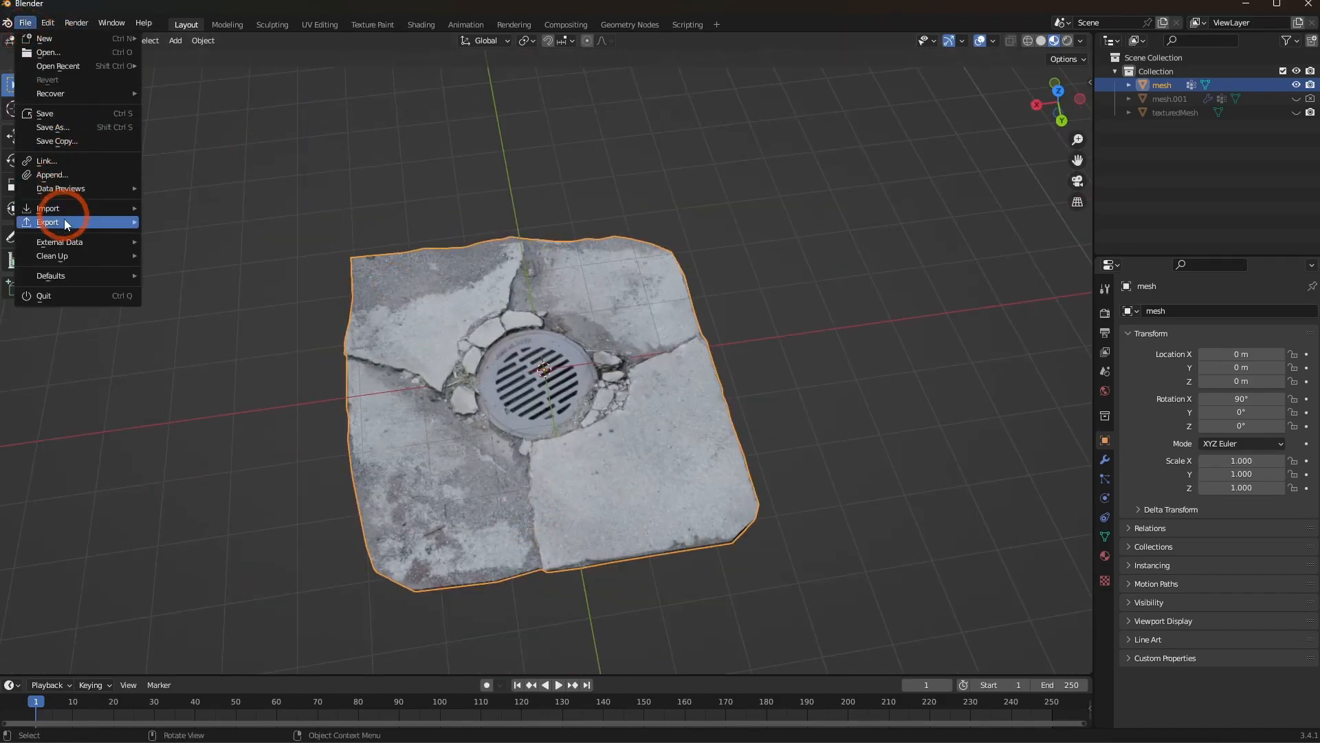
mouse_move(65, 221)
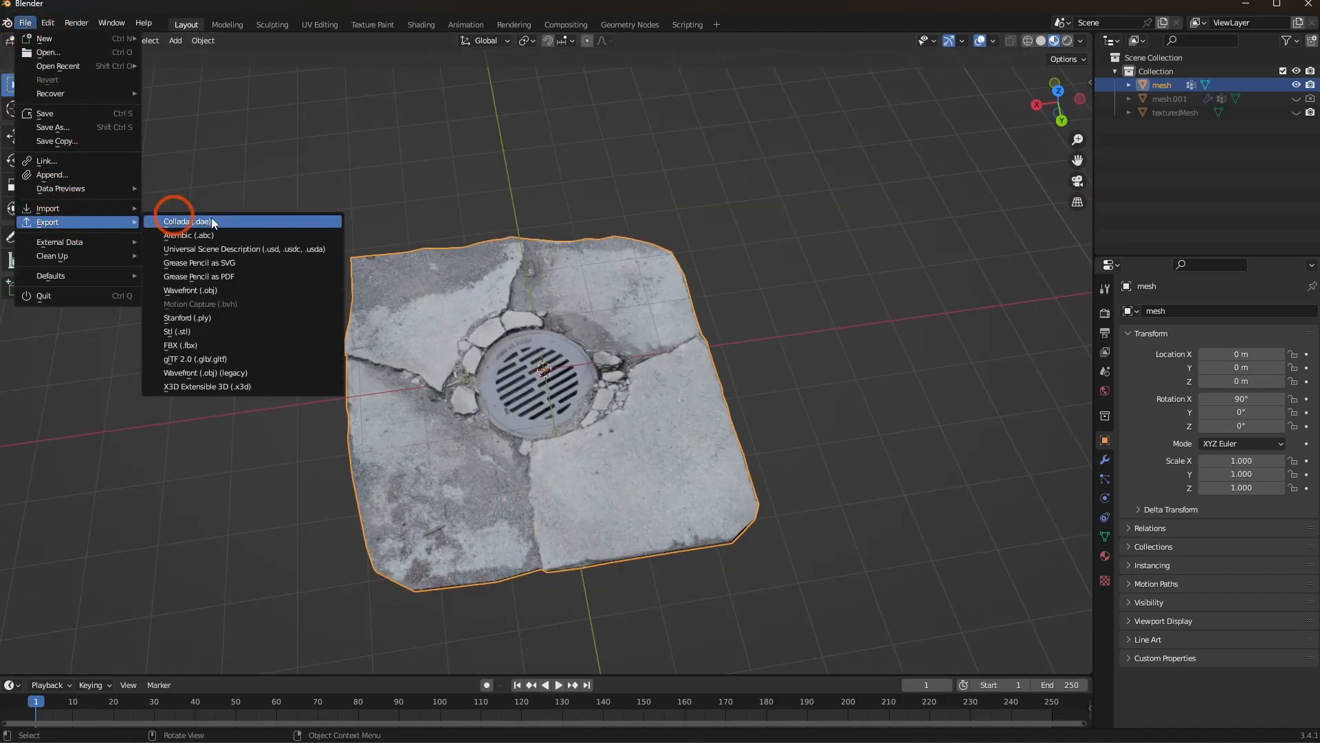
click(228, 359)
click(340, 422)
scroll(348, 447, down, 4)
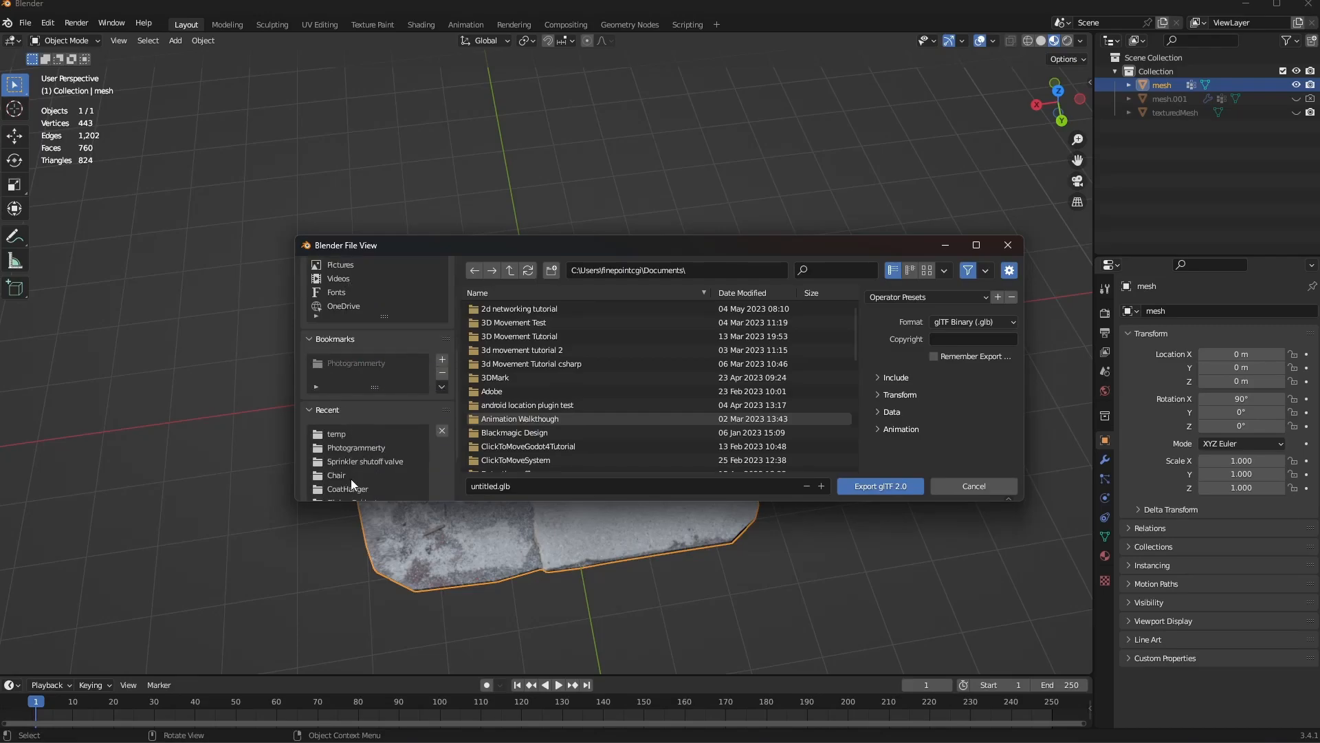
click(337, 407)
click(560, 392)
Name the file Cracked Sewer Drain.glb, limit the export to selected objects, and export it
click(513, 485)
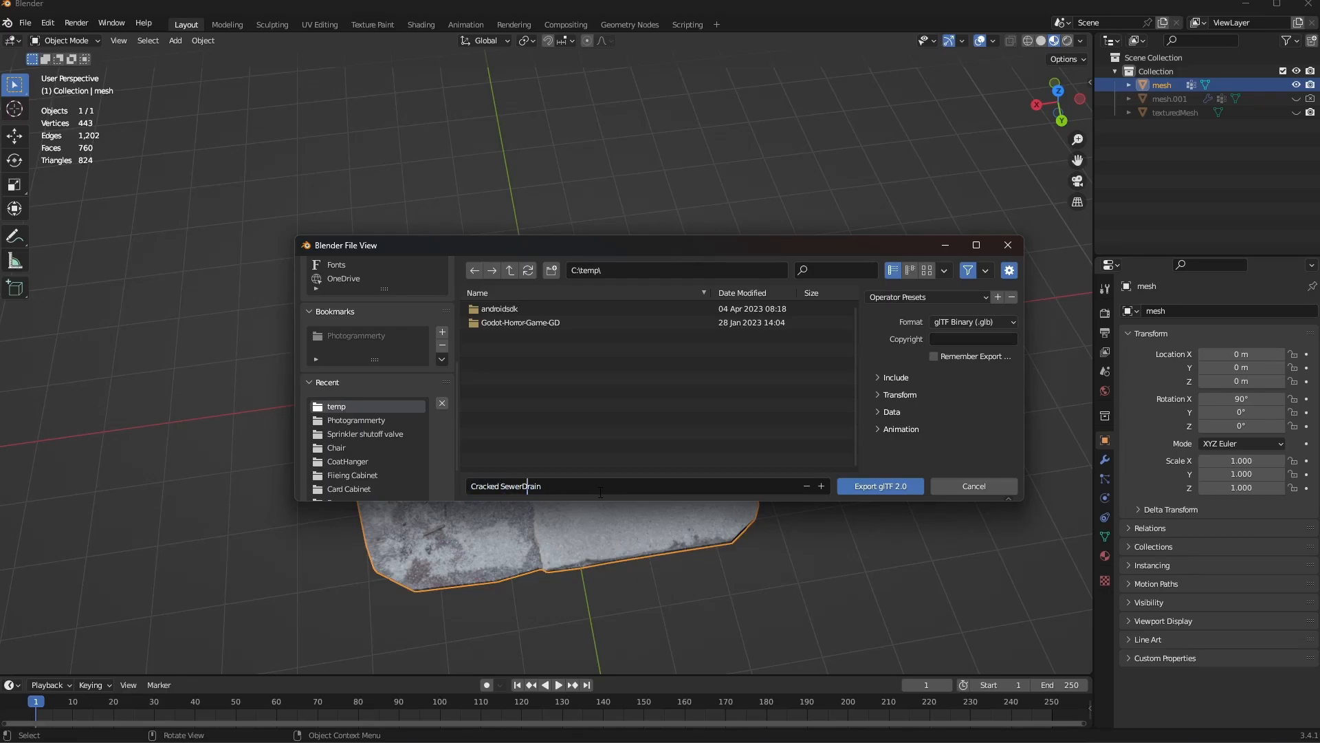
click(896, 378)
click(936, 398)
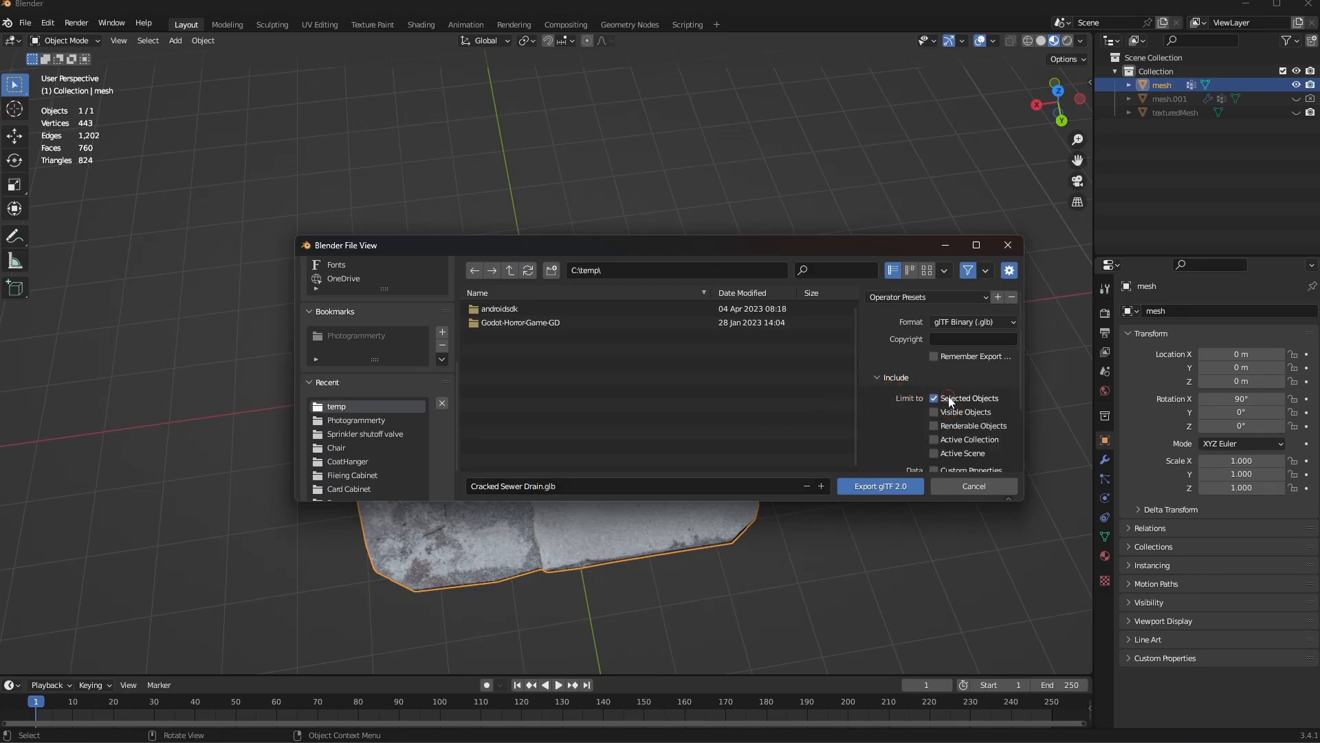
click(877, 487)
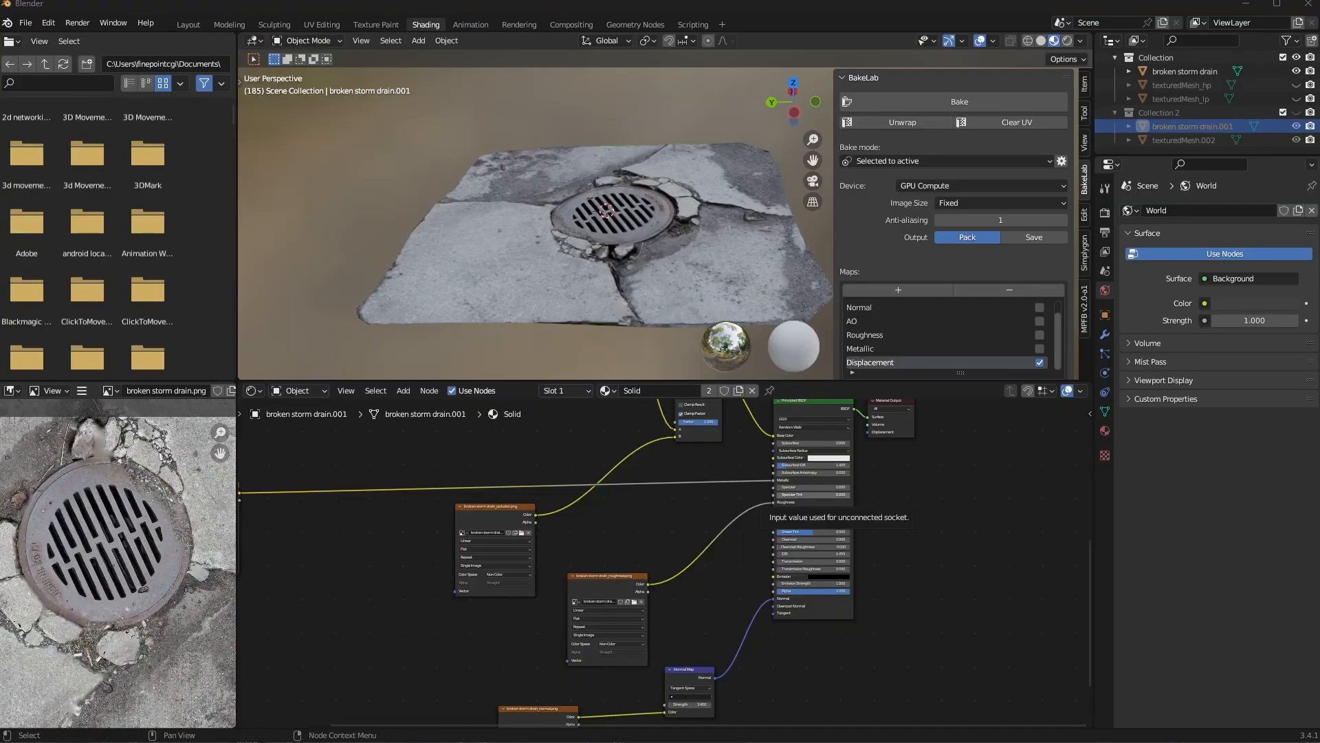
Reposition the occlusion image texture node farther from the roughness texture node in the shader graph
middle_drag(574, 527, 657, 528)
scroll(672, 530, up, 4)
drag(561, 490, 406, 490)
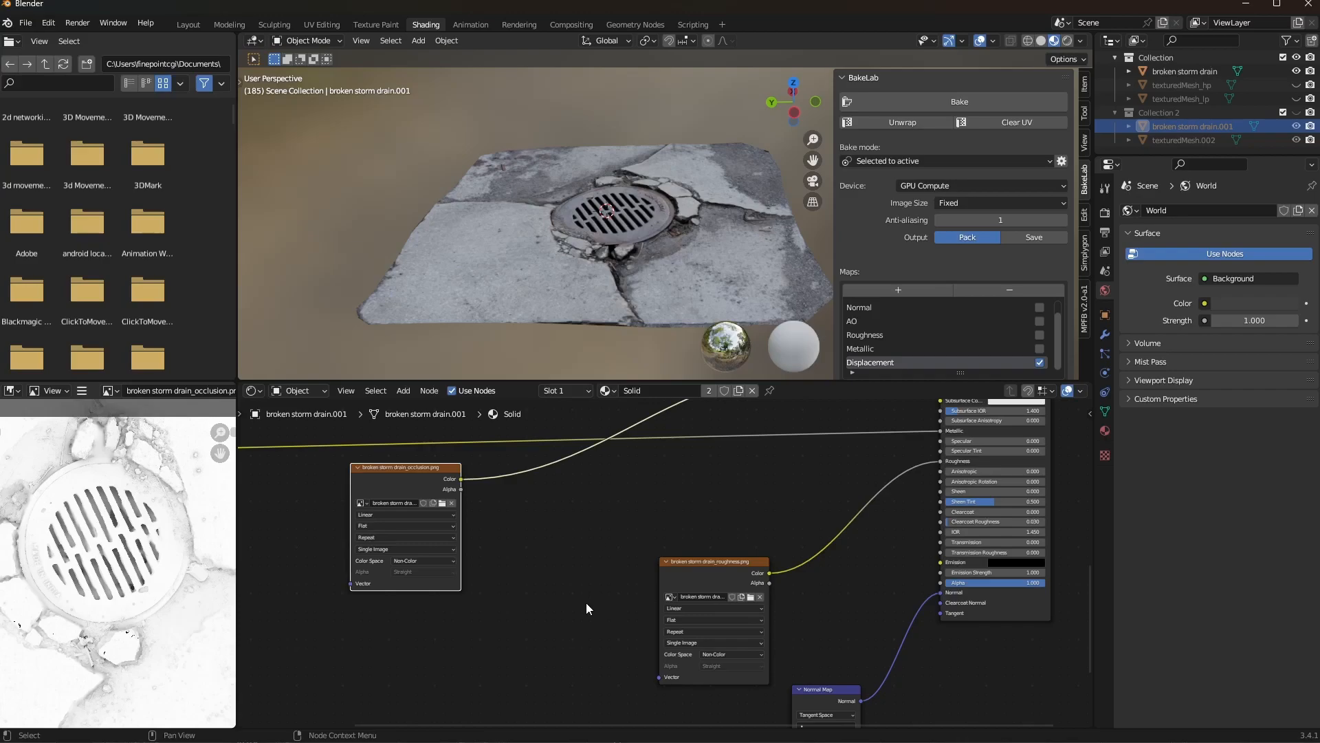
drag(460, 490, 393, 489)
click(499, 514)
click(423, 492)
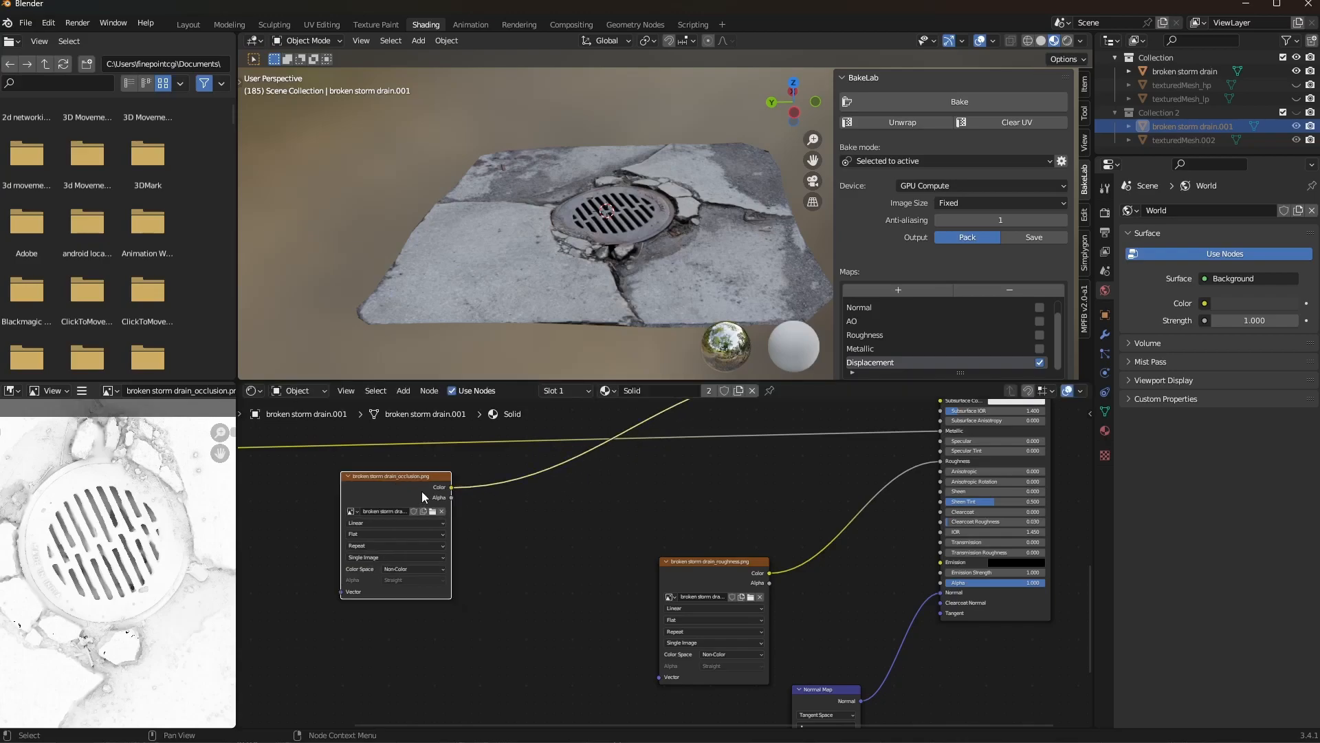
Duplicate the occlusion texture node, wrap the copy in a node group, and delete the image texture inside the group
key(shift+d)
click(567, 531)
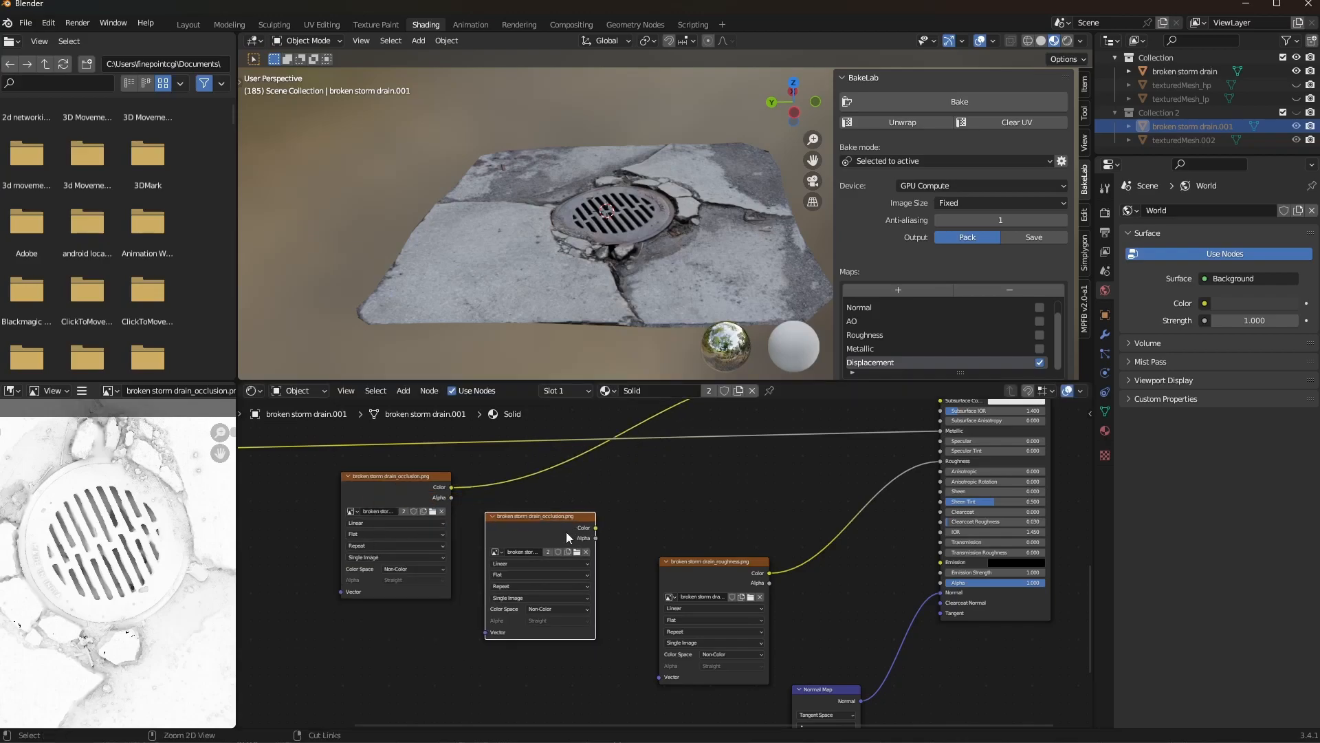
key(ctrl+g)
click(707, 576)
key(Delete)
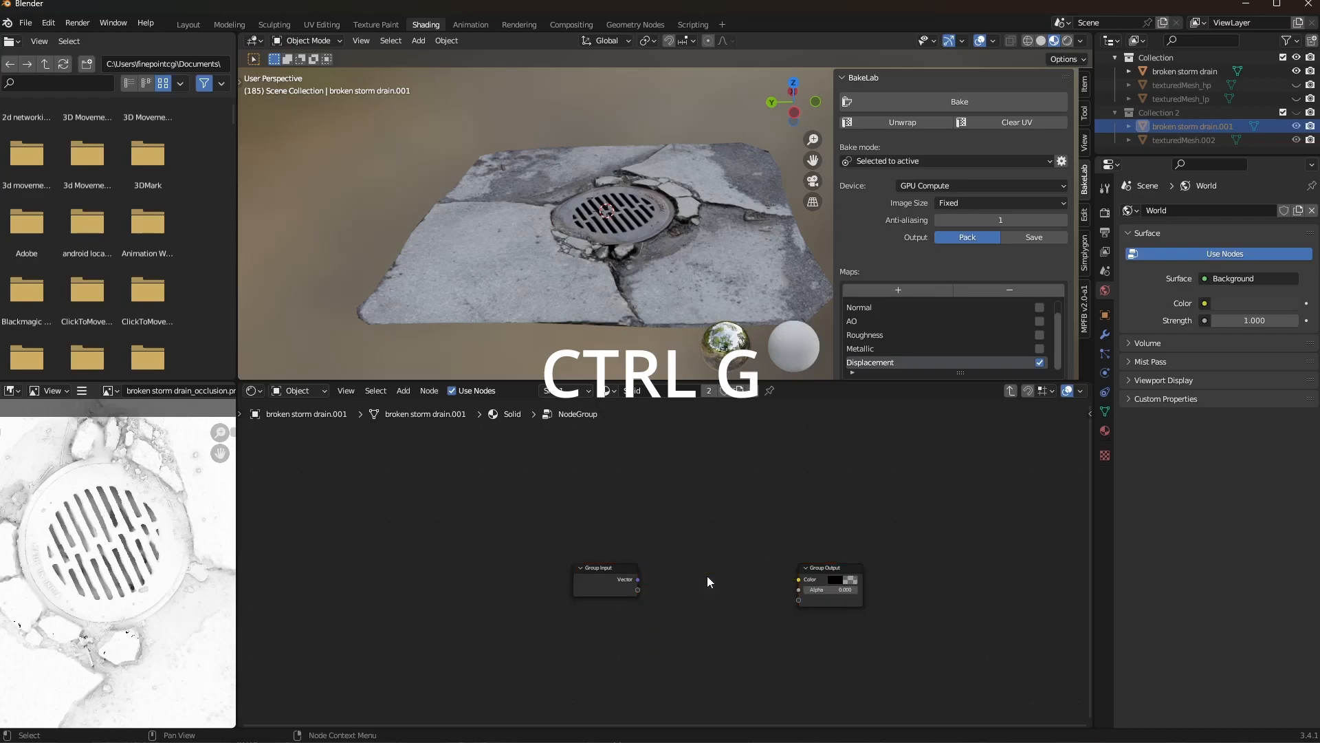
Change the node group's Vector input to the Color type and name it Occlusion
click(616, 572)
key(n)
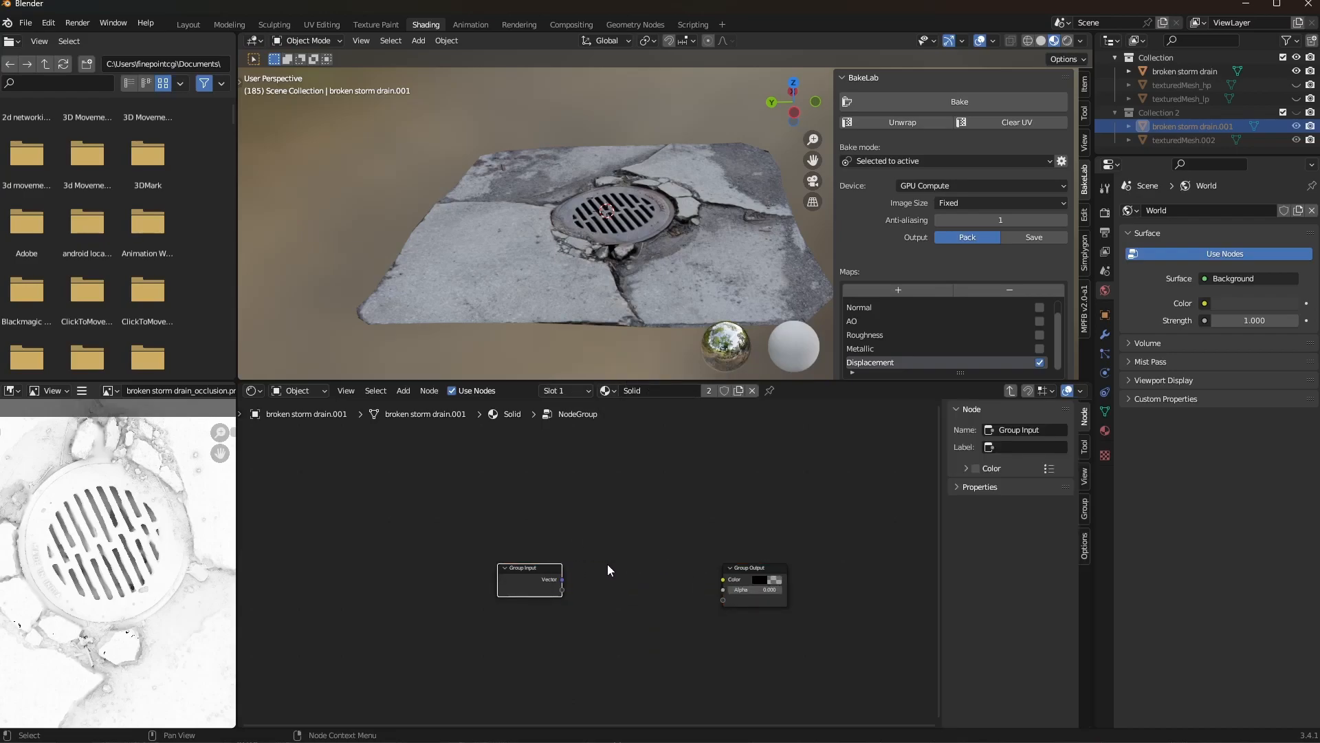
click(1046, 432)
click(1084, 512)
click(971, 435)
click(1030, 515)
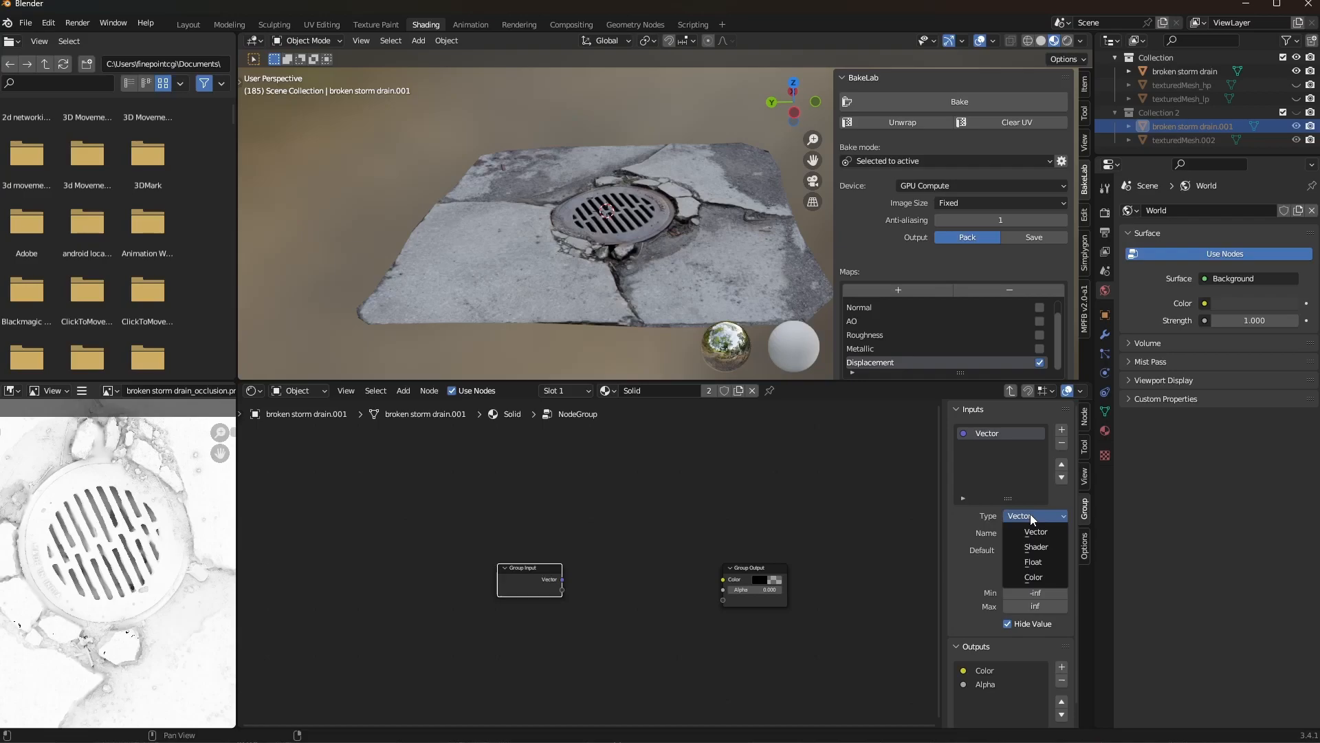
click(1033, 577)
click(1047, 533)
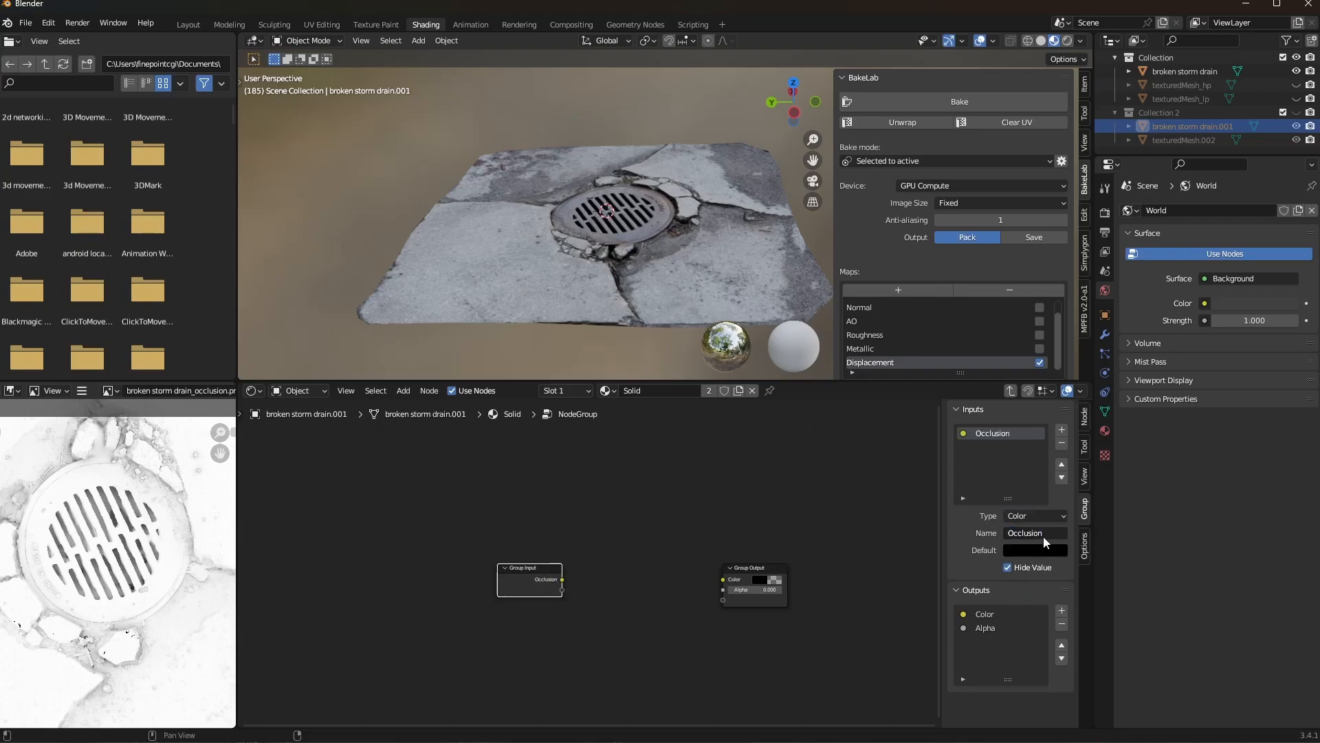
Leave the group, rename it glTF Settings, and connect the occlusion texture's Color output to its Occlusion input
click(672, 540)
key(Tab)
middle_drag(531, 588, 734, 591)
middle_drag(640, 538, 650, 544)
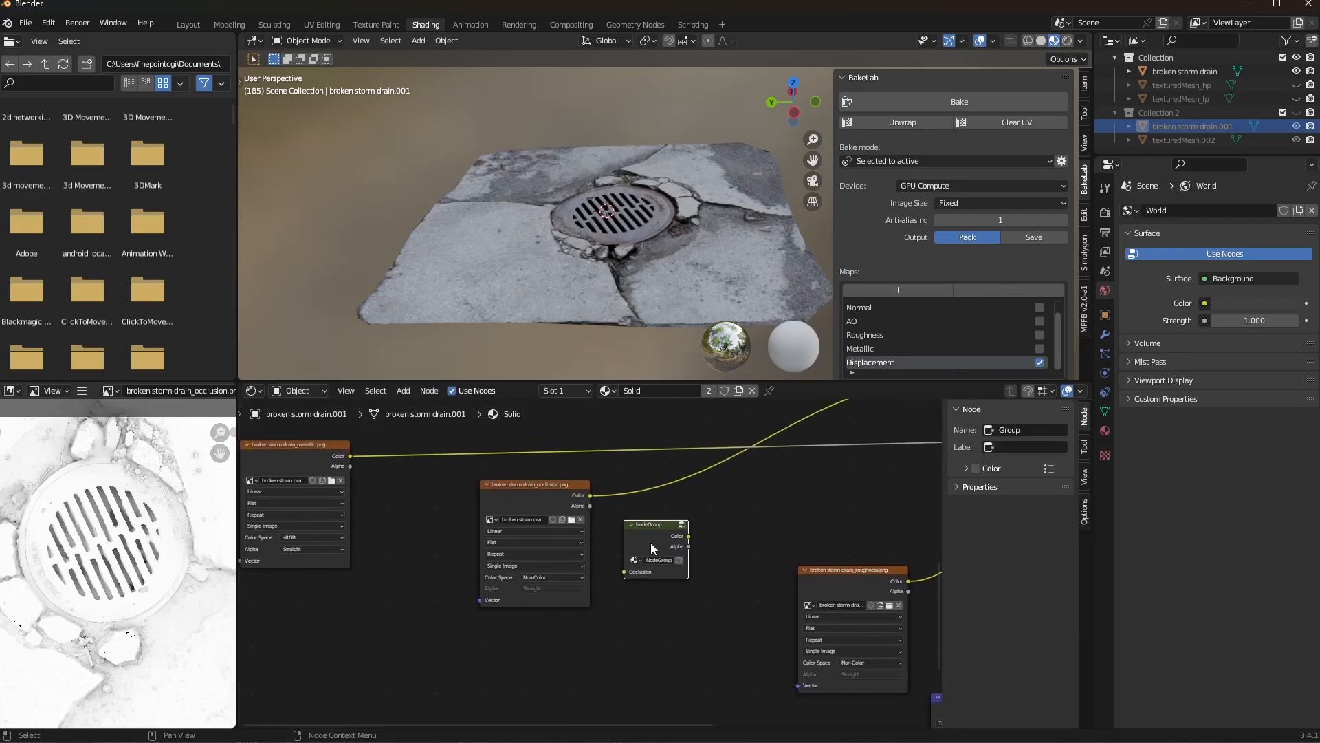
click(661, 562)
text(gr)
text(TF Settings)
drag(590, 495, 659, 537)
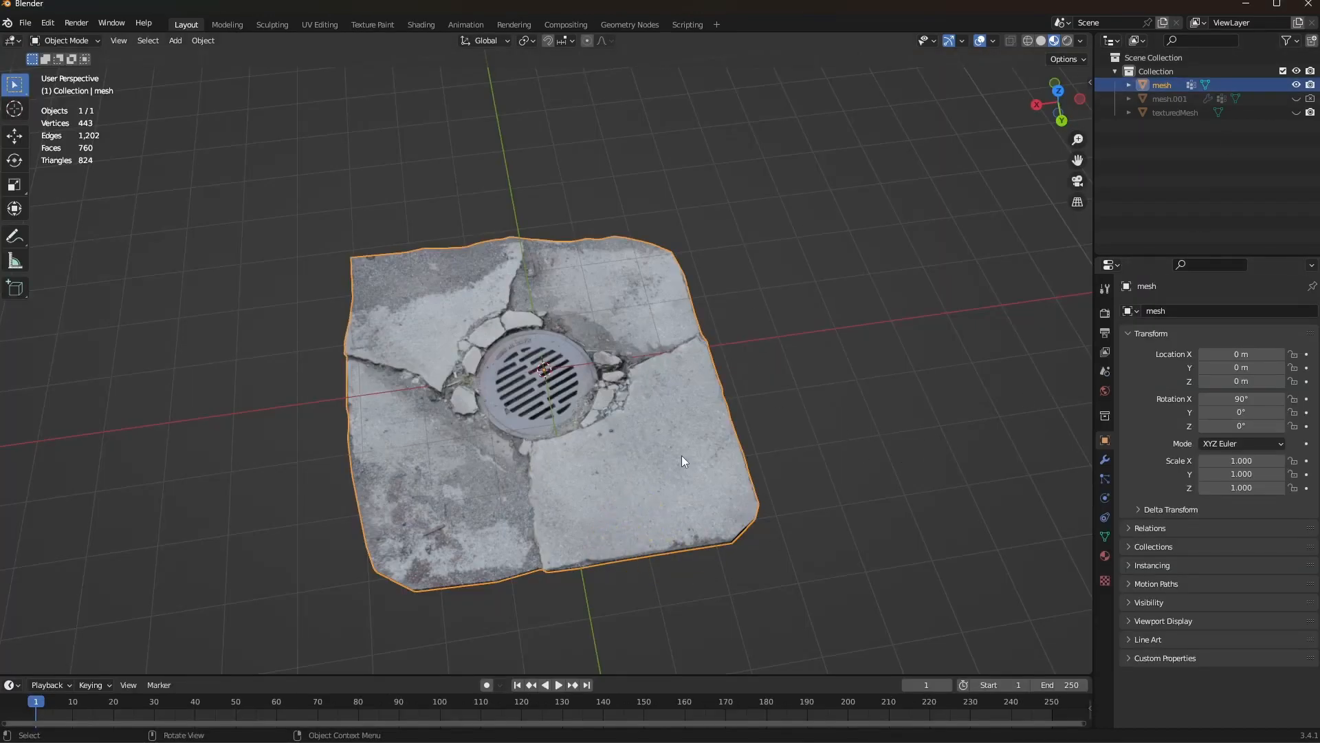
Look at the mesh's underside and its ambient occlusion map in the Texture Paint workspace
middle_drag(683, 458, 315, 221)
click(372, 24)
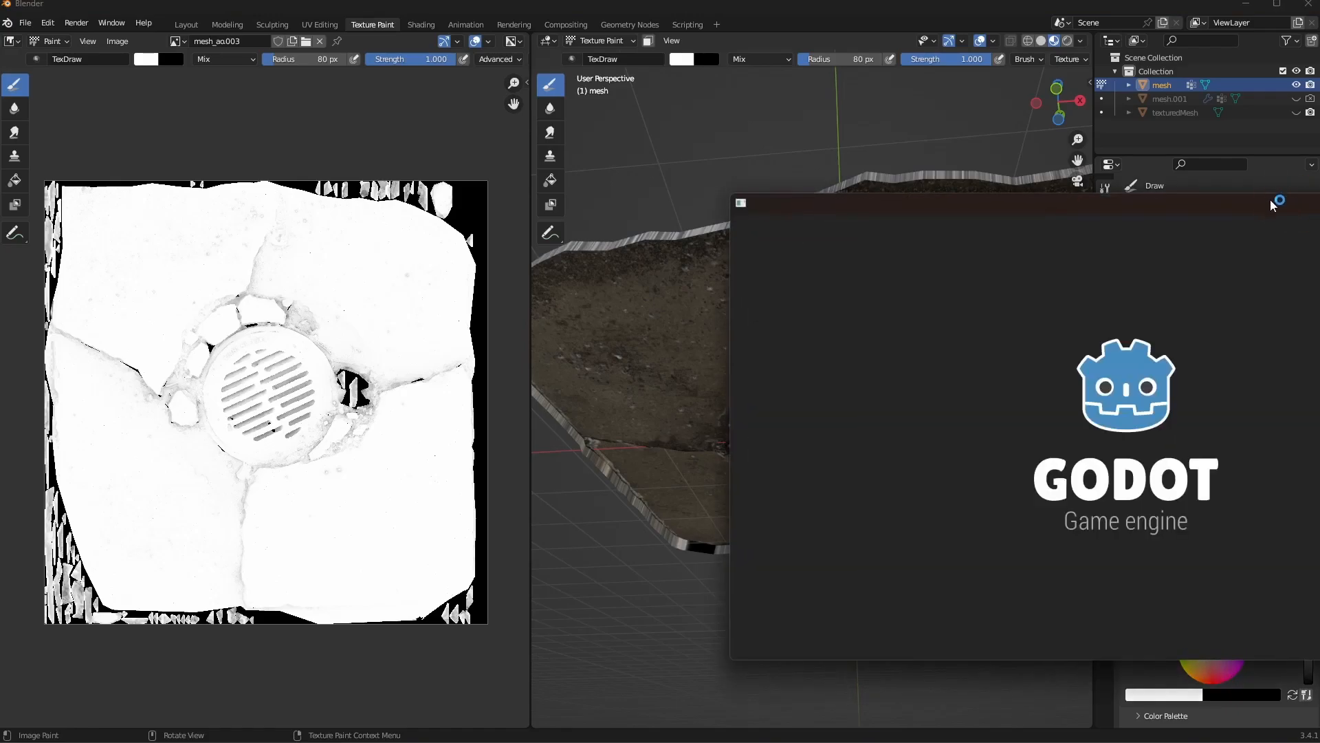
Switch to Godot and create a Forward+ project named Test Render Scene For Photo Assets in its own folder
drag(887, 184, 494, 116)
click(1052, 183)
drag(1037, 256, 413, 209)
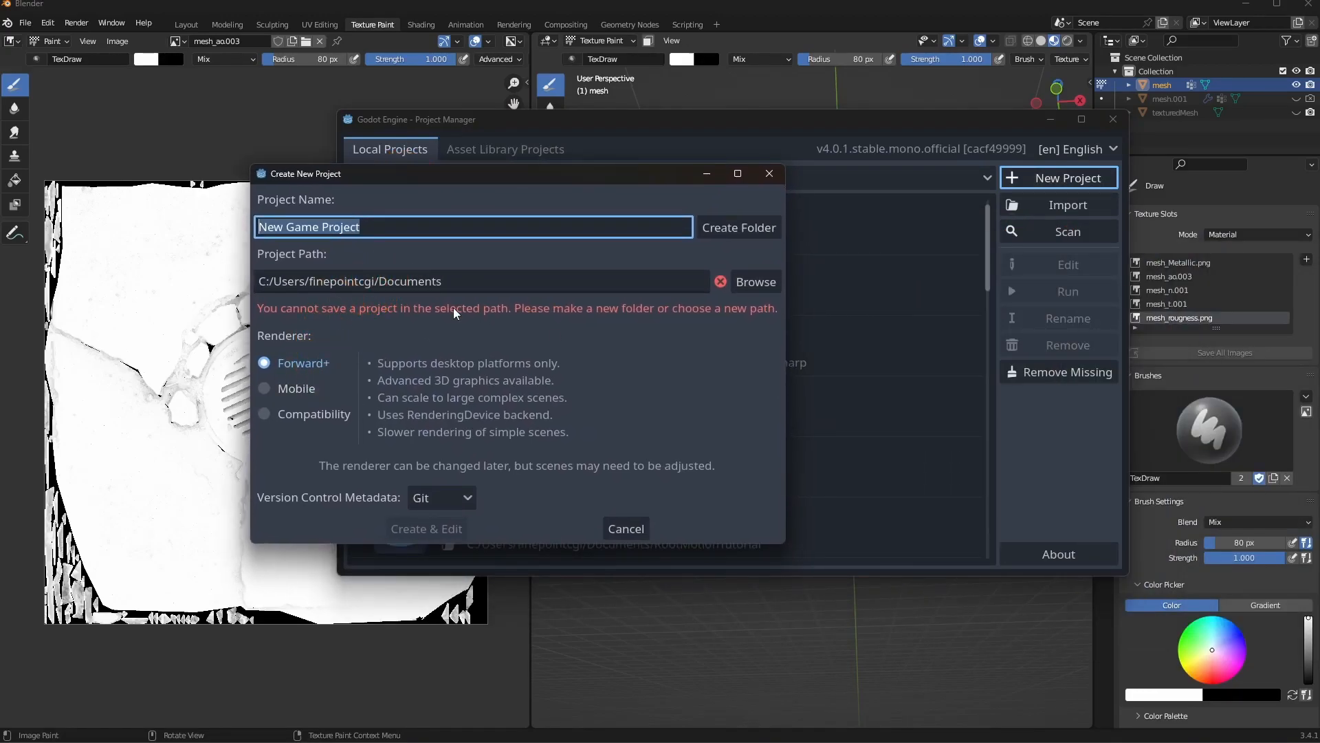
text(Test Render Scene For Photo Assets)
click(729, 227)
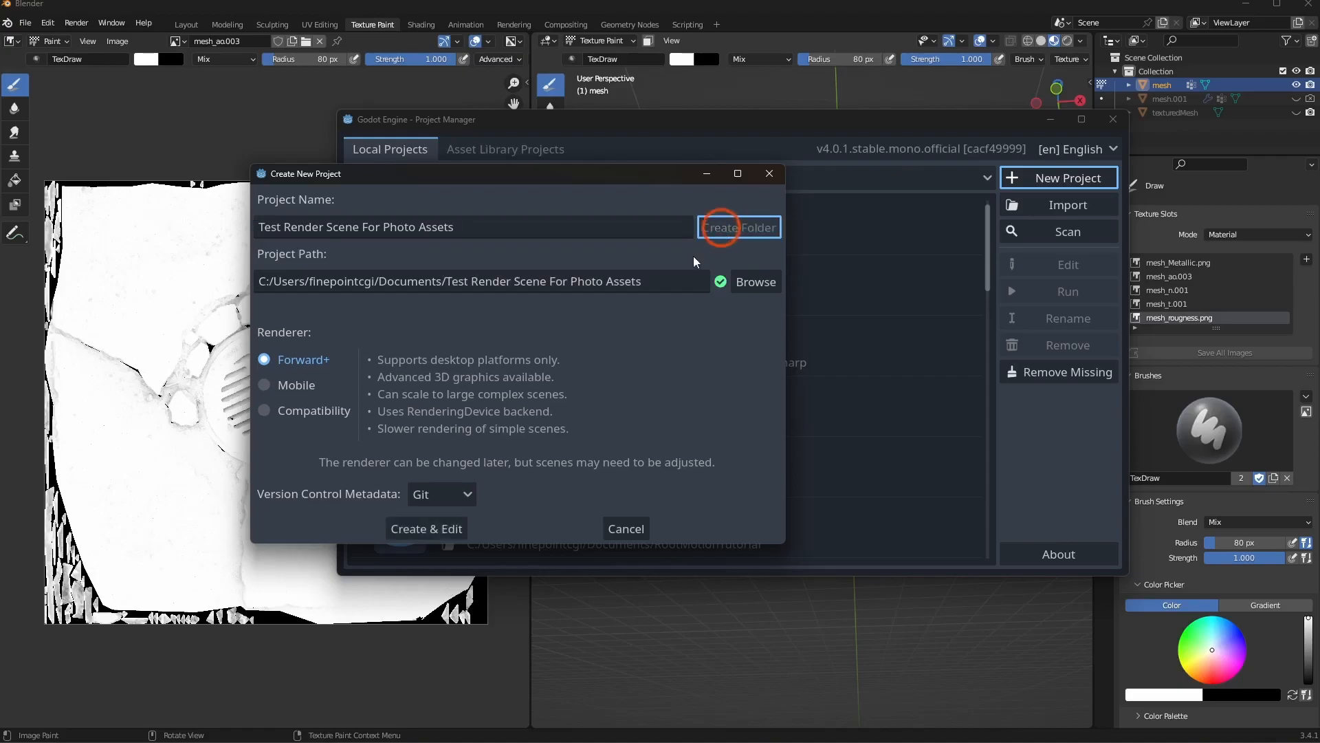
click(430, 528)
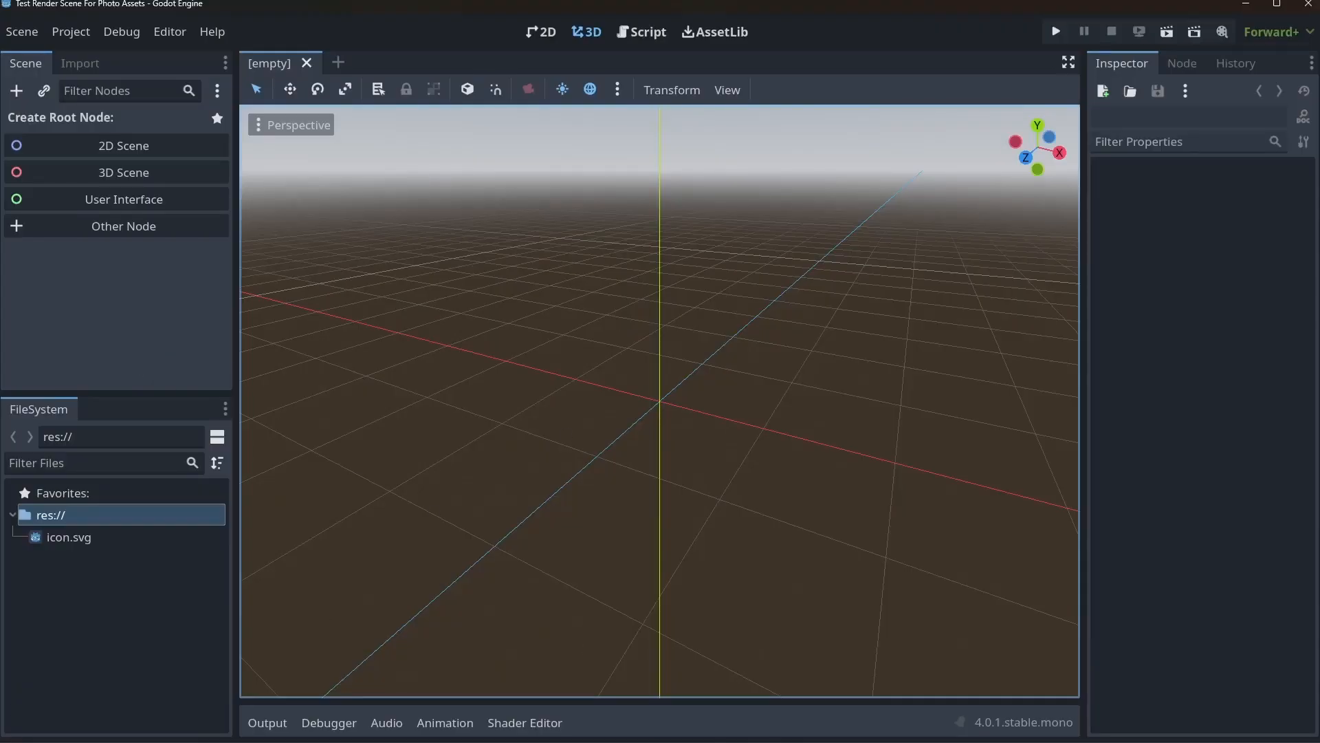
Import Cracked Sewer Drain.glb and its Albedo, ao, Metallic, Normal and rougness PNG maps from C:\temp into the project
key(alt+Tab)
ctrl+click(692, 331)
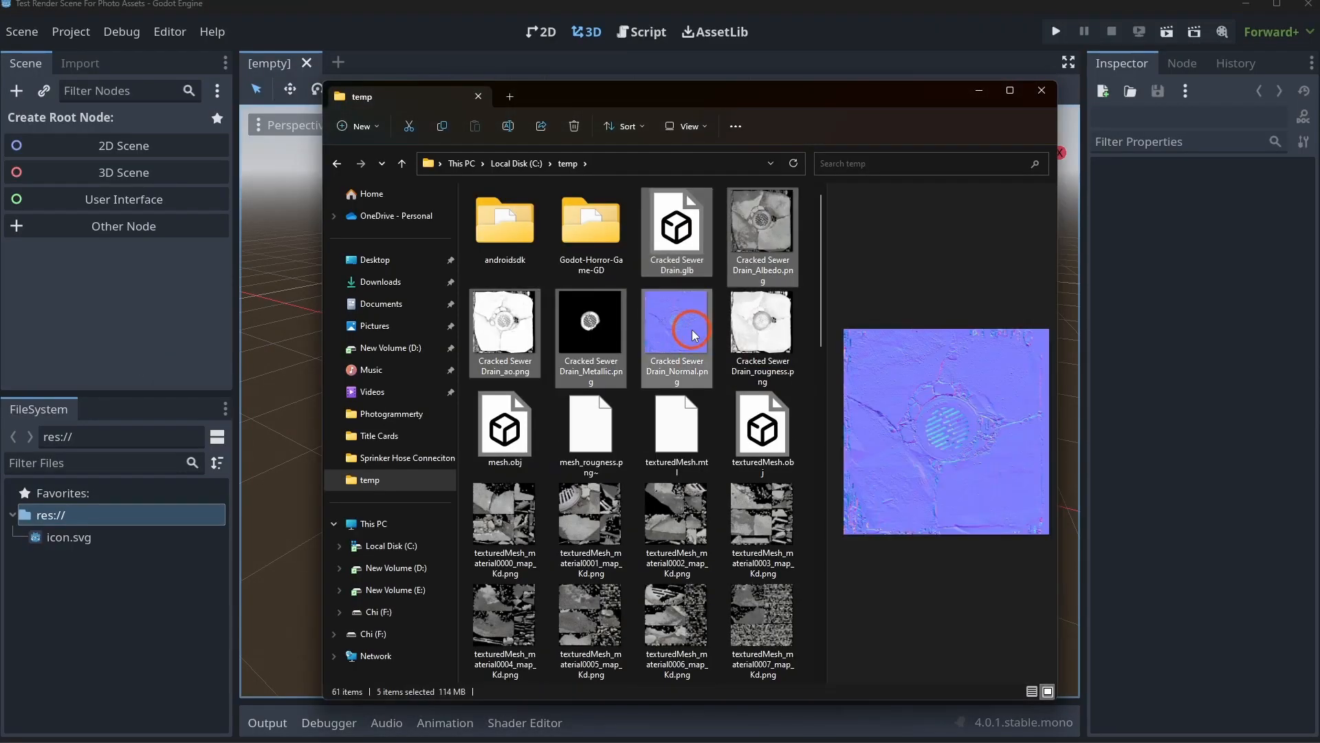
ctrl+click(757, 336)
drag(686, 335, 140, 533)
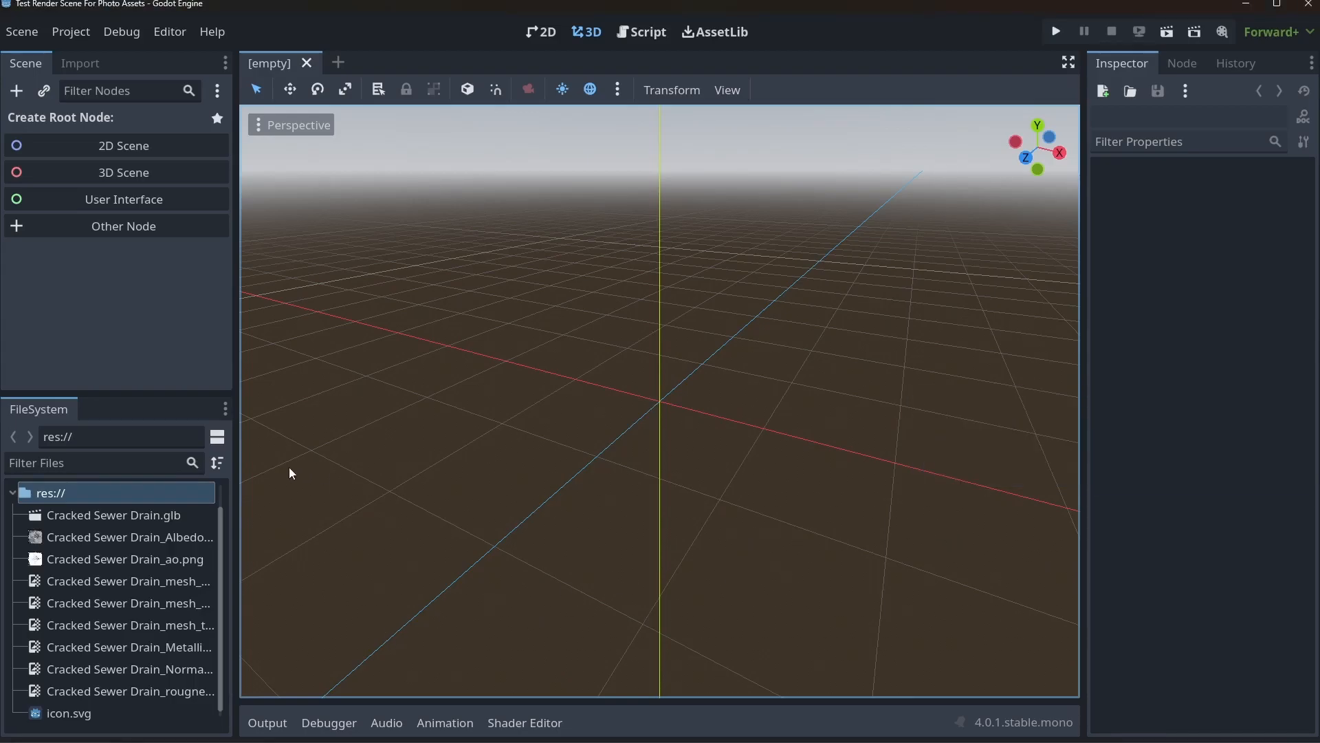
Create a new inherited scene from Cracked Sewer Drain.glb and view the model up close
drag(242, 417, 368, 402)
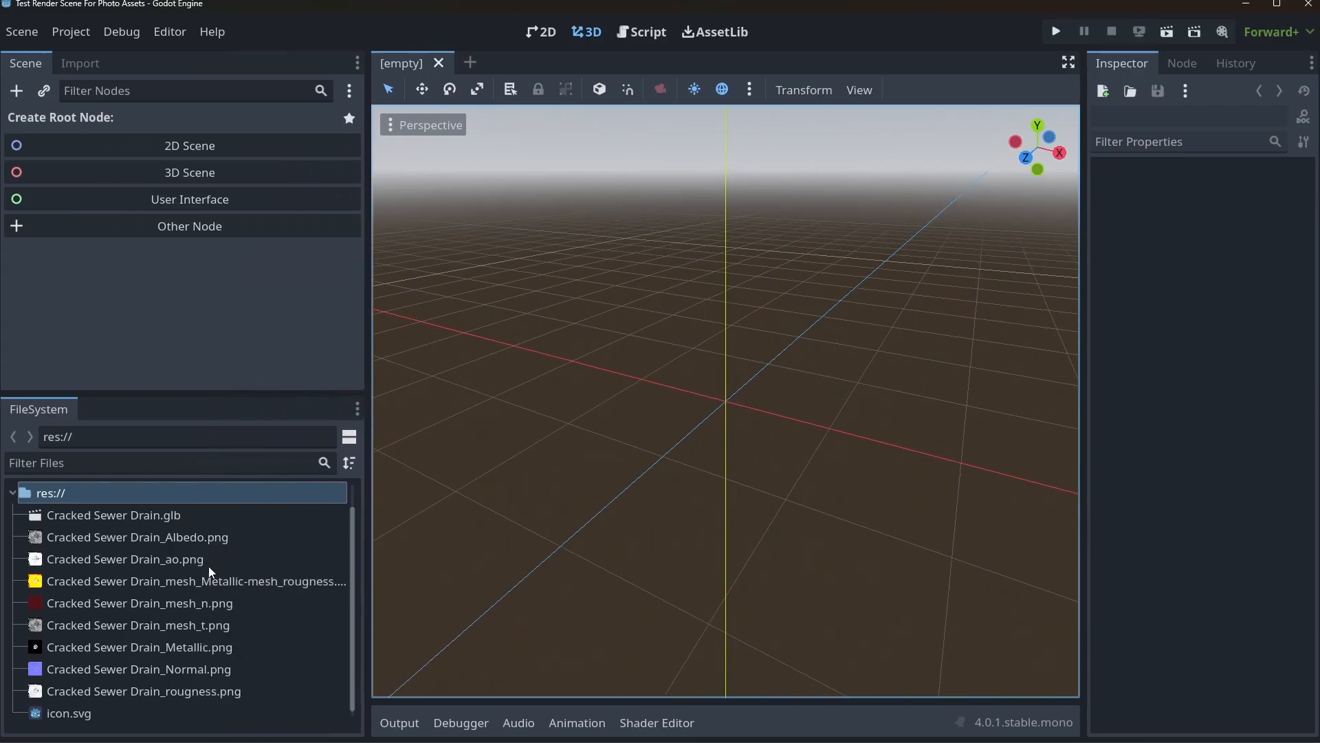
click(139, 520)
right_click(130, 520)
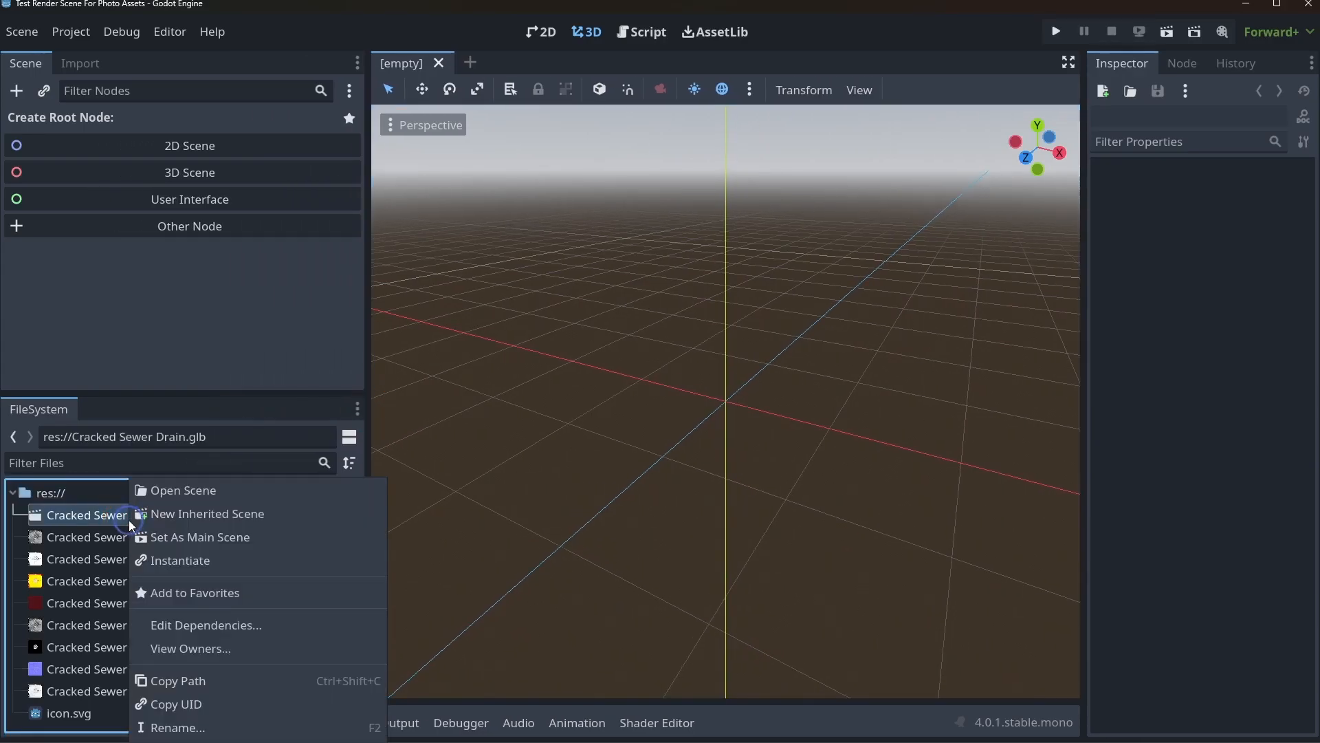
click(200, 514)
mouse_move(803, 477)
middle_down()
mouse_move(722, 496)
mouse_move(654, 587)
mouse_move(994, 466)
mouse_move(861, 478)
mouse_move(934, 465)
mouse_move(796, 450)
mouse_move(834, 569)
mouse_move(691, 506)
mouse_move(657, 520)
mouse_move(782, 501)
mouse_move(745, 522)
mouse_move(784, 472)
middle_up()
scroll(658, 520, up, 10)
scroll(744, 522, up, 4)
scroll(744, 522, down, 4)
scroll(685, 438, down, 5)
Inspect the mesh's Surface 0 material, checking its albedo, metallic, roughness, normal and ambient occlusion settings
click(104, 142)
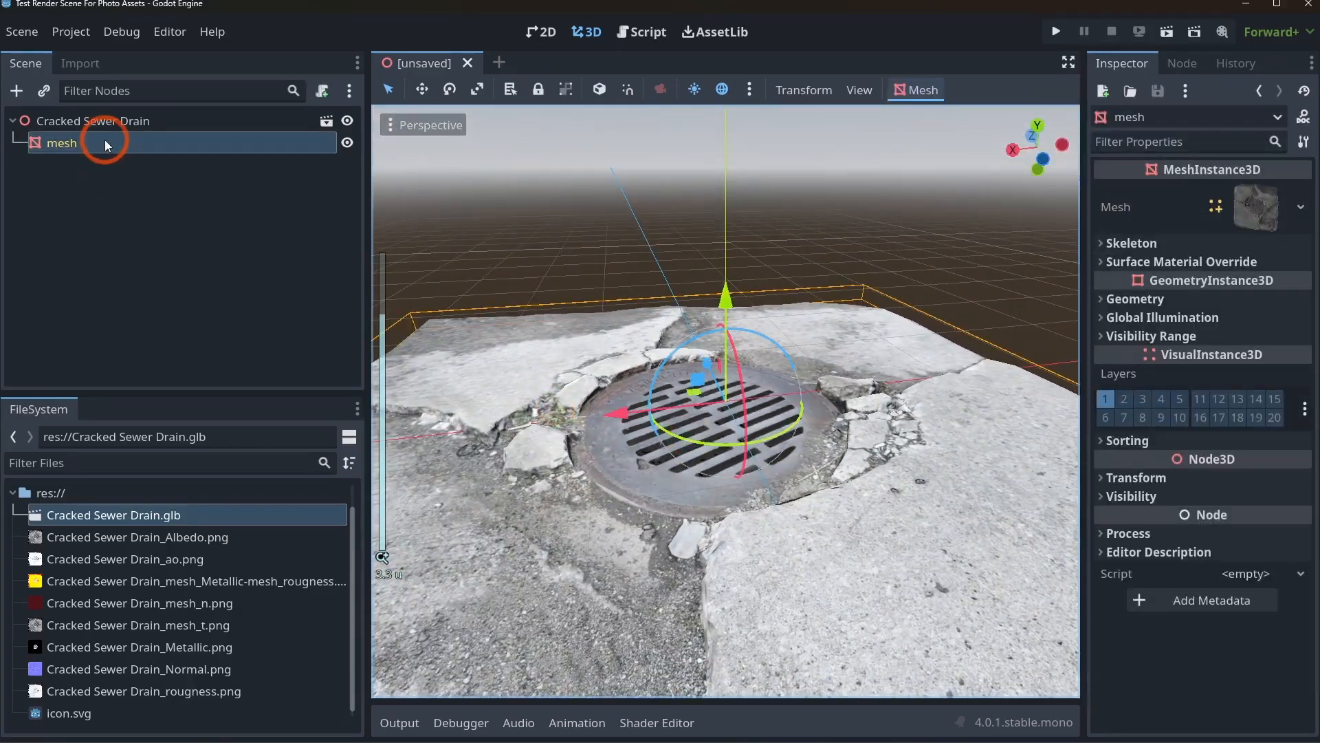
click(1249, 221)
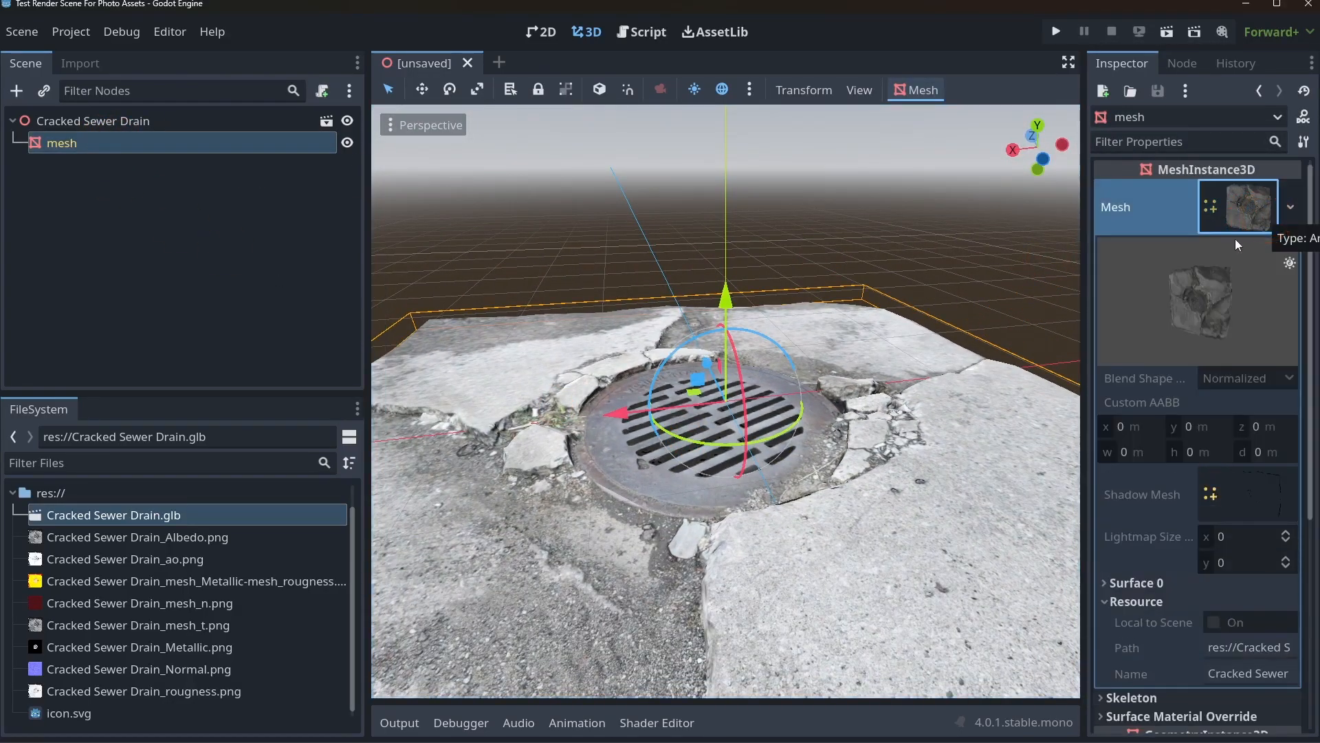
click(1149, 581)
scroll(1162, 471, down, 6)
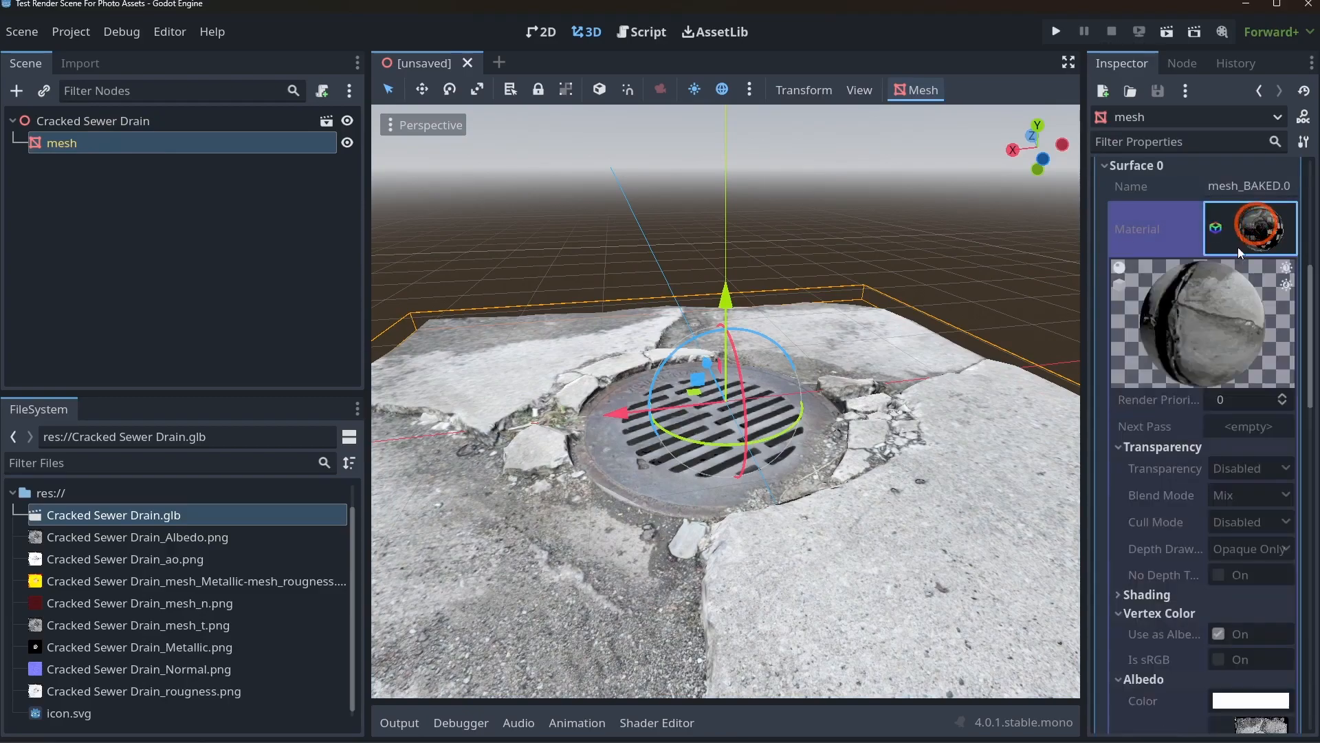
scroll(1246, 482, down, 5)
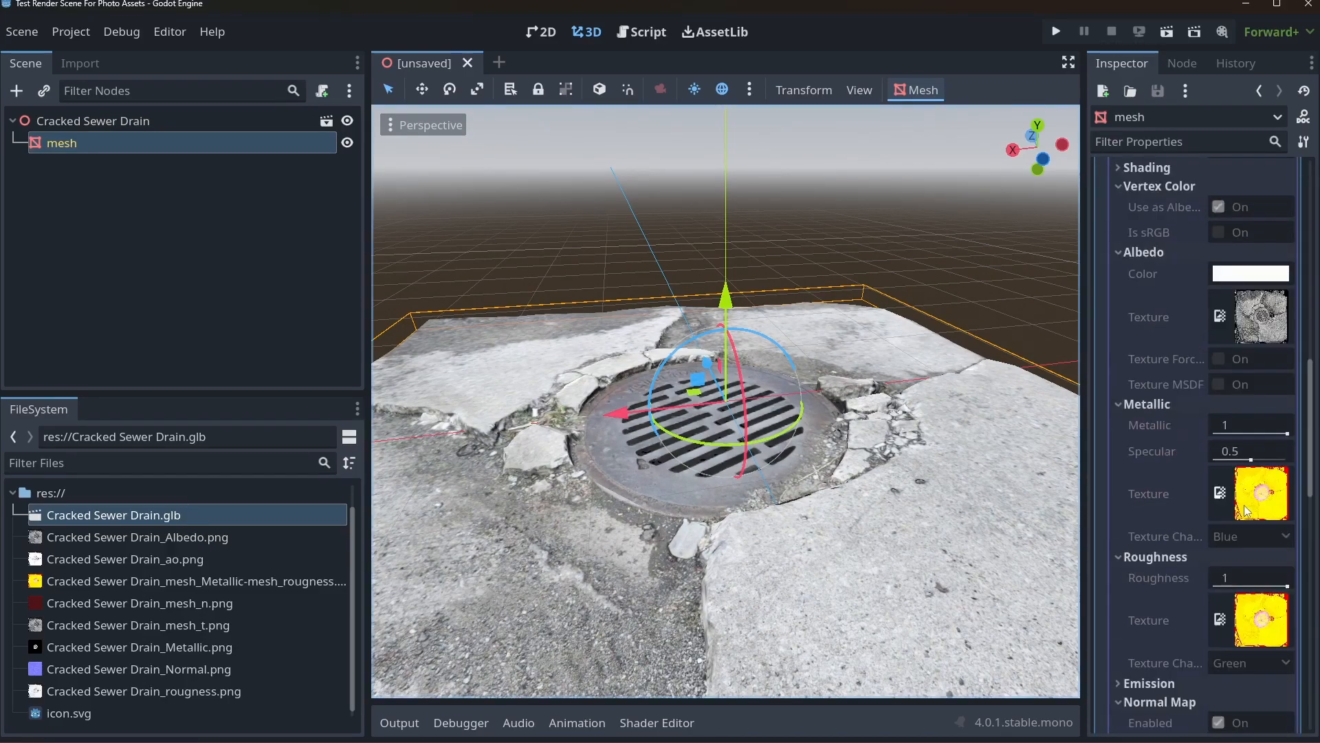
scroll(1245, 509, down, 4)
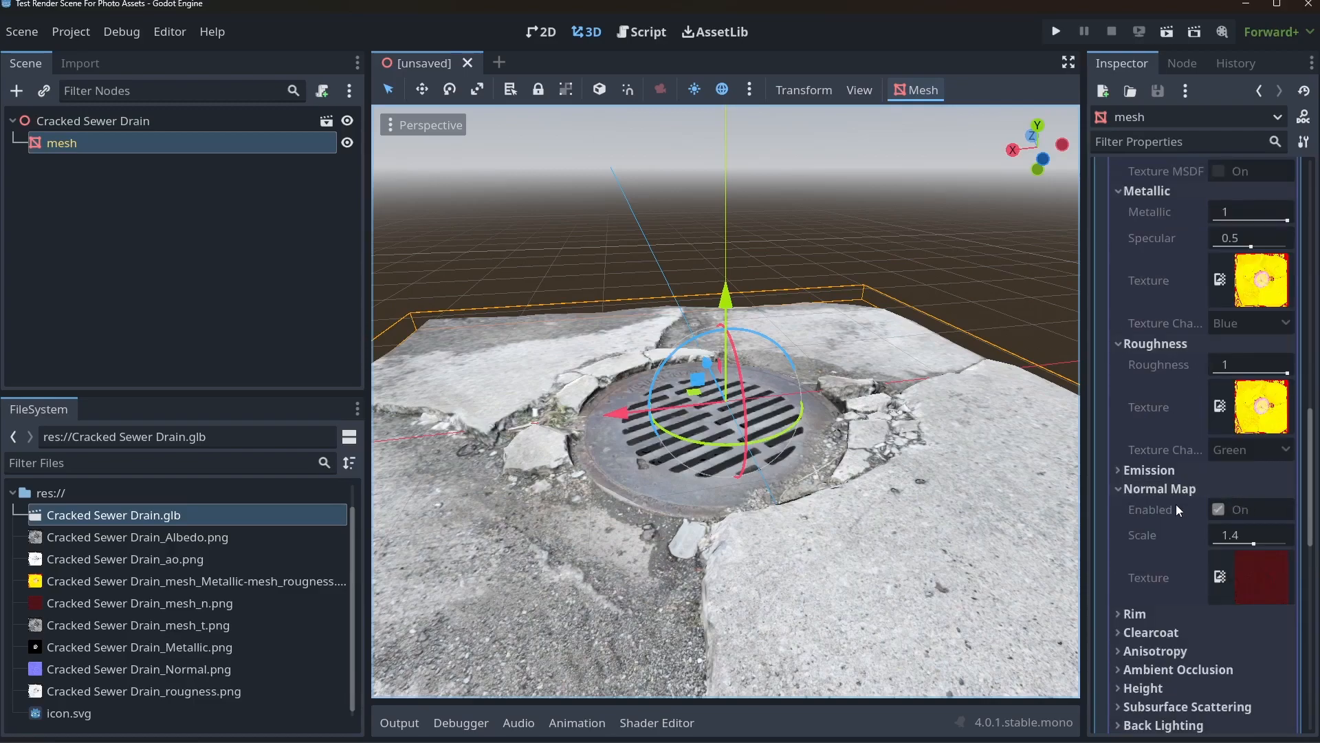
scroll(1176, 510, down, 1)
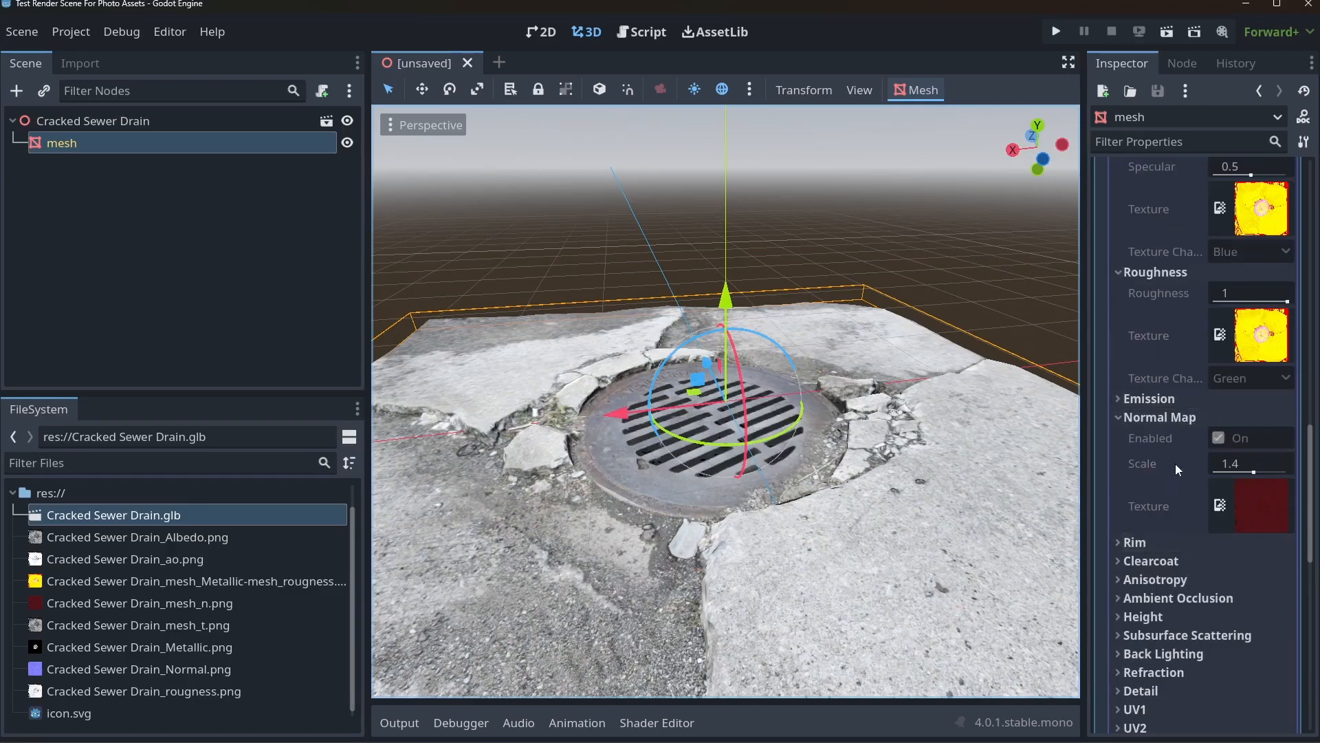
click(1141, 598)
drag(1083, 408, 1115, 413)
middle_drag(840, 480, 781, 586)
scroll(826, 590, up, 4)
scroll(1199, 286, up, 11)
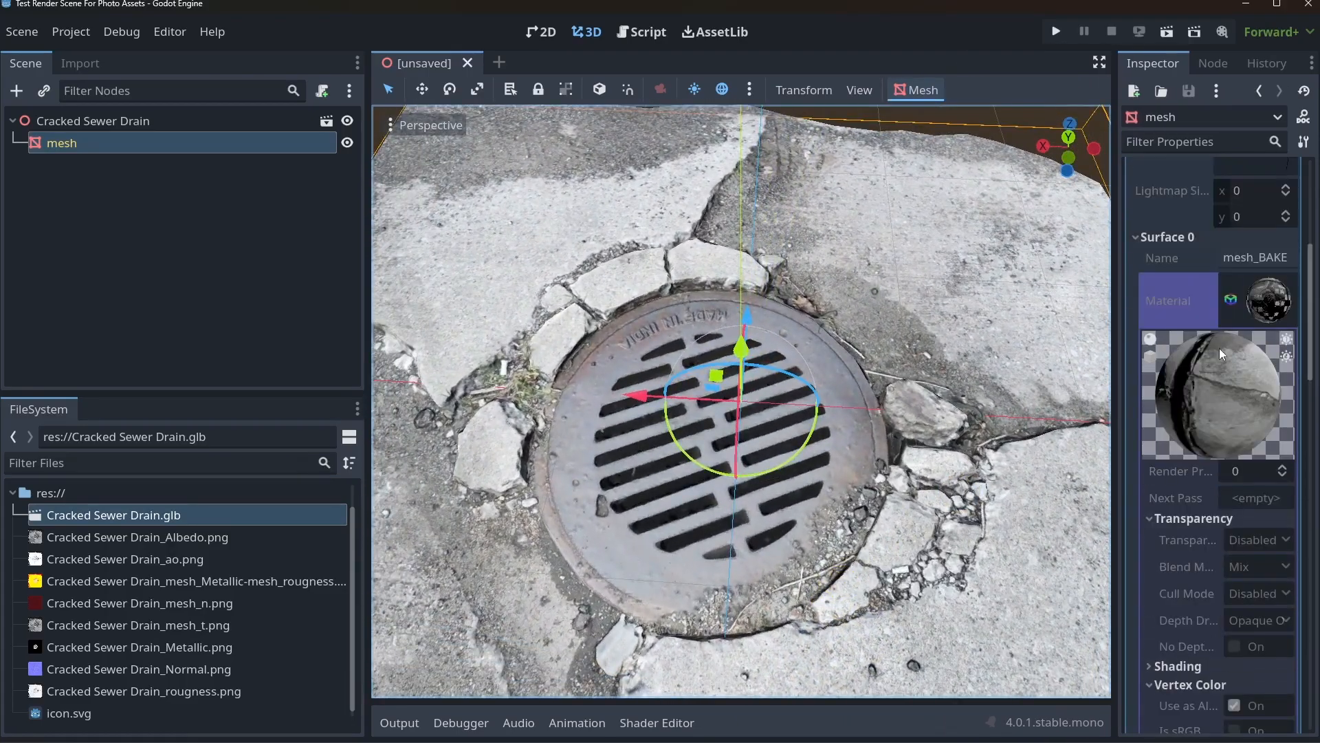
Extract the materials of Cracked Sewer Drain.glb into the res:// folder through its advanced import settings
double_click(169, 520)
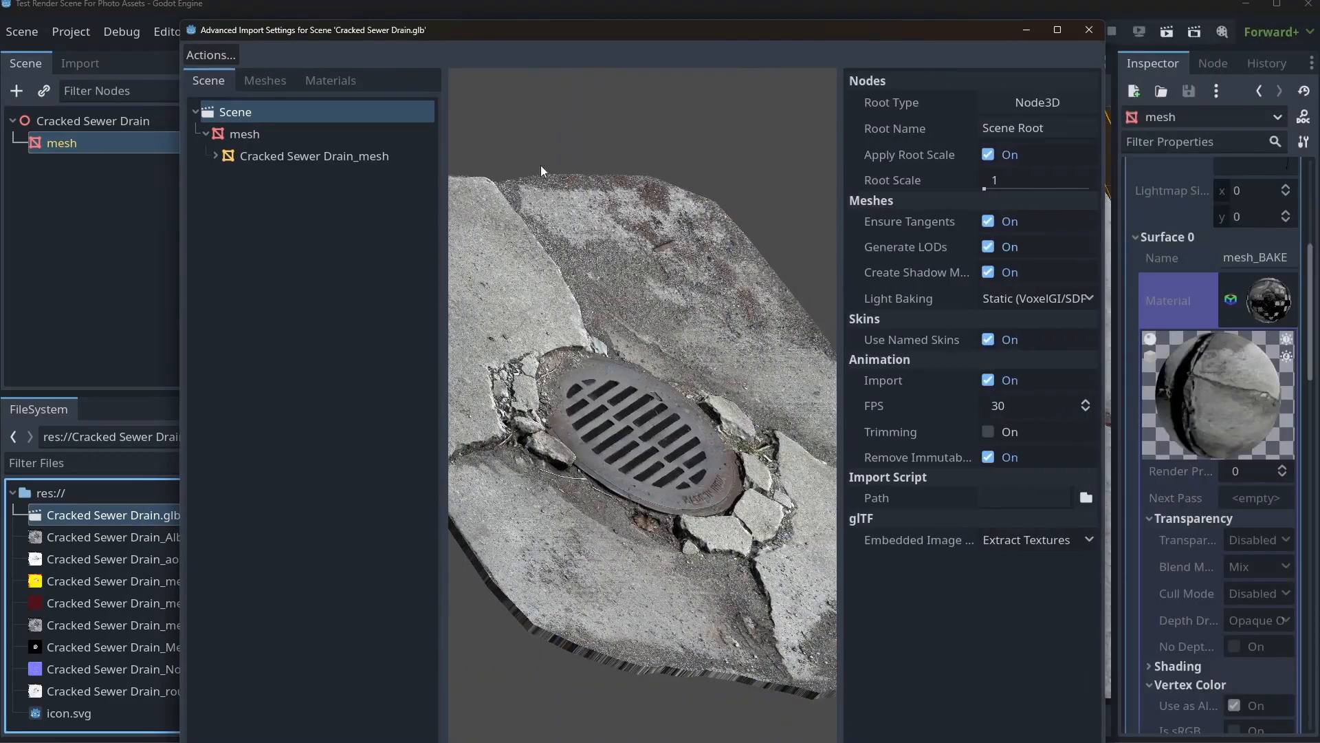
click(272, 88)
click(196, 112)
click(232, 133)
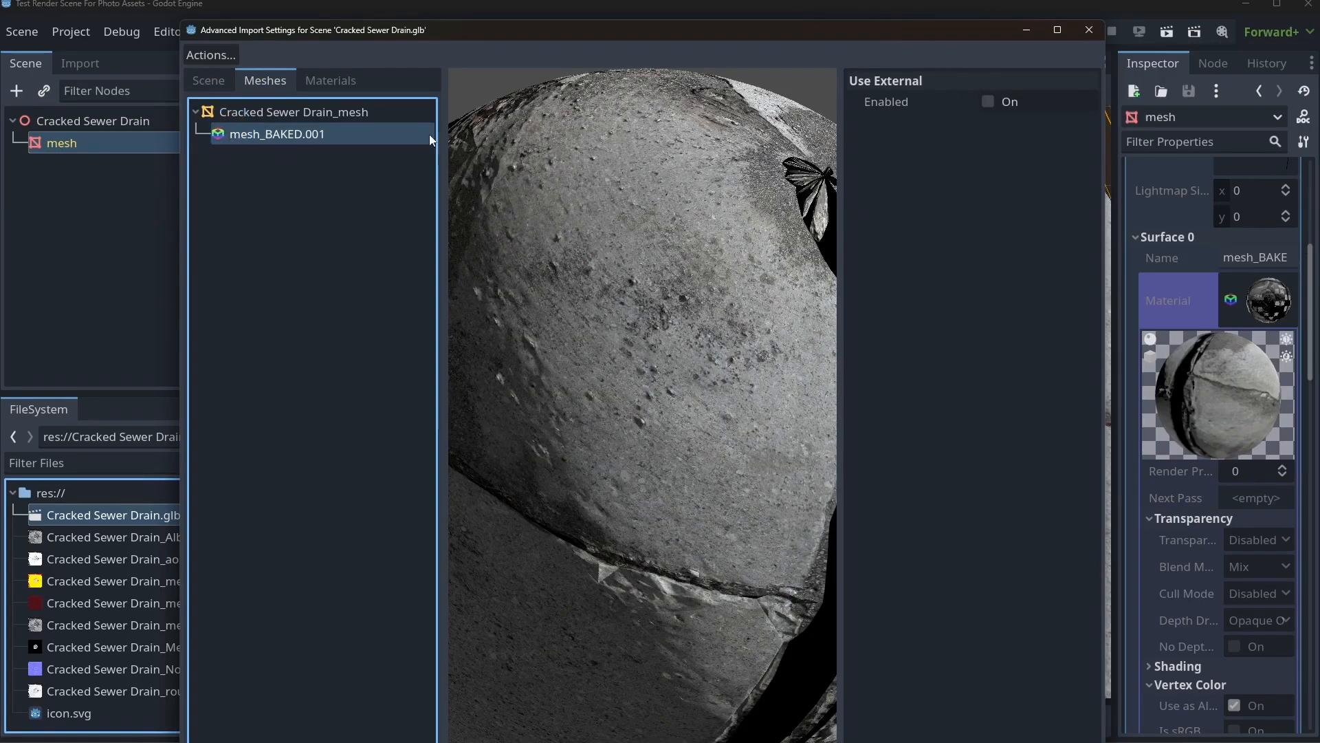
click(212, 55)
click(229, 76)
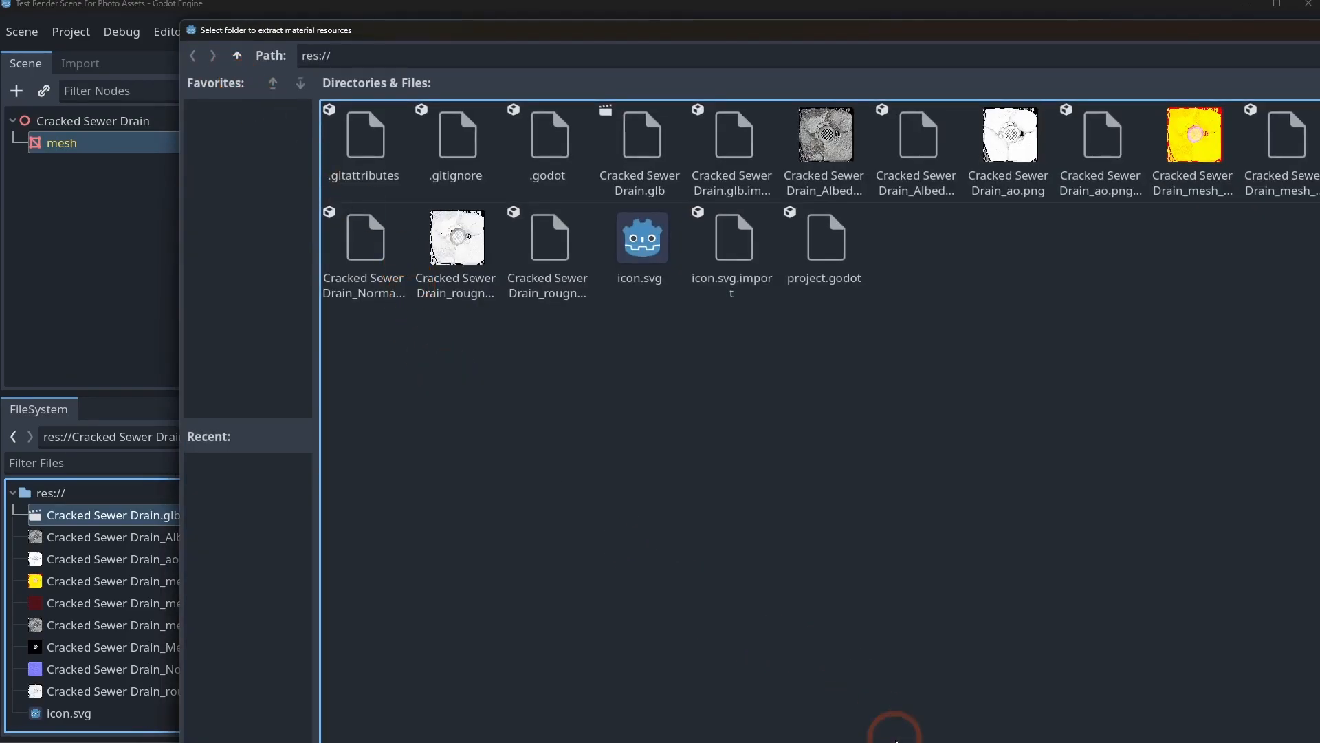
click(970, 737)
click(1052, 716)
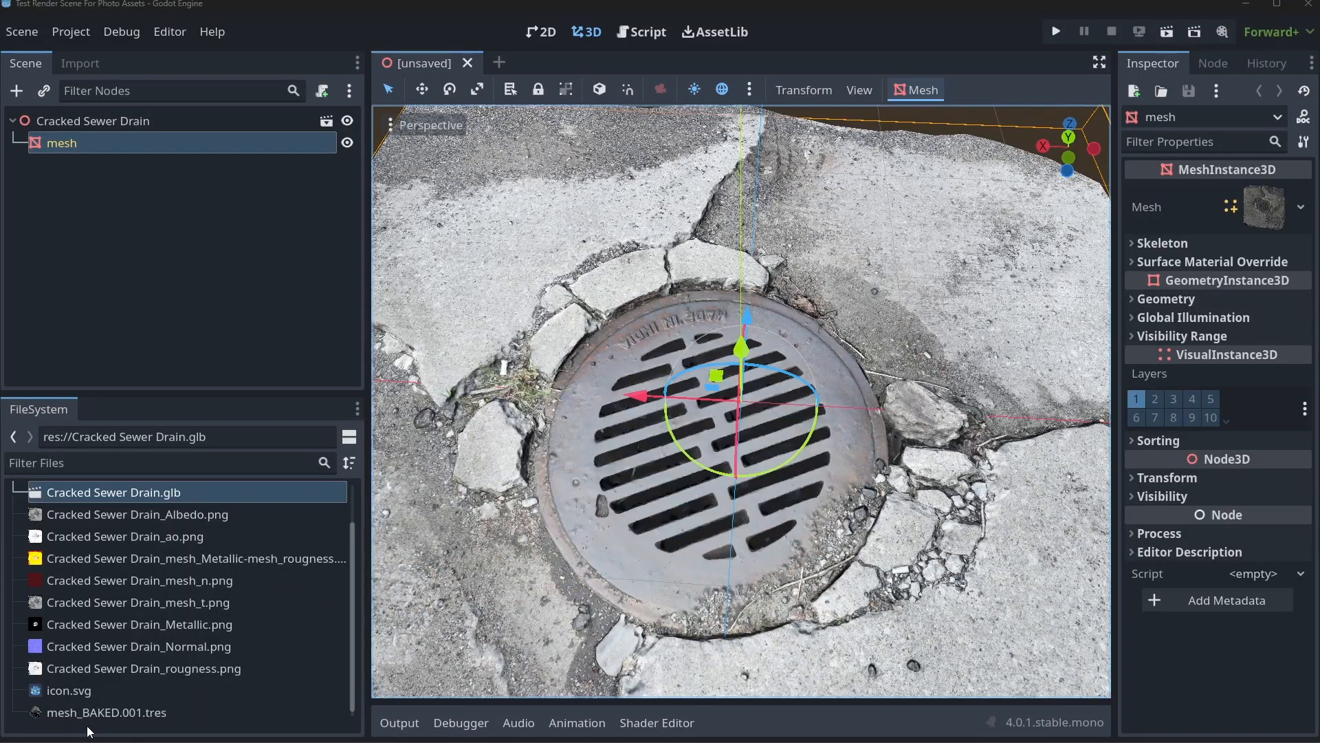
Open the extracted material mesh_BAKED.001.tres and expand its albedo, metallic, roughness and normal map settings
click(62, 712)
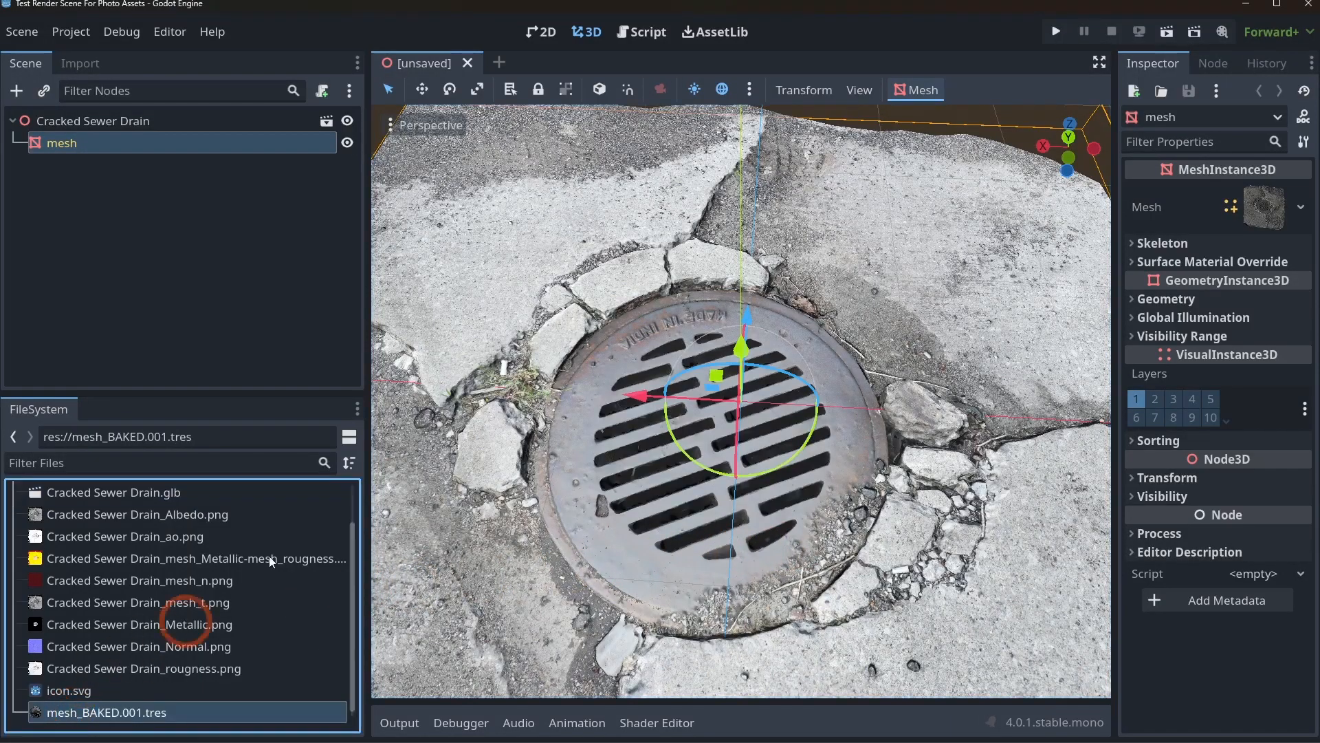
double_click(139, 712)
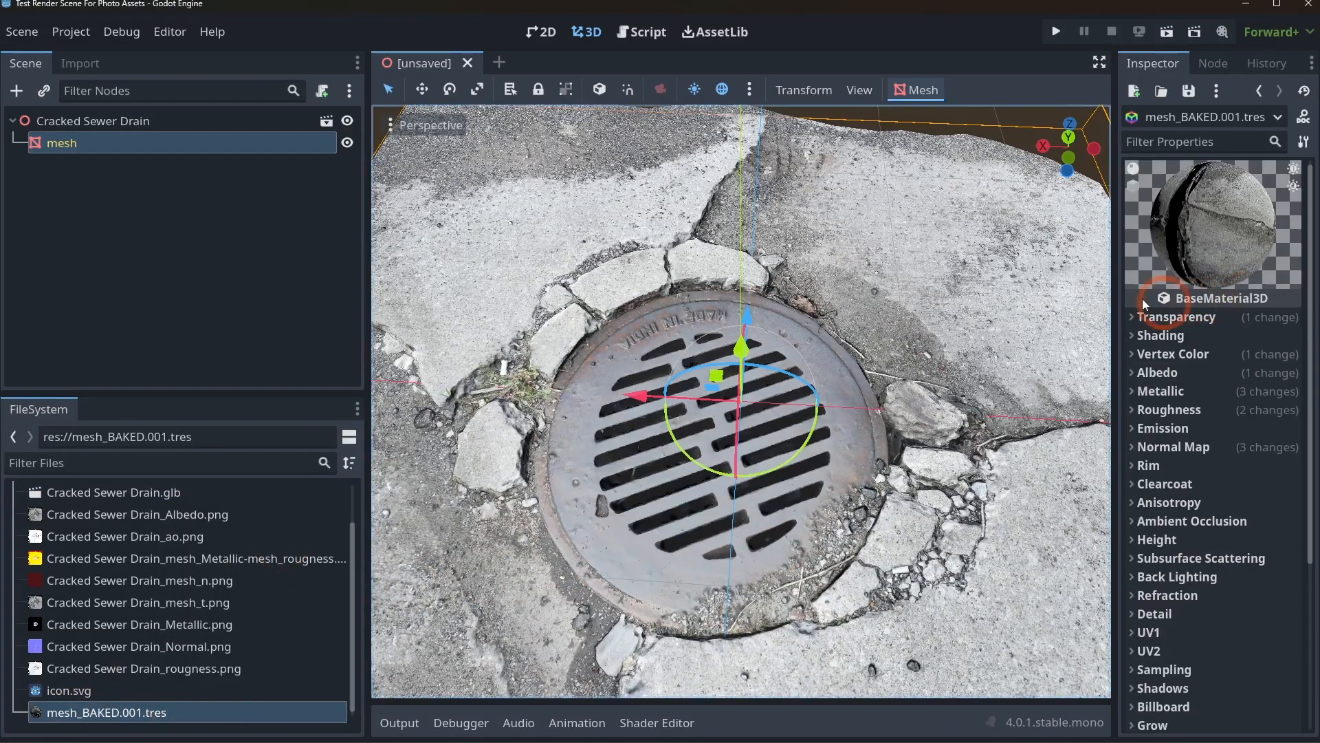
drag(1117, 263, 922, 282)
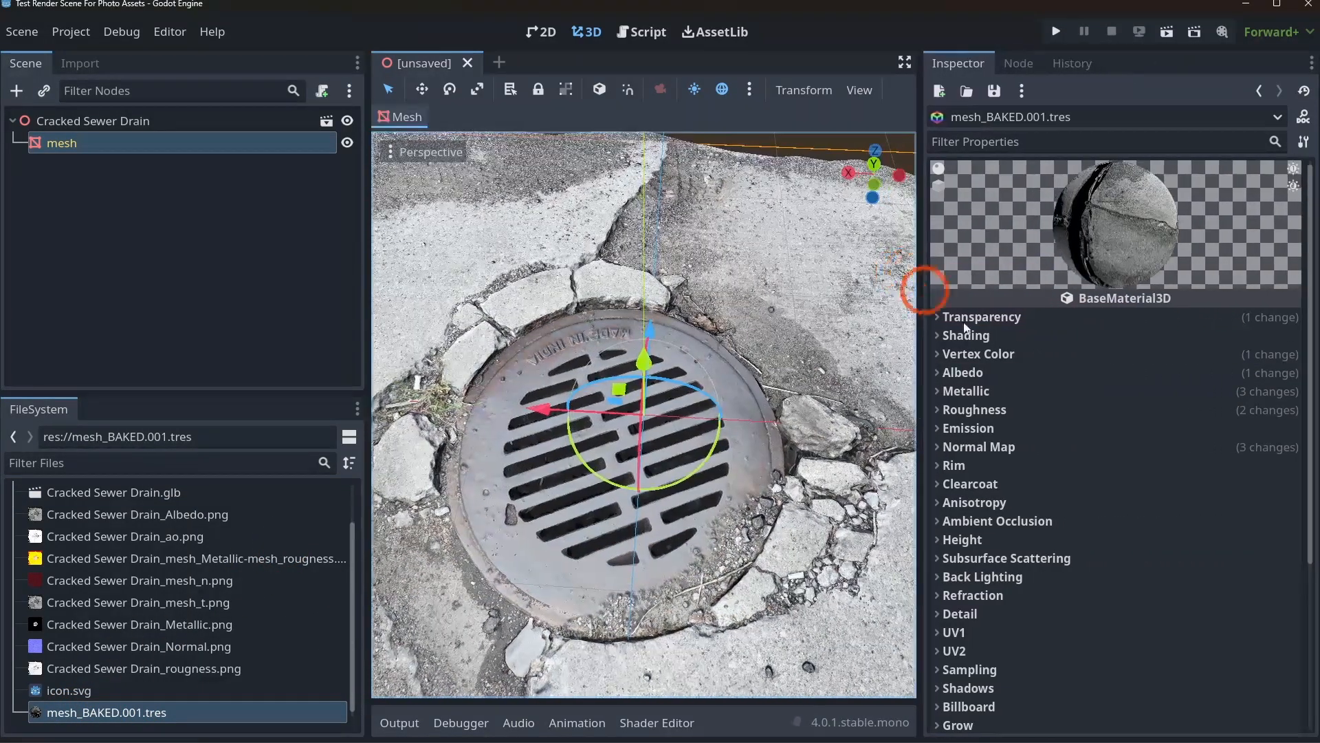
click(943, 409)
click(963, 372)
click(959, 525)
scroll(1013, 539, down, 3)
click(960, 610)
scroll(983, 605, down, 3)
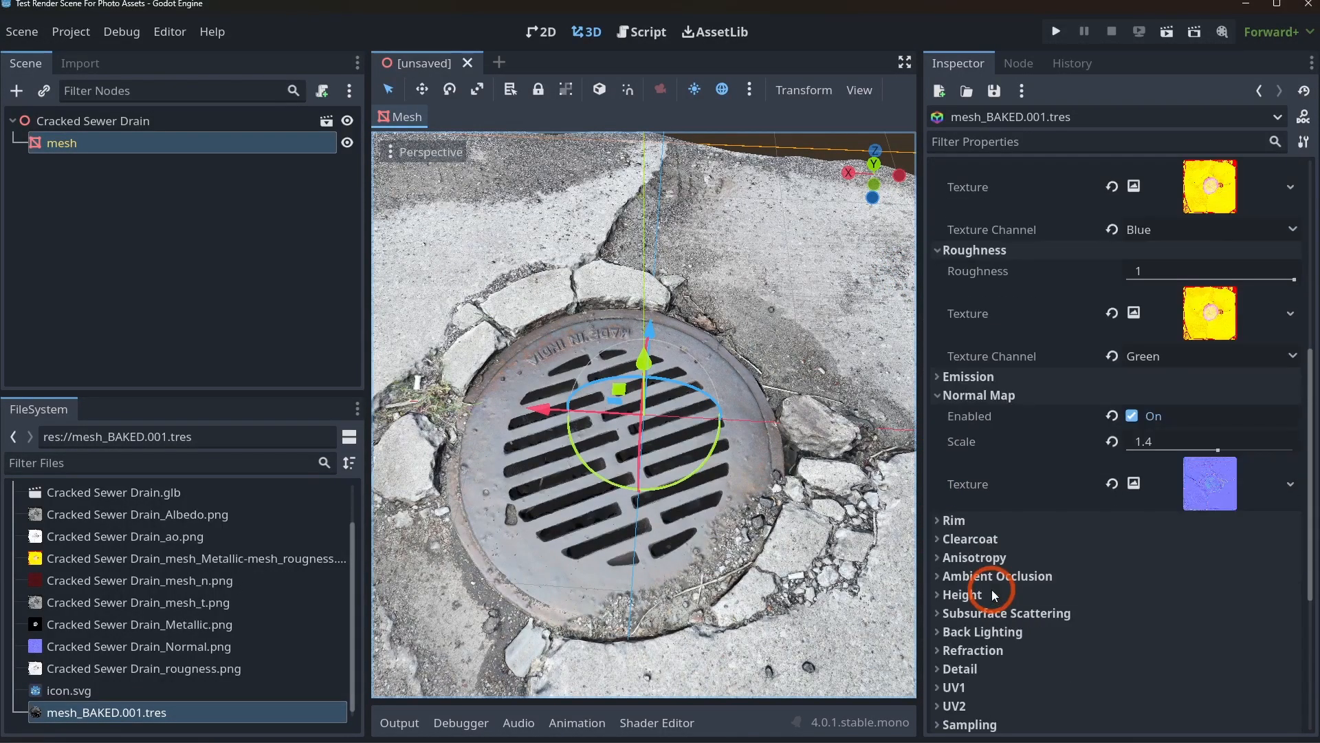
Enable ambient occlusion on the material and assign Cracked Sewer Drain_ao.png as its texture
click(998, 575)
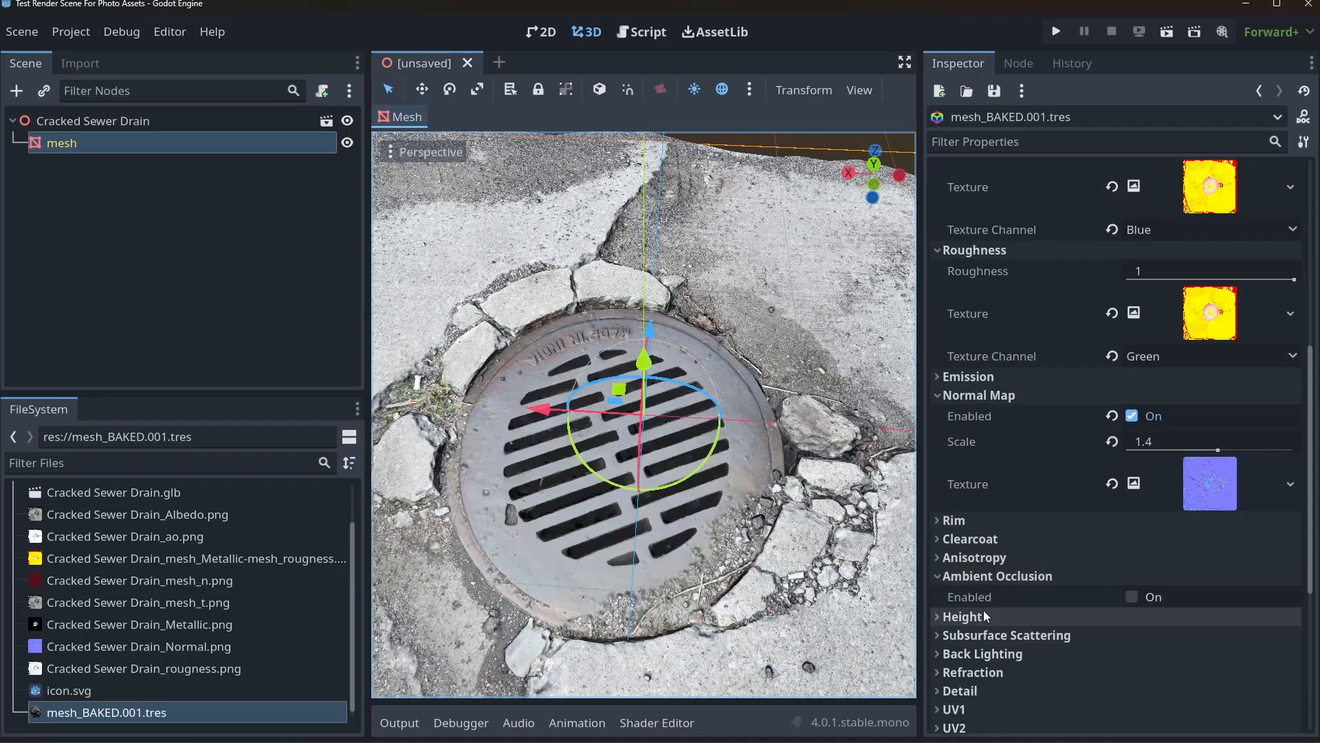
click(1131, 597)
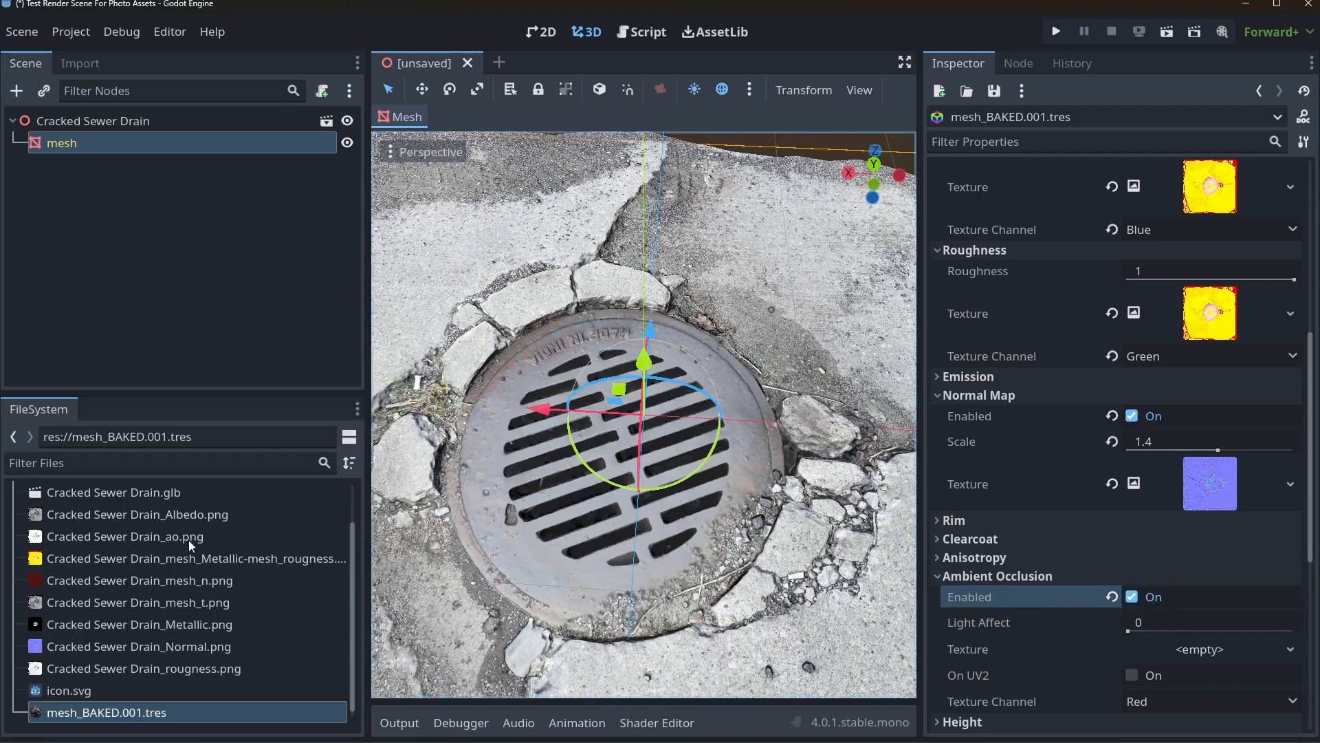
drag(92, 541, 1211, 649)
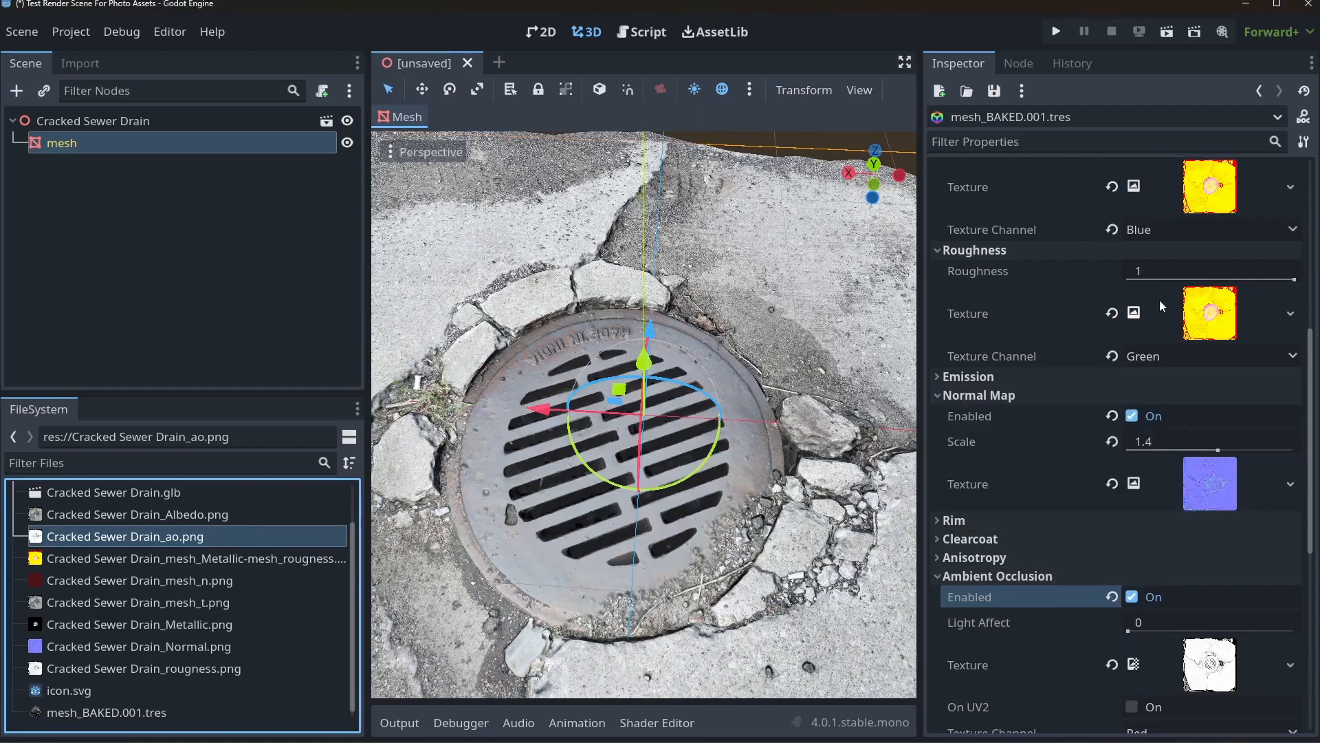
Narrow the inspector dock and expand the Surface 0 settings of the sewer drain's mesh node
scroll(1156, 344, up, 5)
scroll(1200, 364, down, 3)
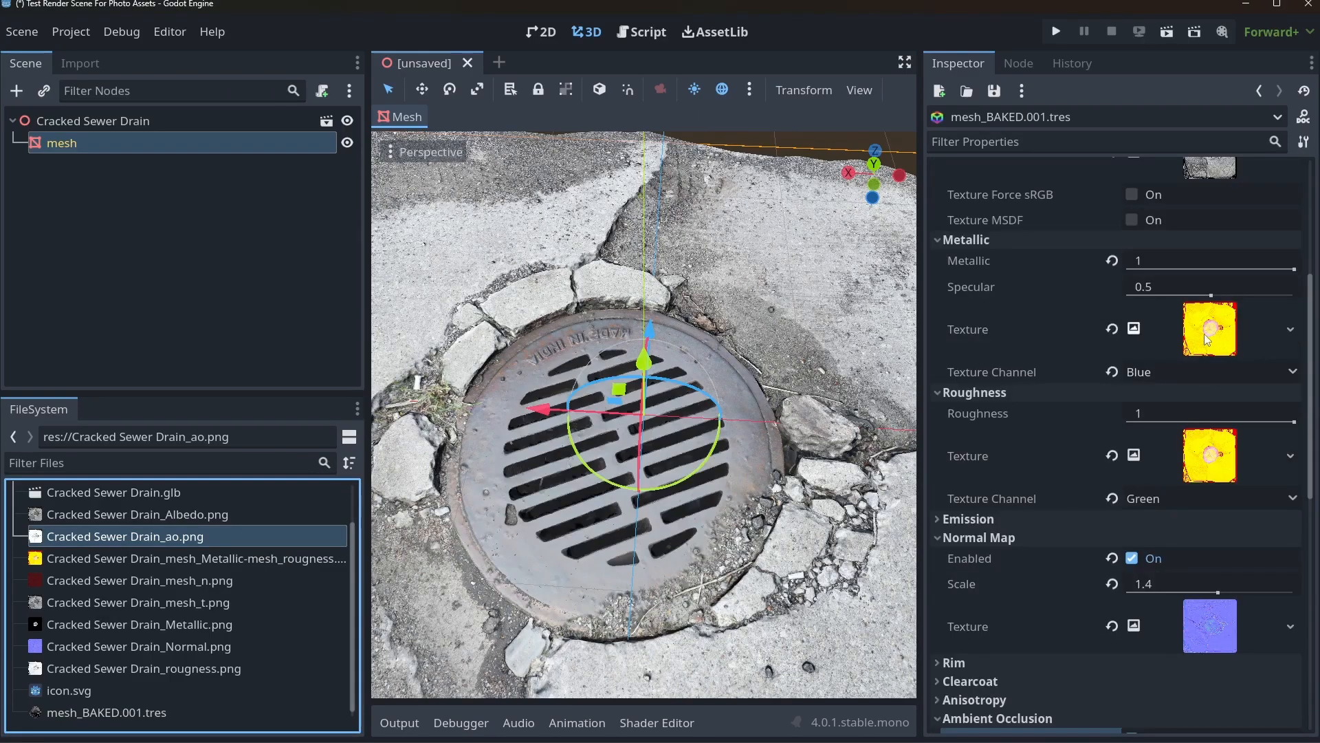
scroll(1136, 502, down, 2)
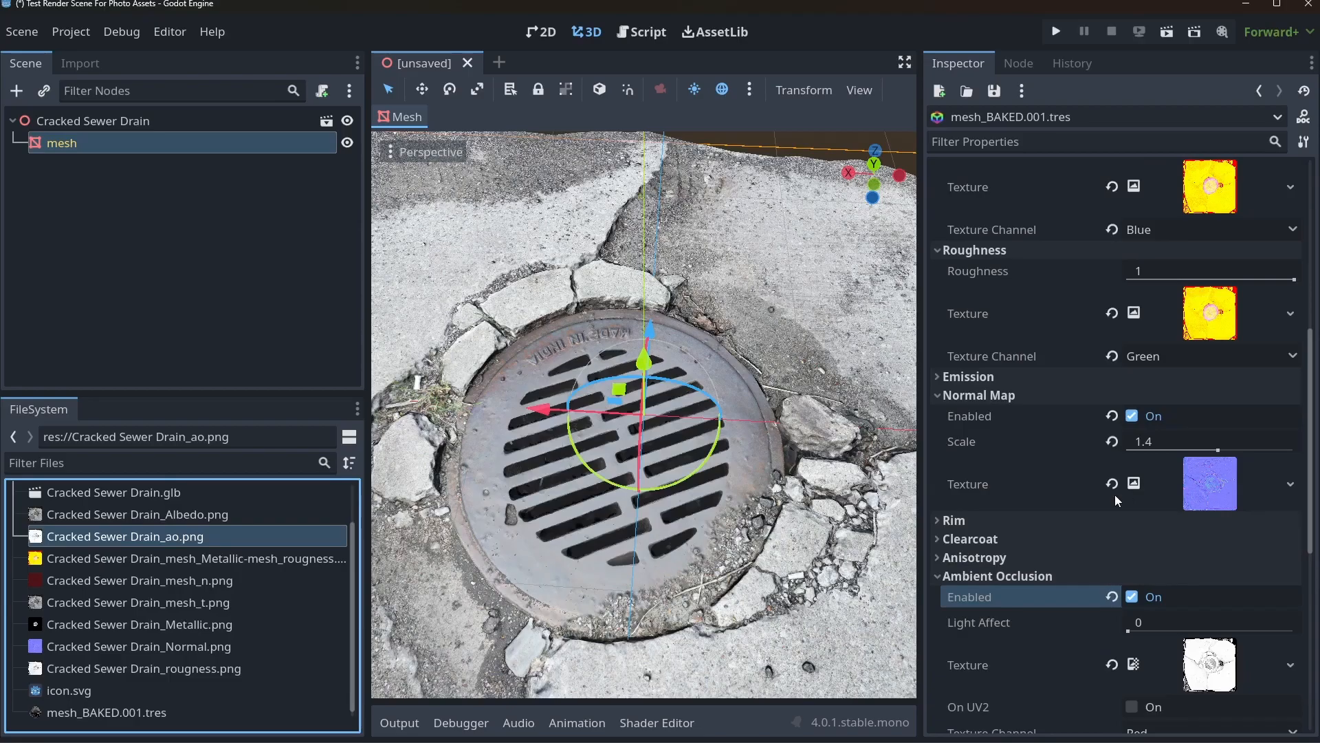
drag(920, 521, 1052, 521)
scroll(913, 521, down, 6)
middle_drag(559, 523, 535, 415)
click(236, 145)
click(1240, 207)
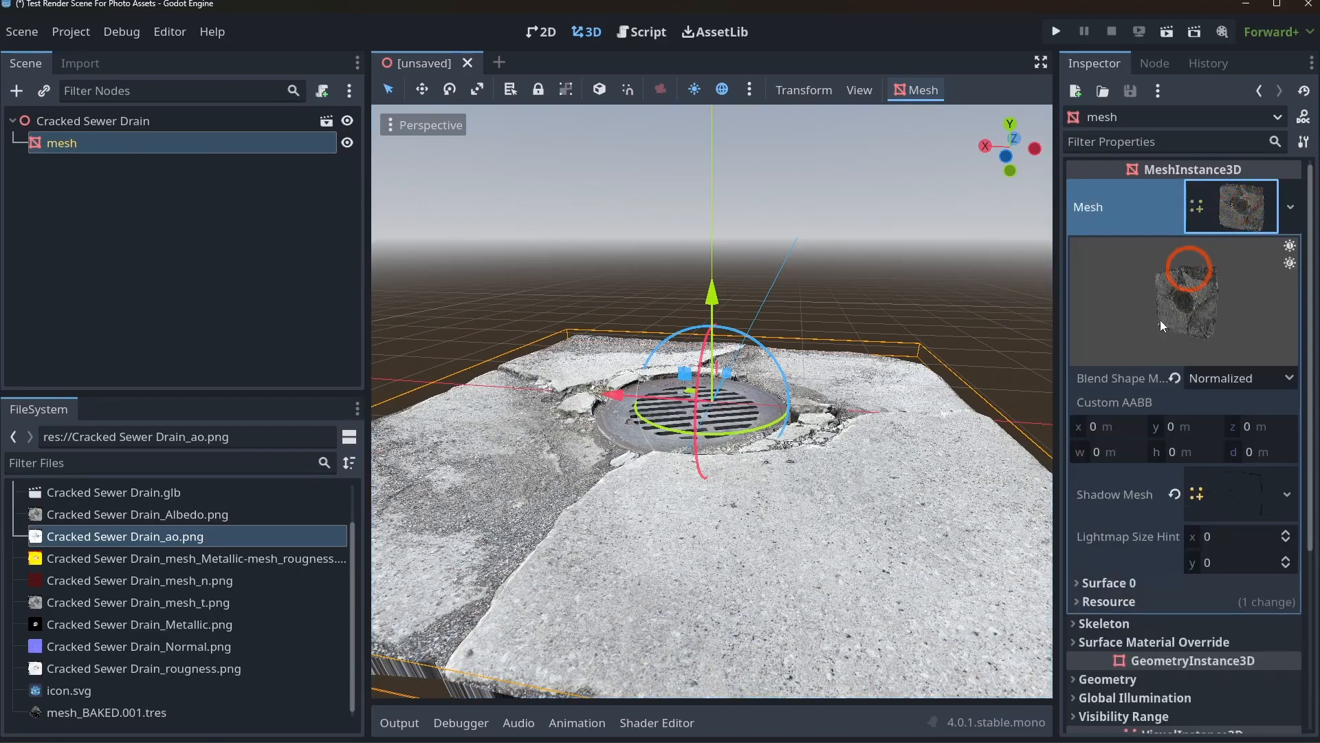
click(1132, 582)
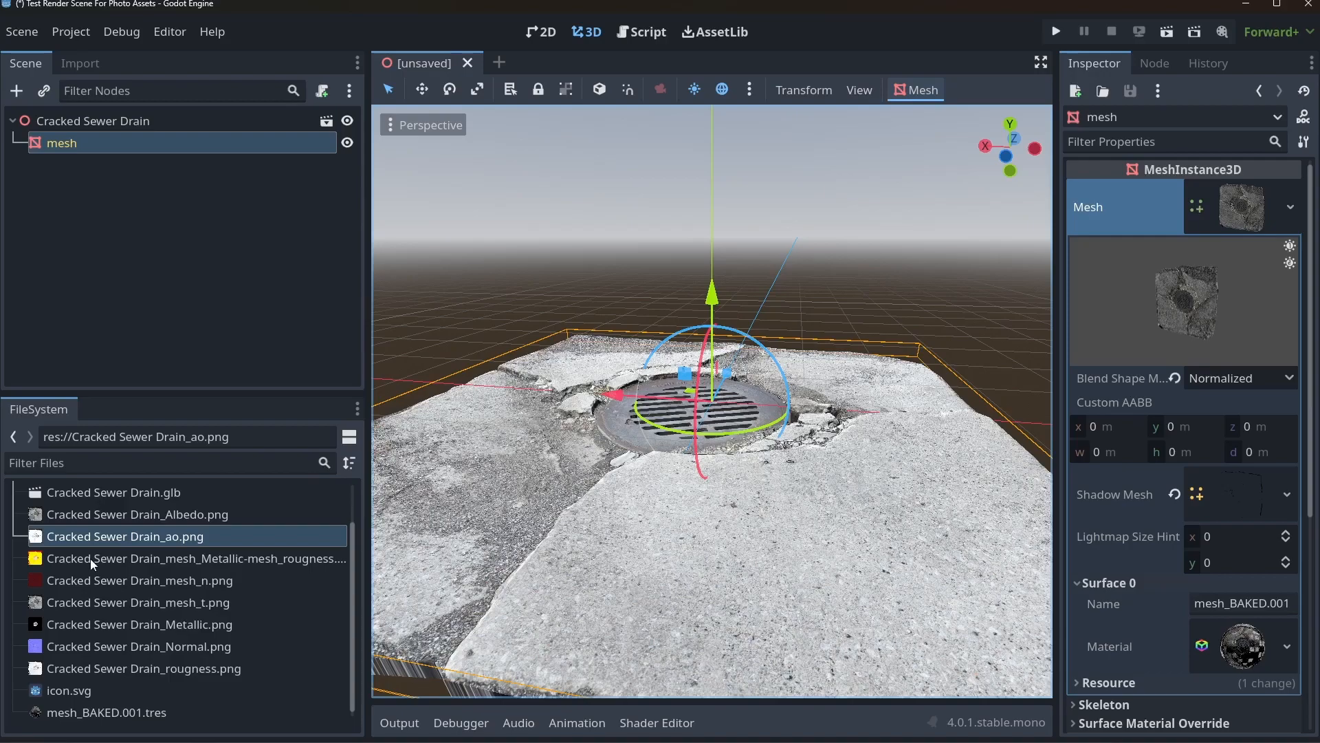
Clear the mesh's Surface 0 material and assign the extracted mesh_BAKED.001.tres in its place
click(96, 713)
click(1286, 646)
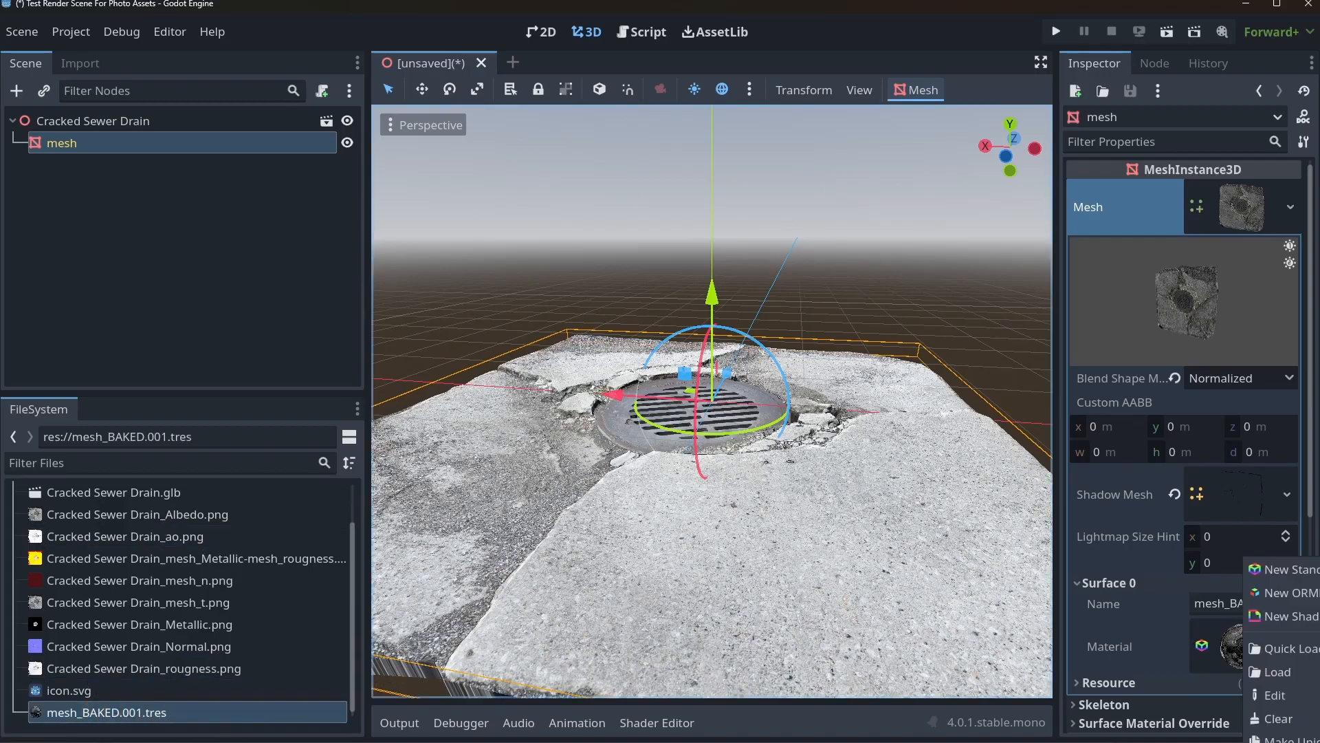
click(1280, 715)
click(53, 719)
drag(51, 720, 1230, 637)
middle_drag(513, 514, 859, 550)
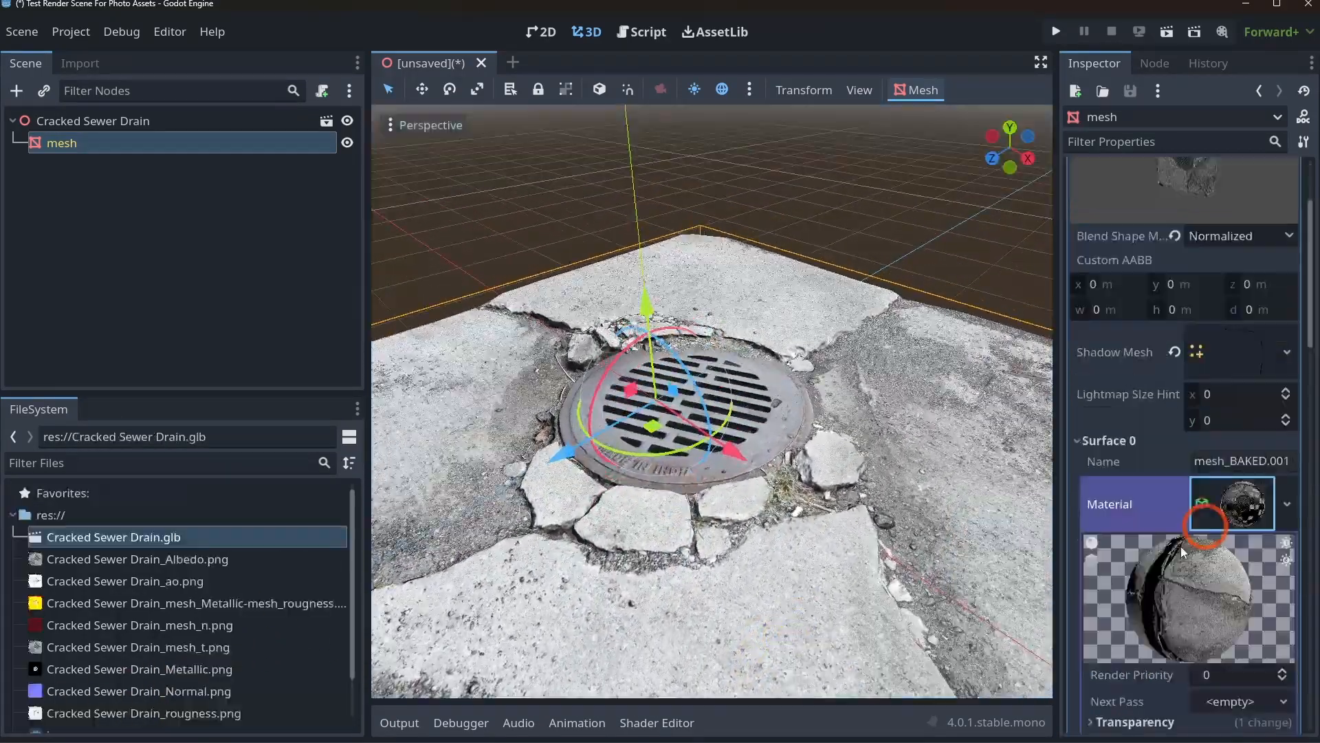
Examine the assigned material's transparency, shading, vertex color and albedo settings, collapsing the sections after review
scroll(1180, 541, down, 4)
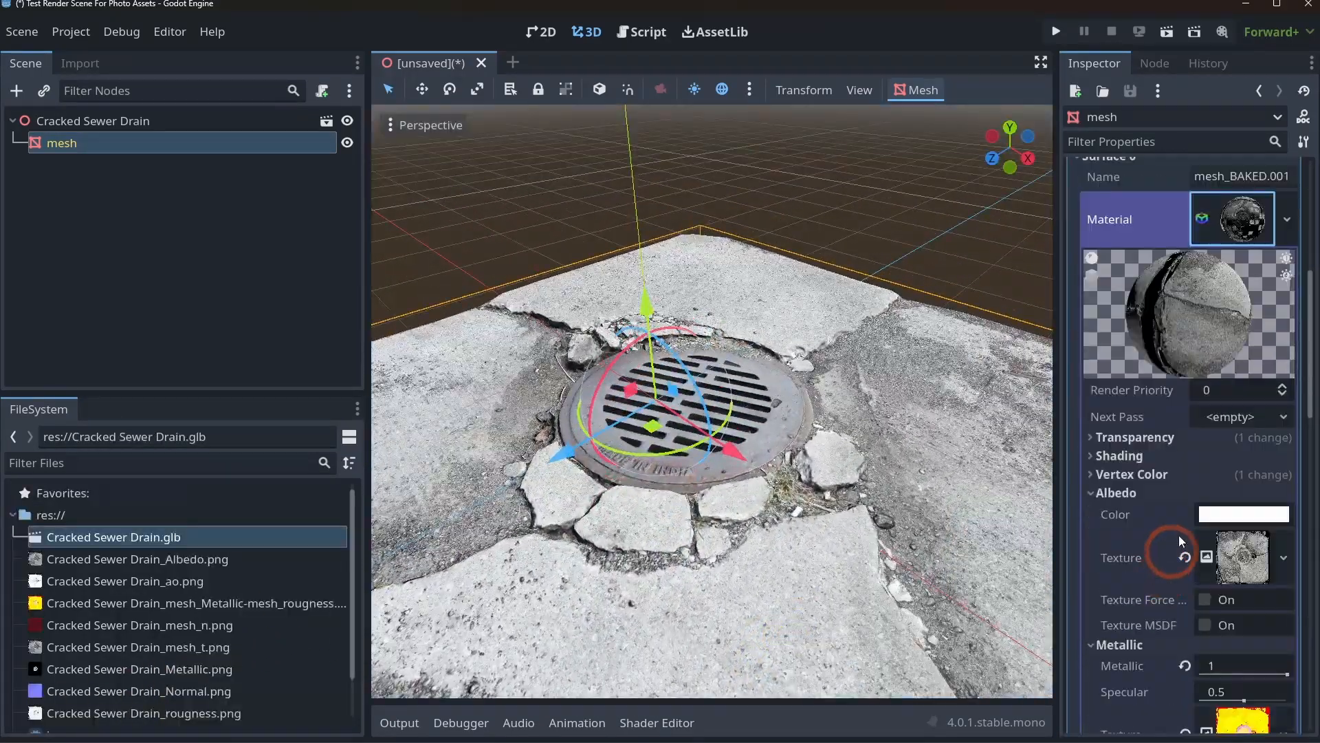
click(1157, 444)
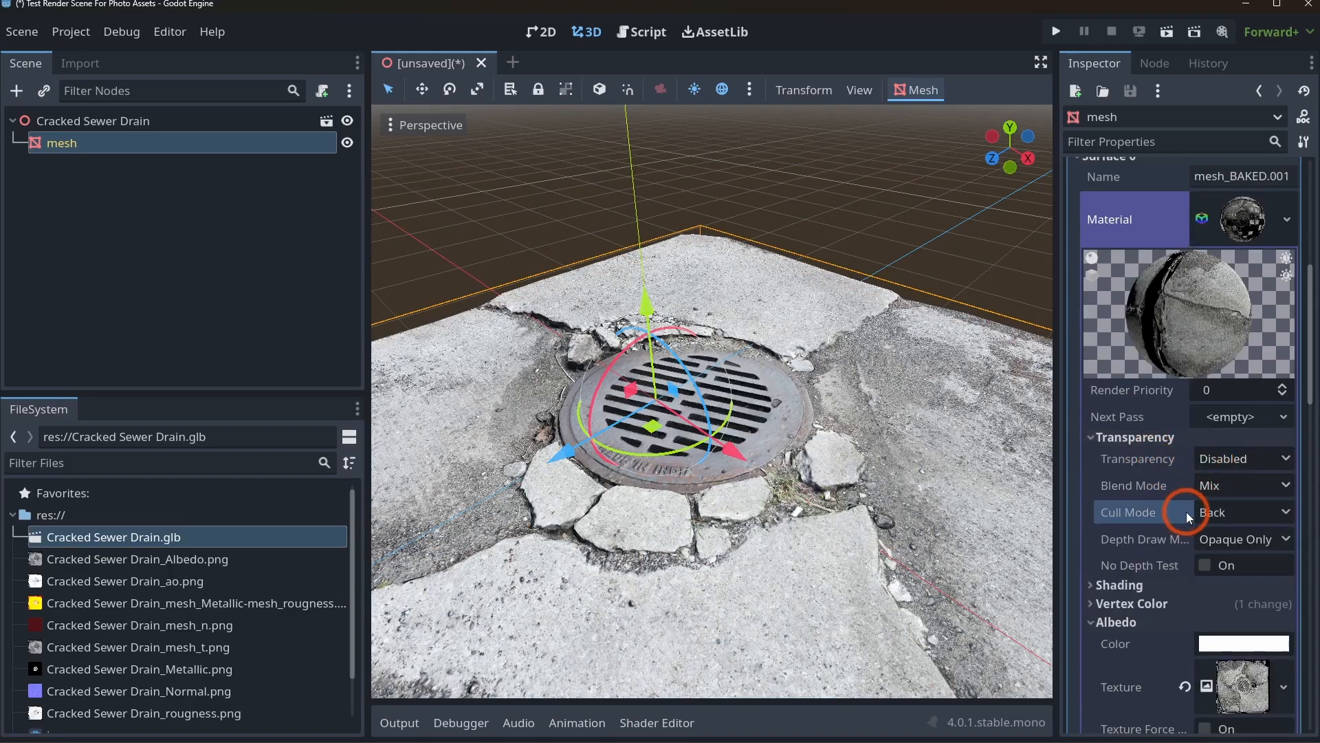
click(1148, 583)
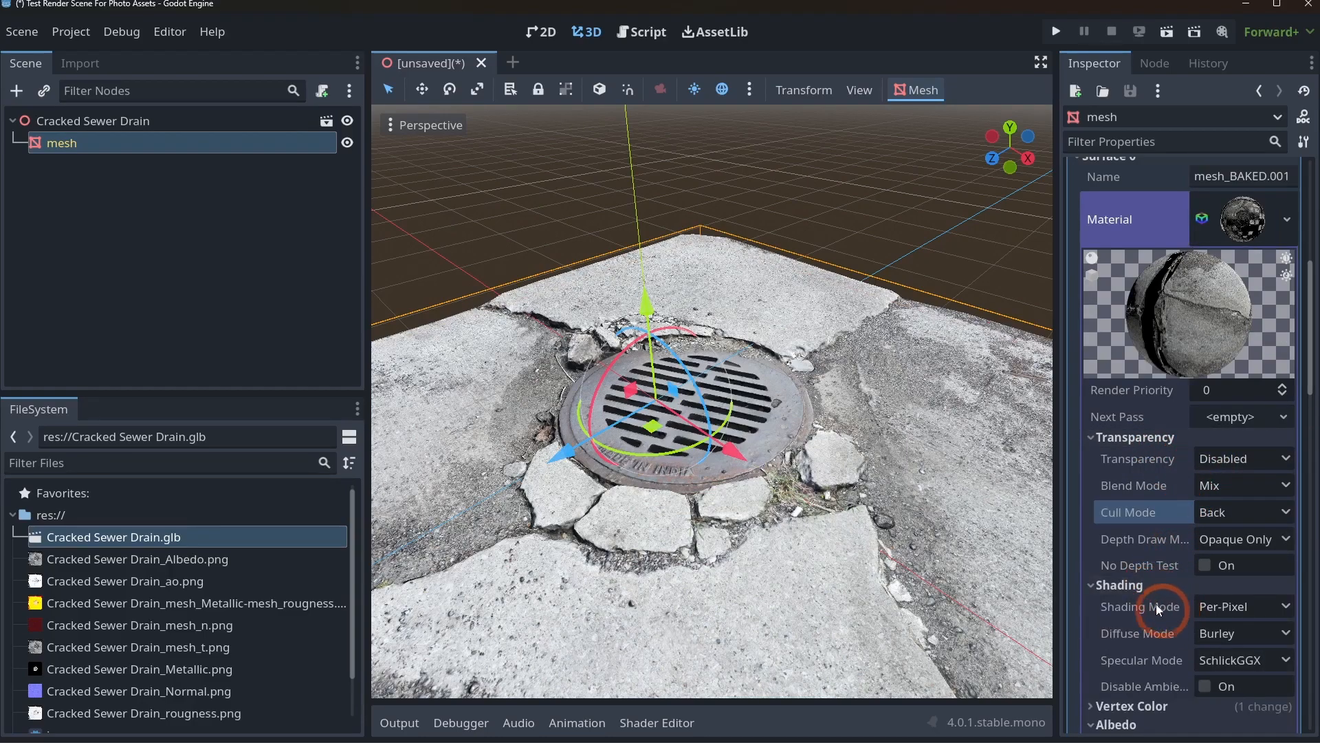
click(1152, 611)
click(1128, 704)
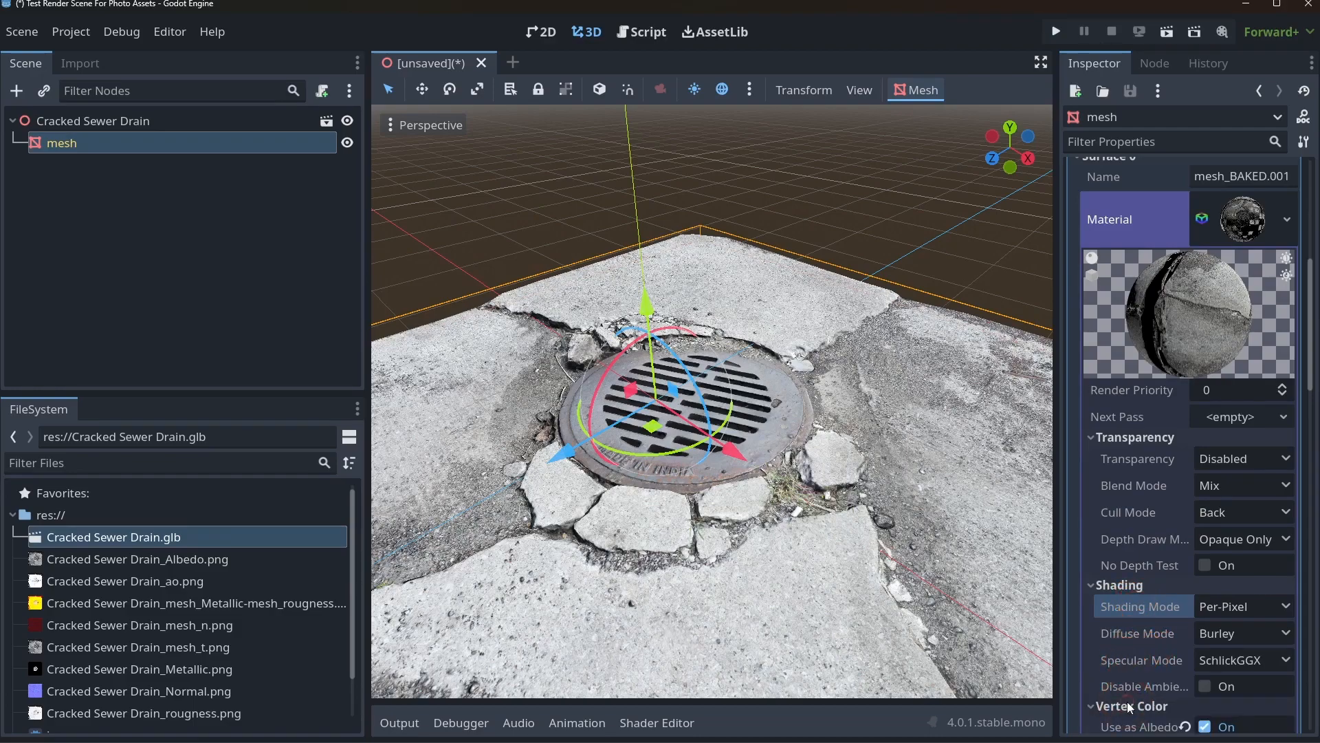
scroll(1169, 670, down, 3)
click(1206, 514)
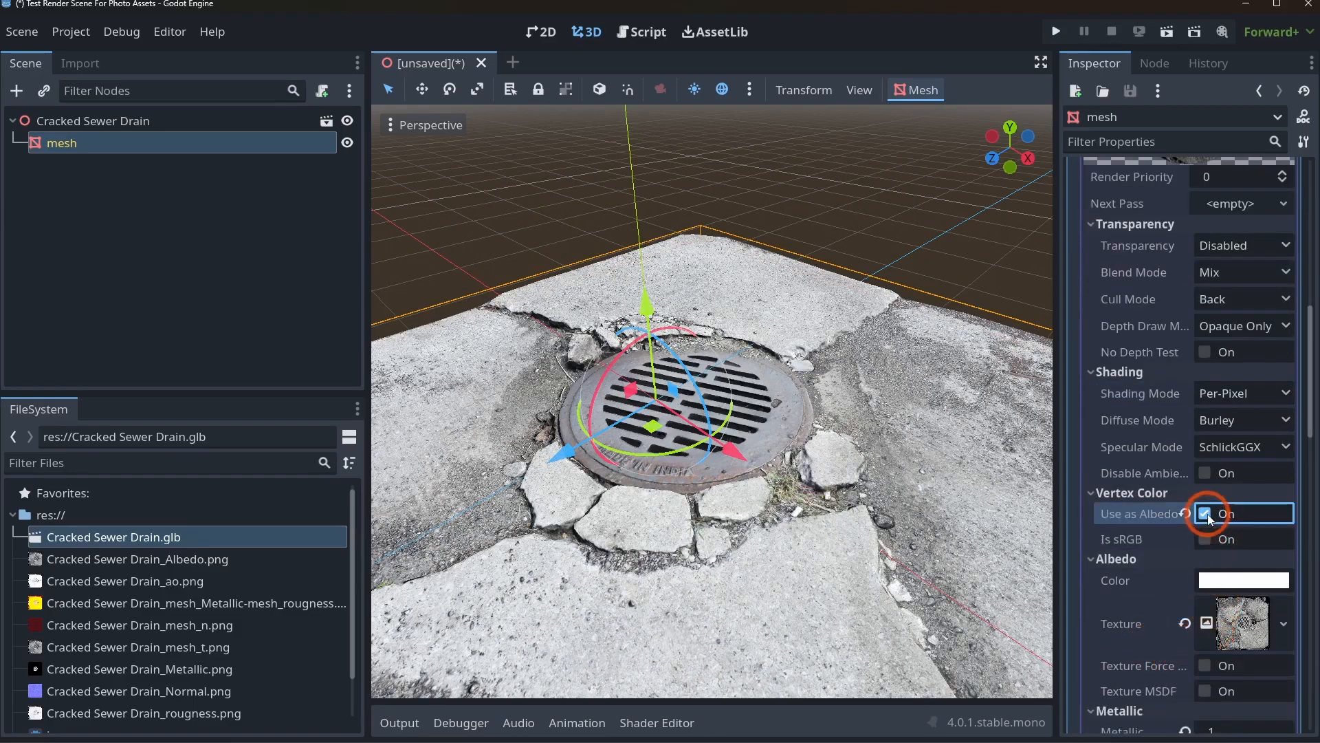
click(1142, 493)
scroll(1169, 318, up, 2)
scroll(1196, 385, up, 2)
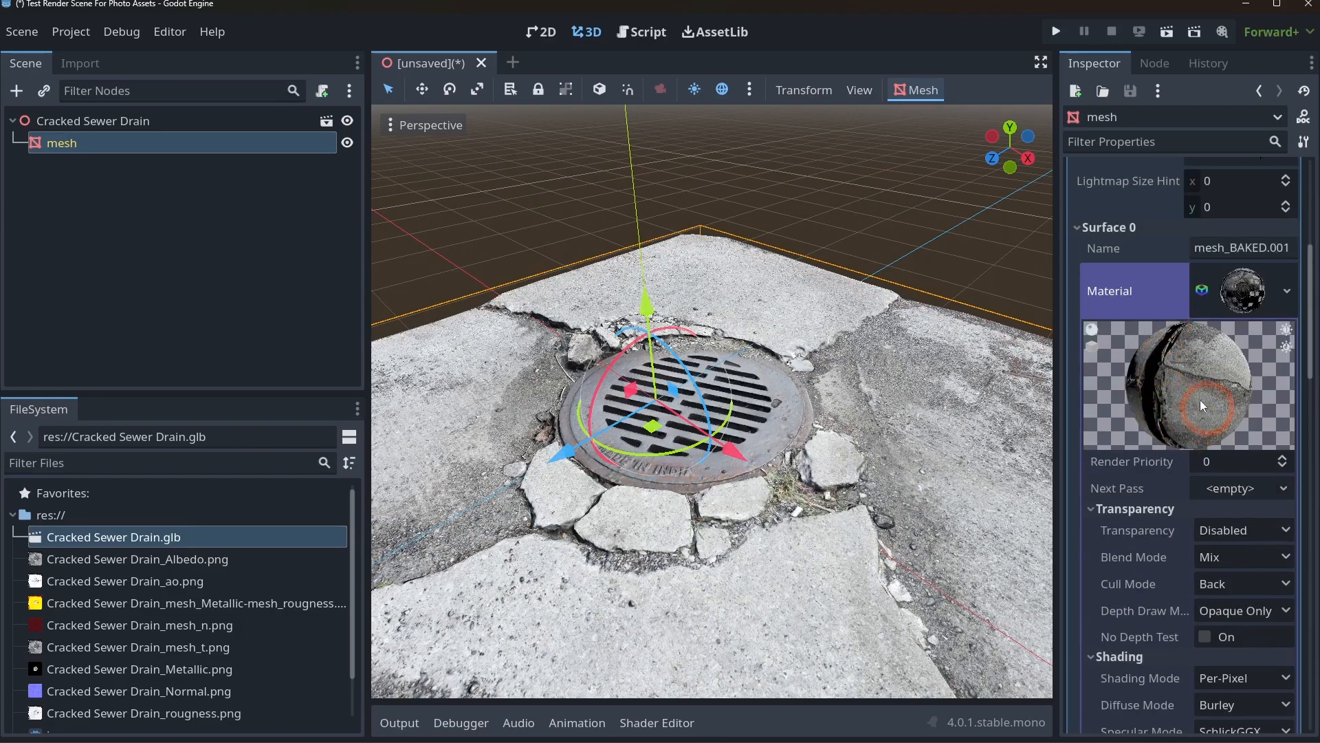
click(1135, 509)
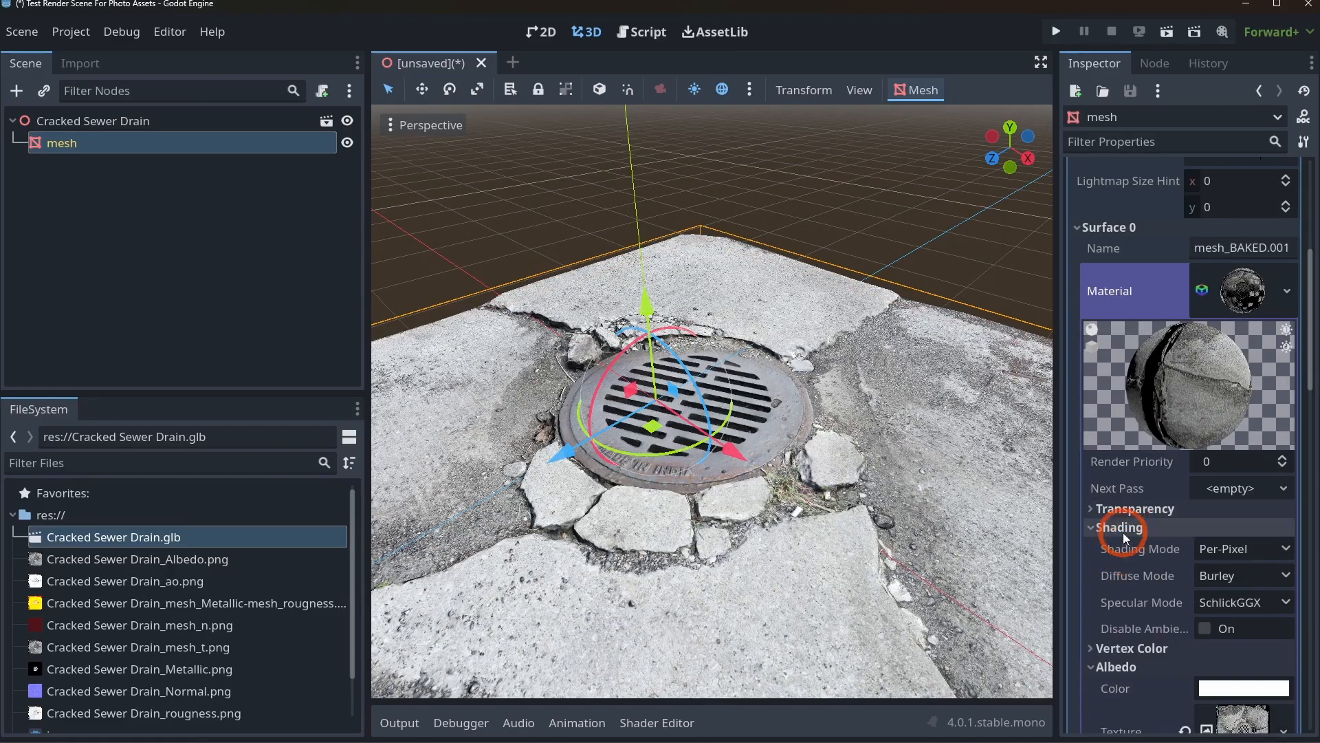
click(1124, 528)
Add a ReflectionProbe as a child of the Cracked Sewer Drain root and raise it above the drain cover
click(702, 581)
middle_drag(706, 592, 248, 262)
right_click(127, 121)
click(135, 137)
text(ref)
key(Return)
scroll(695, 280, down, 6)
drag(728, 318, 728, 235)
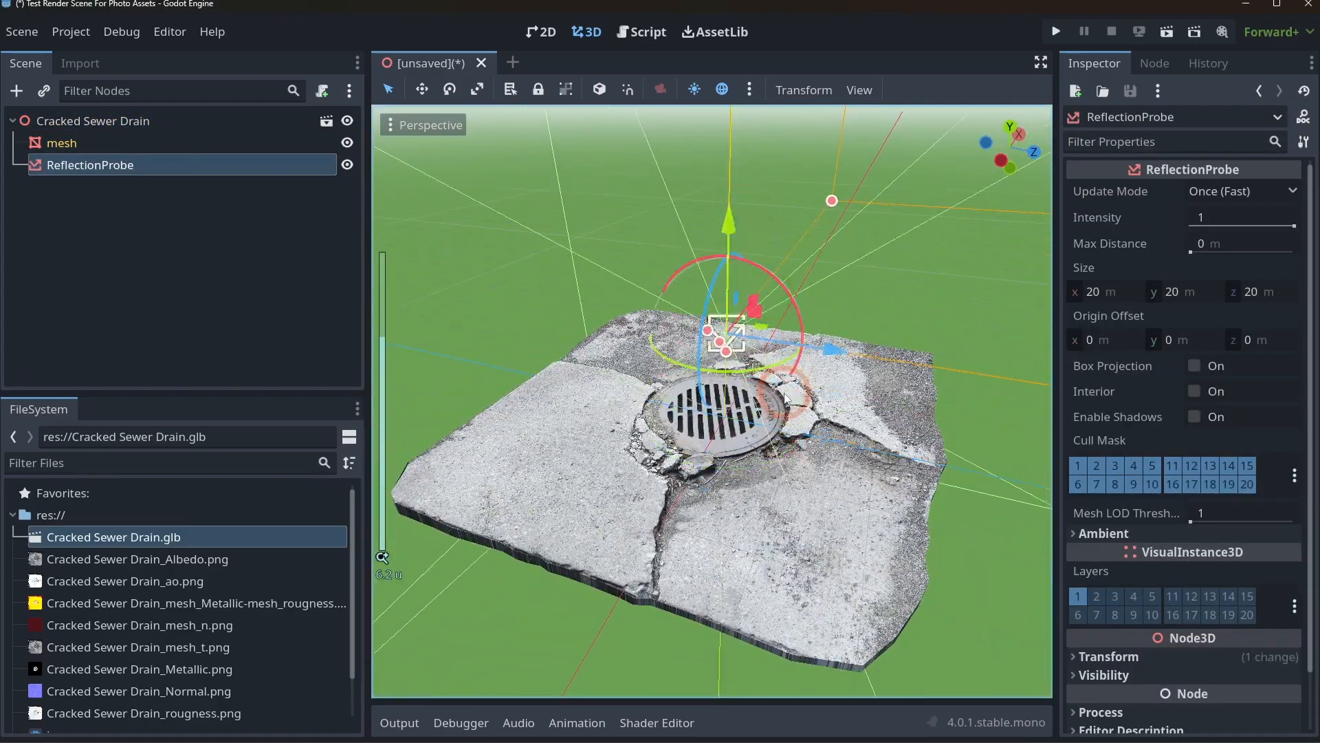
scroll(786, 398, up, 8)
middle_drag(786, 402, 881, 415)
scroll(786, 492, up, 10)
middle_drag(784, 496, 885, 526)
scroll(885, 525, down, 6)
Add a CSGMesh3D child to the Cracked Sewer Drain root and assign it a new BoxMesh
right_click(92, 130)
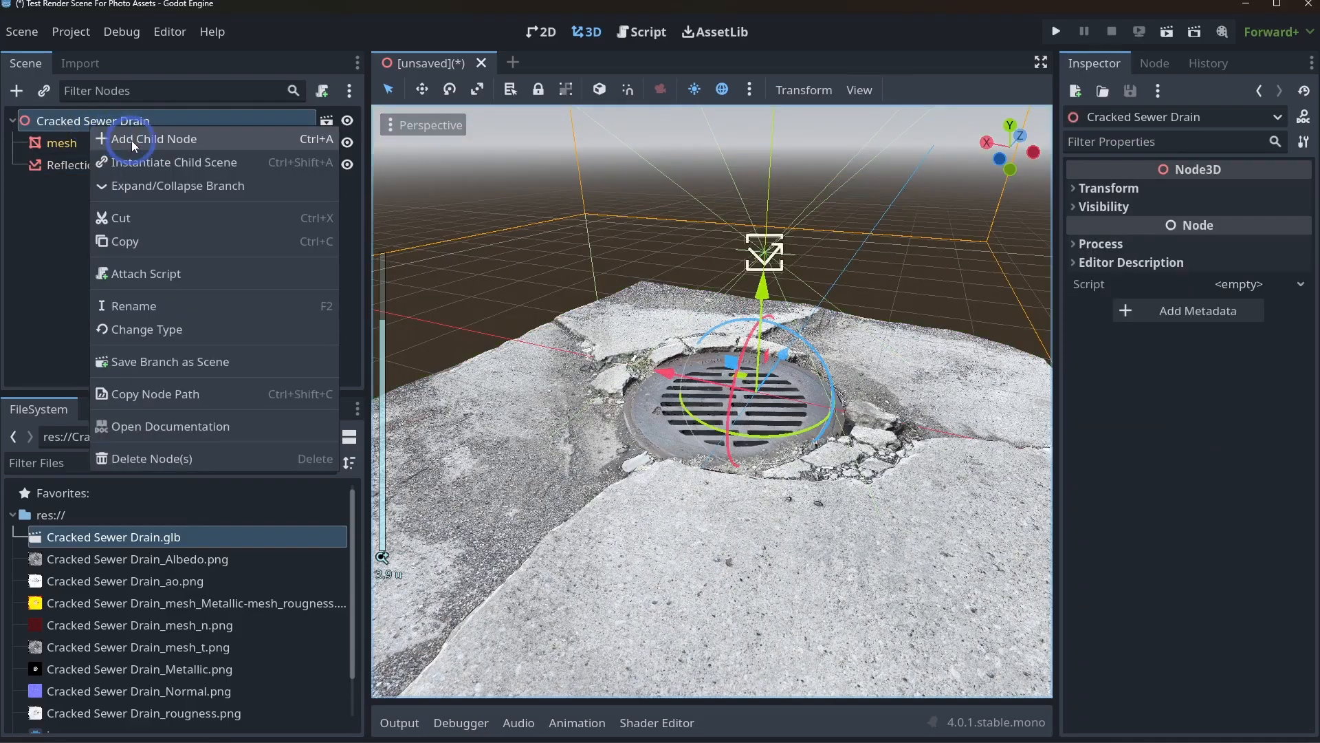
click(131, 140)
text(mesh)
key(Return)
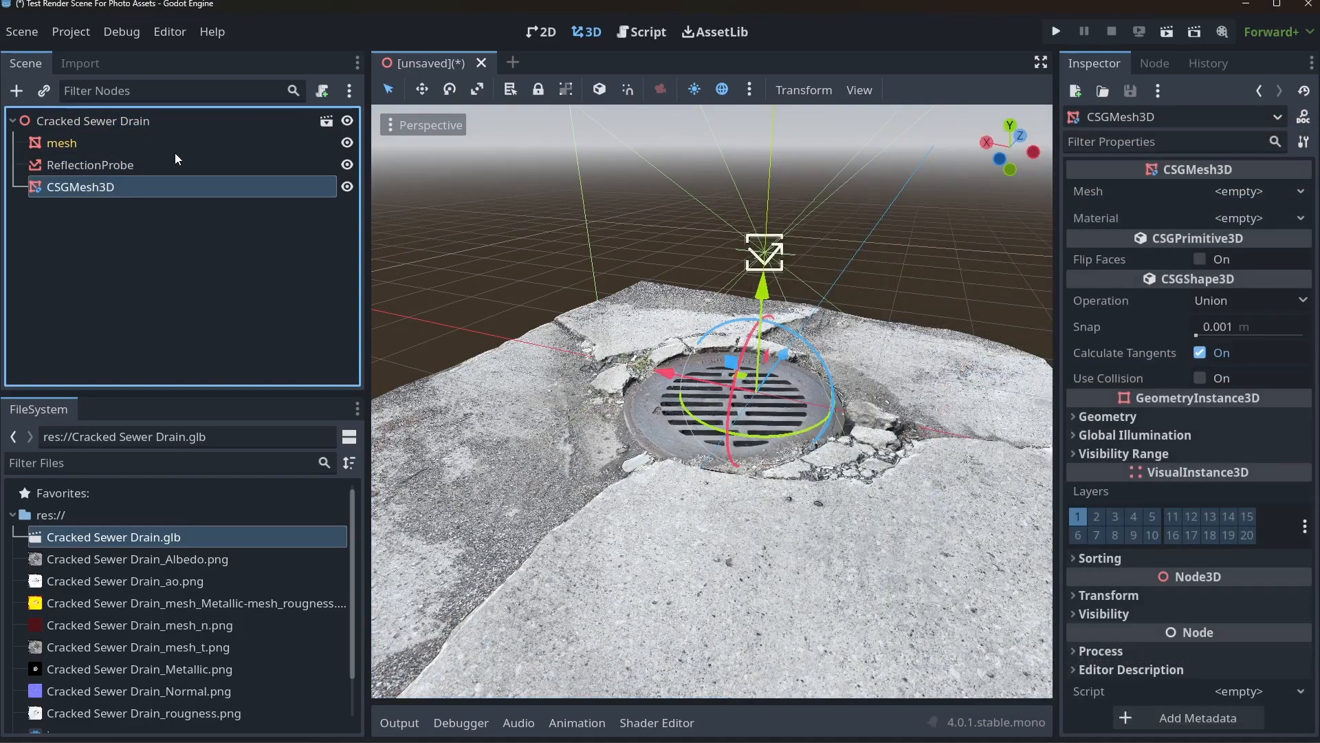
right_click(178, 149)
click(38, 229)
click(62, 186)
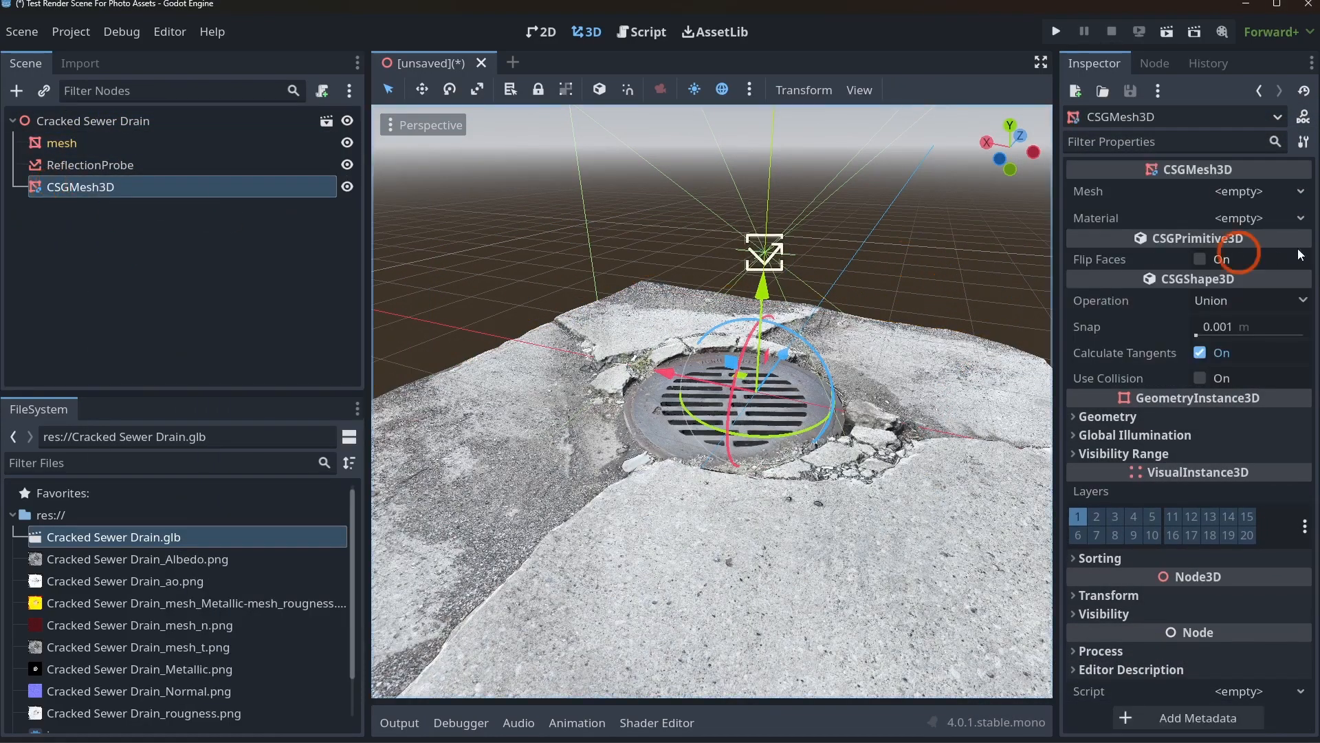
click(1231, 196)
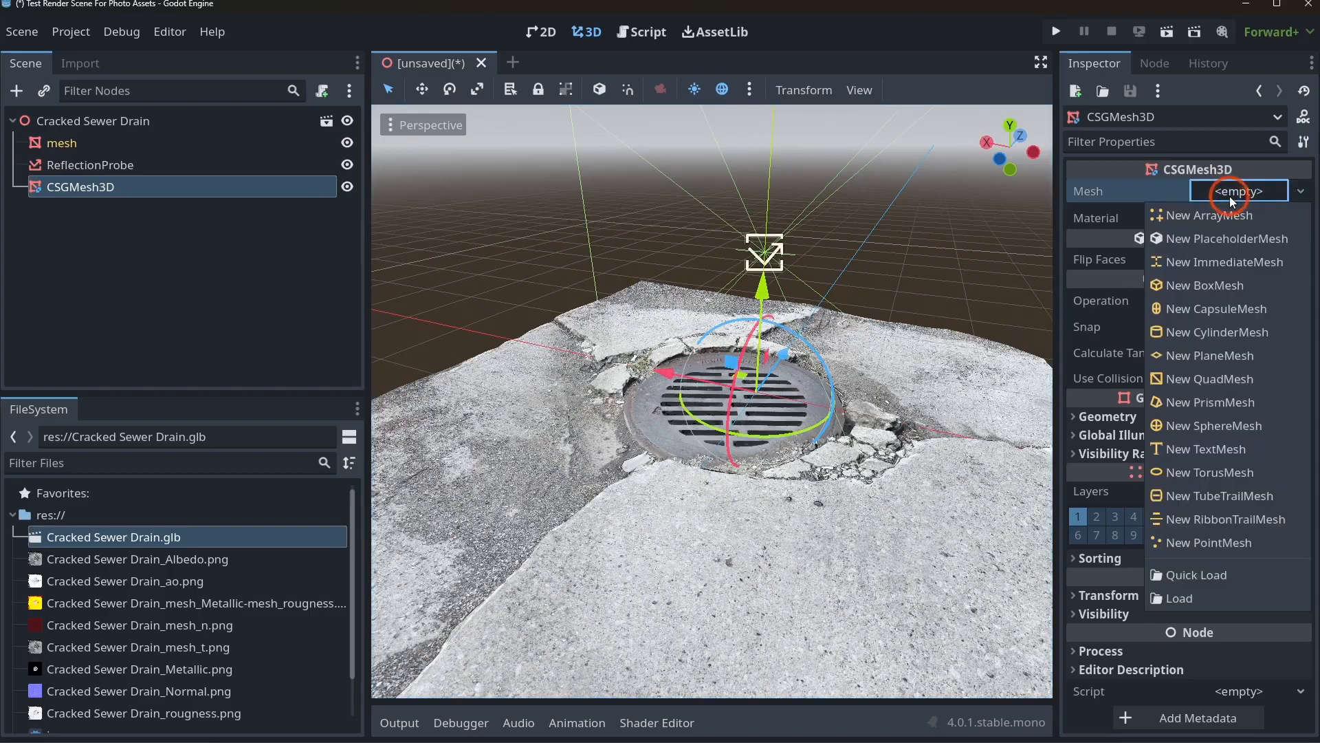
click(1208, 284)
Raise the box and move it off the grate toward the edge of the drain cover
scroll(770, 378, up, 6)
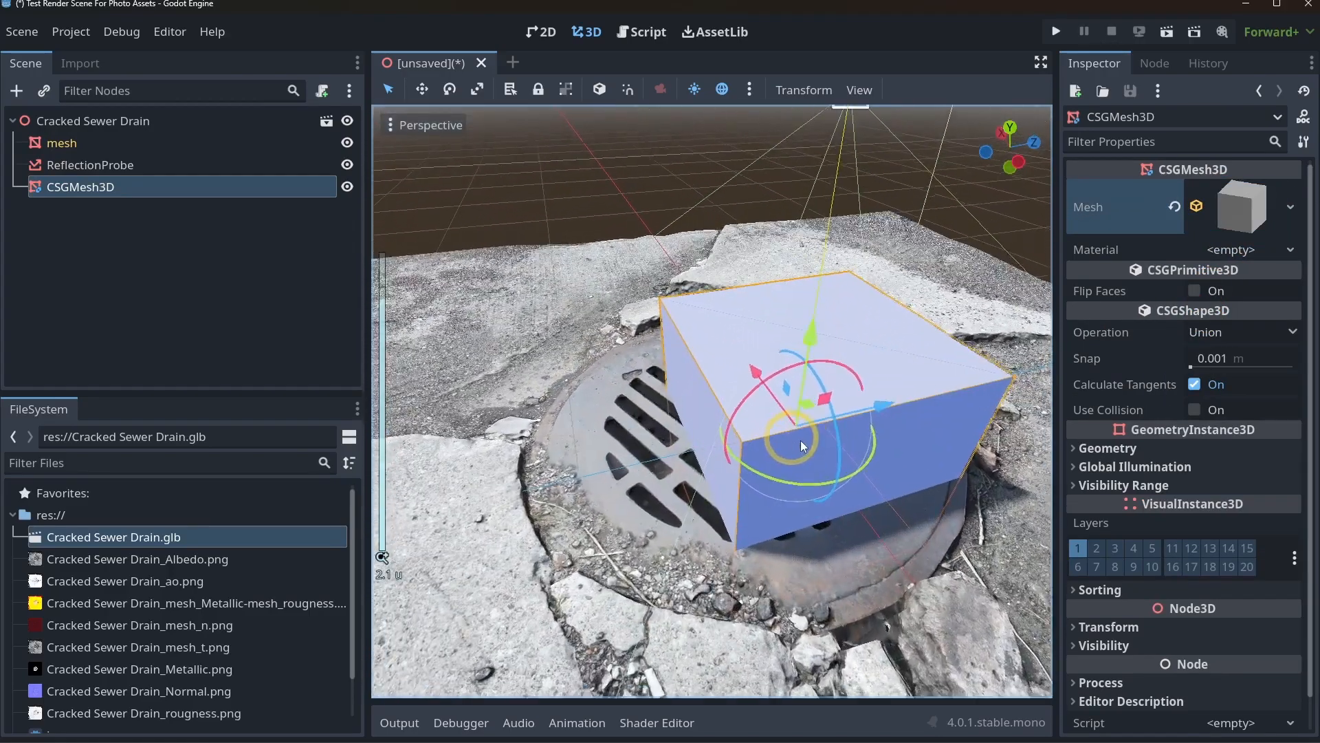
drag(825, 393, 848, 378)
drag(974, 263, 986, 285)
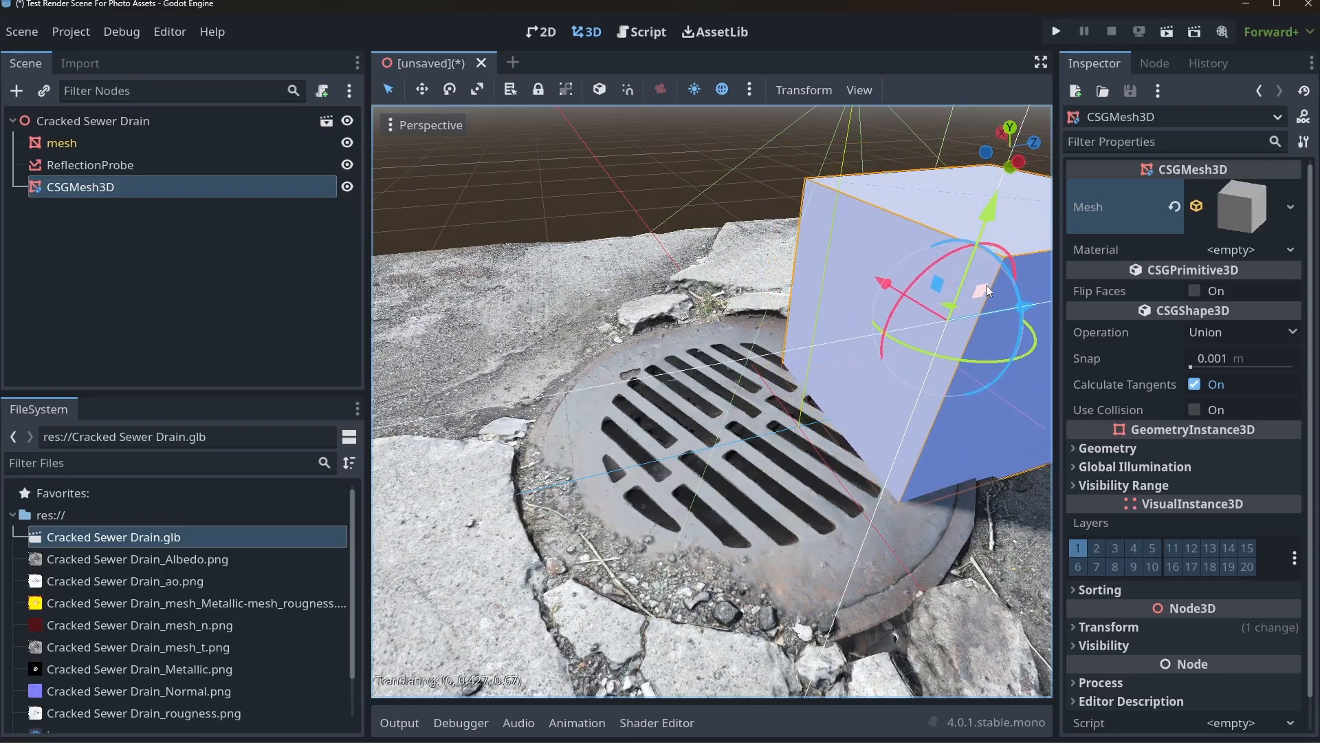
Lower the ReflectionProbe to just above the drain grate, beside the box, and check the reflections on the metal cover
click(161, 165)
middle_drag(606, 444, 658, 432)
scroll(657, 432, down, 7)
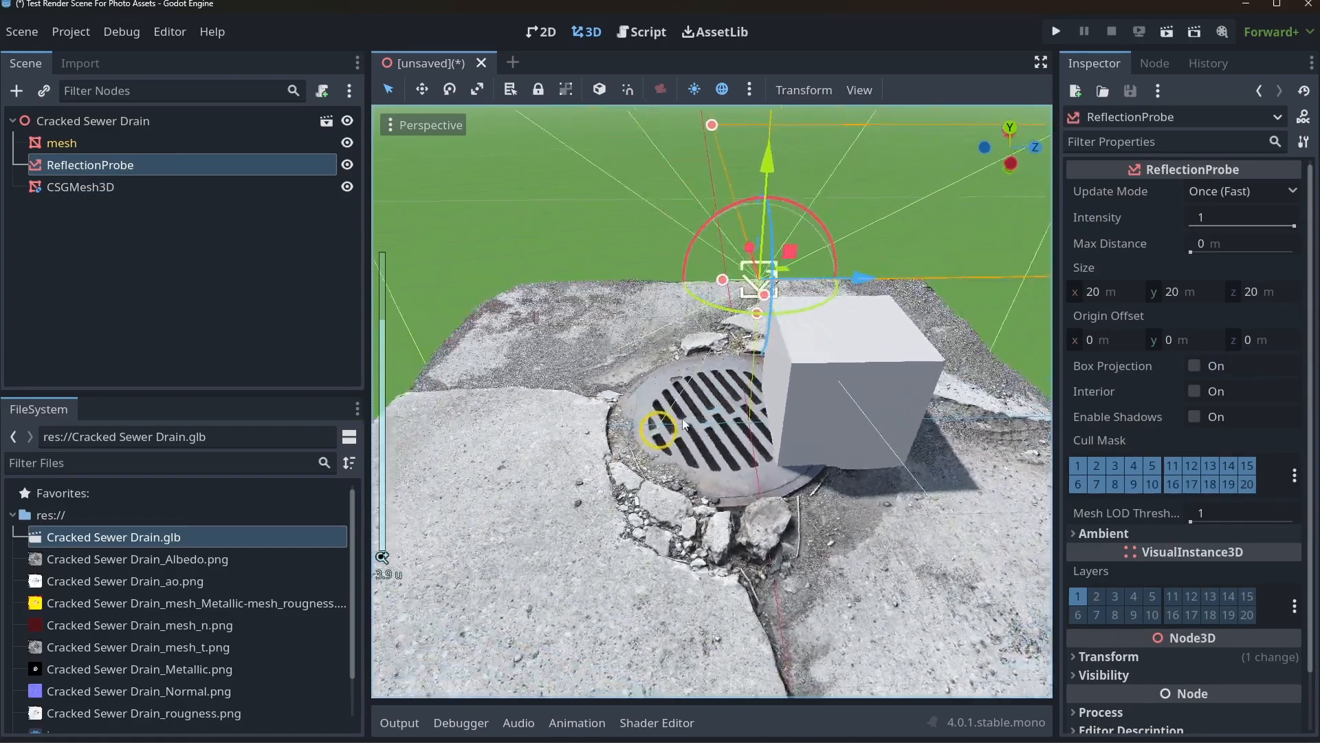
drag(853, 279, 745, 380)
middle_drag(767, 485, 793, 491)
scroll(795, 527, up, 8)
scroll(709, 570, up, 8)
middle_drag(702, 577, 681, 543)
scroll(834, 560, down, 5)
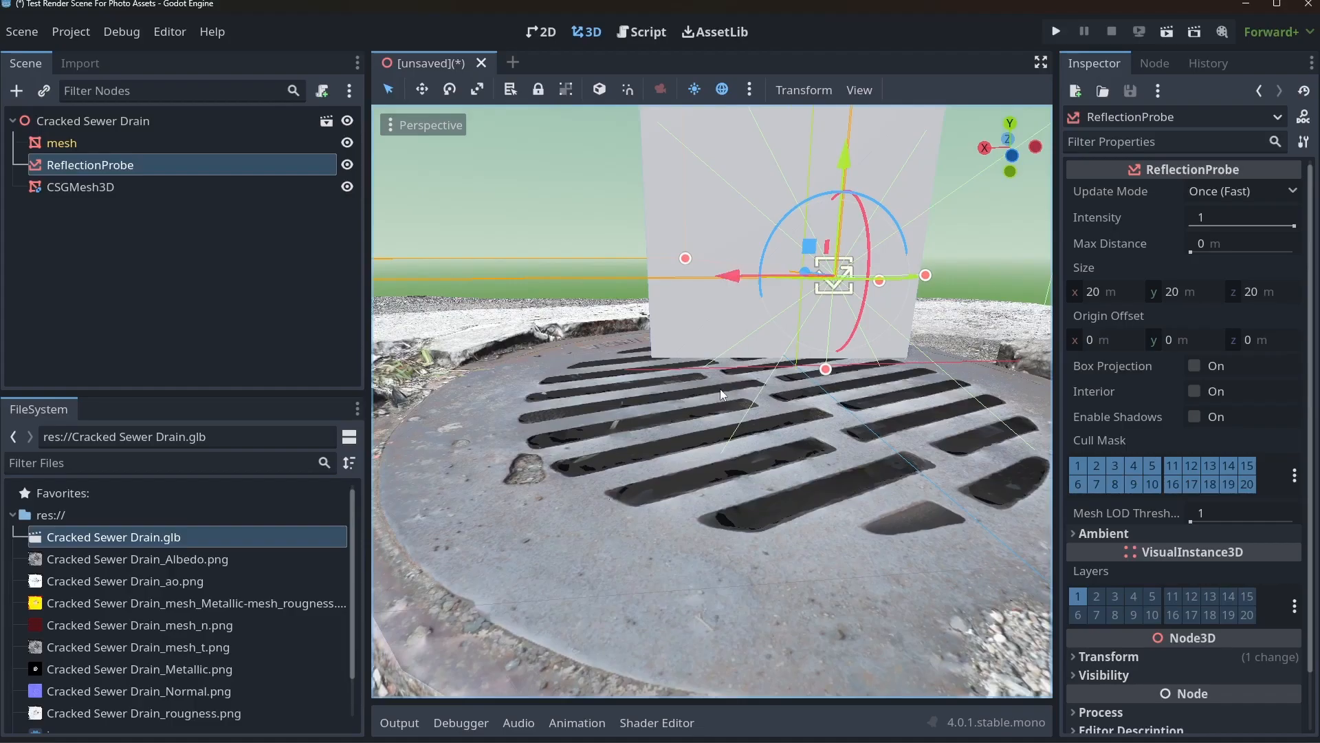
Delete the CSGMesh3D box from the scene
click(77, 187)
click(81, 167)
middle_drag(689, 468, 806, 529)
scroll(769, 507, down, 6)
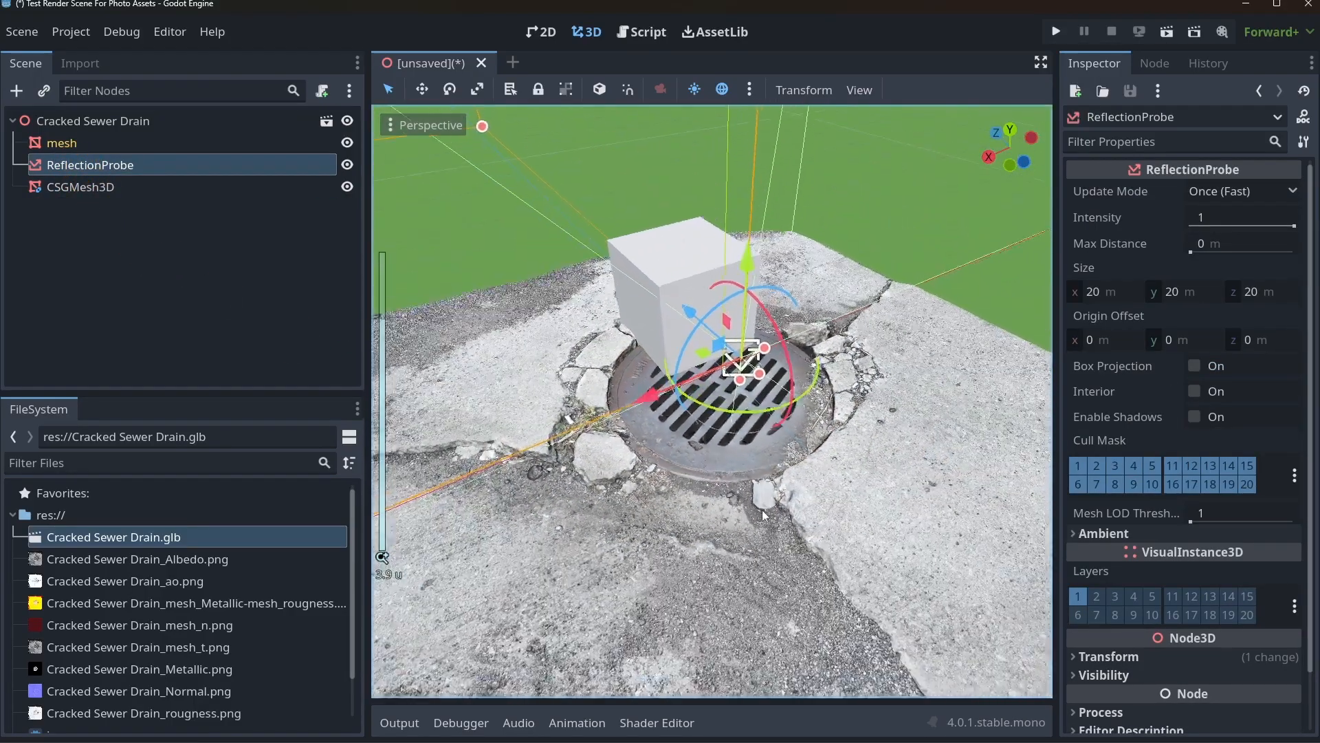
scroll(757, 547, up, 6)
click(582, 260)
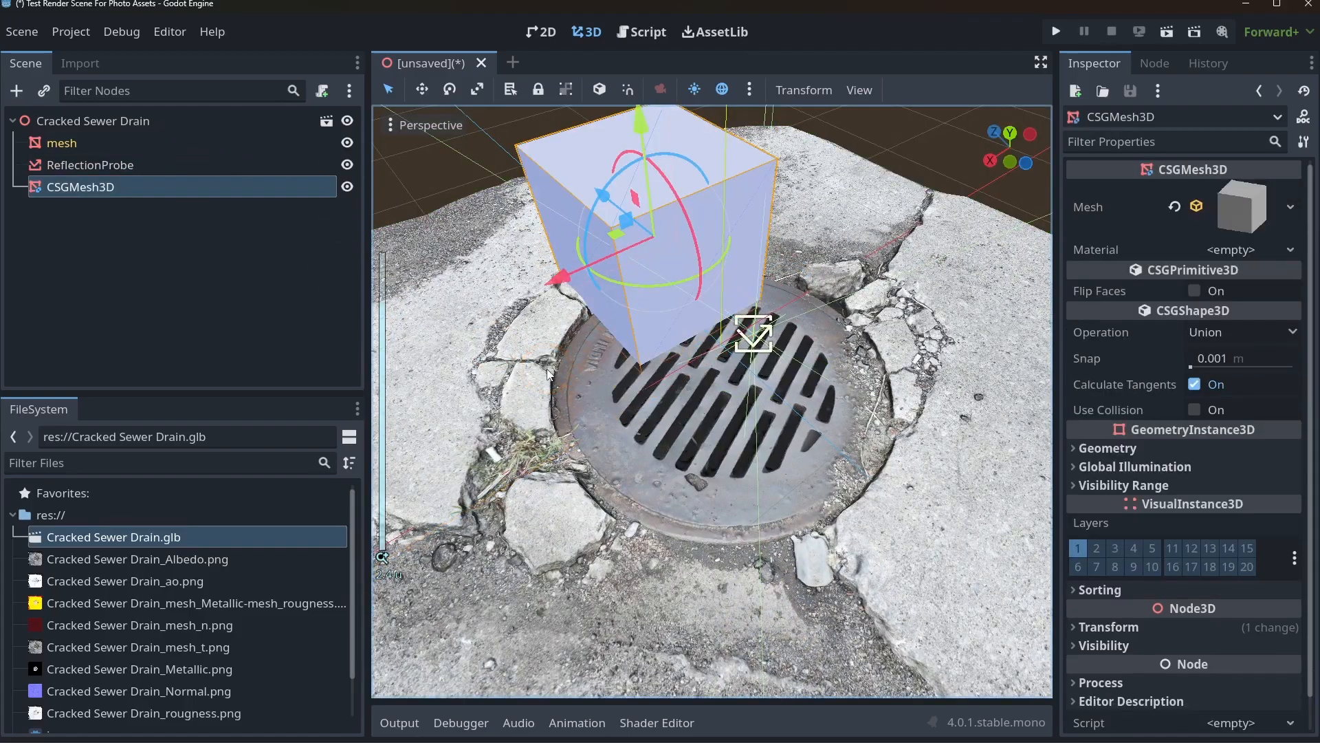
key(Delete)
click(1086, 452)
Examine the sewer drain's surface detail and reflections up close and from a distance
scroll(825, 531, down, 5)
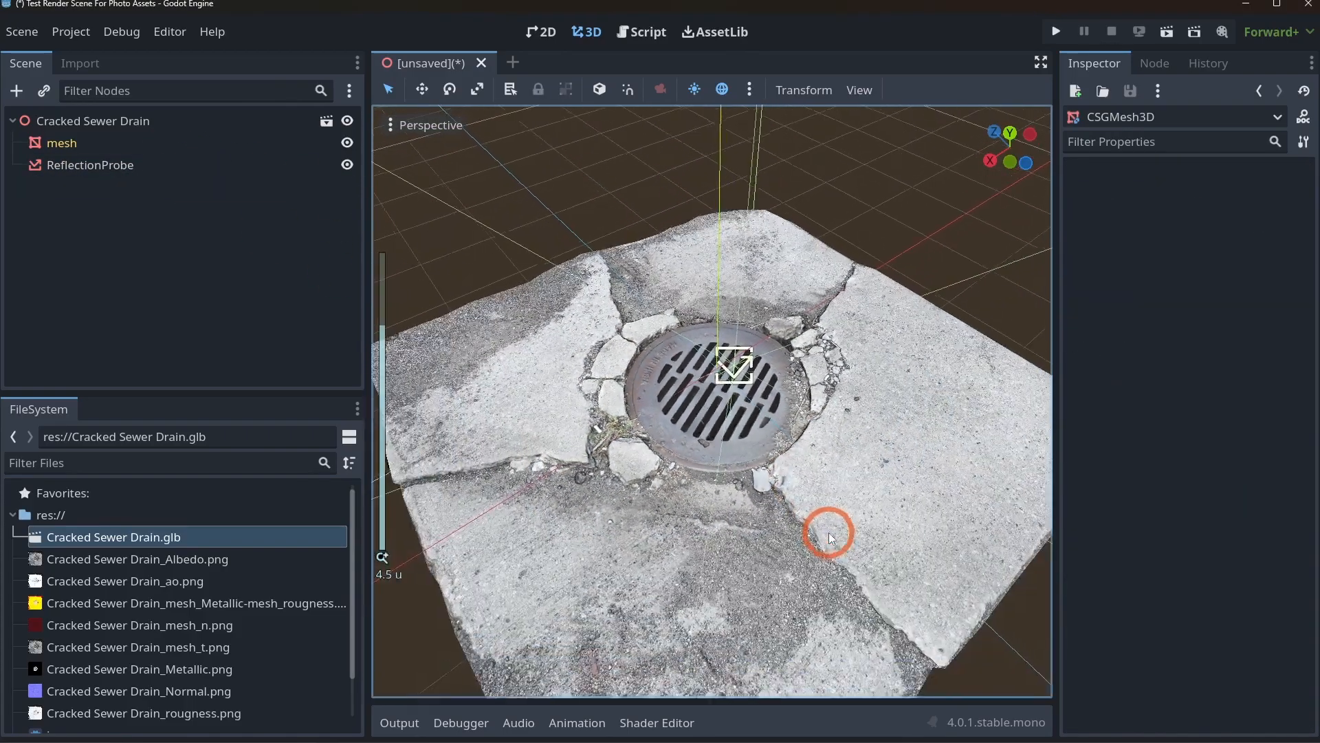
middle_drag(820, 531, 806, 559)
scroll(819, 561, up, 8)
scroll(799, 567, down, 5)
scroll(893, 552, up, 2)
scroll(807, 559, up, 4)
scroll(791, 558, up, 8)
scroll(708, 478, down, 8)
middle_drag(704, 475, 735, 497)
scroll(744, 530, down, 2)
scroll(716, 461, down, 6)
scroll(818, 510, down, 3)
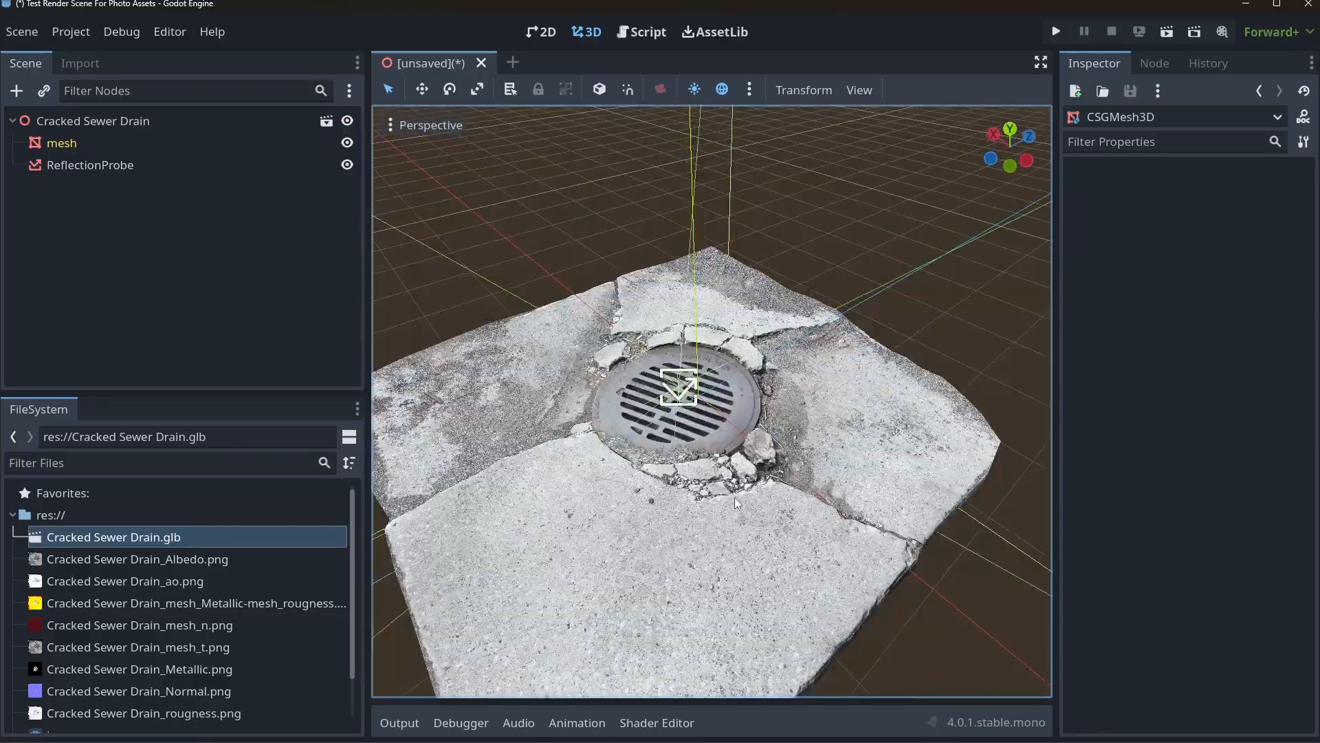